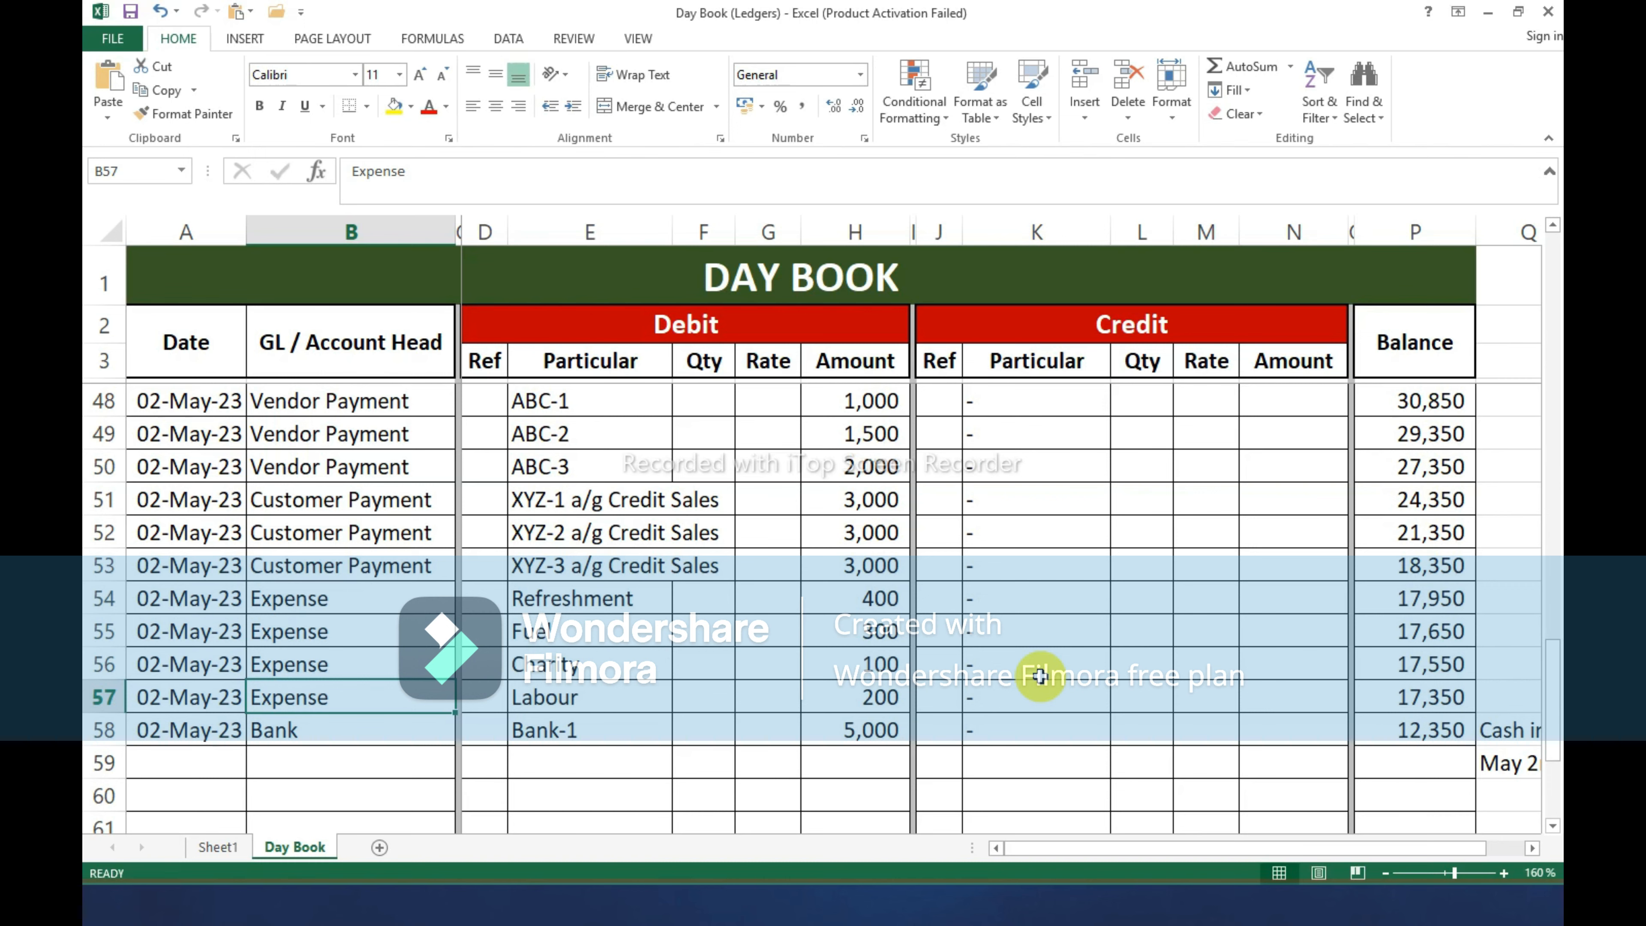
key(ctrl+Page_Up)
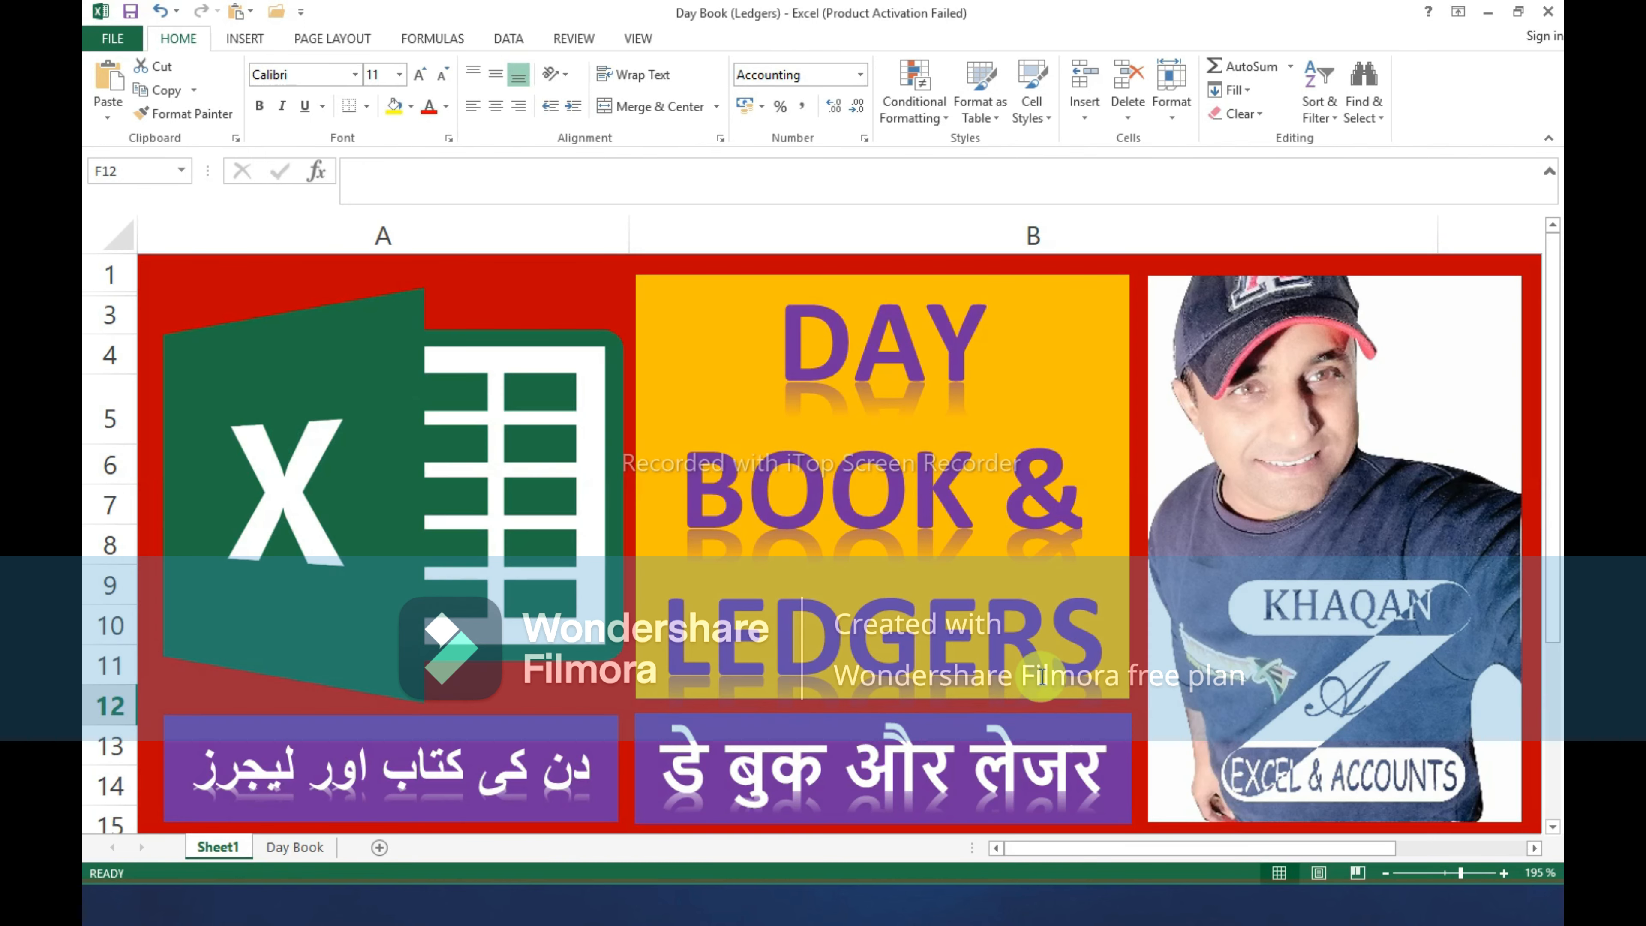
key(ctrl+Page_Down)
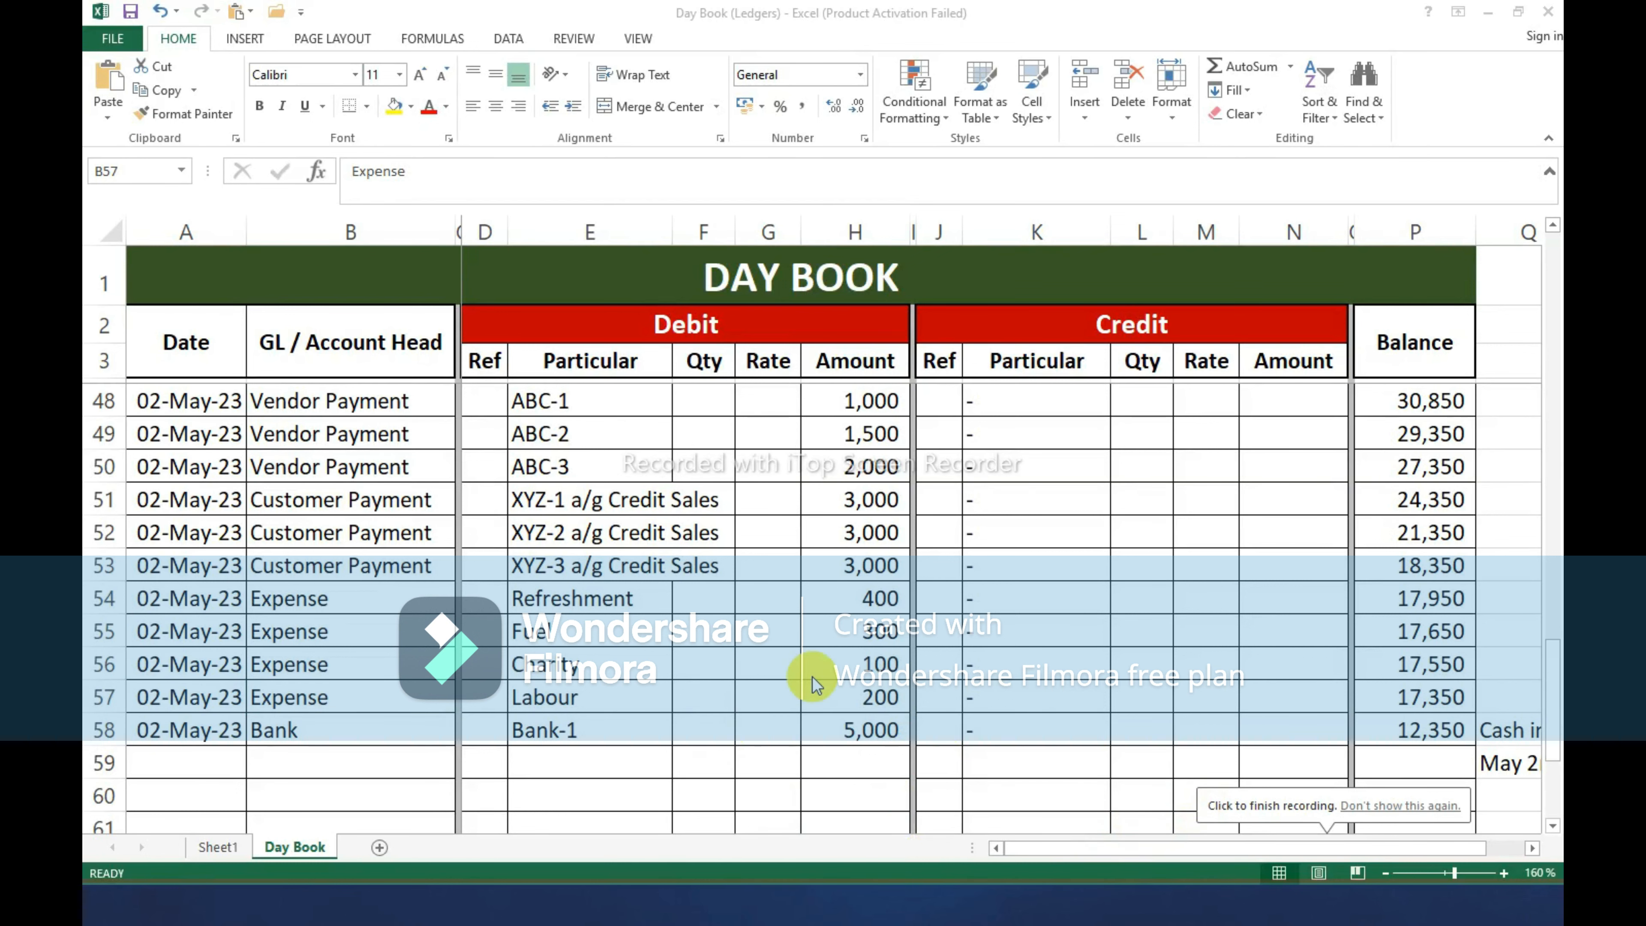
Create a copy of the Day Book sheet at the end of the workbook.
click(287, 848)
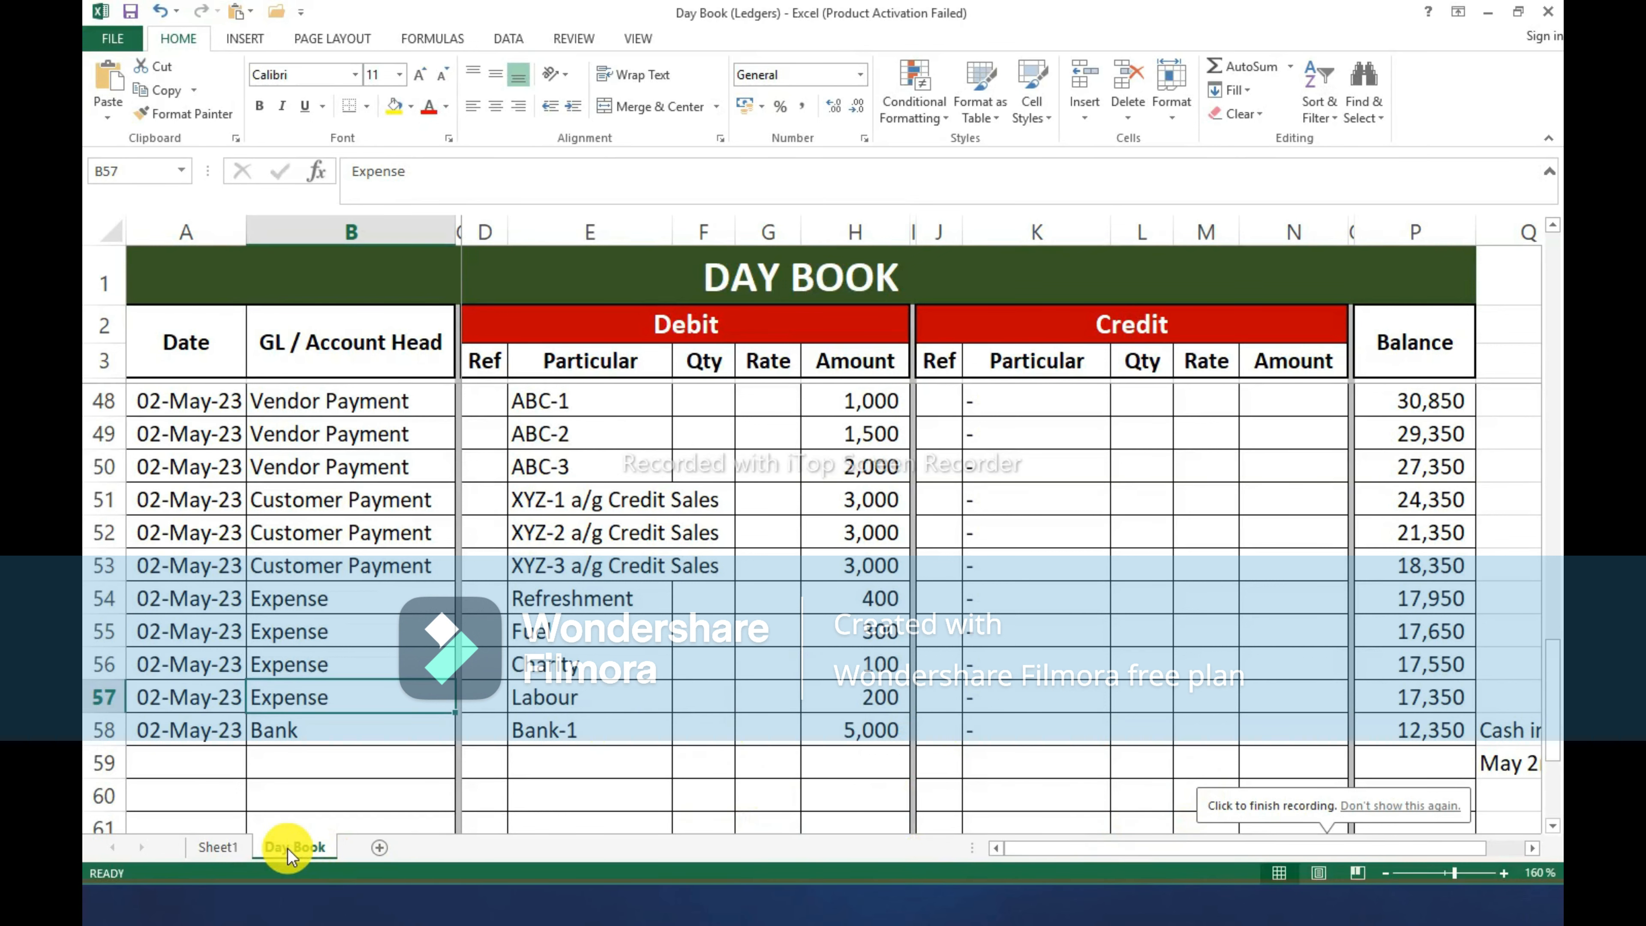
right_click(288, 850)
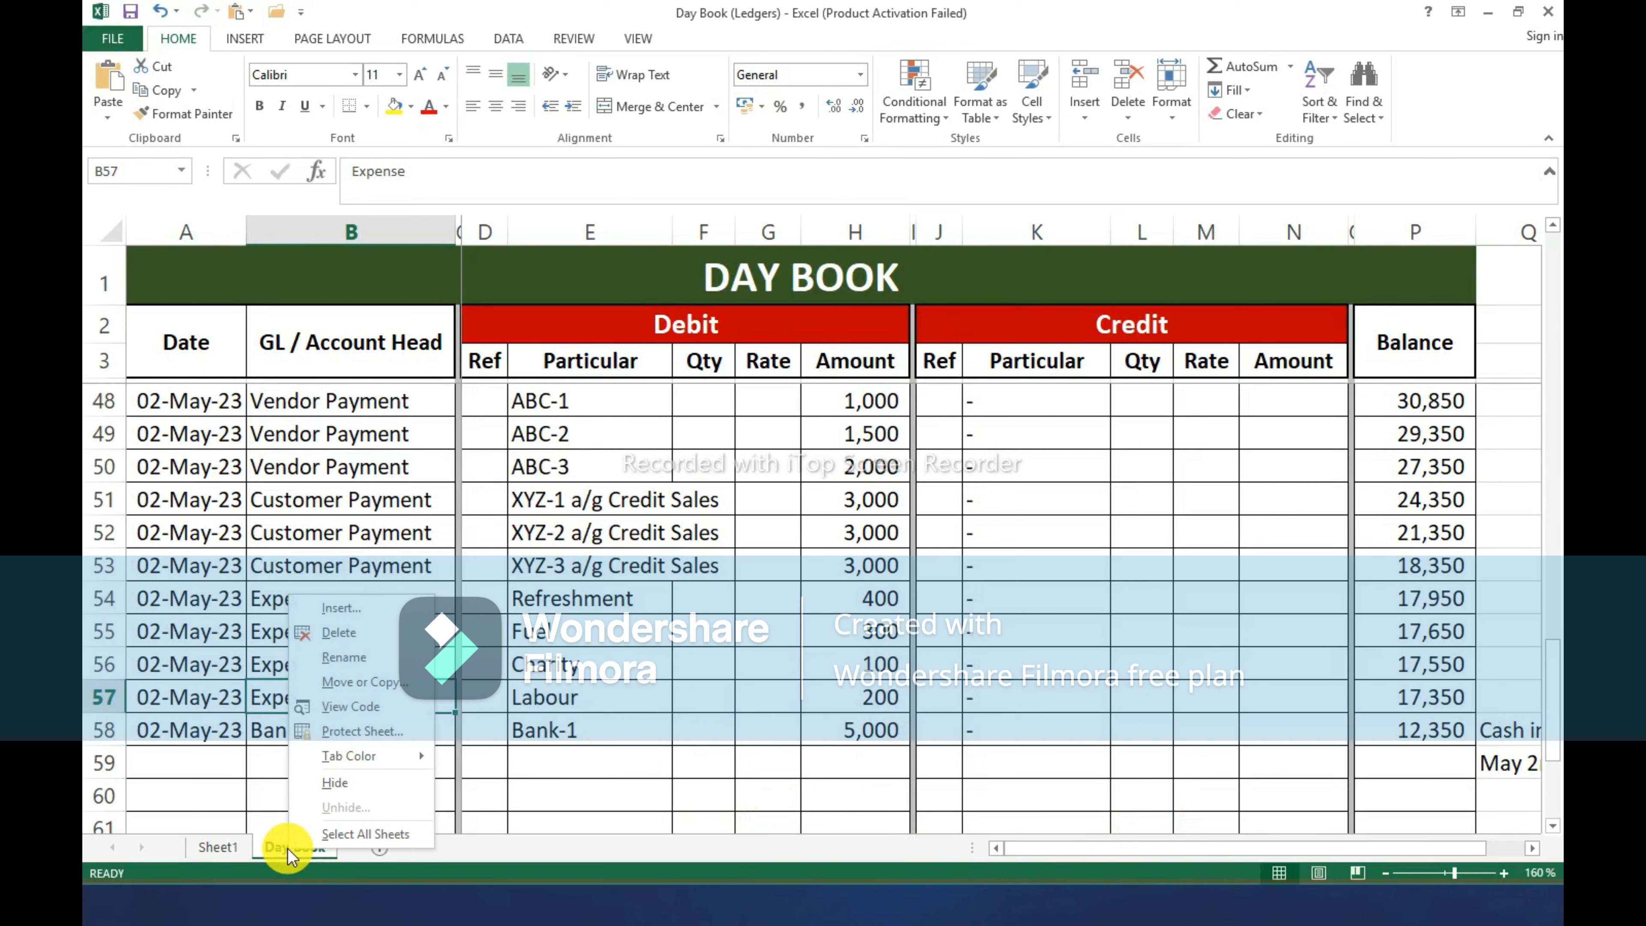
click(369, 678)
click(287, 665)
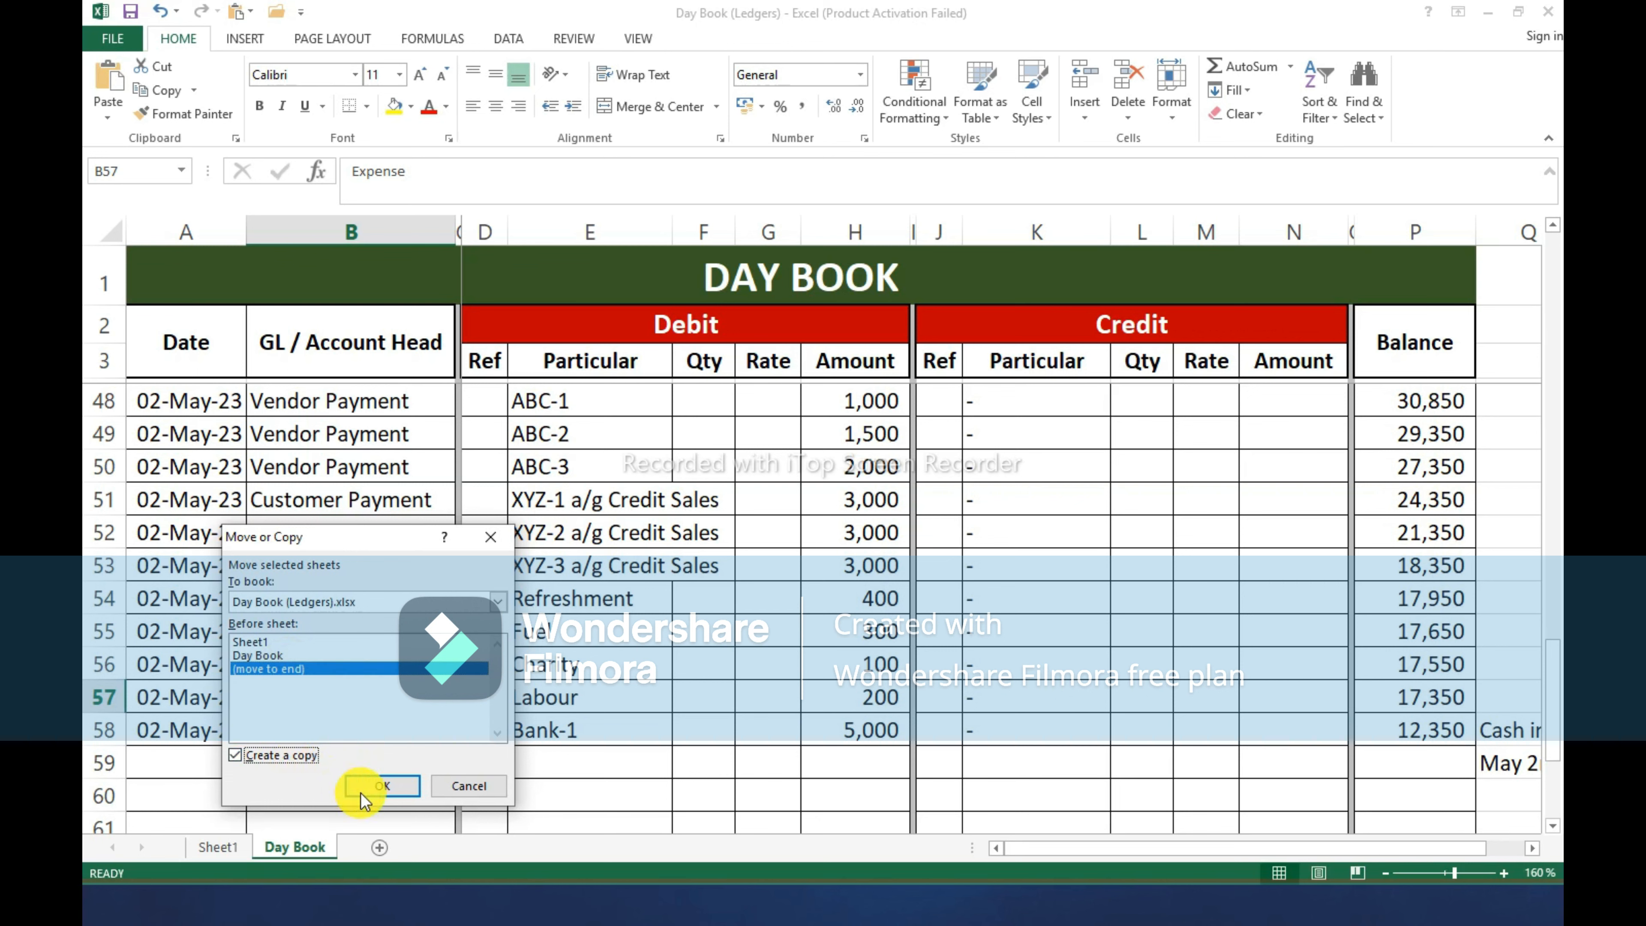
click(387, 785)
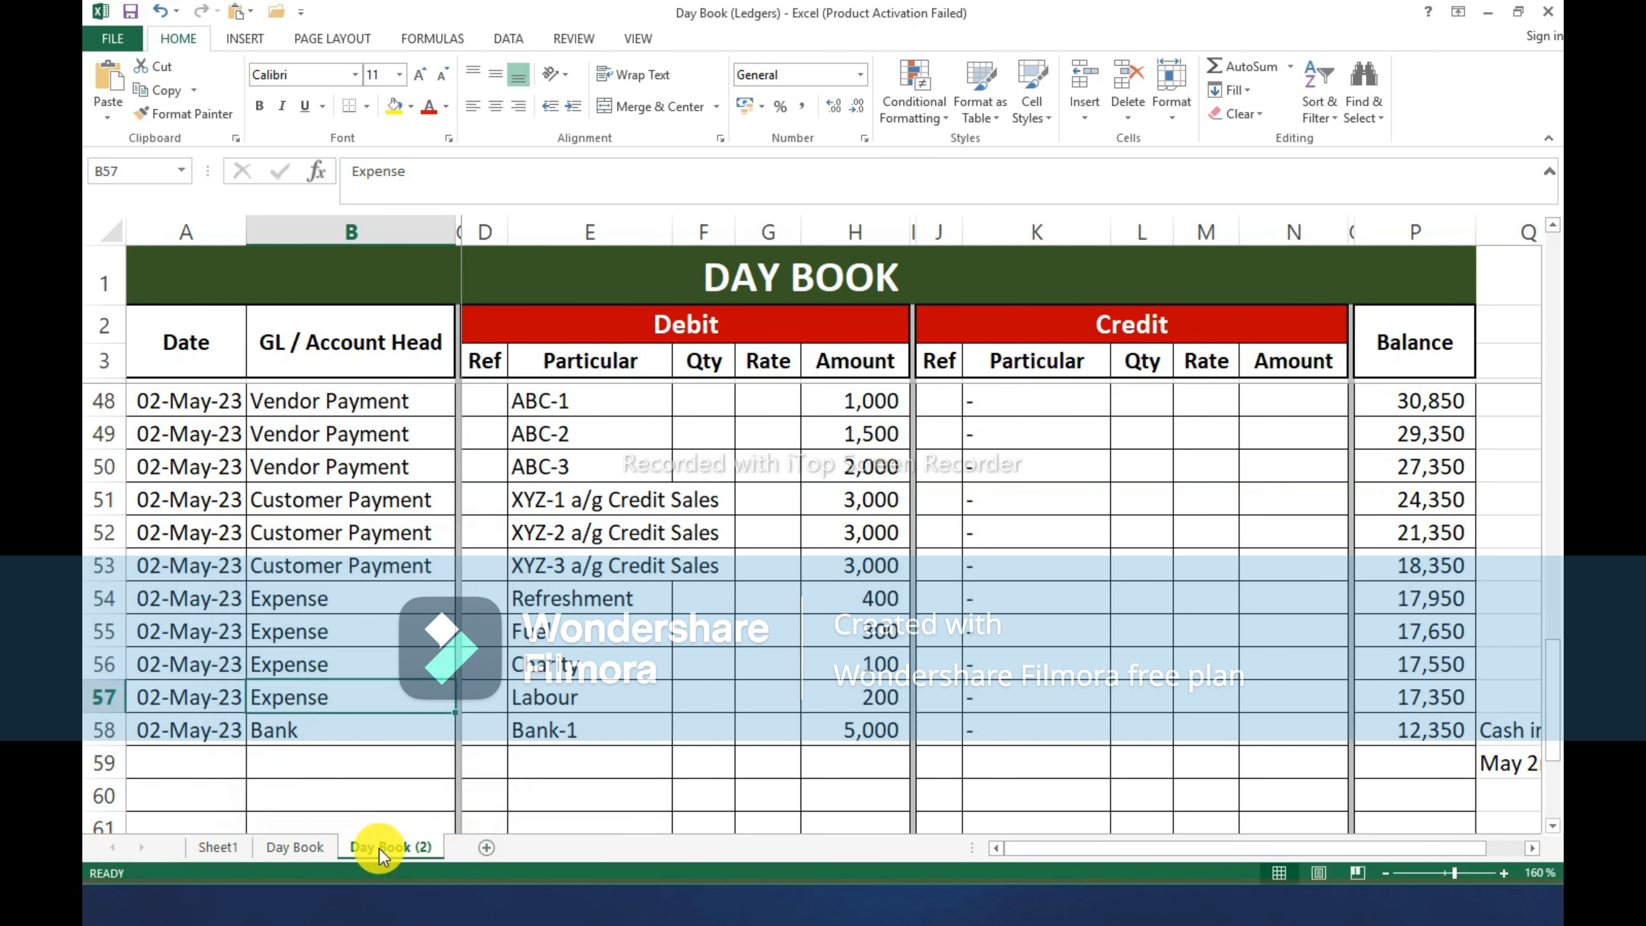
Rename the copied Day Book sheet as XYZ.
double_click(379, 848)
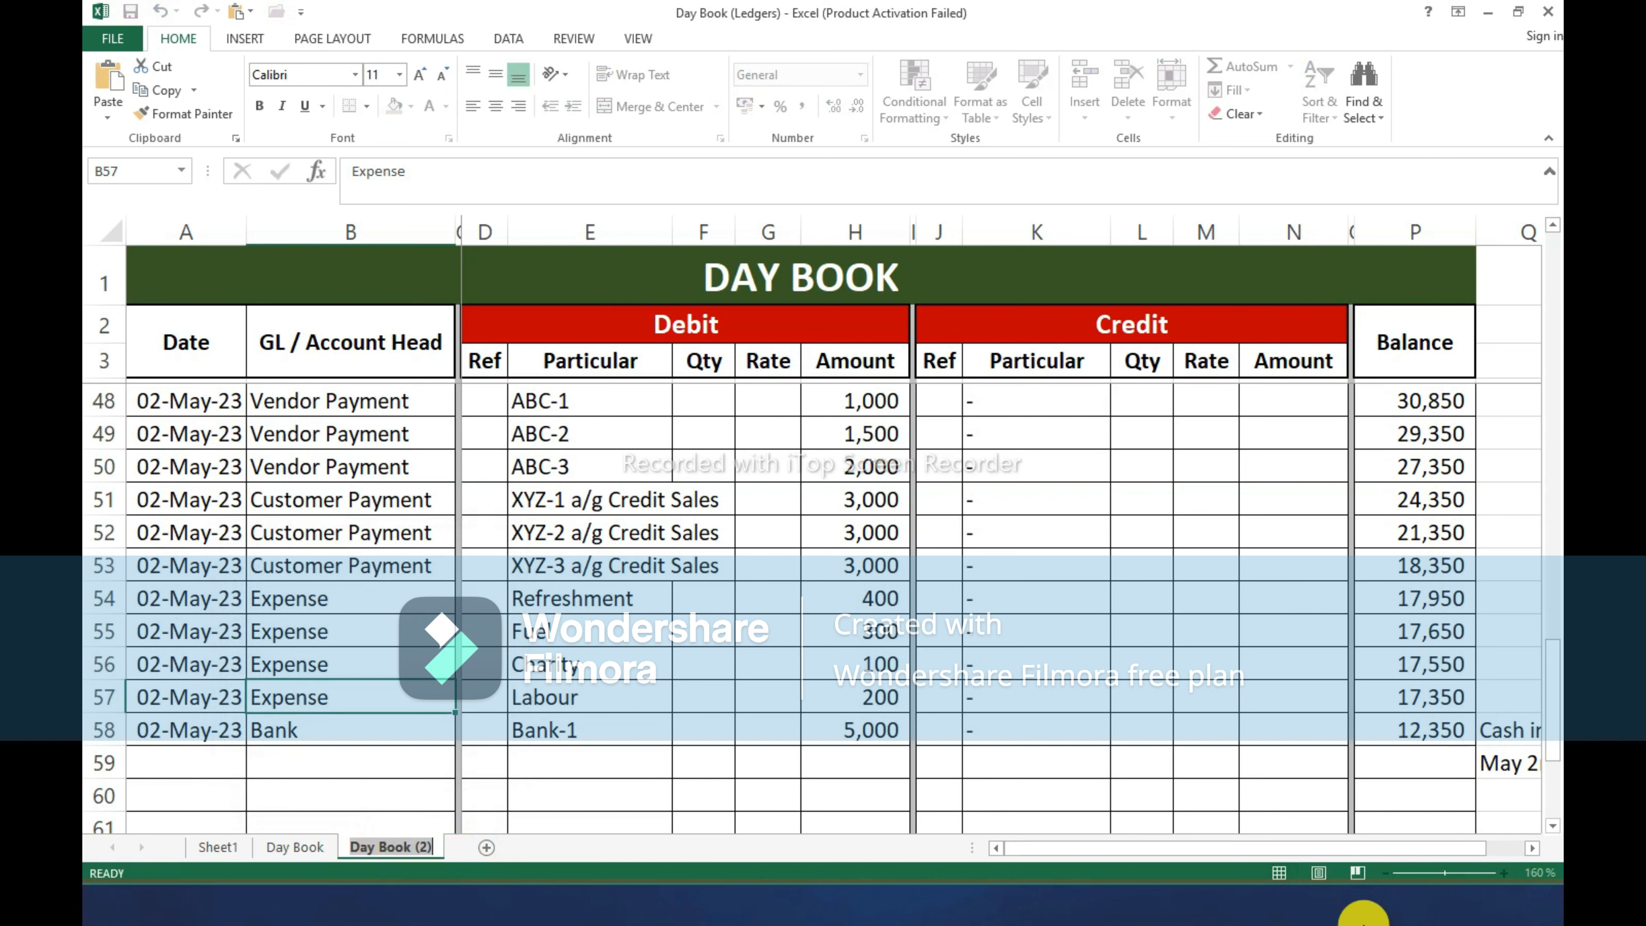
text(x)
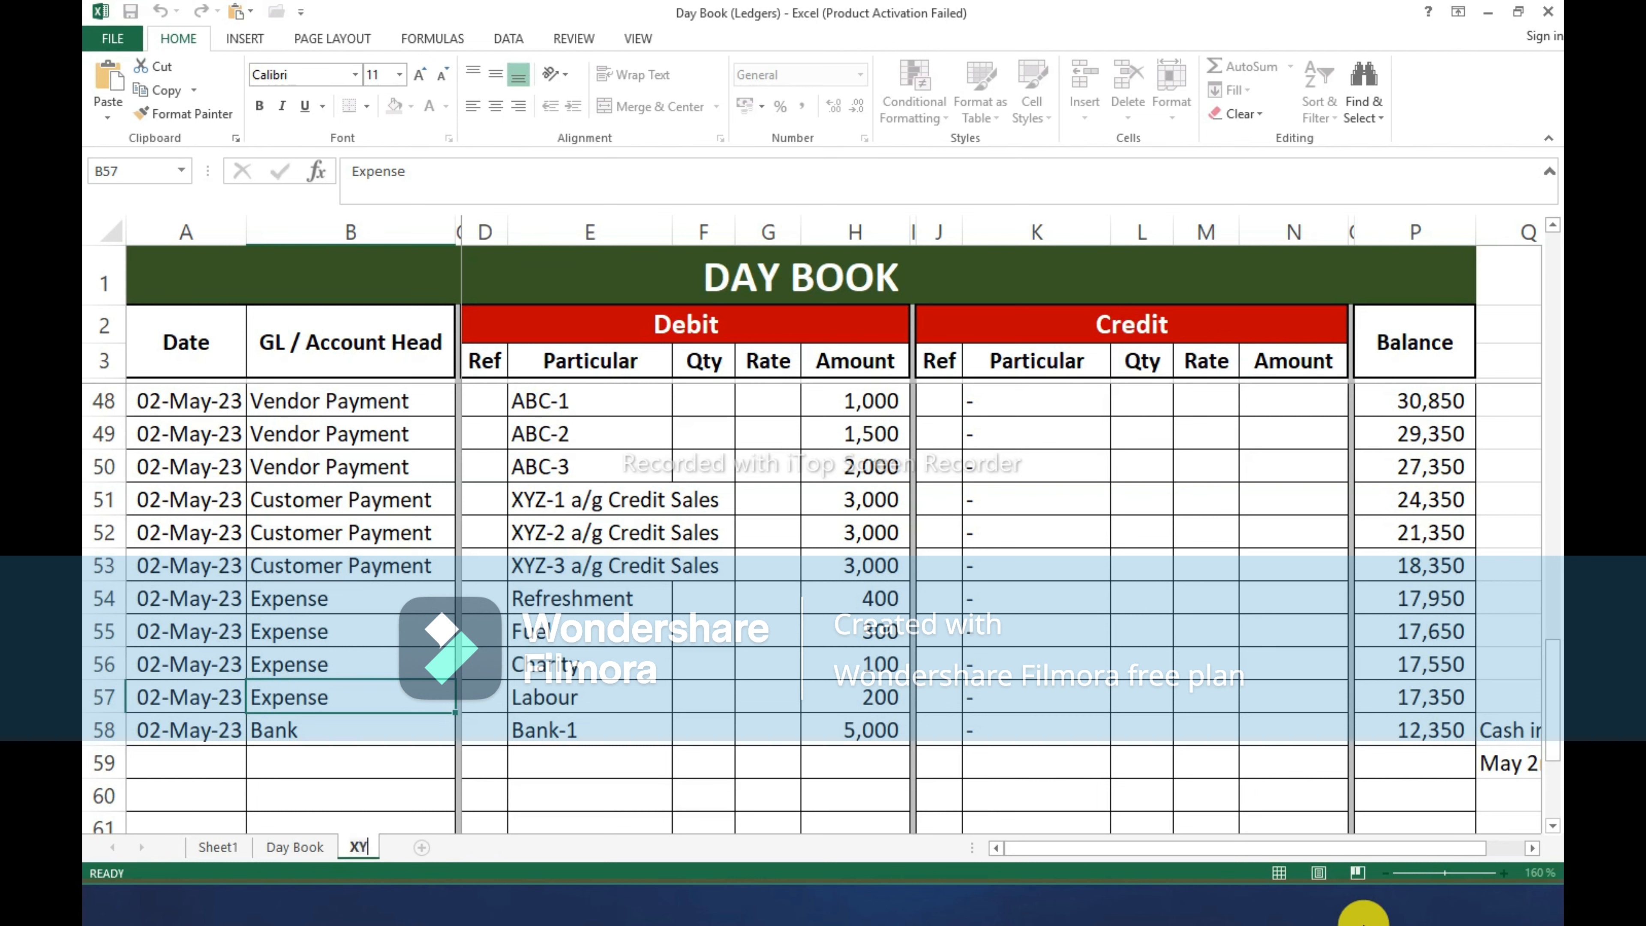
key(Return)
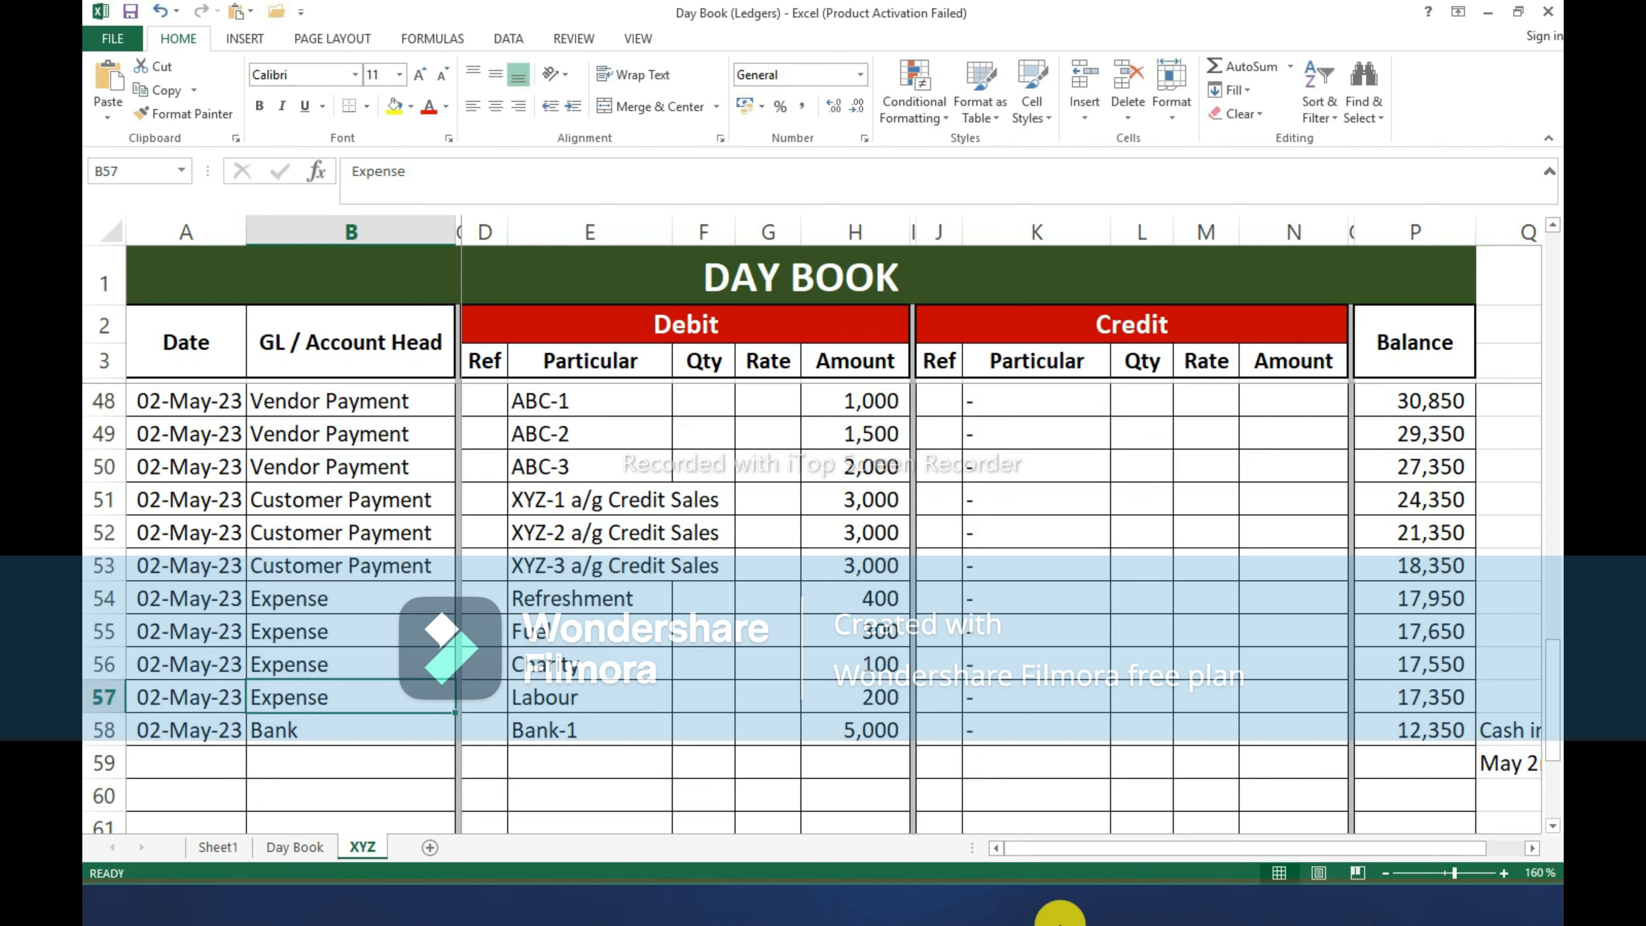
Rename the XYZ sheet as Working.
double_click(363, 846)
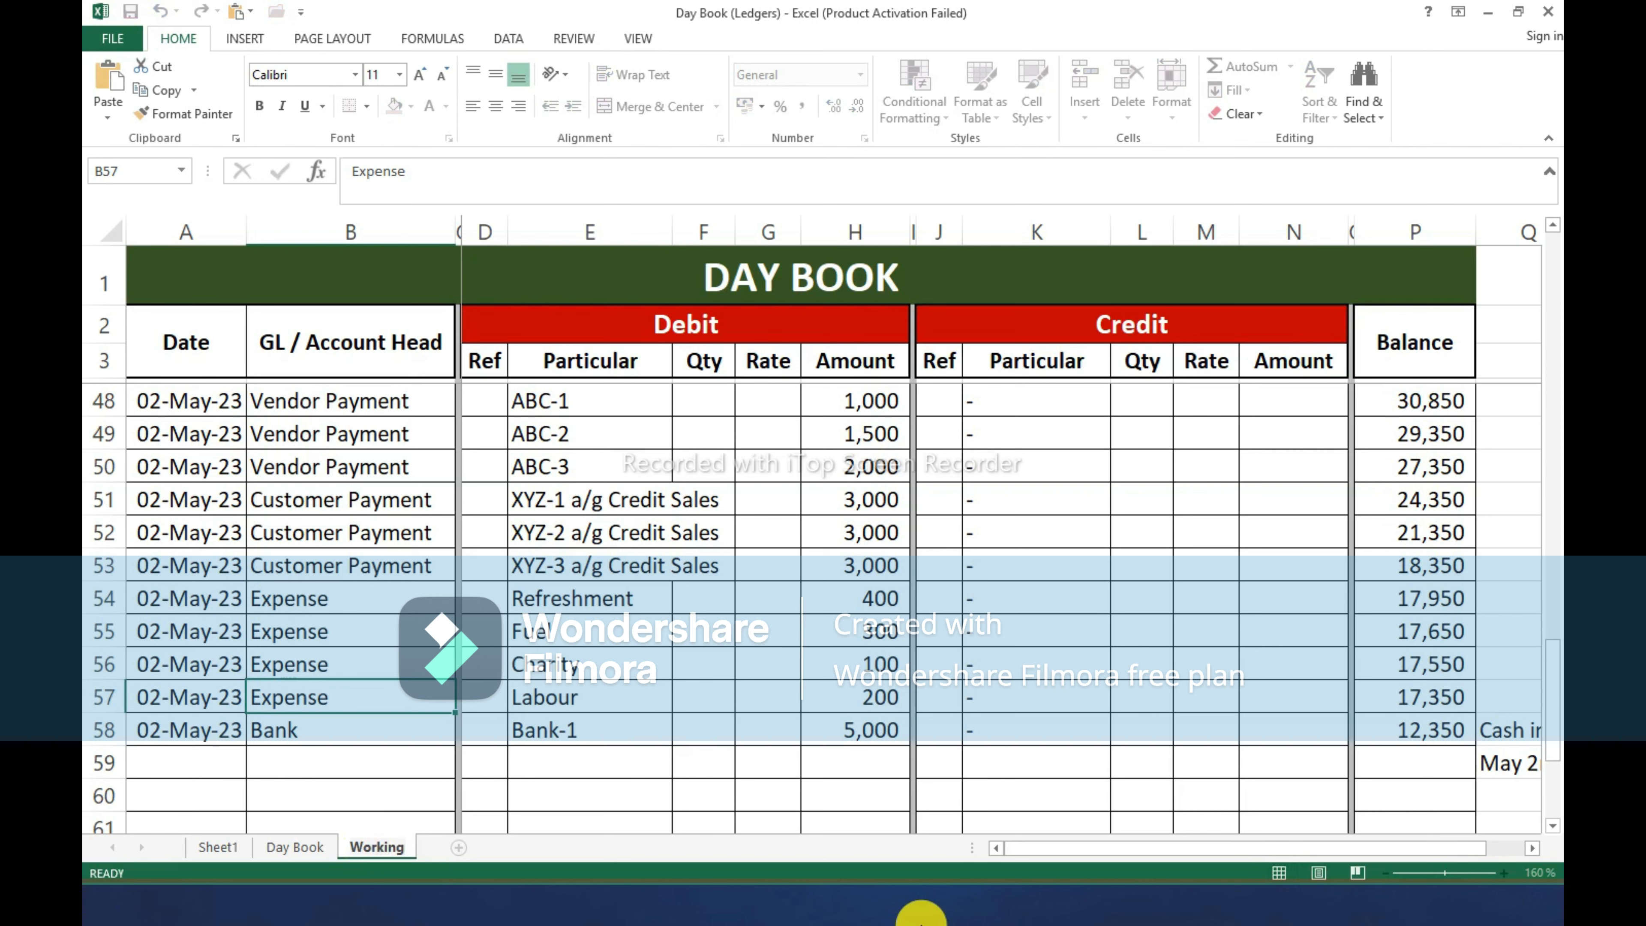
key(Return)
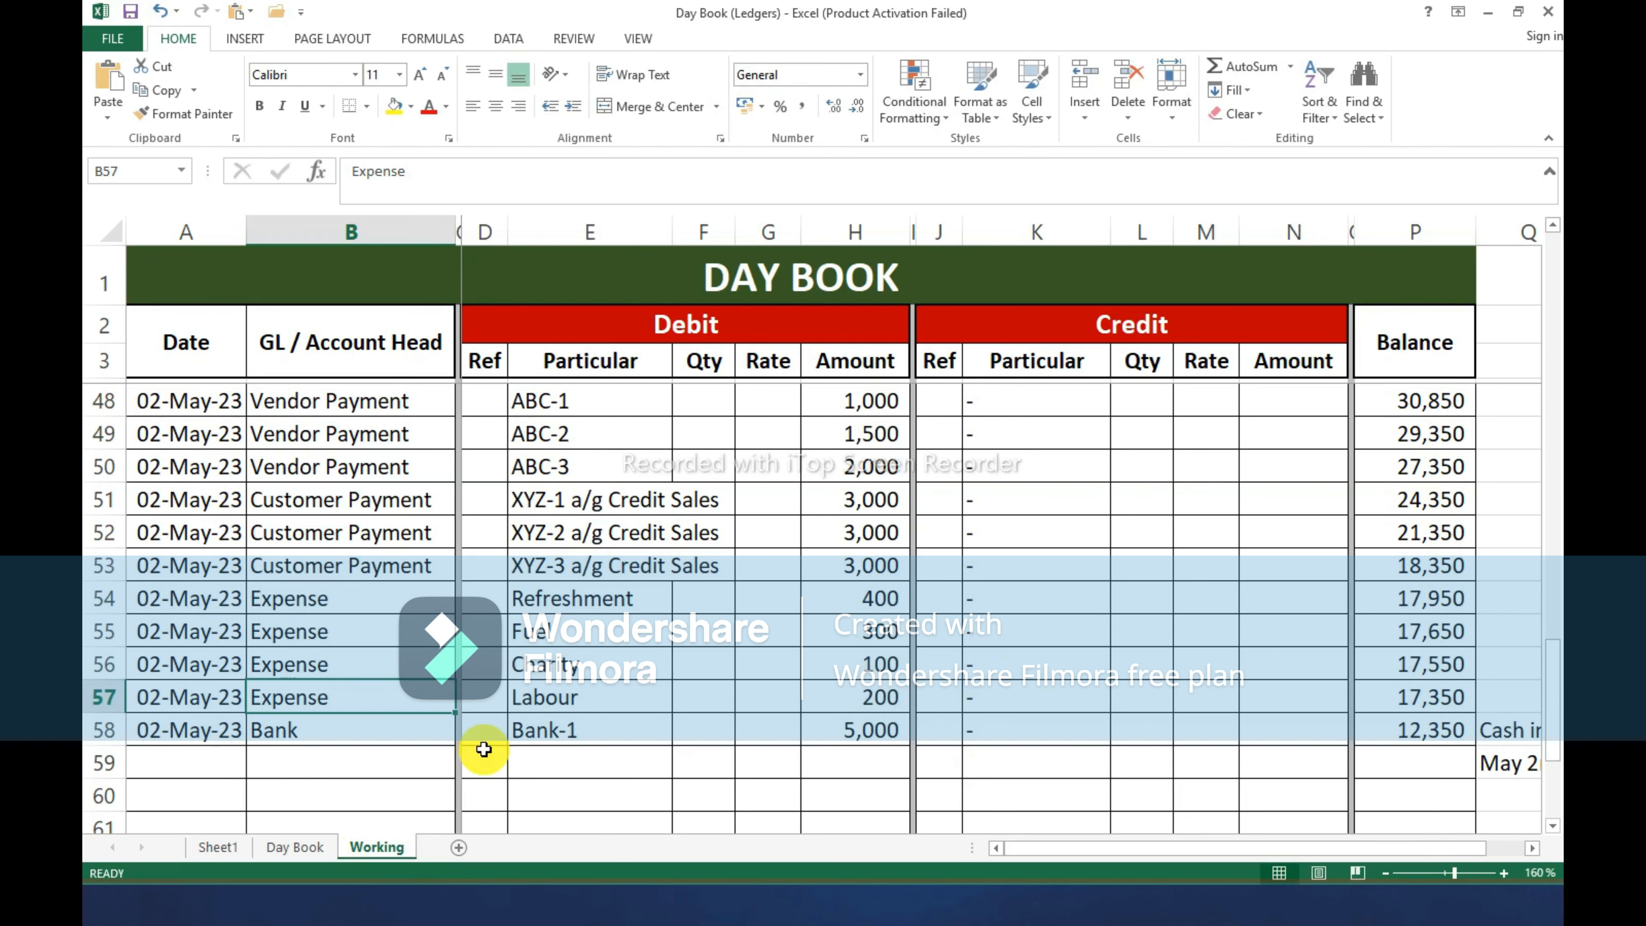
Change the title in the merged header cell A1 of the Working sheet to LEDGERS.
click(764, 278)
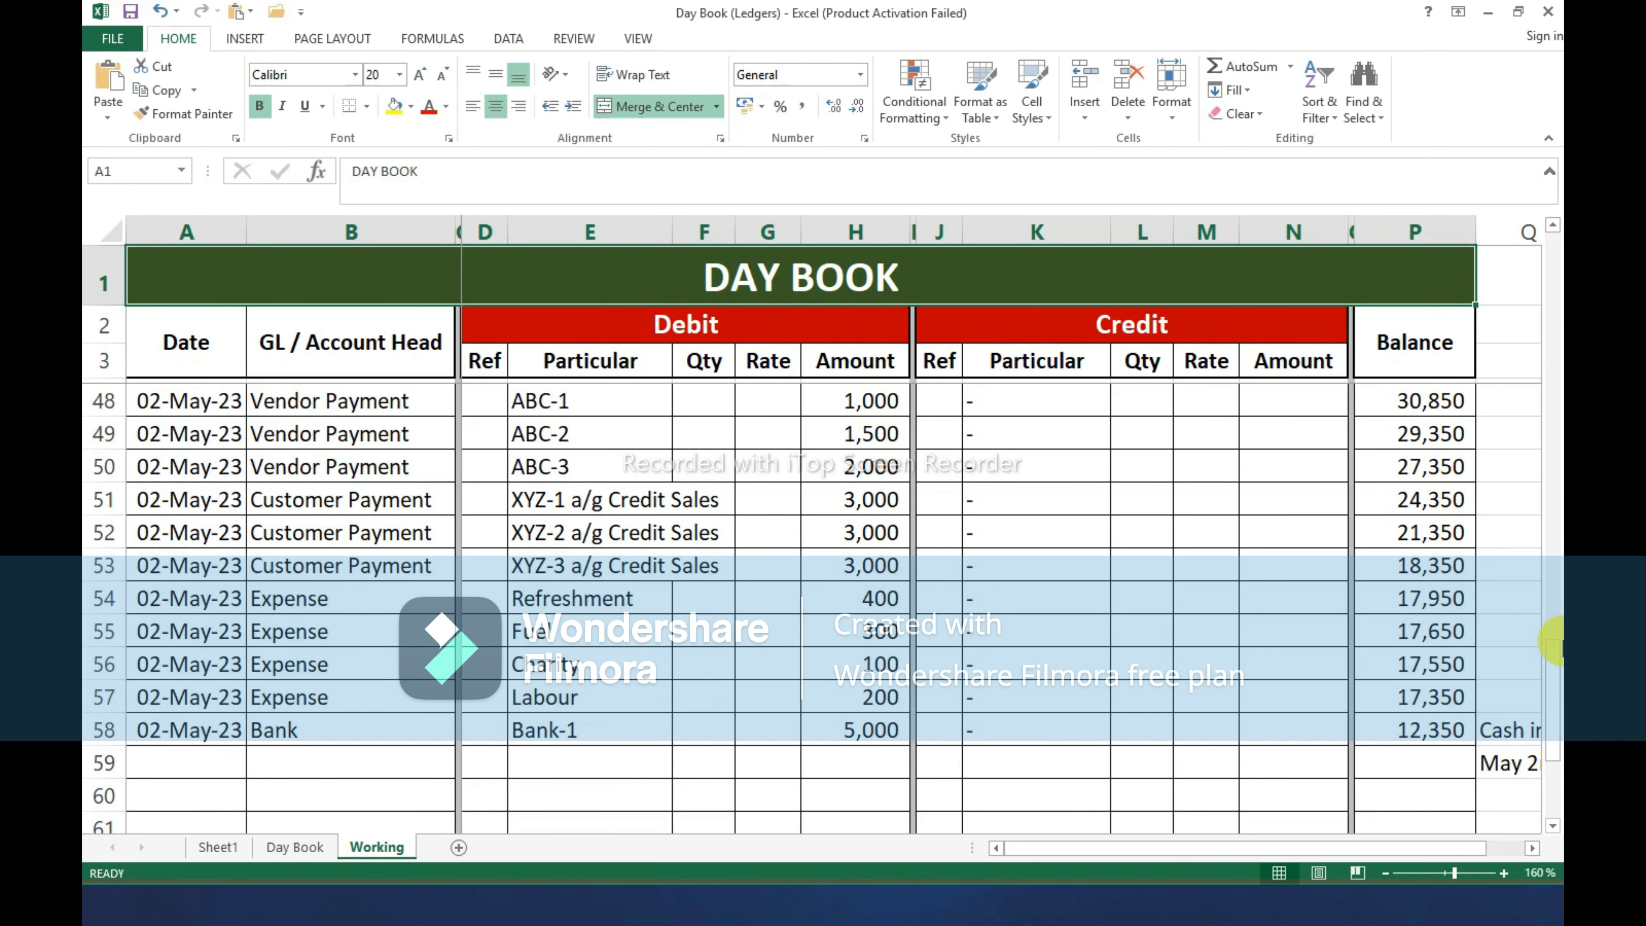
key(F2)
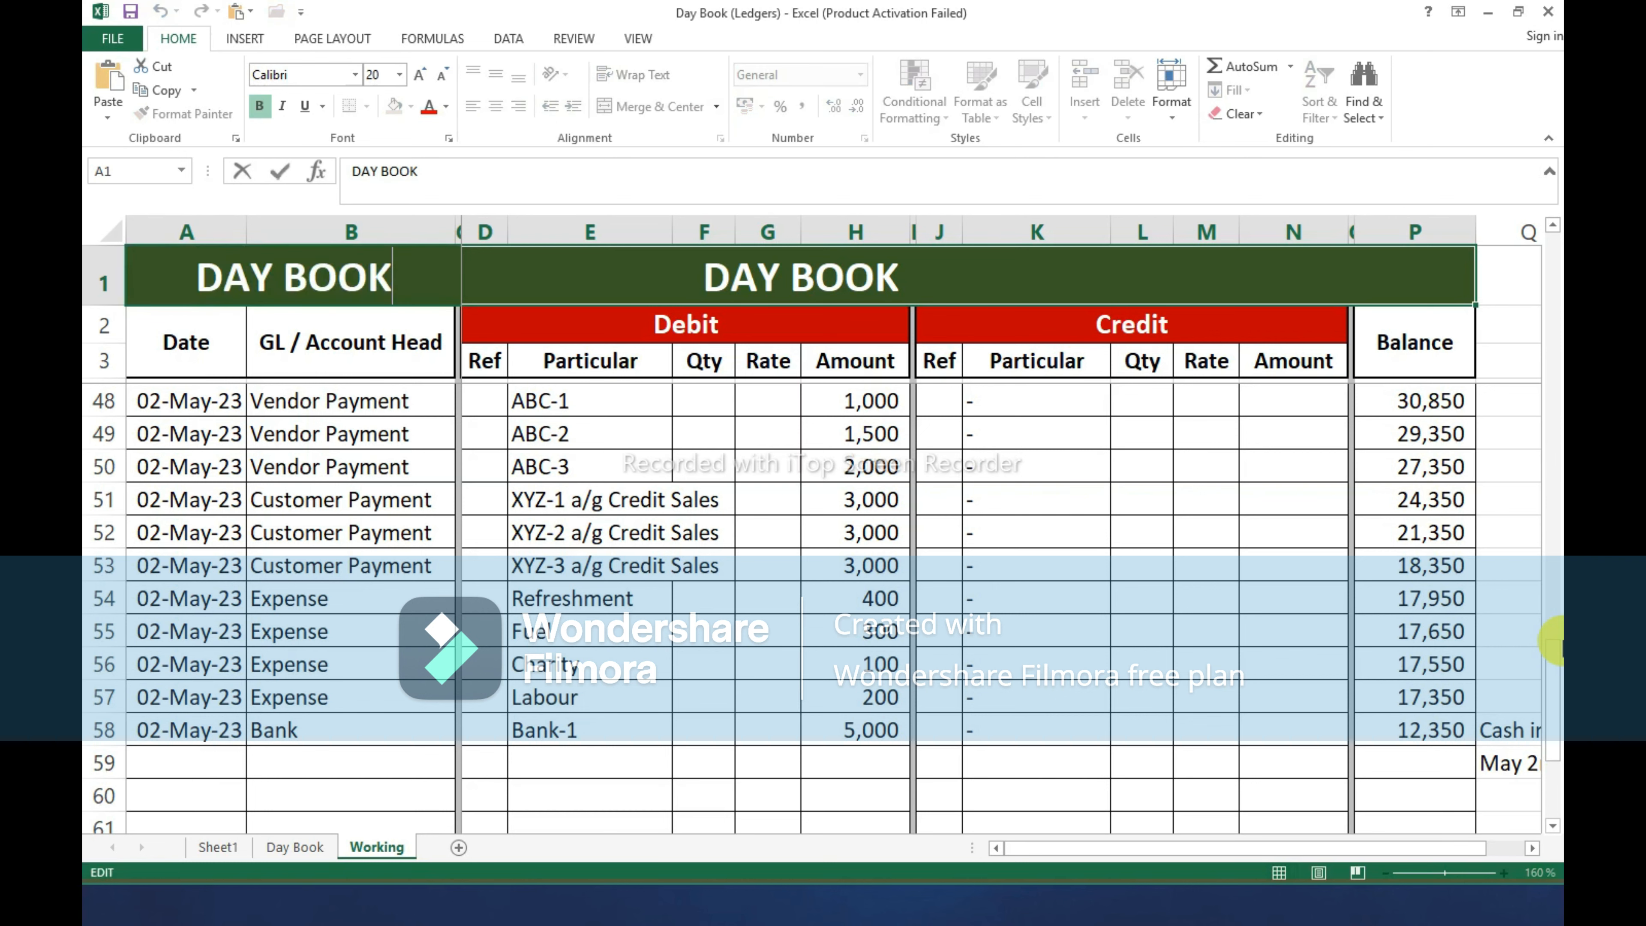
key(ctrl+shift+Left)
key(ctrl+shift+Left)
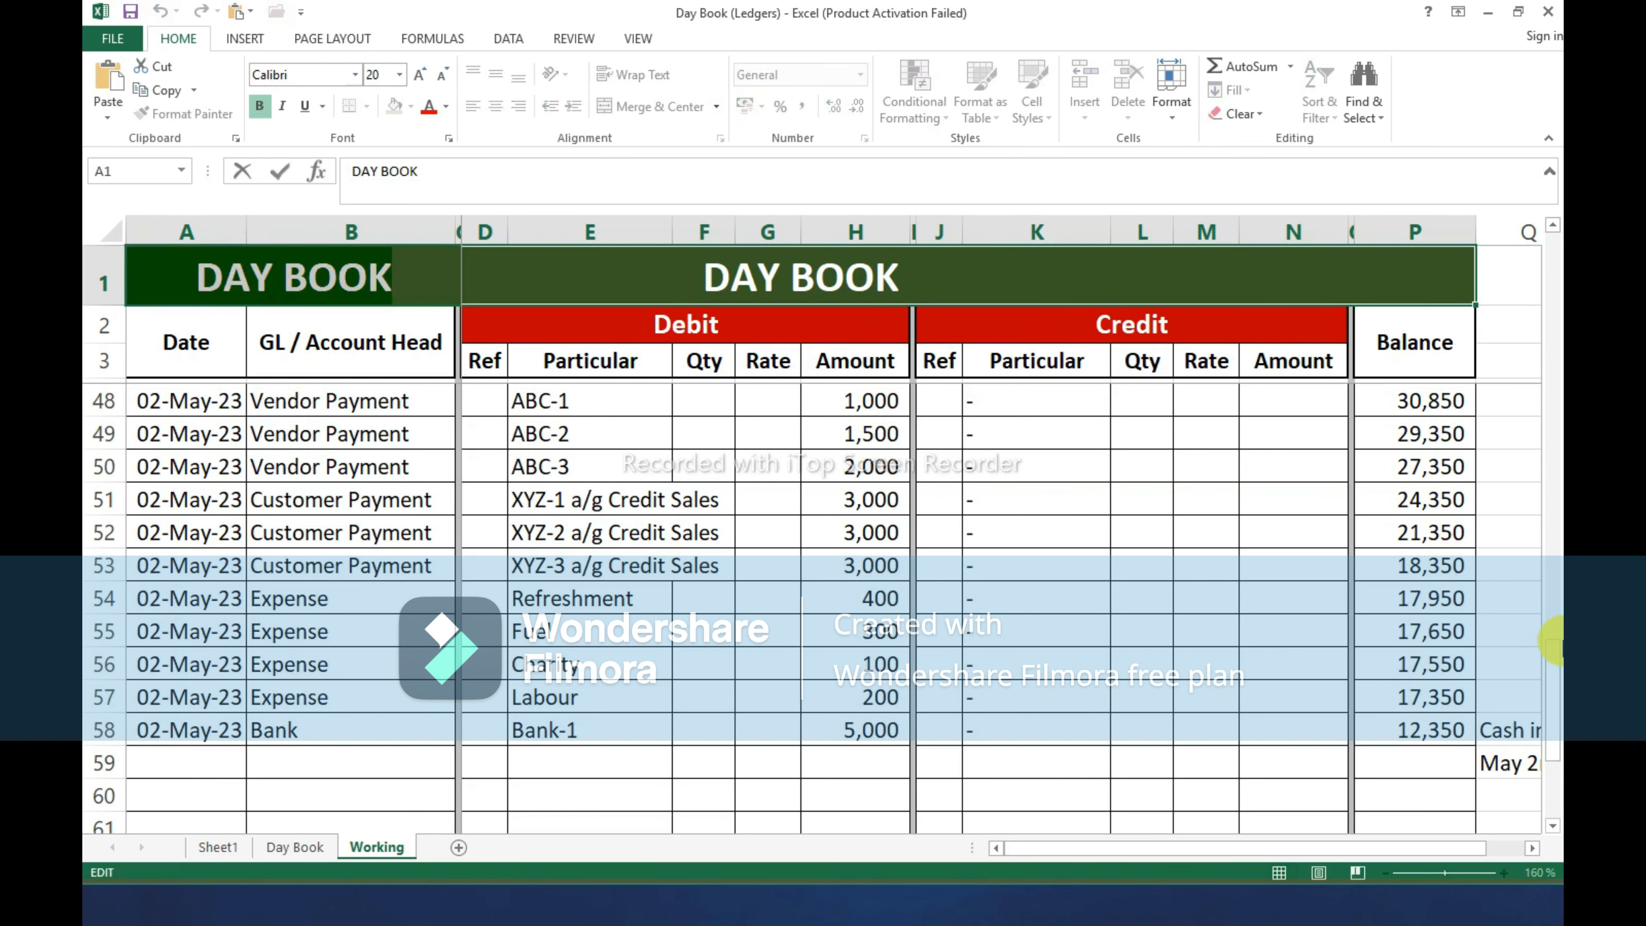
text(LEDGERS)
key(Return)
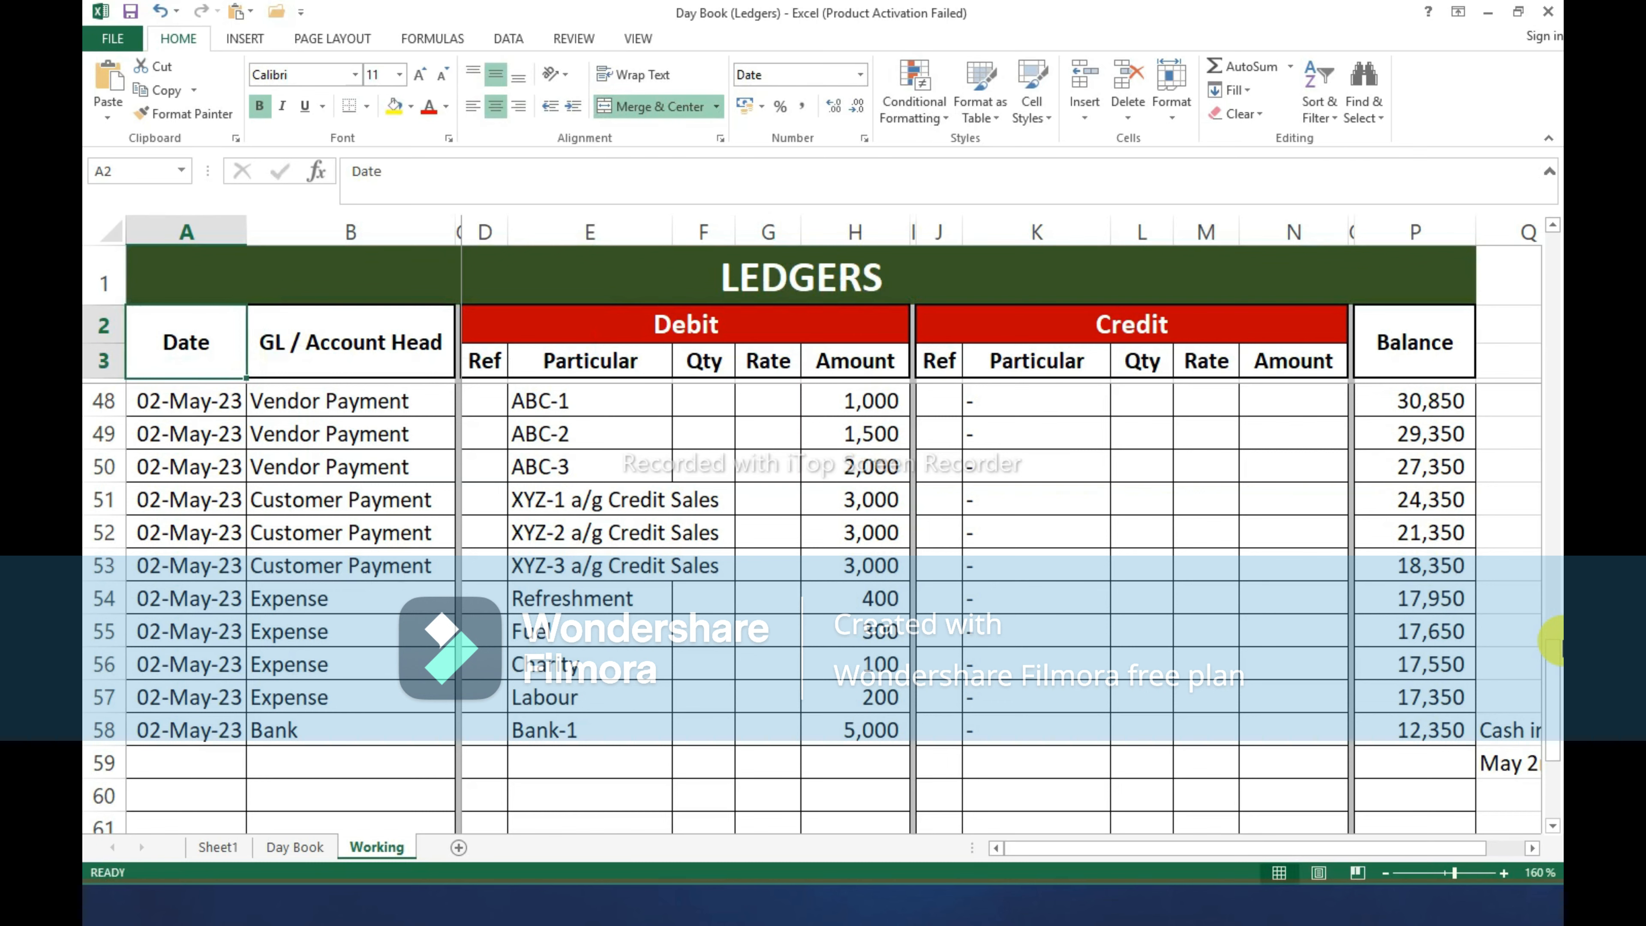
key(ctrl+Home)
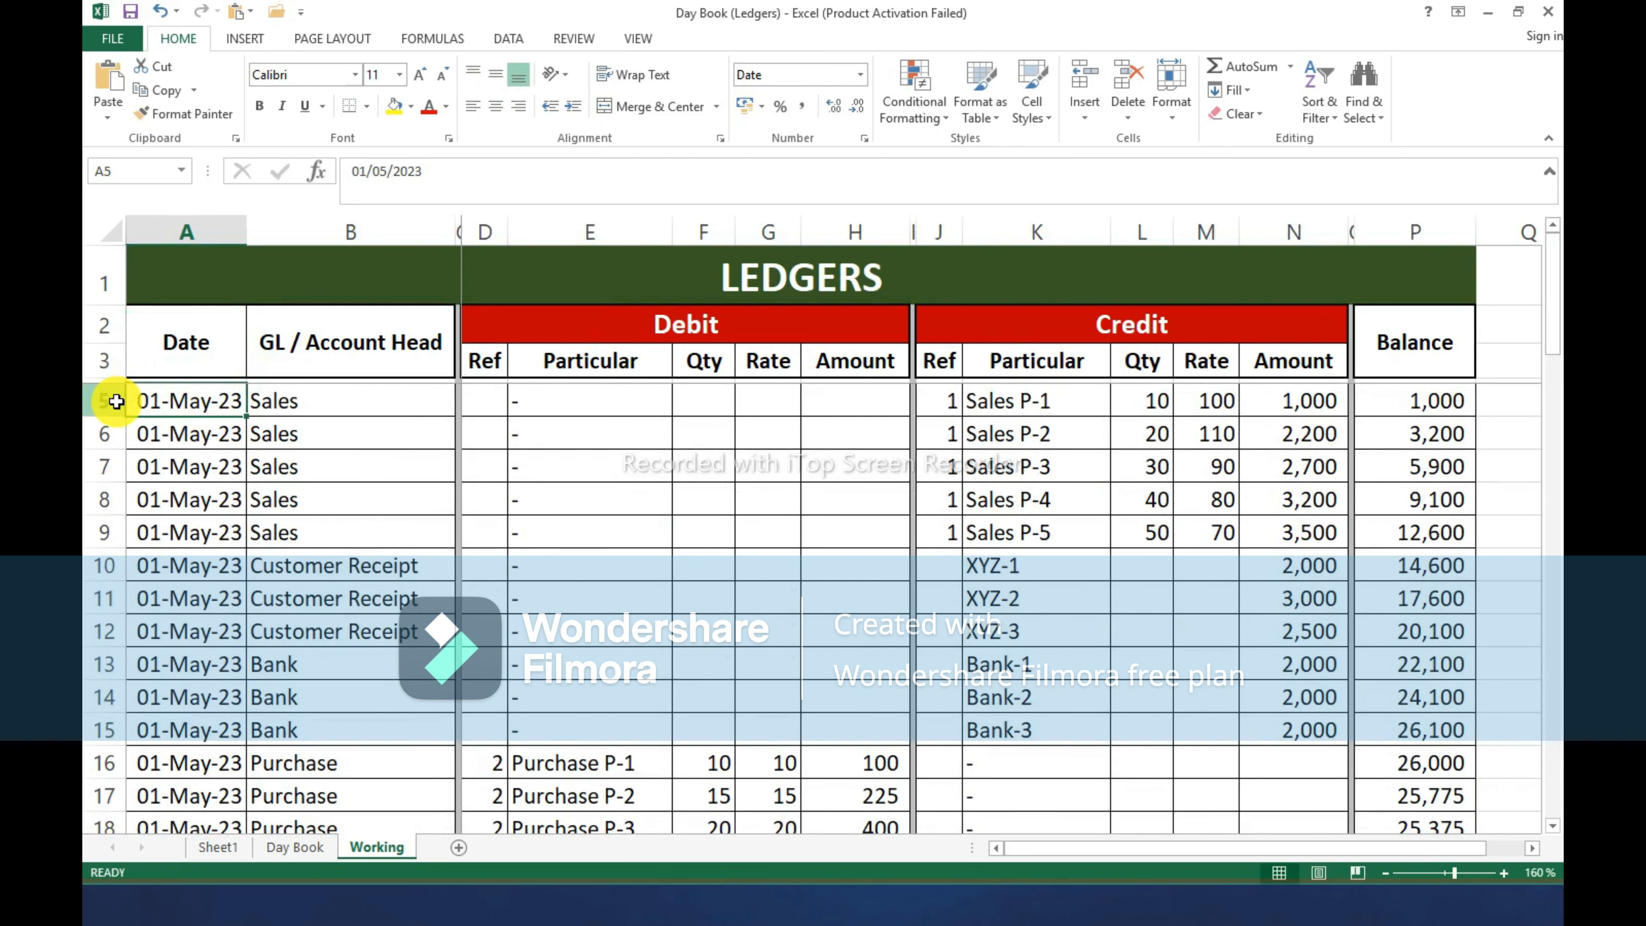
click(116, 401)
scroll(108, 603, down, 8)
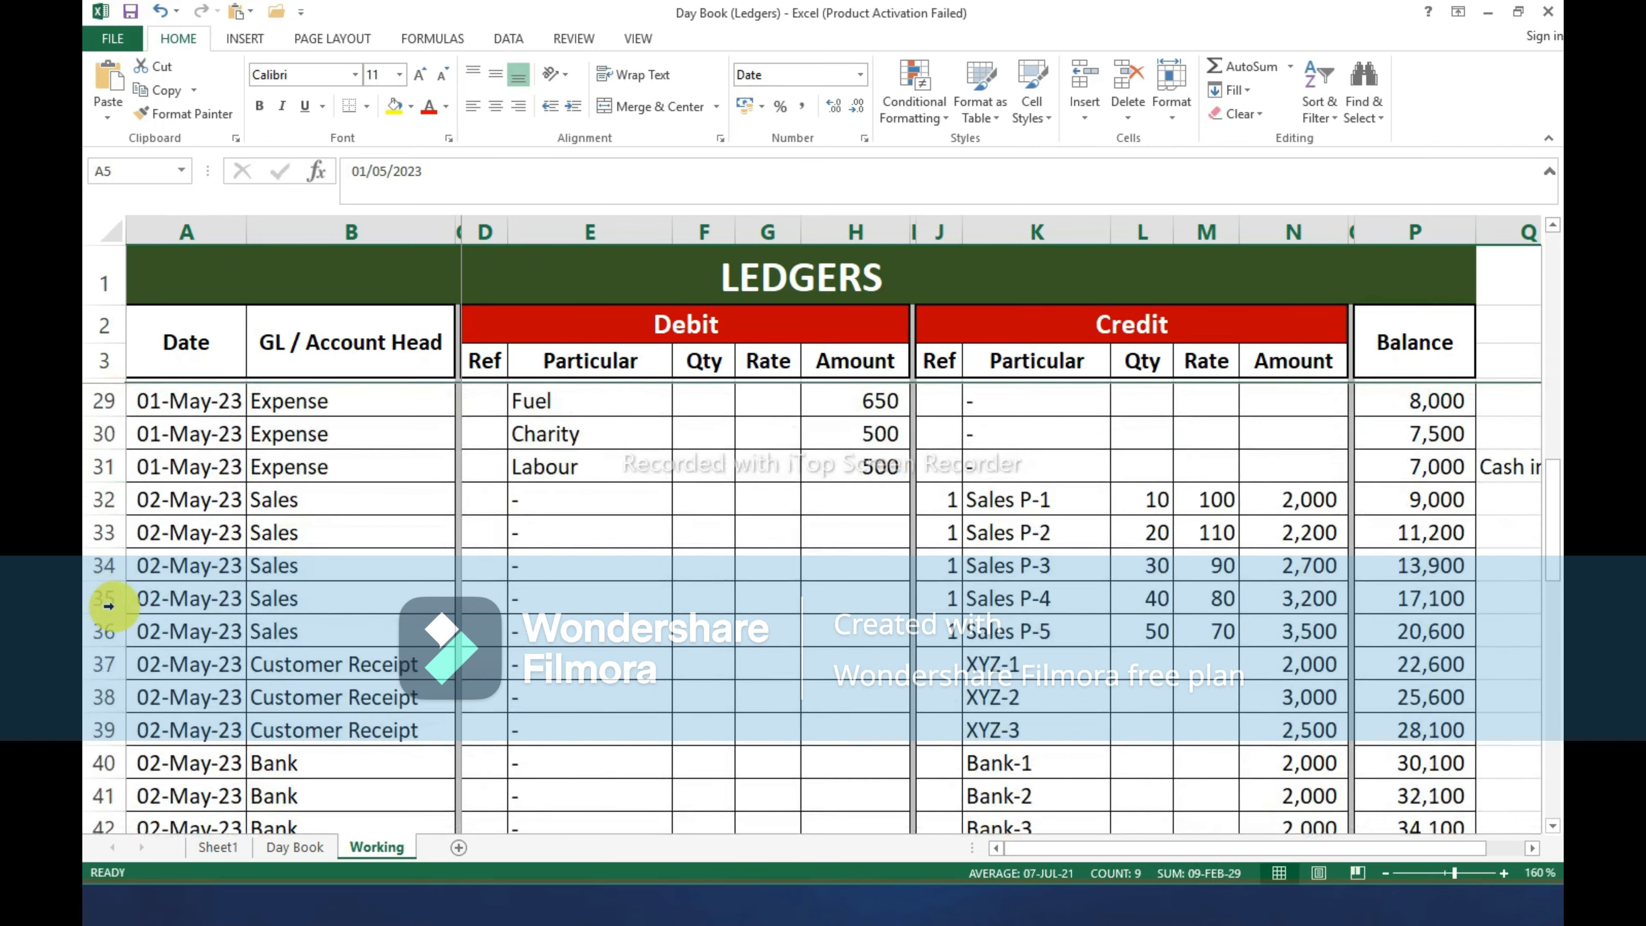
scroll(108, 606, down, 8)
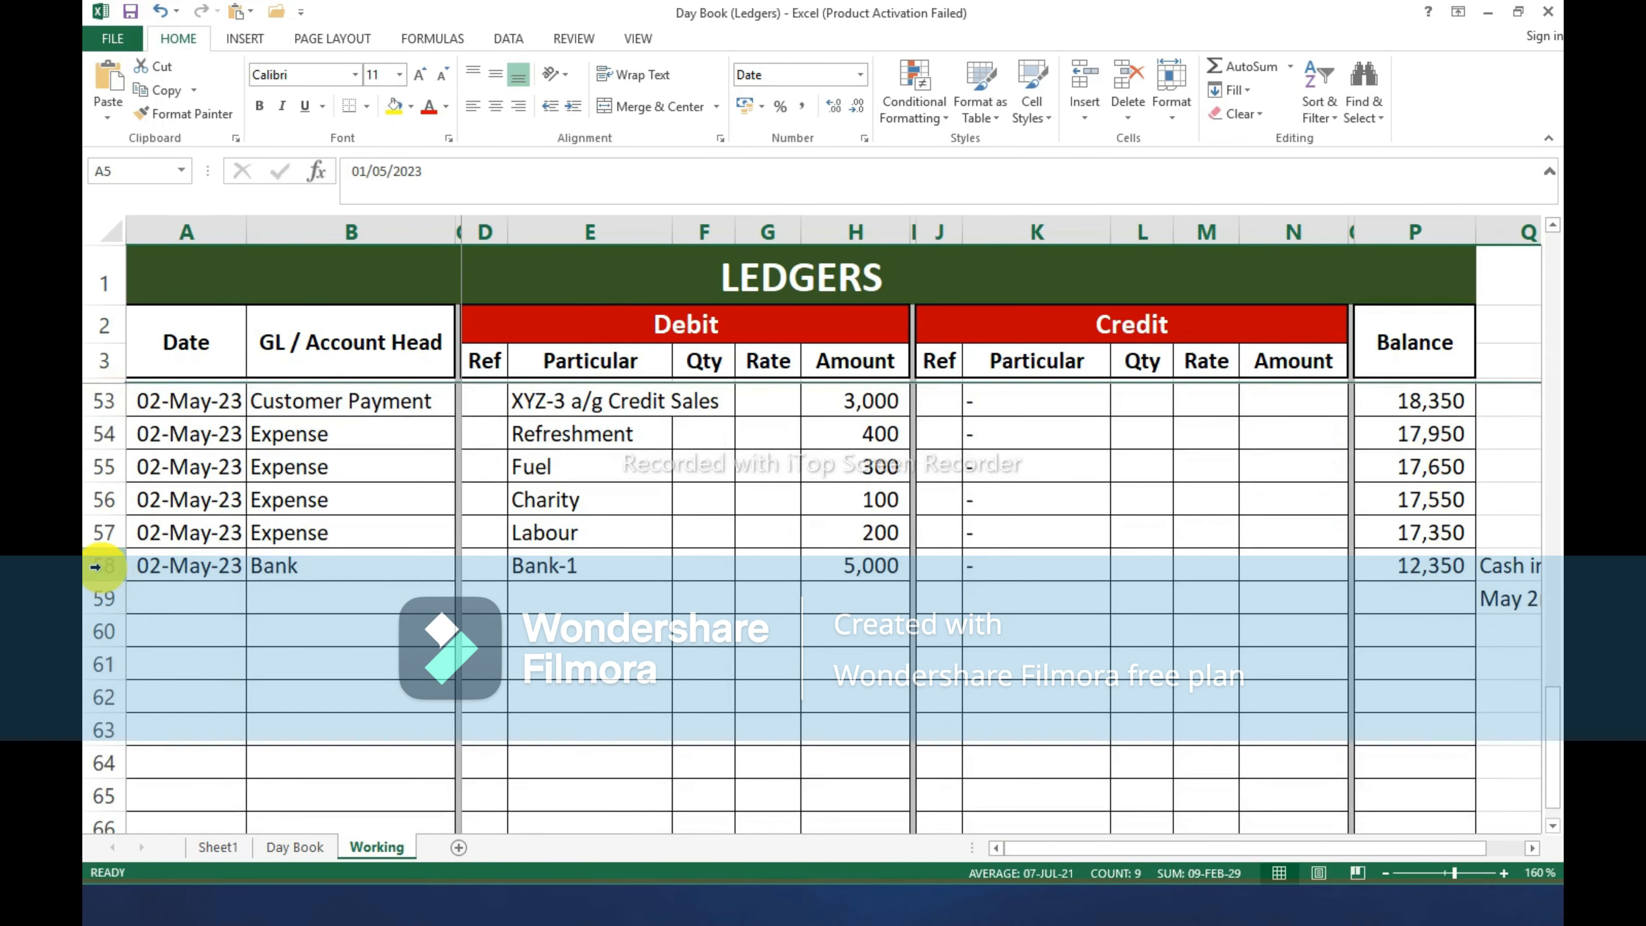
shift+click(96, 566)
Clear the cash in hand notes from the whole of column Q beside the Balance column.
click(1524, 556)
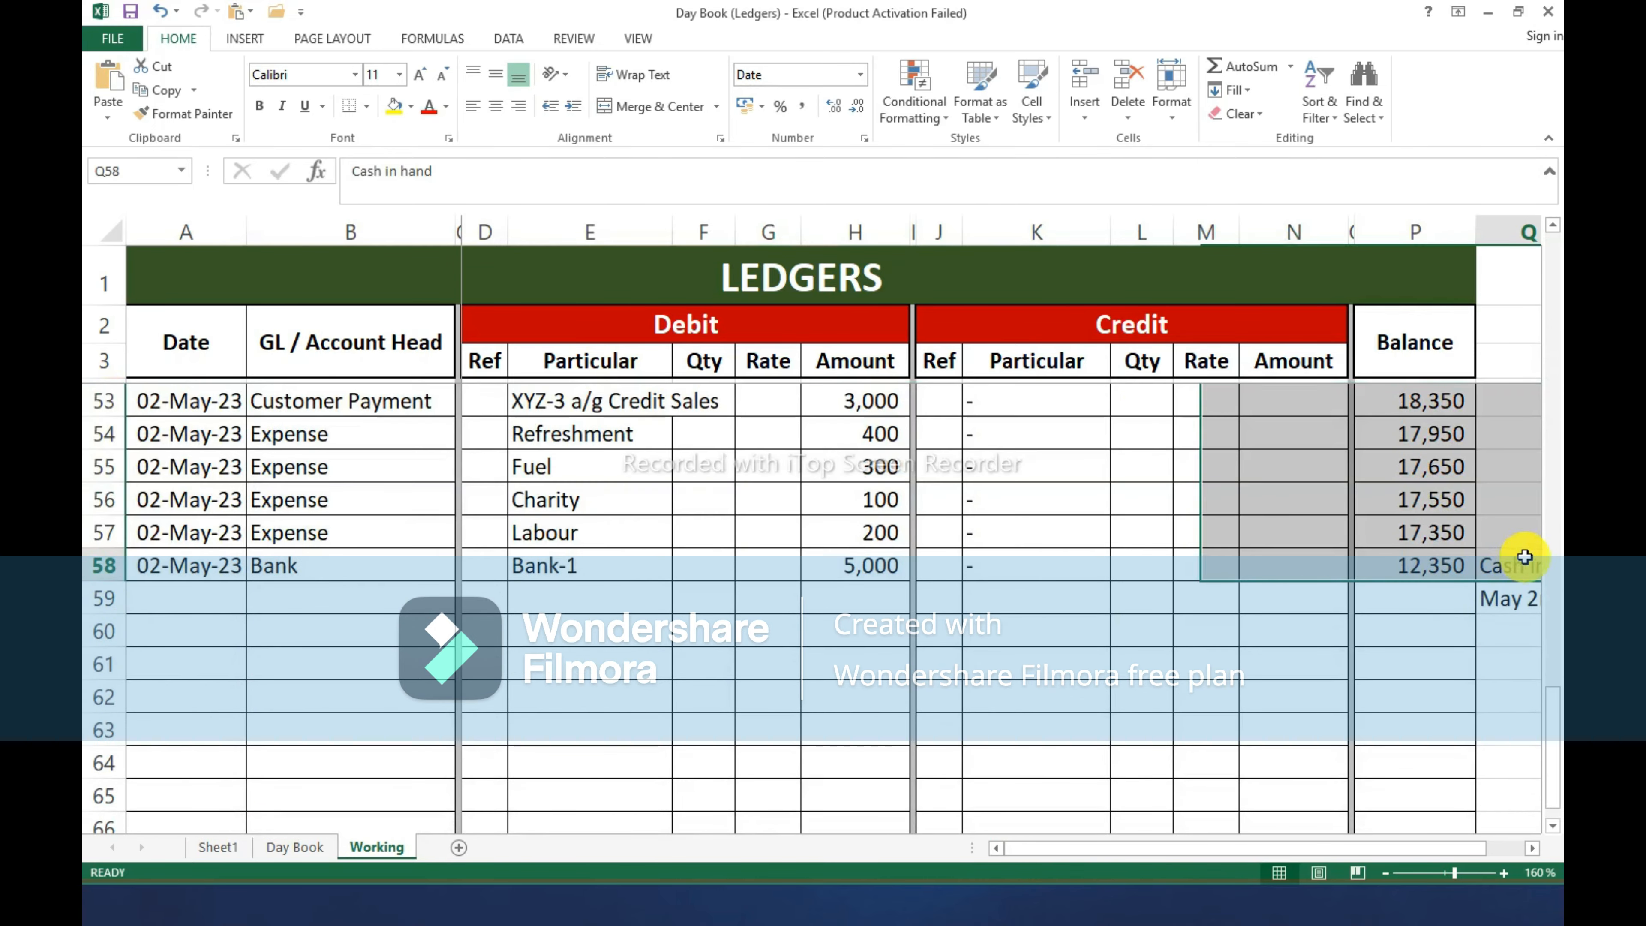
key(Right)
key(Right)
key(Left)
key(Left)
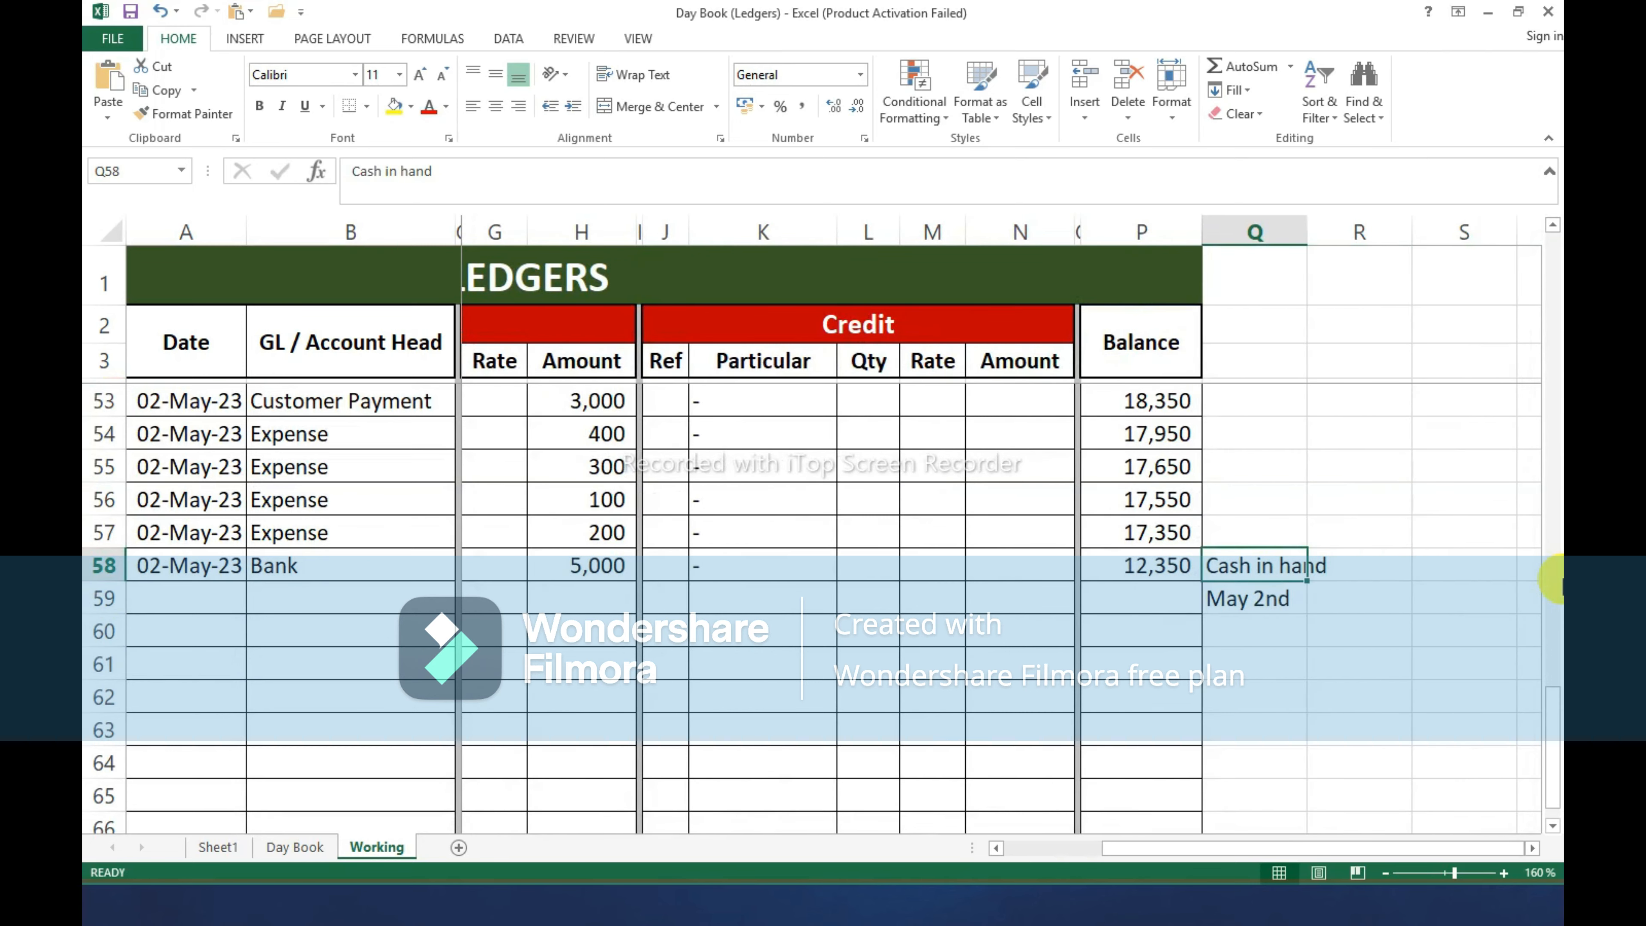
click(1255, 235)
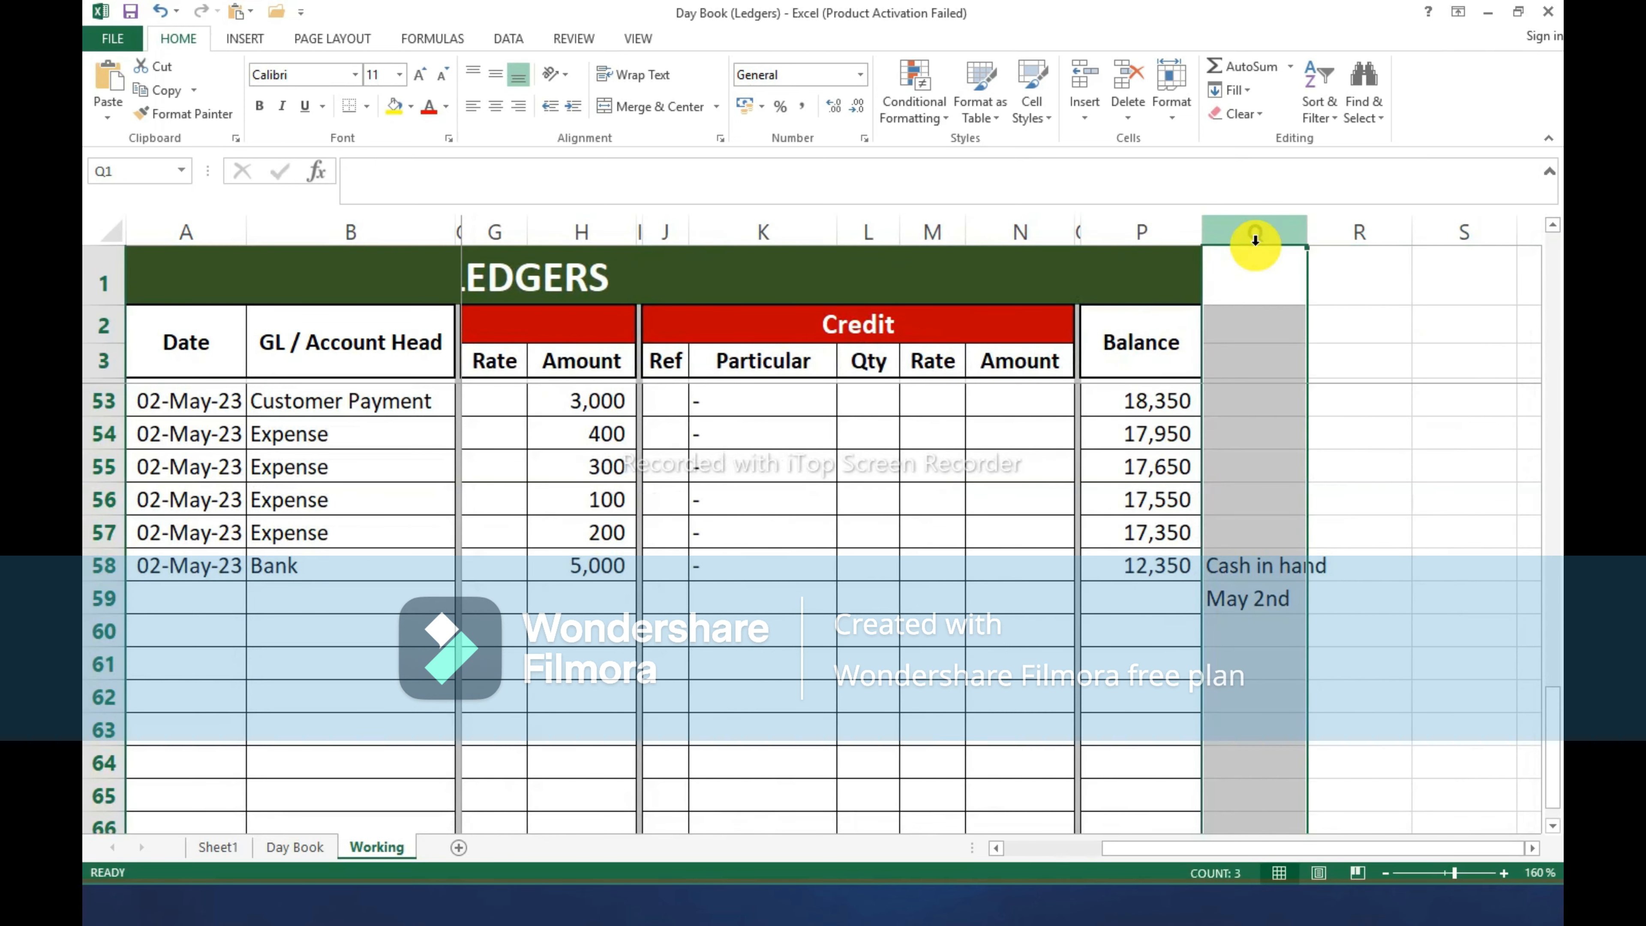
key(Delete)
Sort the entry rows 5 to 58 by column B, the GL / Account Head, on values from A to Z.
key(ctrl+Home)
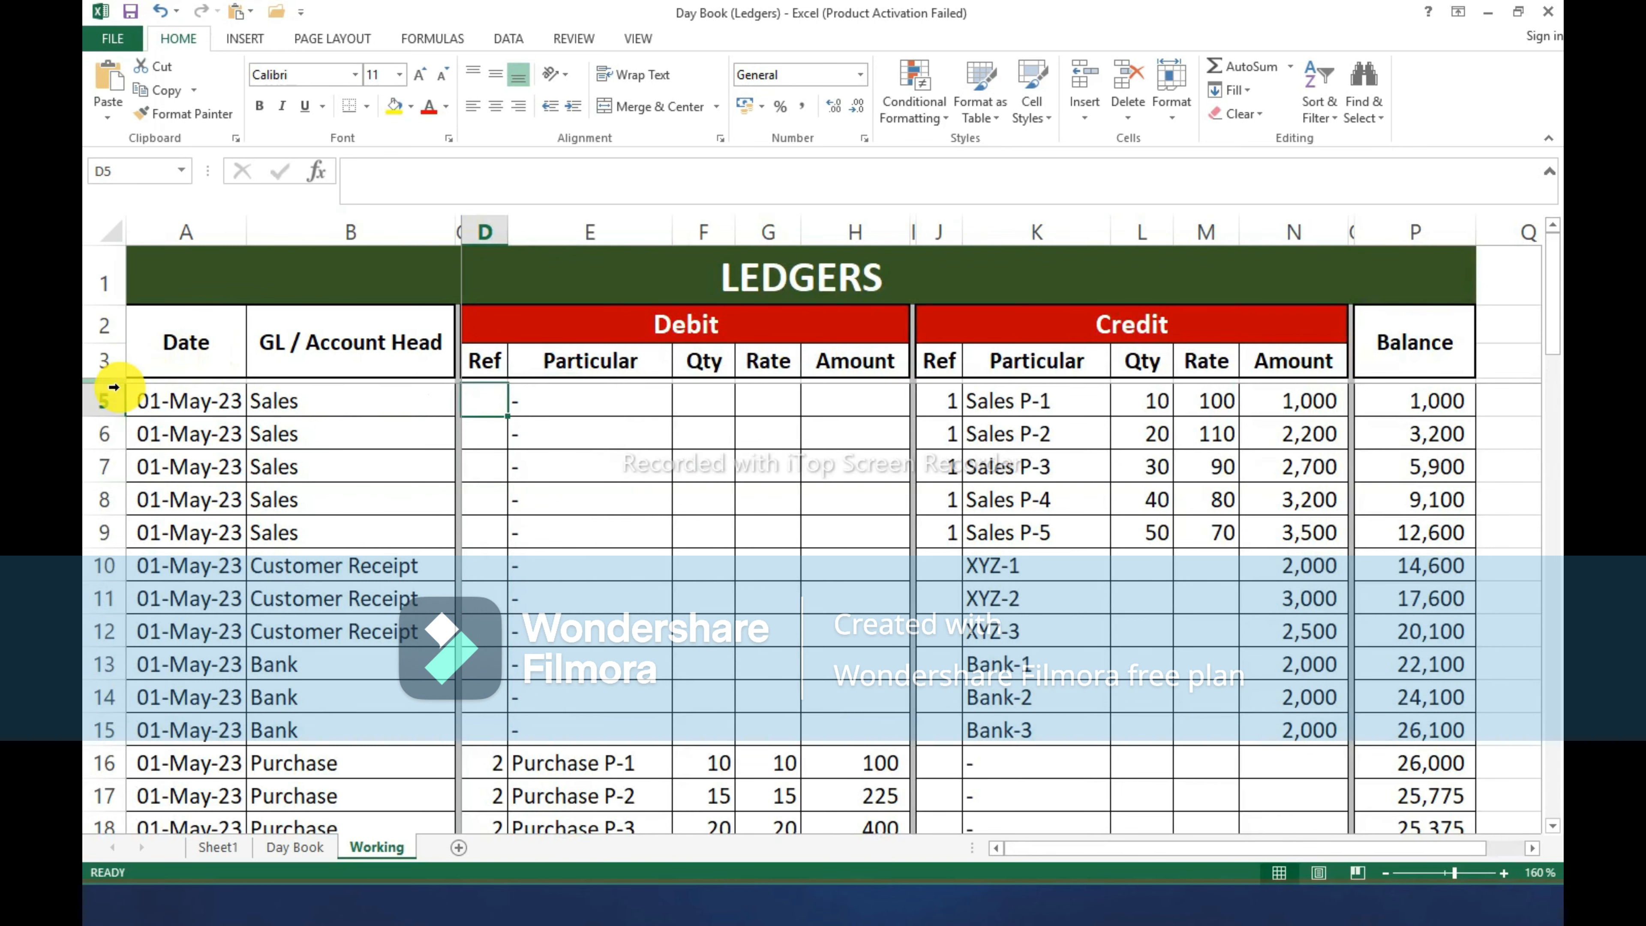
click(103, 401)
scroll(114, 479, down, 8)
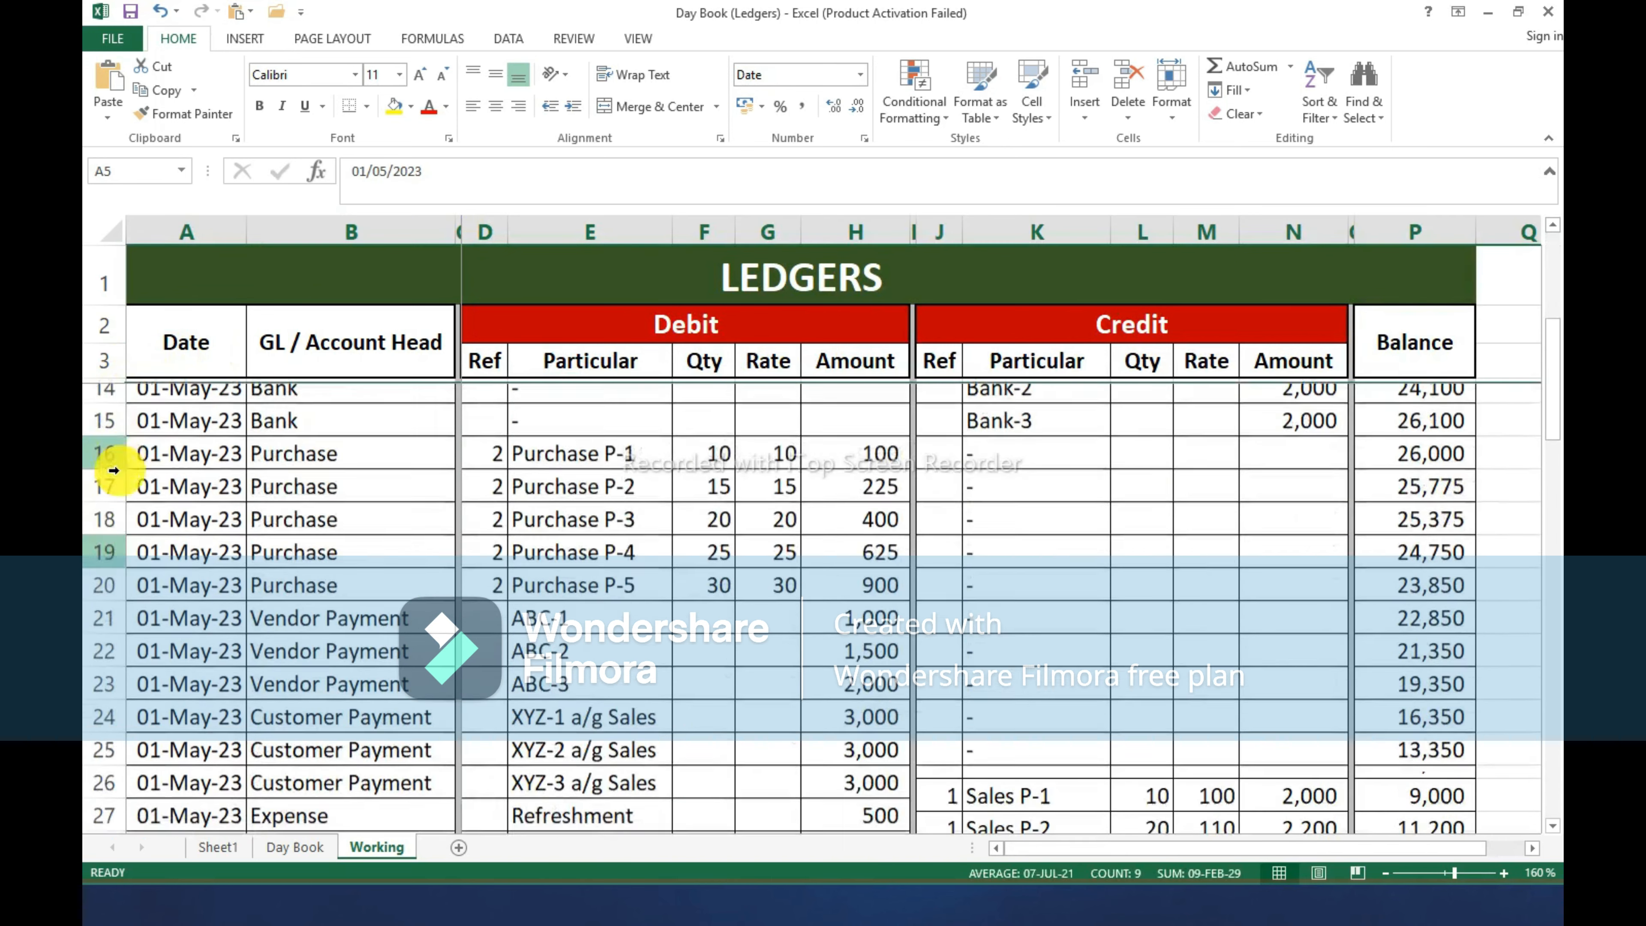
scroll(123, 496, down, 9)
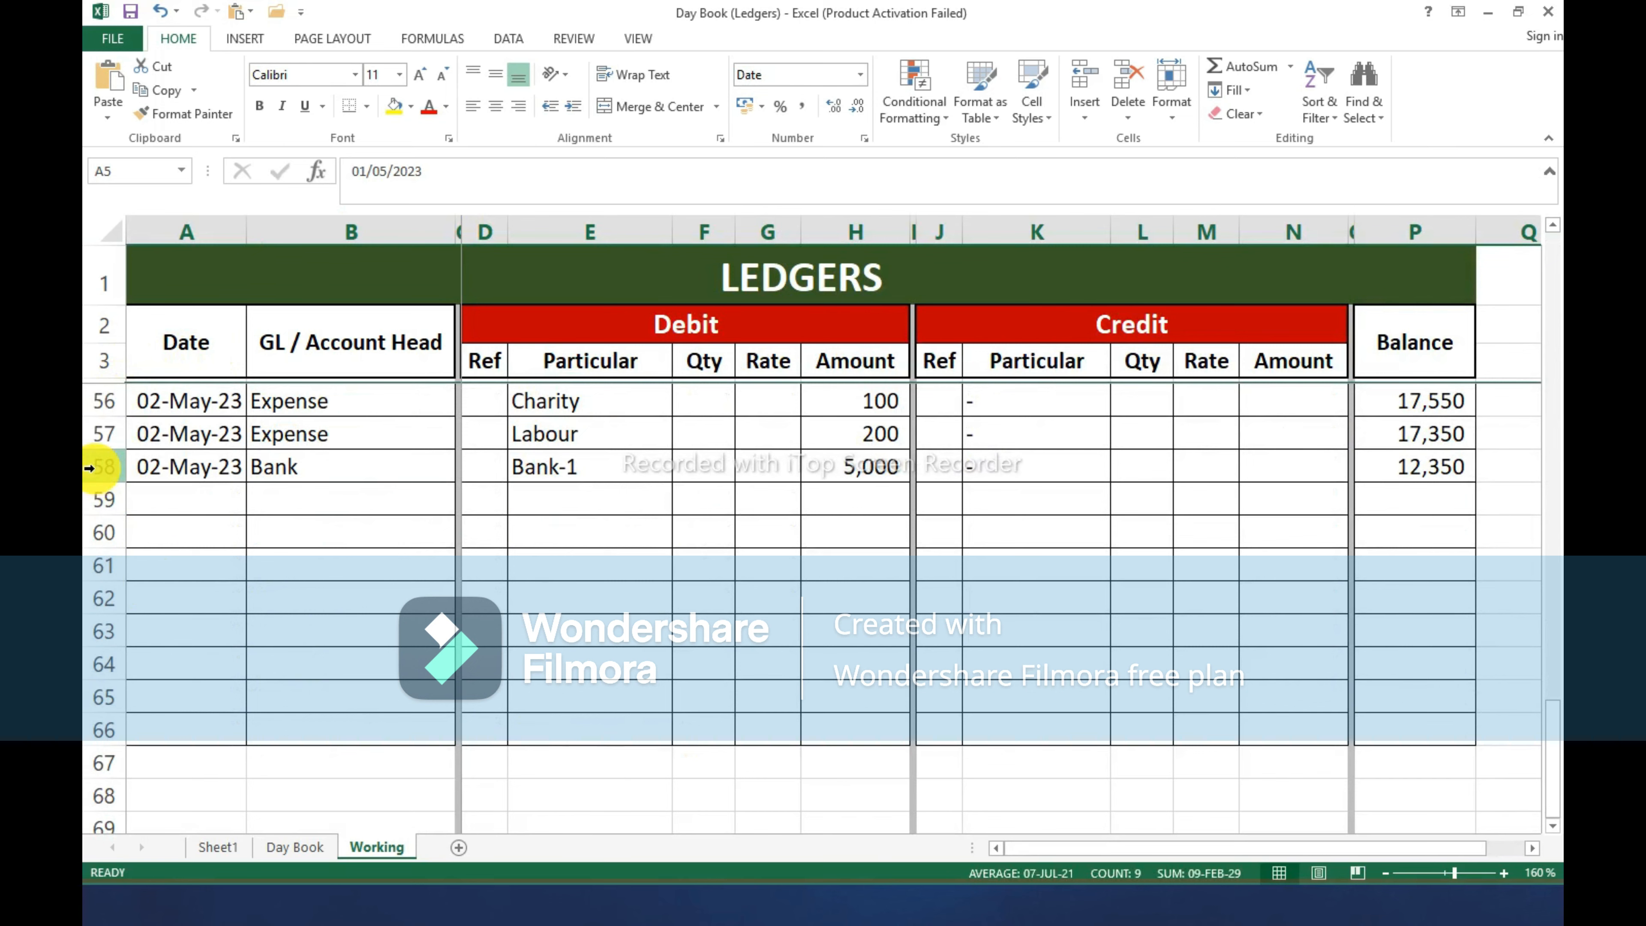
shift+click(89, 468)
scroll(463, 687, up, 3)
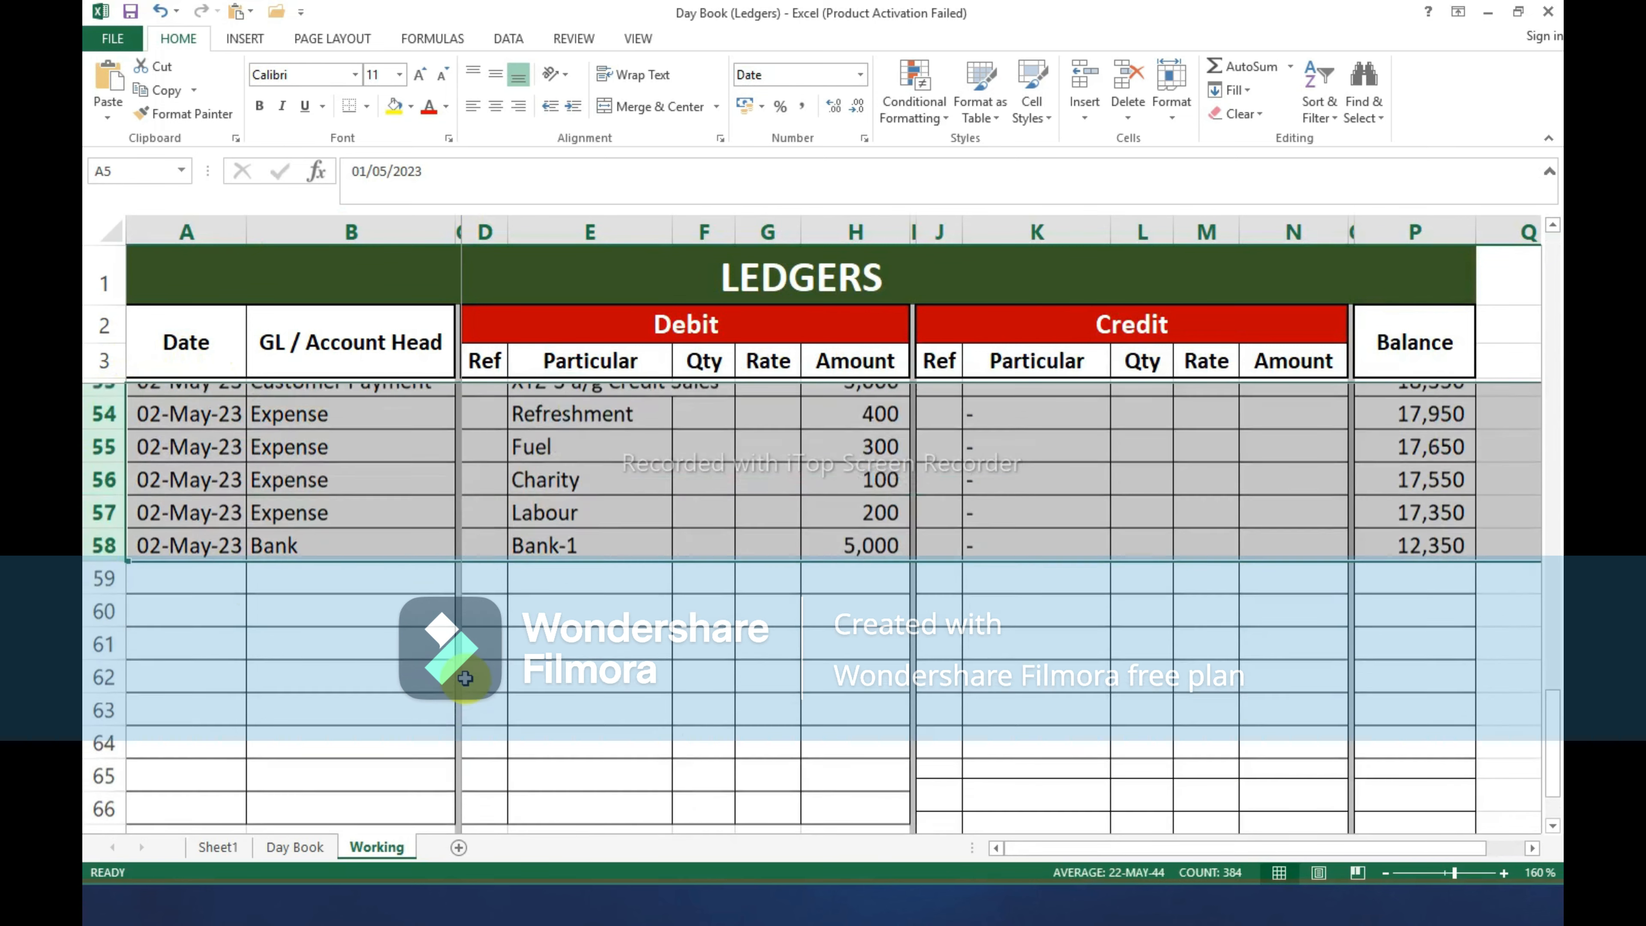
click(518, 39)
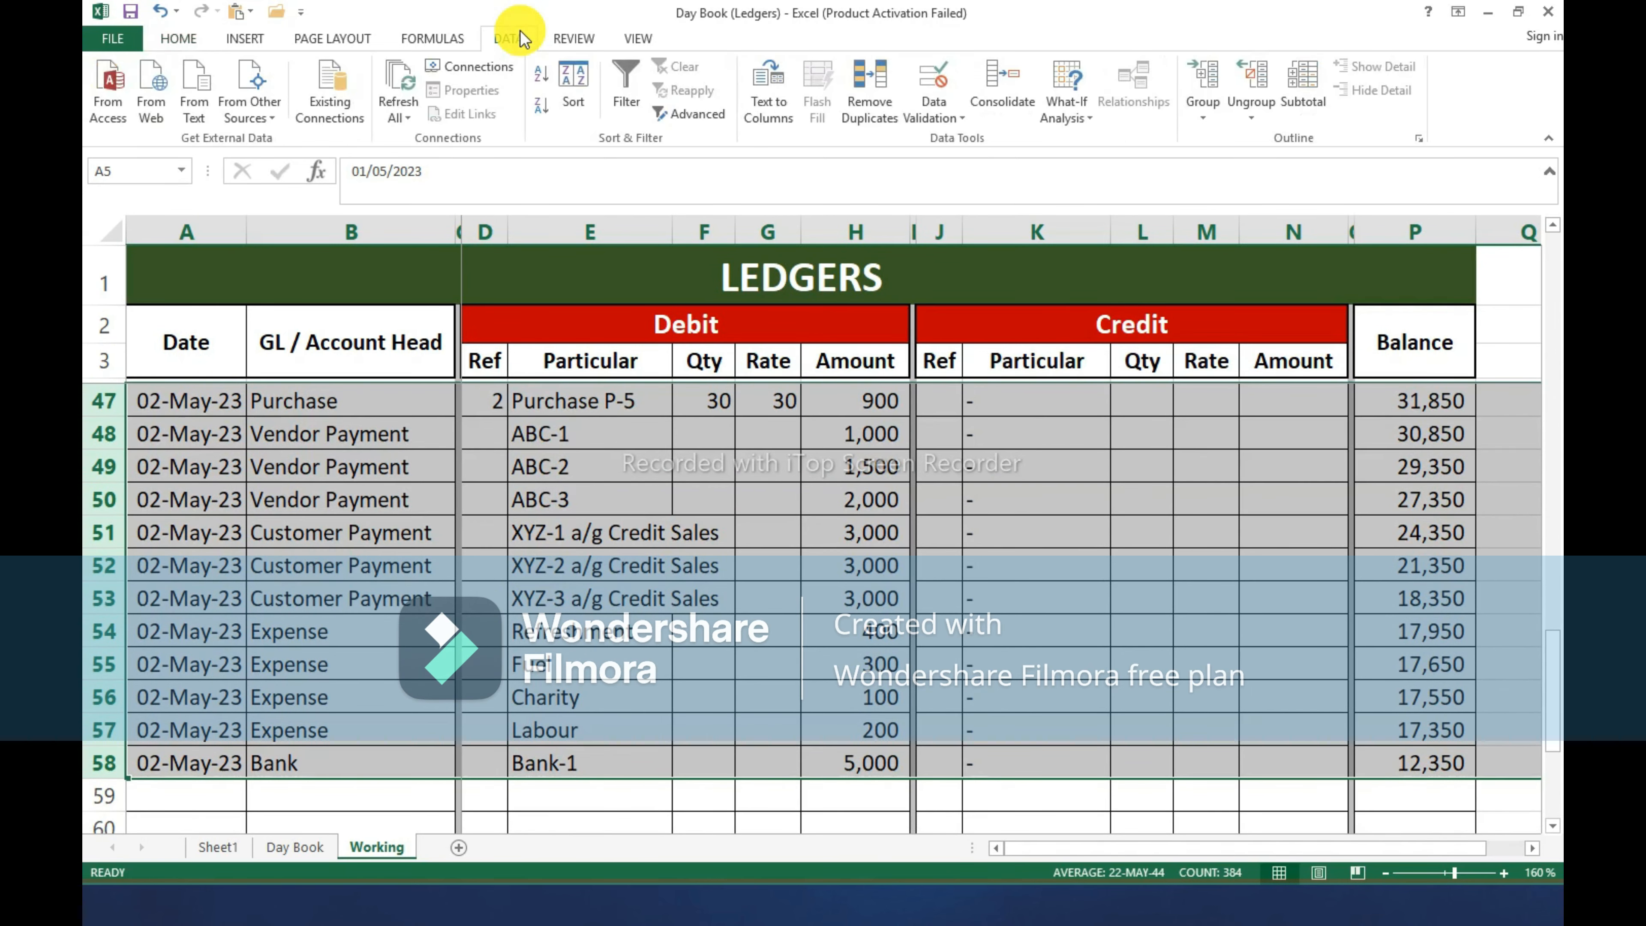
click(574, 84)
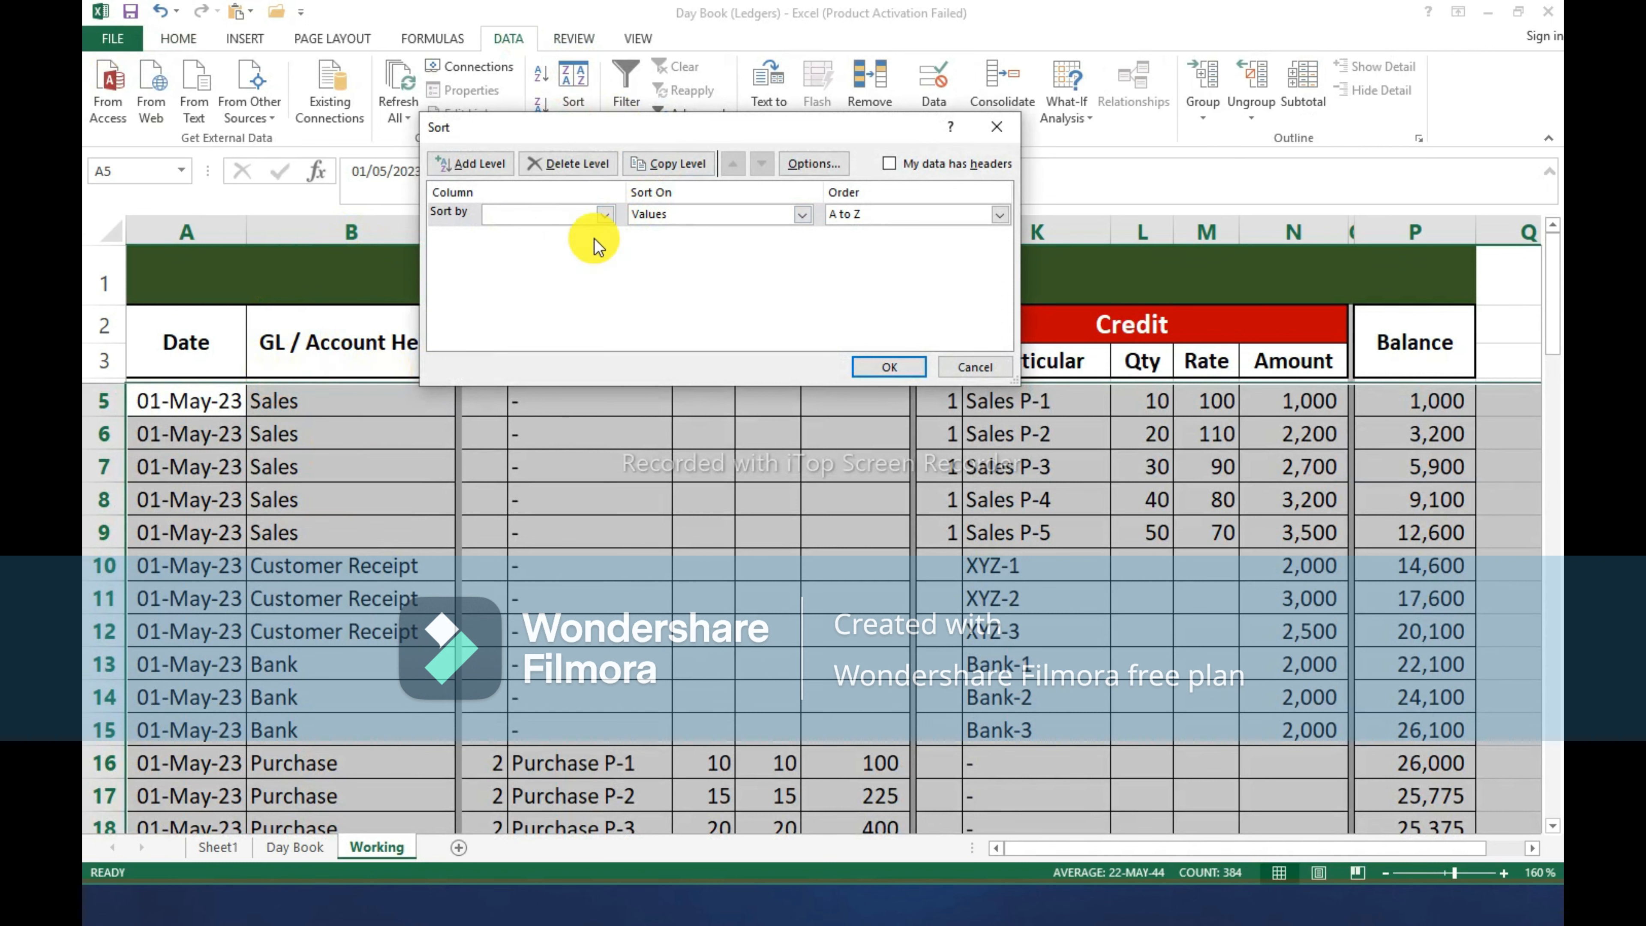
click(605, 215)
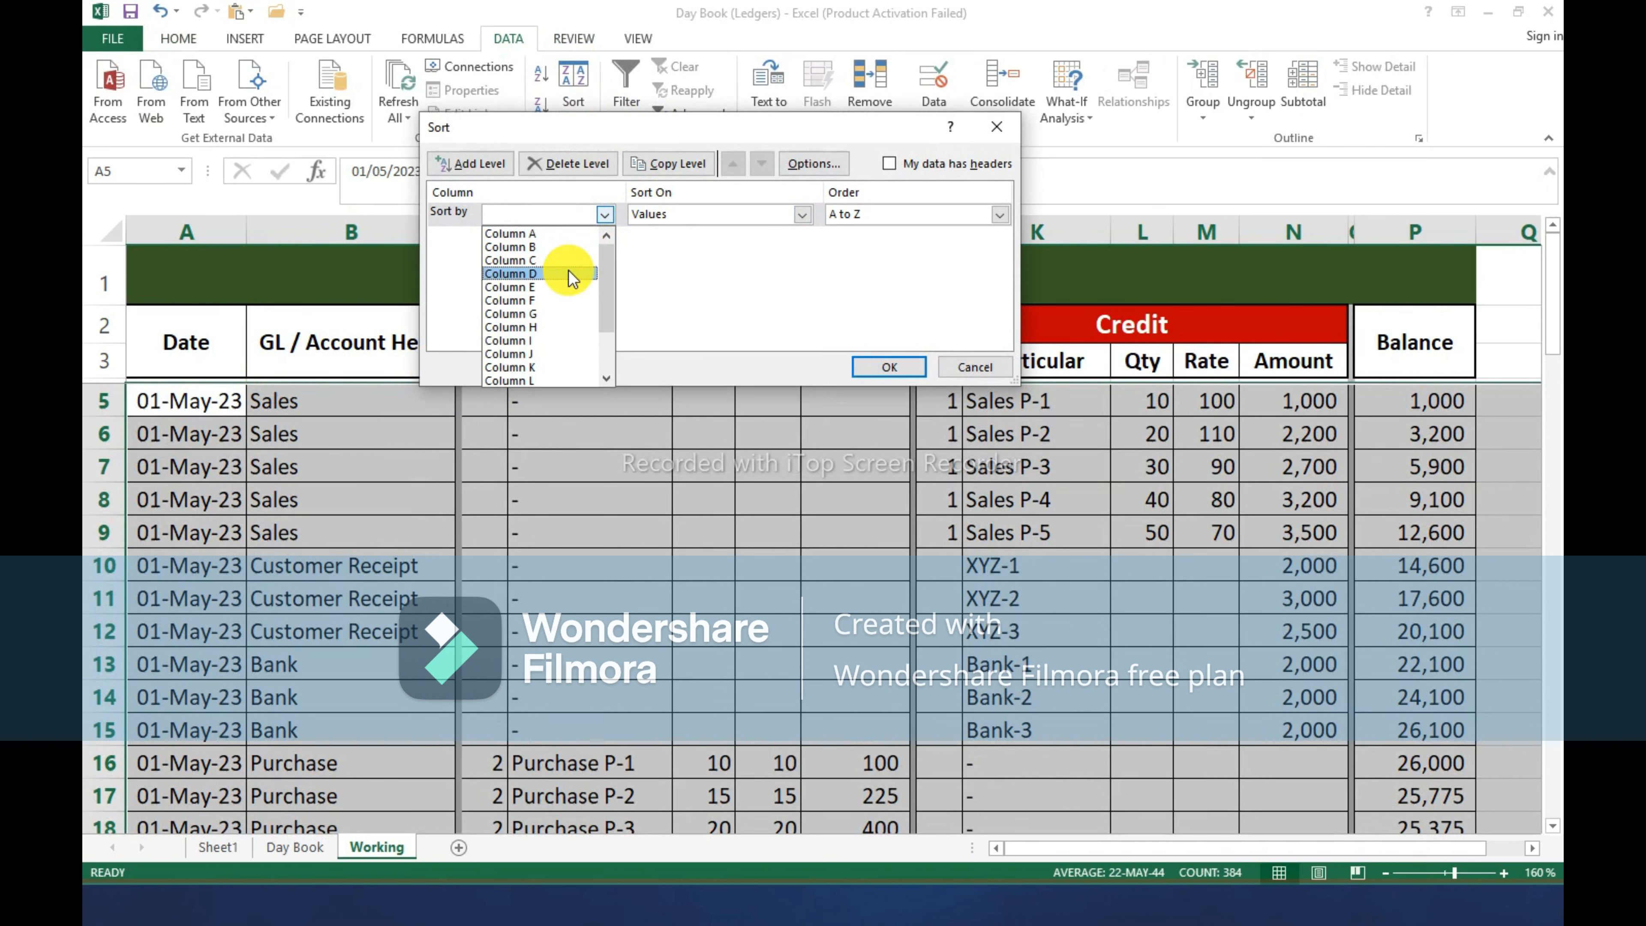
click(563, 248)
click(882, 364)
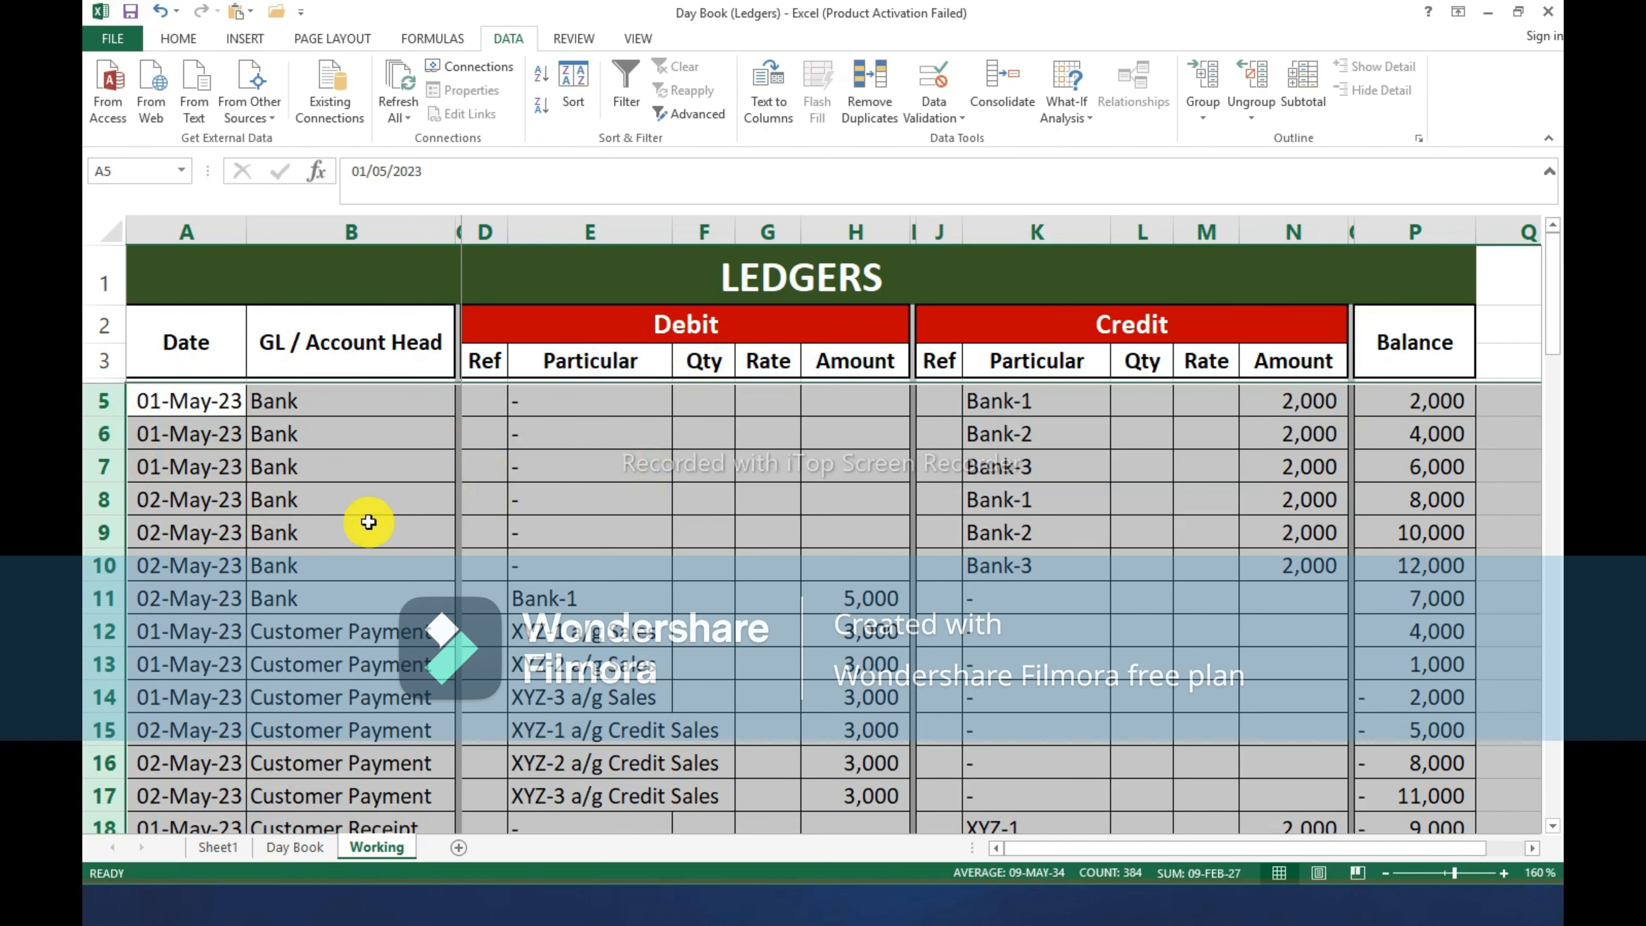
Examine how the sorted entries are grouped by account head and date, down to the last row.
scroll(382, 581, down, 2)
scroll(401, 587, up, 2)
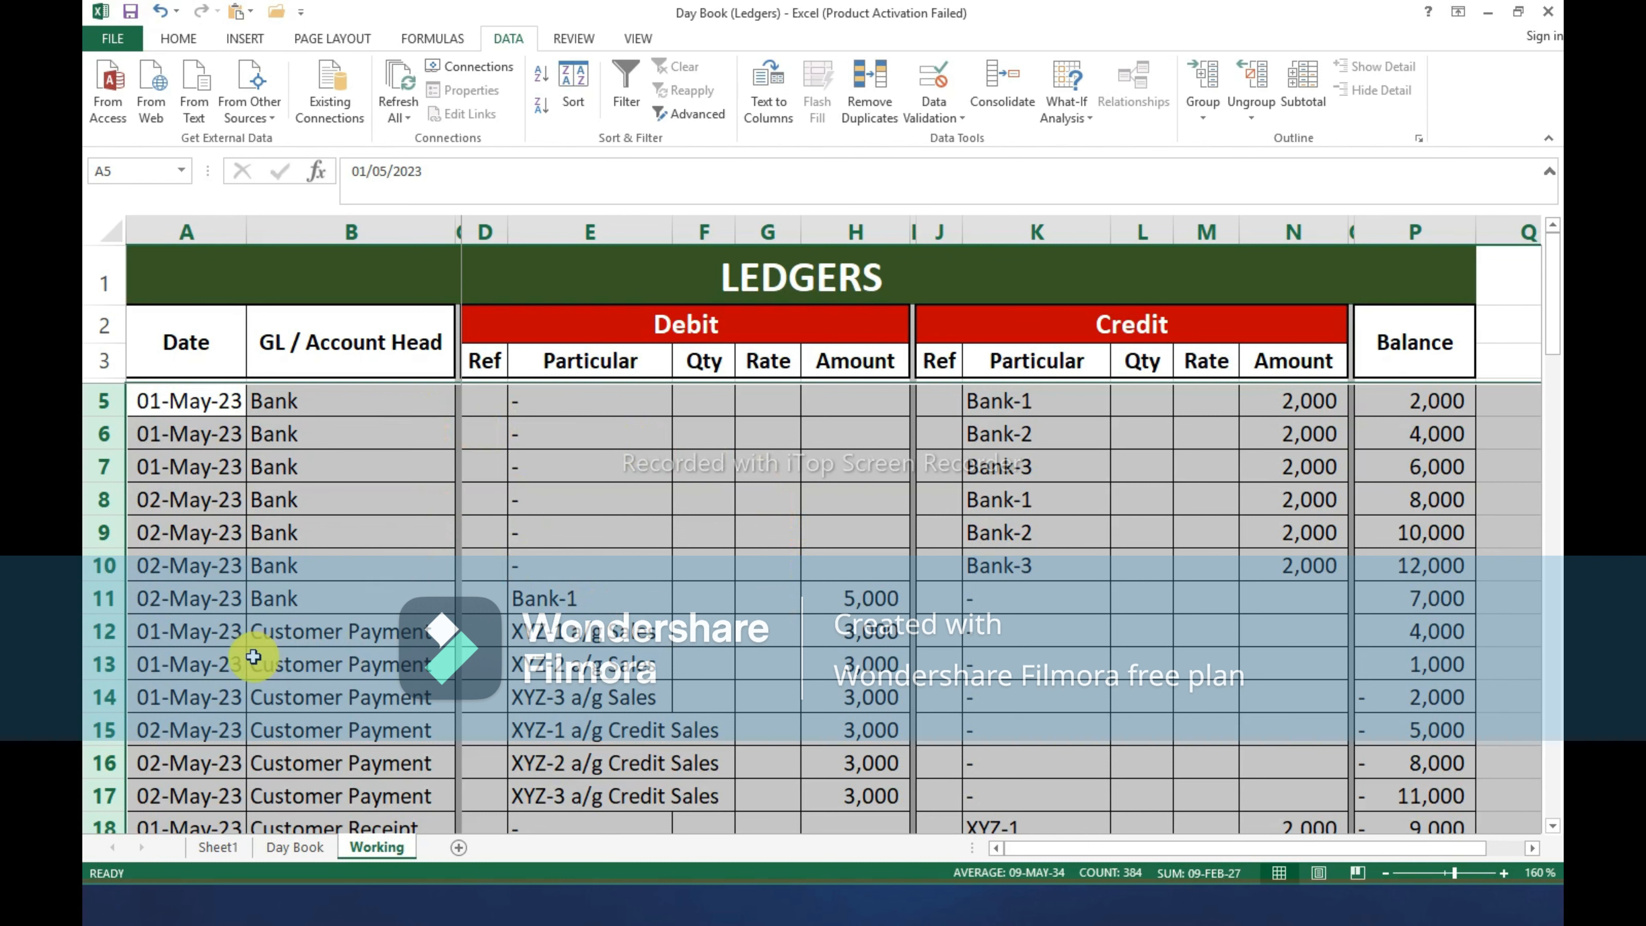
scroll(337, 671, down, 3)
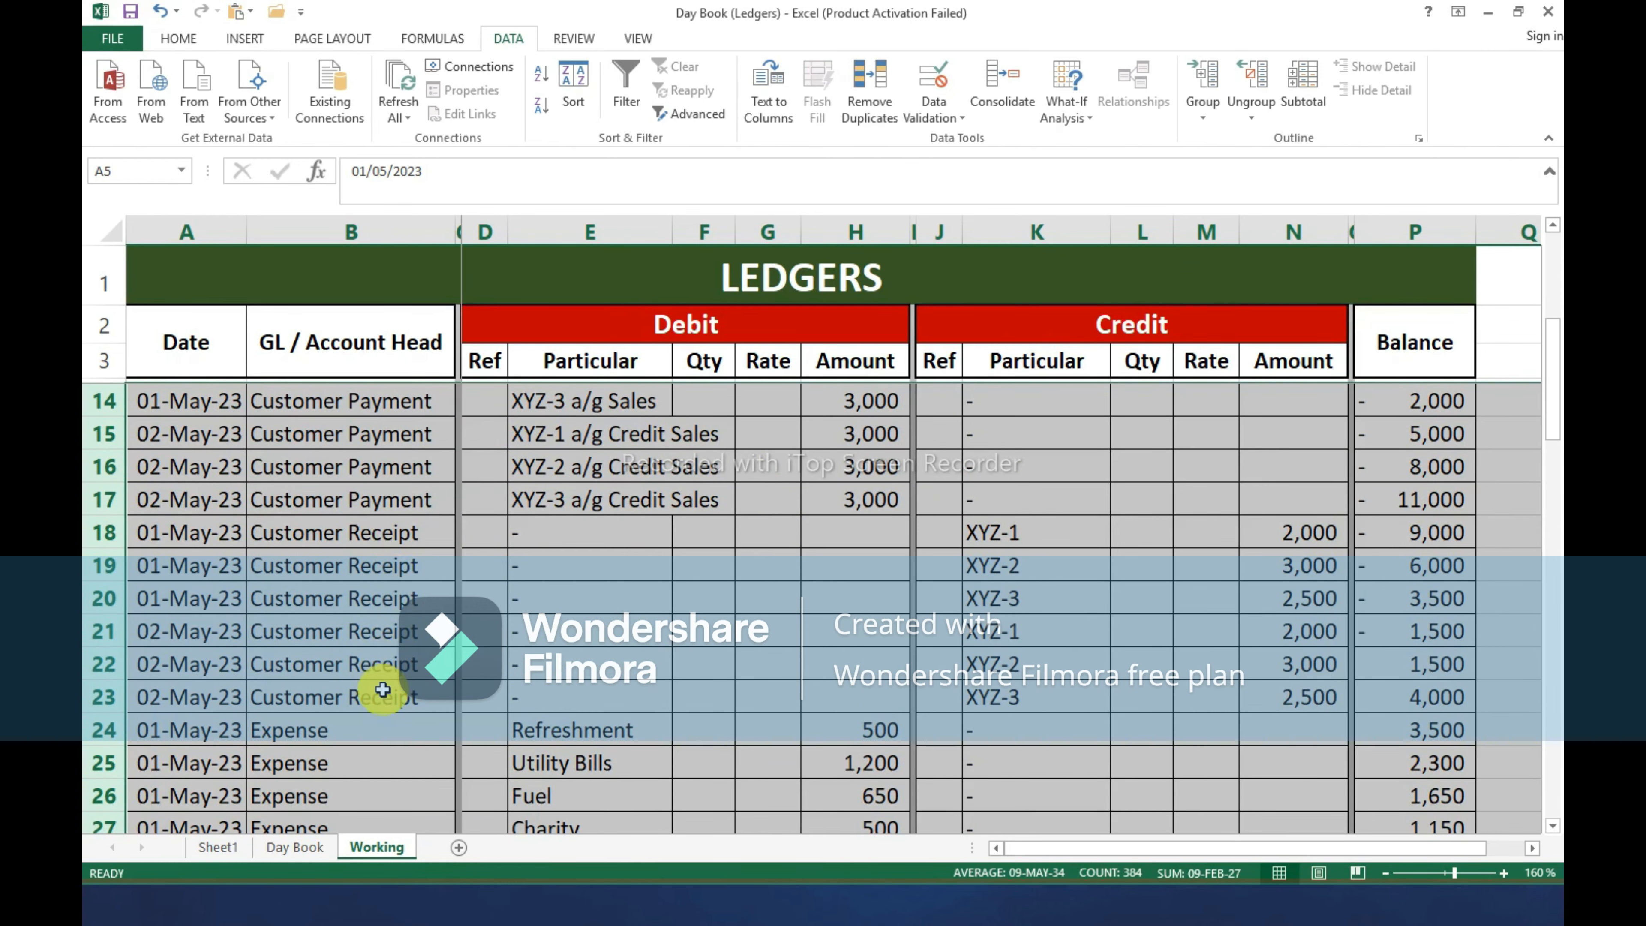
scroll(382, 689, down, 5)
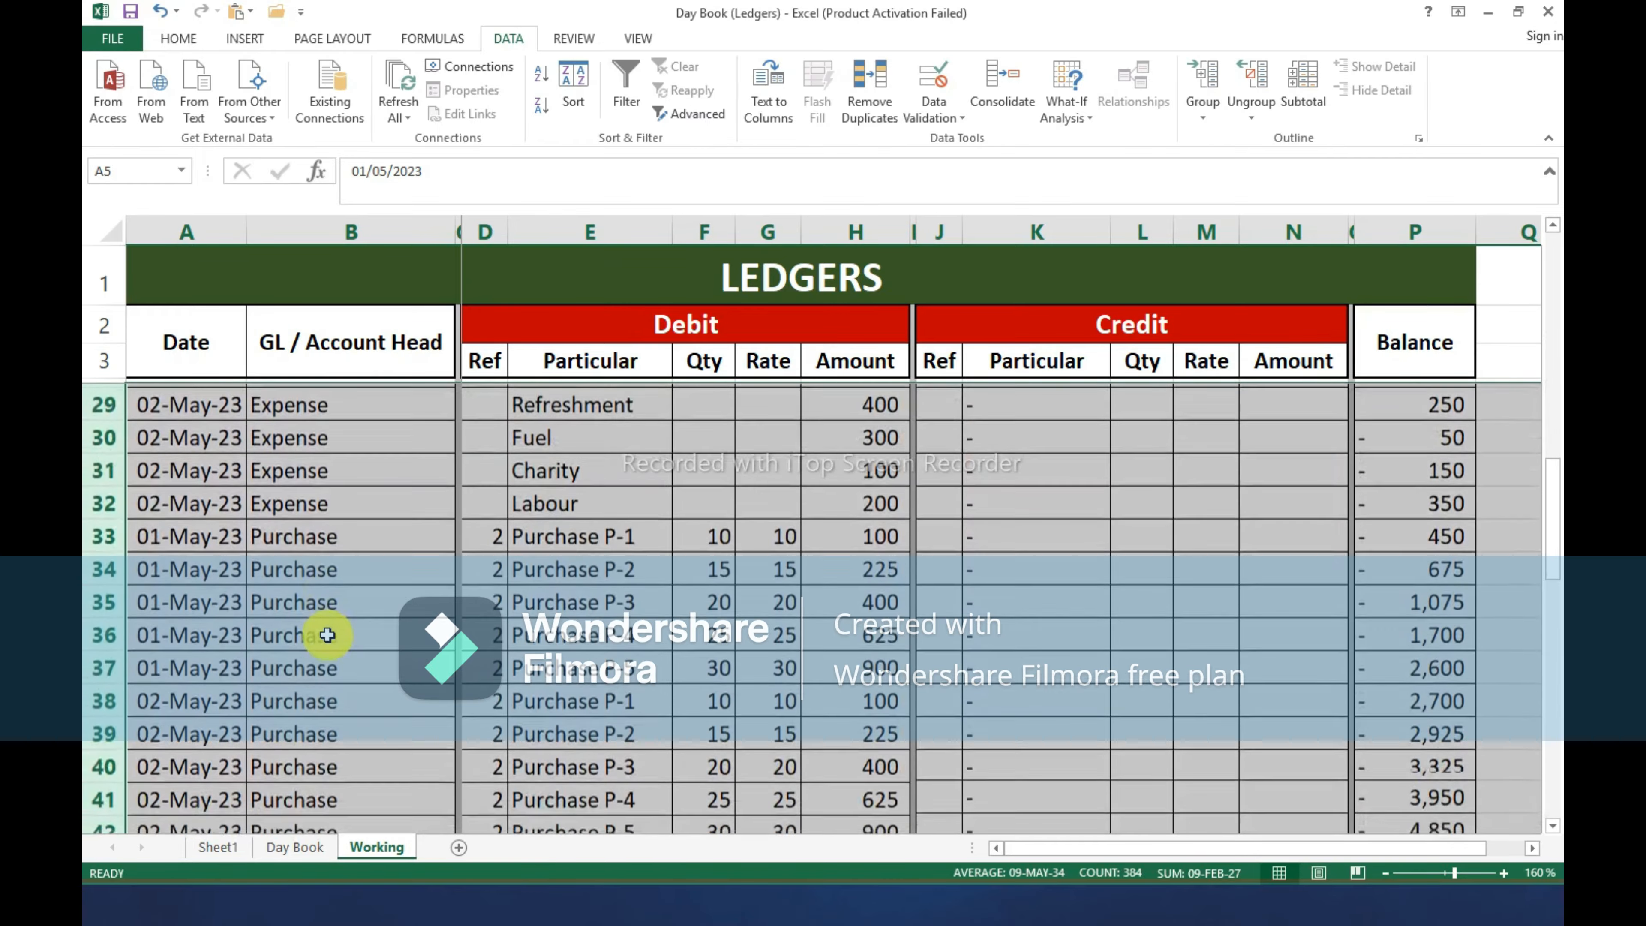
scroll(382, 639, down, 2)
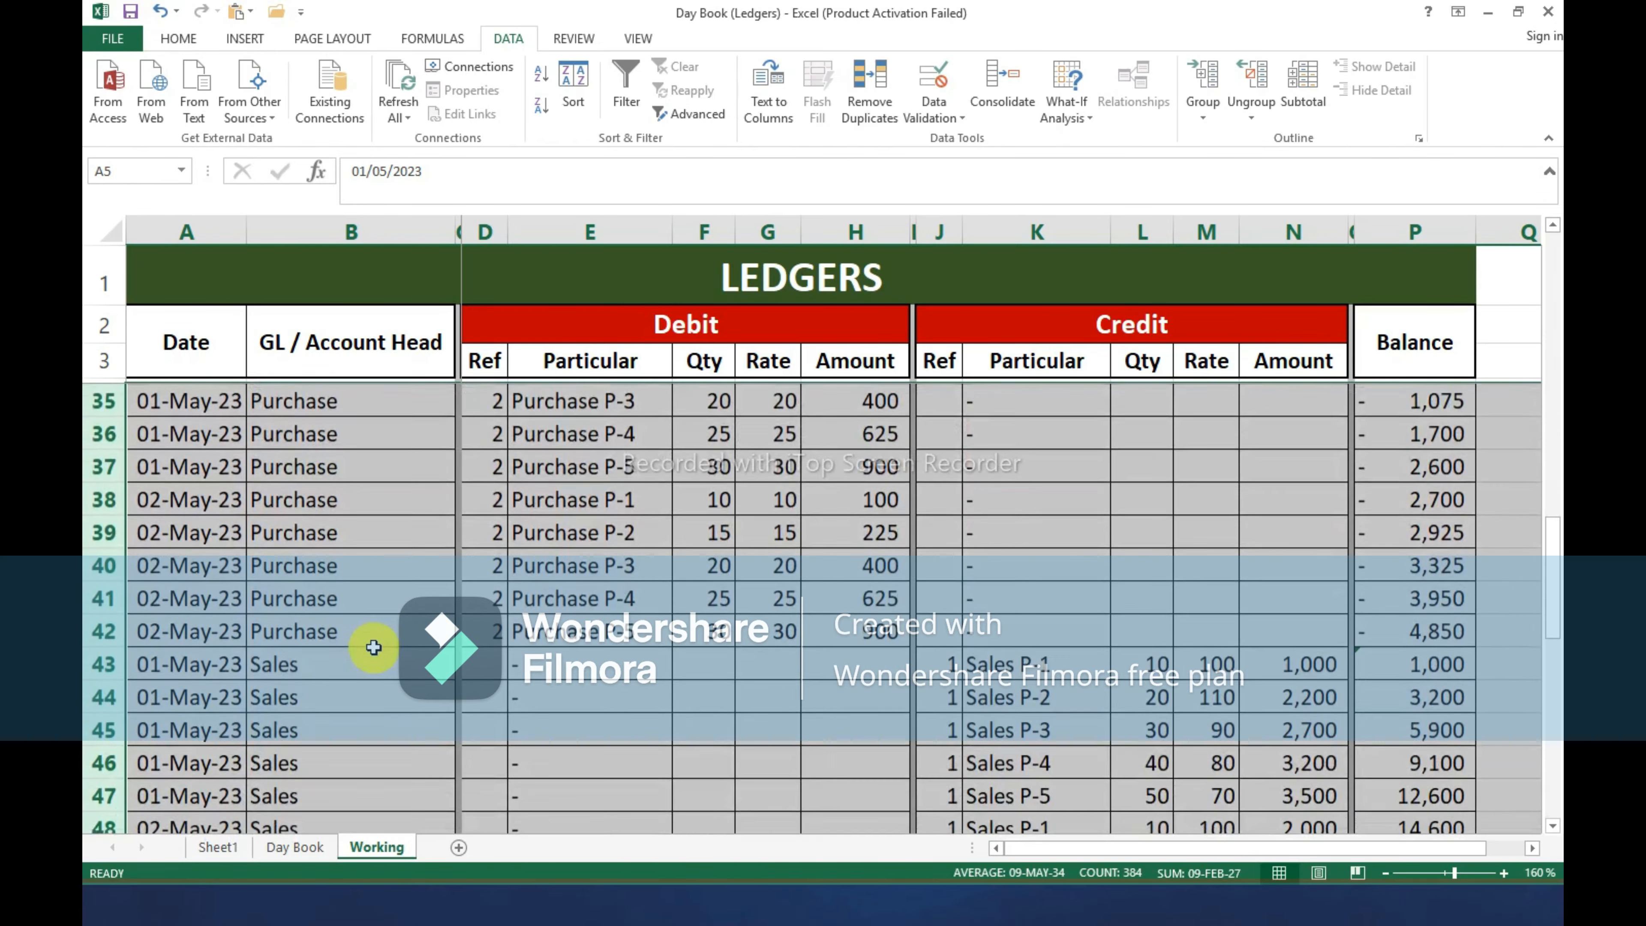
scroll(366, 720, down, 2)
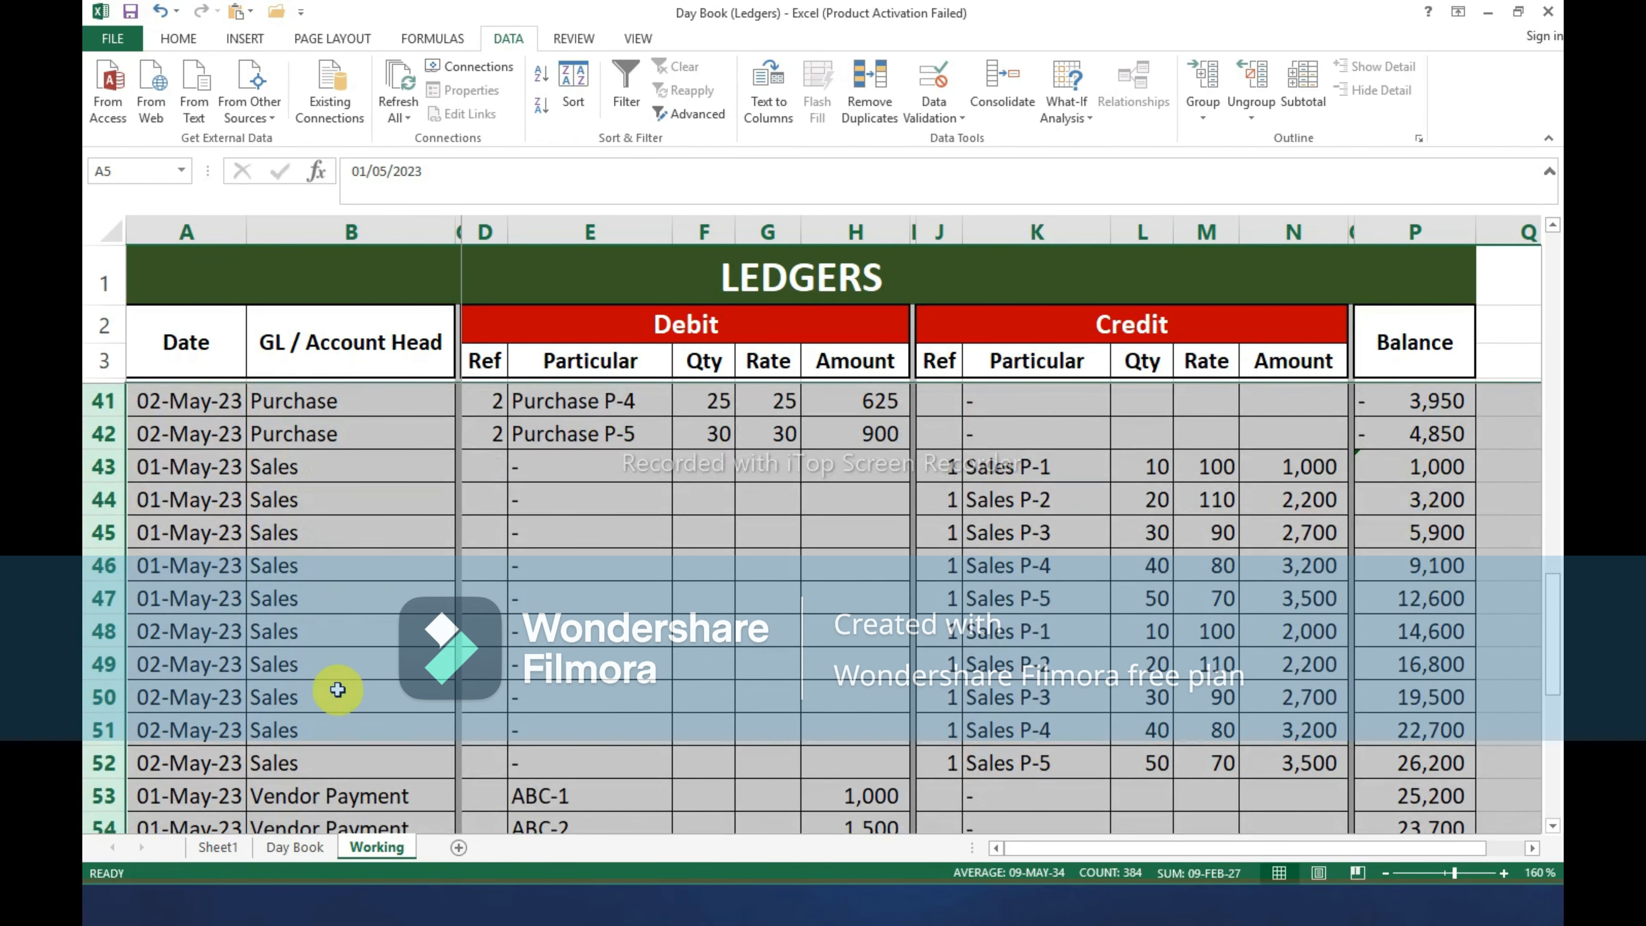
scroll(337, 759, down, 2)
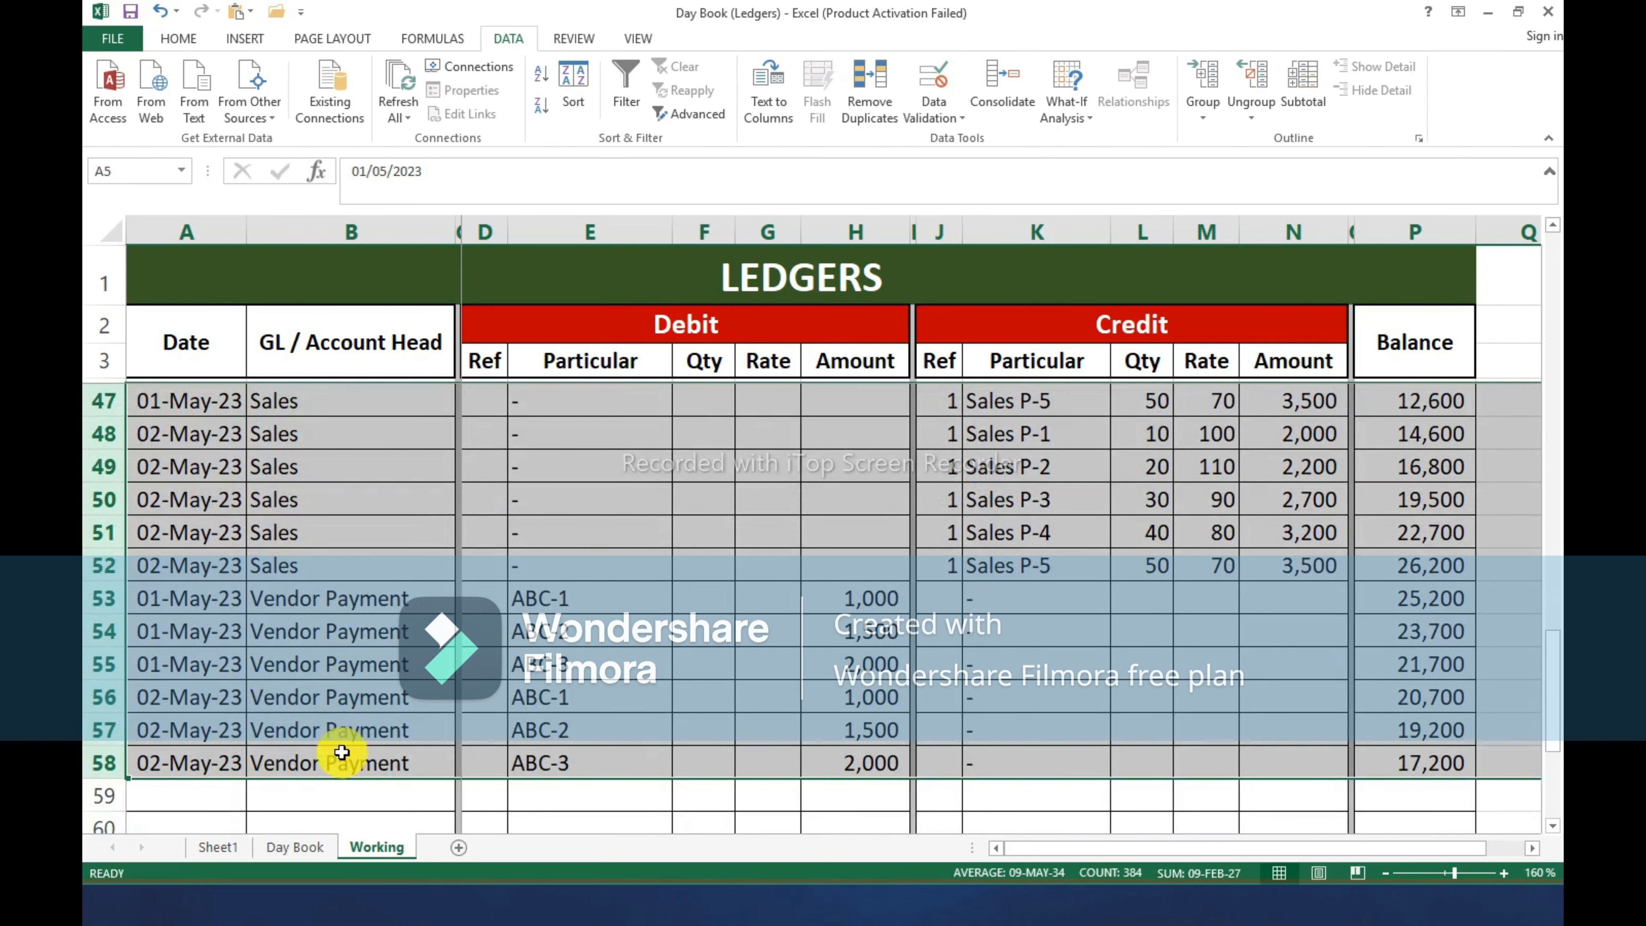
Make a copy of the Working sheet and place it at the end of the workbook.
scroll(343, 771, up, 10)
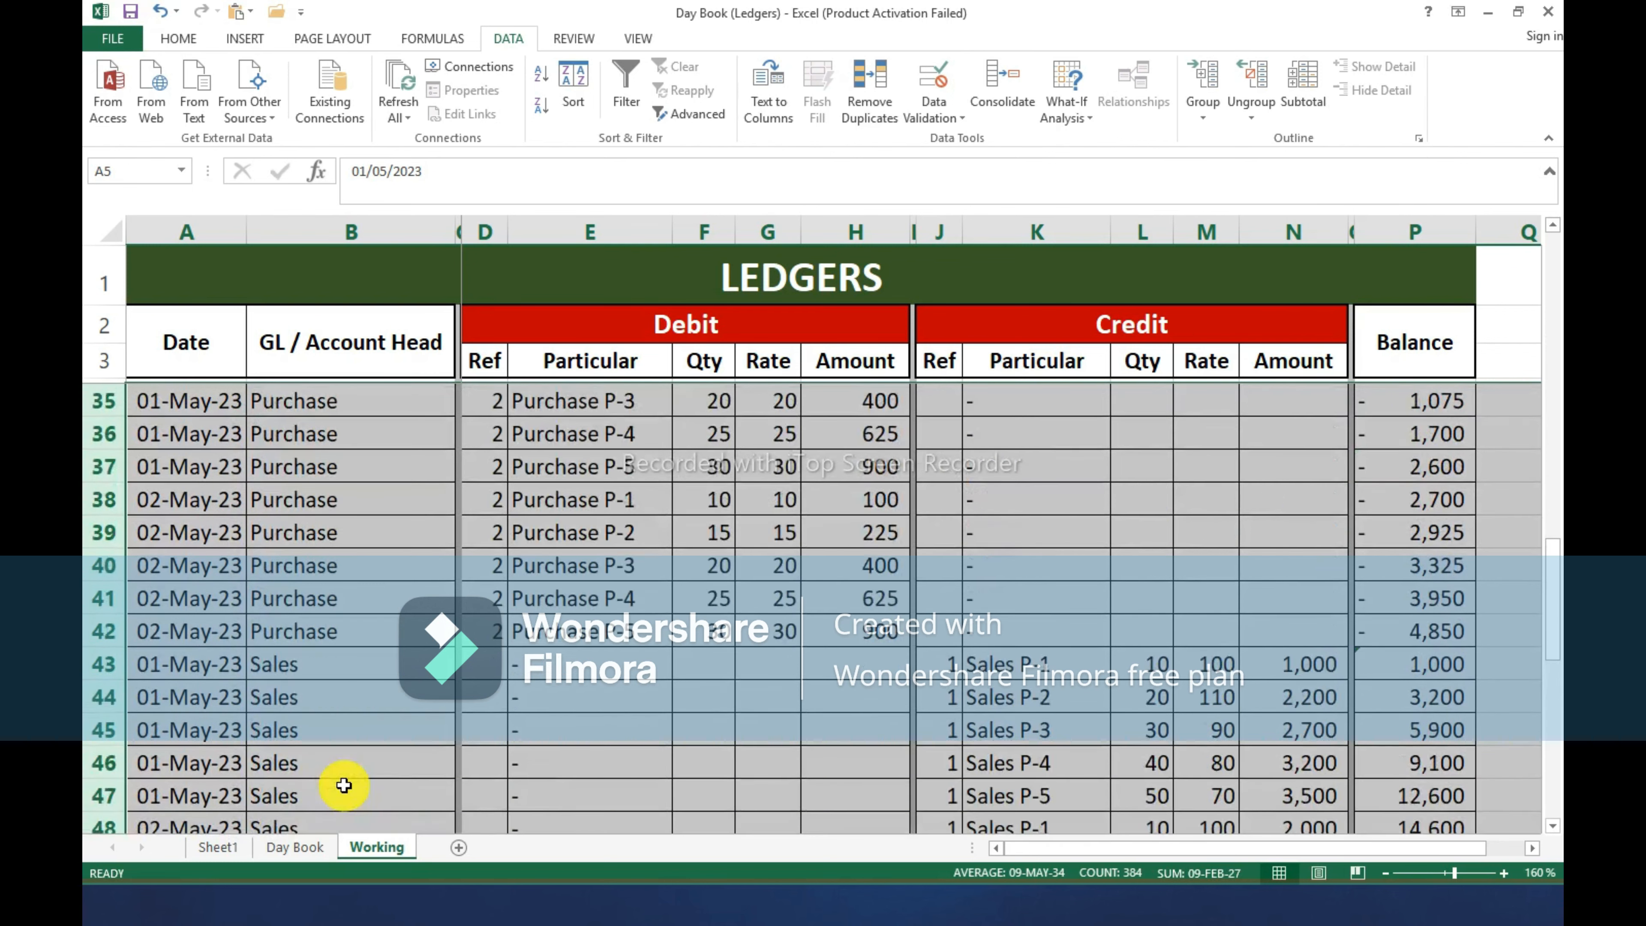
scroll(343, 784, up, 4)
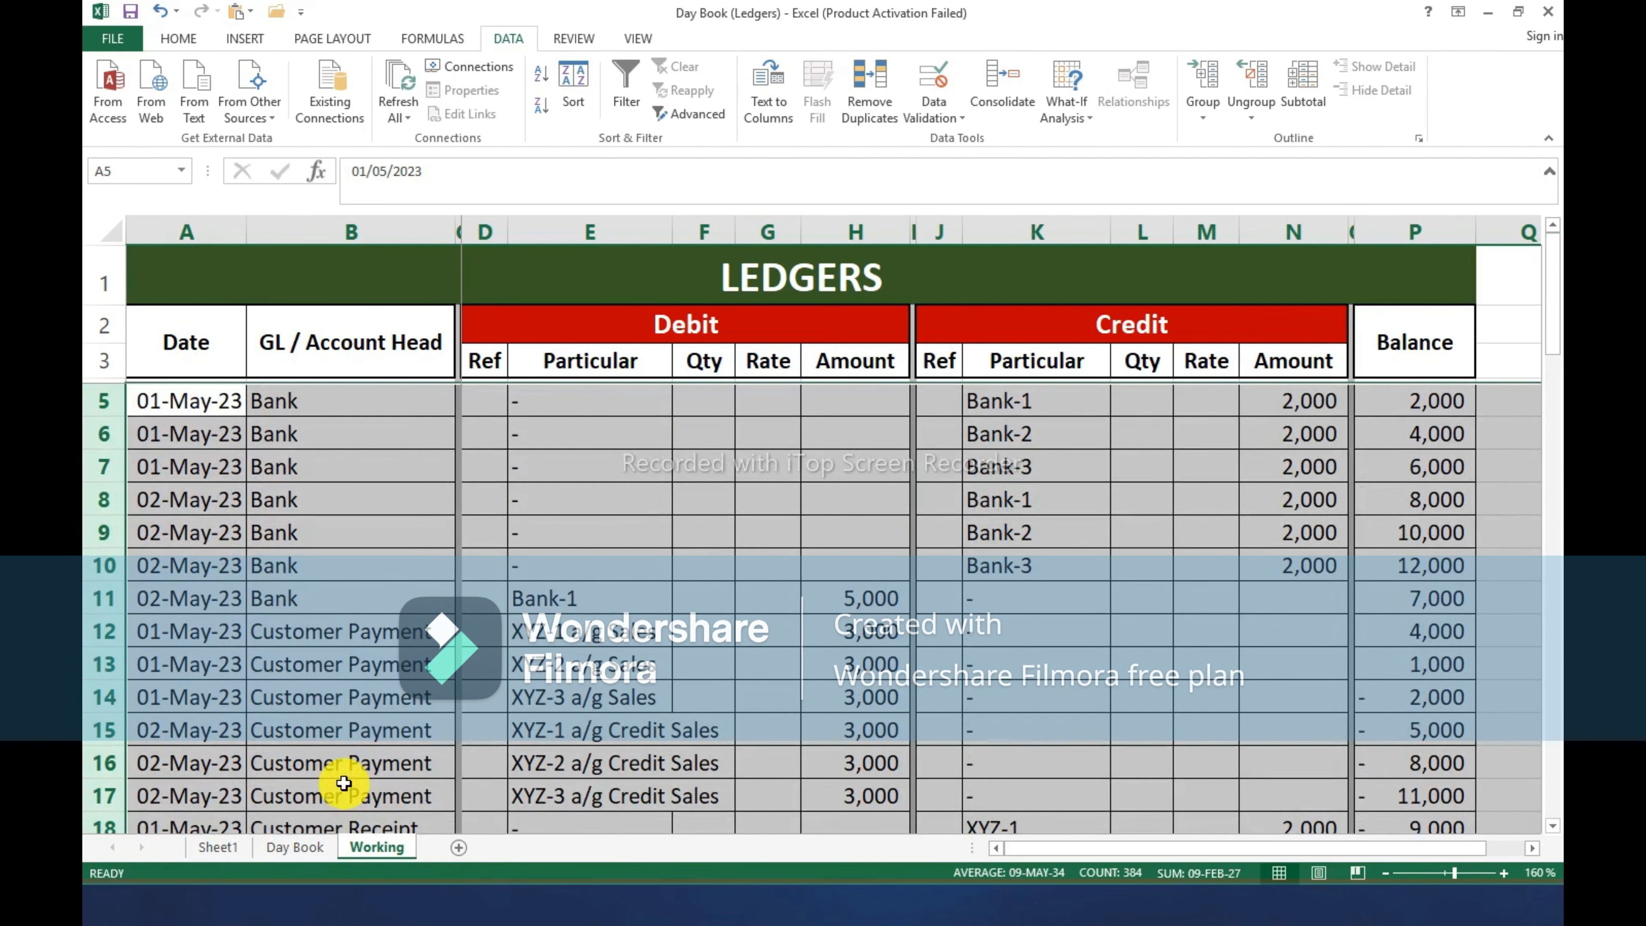
right_click(385, 857)
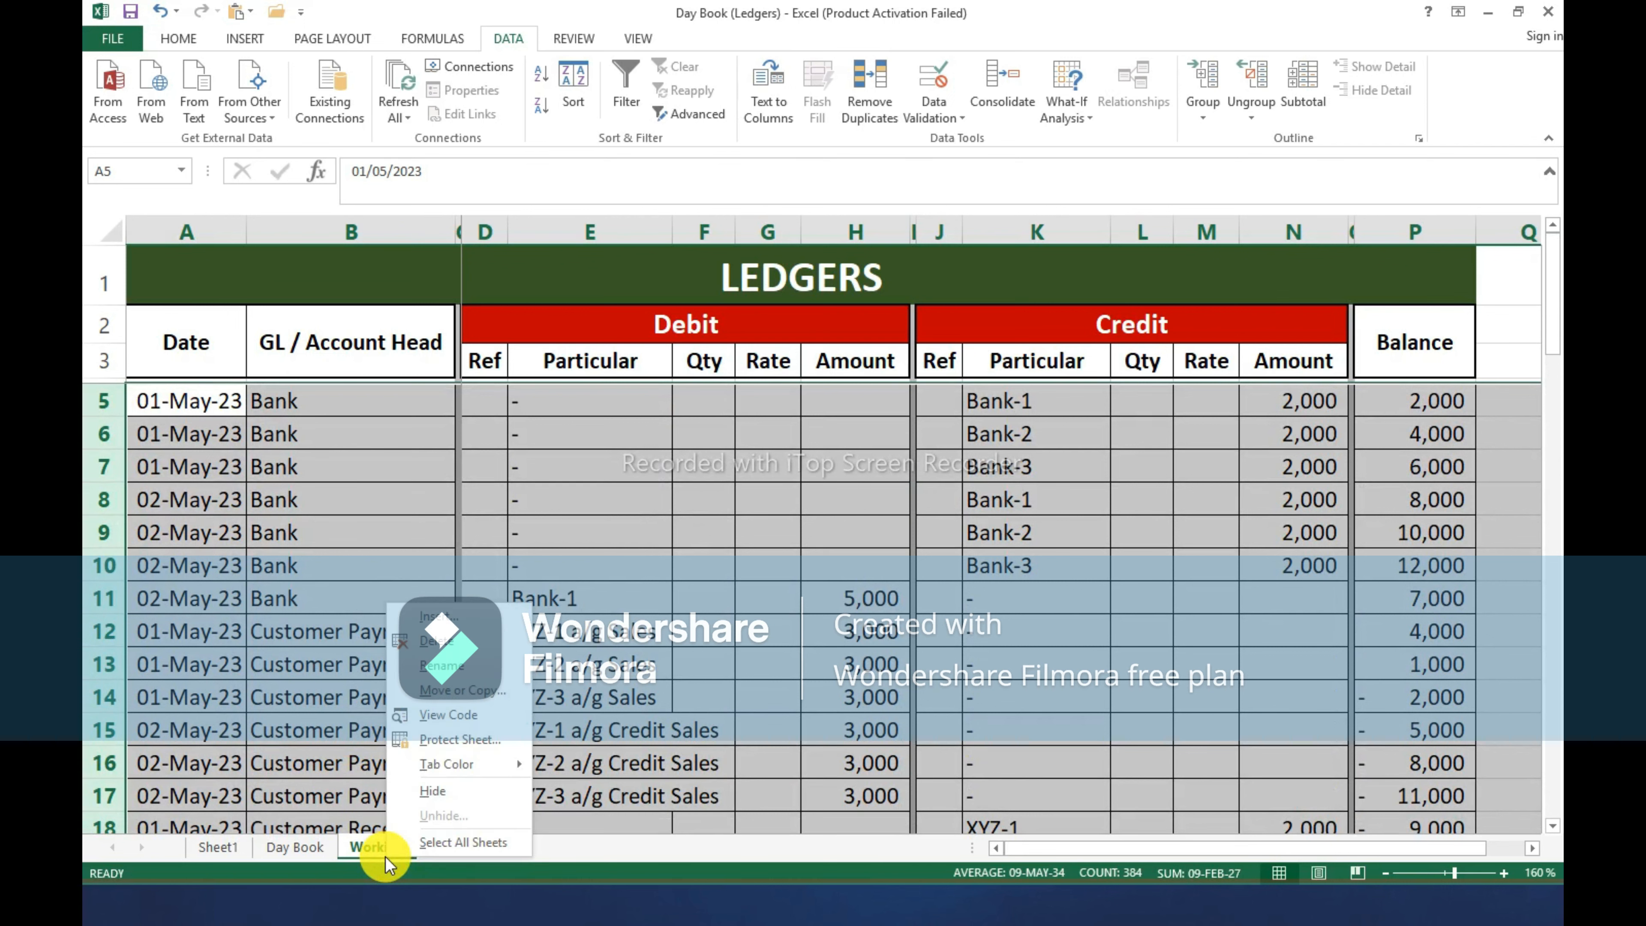
click(483, 705)
click(420, 701)
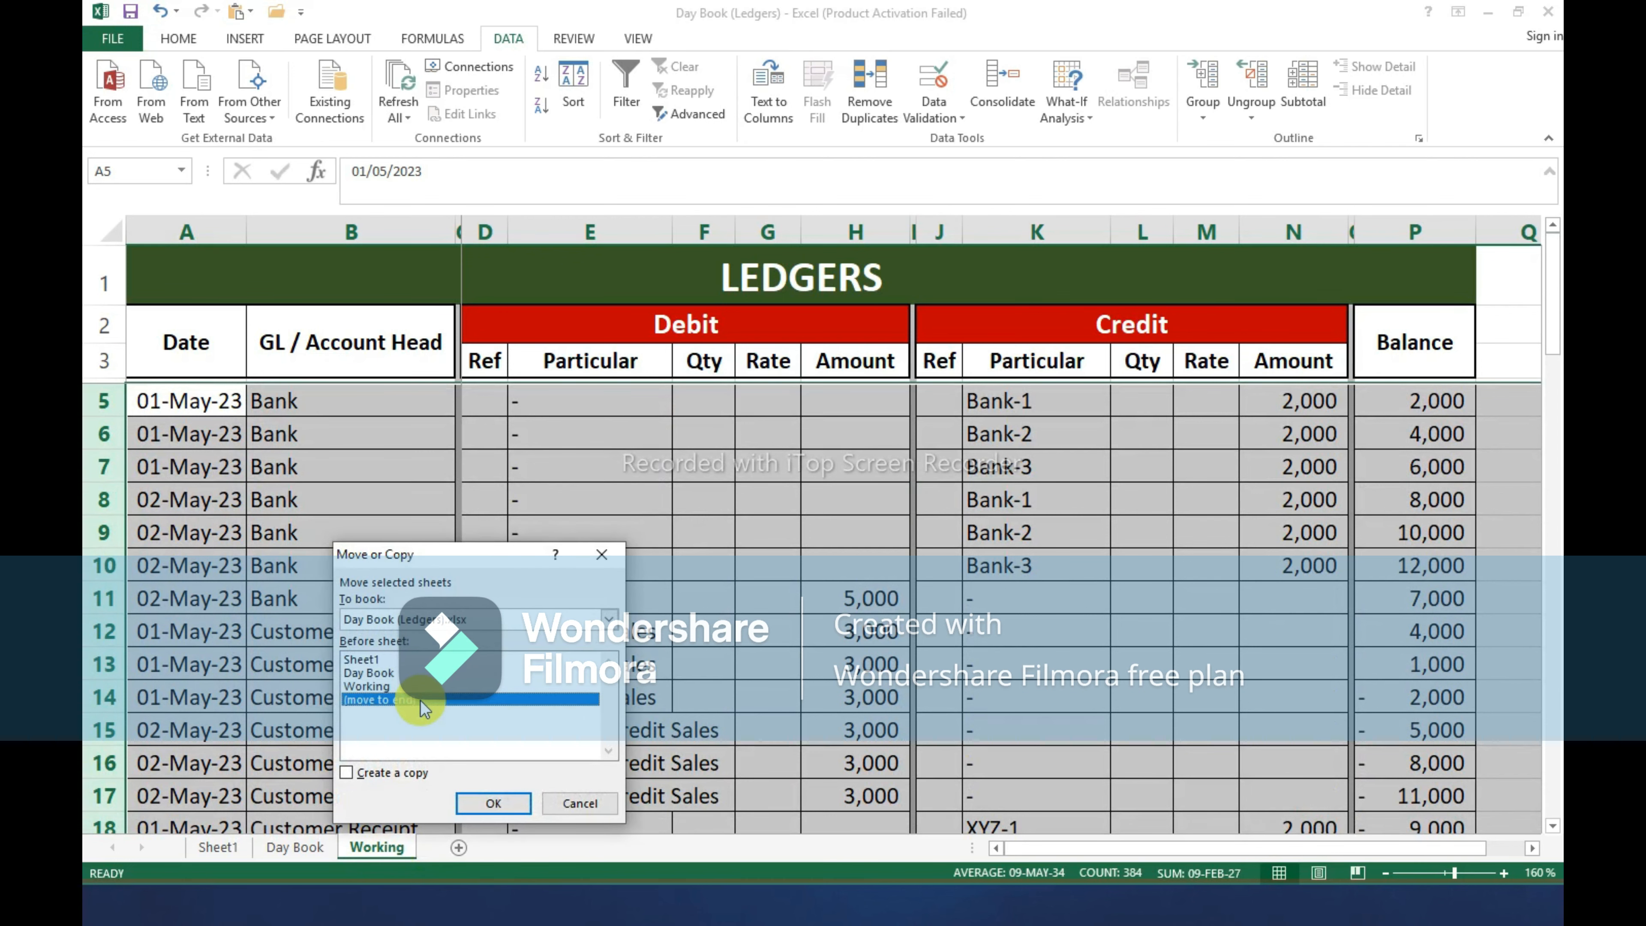
click(398, 772)
click(493, 803)
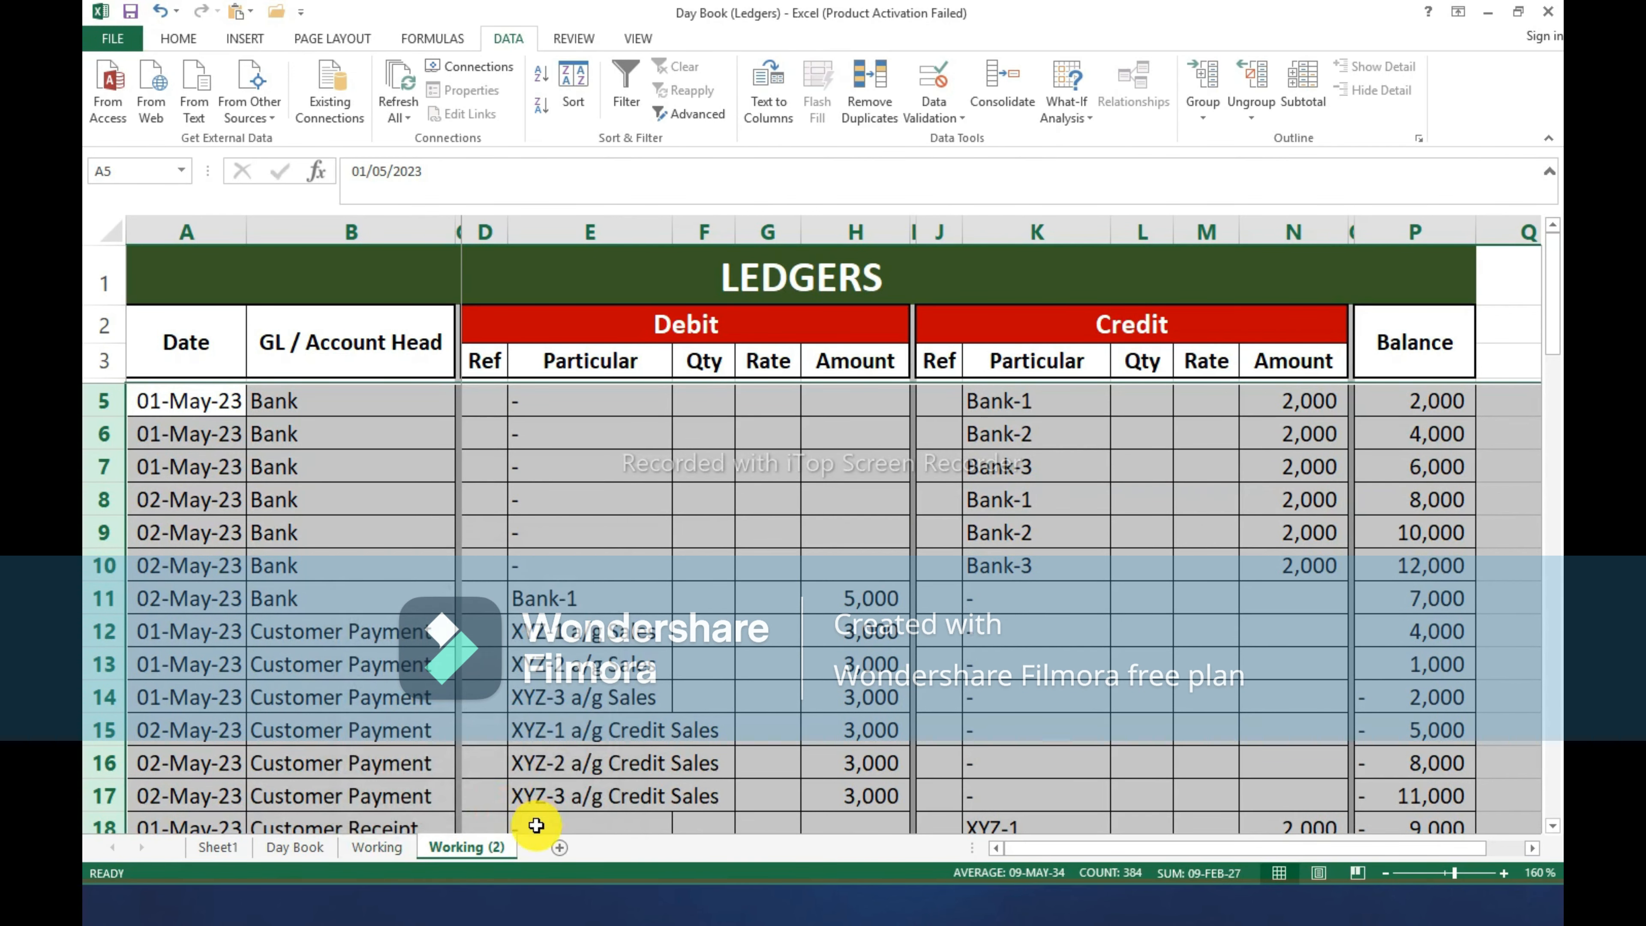
Rename the copied Working sheet as Bank.
double_click(483, 848)
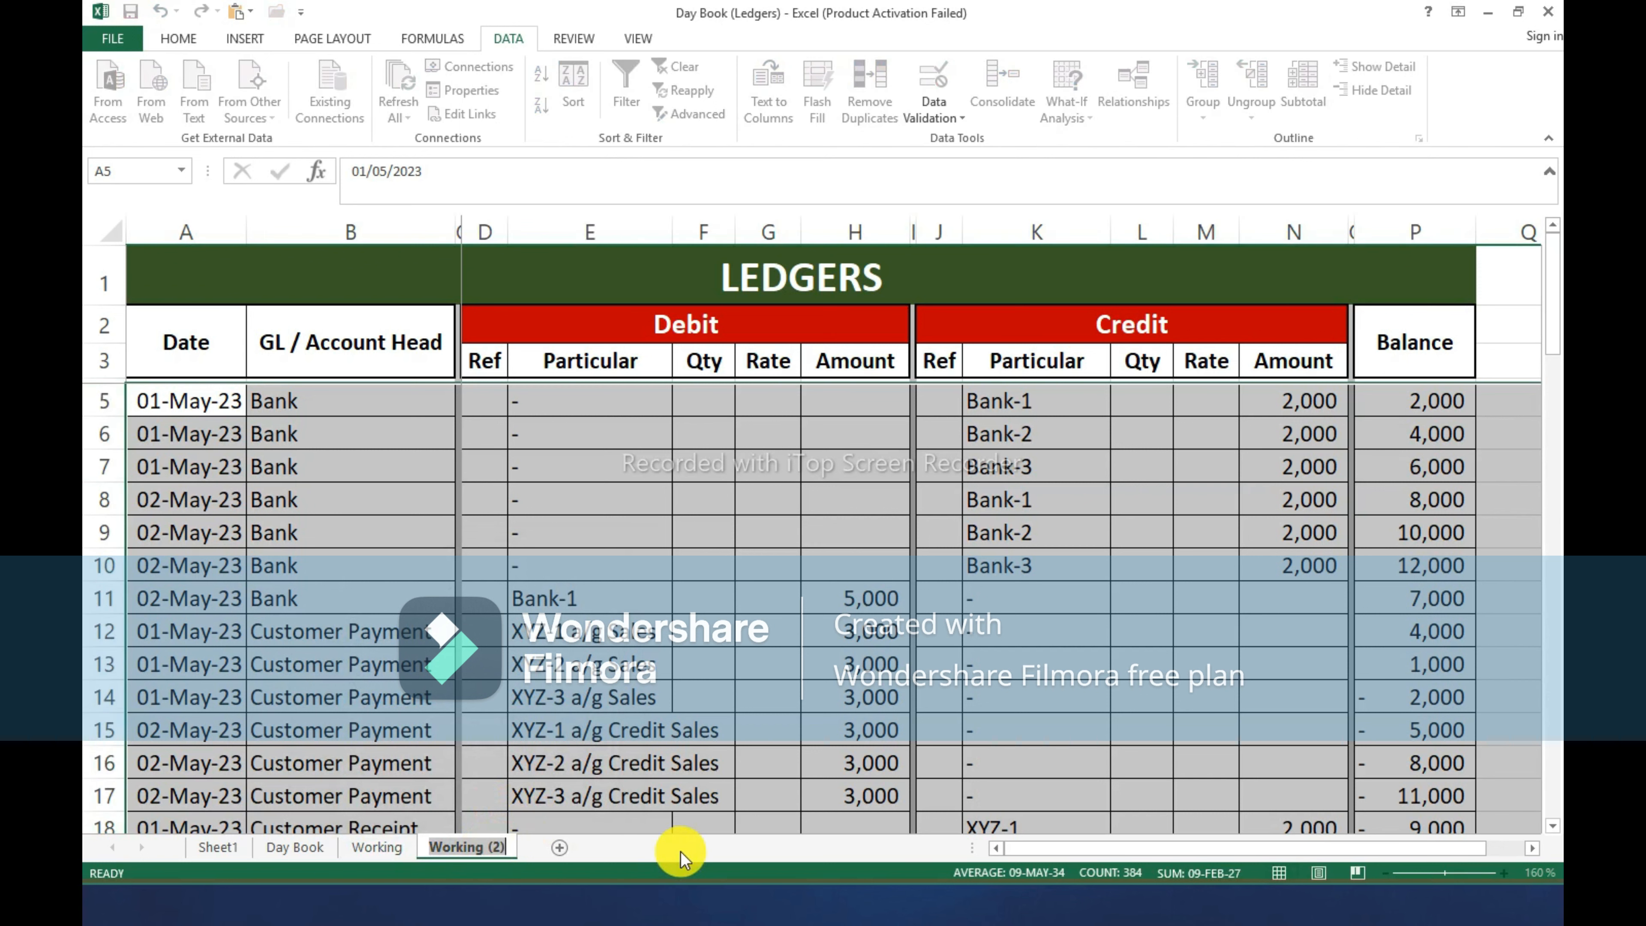
text(bANK)
key(BackSpace)
key(BackSpace)
key(BackSpace)
key(BackSpace)
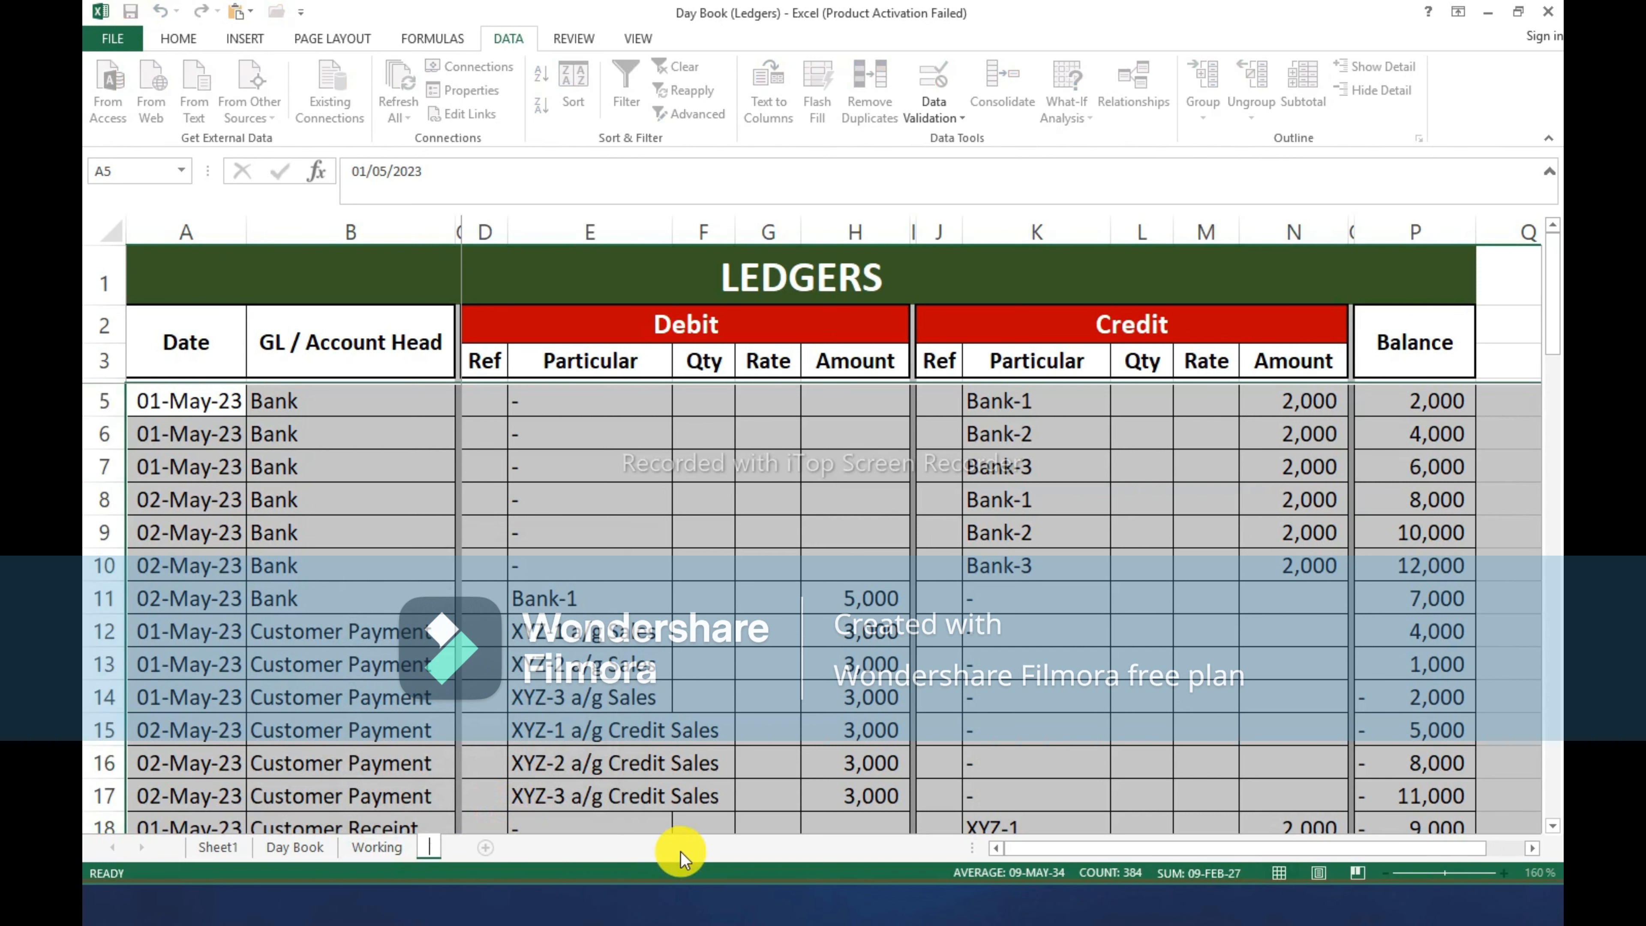
text(Bank)
key(Return)
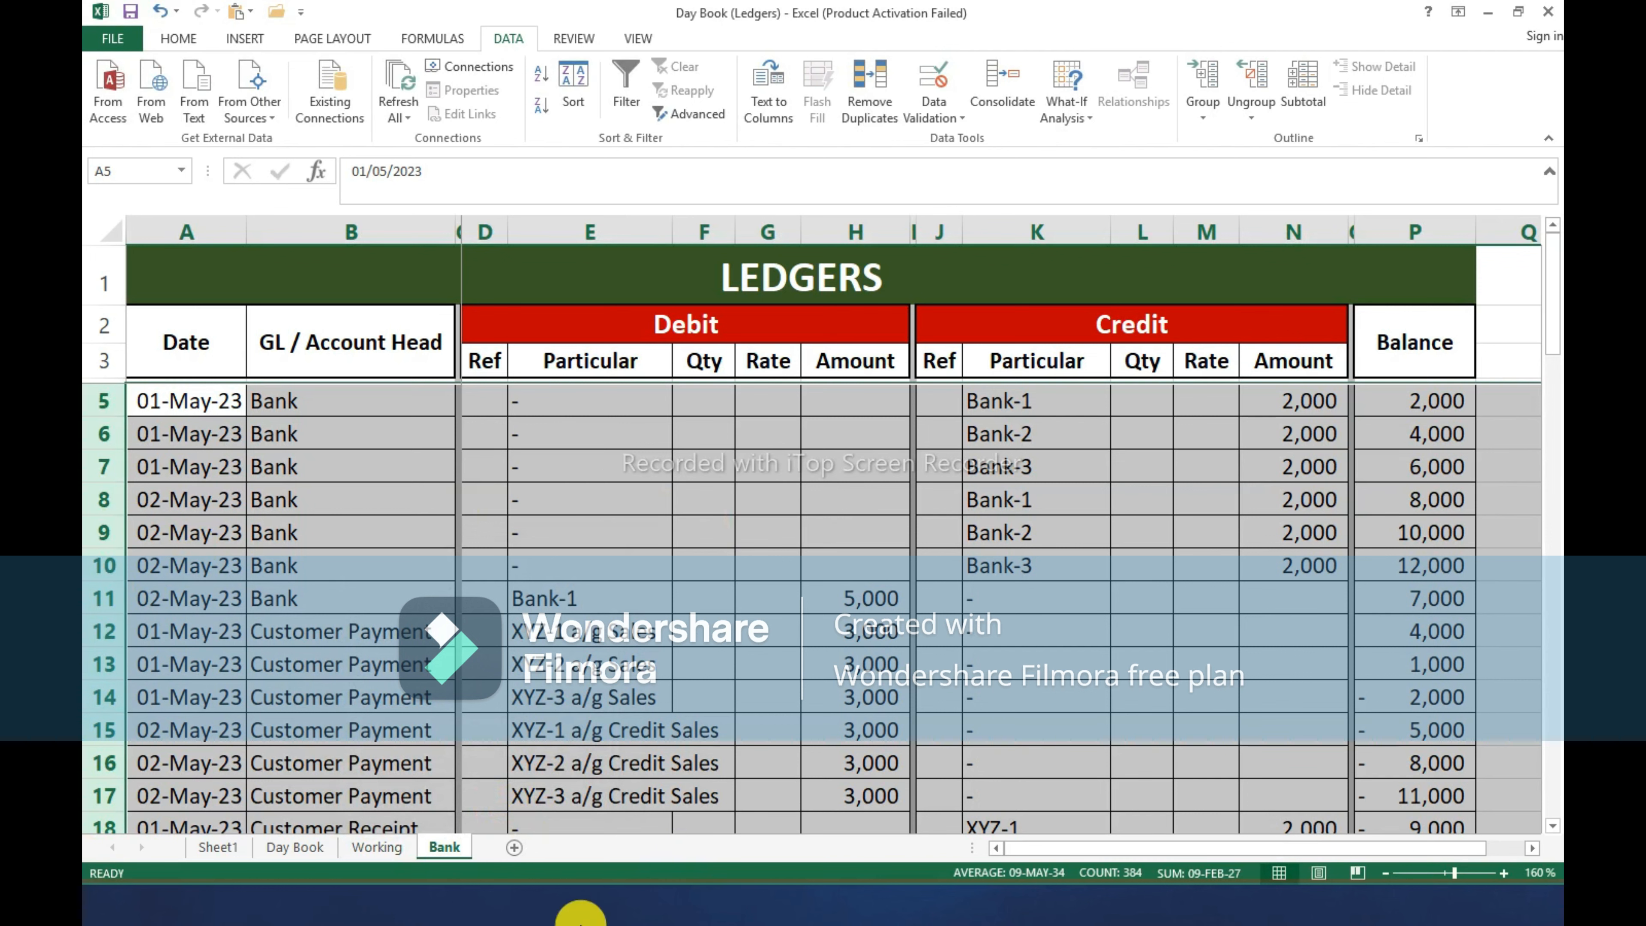
Delete rows 12 to 58 of the Bank sheet, leaving only the entries under the Bank account head.
click(107, 633)
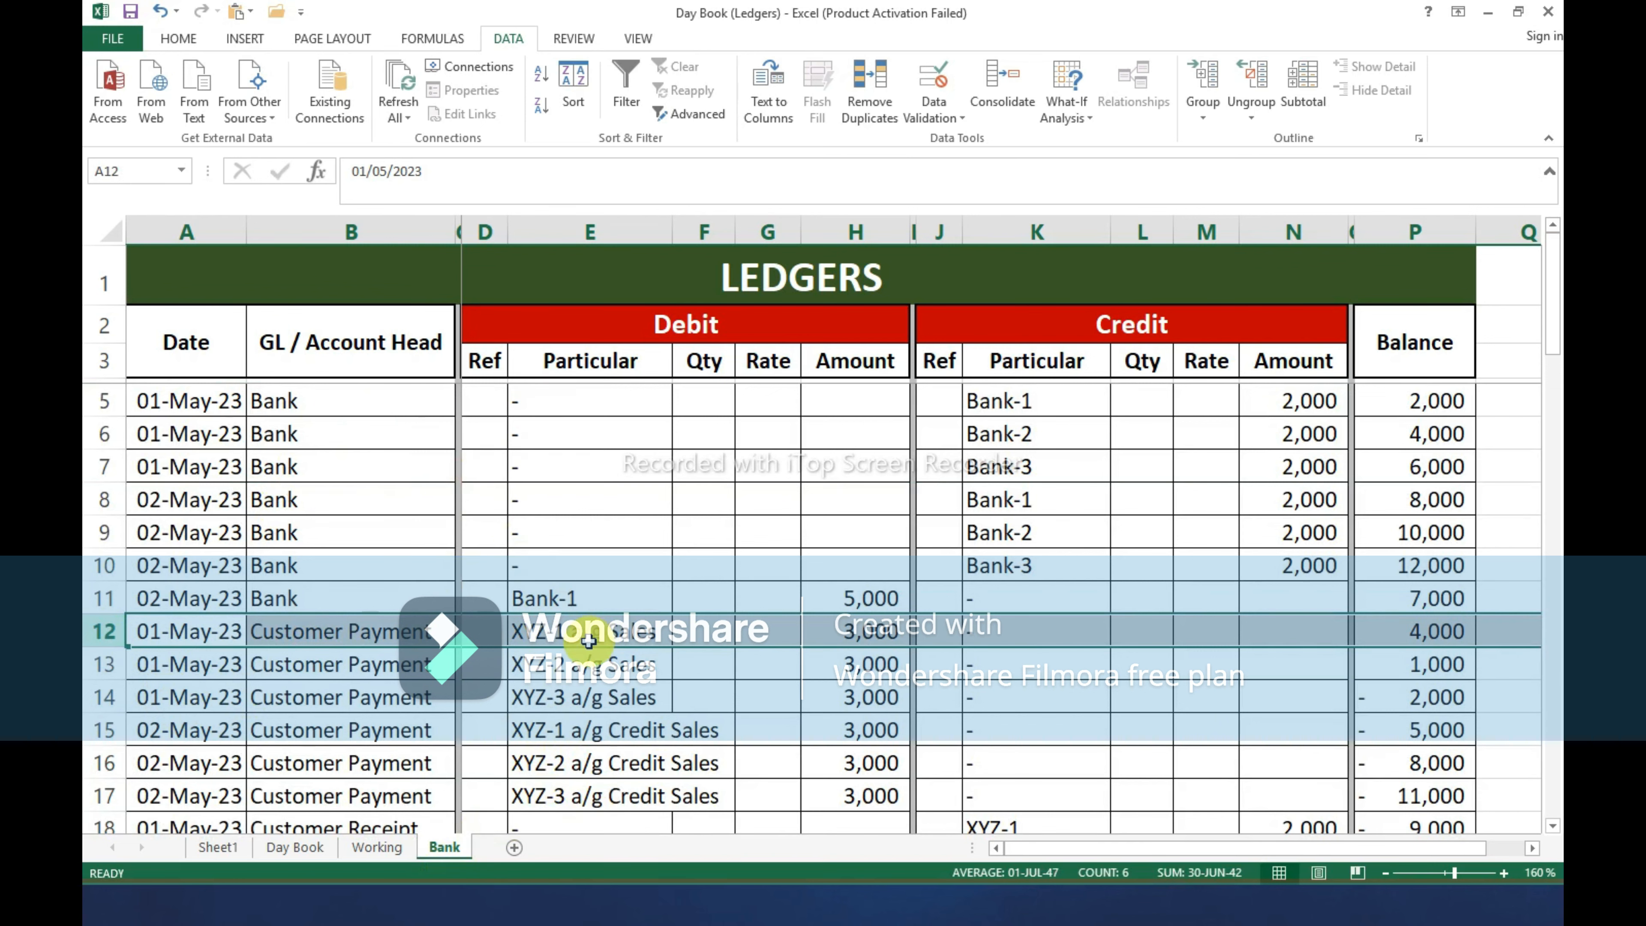
key(shift+Down)
key(shift+Down)
key(shift+Down)
key(shift+Down)
key(shift+Down)
key(shift+Down)
key(shift+Down)
key(shift+Down)
key(shift+Down)
key(shift+Down)
key(shift+Down)
key(shift+Down)
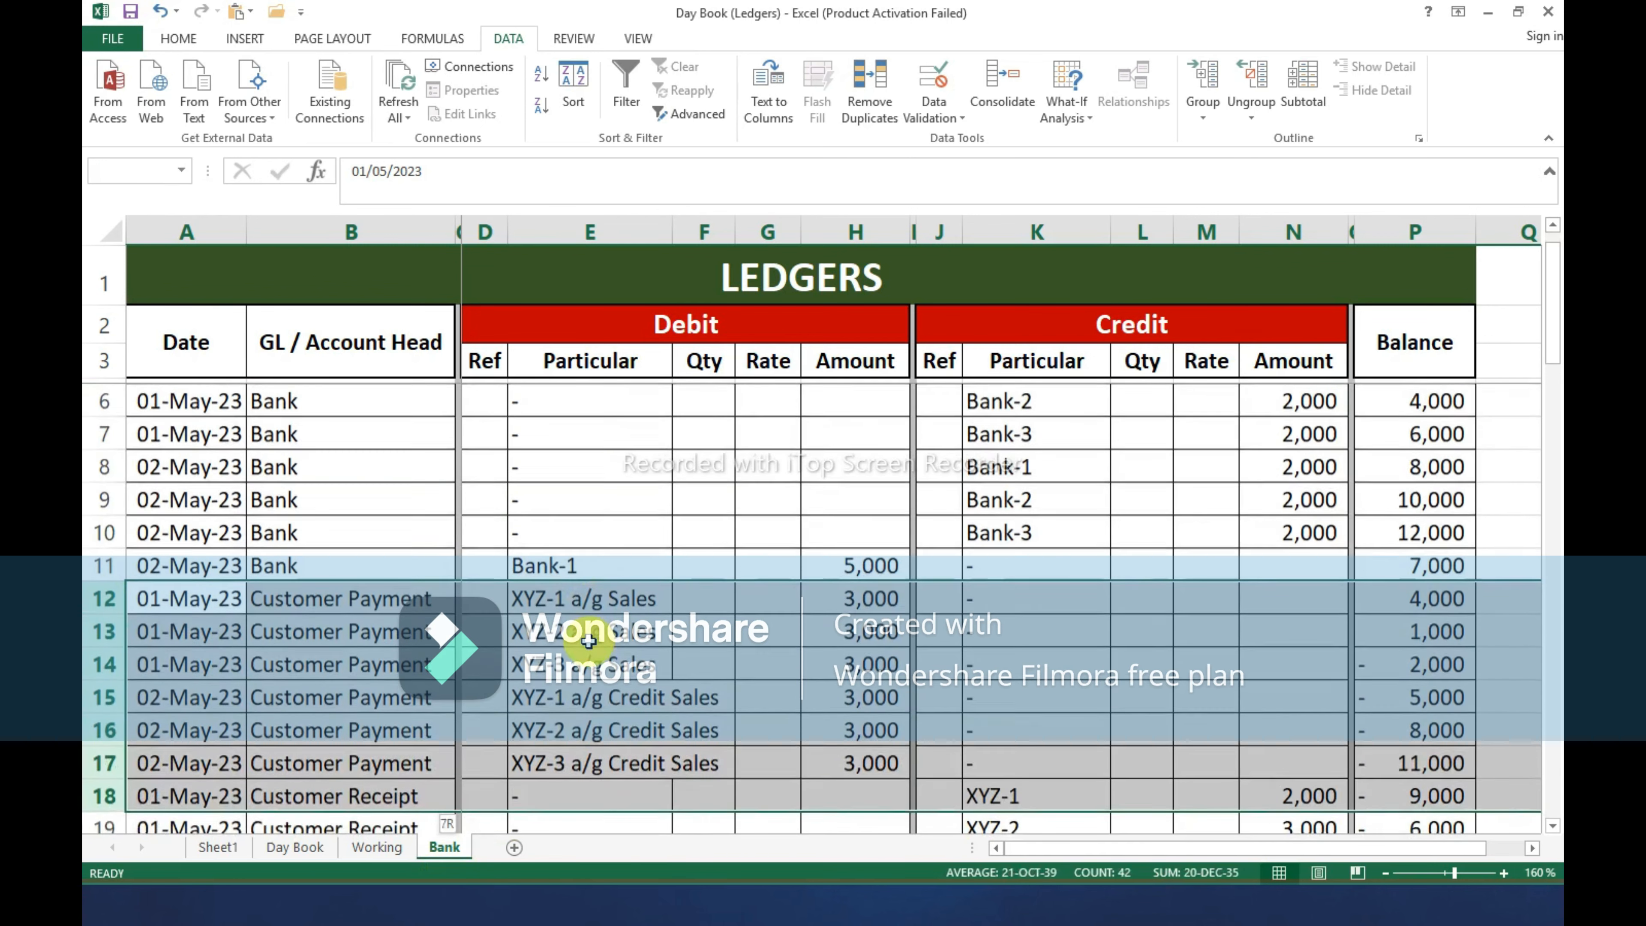
key(shift+Down)
key(shift+Down)
key(shift+Down)
key(shift+Down)
key(shift+Down)
key(shift+Down)
key(shift+Down)
key(shift+Down)
key(shift+Down)
key(shift+Down)
key(shift+Down)
key(shift+Down)
key(shift+Down)
key(shift+Down)
key(shift+Down)
key(shift+Down)
key(shift+Down)
key(shift+Down)
key(shift+Down)
key(shift+Down)
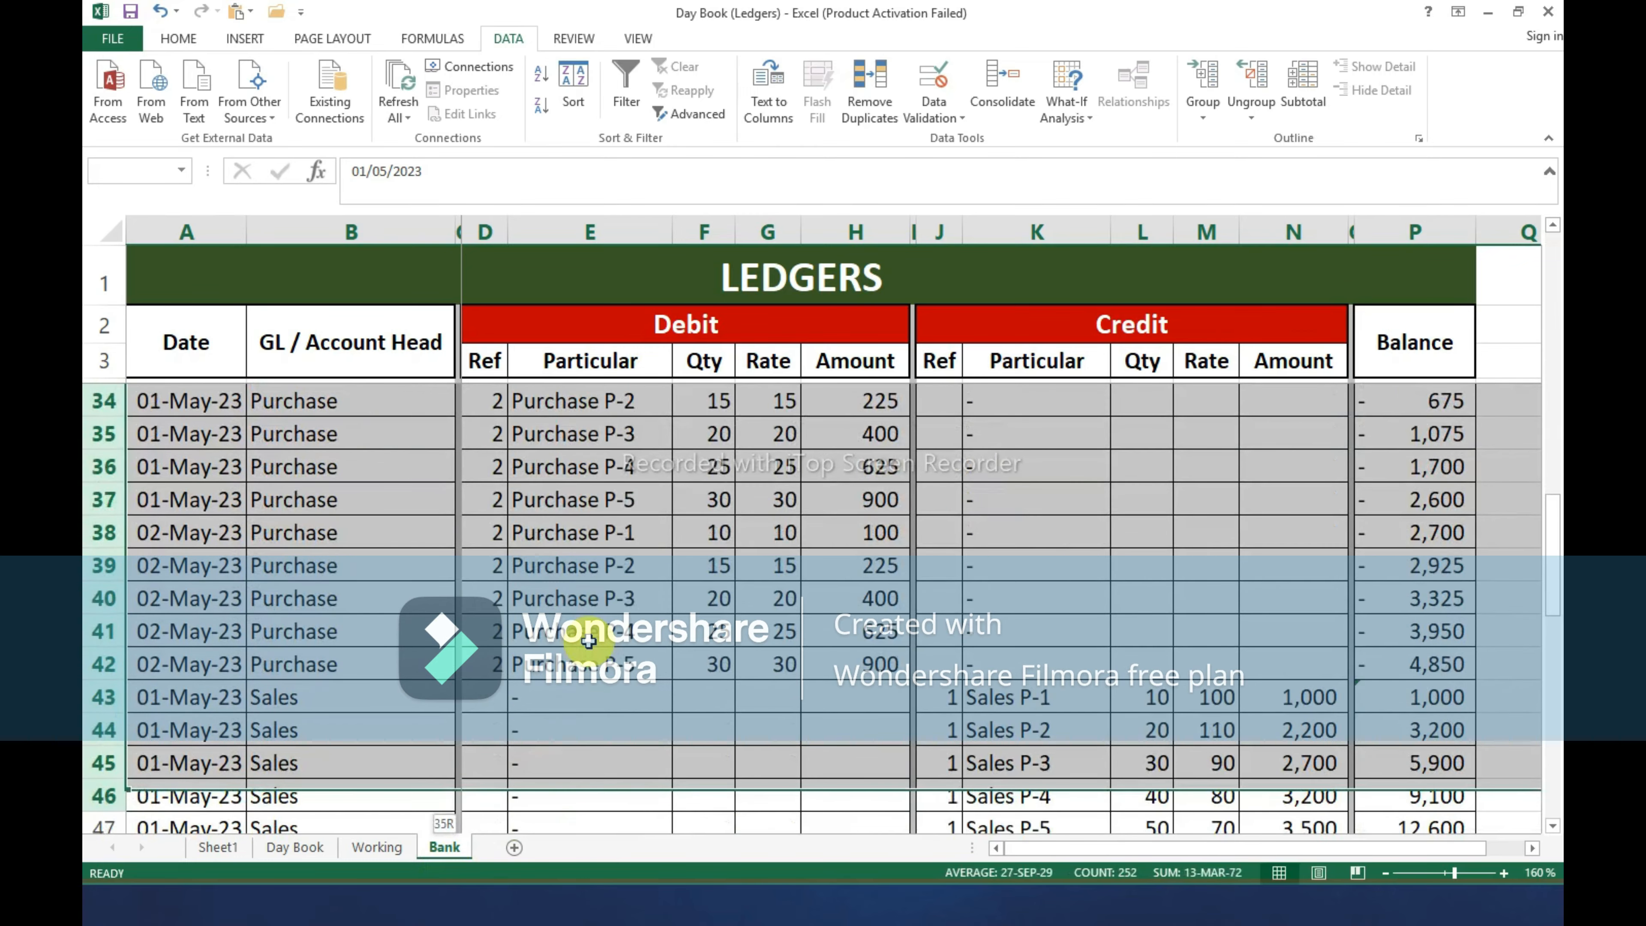
scroll(291, 661, down, 4)
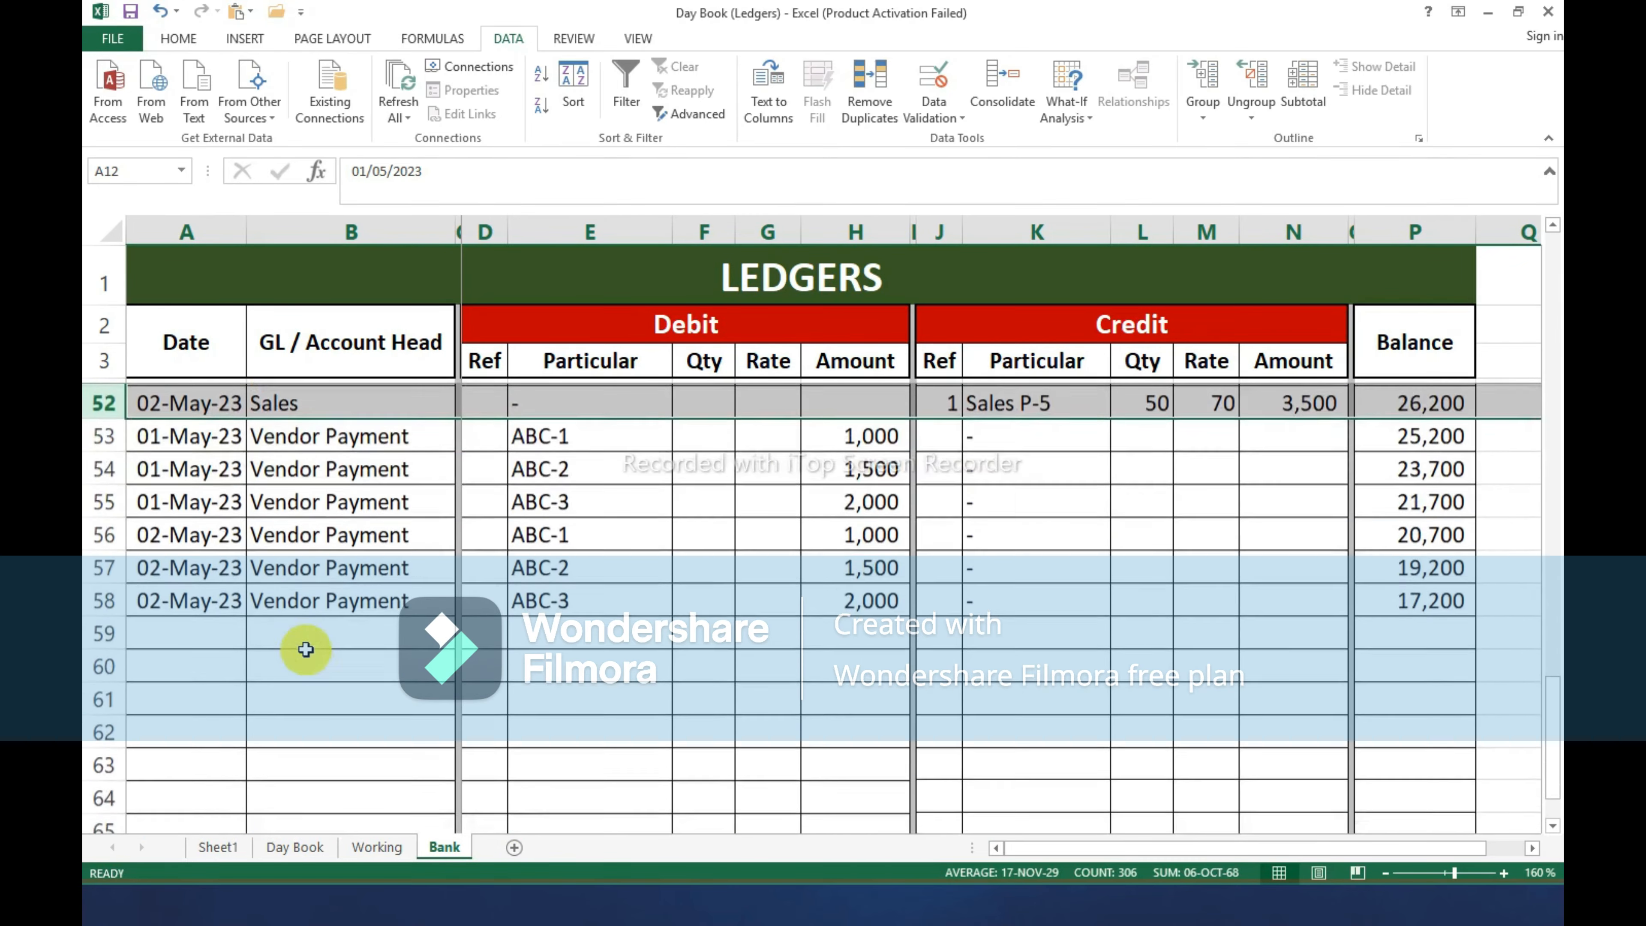
shift+click(88, 601)
key(ctrl+minus)
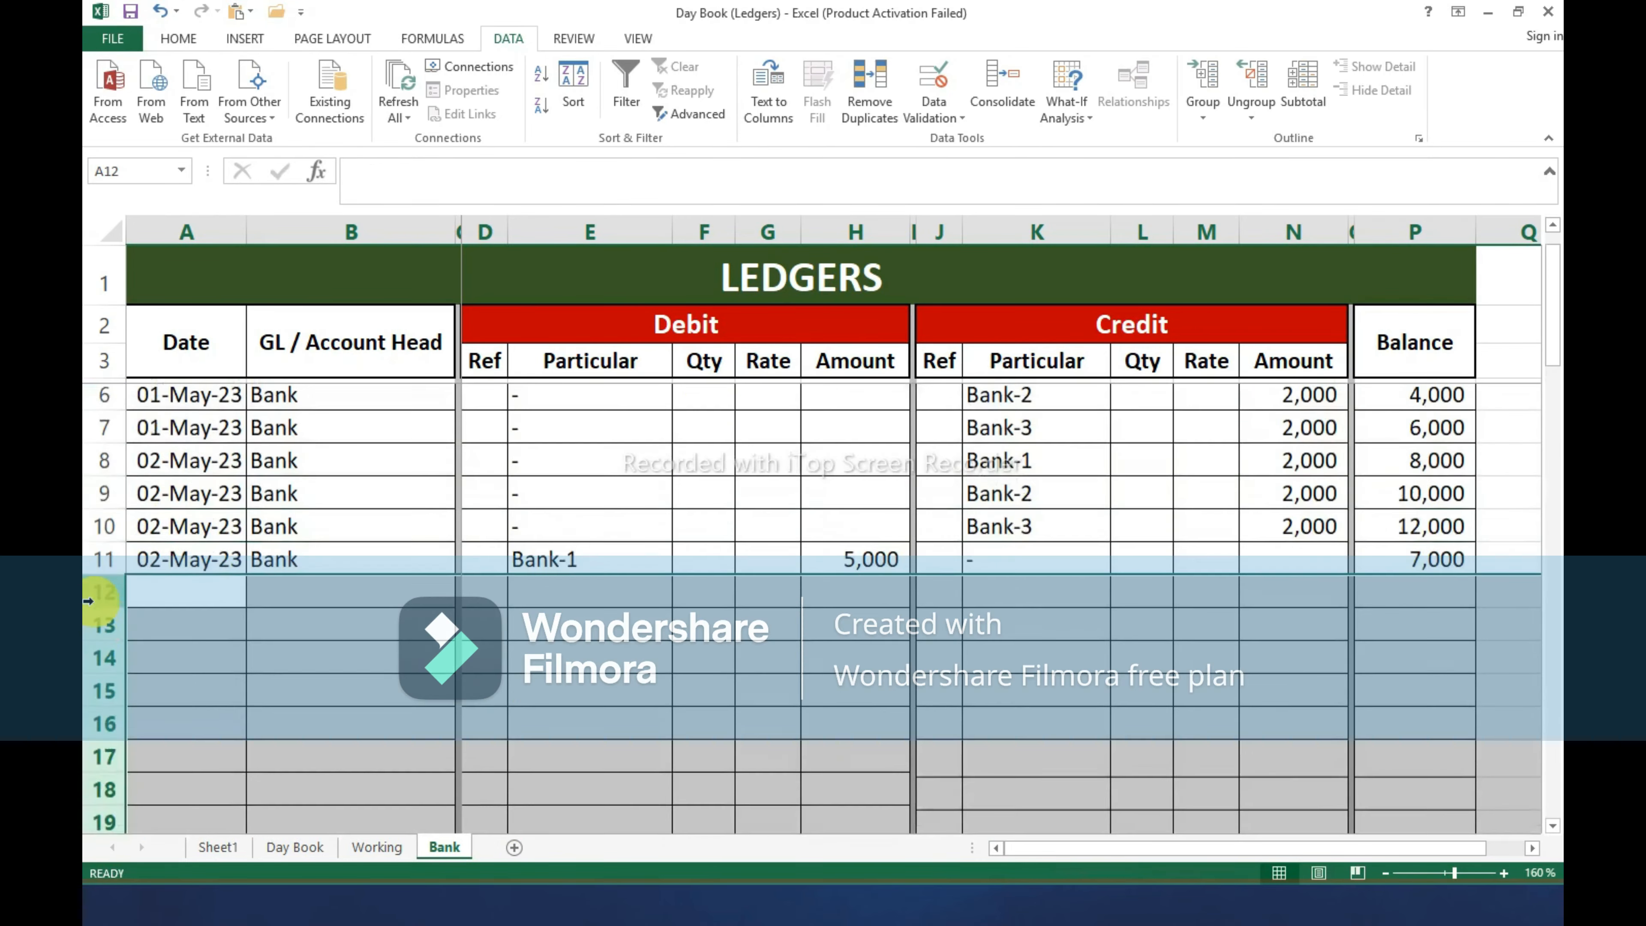
Examine the Bank entries' account heads in column B and the bank names in the Credit Particular column.
key(Up)
key(Up)
key(Up)
key(Up)
key(Up)
key(Up)
key(Up)
key(Up)
key(Up)
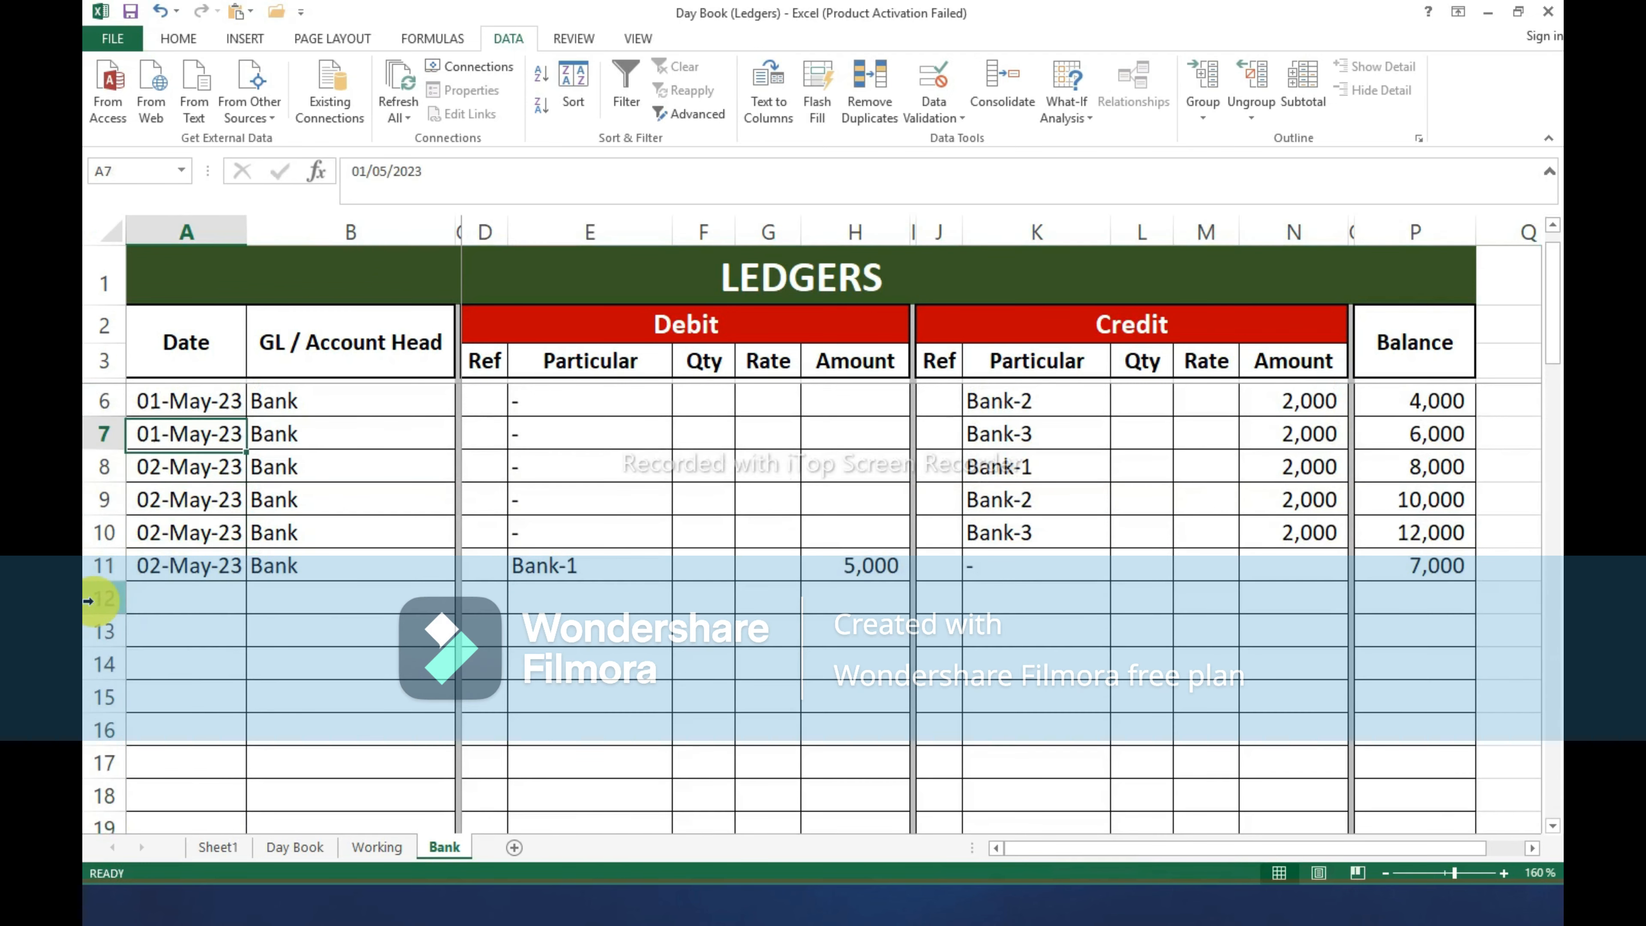
key(Down)
key(Right)
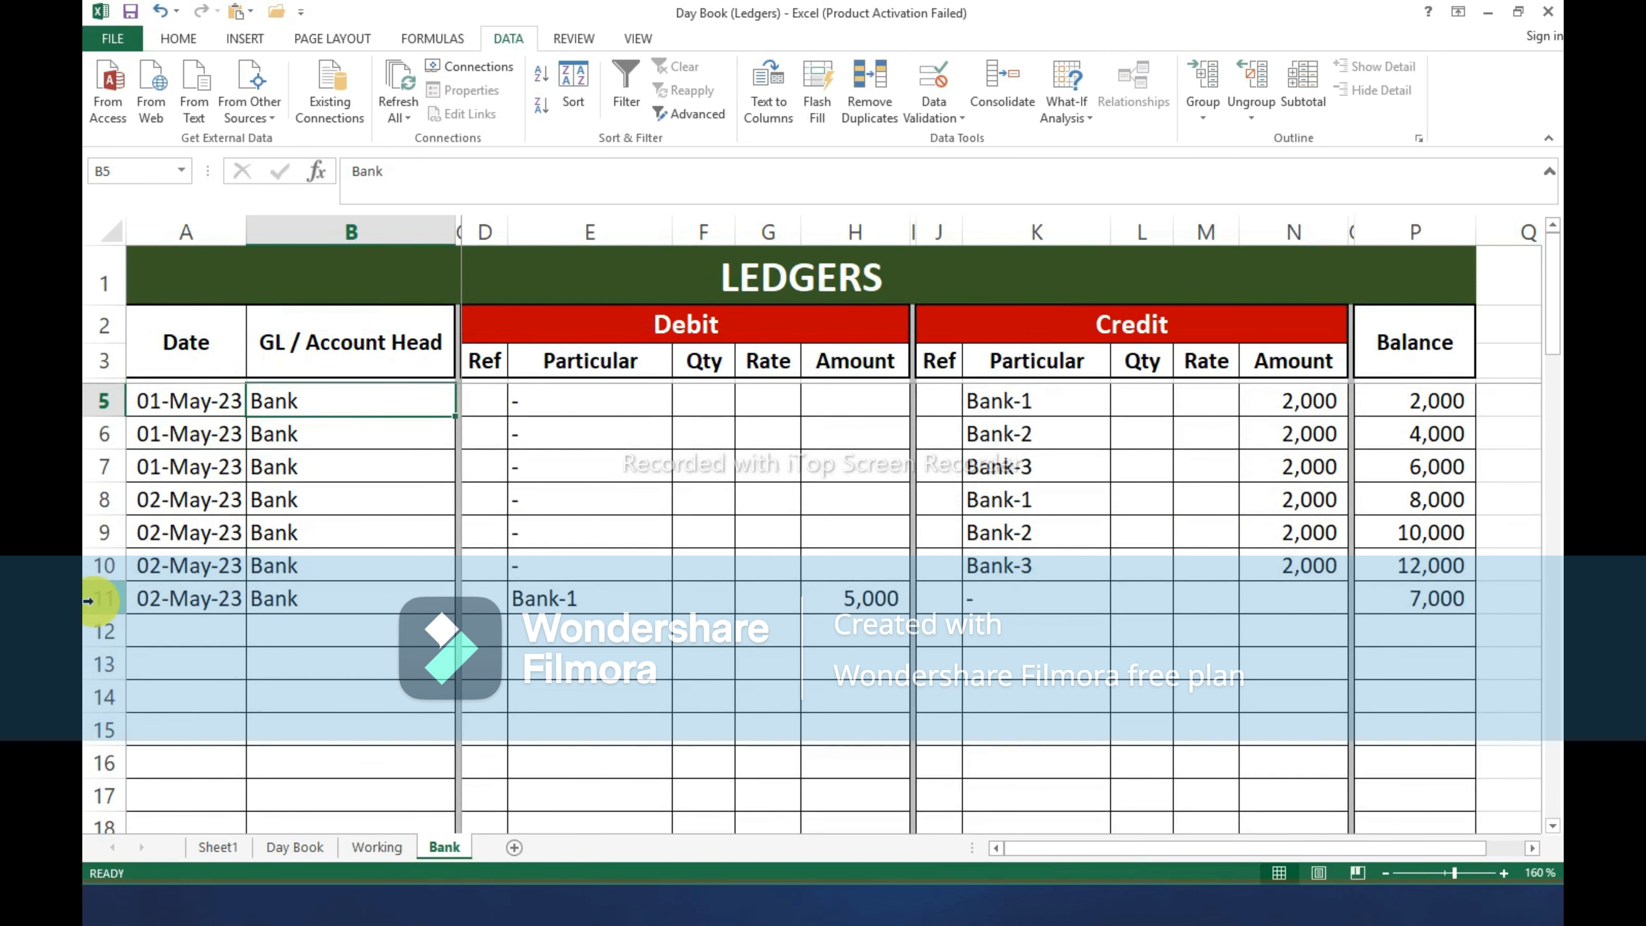
key(Right)
key(Right)
key(Right)
key(Right)
key(Right)
key(Right)
key(Right)
key(Right)
key(Right)
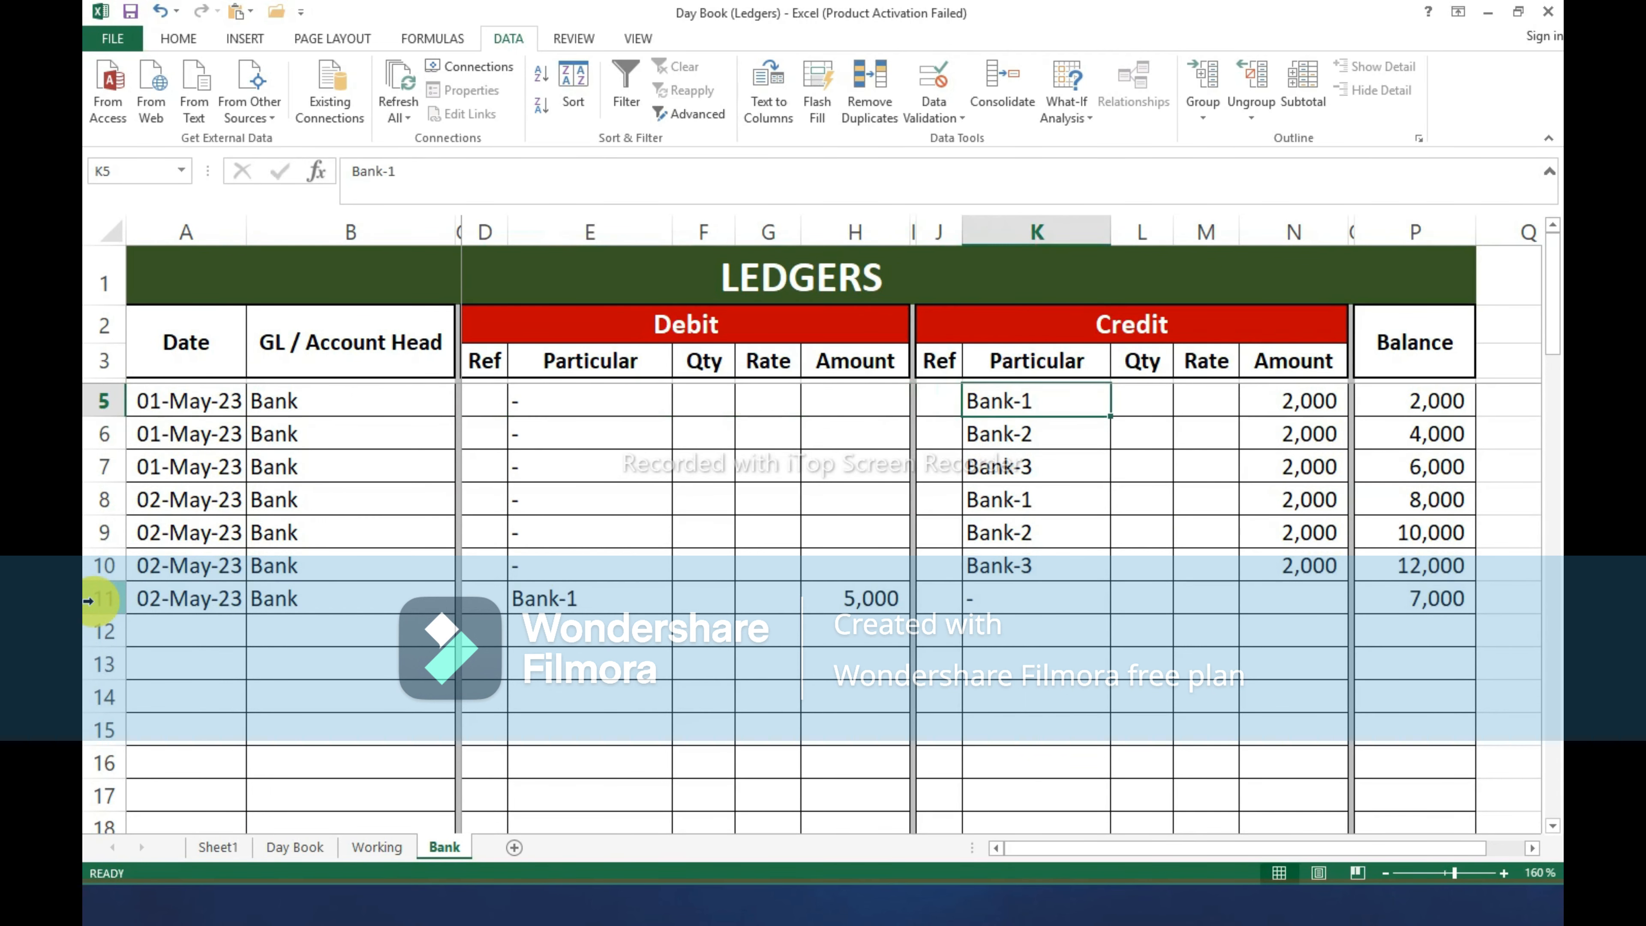
key(Down)
key(Down)
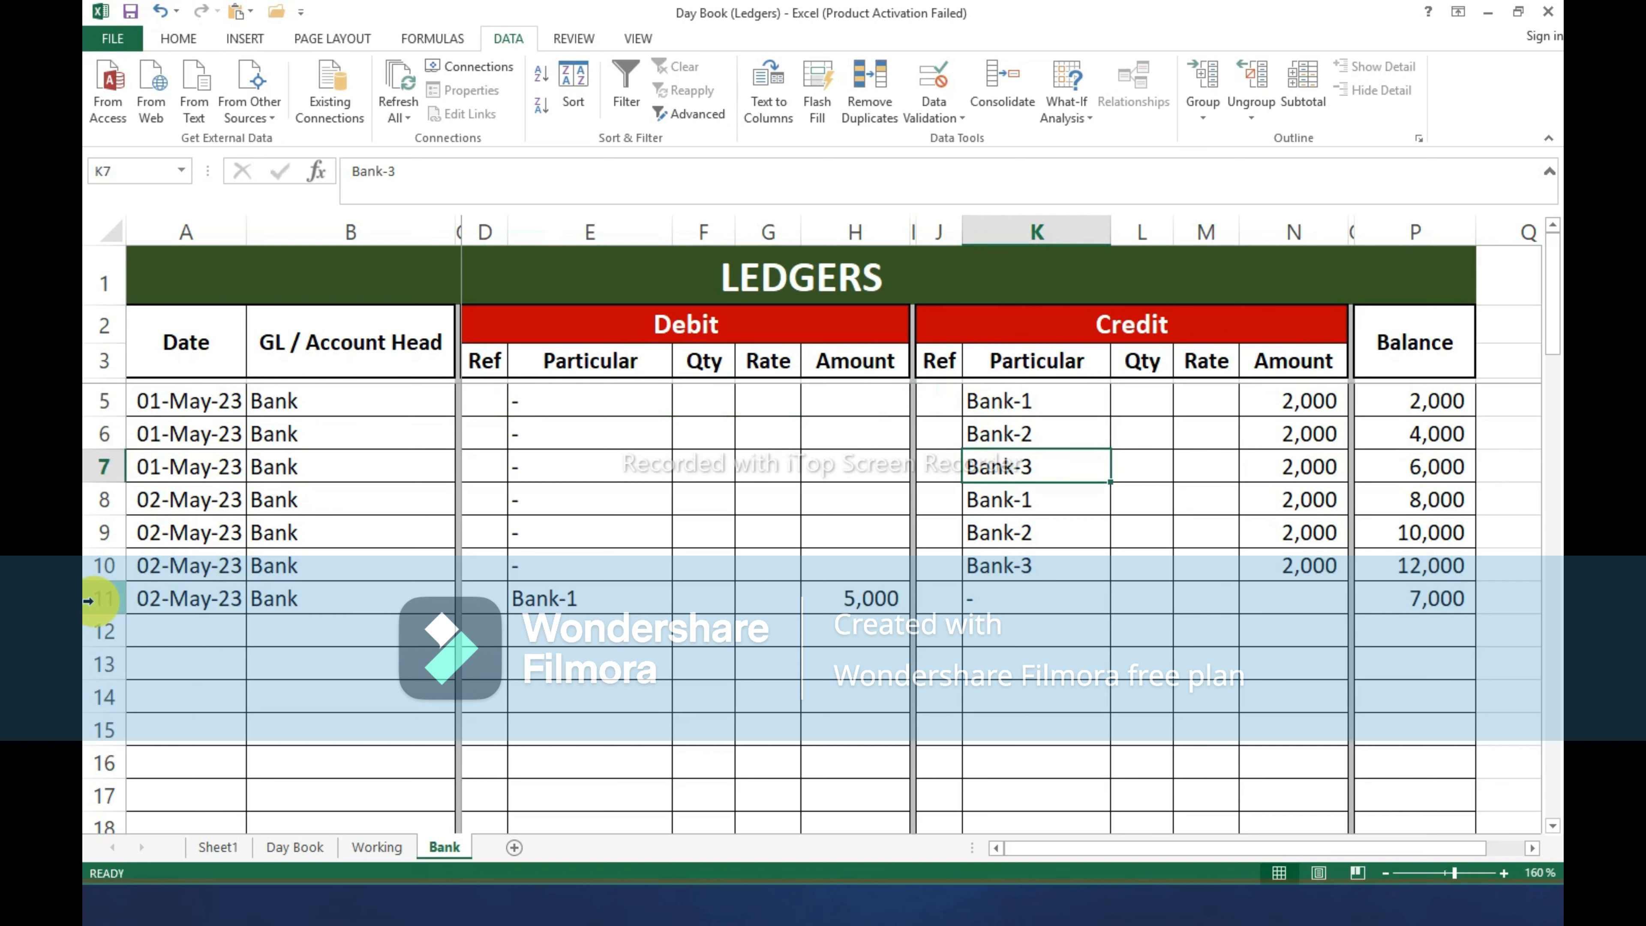
key(Down)
key(Down)
key(Down)
key(Up)
key(Up)
key(Up)
key(Up)
key(Up)
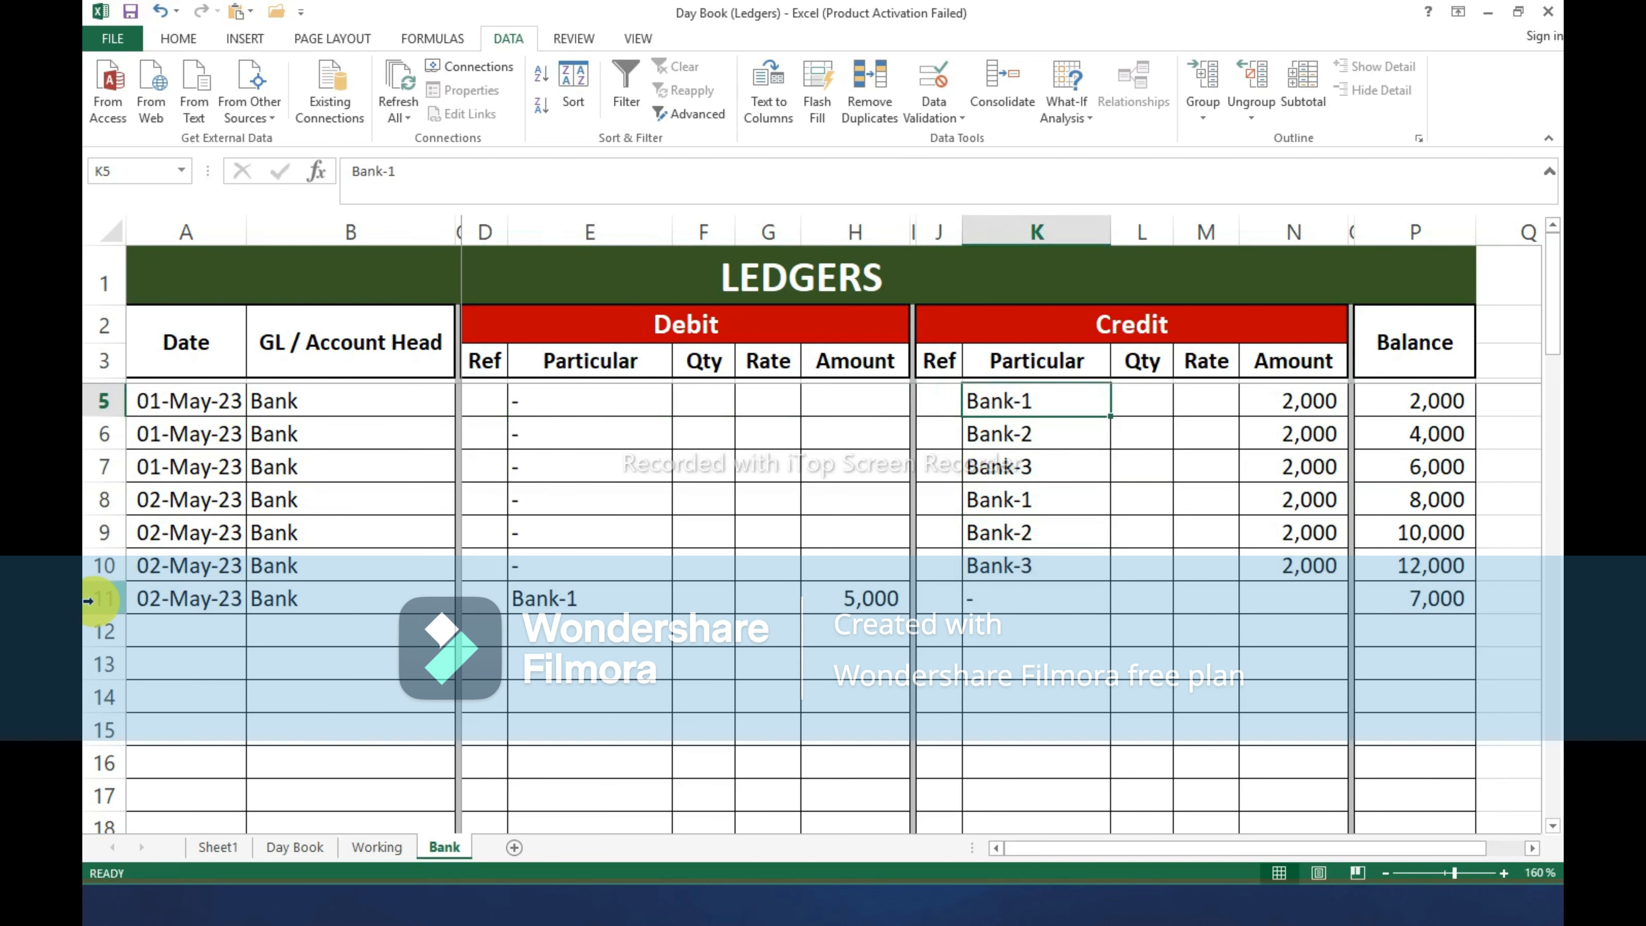
Copy the bank names from Credit Particular cells K5:K10 over the account heads in B5:B10.
key(End)
key(shift+Down)
key(shift+Up)
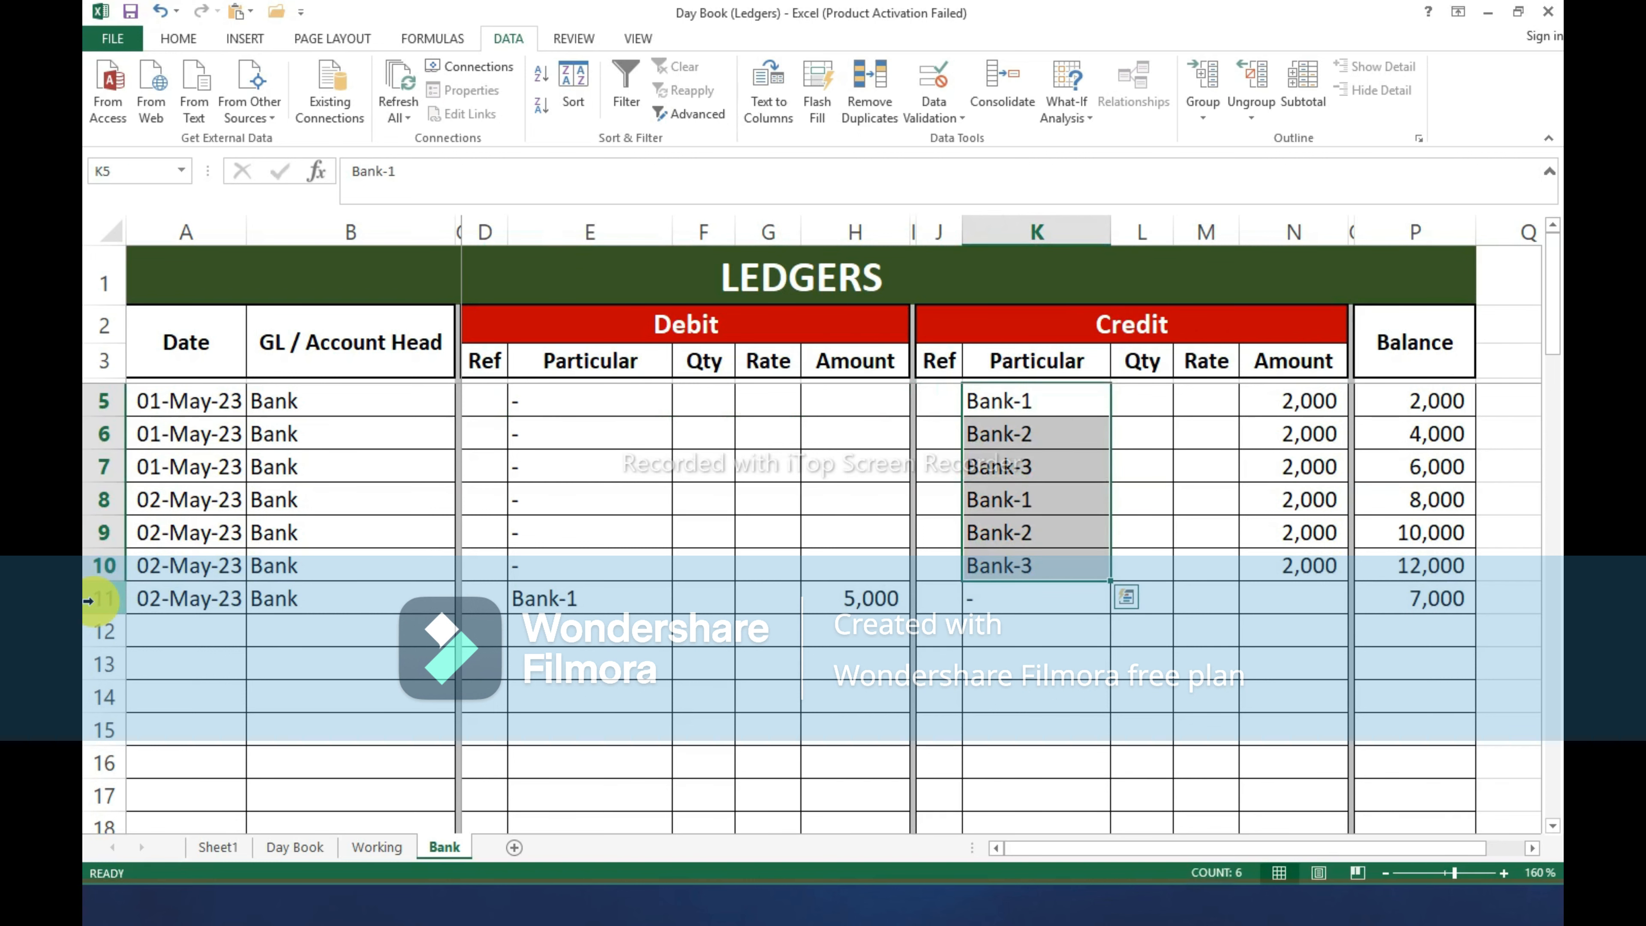
key(ctrl+c)
key(Left)
key(Left)
key(Left)
key(Left)
key(Left)
key(Left)
key(Left)
key(Left)
key(Left)
key(Left)
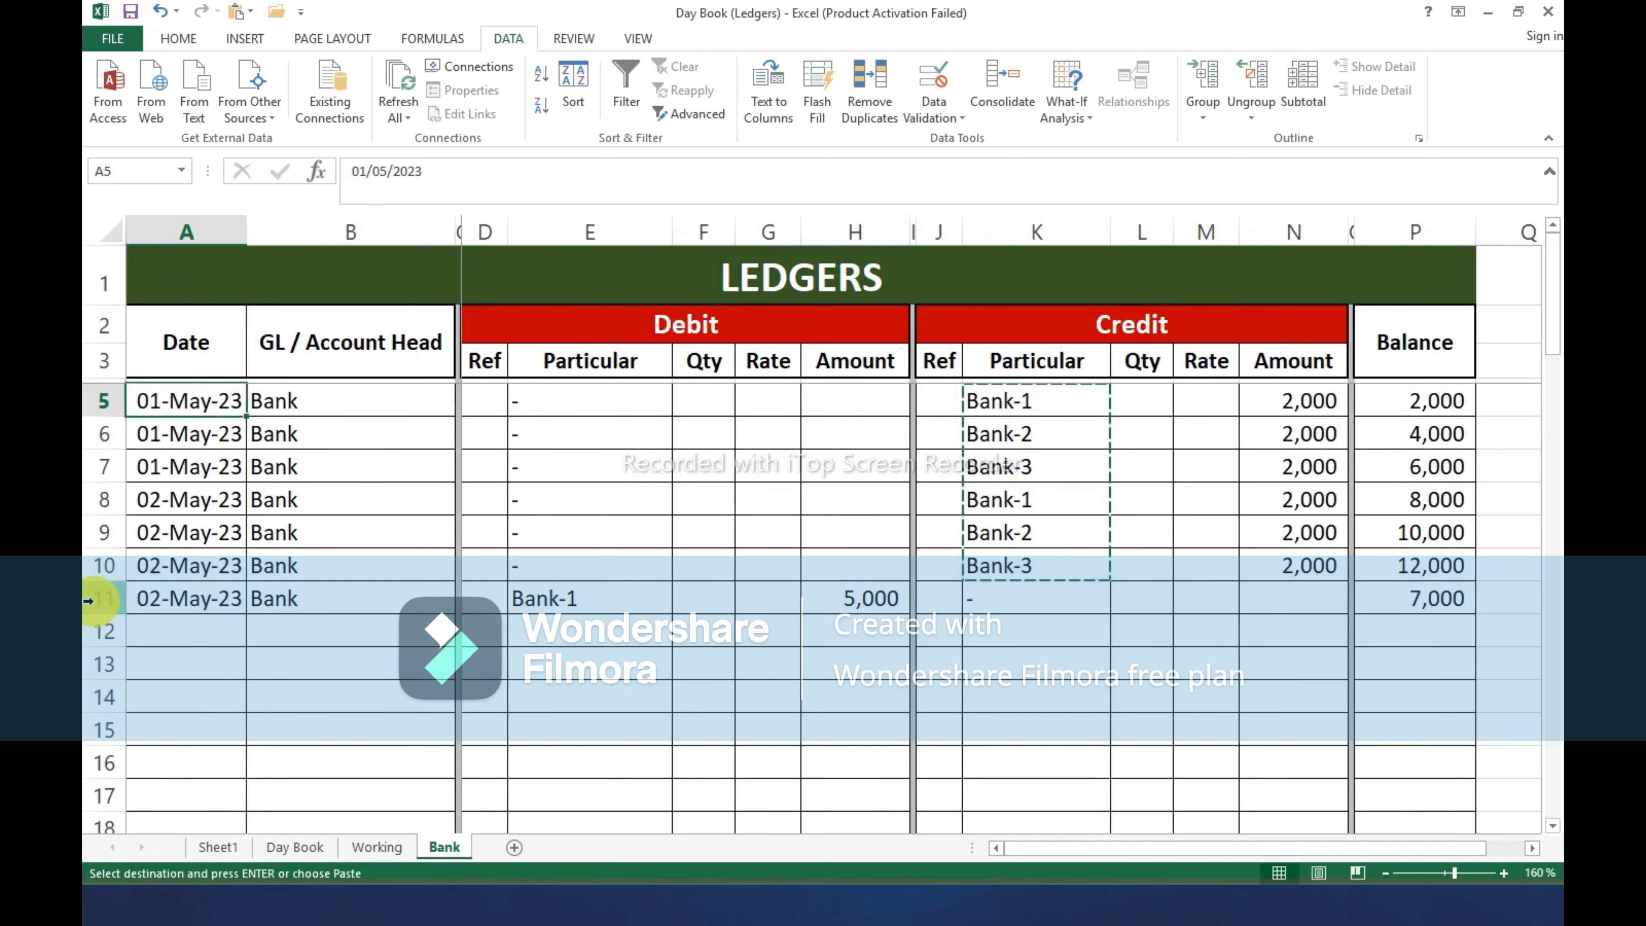
key(Right)
key(Return)
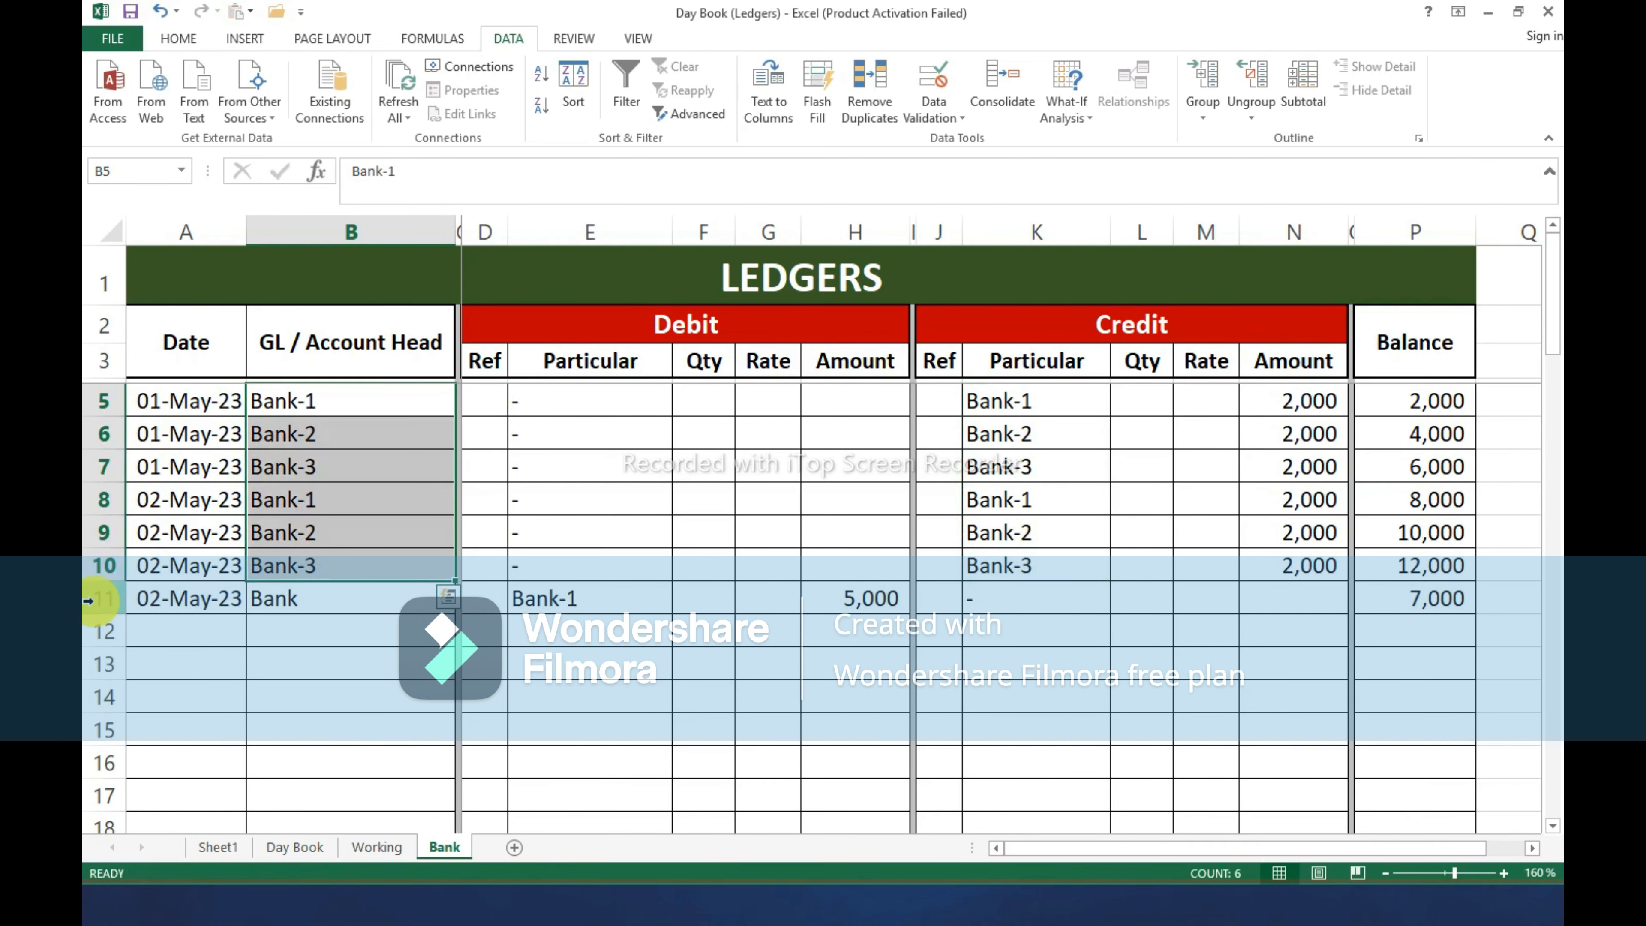
Copy the Debit Particular Bank-1 from cell E11 over the account head in B11.
key(Down)
key(Down)
key(Down)
key(Down)
key(Down)
key(Down)
key(Right)
key(Right)
key(Right)
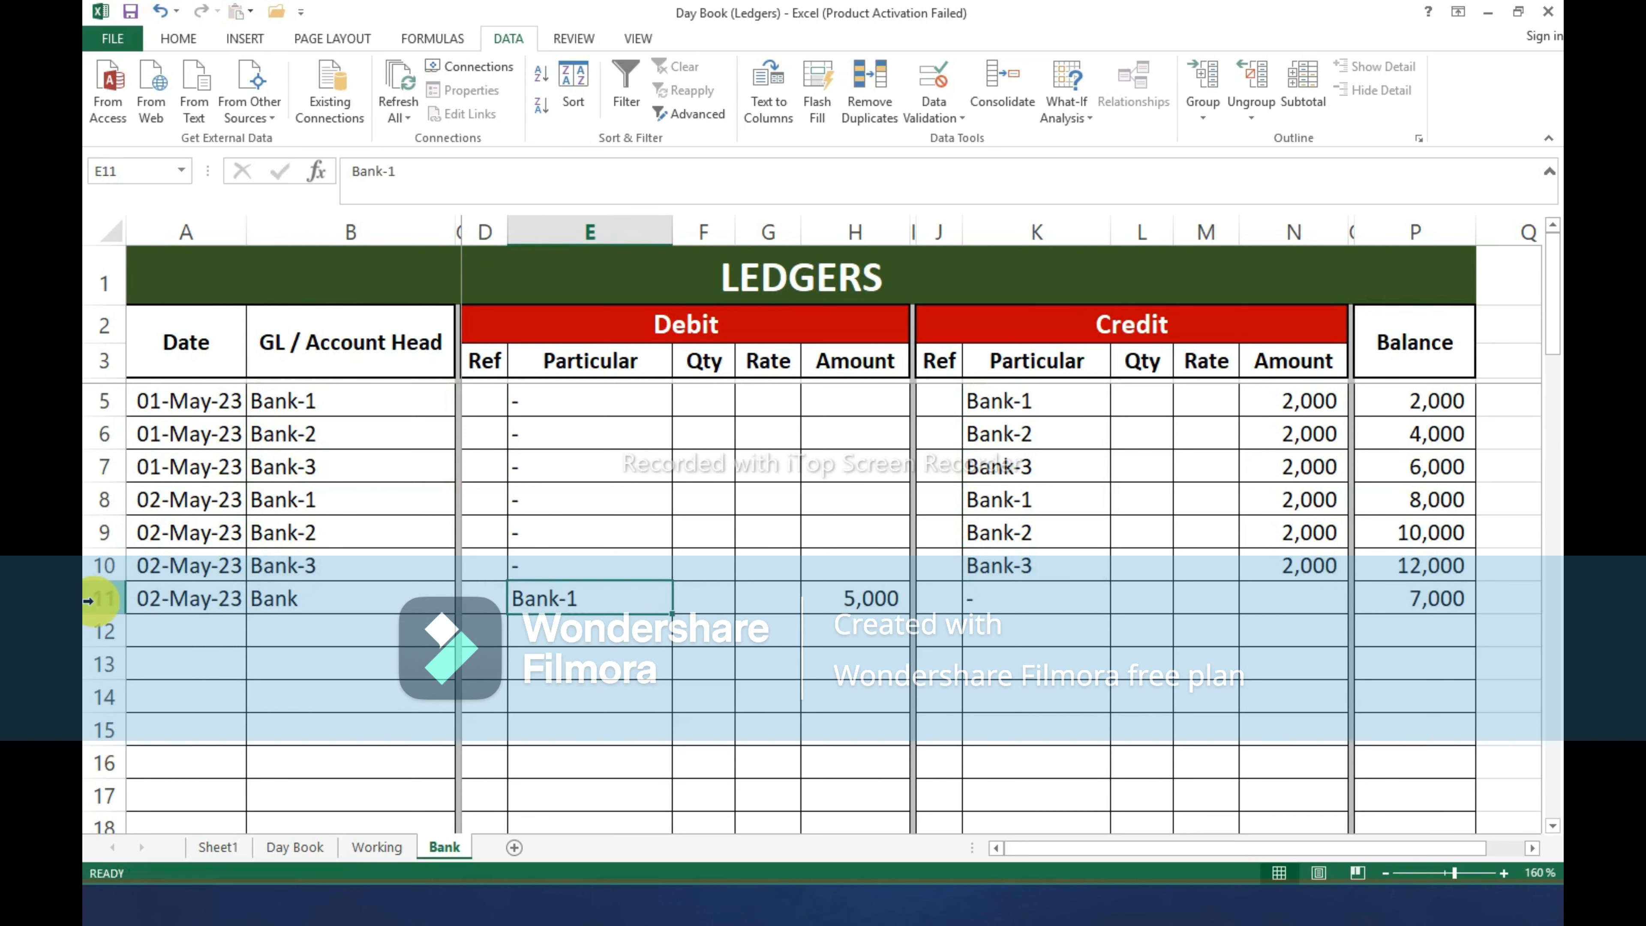
key(ctrl+c)
key(Left)
key(Left)
key(Left)
key(Return)
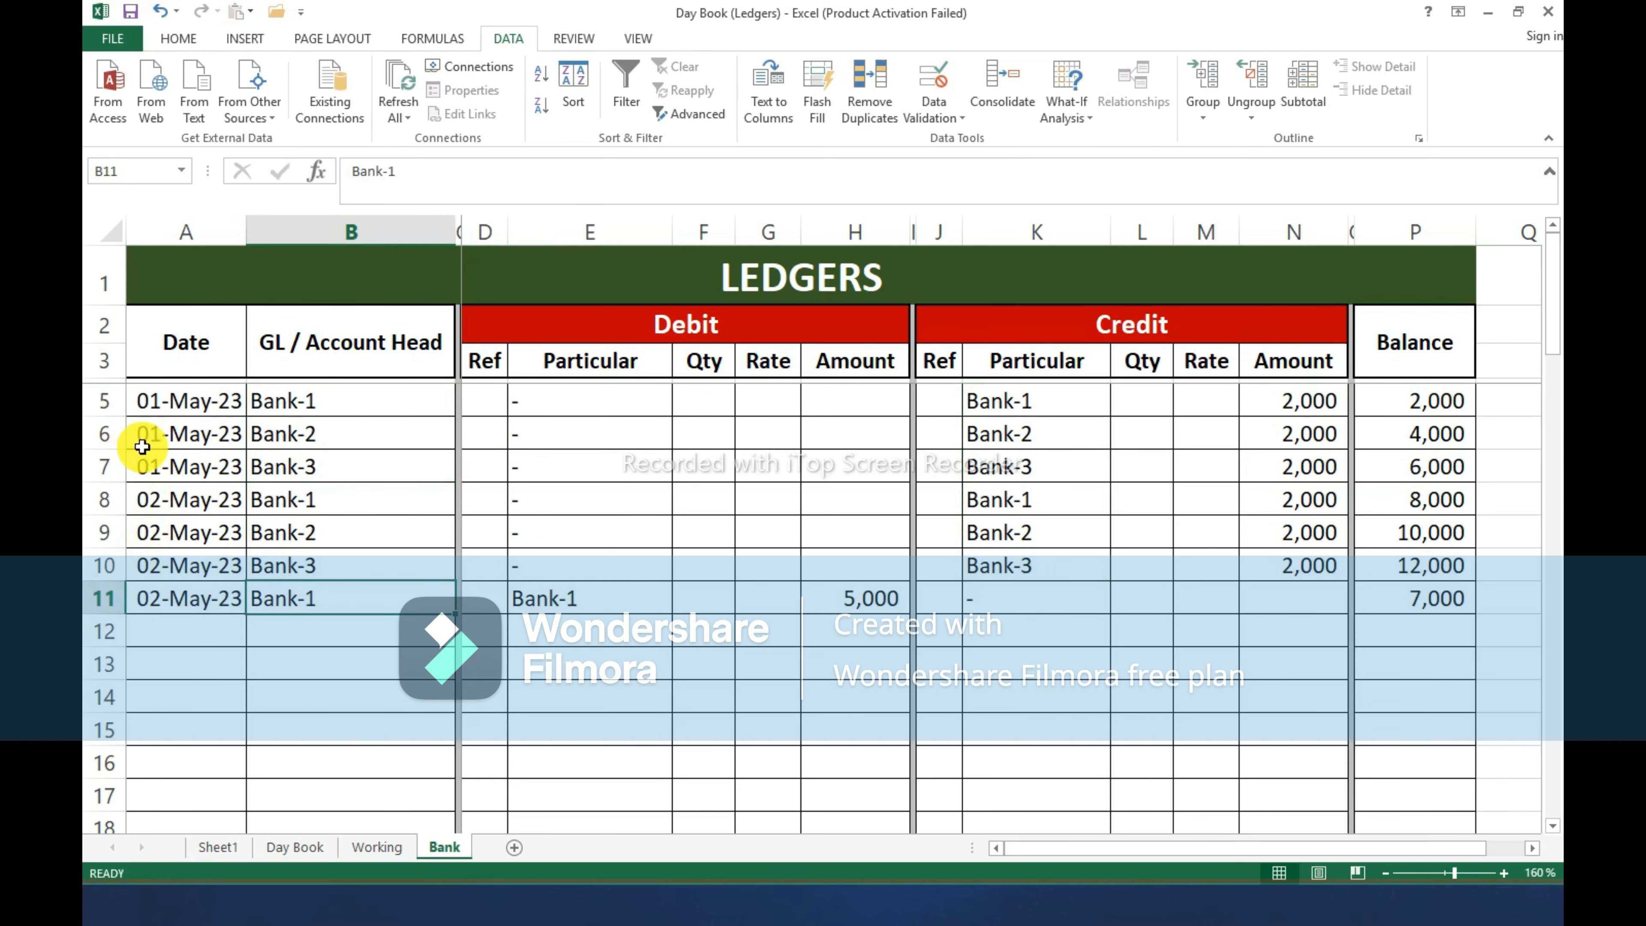
Sort rows 5 to 11 by column B and then by column A, both on values from A to Z.
drag(101, 401, 100, 597)
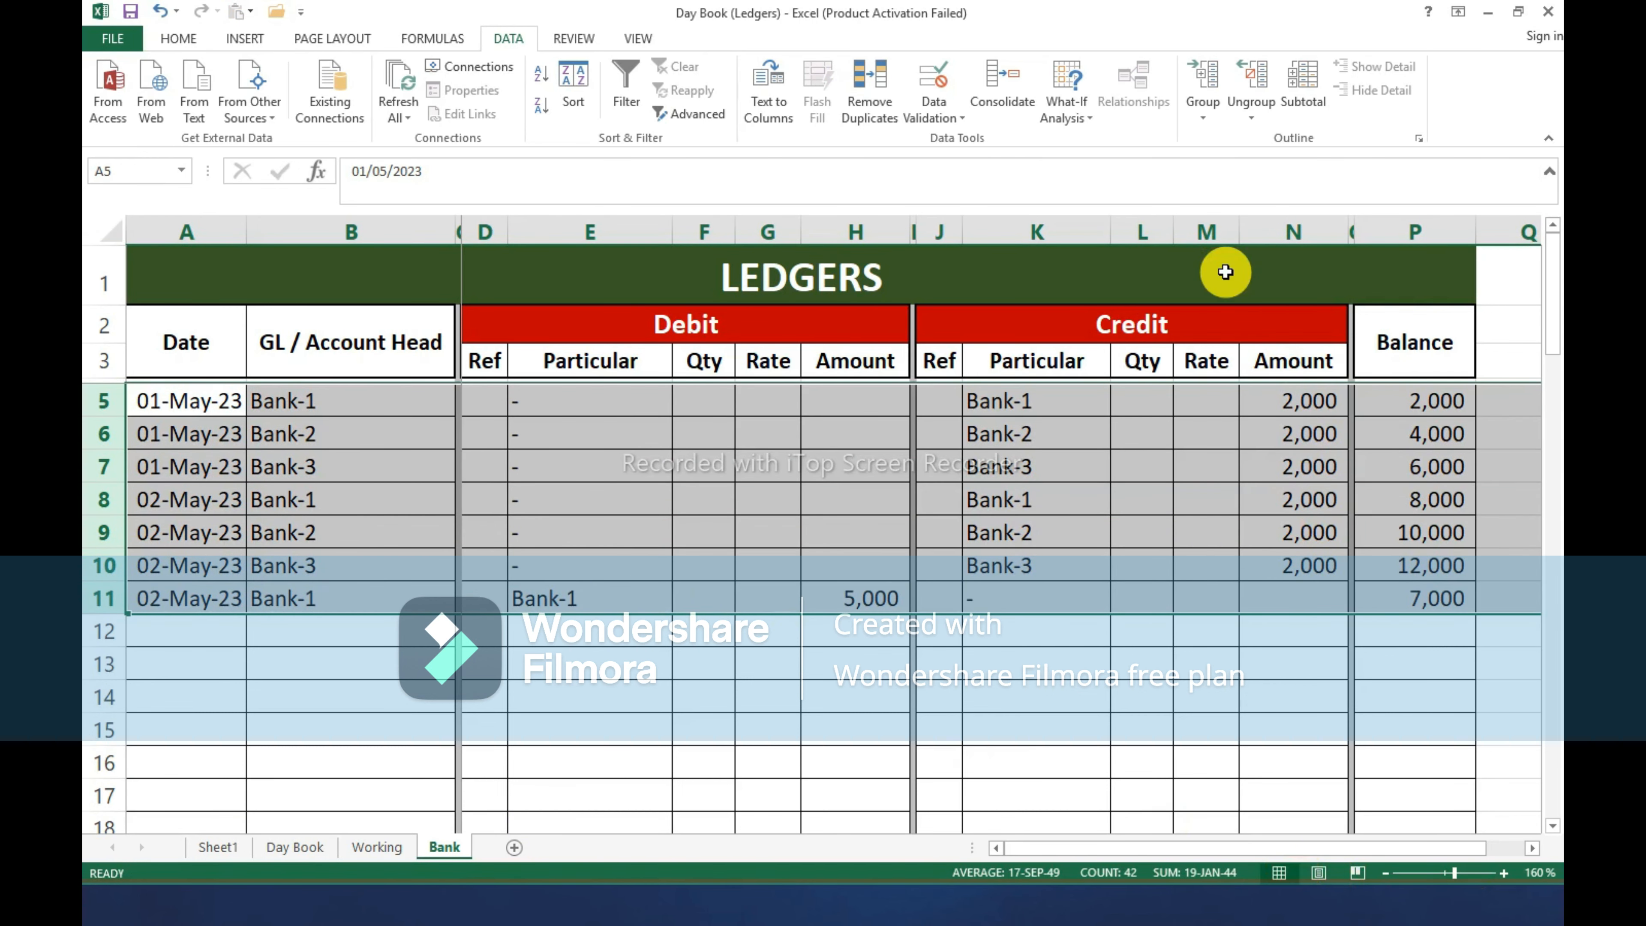
key(Left)
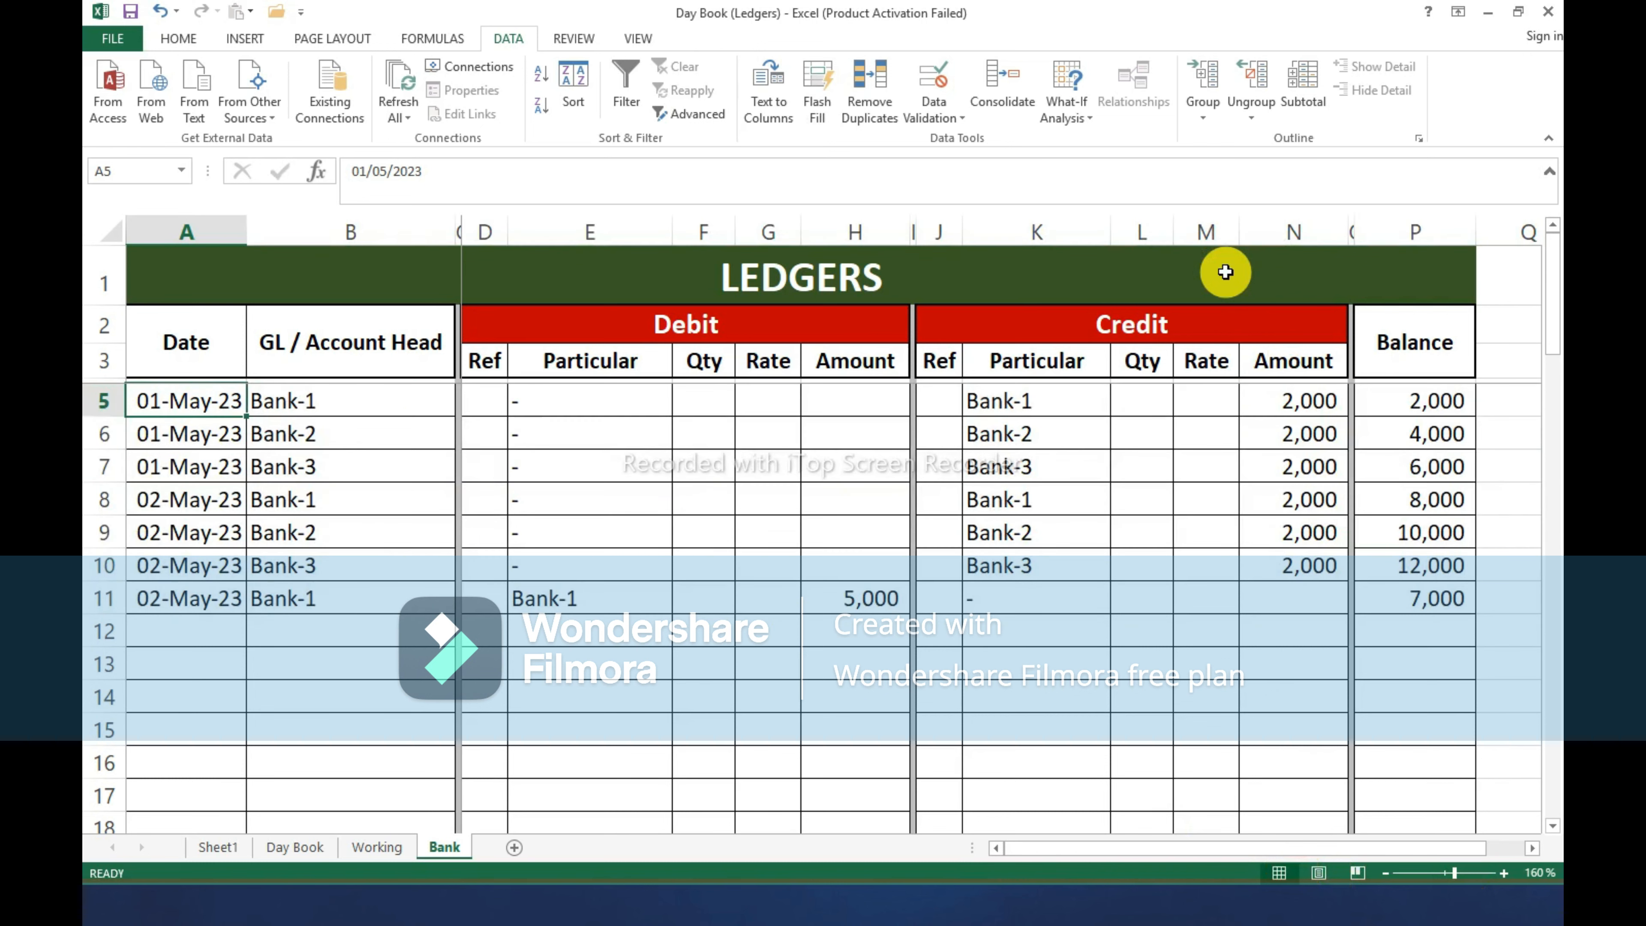
drag(103, 394, 103, 598)
click(574, 81)
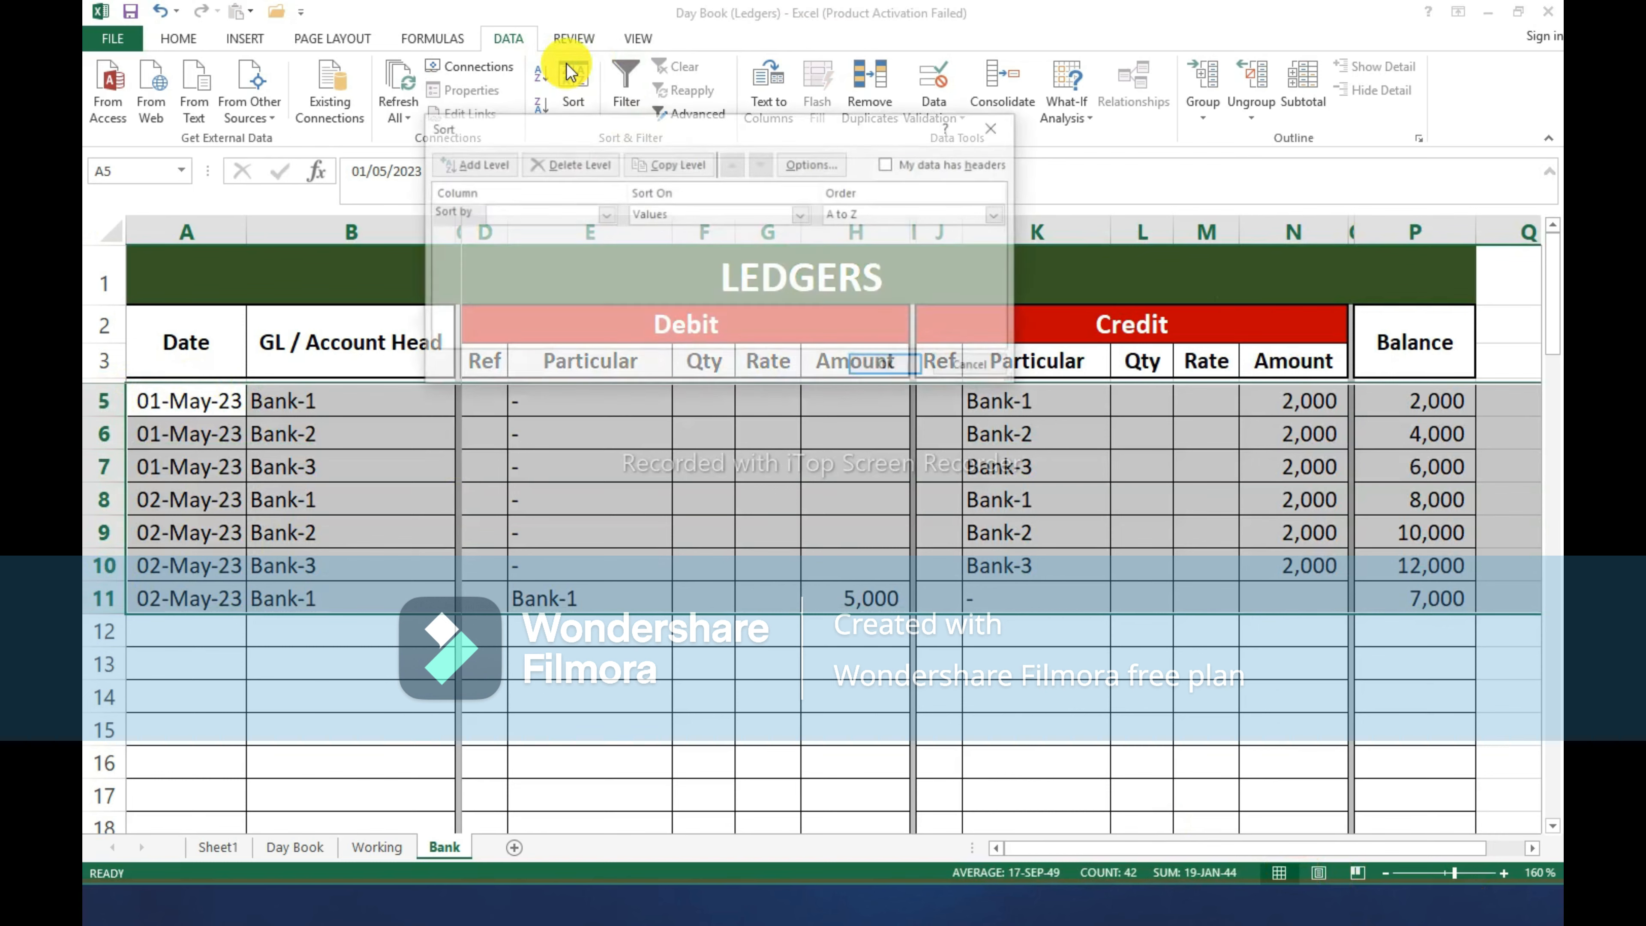
click(607, 217)
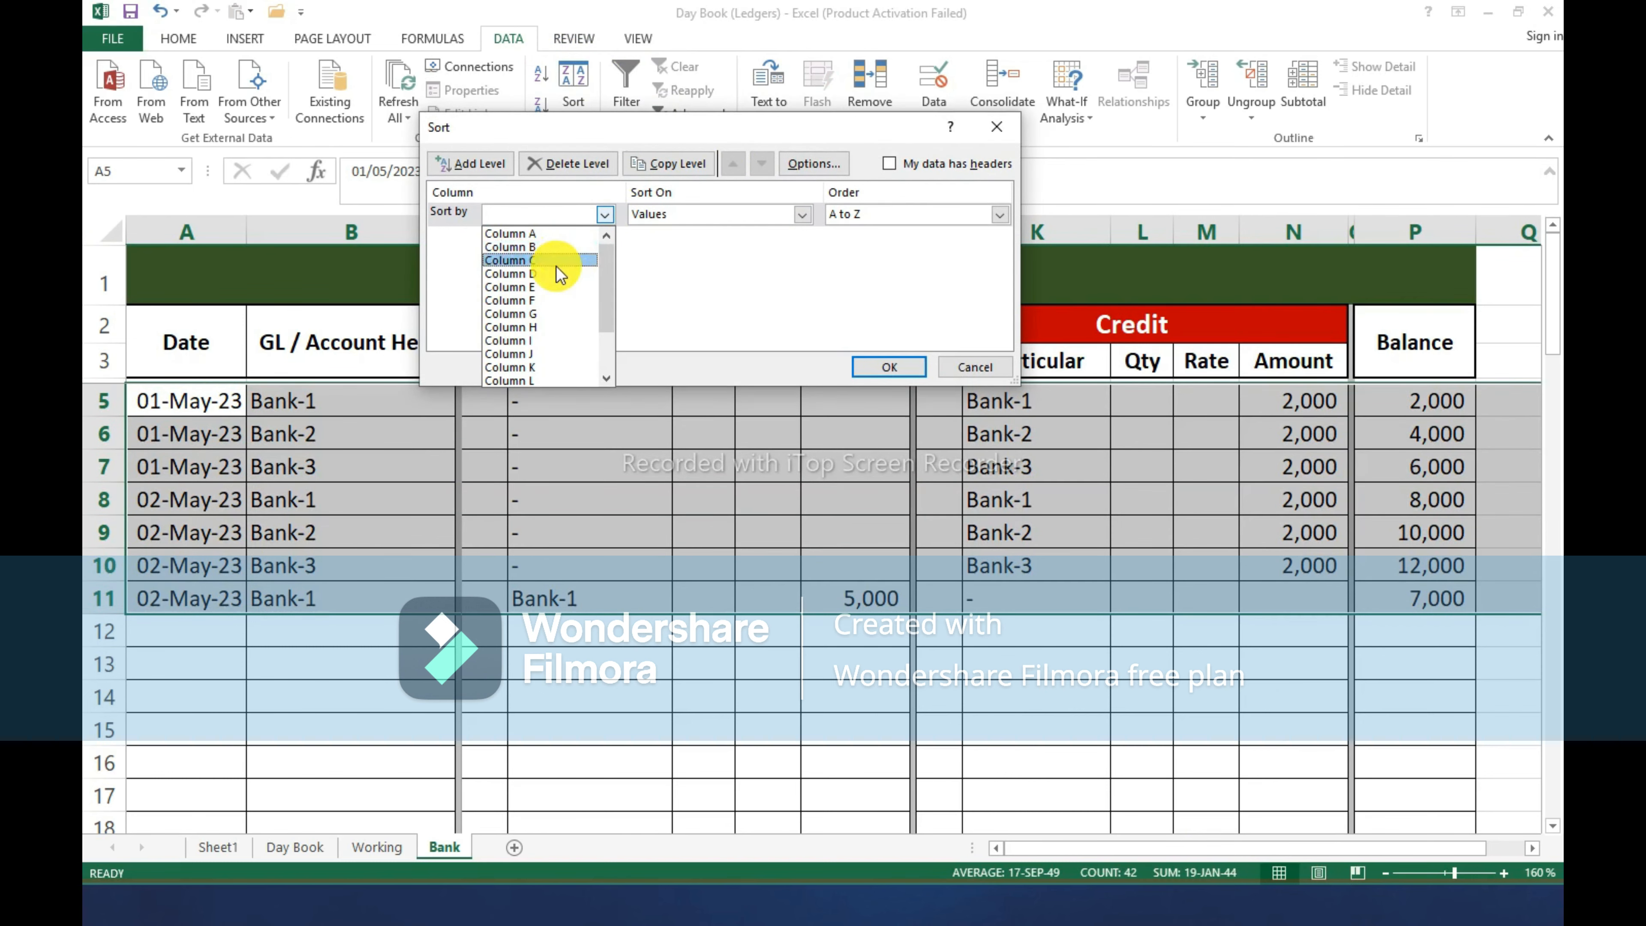
click(552, 248)
click(485, 164)
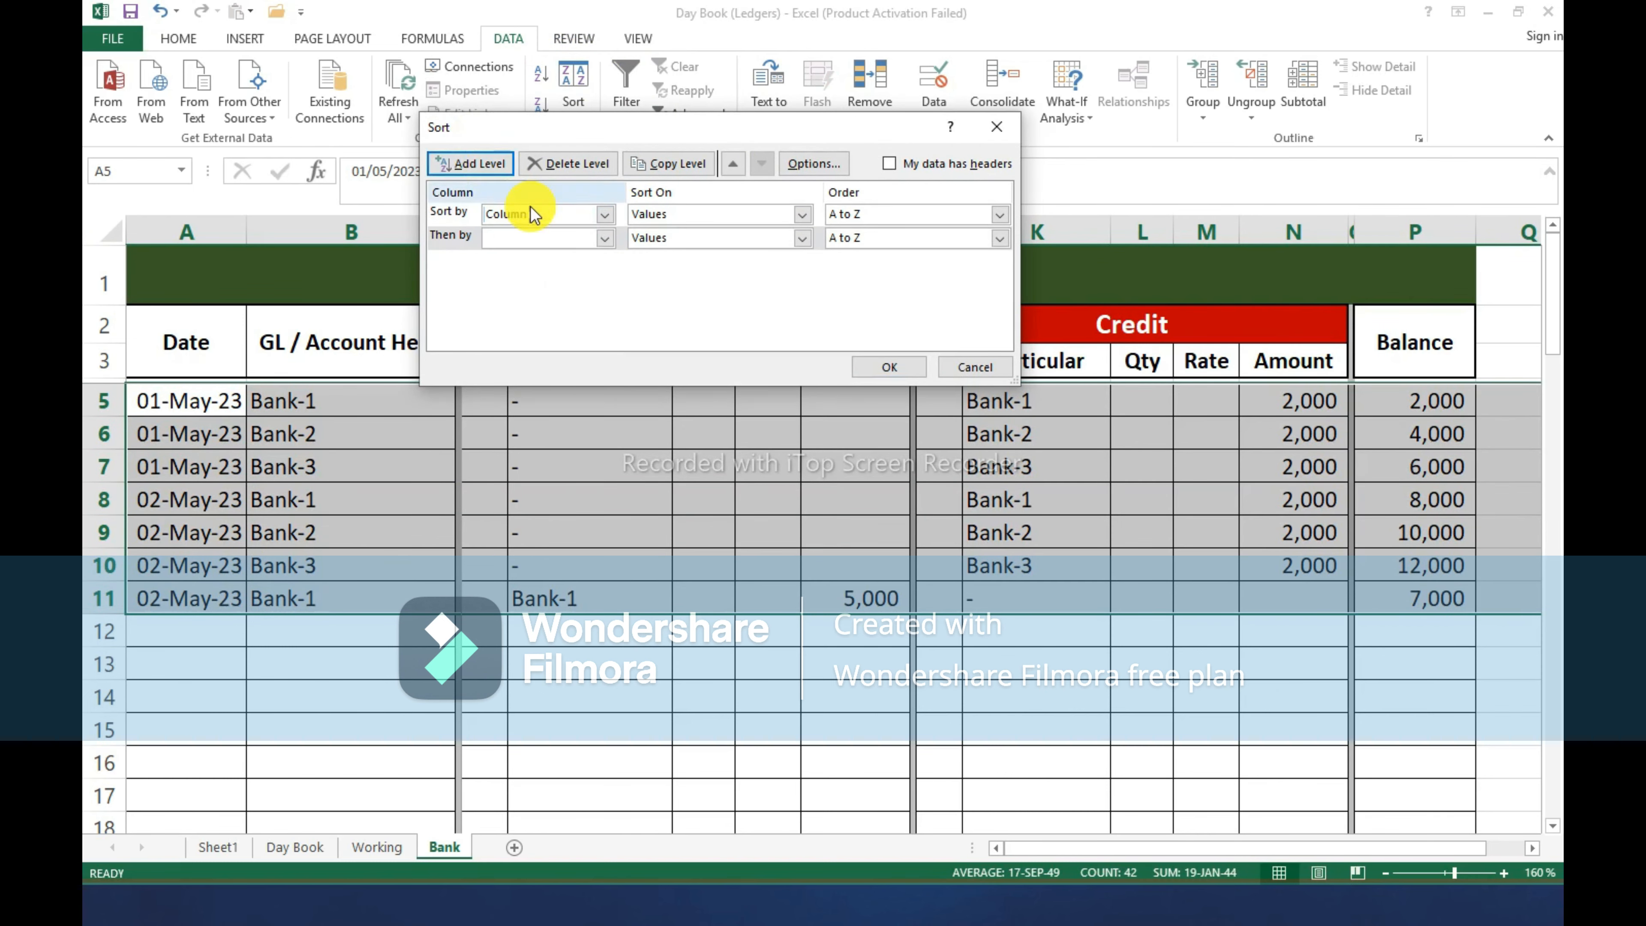
click(556, 237)
click(551, 256)
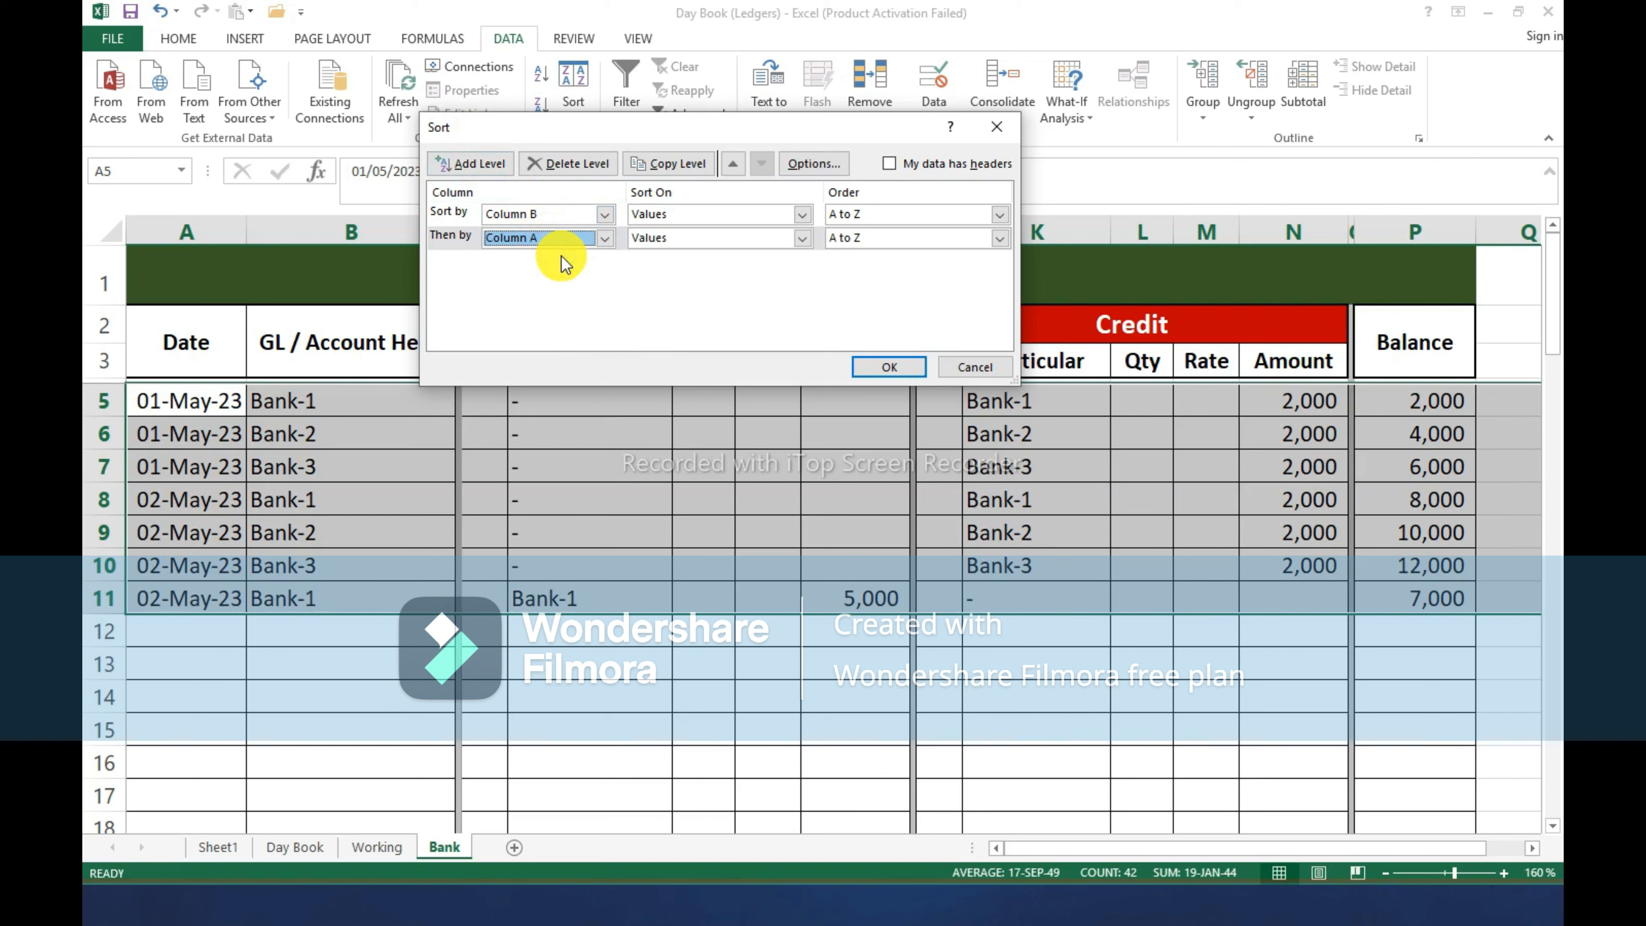
click(858, 367)
click(557, 719)
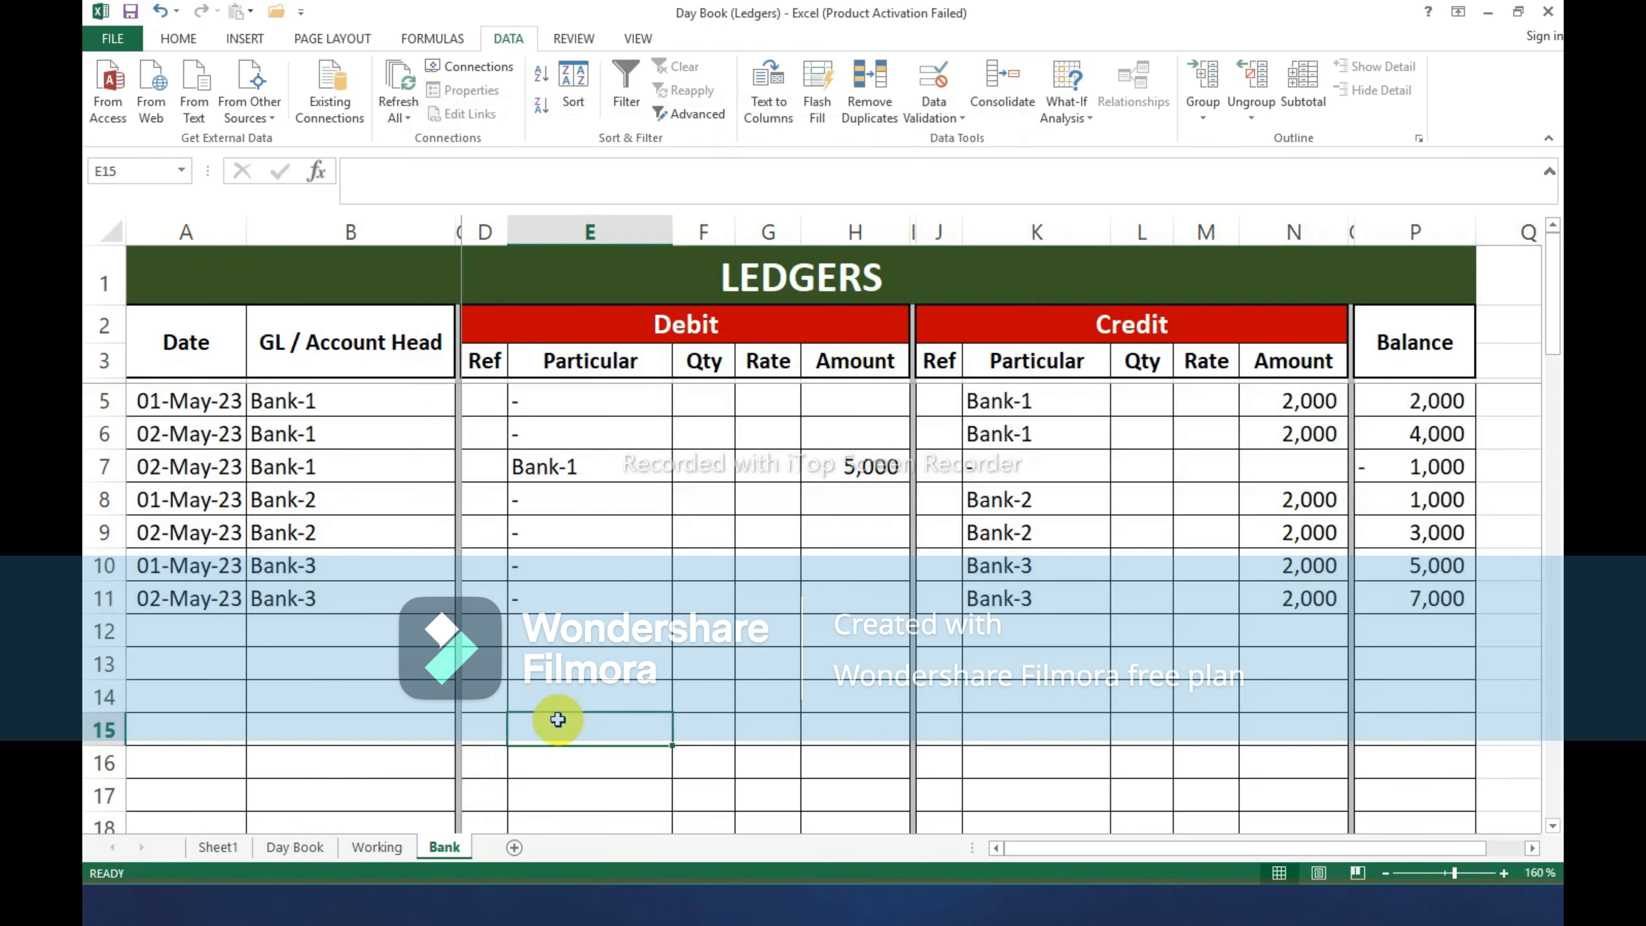
Copy the narrow separator row 4 and insert it above row 8, between the Bank-1 and Bank-2 entries.
click(101, 501)
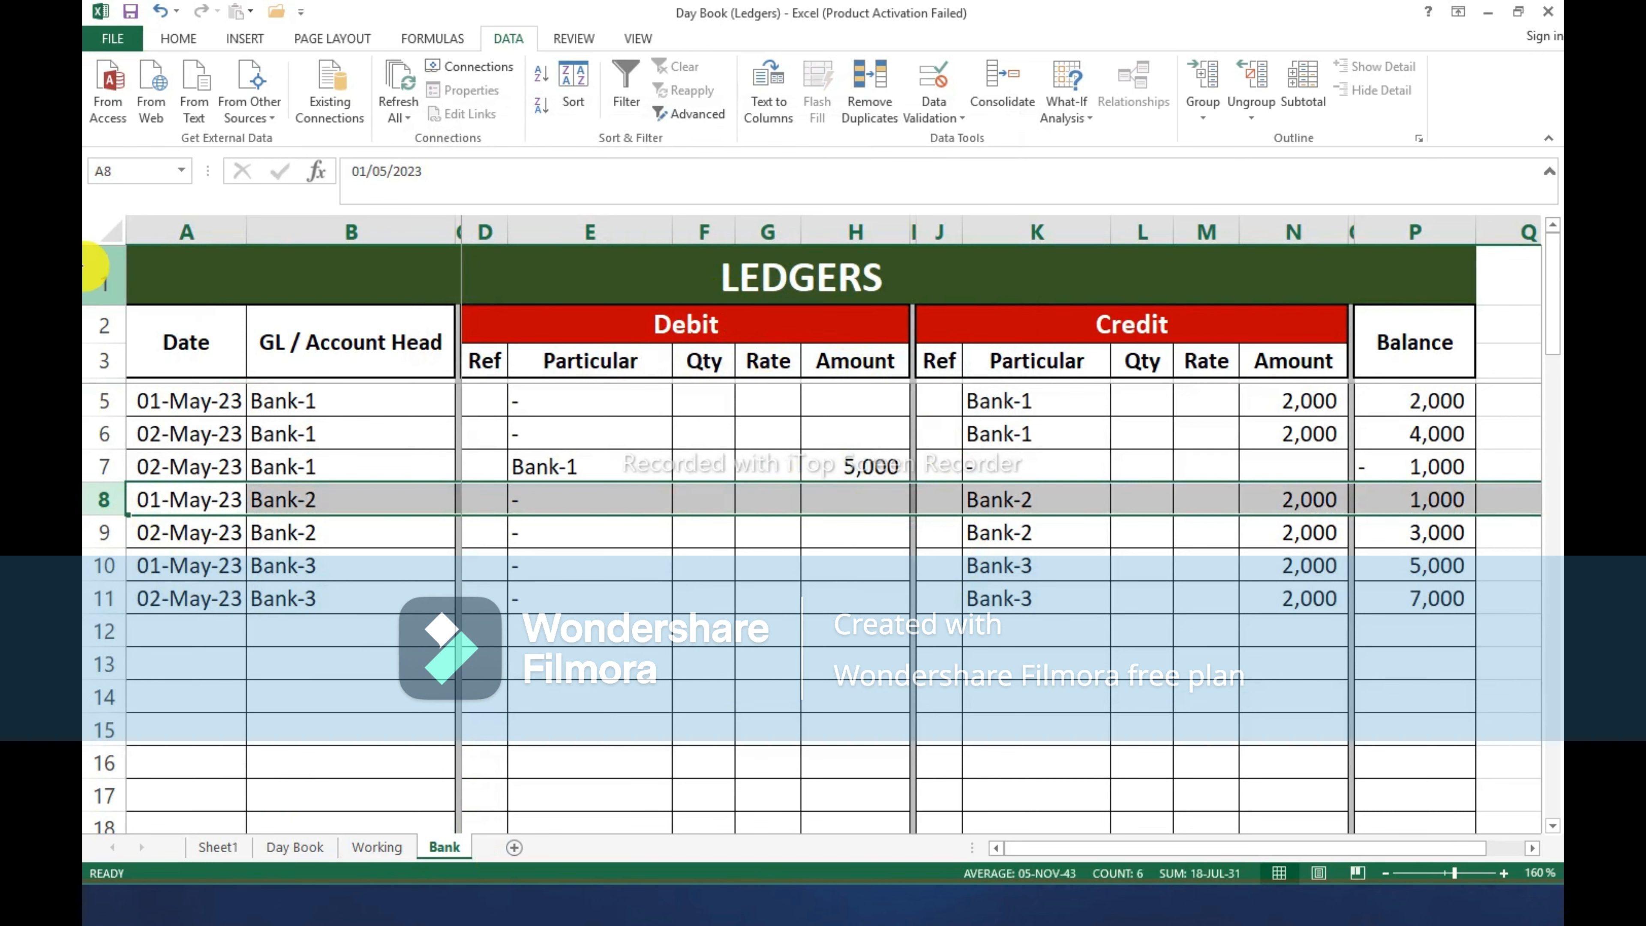
drag(99, 261, 101, 373)
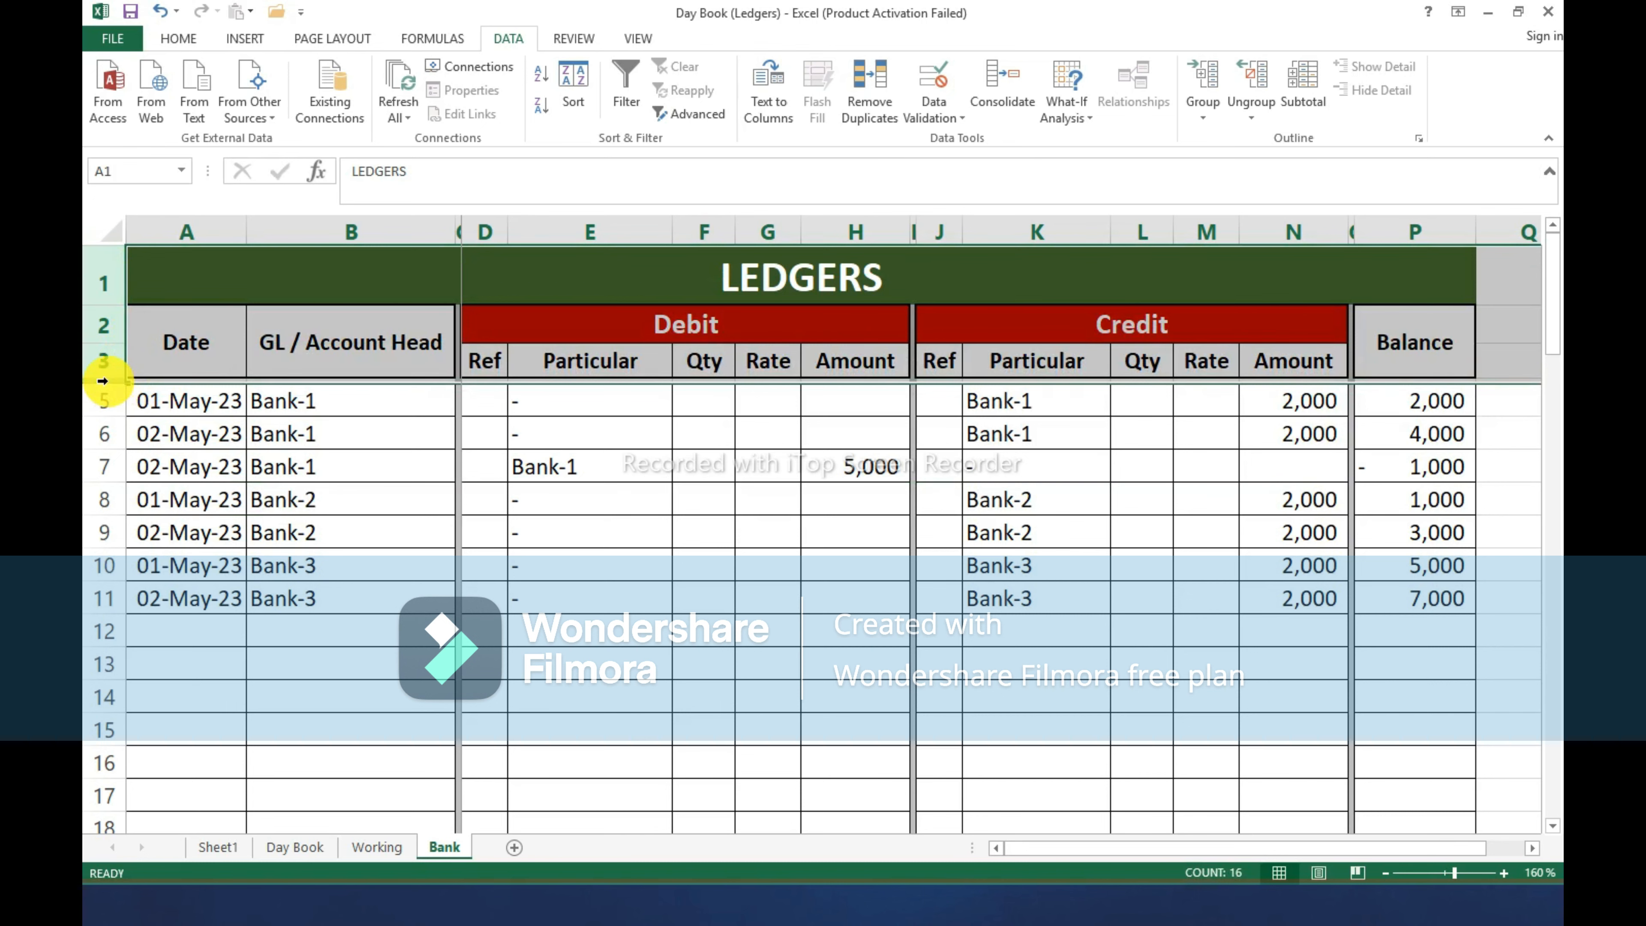
click(103, 380)
key(ctrl+c)
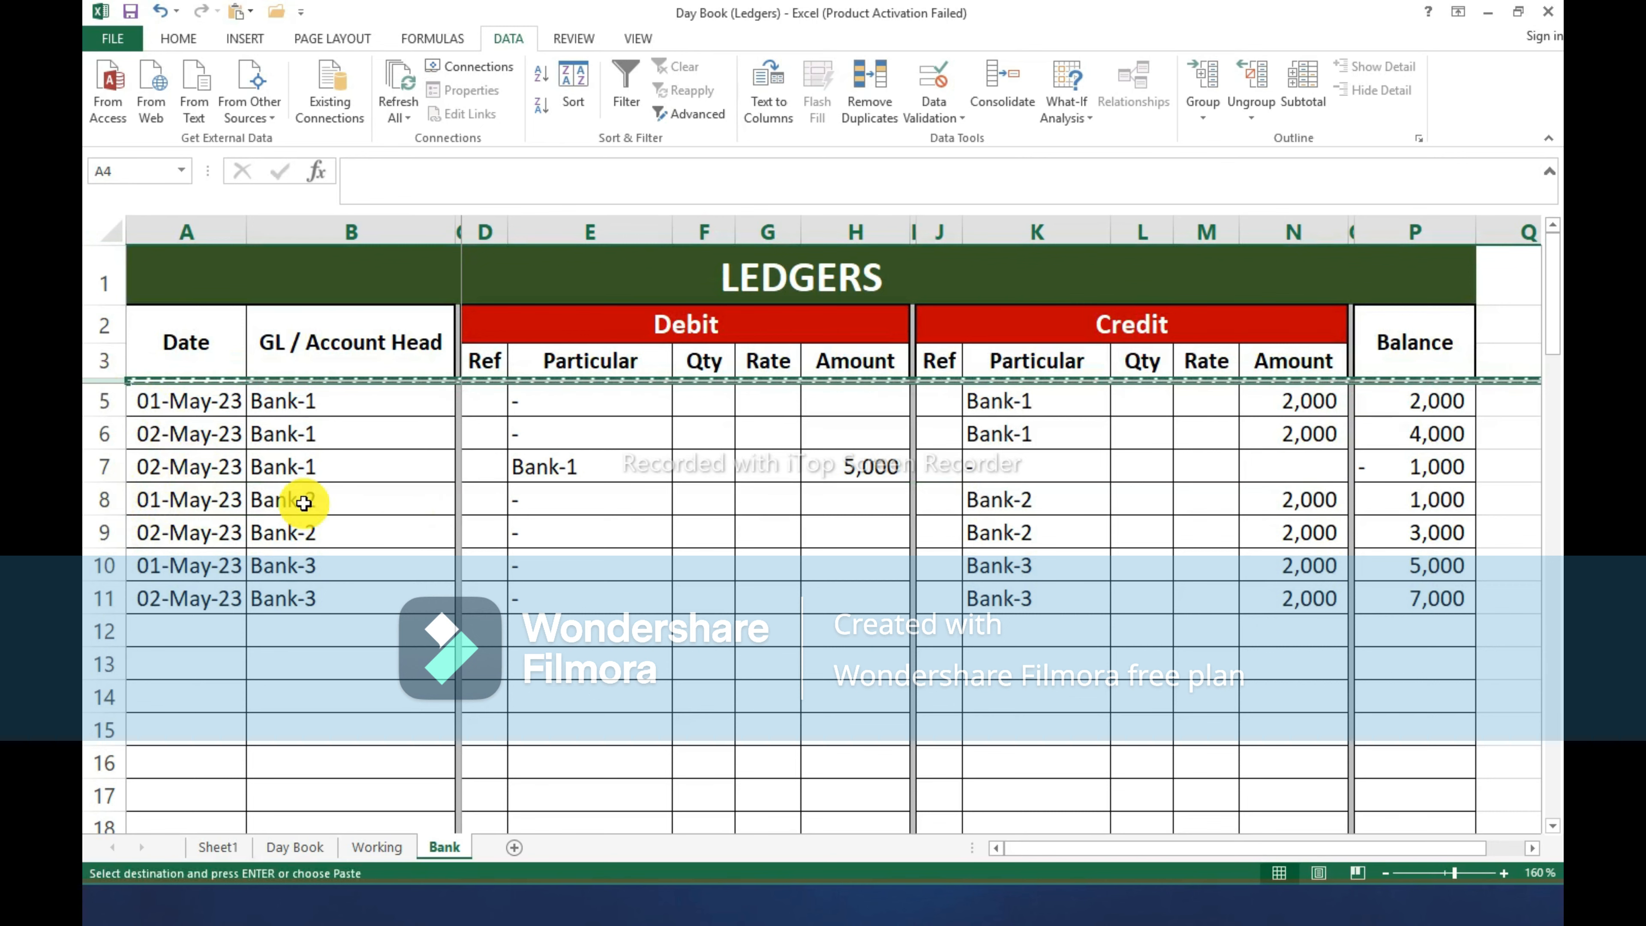
click(100, 499)
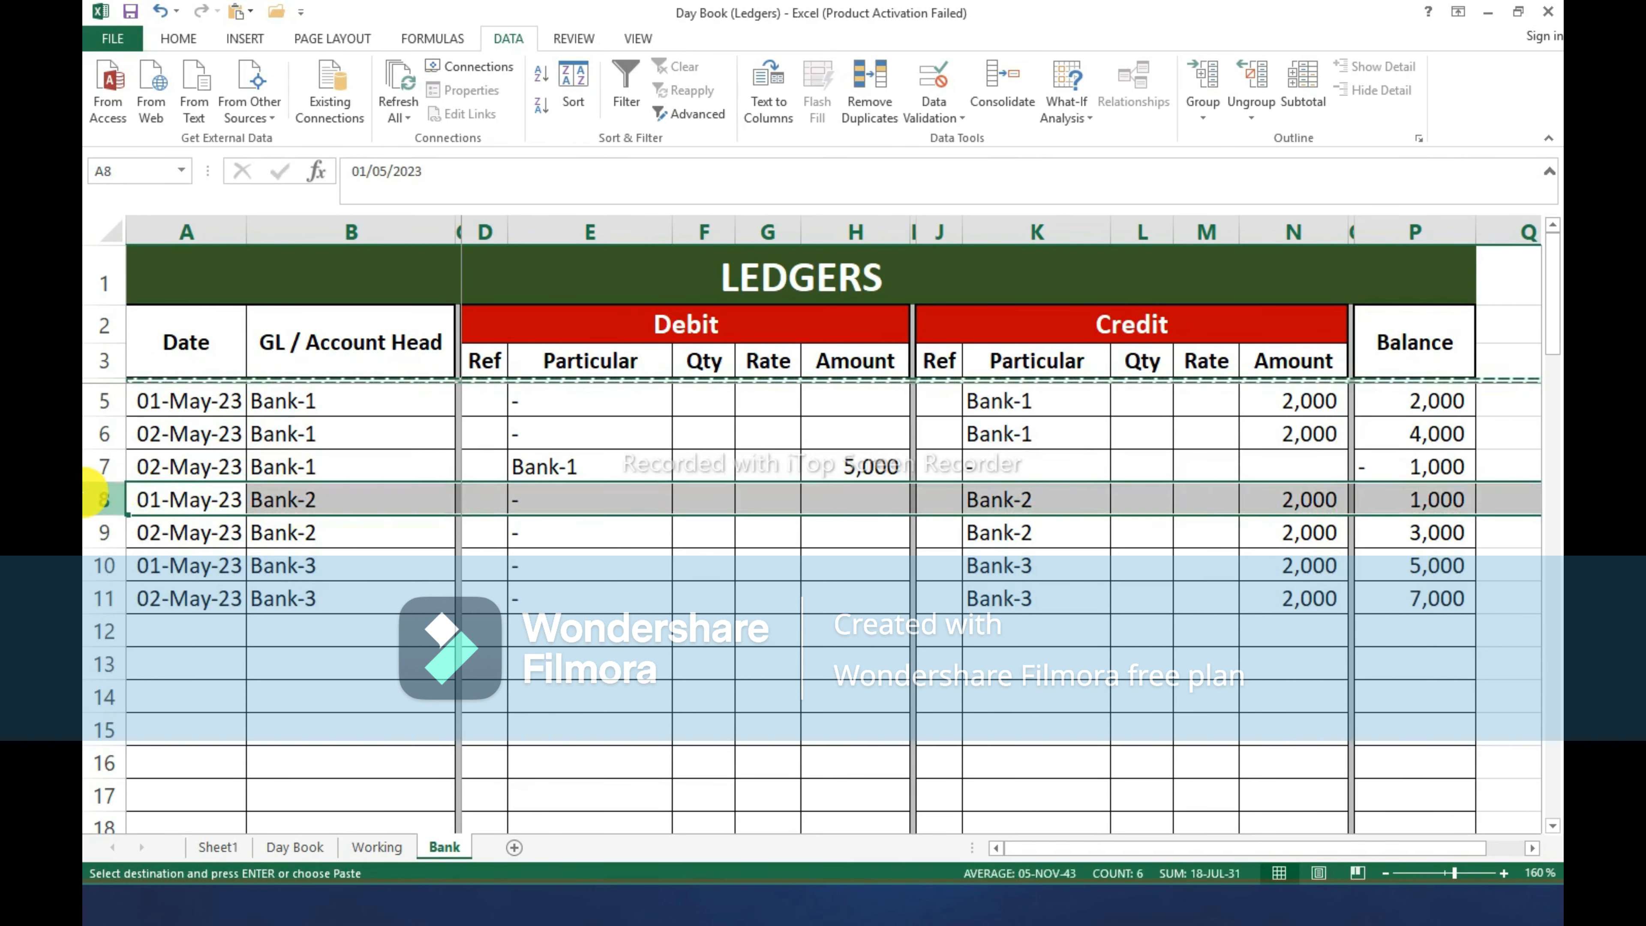
key(ctrl+plus)
click(515, 606)
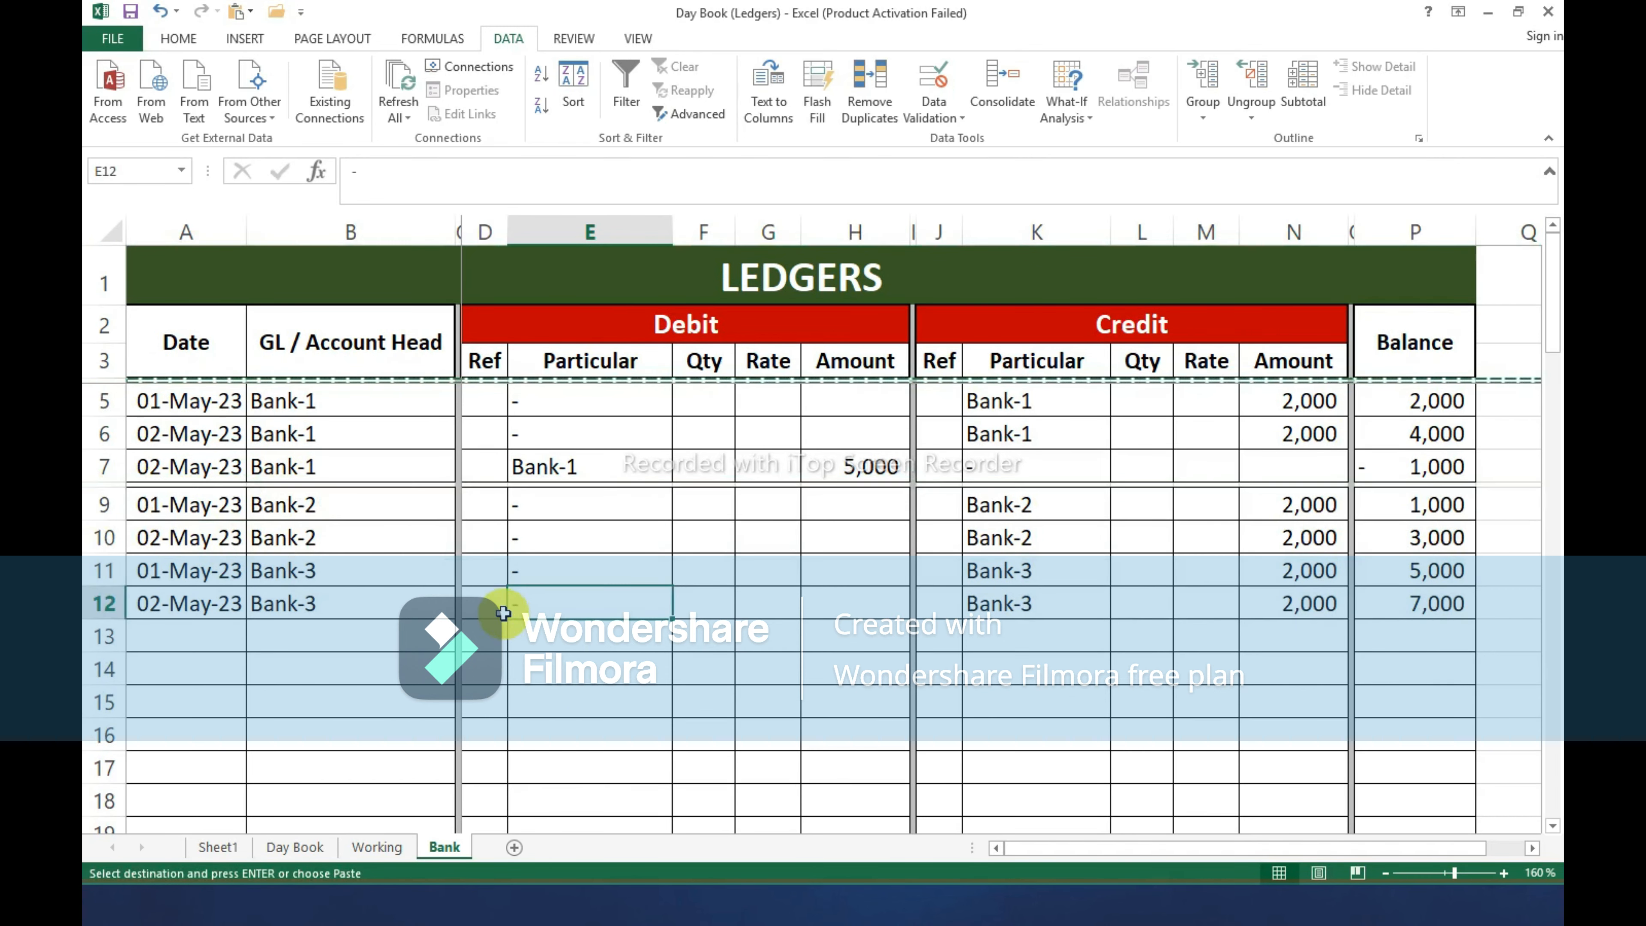
Increase the height of separator row 8 and insert a copy of header rows 1 to 4 above the first Bank-2 entry.
drag(94, 489, 93, 504)
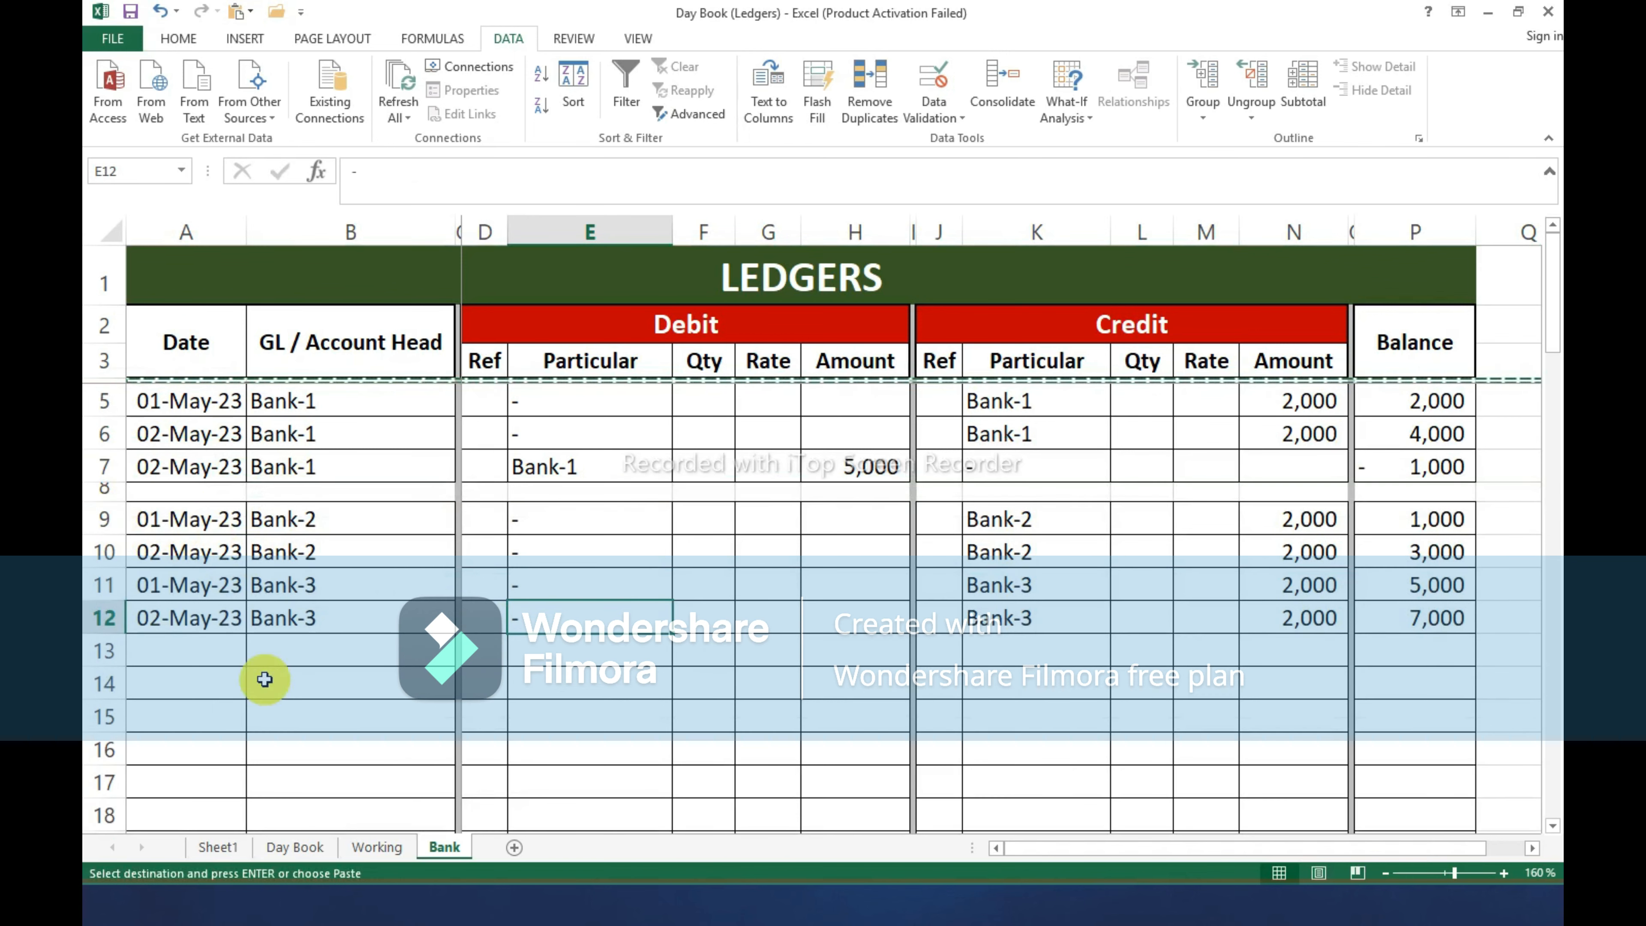
click(737, 680)
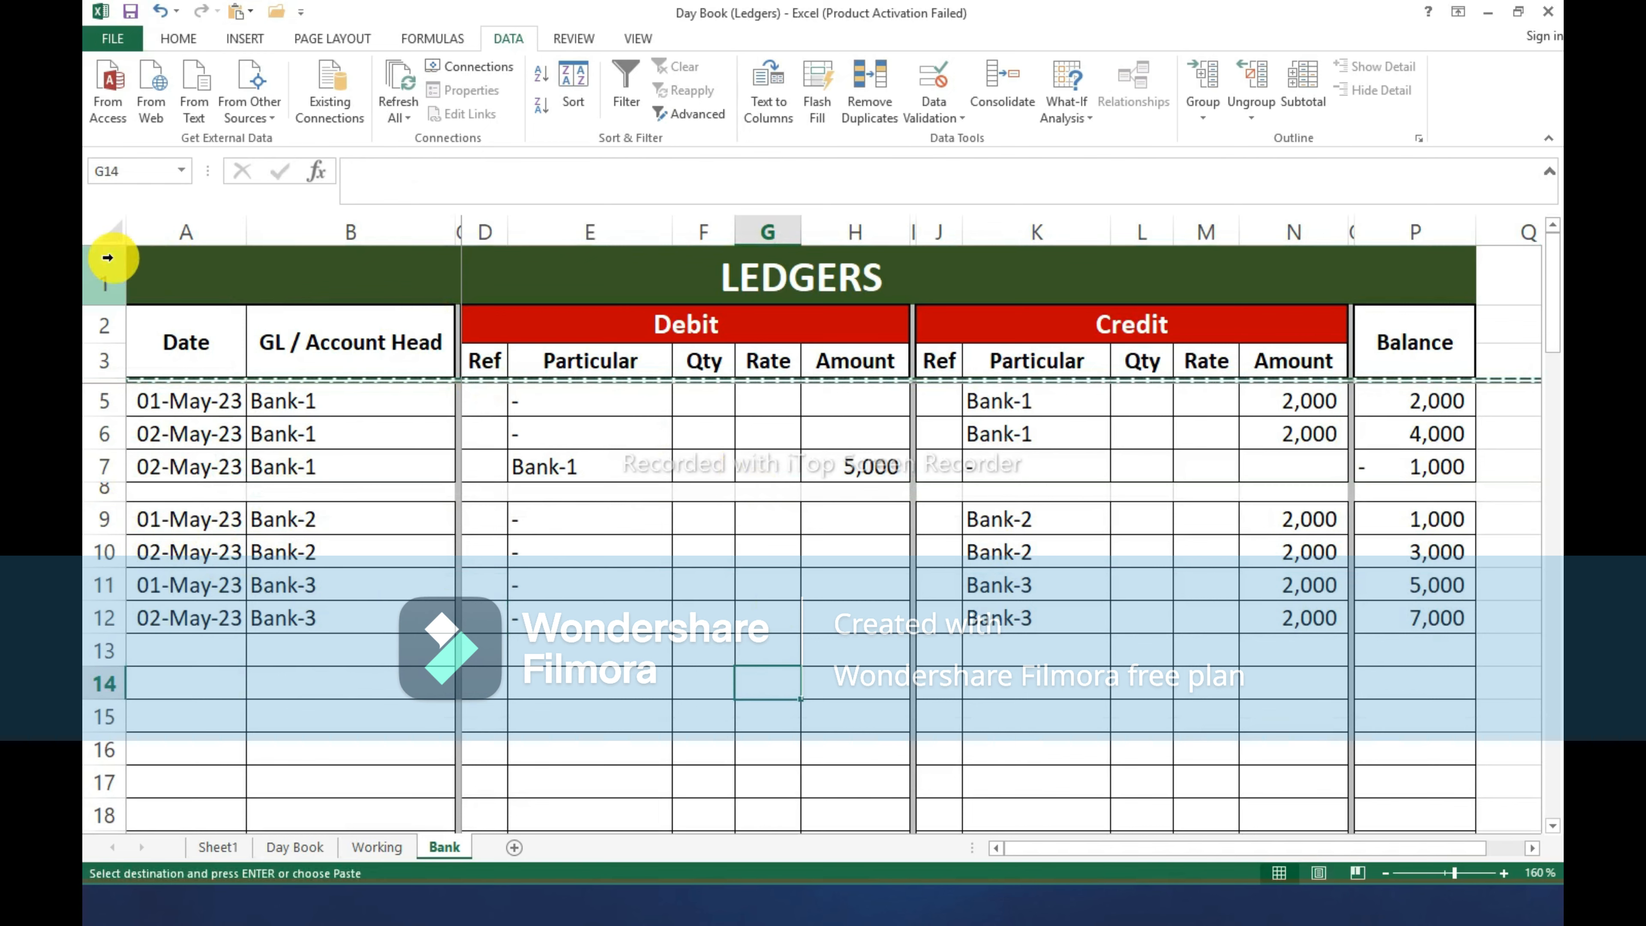
drag(117, 262, 117, 381)
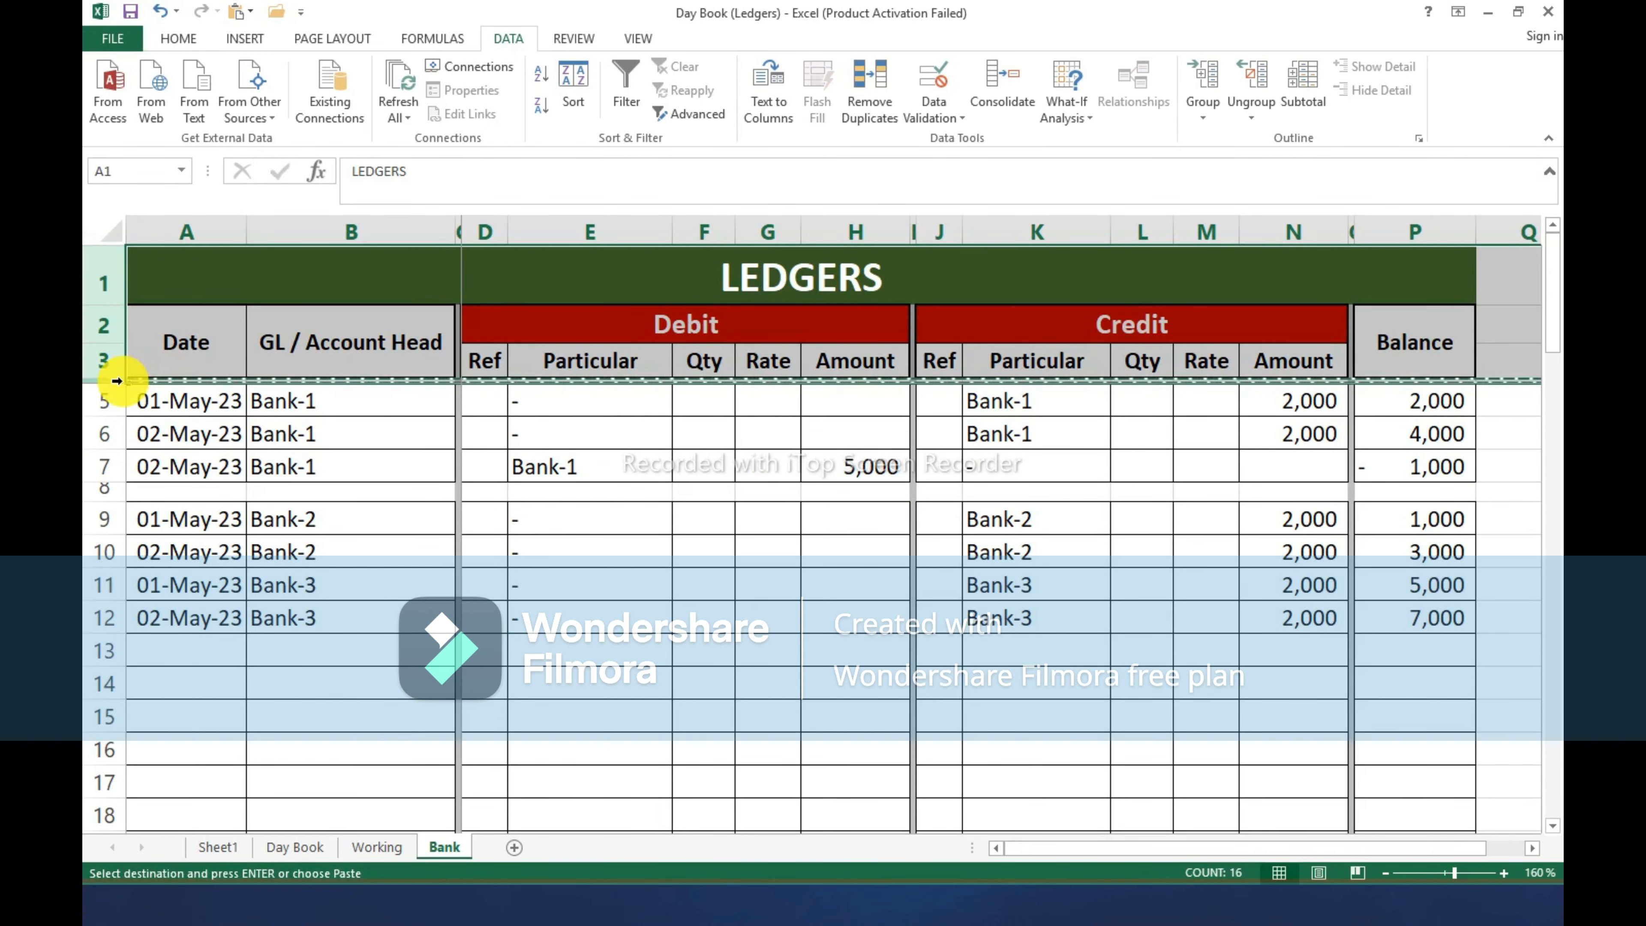
click(110, 516)
key(ctrl+shift+Down)
key(ctrl+shift+equal)
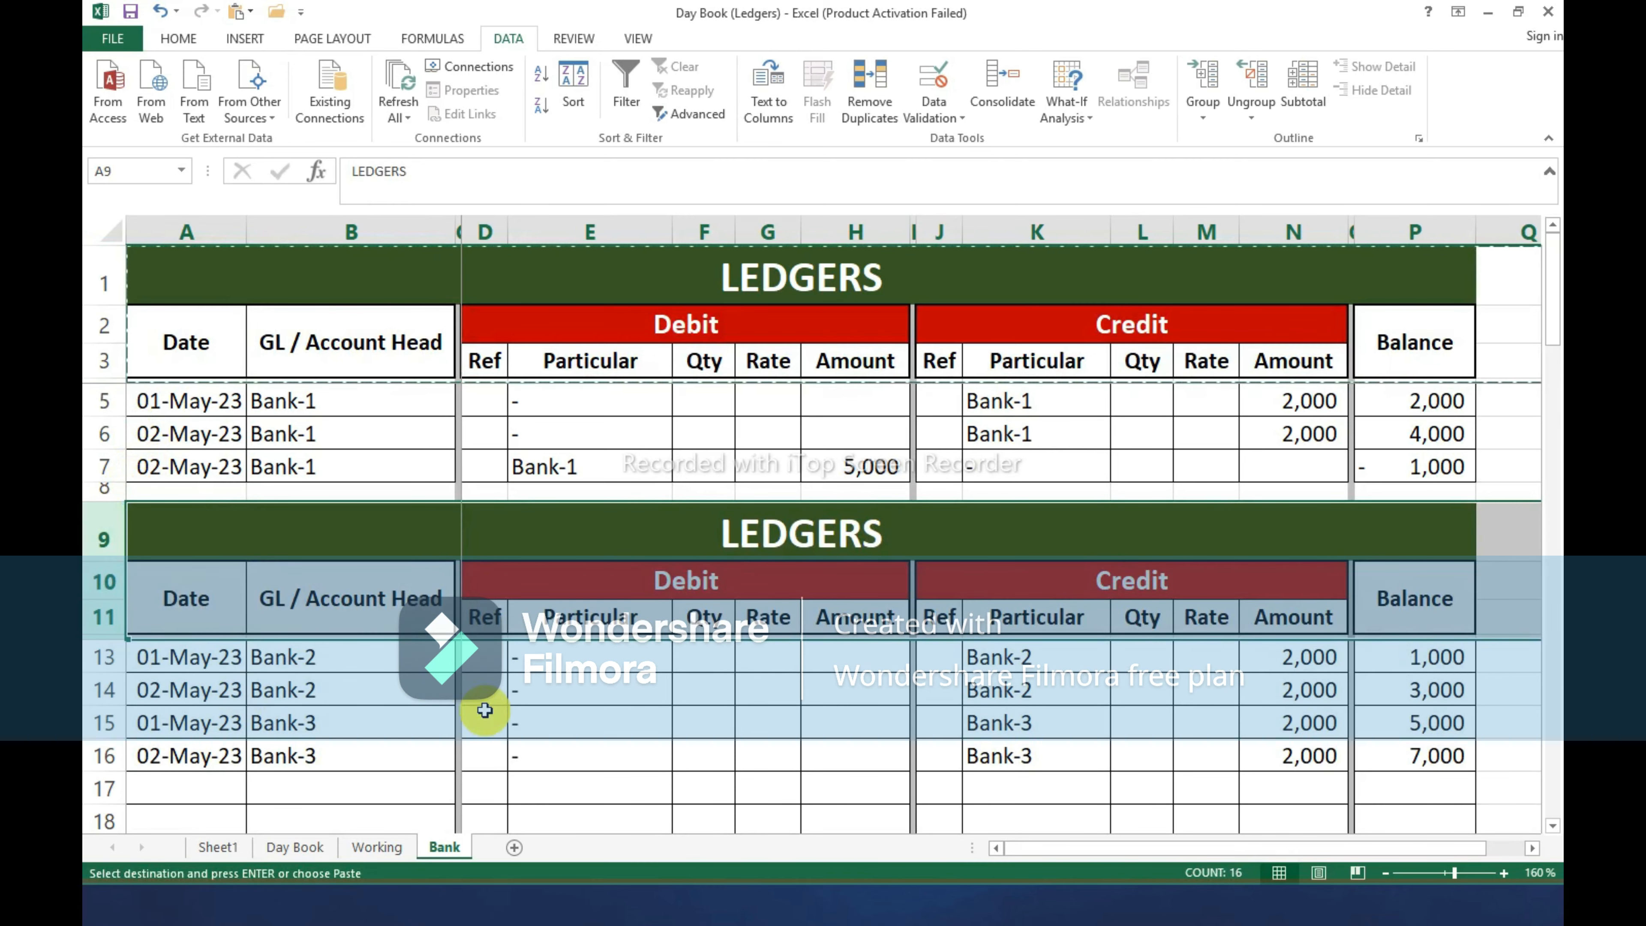
Append the account head Bank-1 from B5 to the LEDGERS title in row 1.
click(825, 280)
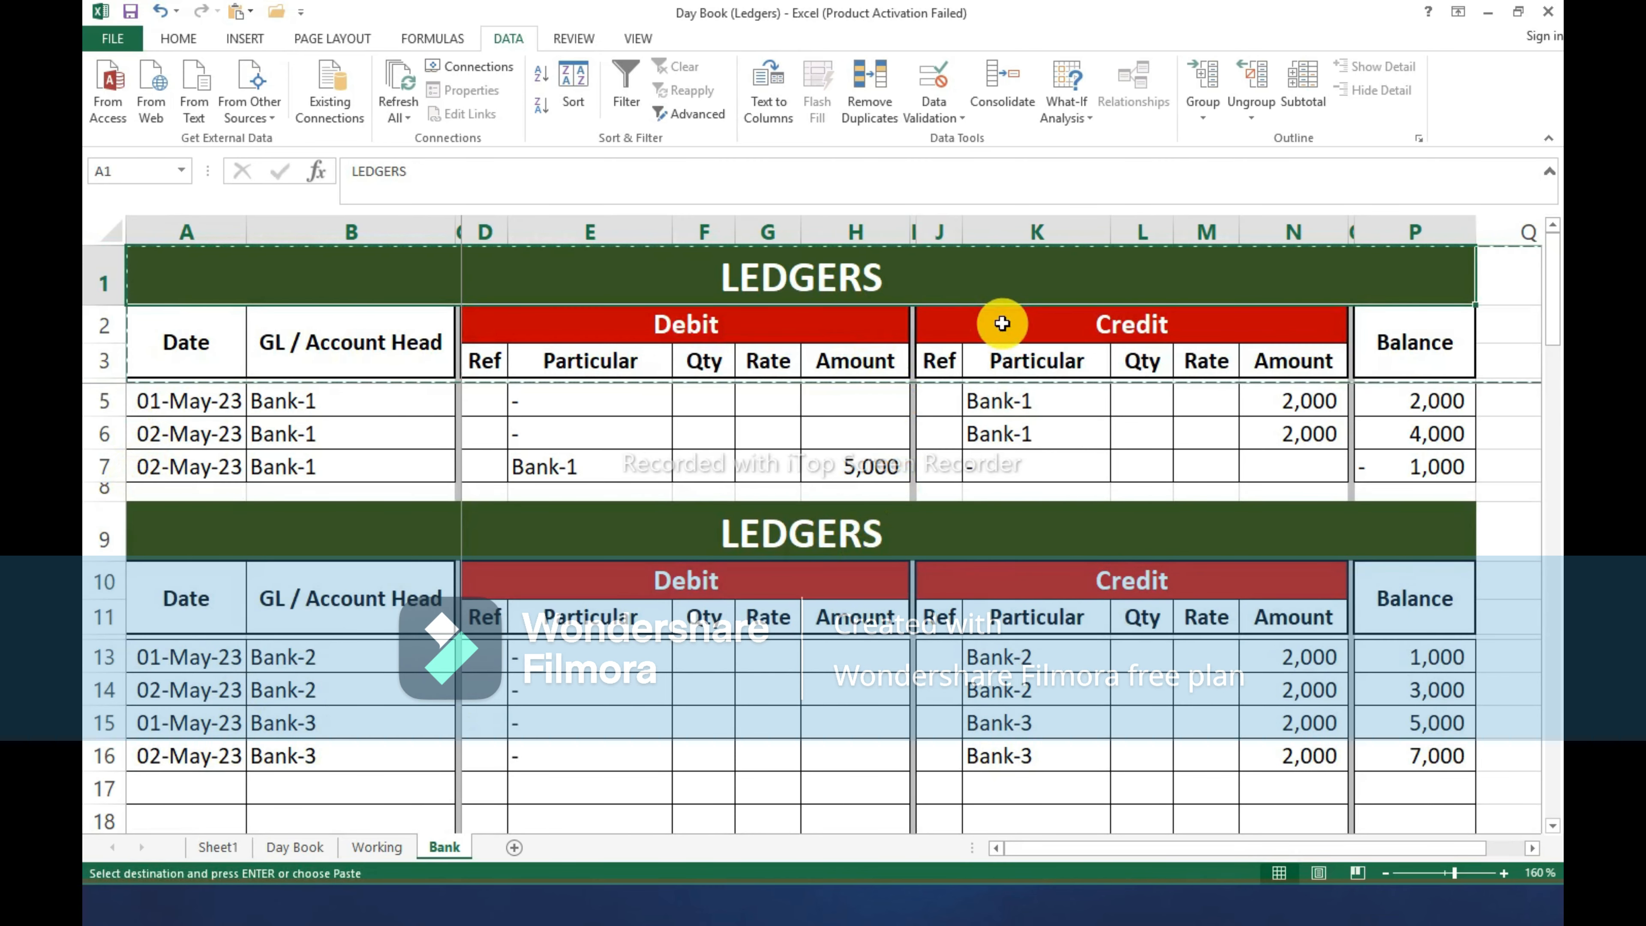
click(392, 400)
double_click(391, 399)
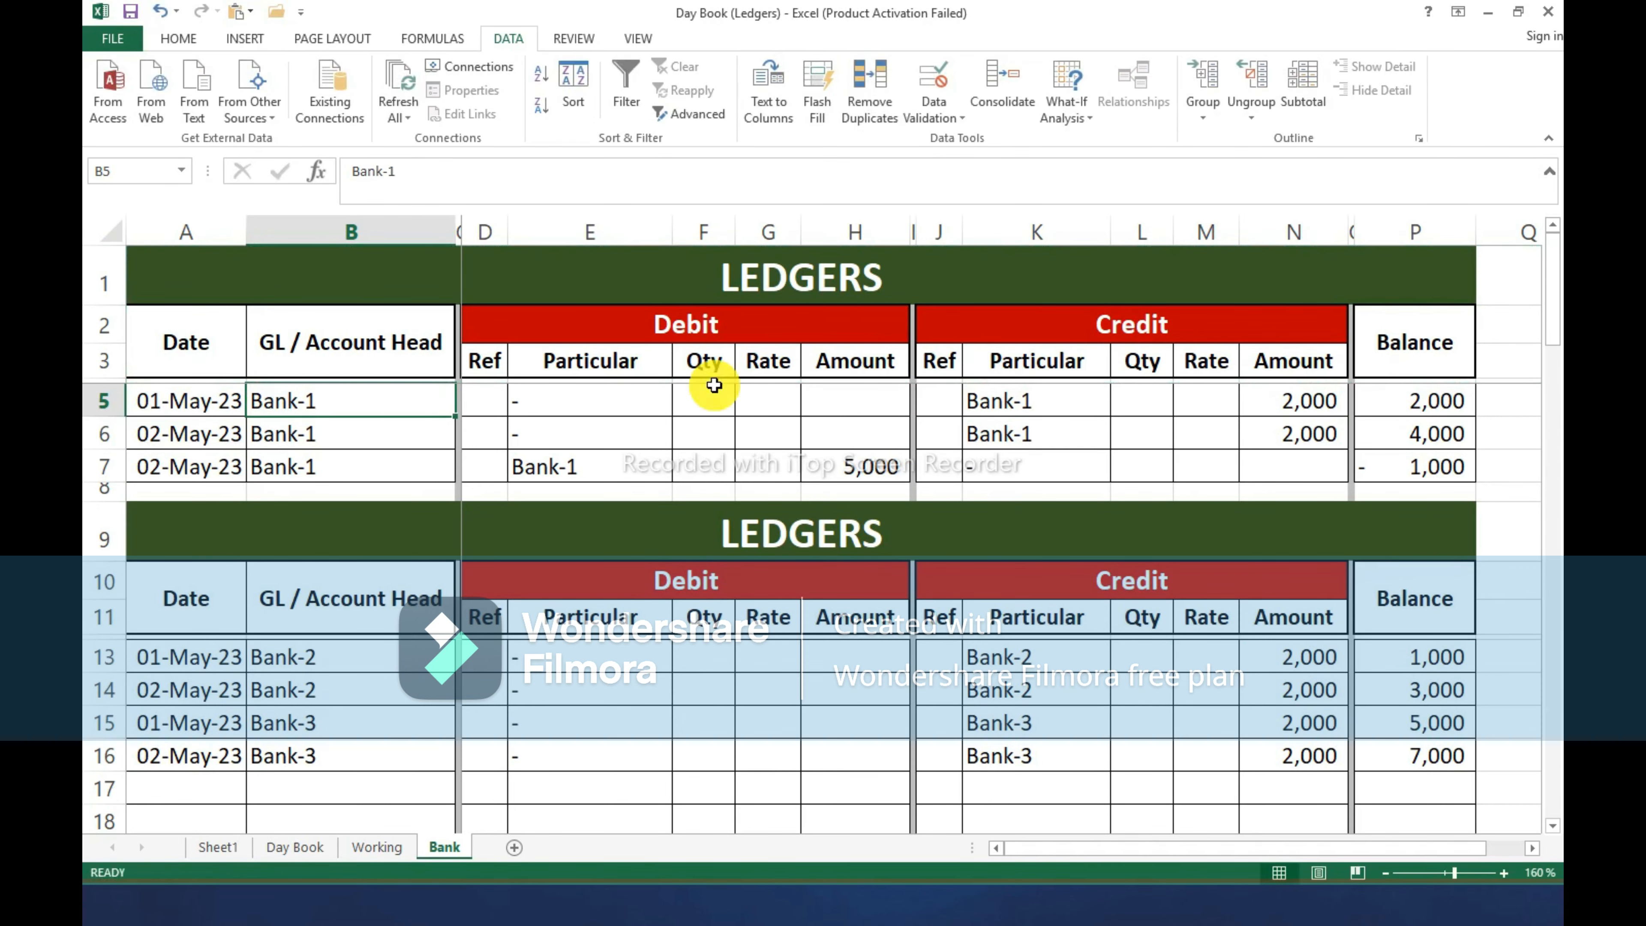
click(892, 277)
key(F2)
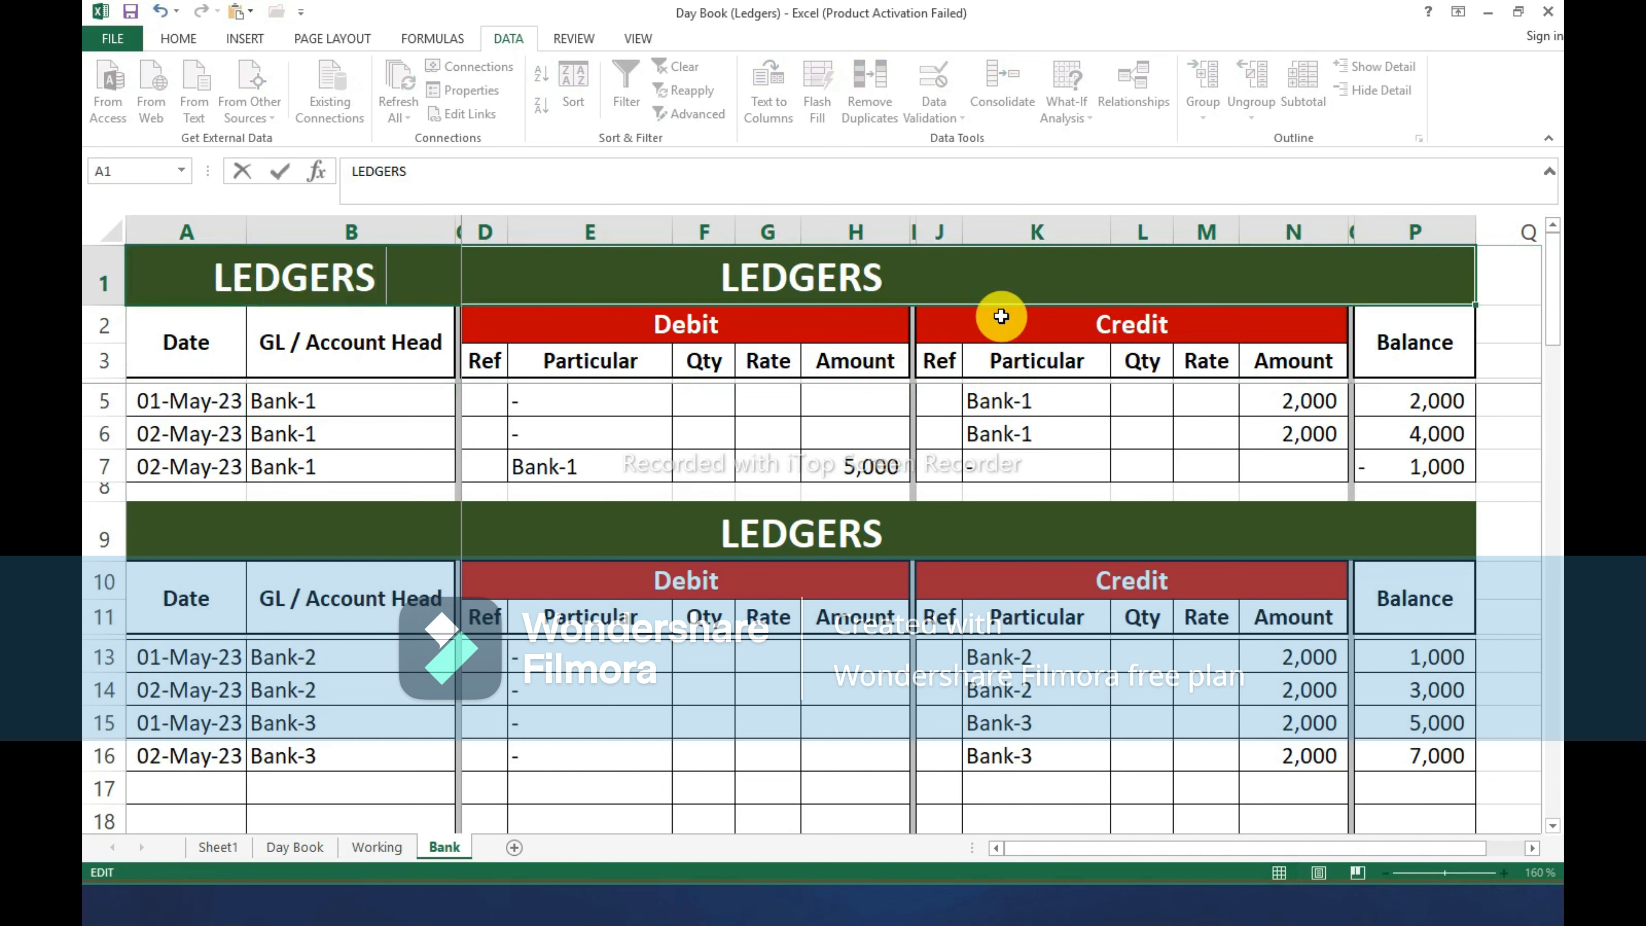
key(ctrl+v)
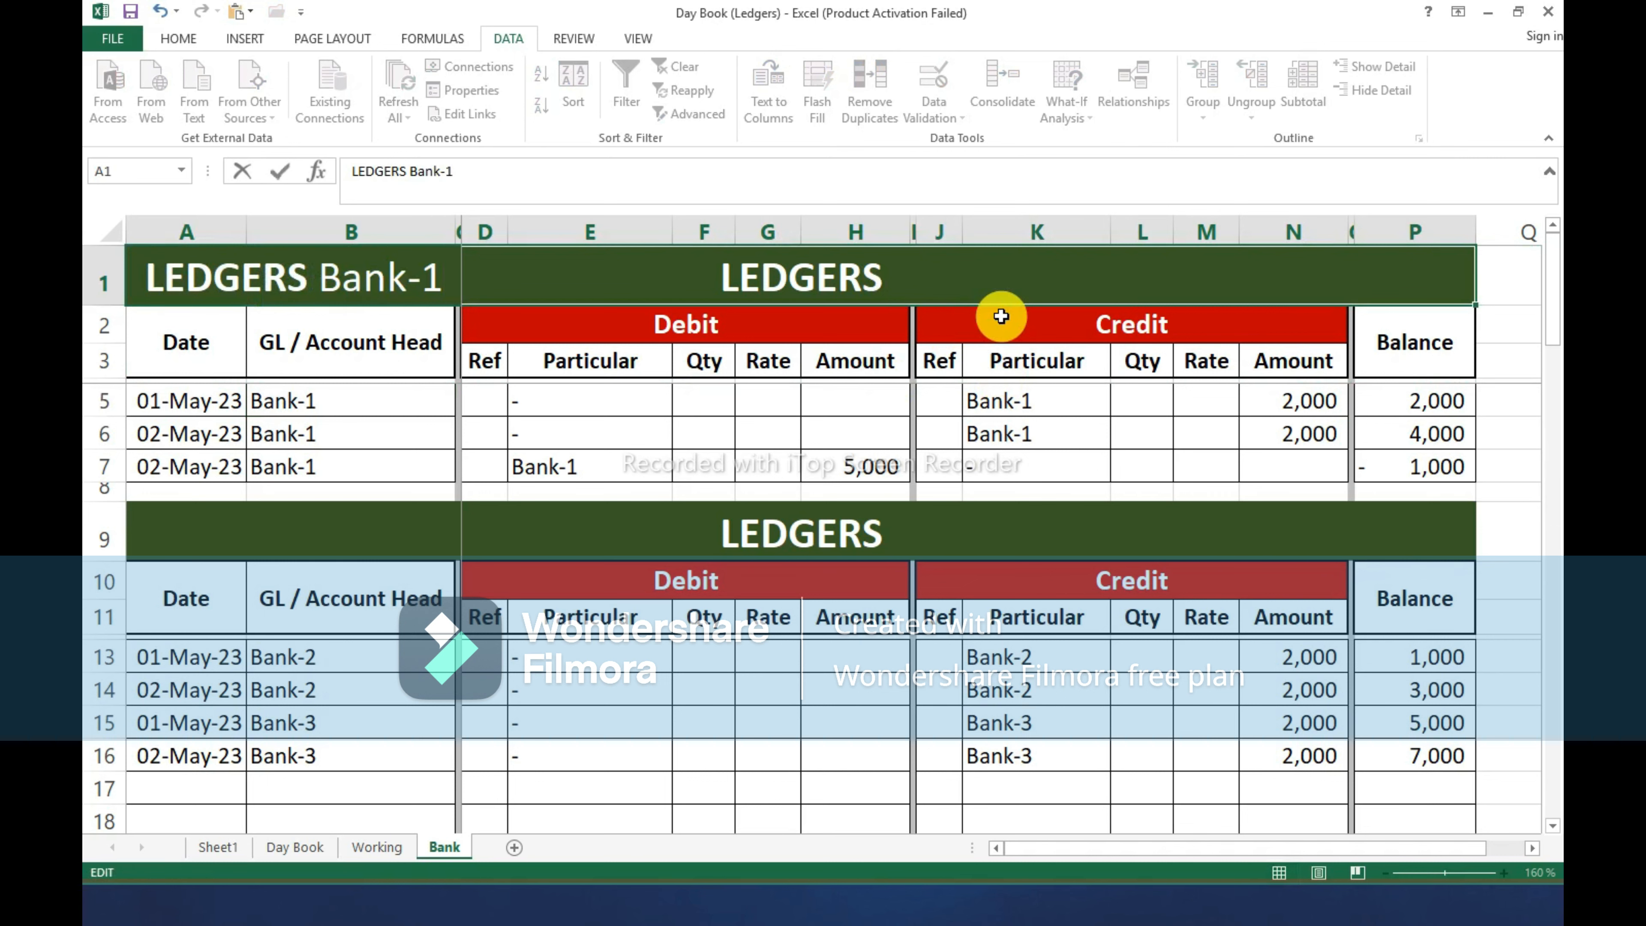
Make the Bank-1 text in the row 1 title bold.
key(shift+Left)
key(shift+Left)
key(shift+Left)
key(shift+Left)
key(shift+Left)
key(shift+Left)
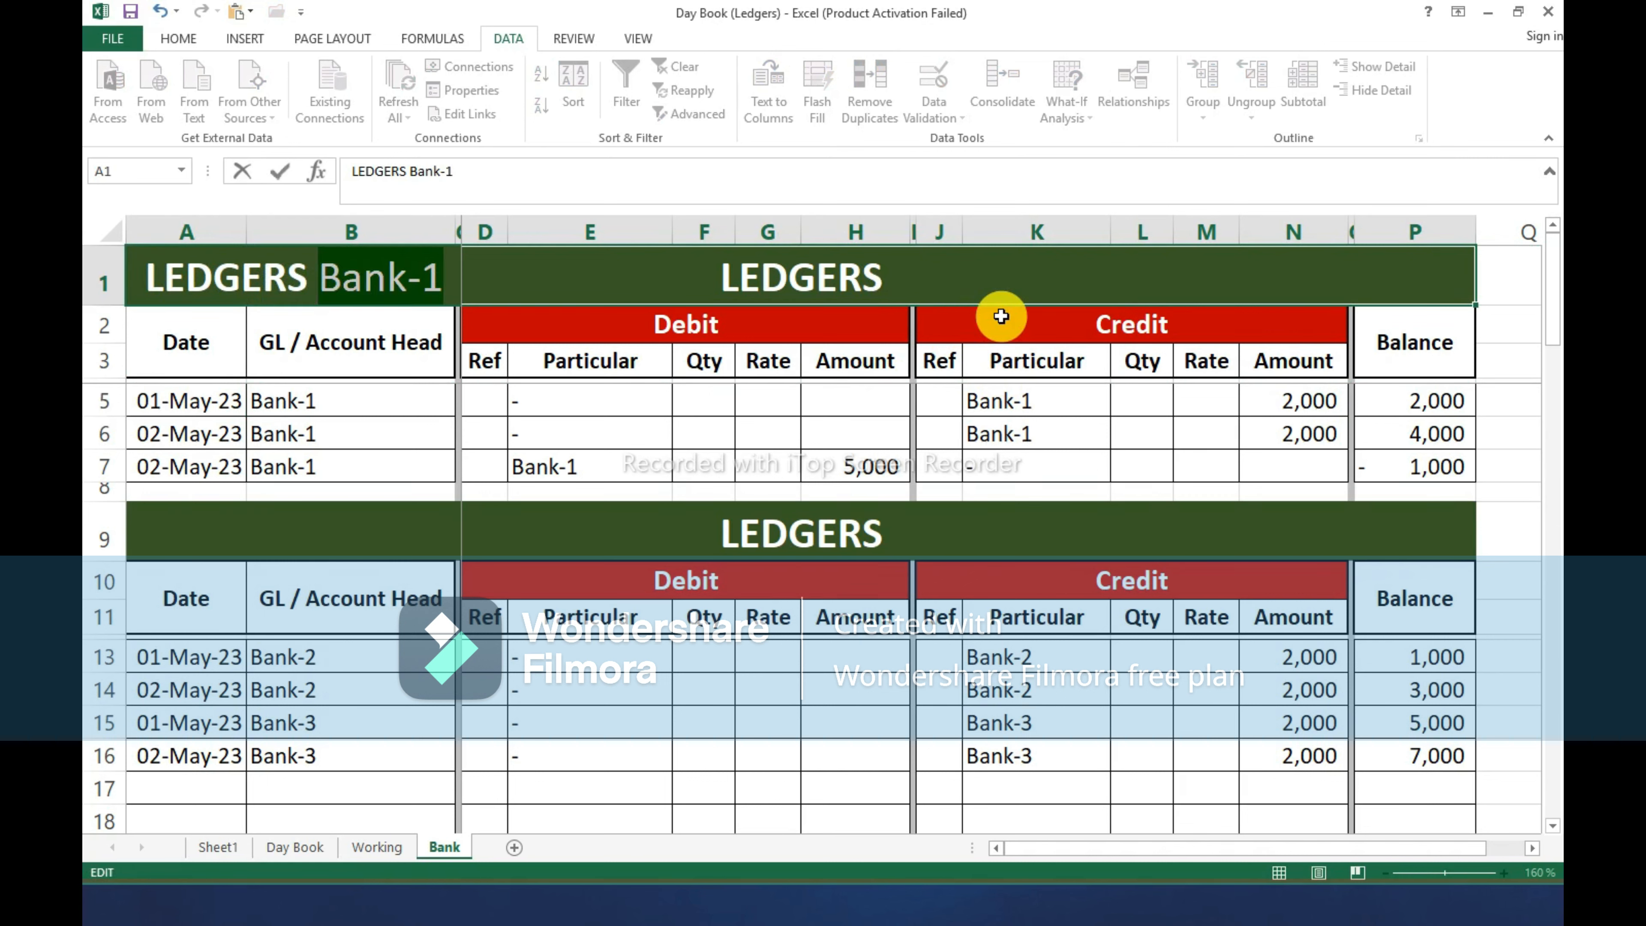
key(ctrl+b)
key(ctrl+Return)
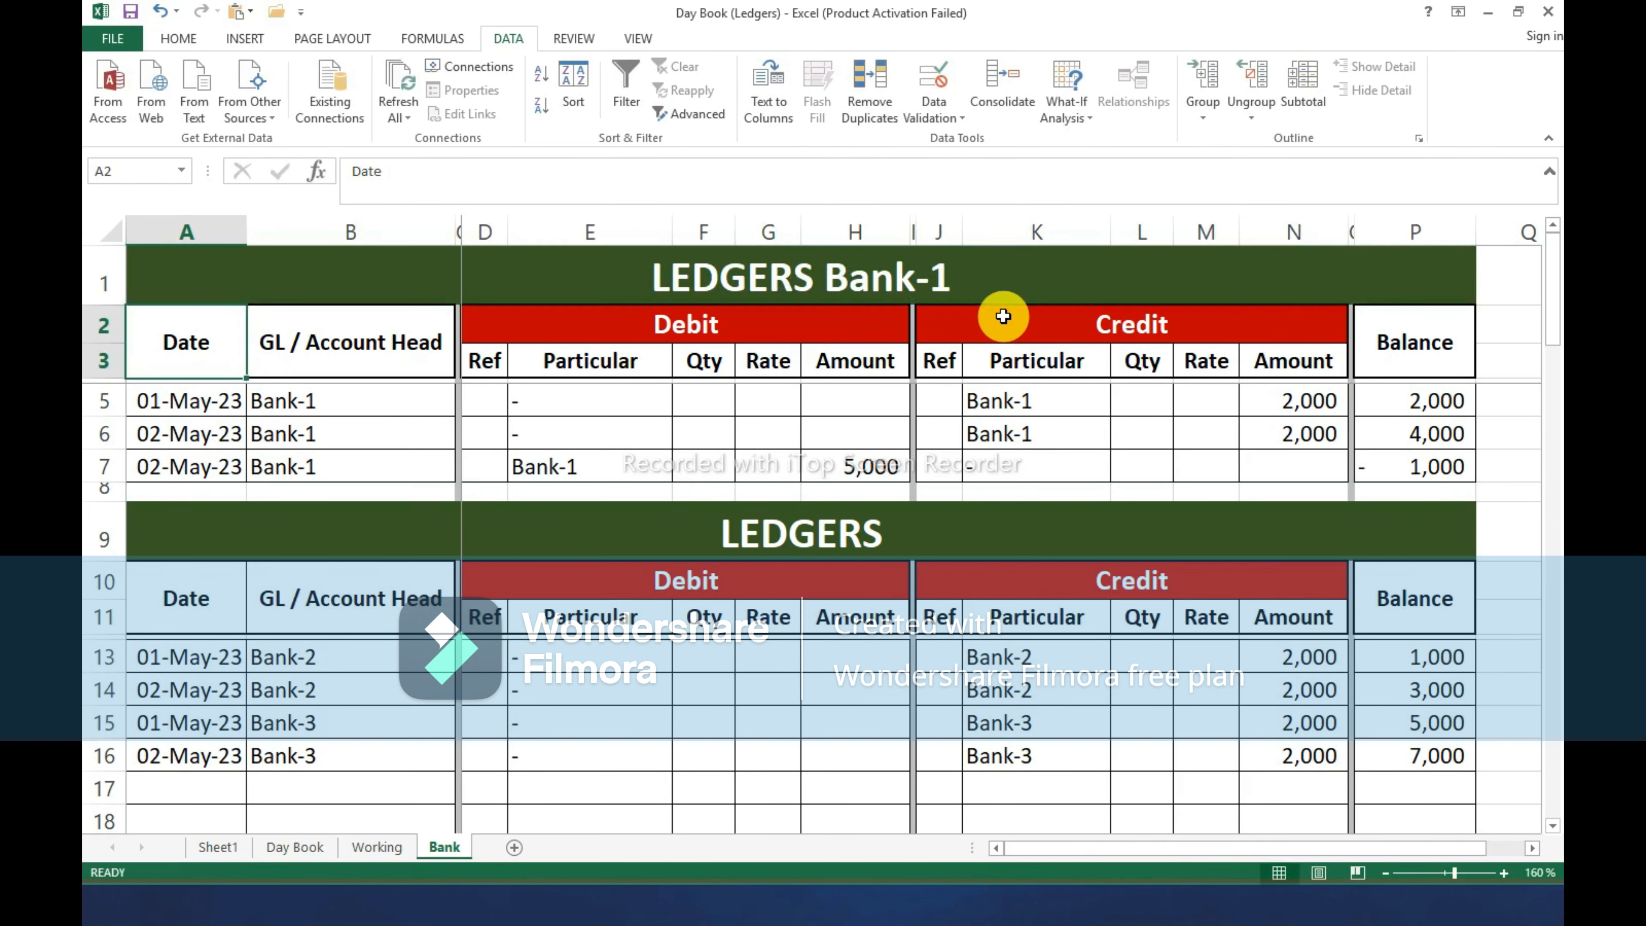
Append the account head Bank-2 from B13 to the row 9 title so it reads LEDGERS Bank-2.
key(Down)
key(Down)
key(Down)
key(Down)
key(Down)
key(Down)
key(Down)
key(Down)
key(Down)
key(Up)
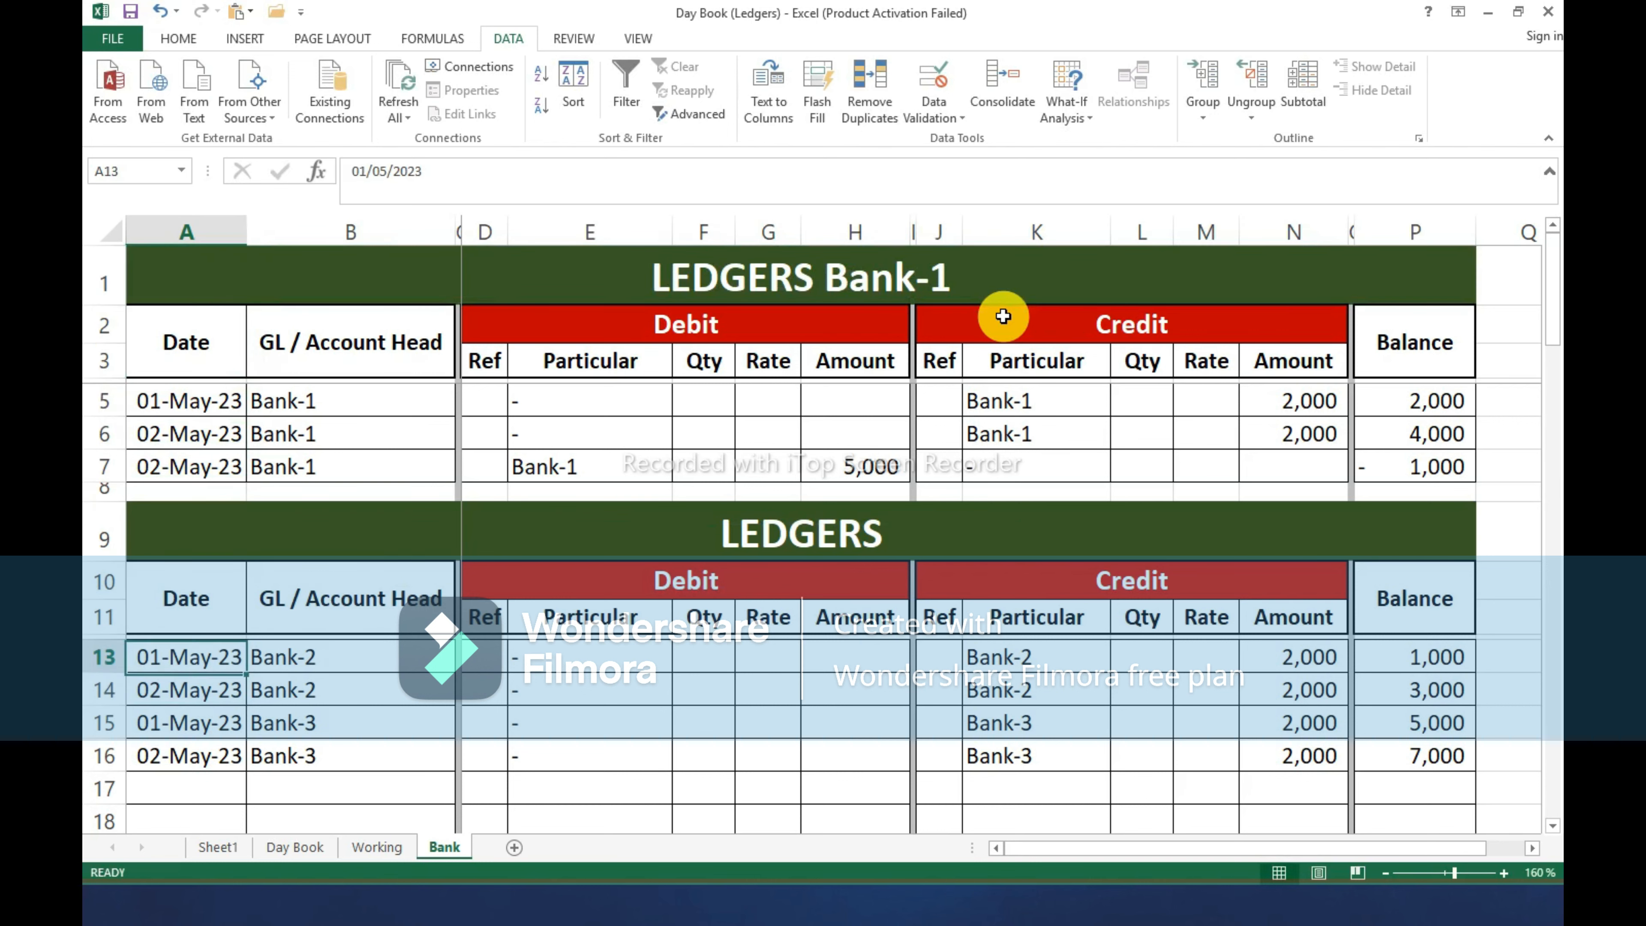
key(Right)
key(F2)
key(shift+Home)
key(Escape)
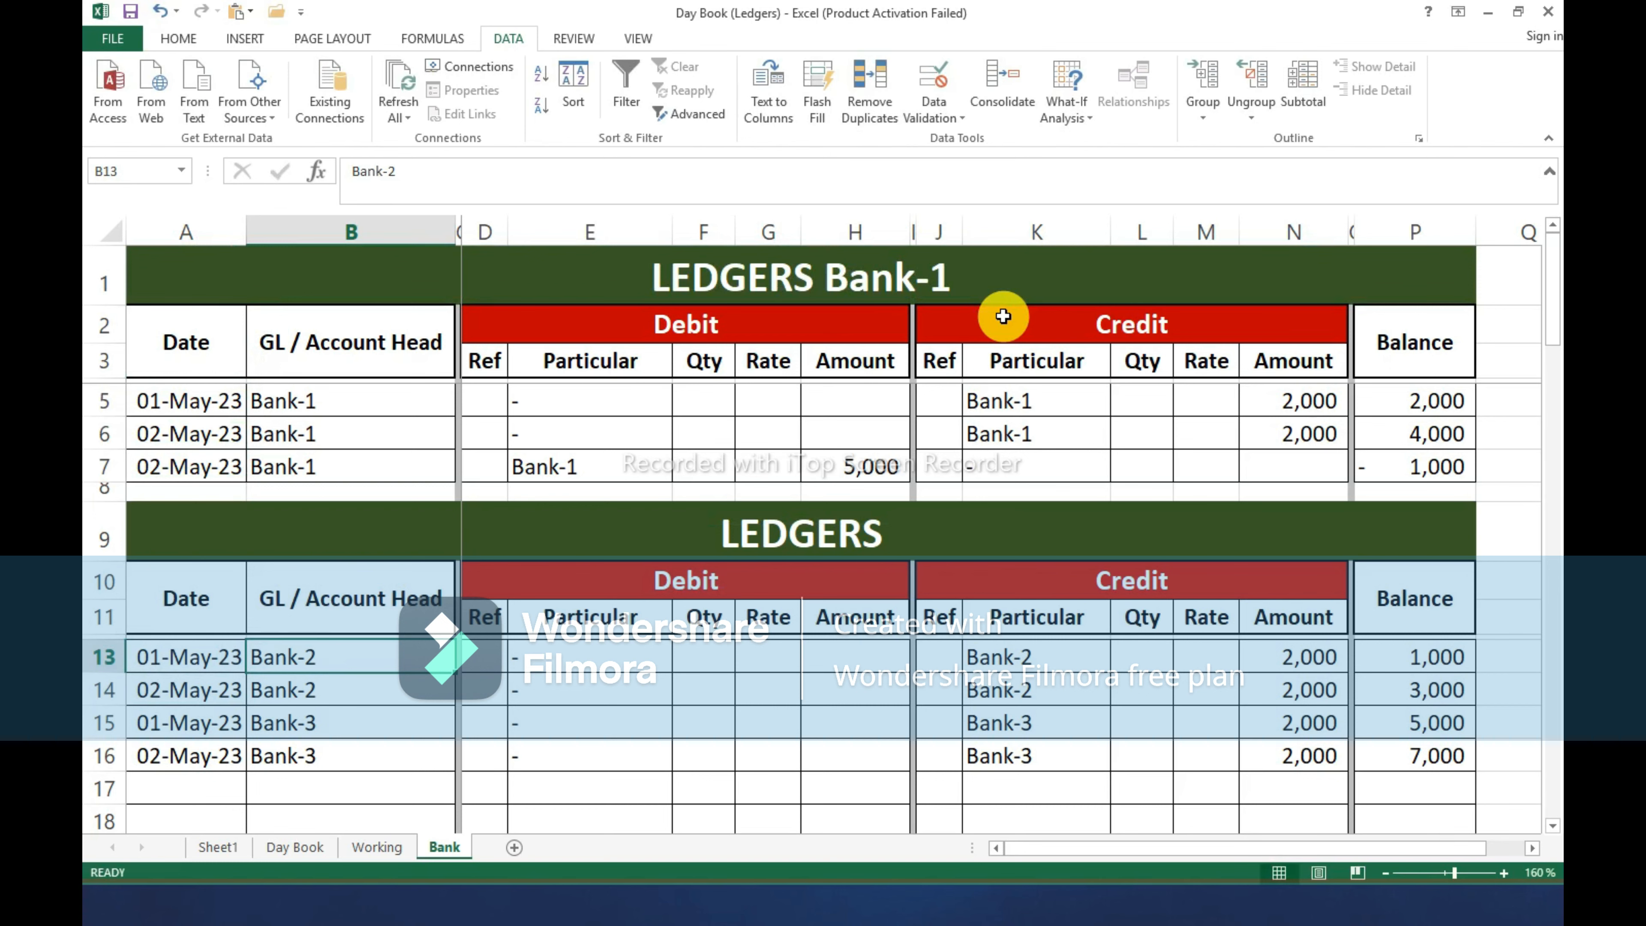
key(Up)
key(Up)
key(Up)
key(Up)
key(Down)
key(F2)
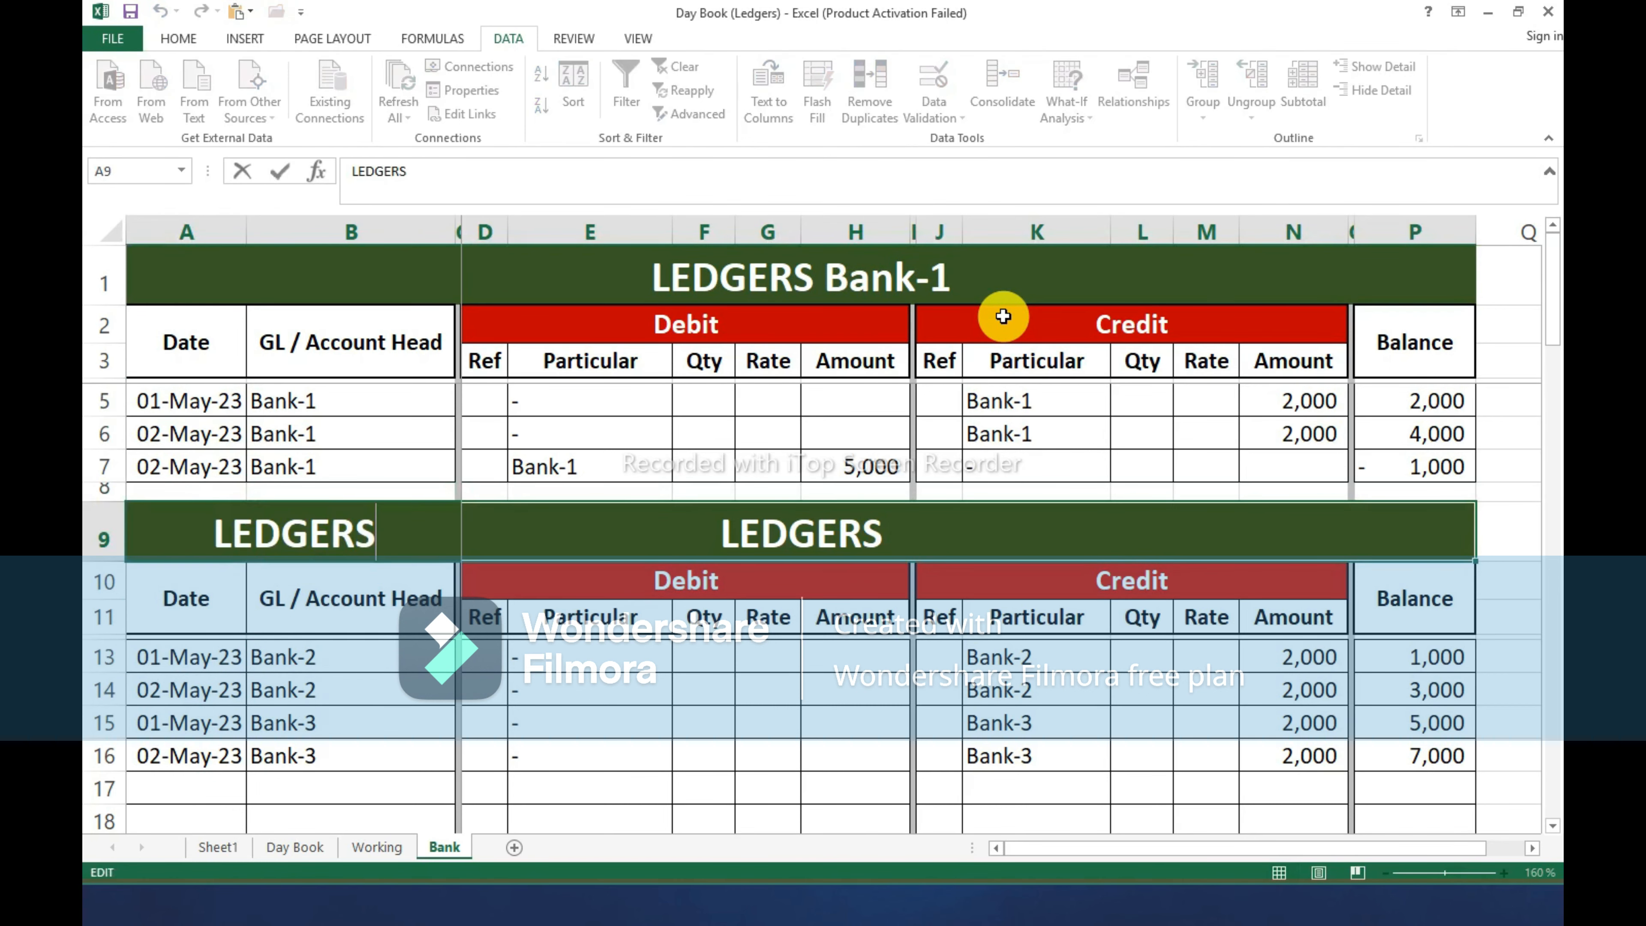
text(Bank-2)
key(Return)
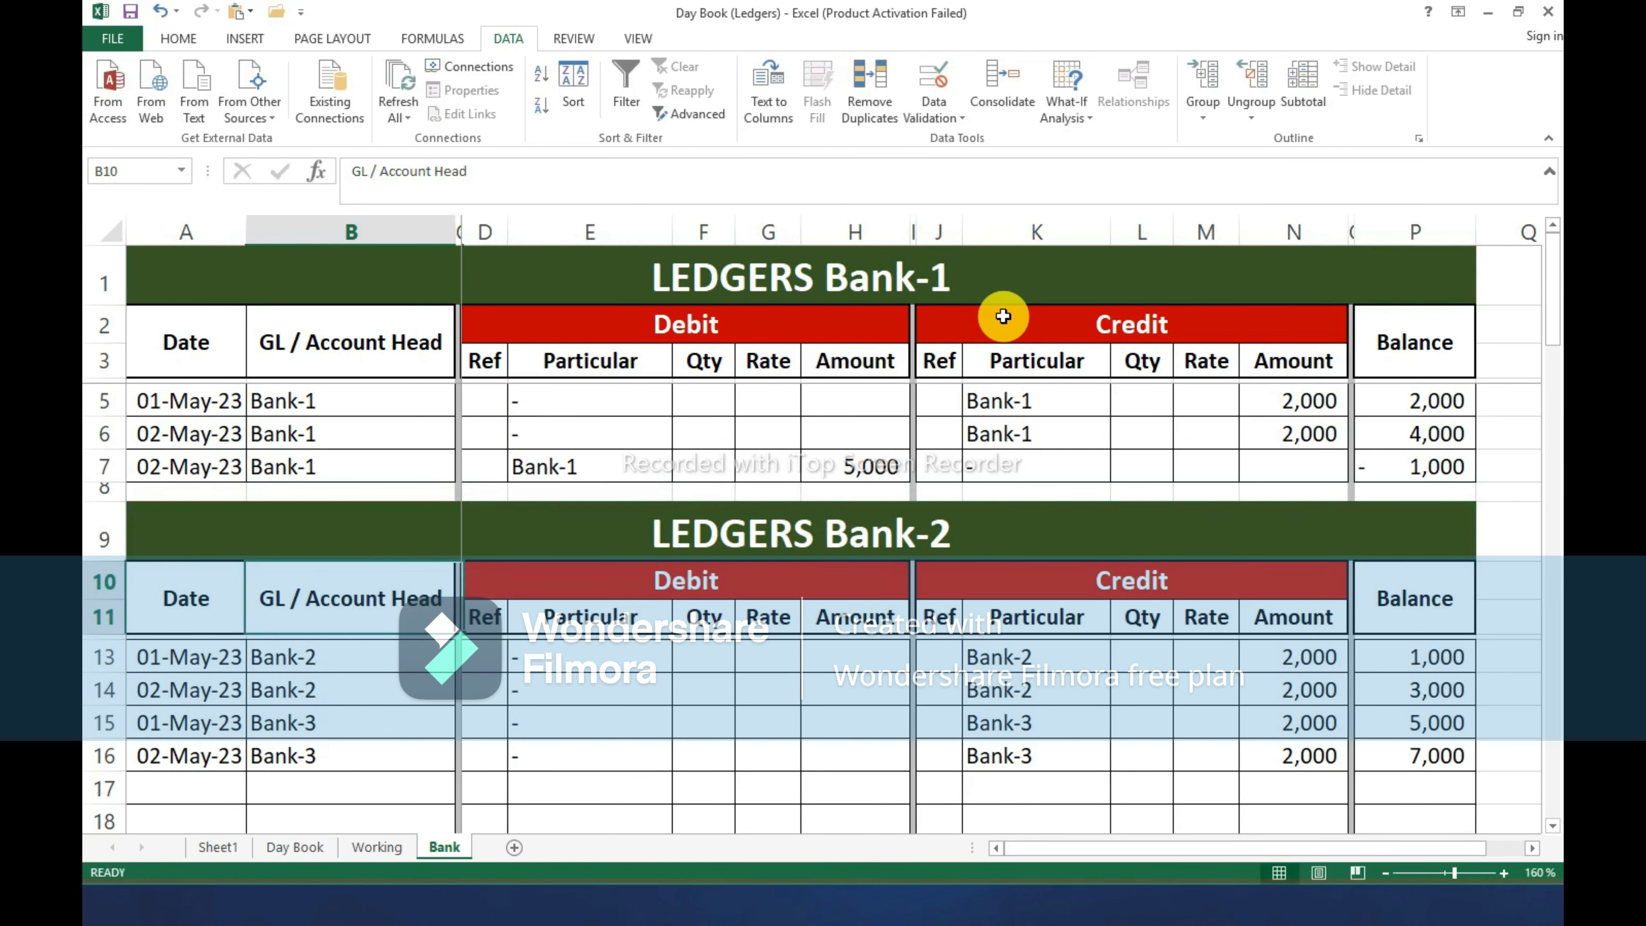
key(Right)
Copy rows 8 to 12, the separator and Bank-2 header block, and insert them above the first Bank-3 entry in row 15.
scroll(433, 557, down, 1)
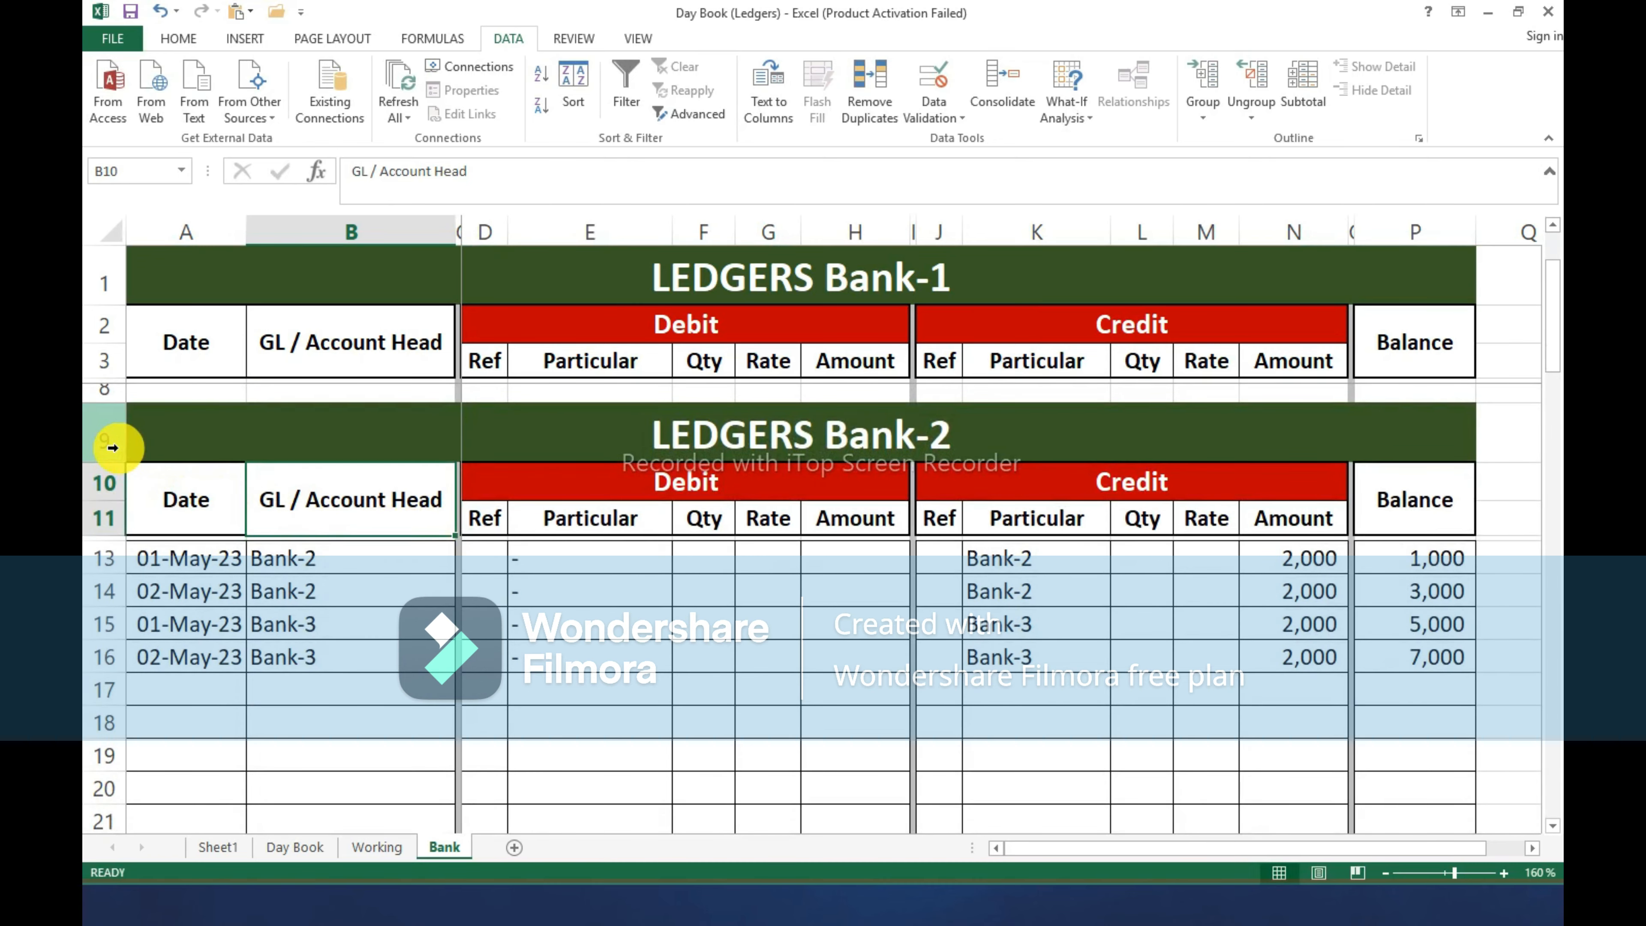
scroll(123, 473, up, 1)
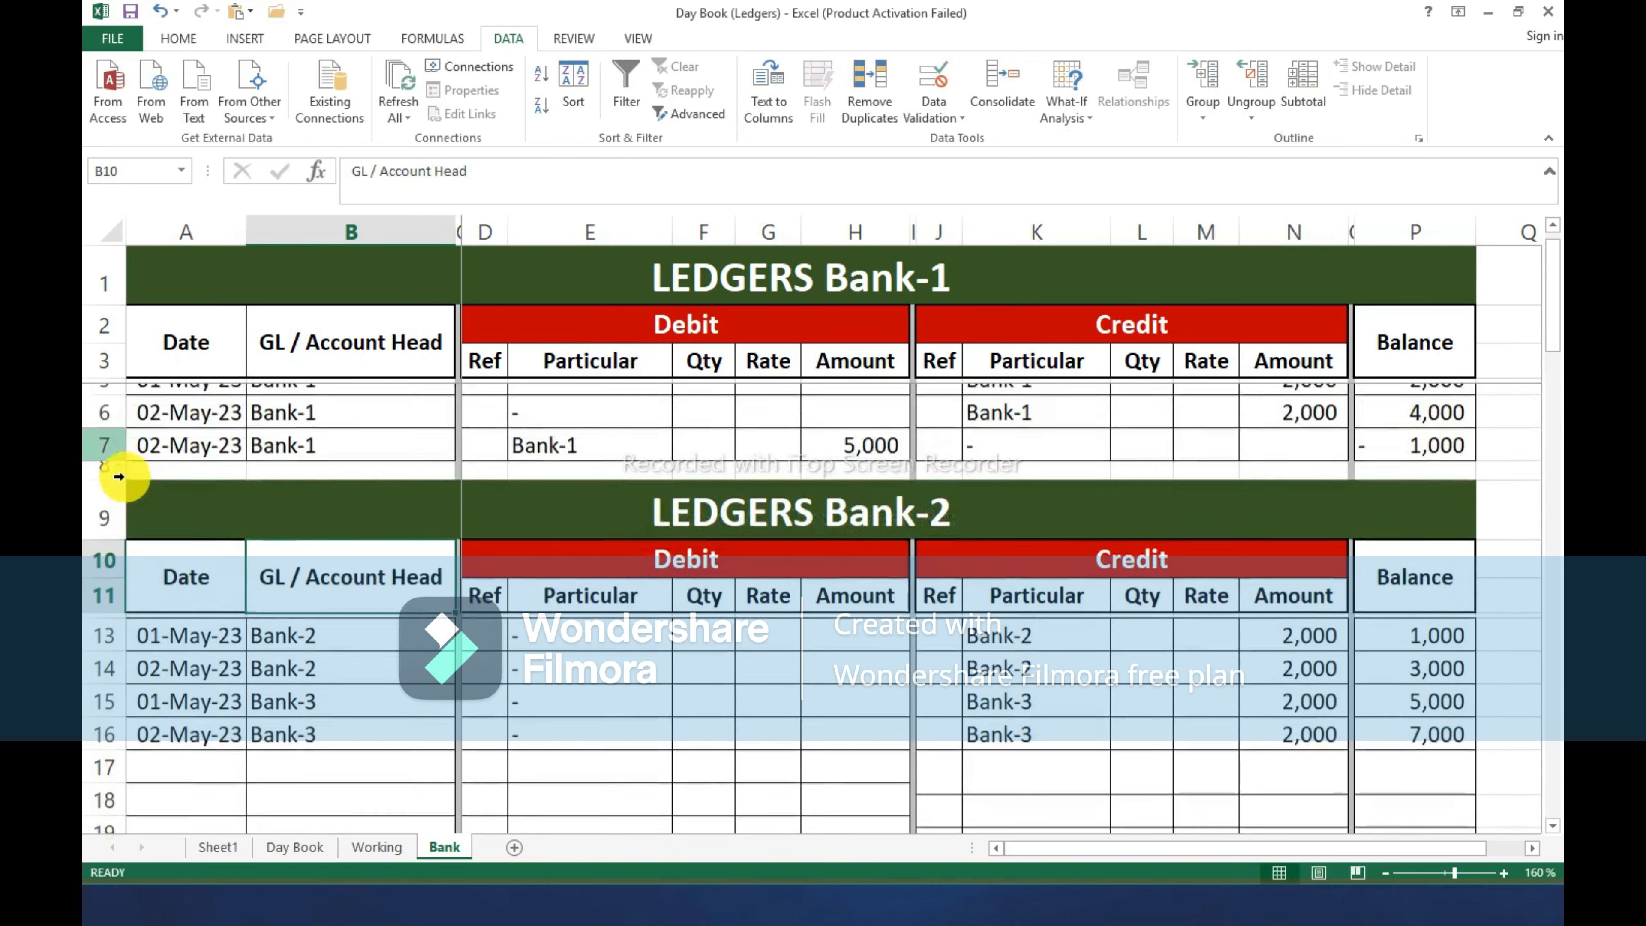
drag(109, 488, 139, 644)
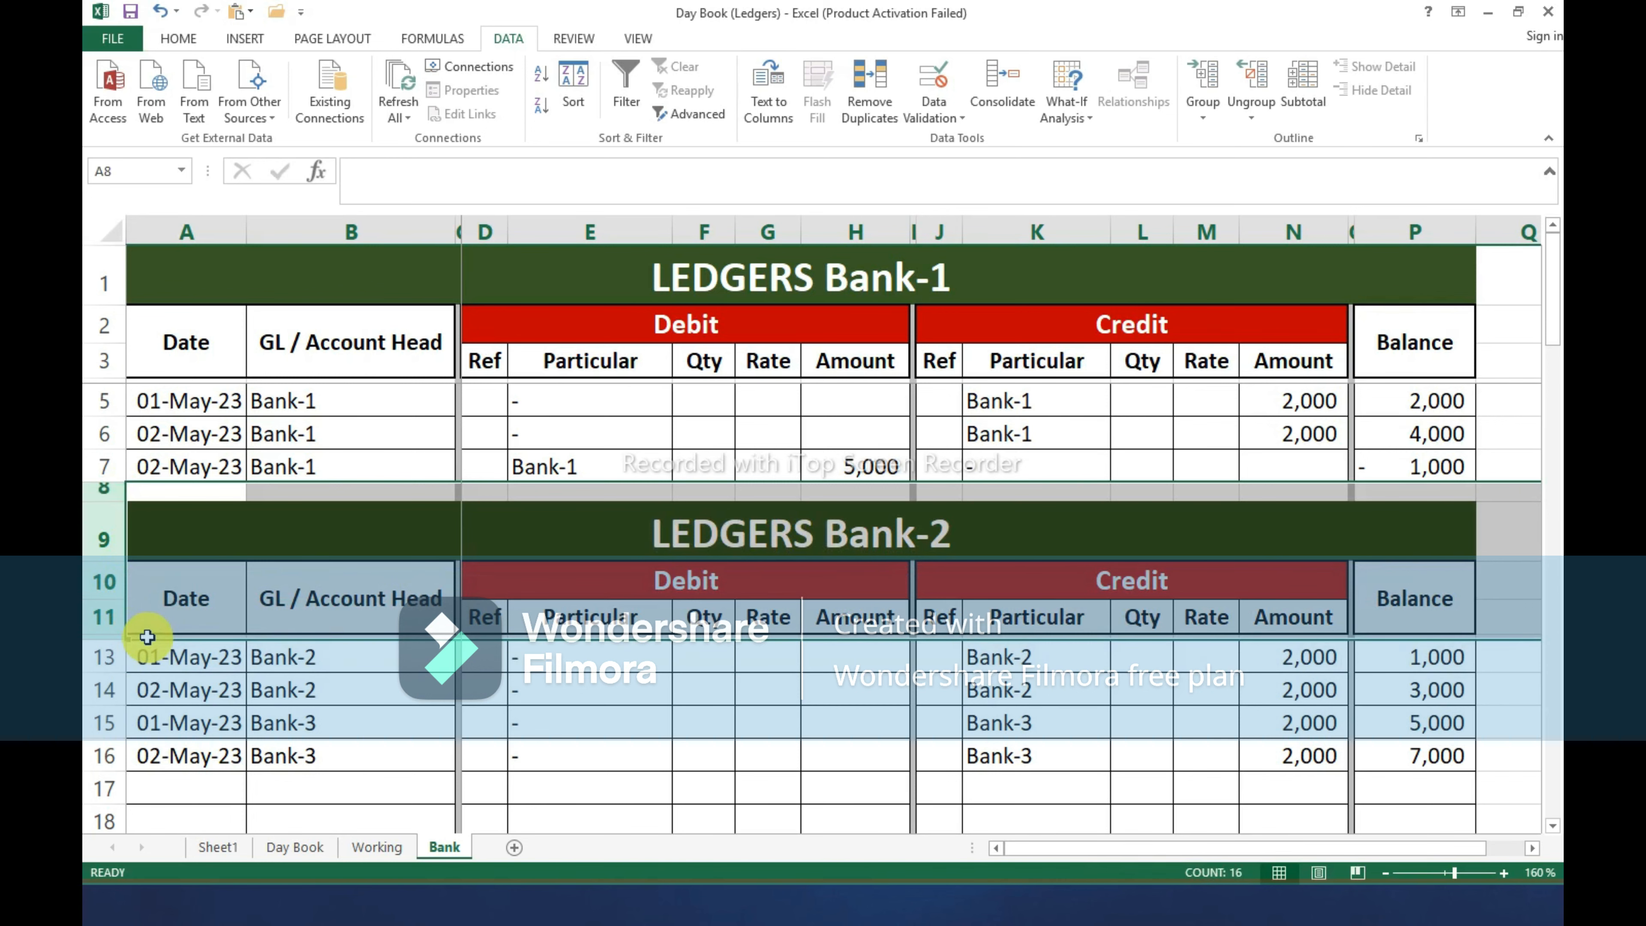
key(ctrl+c)
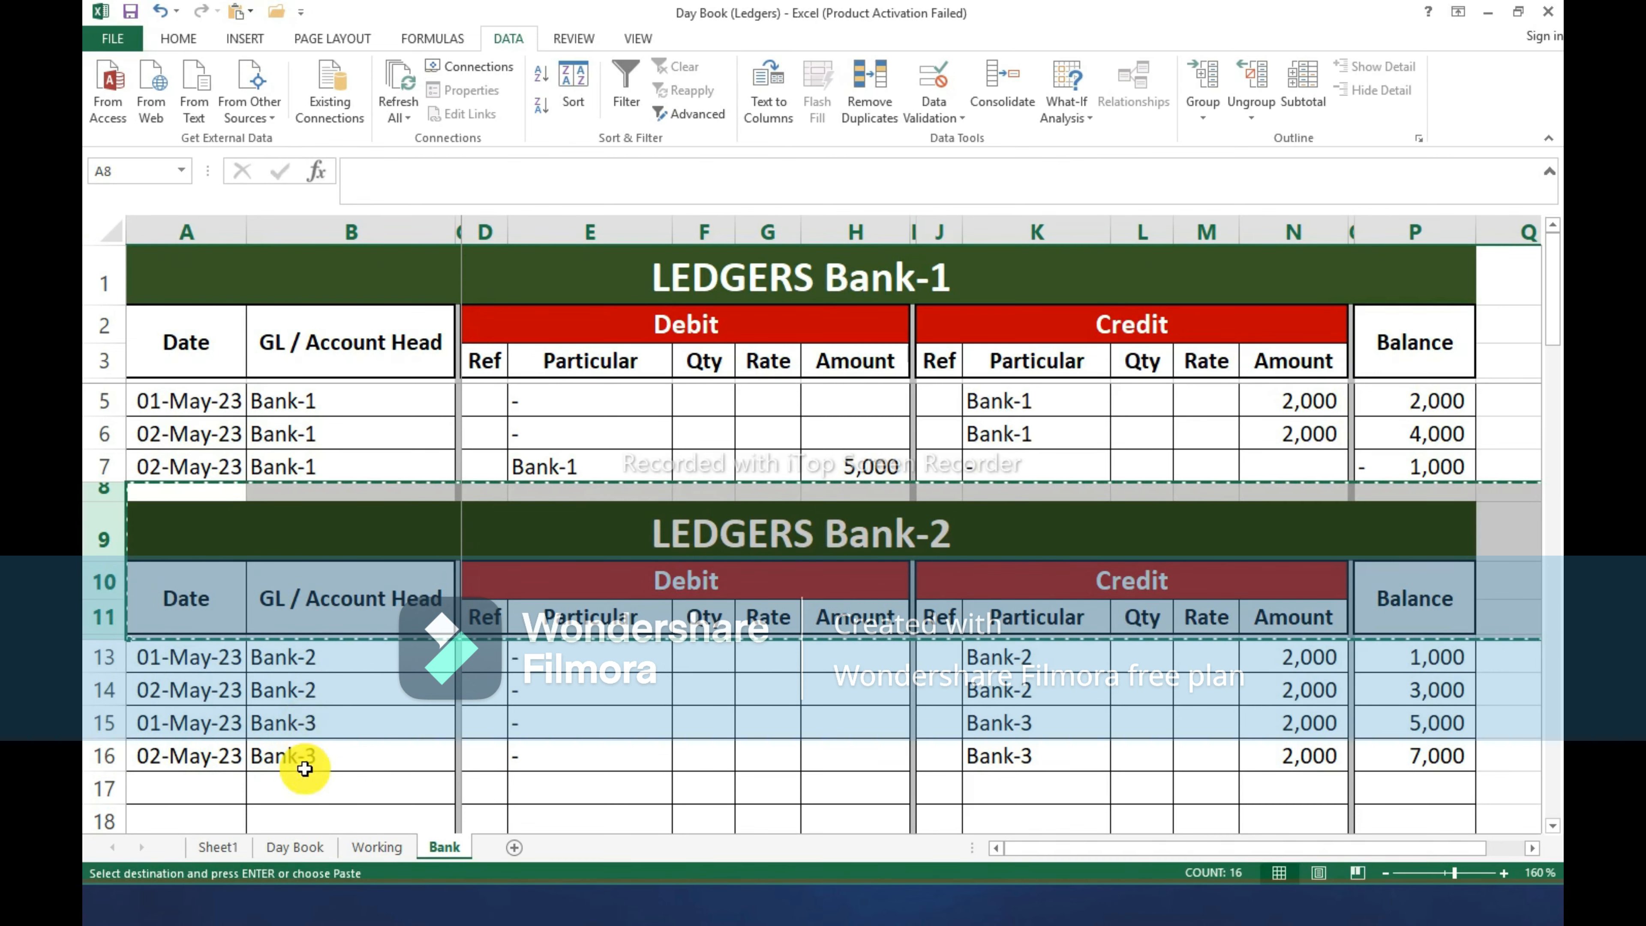
click(101, 724)
key(ctrl+shift+plus)
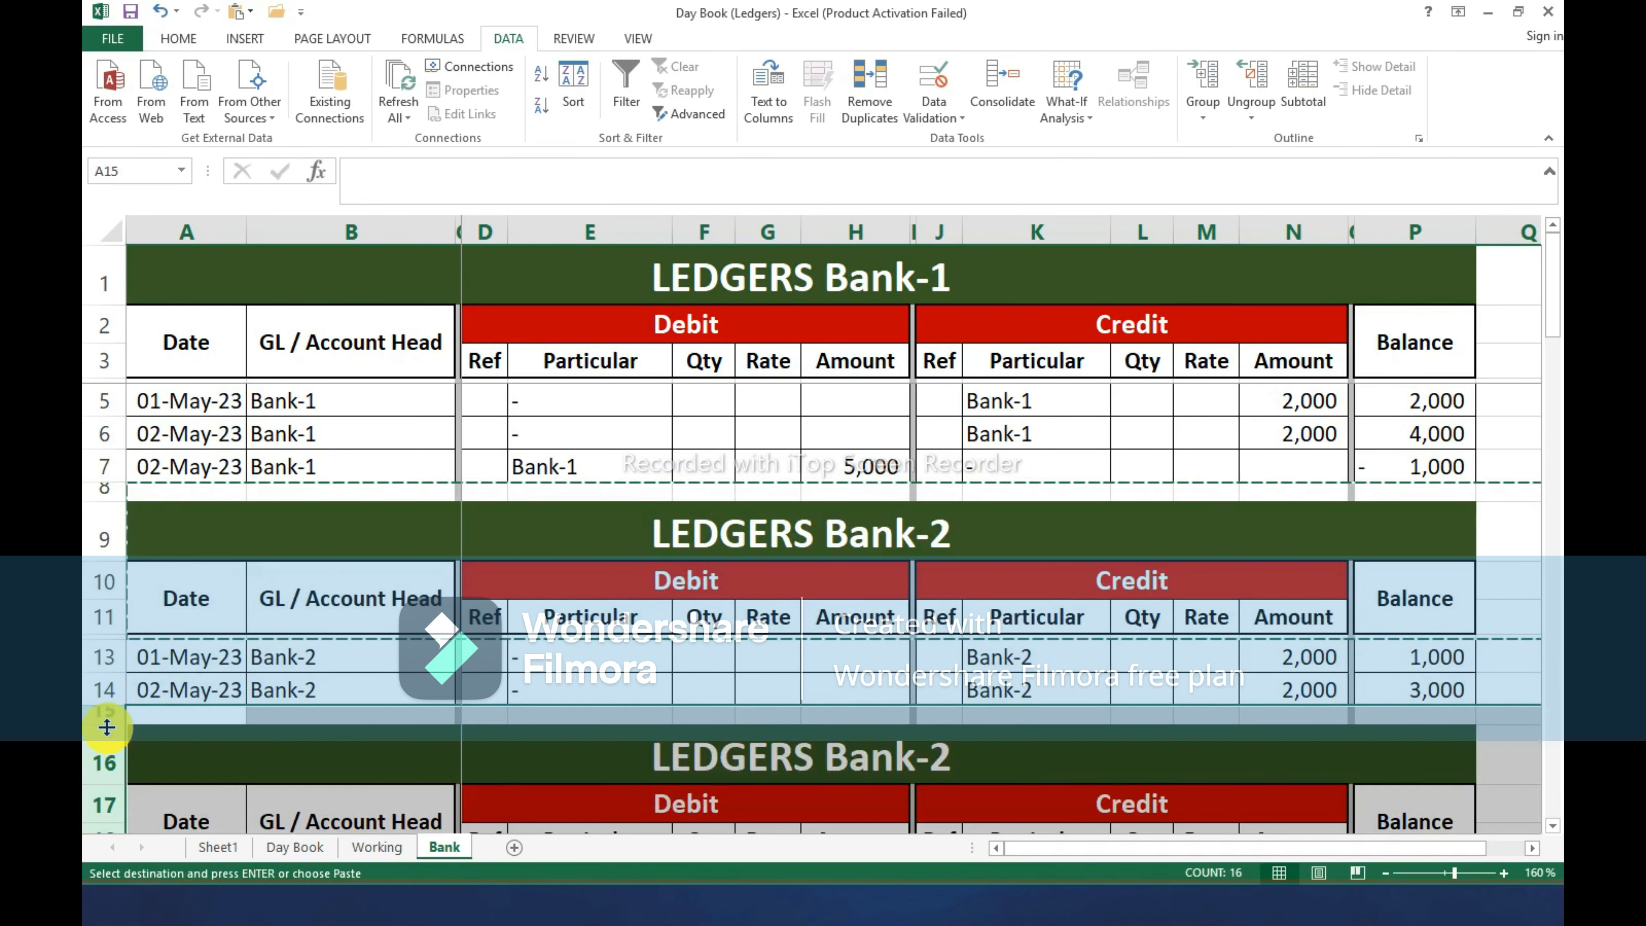
Change the title in row 16 to LEDGERS Bank-3.
scroll(482, 738, down, 2)
click(1039, 540)
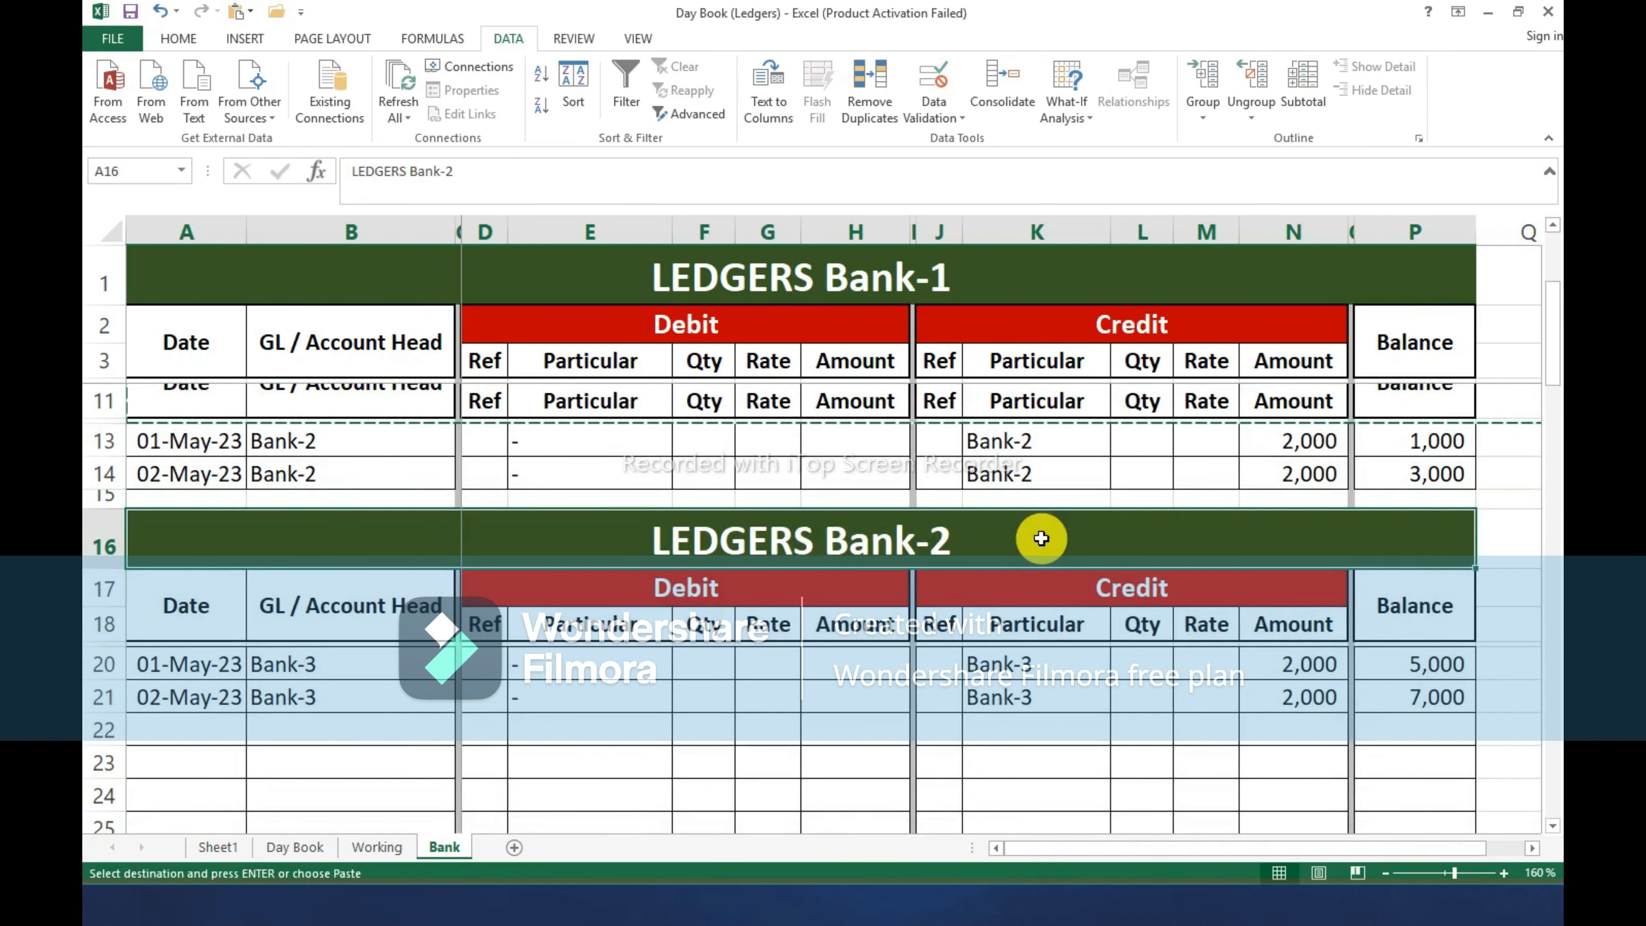
double_click(1041, 538)
key(BackSpace)
text(3)
key(ctrl+Return)
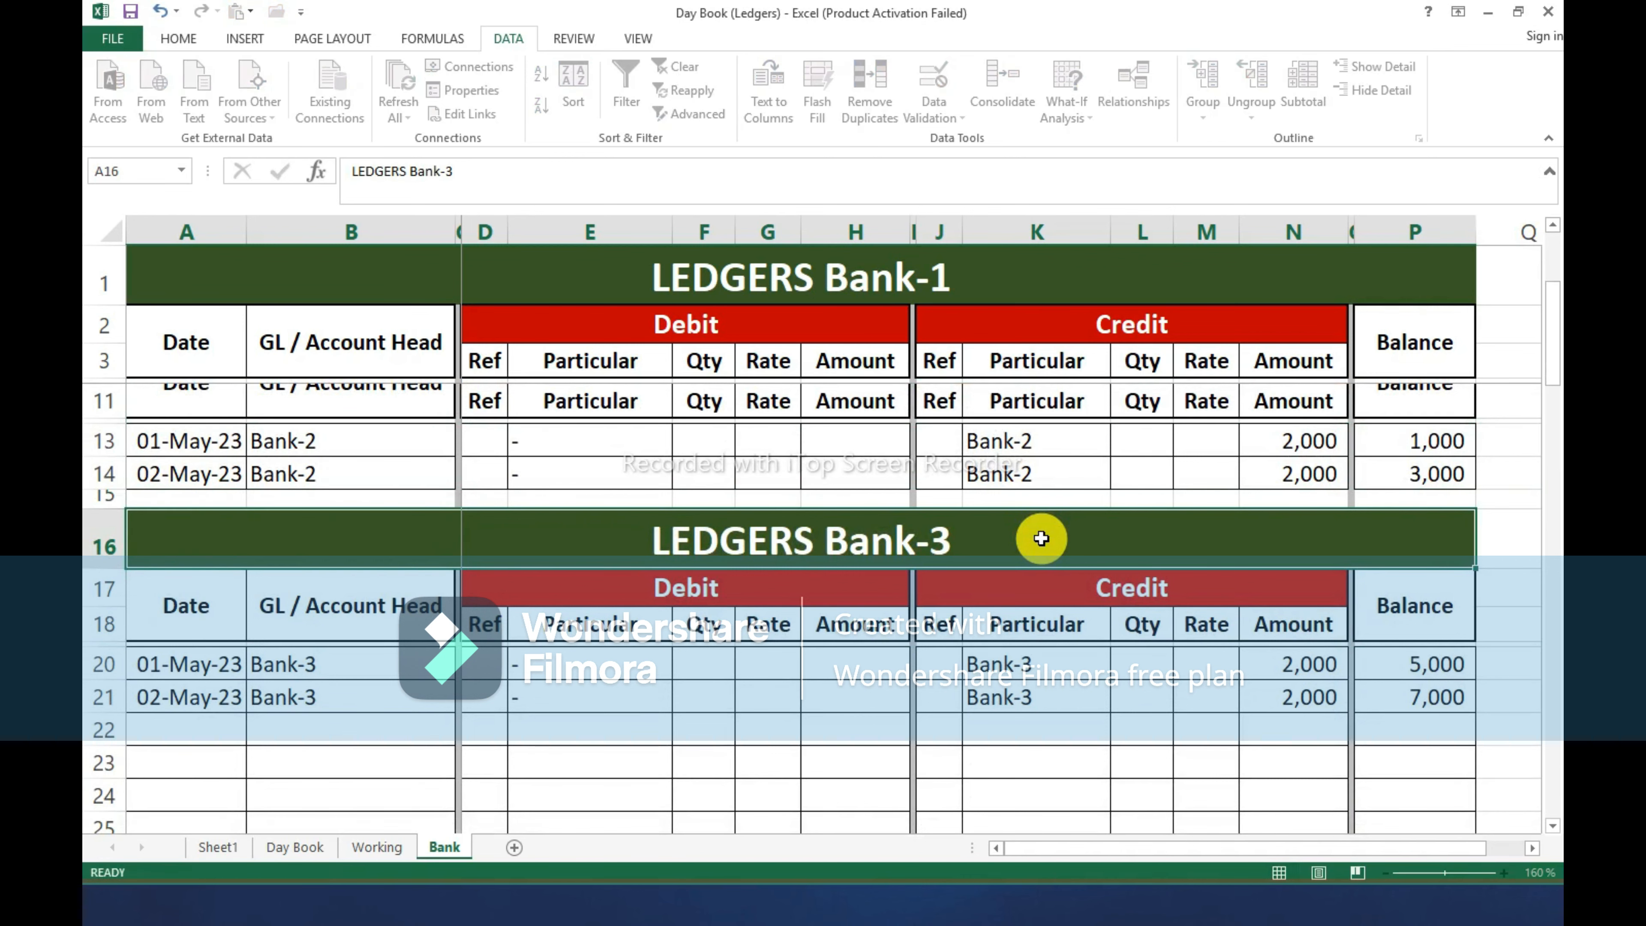
Examine the running balance formulas of the Bank-1 ledger in cells P5 to P7.
scroll(882, 758, up, 2)
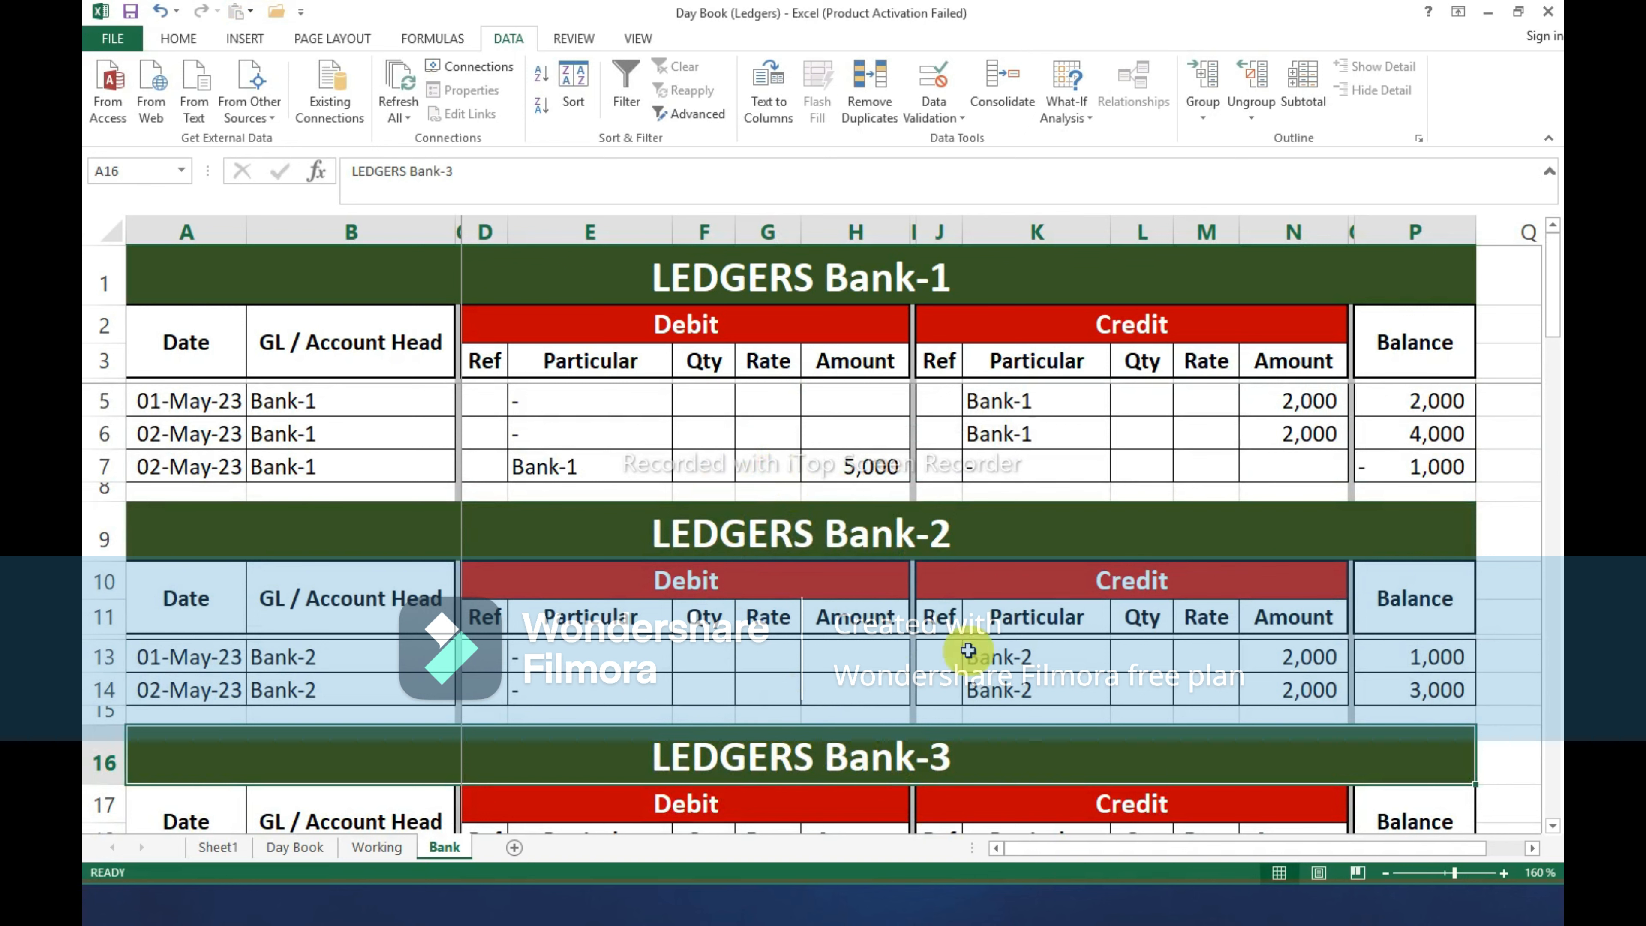
click(1410, 405)
key(F2)
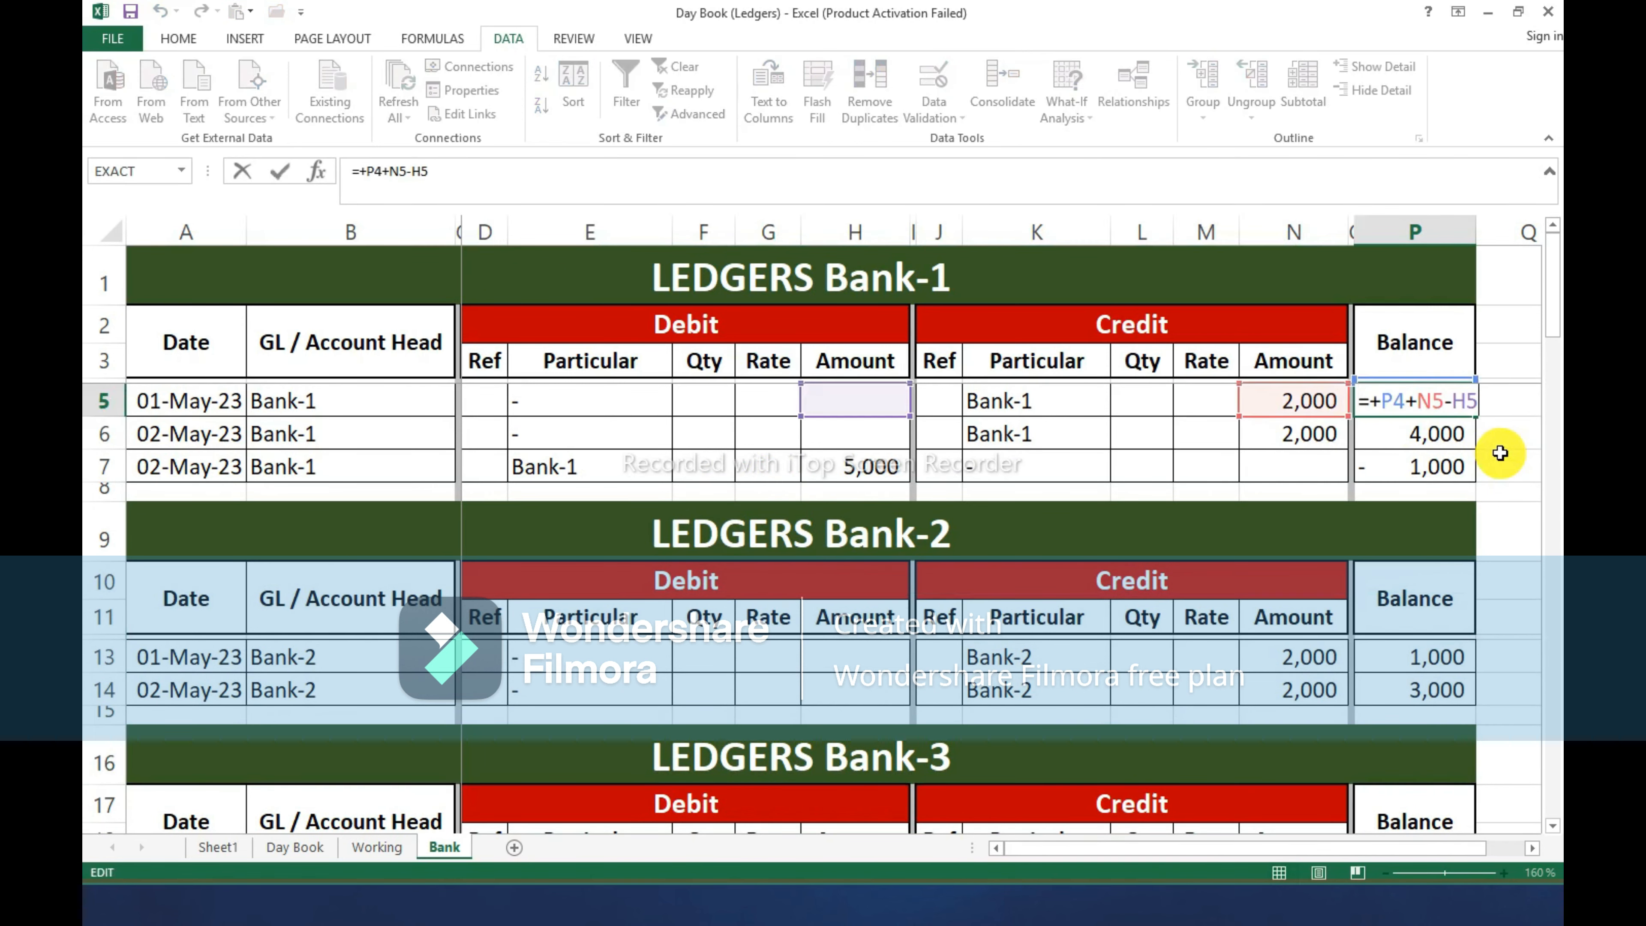
key(Return)
key(F2)
key(Escape)
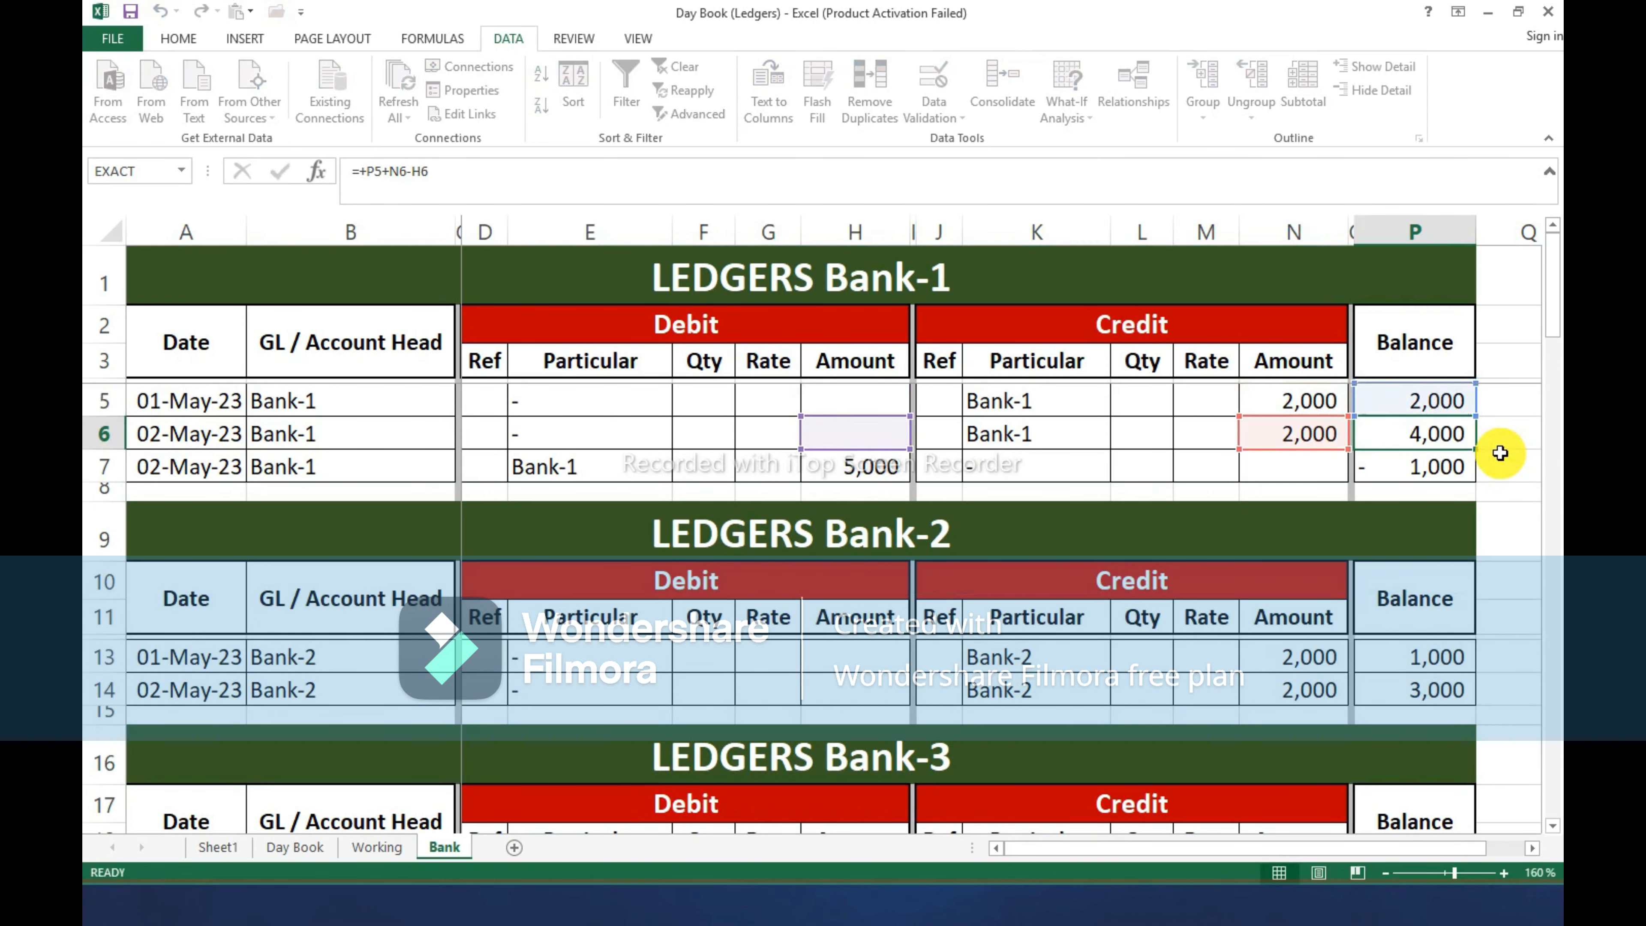
key(Up)
key(F2)
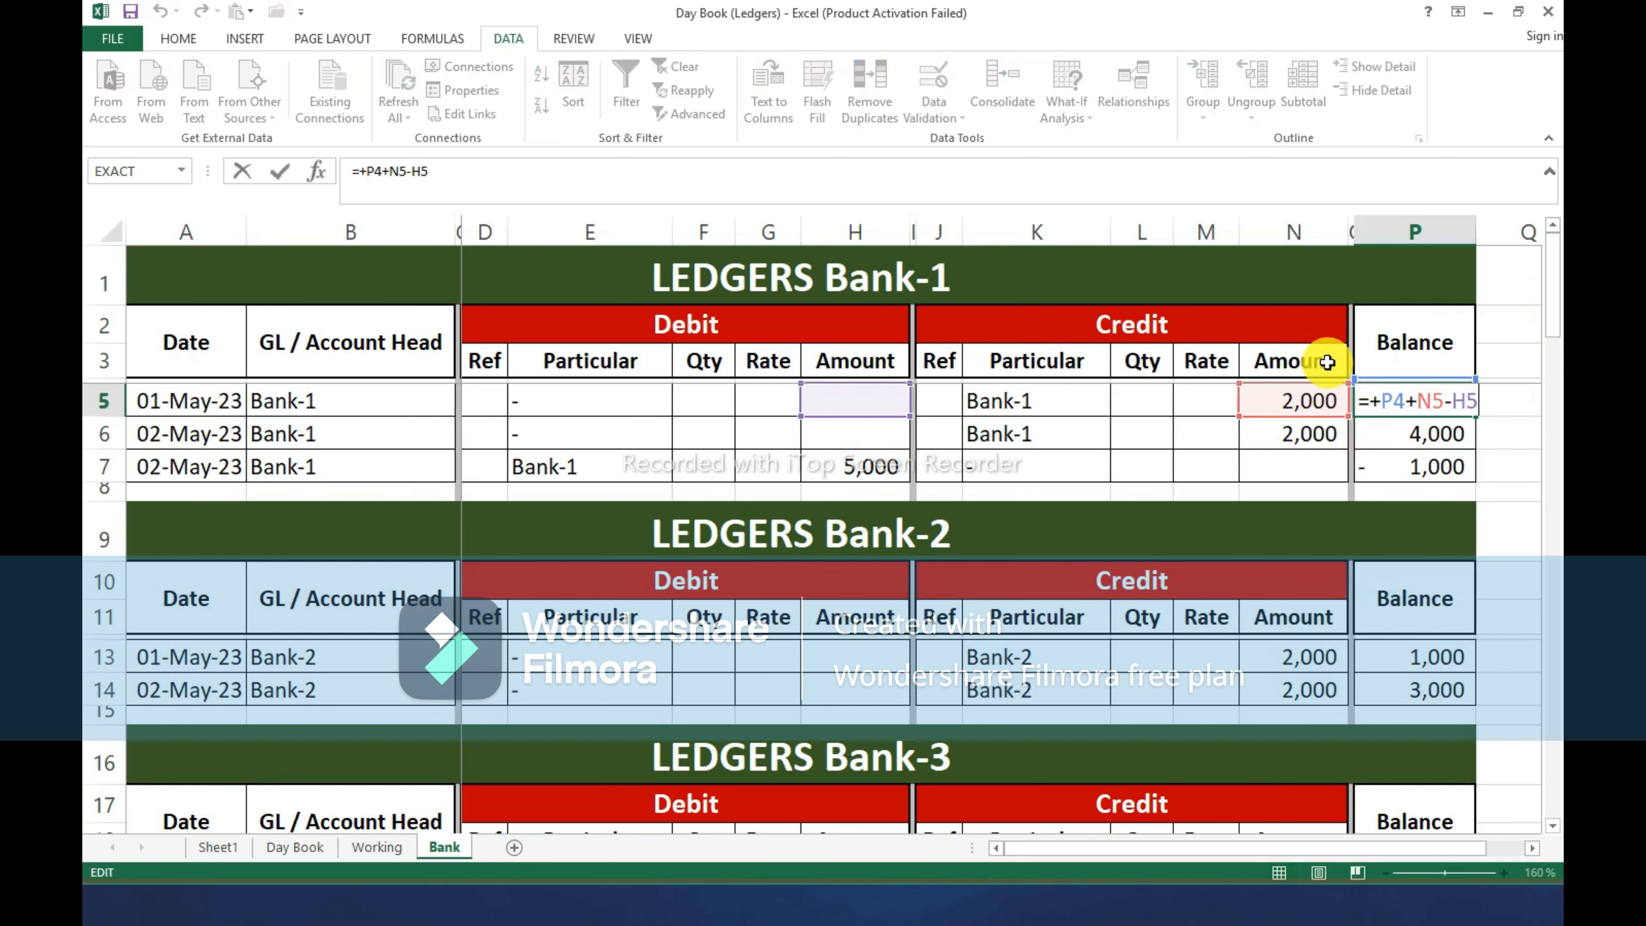
key(Escape)
click(1418, 430)
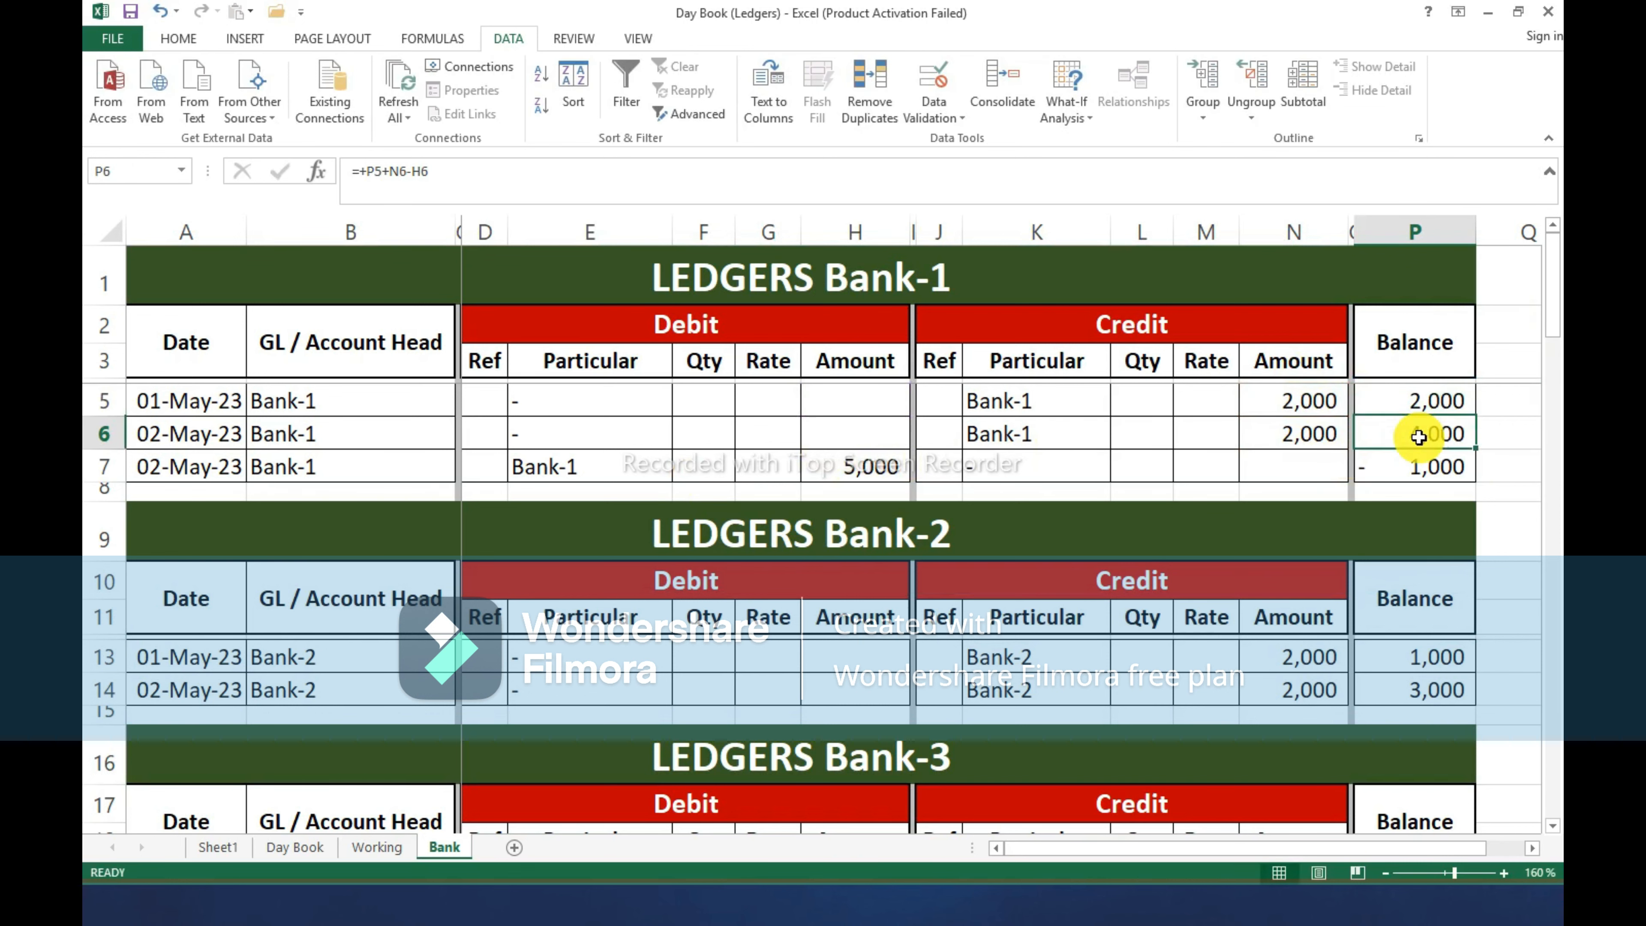
key(F2)
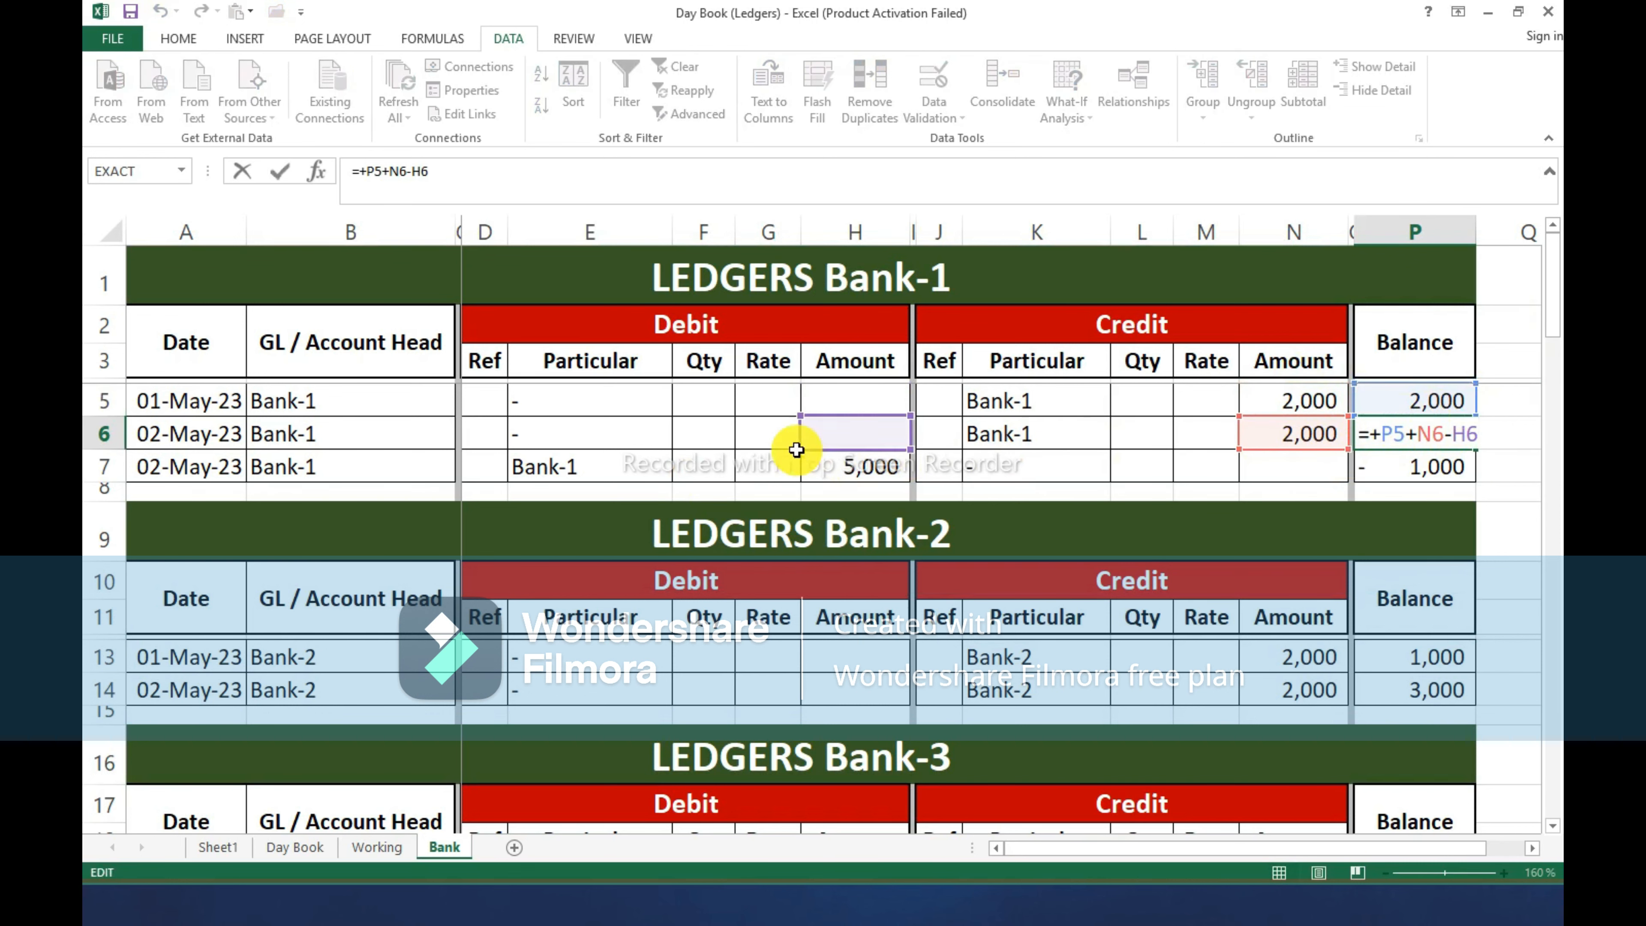
key(Escape)
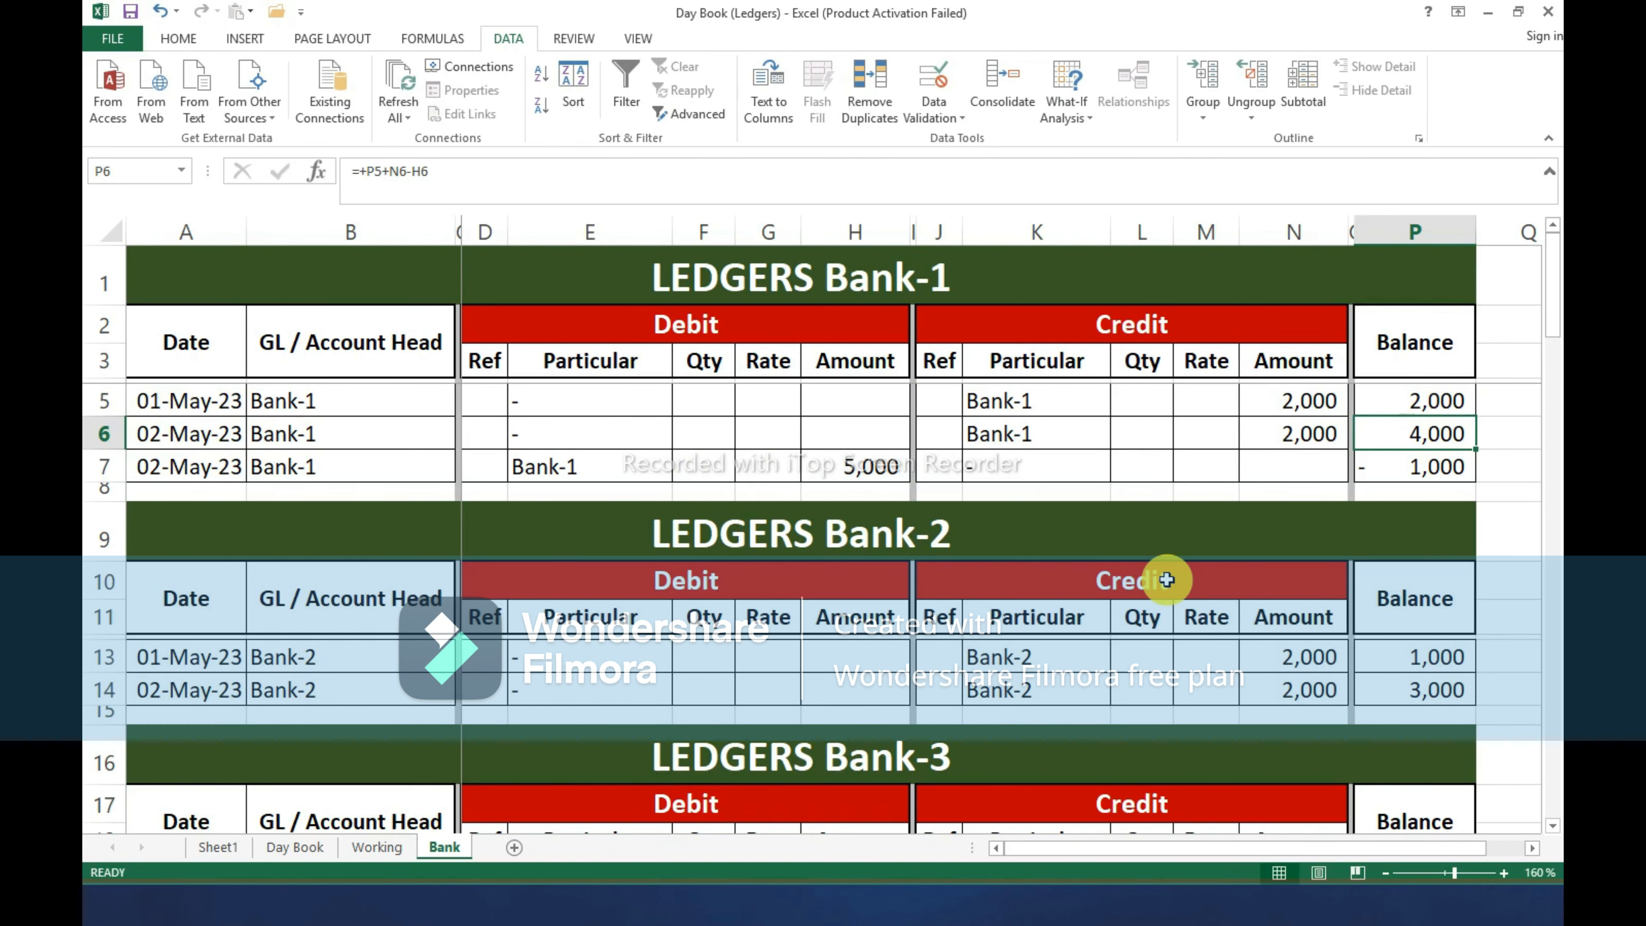
key(Down)
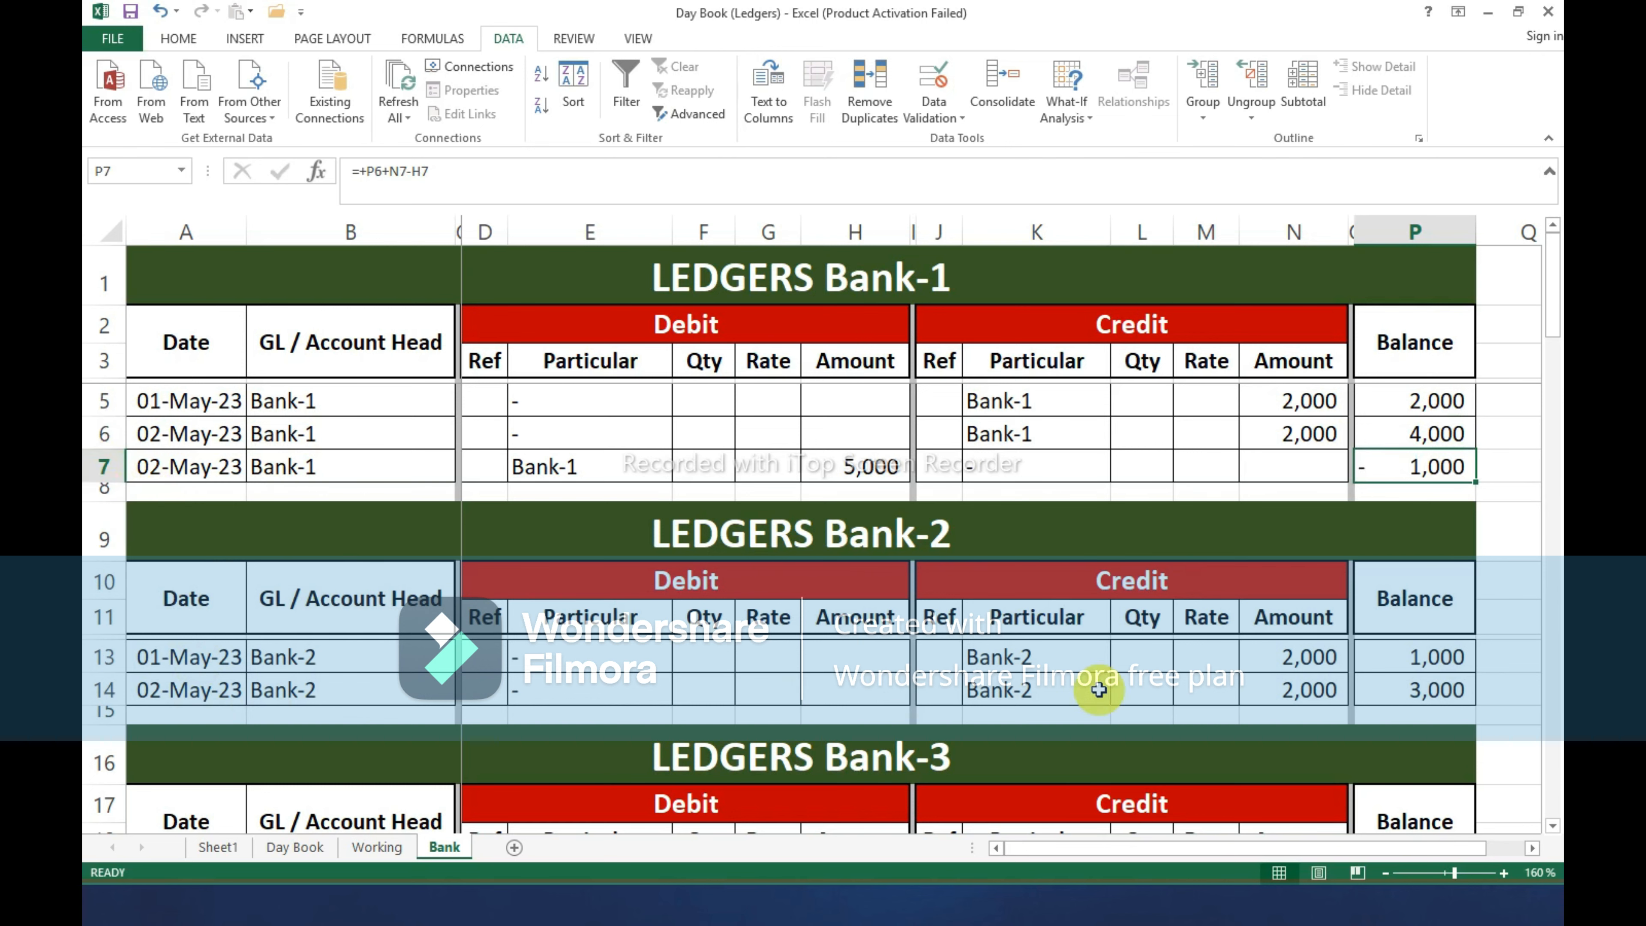
Remove the P7 reference from the first Bank-2 balance in P13, making it =+N13-H13, and check the formula in P14.
click(1413, 664)
key(F2)
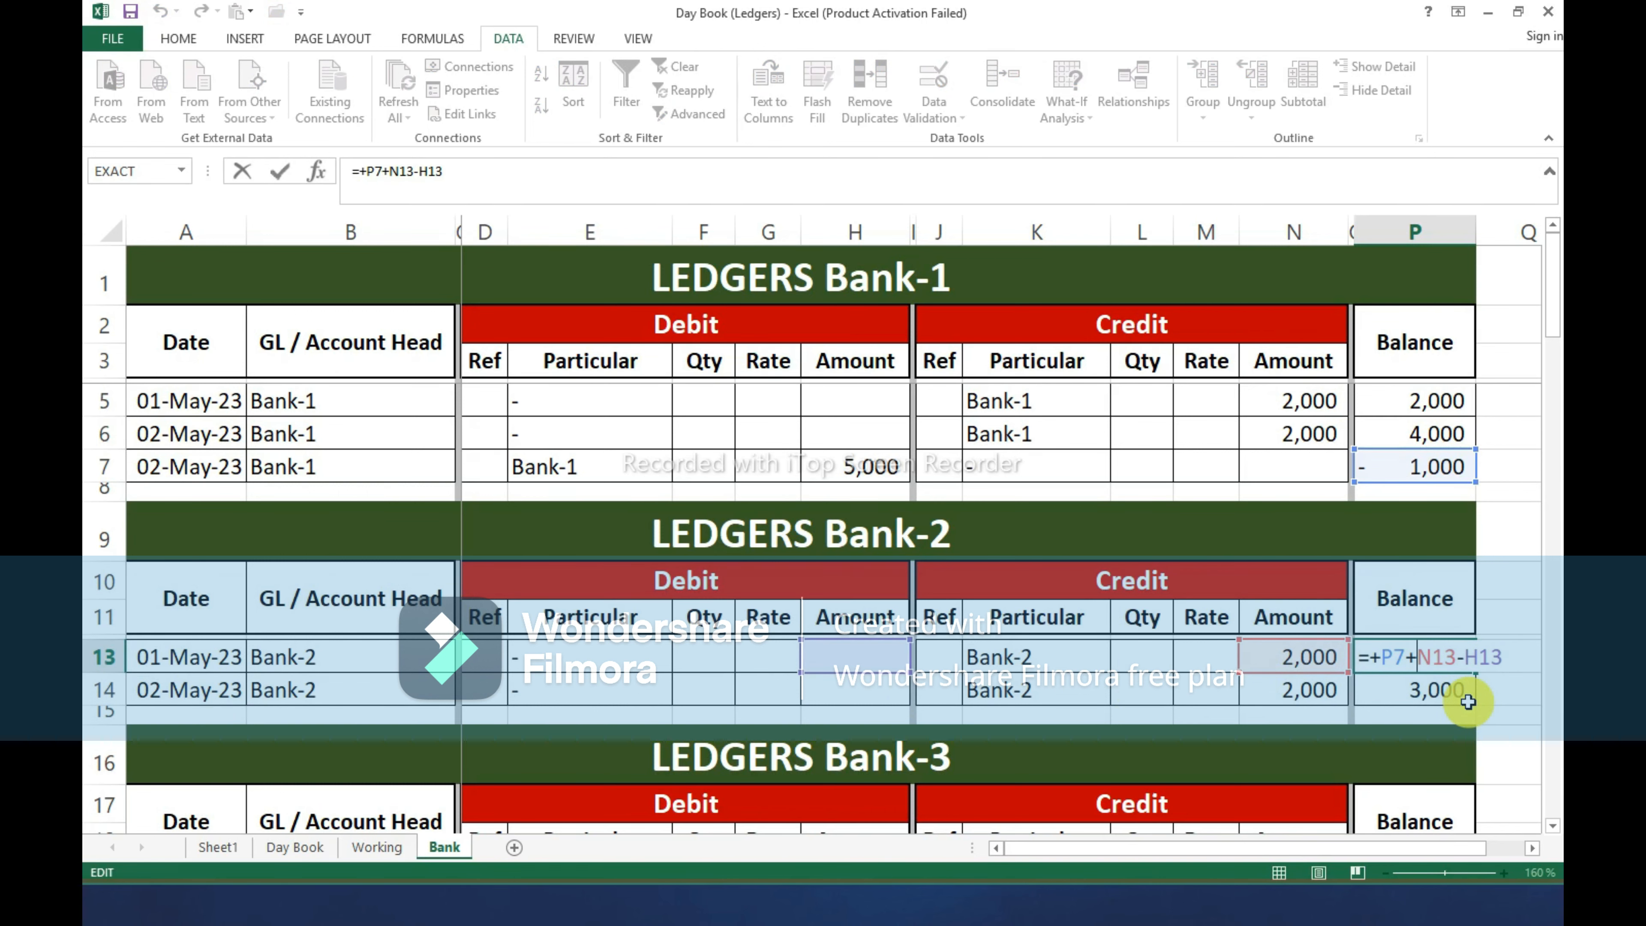
key(BackSpace)
key(BackSpace)
key(BackSpace)
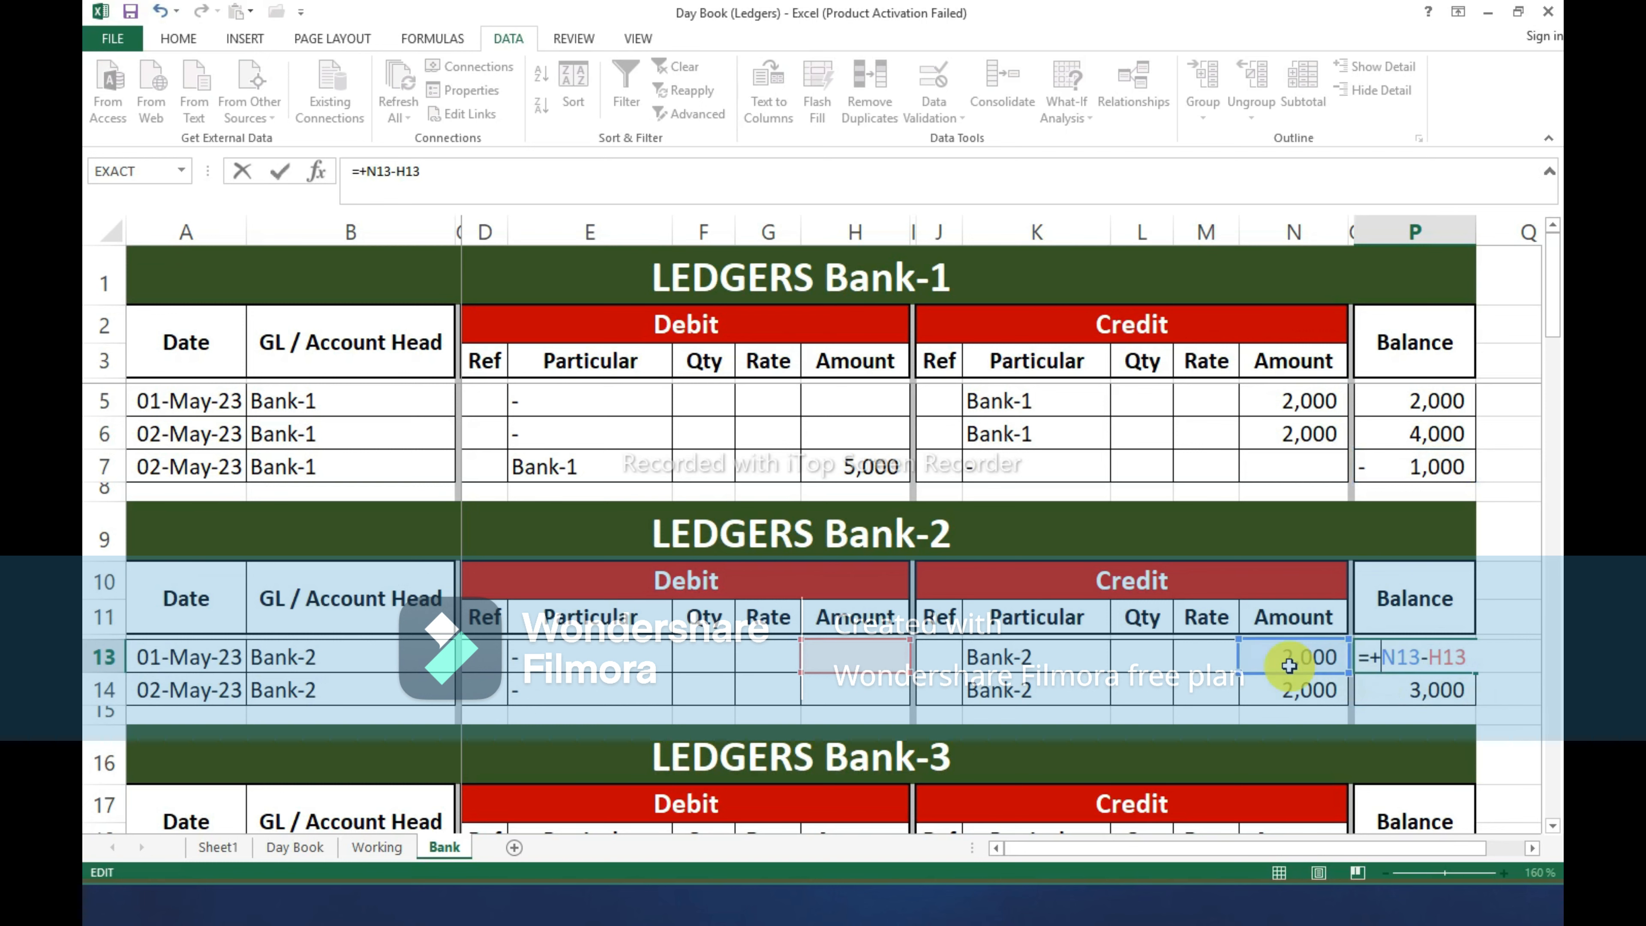
key(Return)
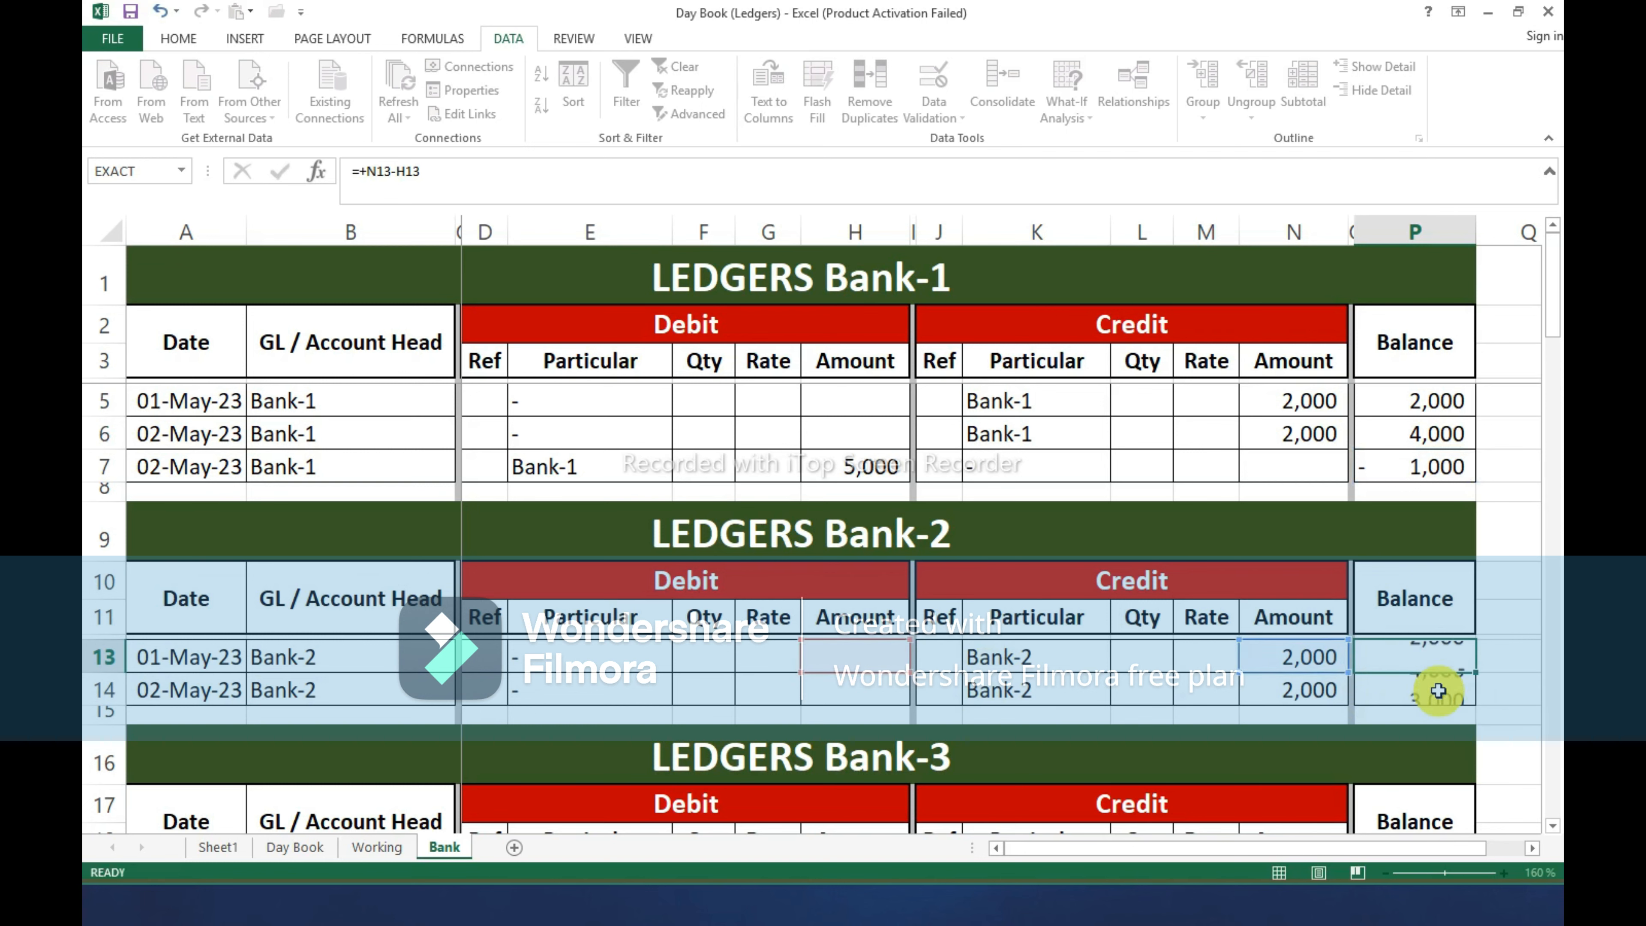
double_click(1439, 690)
key(Escape)
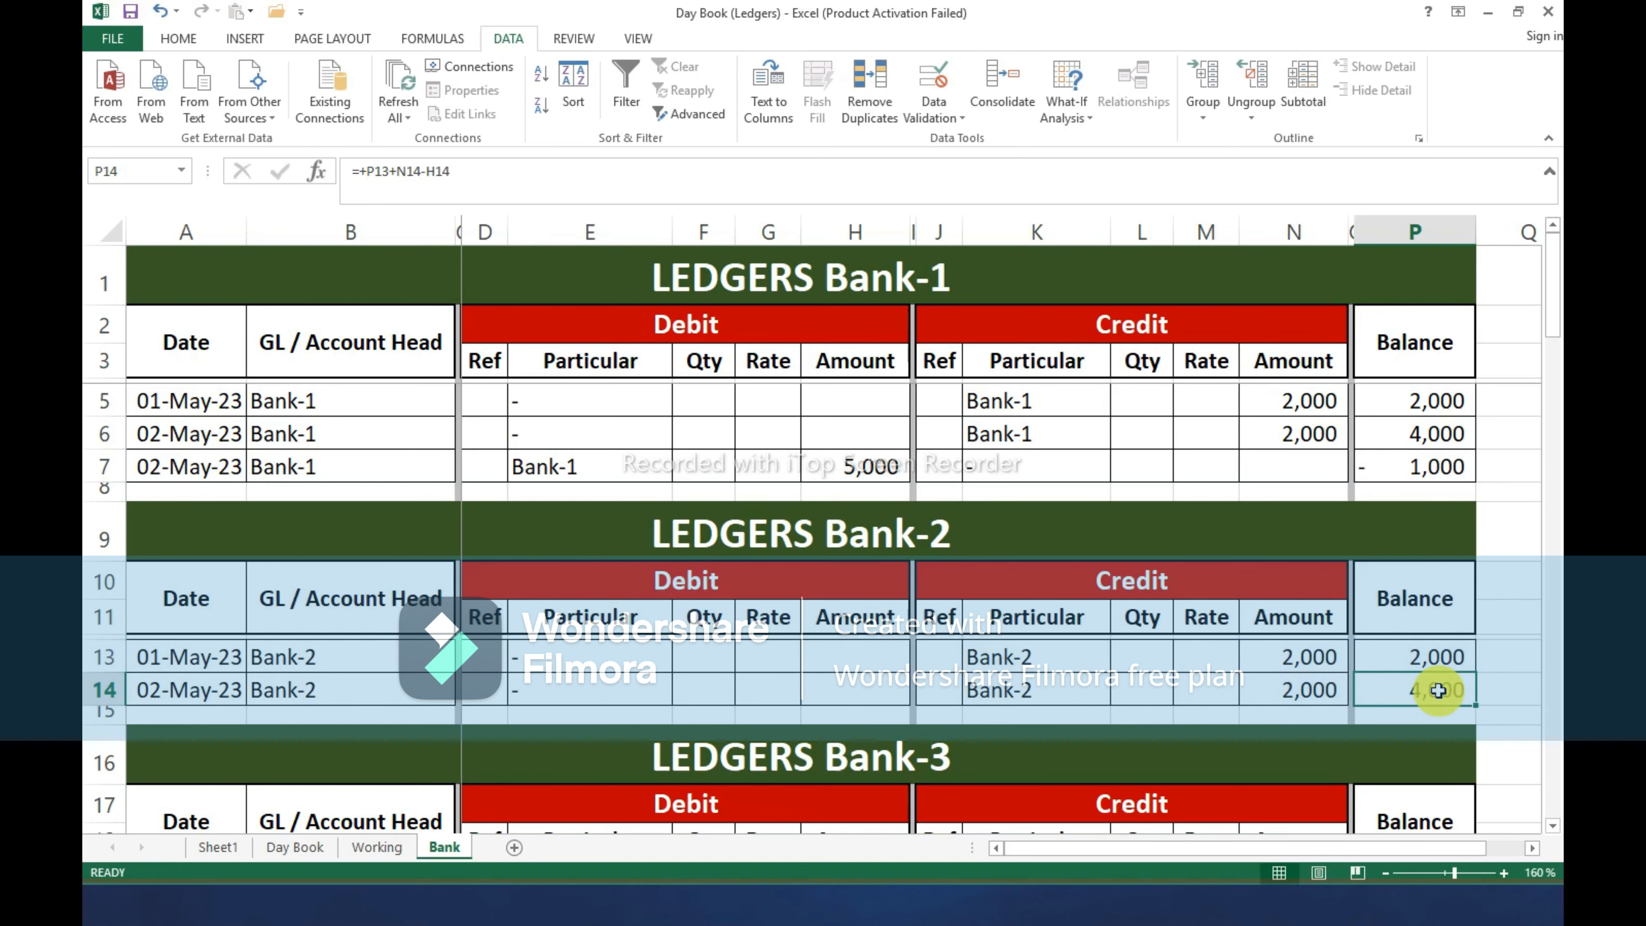
Remove the P14 reference from the first Bank-3 balance in P20, making it =+N20-H20, and check the formula in P21.
scroll(1083, 687, down, 4)
scroll(1142, 725, up, 2)
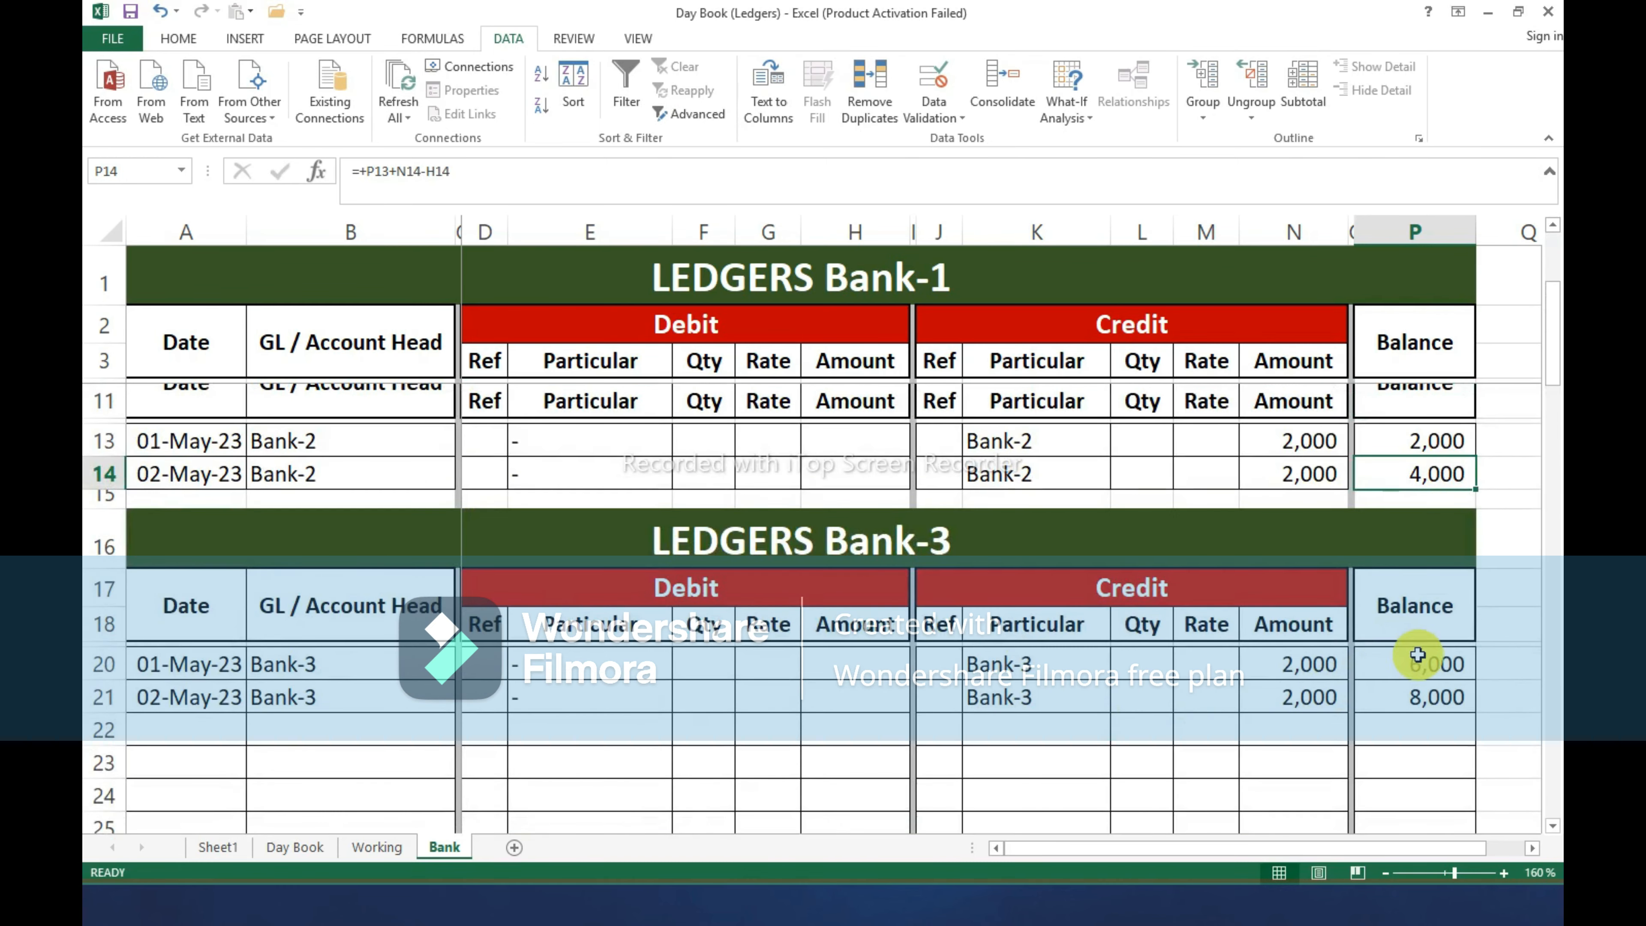
click(1417, 655)
key(F2)
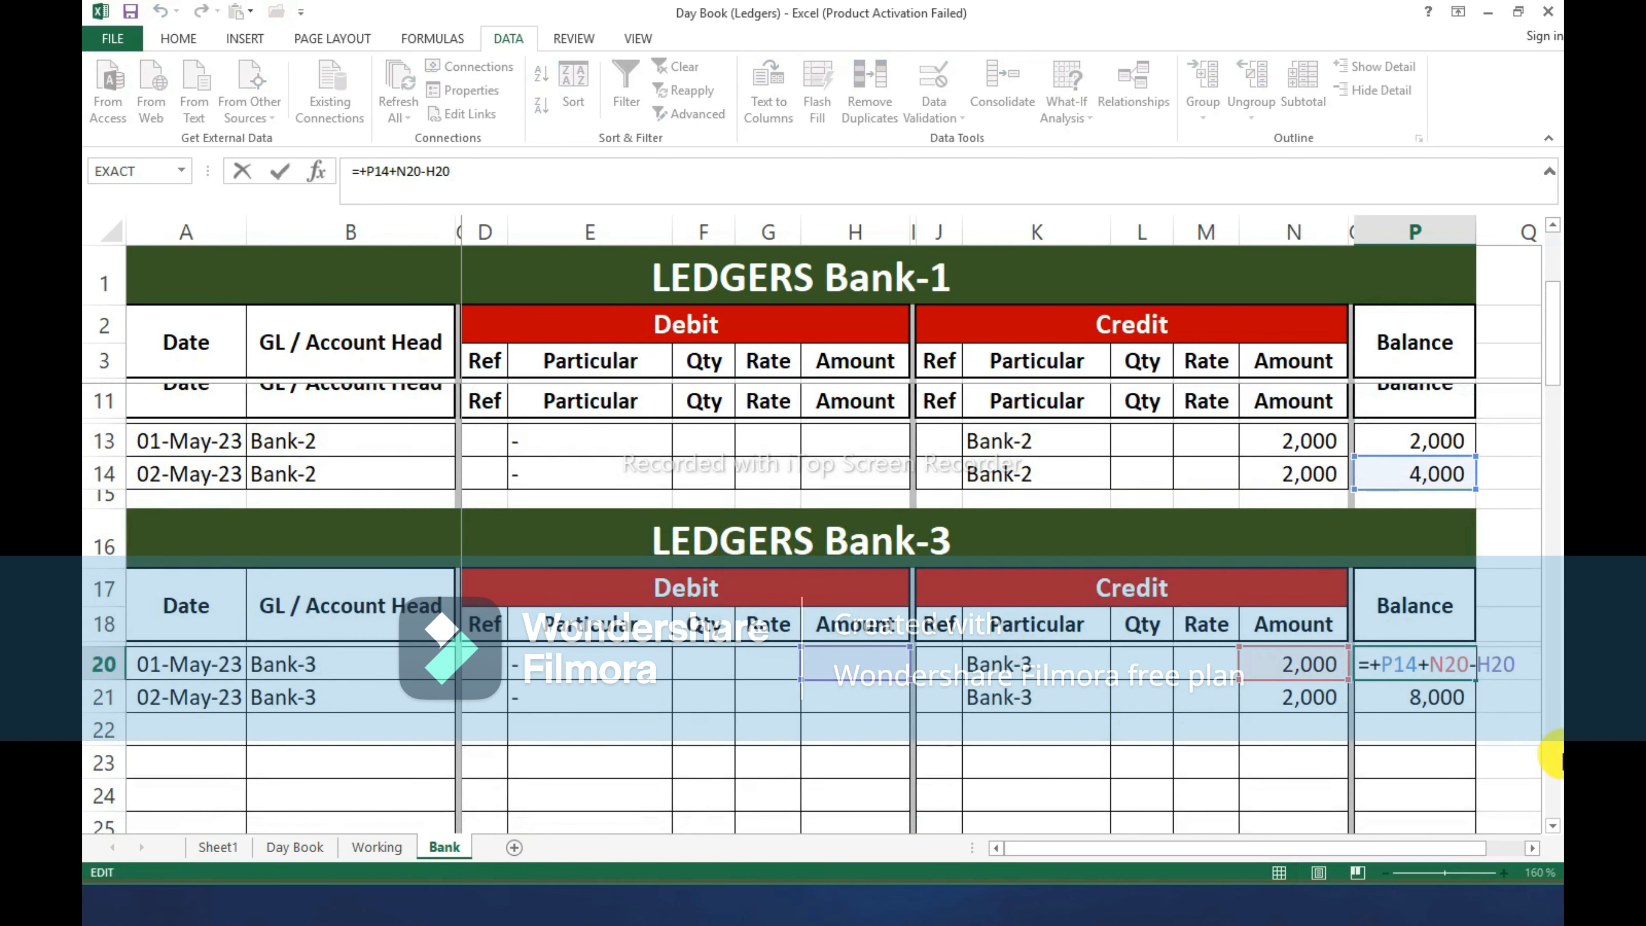
key(ctrl+Left)
key(ctrl+shift+Left)
key(Delete)
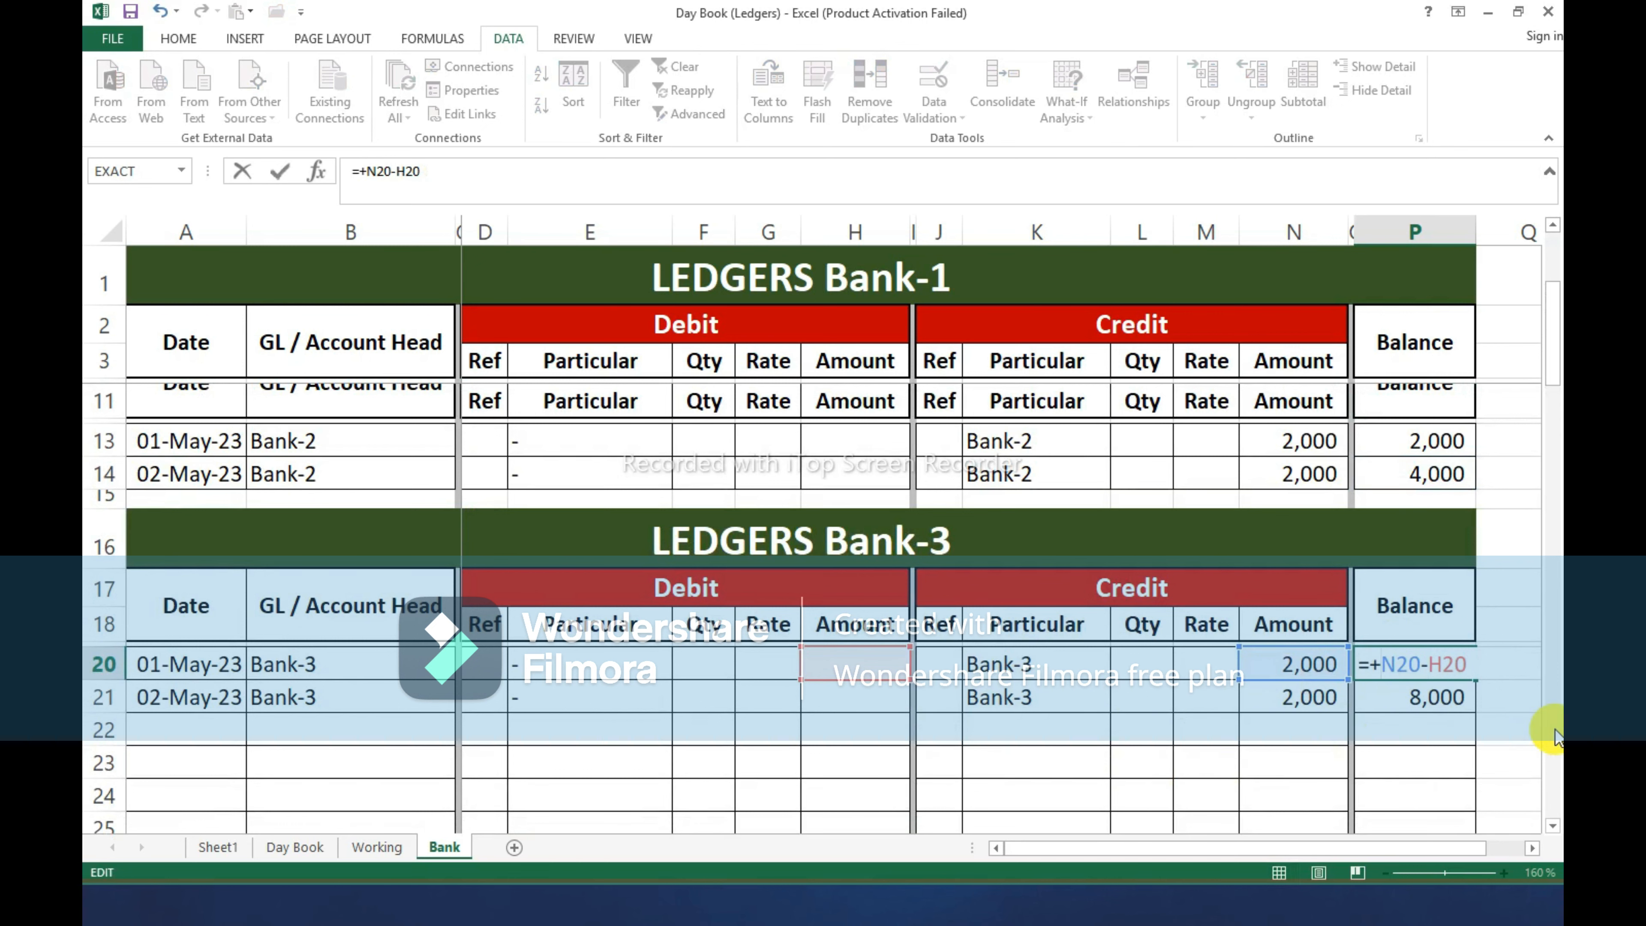
key(Return)
key(F2)
key(Escape)
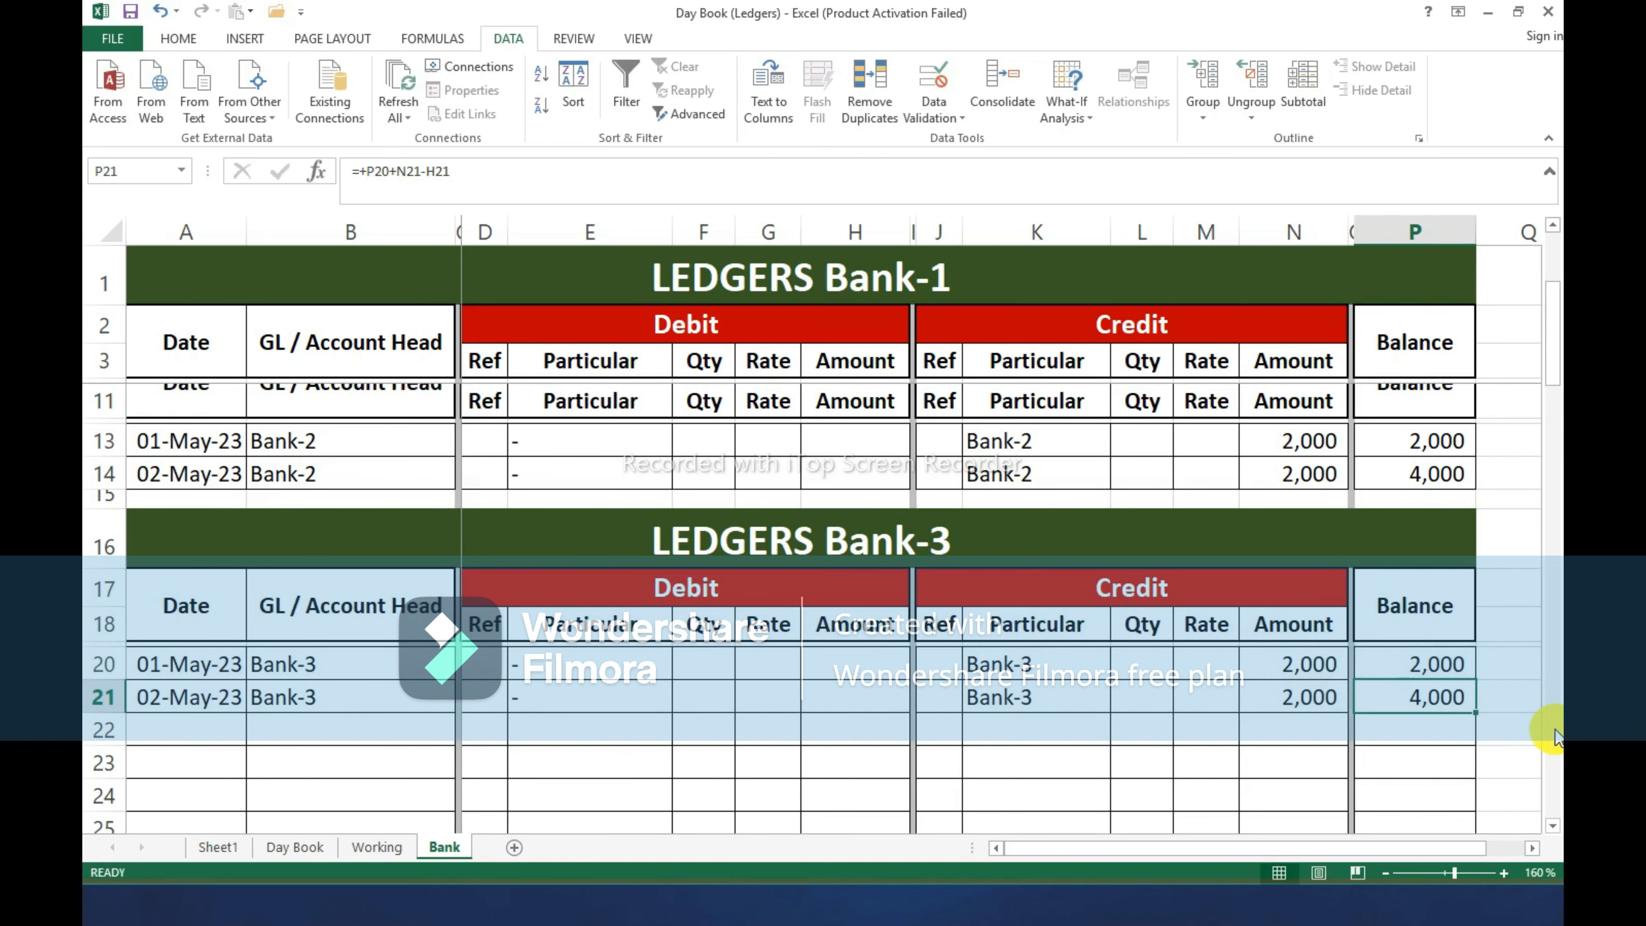
scroll(456, 764, down, 1)
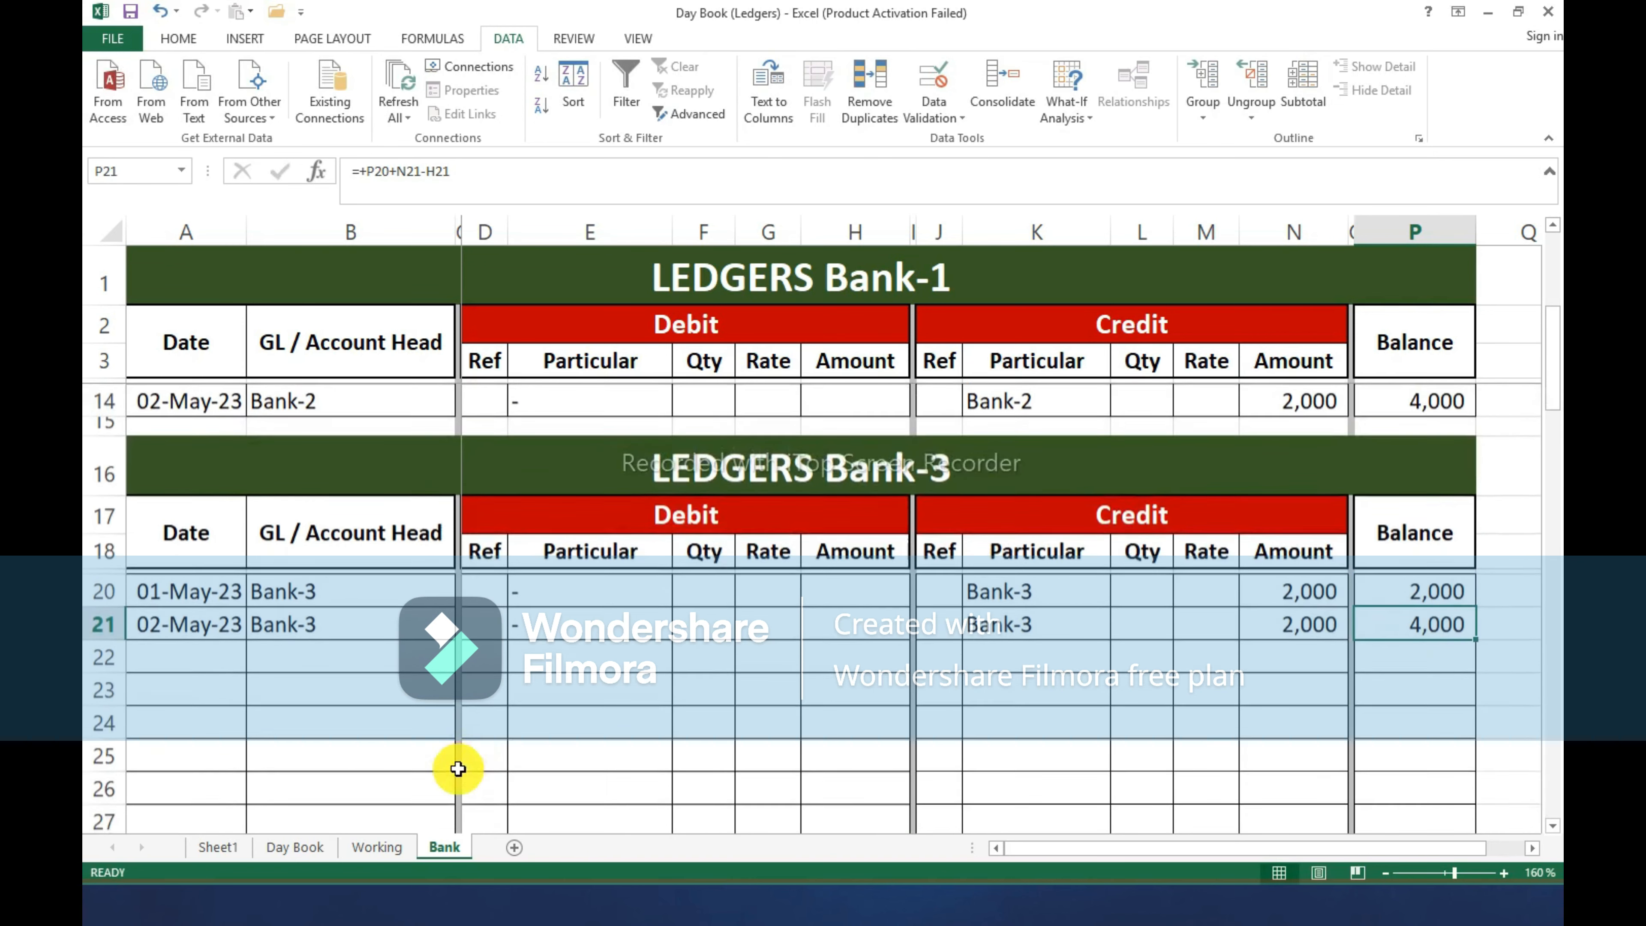
scroll(507, 716, up, 3)
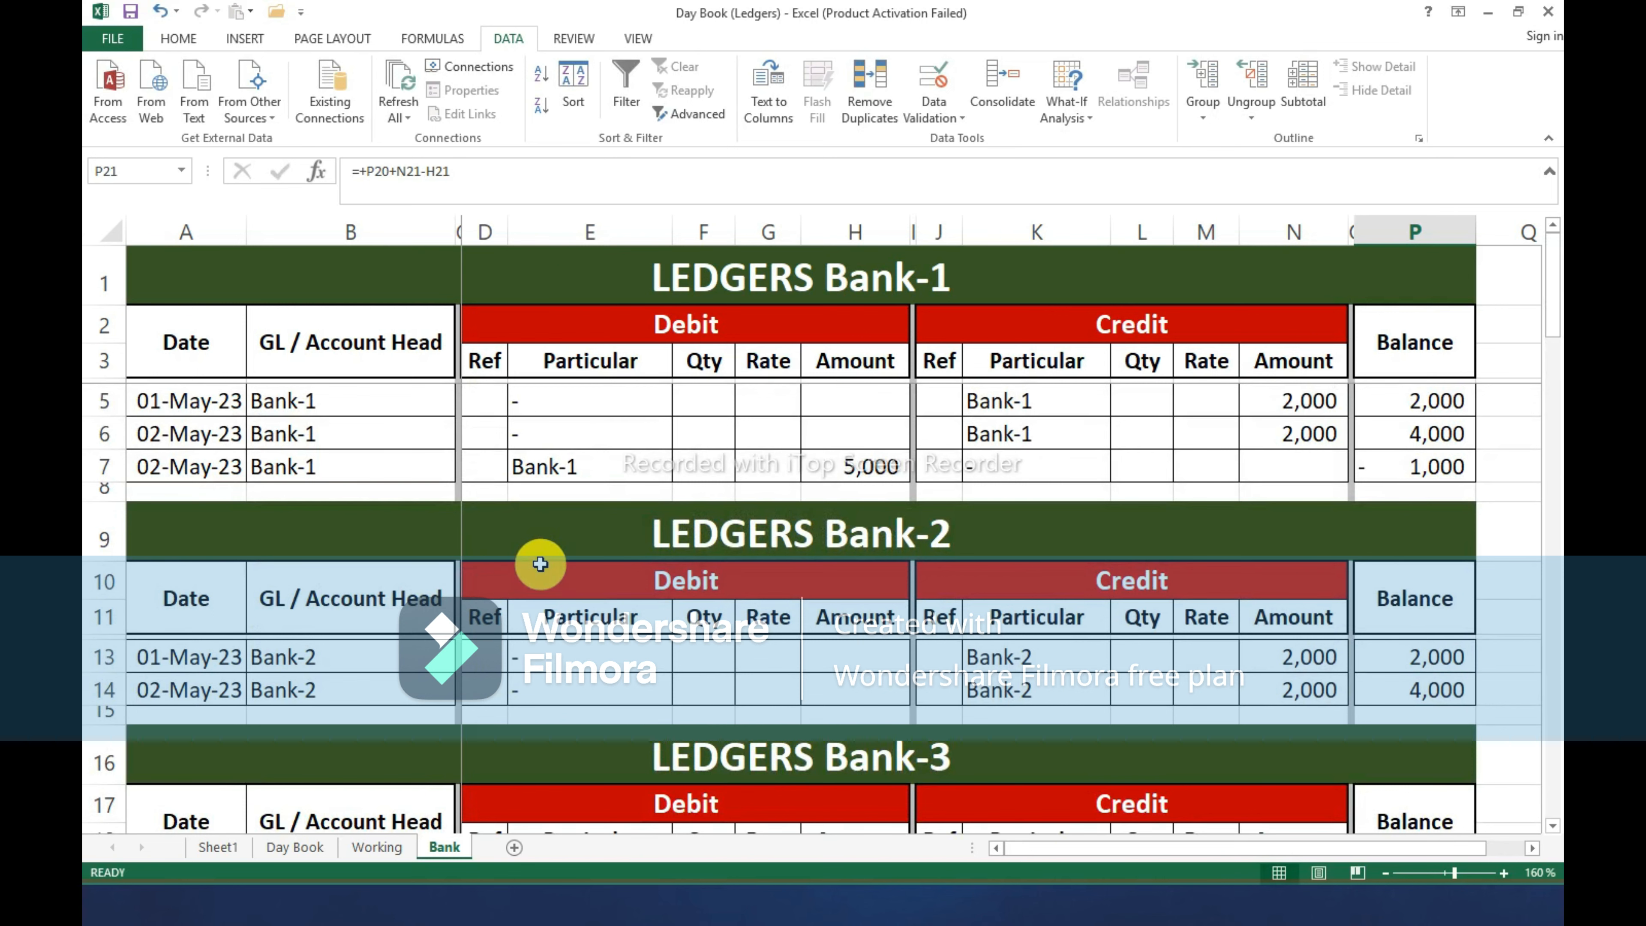
Delete the Bank entries in rows 5 to 11 of the Working sheet.
click(376, 847)
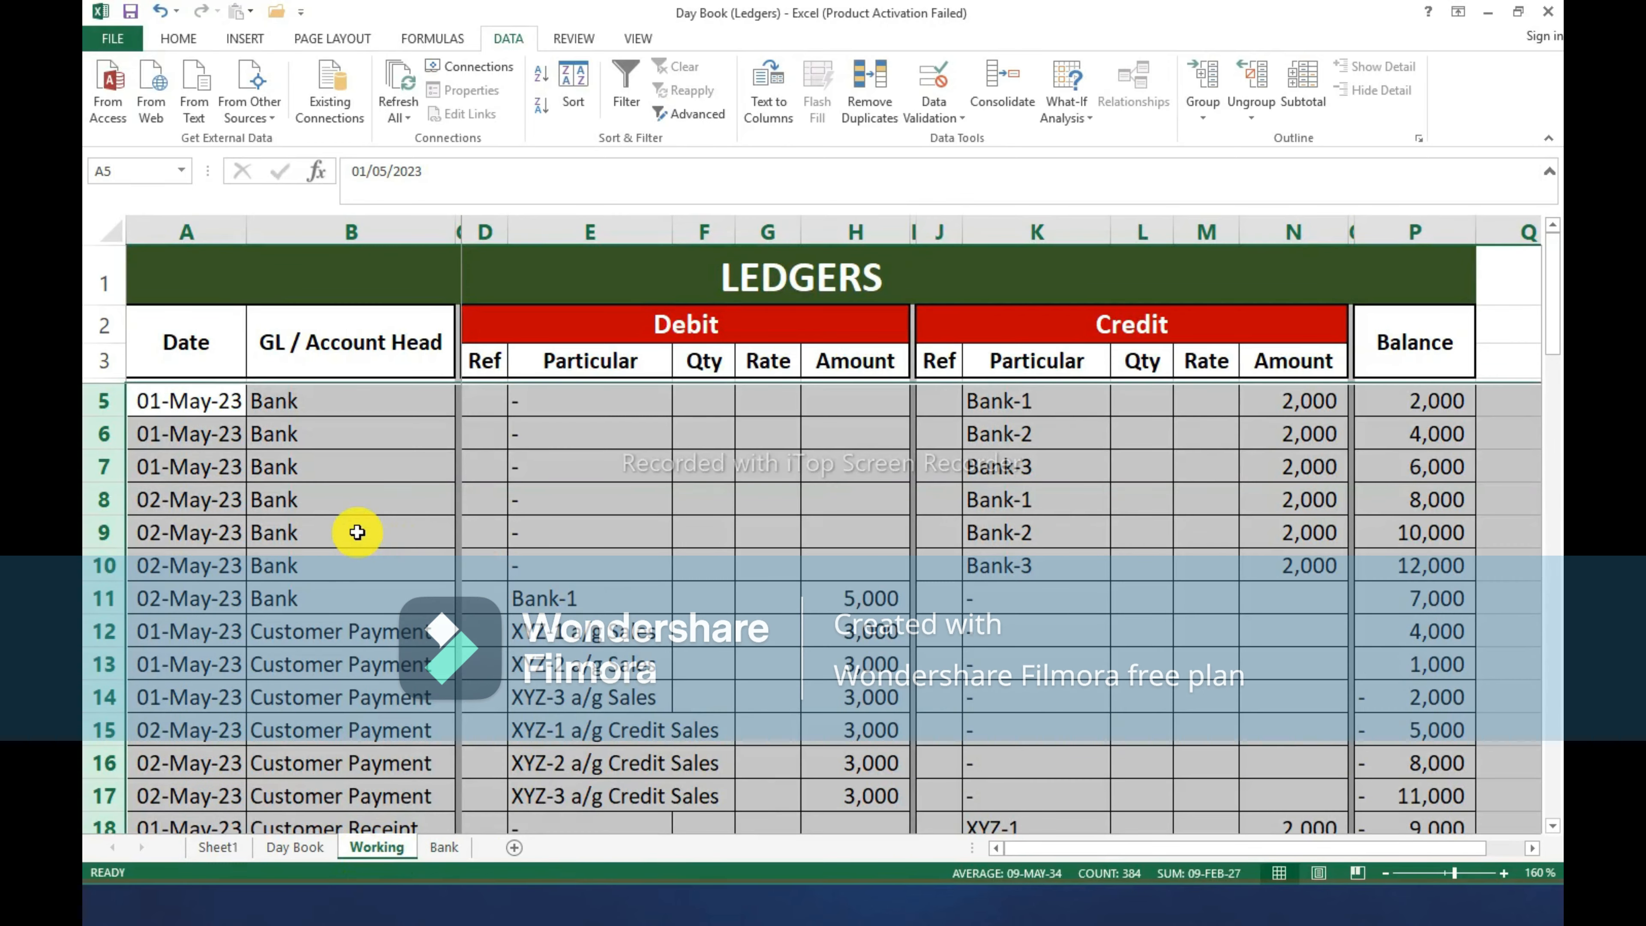
drag(123, 397, 144, 601)
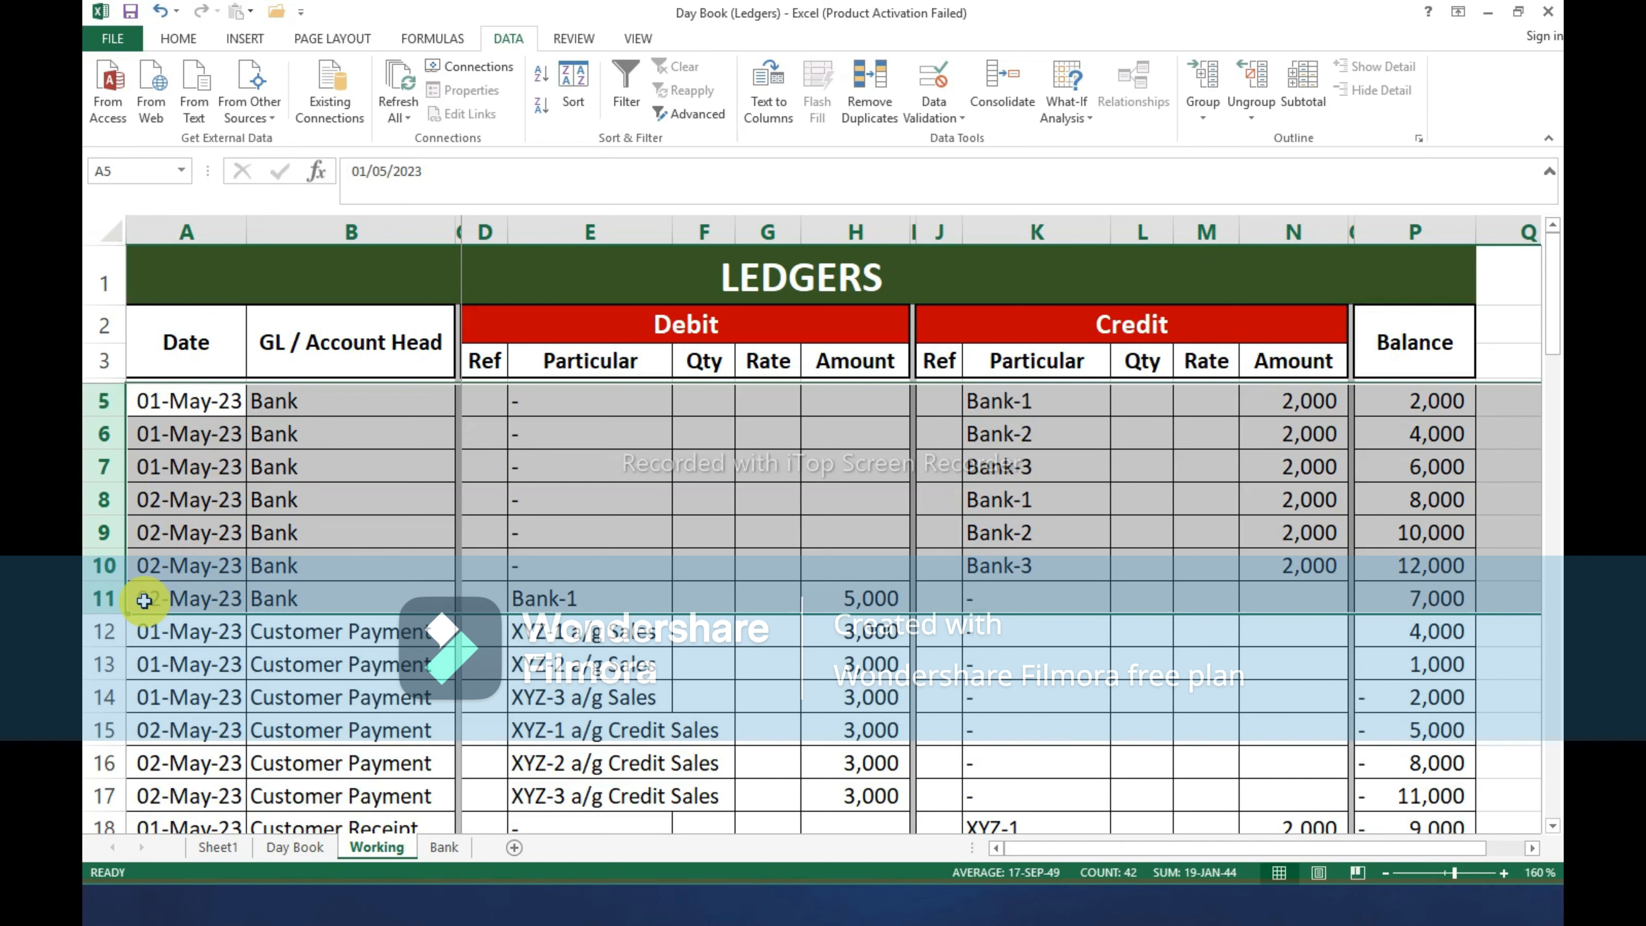
key(ctrl+minus)
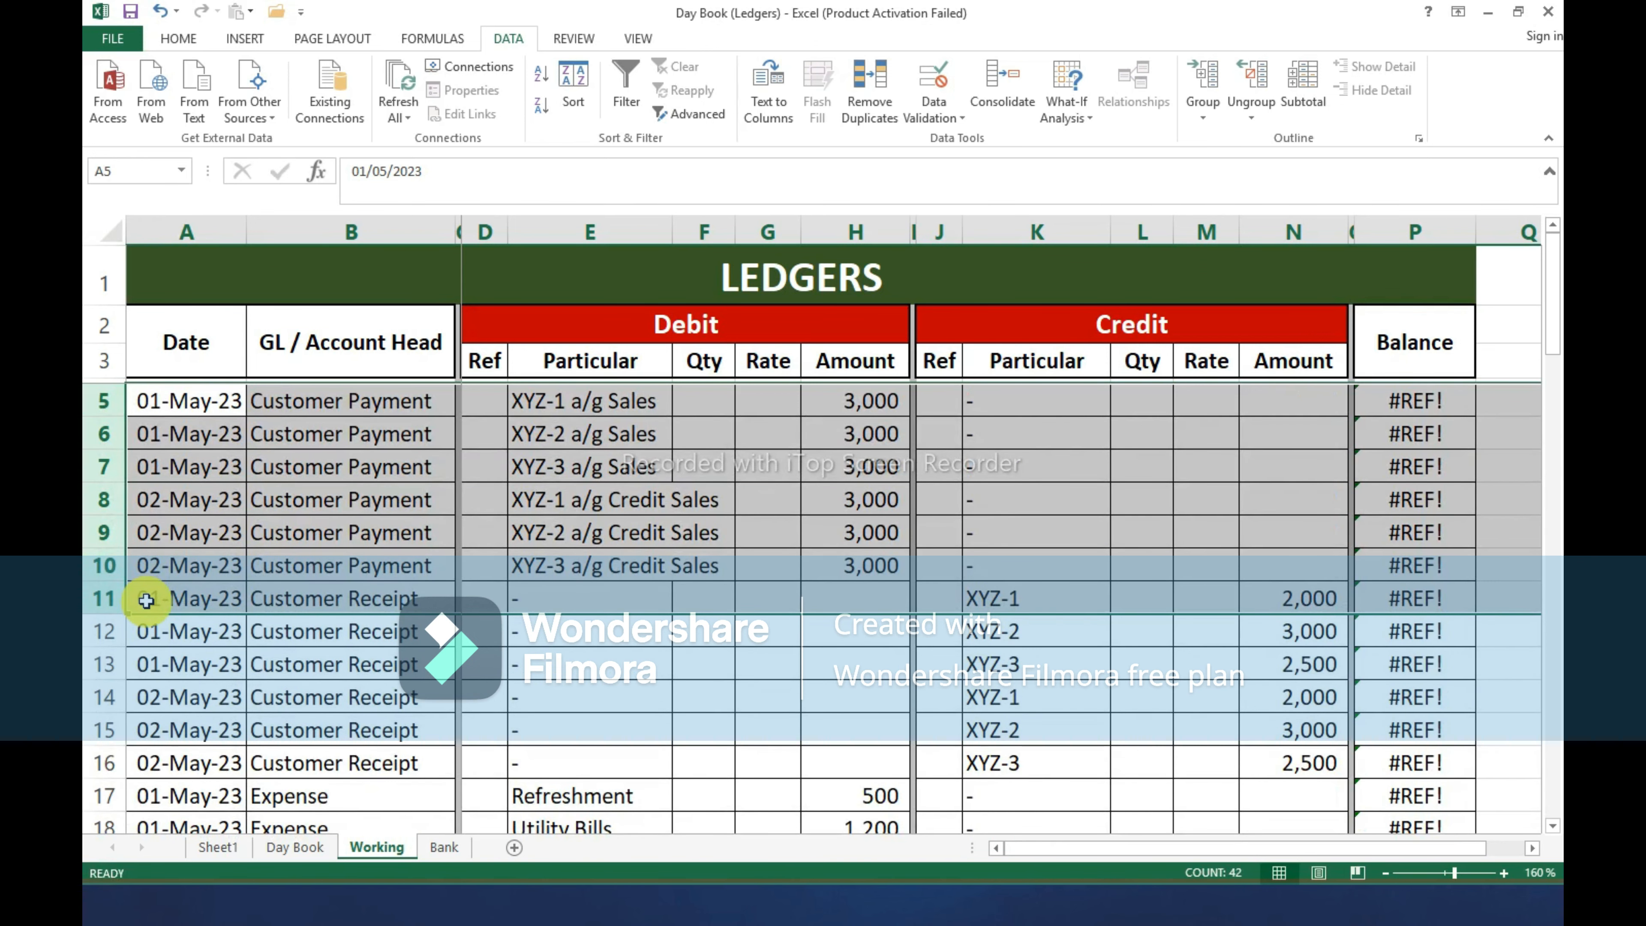
Select the Customer Payment and Customer Receipt entries in rows 5 to 16 of the Working sheet.
key(shift+Up)
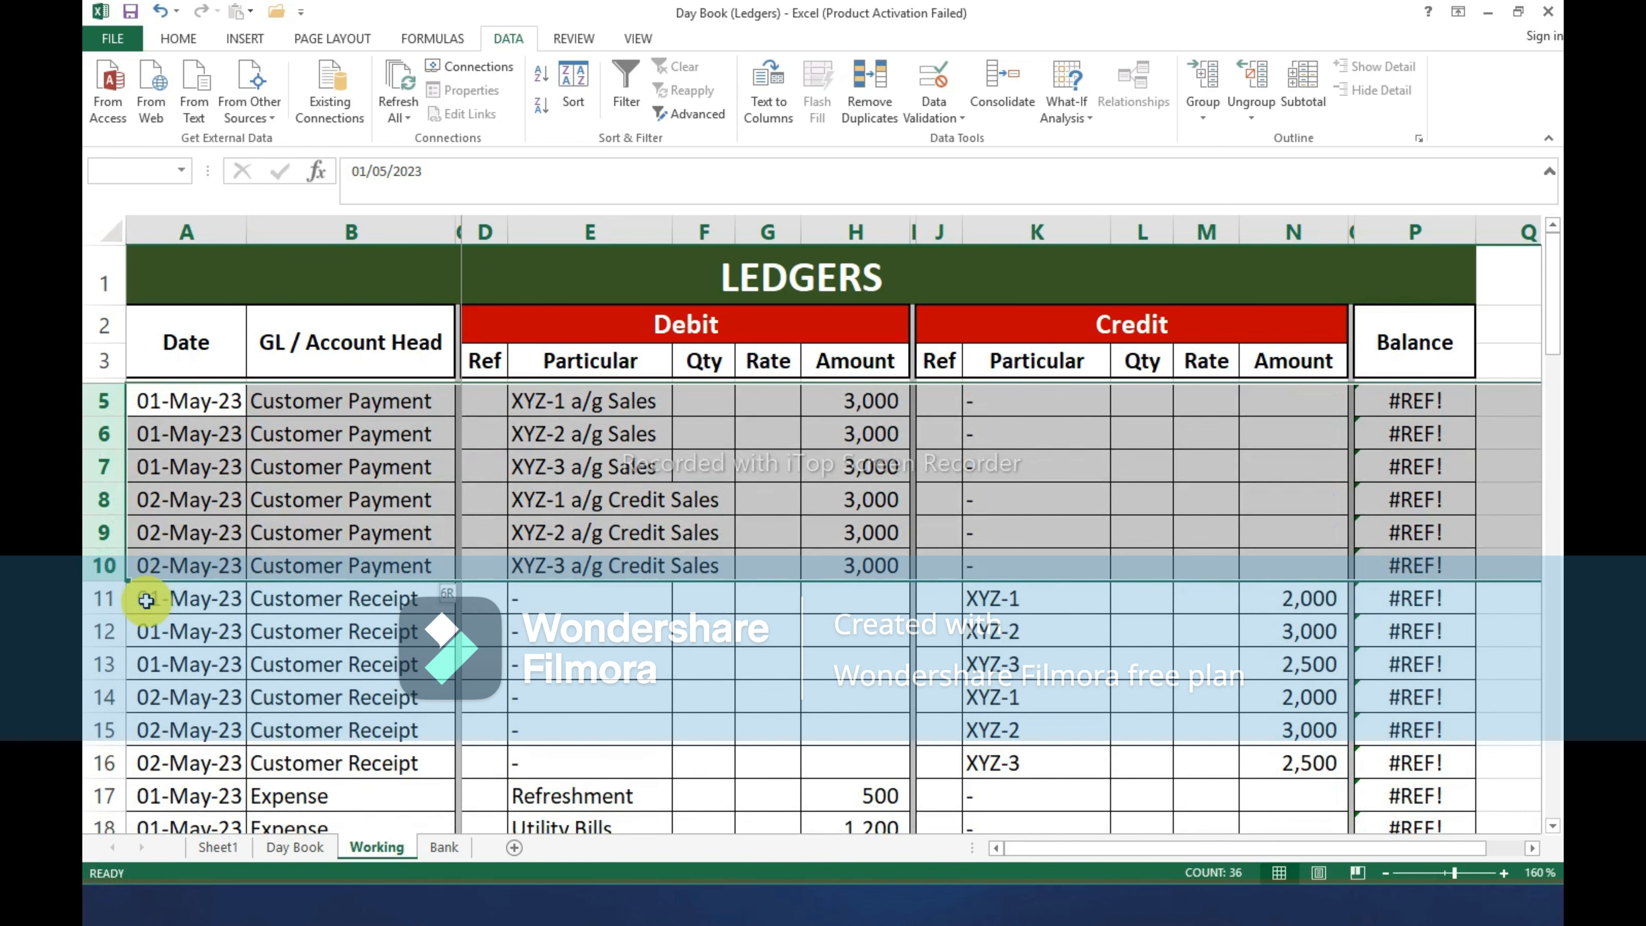
key(shift+Down)
key(shift+Down)
key(shift+Down)
key(shift+Down)
key(shift+Down)
key(shift+Down)
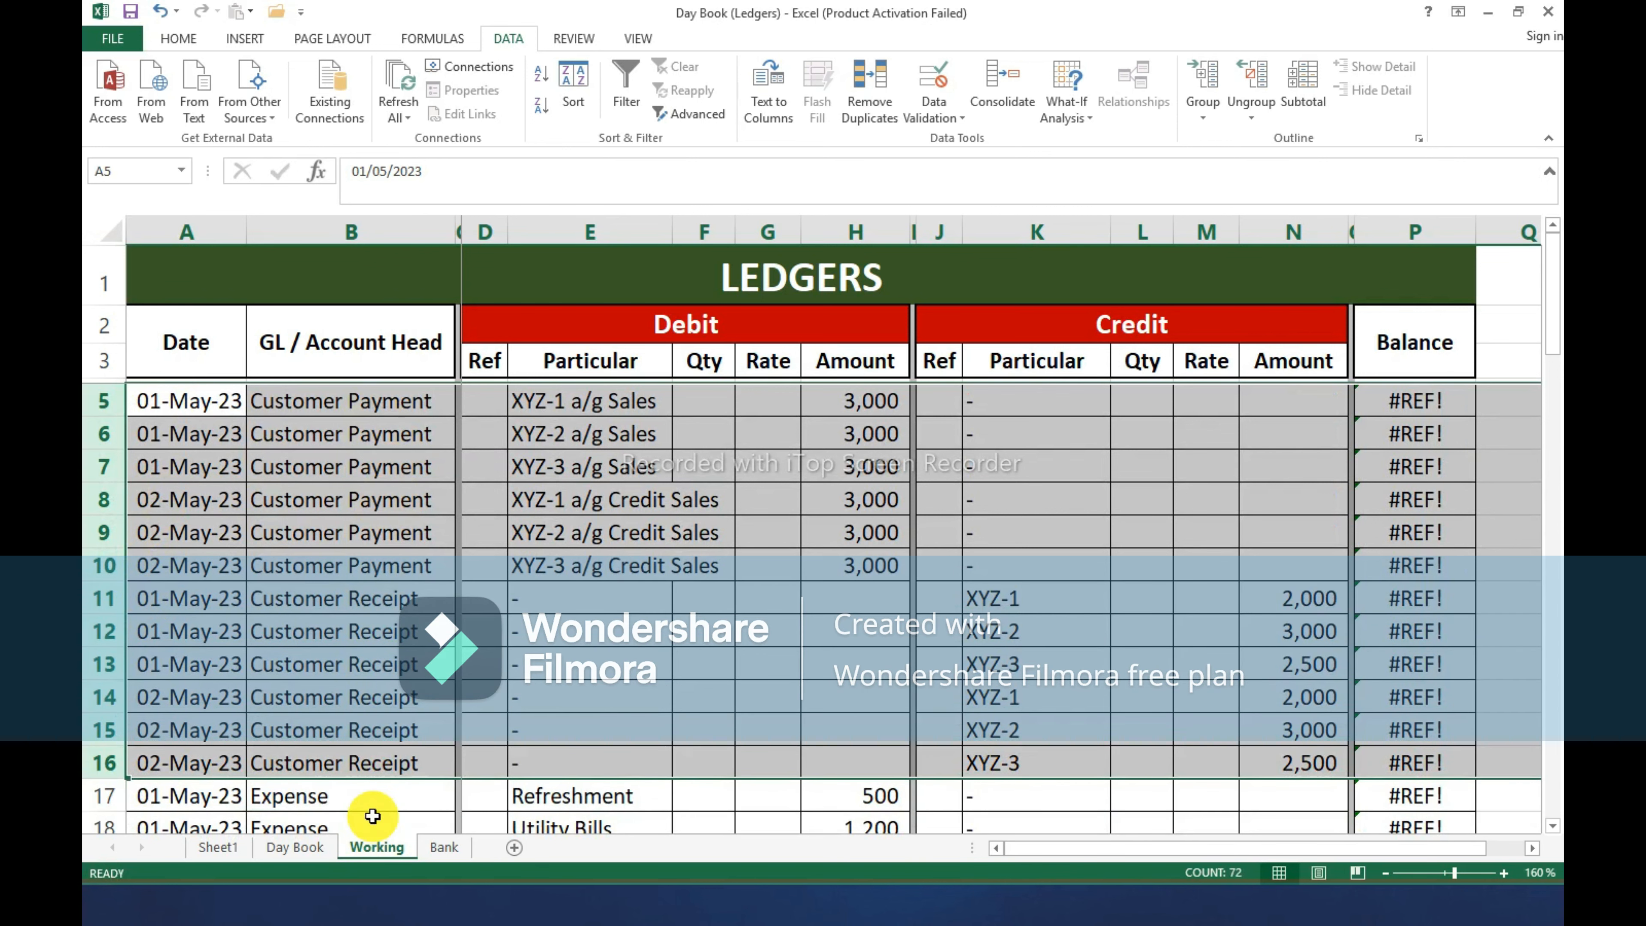
scroll(415, 760, down, 1)
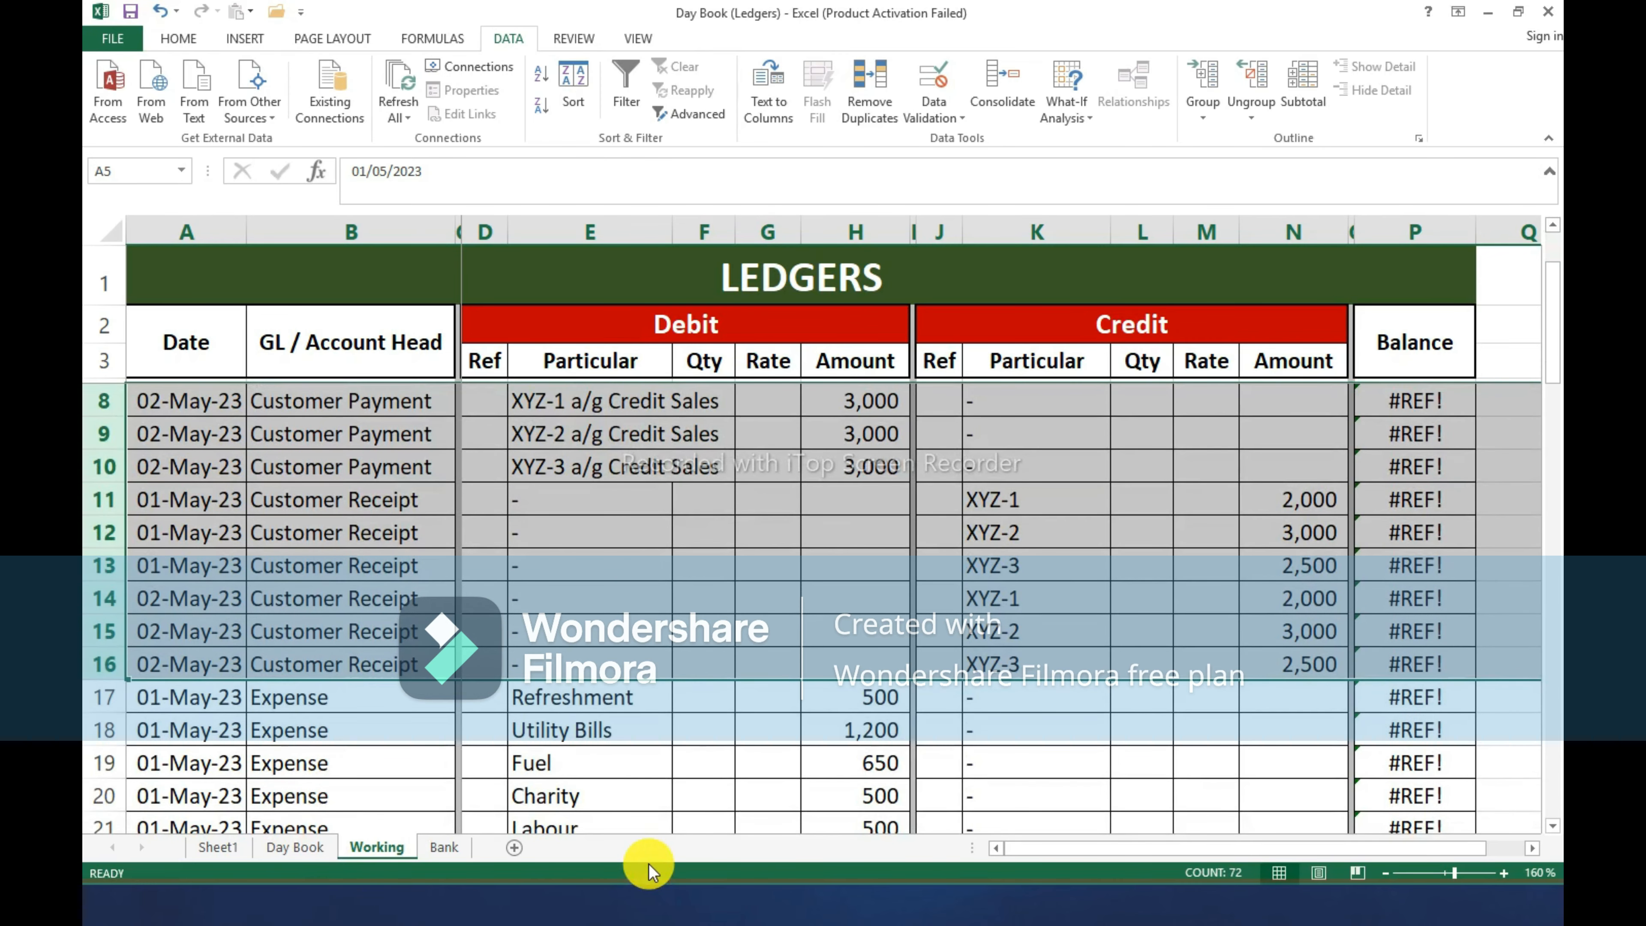
Create a copy of the Working sheet and place it after all other sheets.
right_click(373, 855)
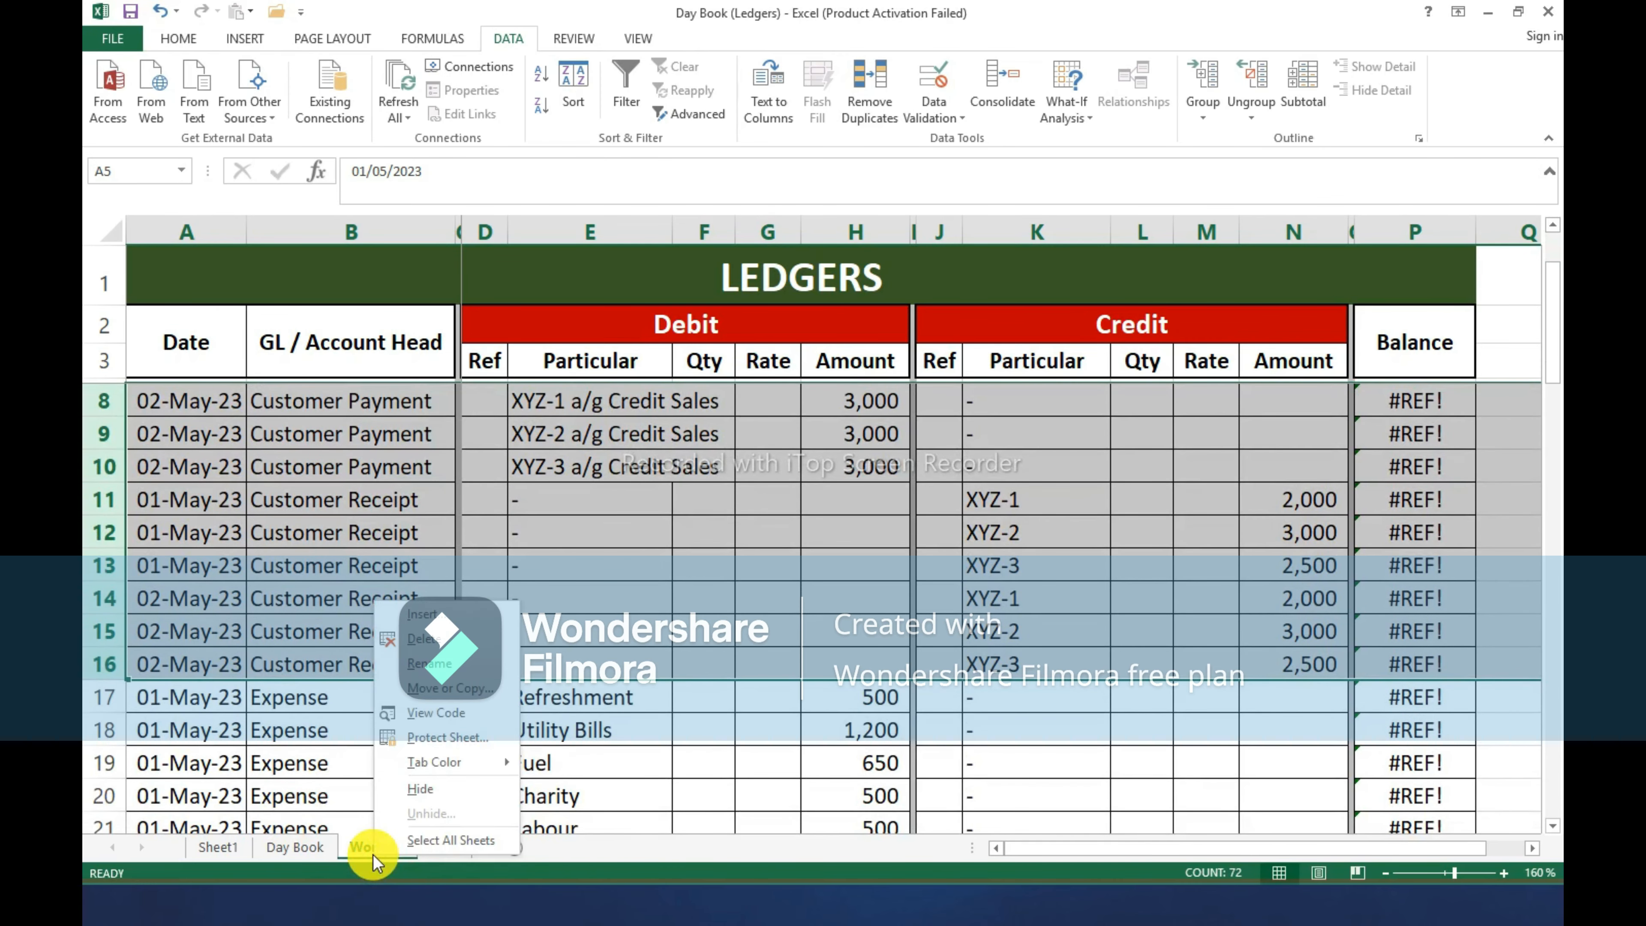
click(486, 687)
click(411, 701)
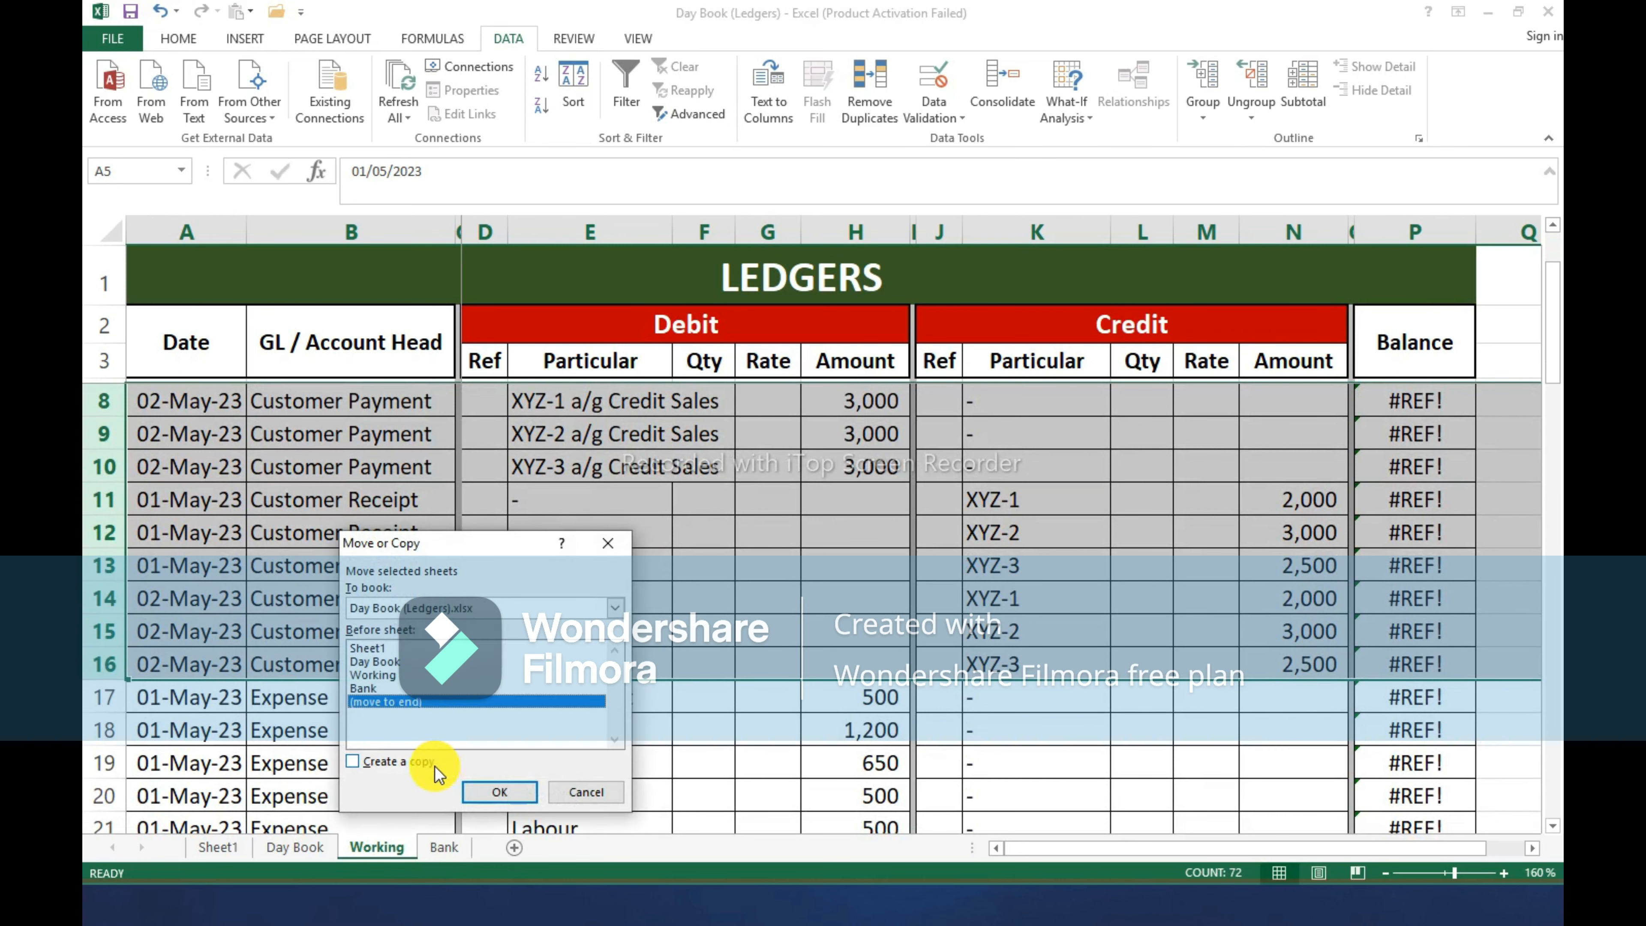
click(508, 792)
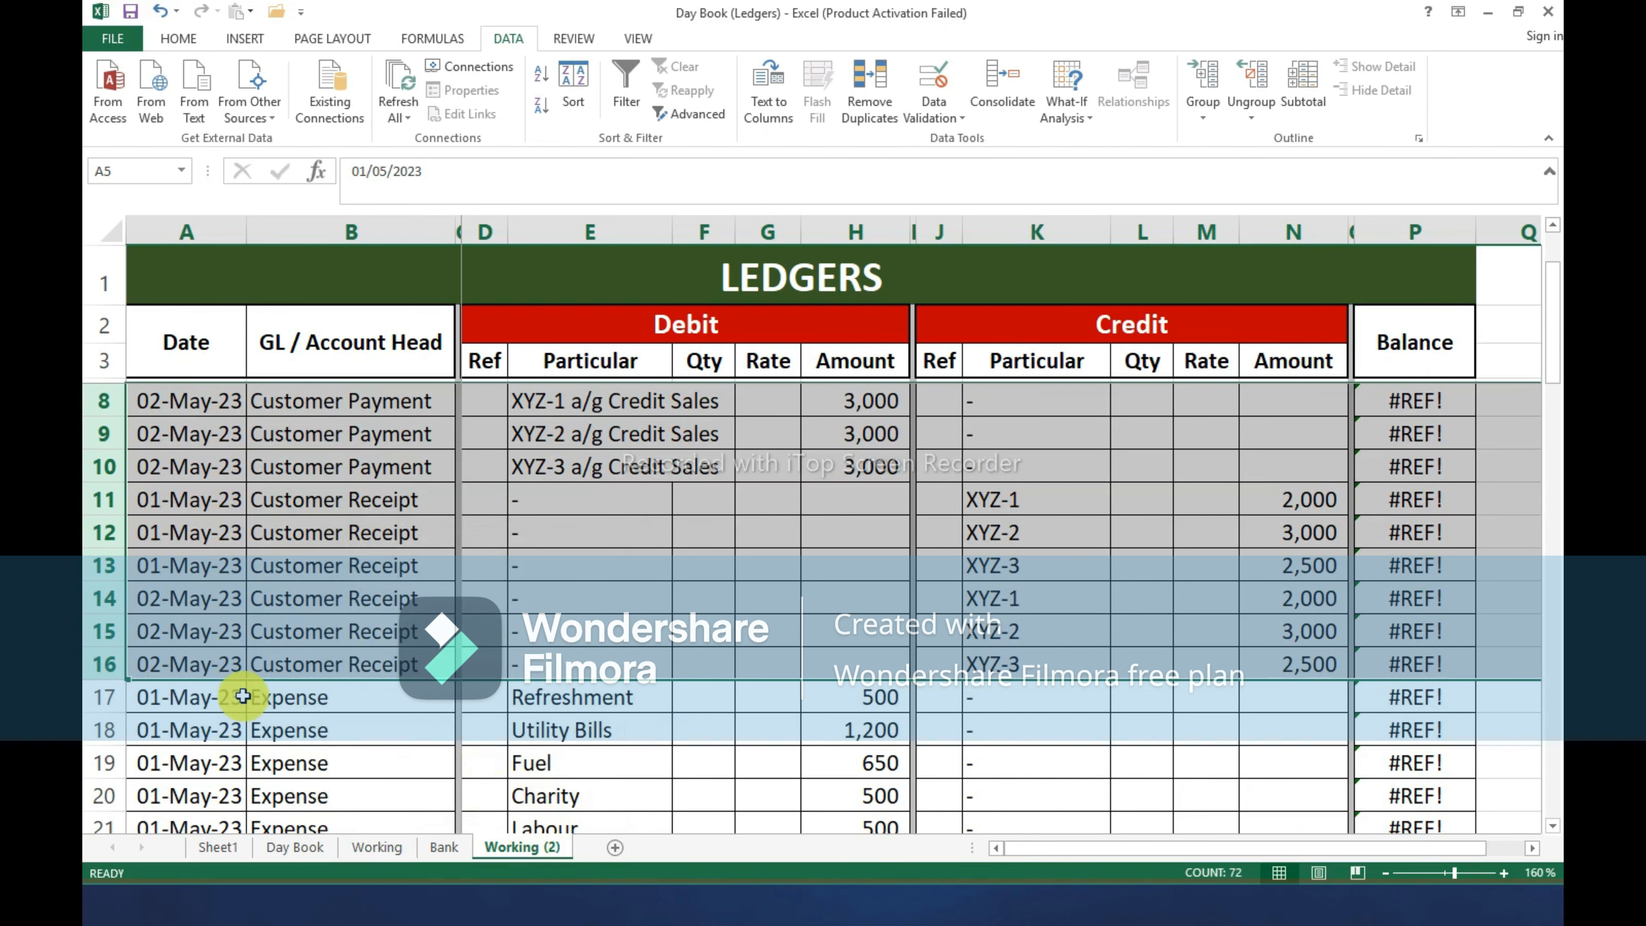
Select the customer entries down to row 16 on the copied sheet and rename the sheet Customer.
click(107, 669)
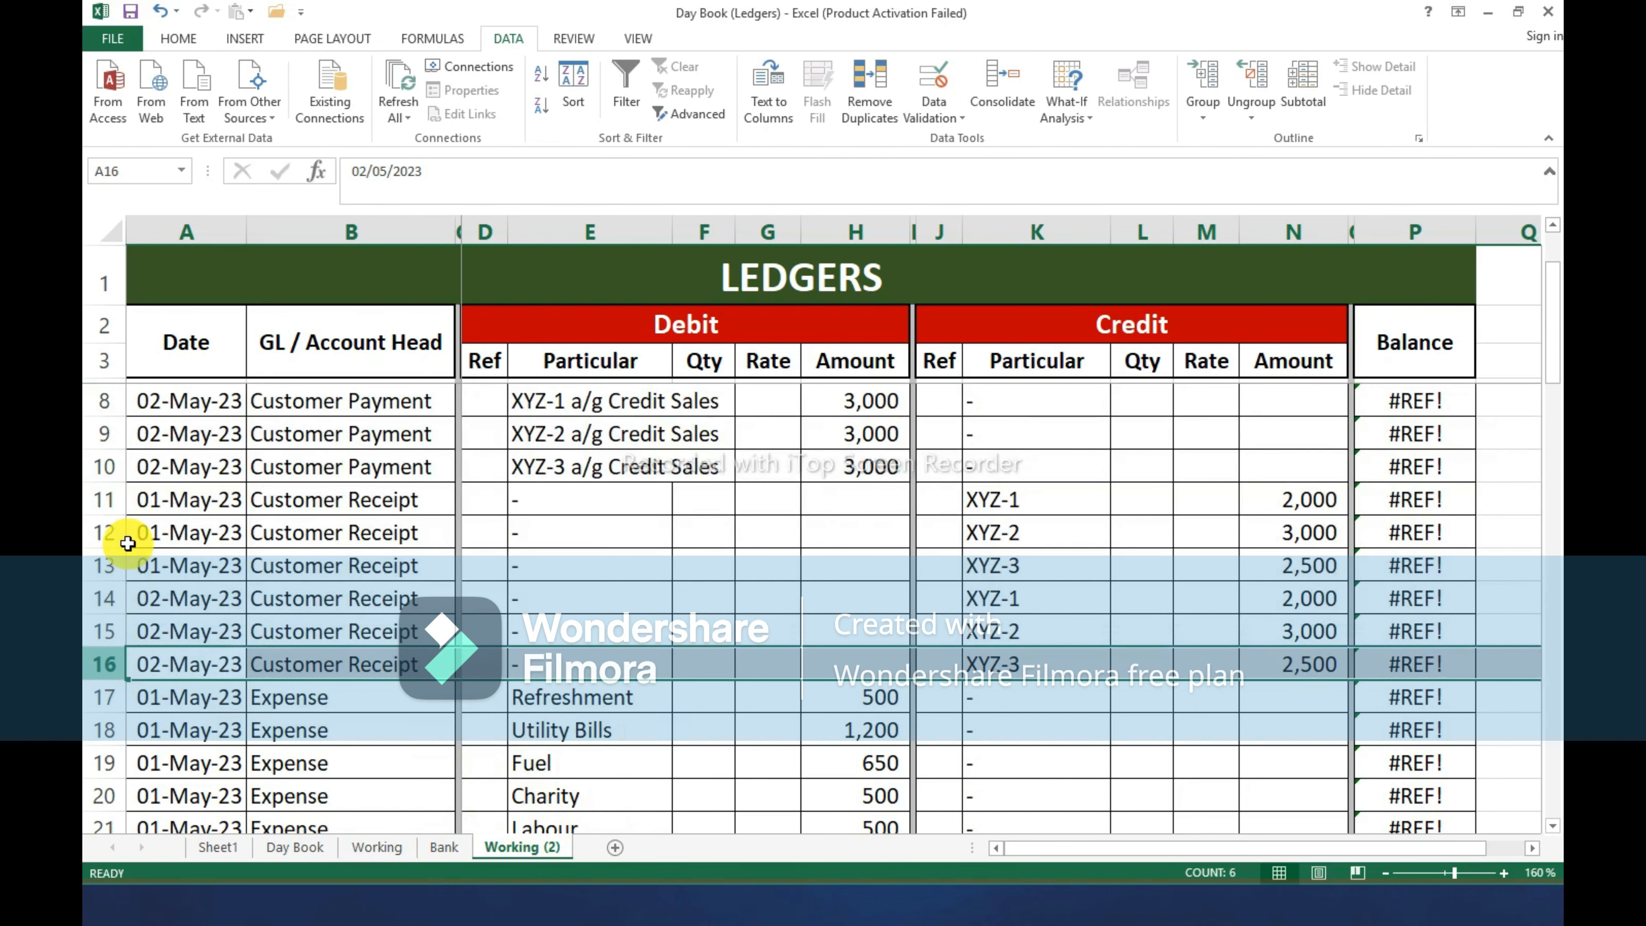
drag(100, 406, 133, 671)
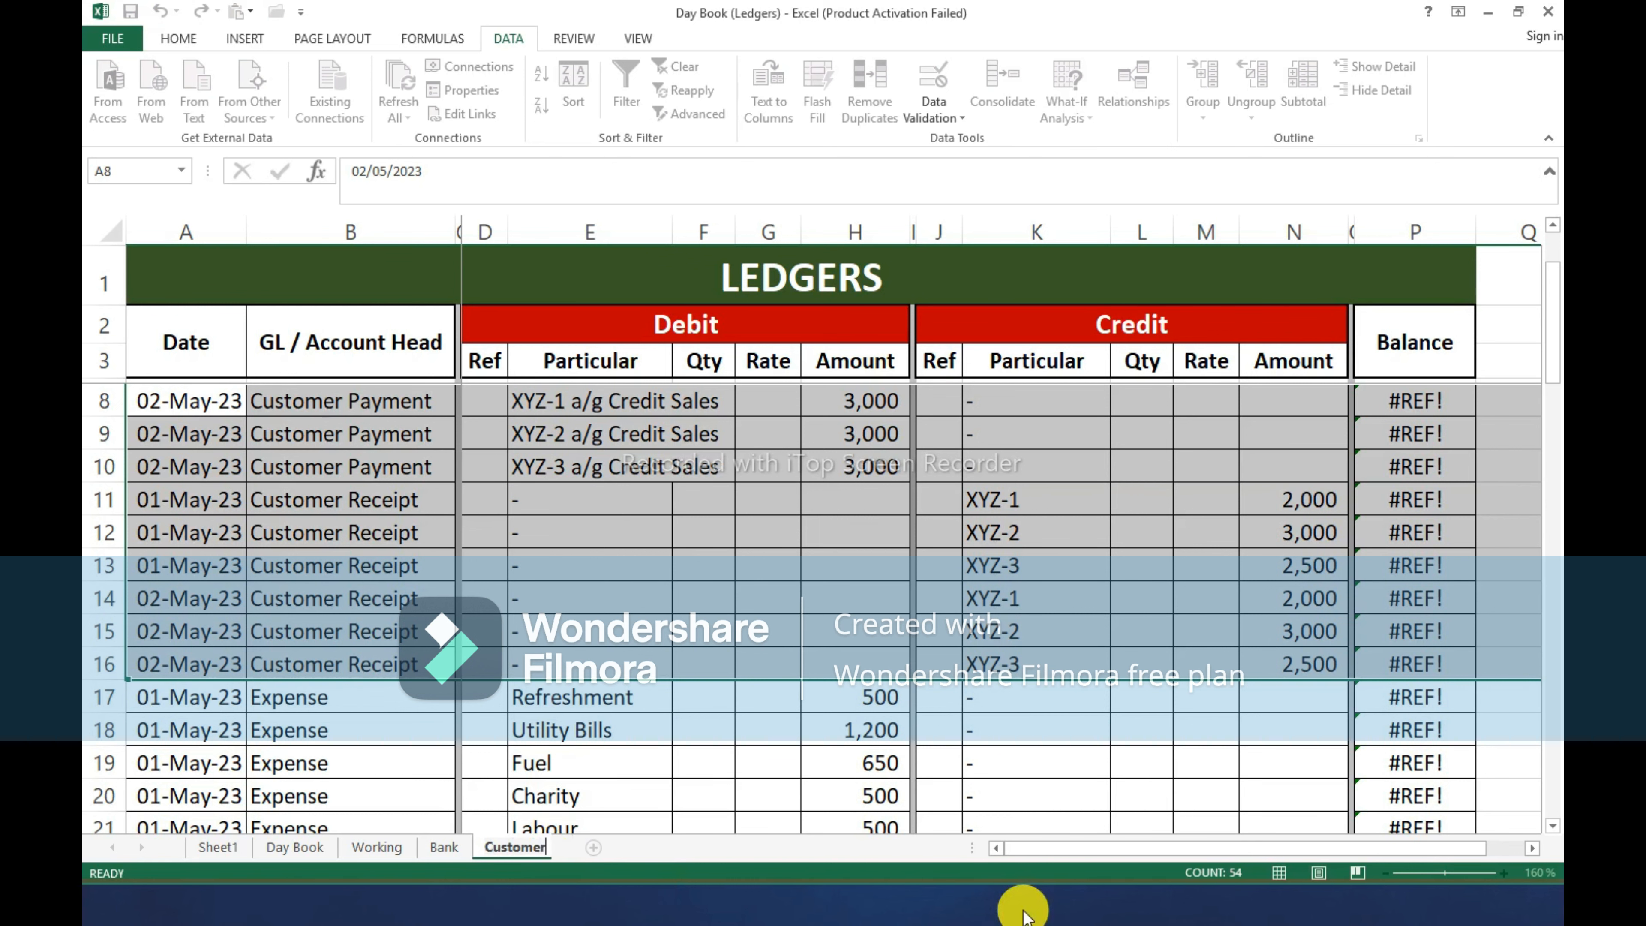
key(Return)
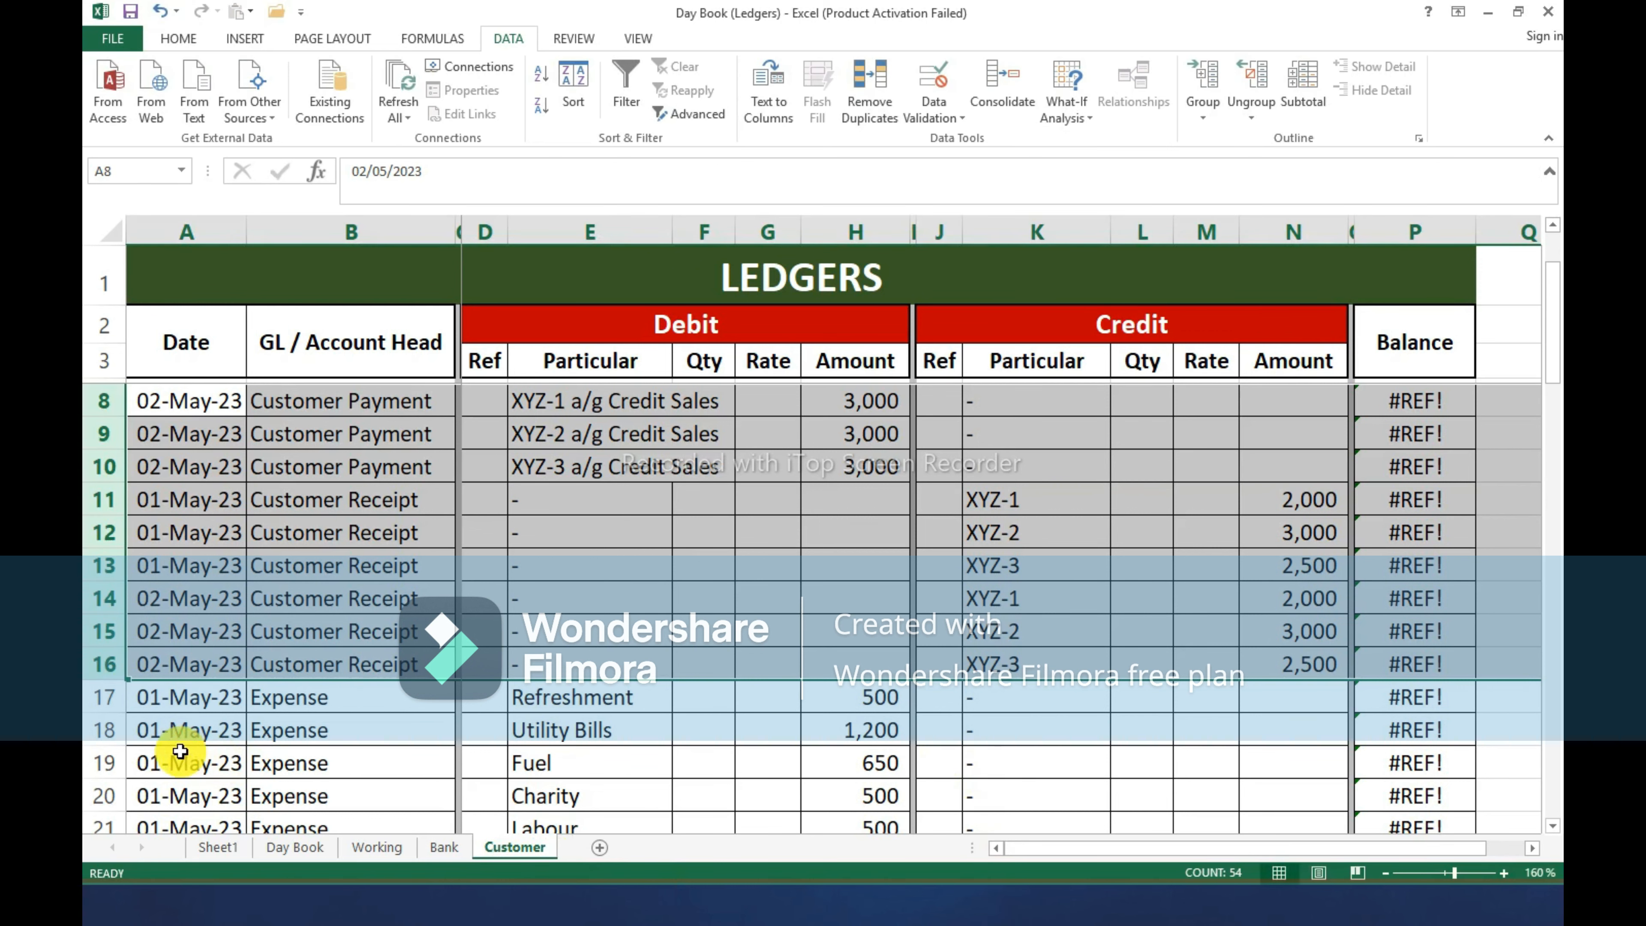
Delete all non-customer entries from row 17 downward on the Customer sheet.
click(100, 698)
key(shift+Down)
key(shift+Down)
key(shift+Down)
key(shift+Down)
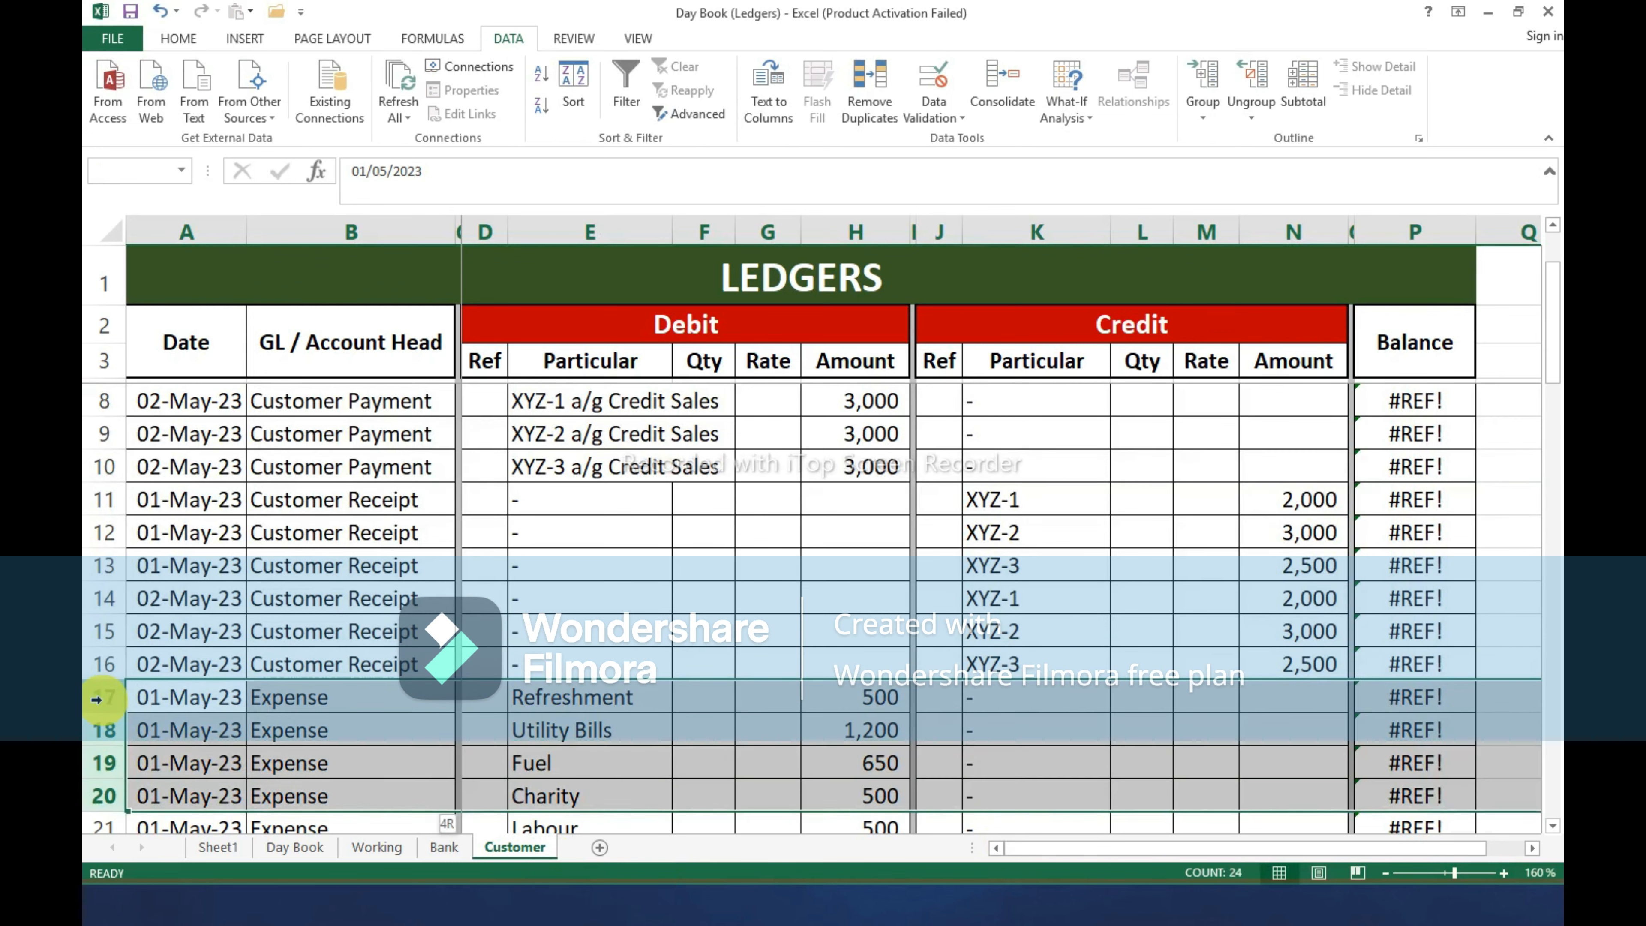
key(ctrl+shift+Down)
key(ctrl+minus)
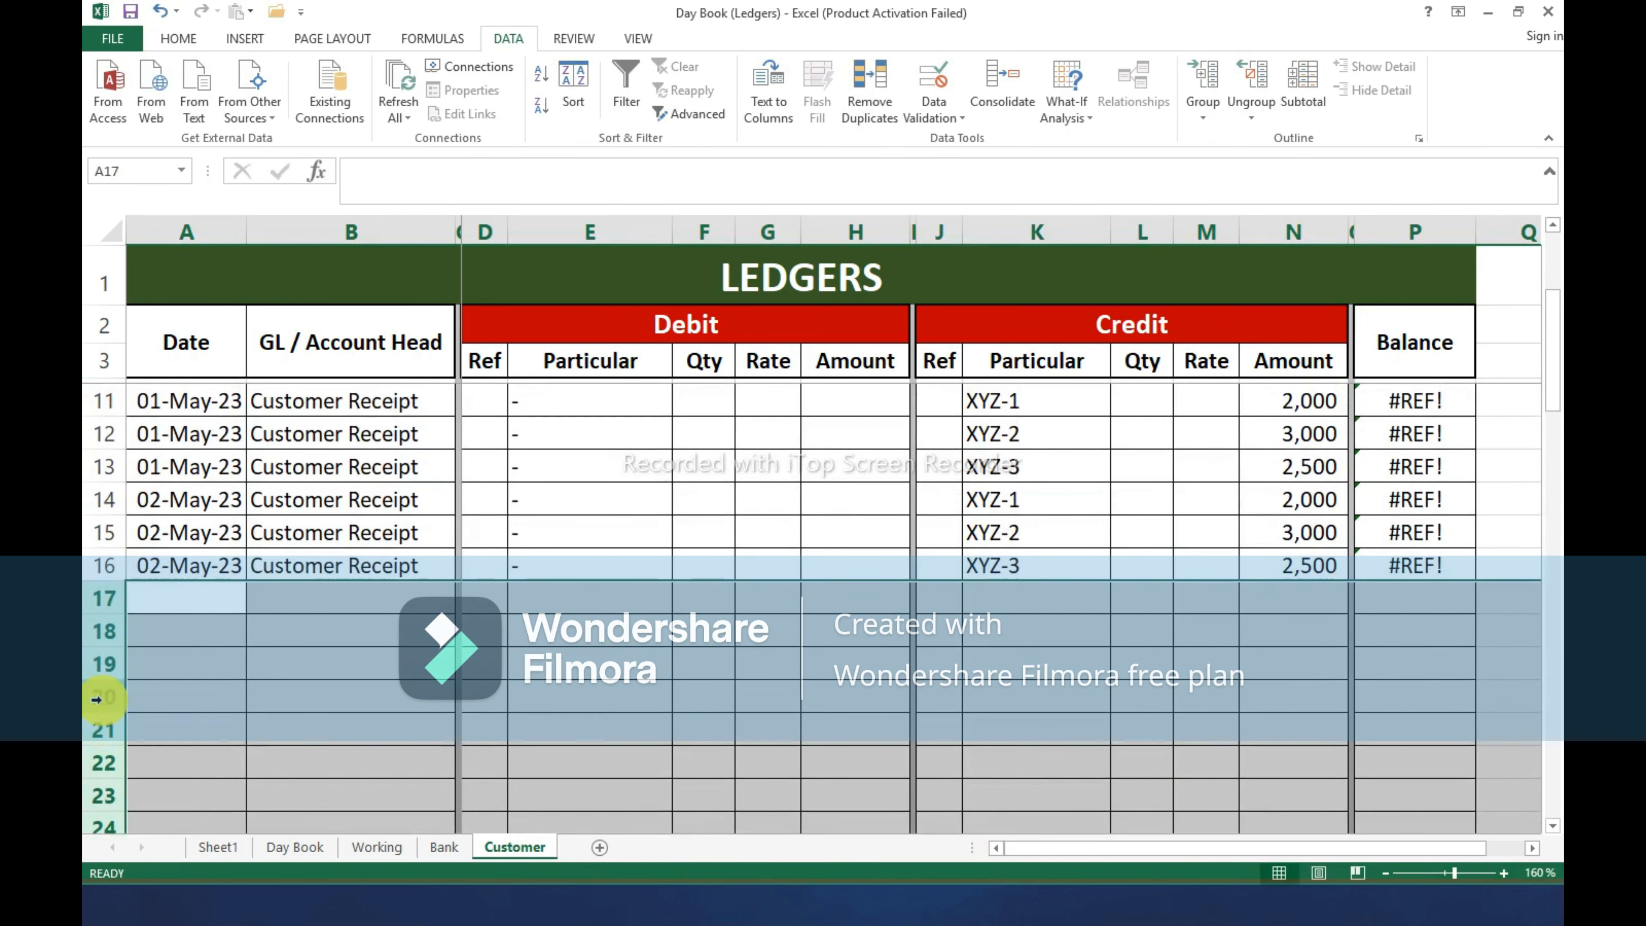
Delete the customer entries in rows 5 to 16 of the Working sheet.
click(377, 846)
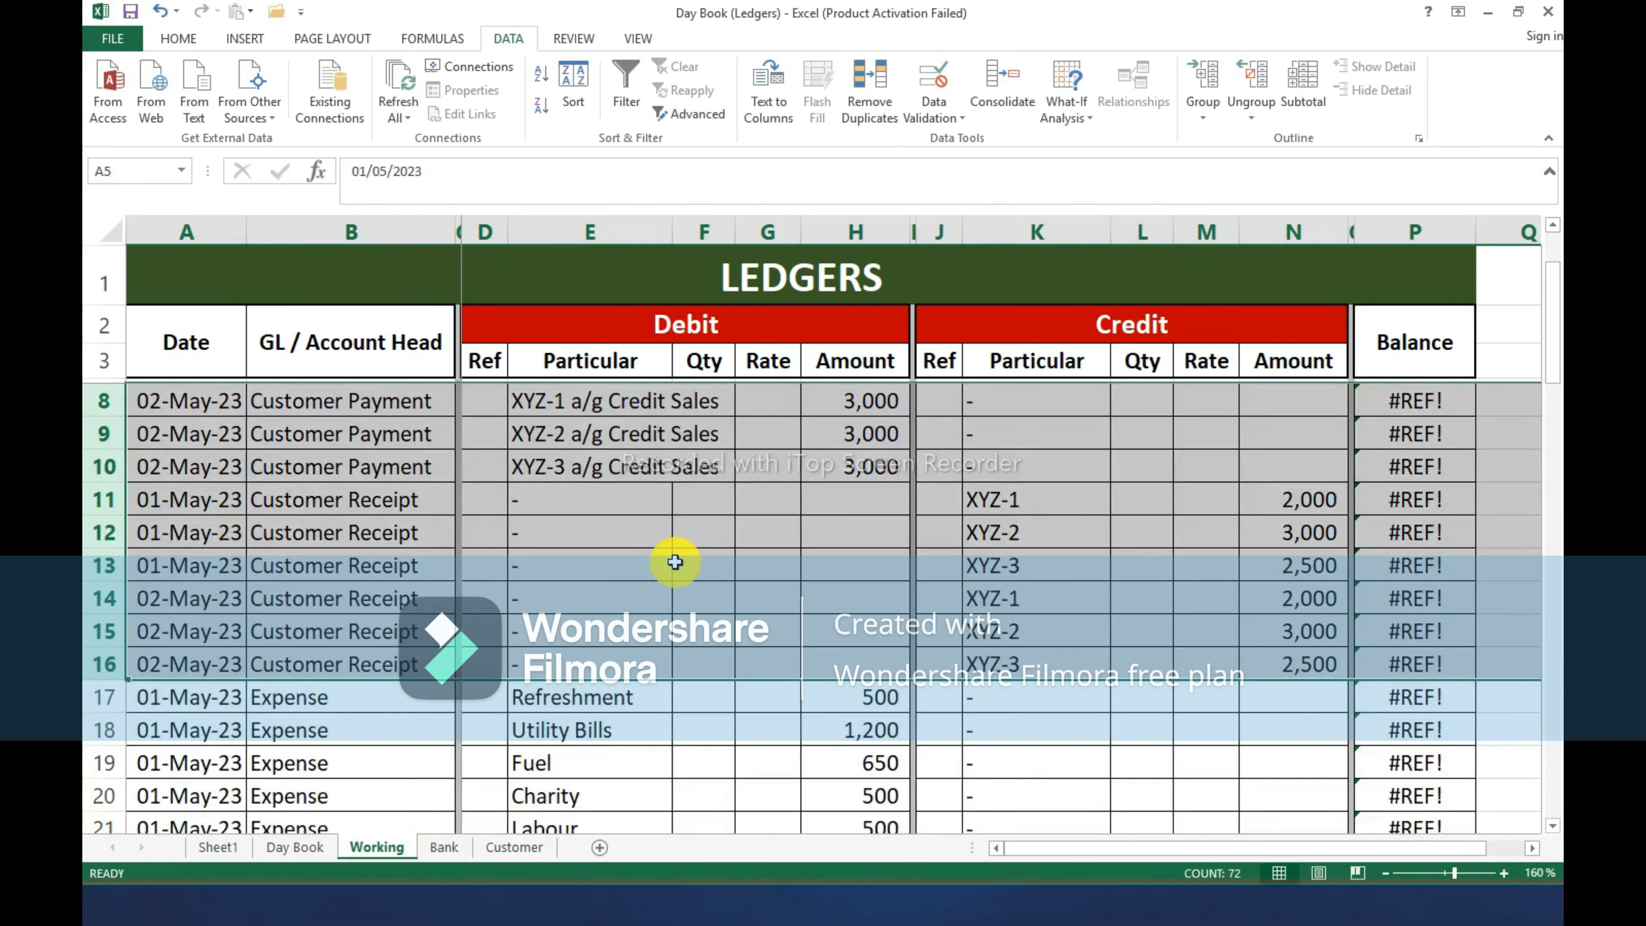
scroll(370, 507, up, 1)
scroll(370, 507, up, 1)
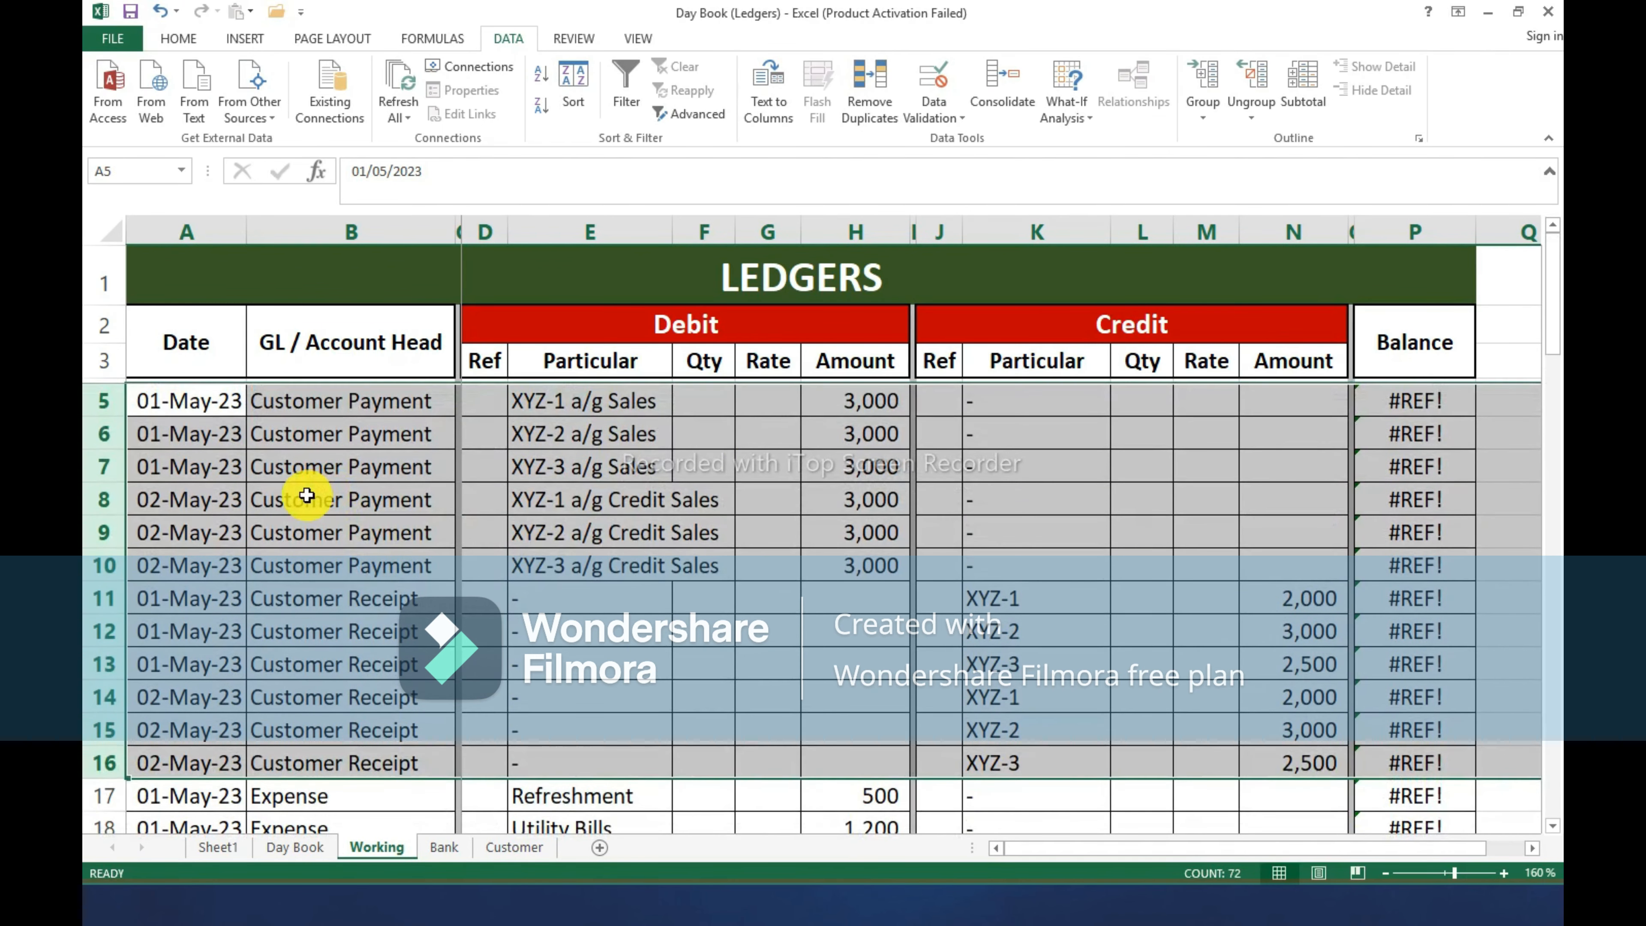
key(ctrl+minus)
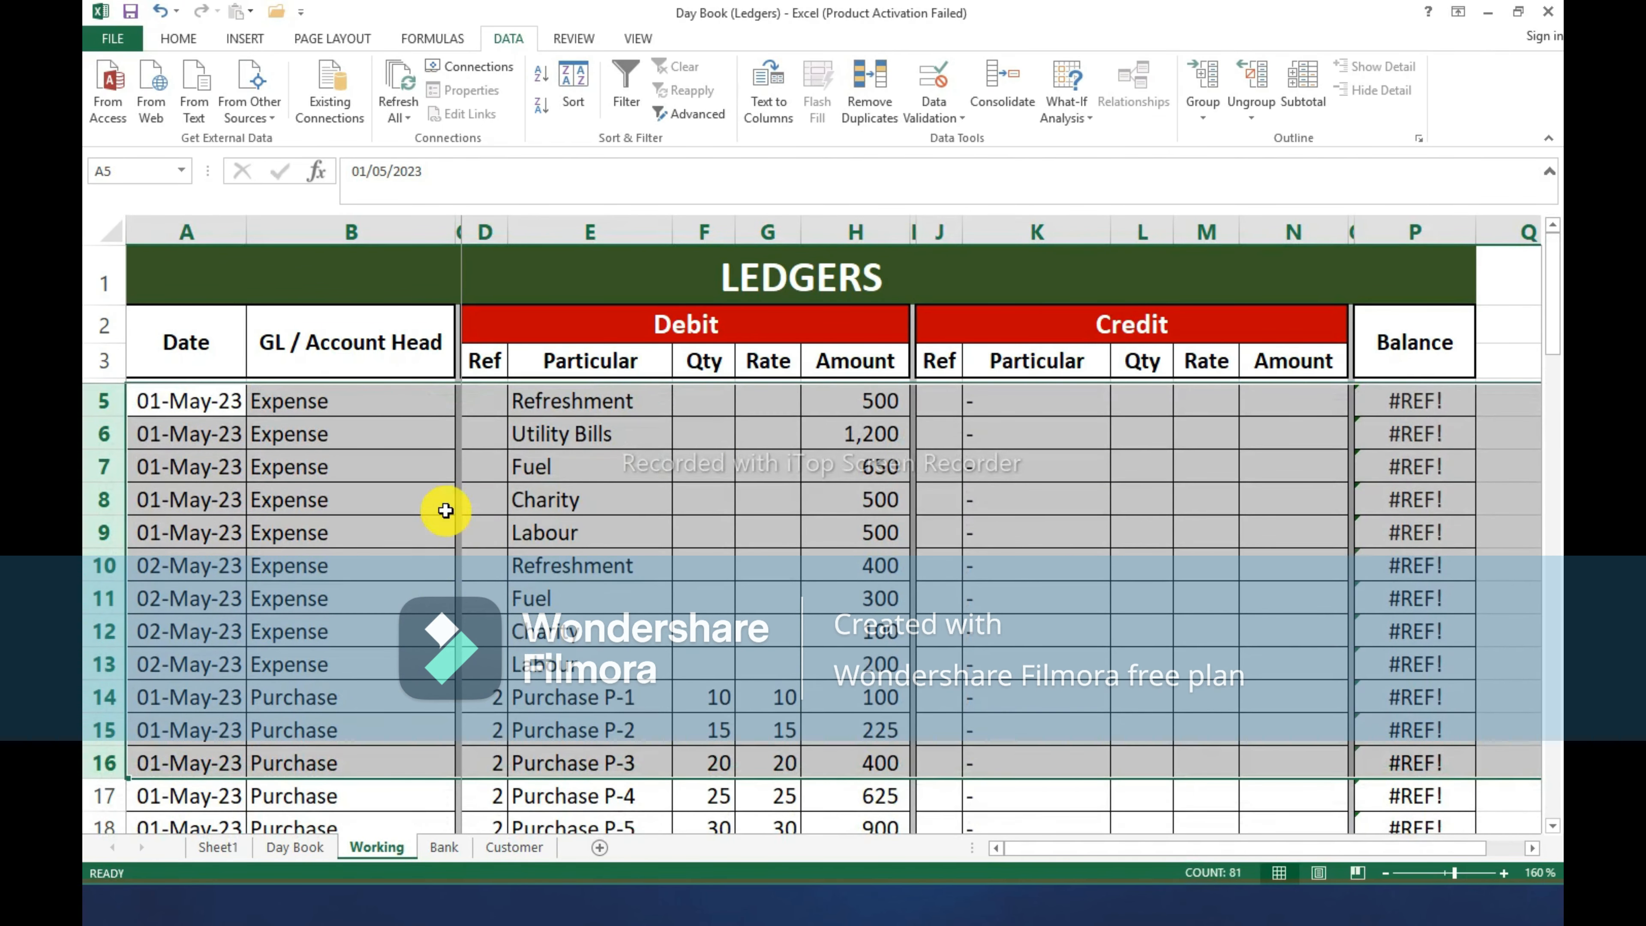
click(382, 401)
On the Customer sheet, copy the debit particulars in E5:E10 over the account heads in B5:B10.
key(ctrl+Page_Down)
key(ctrl+Page_Down)
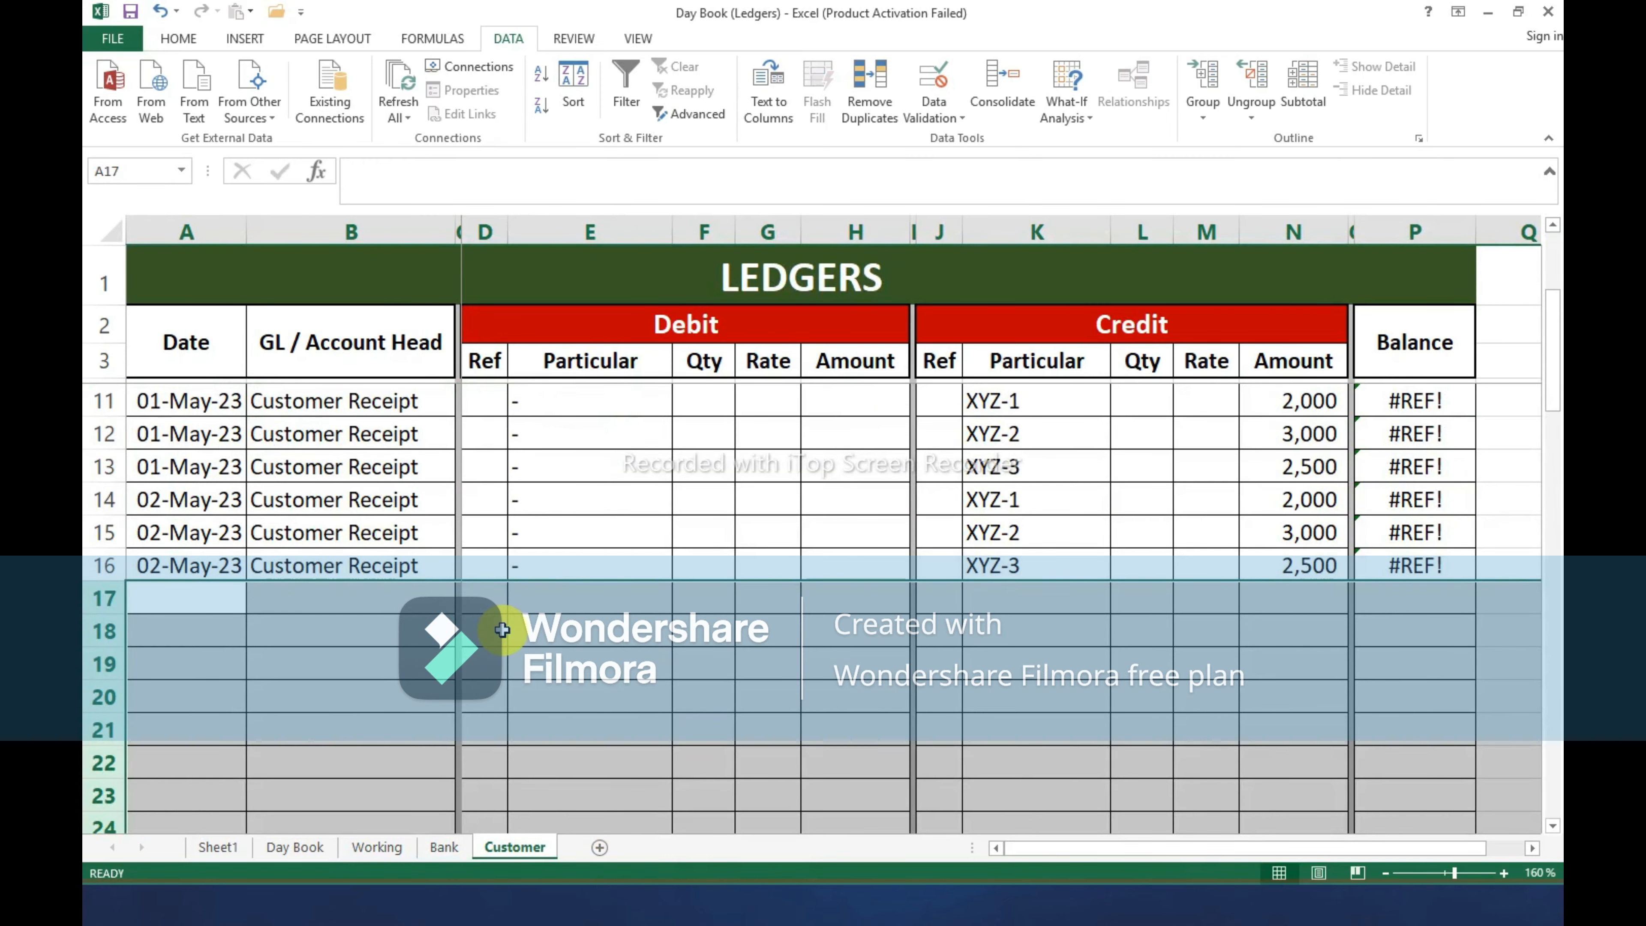
scroll(509, 622, up, 2)
click(100, 404)
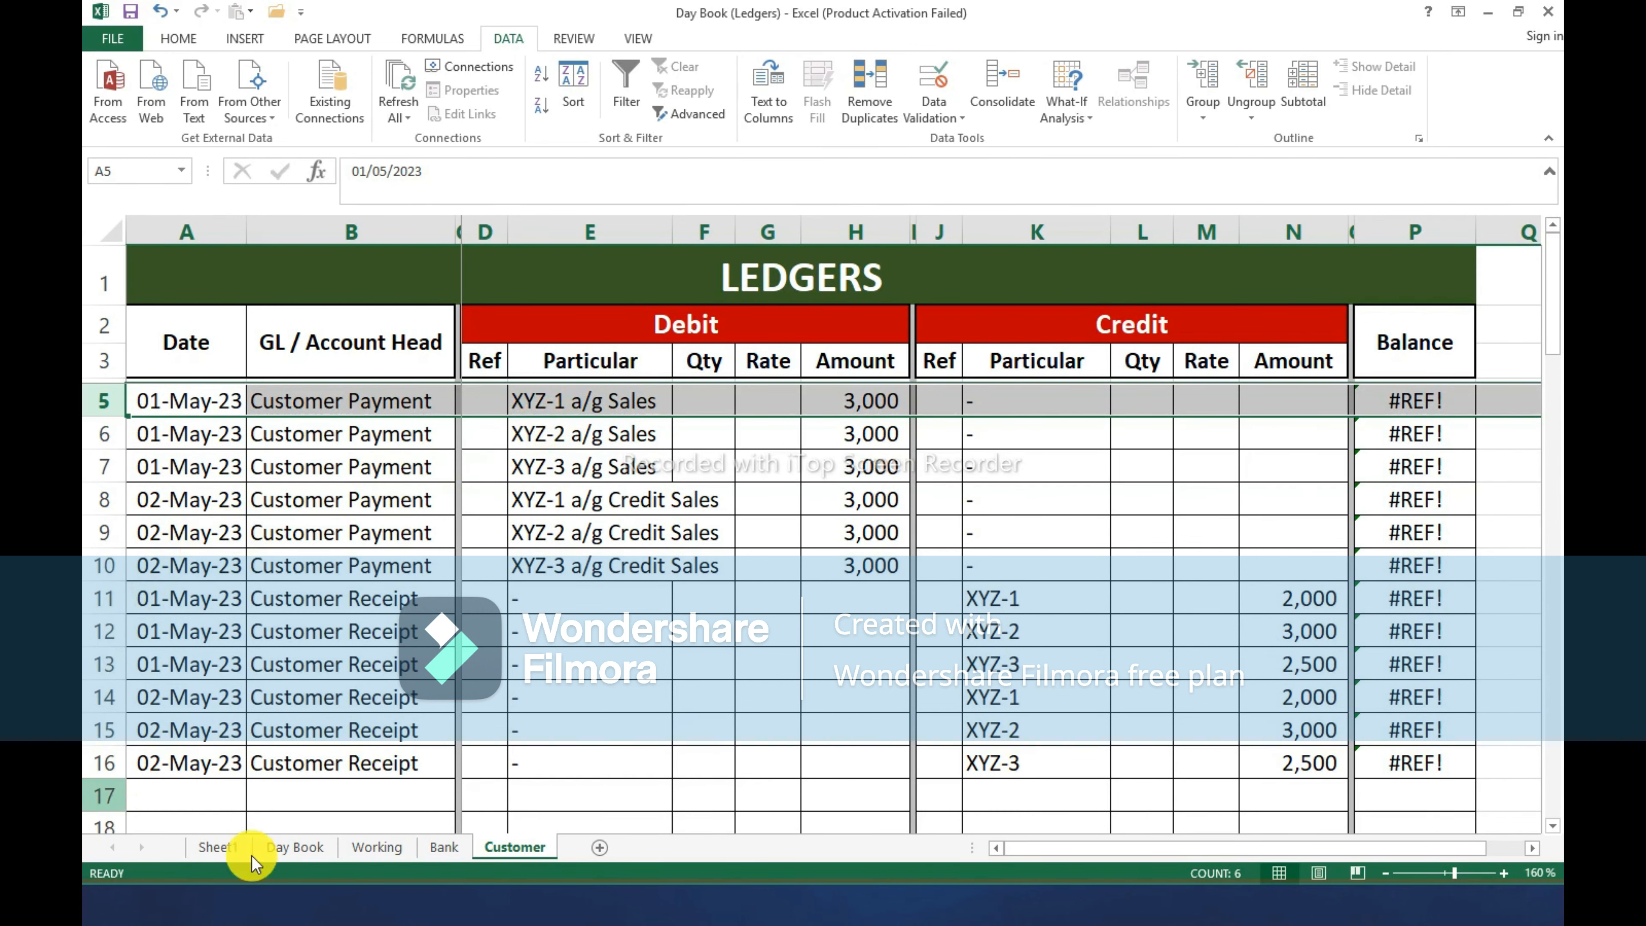
click(551, 403)
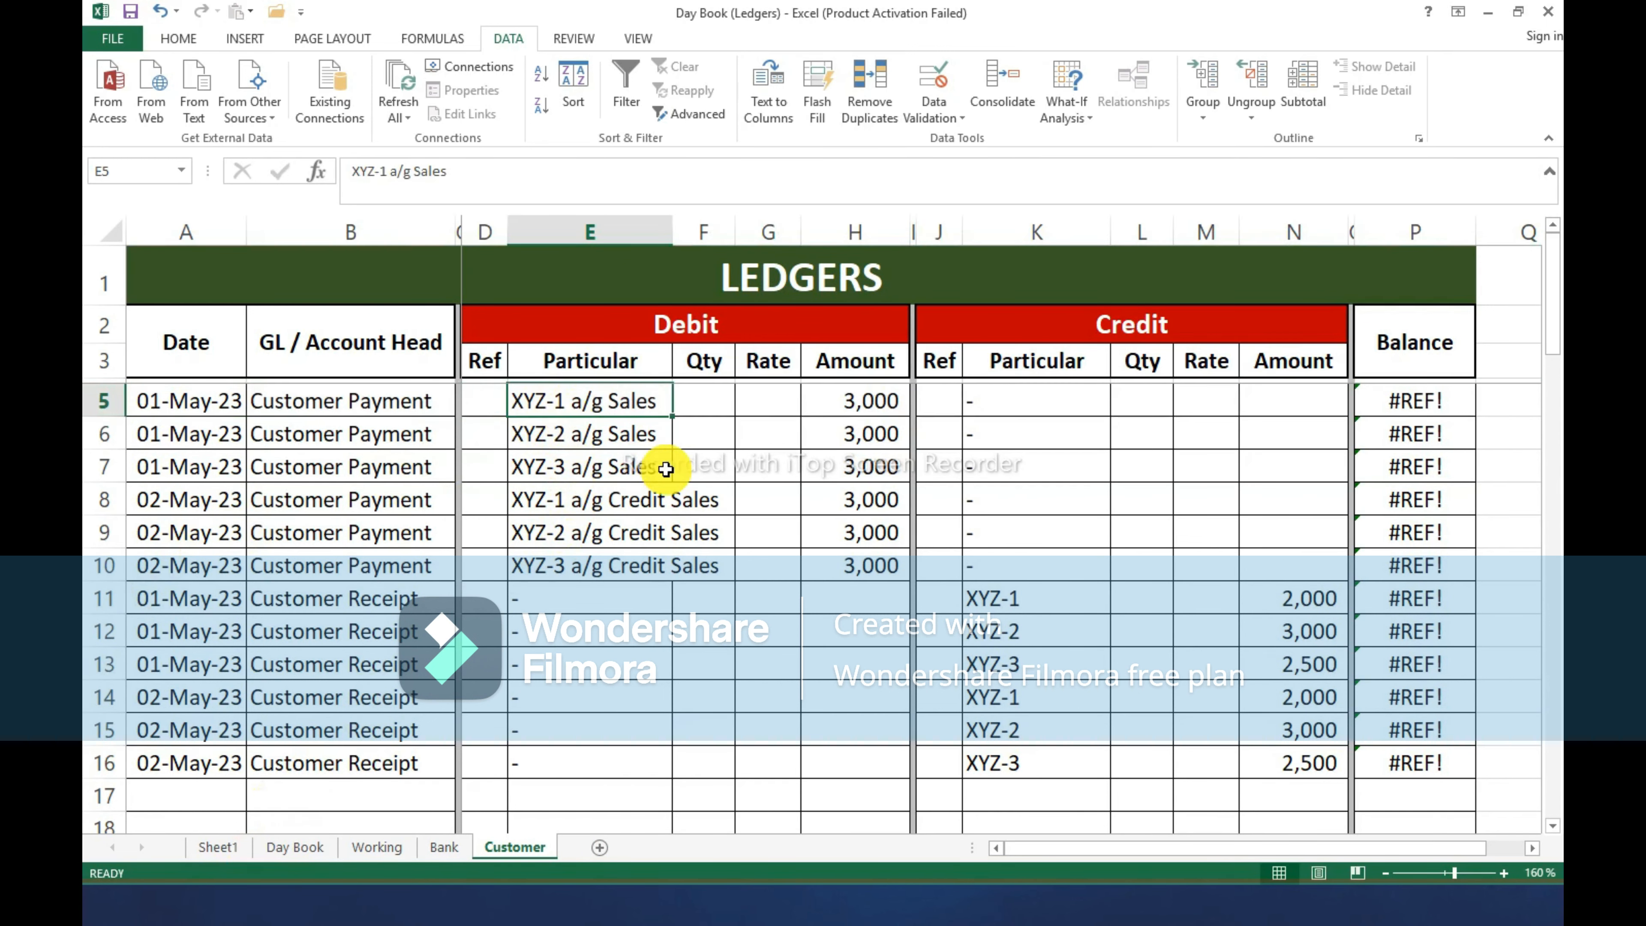
key(shift+Down)
key(shift+Down)
key(shift+Down)
key(shift+Down)
key(shift+Down)
key(ctrl+c)
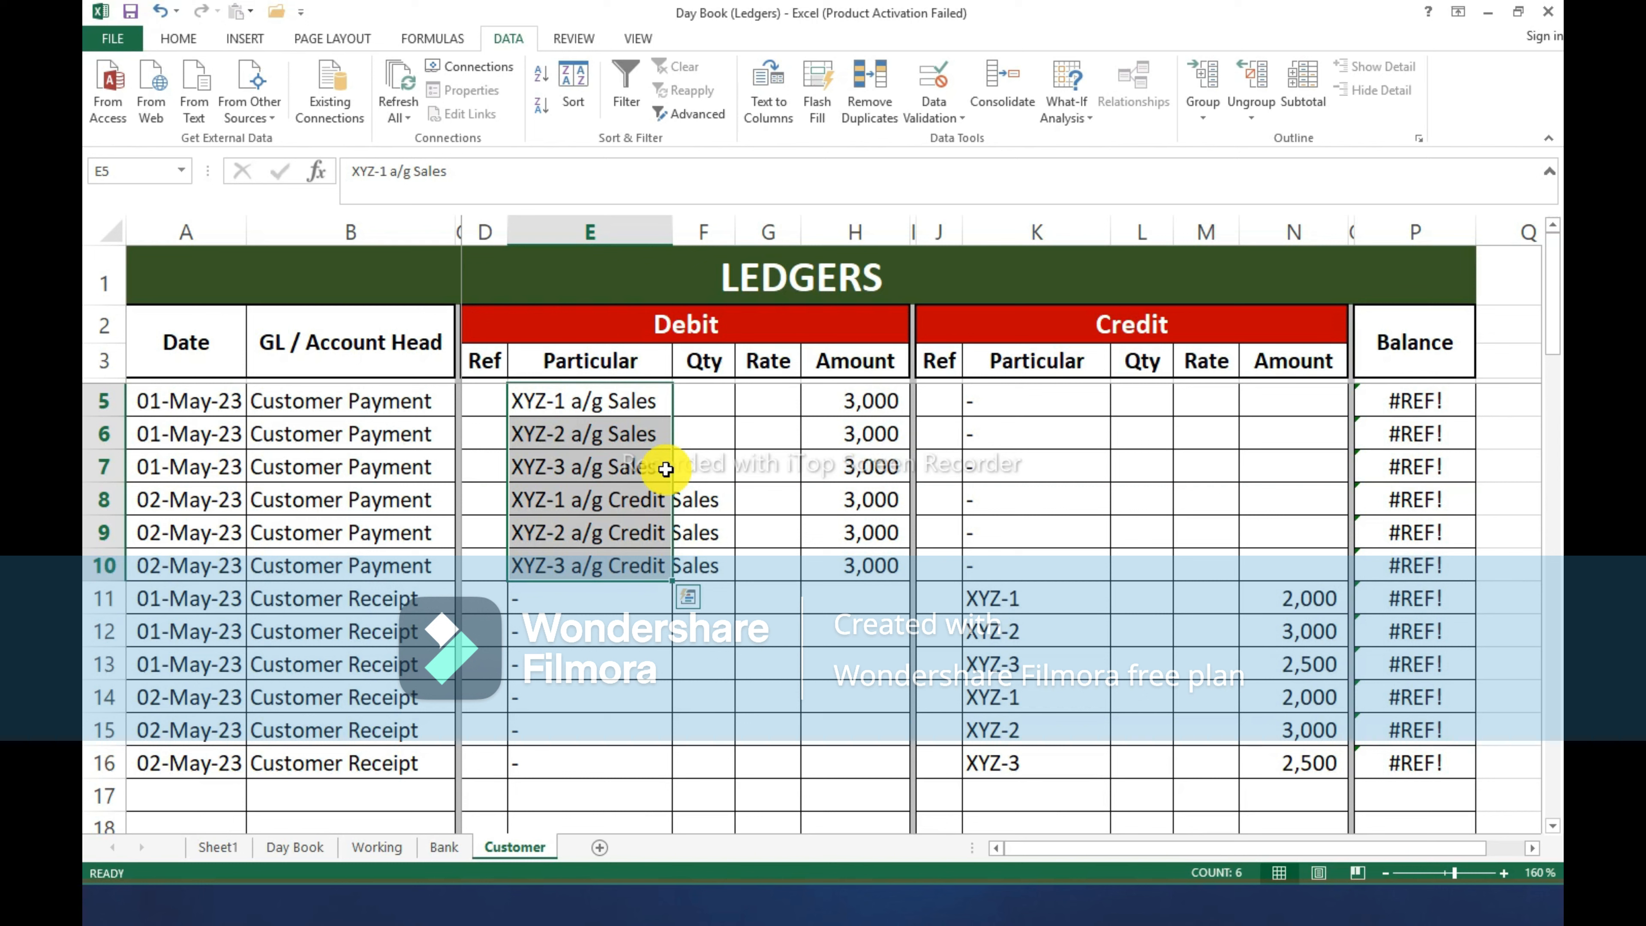
key(Left)
key(Left)
key(Left)
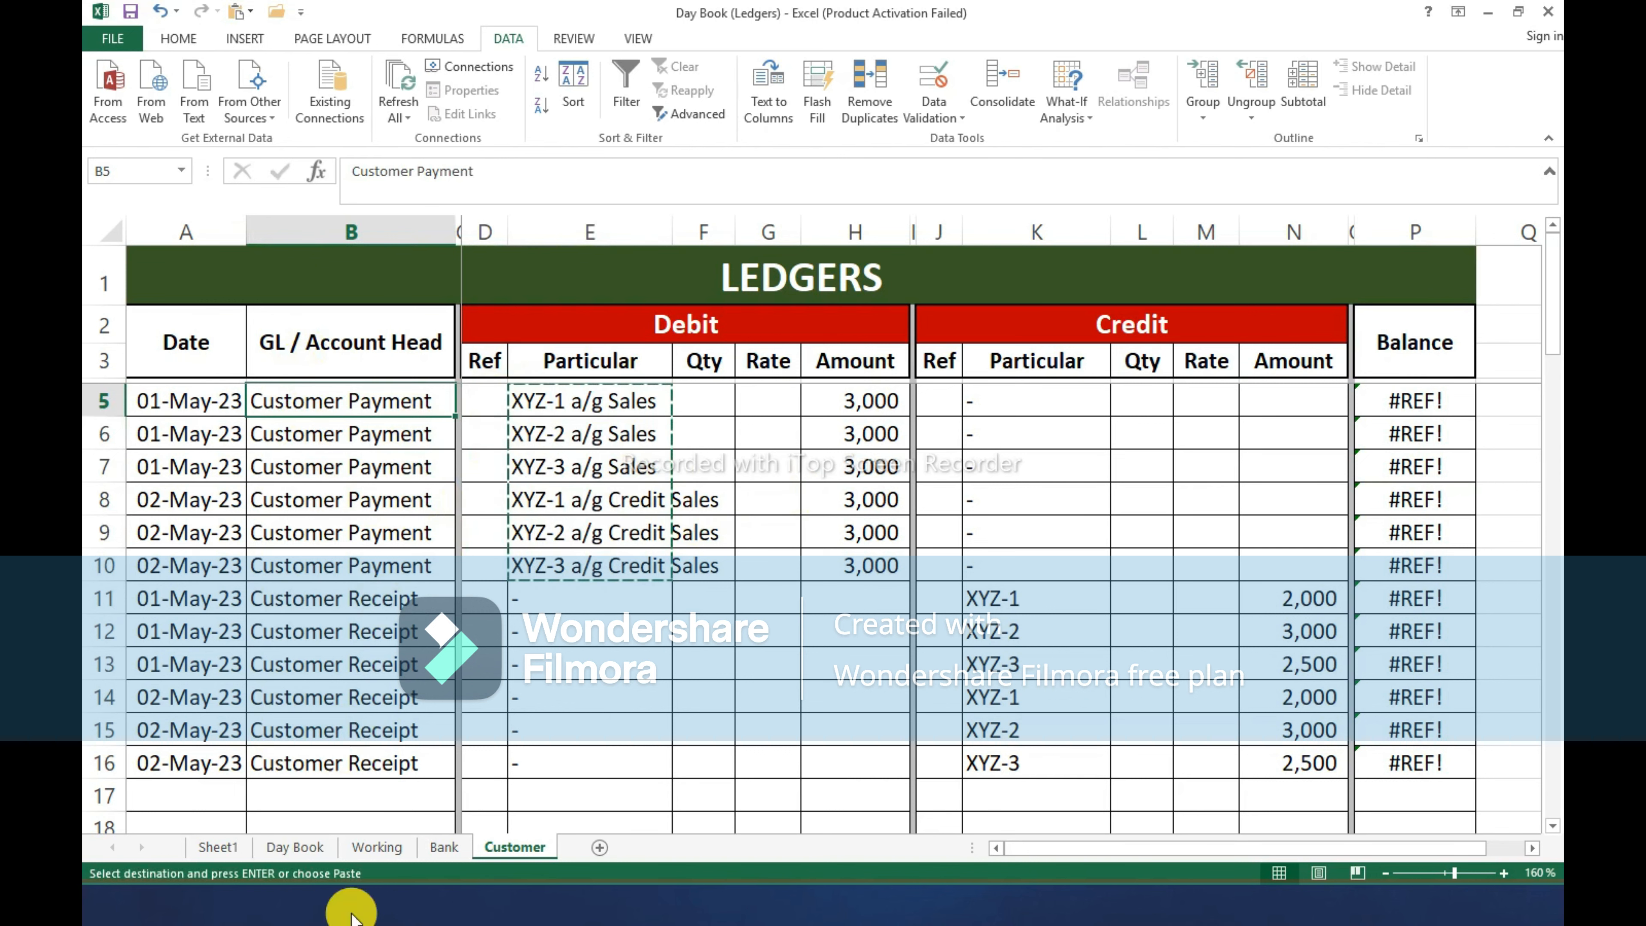
click(178, 38)
click(120, 121)
click(100, 252)
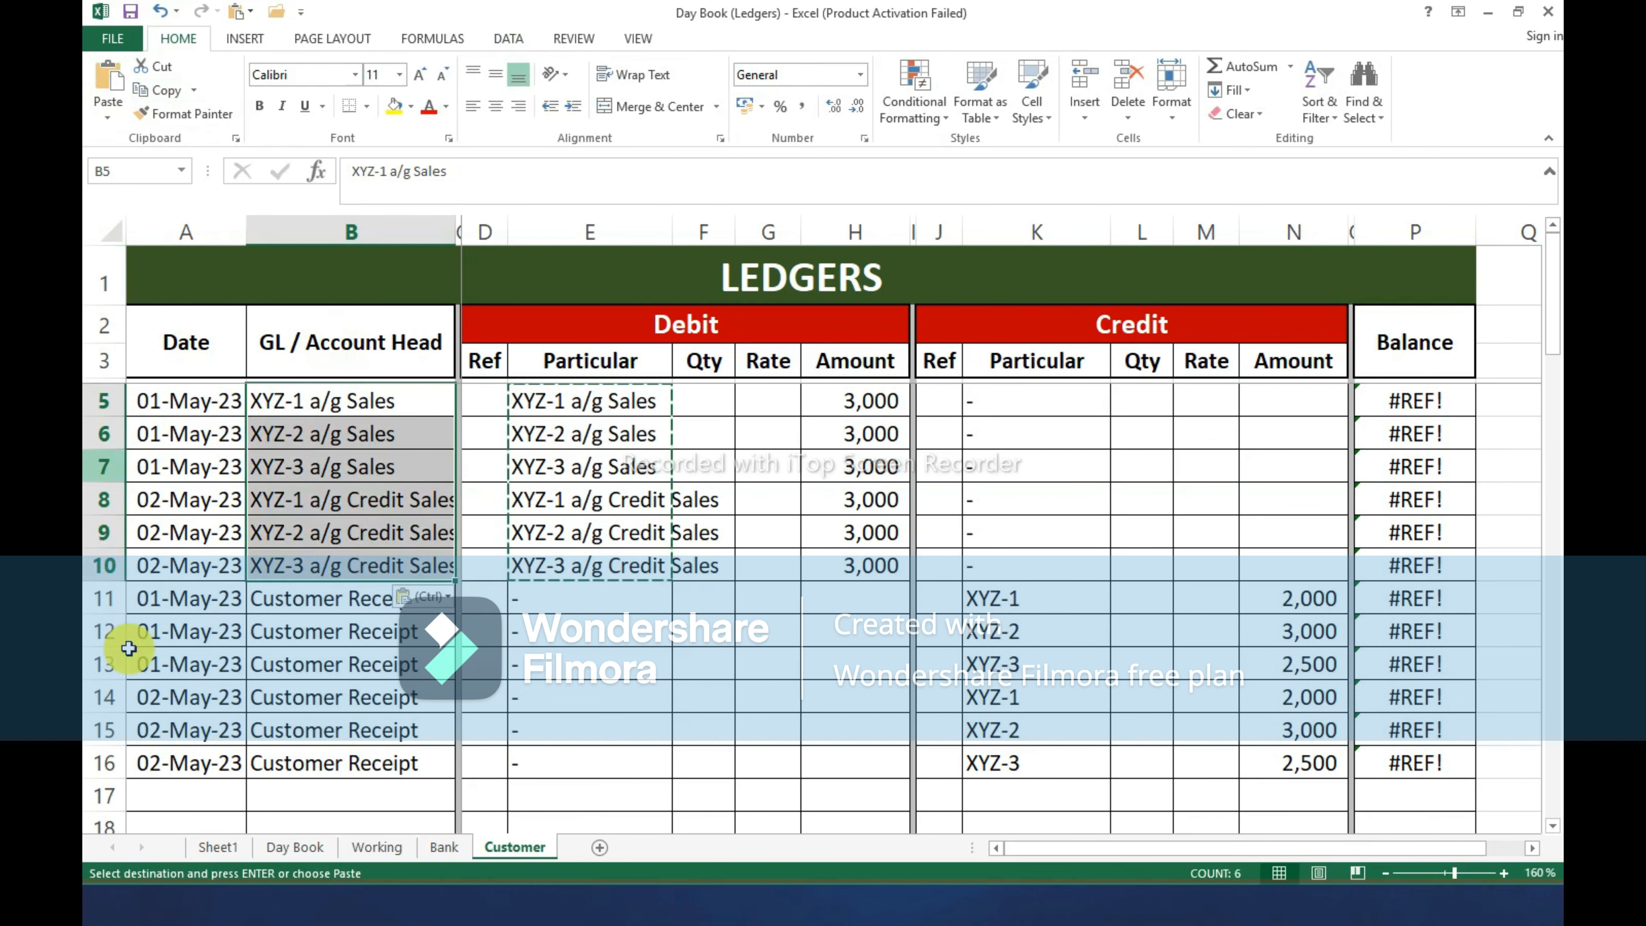
Copy the credit particulars in K11:K16 over the Customer Receipt account heads in B11:B16.
key(Down)
key(Down)
key(Right)
key(Right)
key(Down)
key(Down)
key(Down)
key(Right)
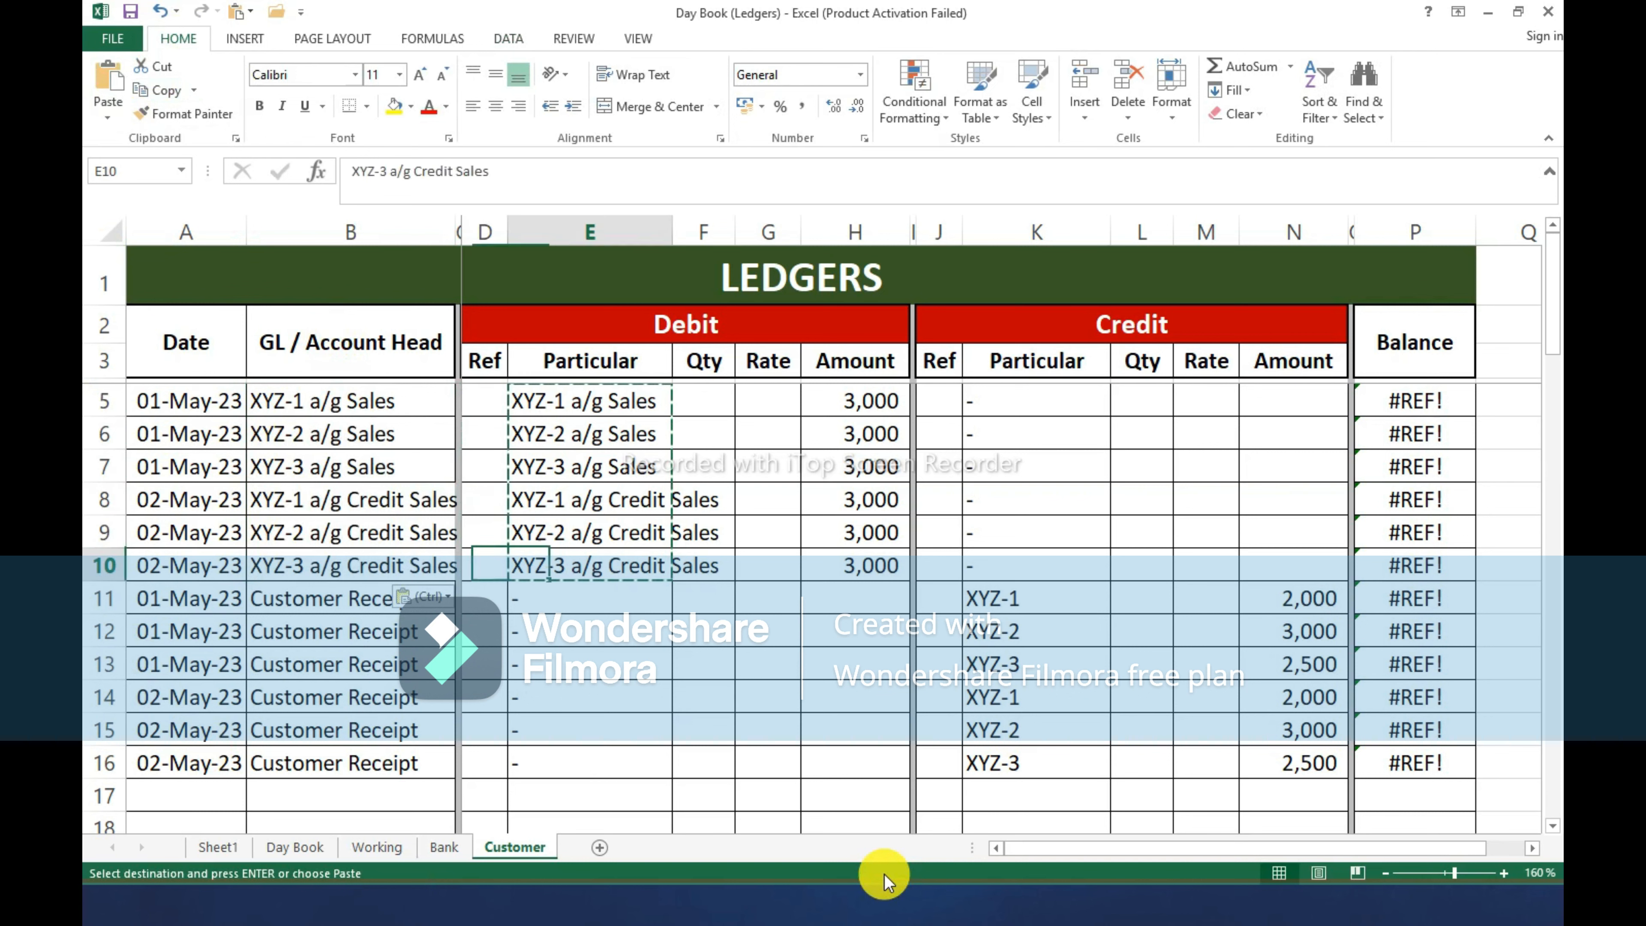
key(Right)
key(Right)
key(Down)
key(Right)
key(Right)
key(Right)
key(Right)
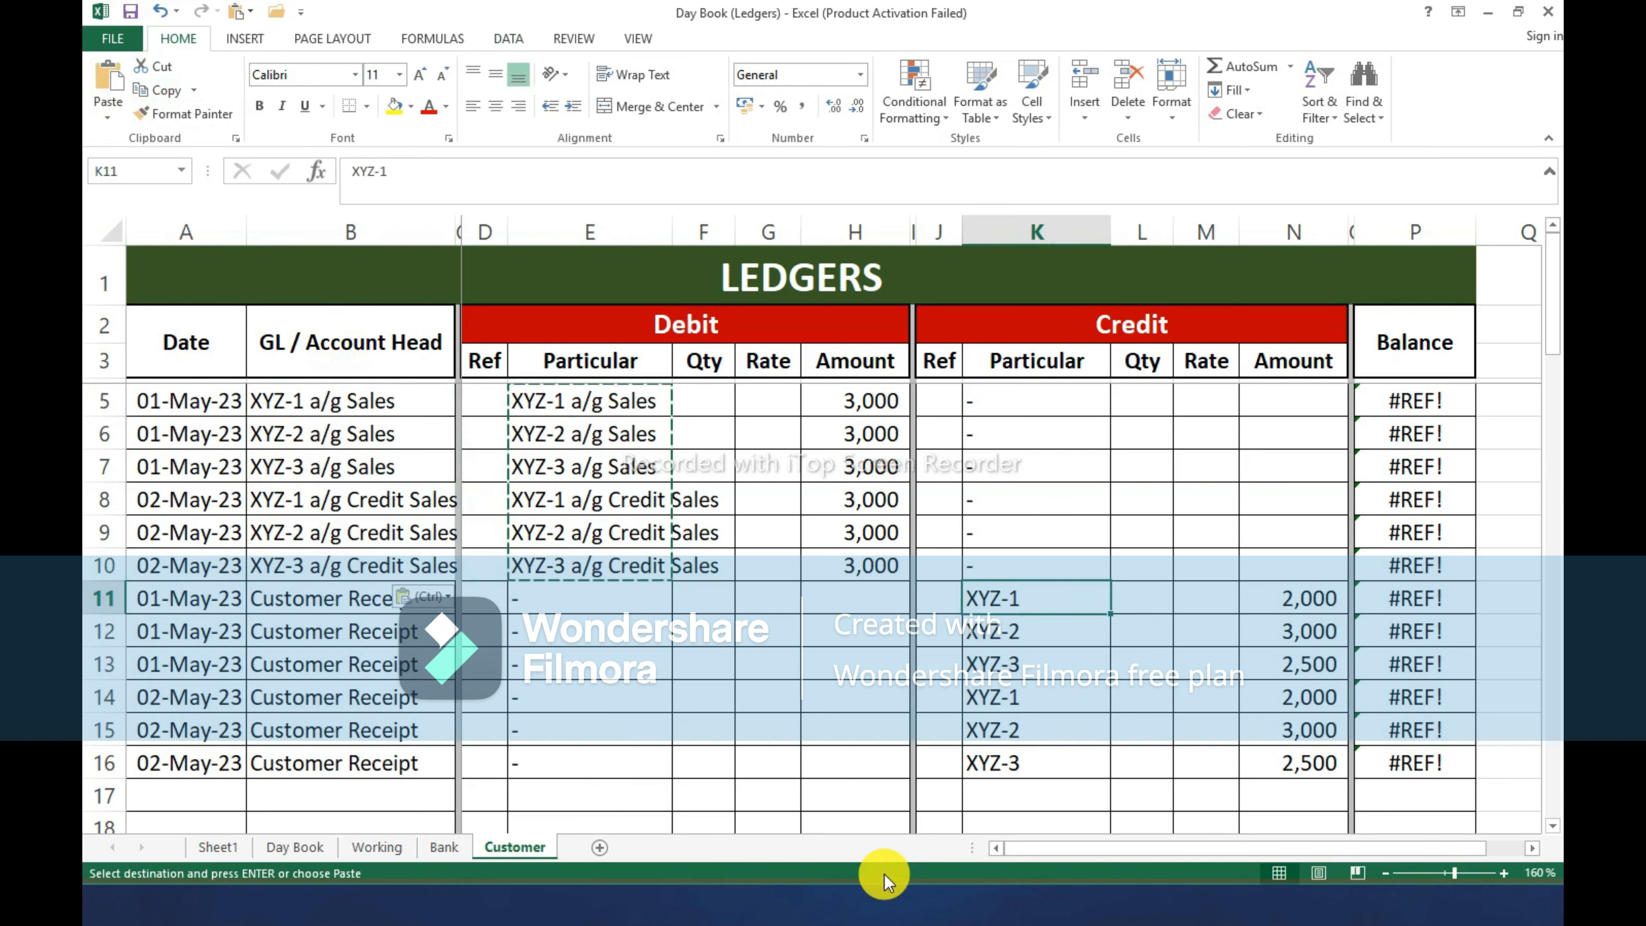
key(shift+Down)
key(shift+Down)
key(shift+Down)
key(shift+Down)
key(shift+Down)
key(ctrl+c)
key(Left)
key(Left)
key(Left)
key(Left)
key(Left)
key(Left)
key(Left)
key(Left)
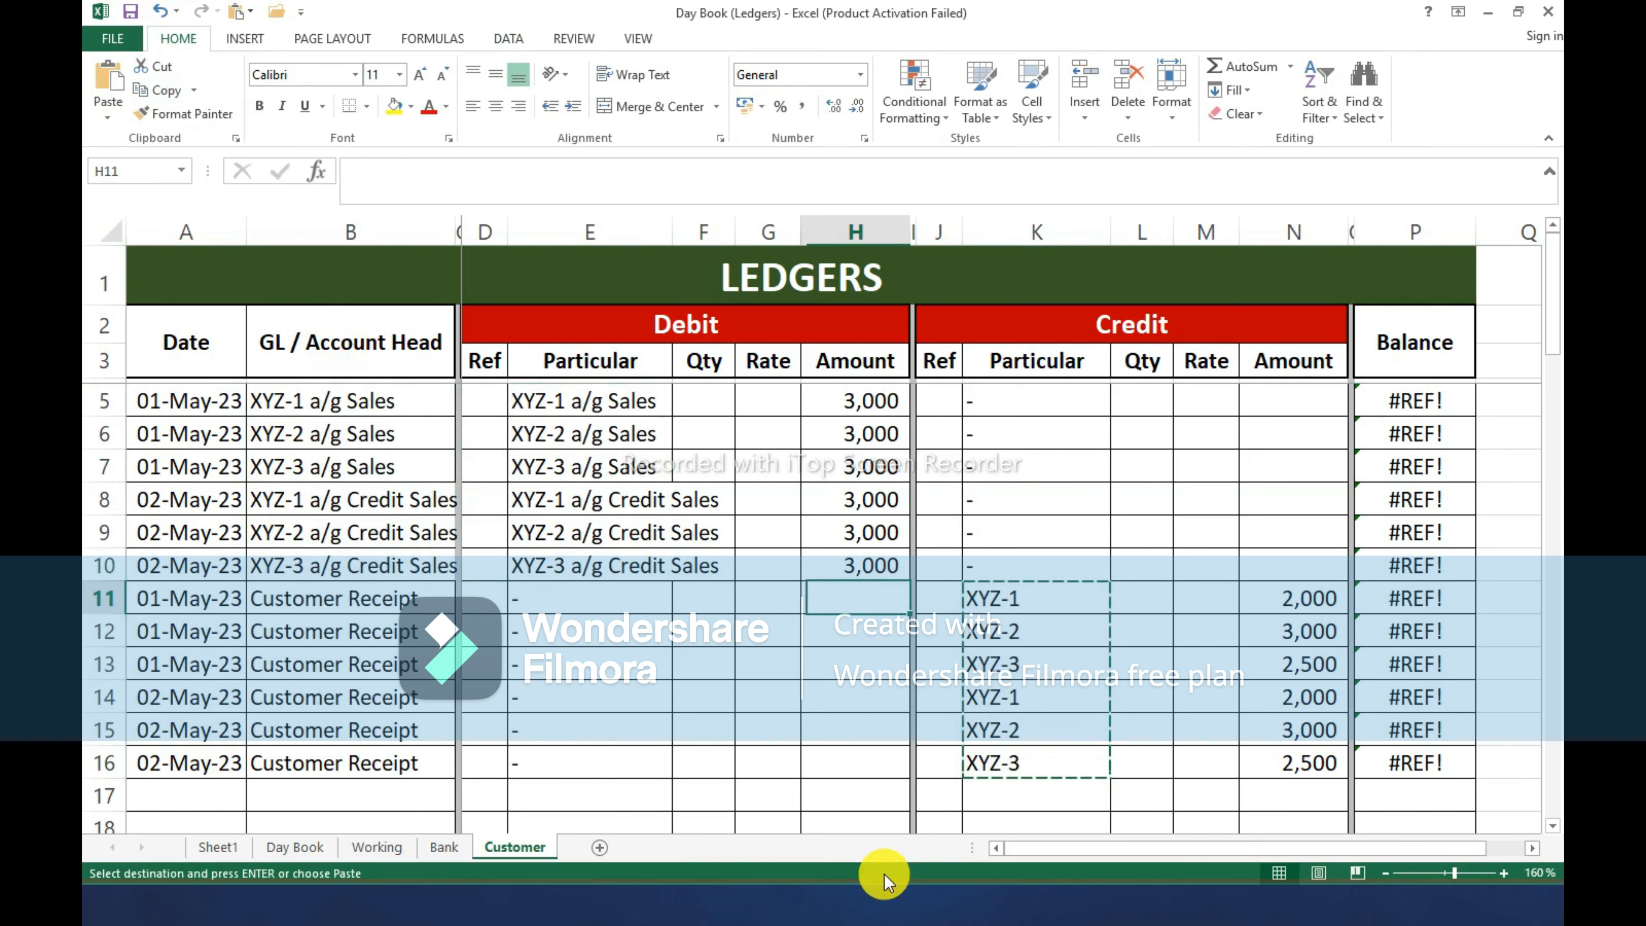
key(Left)
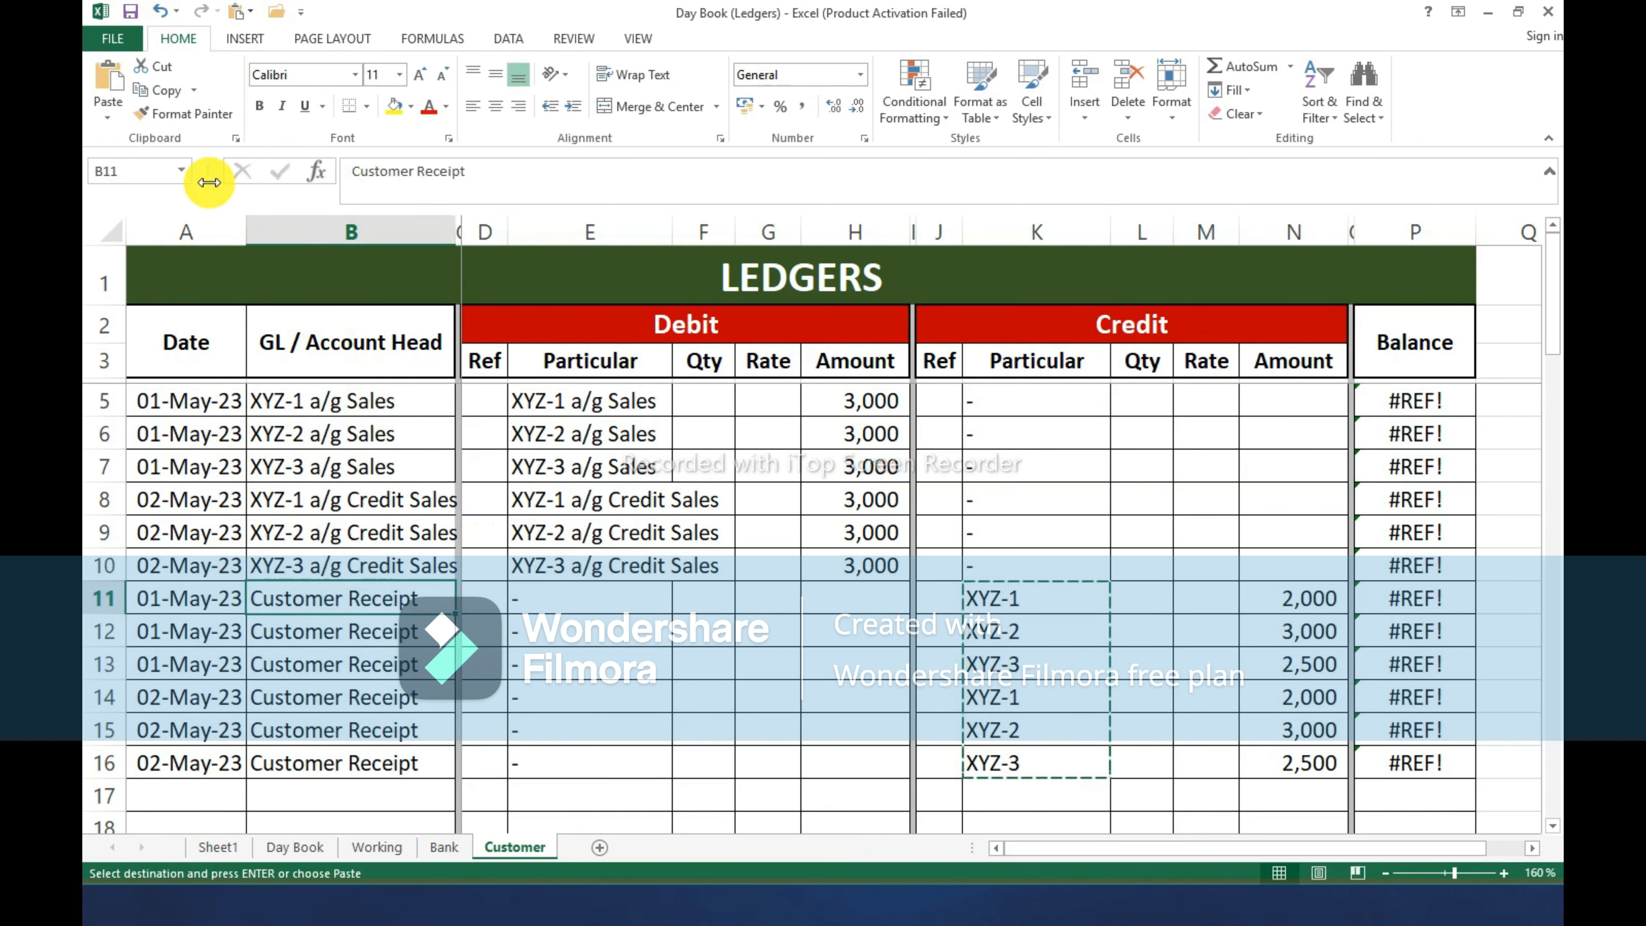
click(108, 115)
click(109, 252)
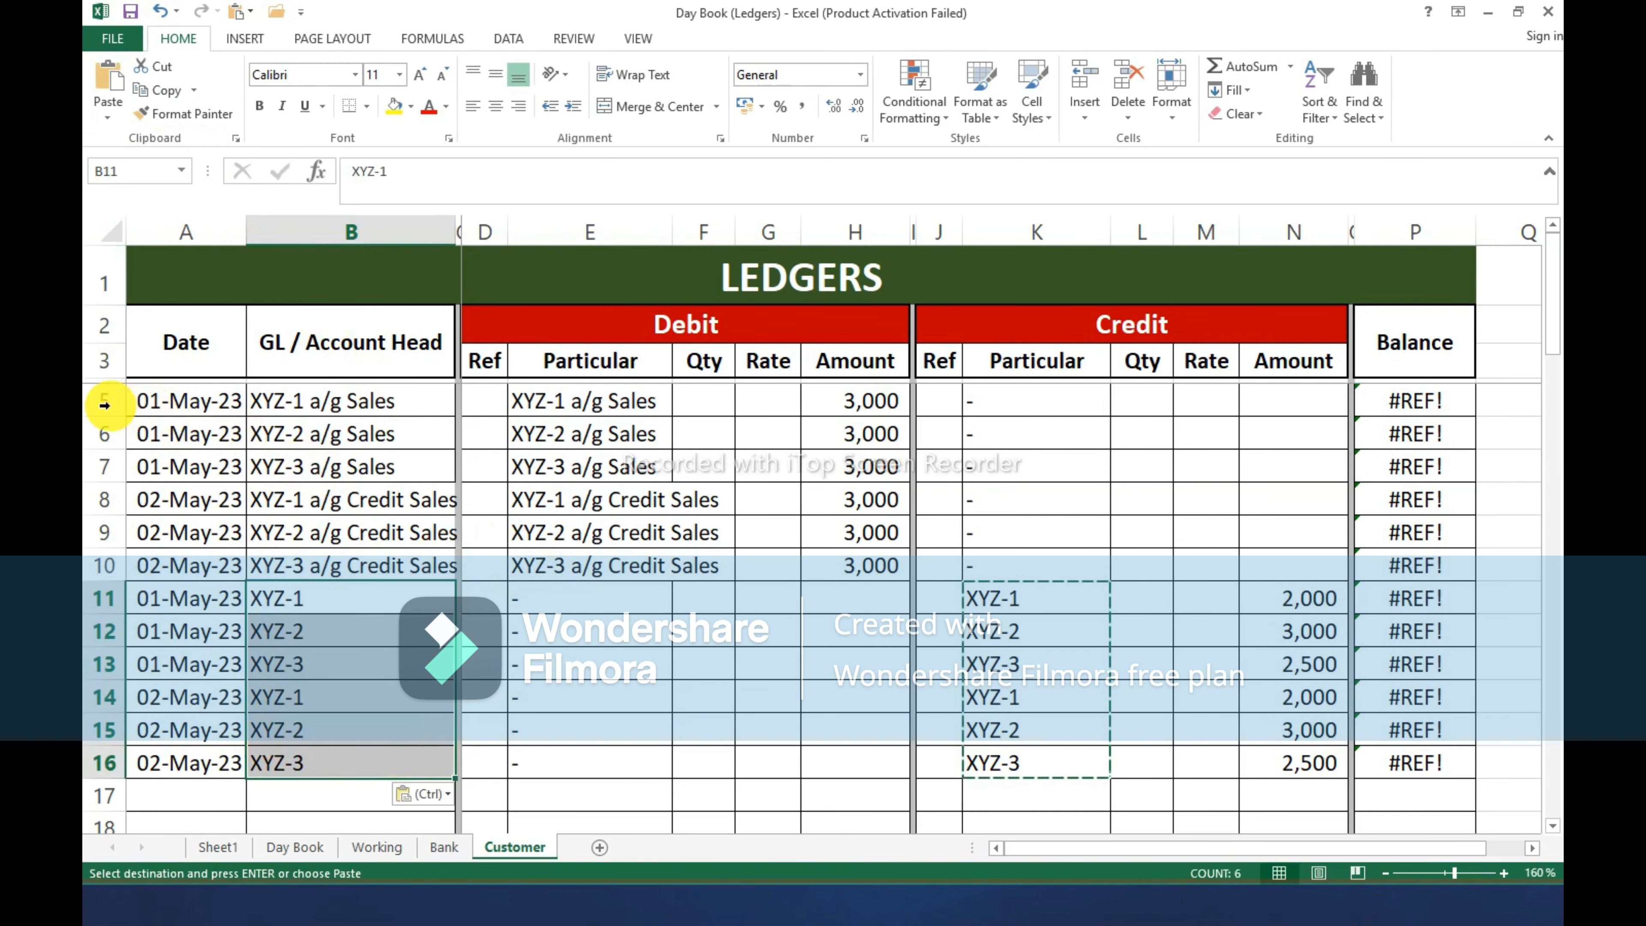
Sort rows 5 to 16 of the Customer sheet by Column B and then by Column A, both in ascending order.
drag(103, 405, 161, 768)
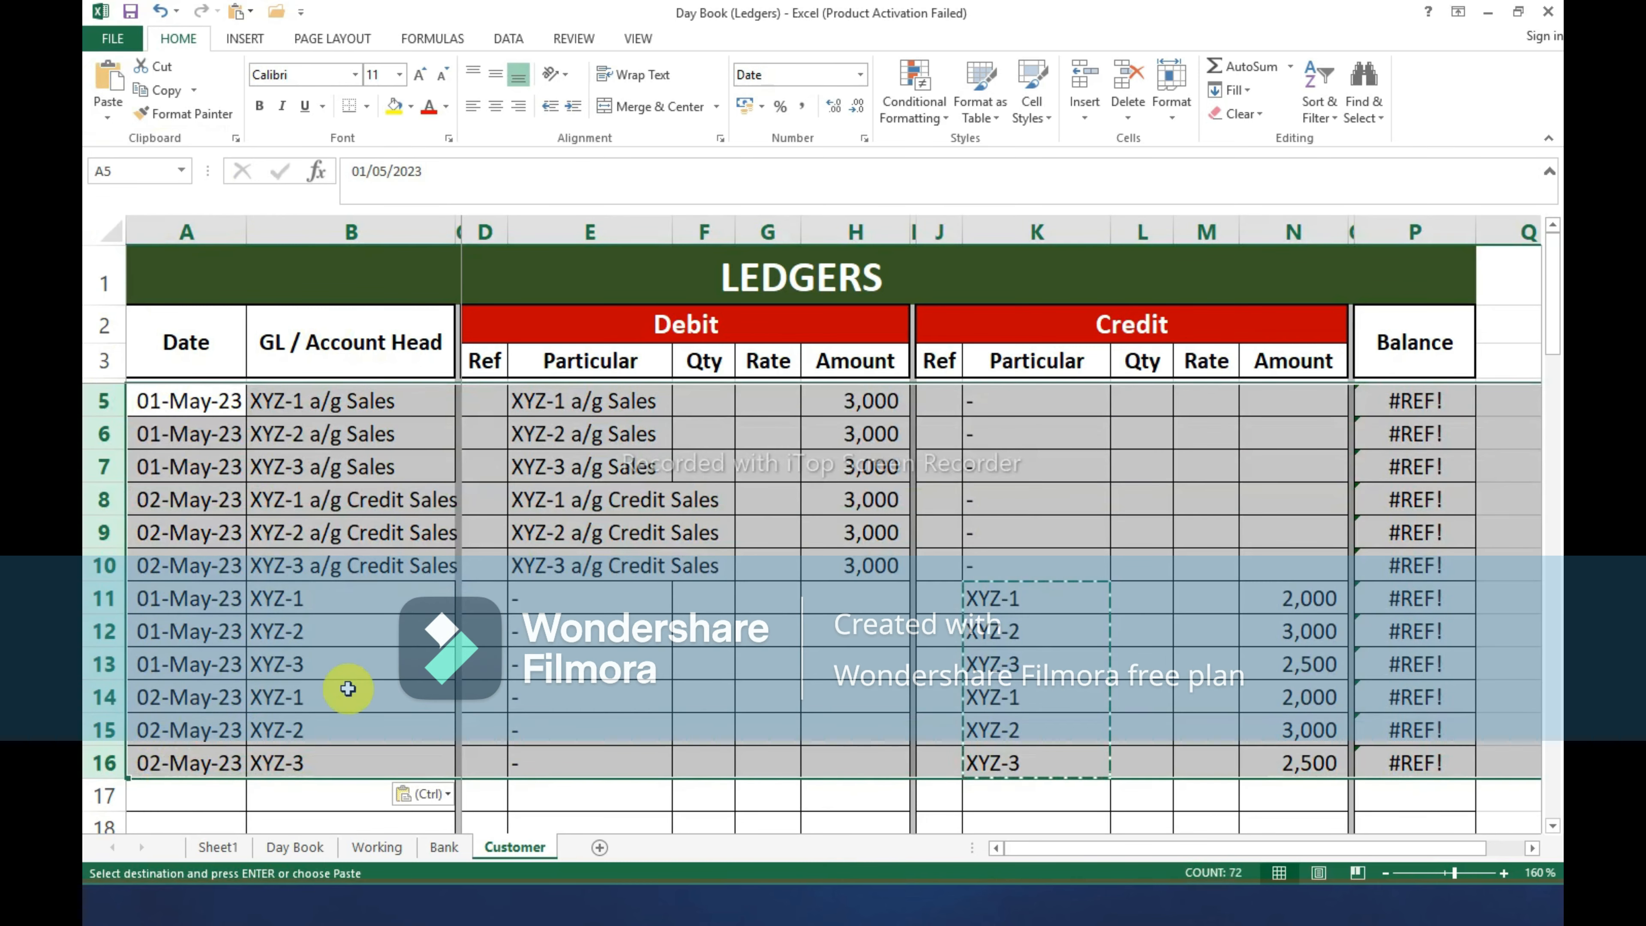
click(500, 39)
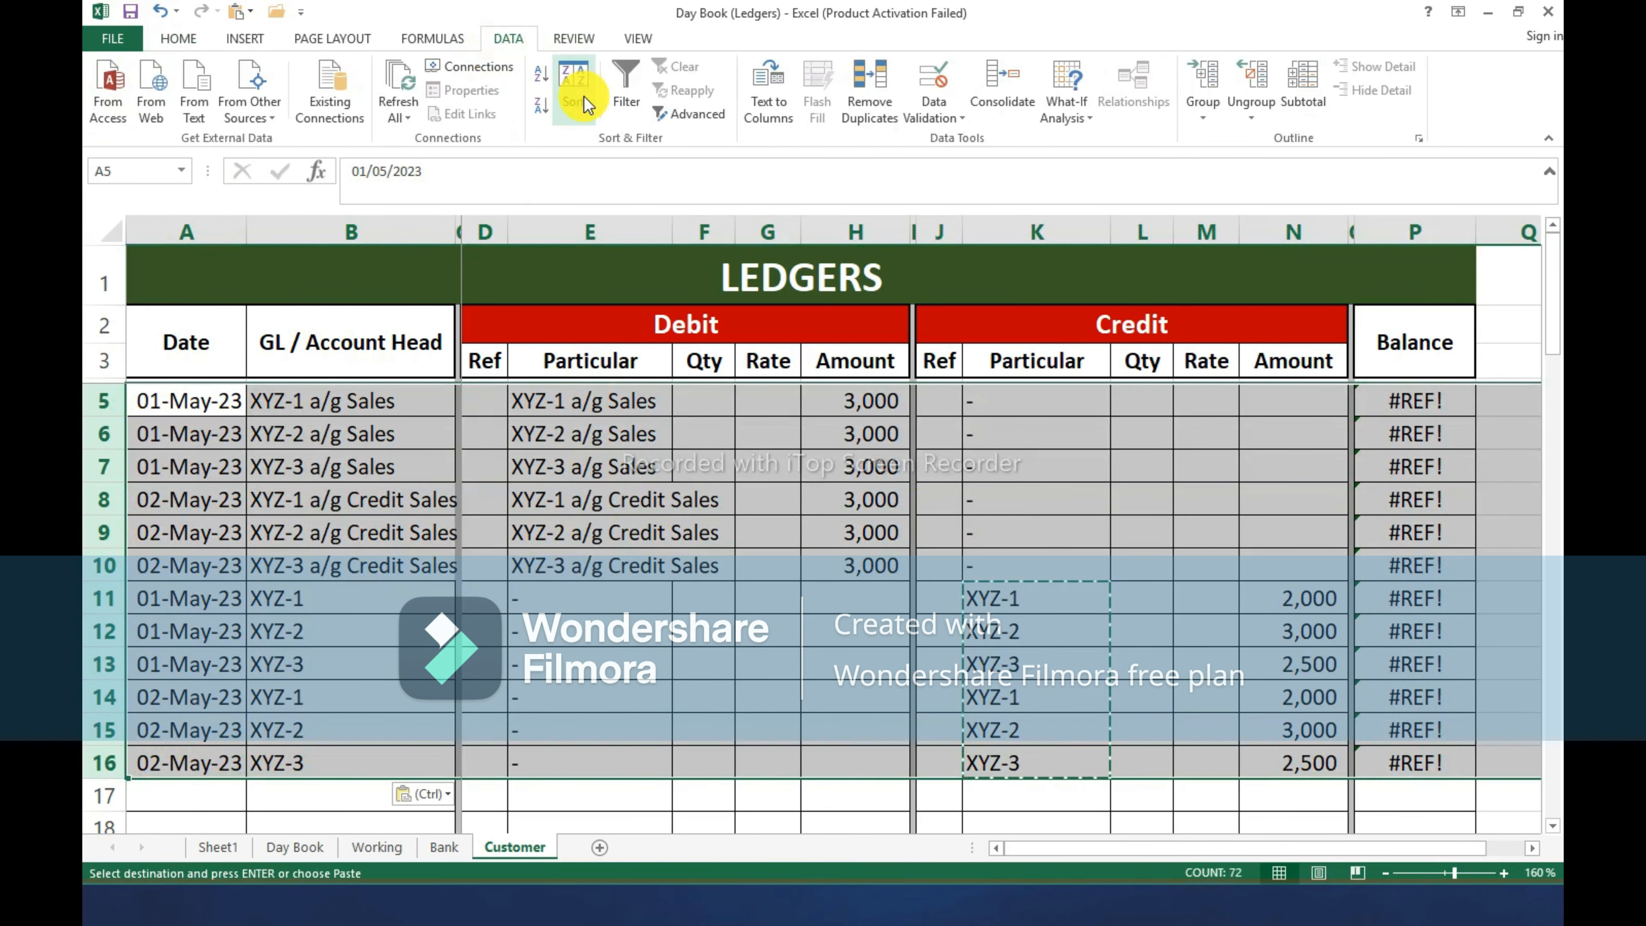
click(573, 87)
click(606, 214)
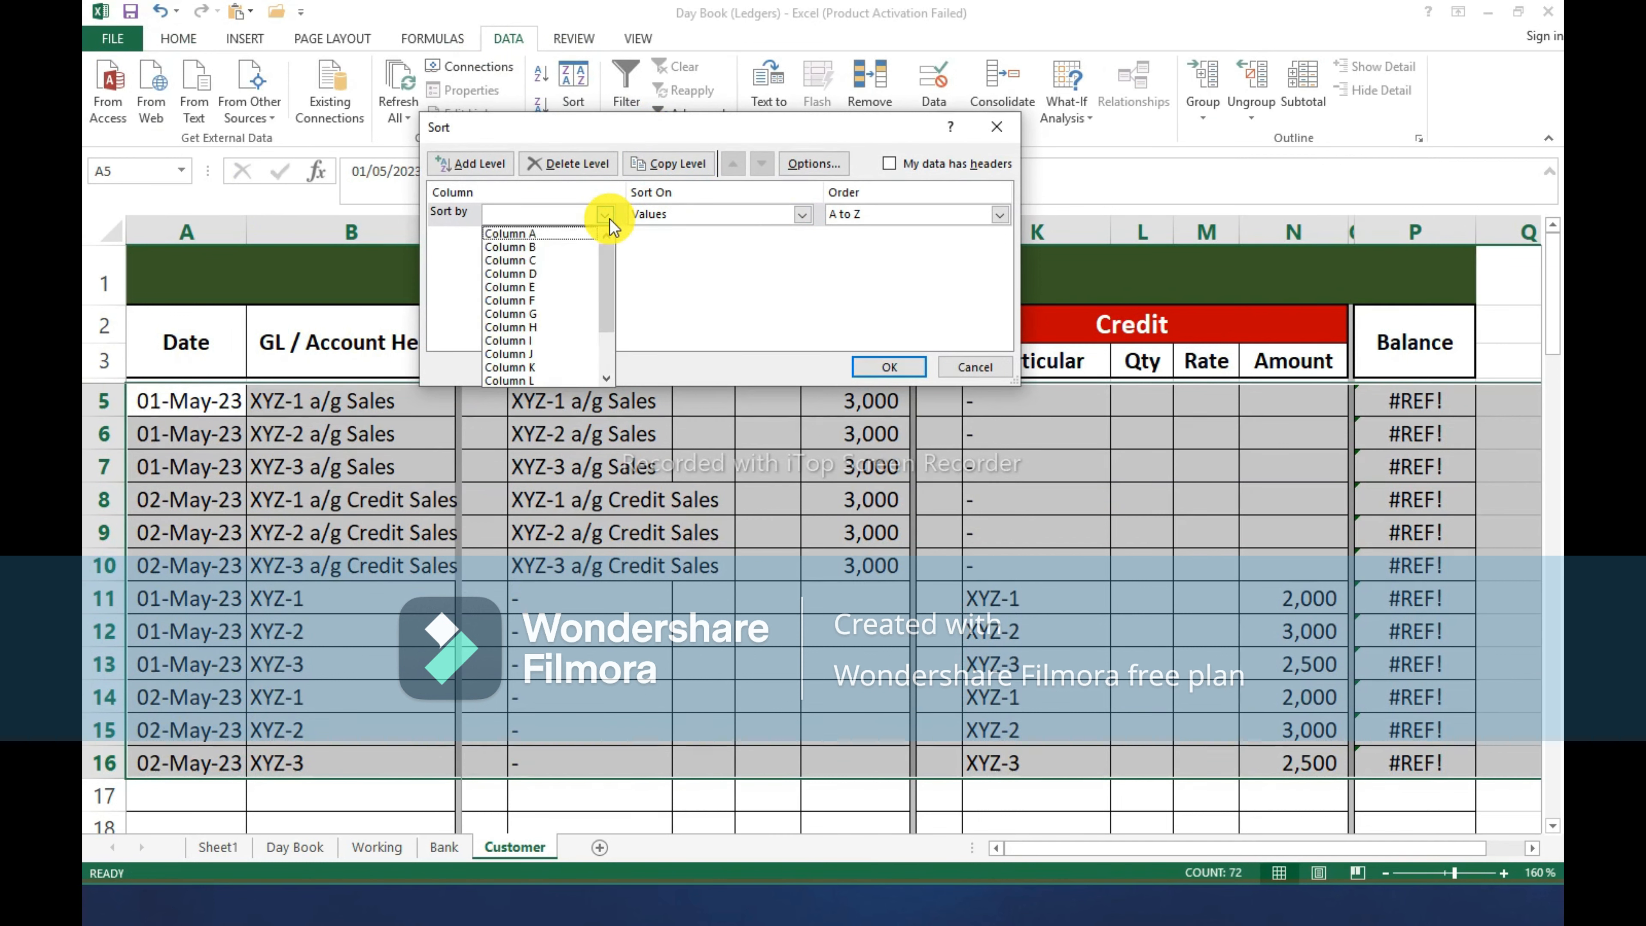
click(571, 248)
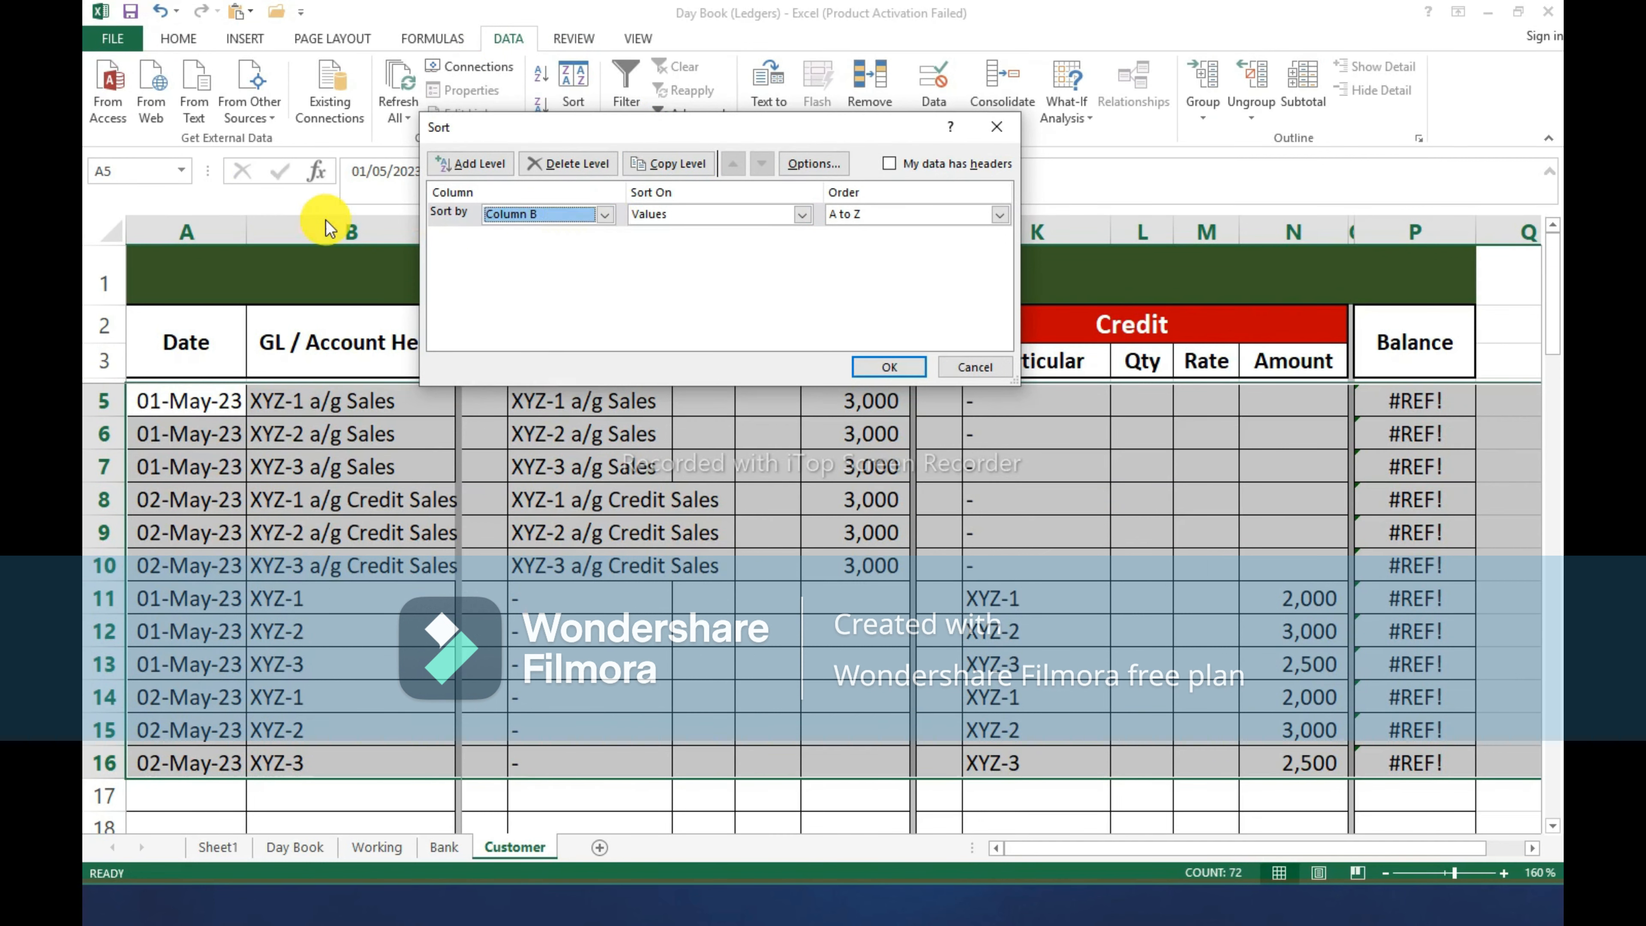
click(479, 173)
click(527, 238)
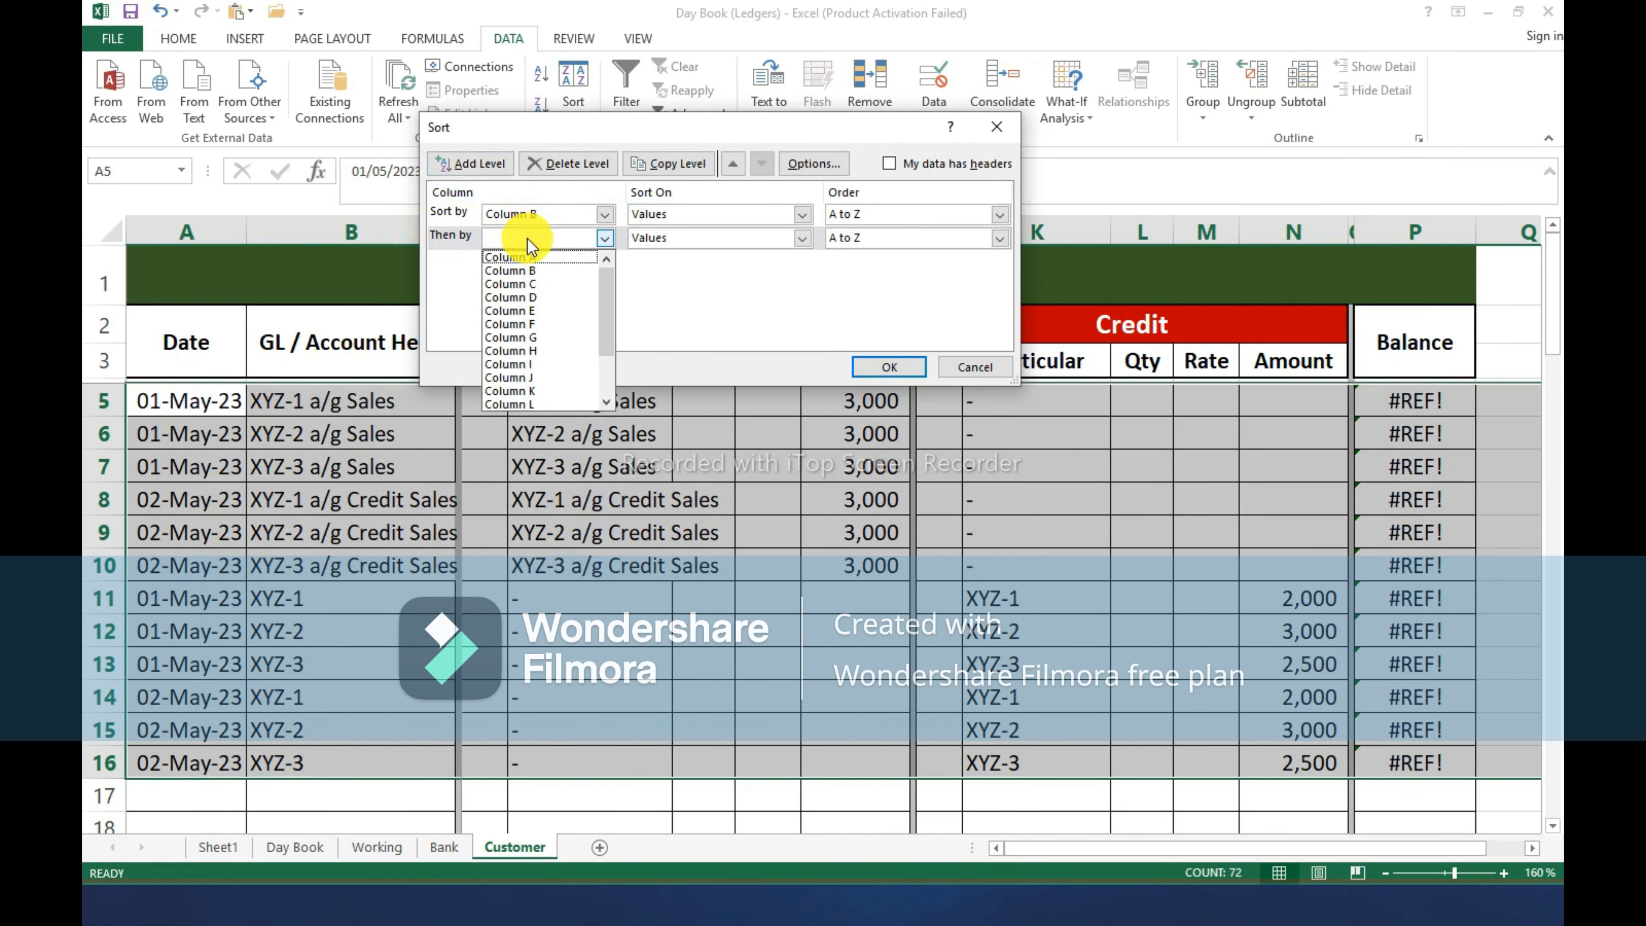
click(553, 262)
click(866, 367)
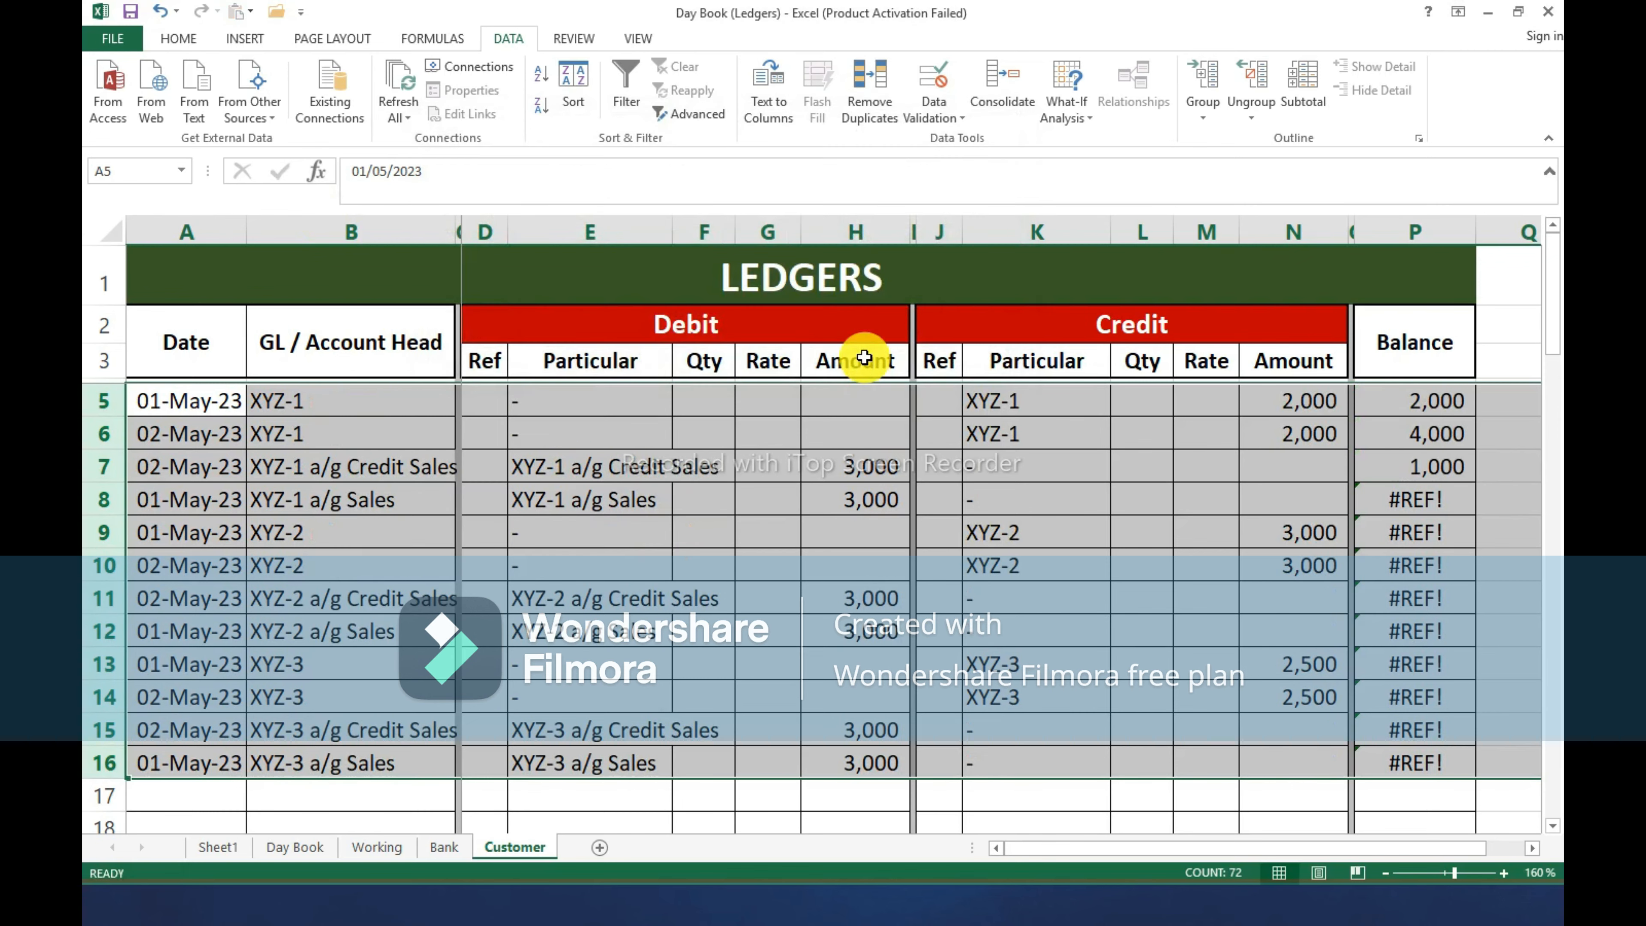
Insert a copy of the narrow blank row 4 above the first XYZ-2 entry in row 9.
click(374, 539)
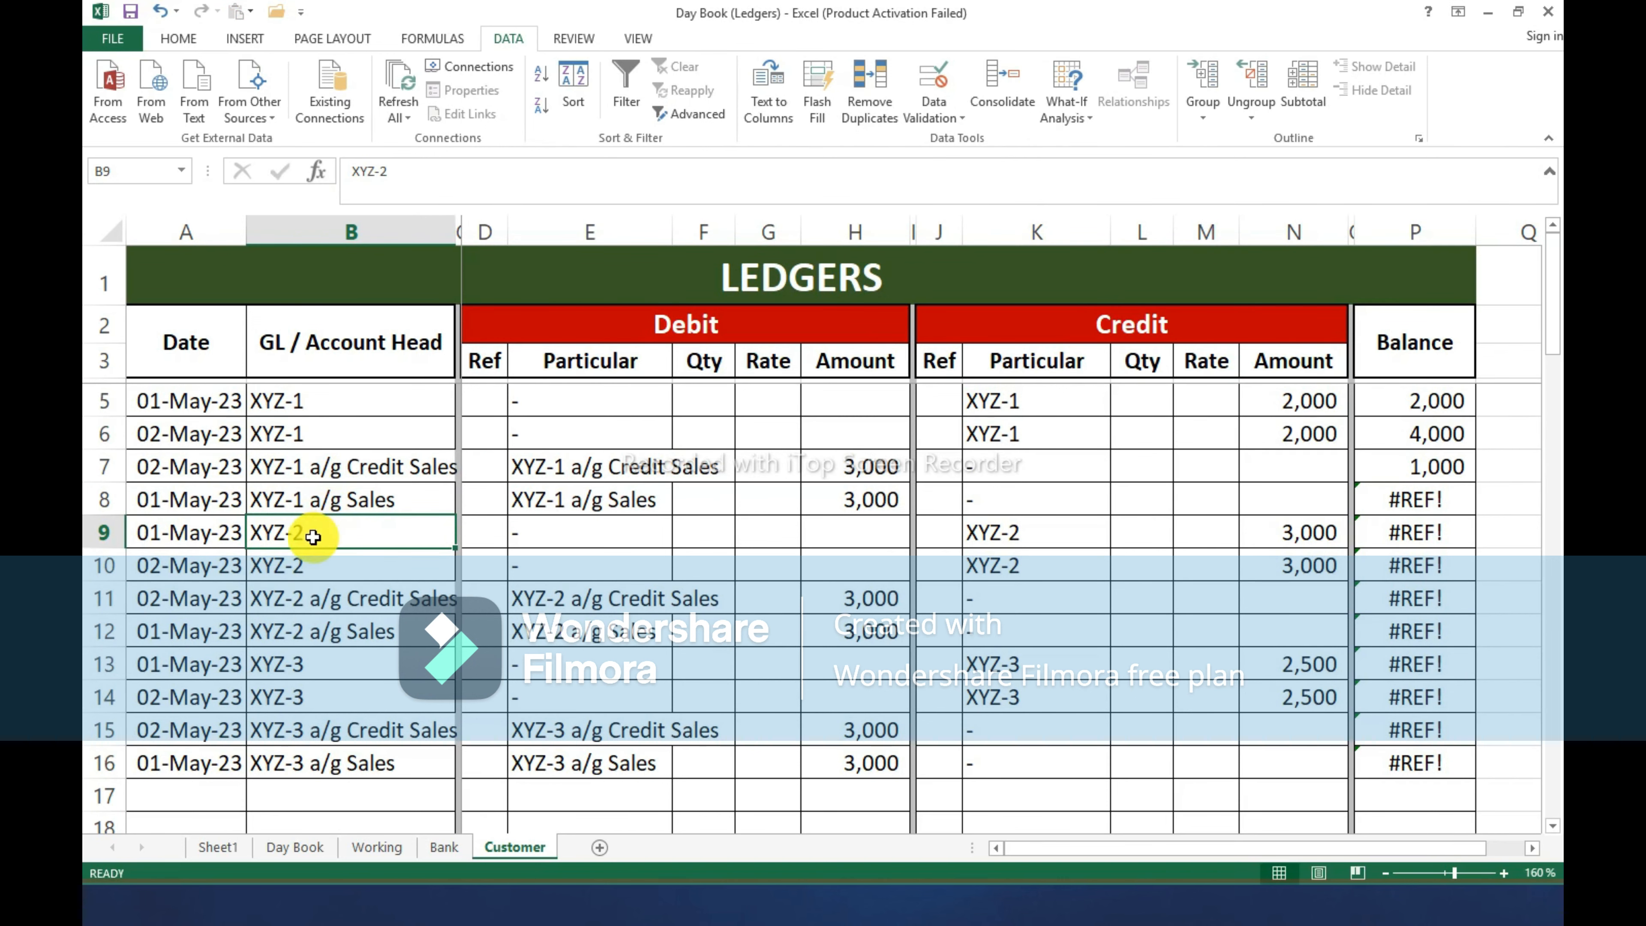
click(101, 382)
key(ctrl+c)
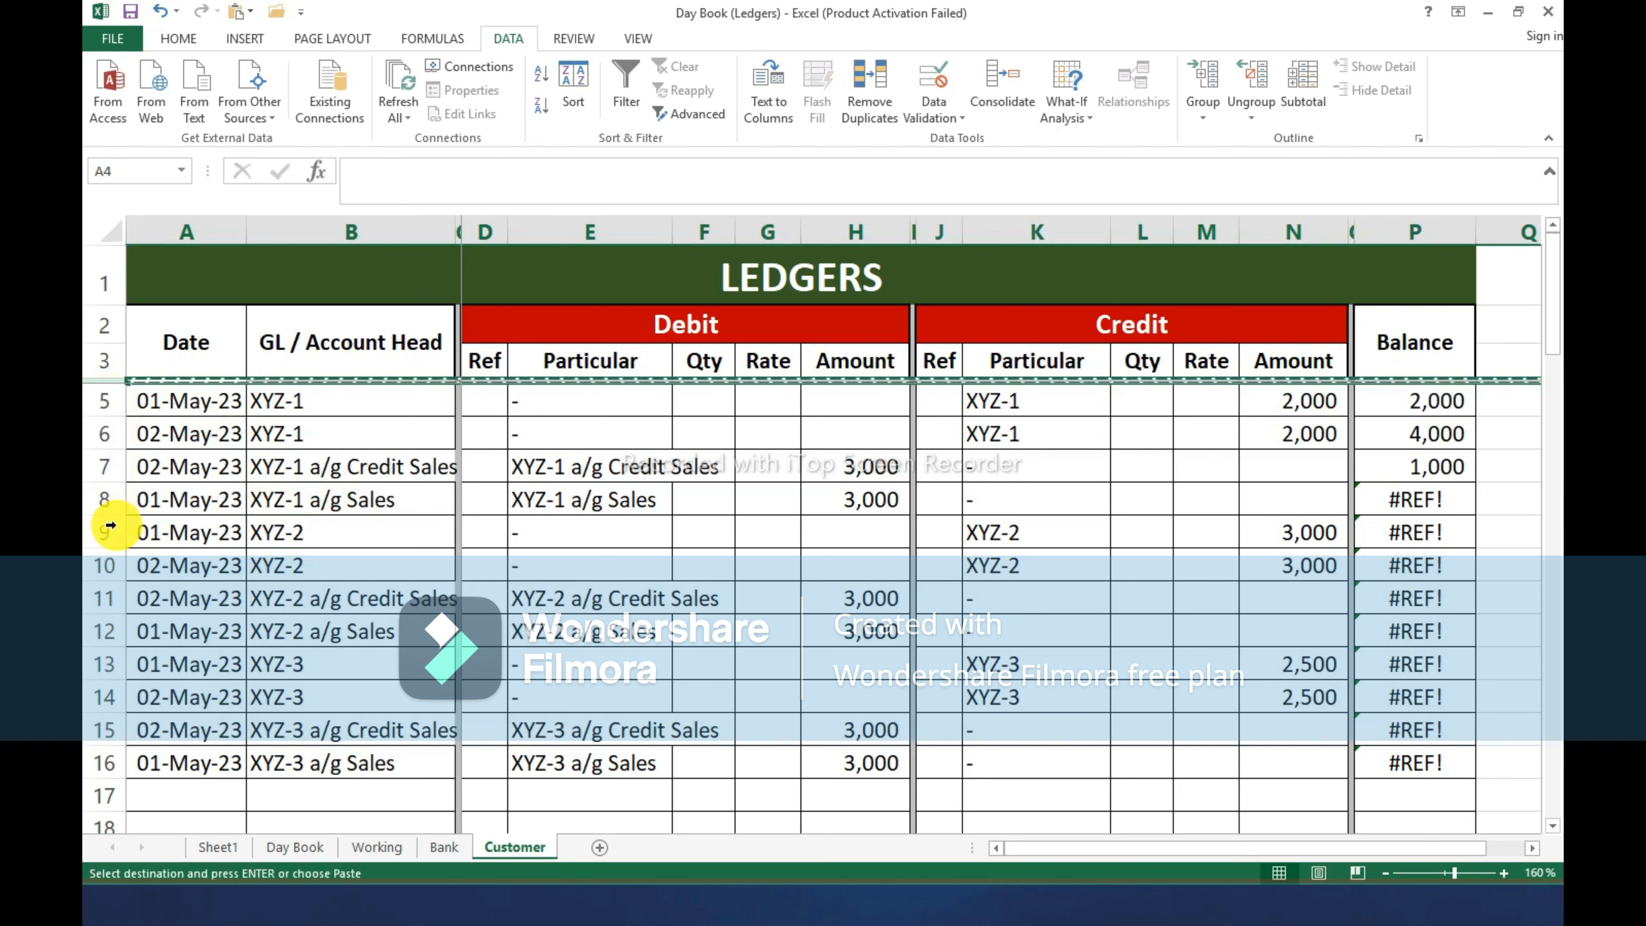
click(100, 531)
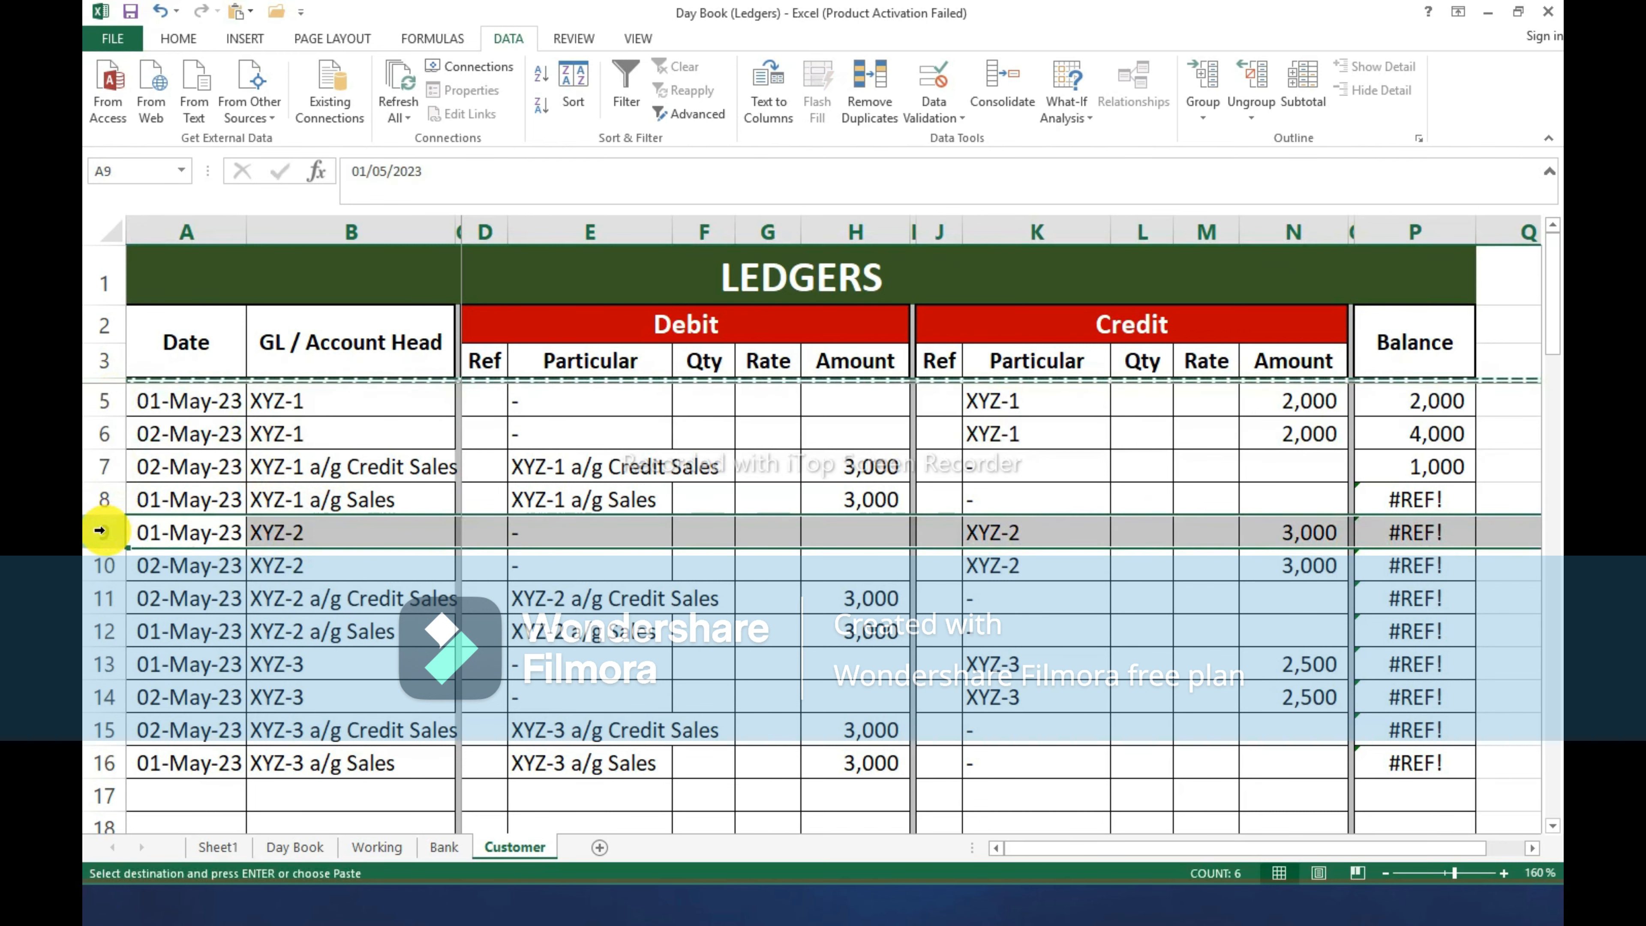
key(ctrl+shift+plus)
drag(103, 521, 101, 533)
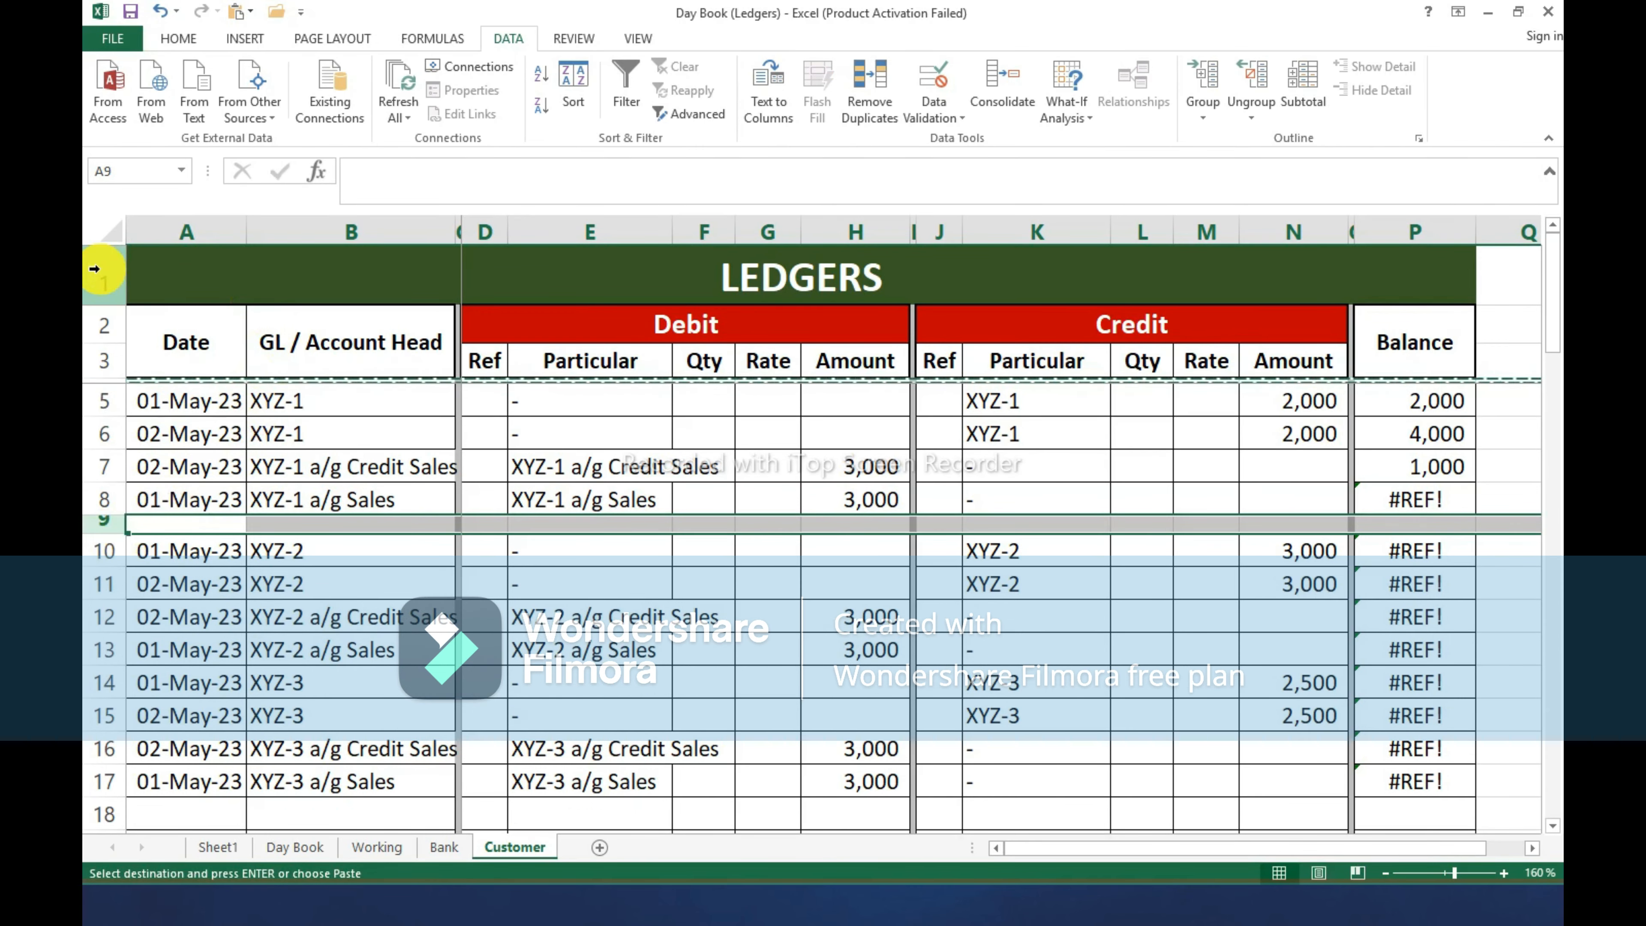
Insert a copy of the ledger header rows 1 to 4 above the first XYZ-2 entry in row 10.
drag(103, 283, 110, 383)
click(93, 546)
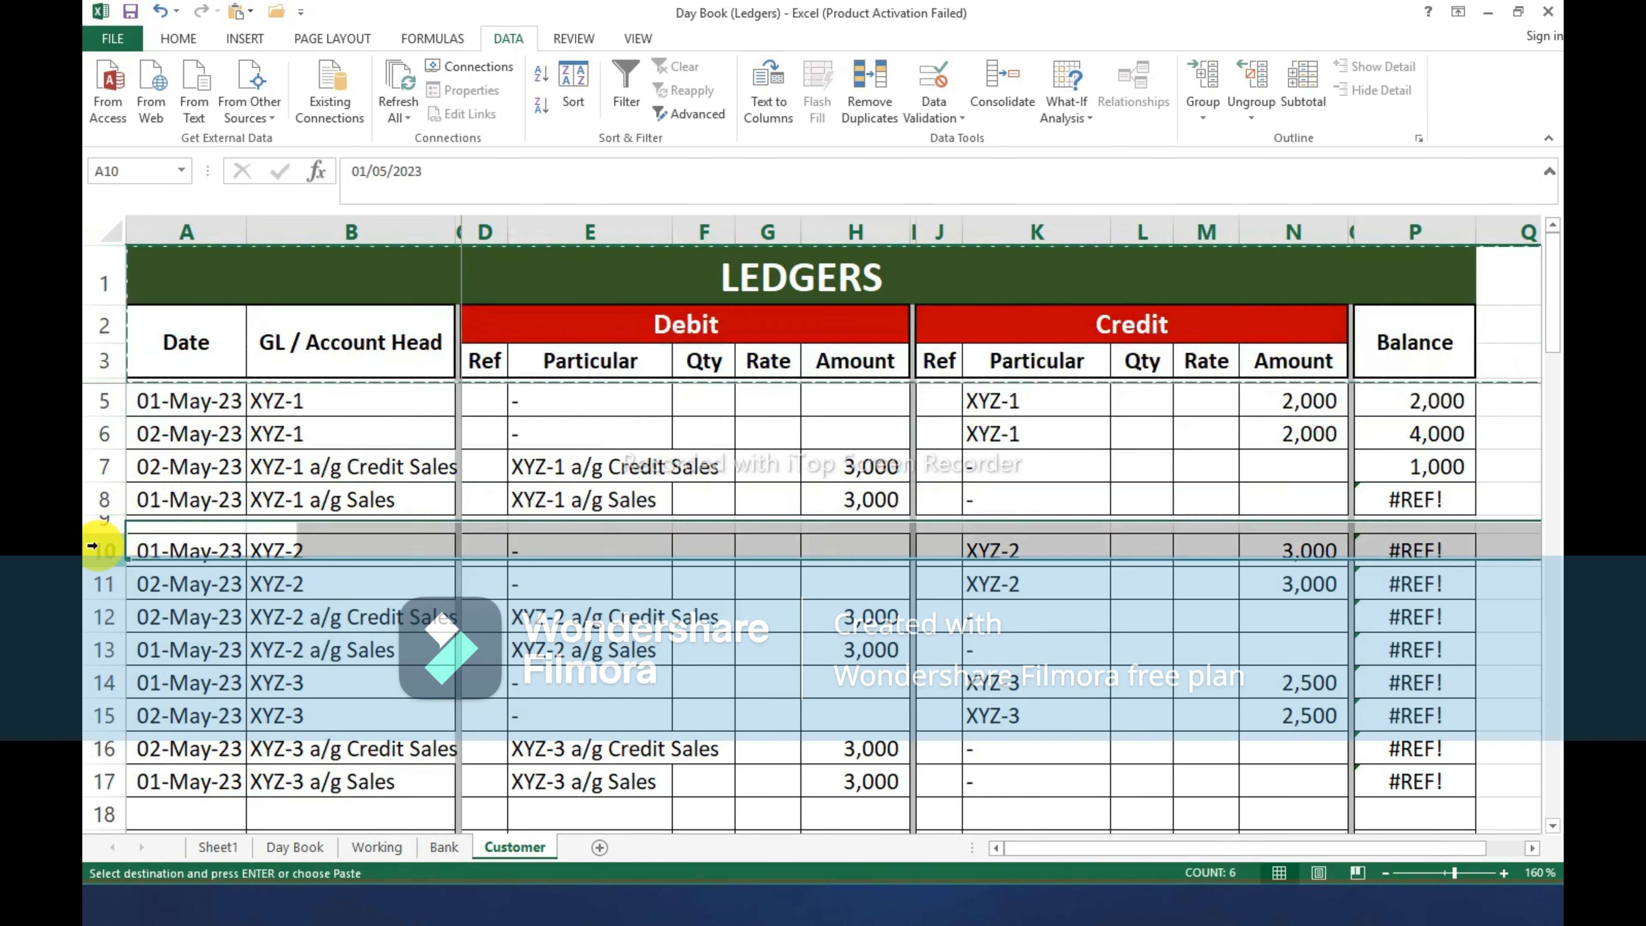
key(ctrl+plus)
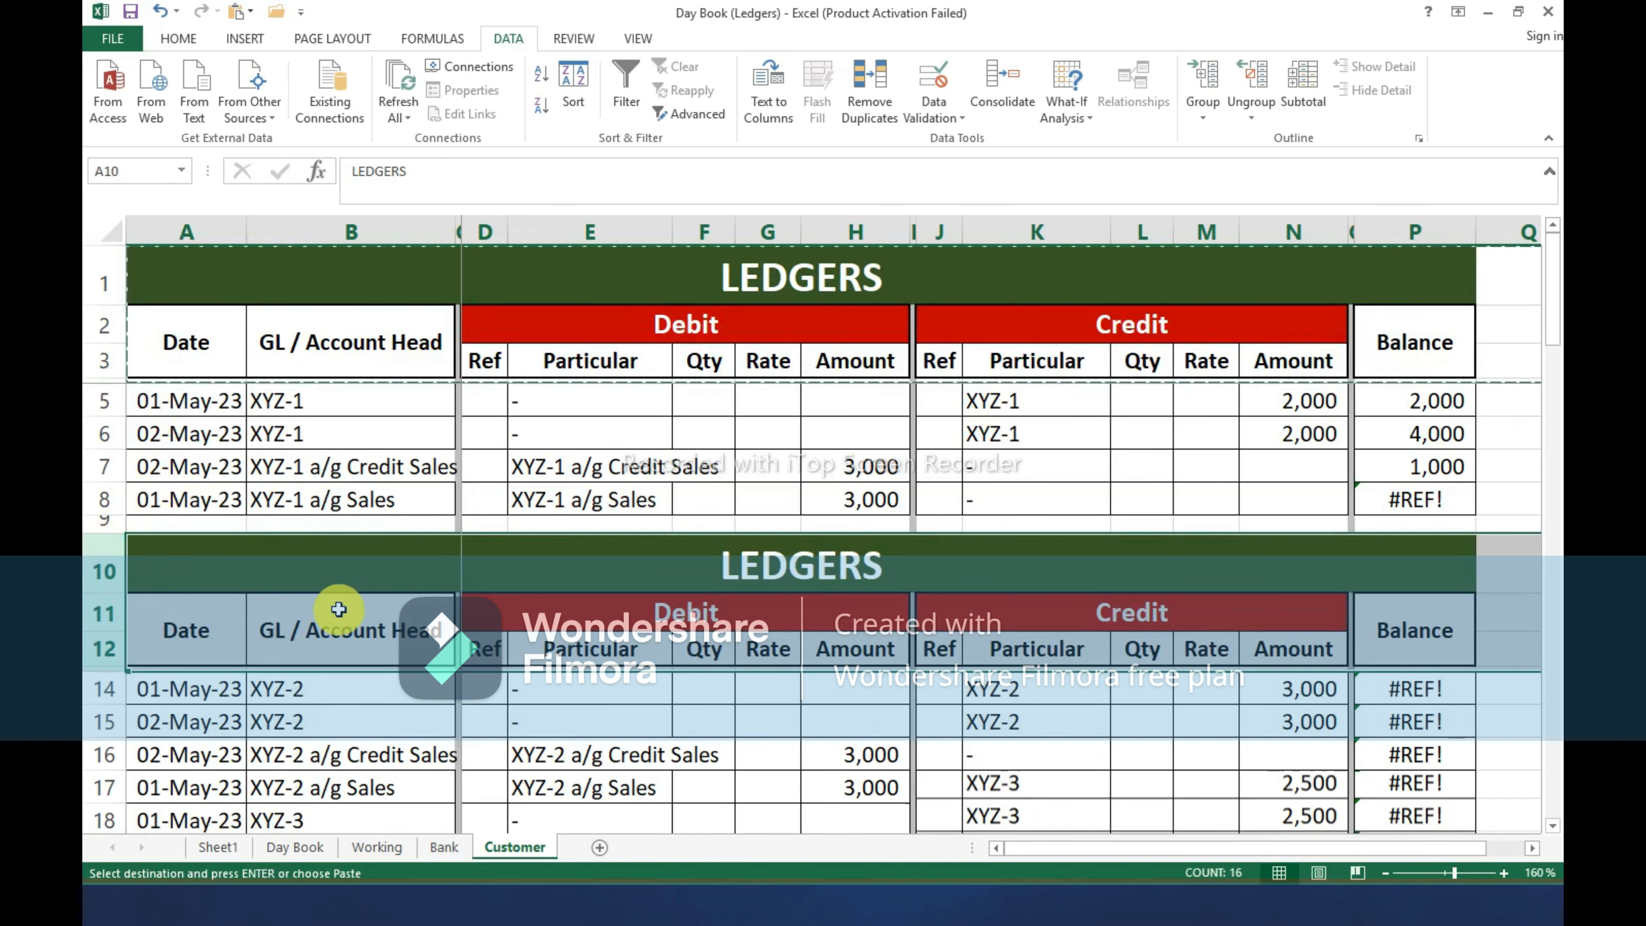
scroll(339, 610, down, 2)
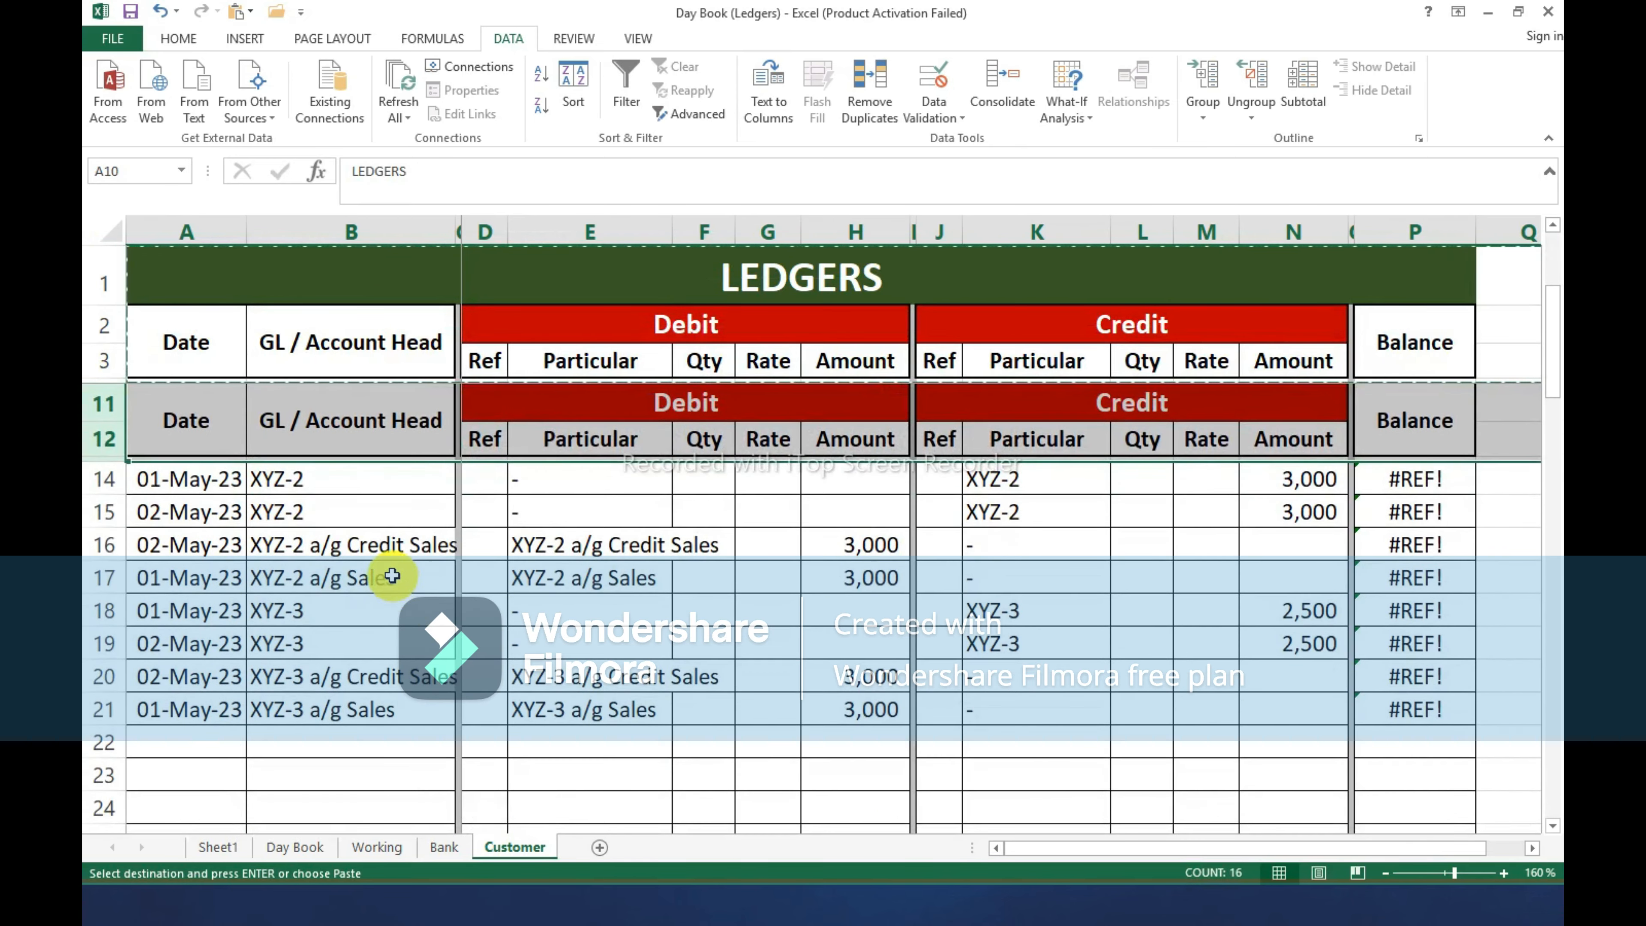
scroll(393, 576, up, 2)
Insert a copy of spacer and header rows 9 to 13 above the first XYZ-3 entry in row 18.
key(ctrl+c)
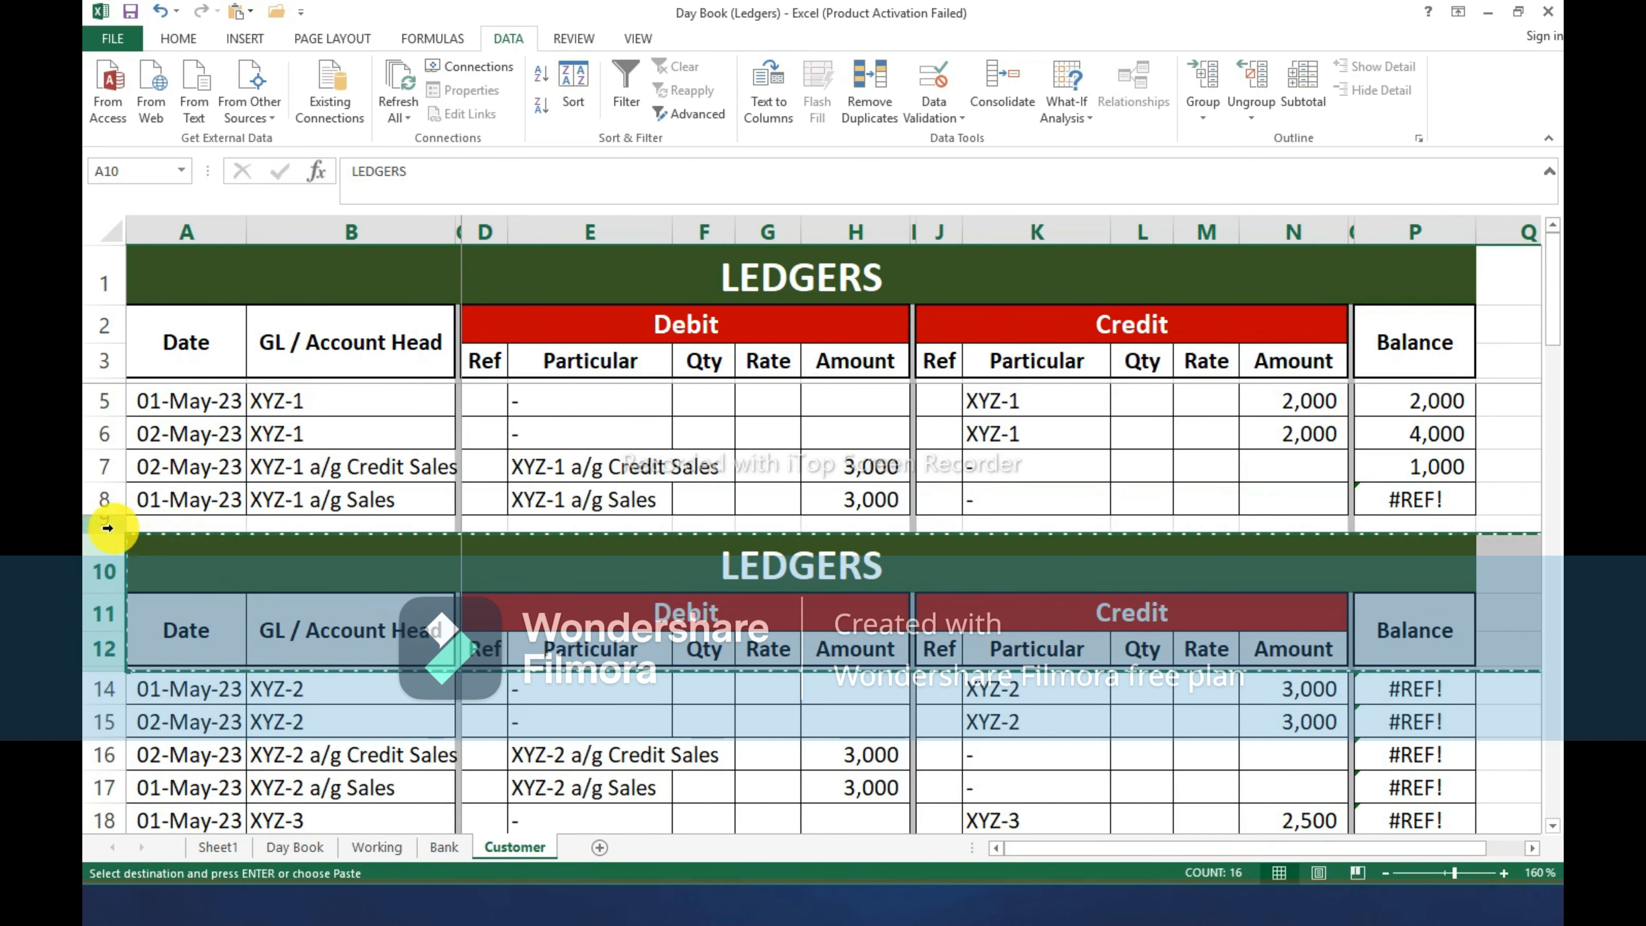
drag(107, 527, 123, 672)
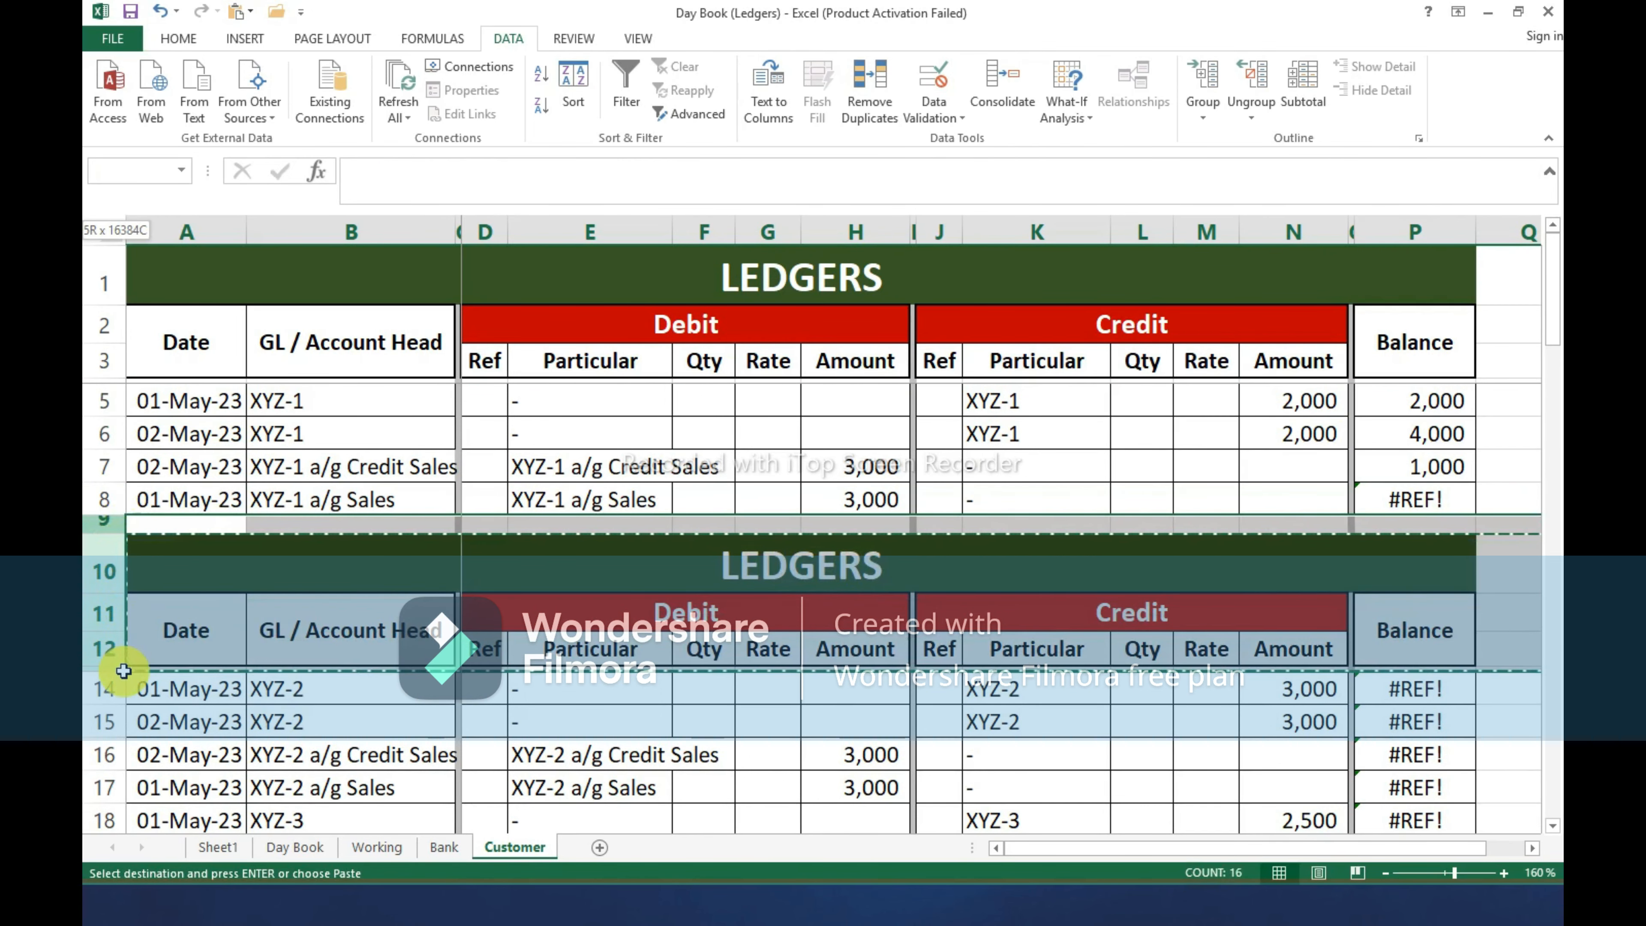
scroll(184, 678, down, 3)
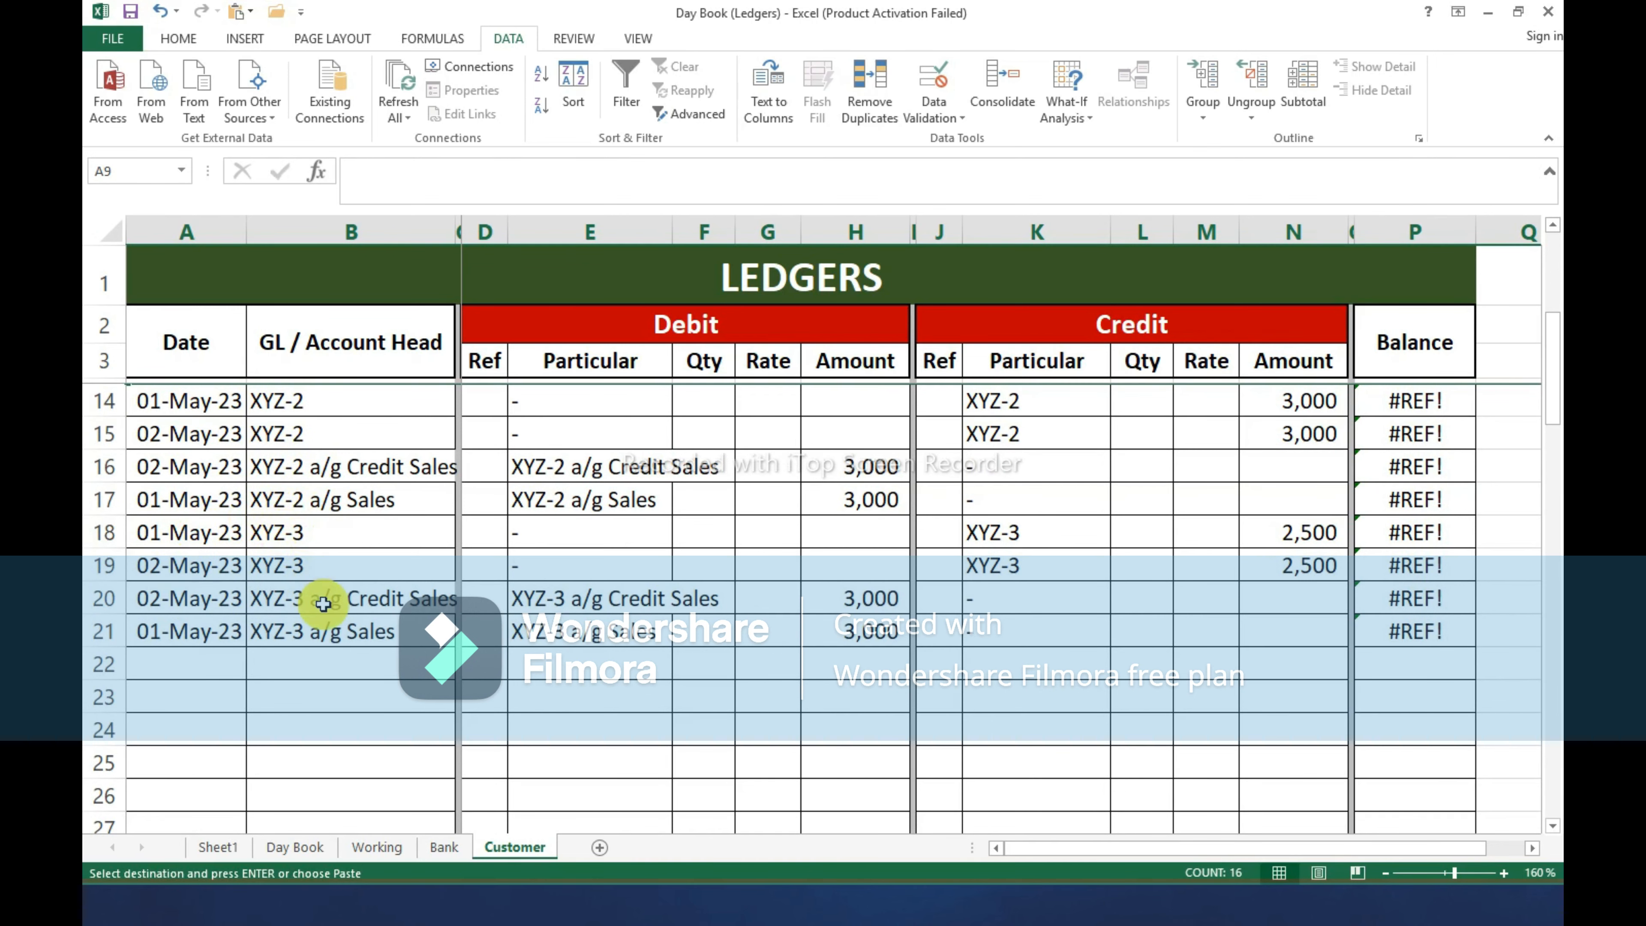
click(108, 532)
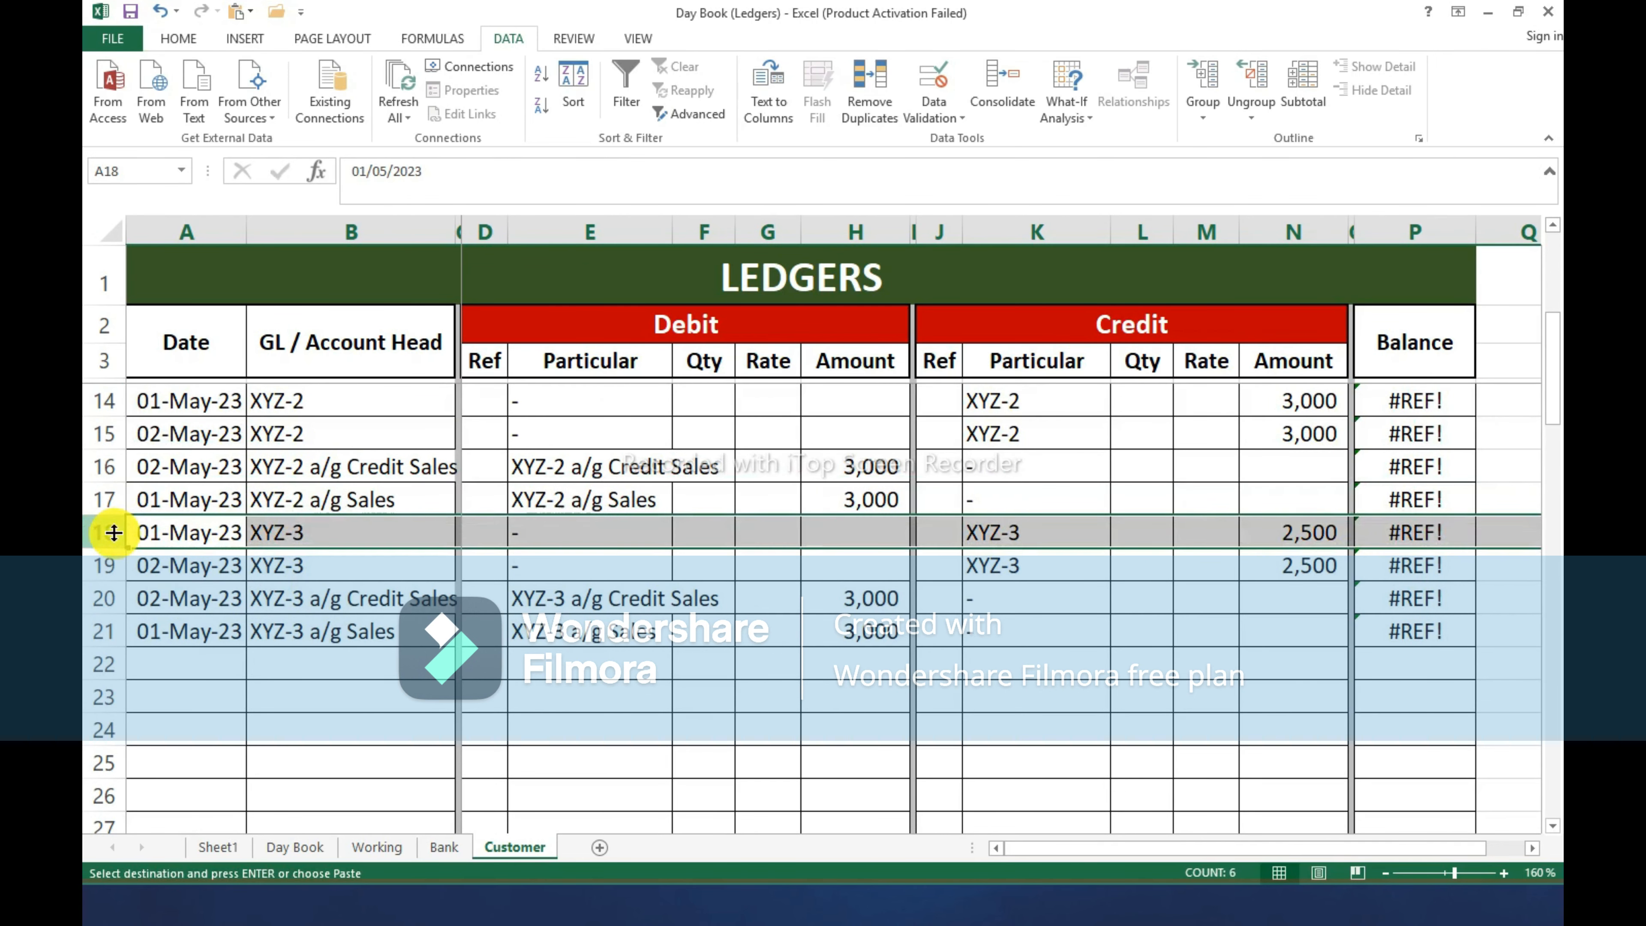
key(ctrl+shift+plus)
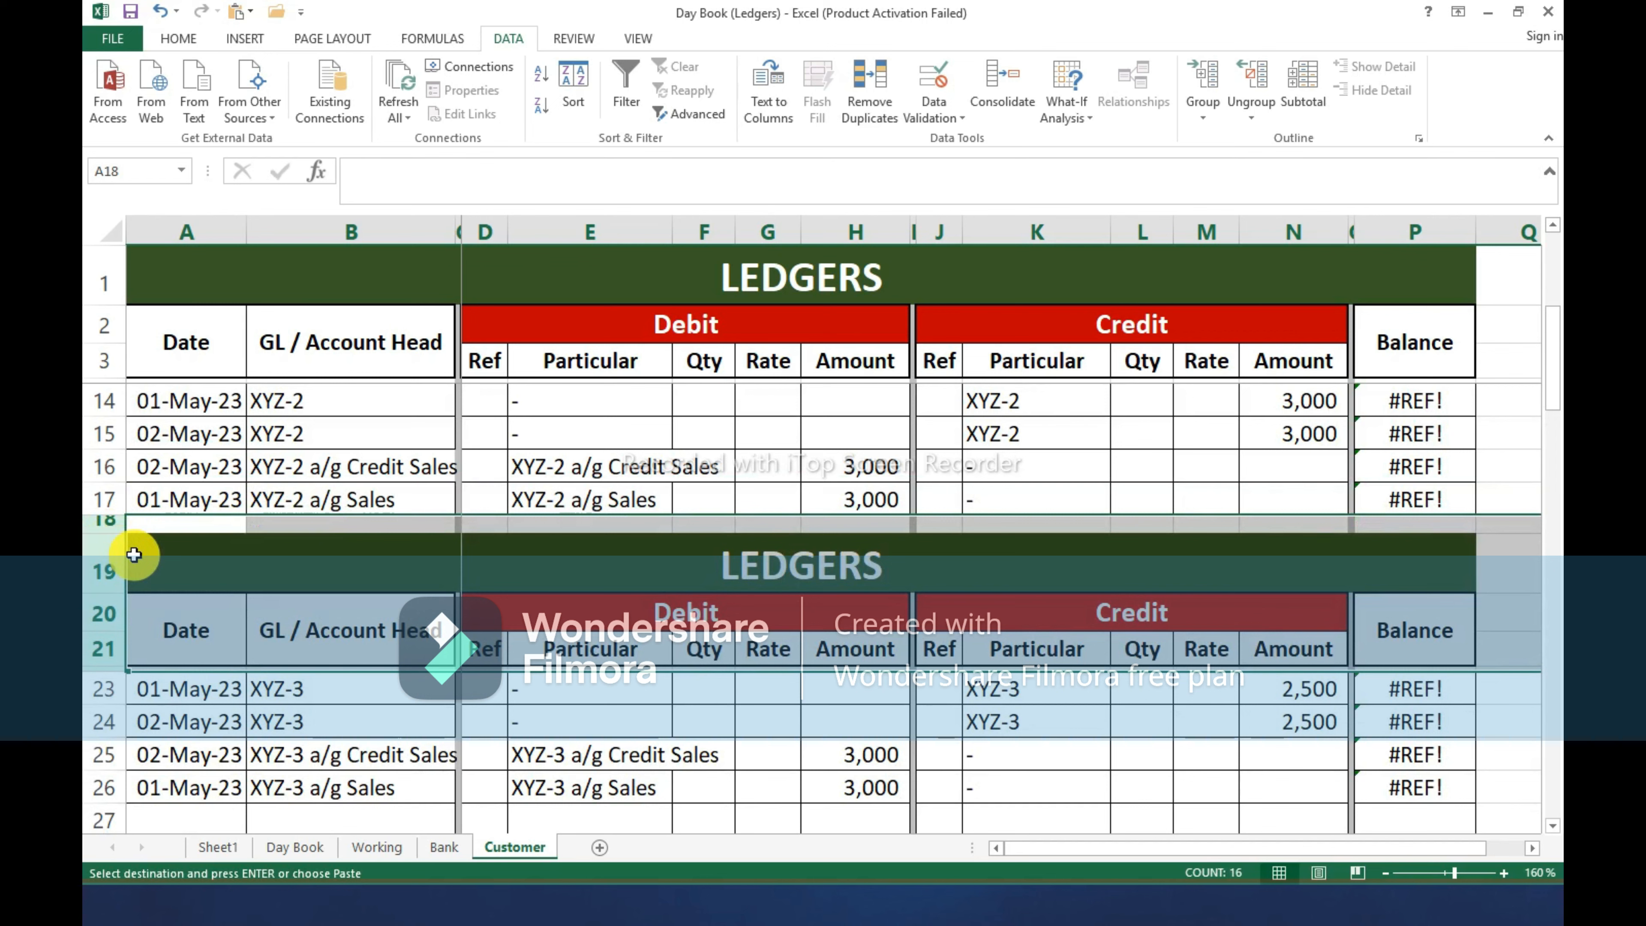
scroll(354, 675, up, 3)
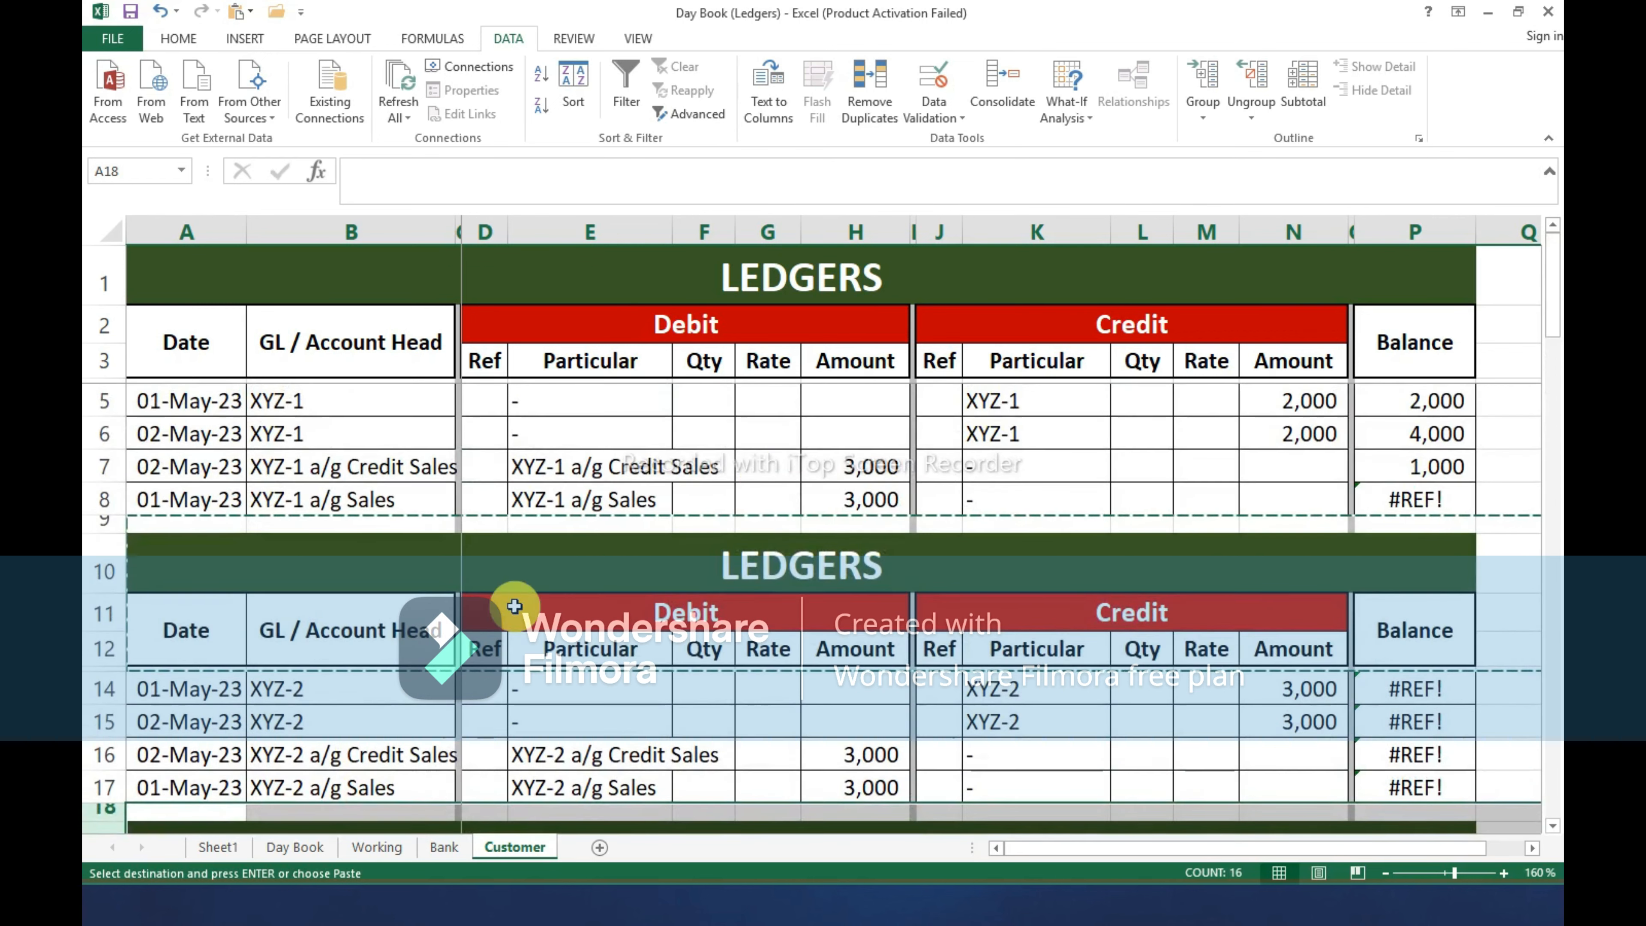
Change the title of the first customer block in row 1 to "LEDGERS XYZ-1".
click(305, 403)
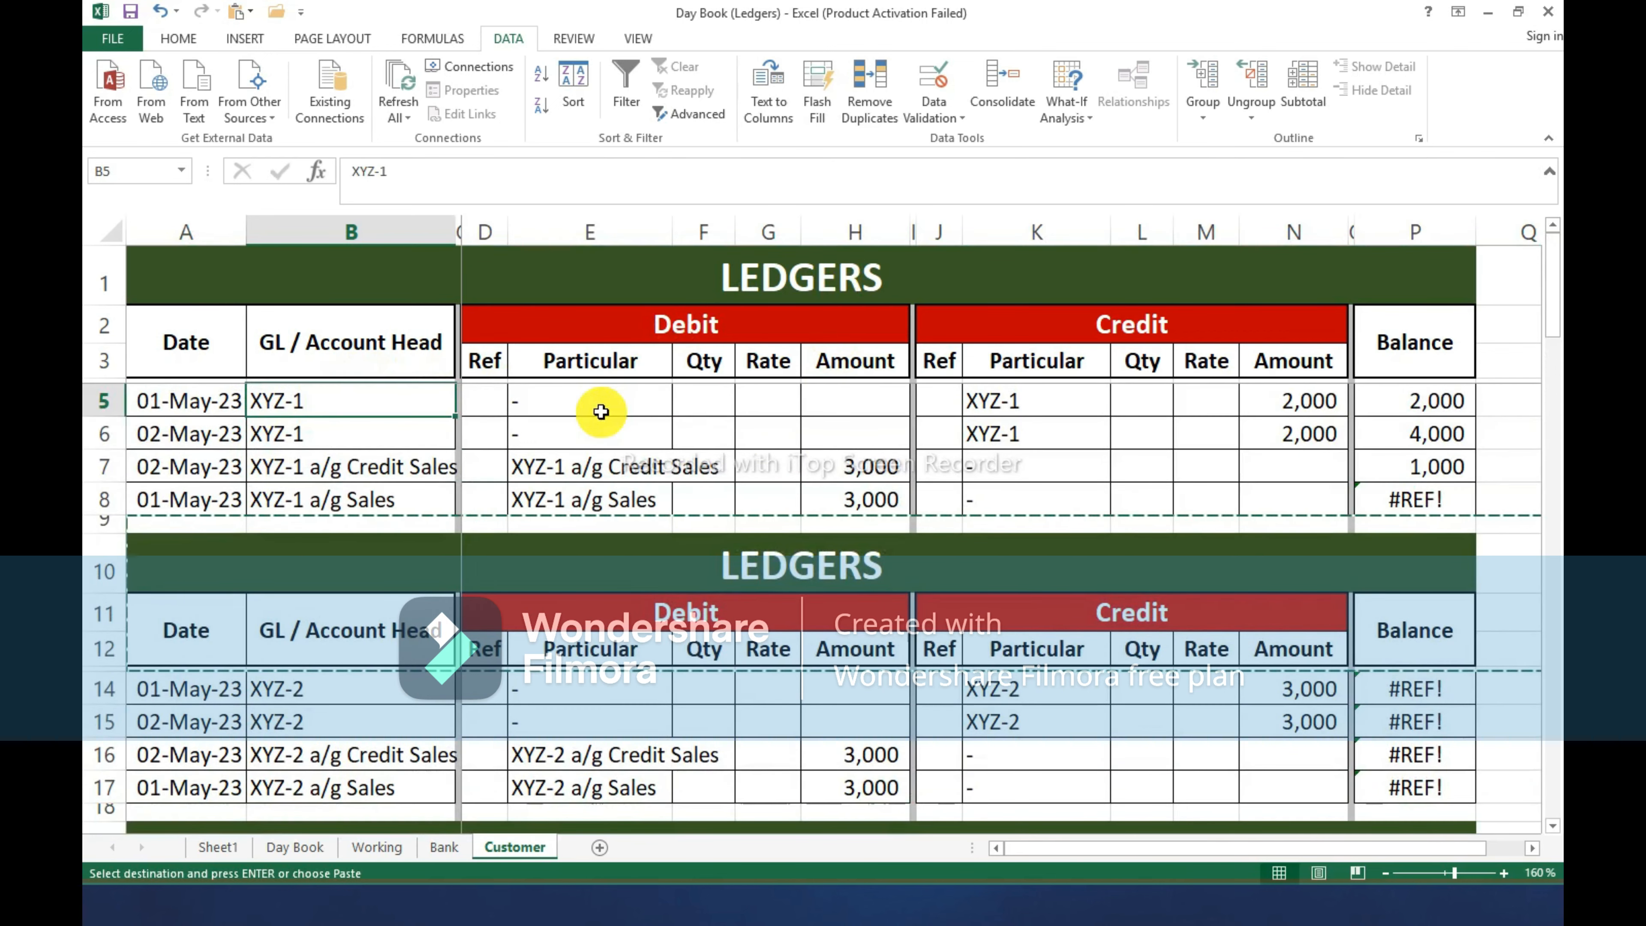
key(F2)
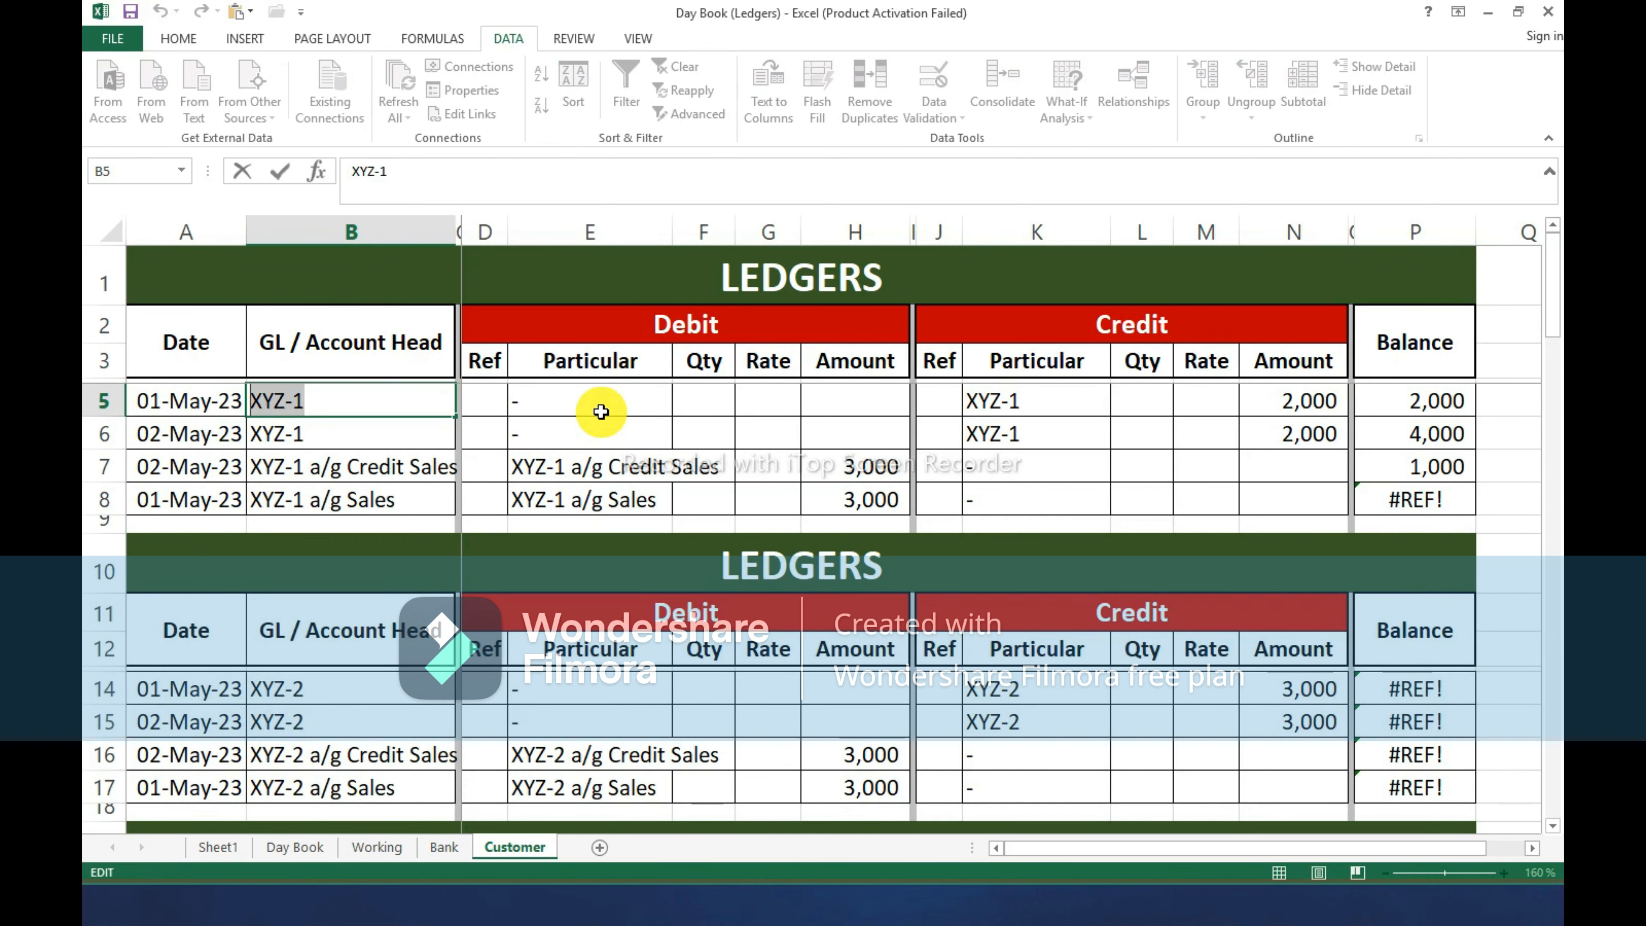
click(916, 269)
key(F2)
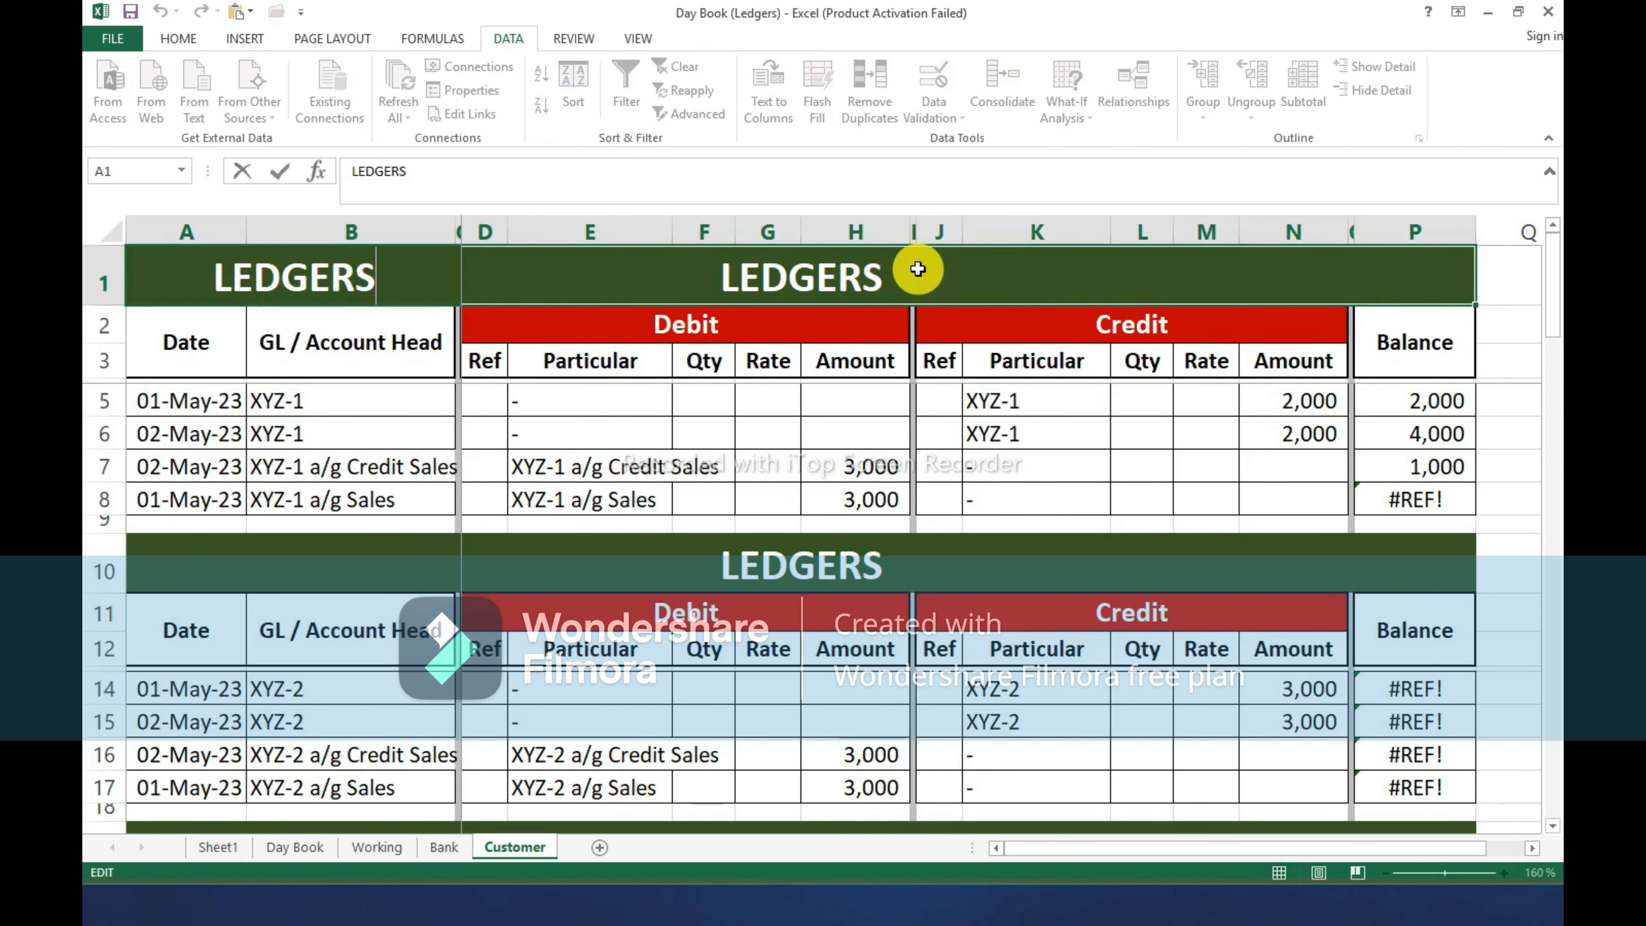
text(XYZ-1)
key(Return)
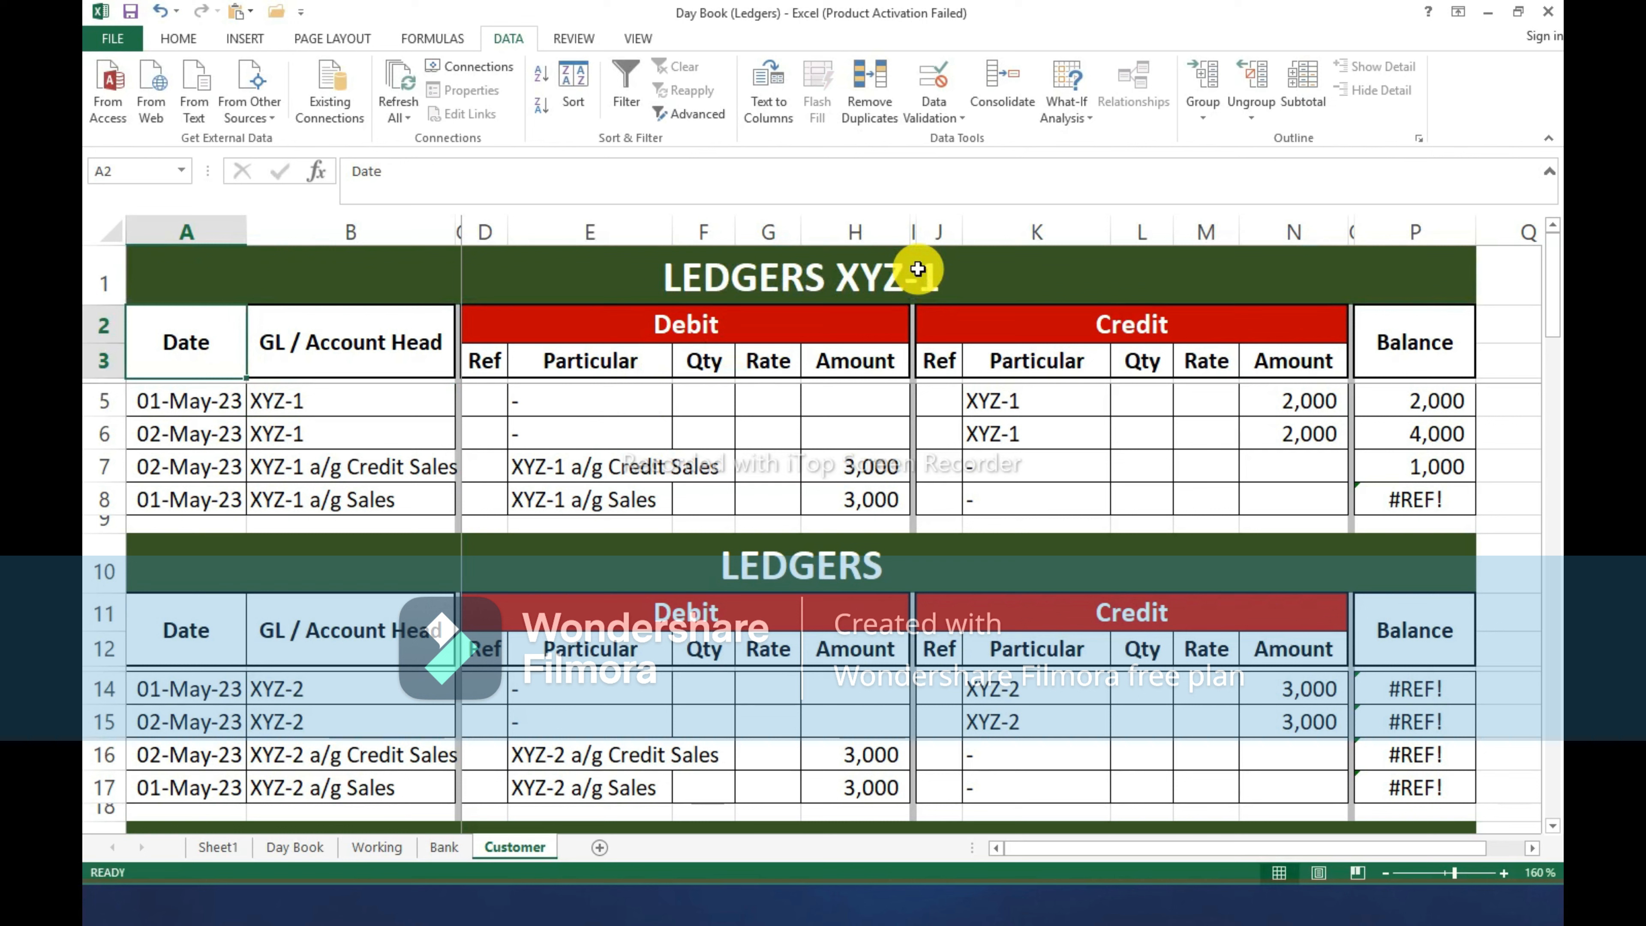
Copy the account name from B14 into the row 10 title so it reads "LEDGERS XYZ-2".
click(278, 697)
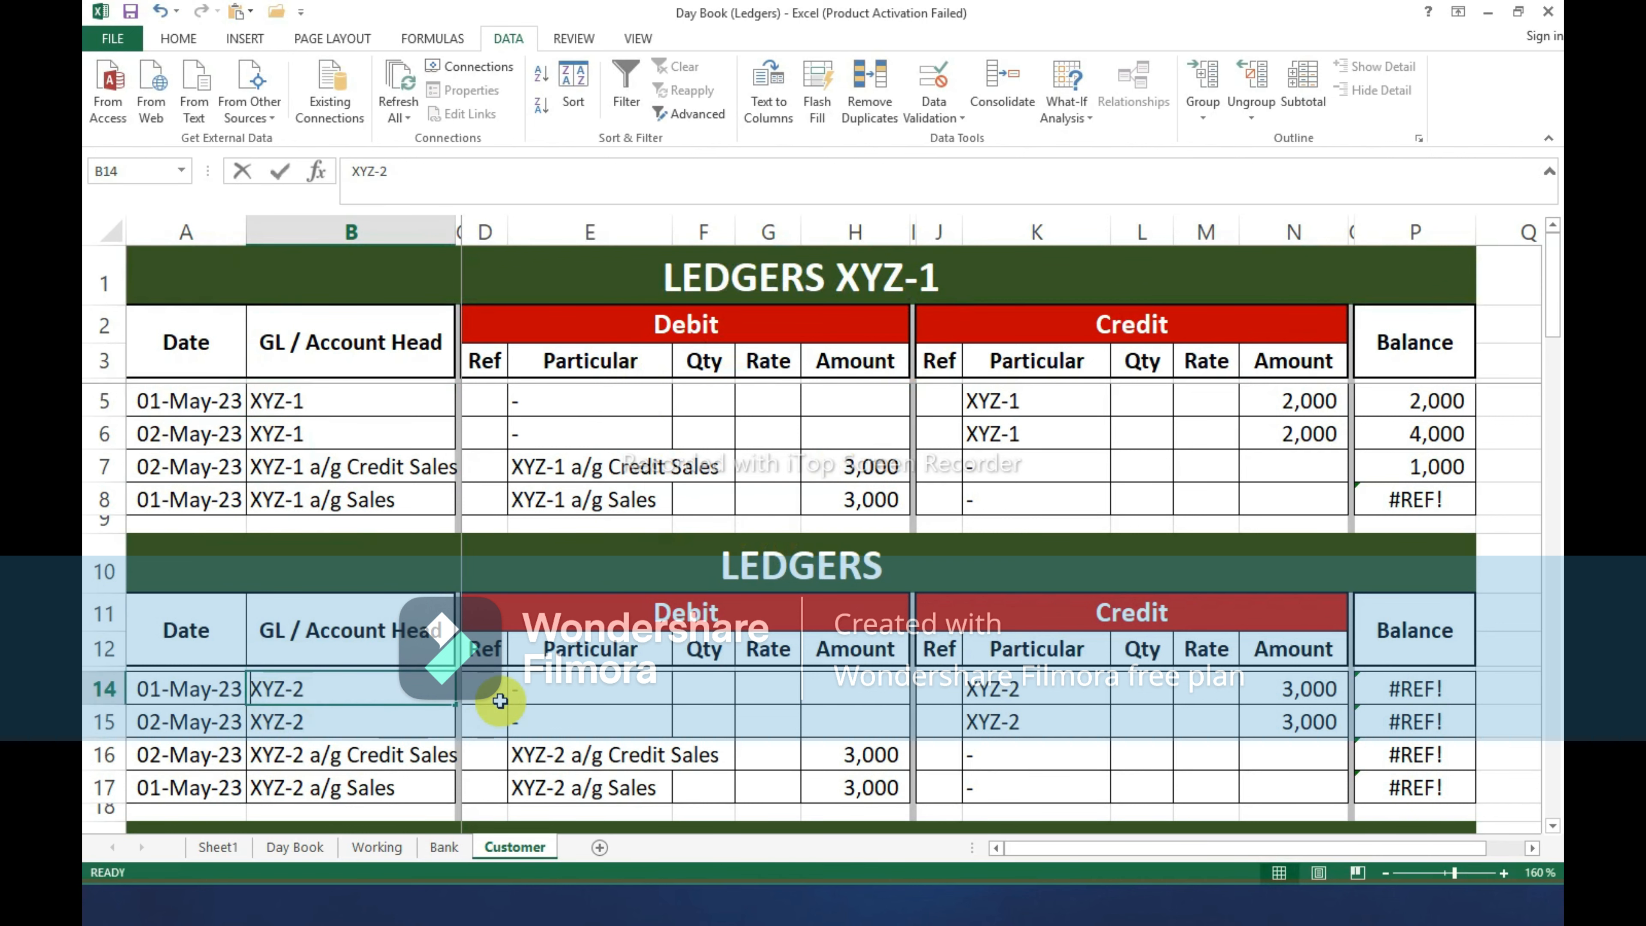
key(F2)
key(shift+Home)
key(ctrl+c)
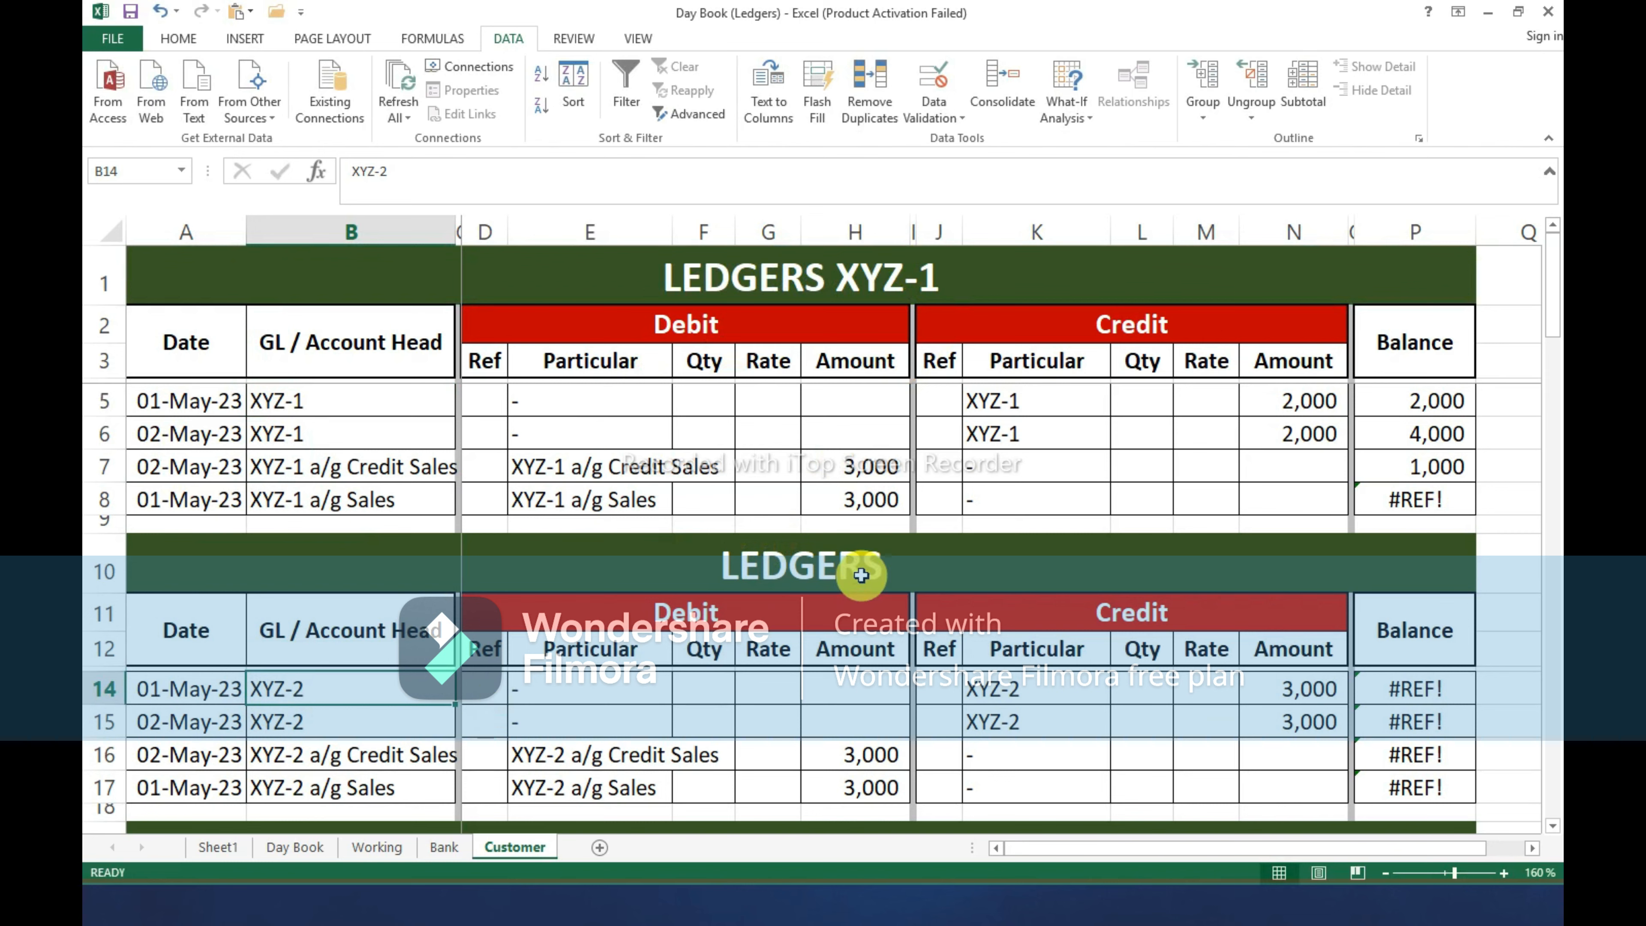
double_click(856, 570)
key(ctrl+v)
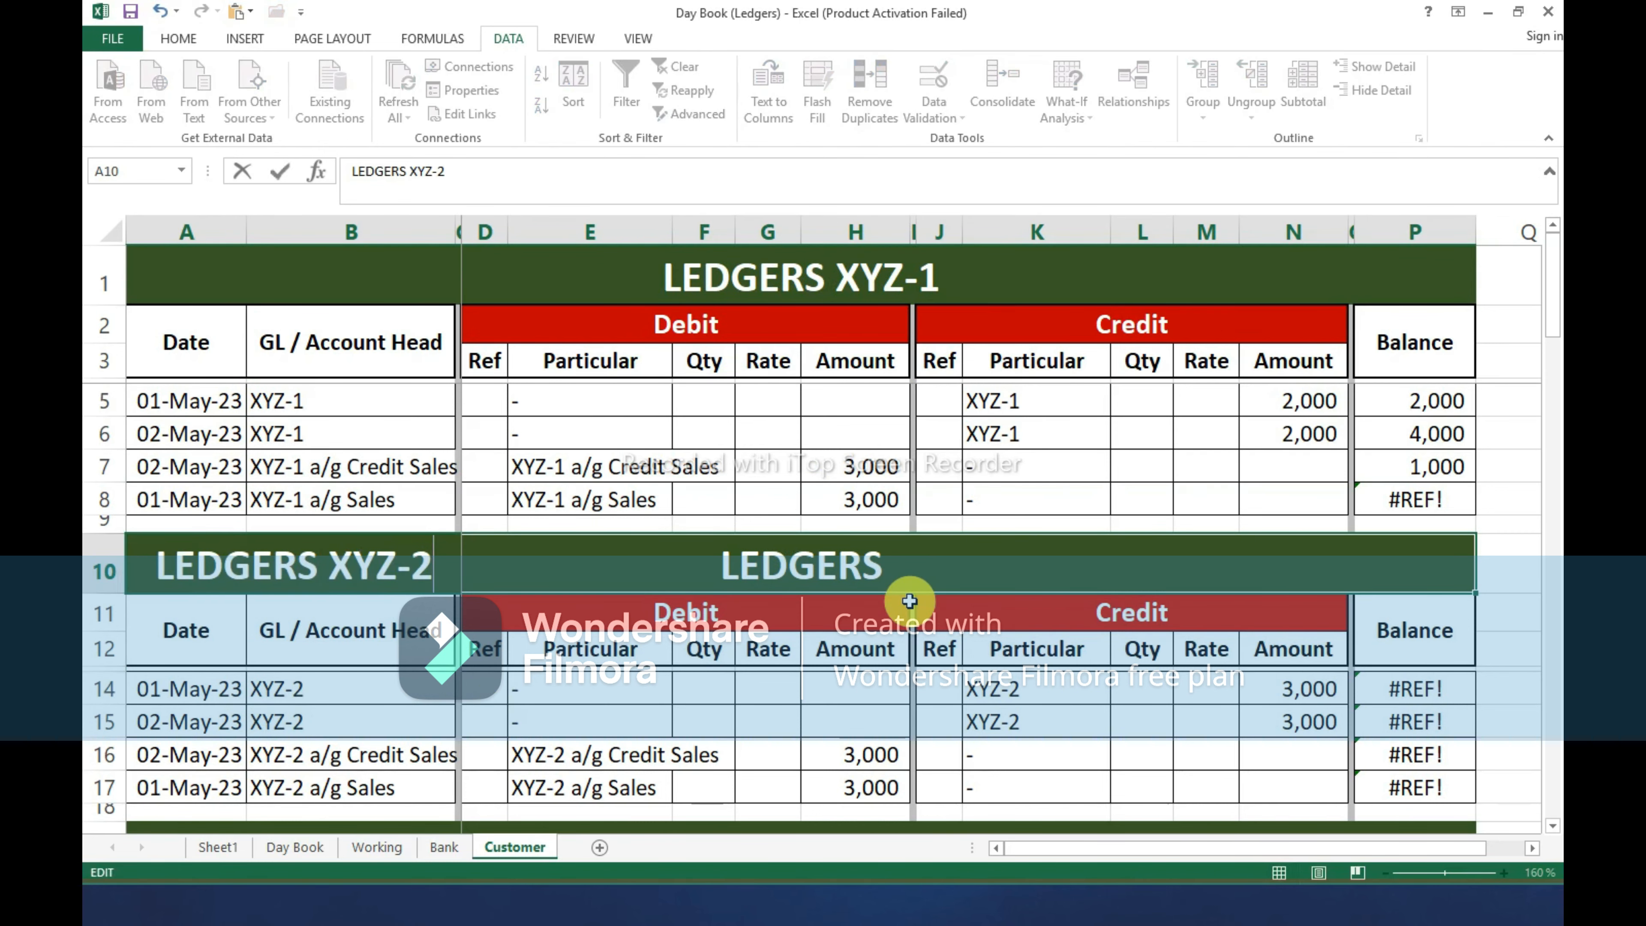
key(Return)
Change the title of the third customer block in row 19 to "LEDGERS XYZ-3".
scroll(629, 660, down, 3)
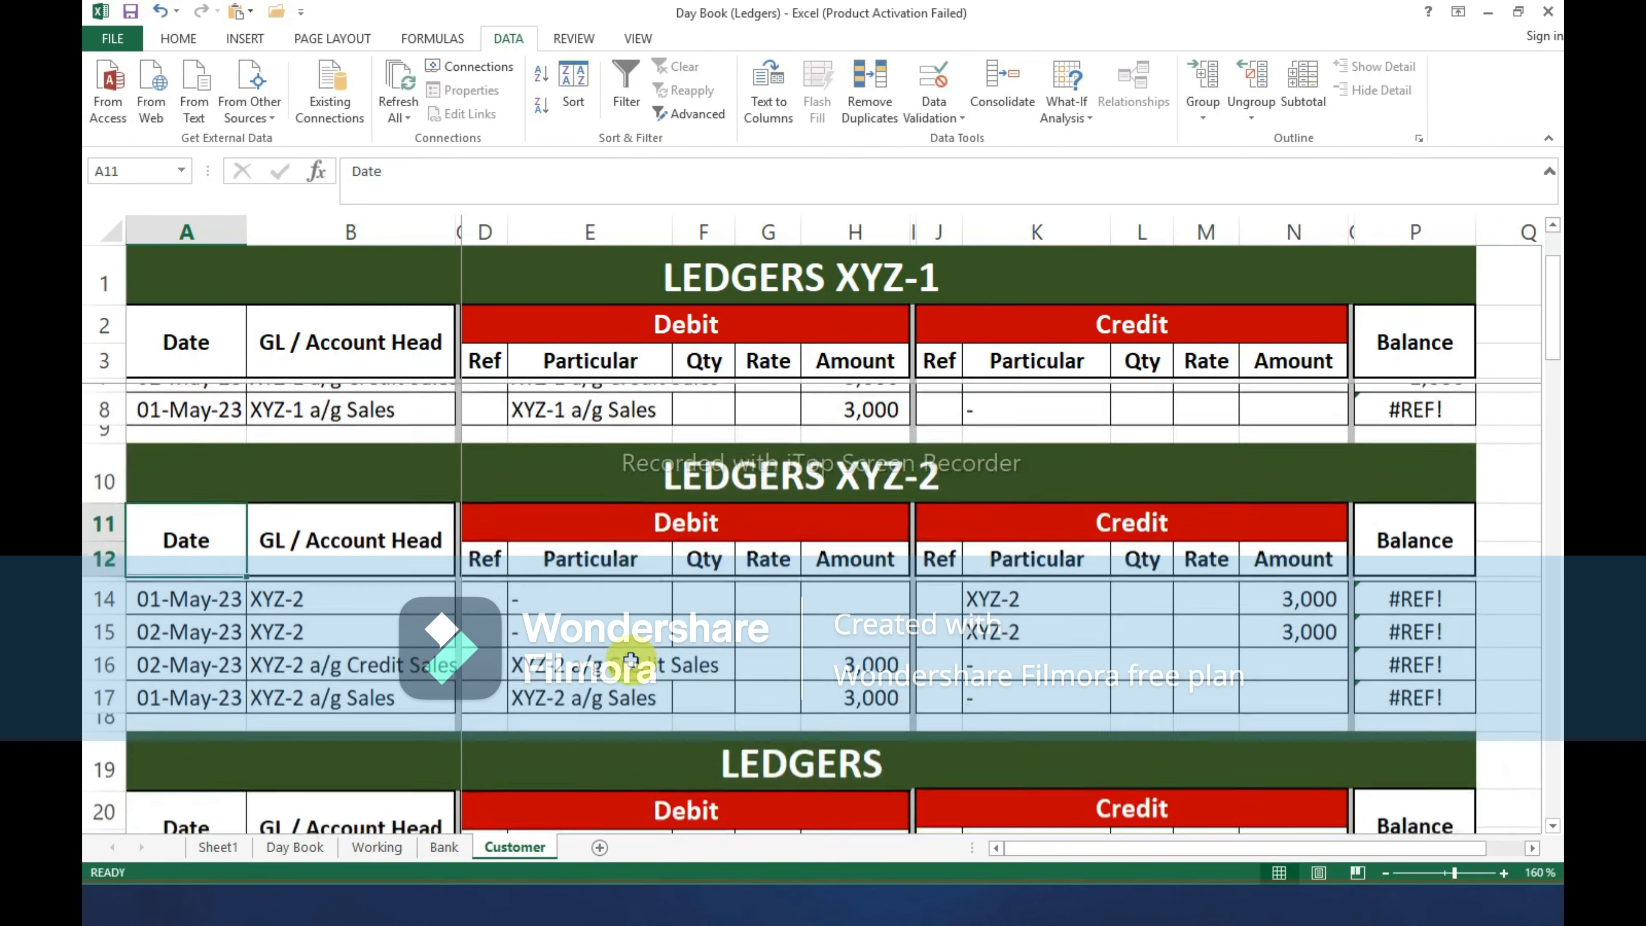
scroll(631, 659, down, 1)
click(350, 591)
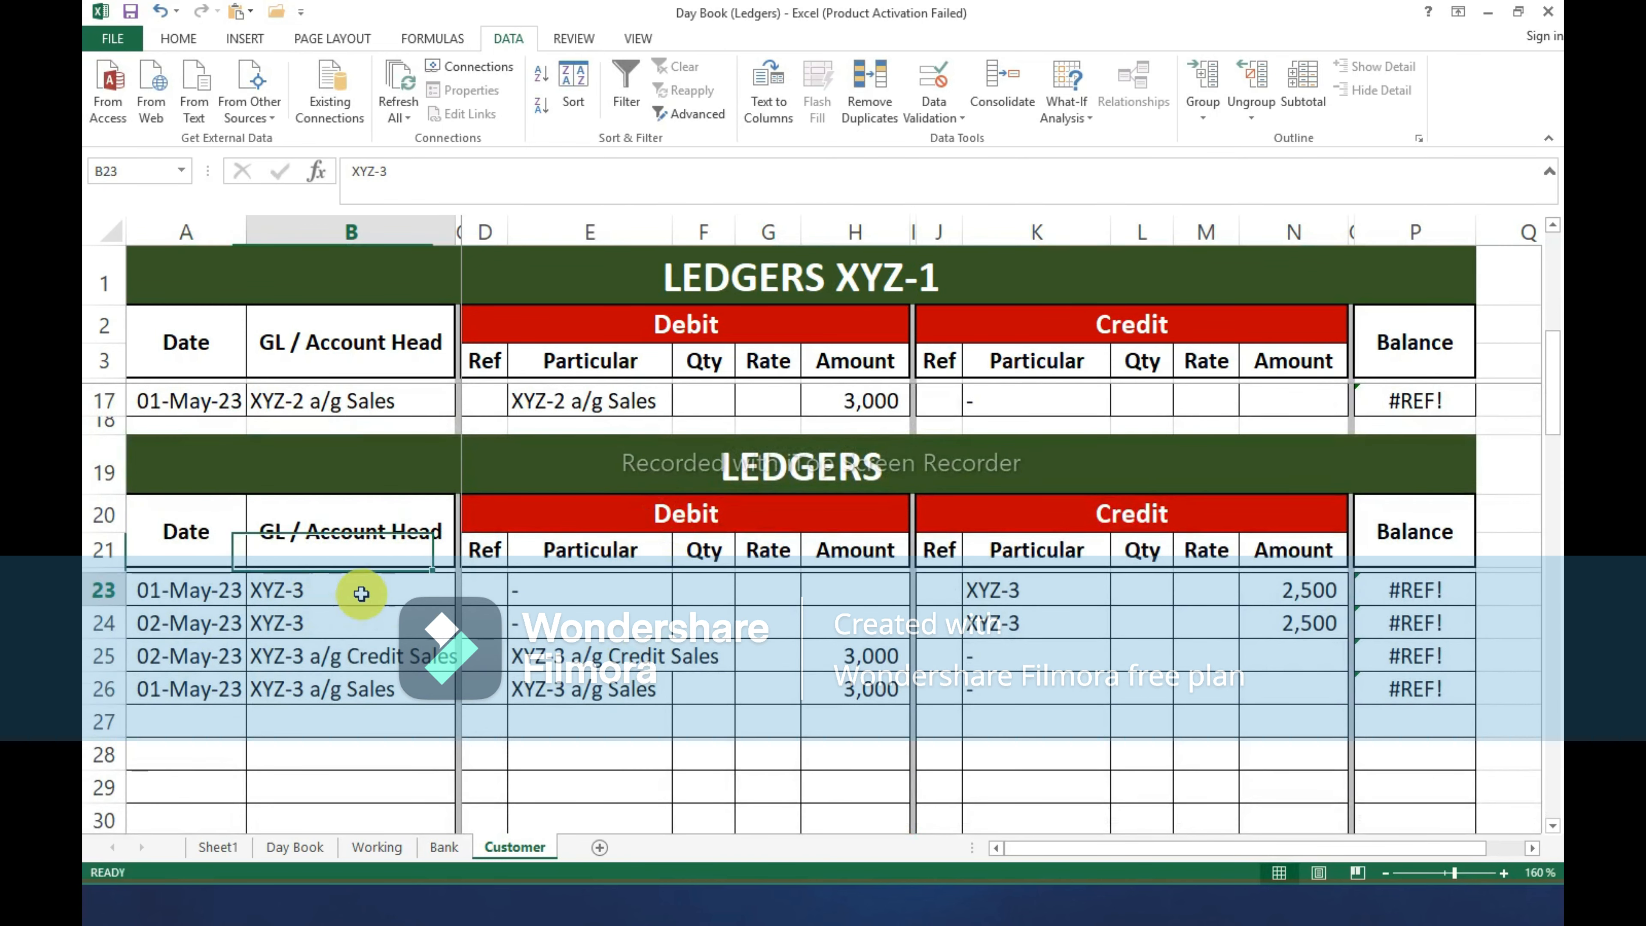
key(F2)
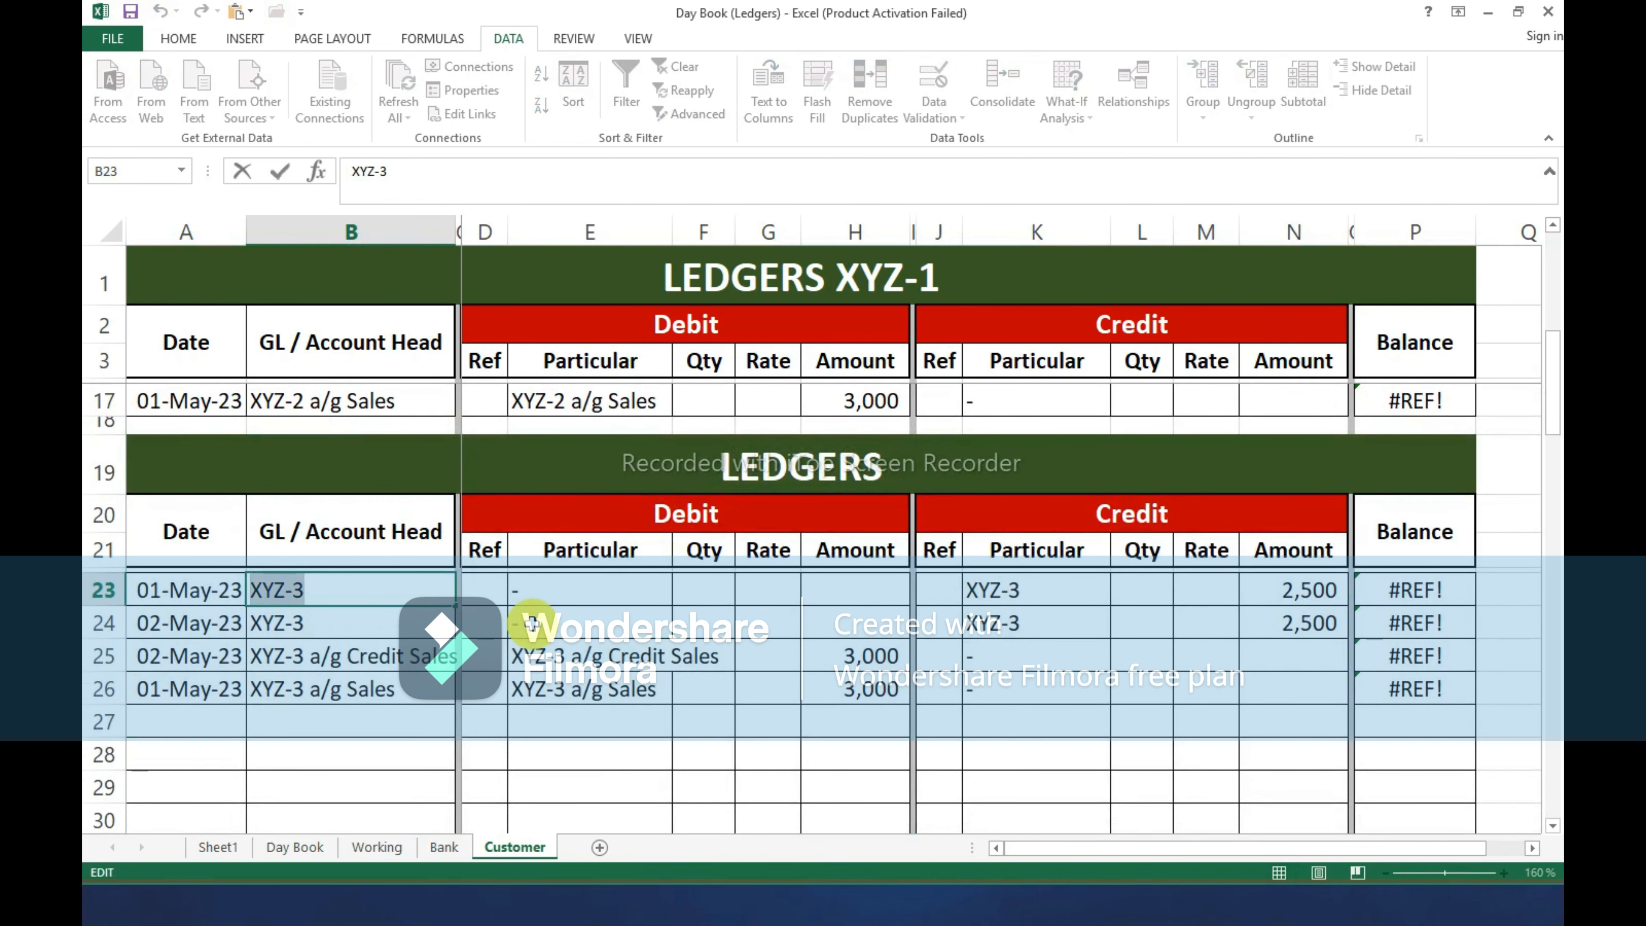
key(Escape)
key(Right)
key(Right)
key(Up)
key(Up)
key(Up)
key(Up)
key(Up)
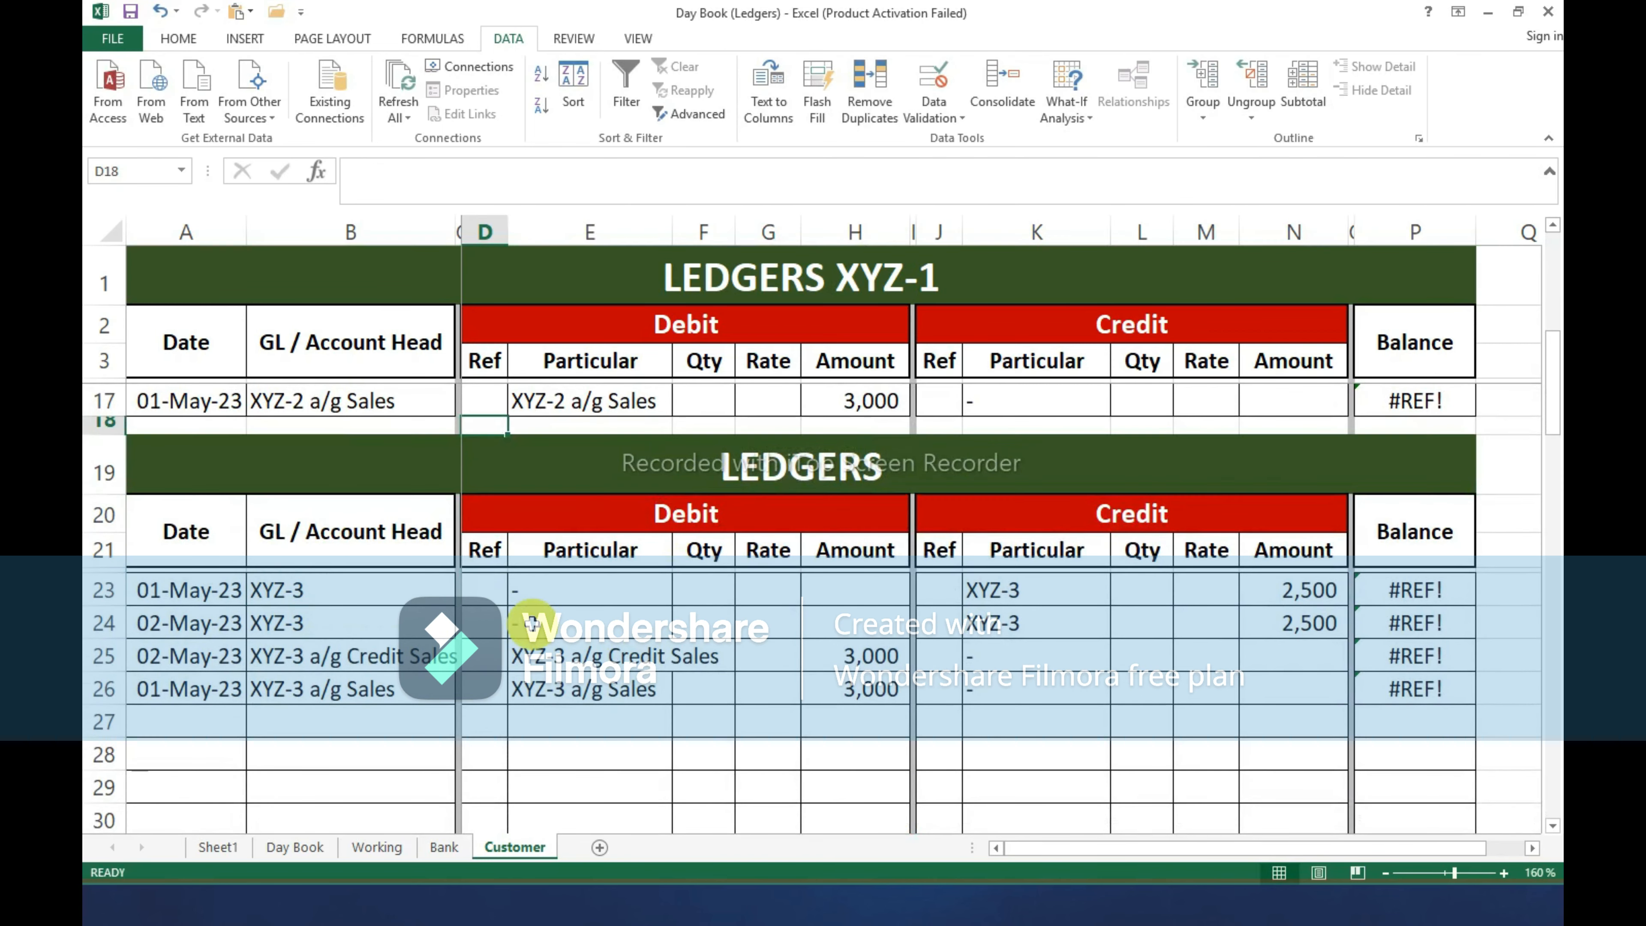
key(Down)
key(F2)
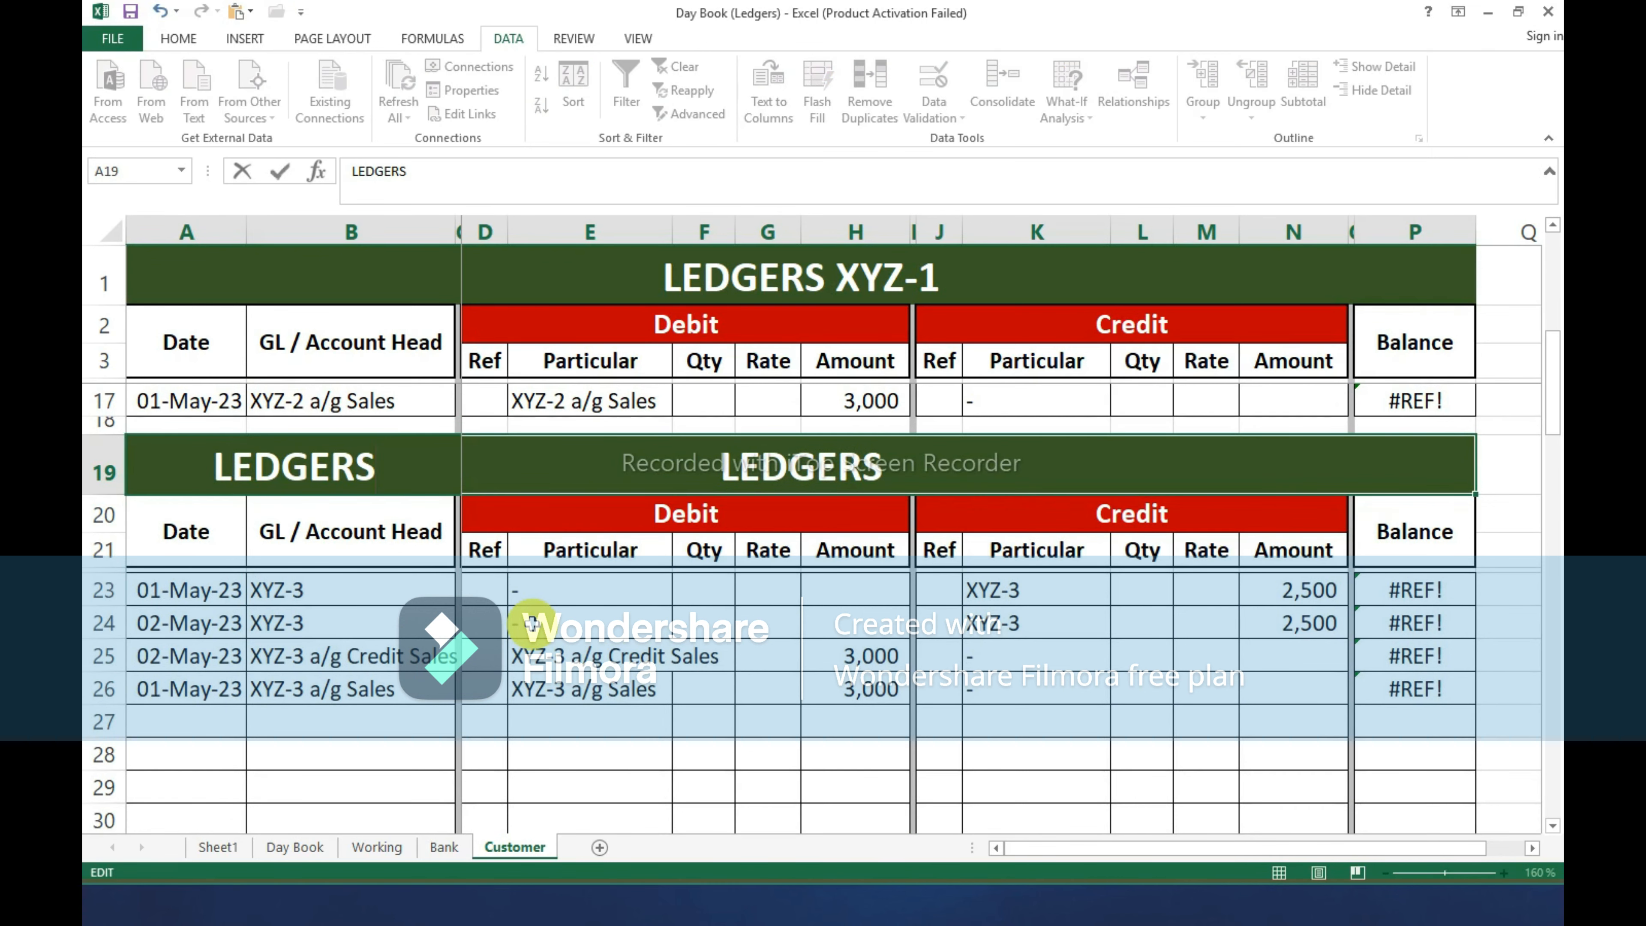
text(XYZ-3)
key(Return)
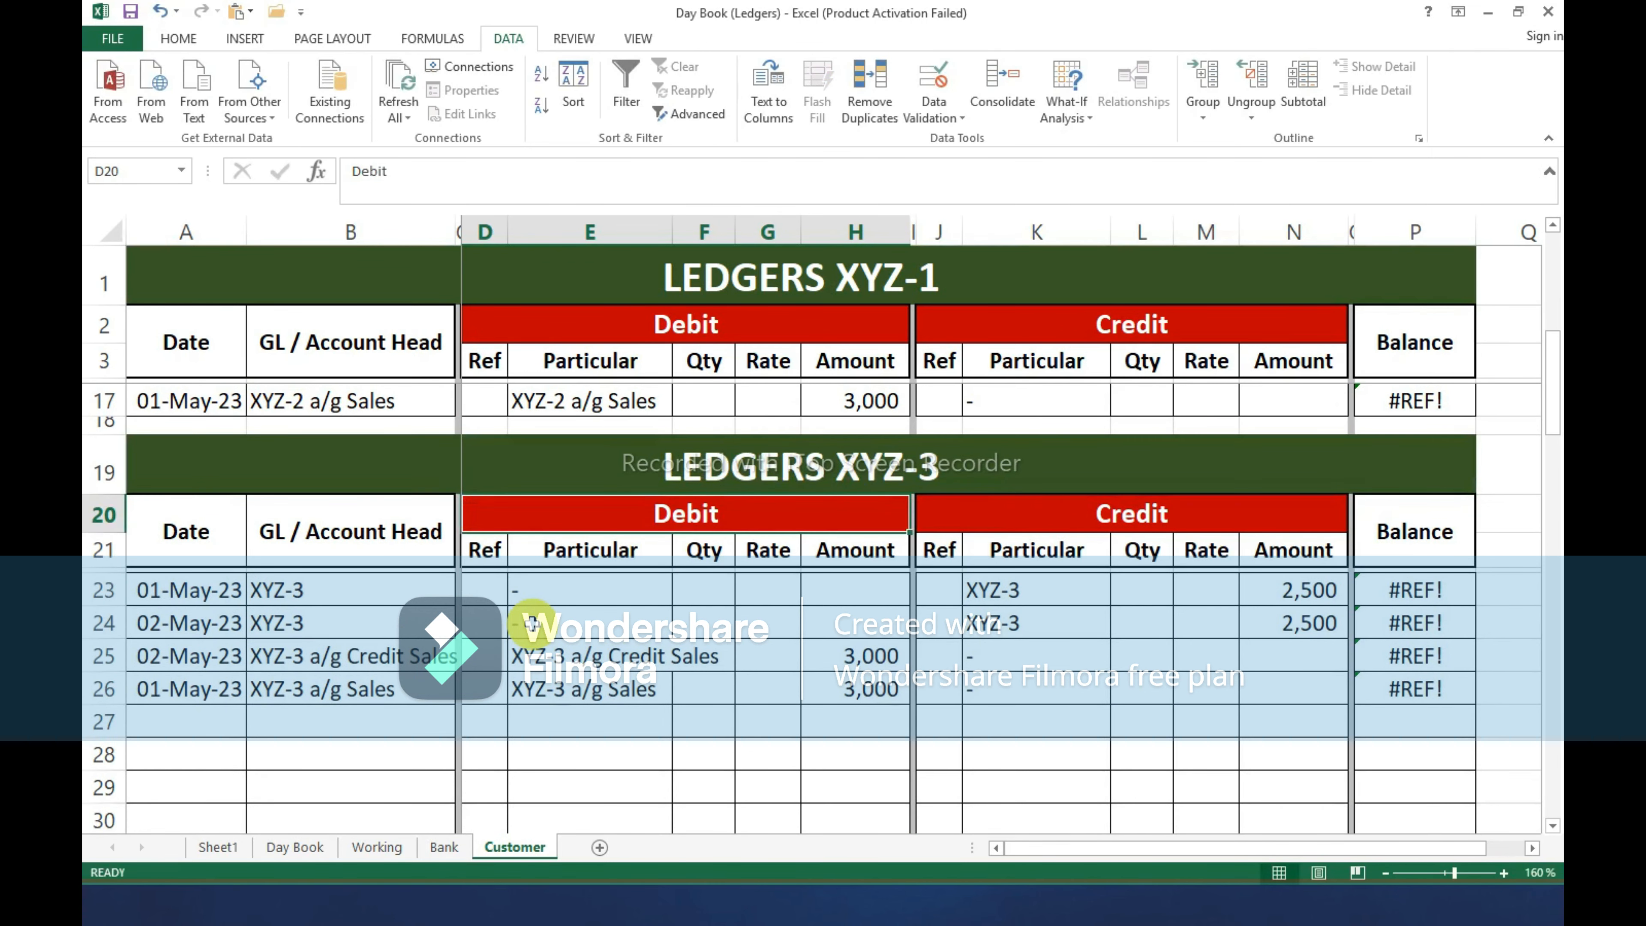
key(Down)
key(Down)
key(Down)
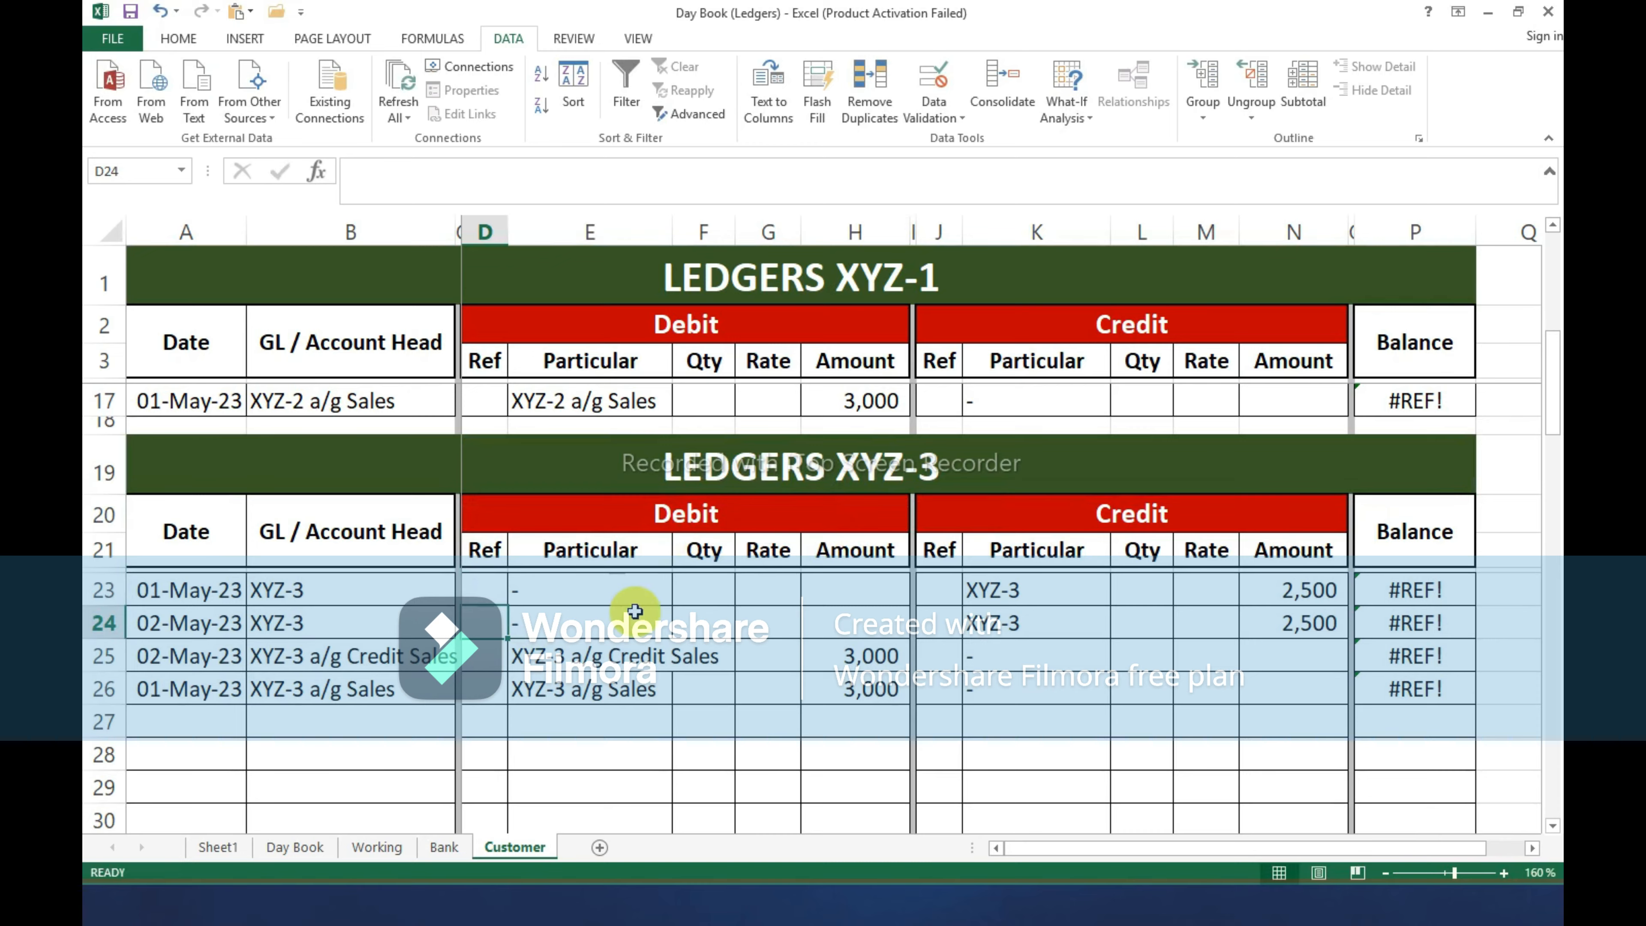
Set the balance formula of the first XYZ-1 entry in P5 to =+P4+N5-H5.
scroll(635, 610, up, 4)
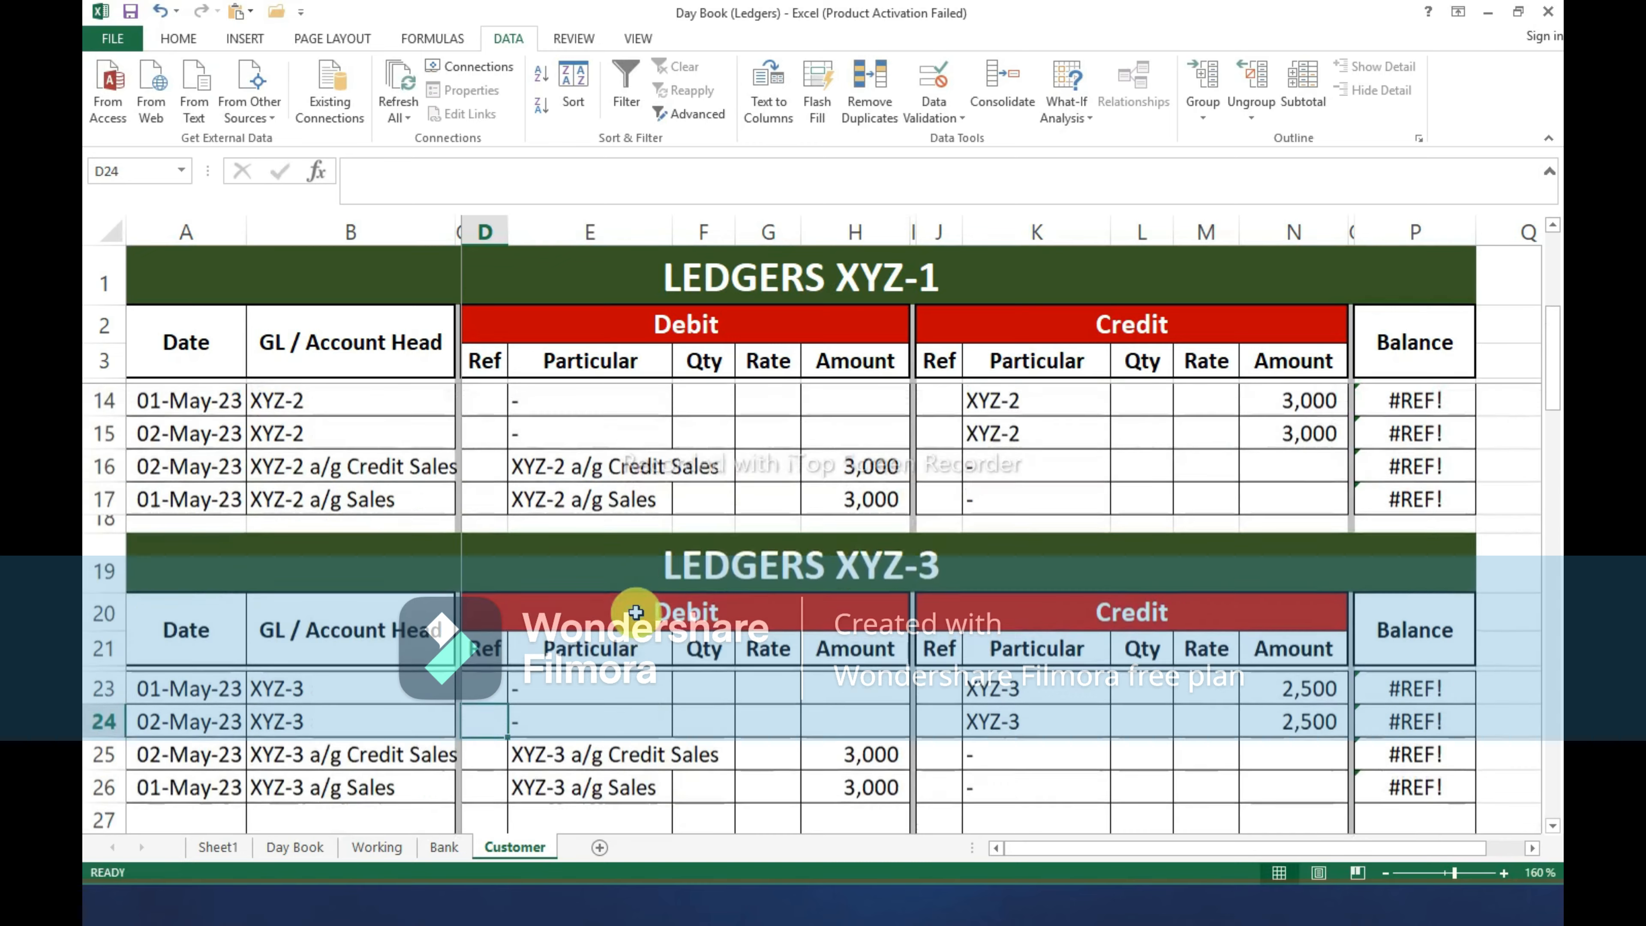
click(1399, 405)
key(F2)
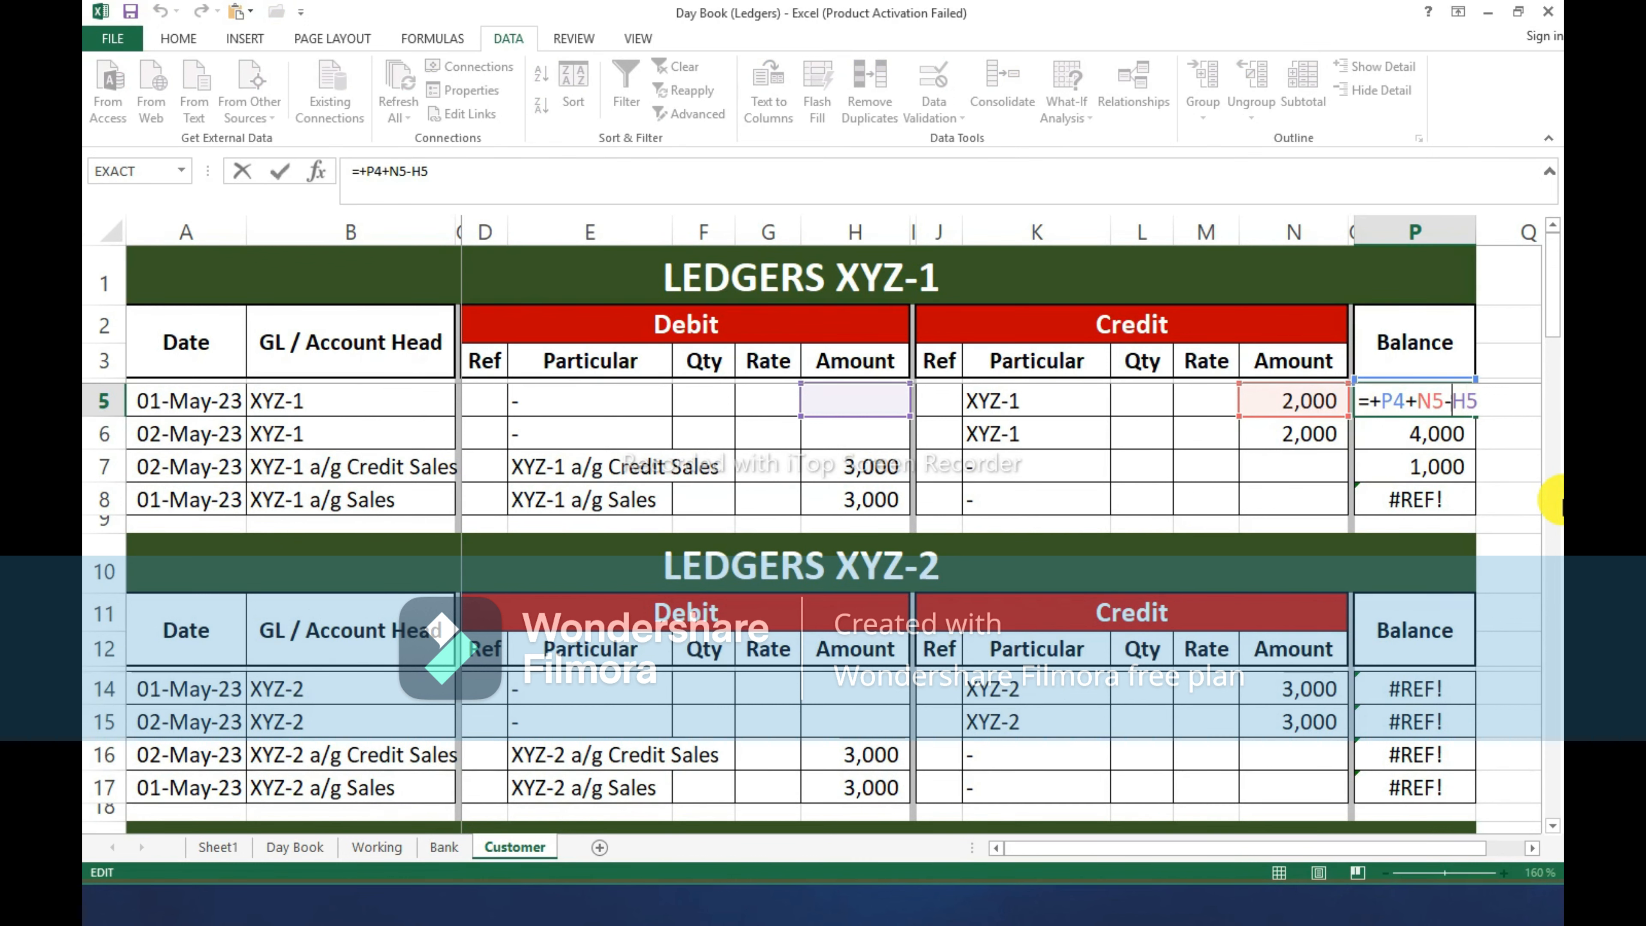
key(BackSpace)
key(BackSpace)
key(BackSpace)
key(Return)
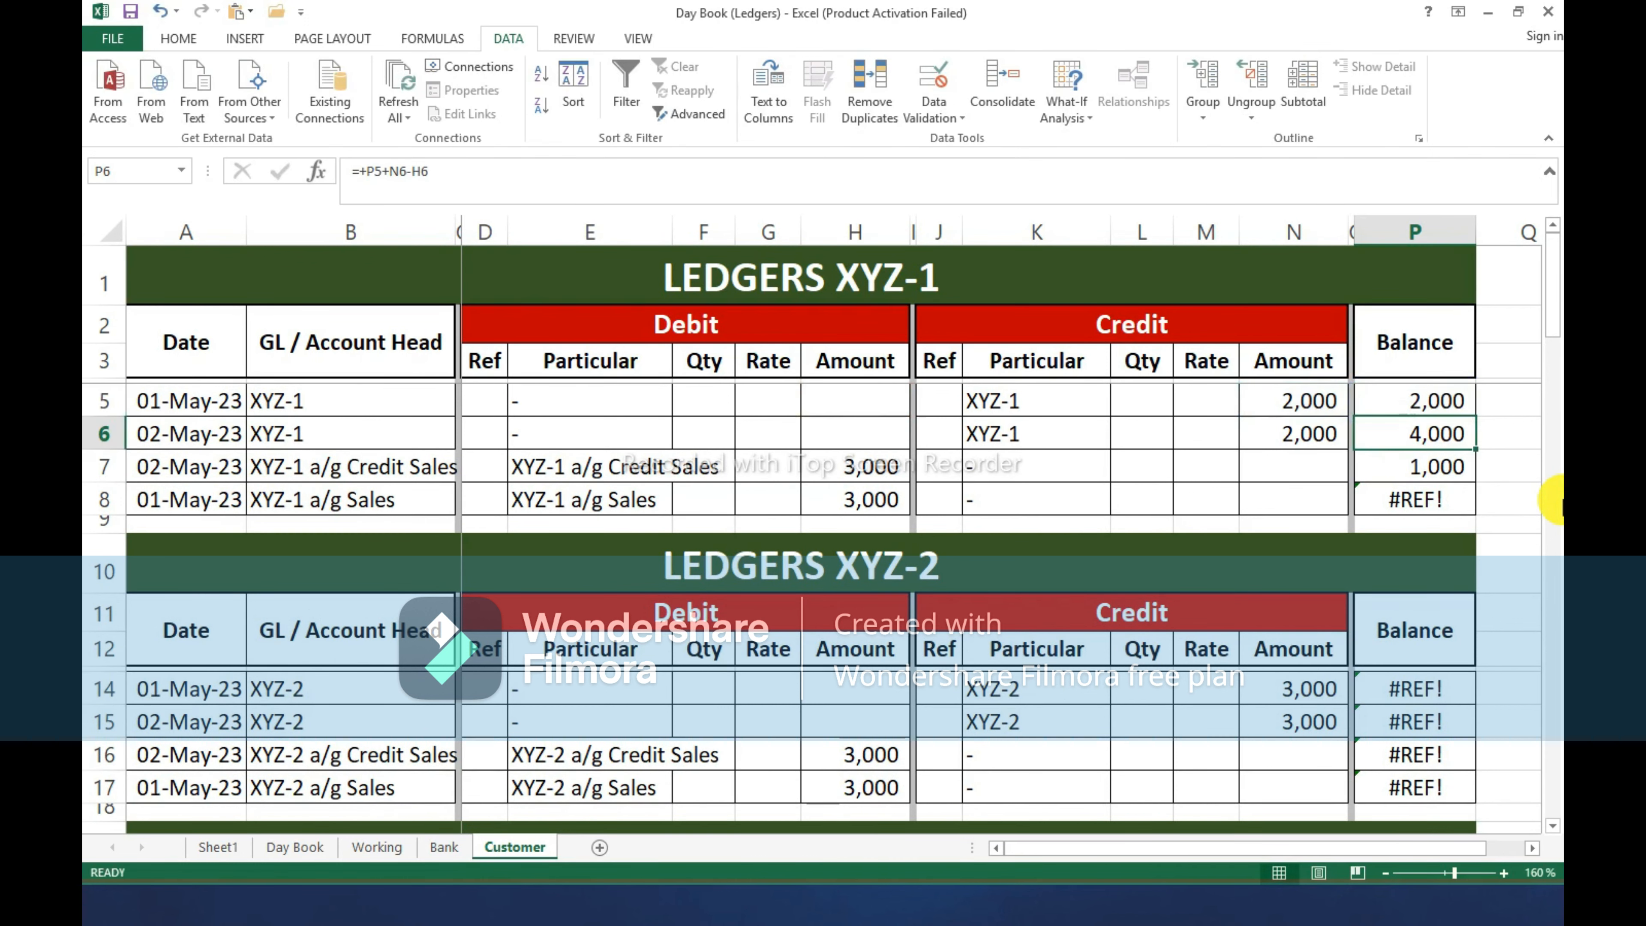
key(F2)
key(Return)
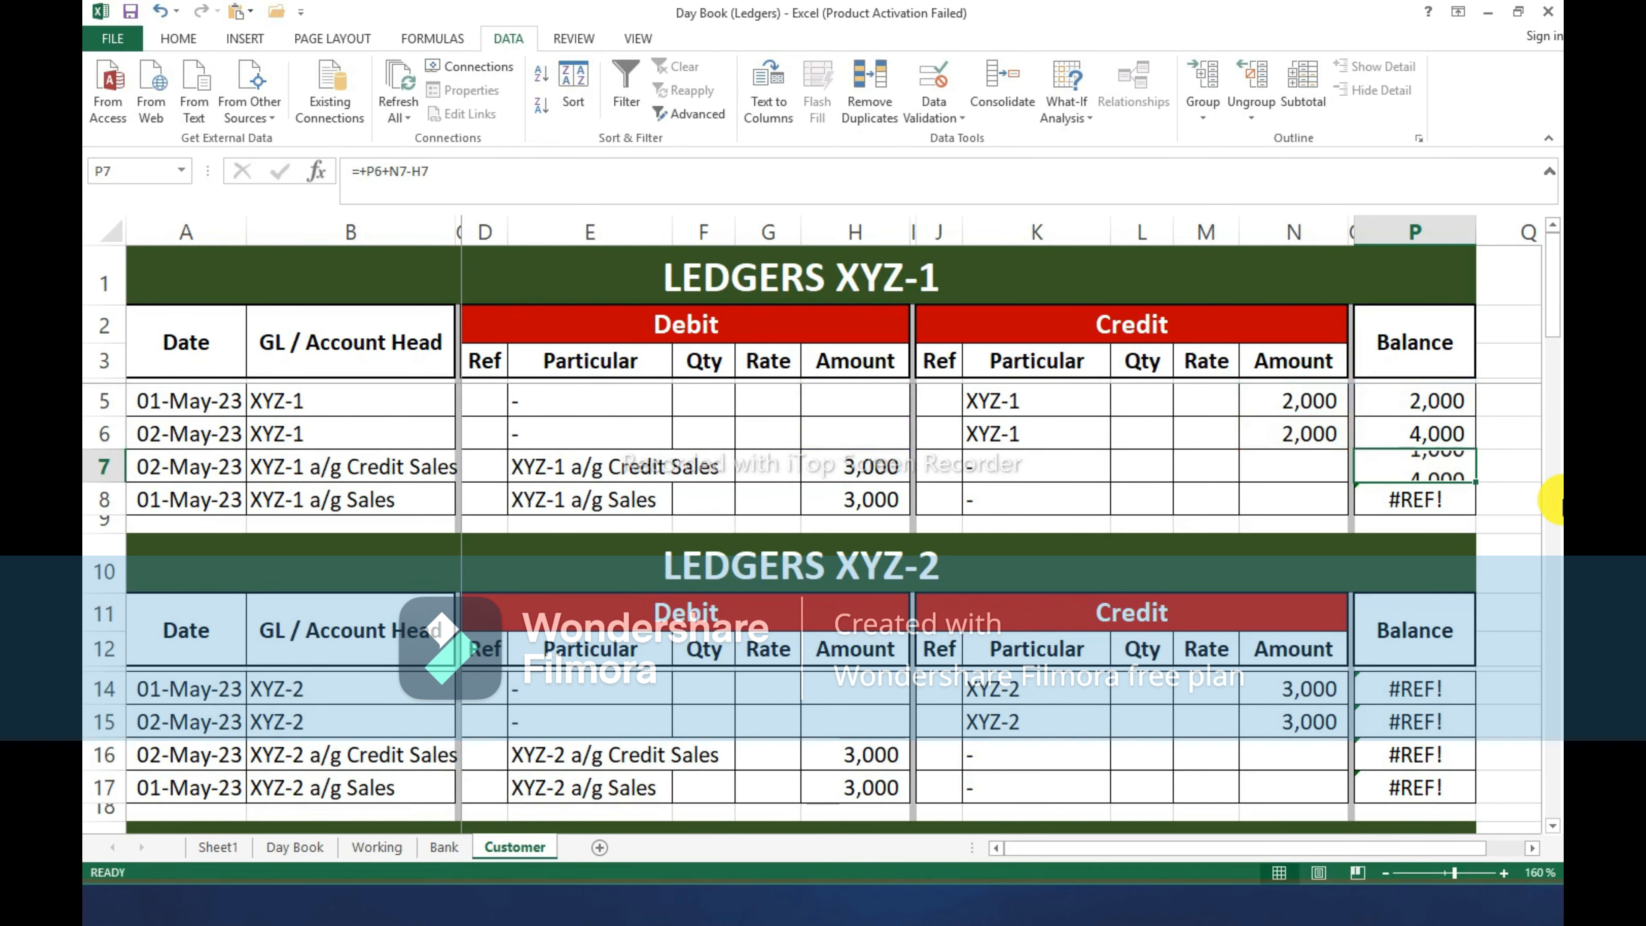
key(Return)
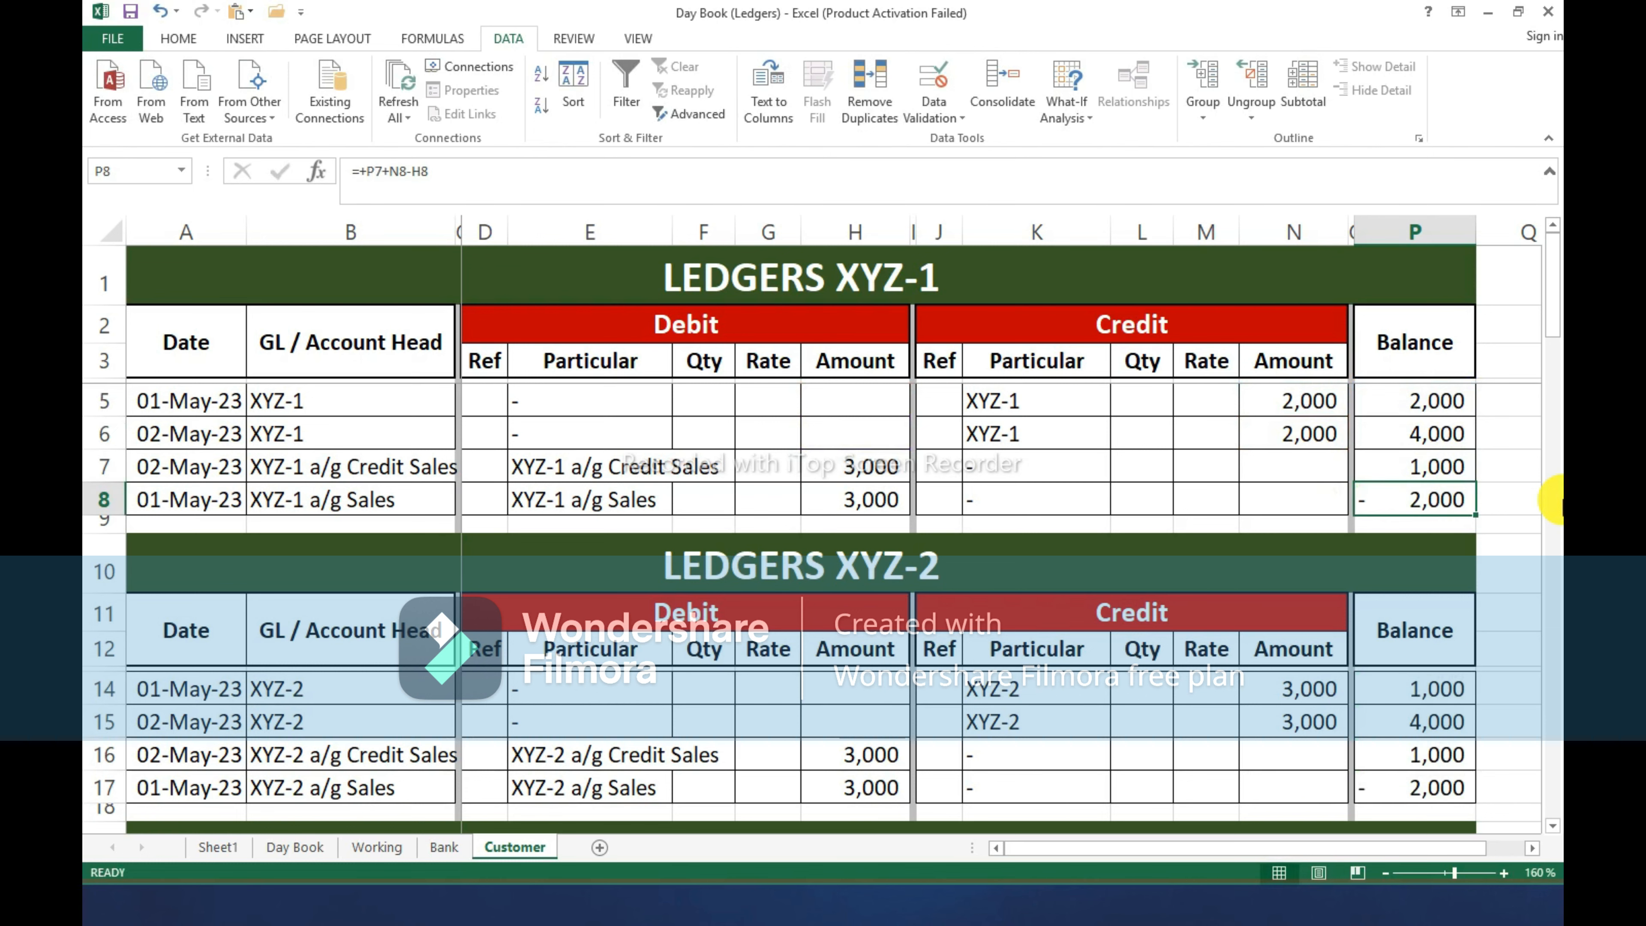
Restart the running balance for XYZ-2 by setting the formula in P14 to =+N14-H14.
key(Down)
key(Down)
key(Down)
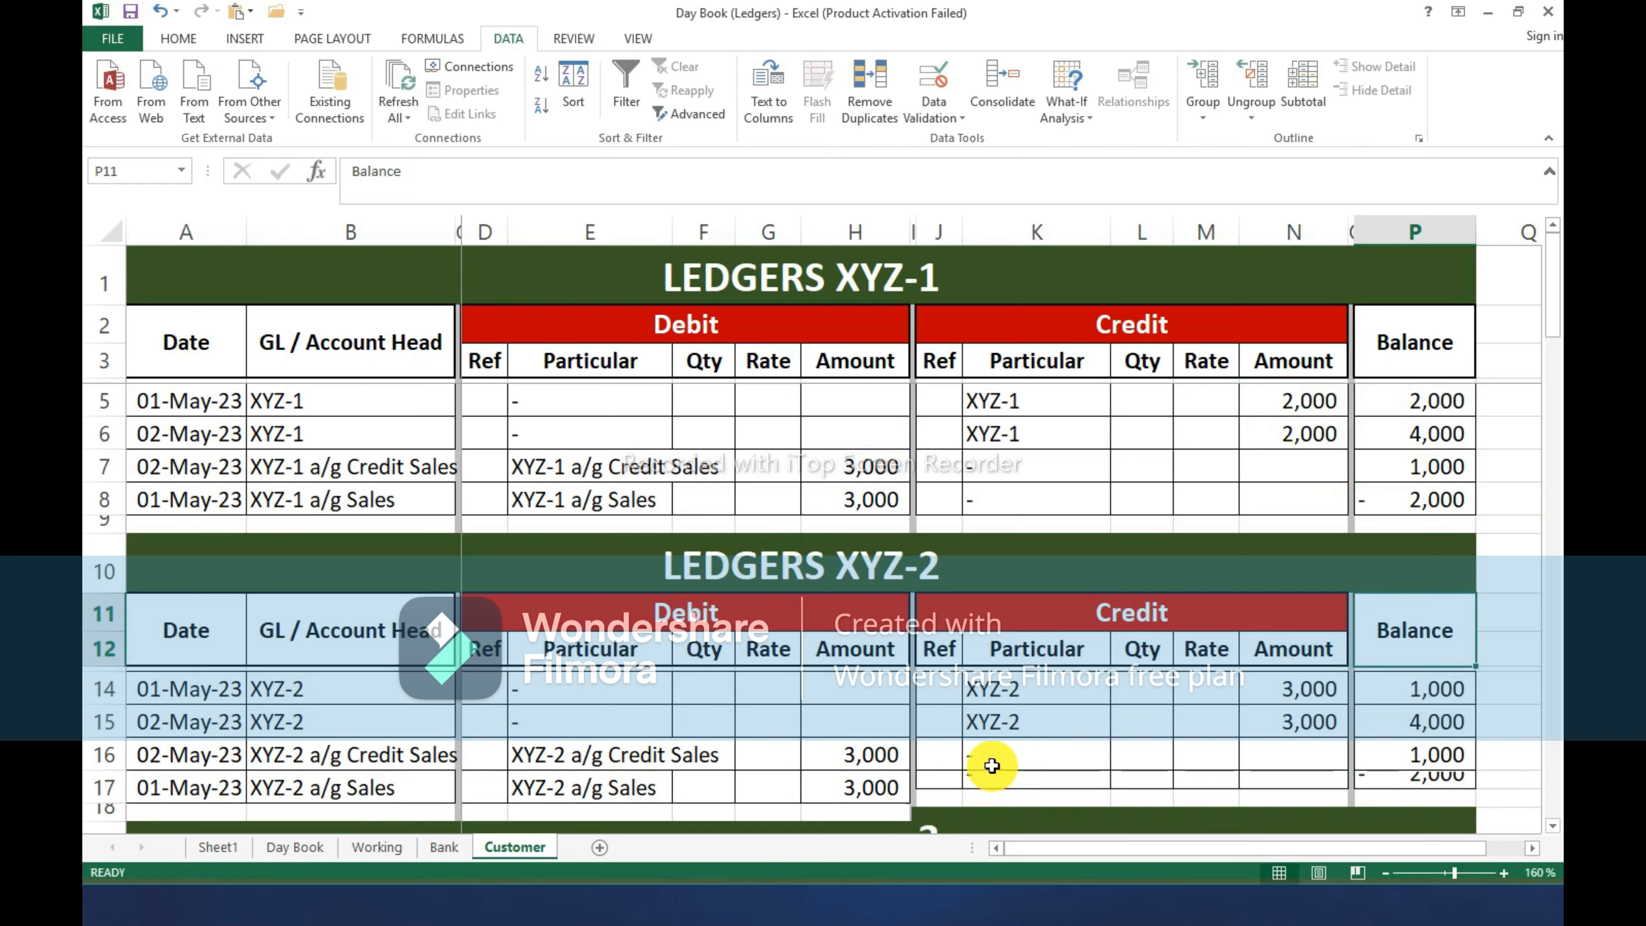
scroll(1036, 753, down, 1)
key(Down)
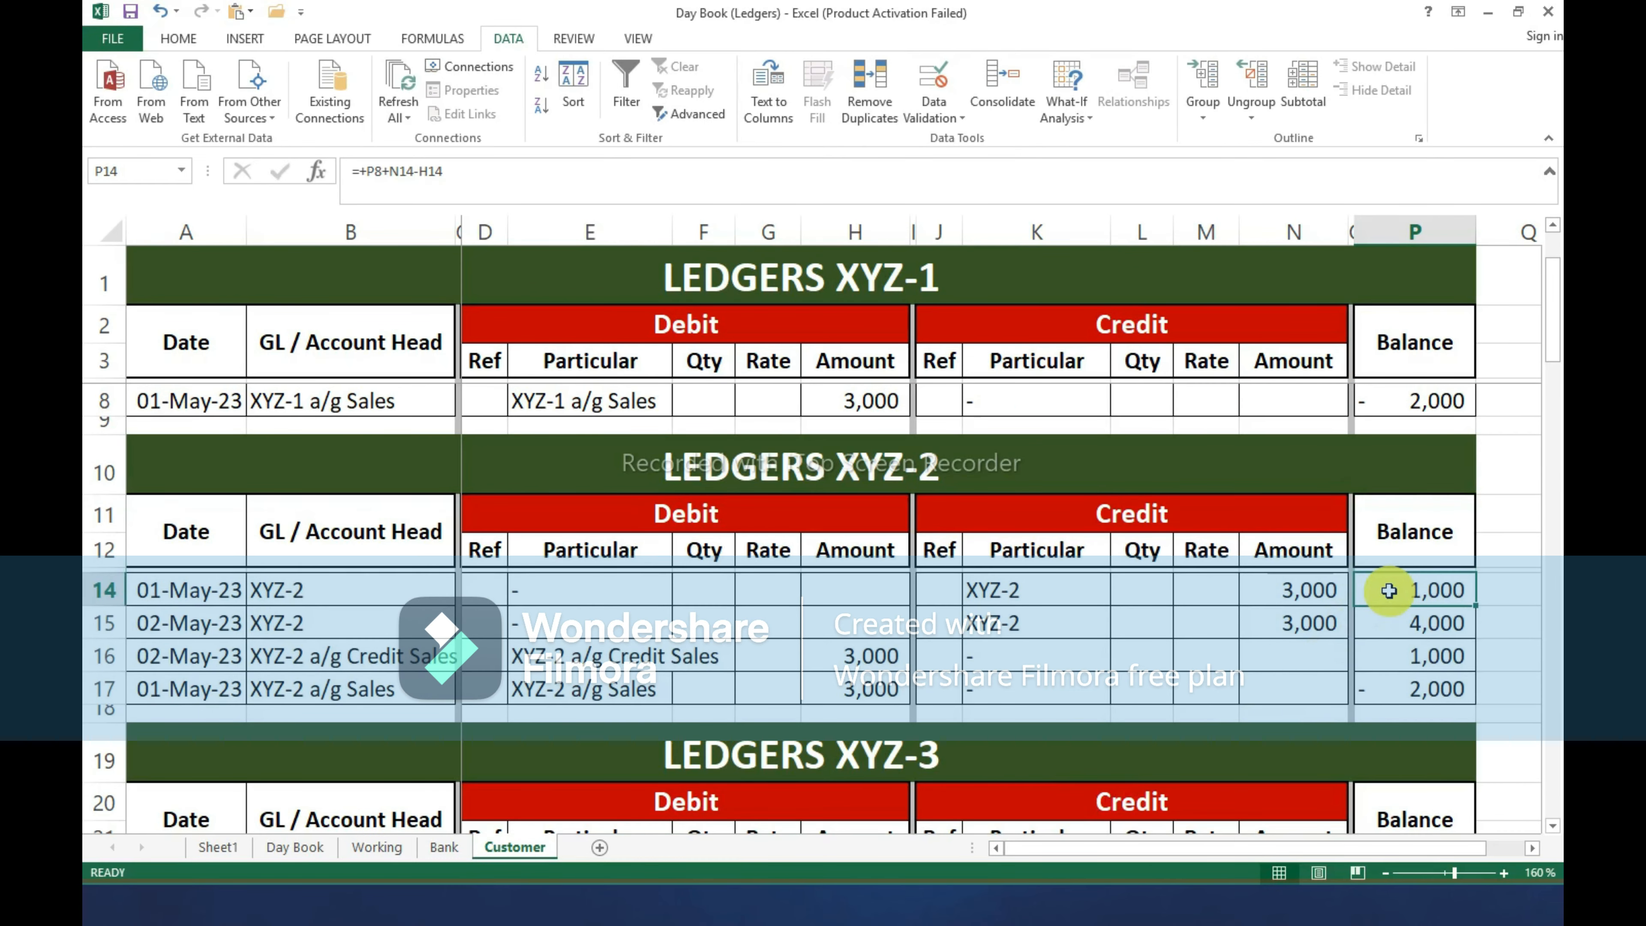
key(F2)
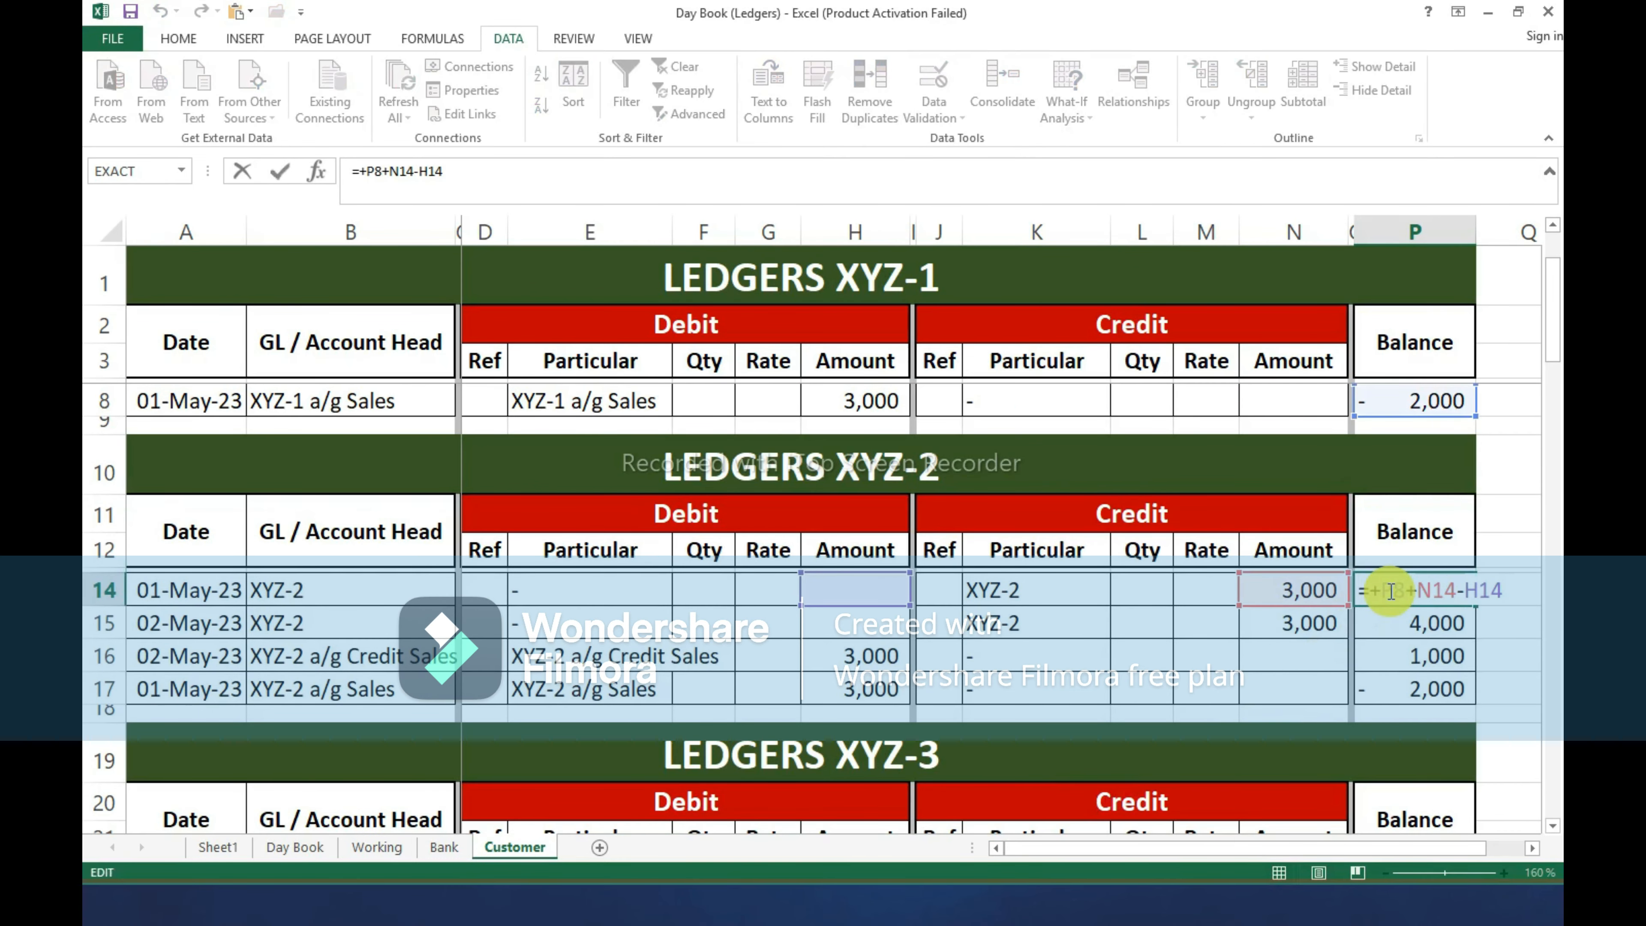
key(Delete)
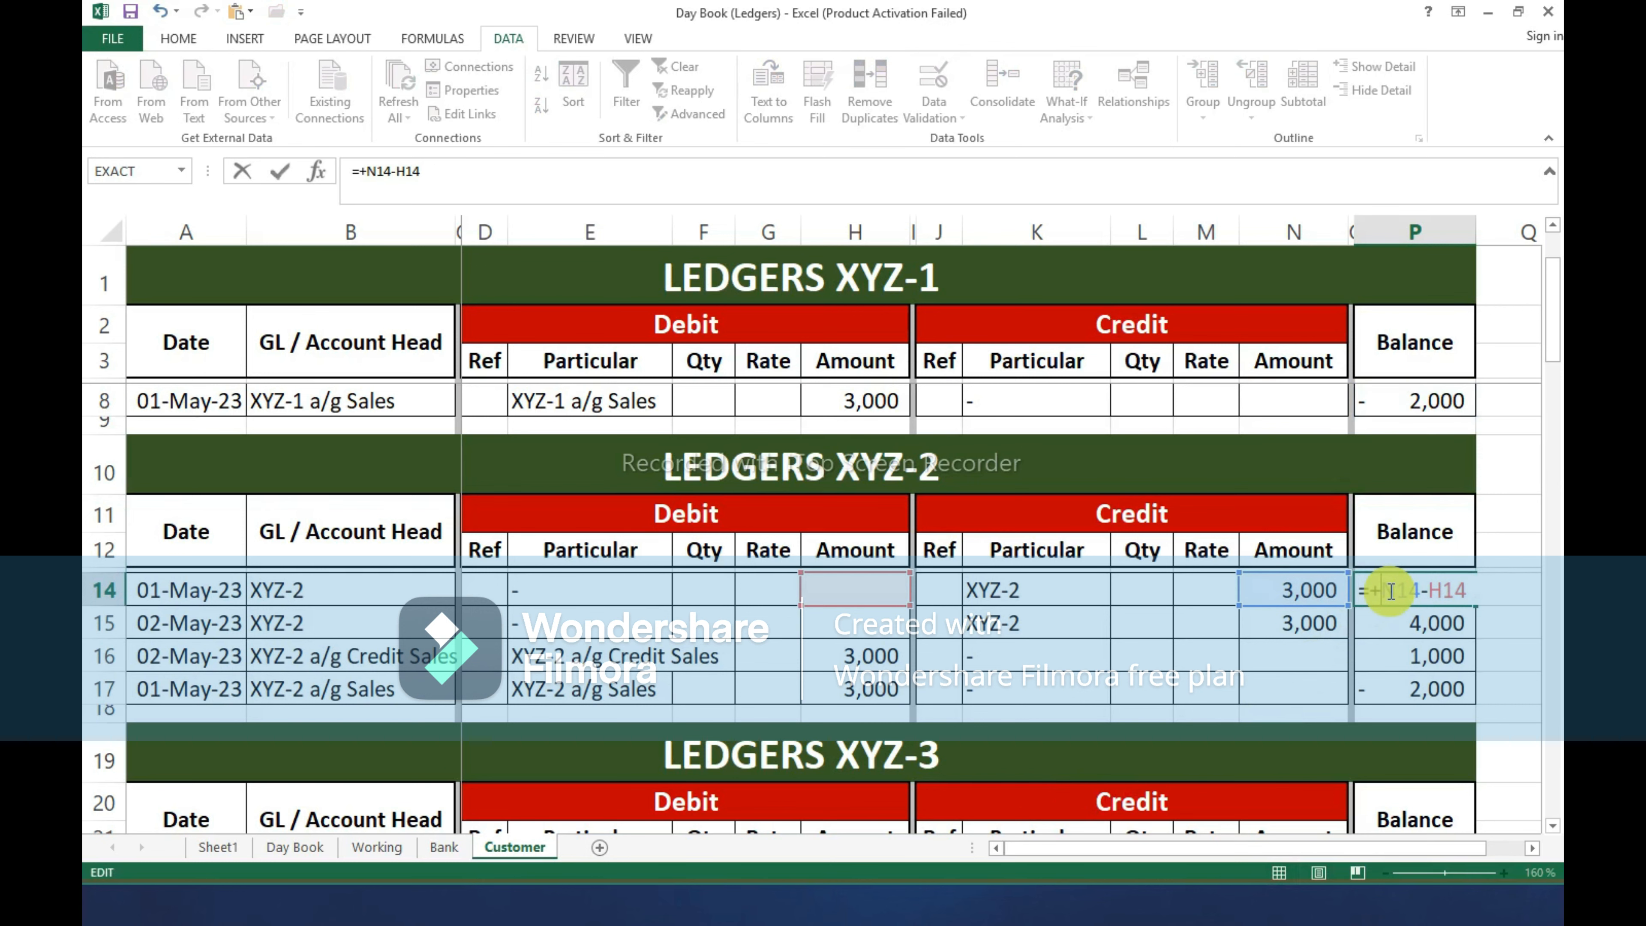
key(Return)
Copy the running balance formula in P15 down over the remaining XYZ-2 entries.
key(F2)
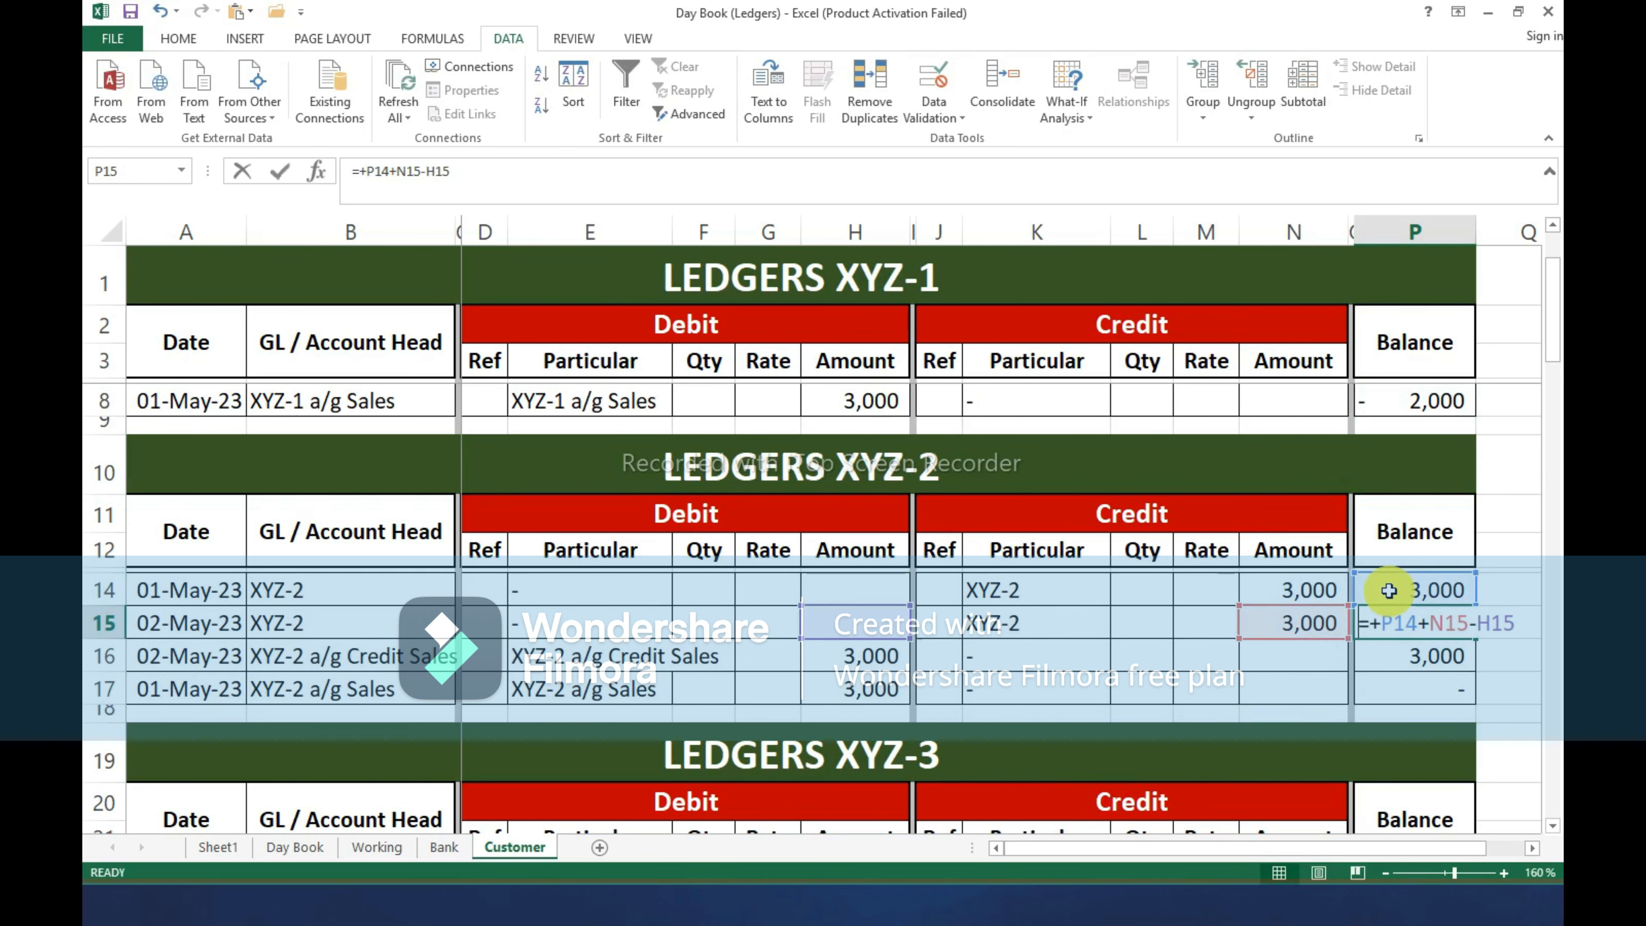
key(Escape)
key(ctrl+c)
key(Down)
key(Down)
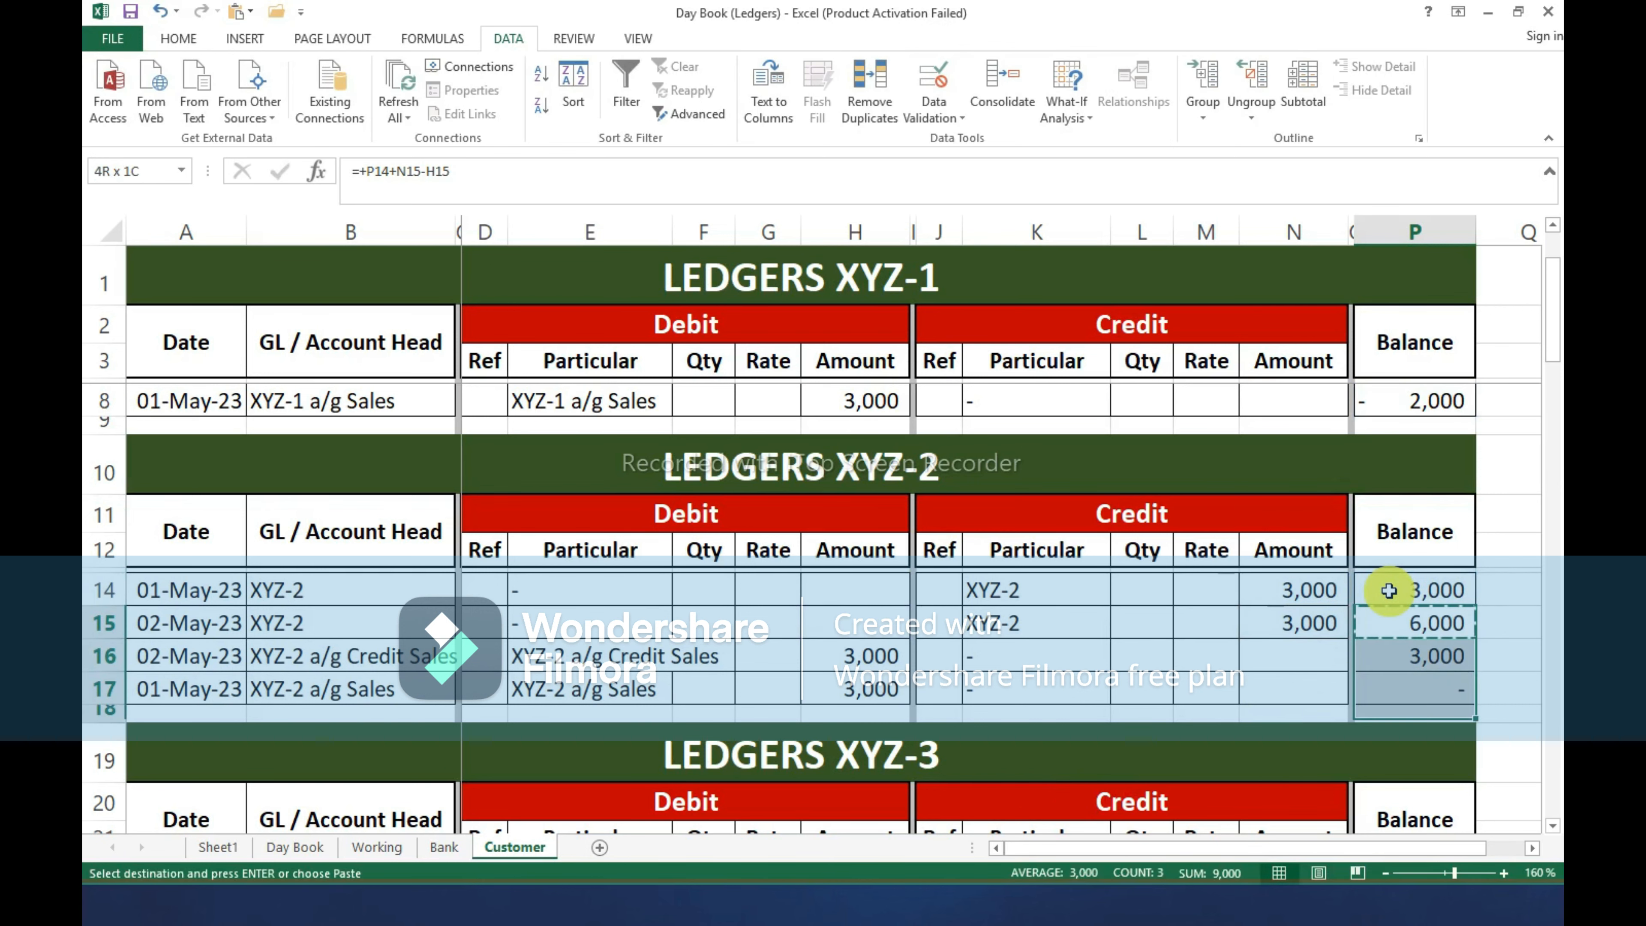
key(Return)
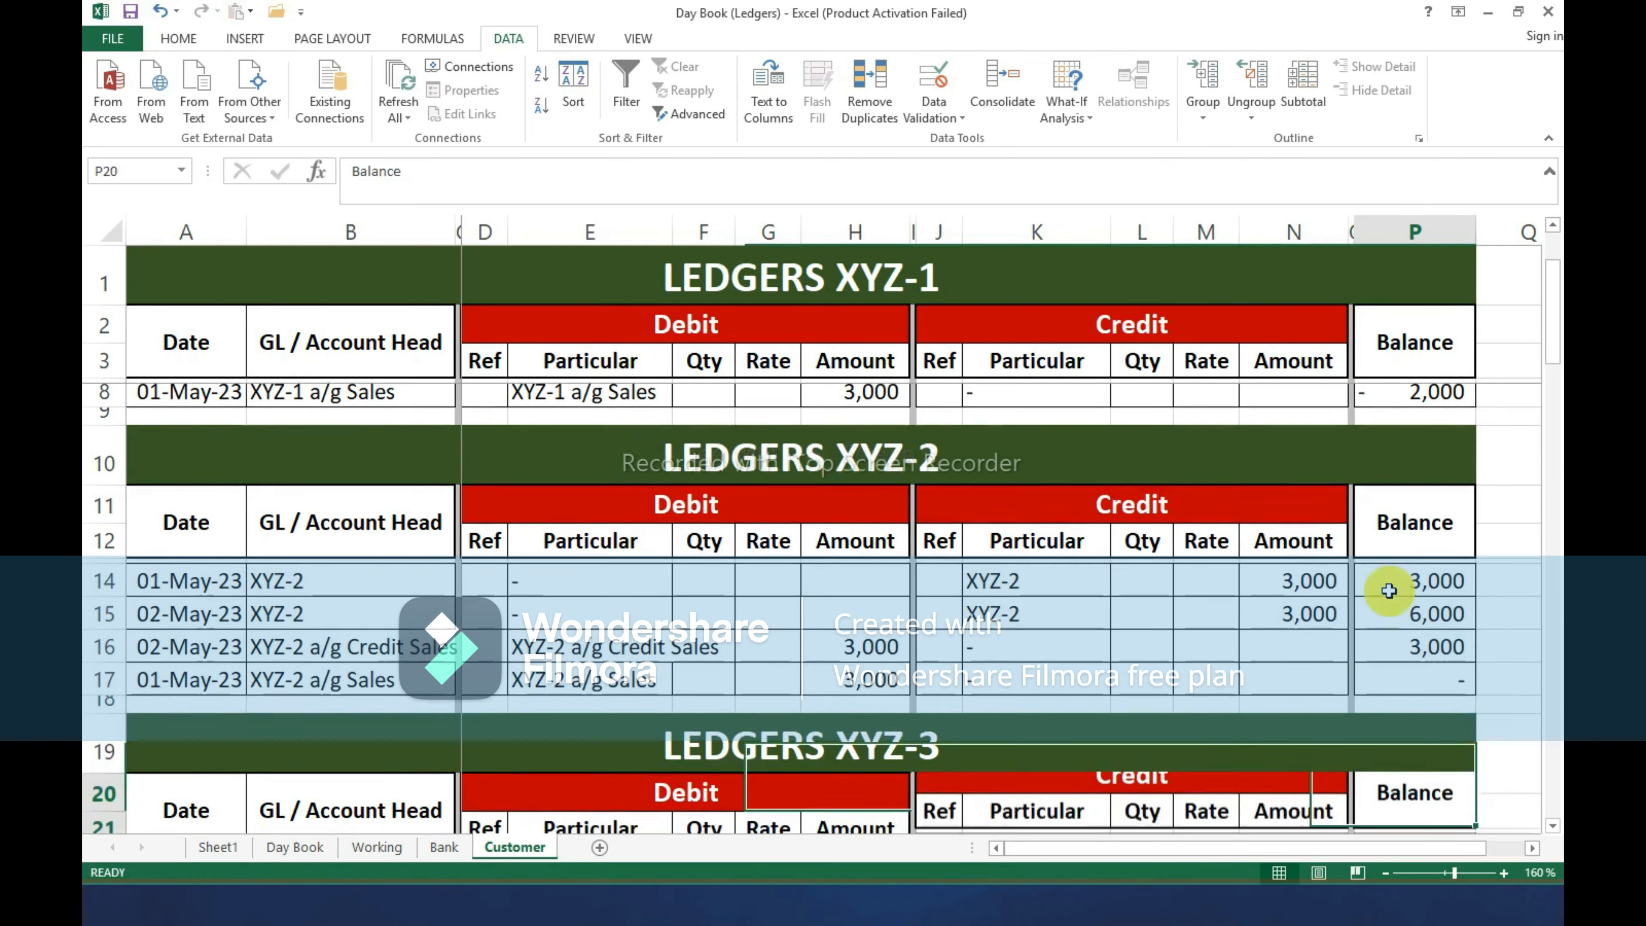
Restart the running balance for XYZ-3 by setting the formula in P23 to =+N23-H23.
scroll(1389, 589, down, 2)
key(Down)
key(Down)
key(Down)
key(Down)
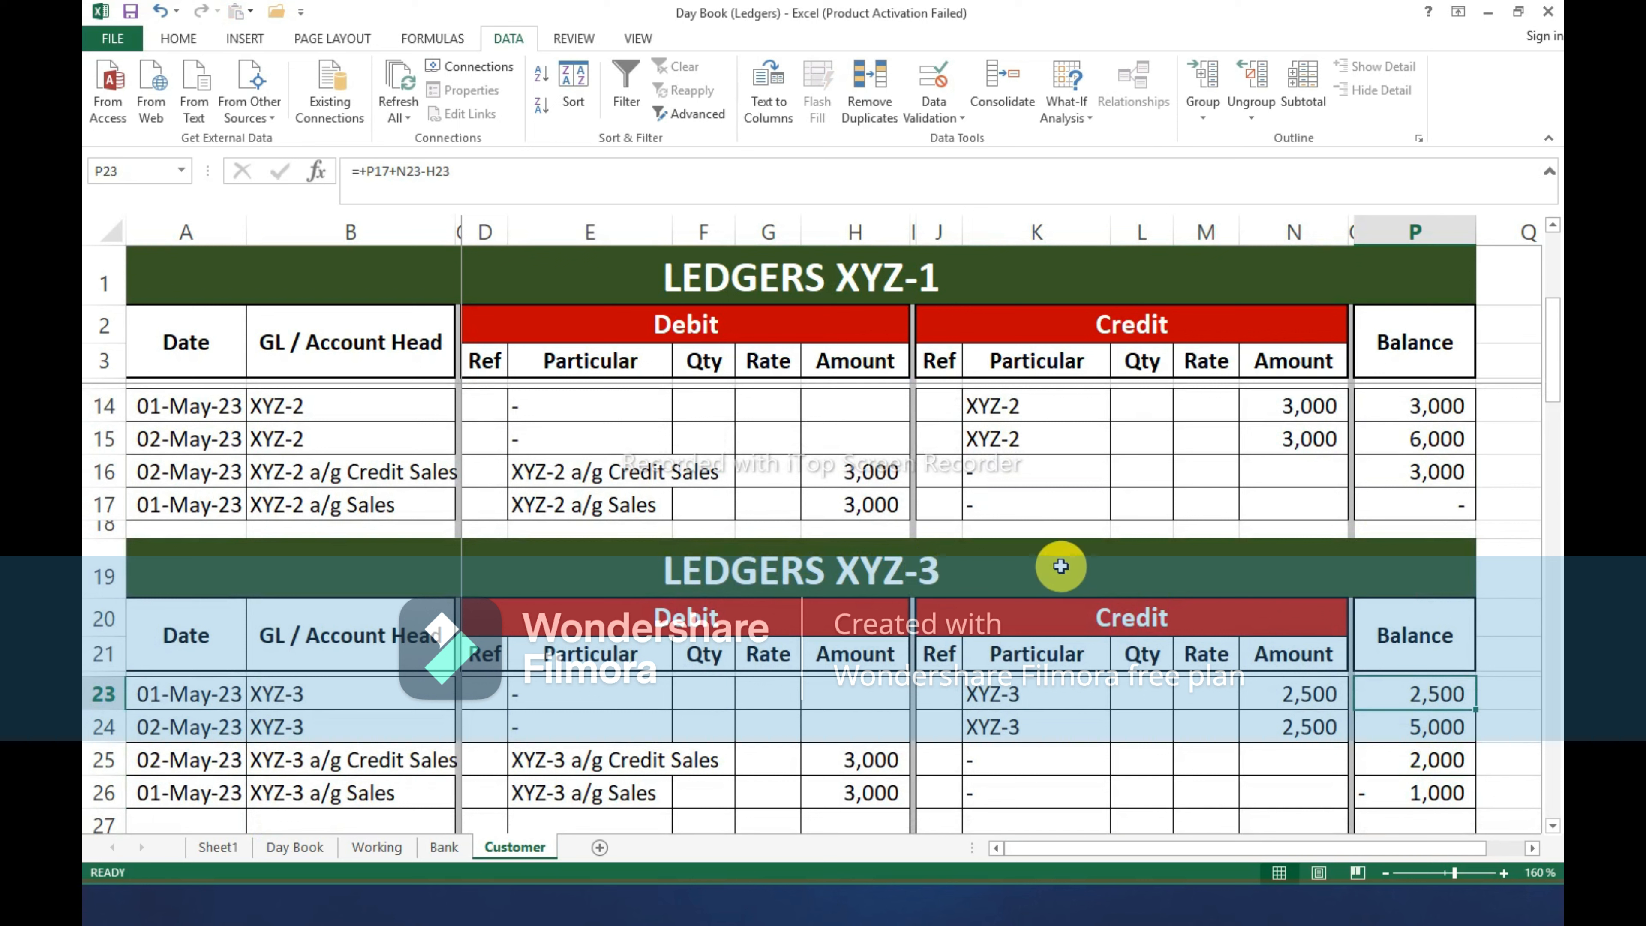
key(F2)
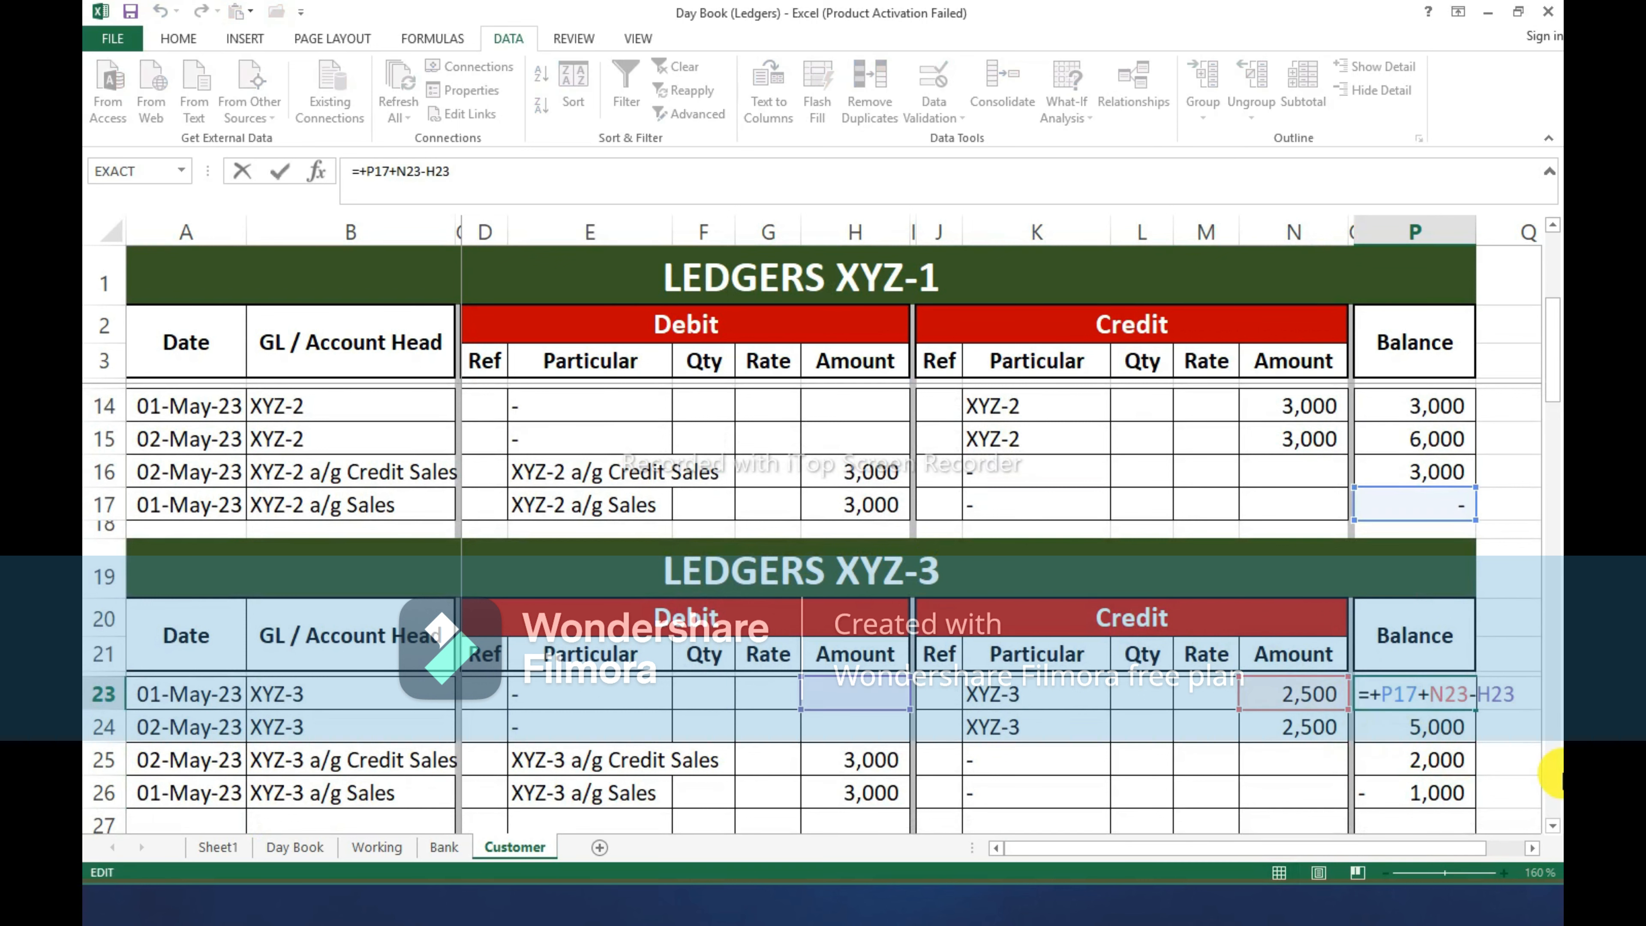
key(Delete)
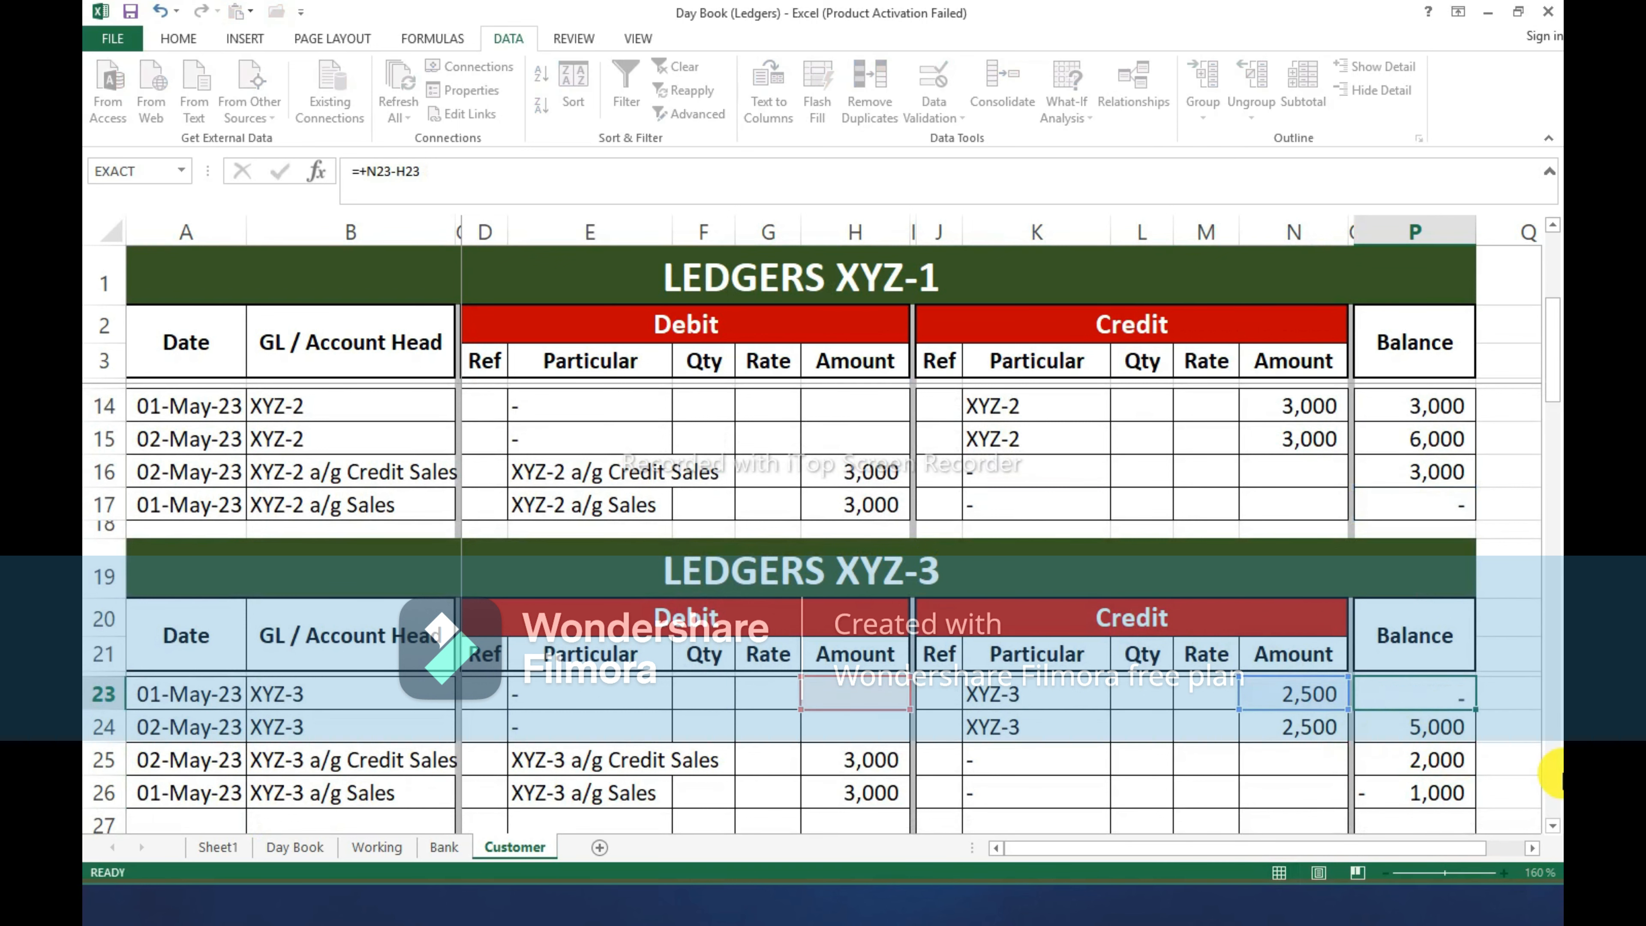
key(Return)
Copy the running balance formula in P24 down over the XYZ-3 entries through row 26.
key(F2)
key(Escape)
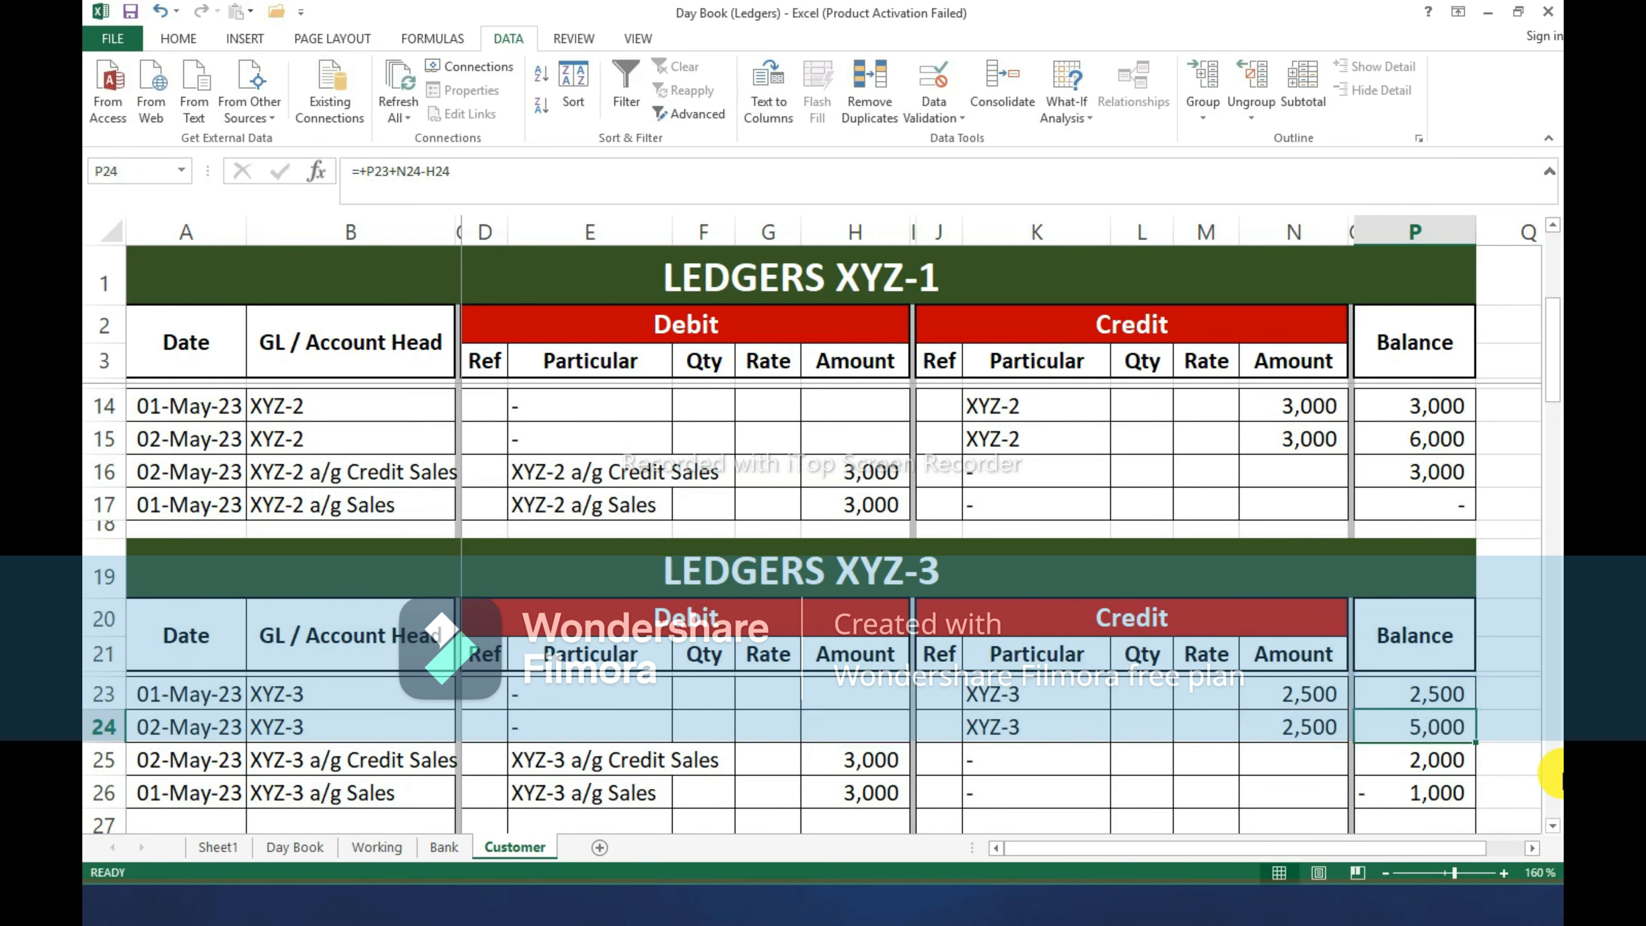
key(ctrl+c)
key(shift+Down)
key(shift+Down)
key(Return)
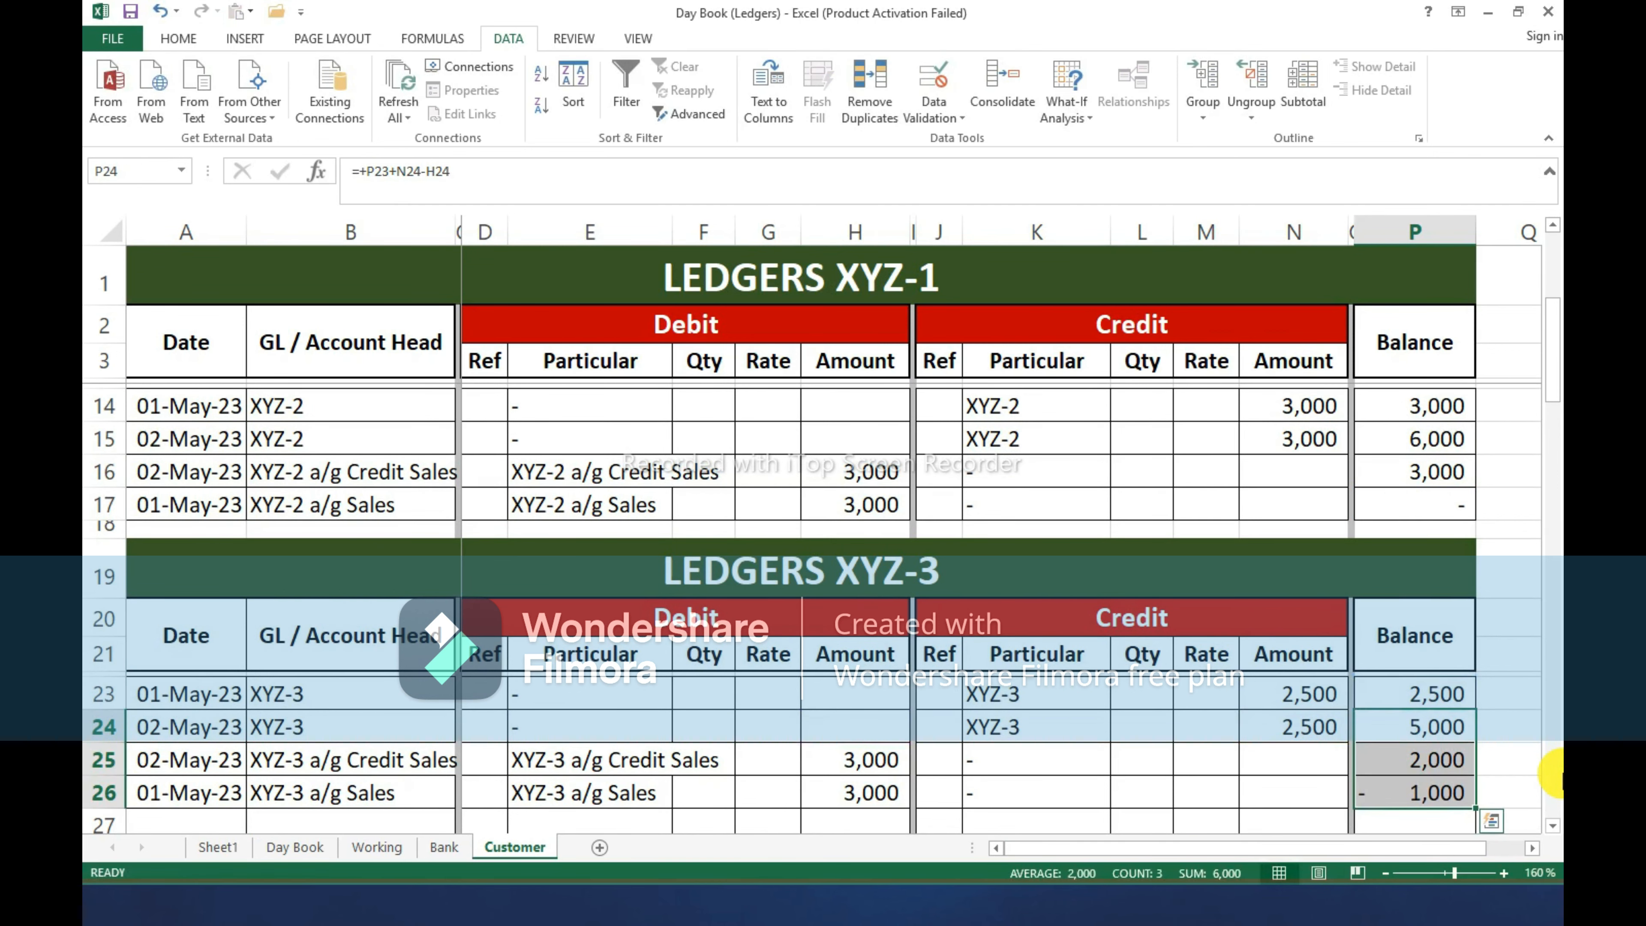
Review the entries and running balances of the XYZ-1, XYZ-2 and XYZ-3 ledgers on the Customer sheet.
click(816, 804)
scroll(671, 756, down, 2)
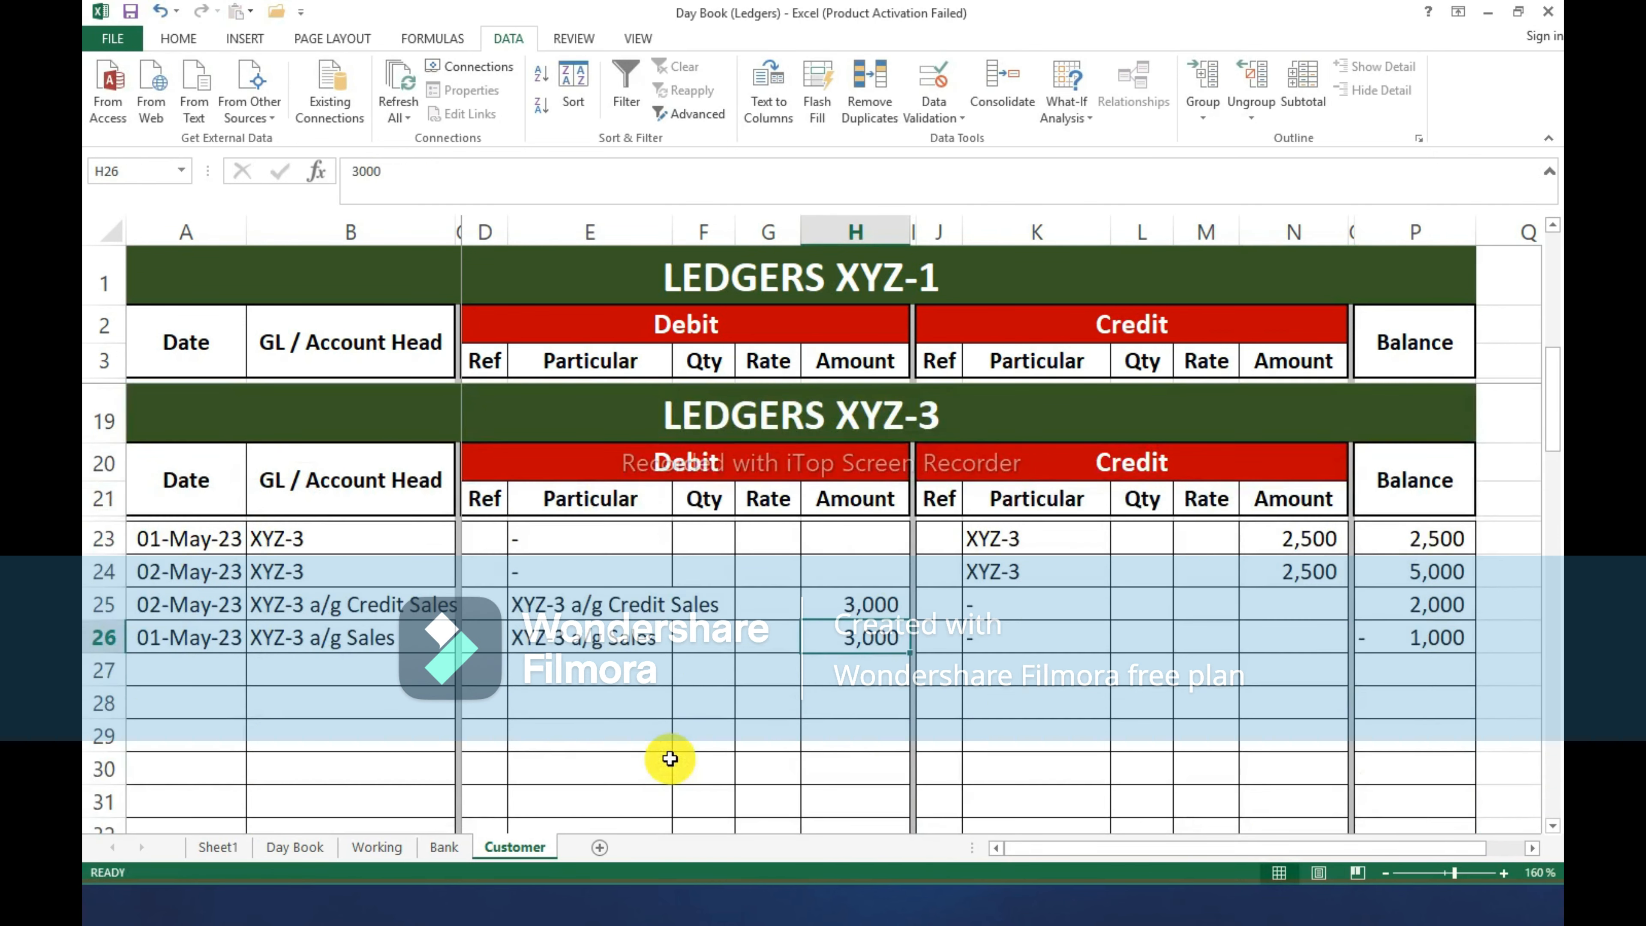
scroll(526, 735, up, 5)
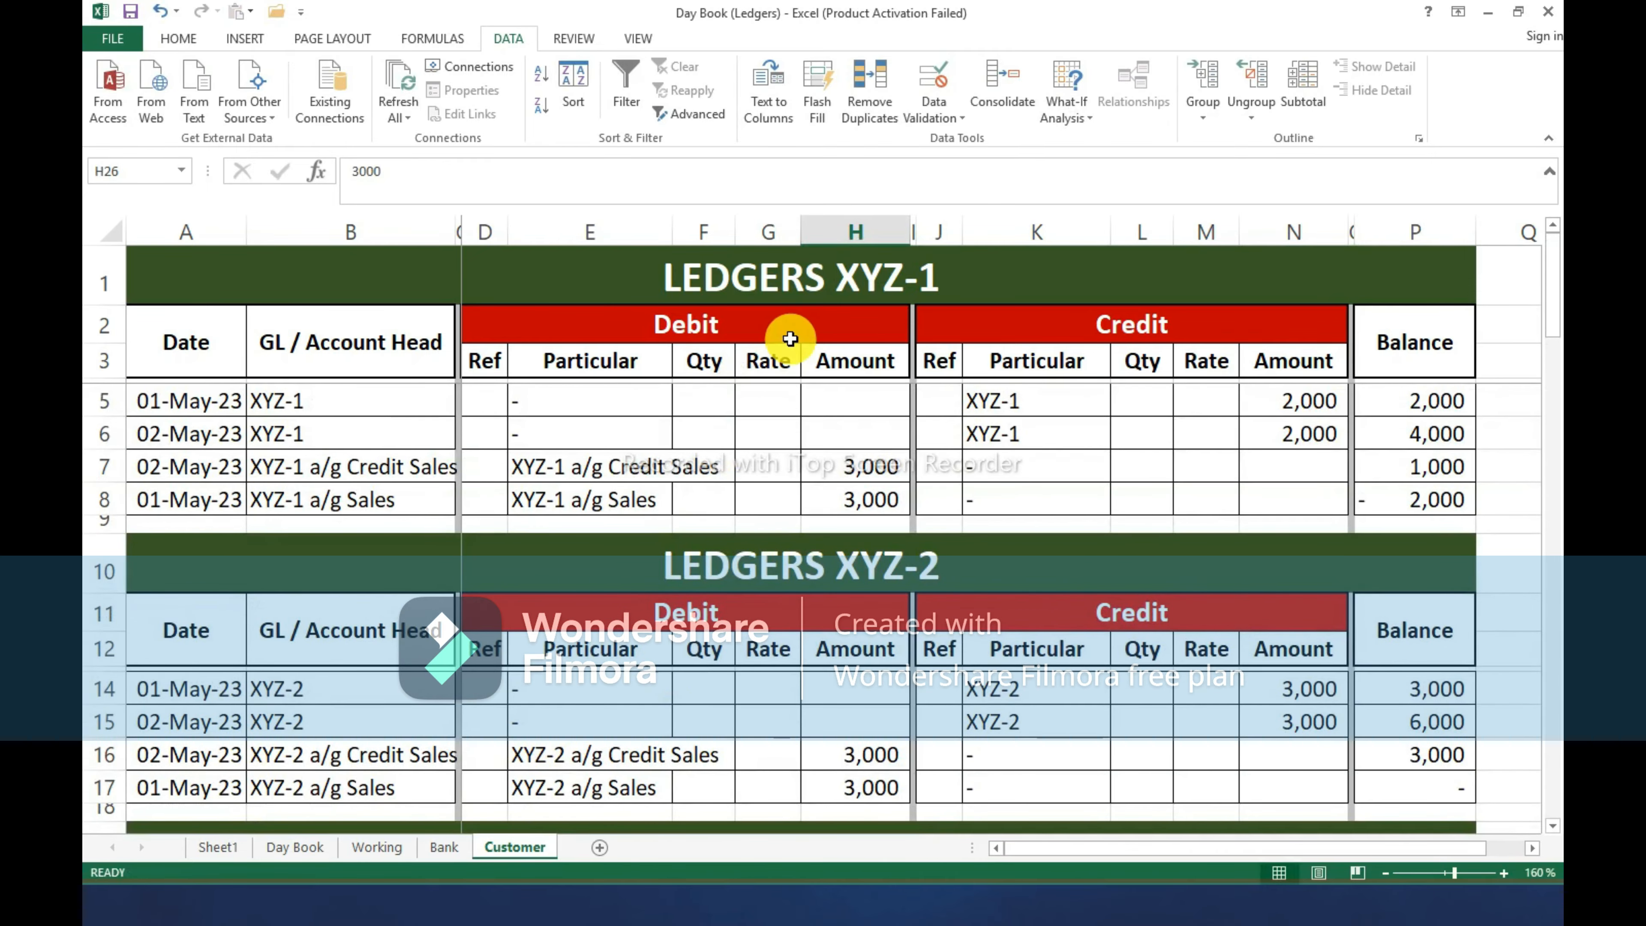
scroll(841, 499, down, 1)
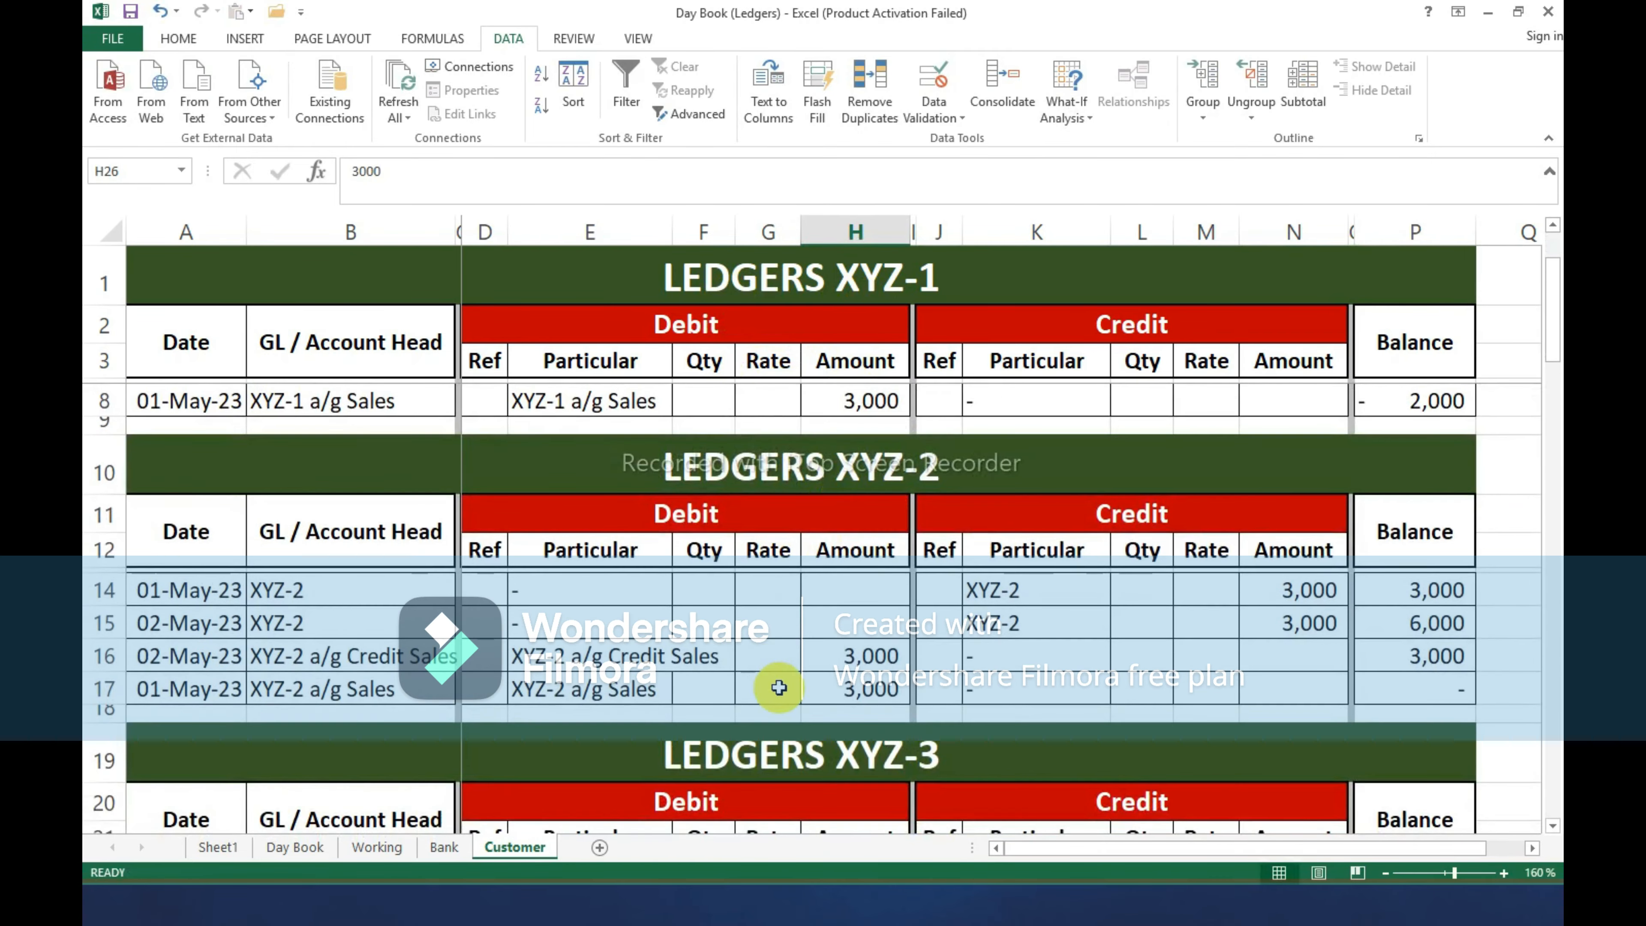
scroll(772, 684, down, 2)
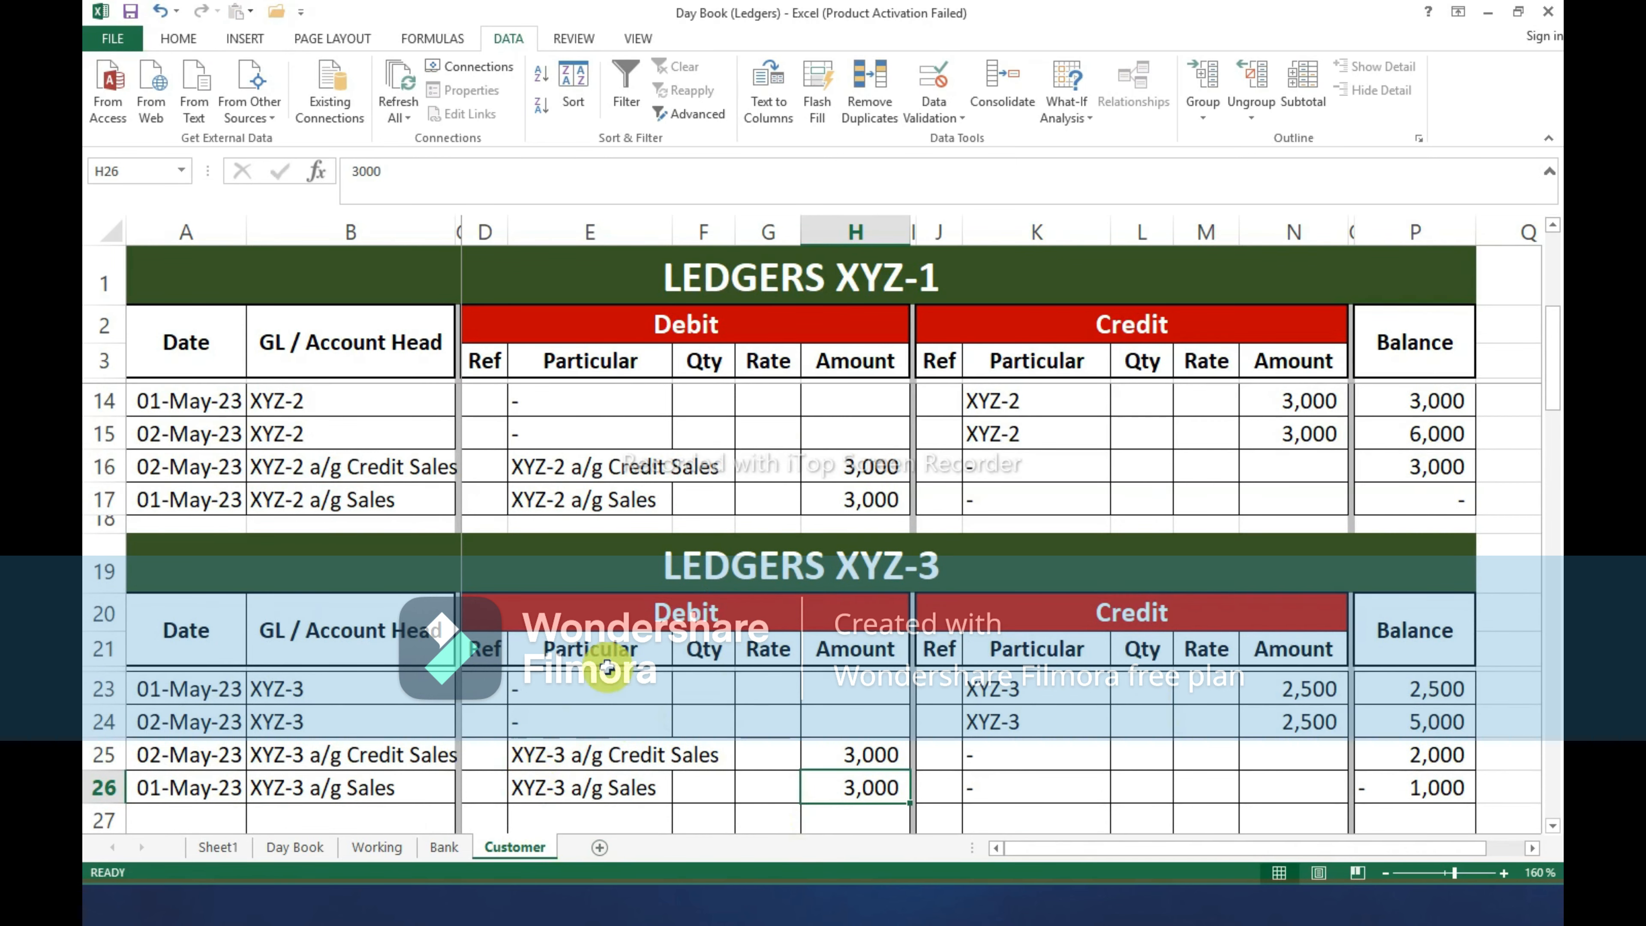
scroll(672, 655, down, 1)
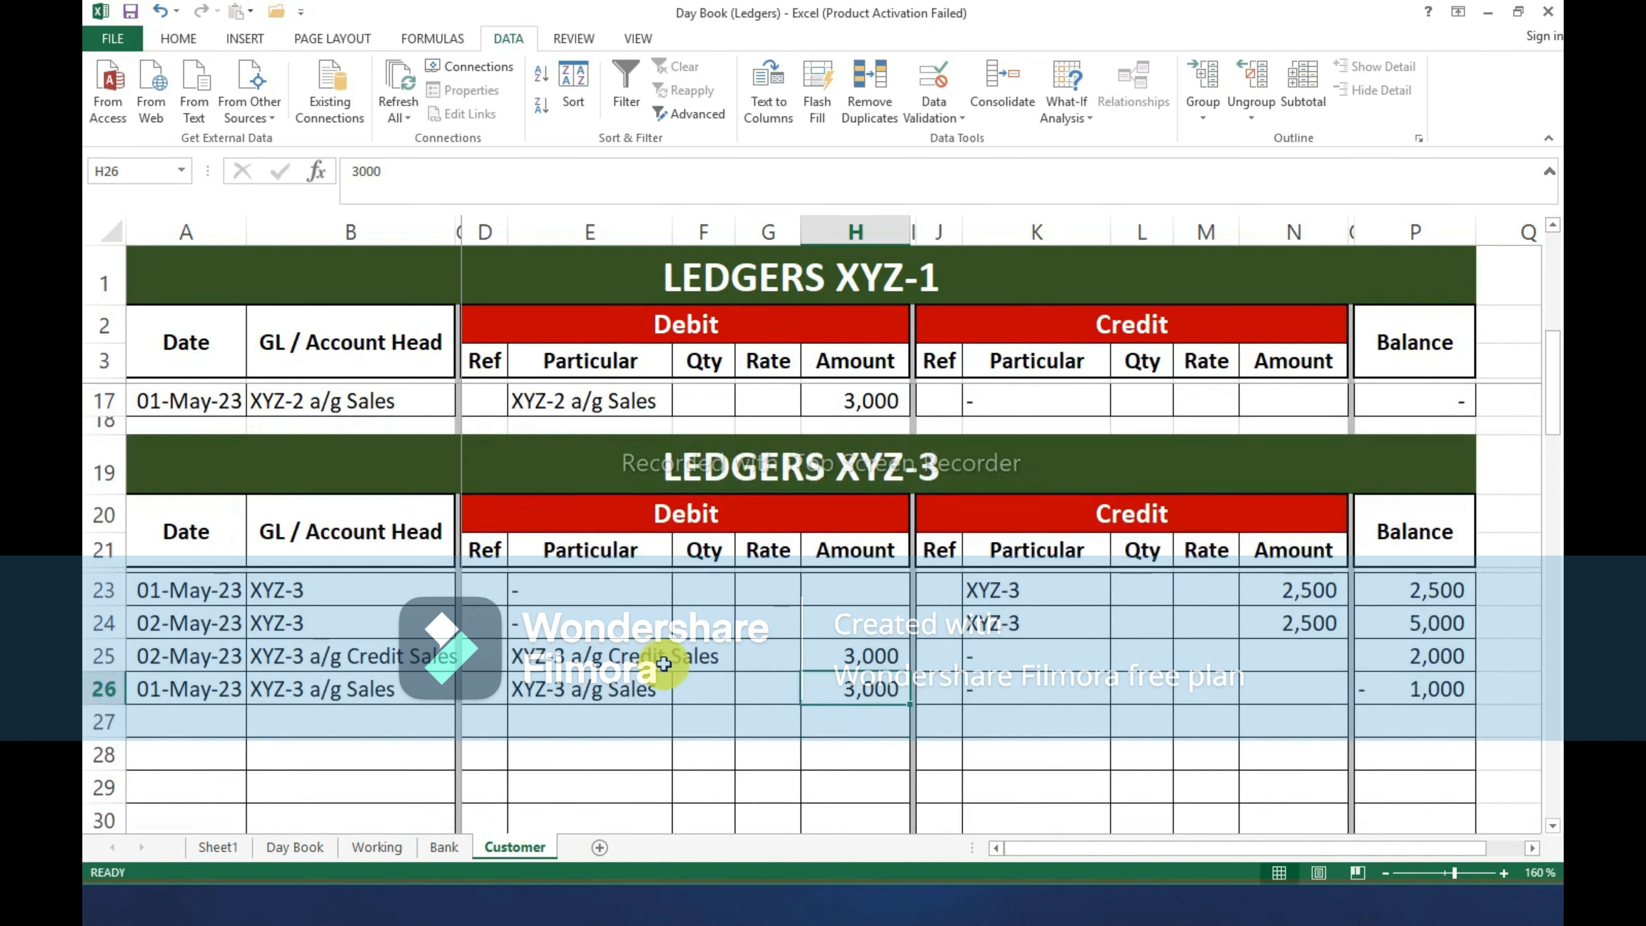
scroll(696, 559, up, 1)
scroll(574, 723, up, 3)
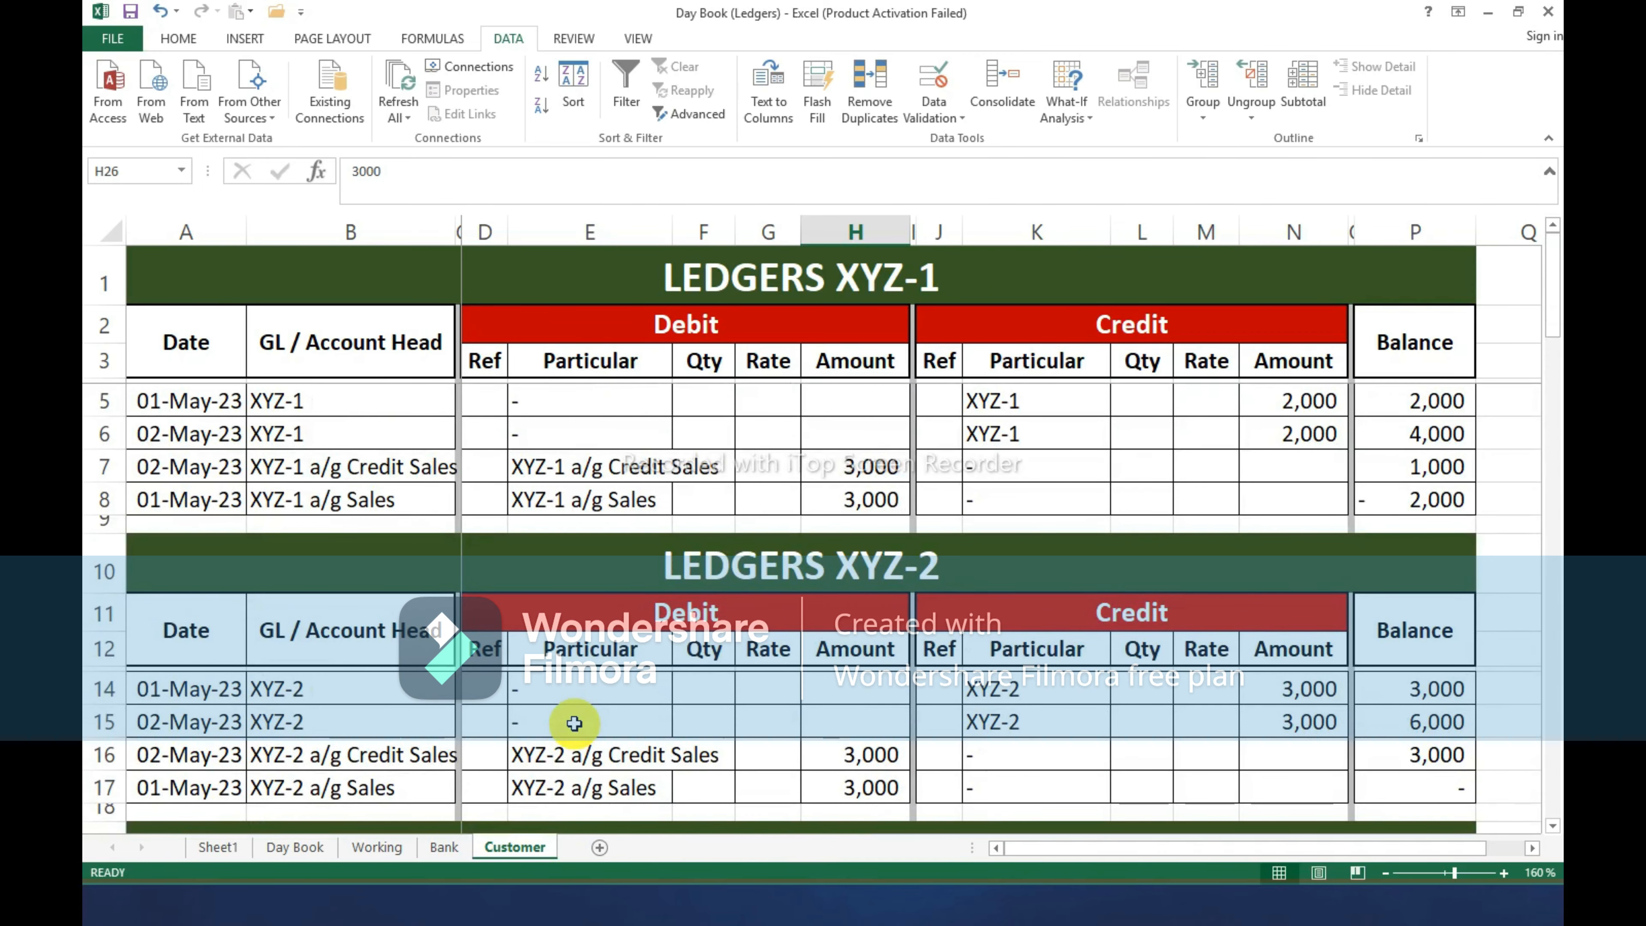
Create a copy of the Working sheet at the end of the workbook.
click(376, 847)
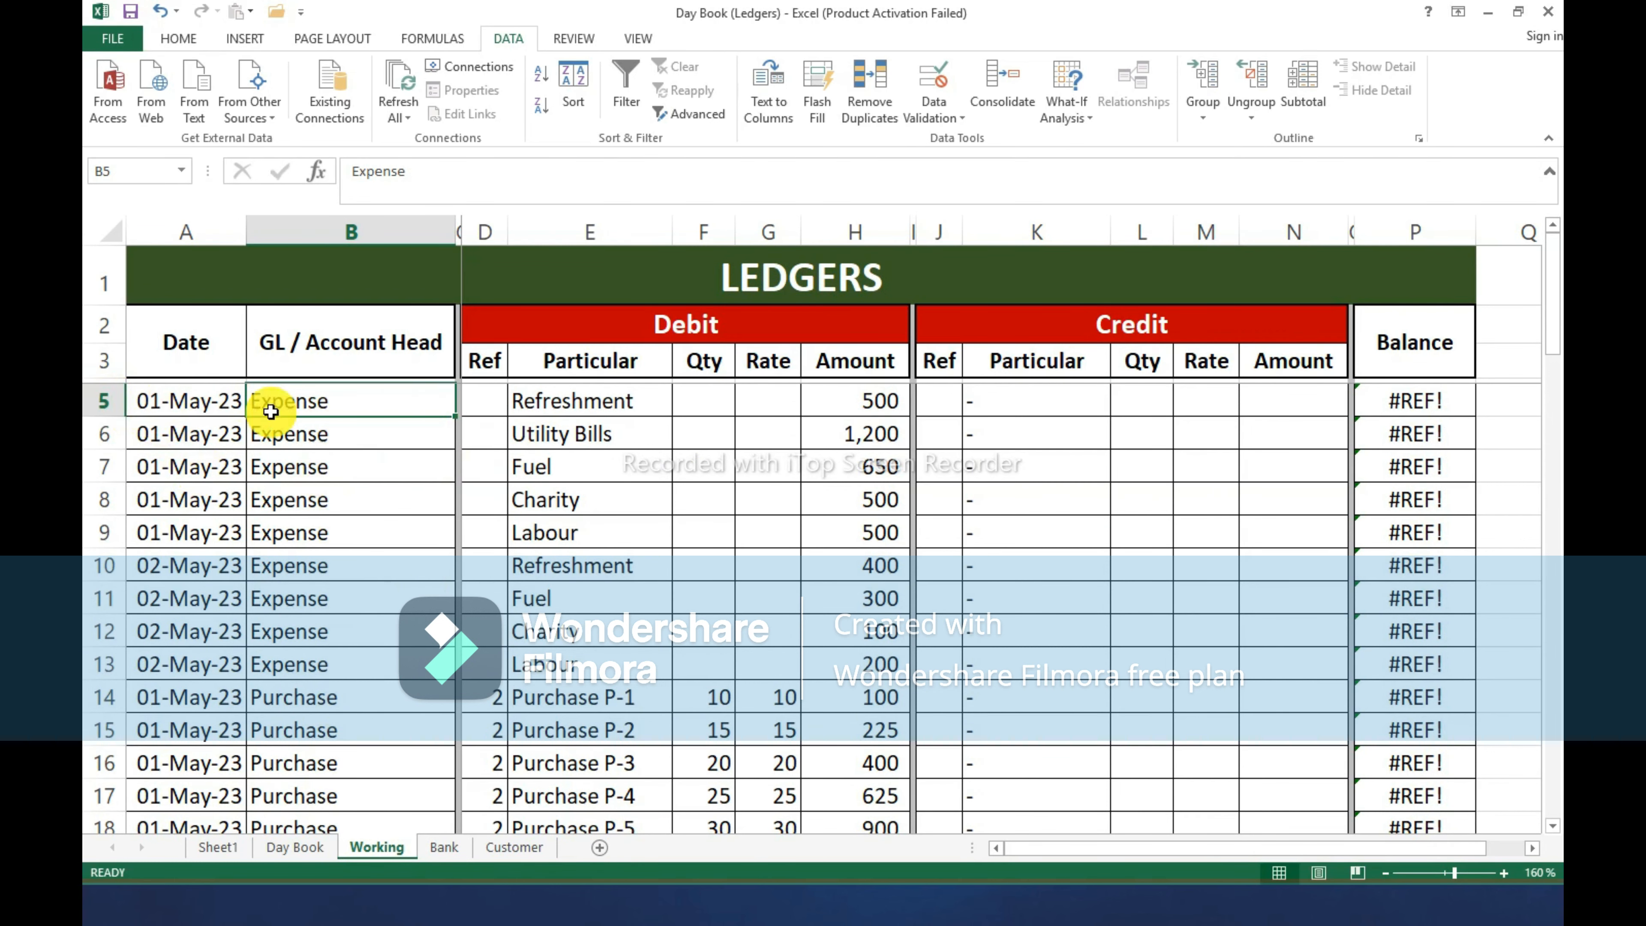
right_click(375, 856)
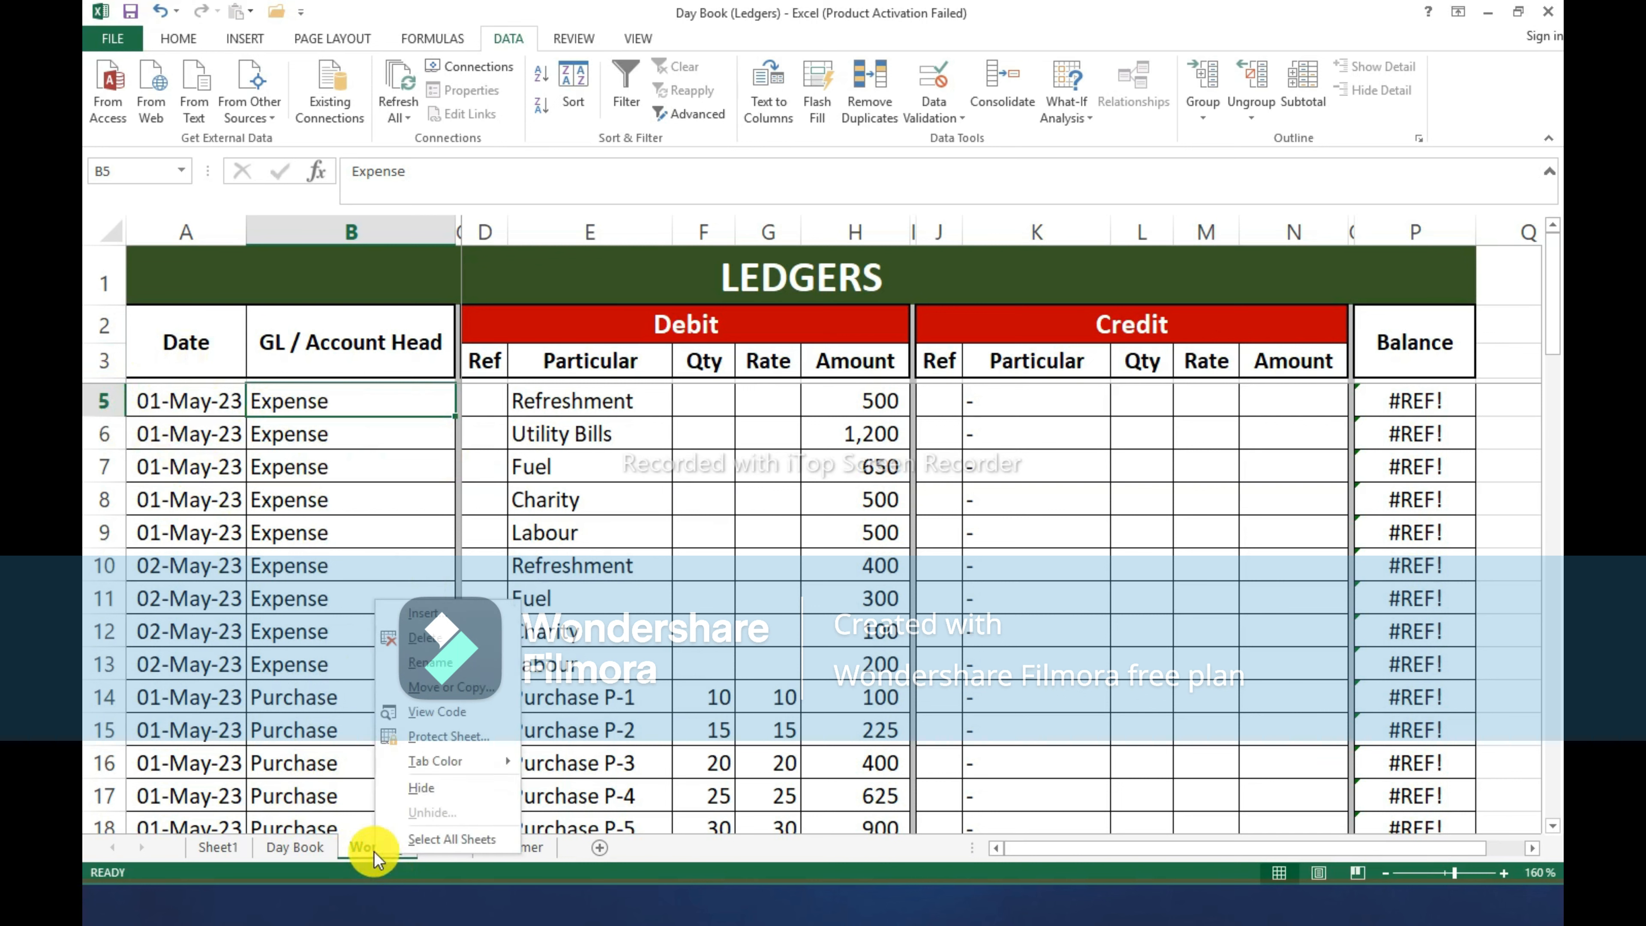
click(475, 698)
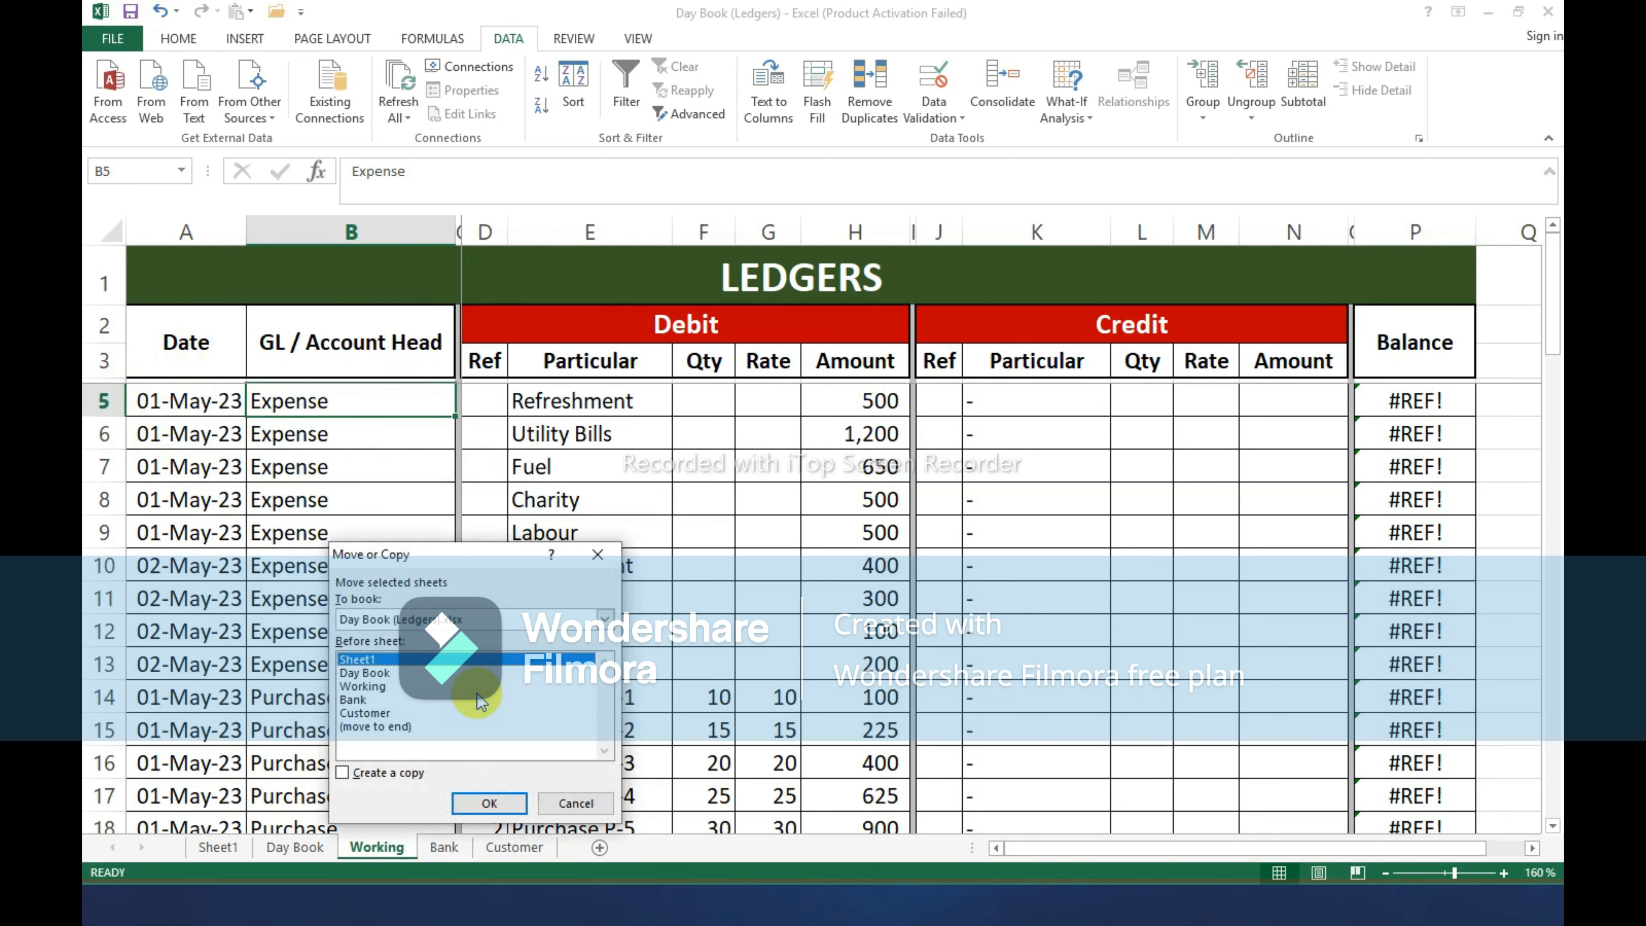
click(411, 726)
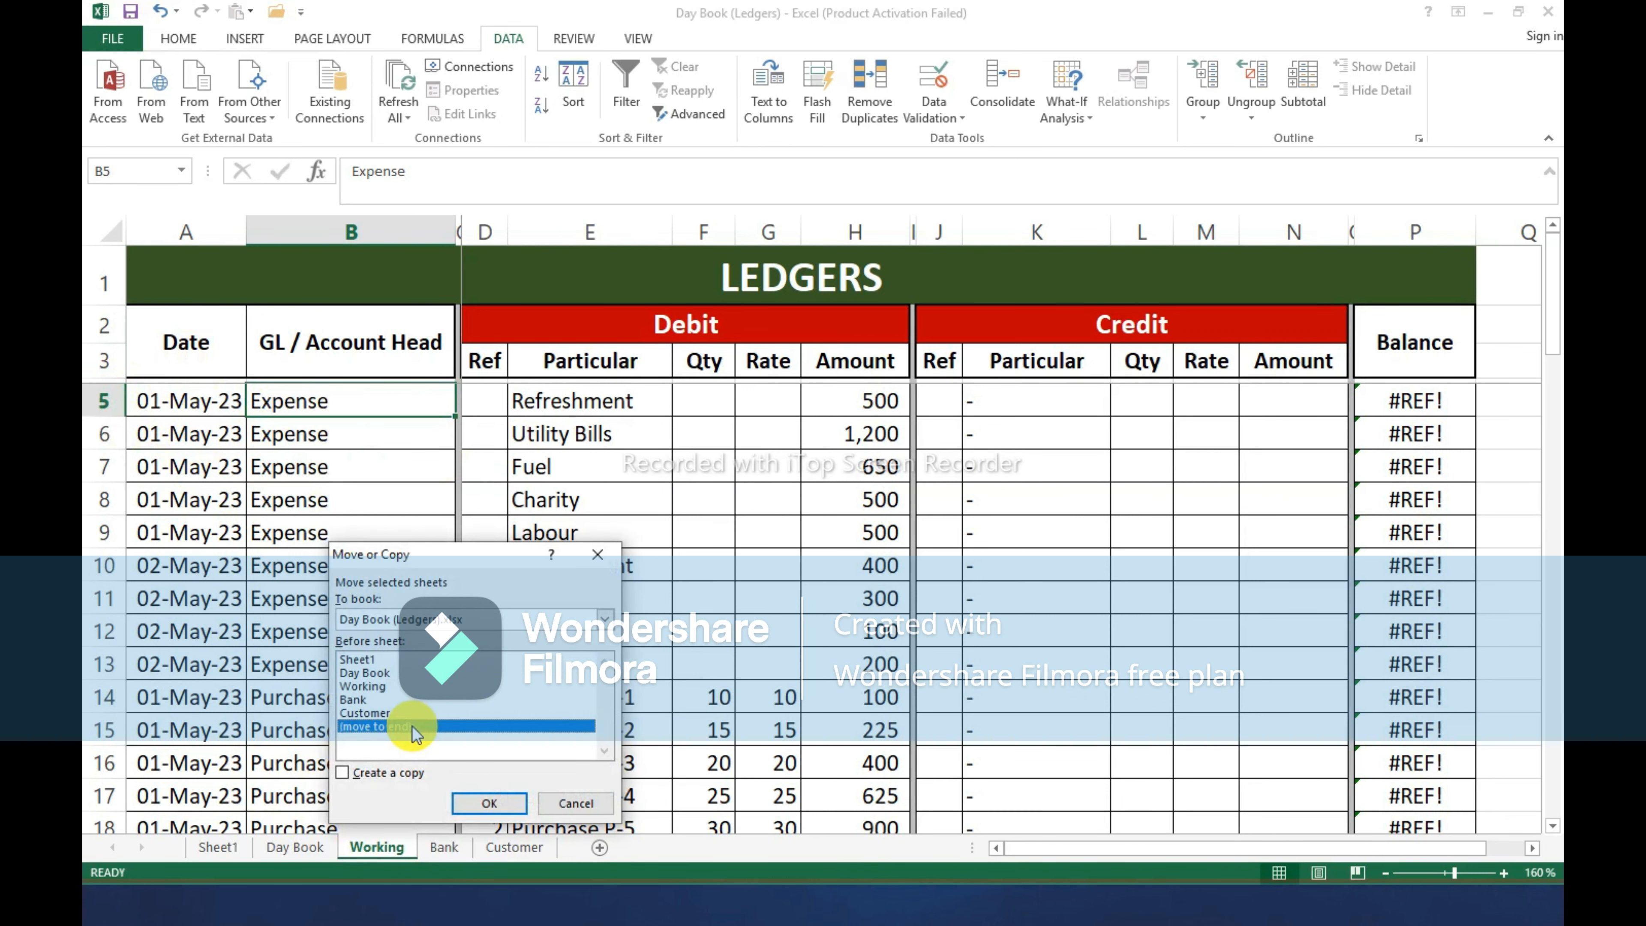
click(414, 780)
click(487, 805)
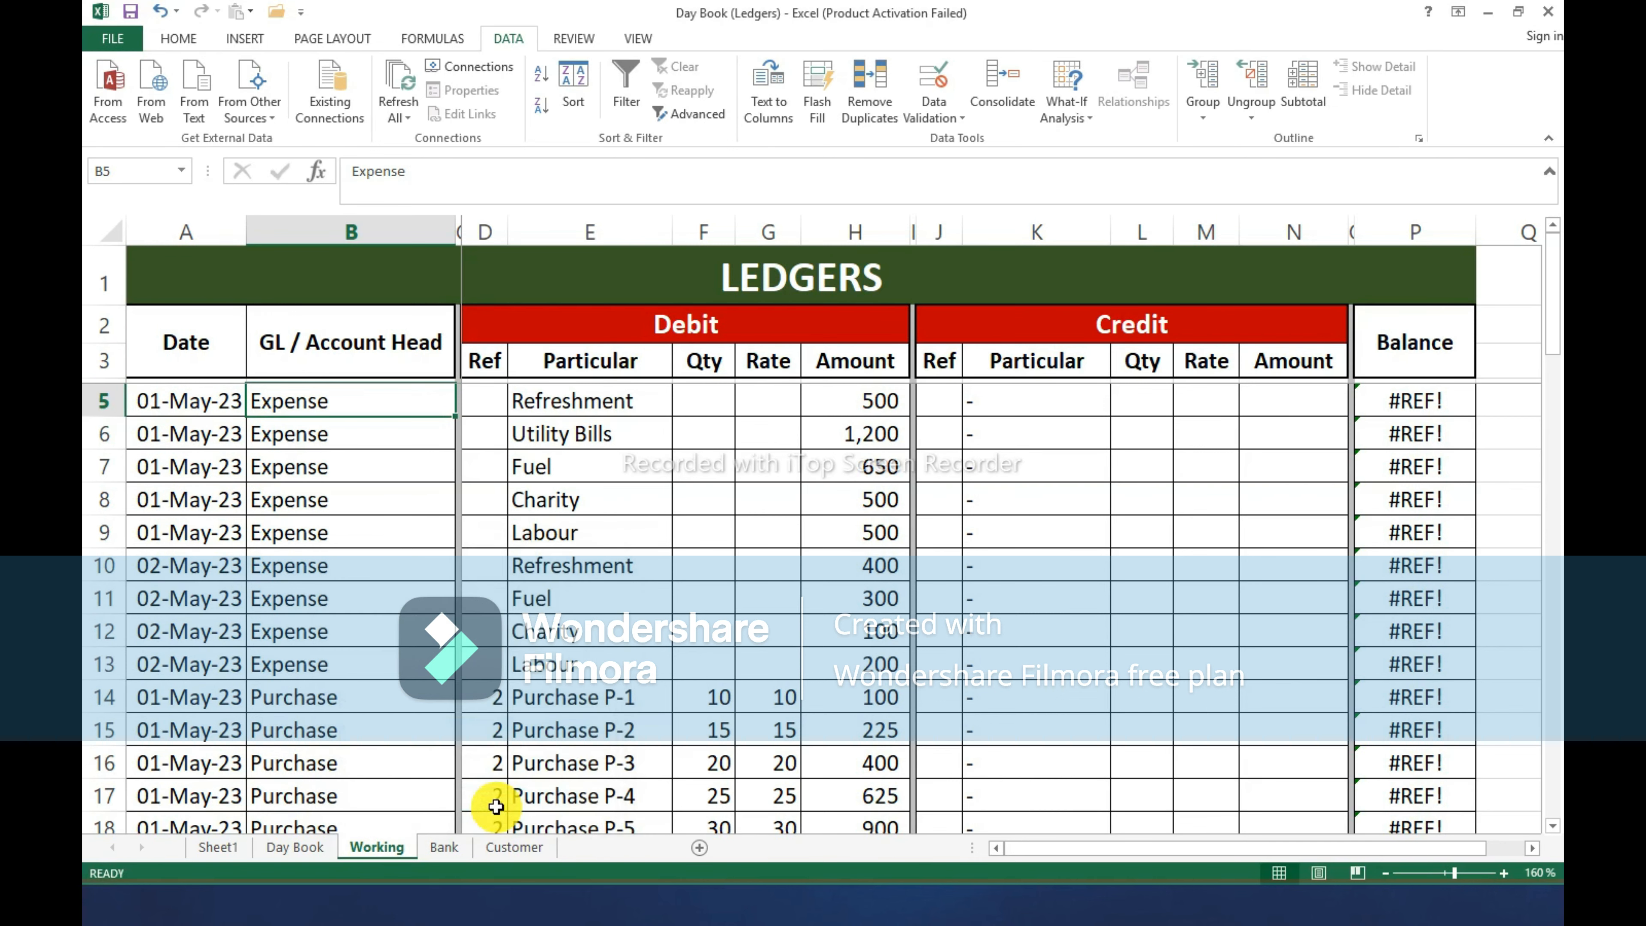
Rename the copied Working sheet as "Exp".
double_click(619, 857)
key(Return)
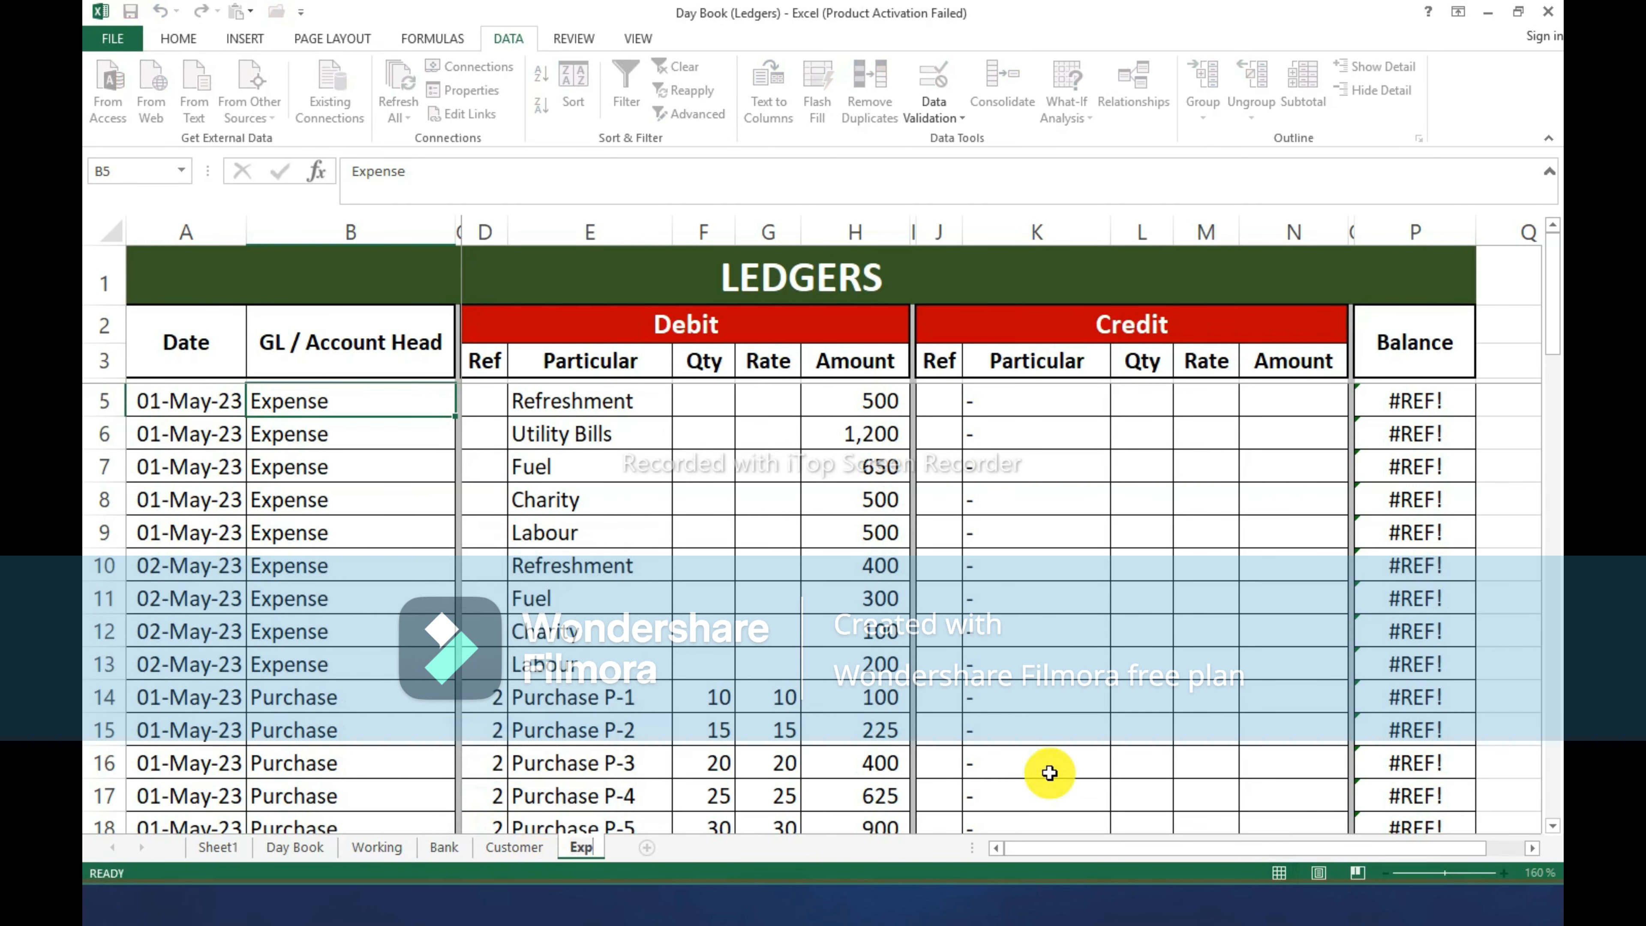
key(Return)
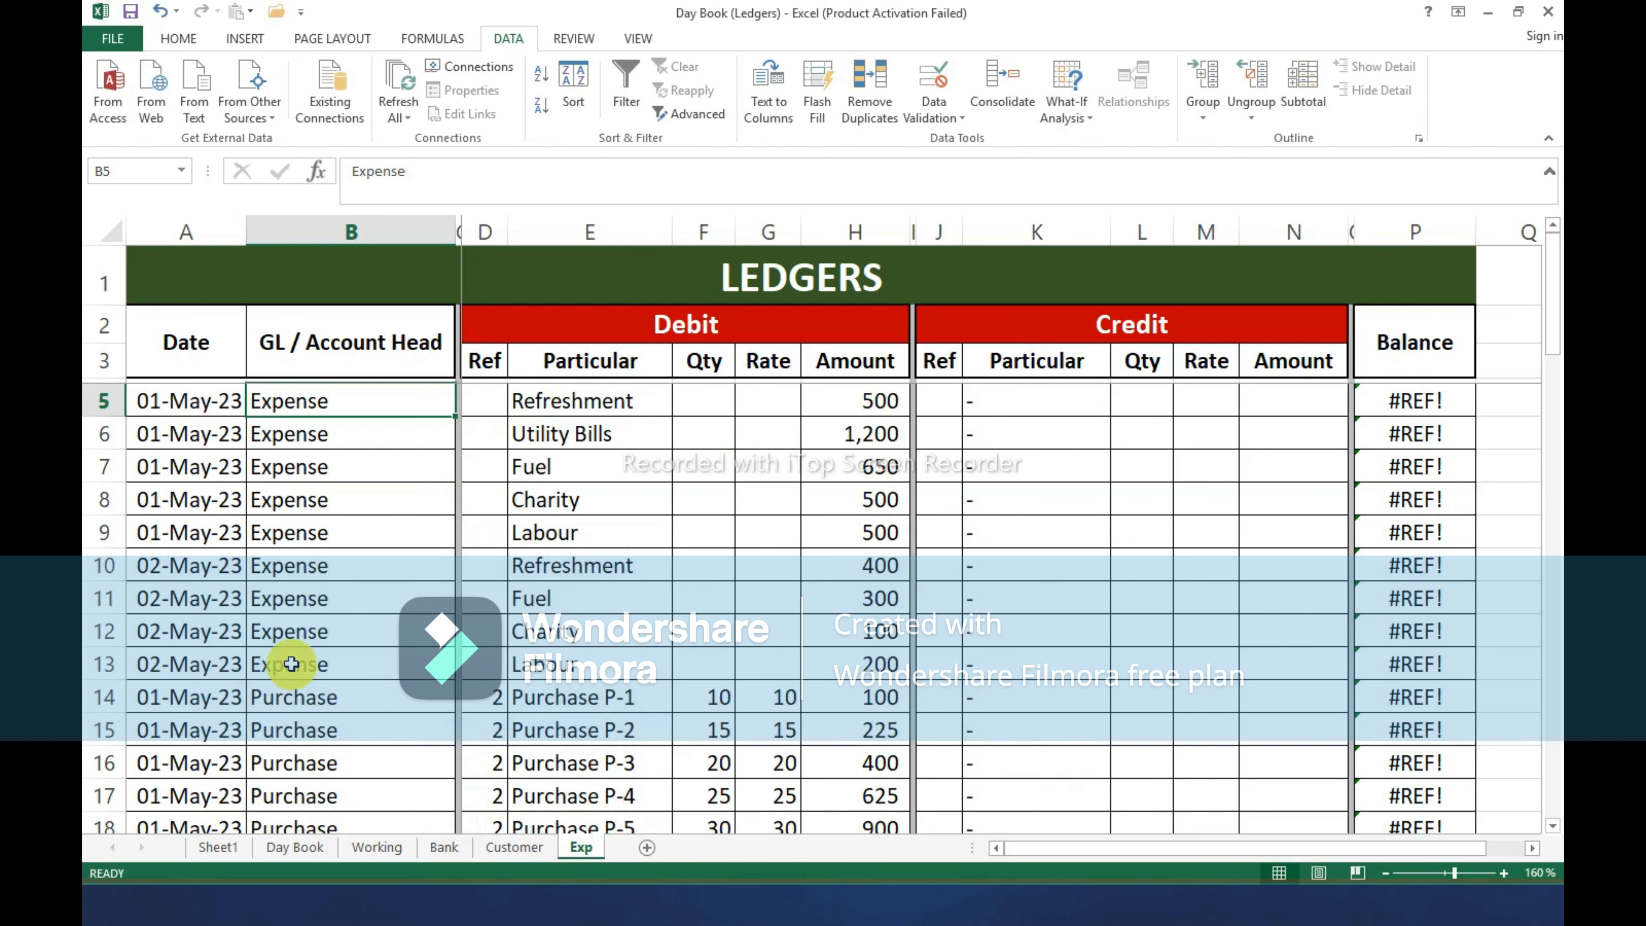
Delete all rows below the Expense entries on the Exp sheet, from the first Purchase row 14 through Vendor Payment row 39.
click(128, 696)
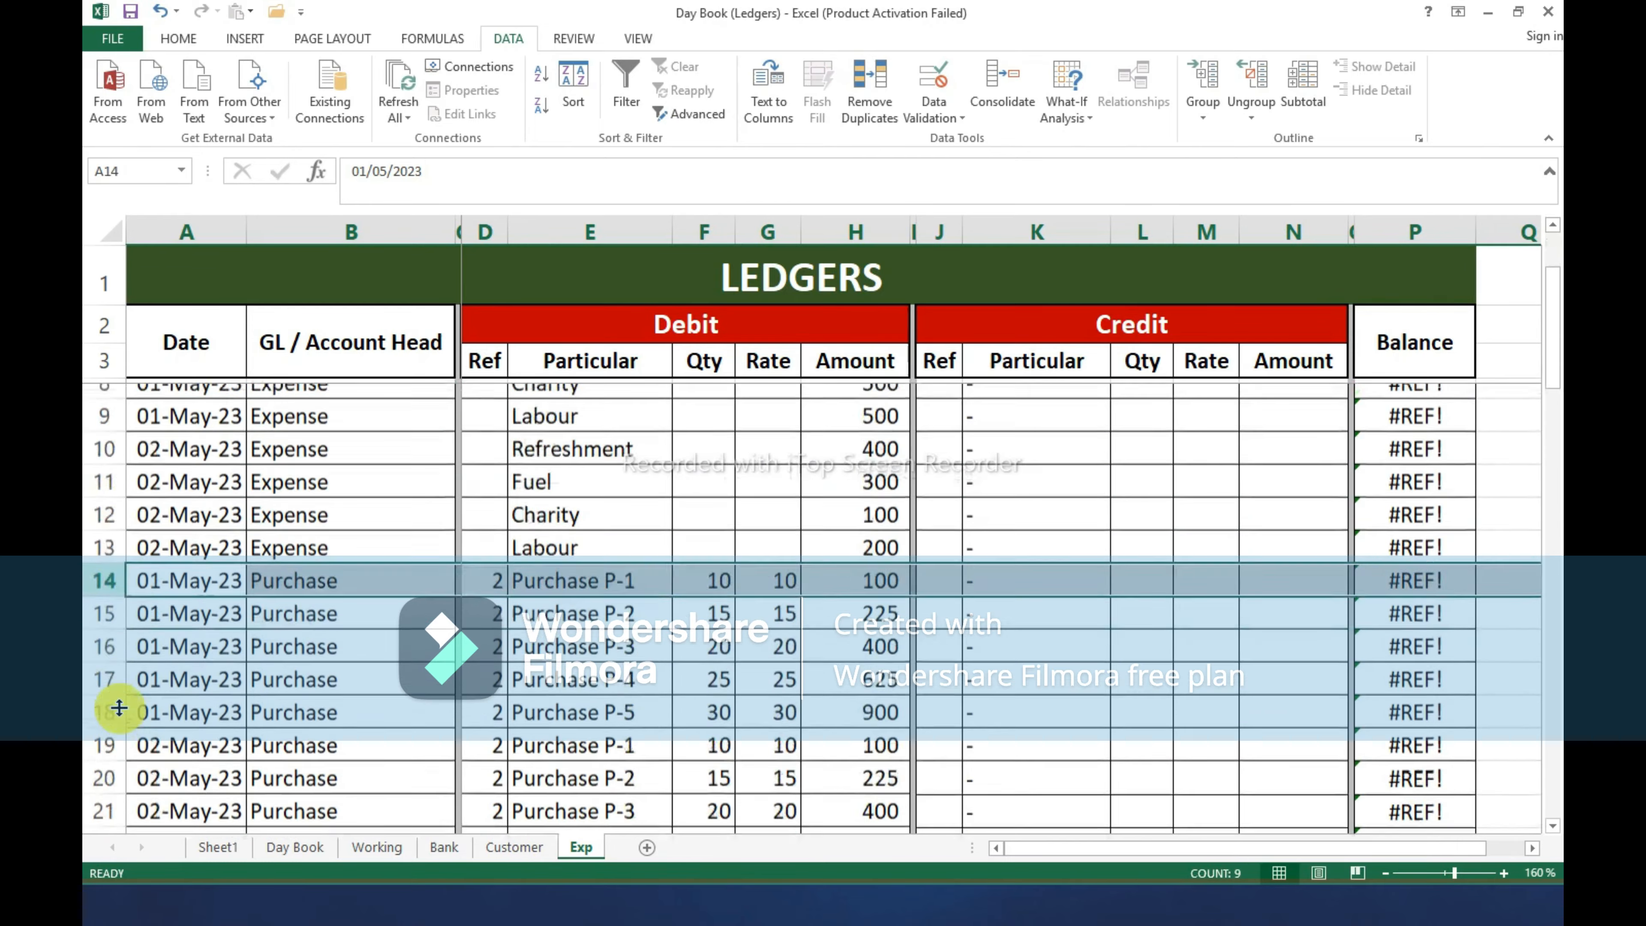
scroll(127, 687, down, 4)
scroll(123, 677, down, 6)
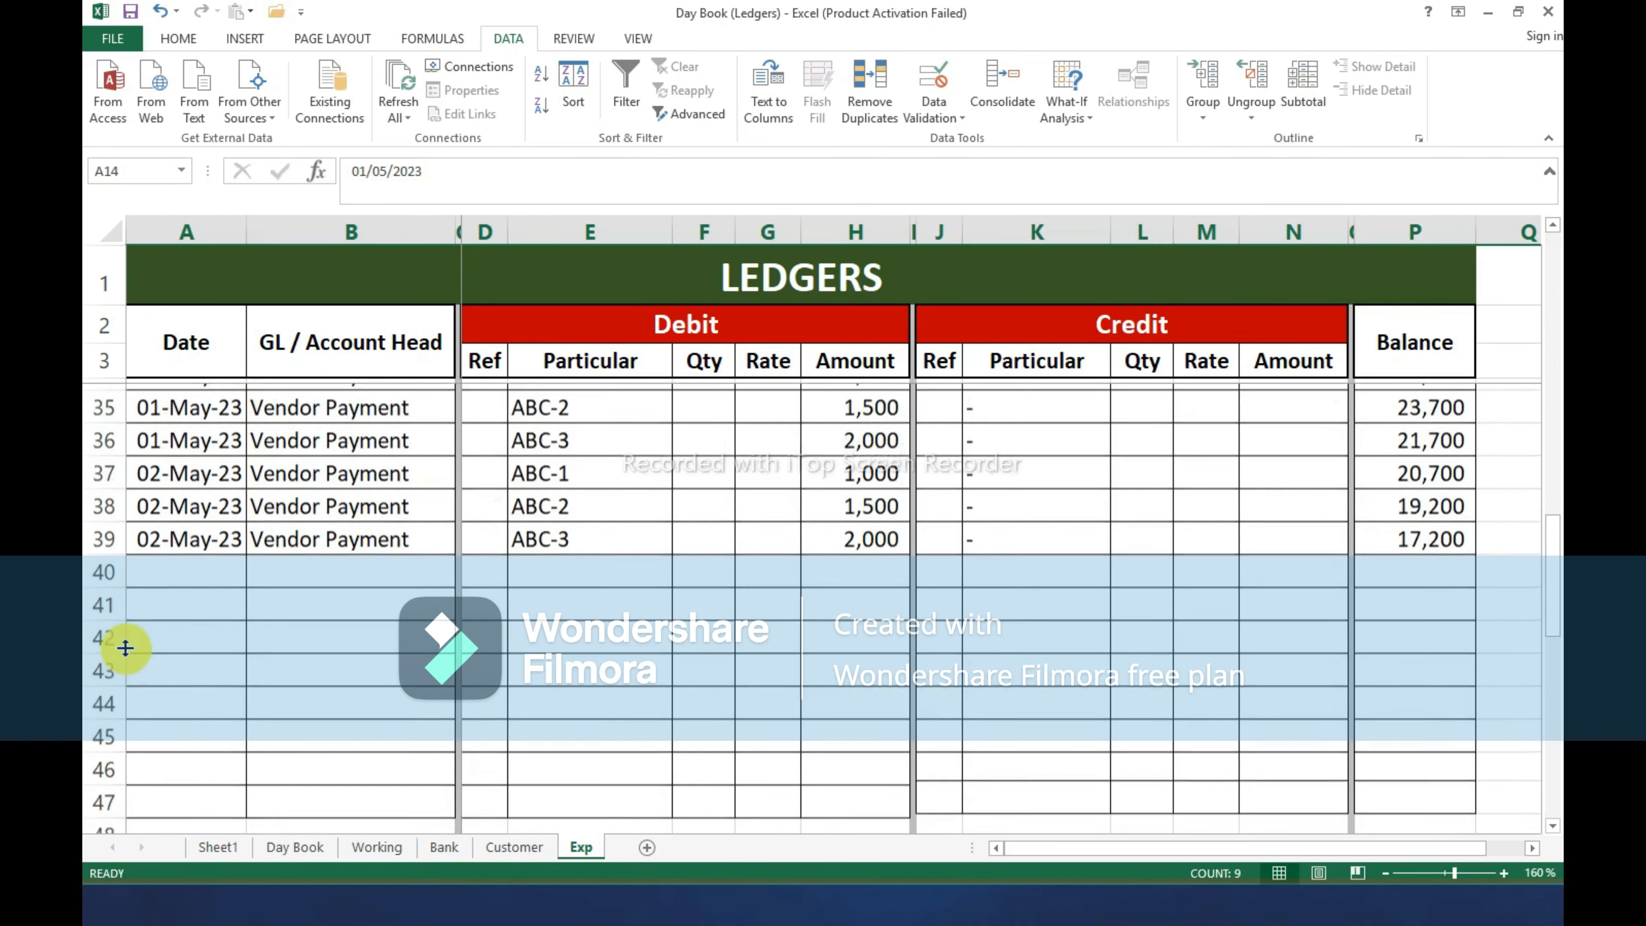
shift+click(107, 533)
key(ctrl+minus)
scroll(107, 532, up, 9)
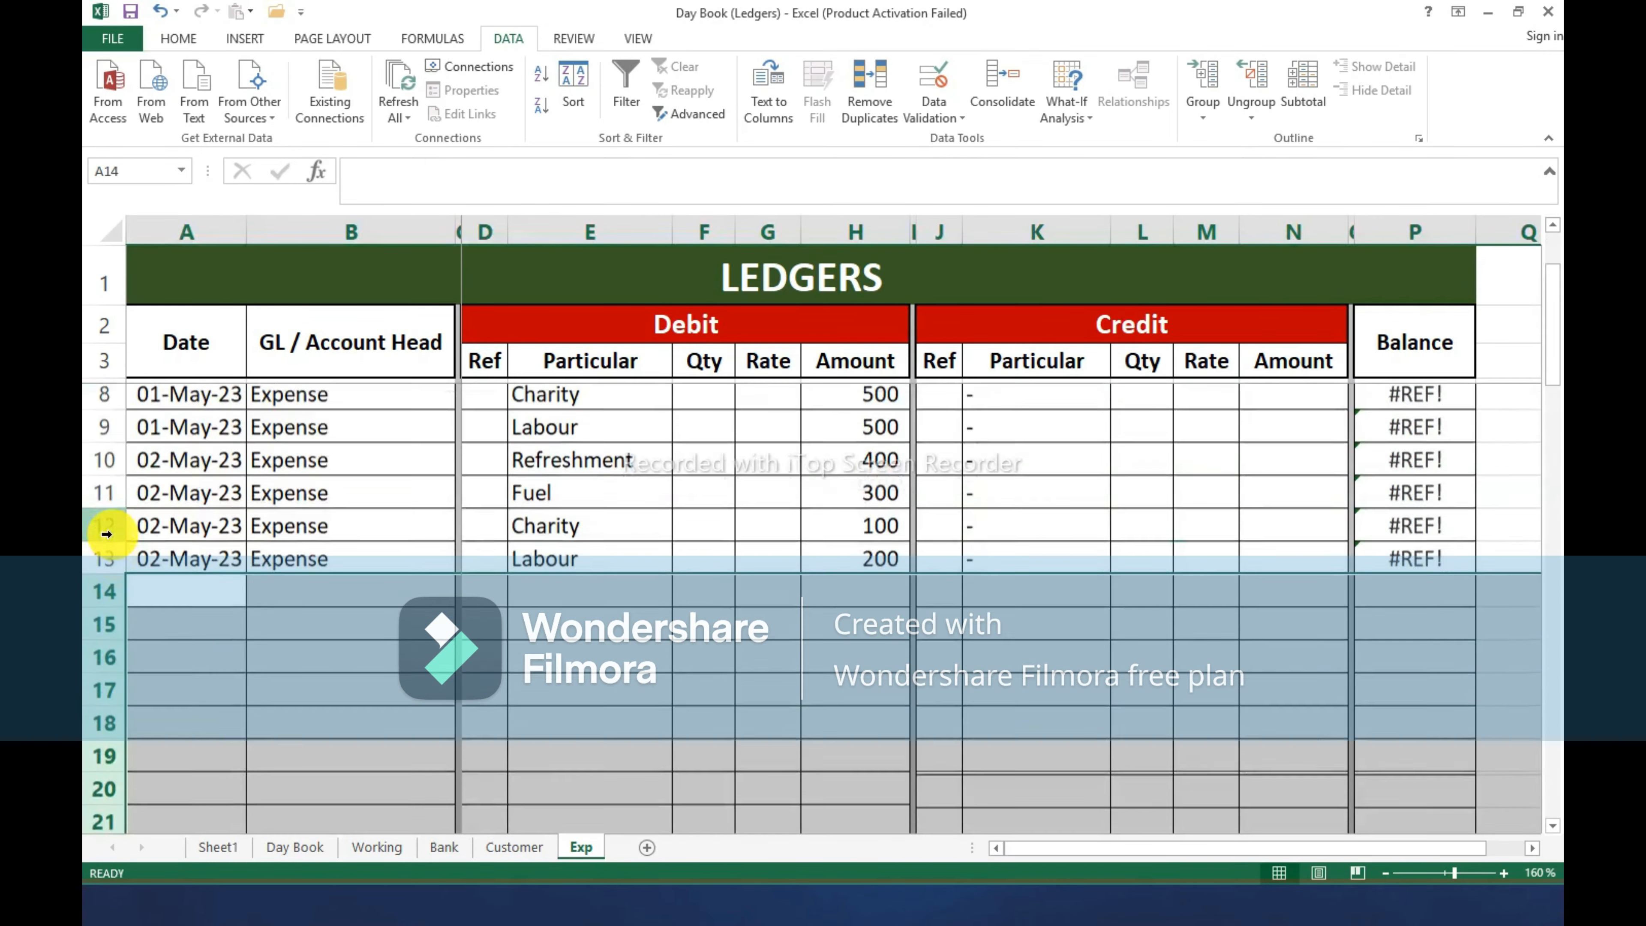
scroll(381, 595, up, 1)
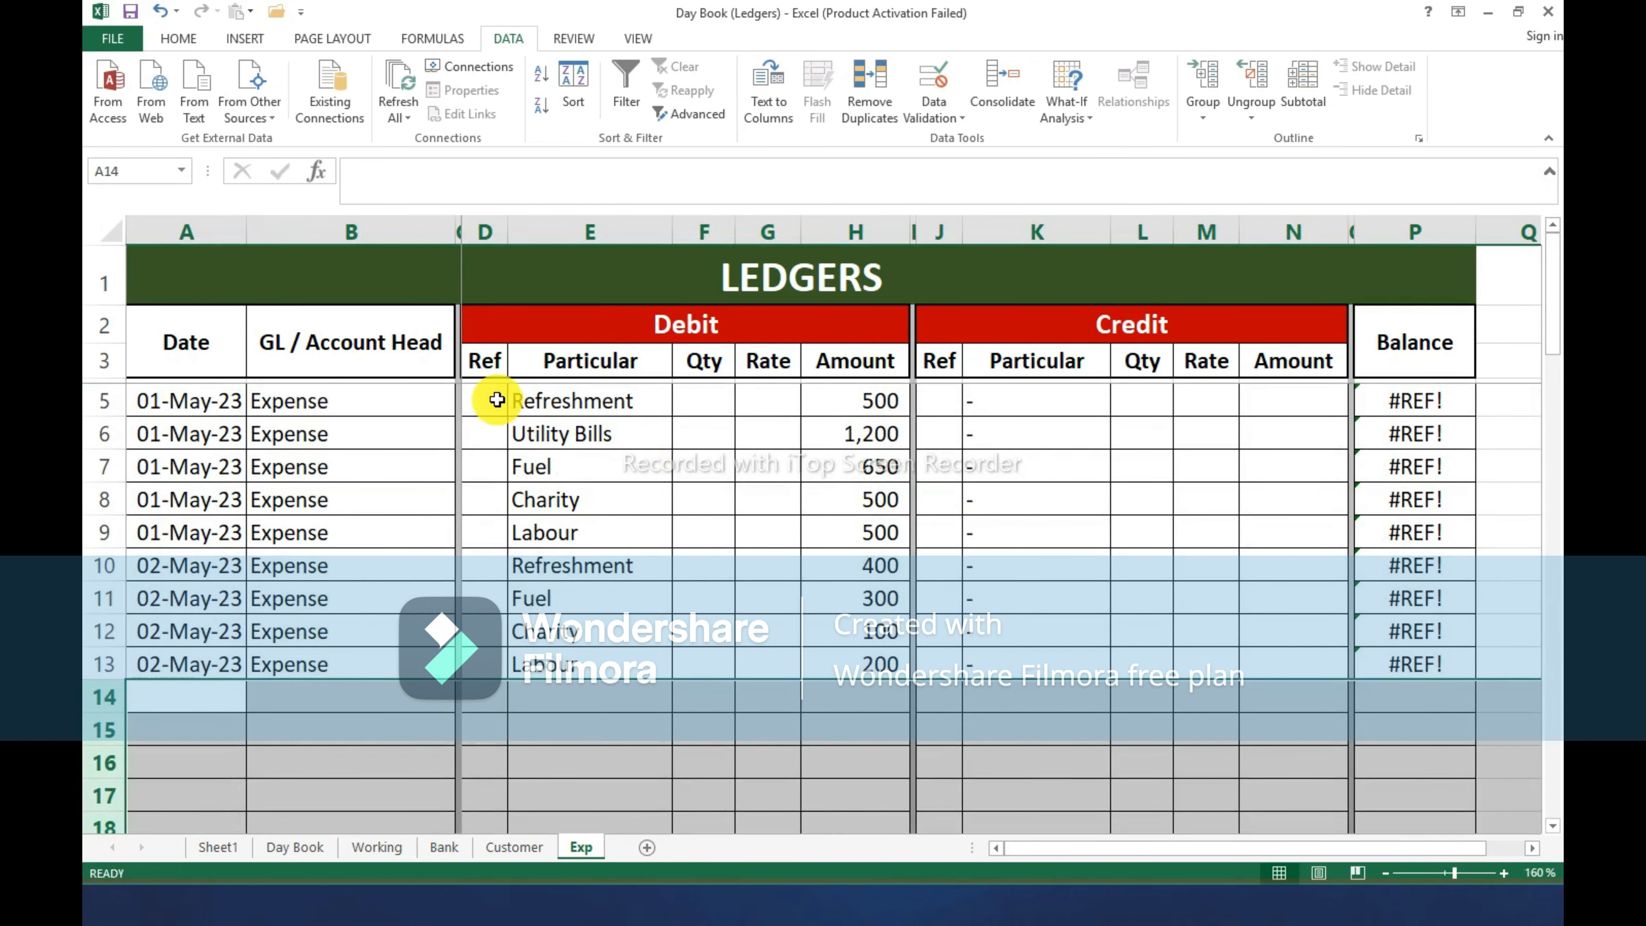
Sort the Expense rows 5 to 13 on the Exp sheet by Column E, on values, from A to Z.
click(107, 401)
drag(108, 401, 130, 655)
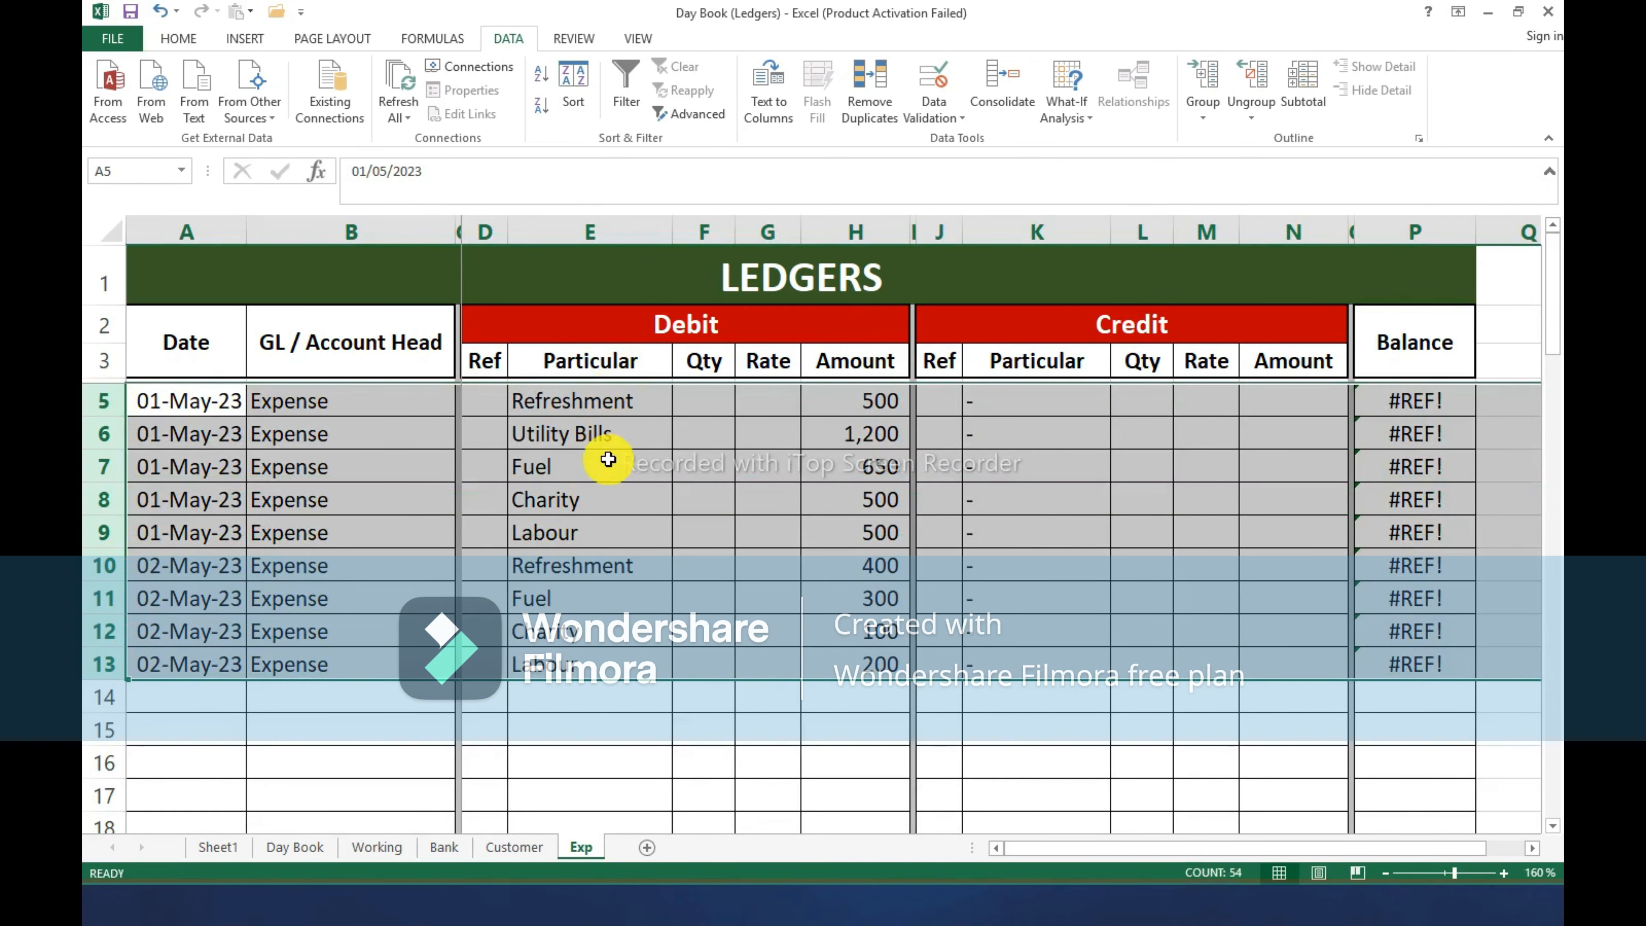
click(568, 107)
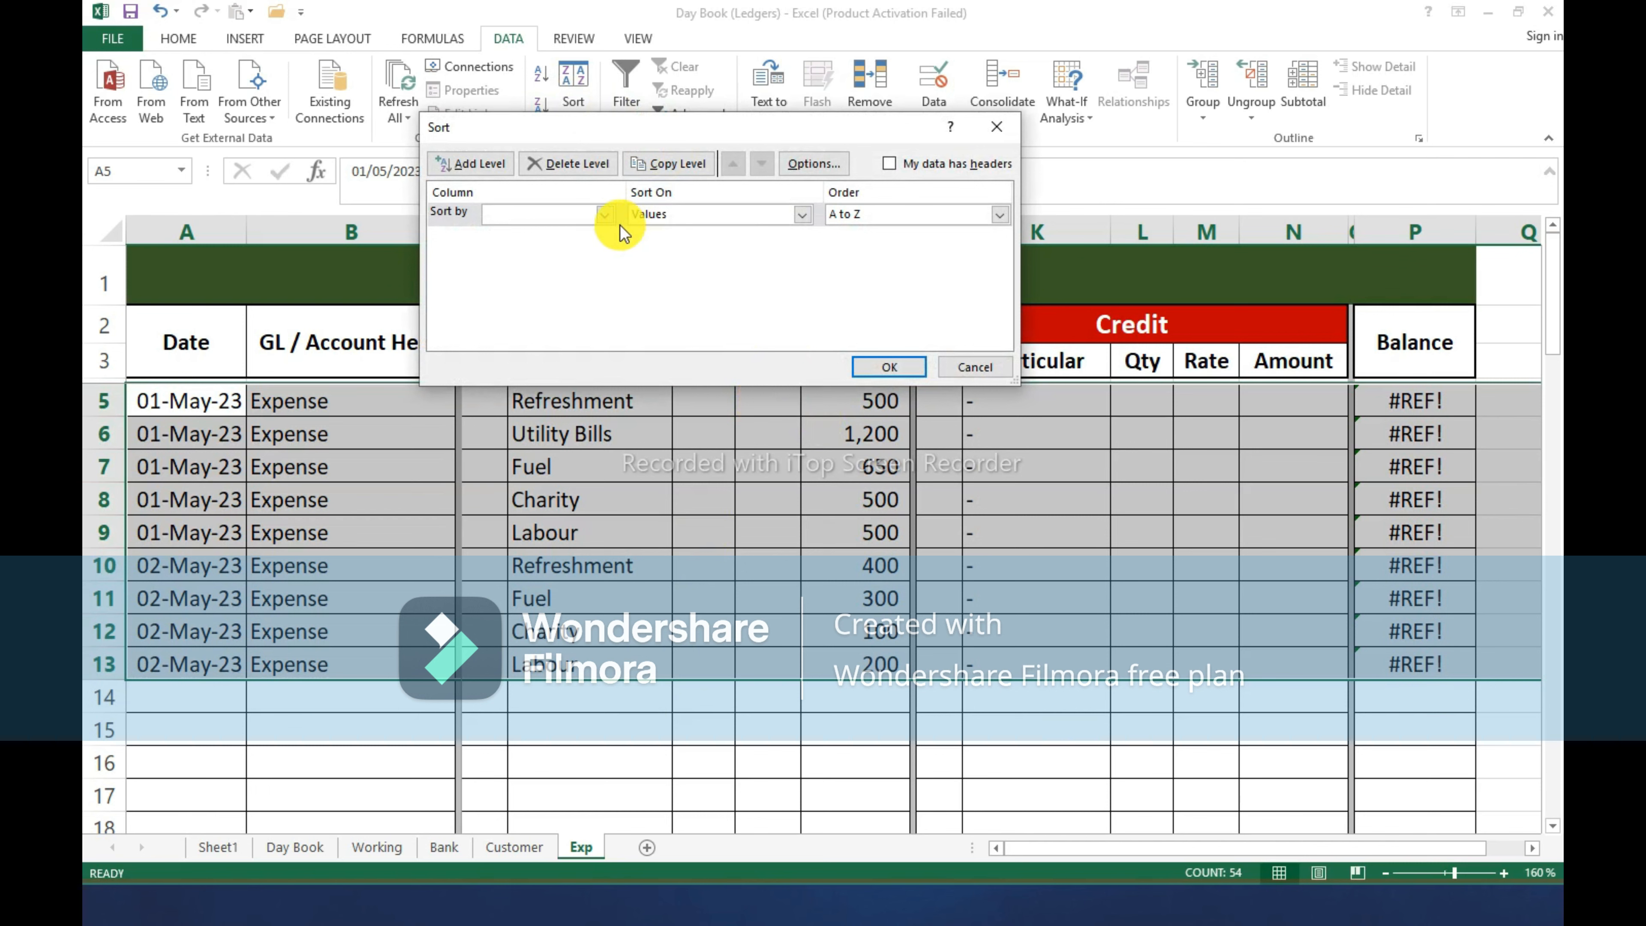
click(974, 366)
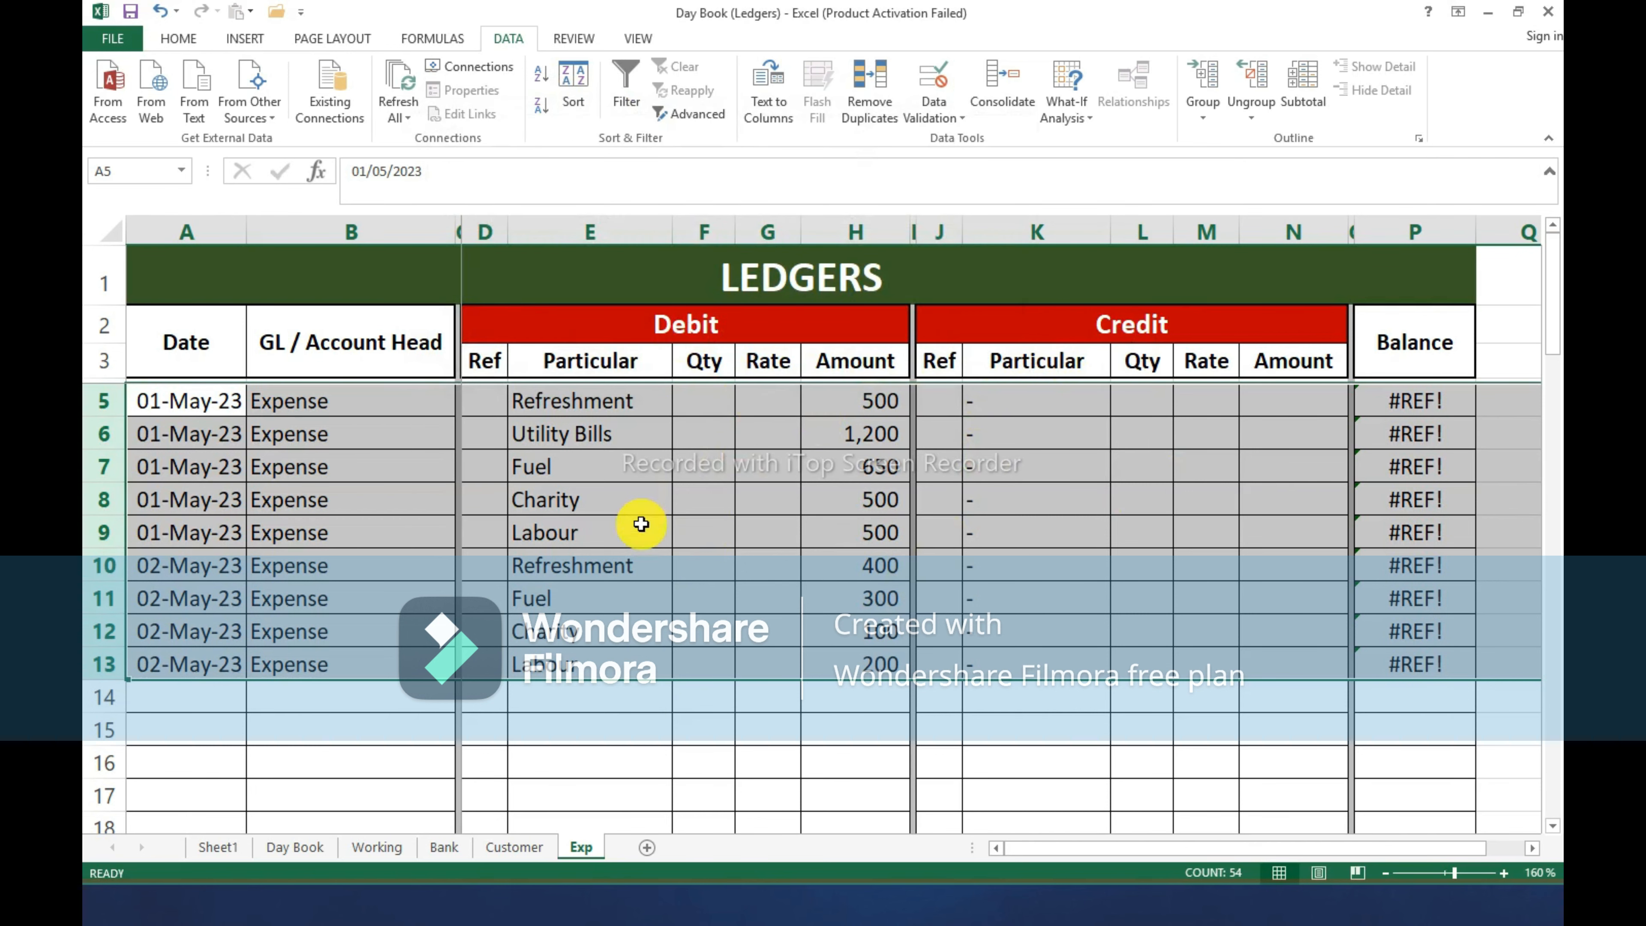
click(575, 98)
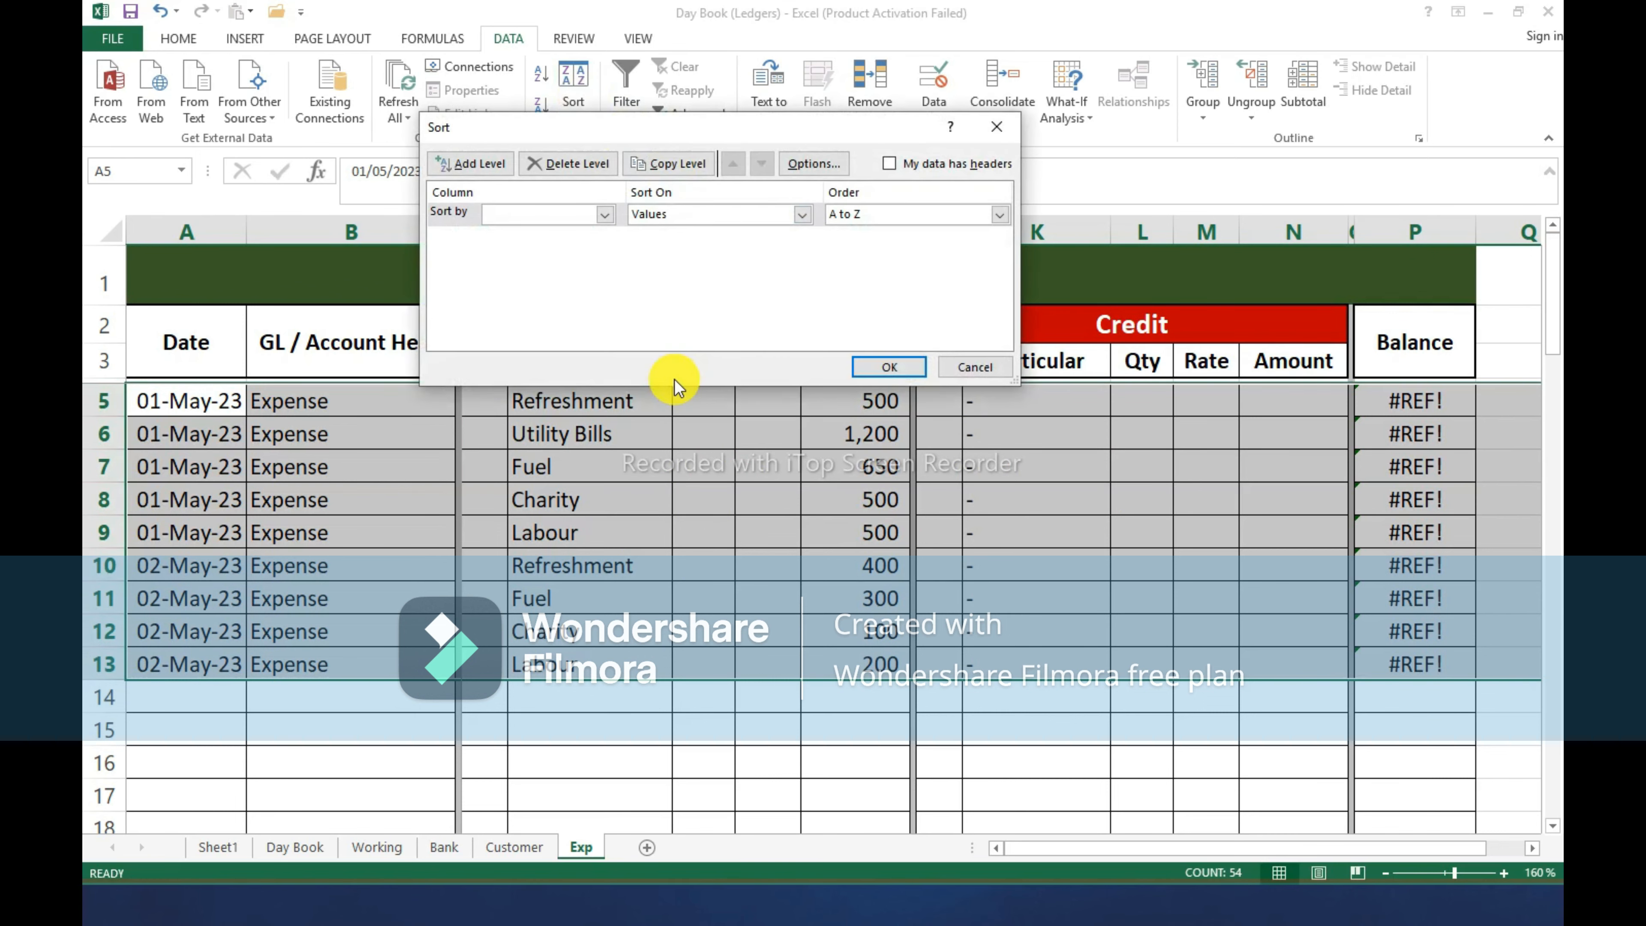
click(605, 214)
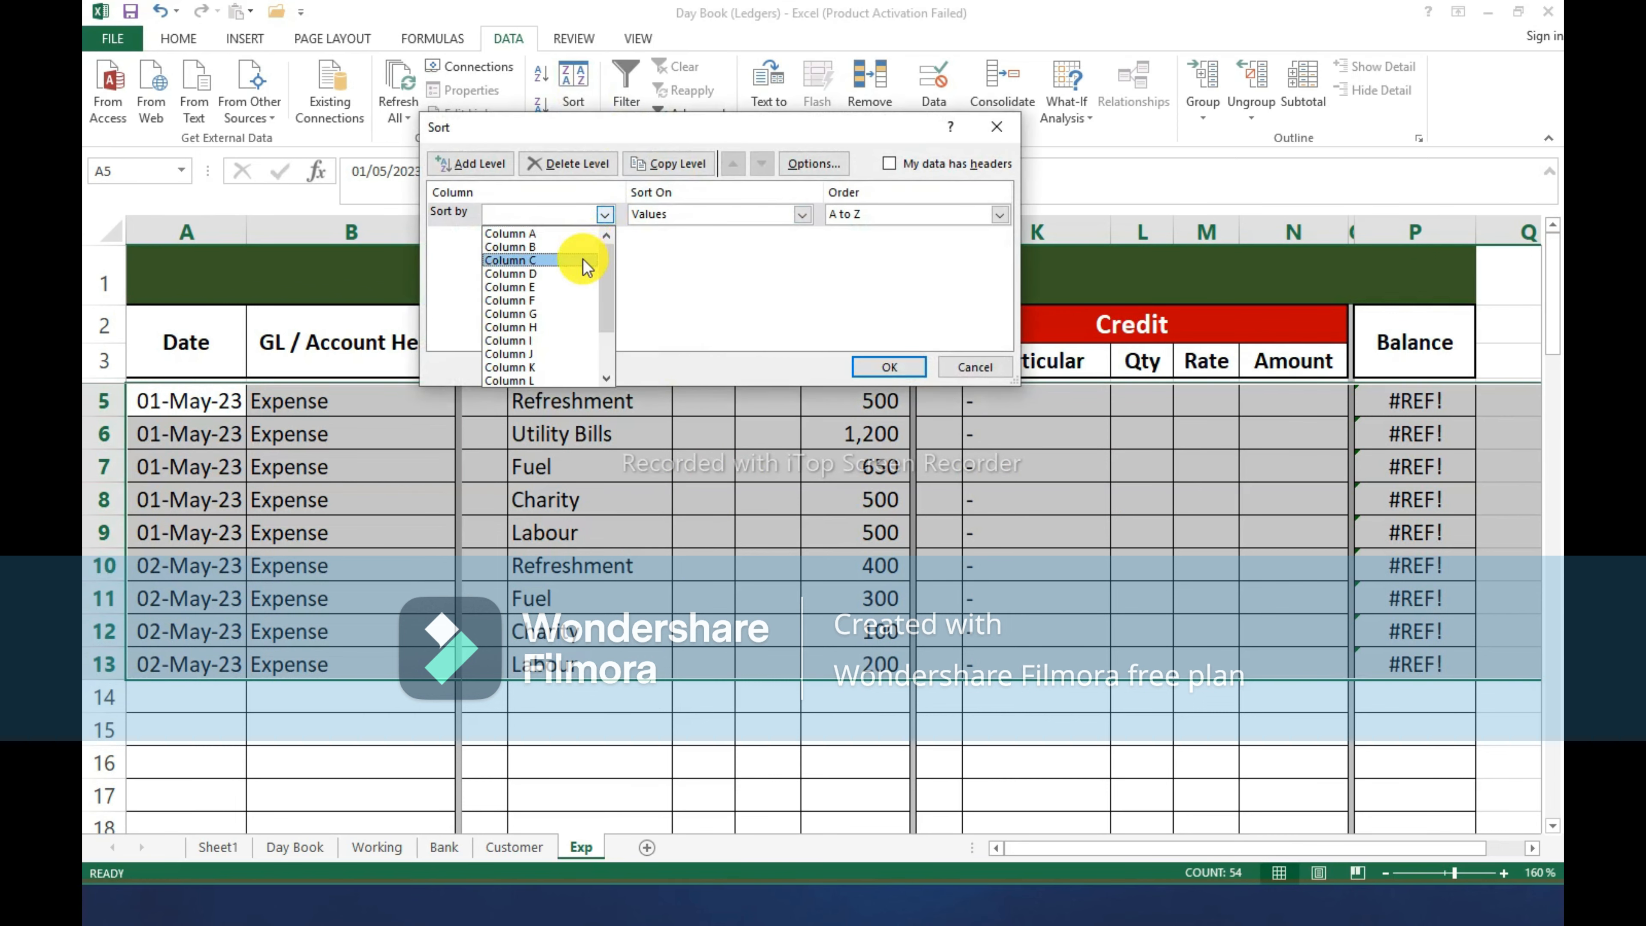
click(643, 126)
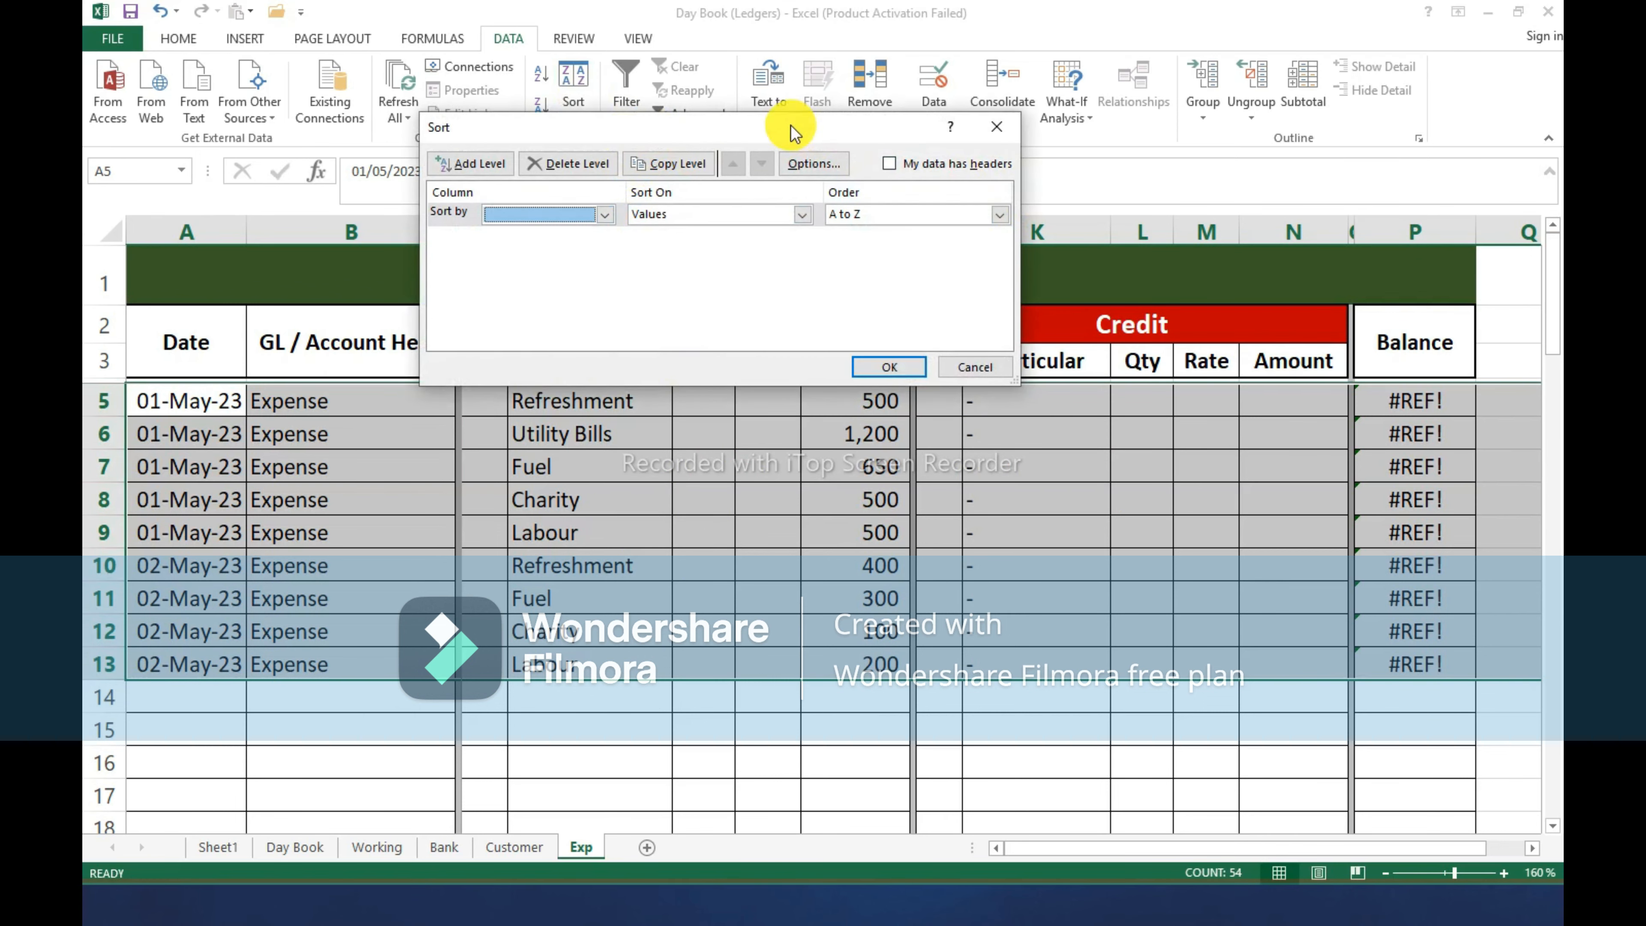
drag(792, 130, 1096, 155)
drag(1178, 206, 1203, 202)
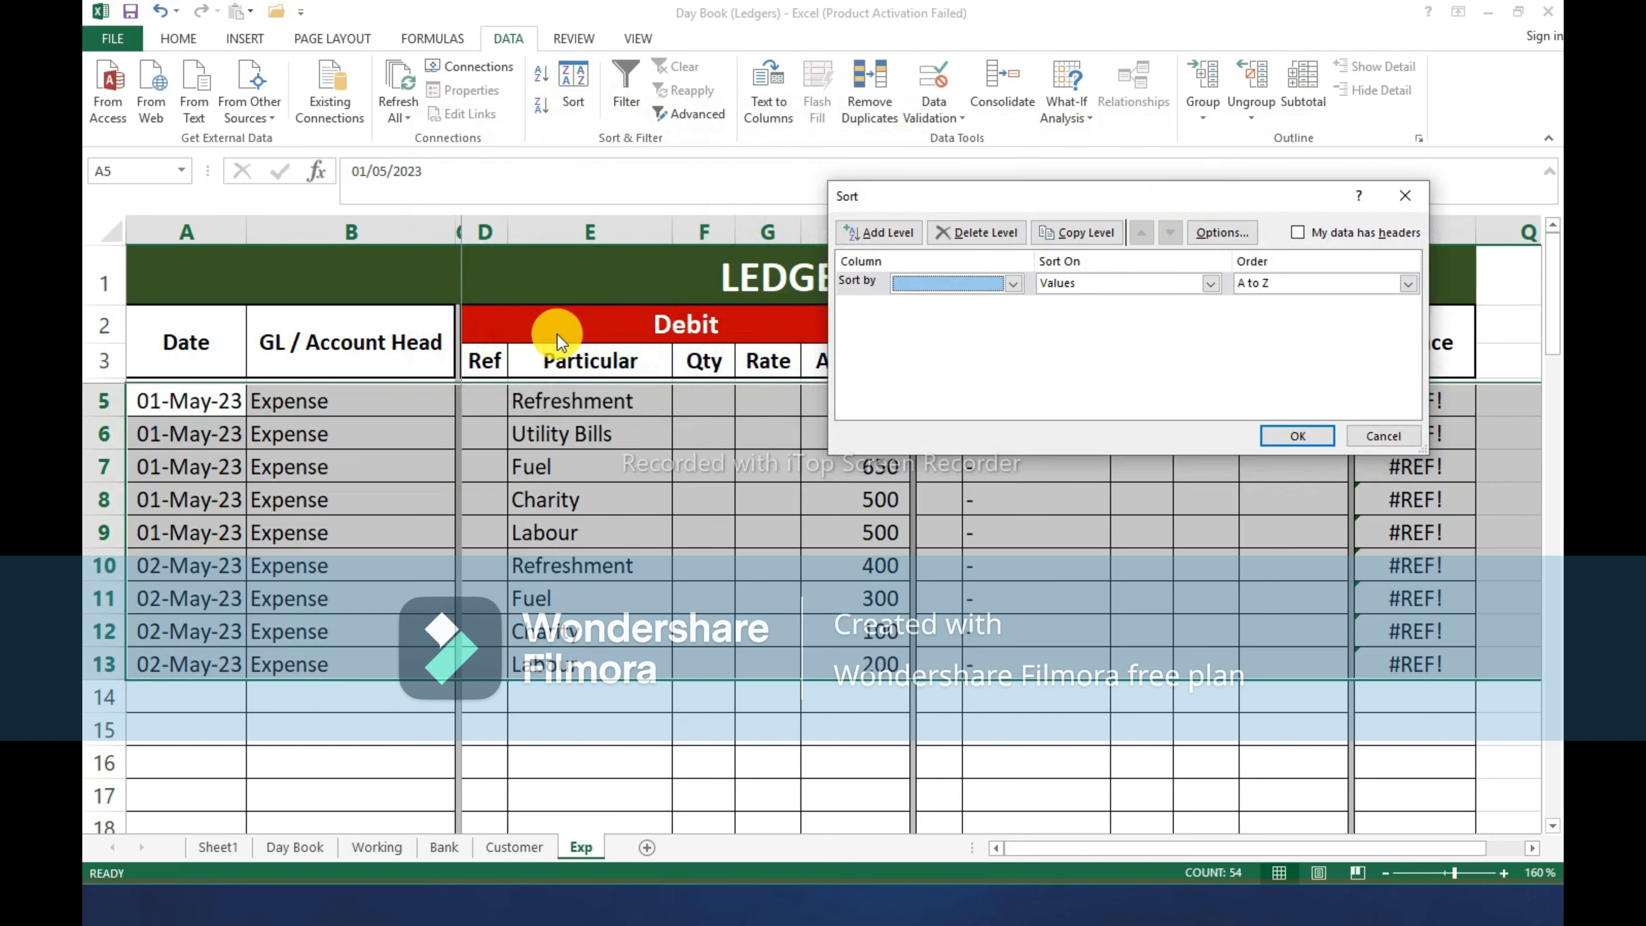
click(963, 293)
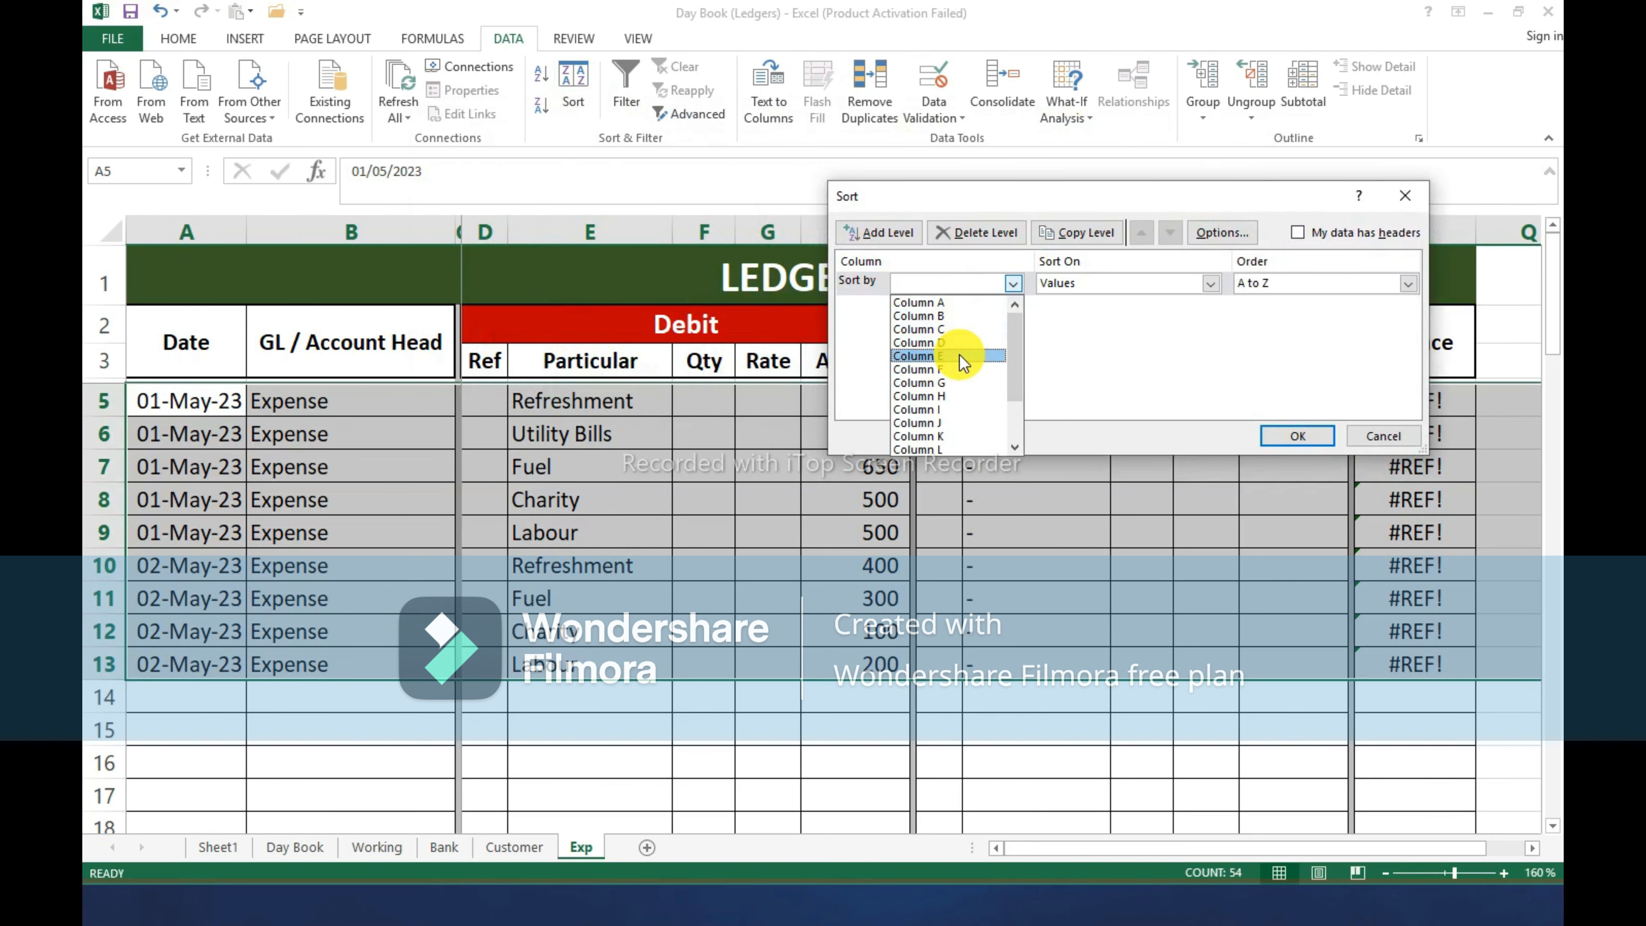
click(954, 356)
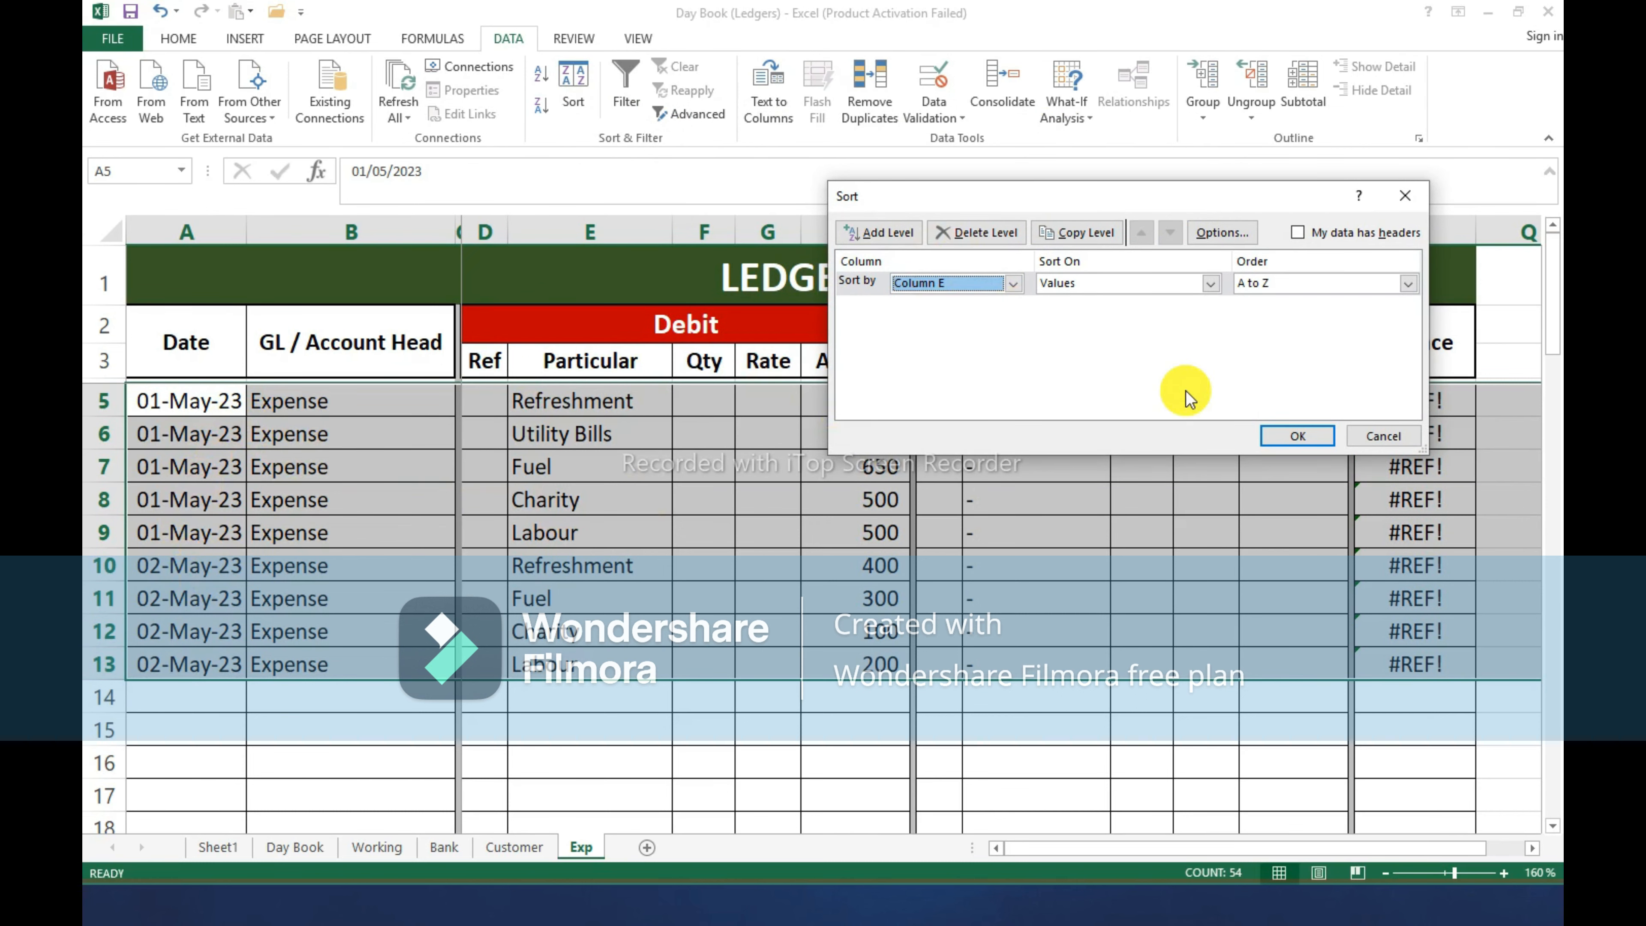
click(1288, 435)
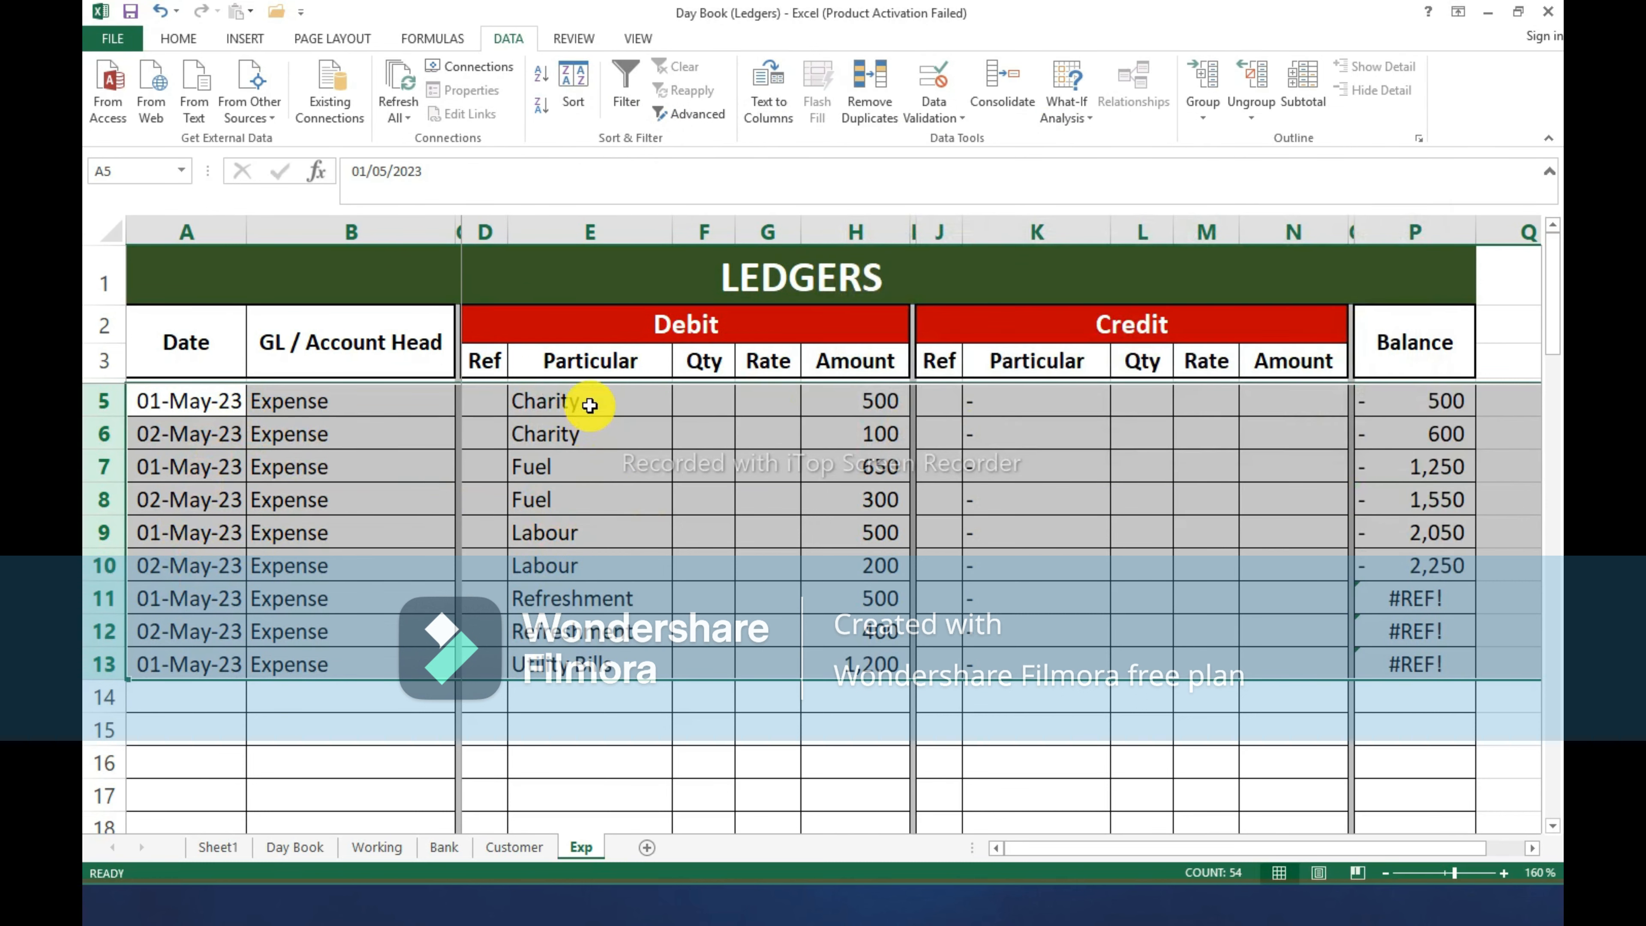
Remove the P4 reference from the first balance formula in P5 so it reads =+N5-H5.
click(884, 441)
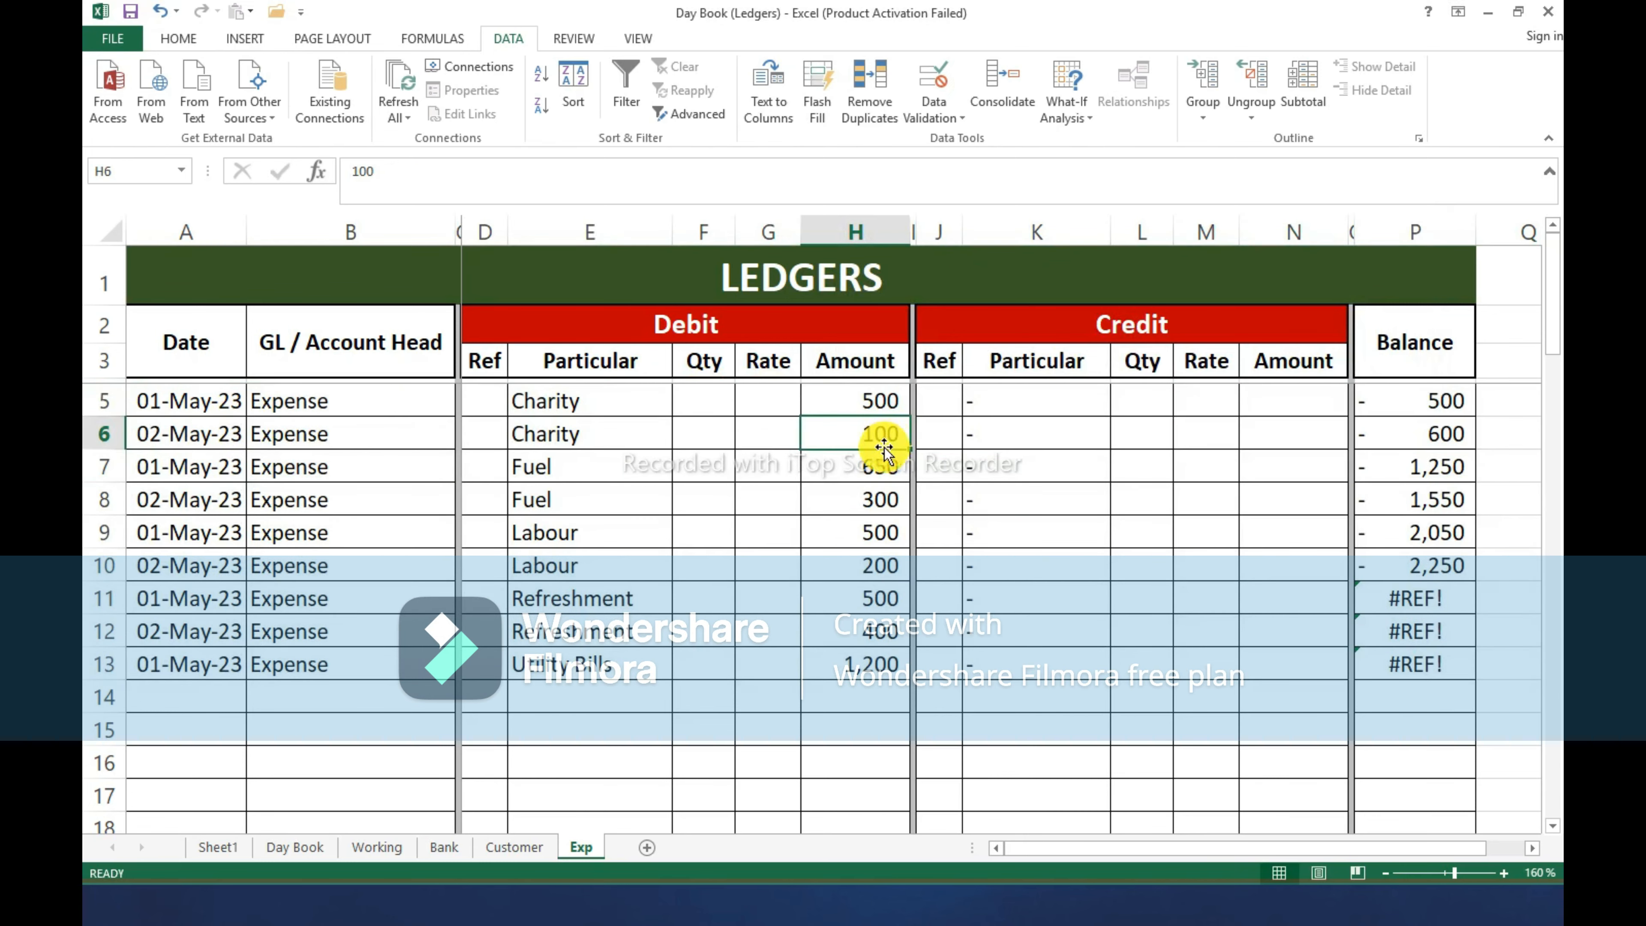
click(1413, 400)
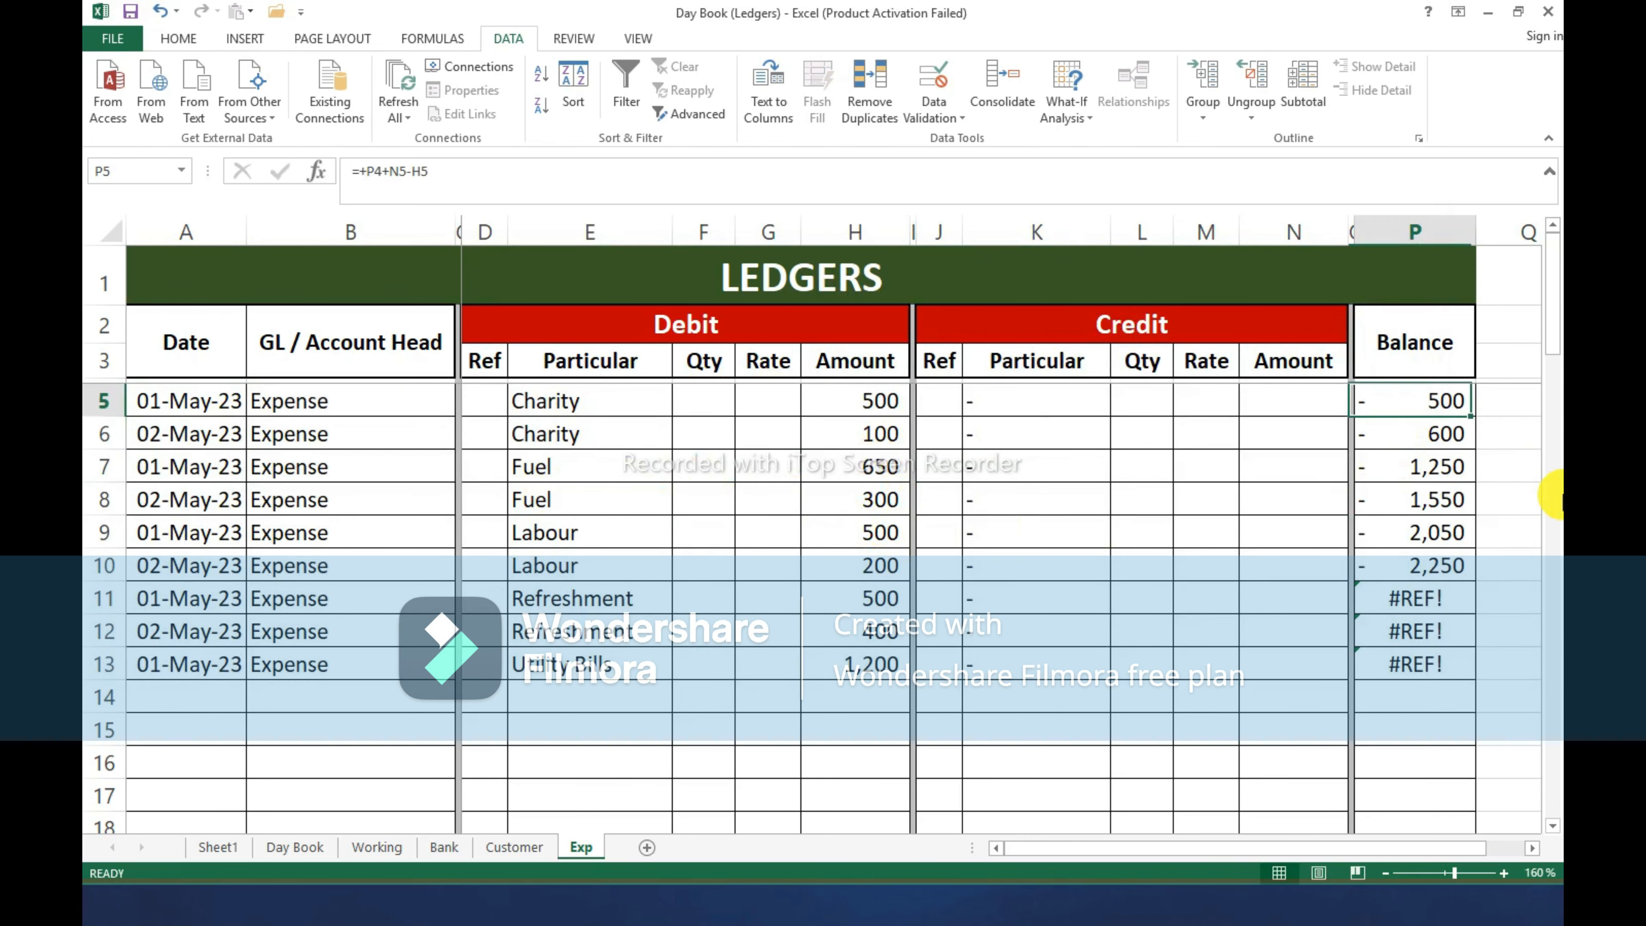
key(F2)
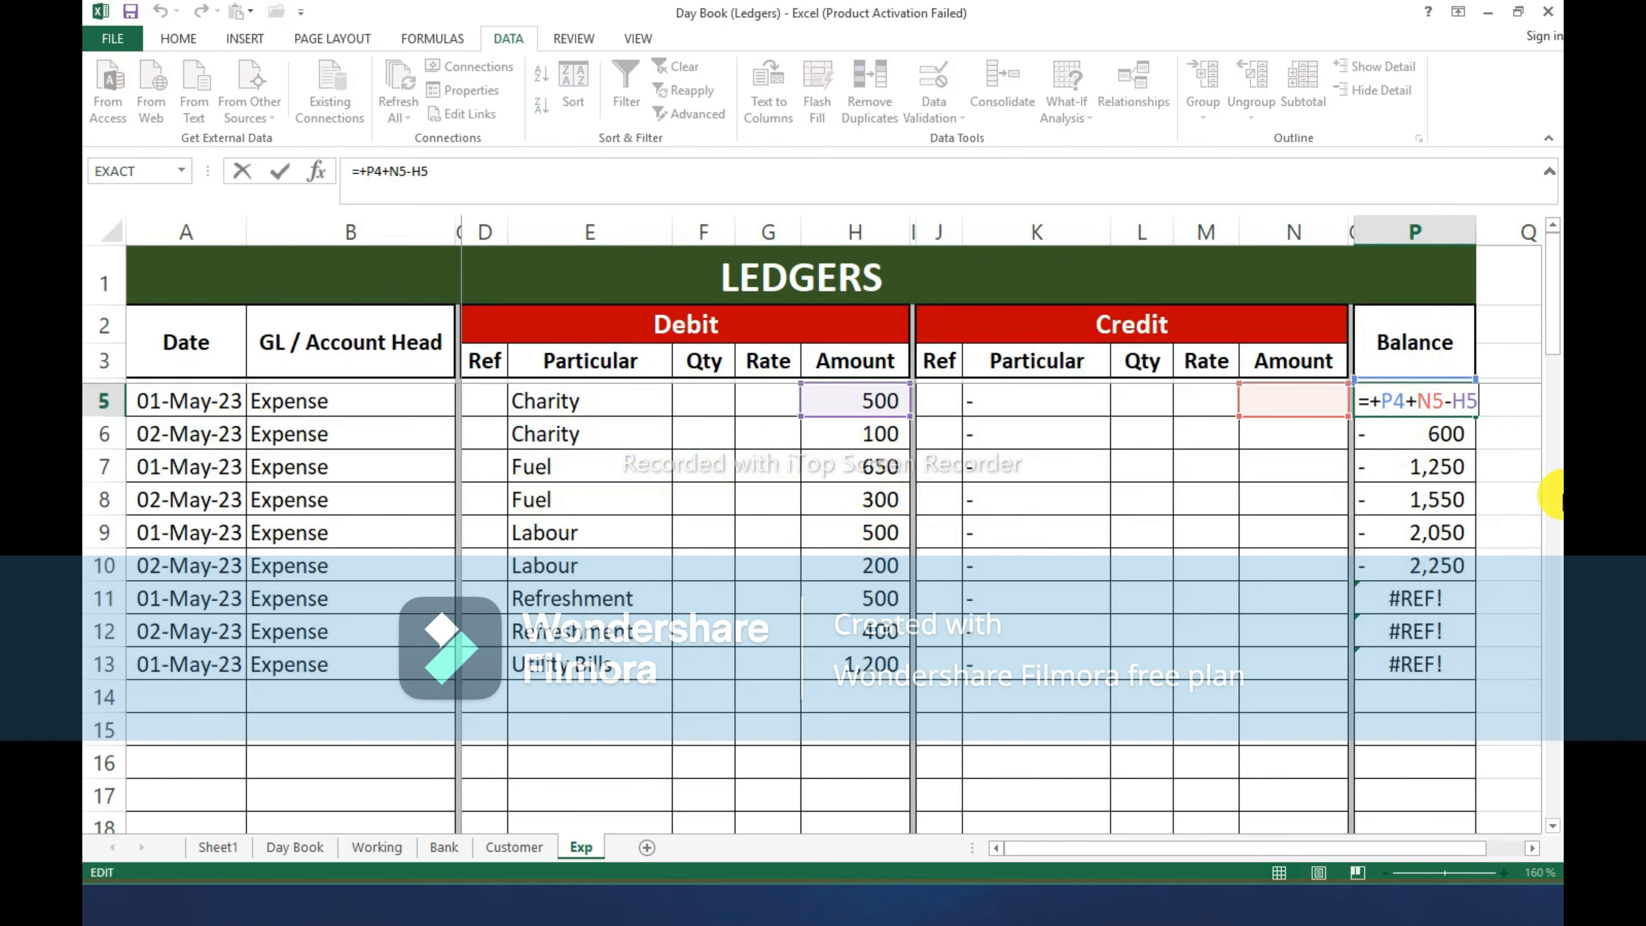
key(Return)
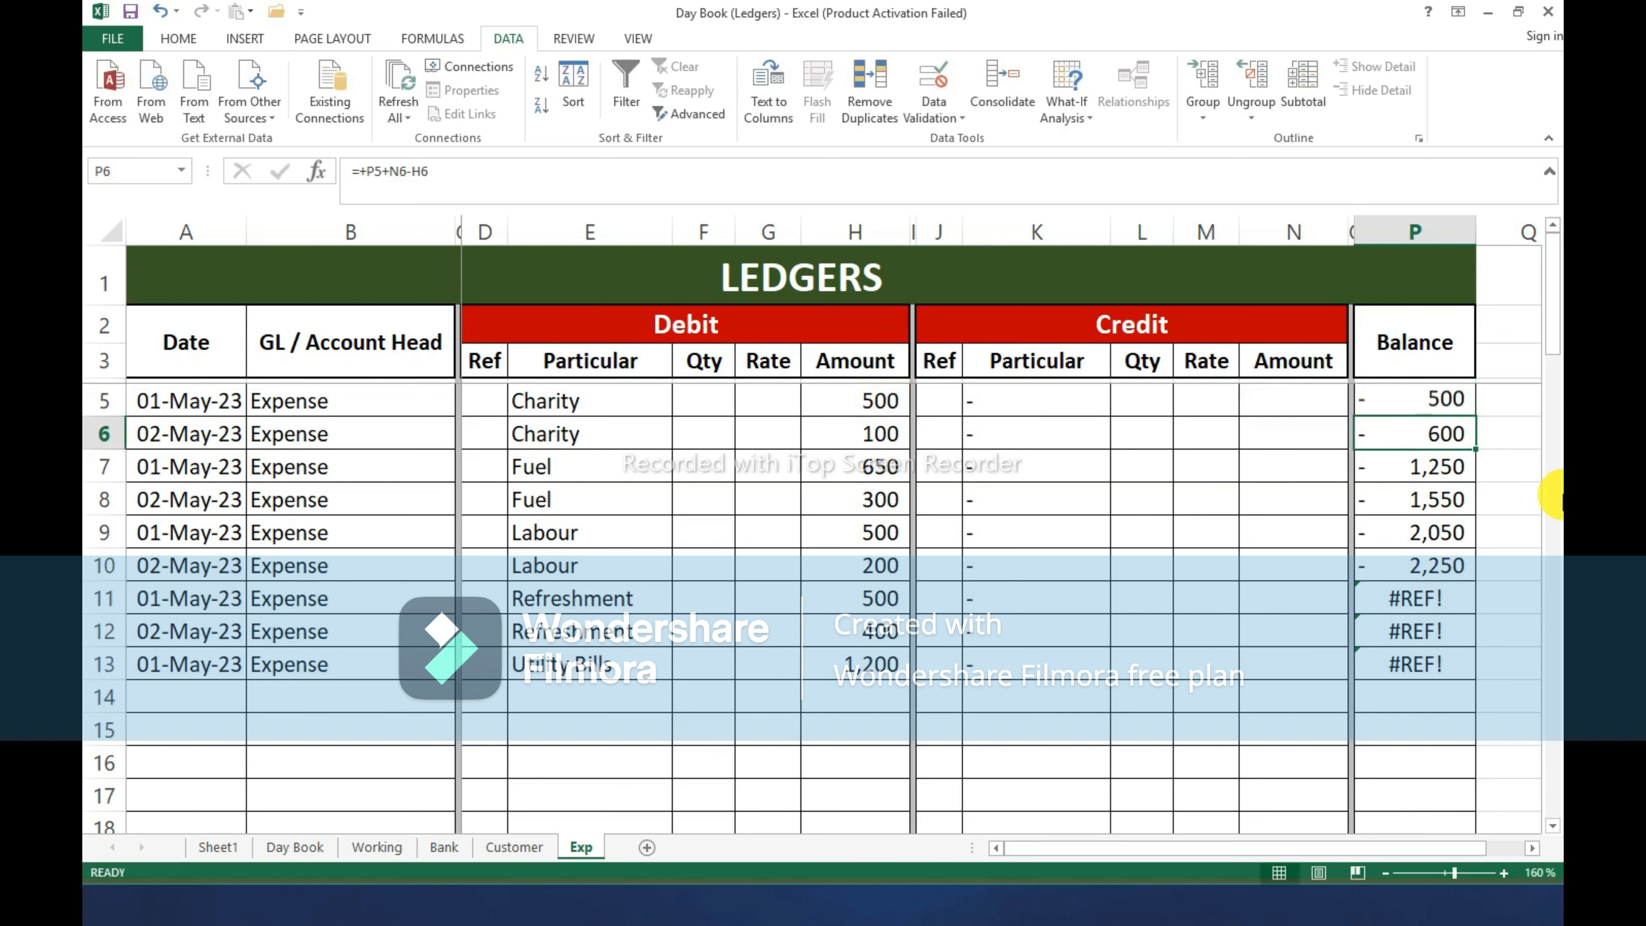
Copy the running balance formula =+P5+N6-H6 from P6 down through P13.
key(F2)
key(Escape)
key(ctrl+shift+Down)
key(Return)
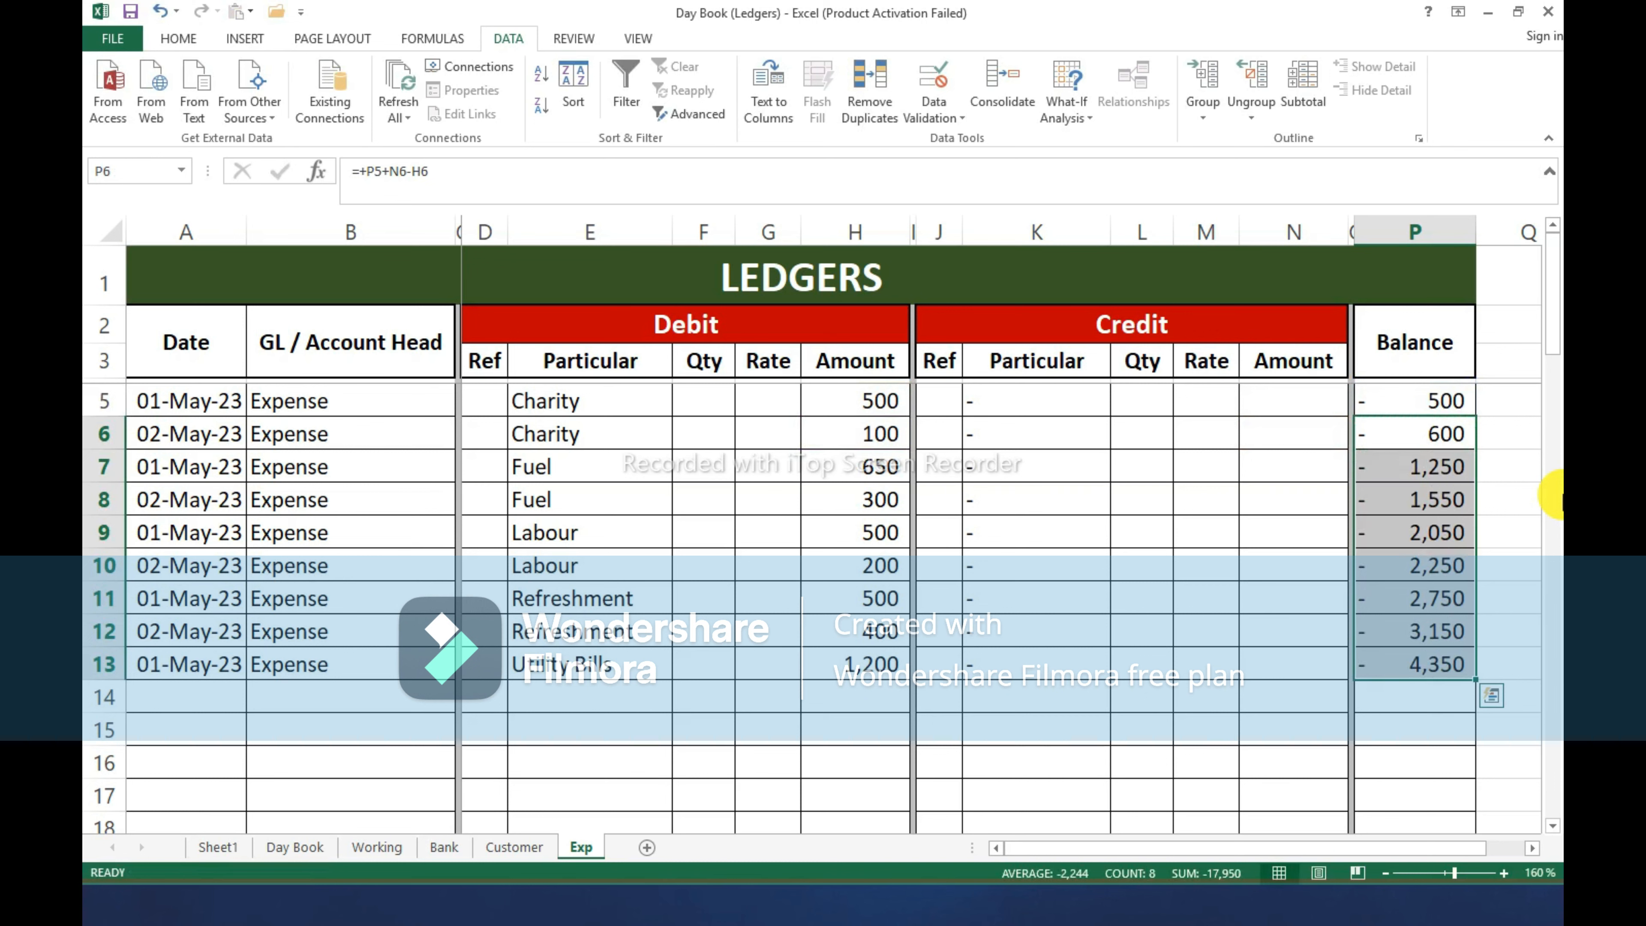
key(Down)
key(Down)
key(Down)
key(Down)
key(Down)
key(Down)
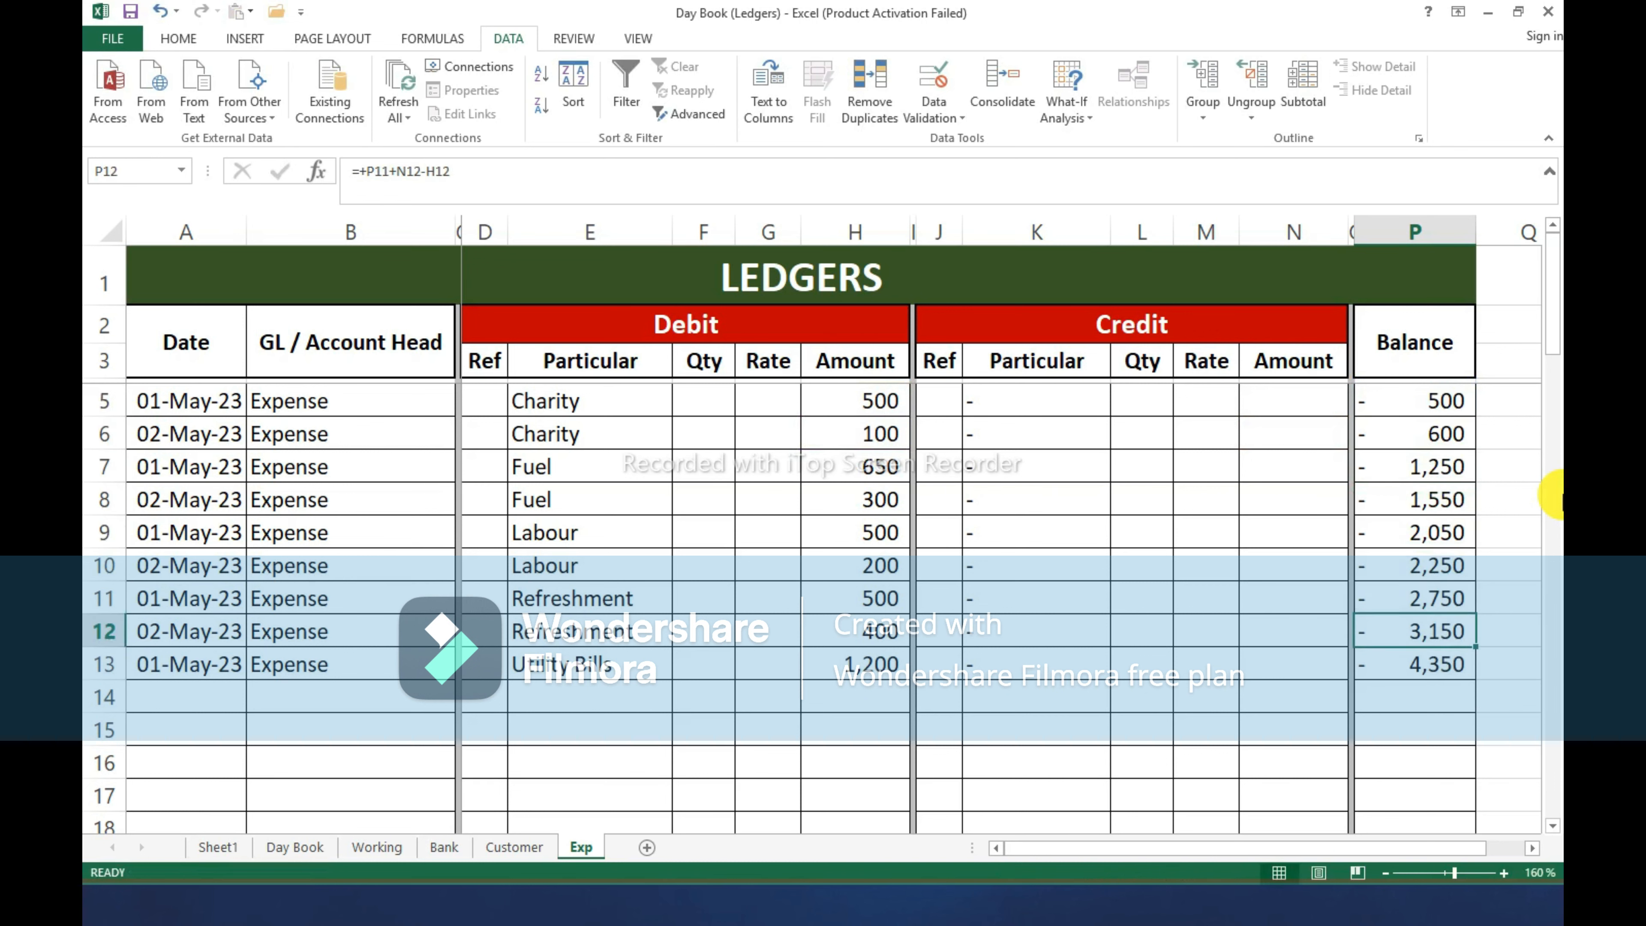
Replace the first balance formula in P5 with the debit amount H5 minus the row's credit amount.
key(Up)
key(Up)
key(Up)
key(Up)
key(Up)
key(Up)
key(Up)
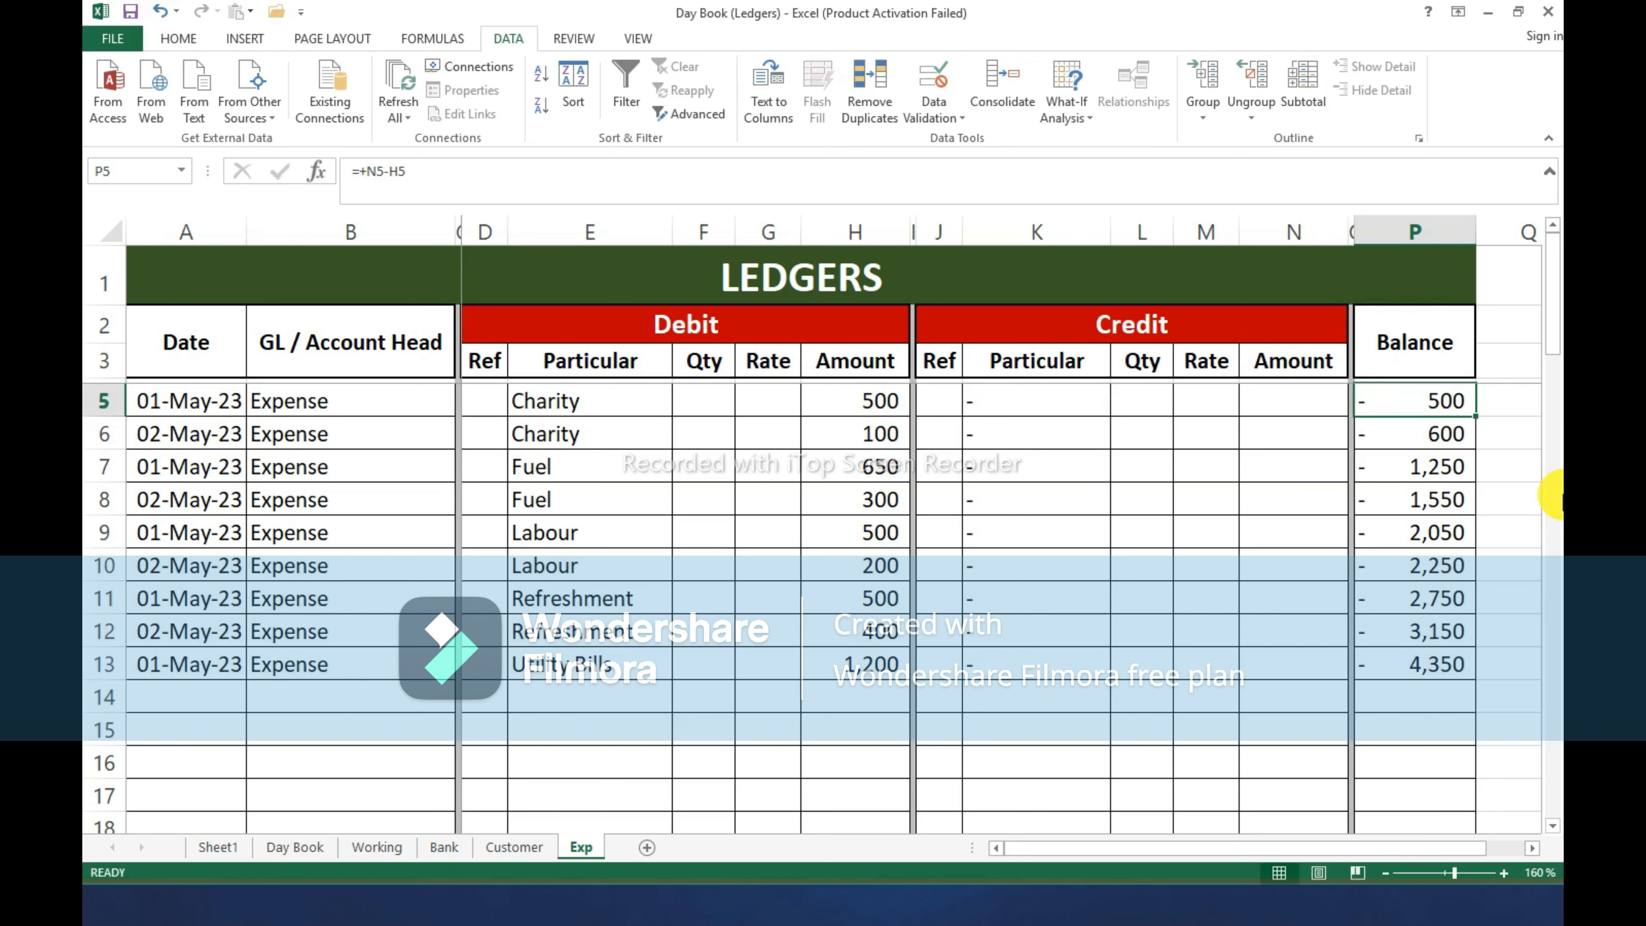
key(F2)
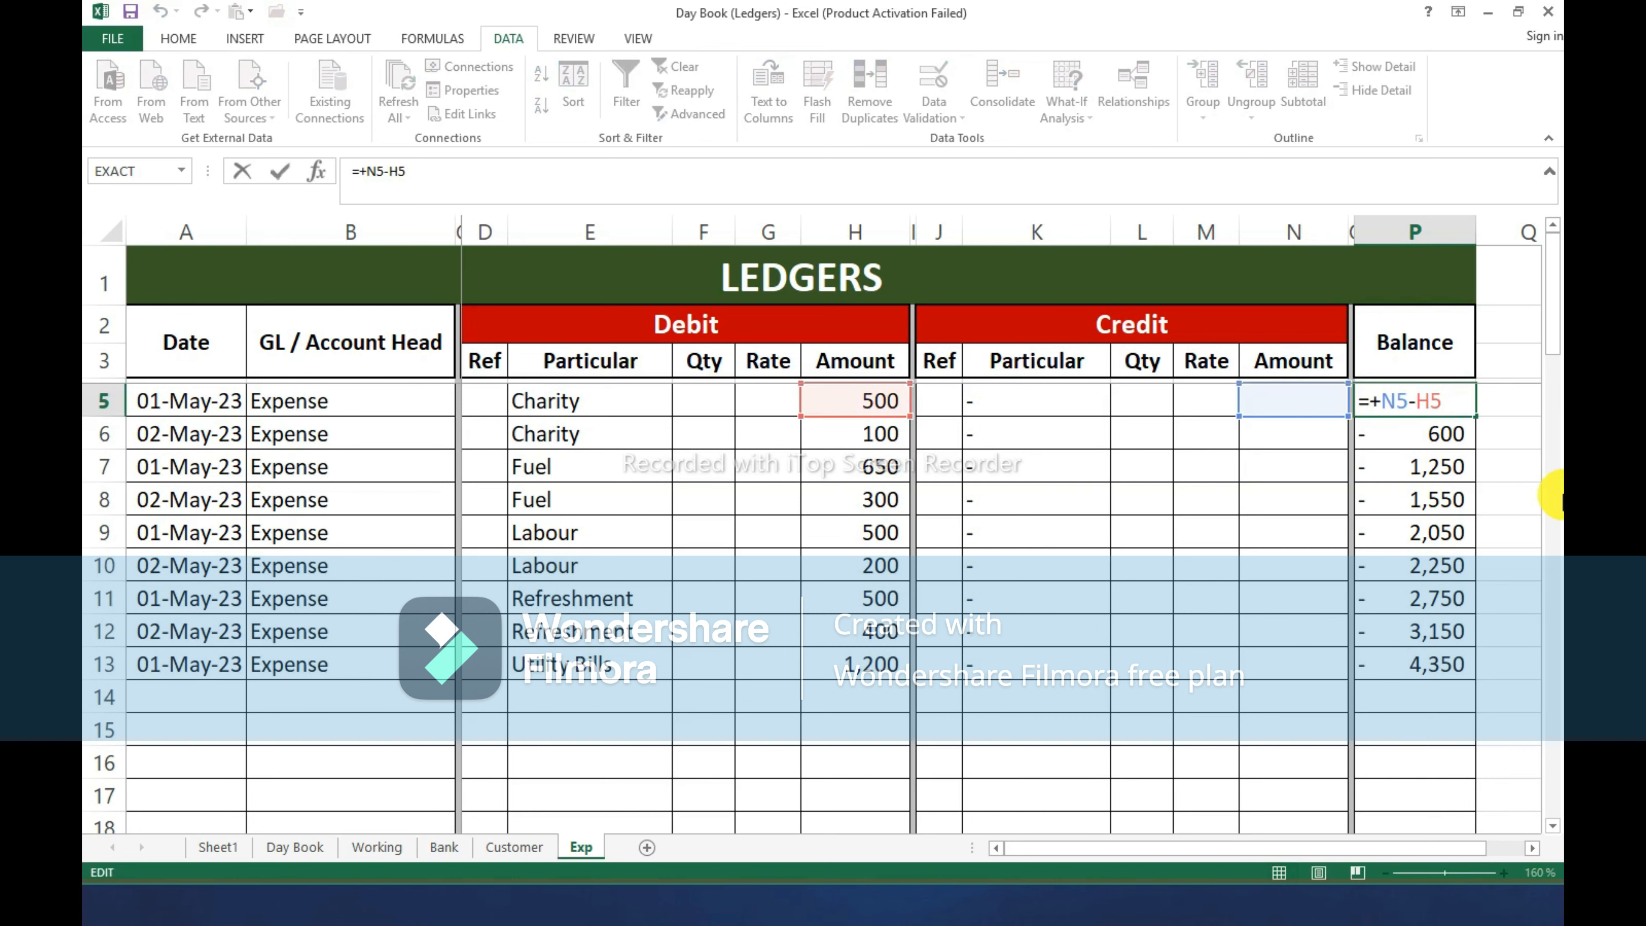
key(Escape)
text(=)
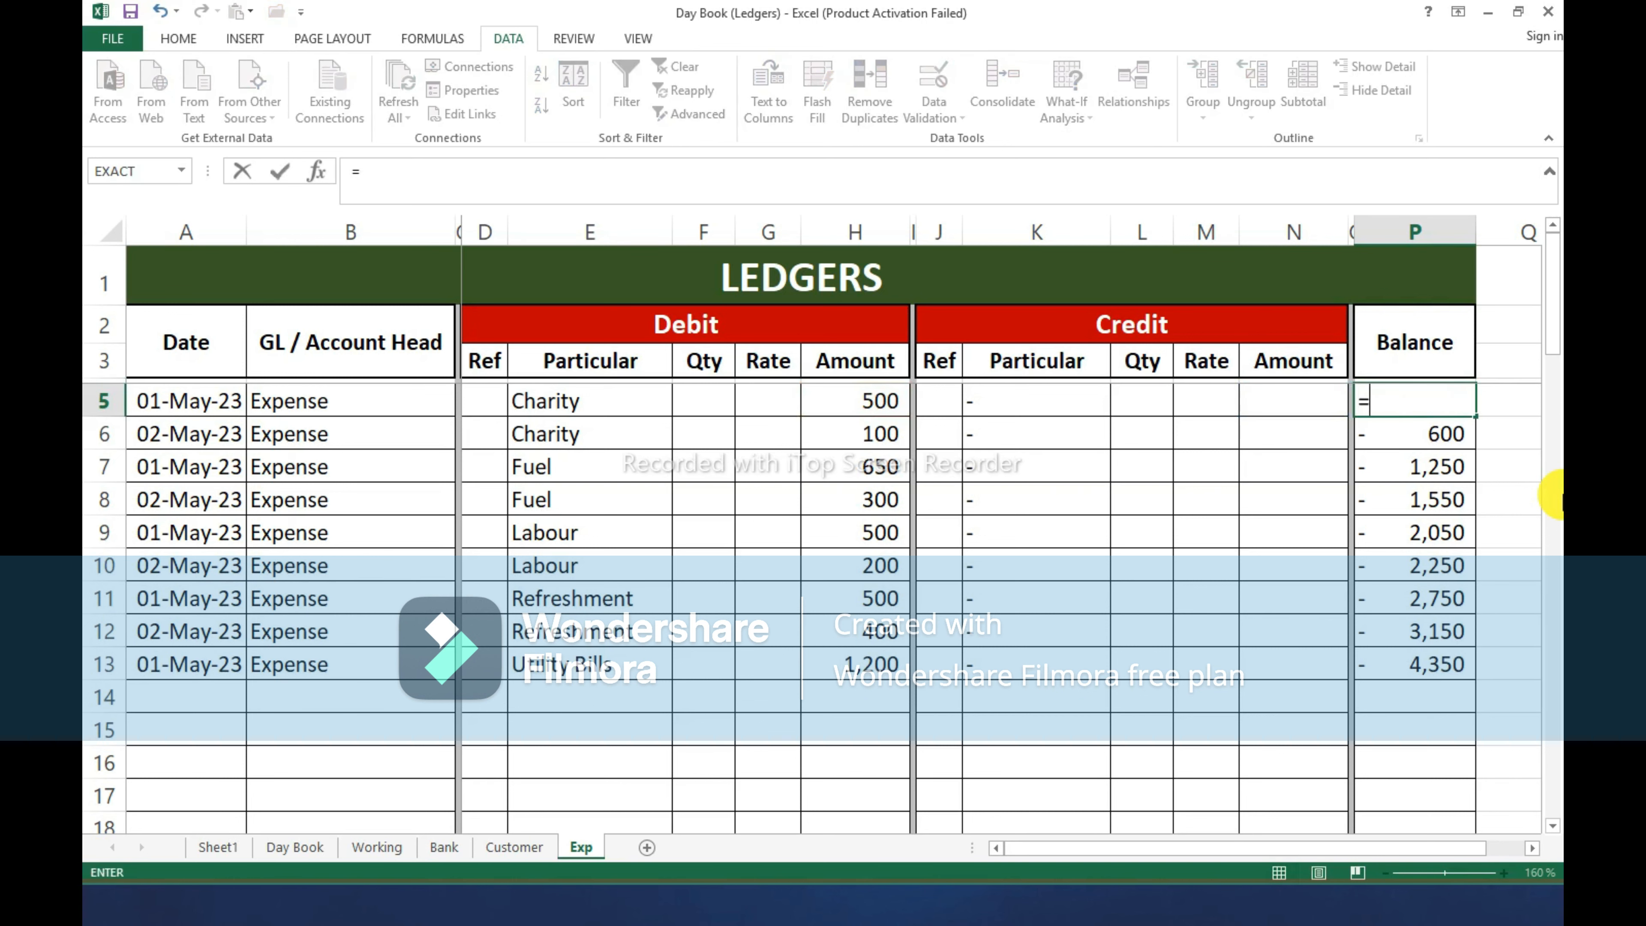
key(Left)
key(Left)
key(Left)
key(Left)
key(Left)
key(Left)
key(Left)
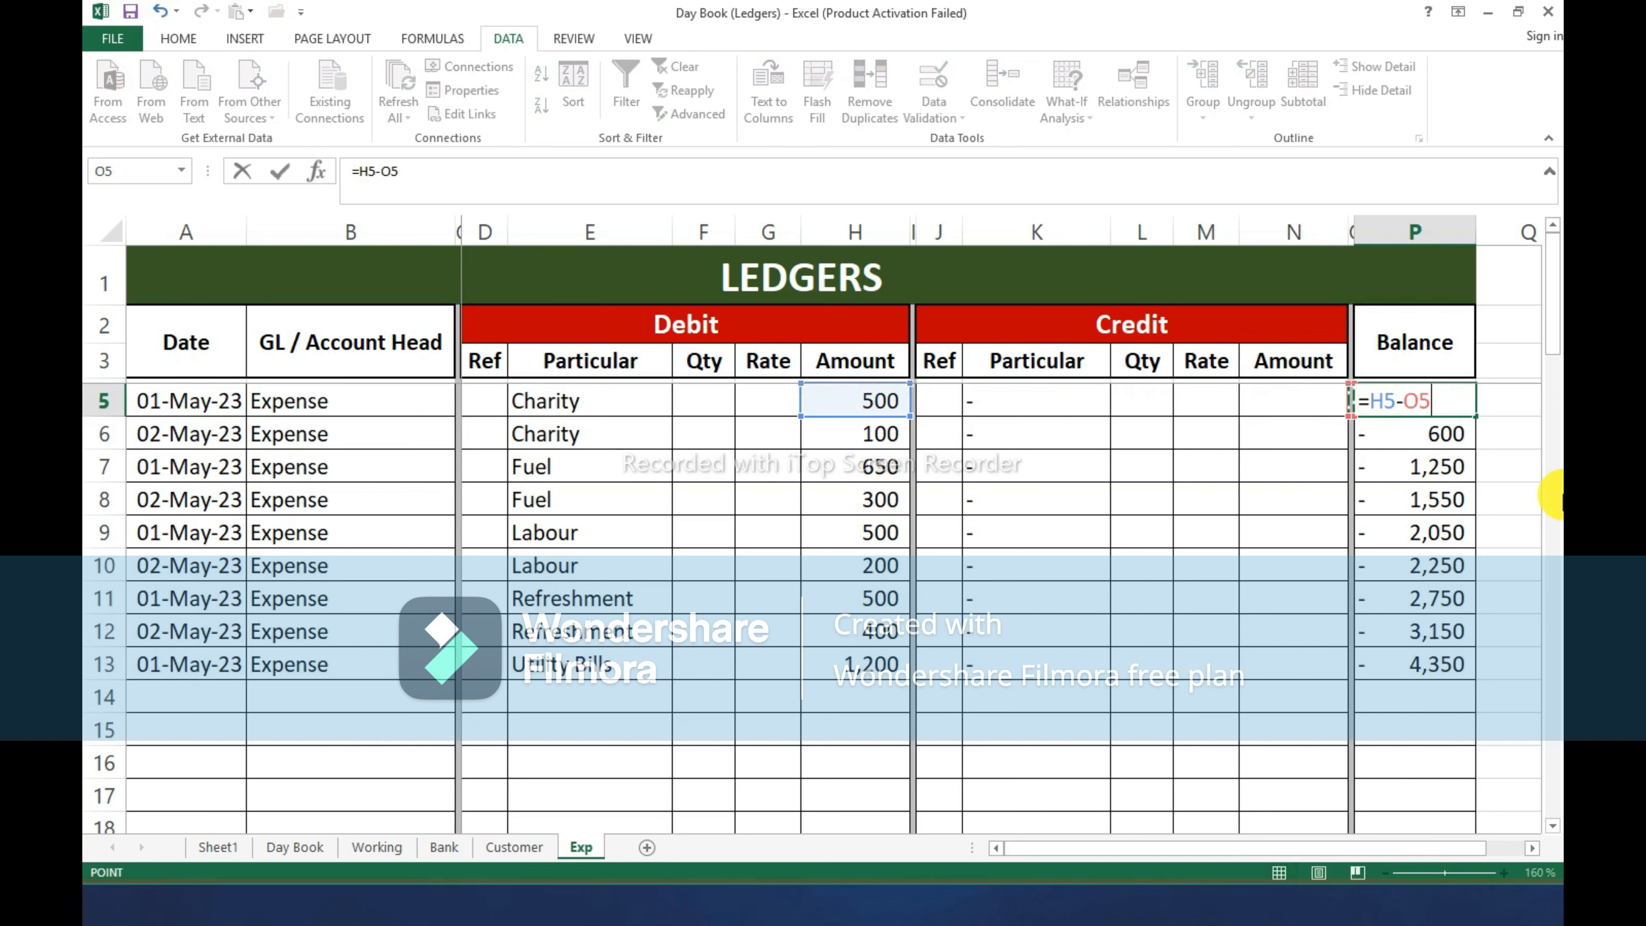
key(Return)
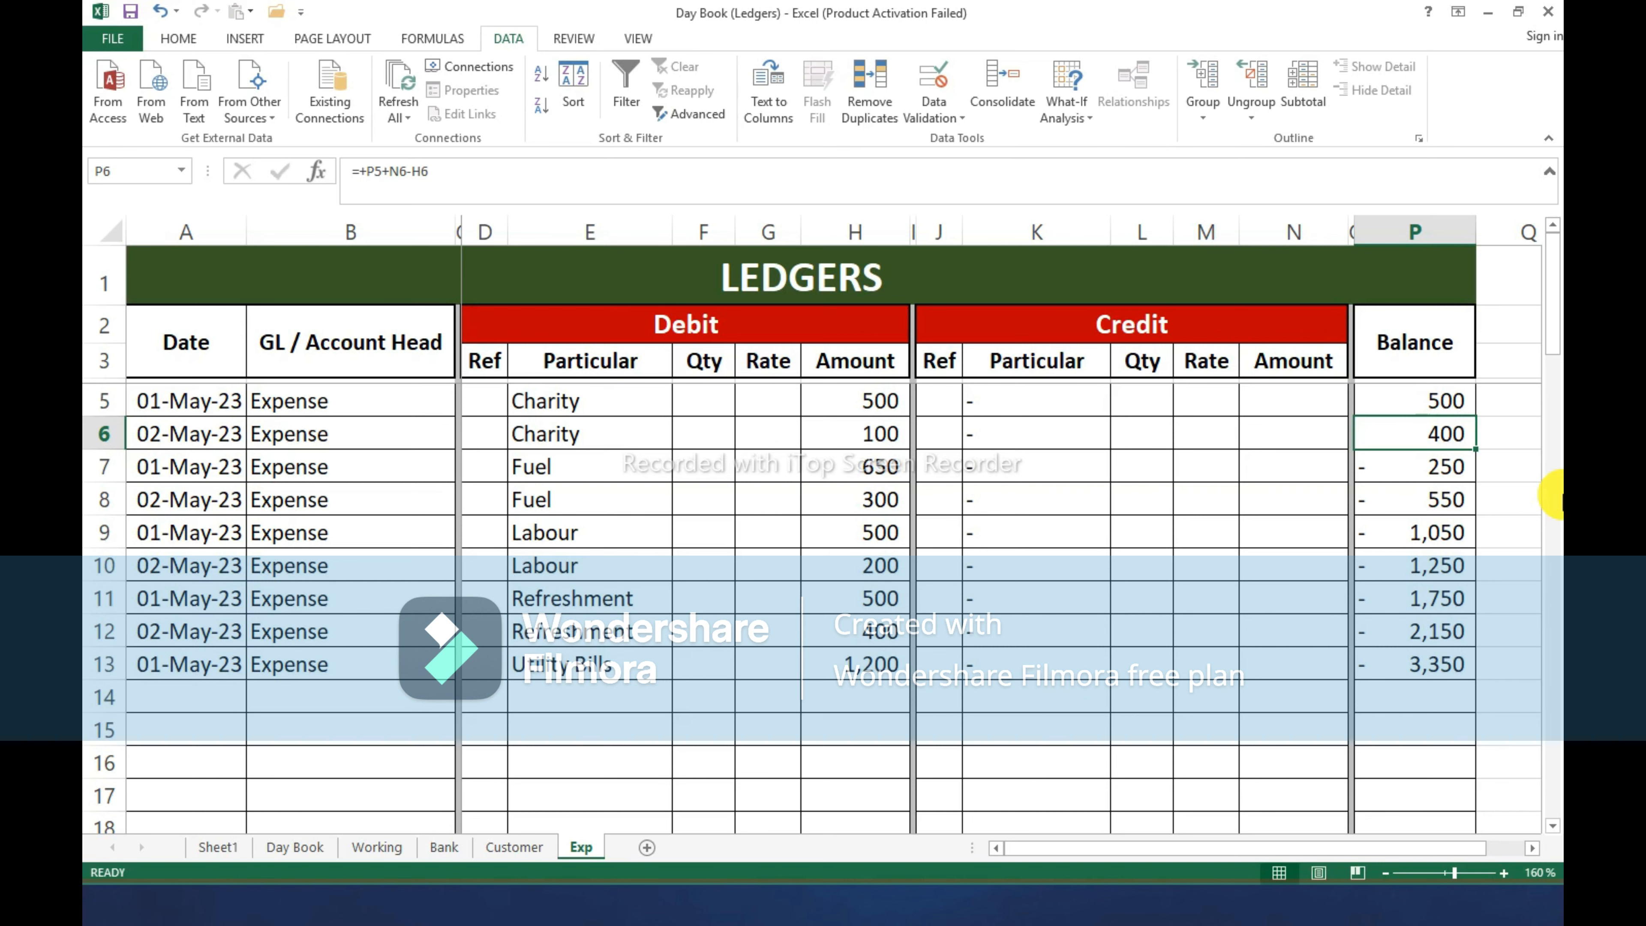
Enter the running balance formula +P5+H6-N6 in P6 so debits add to the previous balance and credits are subtracted.
text(+)
key(Up)
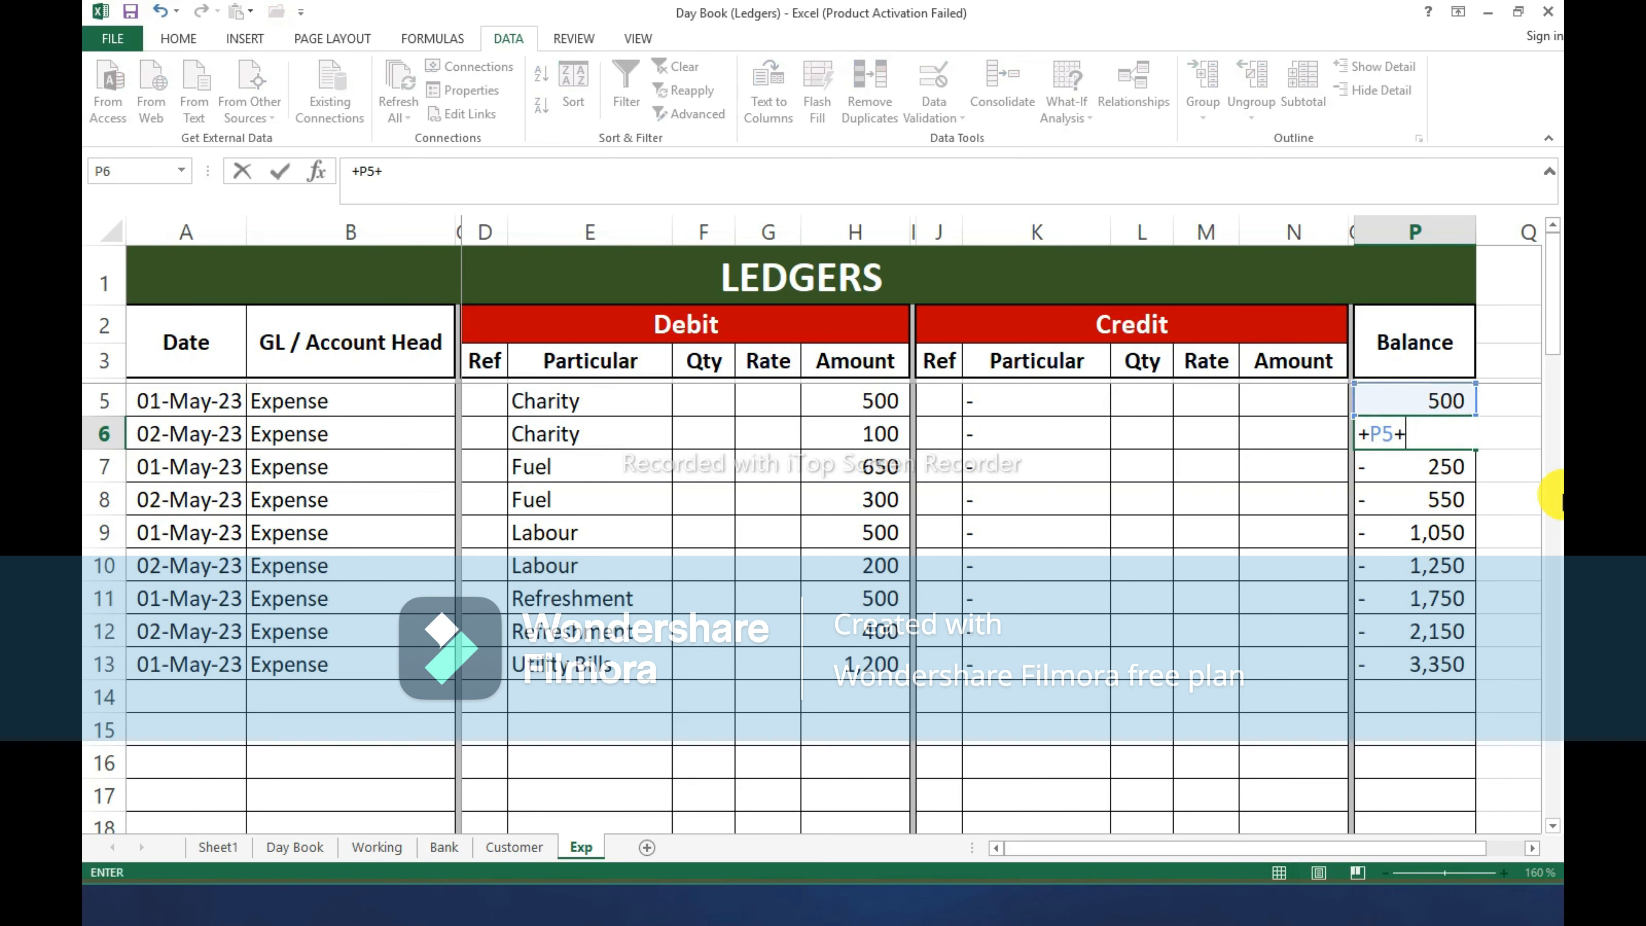
text(+)
key(Left)
key(Left)
key(Left)
key(Left)
key(Left)
key(Left)
key(Left)
key(Left)
text(-)
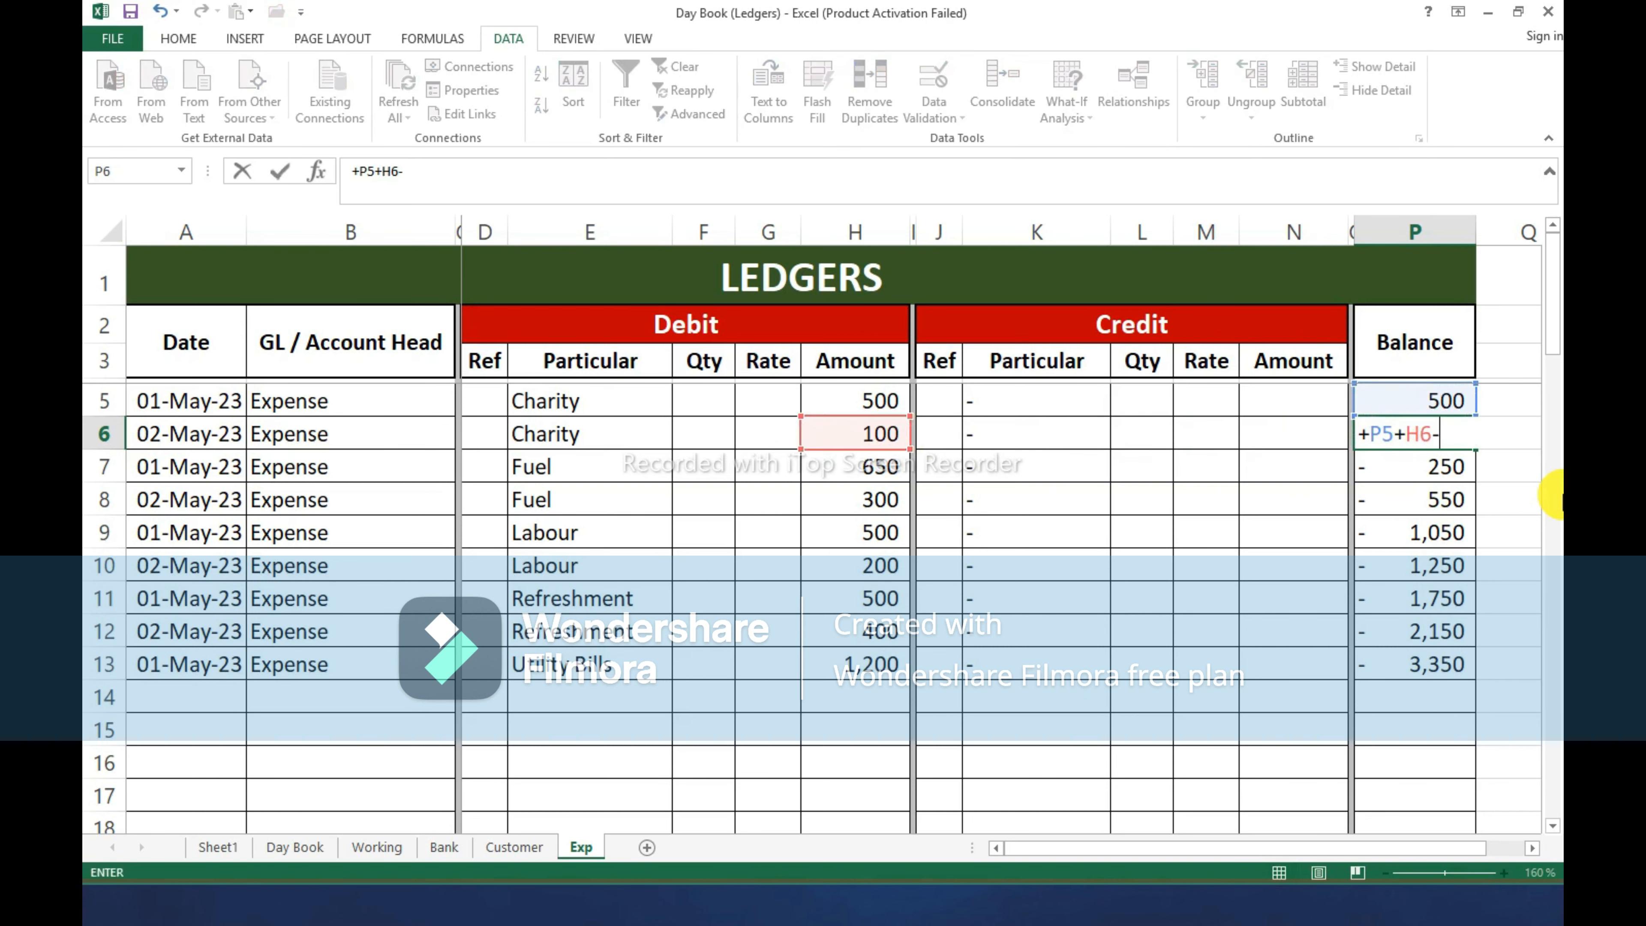
key(Left)
key(Left)
key(Left)
key(Right)
key(Return)
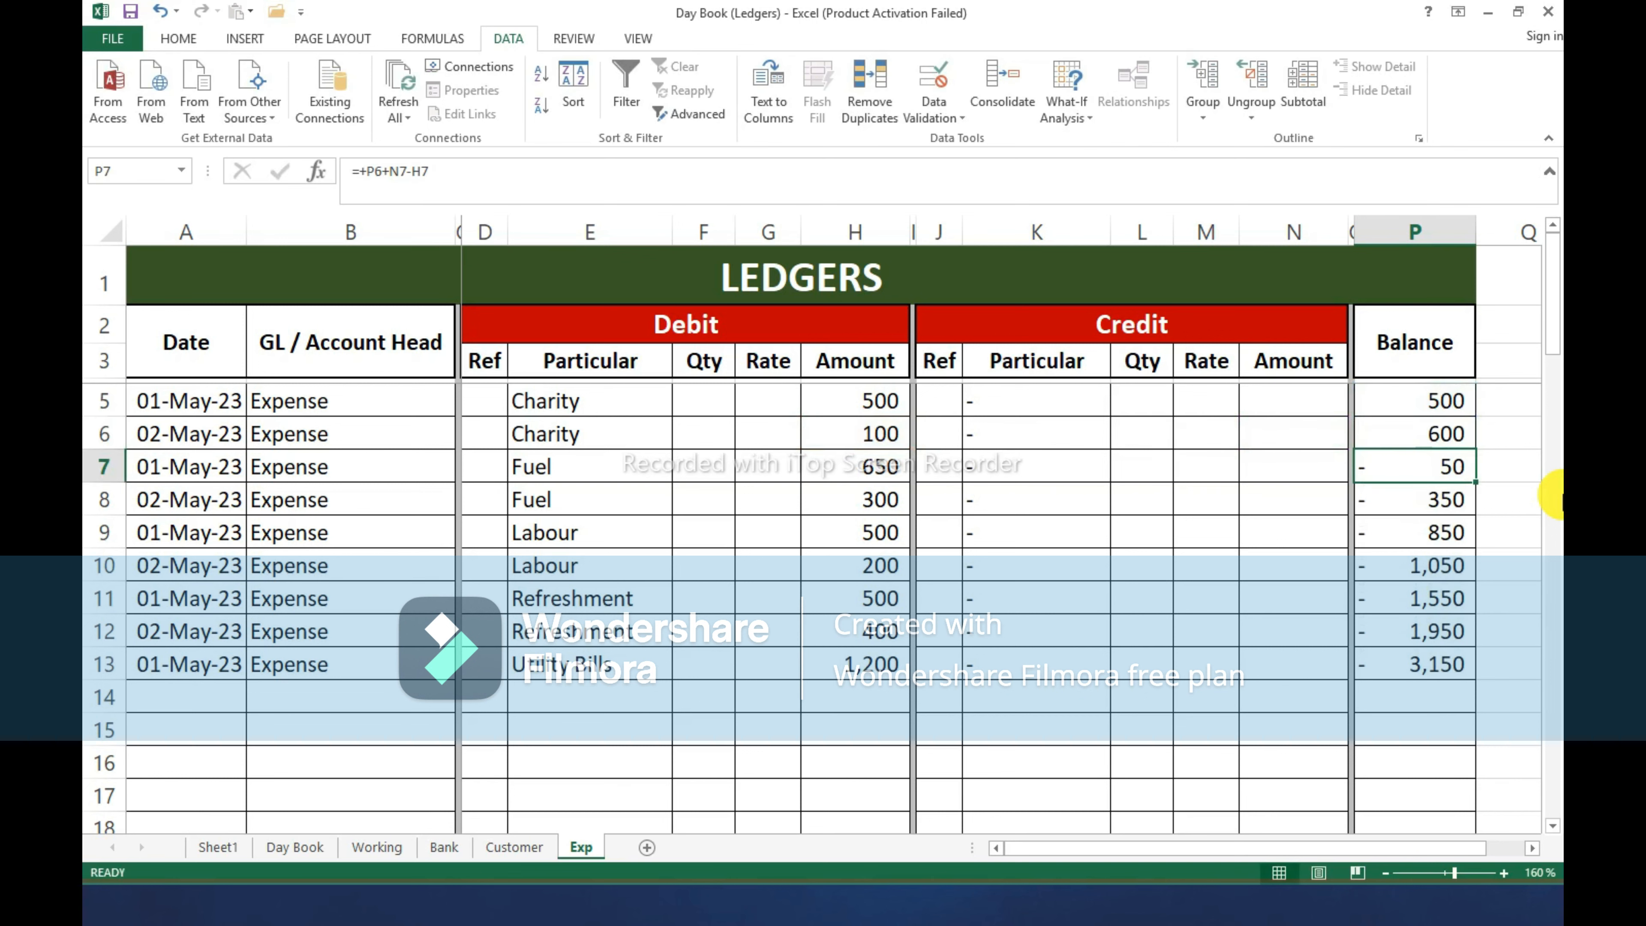
Copy the revised P6 balance formula down to the last Expense row, P13.
key(Up)
key(ctrl+c)
key(ctrl+shift+Down)
key(Return)
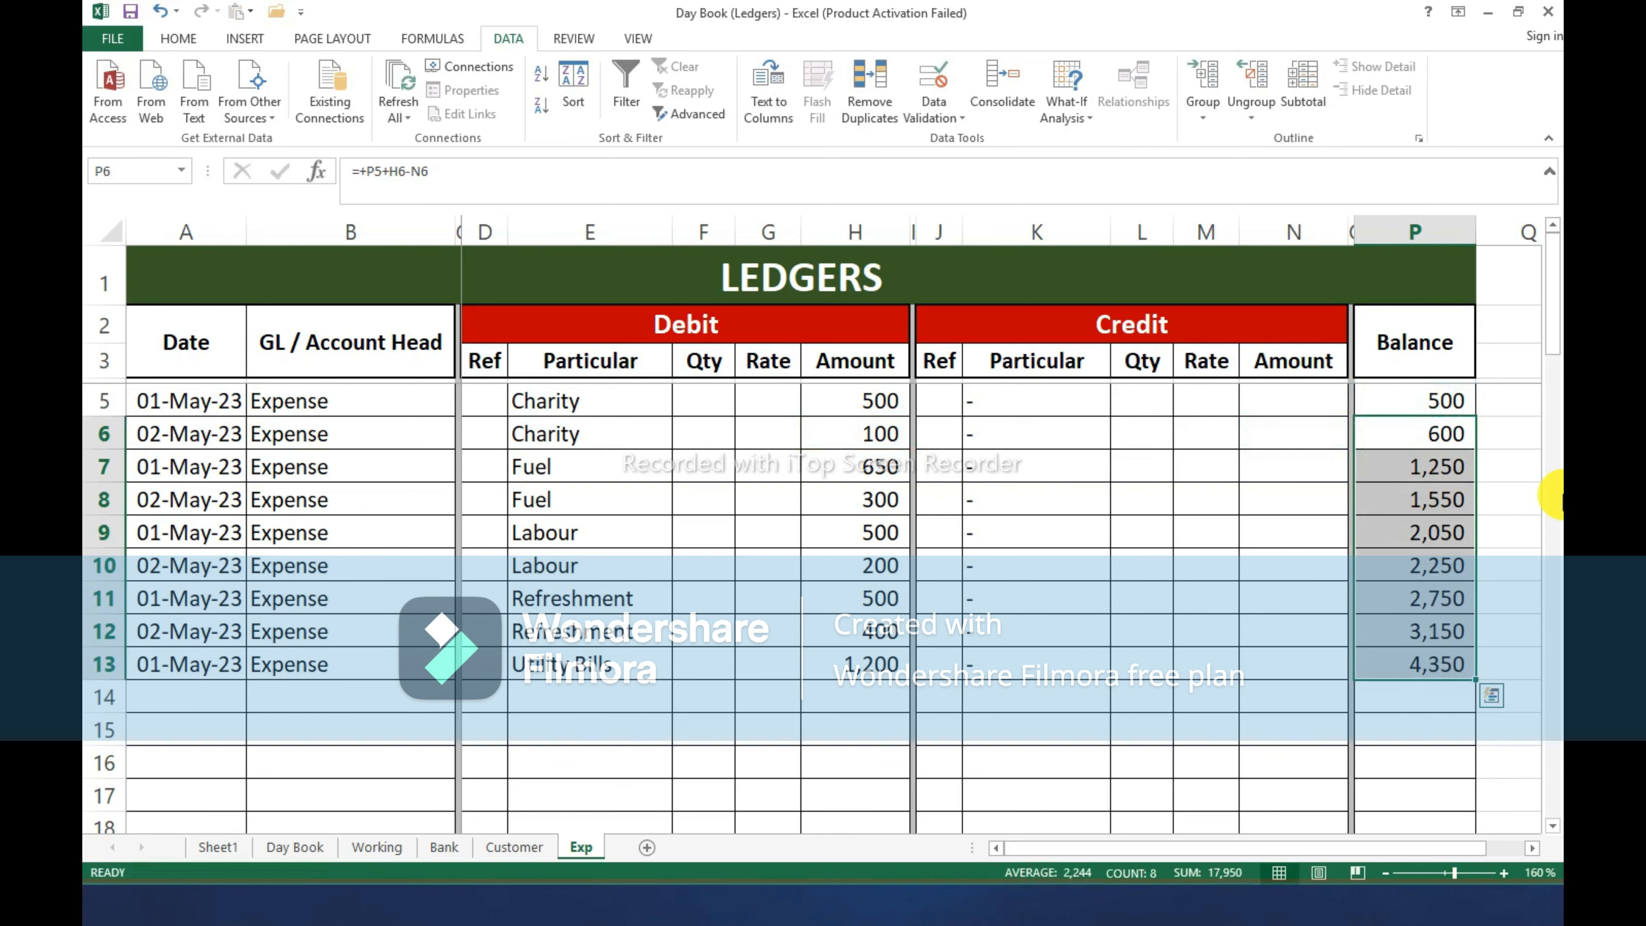
key(ctrl+Down)
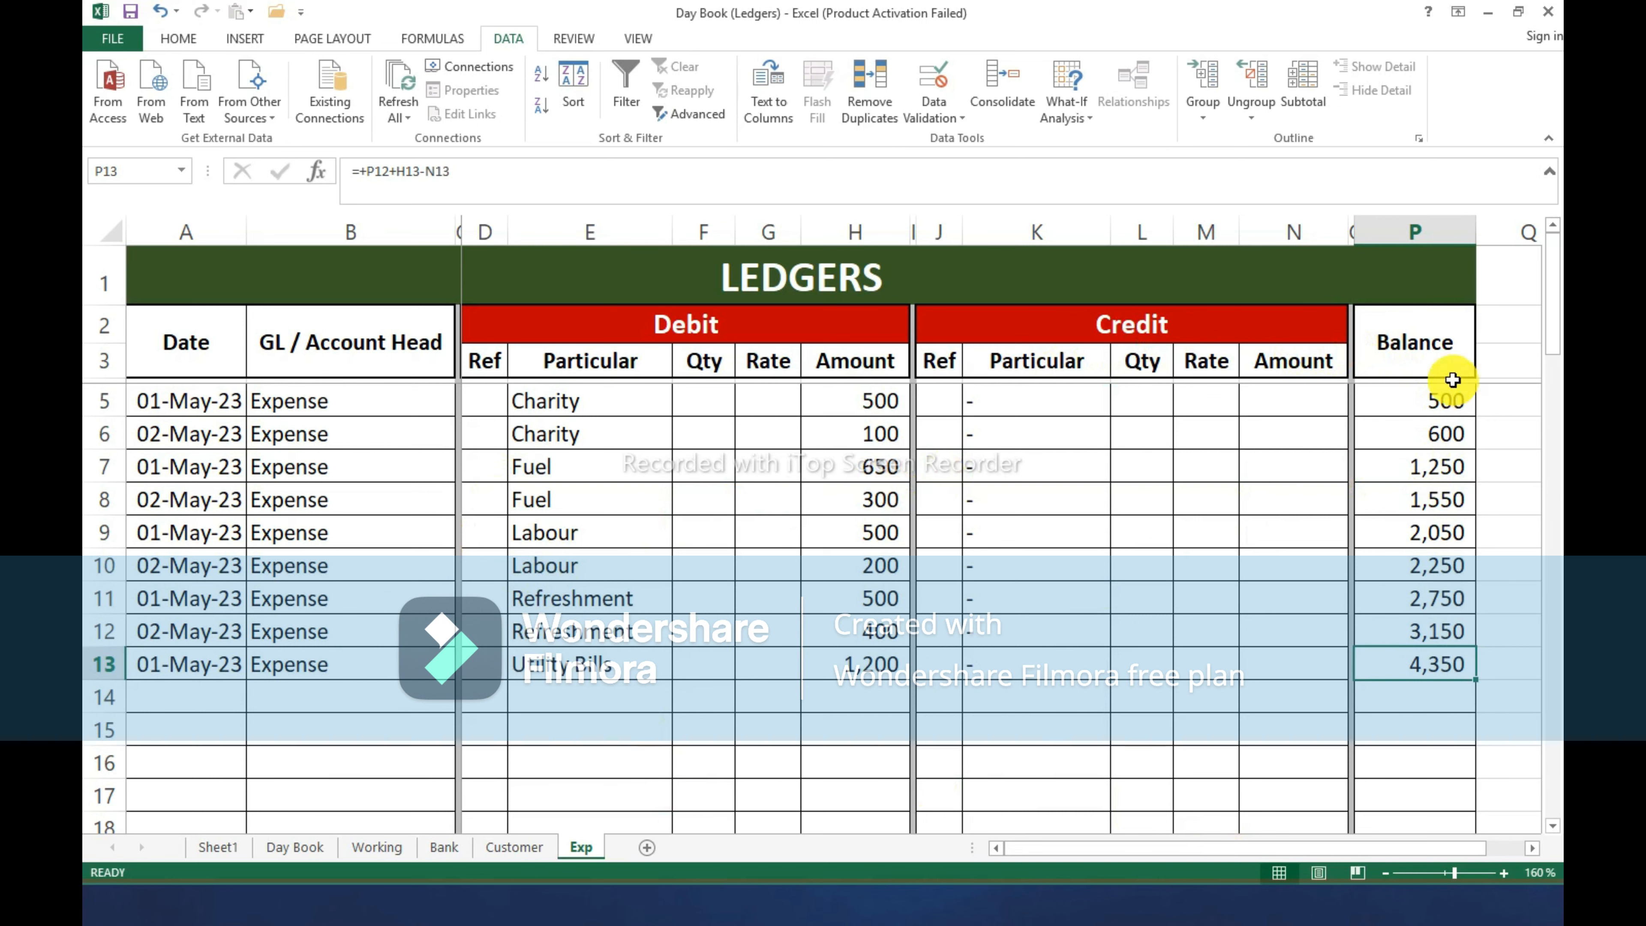
Replace the Balance column heading in P2 with "Accoumulative".
click(1442, 368)
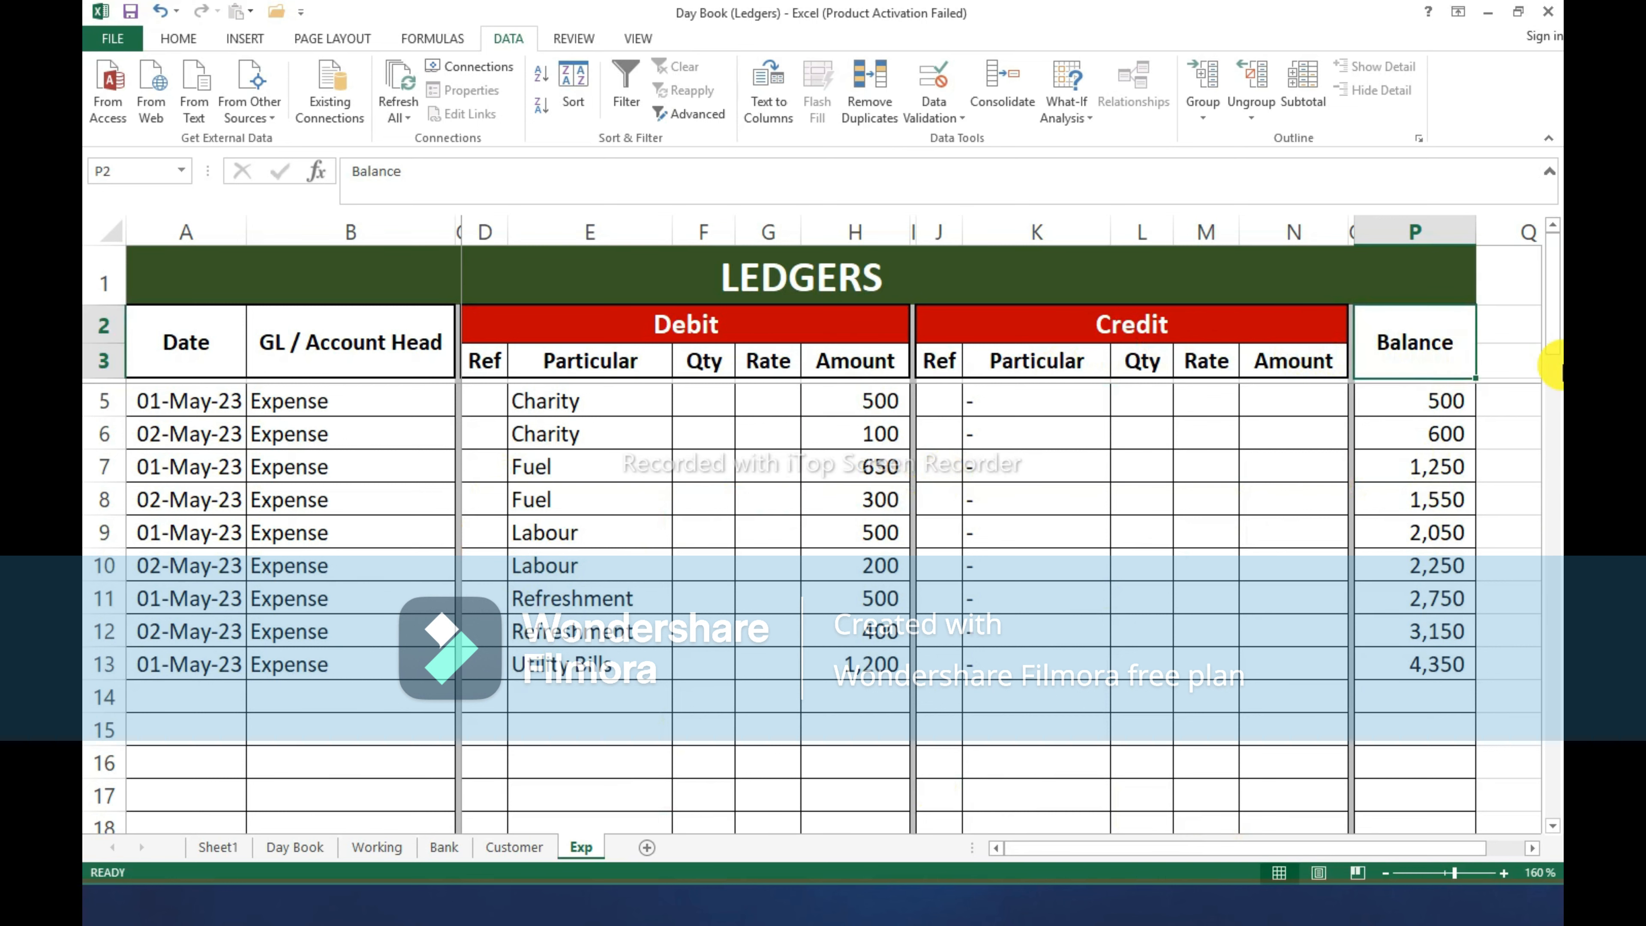
text(Accou)
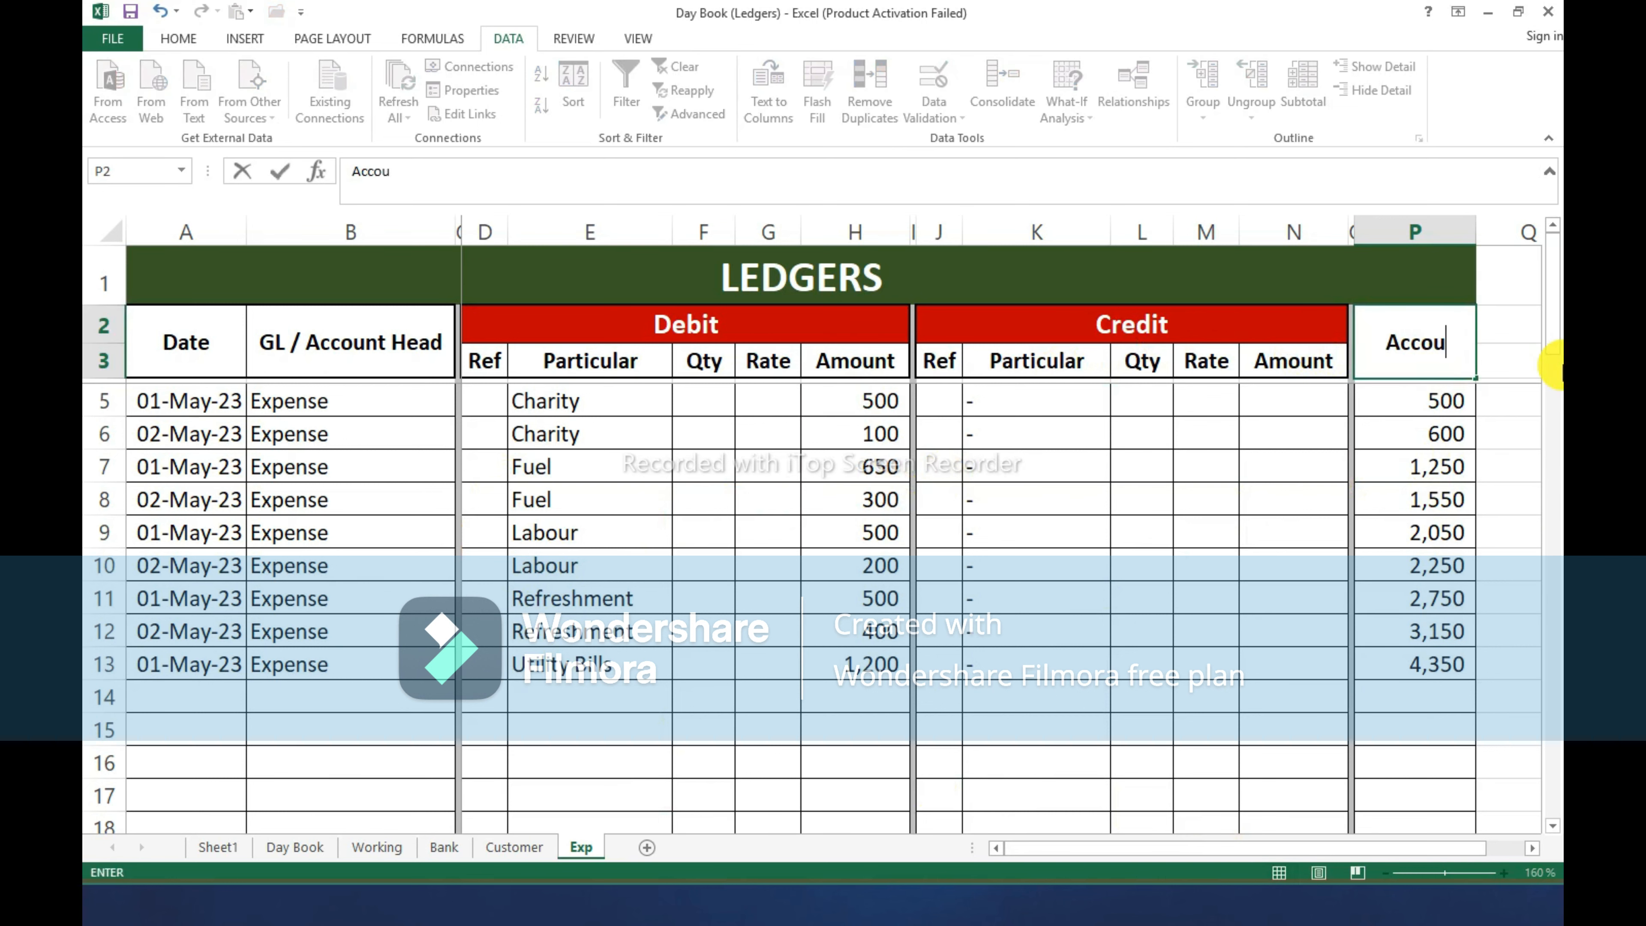
text(mula)
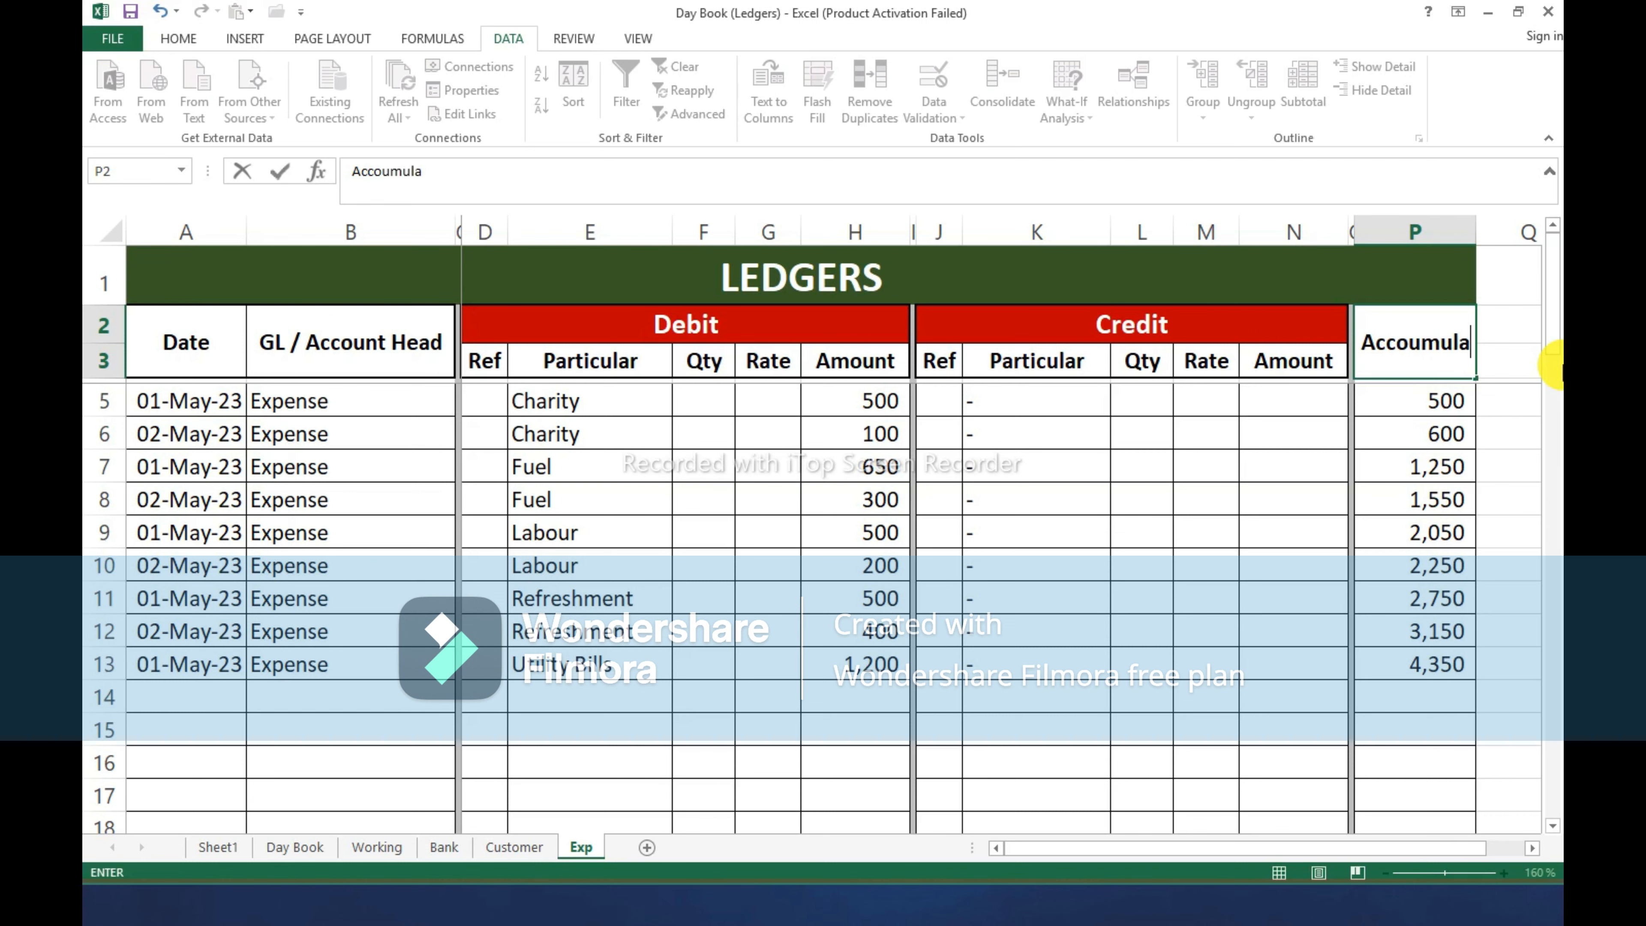
text(tive)
key(Return)
key(Up)
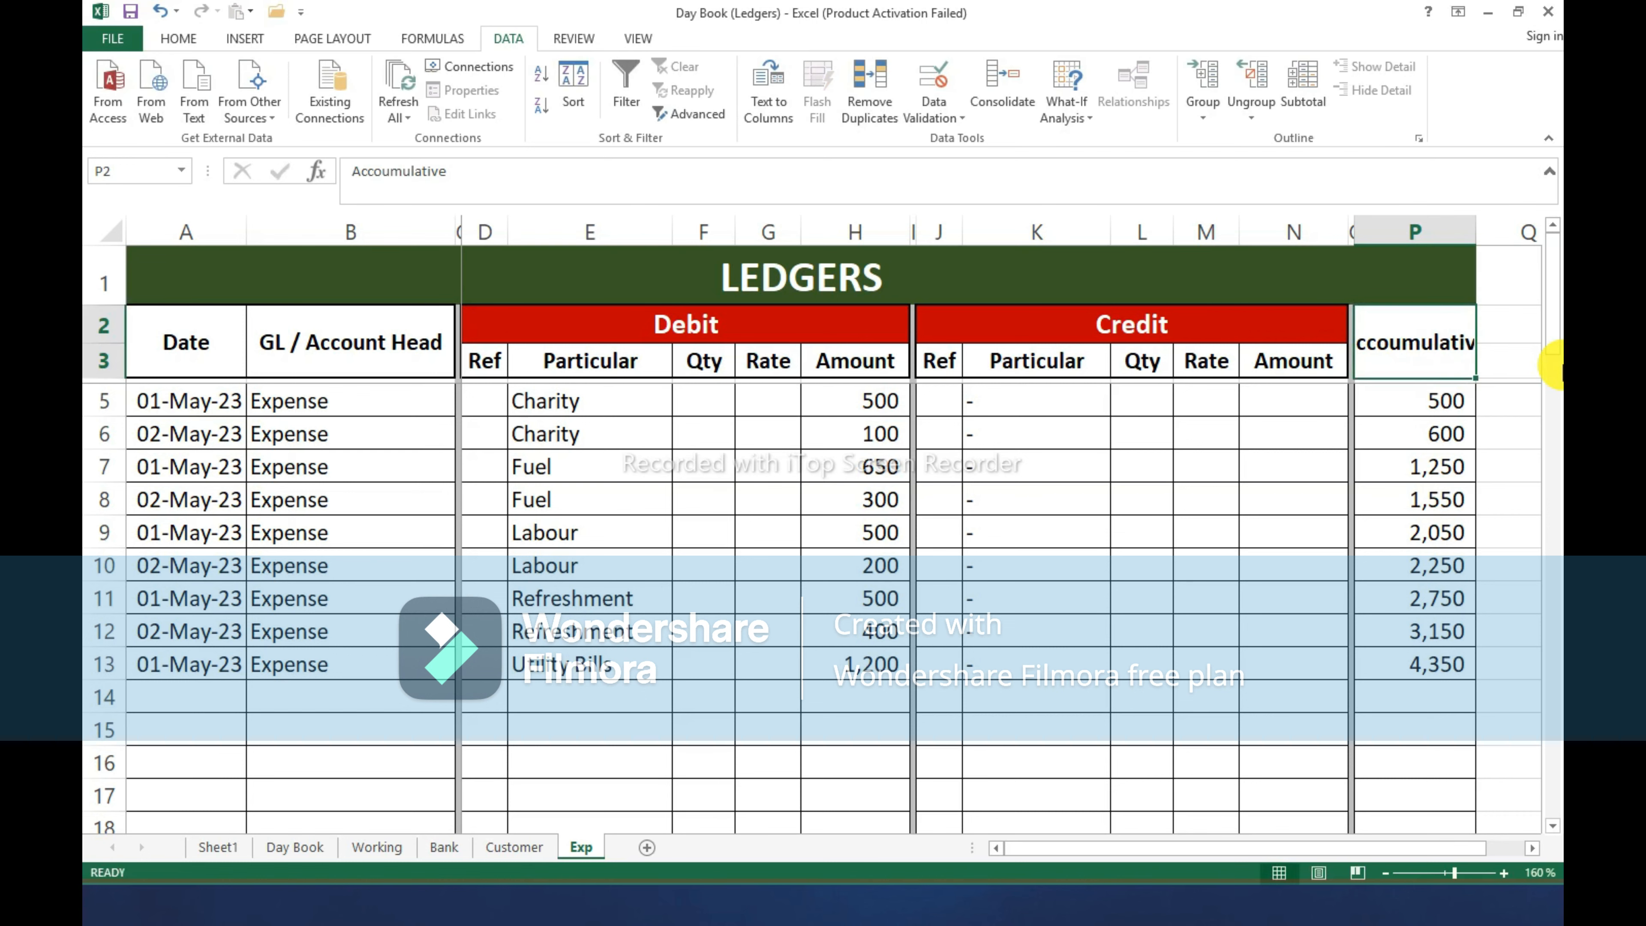
Reduce the font size of the P2 heading to 8 so the text fits the column.
click(179, 38)
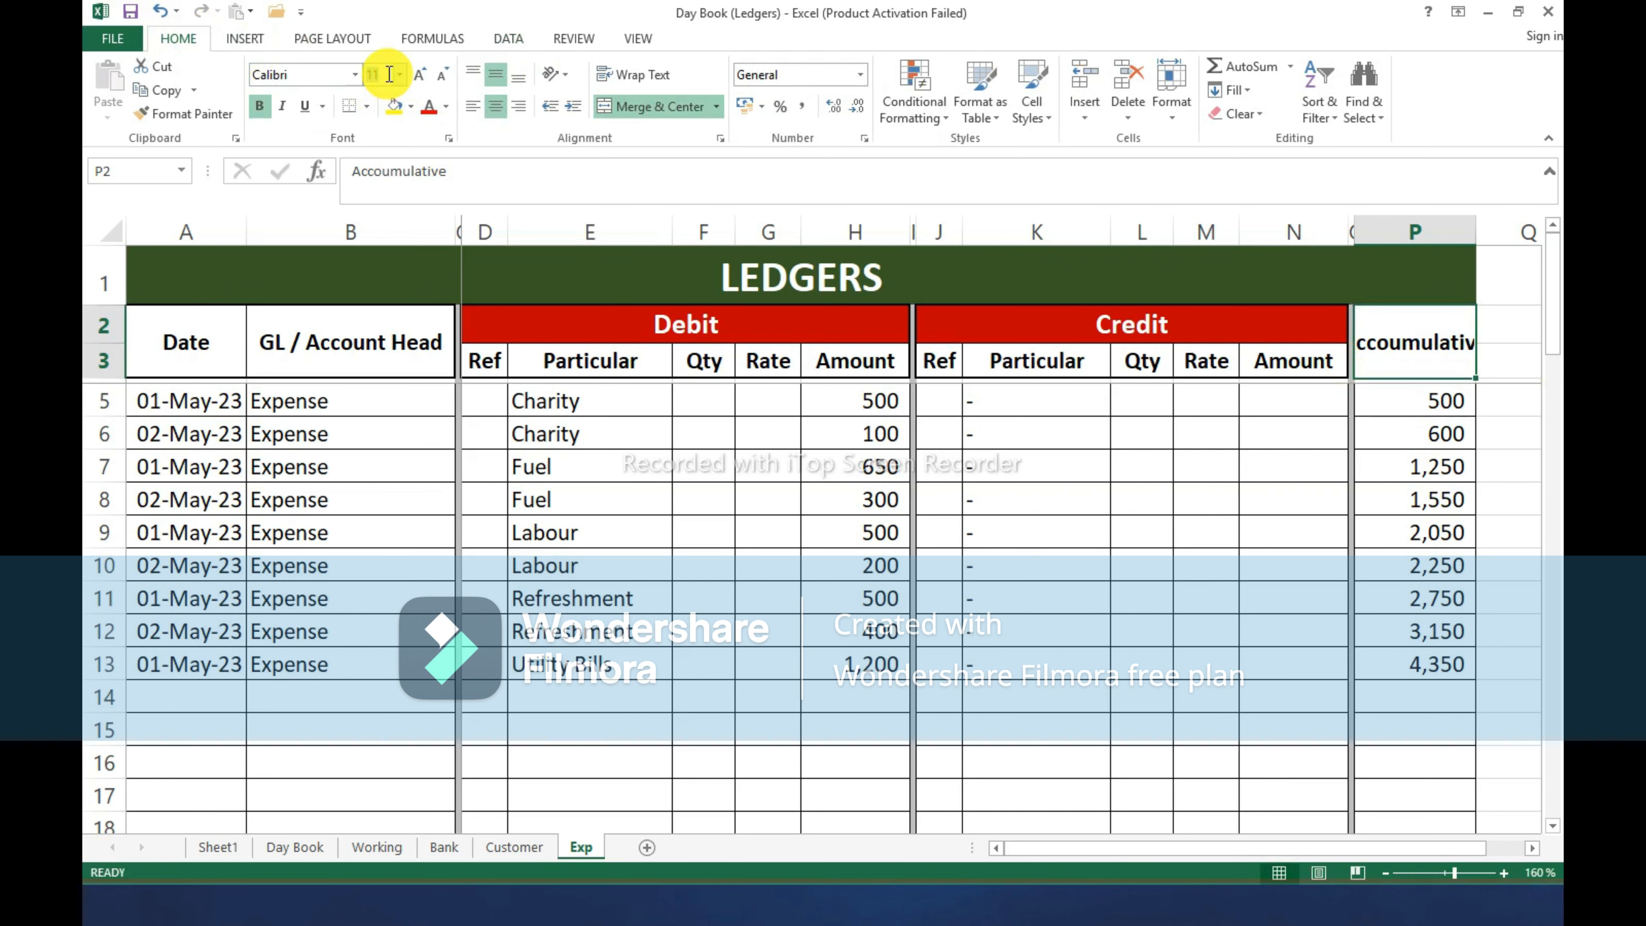
key(Return)
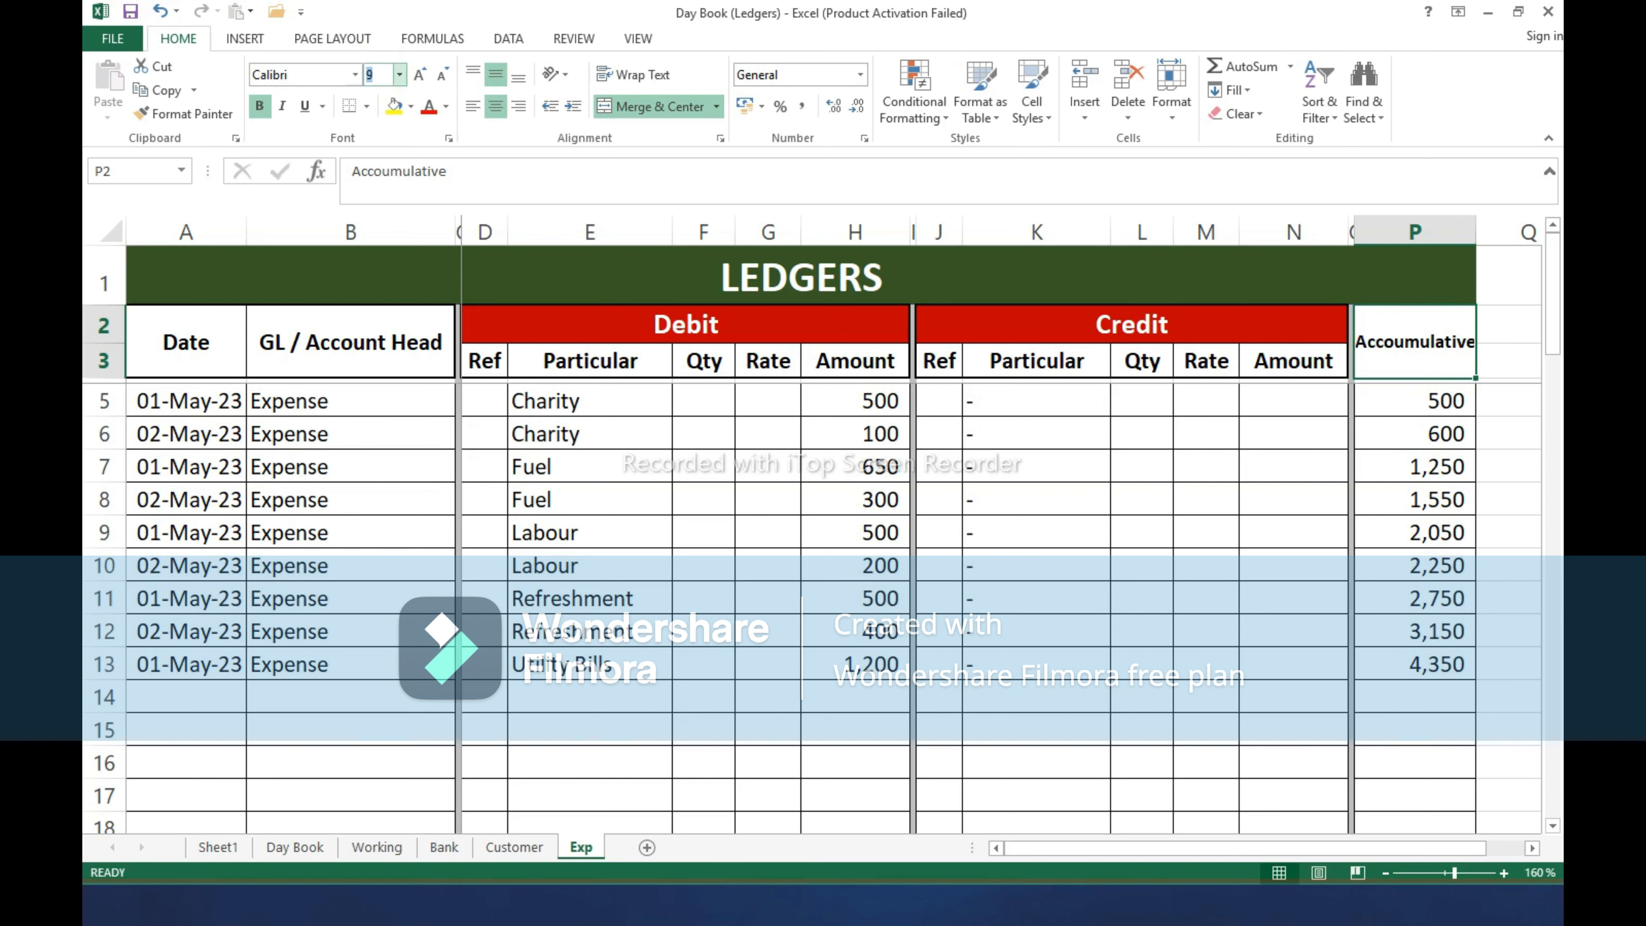
text(8)
key(Return)
click(615, 688)
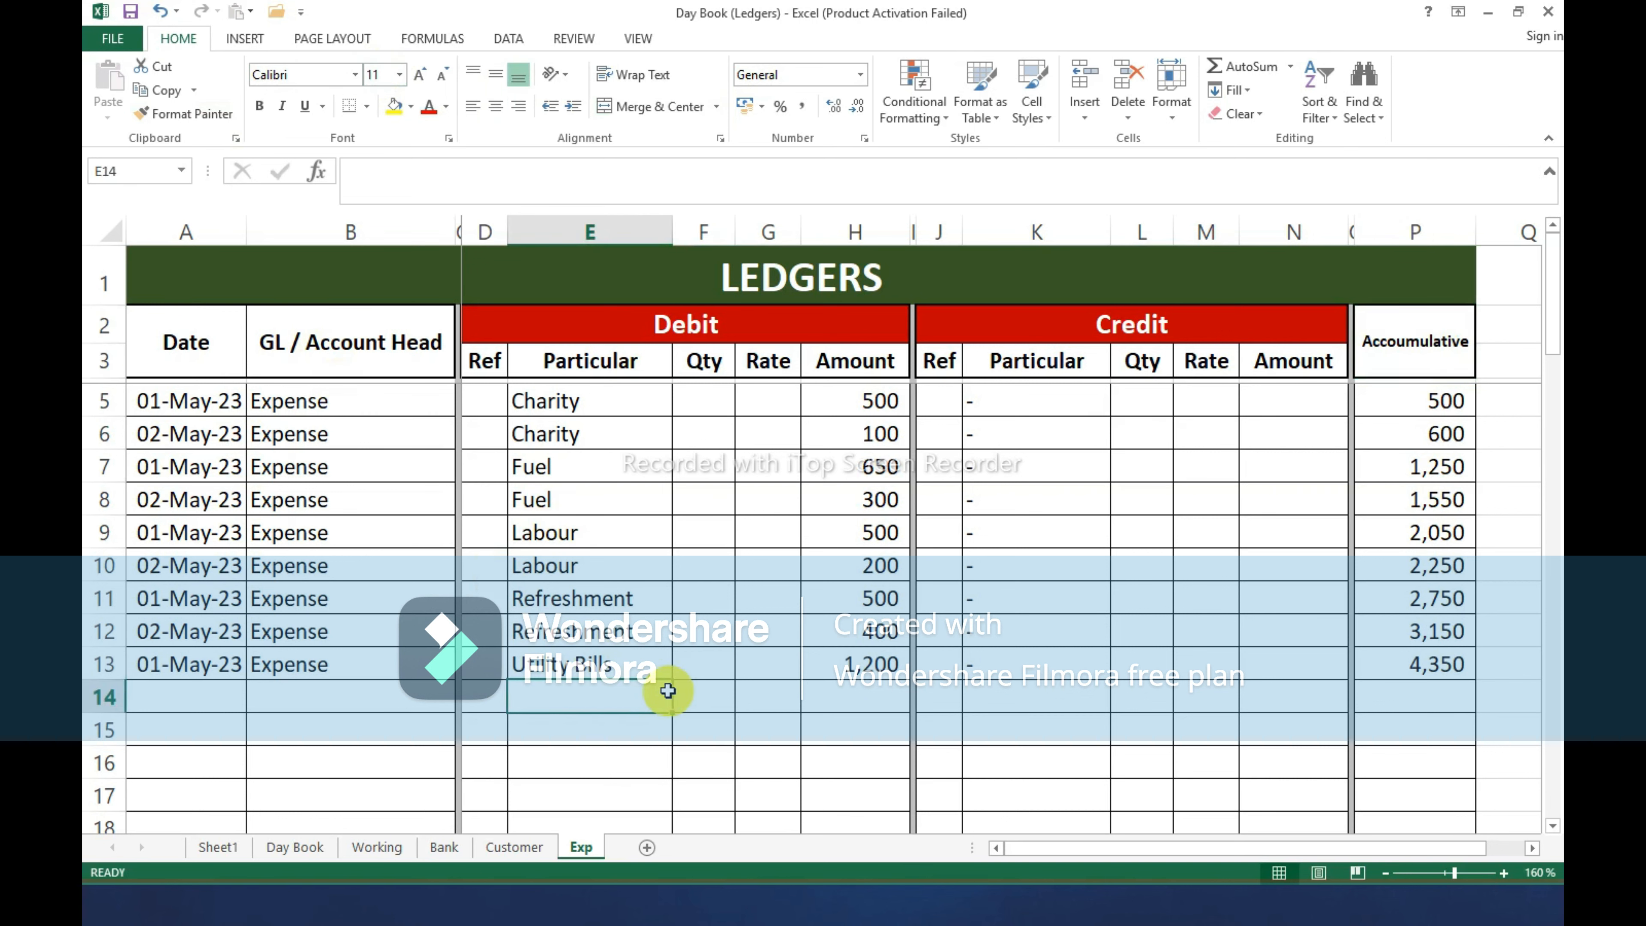
Check the unsorted entries on the Working sheet and return to the Exp sheet.
click(381, 848)
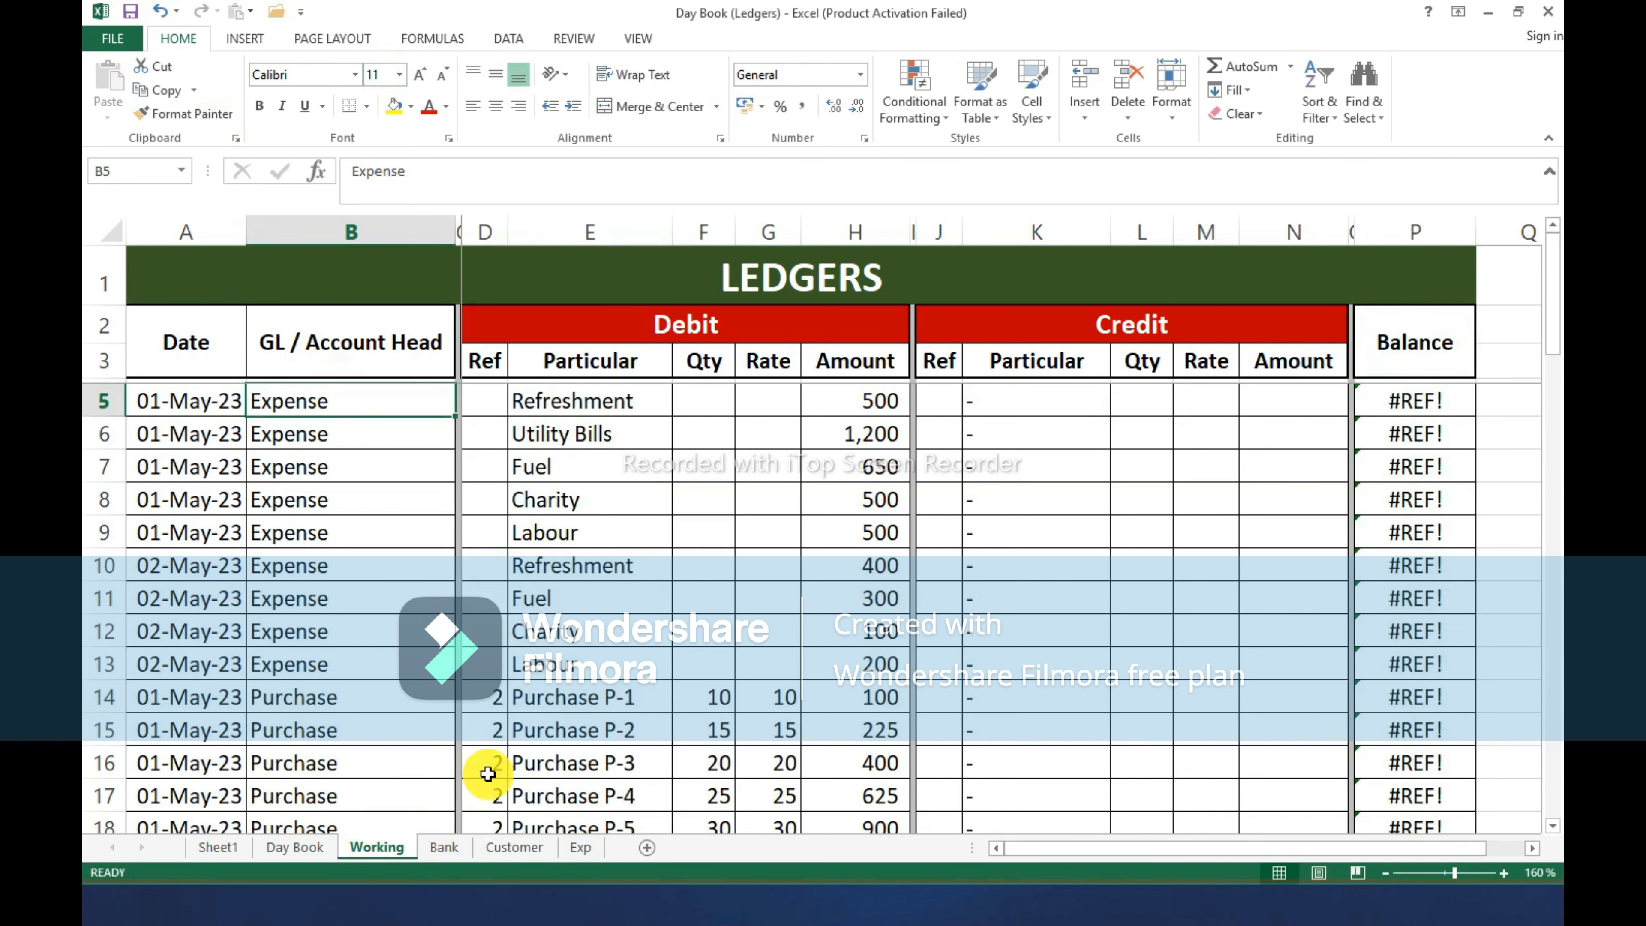
click(567, 848)
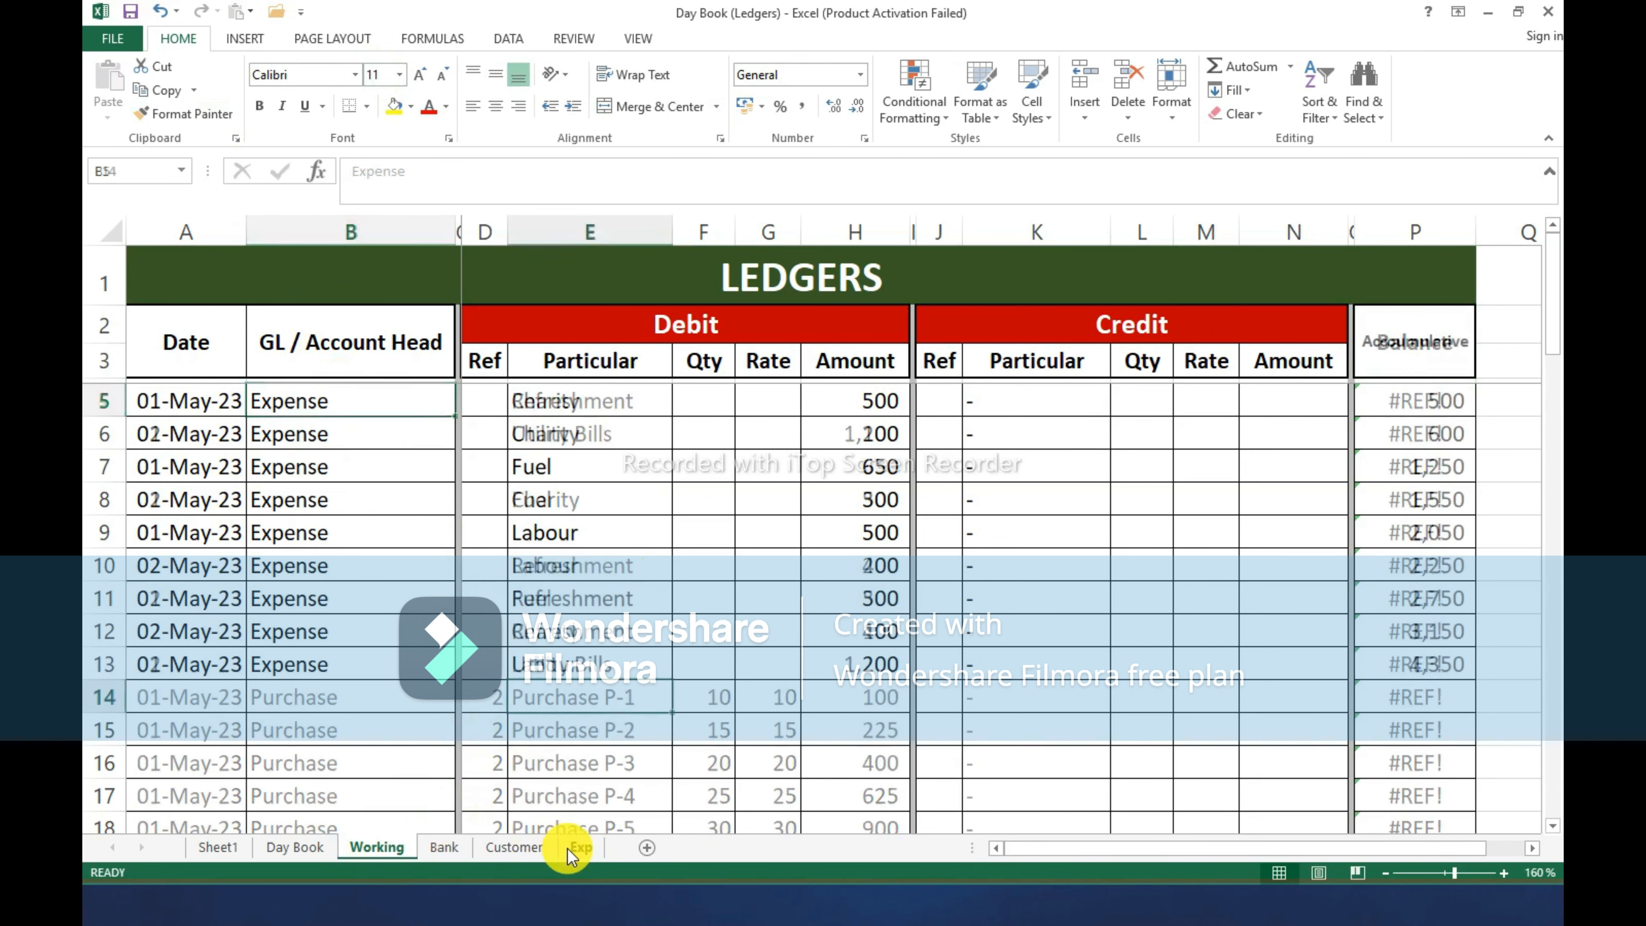
Delete the Expense entries in rows 5 to 13 of the Working sheet.
click(349, 847)
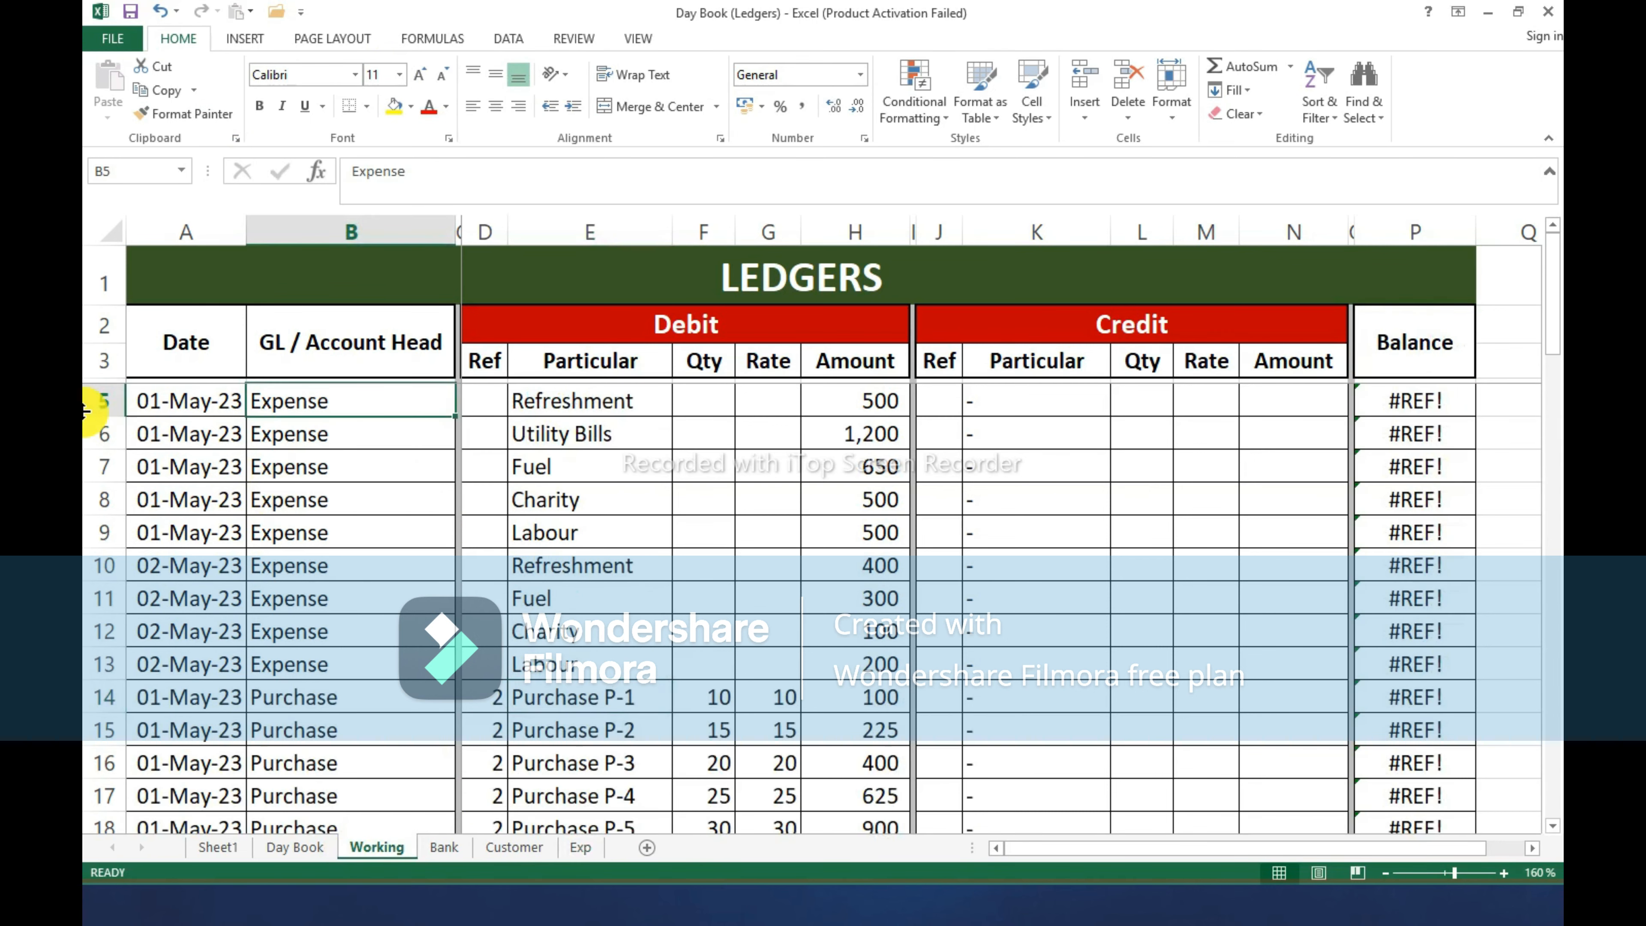
drag(97, 398, 131, 660)
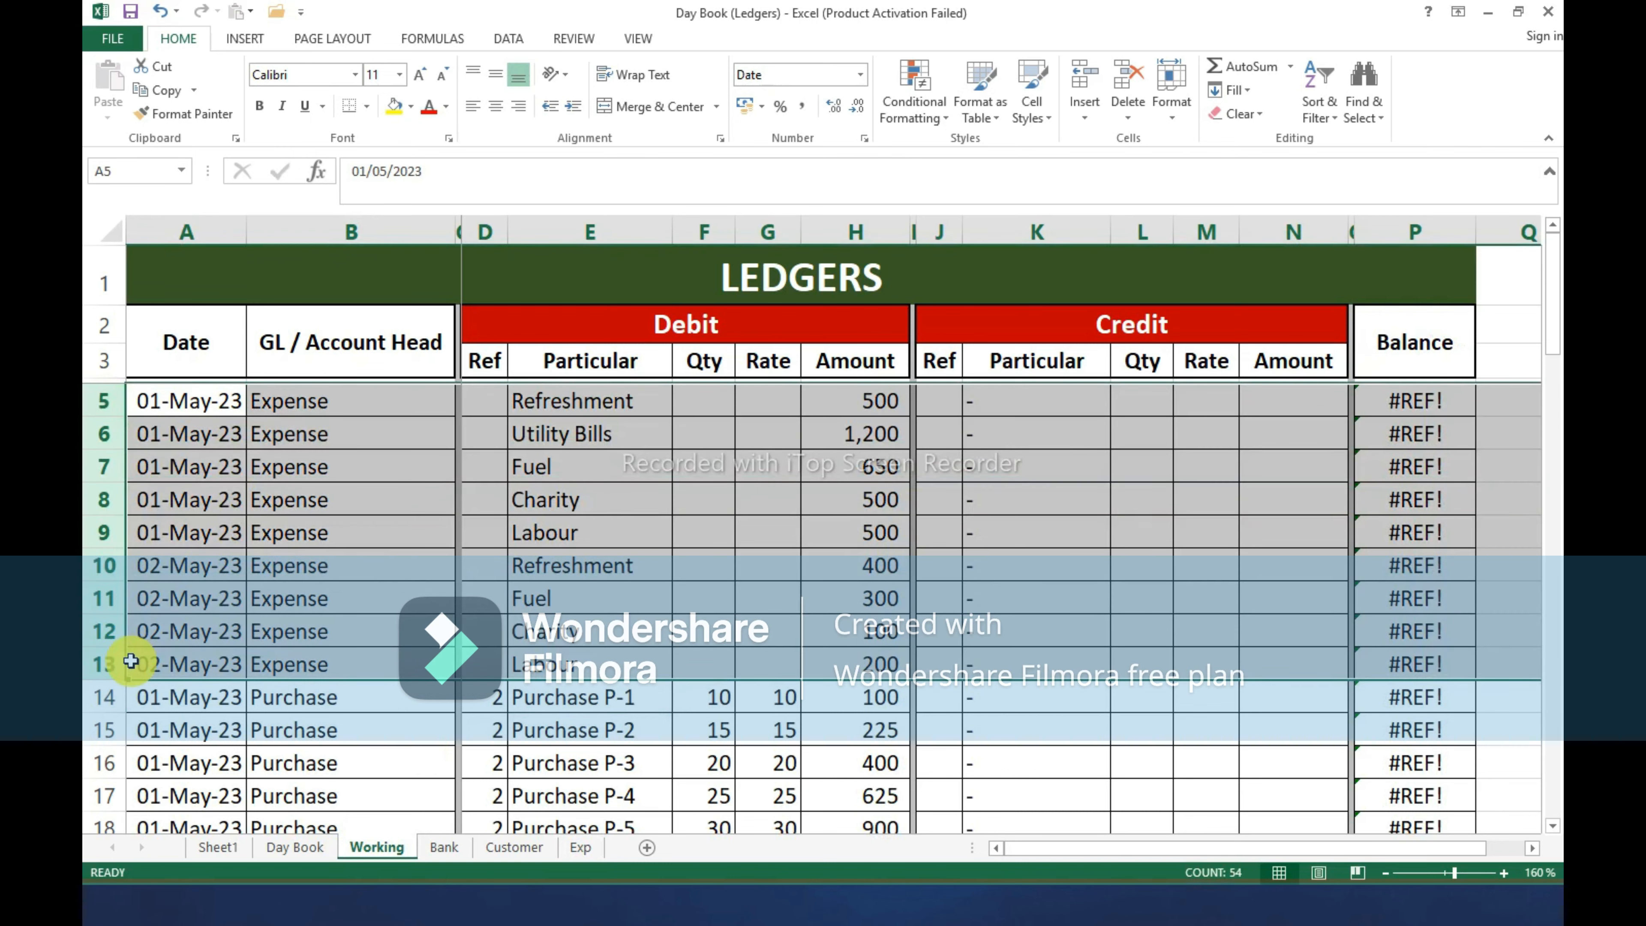
key(ctrl+minus)
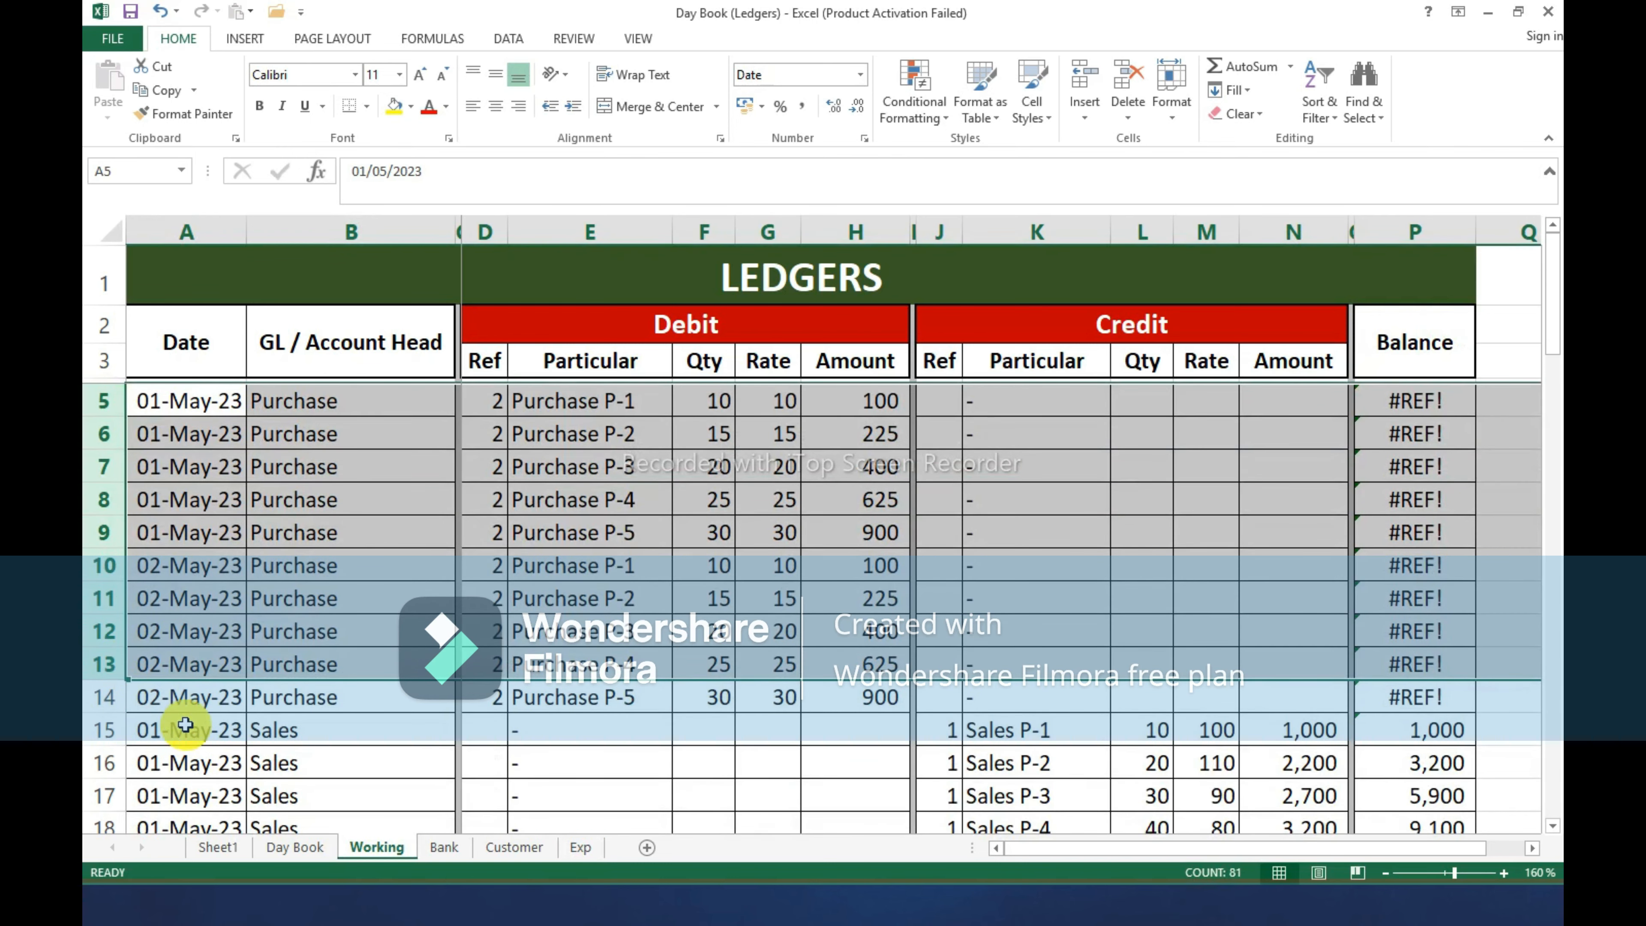
Create a copy of the Working sheet after the last sheet and rename it Pur.
right_click(366, 848)
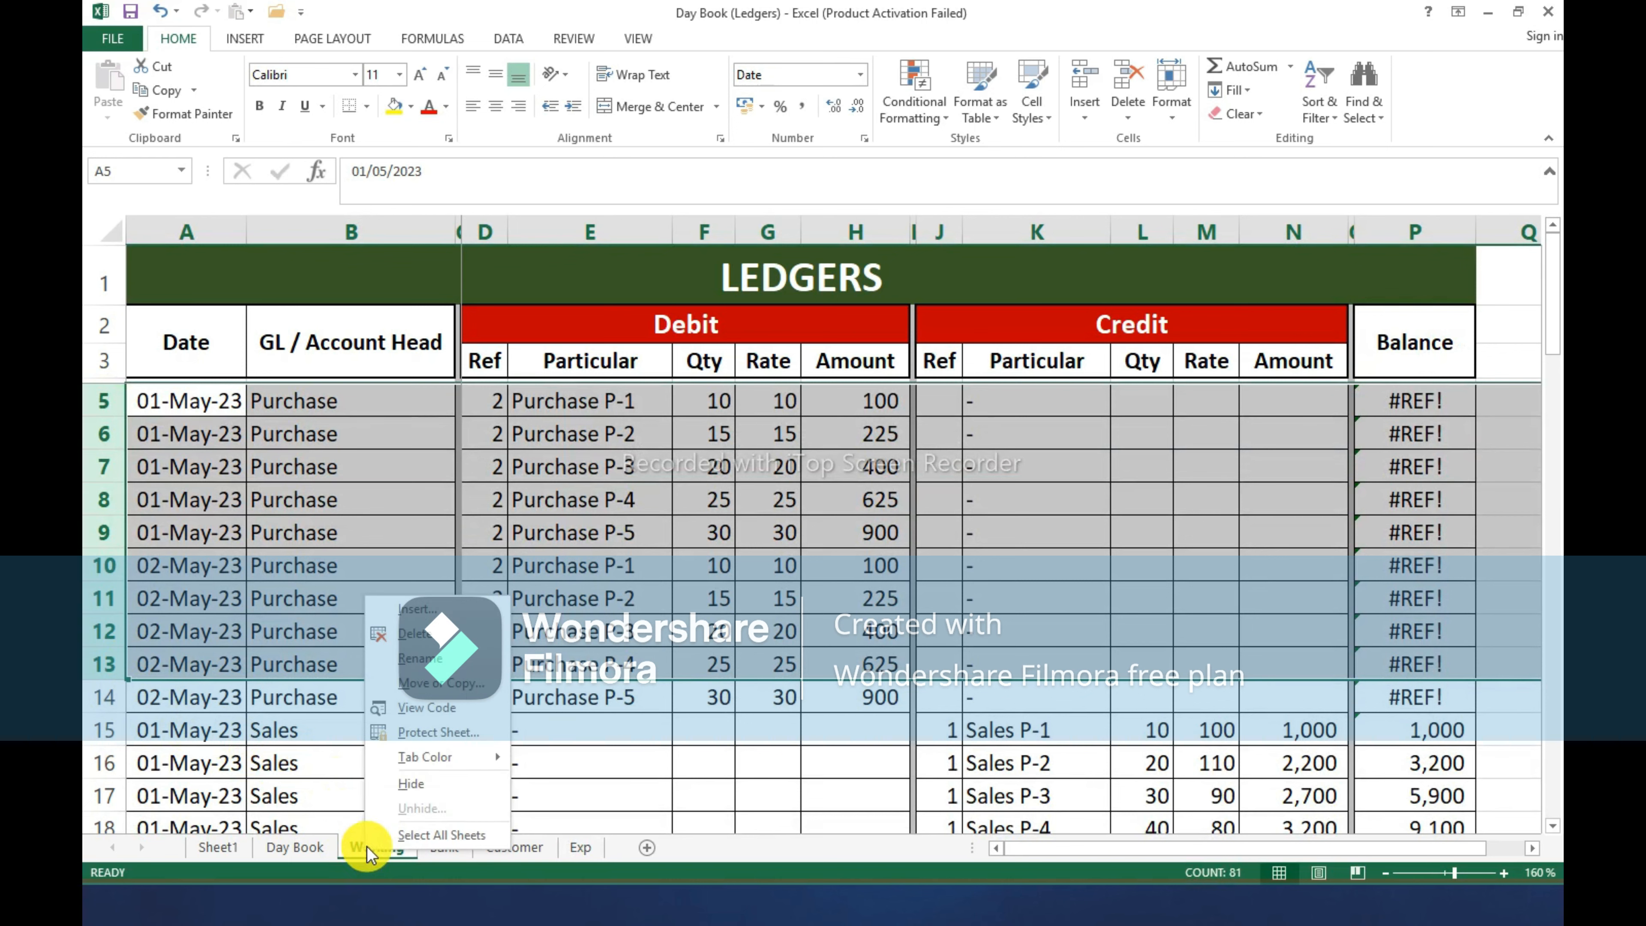
click(485, 697)
click(406, 734)
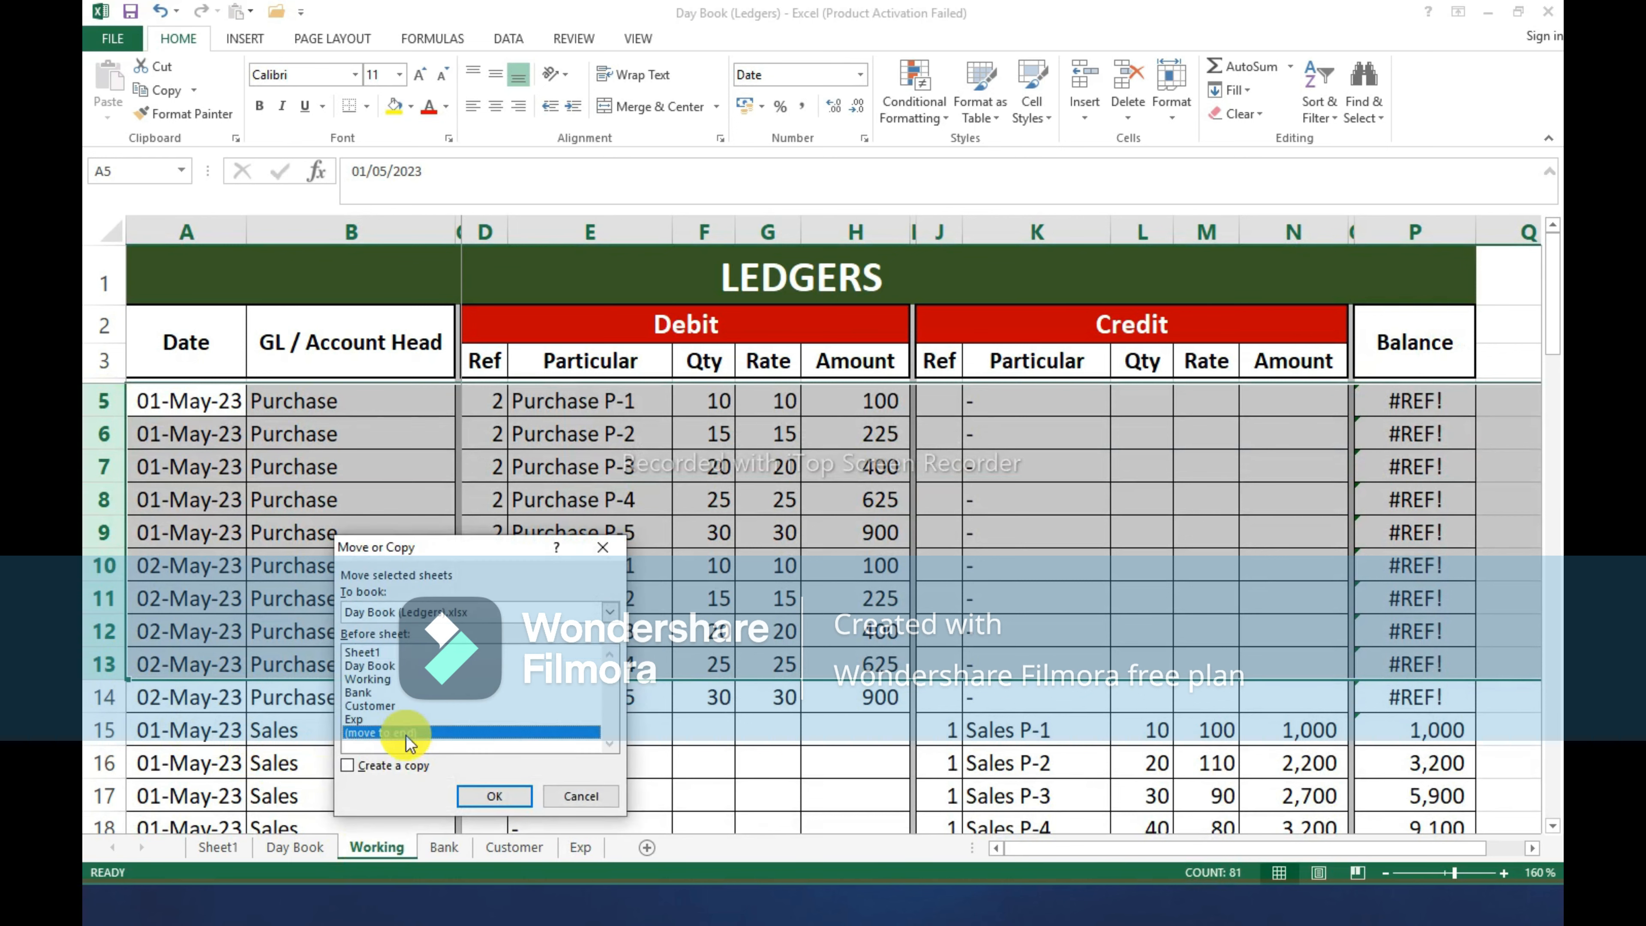
click(473, 800)
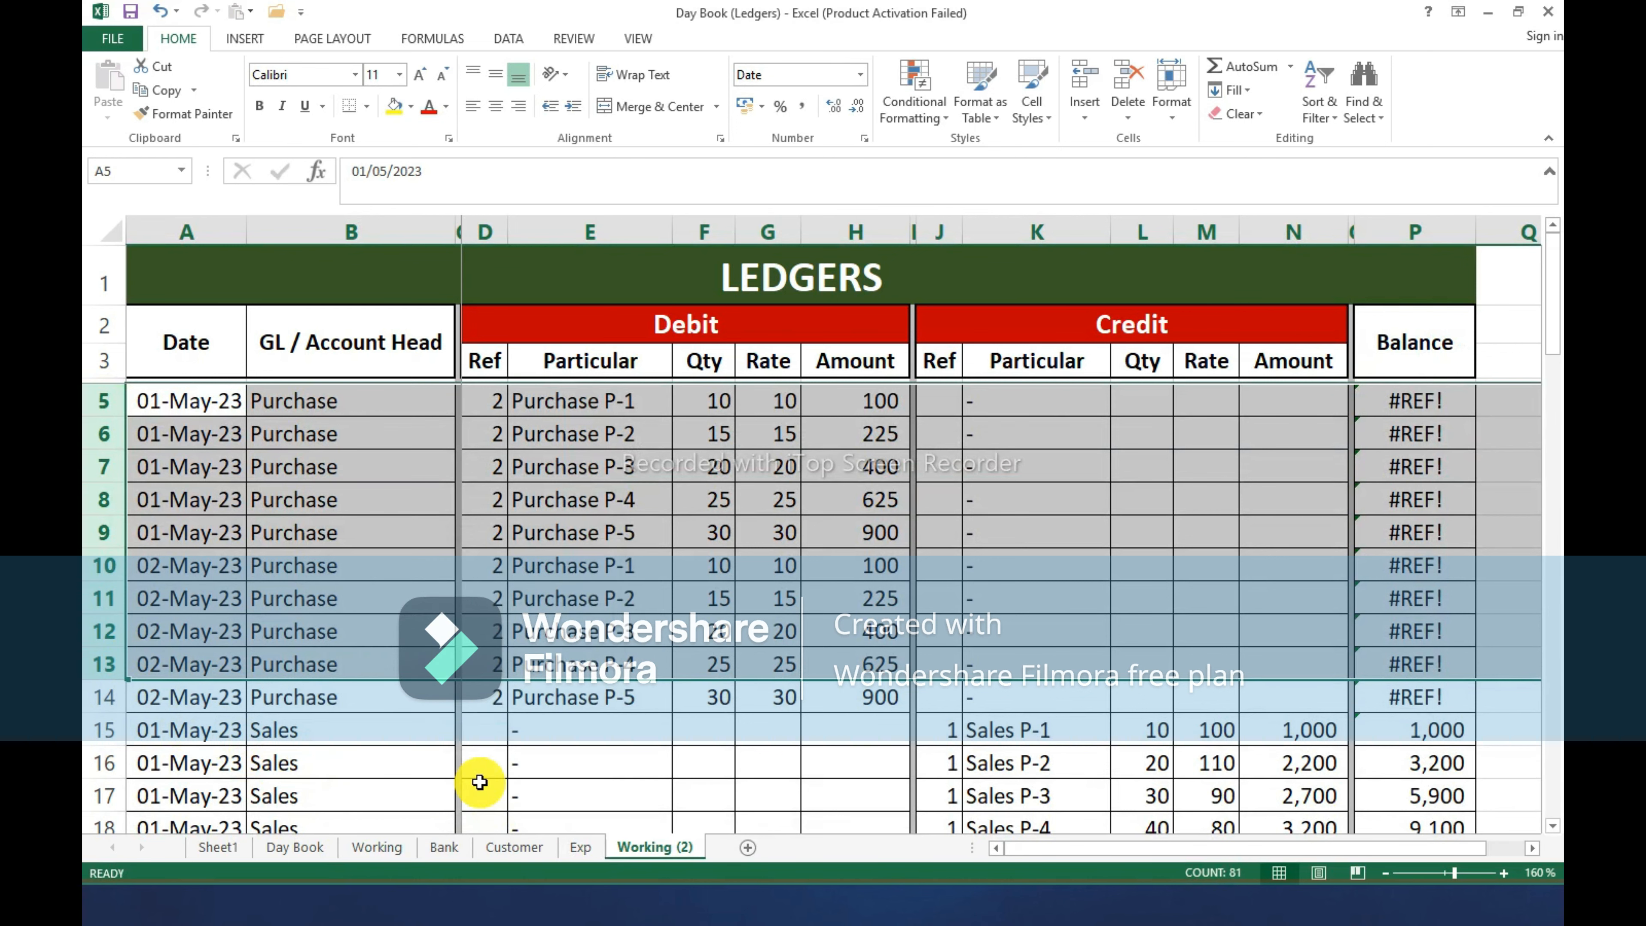
double_click(680, 850)
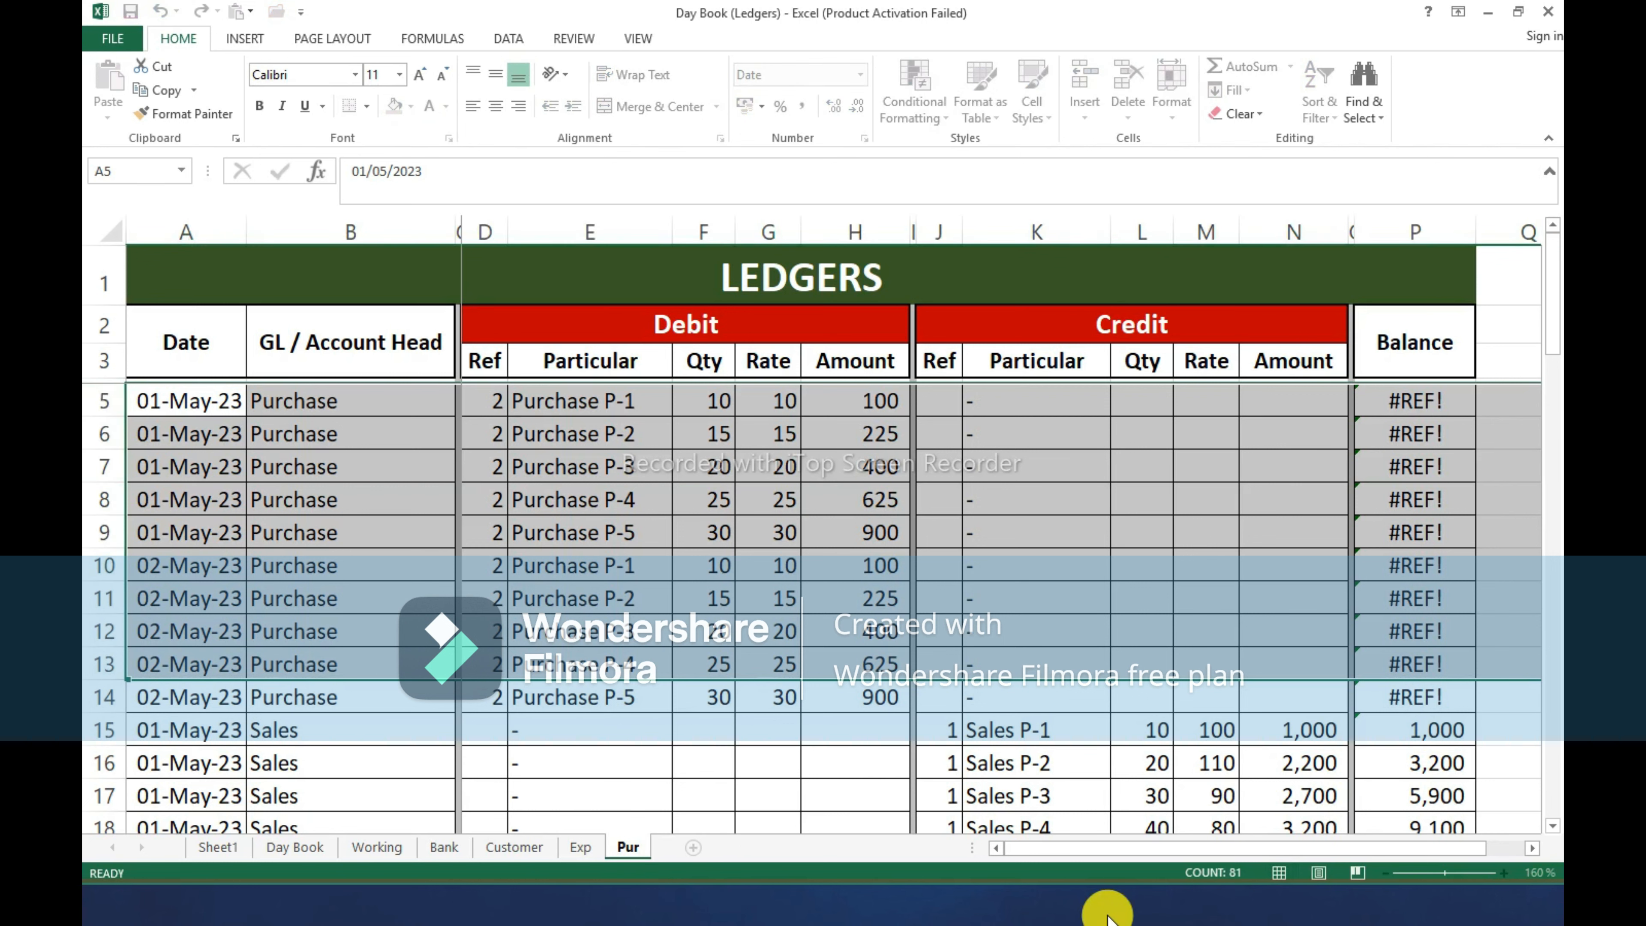
key(Return)
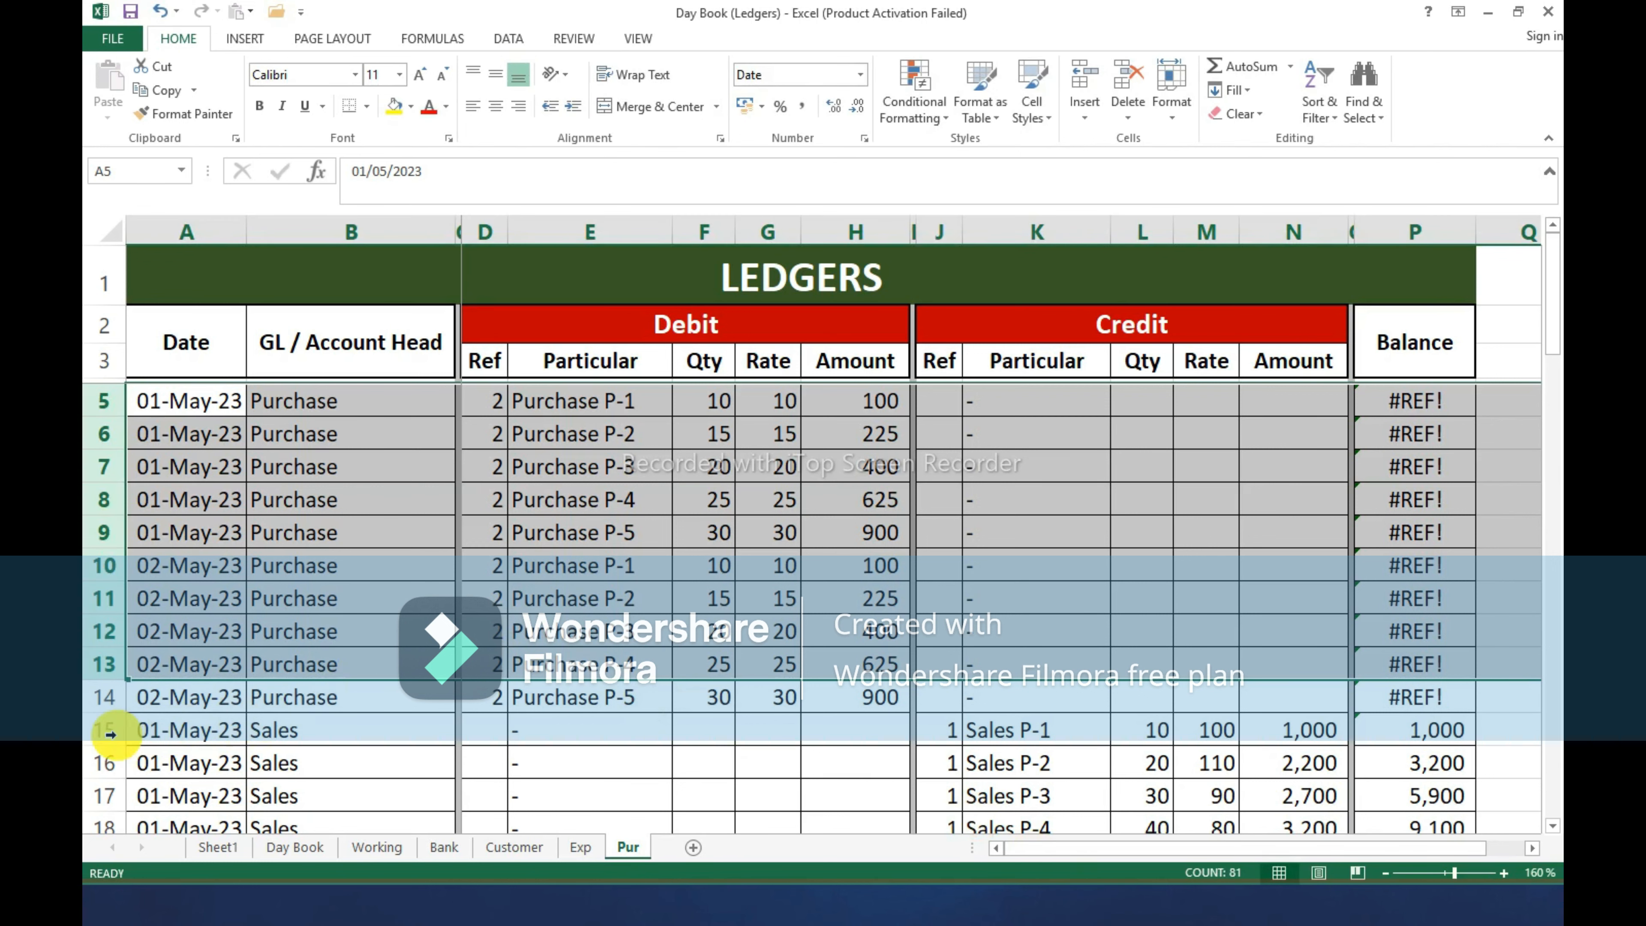
Delete the Sales and Vendor Payment entries in rows 15 to 30 of the Pur sheet.
click(104, 730)
scroll(97, 736, down, 4)
scroll(97, 736, down, 2)
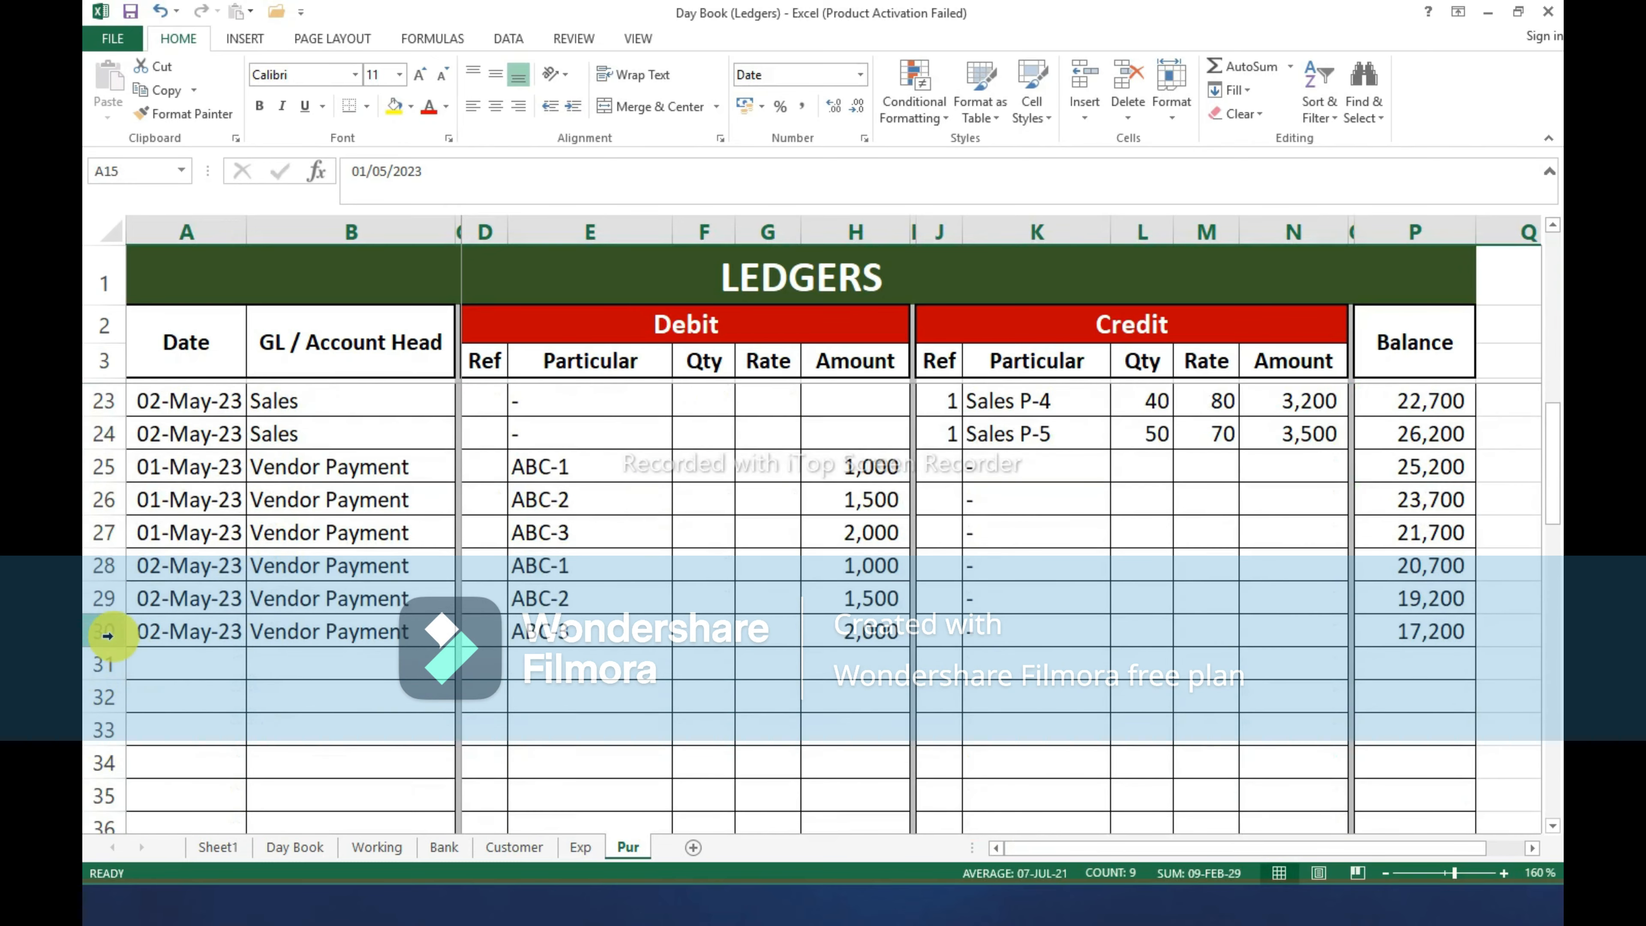
shift+click(99, 631)
key(ctrl+minus)
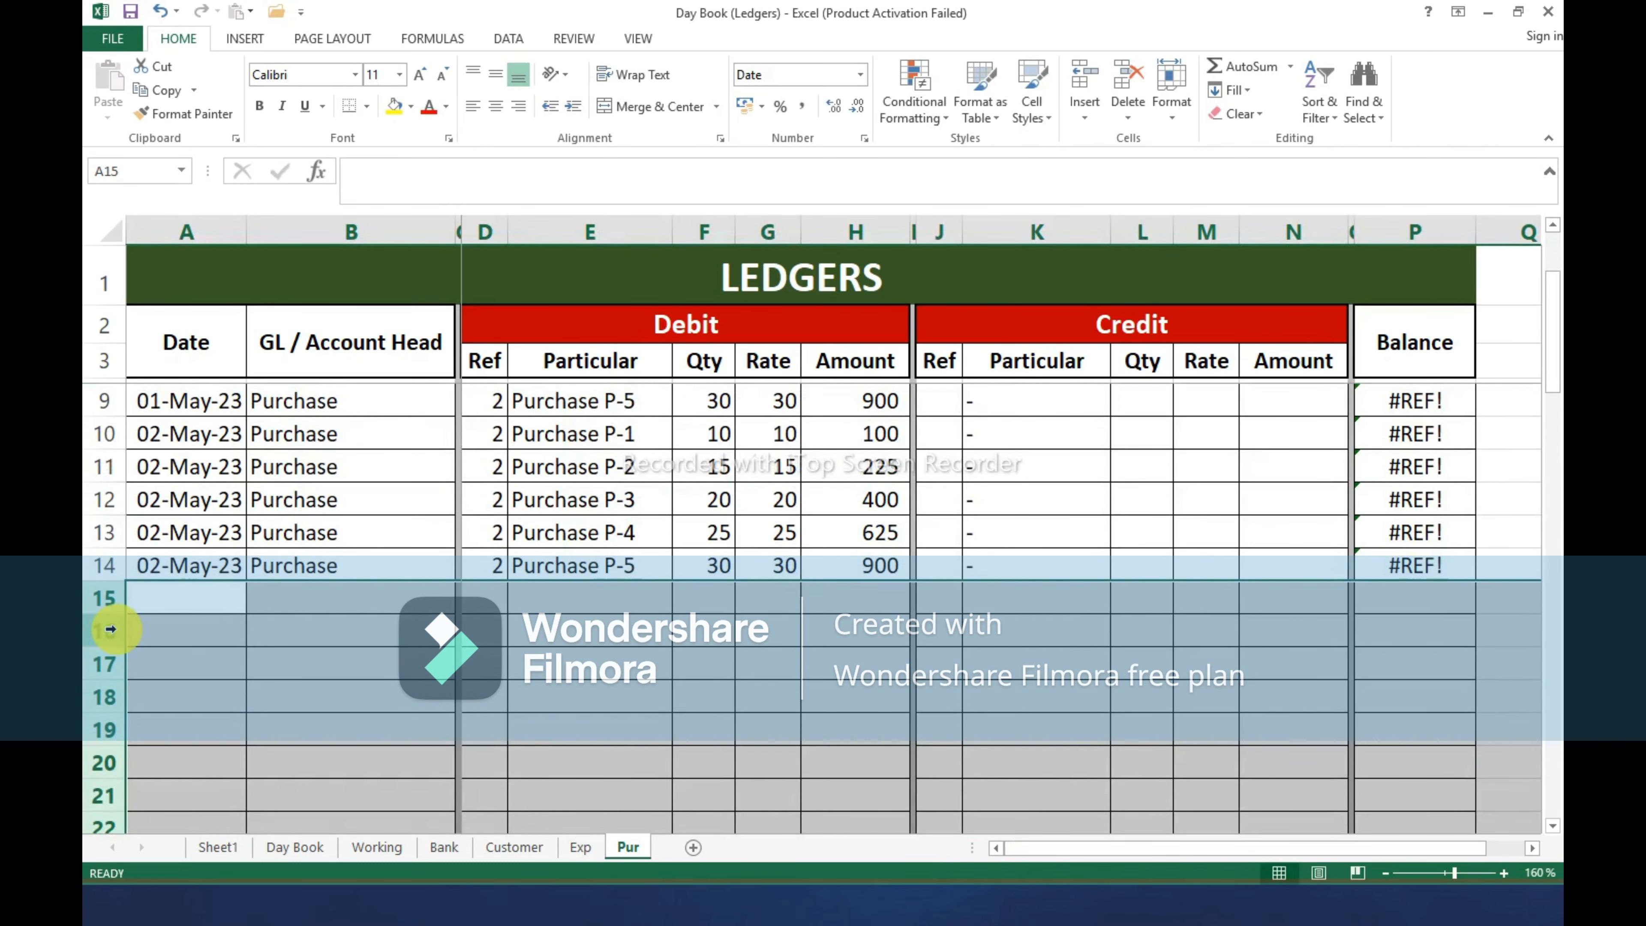
scroll(645, 750, up, 2)
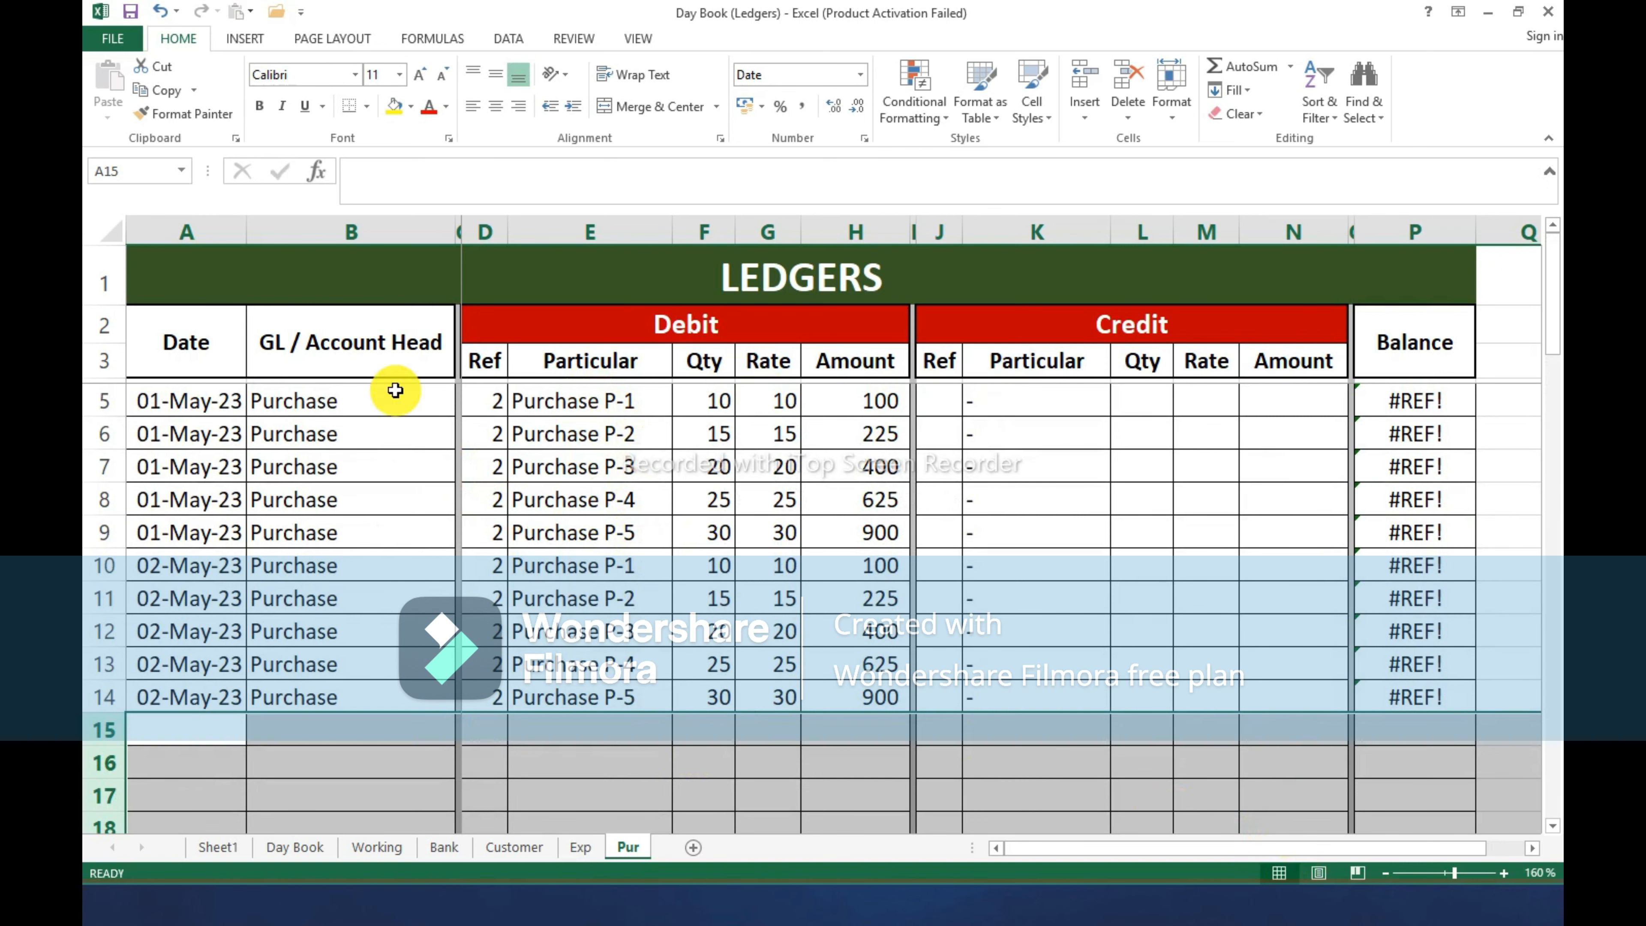
Sort the Purchase entries in rows 5 to 14 by Column E values, A to Z.
drag(91, 395, 102, 704)
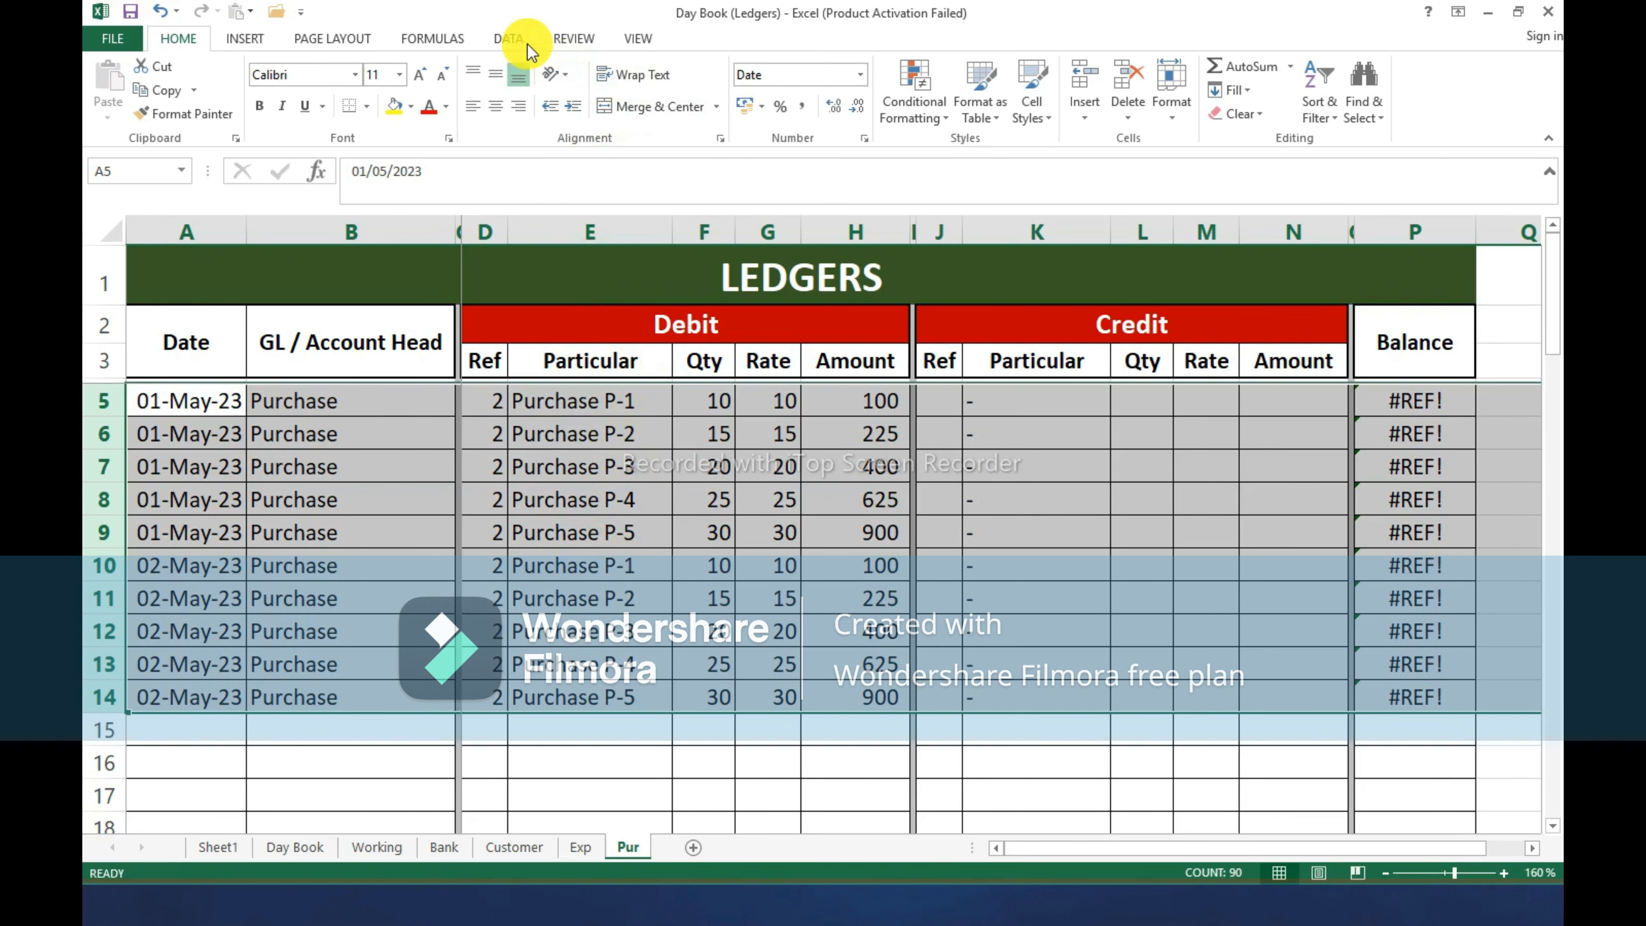
click(513, 43)
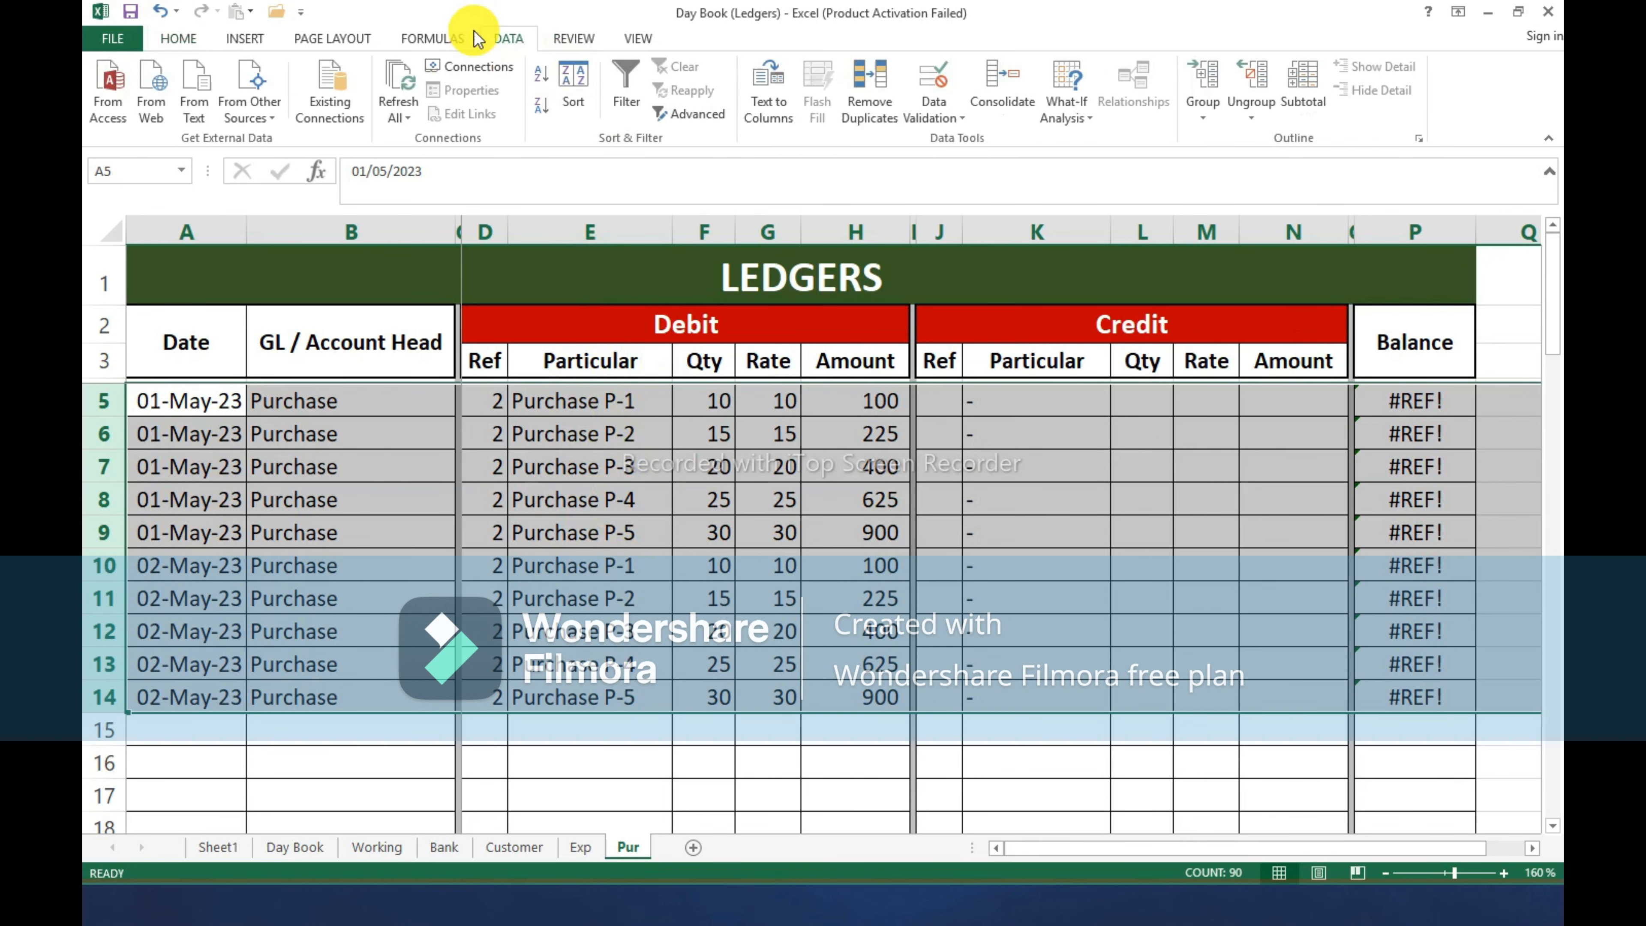
click(572, 83)
click(1013, 283)
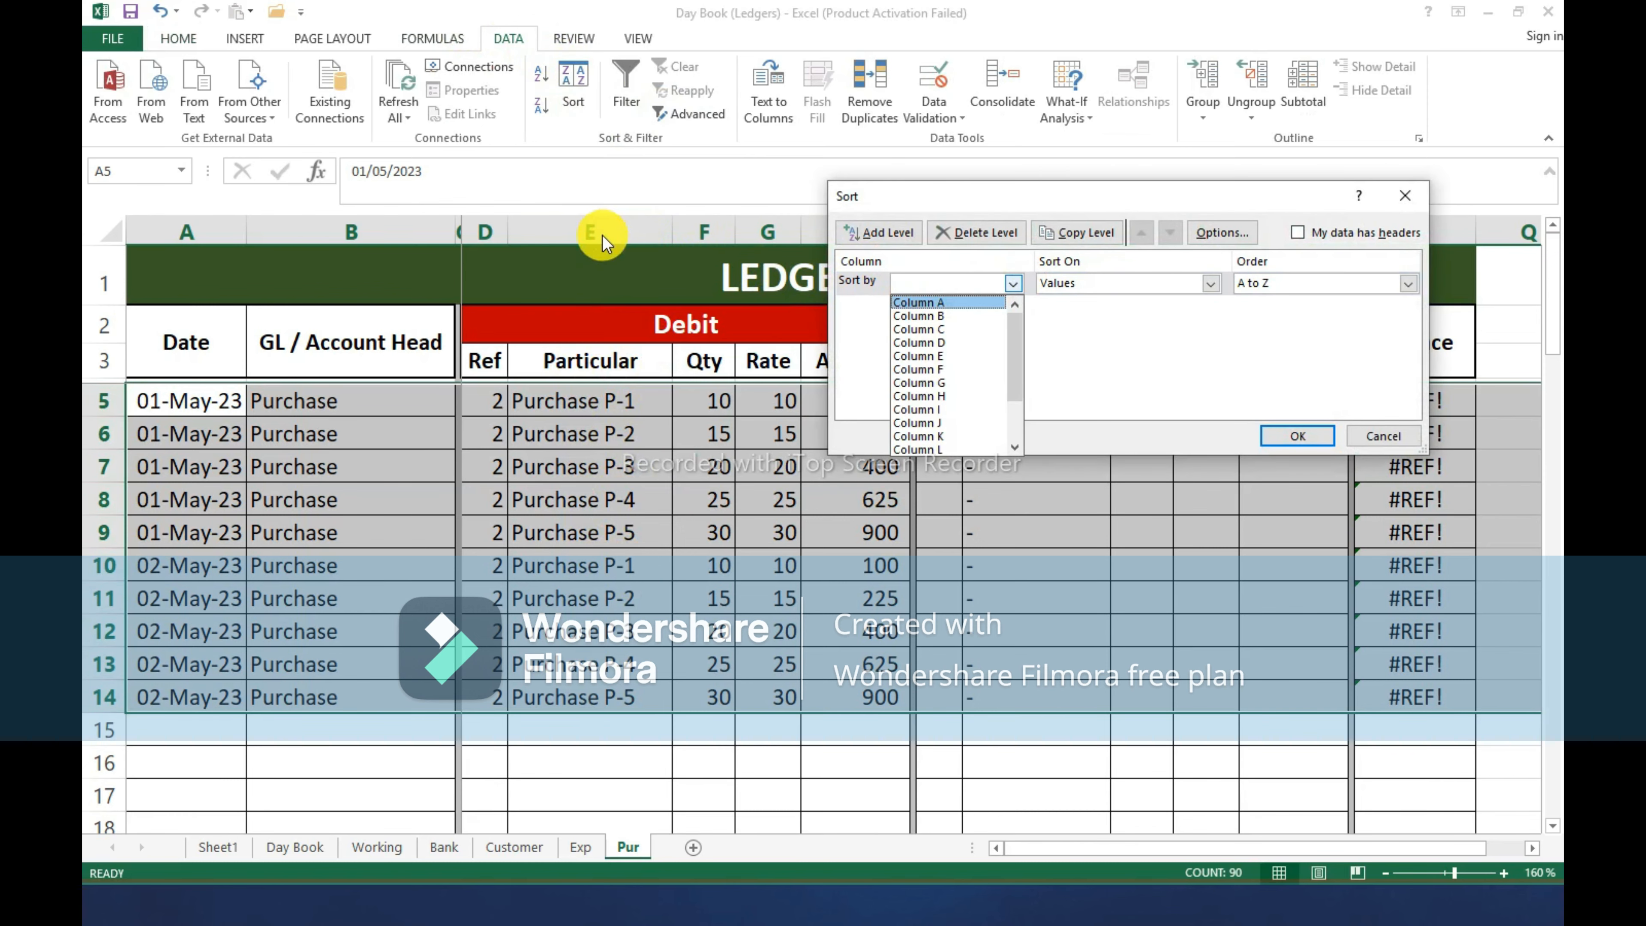
click(968, 355)
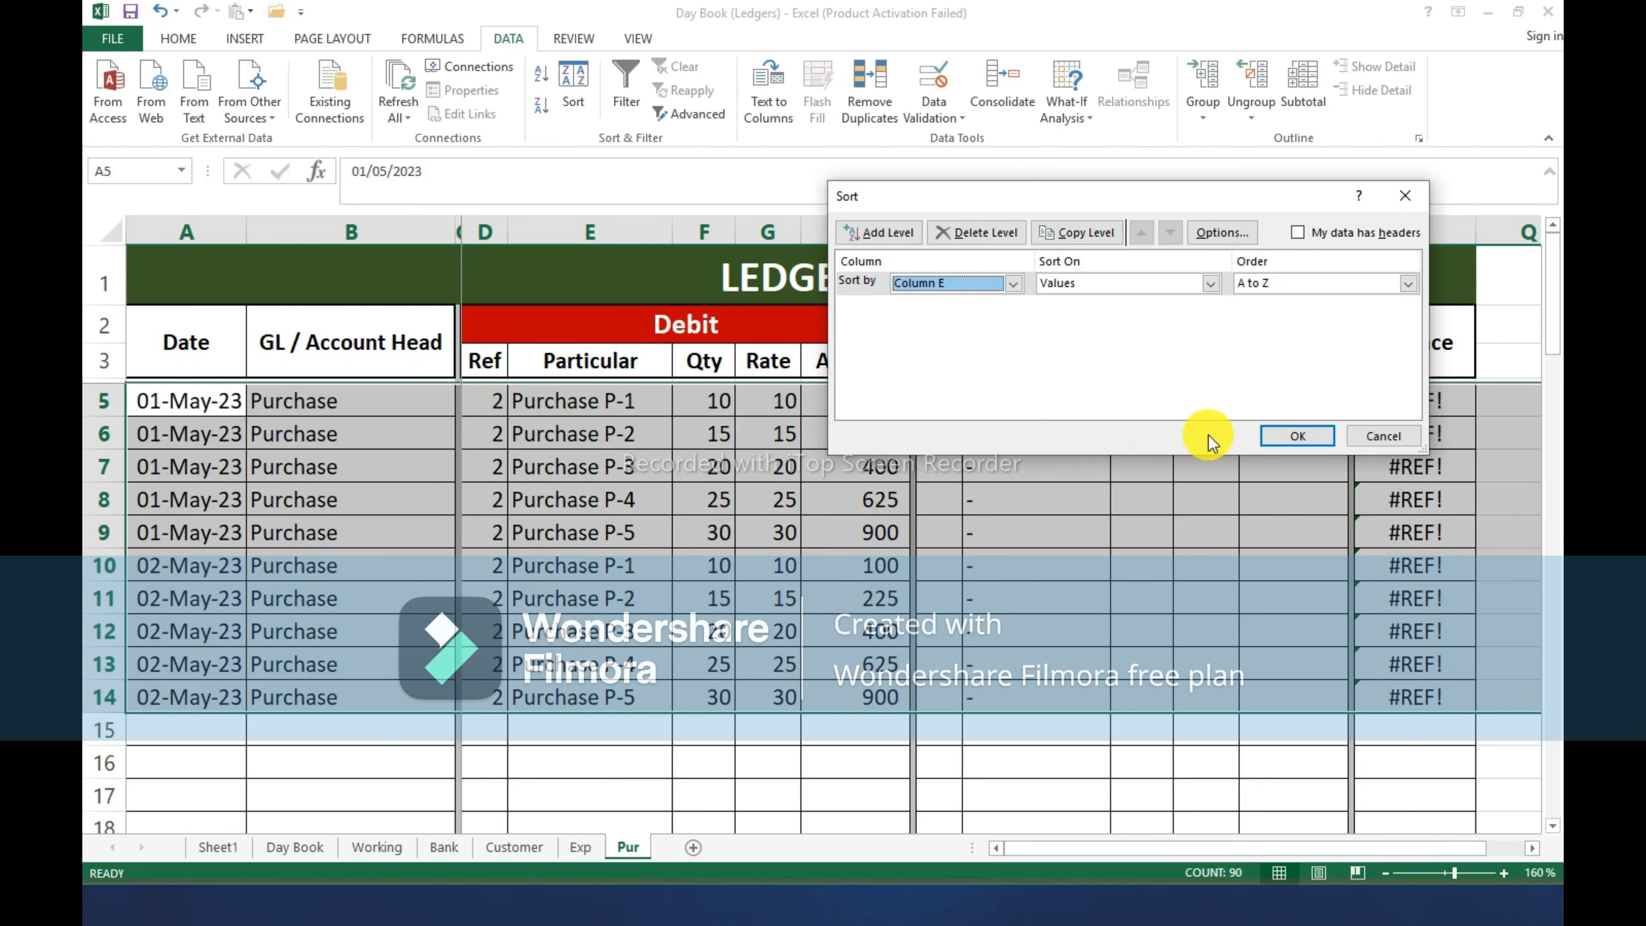
click(1286, 434)
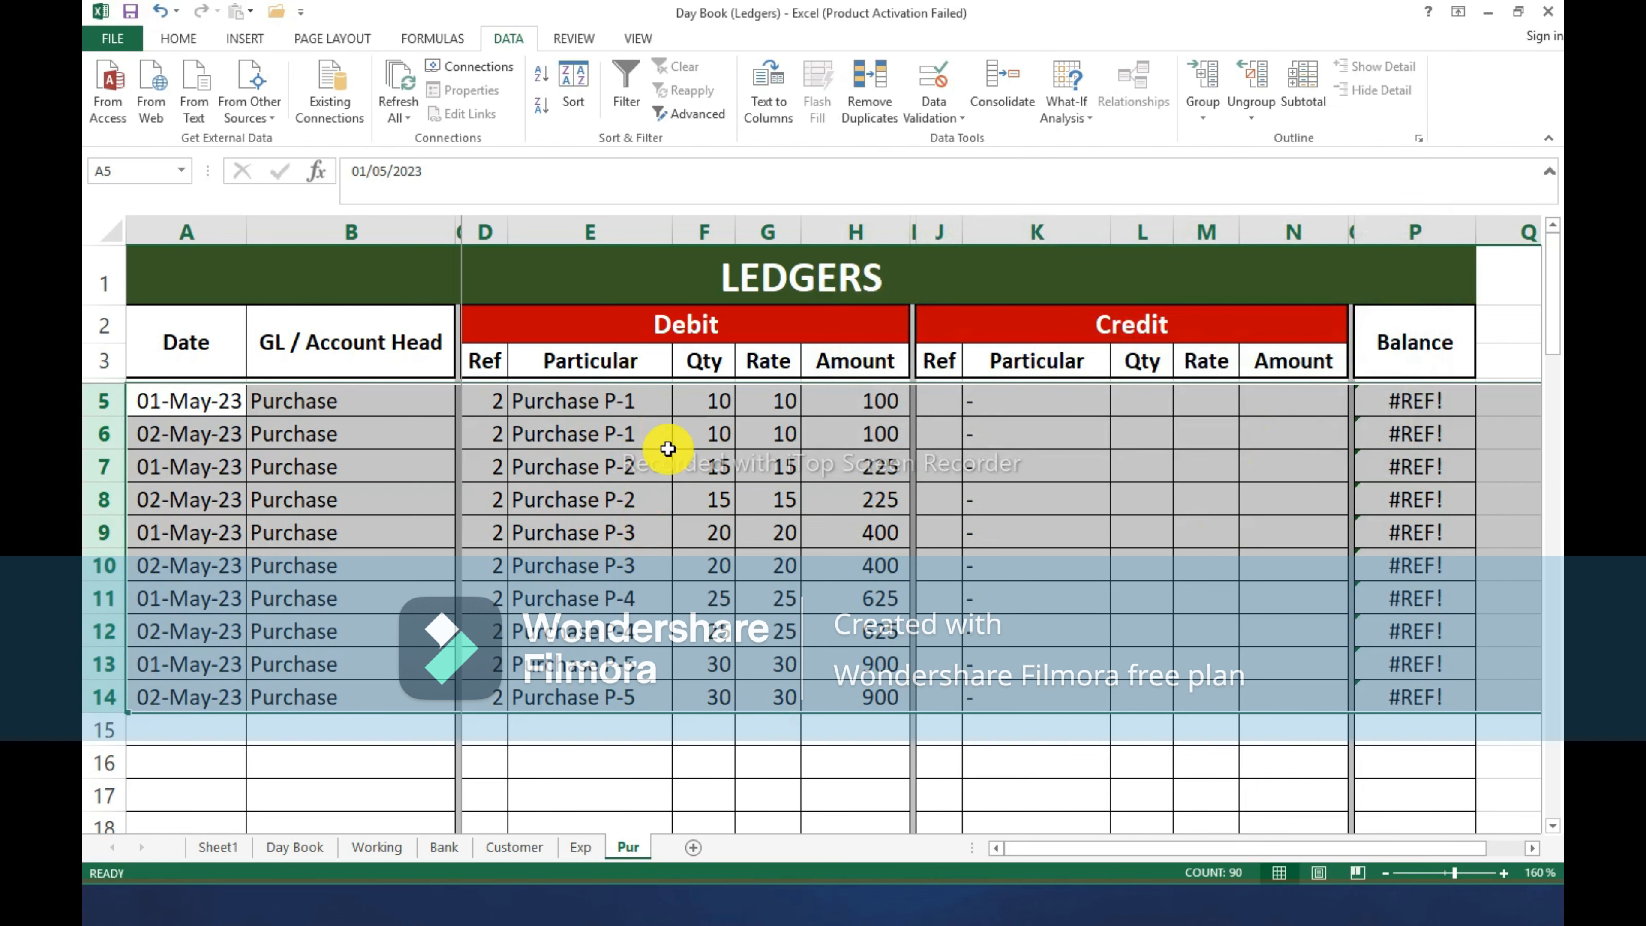
click(624, 705)
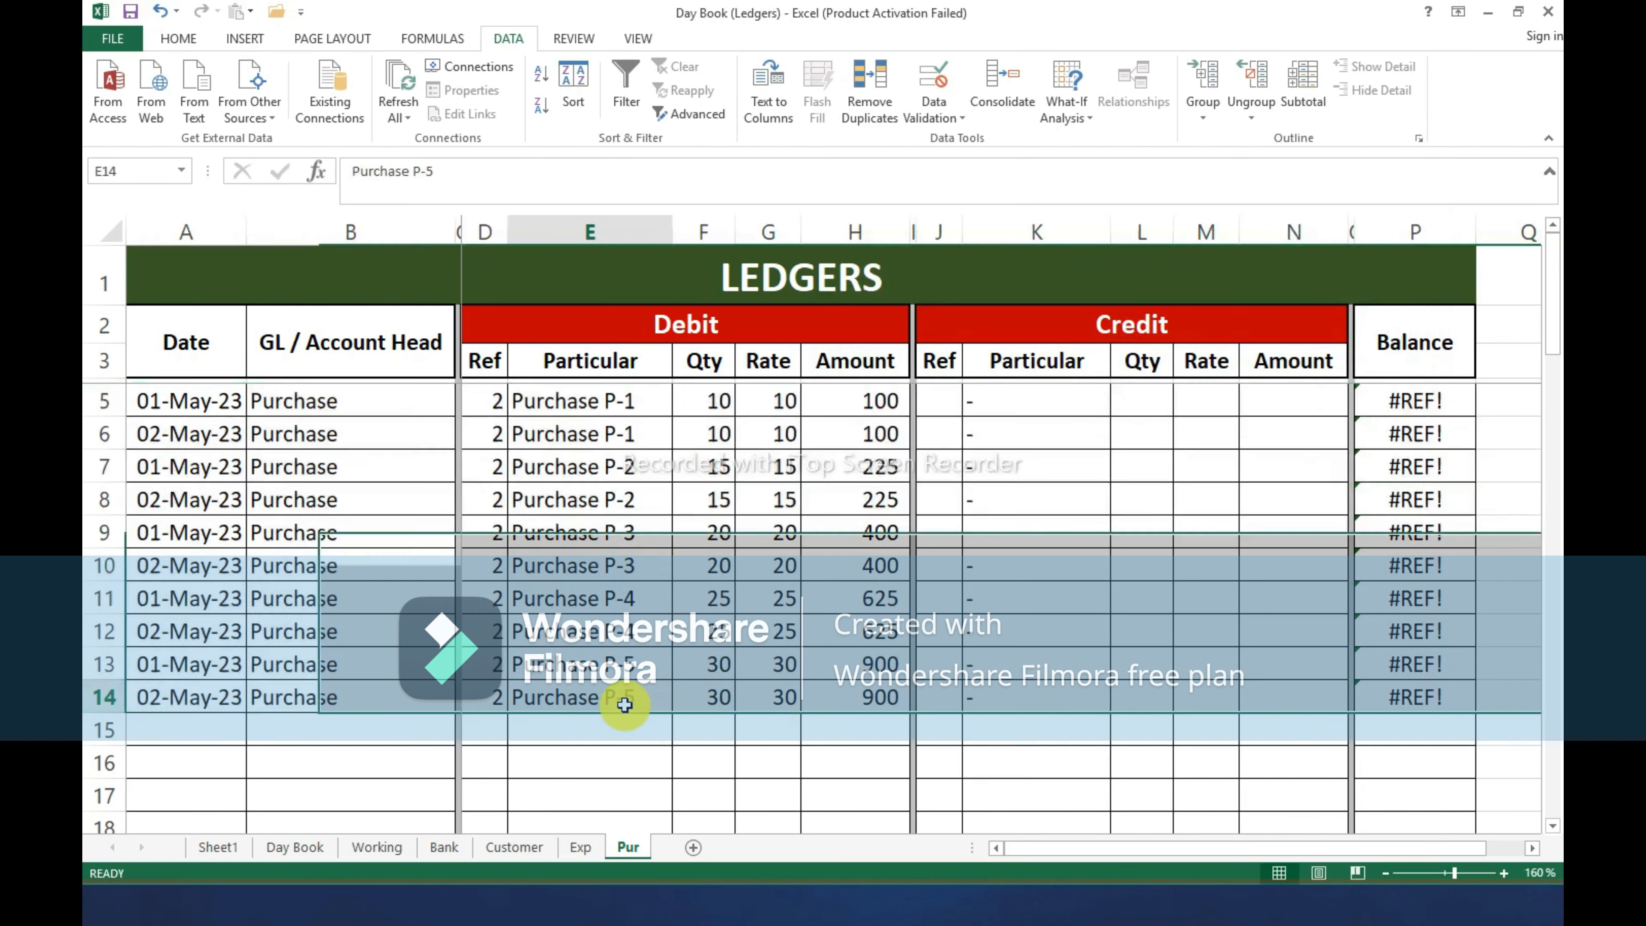
Insert a copy of the thin row 4 above the first Purchase P-2 entry as a separator and make it slightly taller.
click(113, 381)
key(ctrl+c)
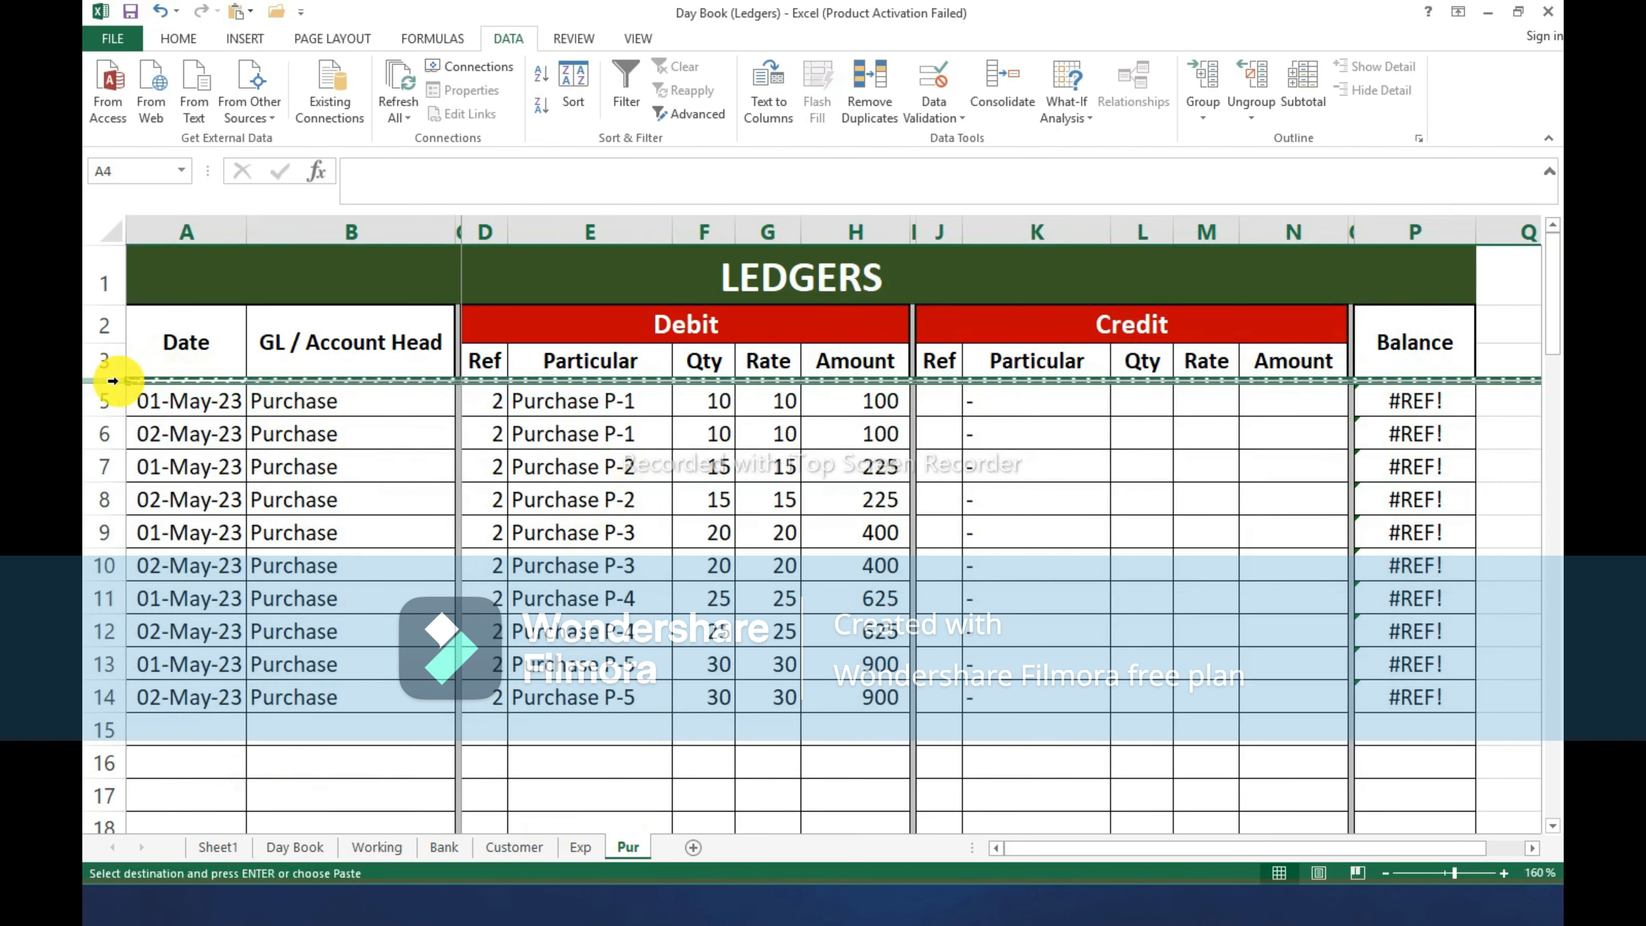
key(Down)
key(Down)
key(Down)
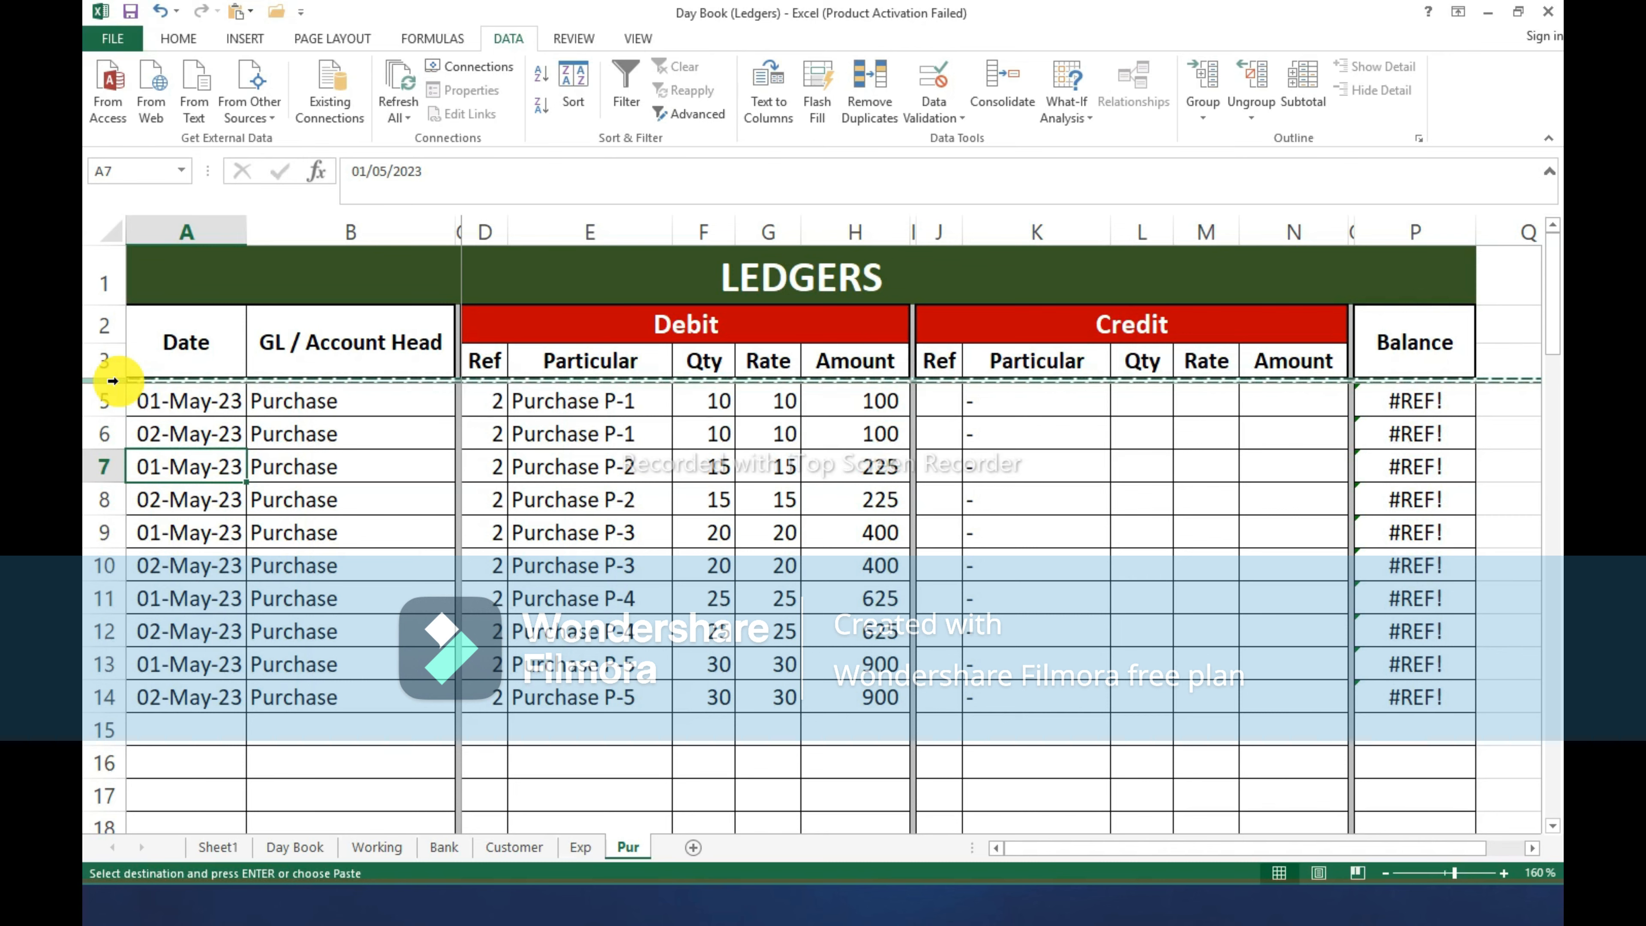
key(shift+space)
key(ctrl+shift+plus)
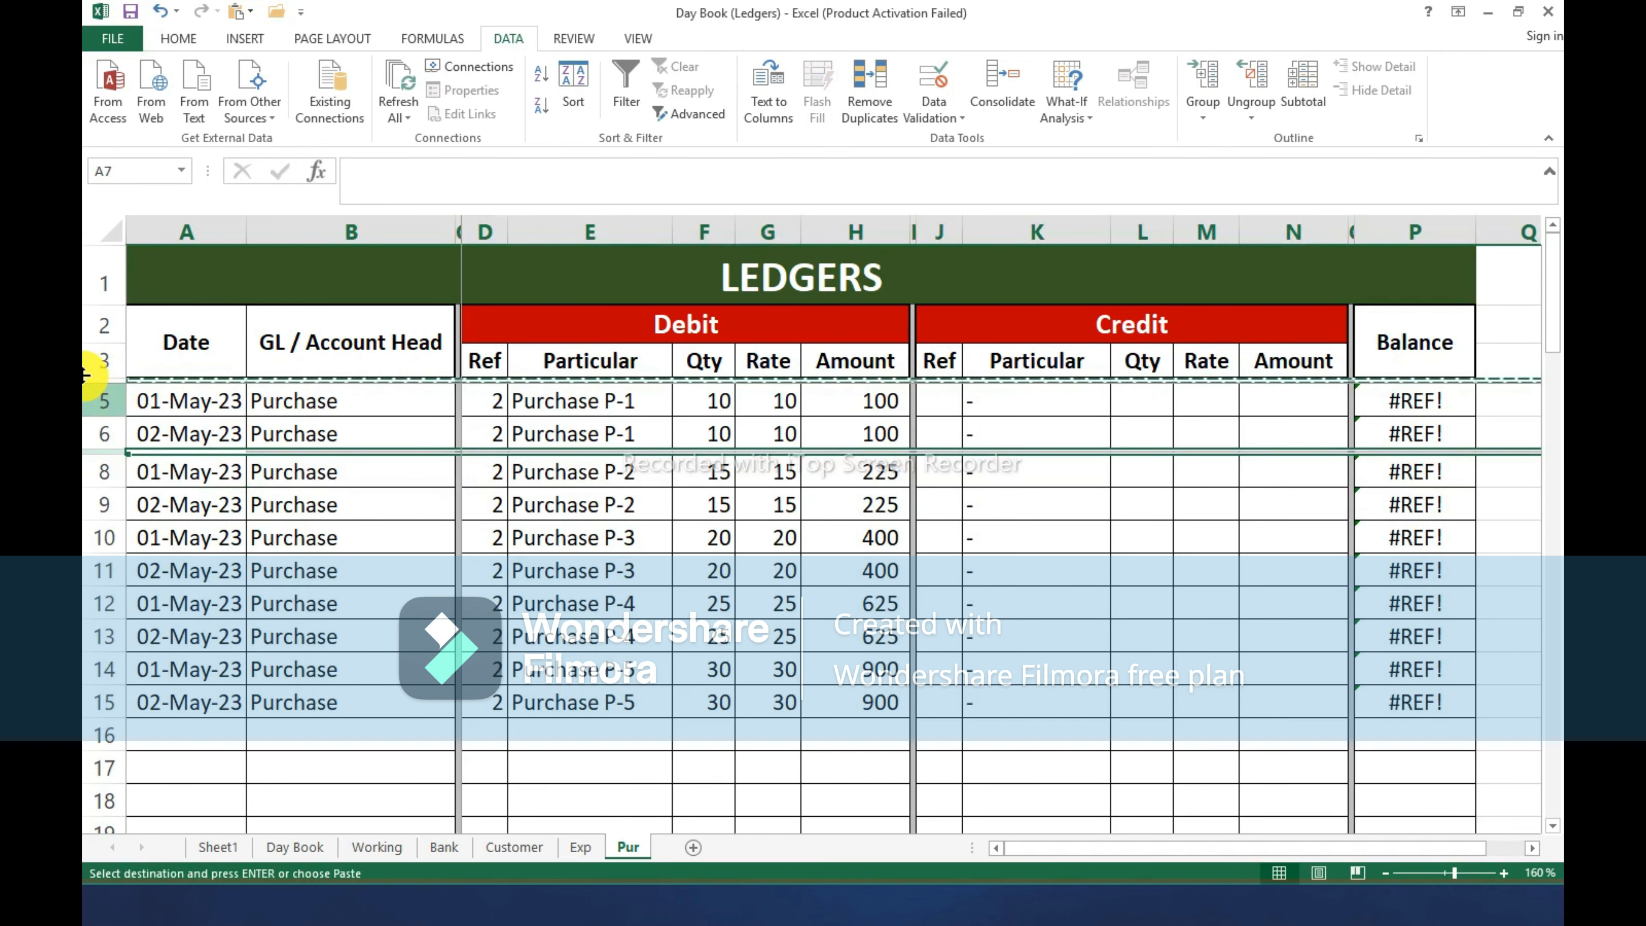
drag(110, 453, 112, 470)
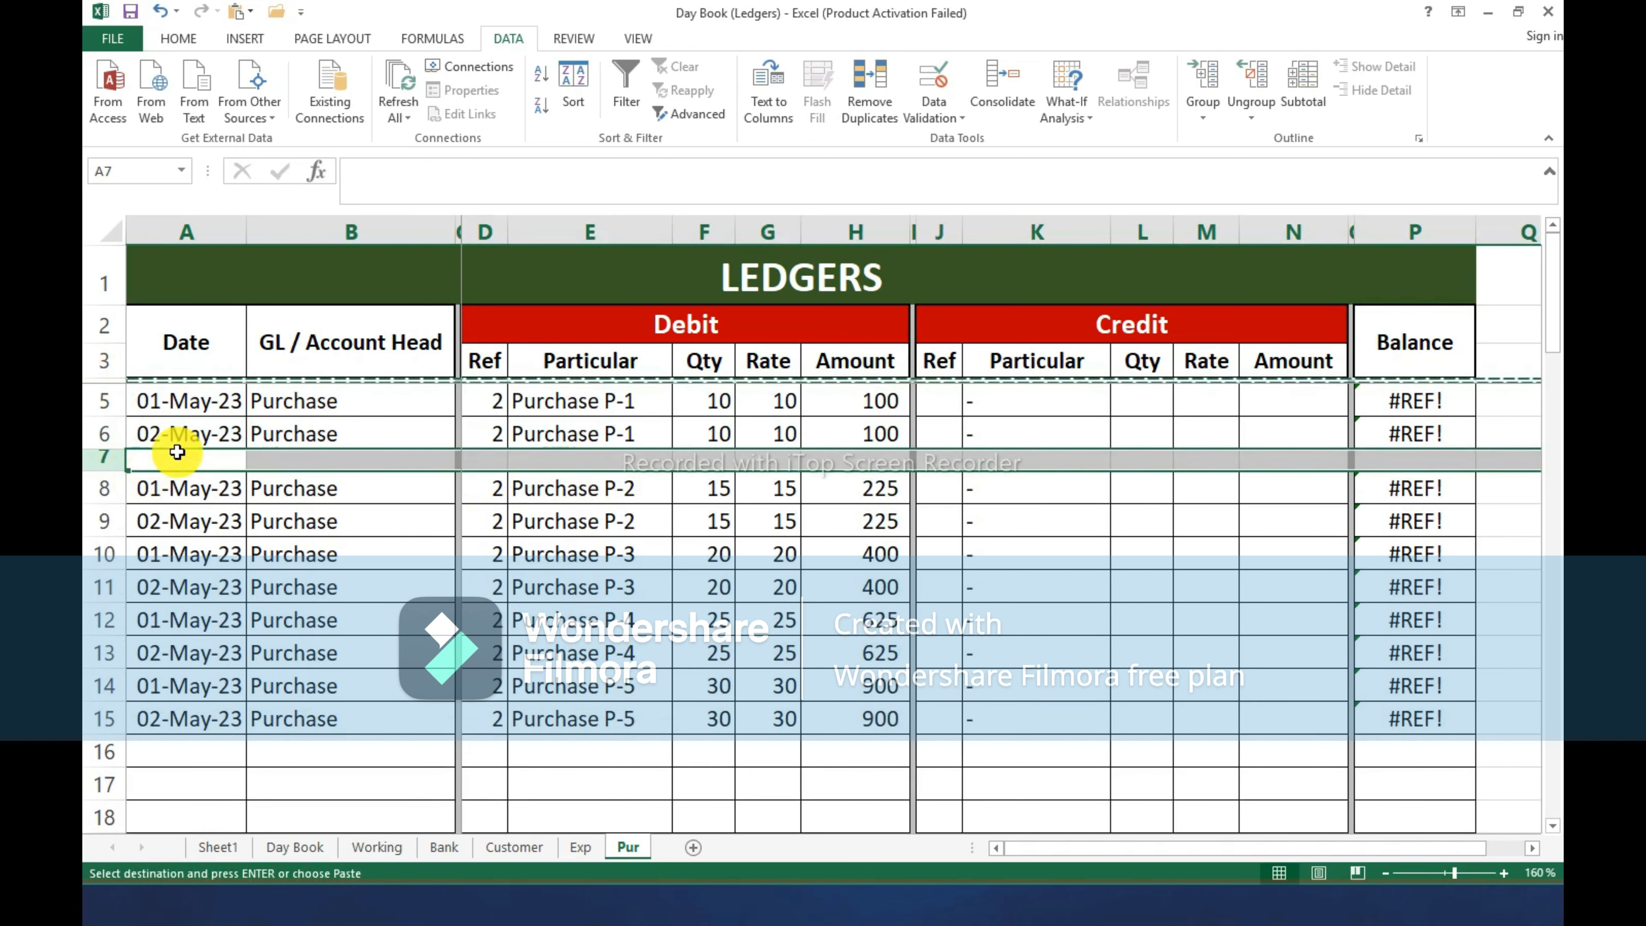
Copy the LEDGERS title and heading block in rows 1 to 4.
drag(110, 269, 104, 382)
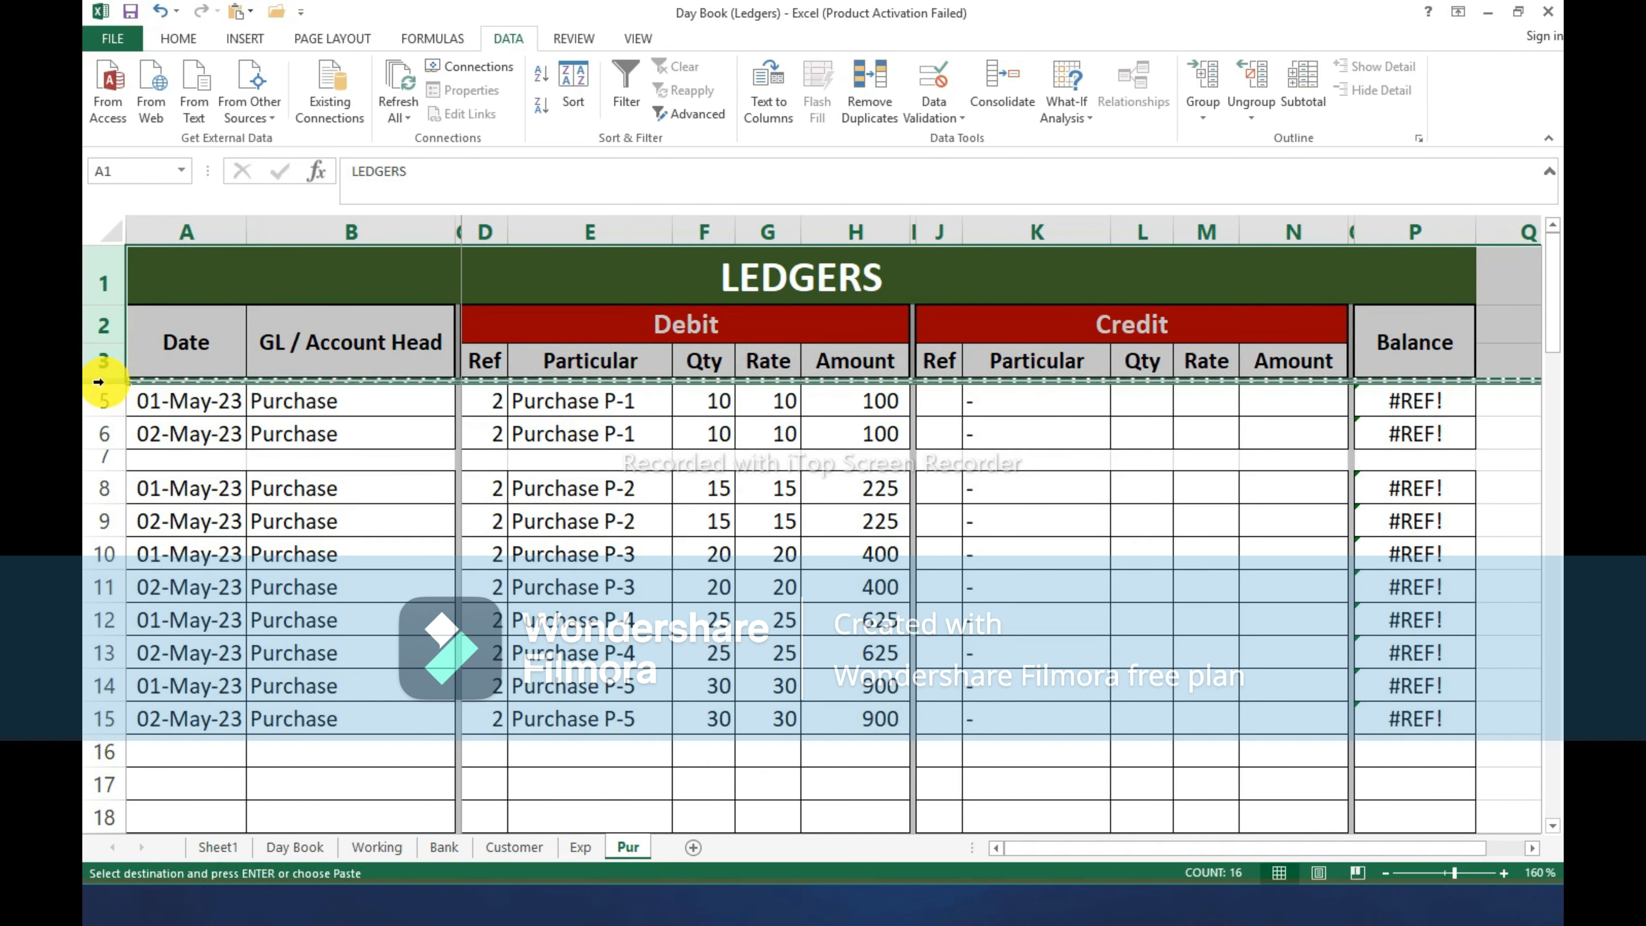
key(ctrl+c)
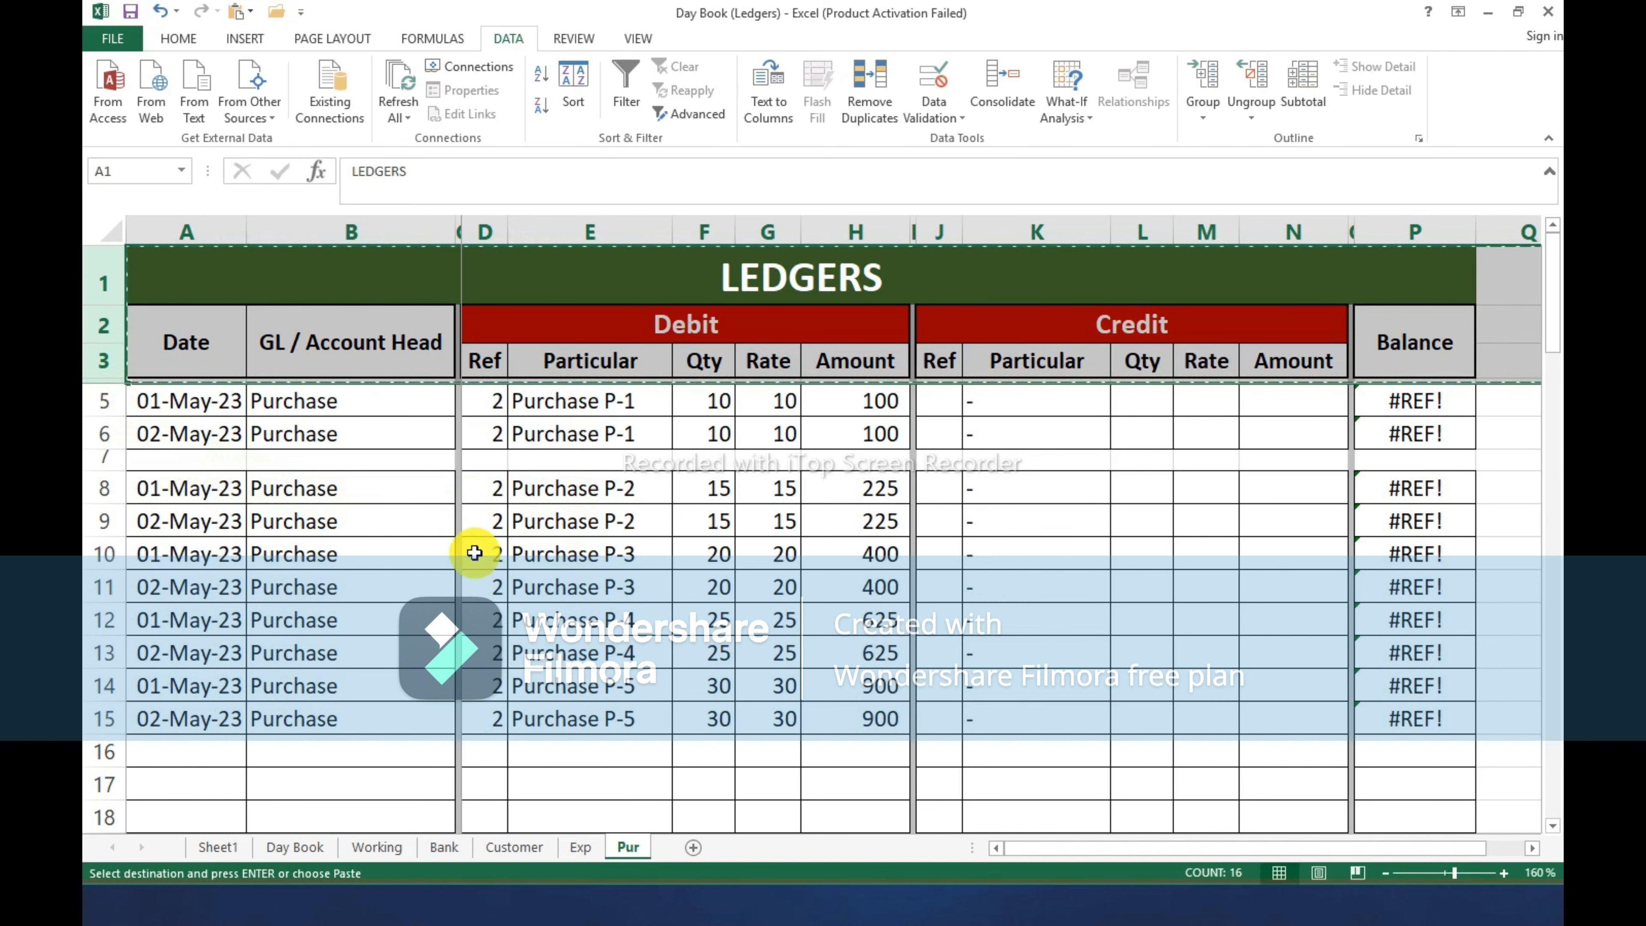
click(110, 547)
key(ctrl+shift+plus)
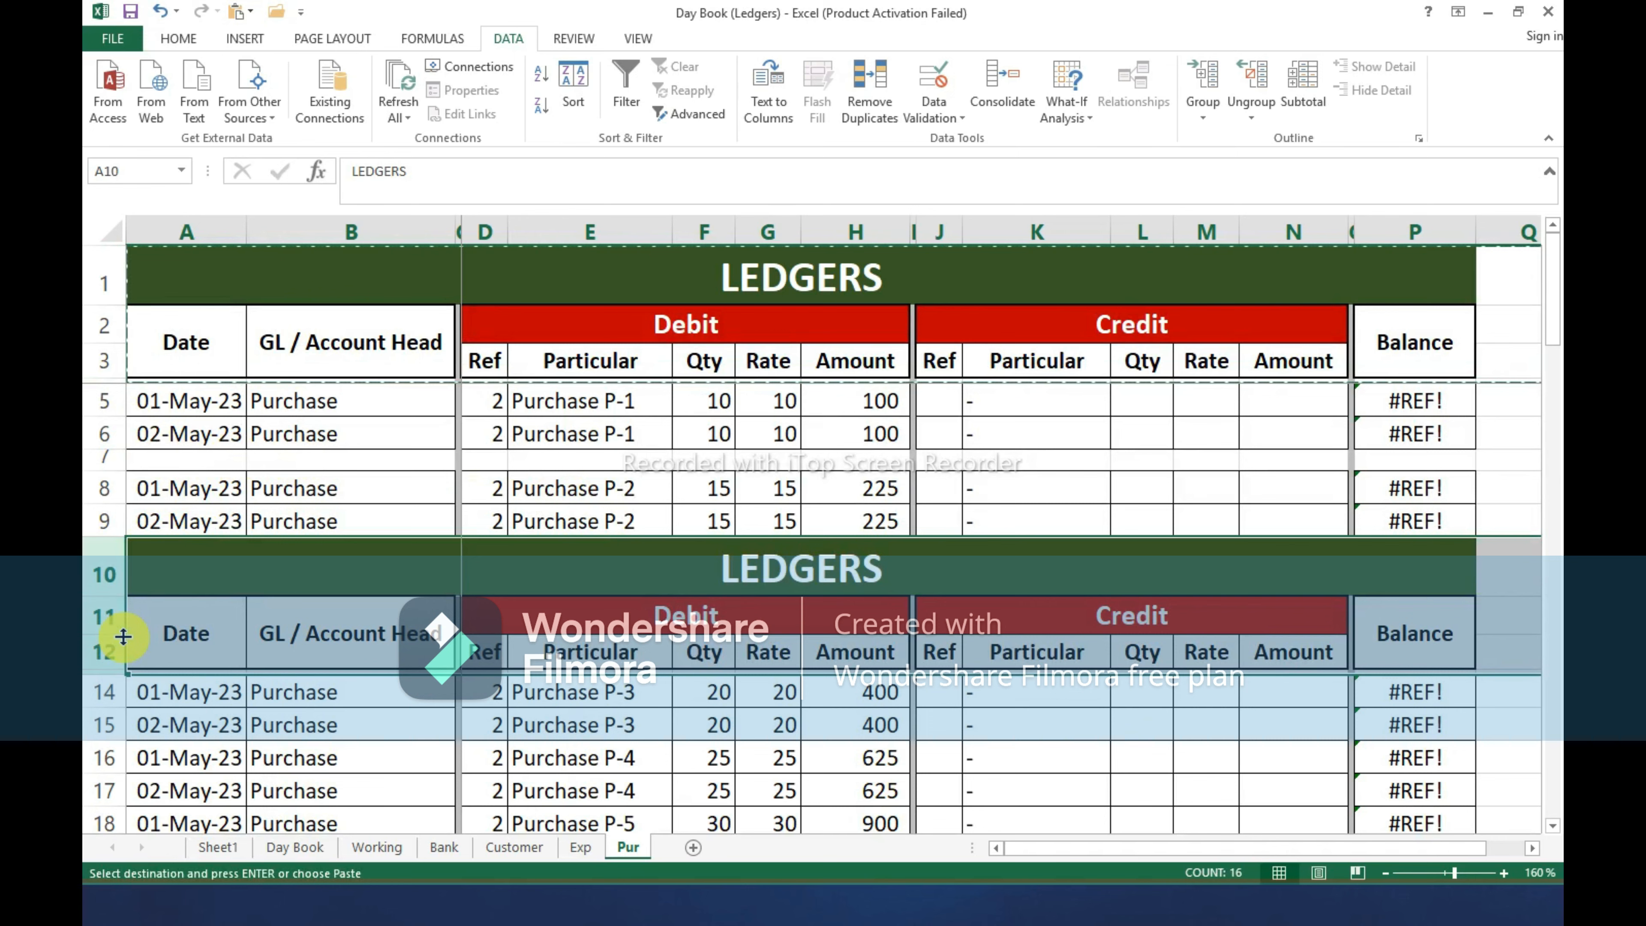
key(ctrl+c)
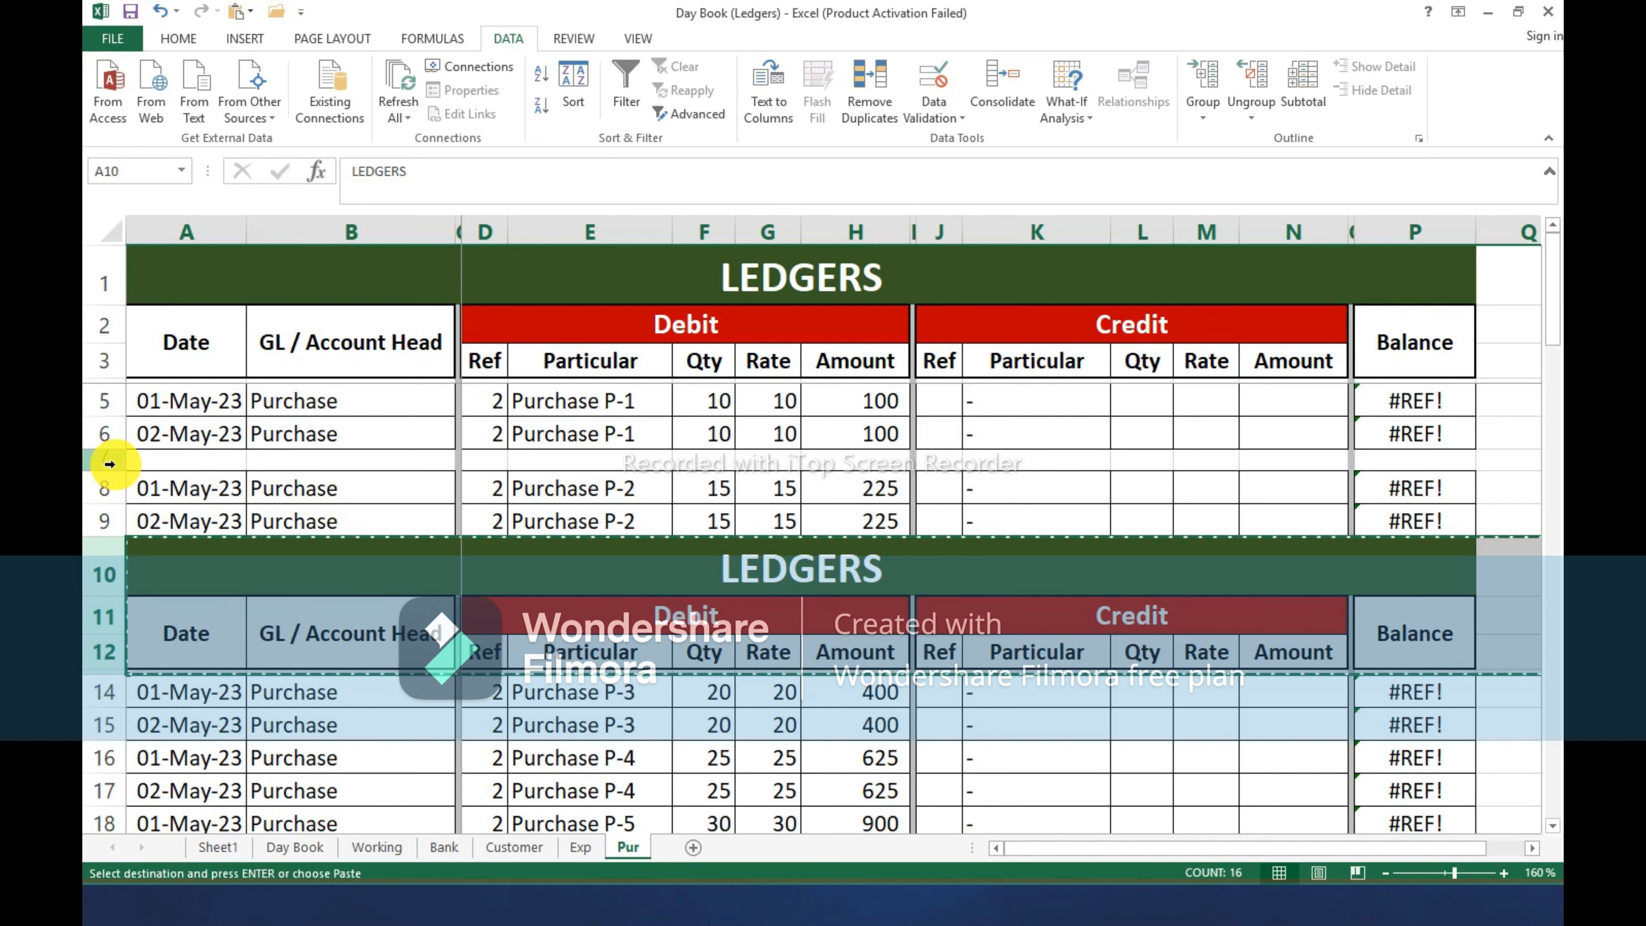
key(ctrl+z)
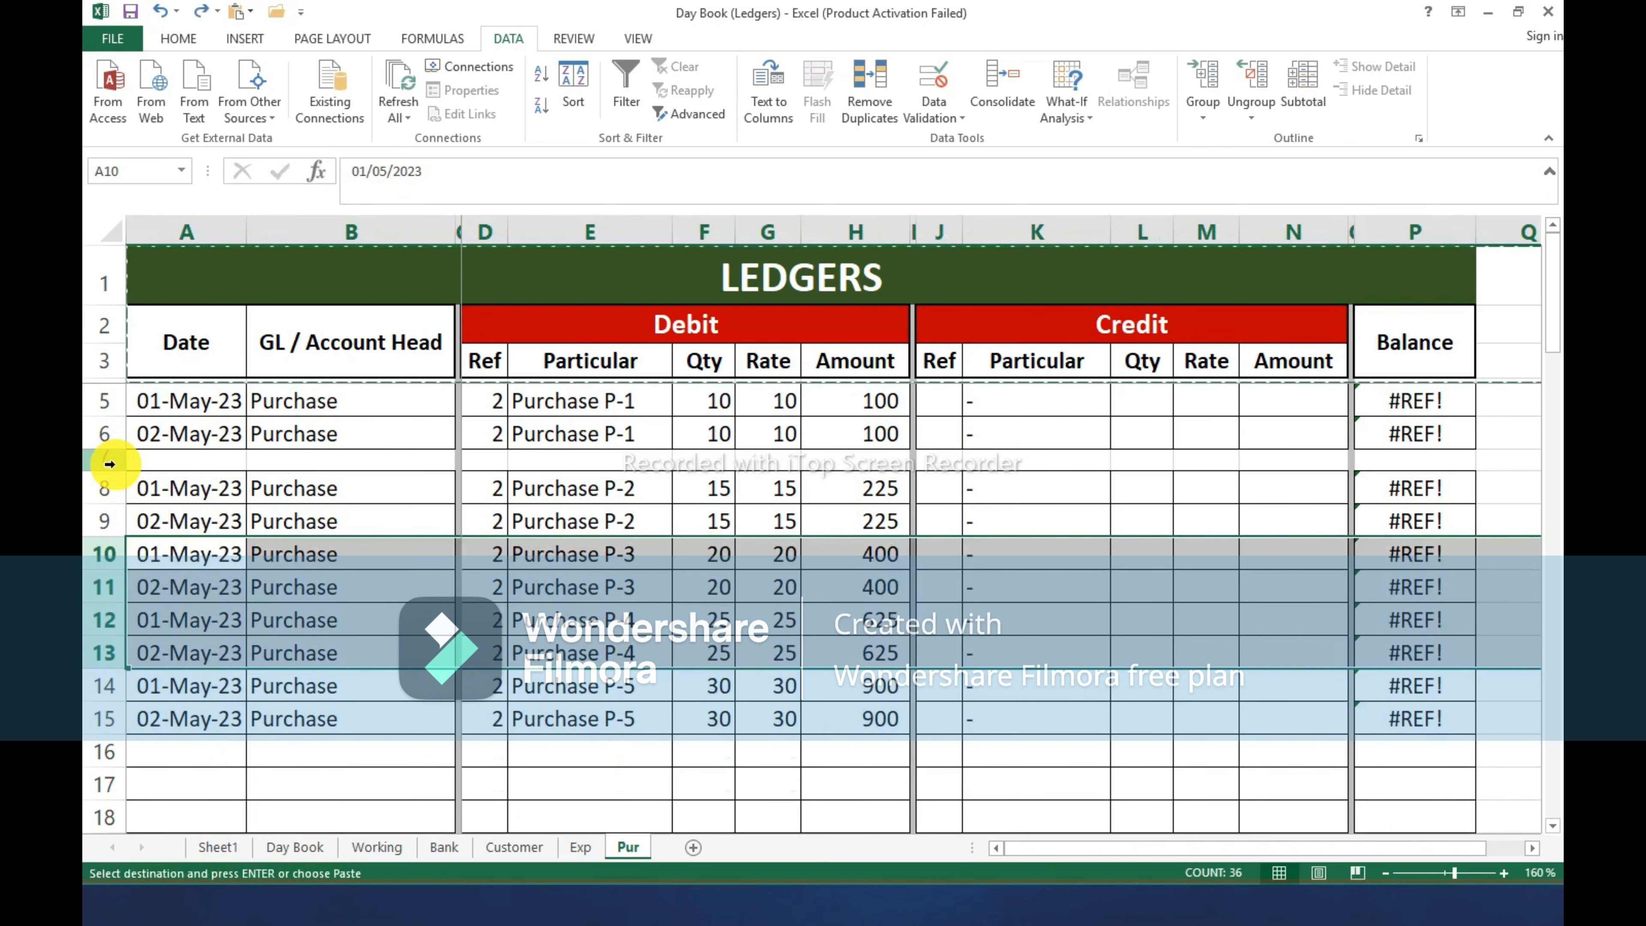
Insert the copied title and heading rows above the first Purchase P-2 entry in row 8.
click(109, 485)
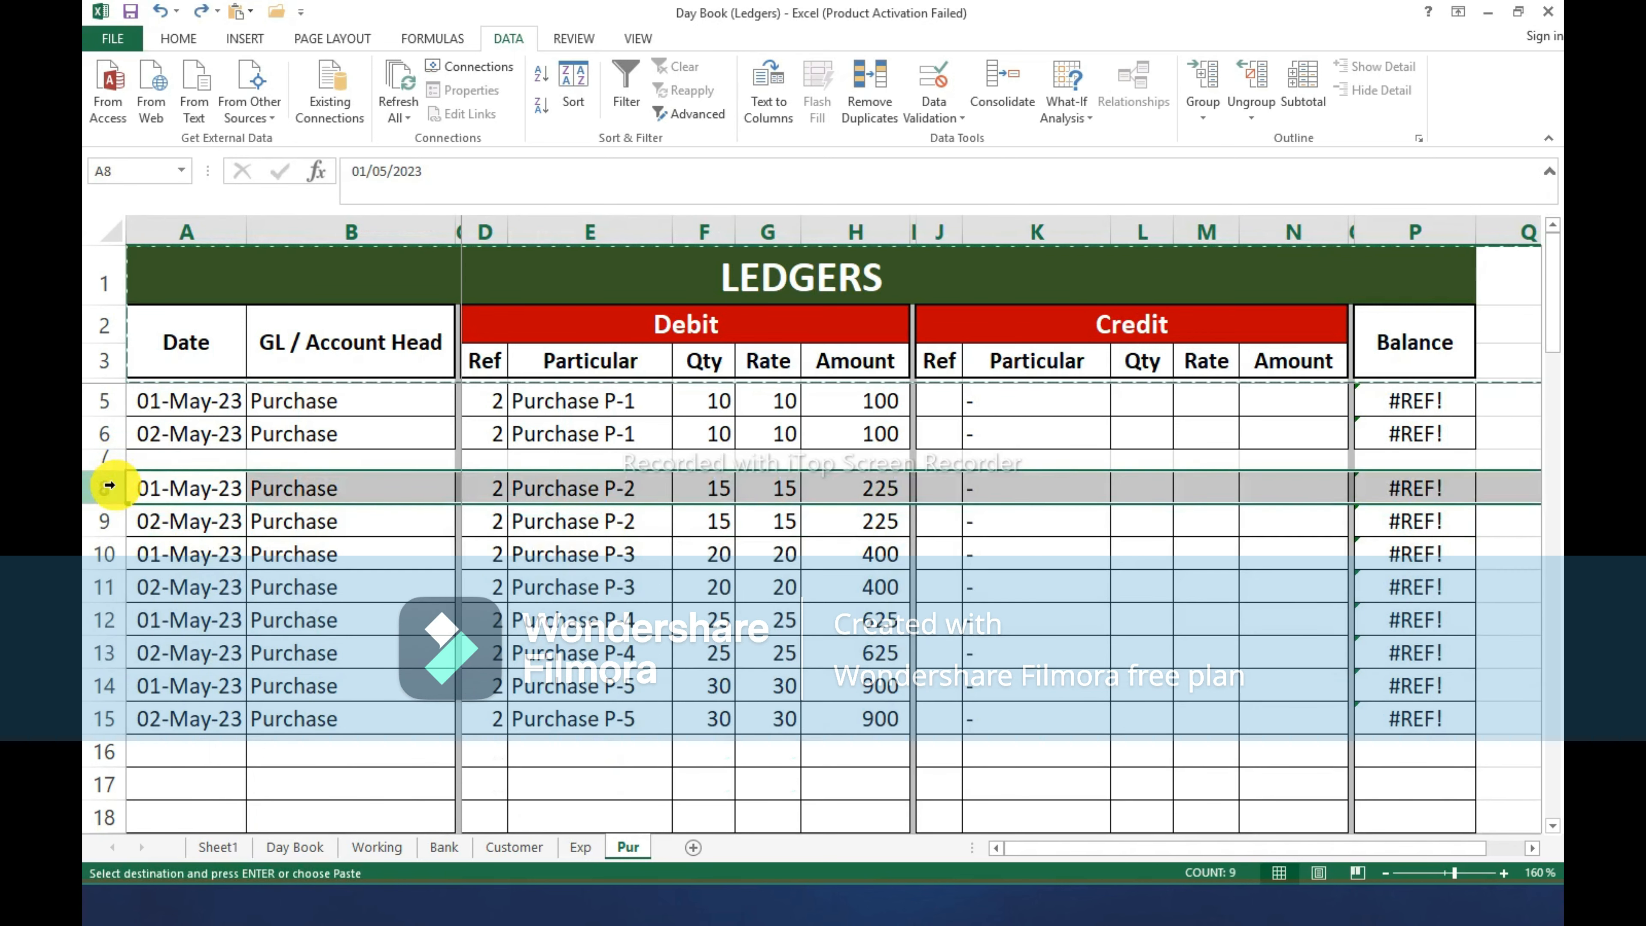
key(ctrl+shift+plus)
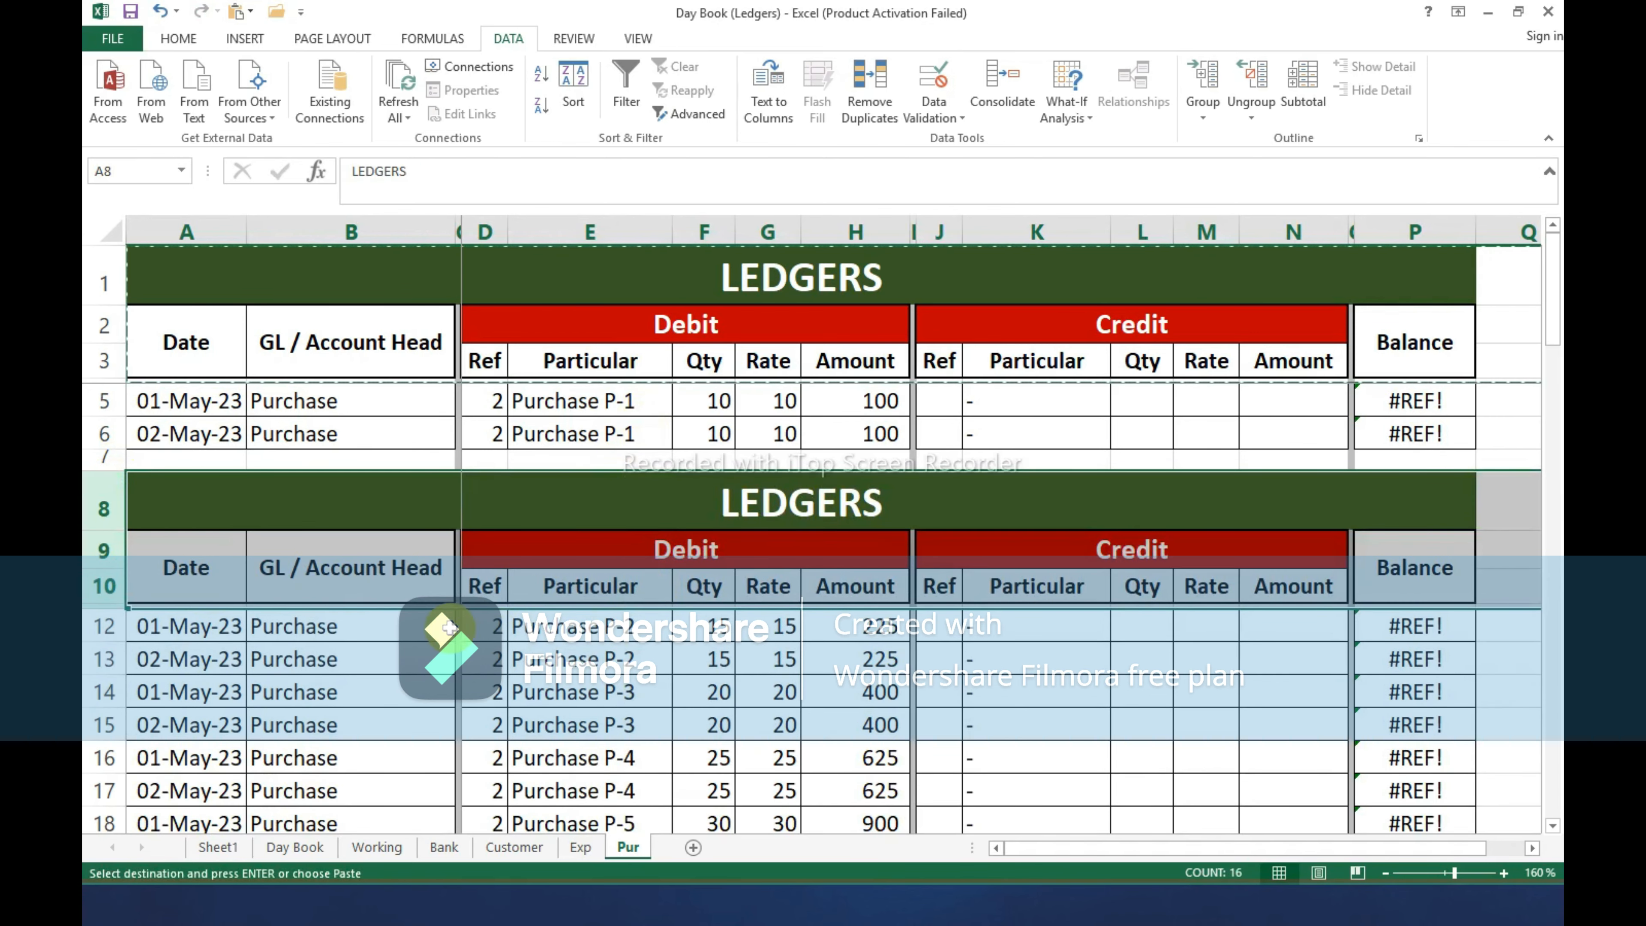
Copy the separator row and heading block in rows 7 to 11 for the Purchase P-3 ledger.
drag(105, 461, 129, 604)
scroll(129, 605, down, 2)
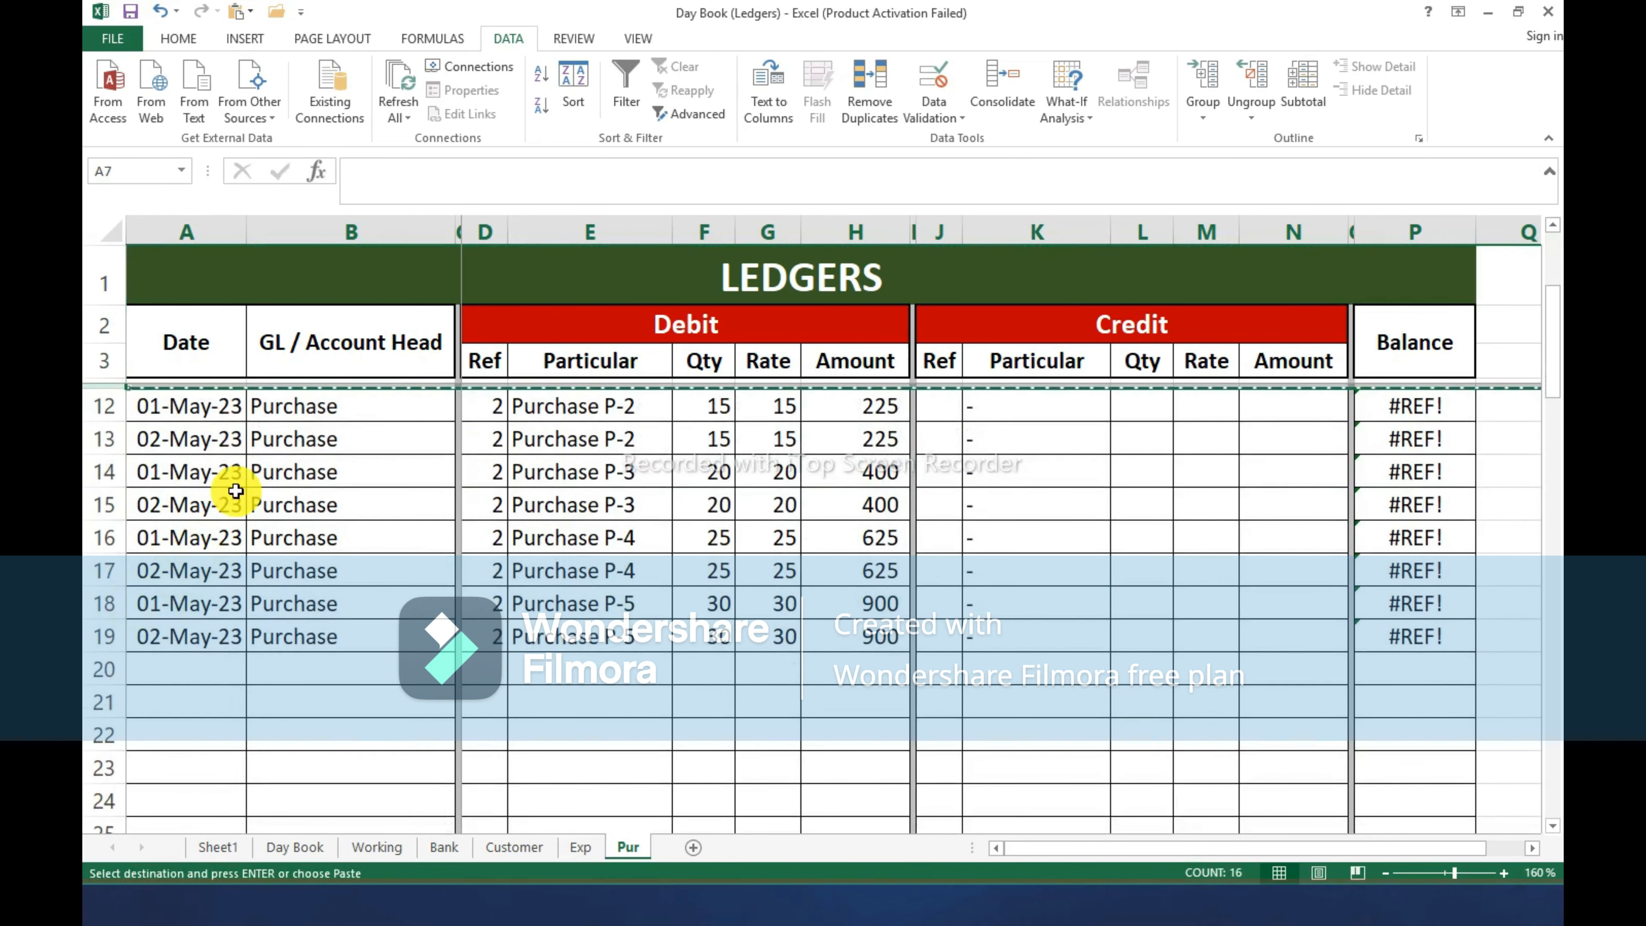
Insert the copied LEDGERS header block above the first Purchase P-3 entry in row 14.
scroll(320, 531, up, 1)
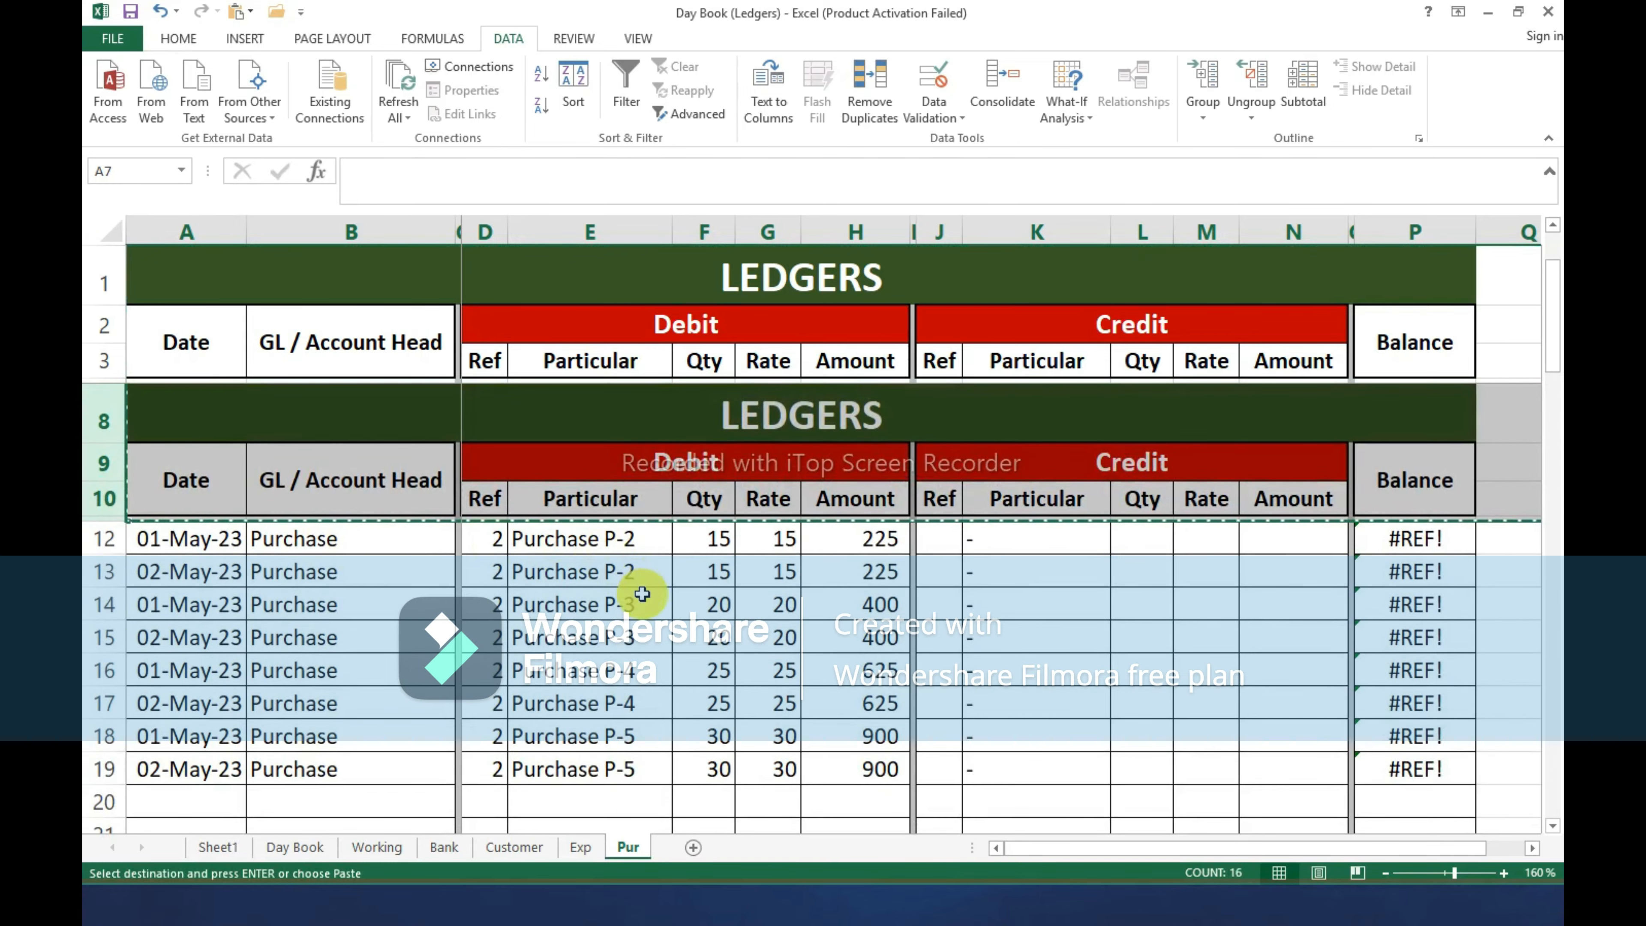
click(91, 603)
key(ctrl+shift+plus)
scroll(220, 642, down, 2)
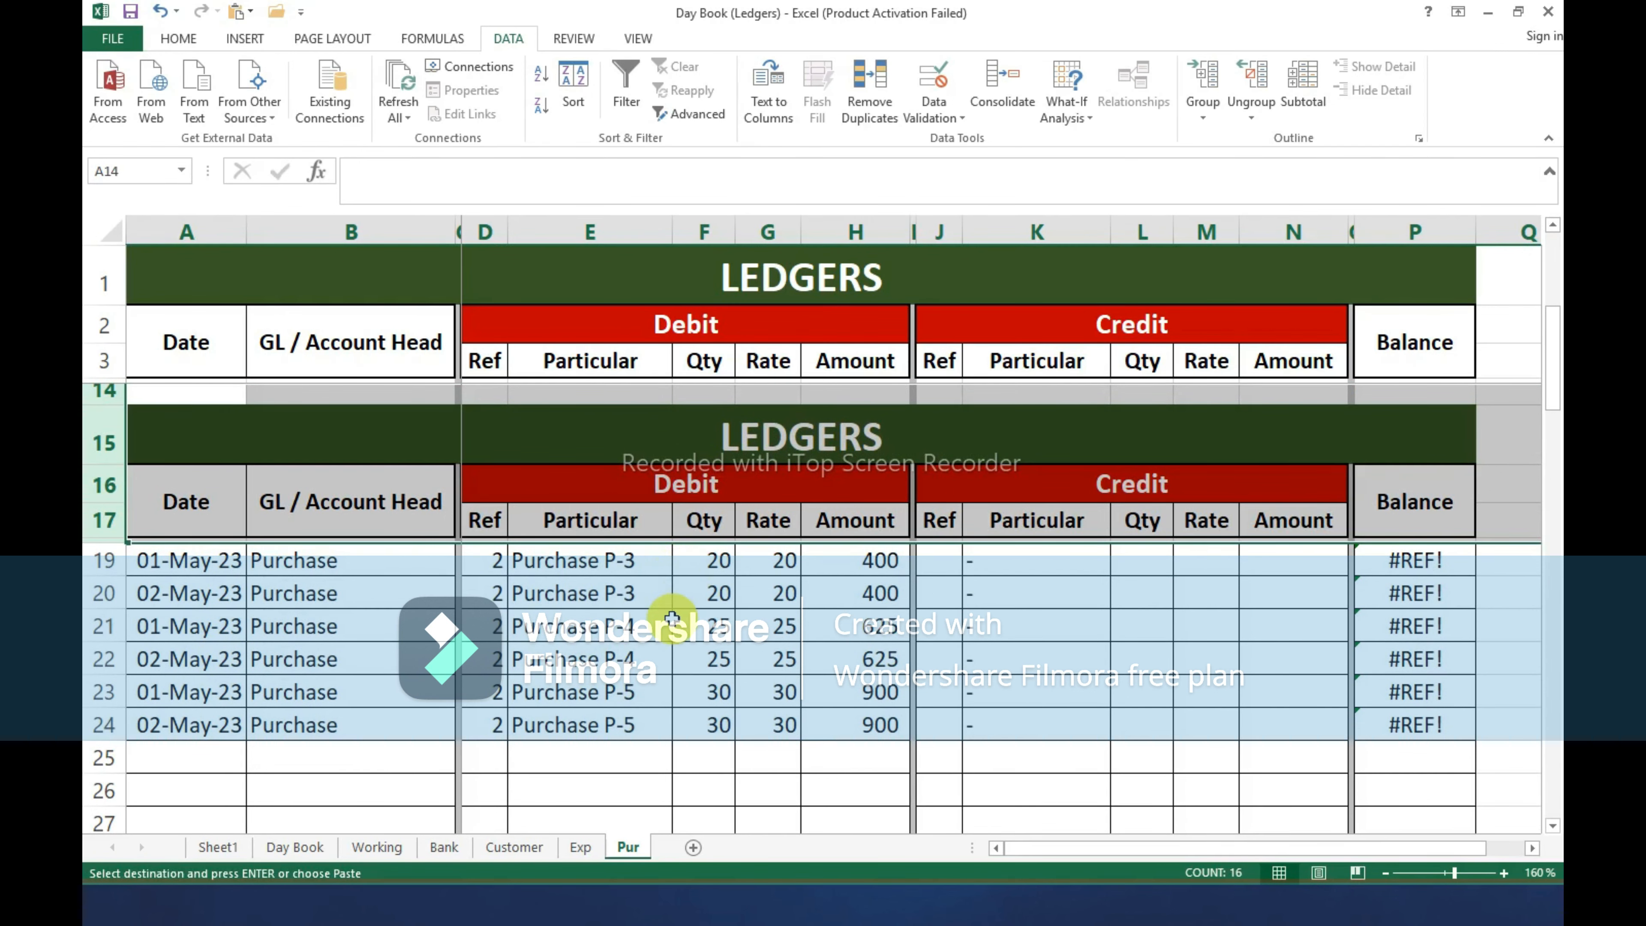
click(98, 626)
key(Escape)
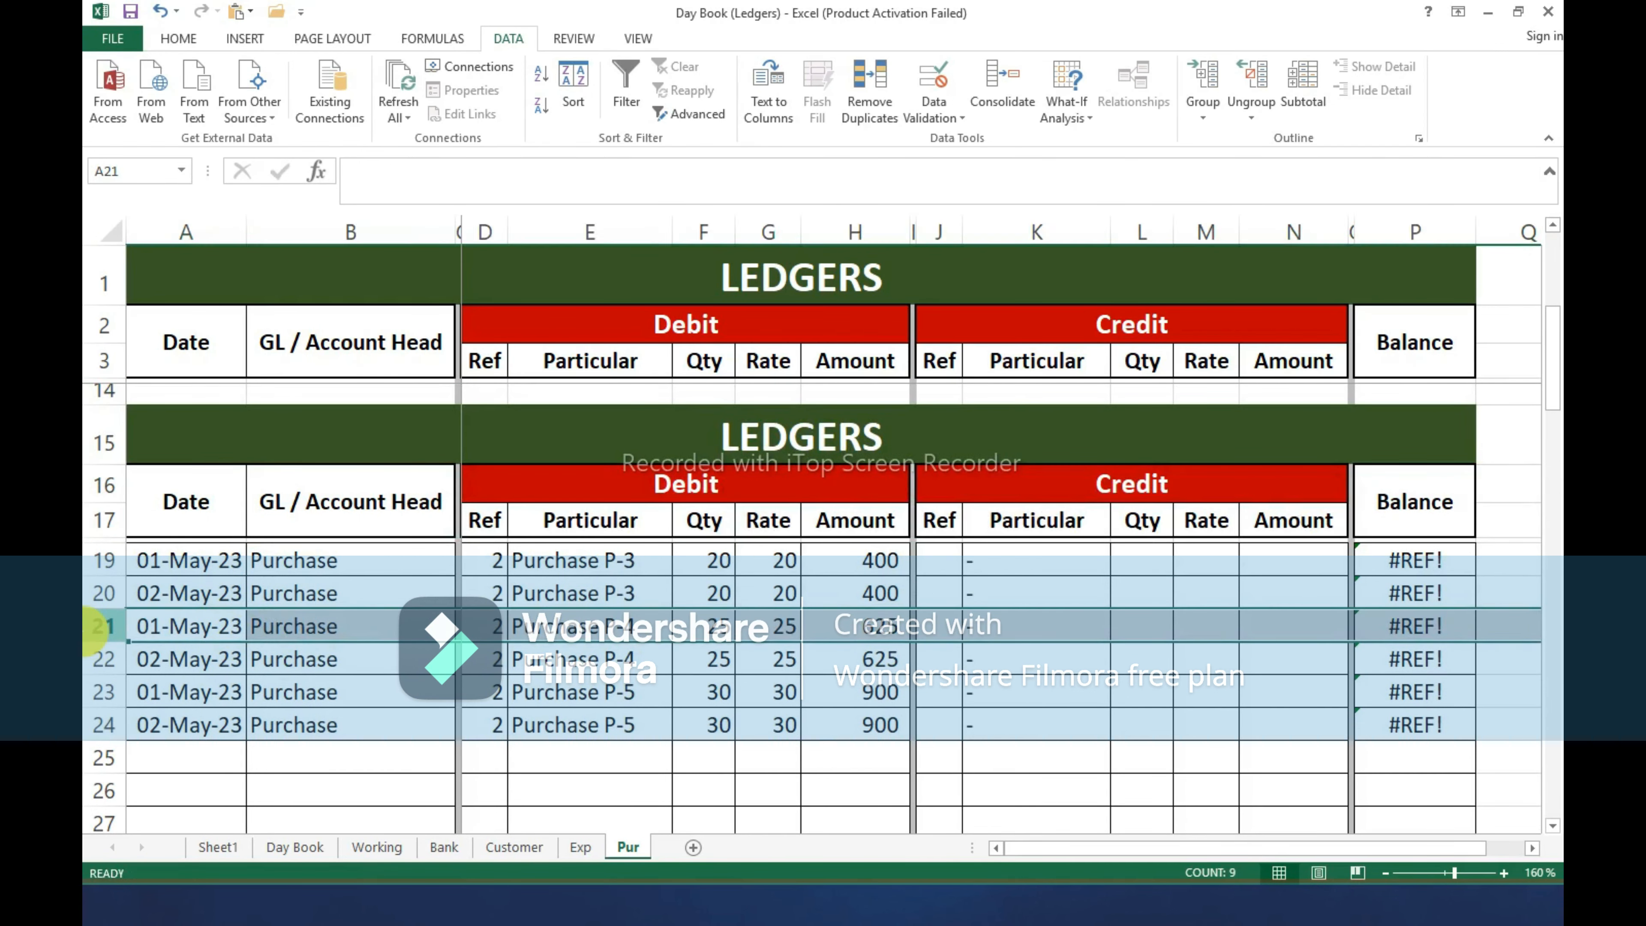
key(ctrl+shift+plus)
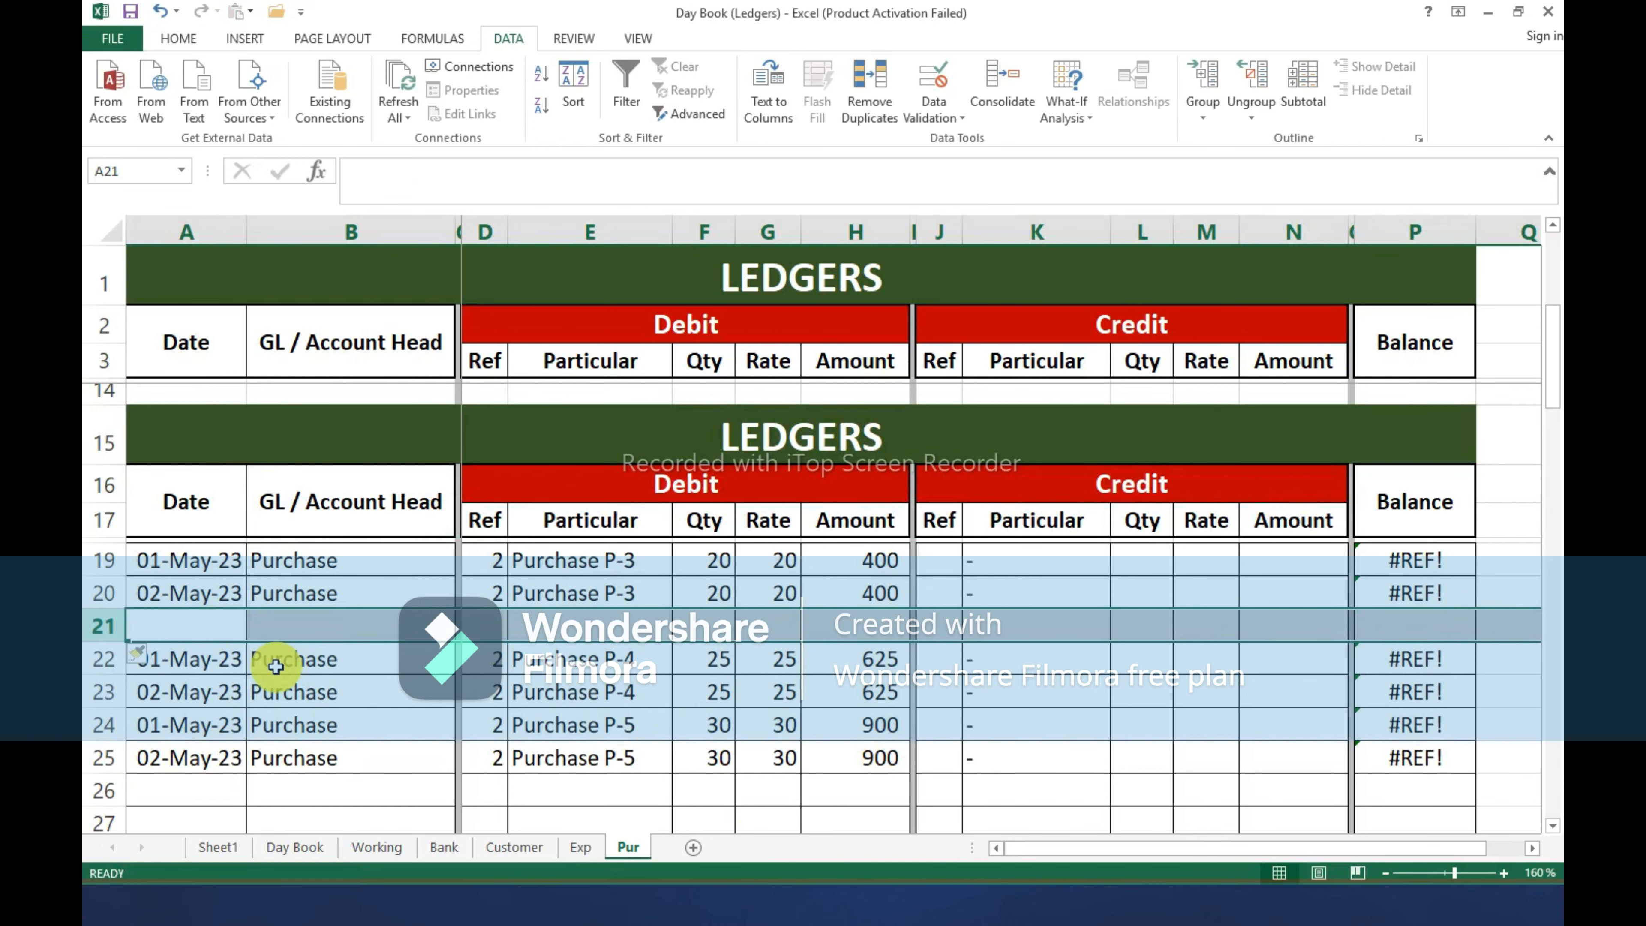
key(ctrl+z)
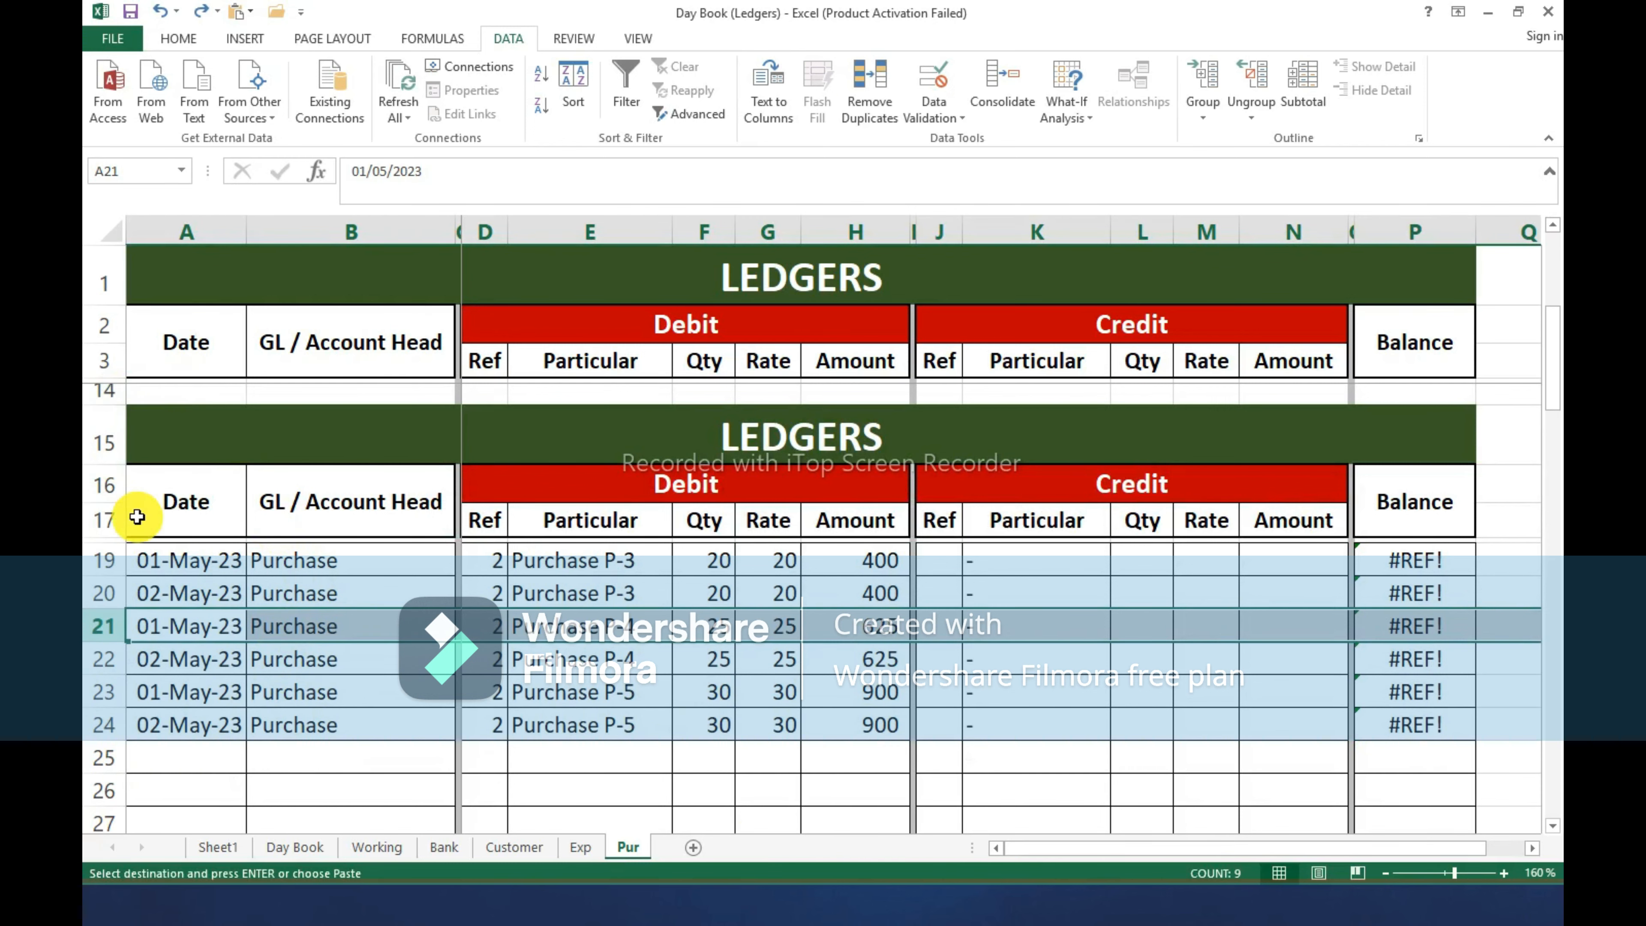
Copy the LEDGERS header block in rows 14 to 18 and insert it above the first Purchase P-4 entry.
scroll(137, 517, up, 1)
drag(115, 464, 103, 611)
key(ctrl+c)
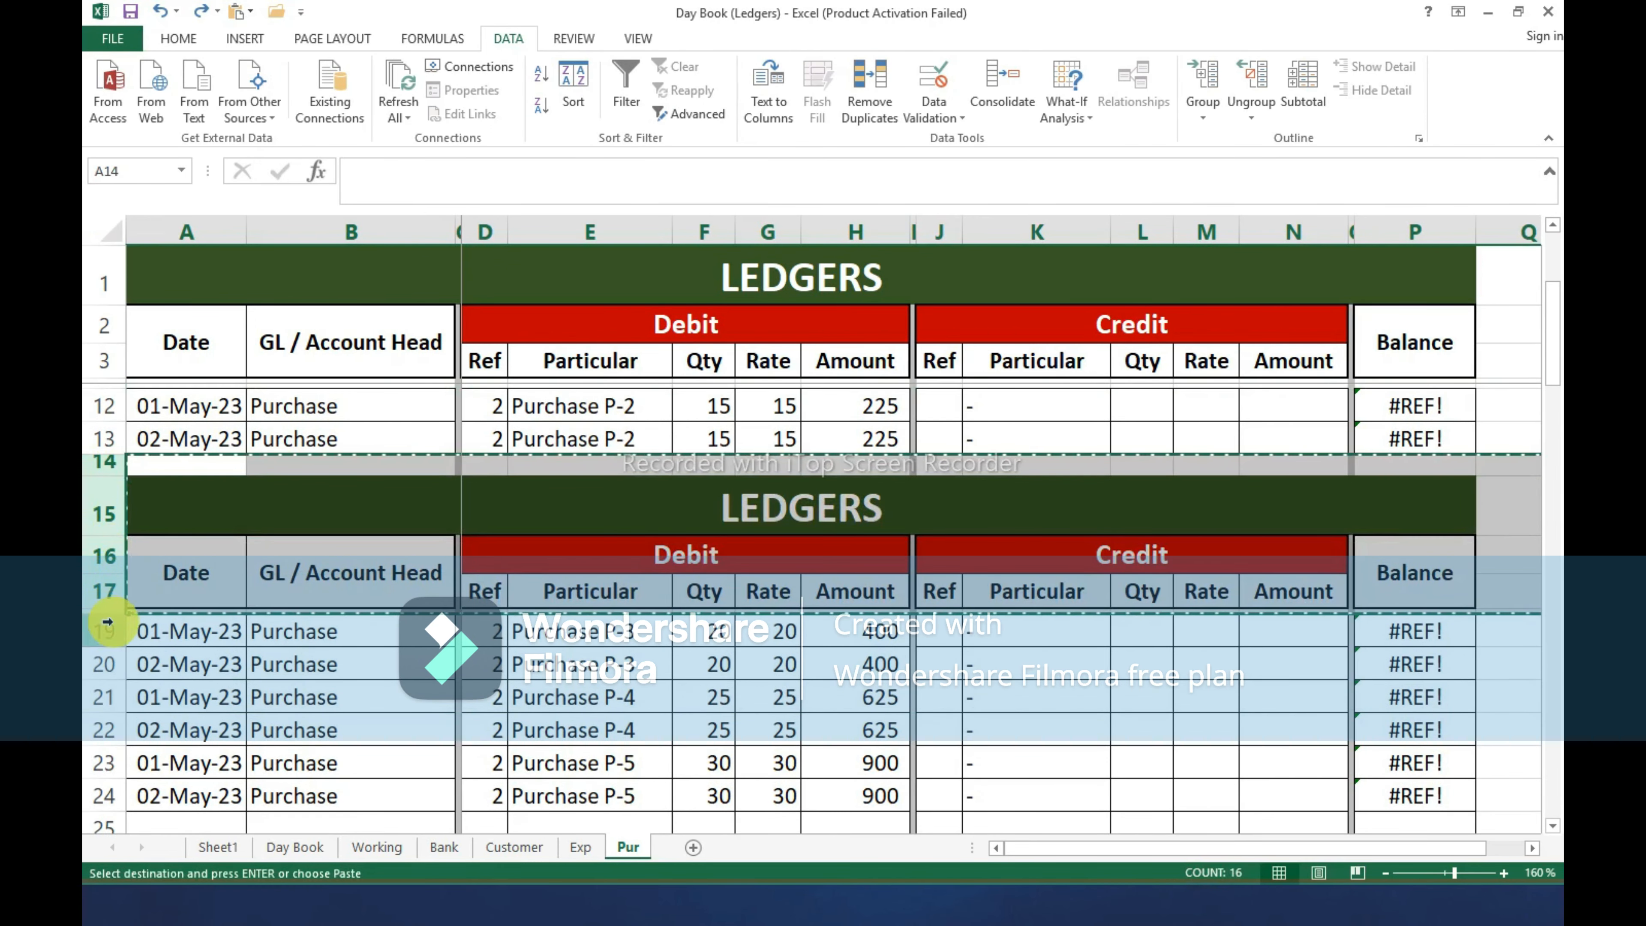
click(104, 692)
key(ctrl+shift+plus)
Copy the header block in rows 21 to 25 and insert it above the first Purchase P-5 entry.
scroll(363, 668, down, 3)
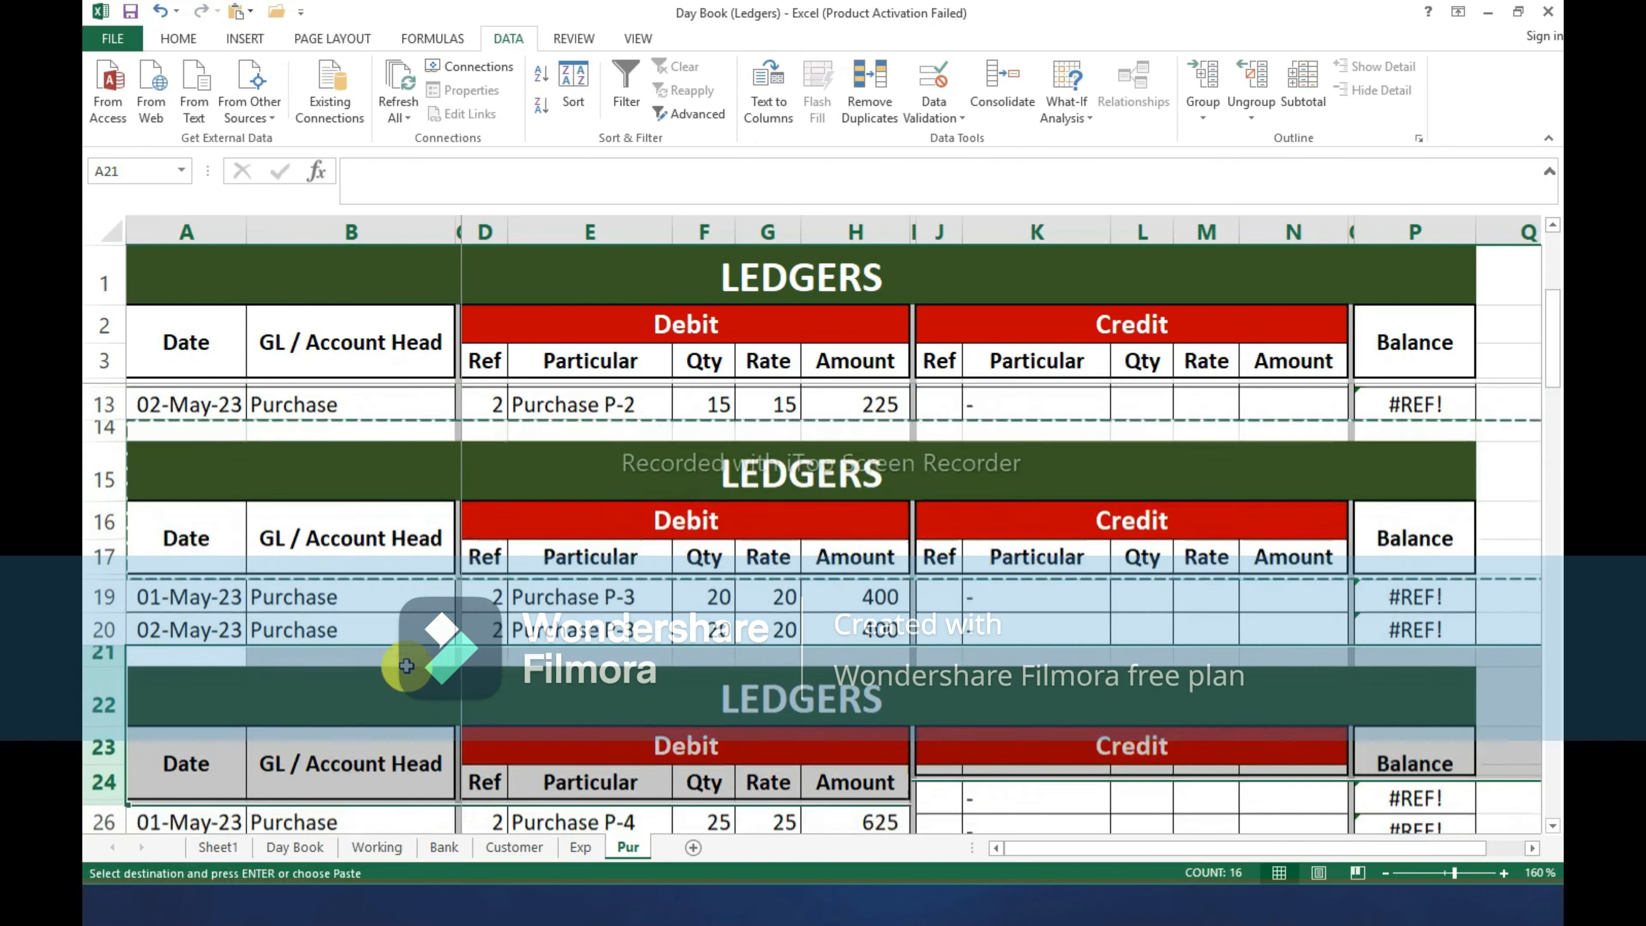
key(ctrl+c)
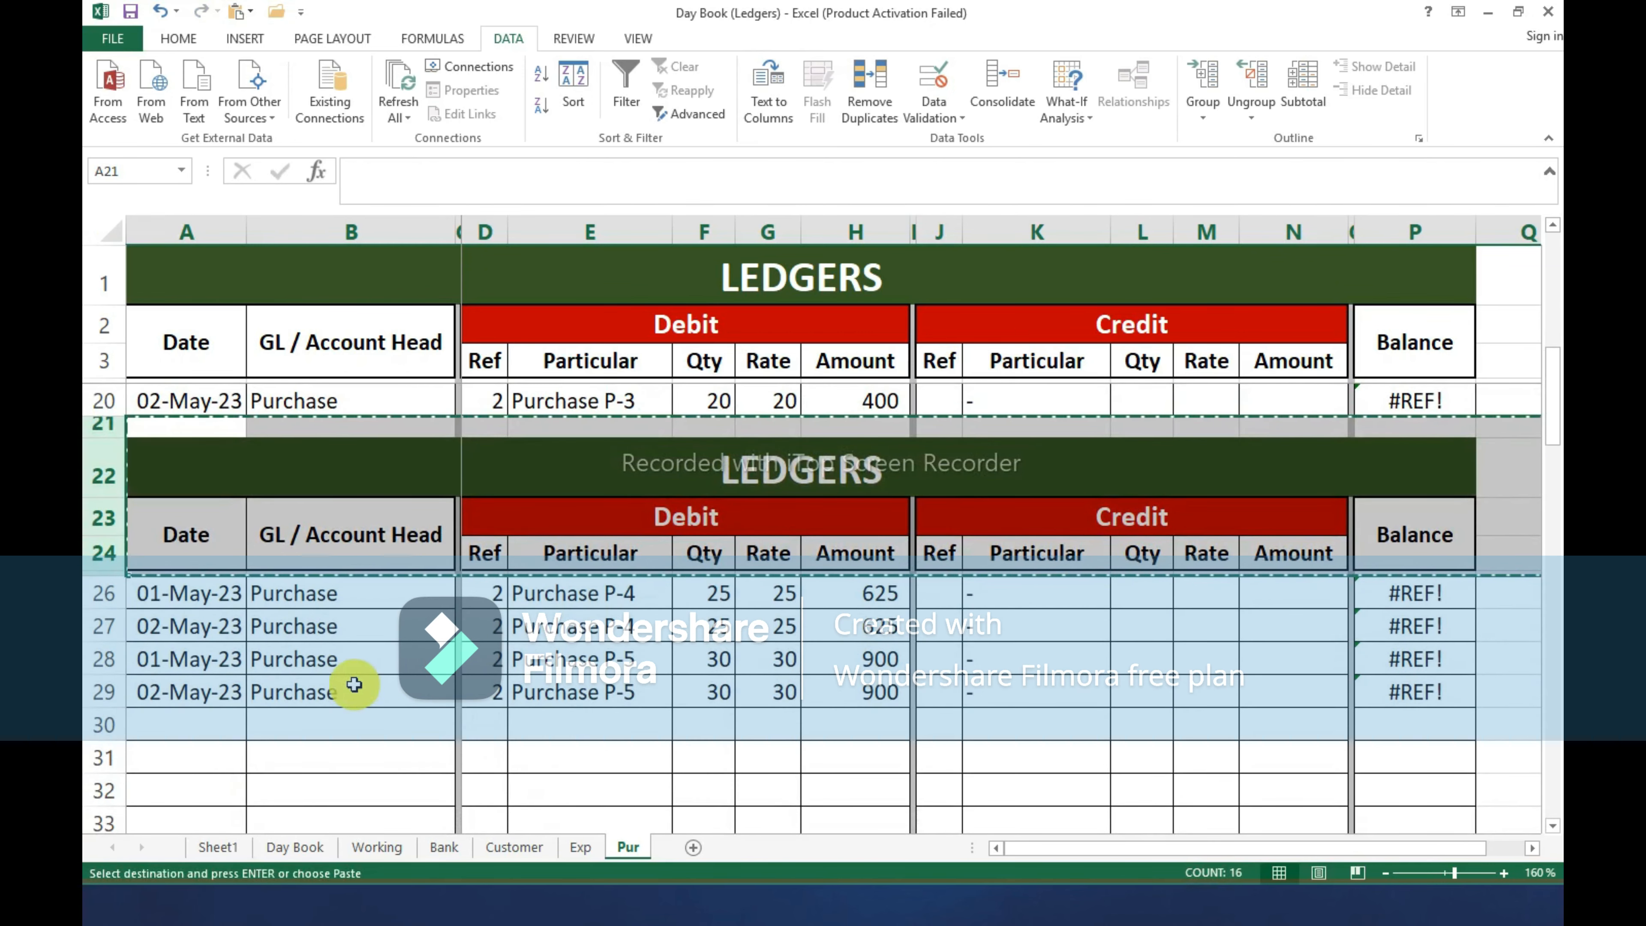
click(104, 659)
key(ctrl+shift+plus)
Remove the broken #REF! reference from the balance formula in P5 to make it =+N5-H5.
scroll(787, 664, down, 2)
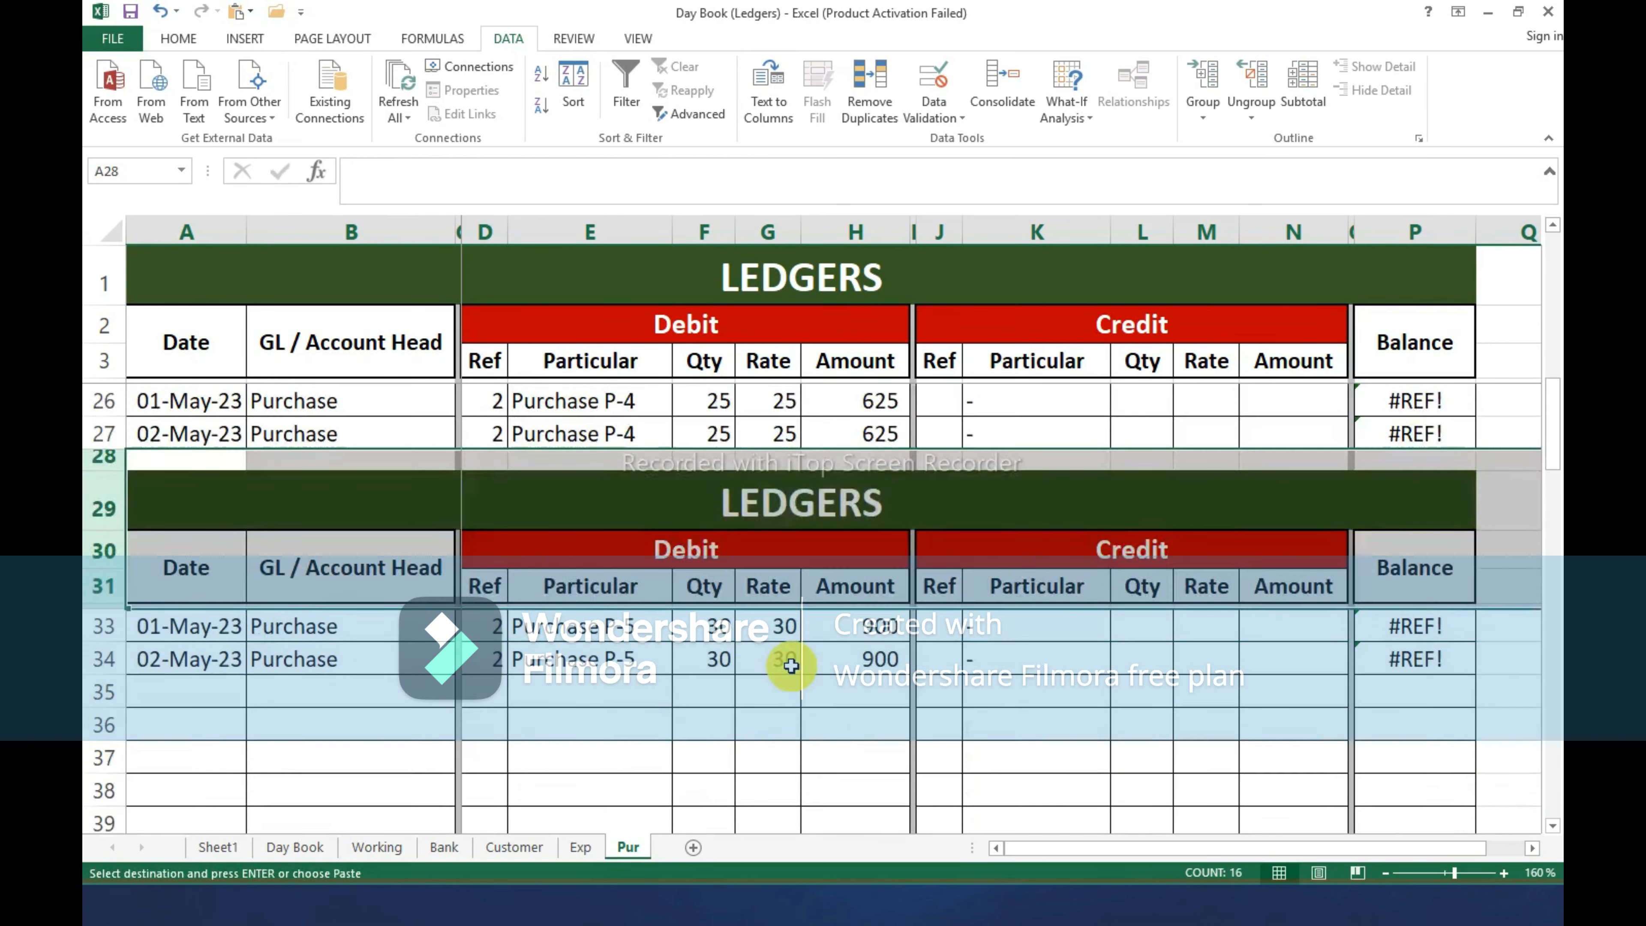
scroll(1543, 687, up, 8)
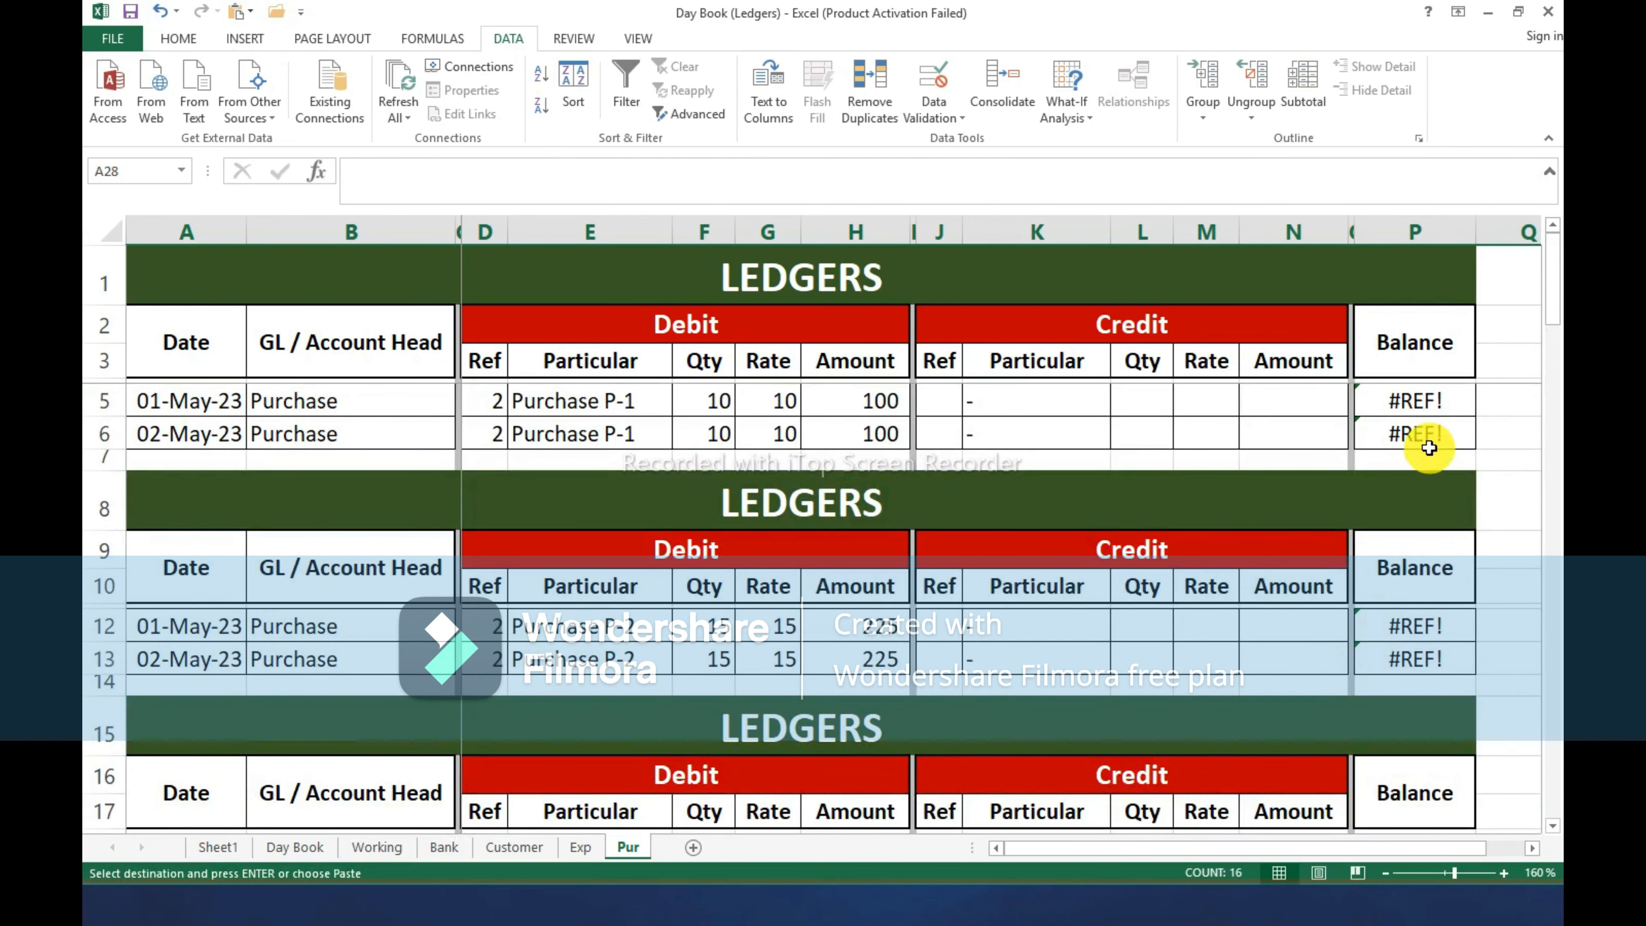
click(1426, 402)
key(F2)
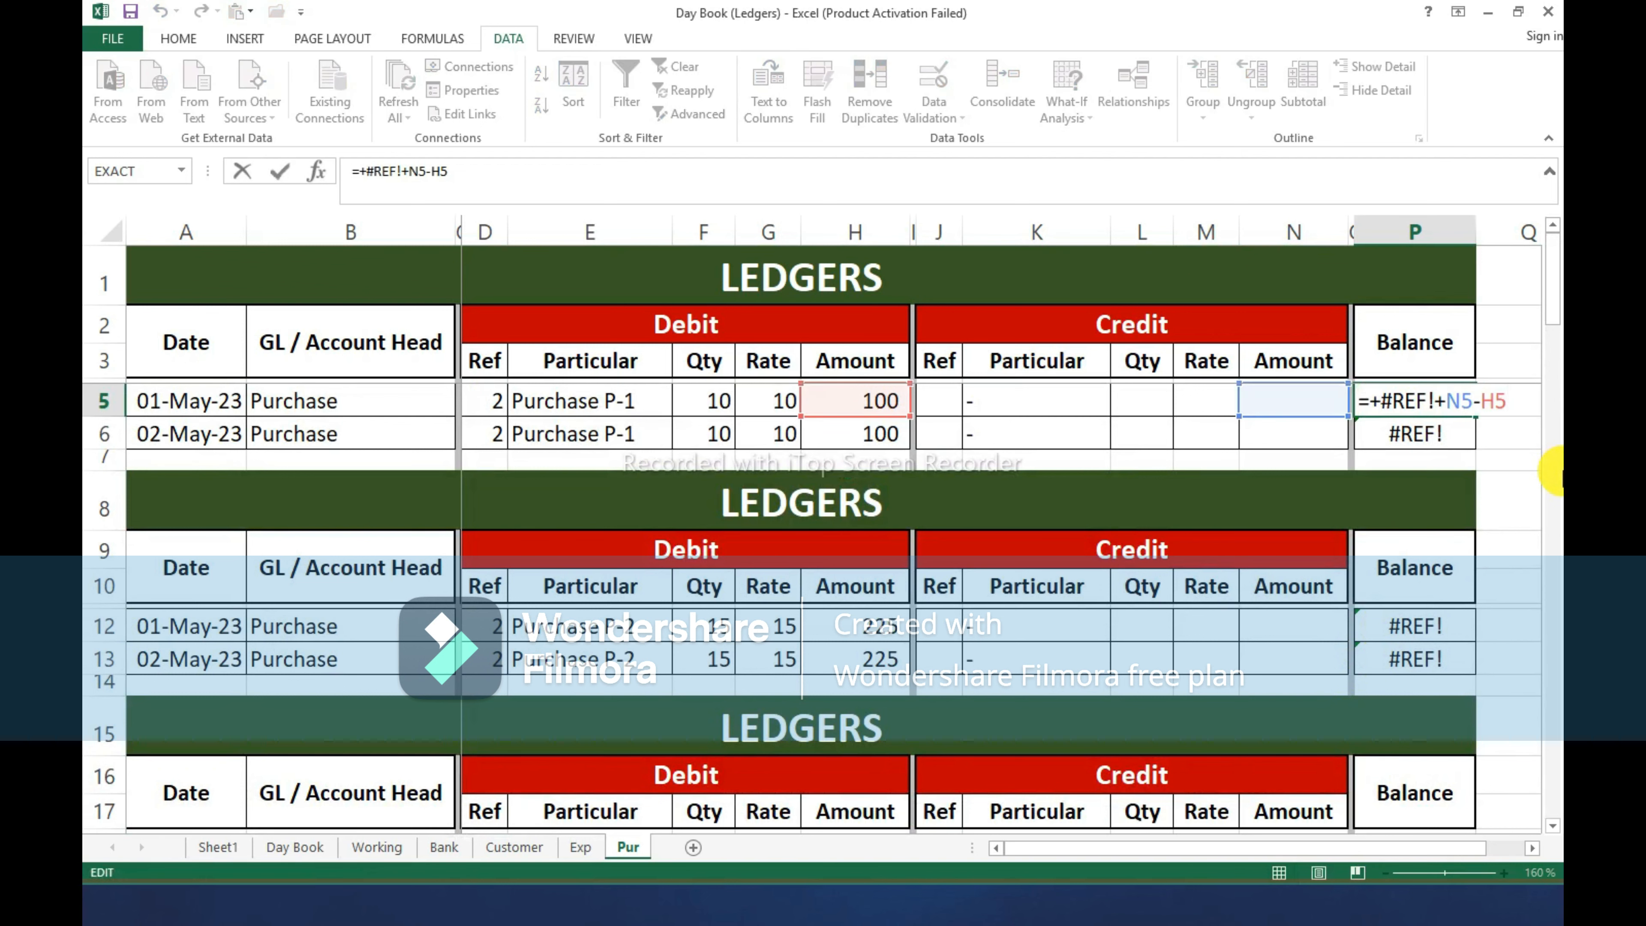
key(Left)
key(Left)
key(Left)
key(Left)
key(Left)
key(shift+Left)
key(shift+Left)
key(shift+Left)
key(shift+Left)
key(shift+Left)
key(shift+Left)
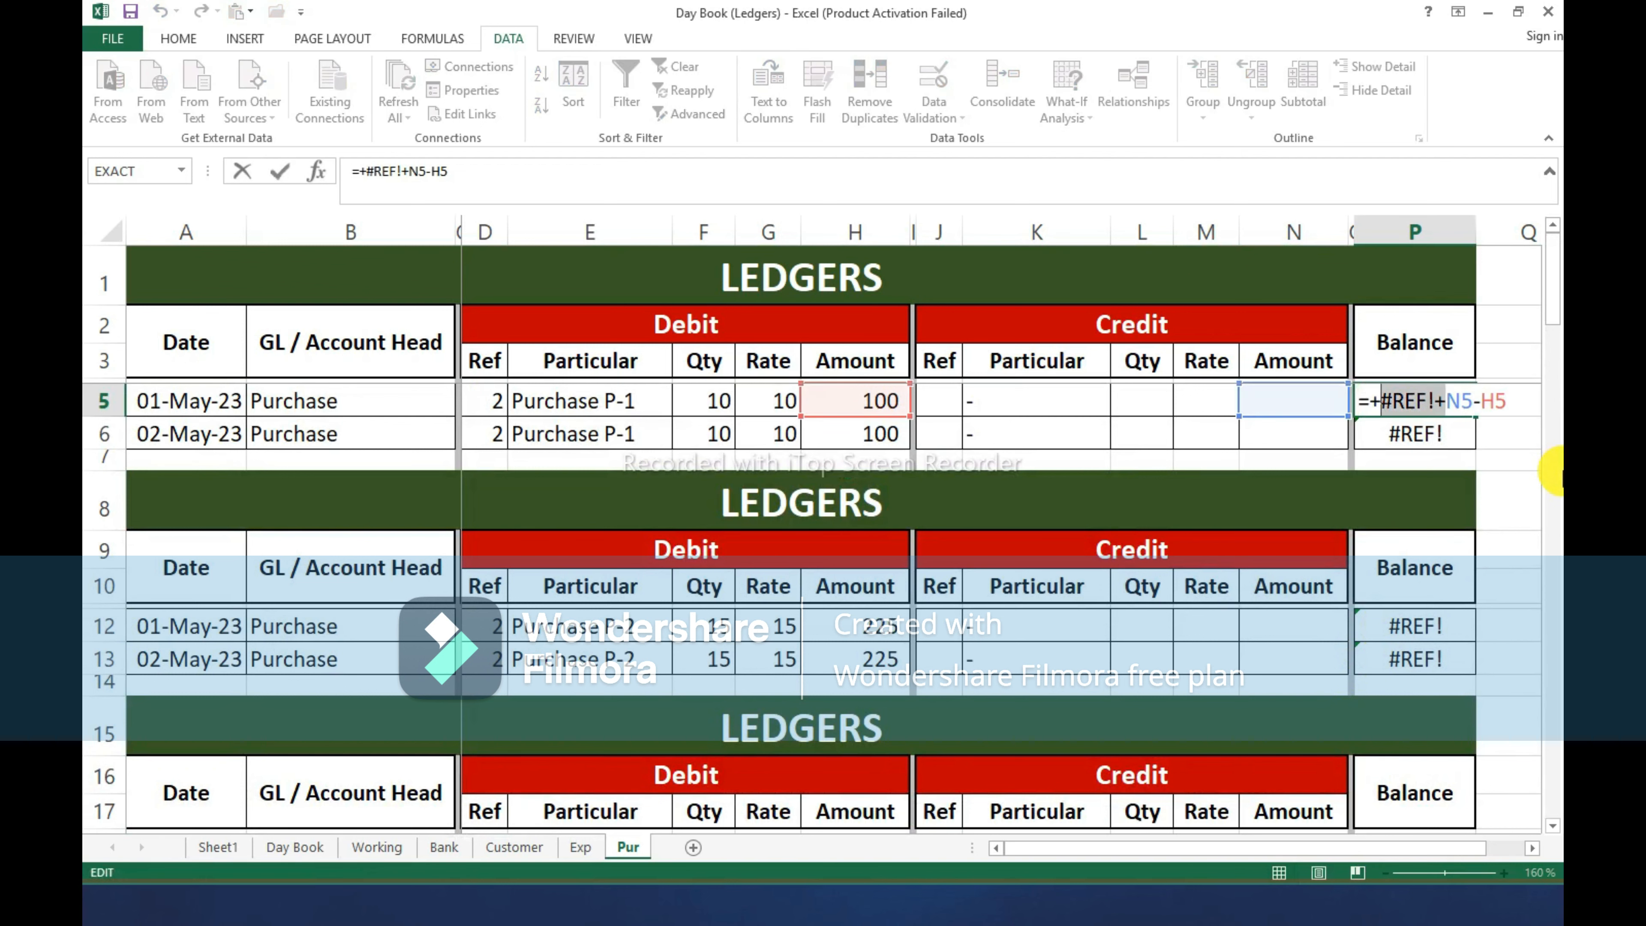
key(BackSpace)
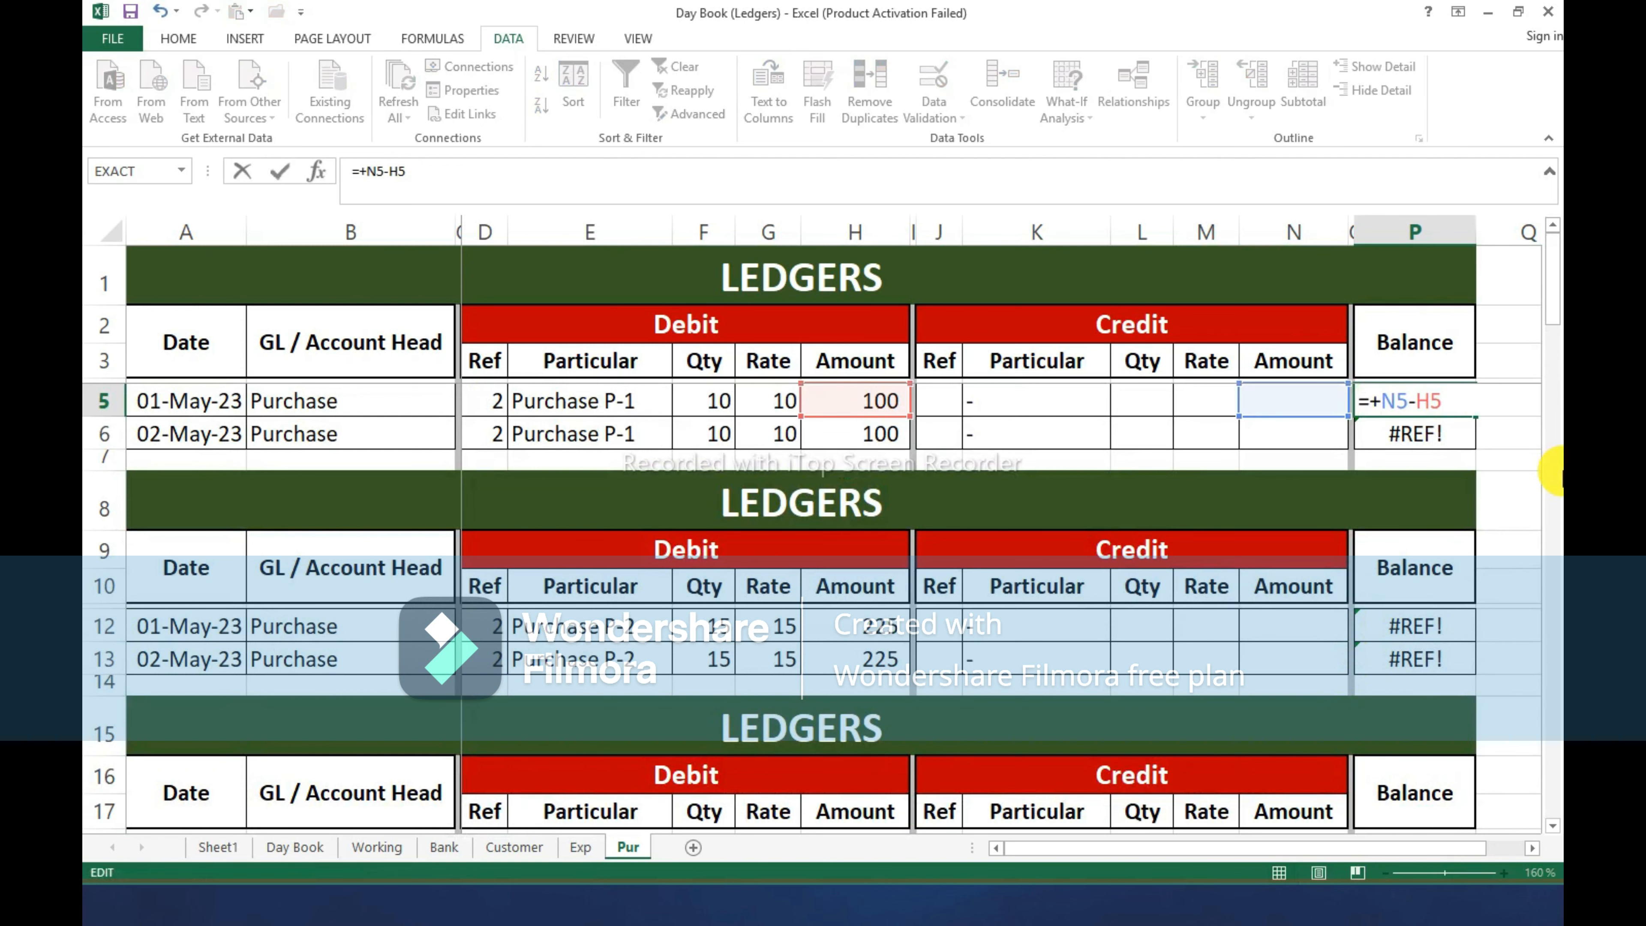
key(Return)
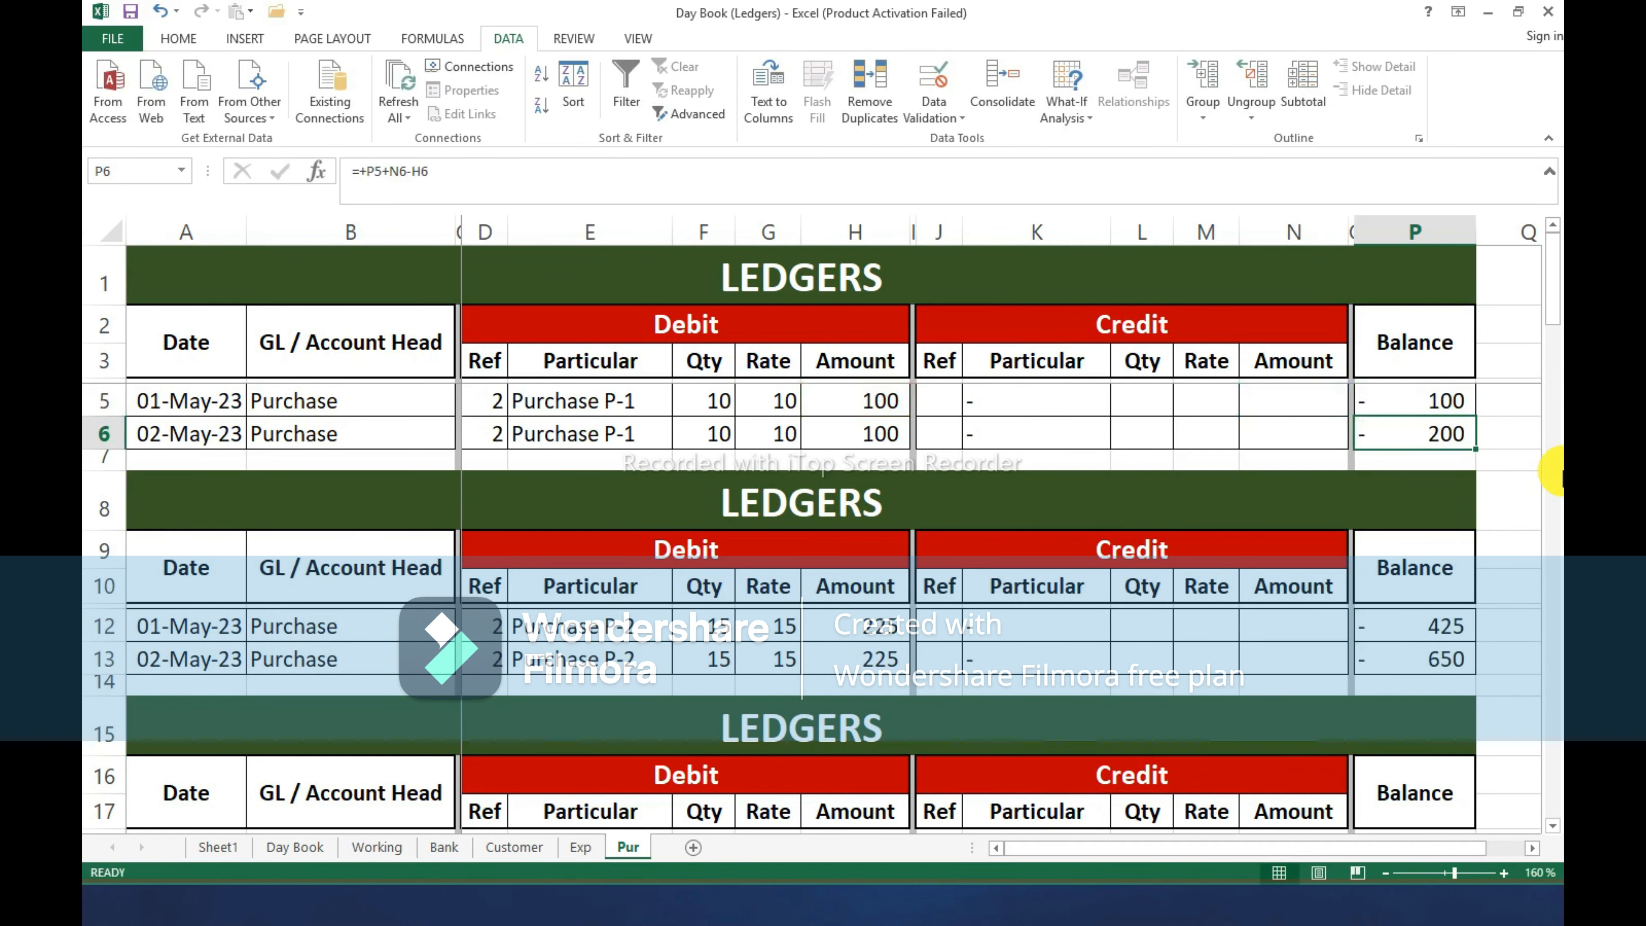
Replace the first balance formula in P5 with debit amount minus credit amount, =H5-N5.
key(F2)
key(Escape)
key(Up)
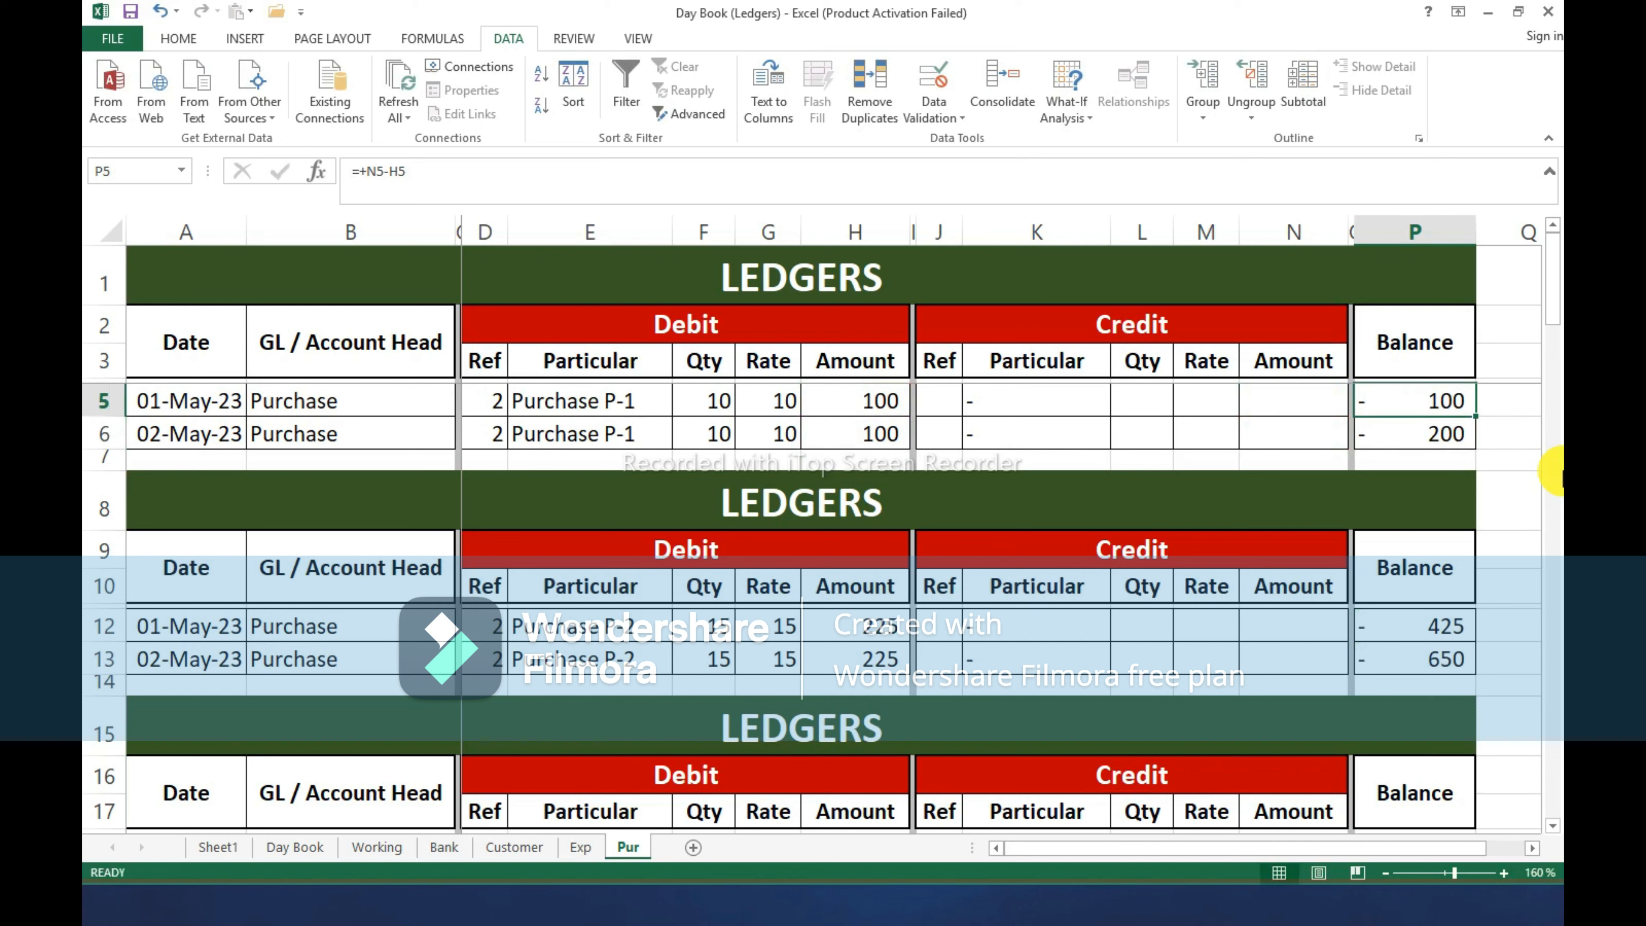
text(=)
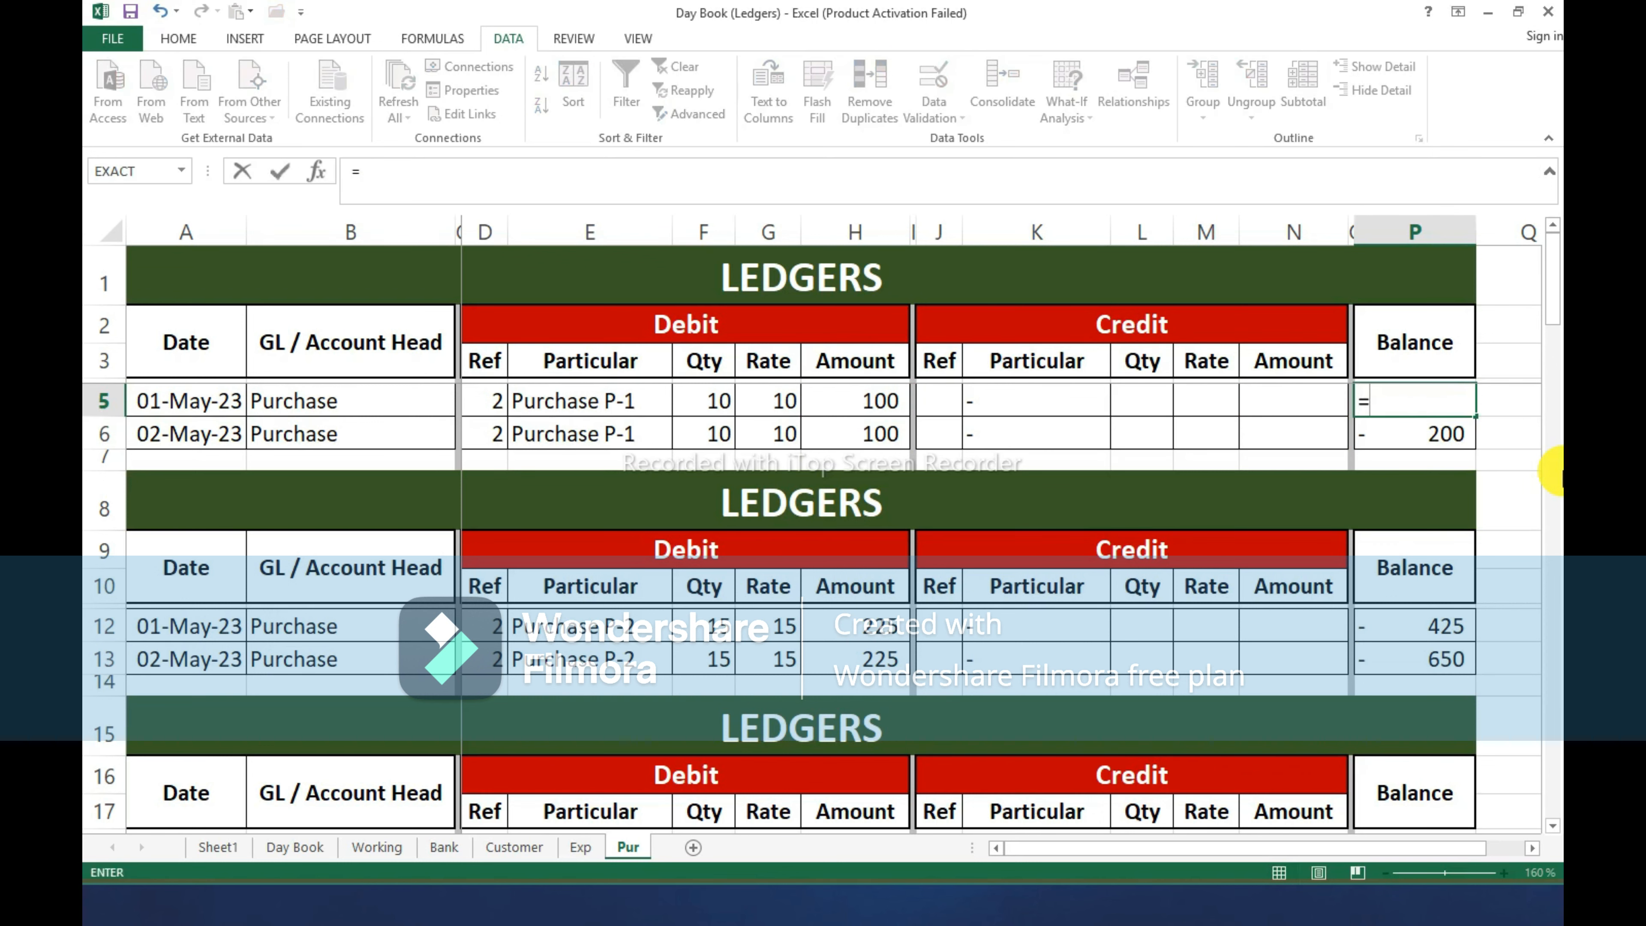
key(Left)
key(Left)
key(Left)
key(Left)
key(Left)
key(Left)
key(Left)
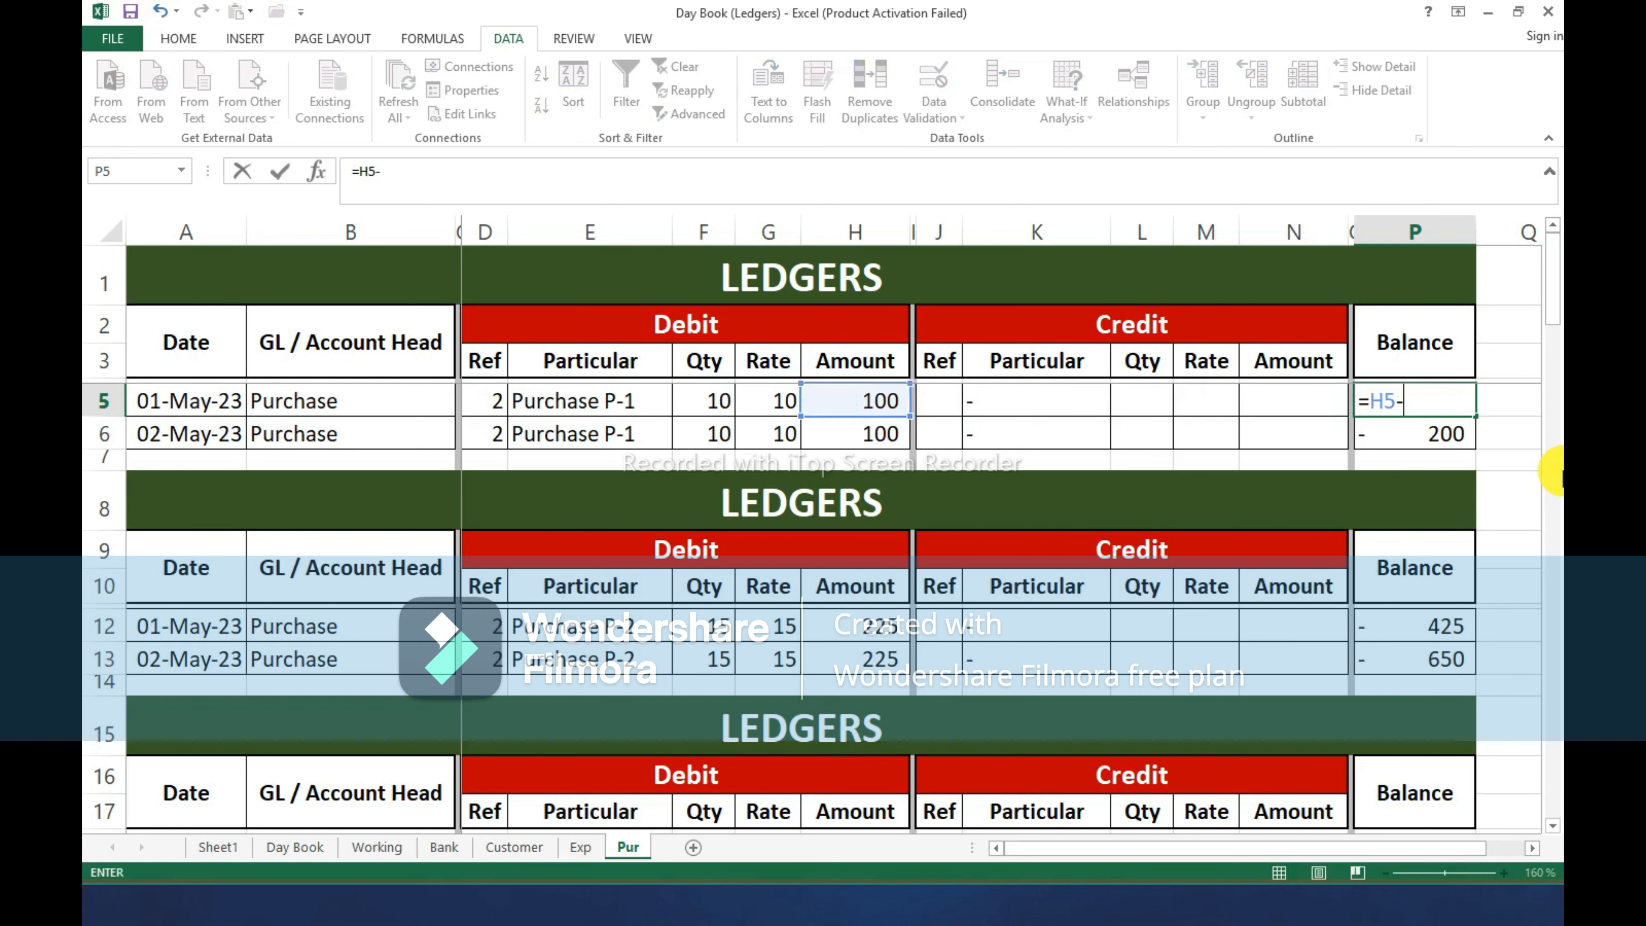
key(Left)
key(Left)
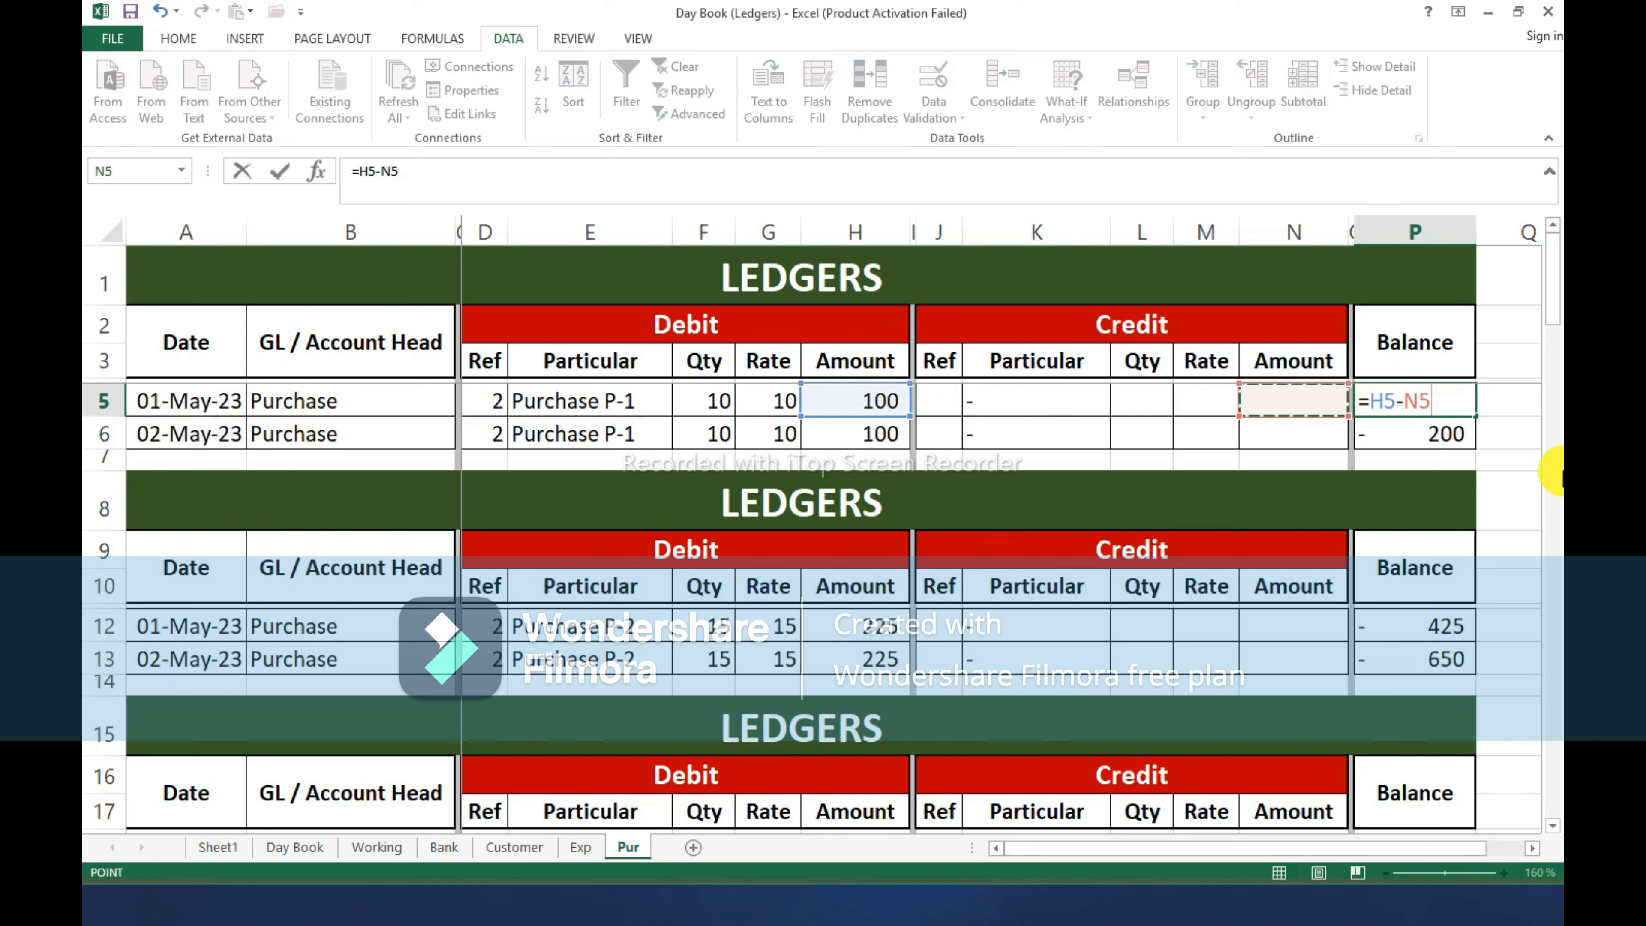
key(Return)
Enter the running balance formula +P5+H6-N6 in P6.
text(+)
key(Up)
text(+)
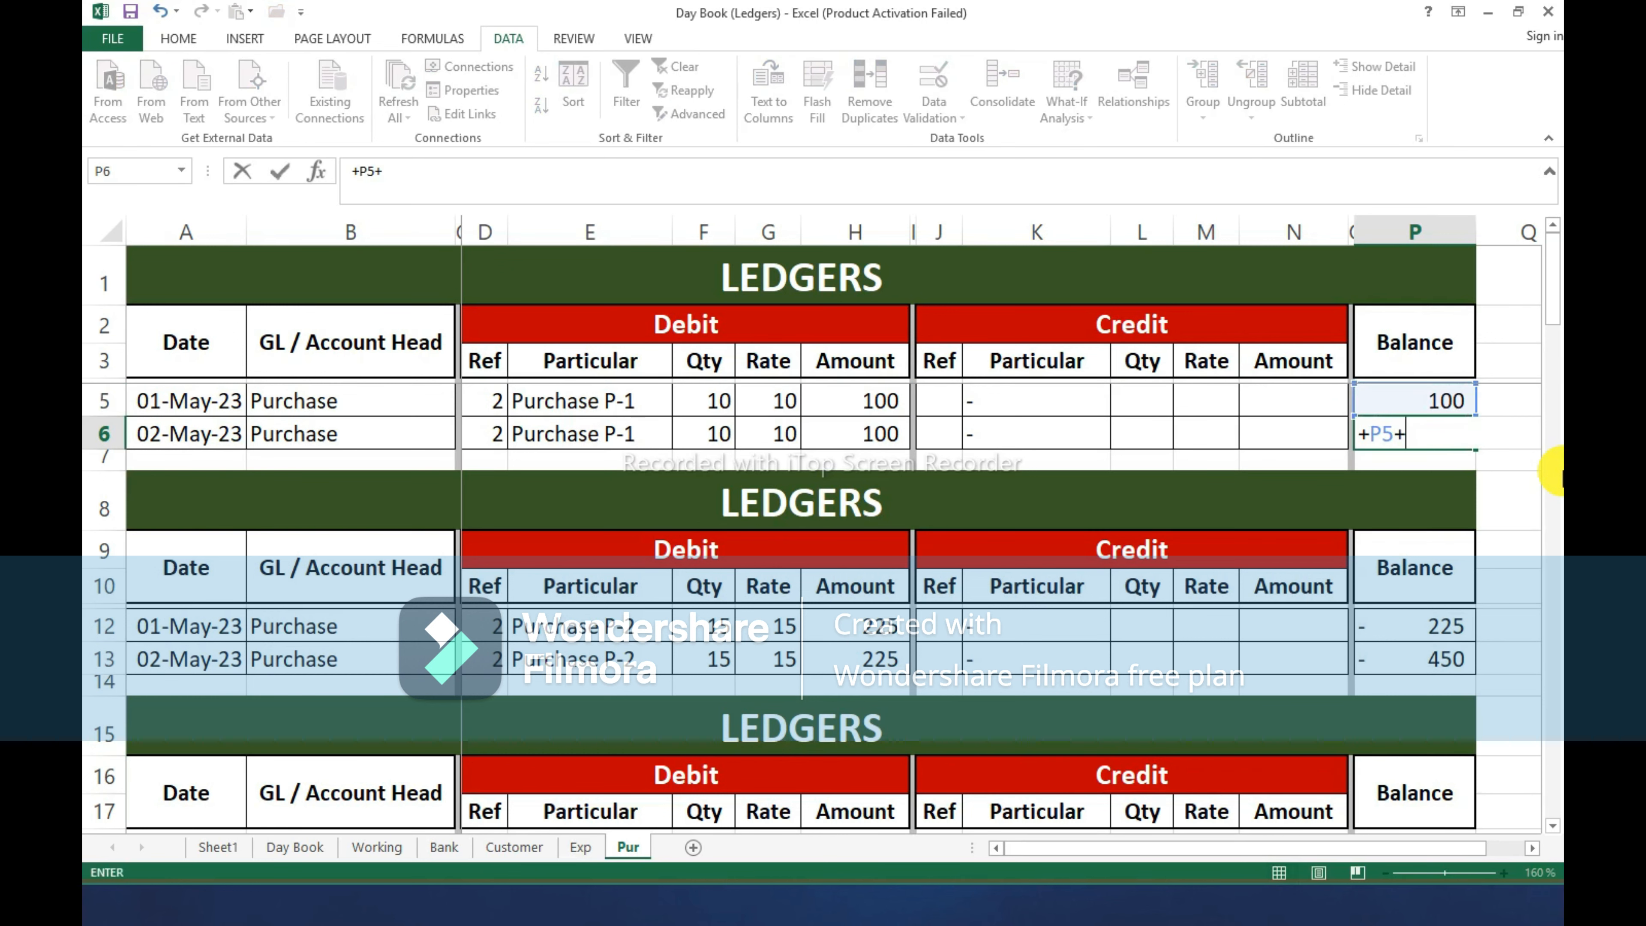
key(Left)
key(Left)
key(Left)
key(Left)
key(Left)
key(Left)
key(Left)
key(Left)
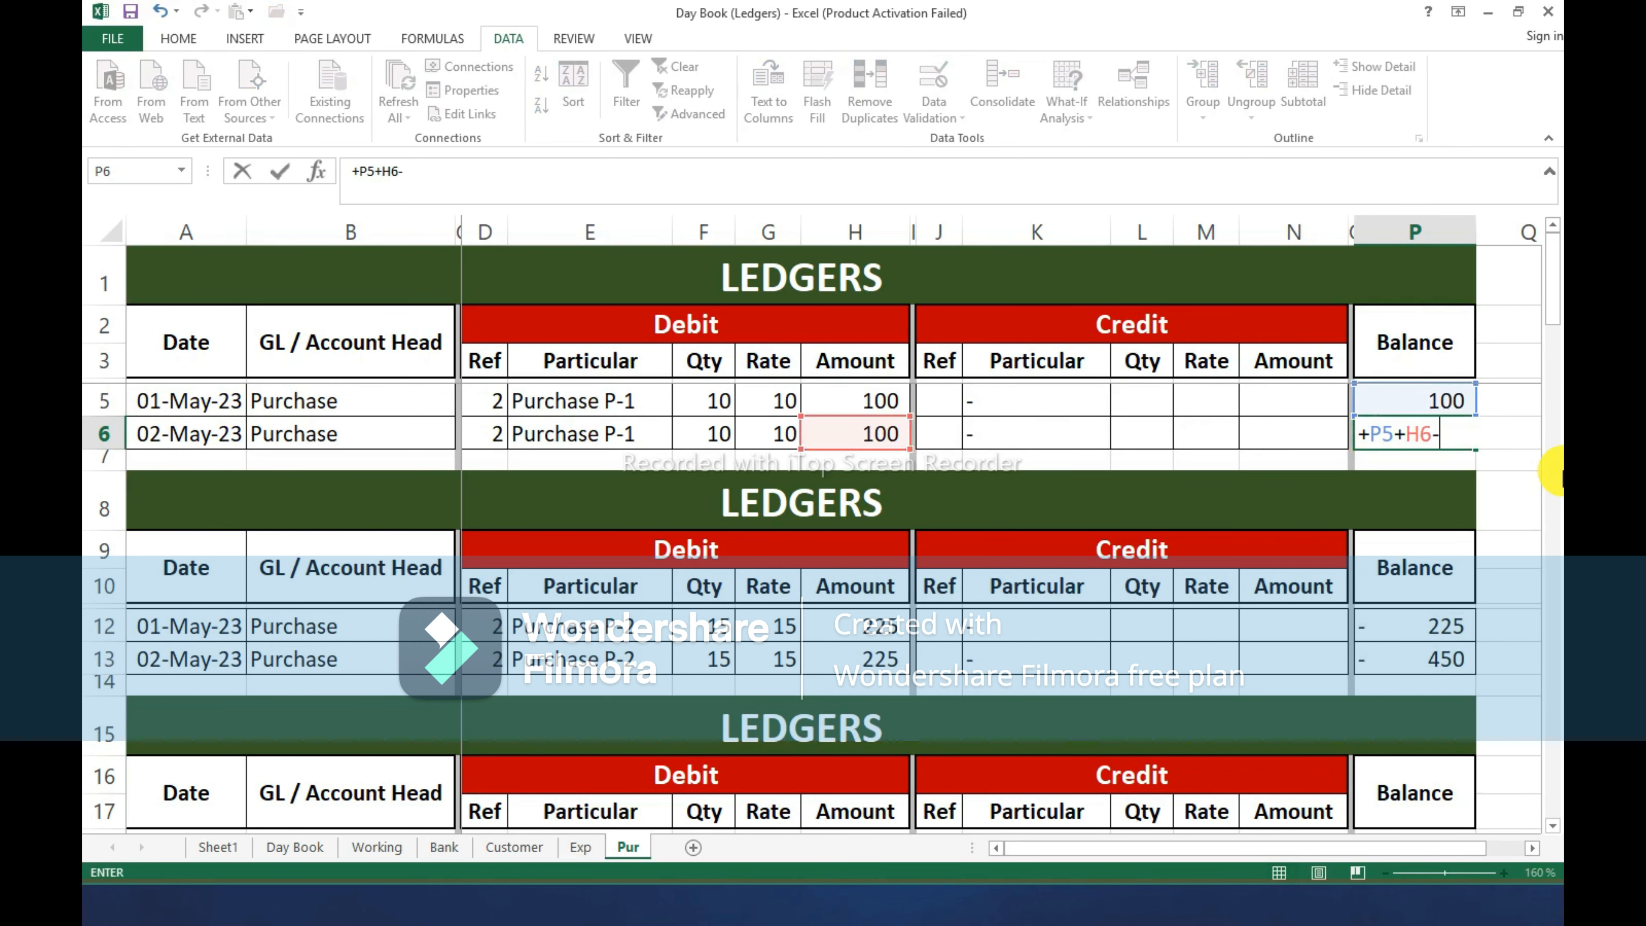
text(-)
key(Left)
key(Left)
key(Return)
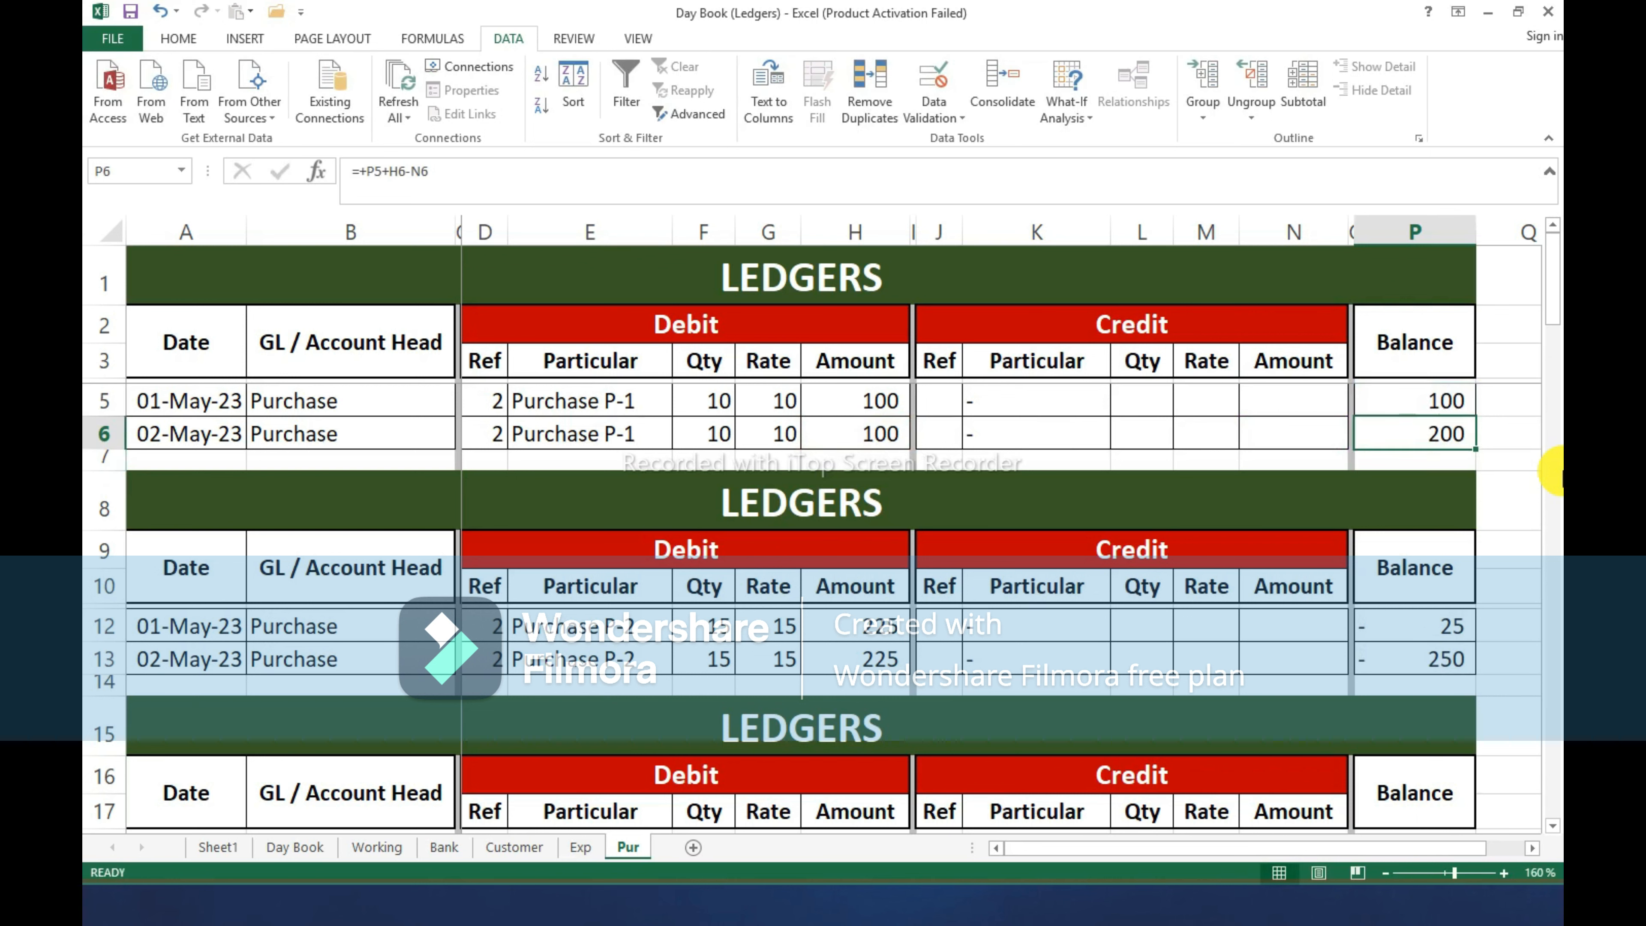
Copy the balance formulas in P5:P6 and paste them into P12:P13 of the Purchase P-2 ledger.
key(Up)
key(shift+Down)
key(ctrl+c)
key(Down)
key(Down)
key(Down)
key(Down)
key(Down)
key(Down)
key(Down)
key(Down)
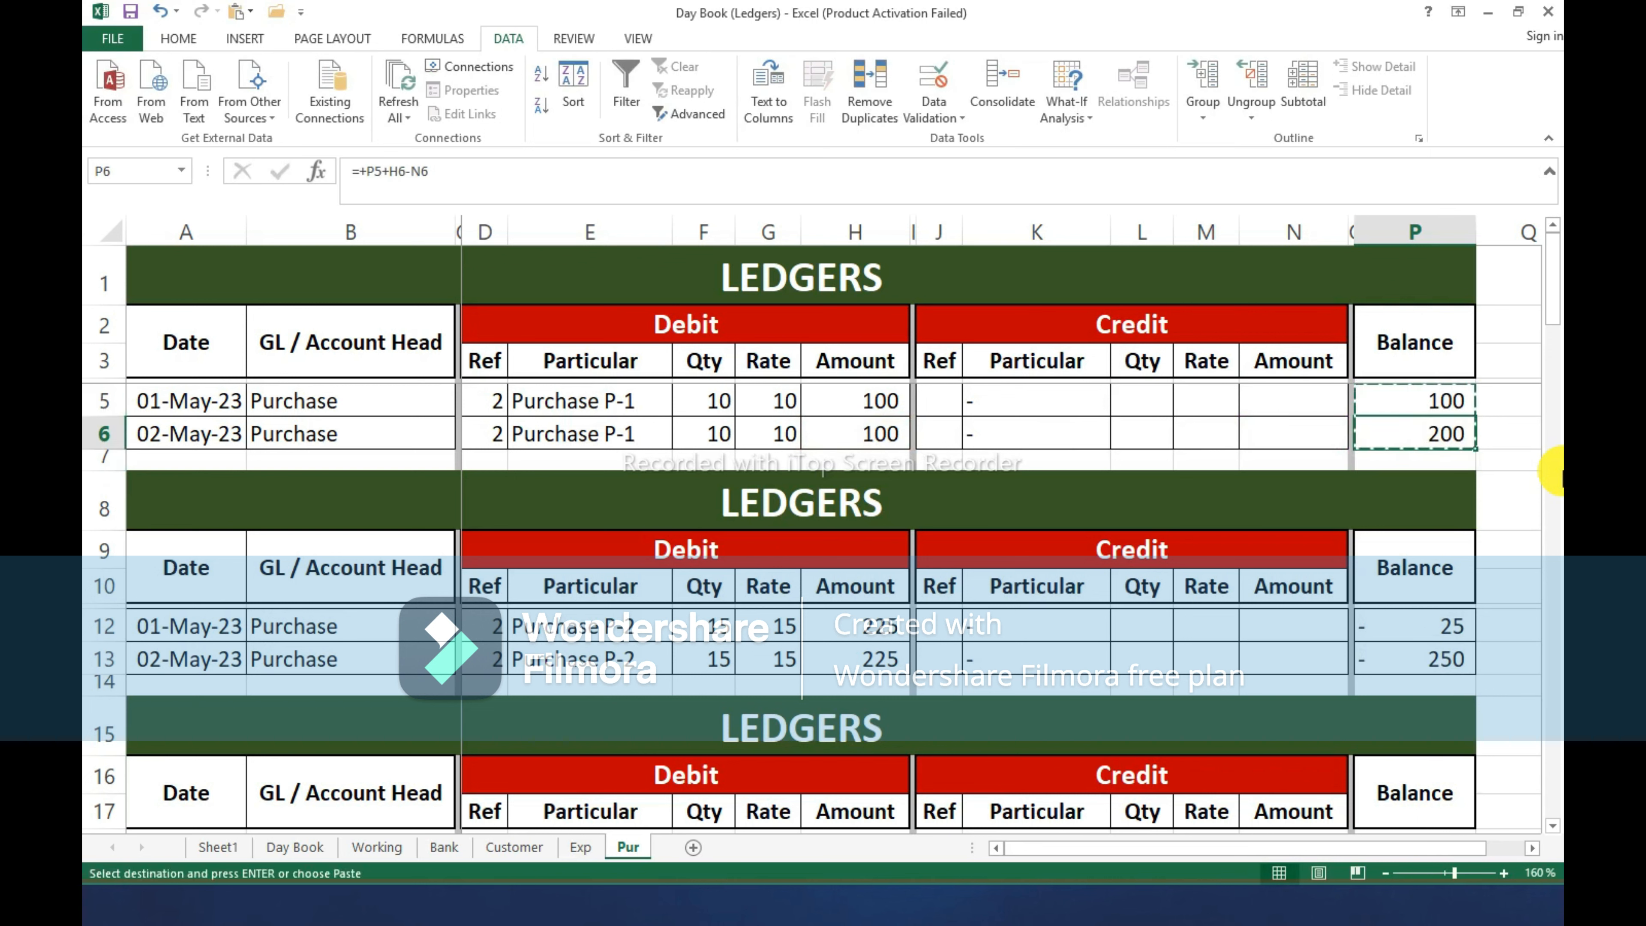
key(Up)
key(Up)
key(shift+Down)
key(ctrl+v)
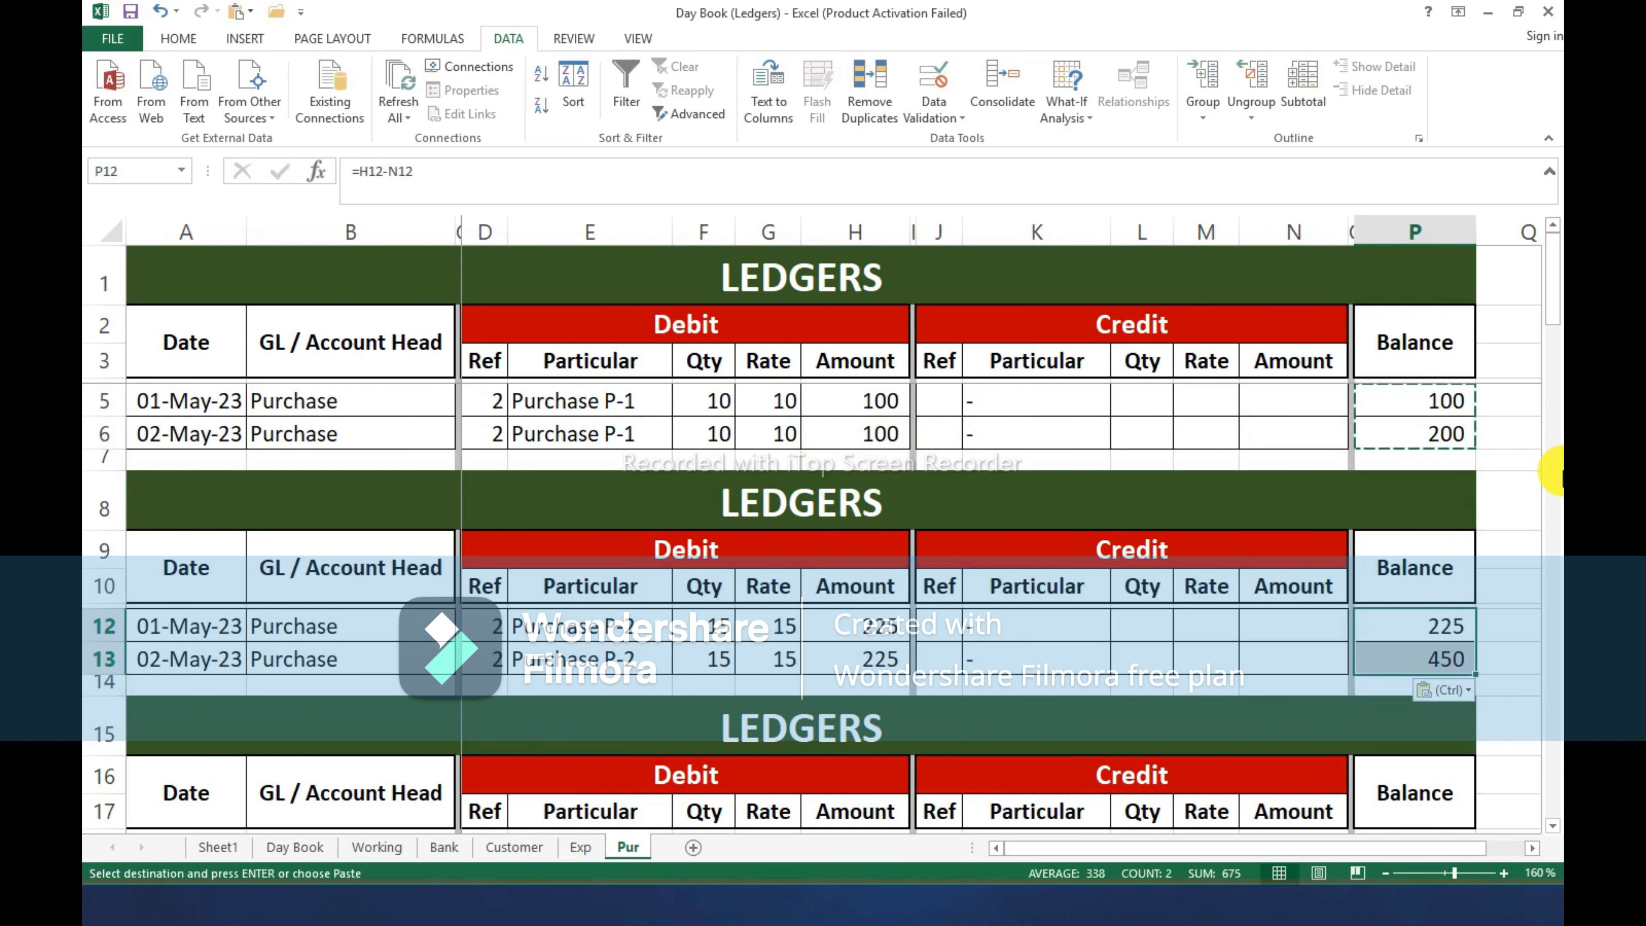
Paste the copied balance formulas into P19:P20 and P26:P27 for the Purchase P-3 and P-4 ledgers.
scroll(1414, 662, down, 3)
click(1406, 560)
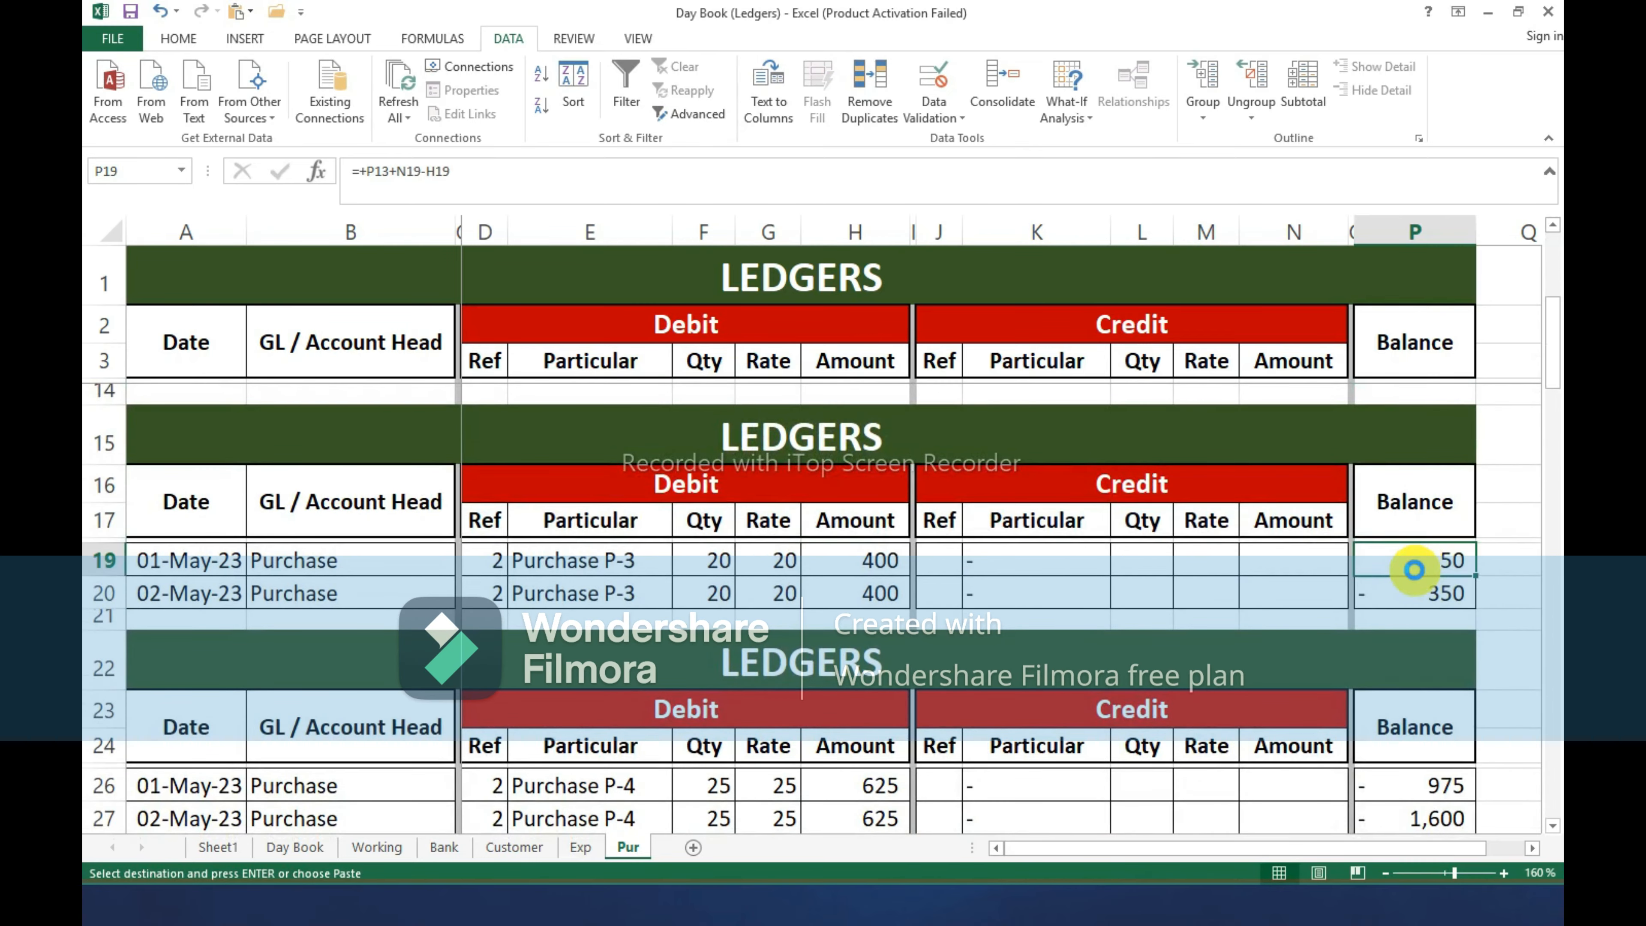
key(shift+Down)
key(ctrl+v)
scroll(1415, 713, down, 2)
click(1415, 590)
key(shift+Down)
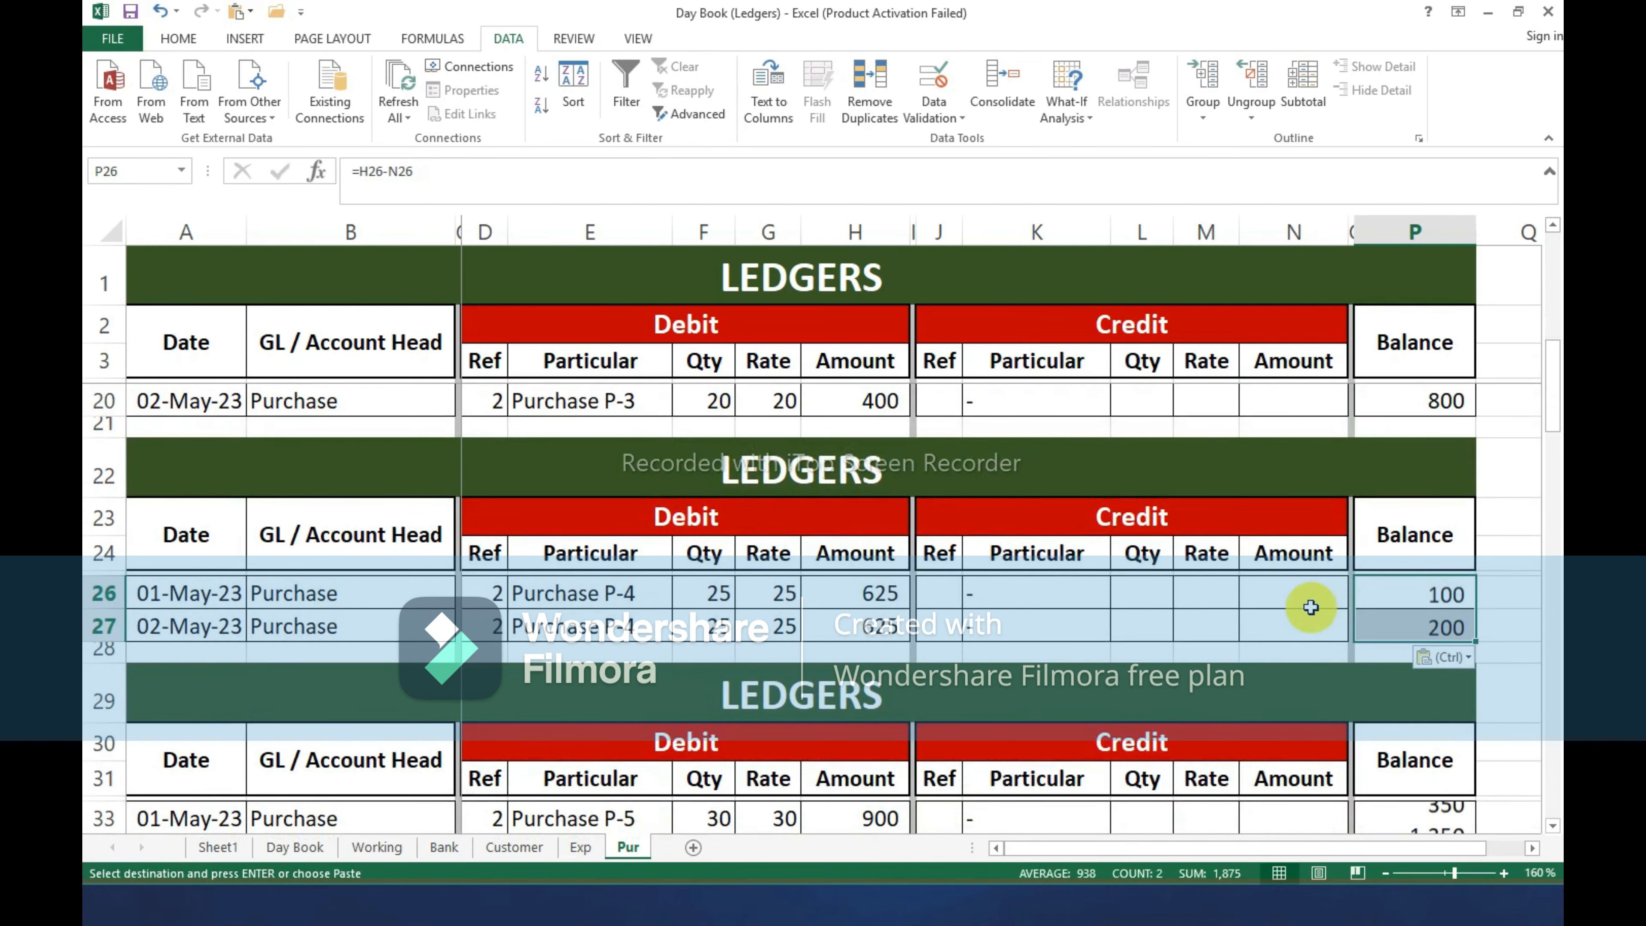
key(ctrl+v)
Paste the copied balance formulas into P33:P34 of the Purchase P-5 ledger.
scroll(1309, 607, down, 1)
scroll(1309, 607, down, 1)
click(1403, 625)
key(shift+Down)
key(ctrl+v)
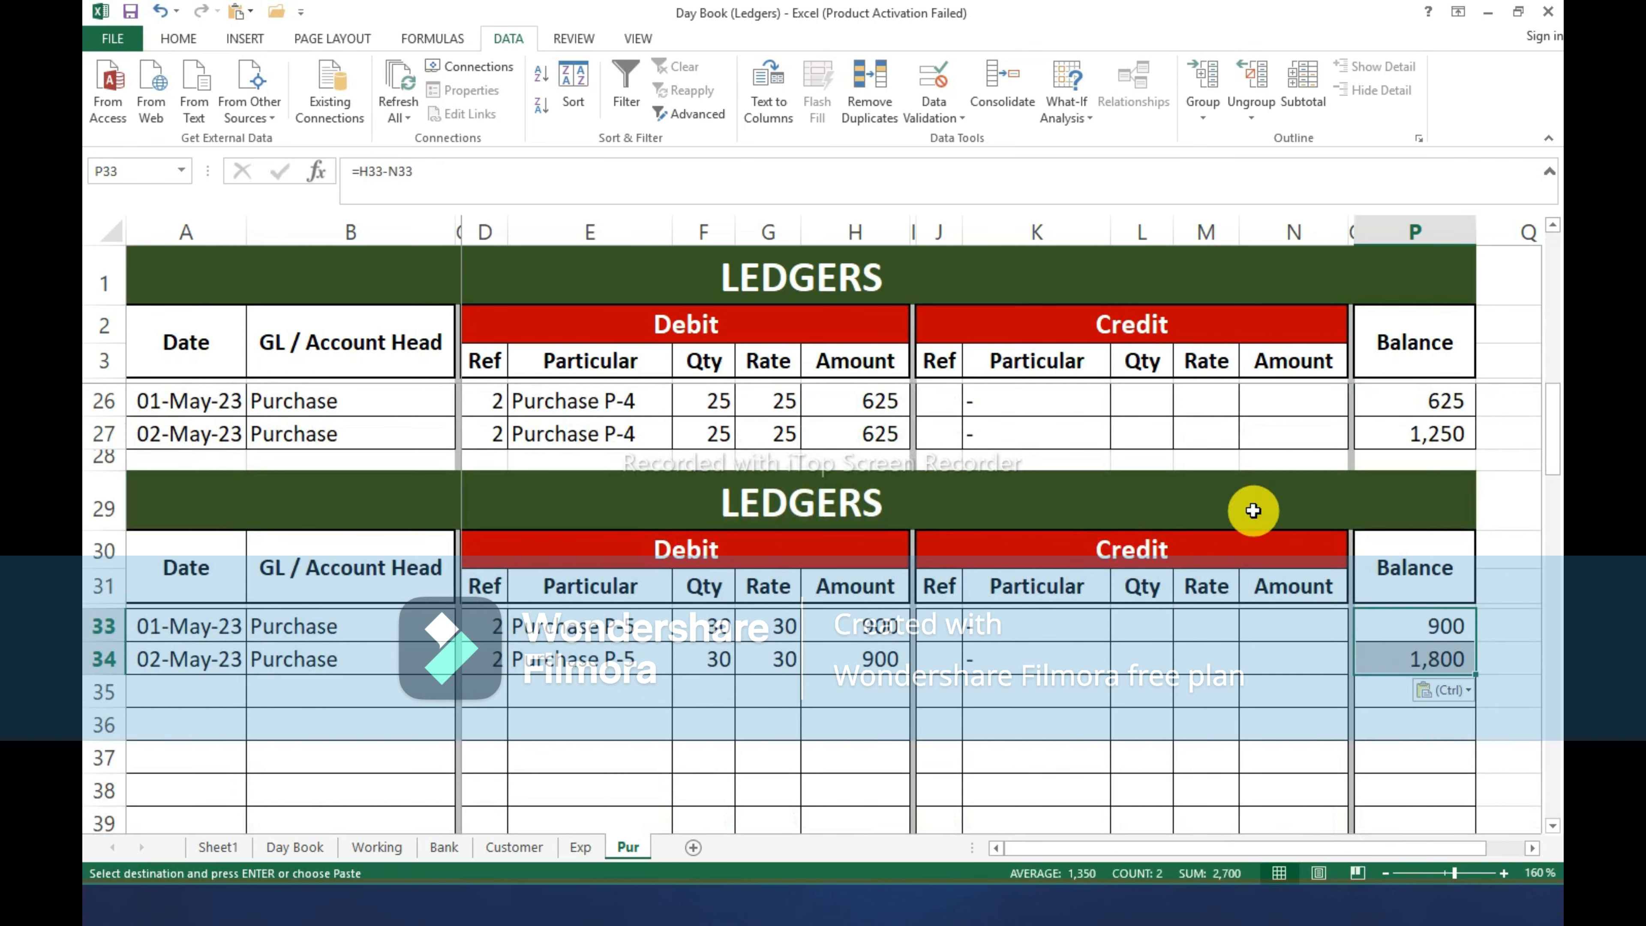
Rename the first ledger title in row 1 as LEDGERS P-1.
scroll(549, 624, up, 7)
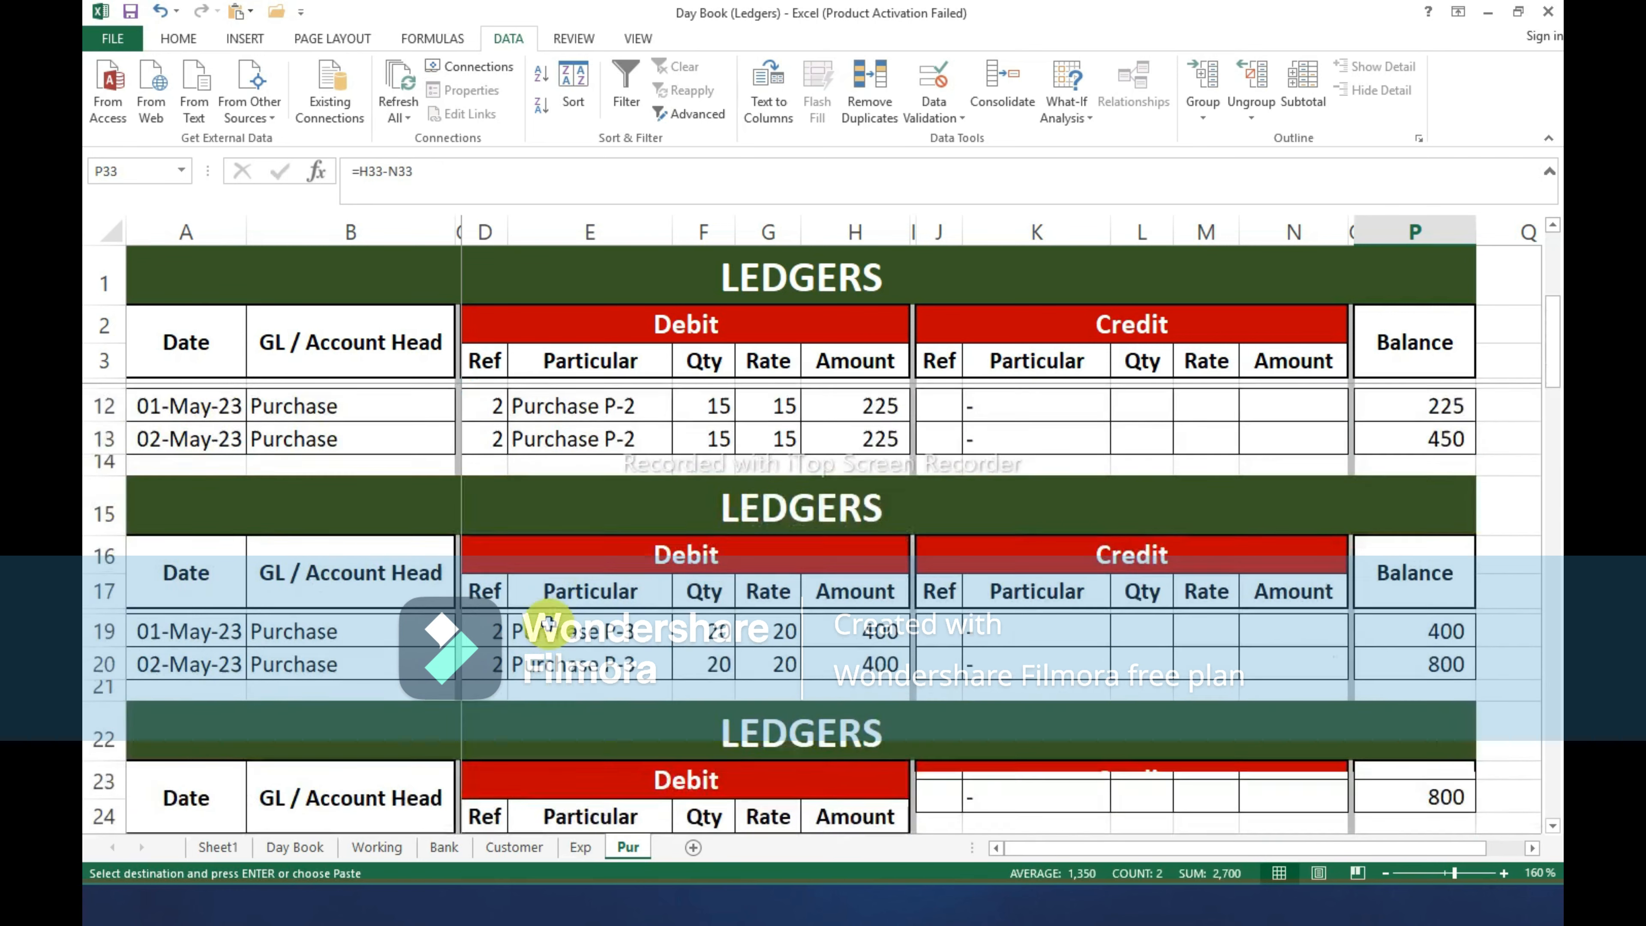
click(699, 286)
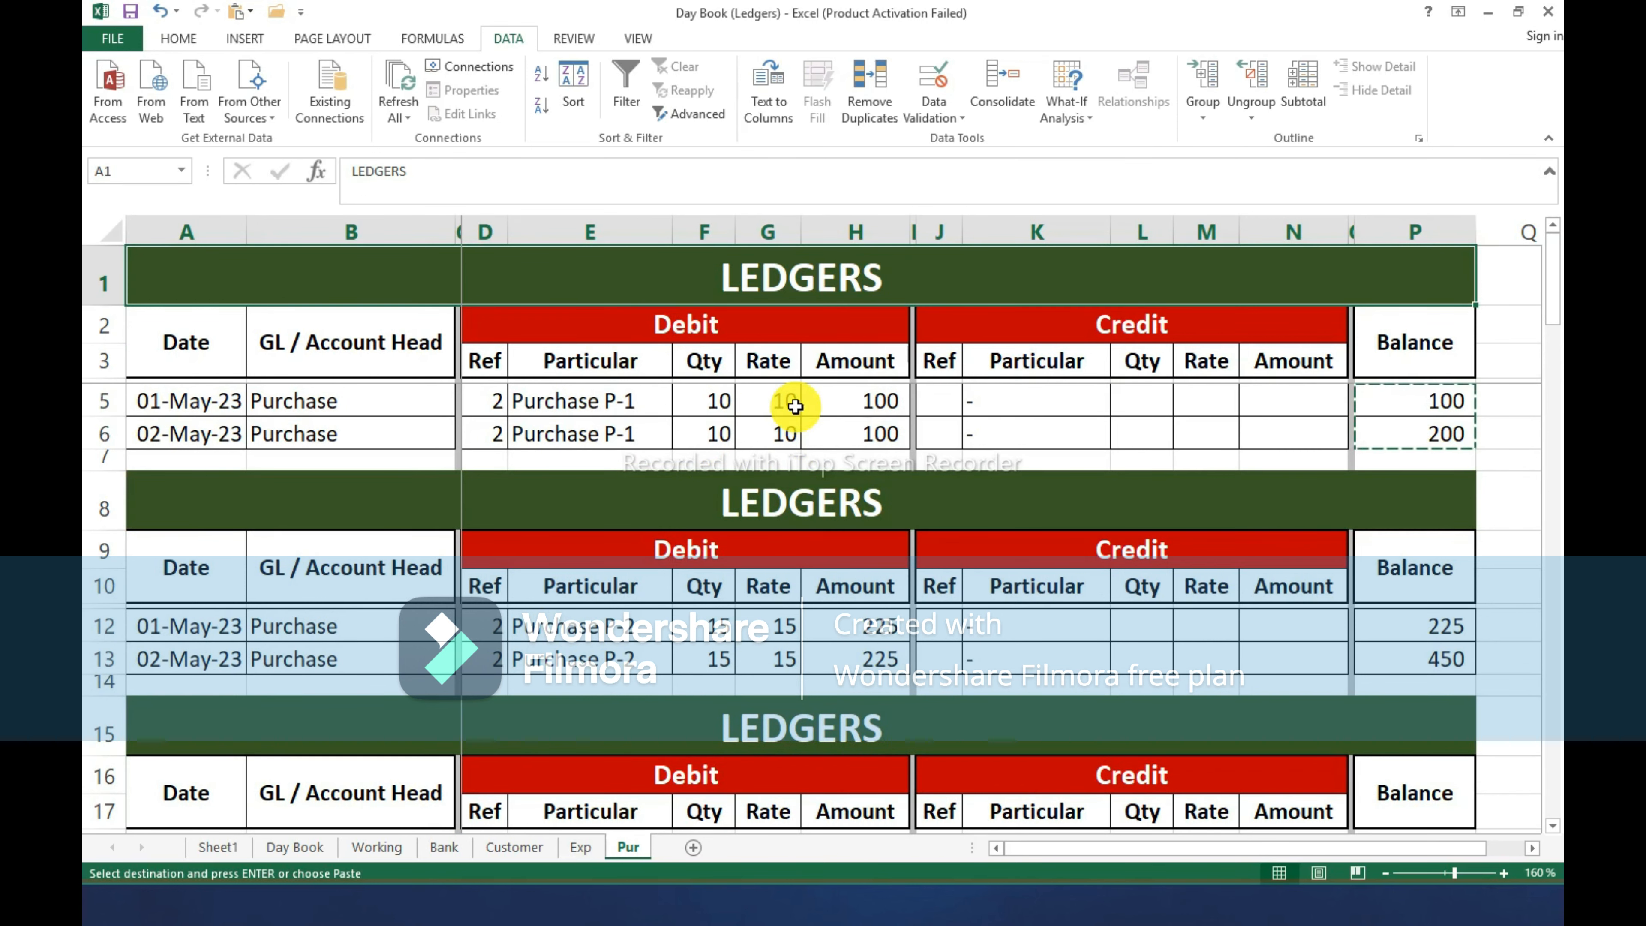
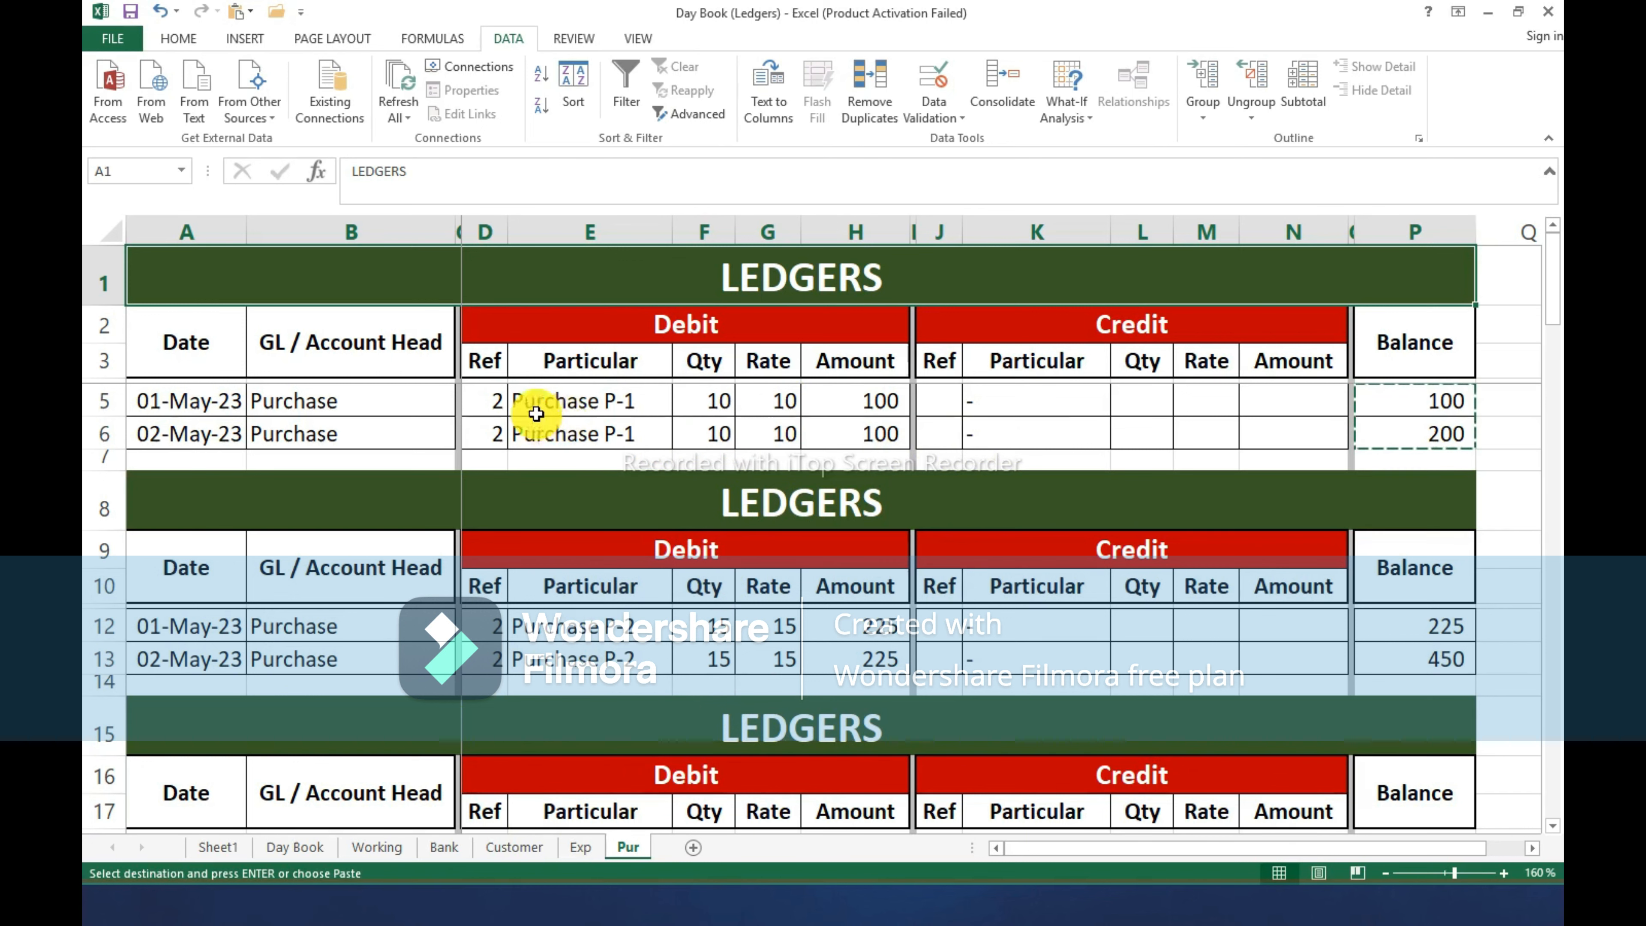
key(F2)
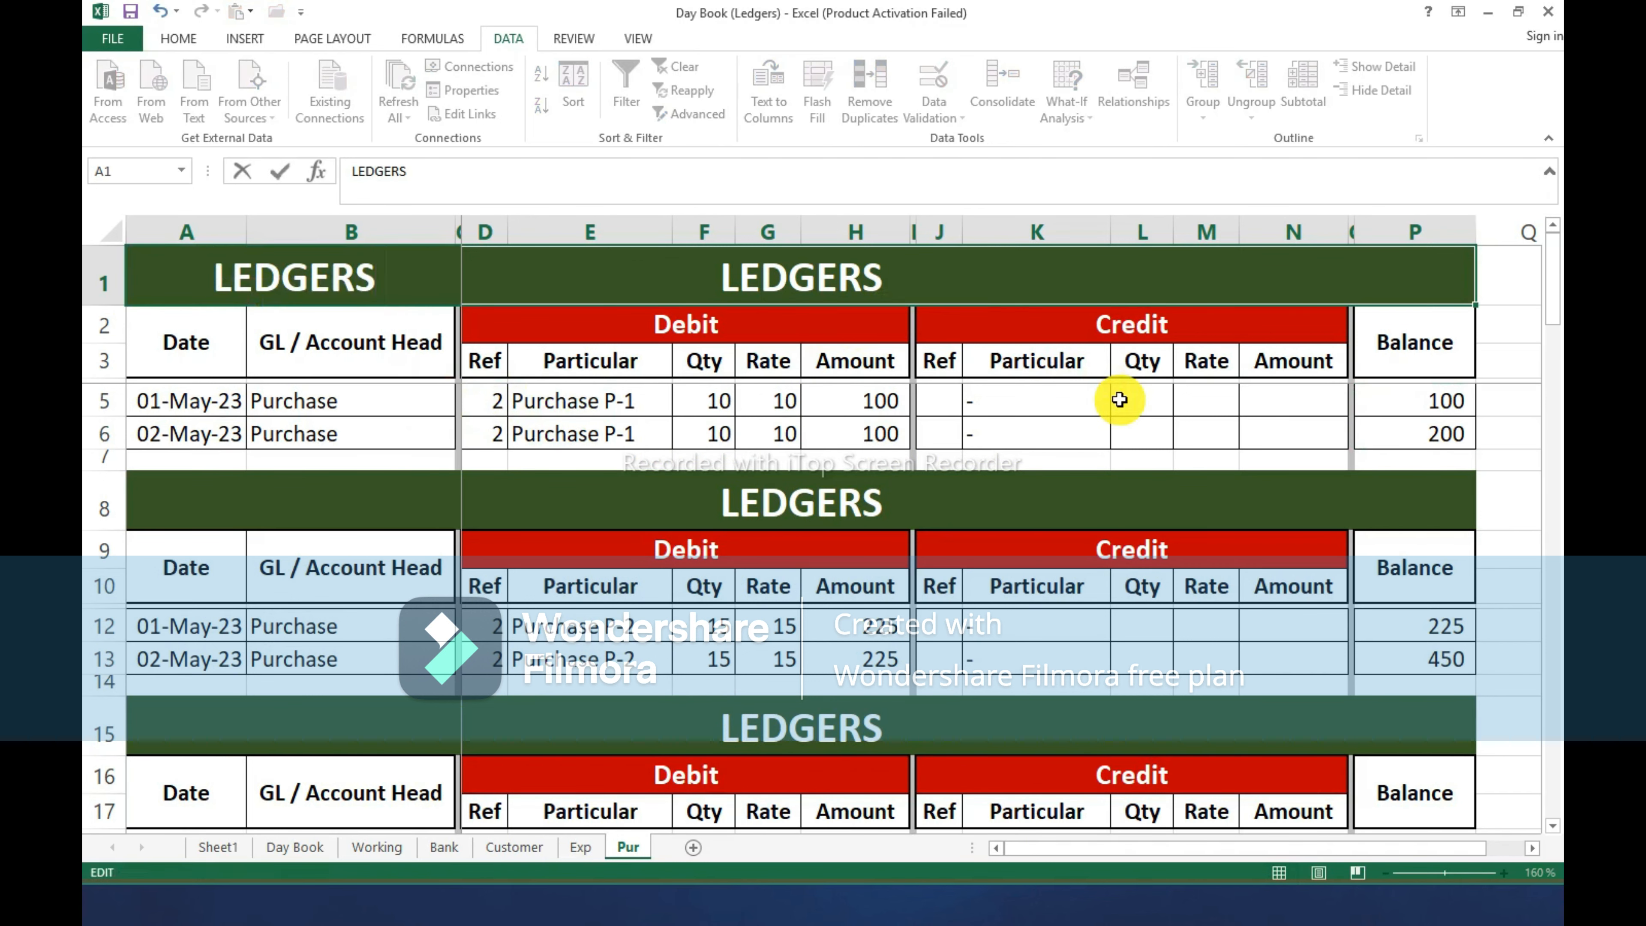
text(P-1)
key(Return)
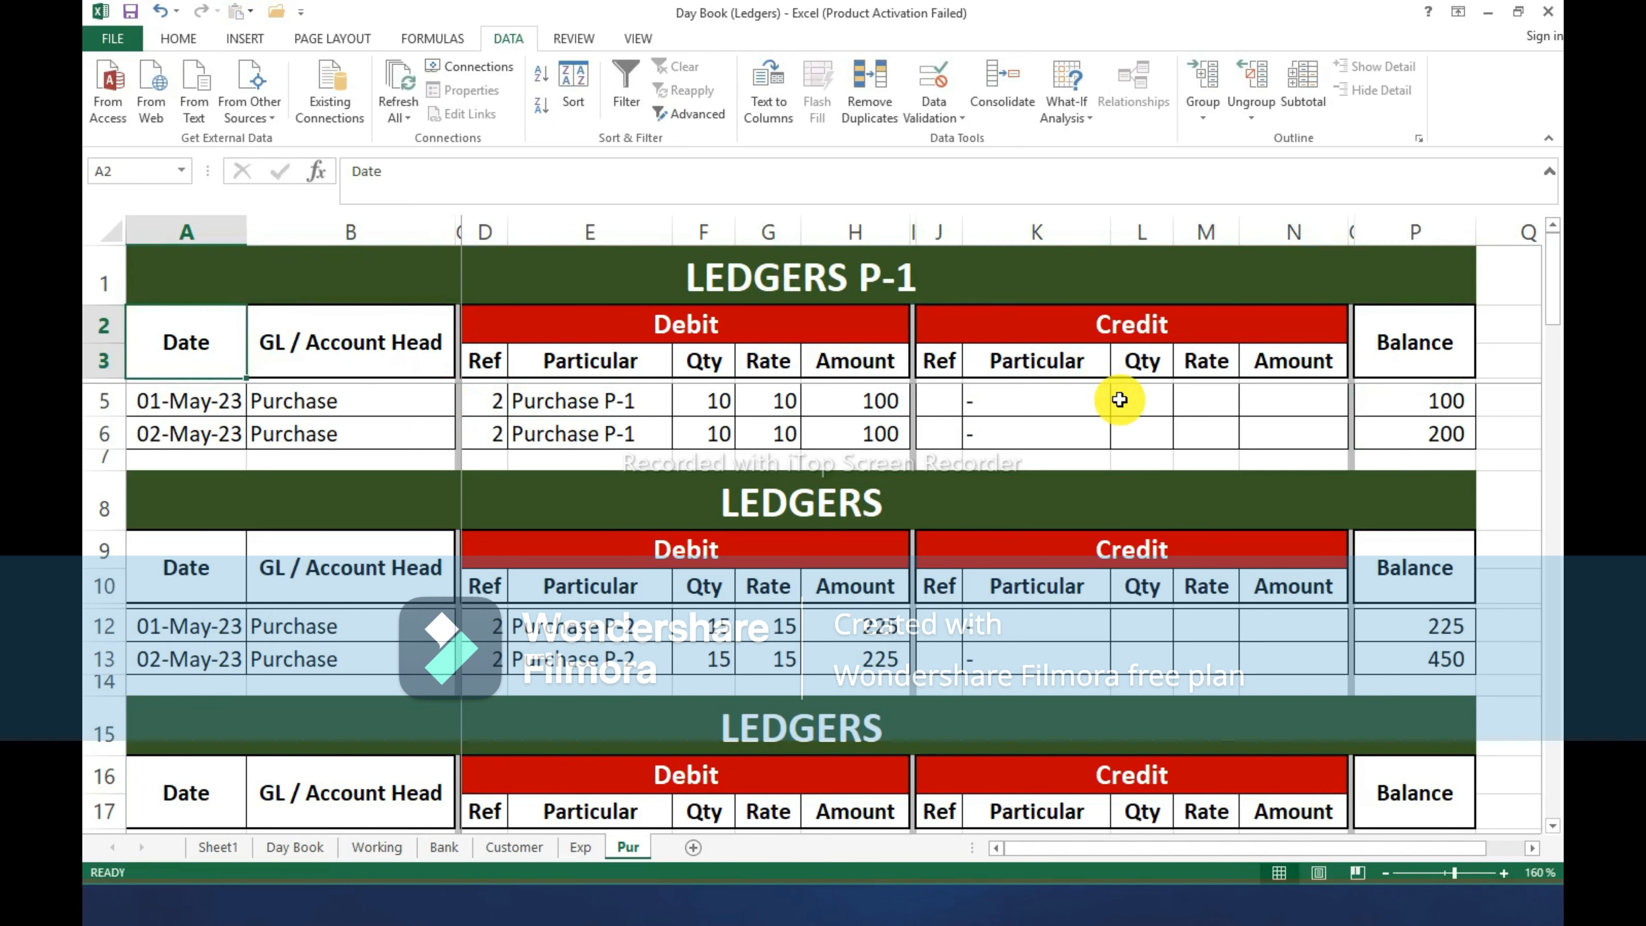
Rename the second ledger title in row 8 as LEDGERS P-2.
key(Down)
key(Down)
key(Down)
key(Down)
key(F2)
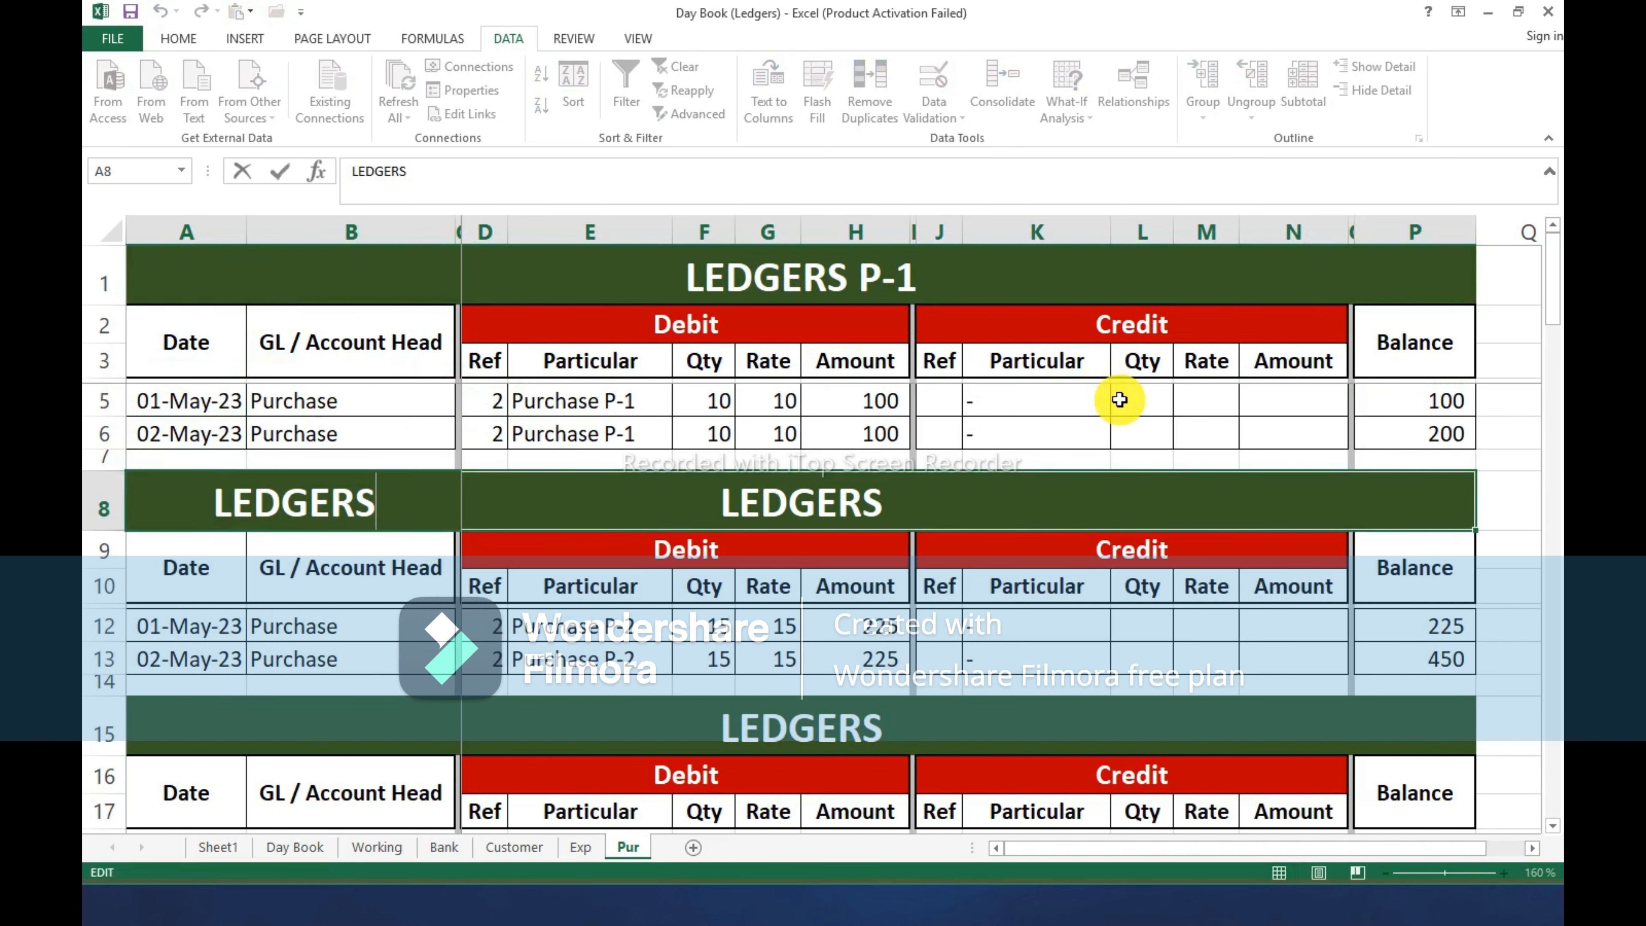
text(P-)
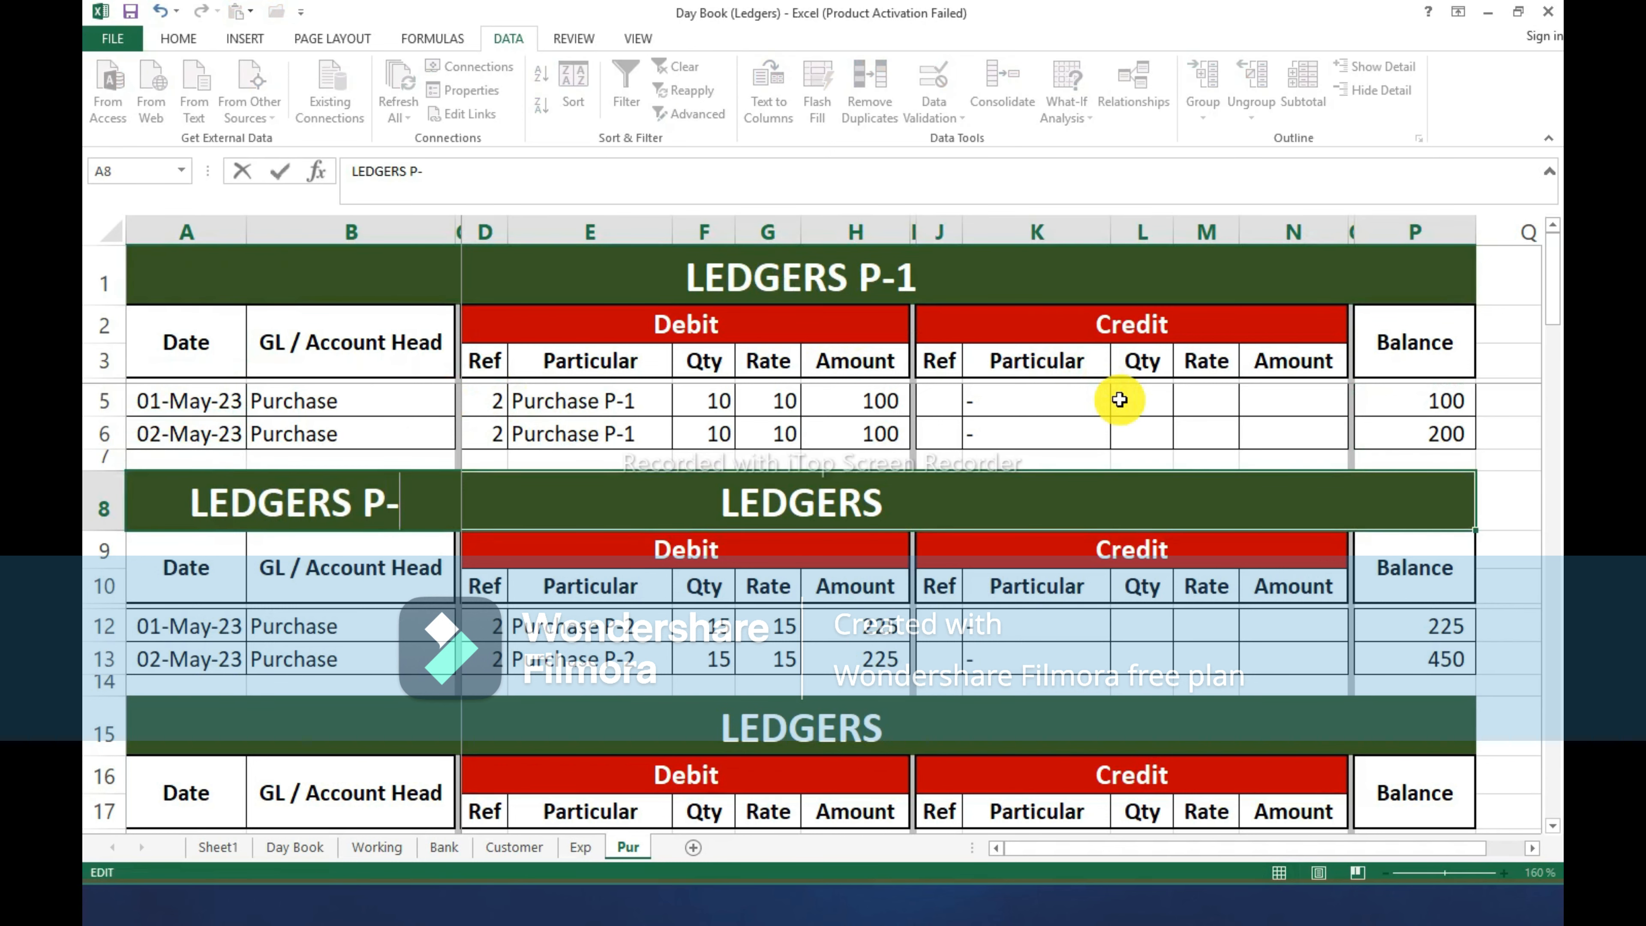
text(2)
key(Return)
Rename the third ledger title in row 15 as LEDGERS P-3.
key(Down)
key(Down)
key(Down)
key(Down)
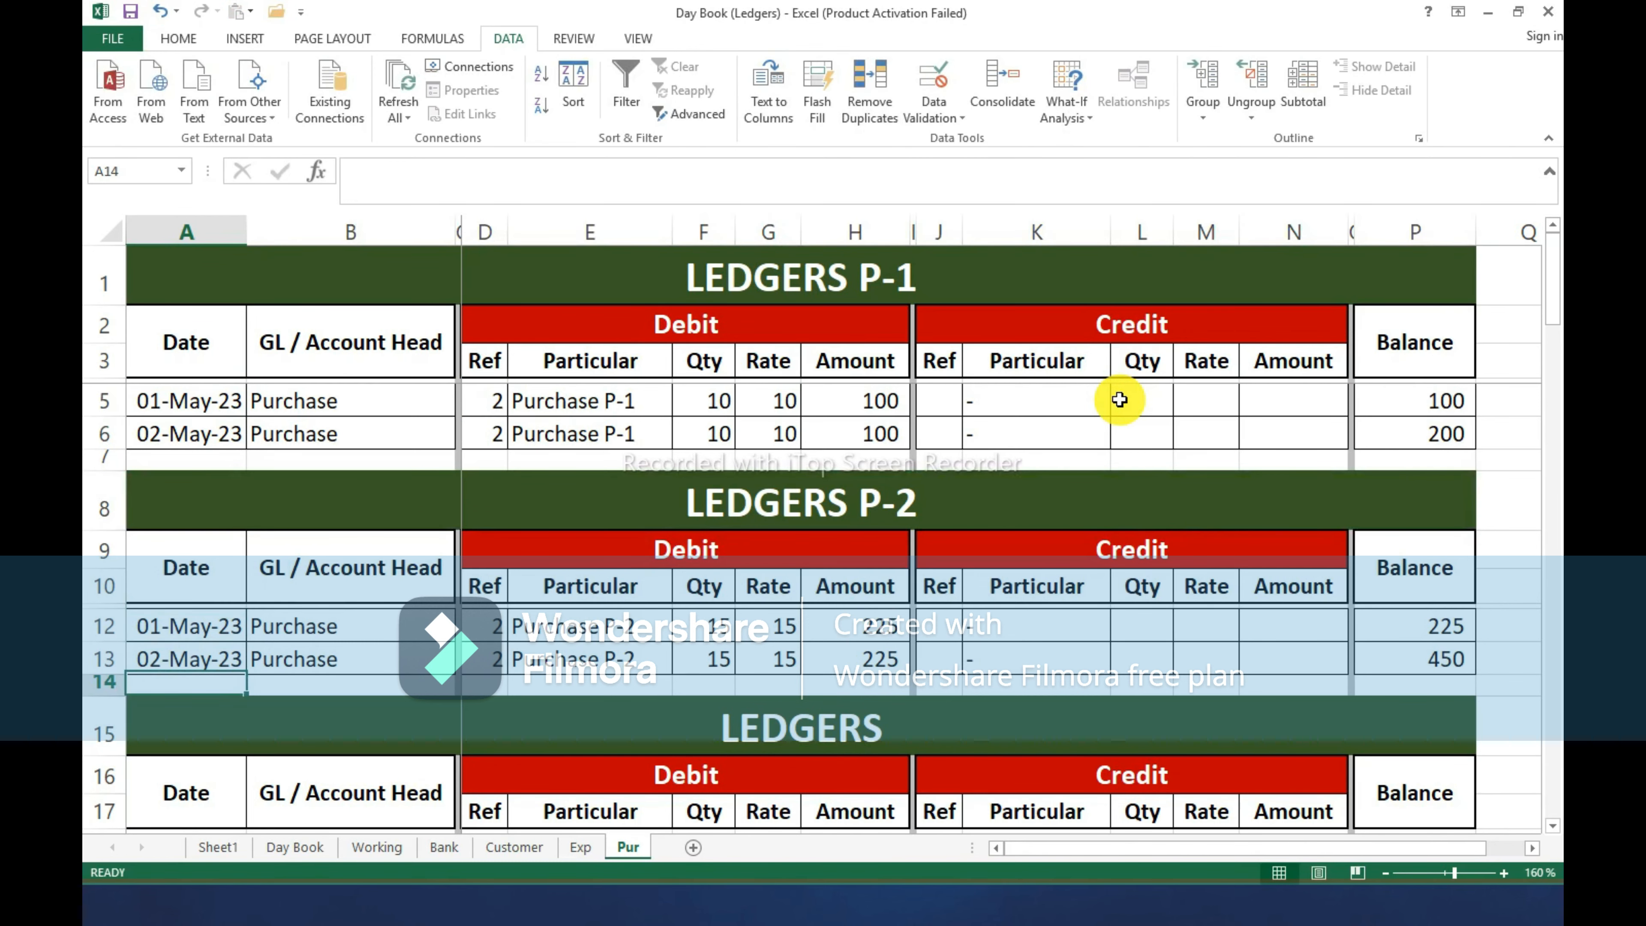
key(F2)
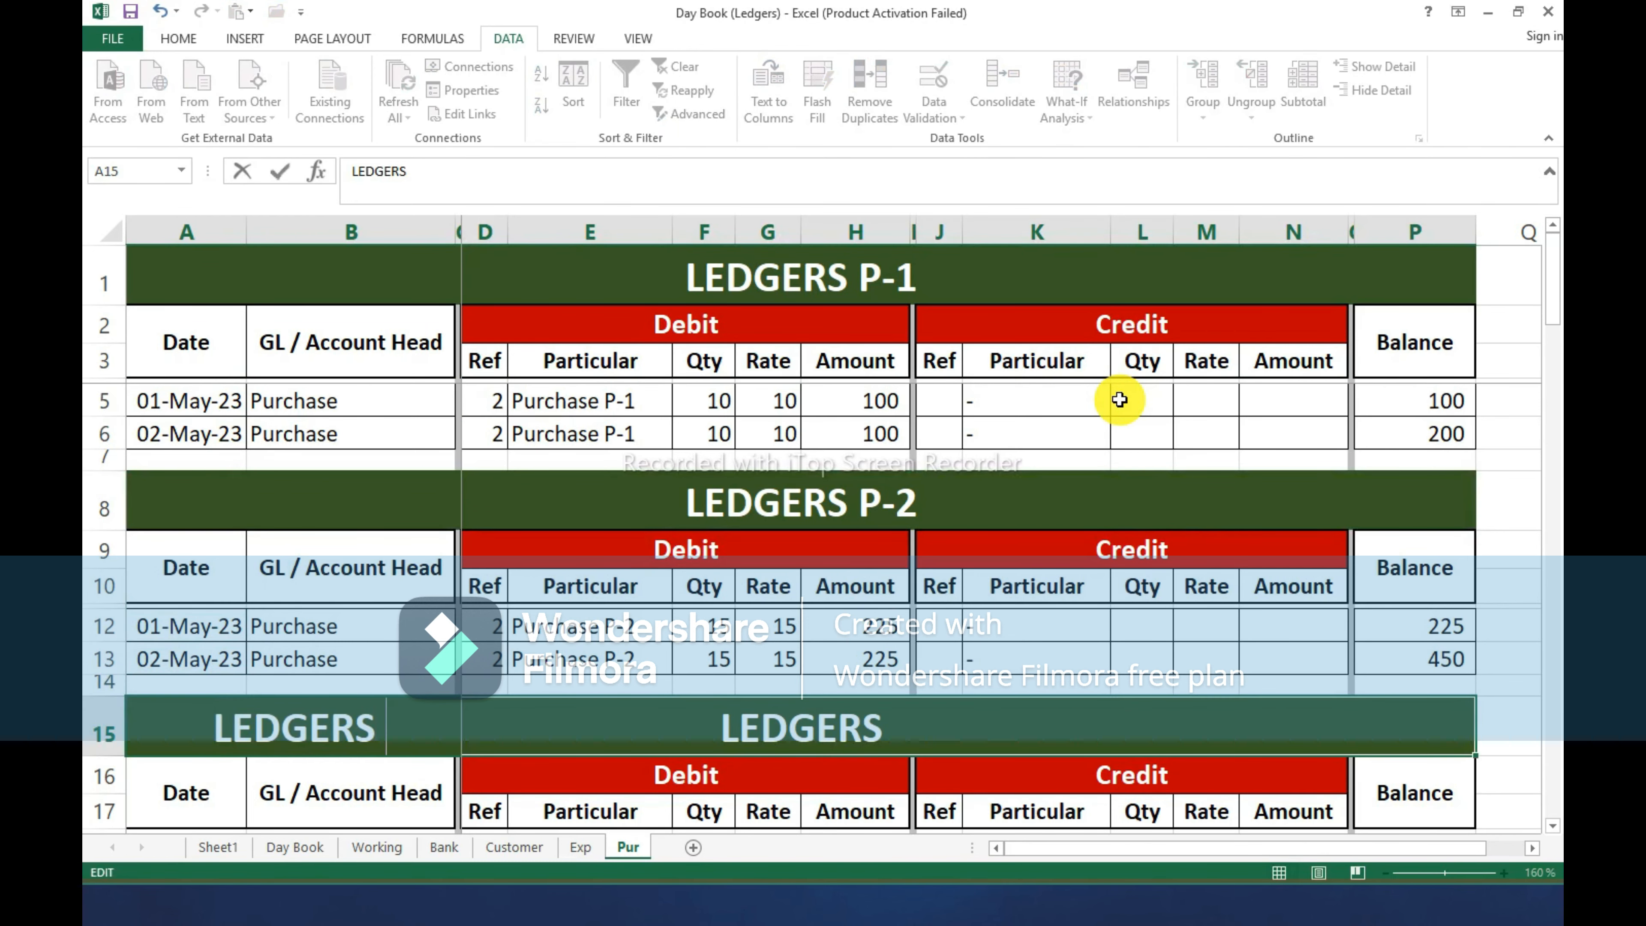
text(P-)
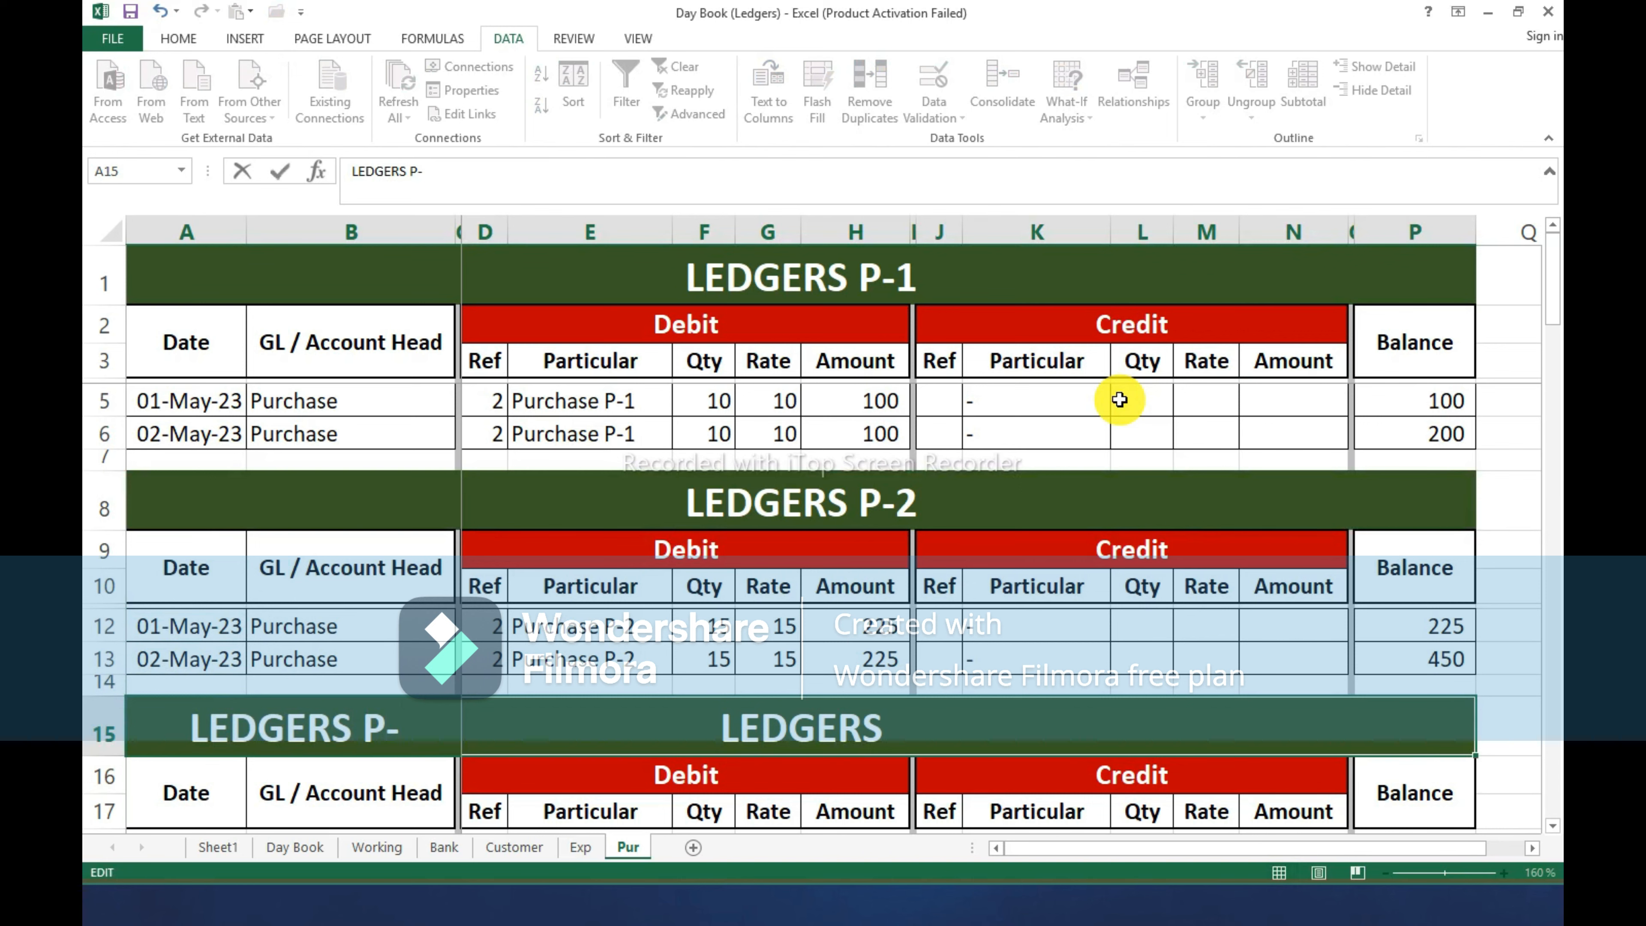
text(3)
key(Return)
Rename the fourth ledger title in row 22 as LEDGERS - P4.
scroll(828, 646, down, 3)
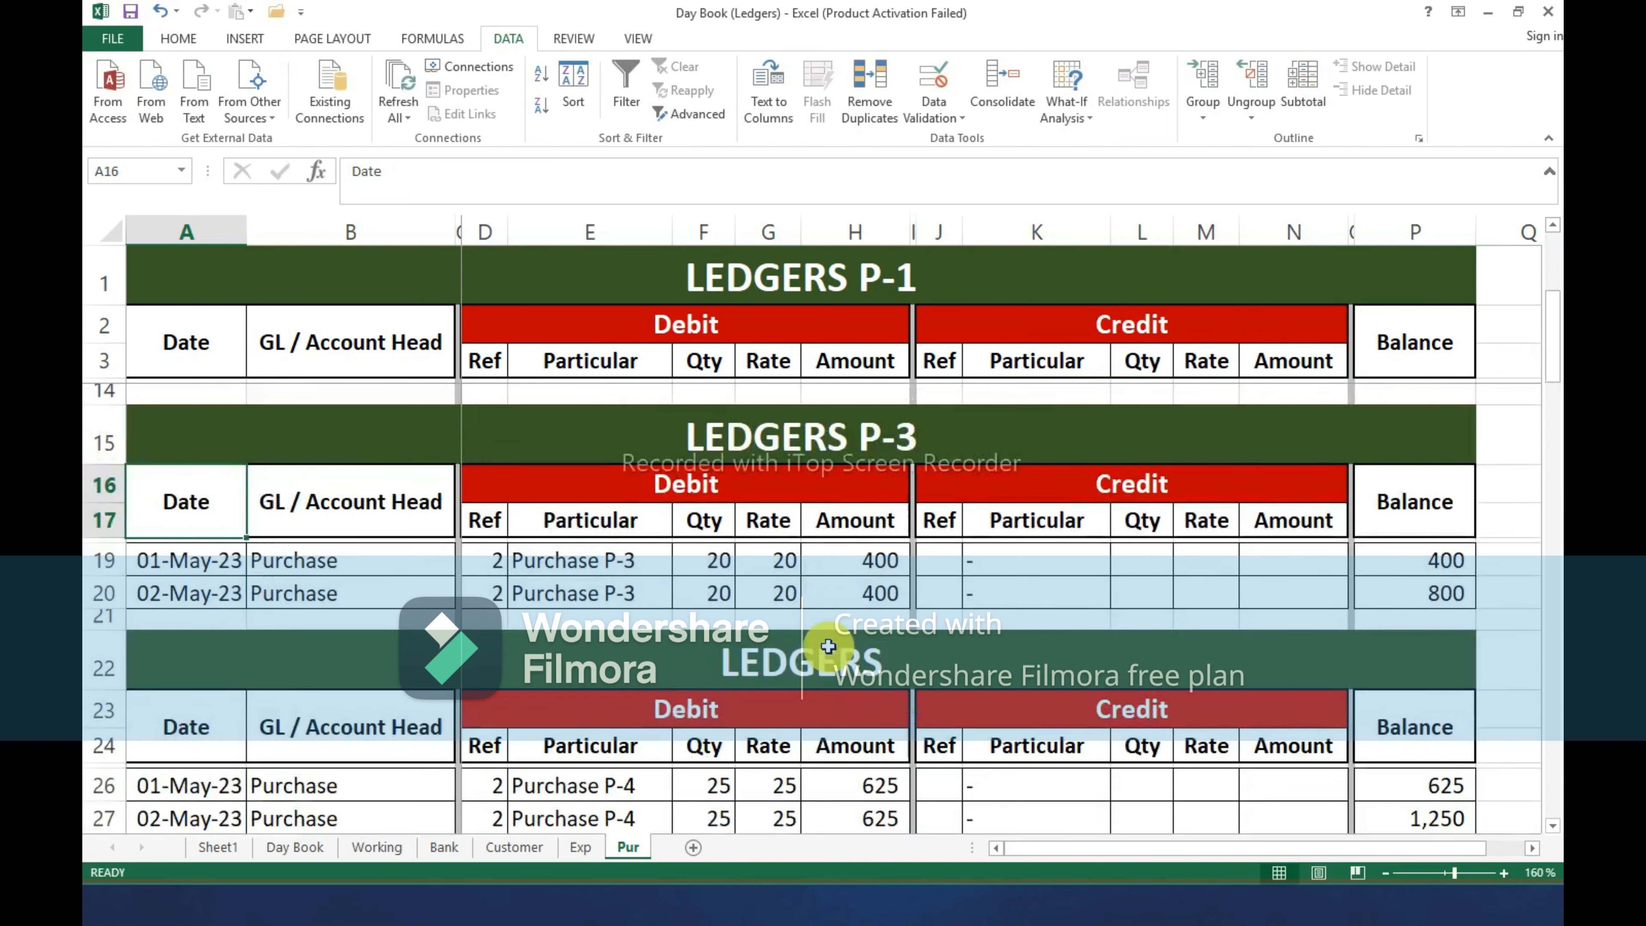
double_click(925, 671)
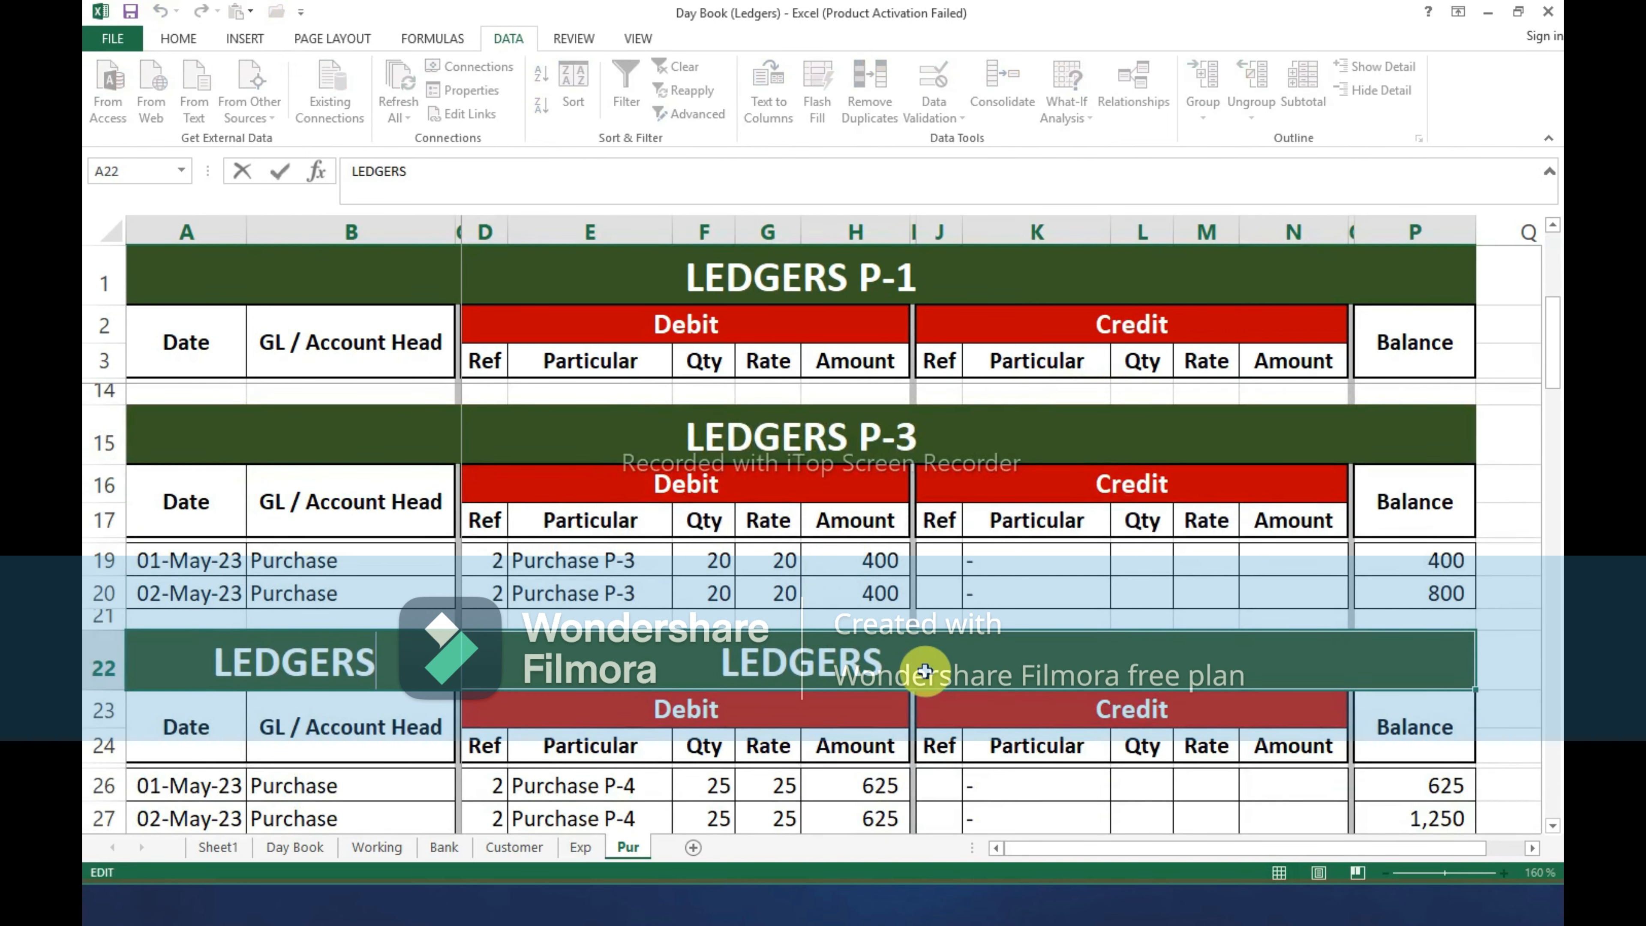
text(-)
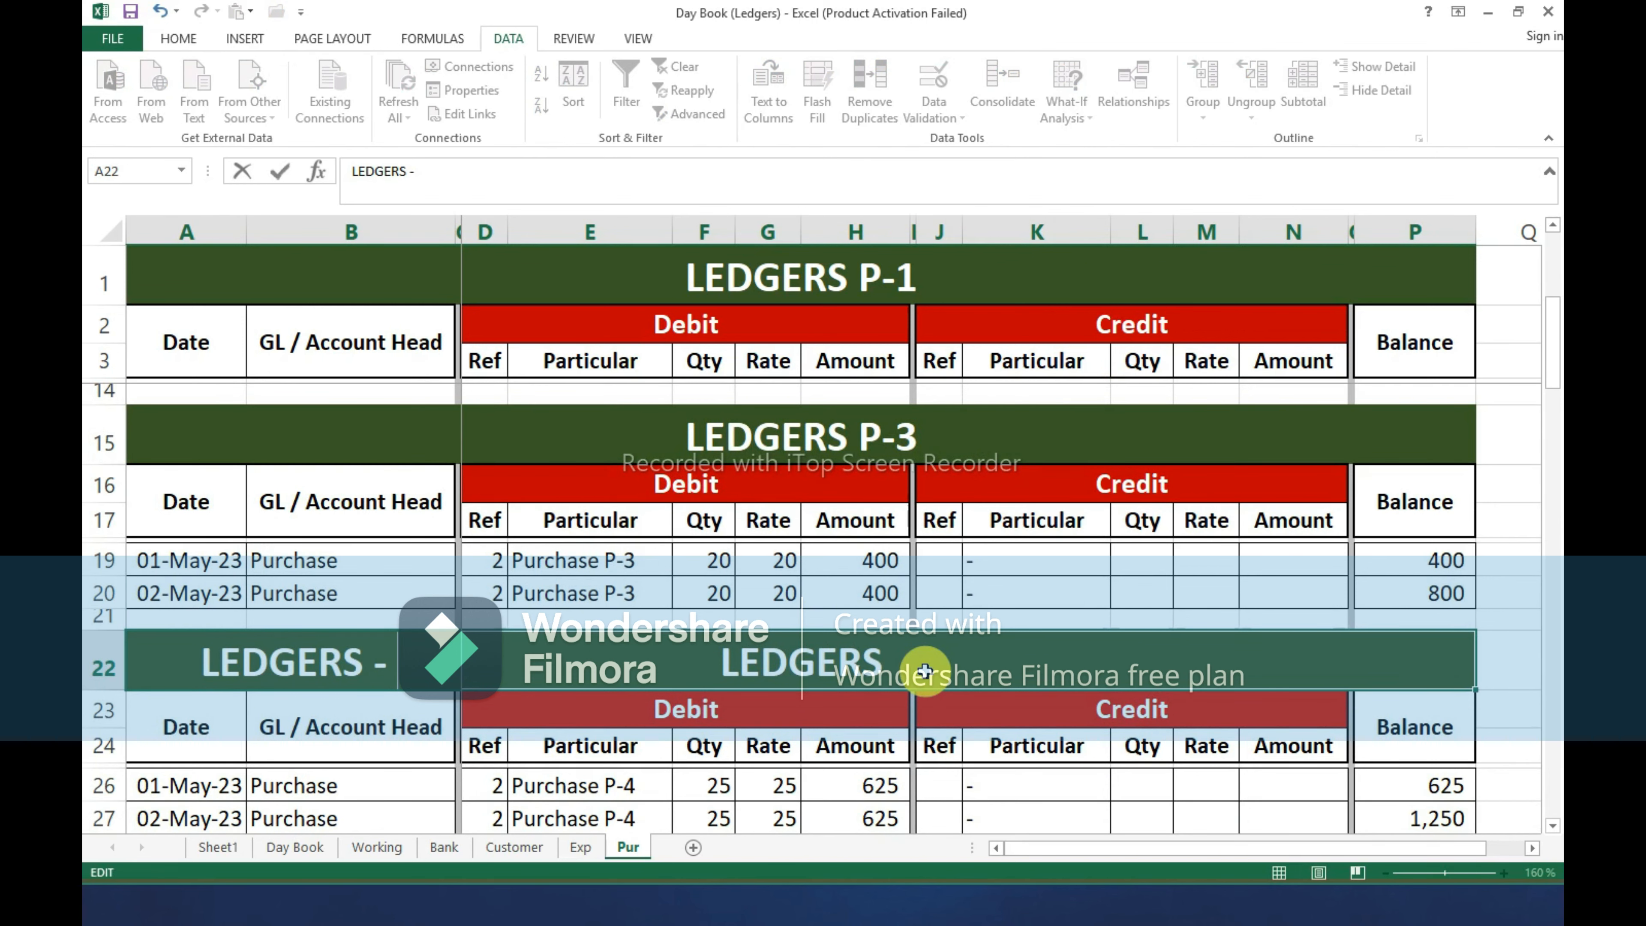
text( P4)
key(Return)
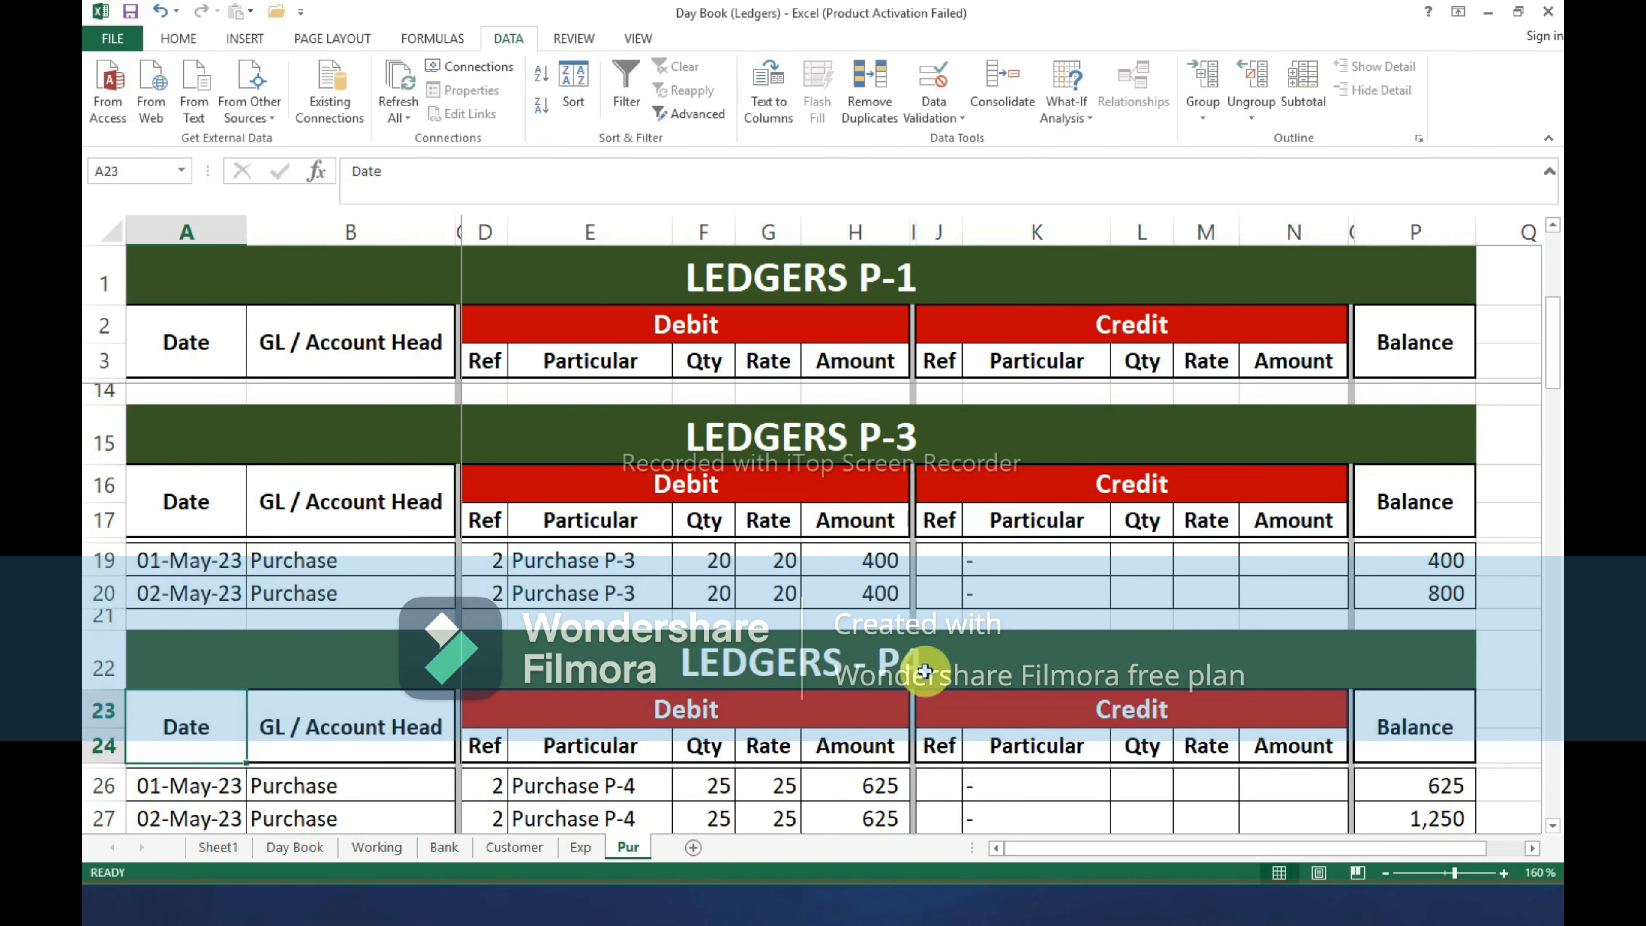
Rename the fifth ledger title in row 29 as LEDGERS P-5.
scroll(925, 671, down, 3)
click(848, 599)
key(F2)
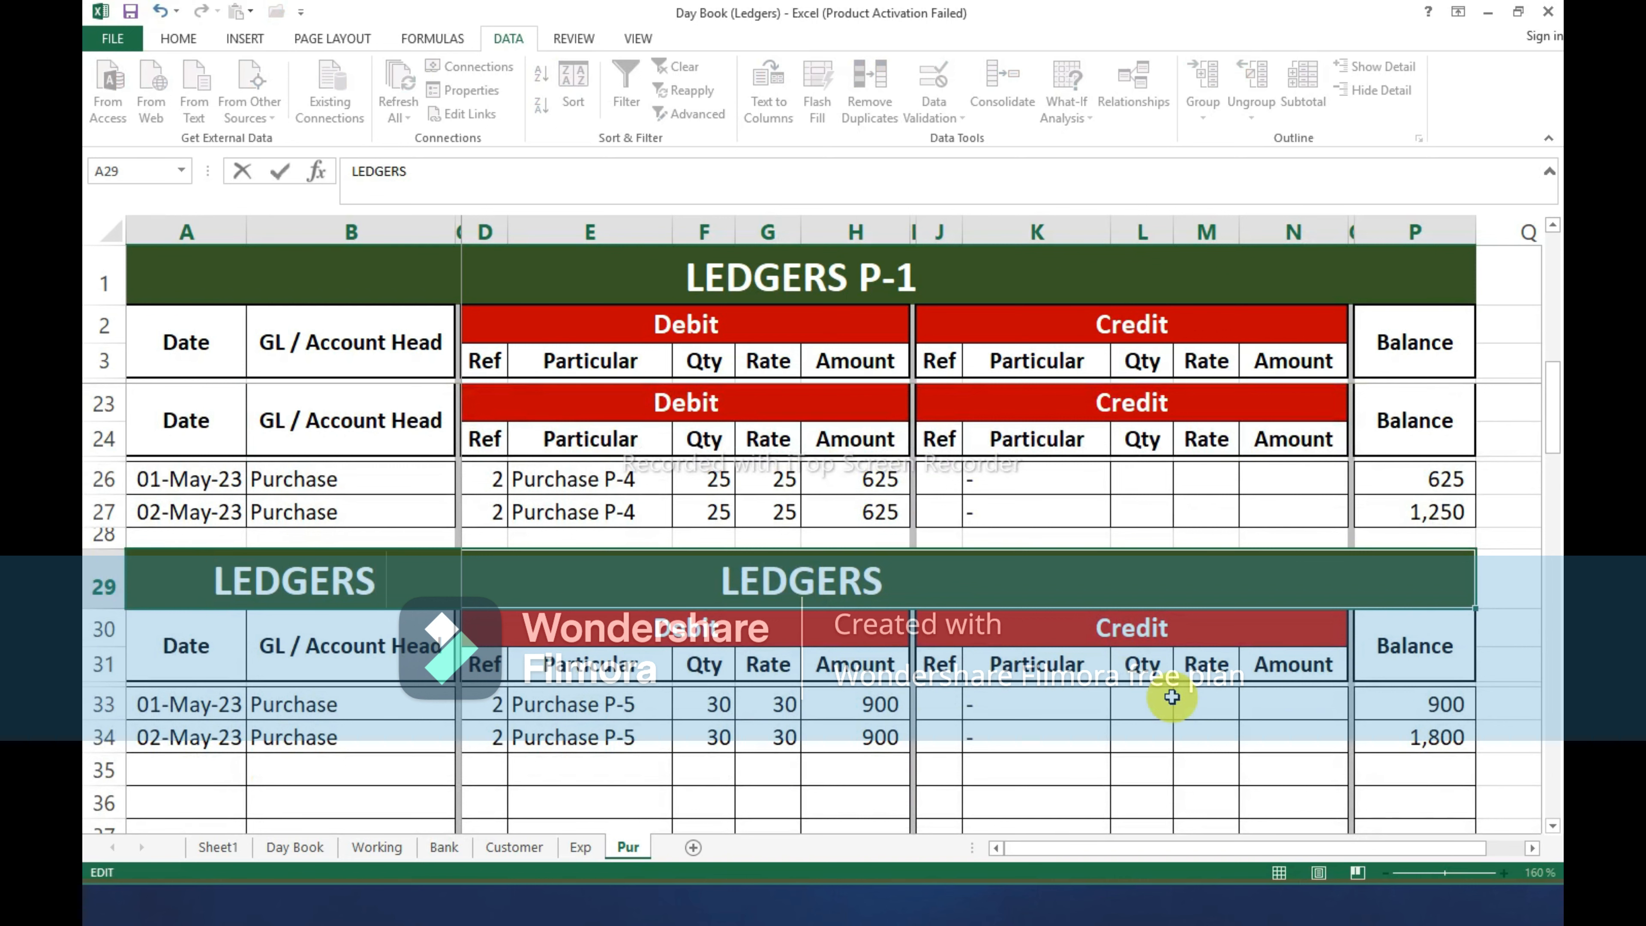
text(P-5)
key(Return)
key(Return)
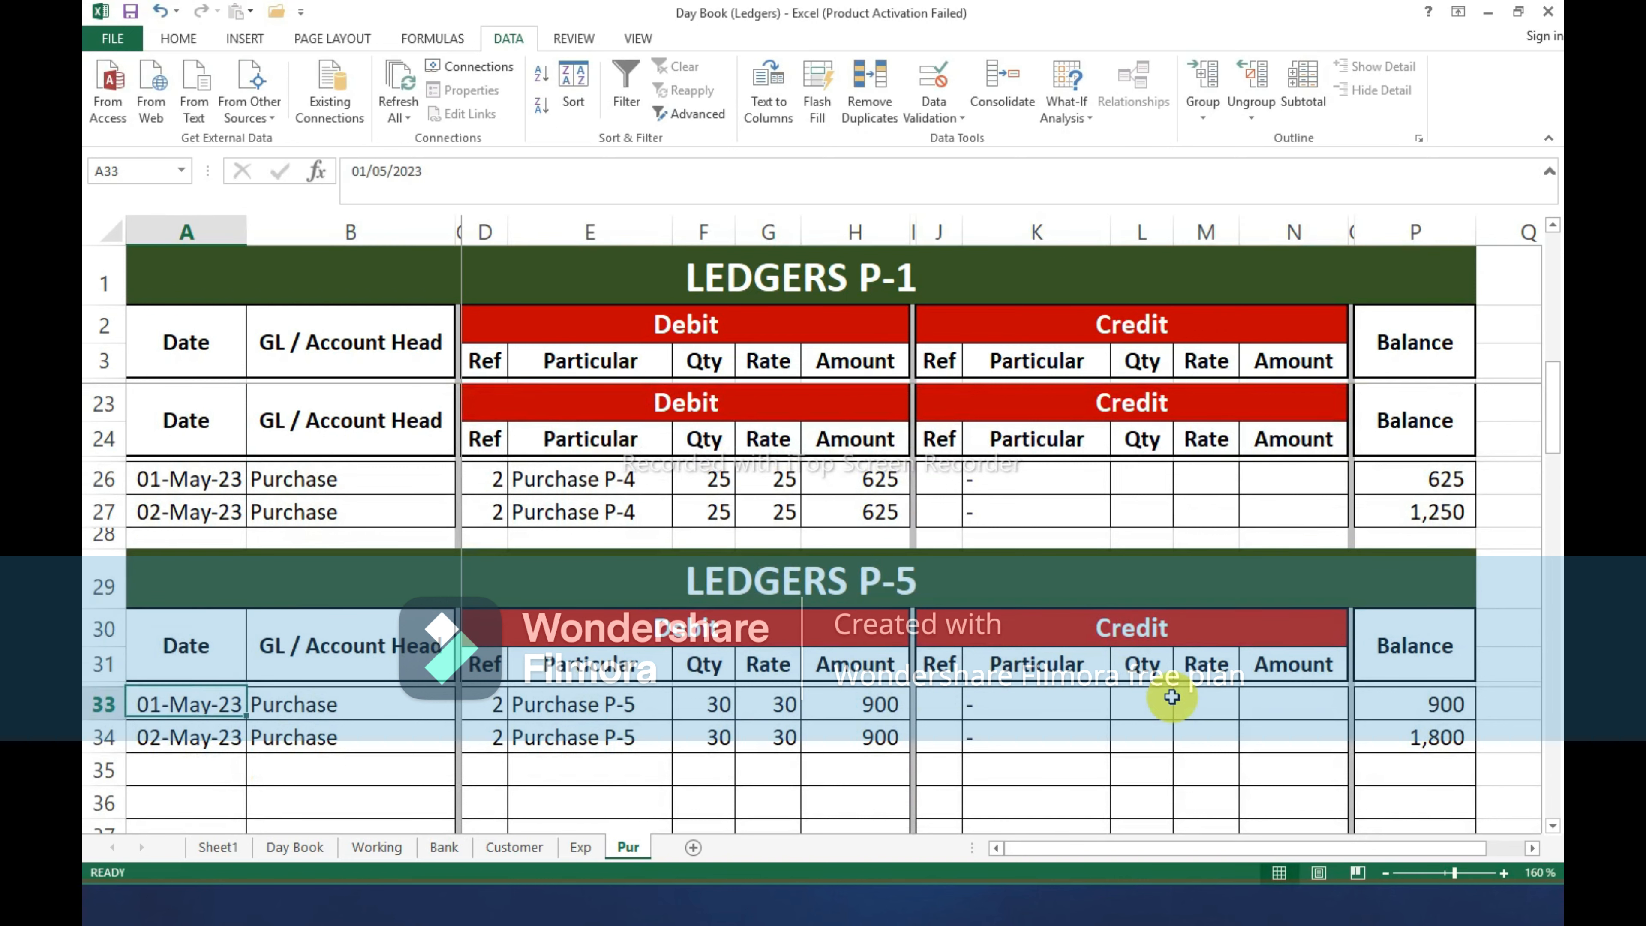
key(Return)
key(Return)
key(Return)
scroll(972, 745, up, 6)
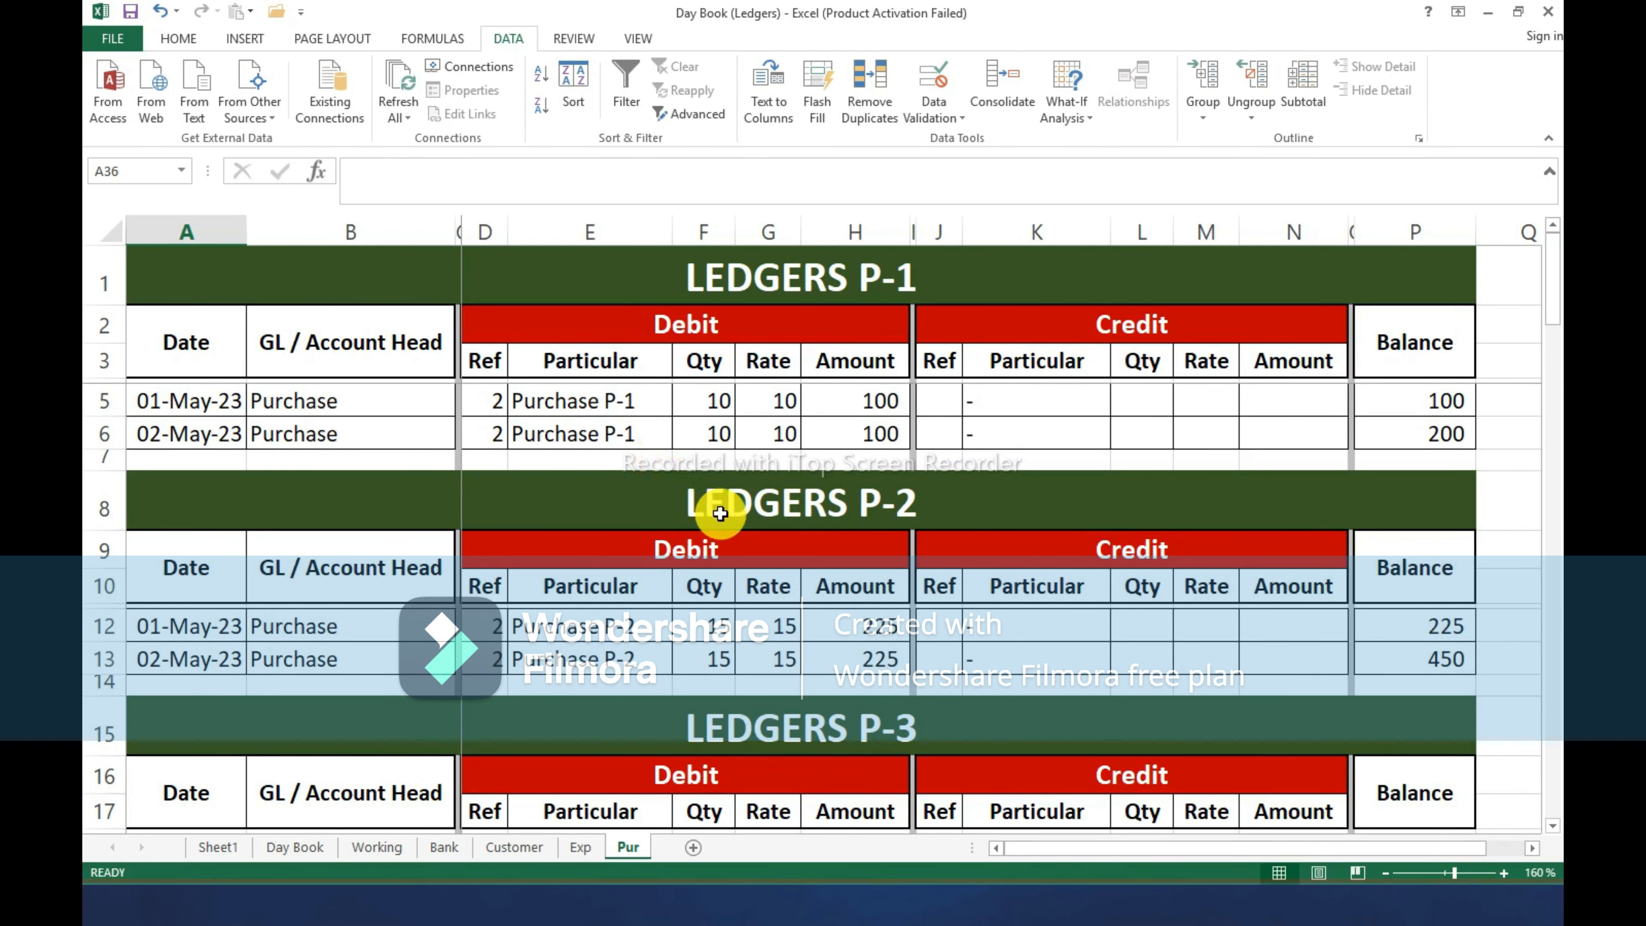
click(695, 498)
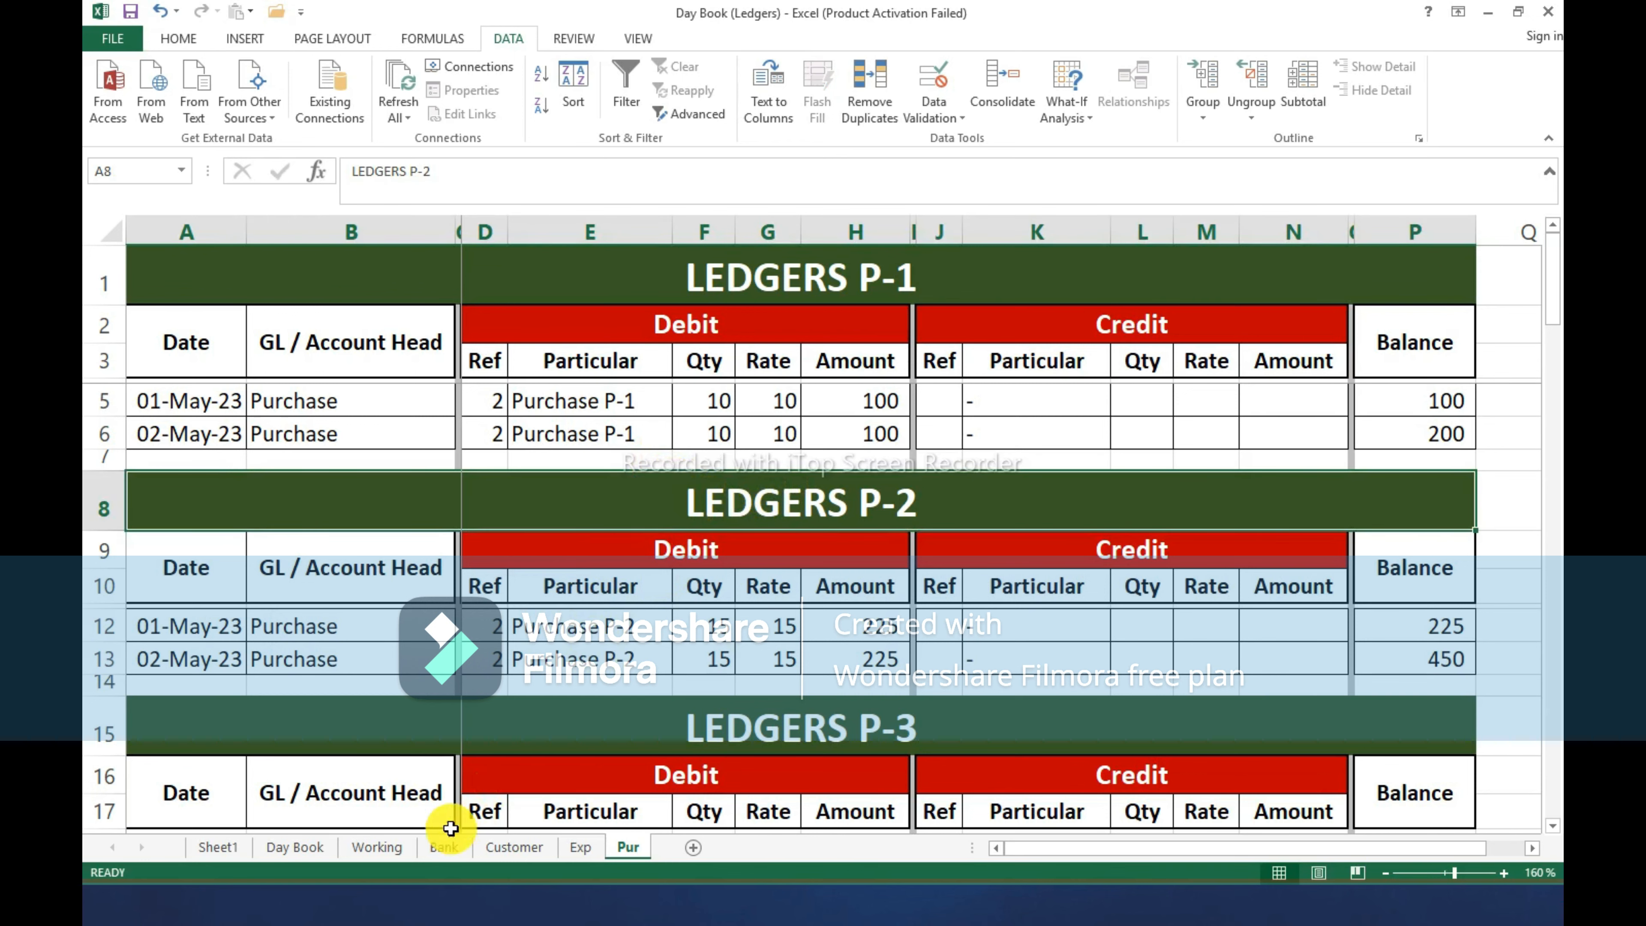
Delete the Purchase entries in rows 5 to 14 of the Working sheet.
click(393, 849)
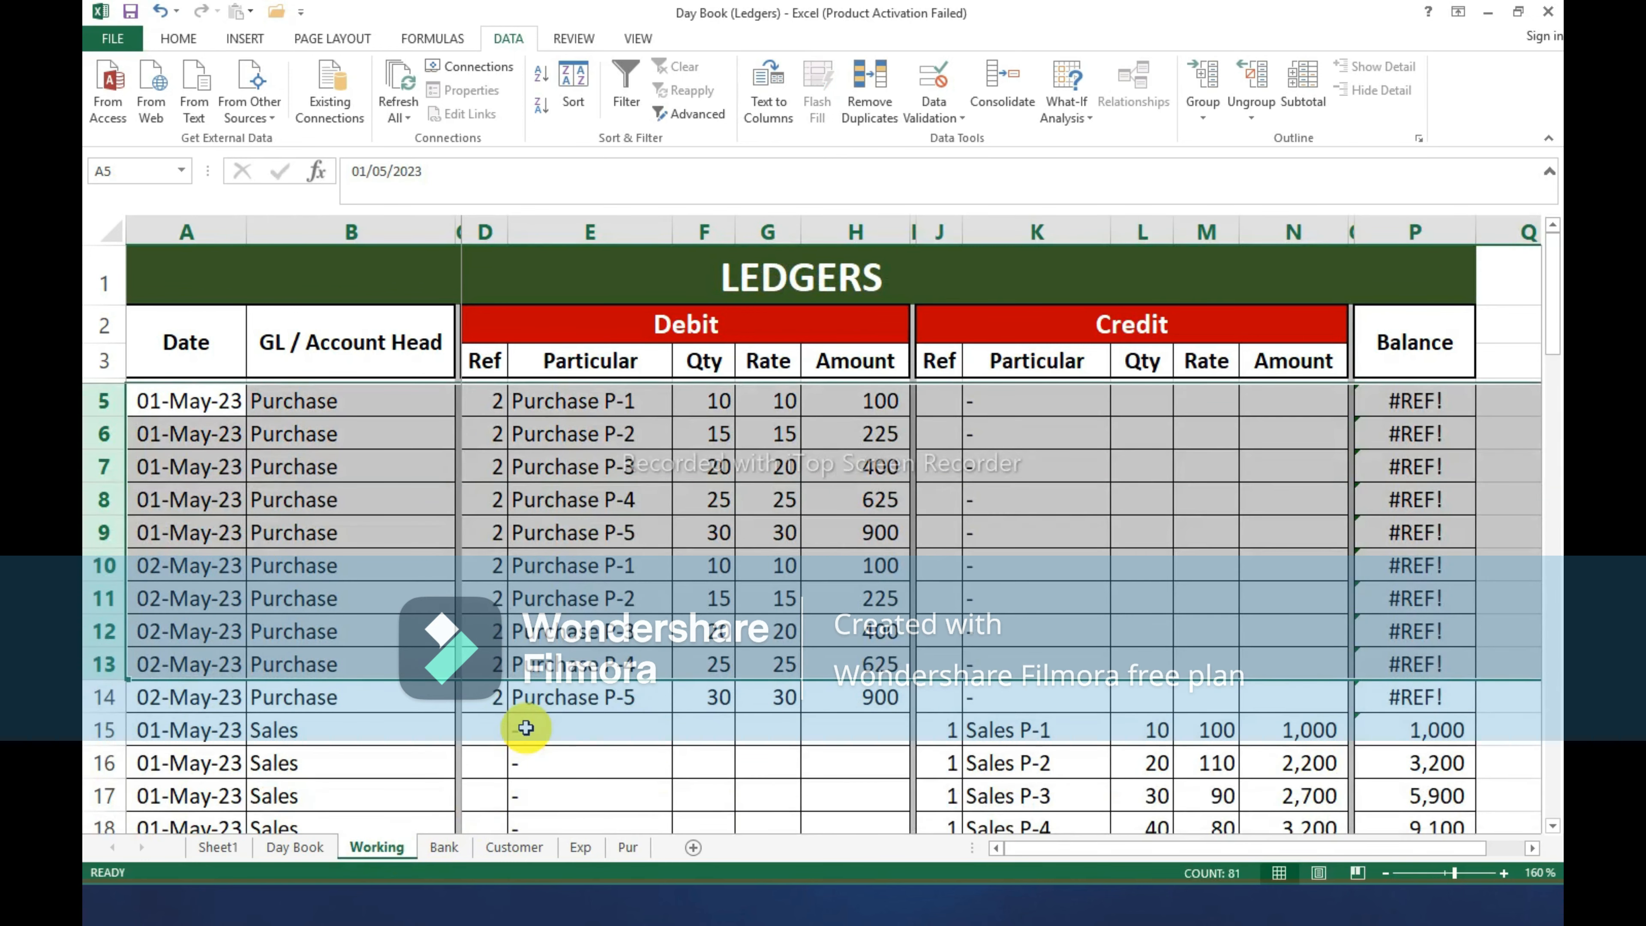
shift+click(108, 698)
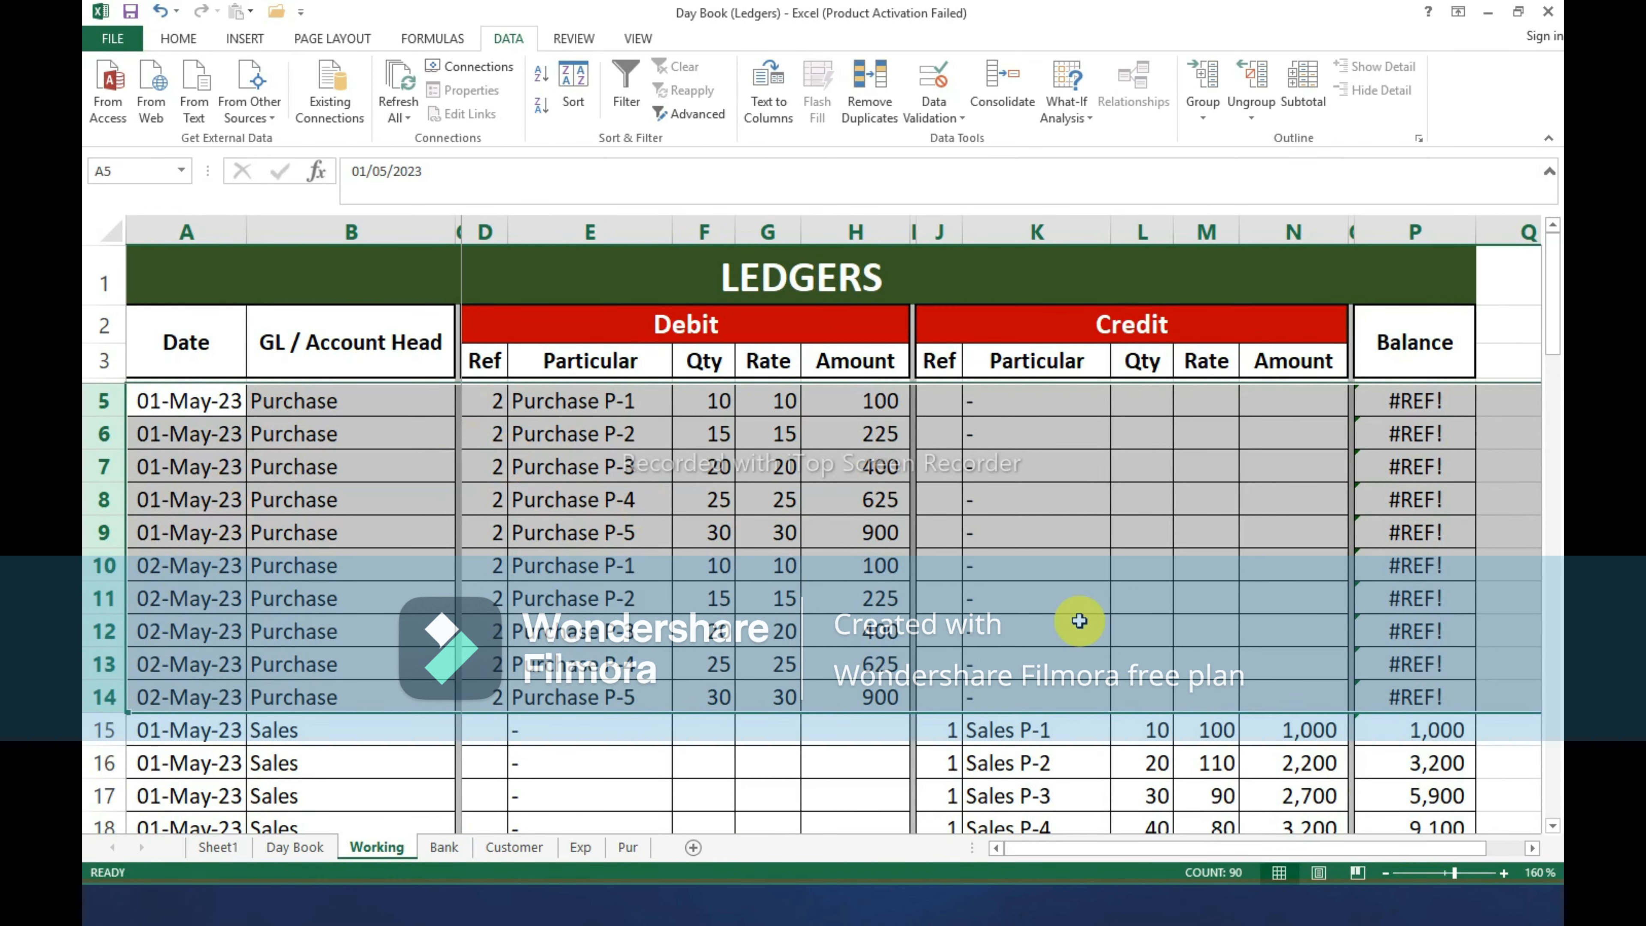
key(ctrl+minus)
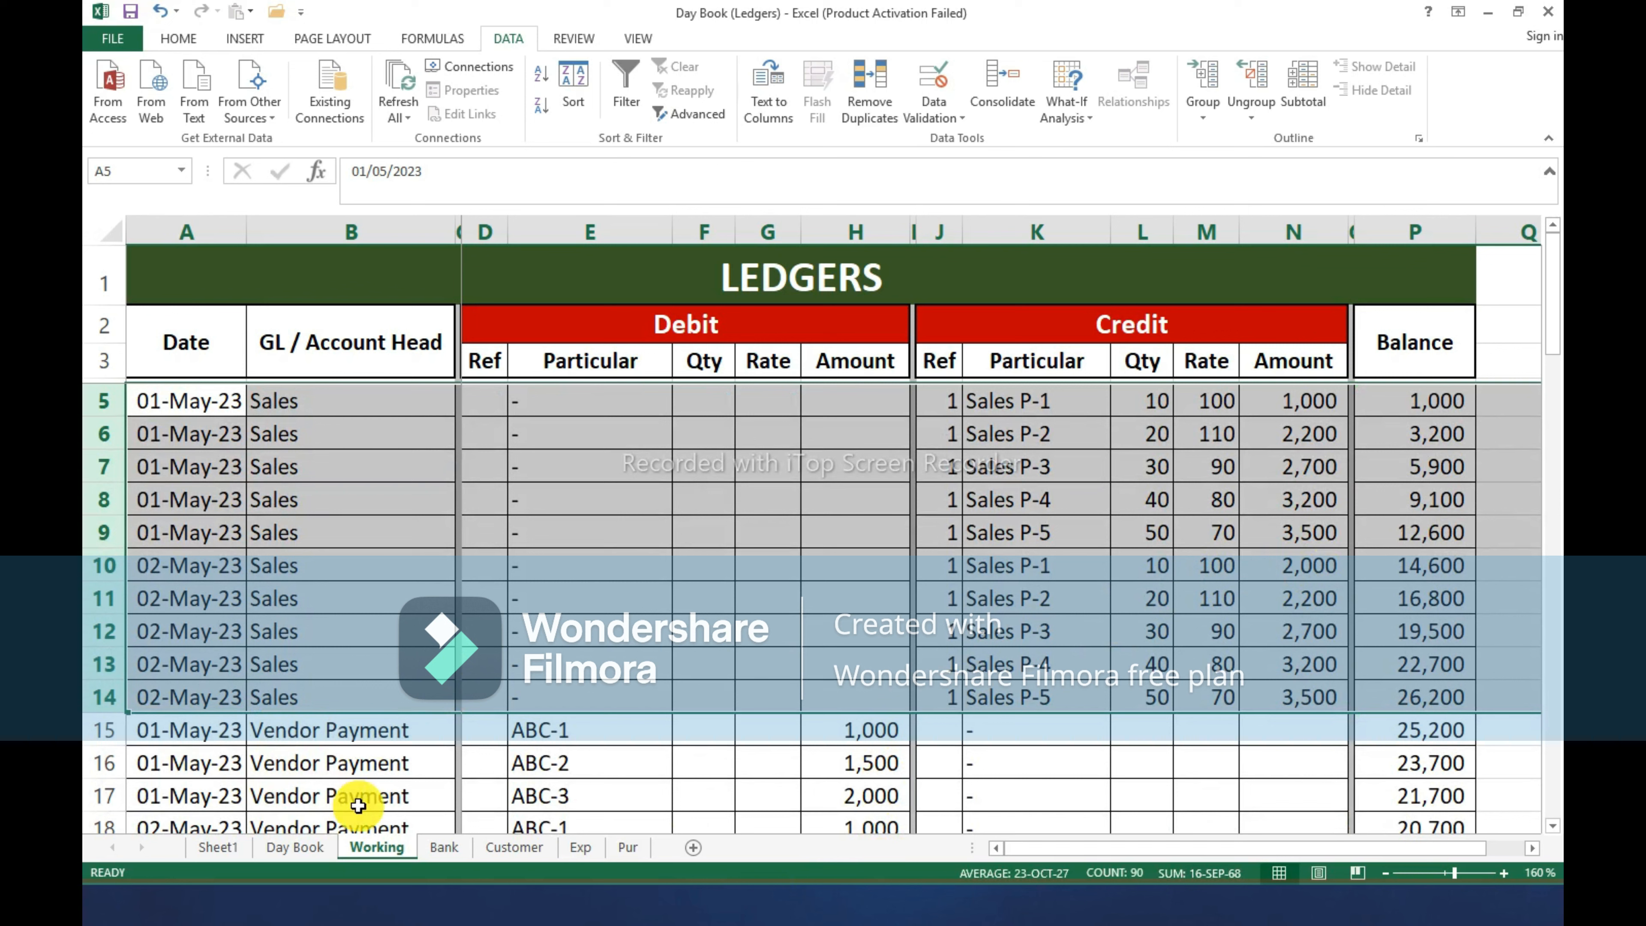
Create a copy of the Working sheet at the end of the workbook and name it Sales.
right_click(382, 843)
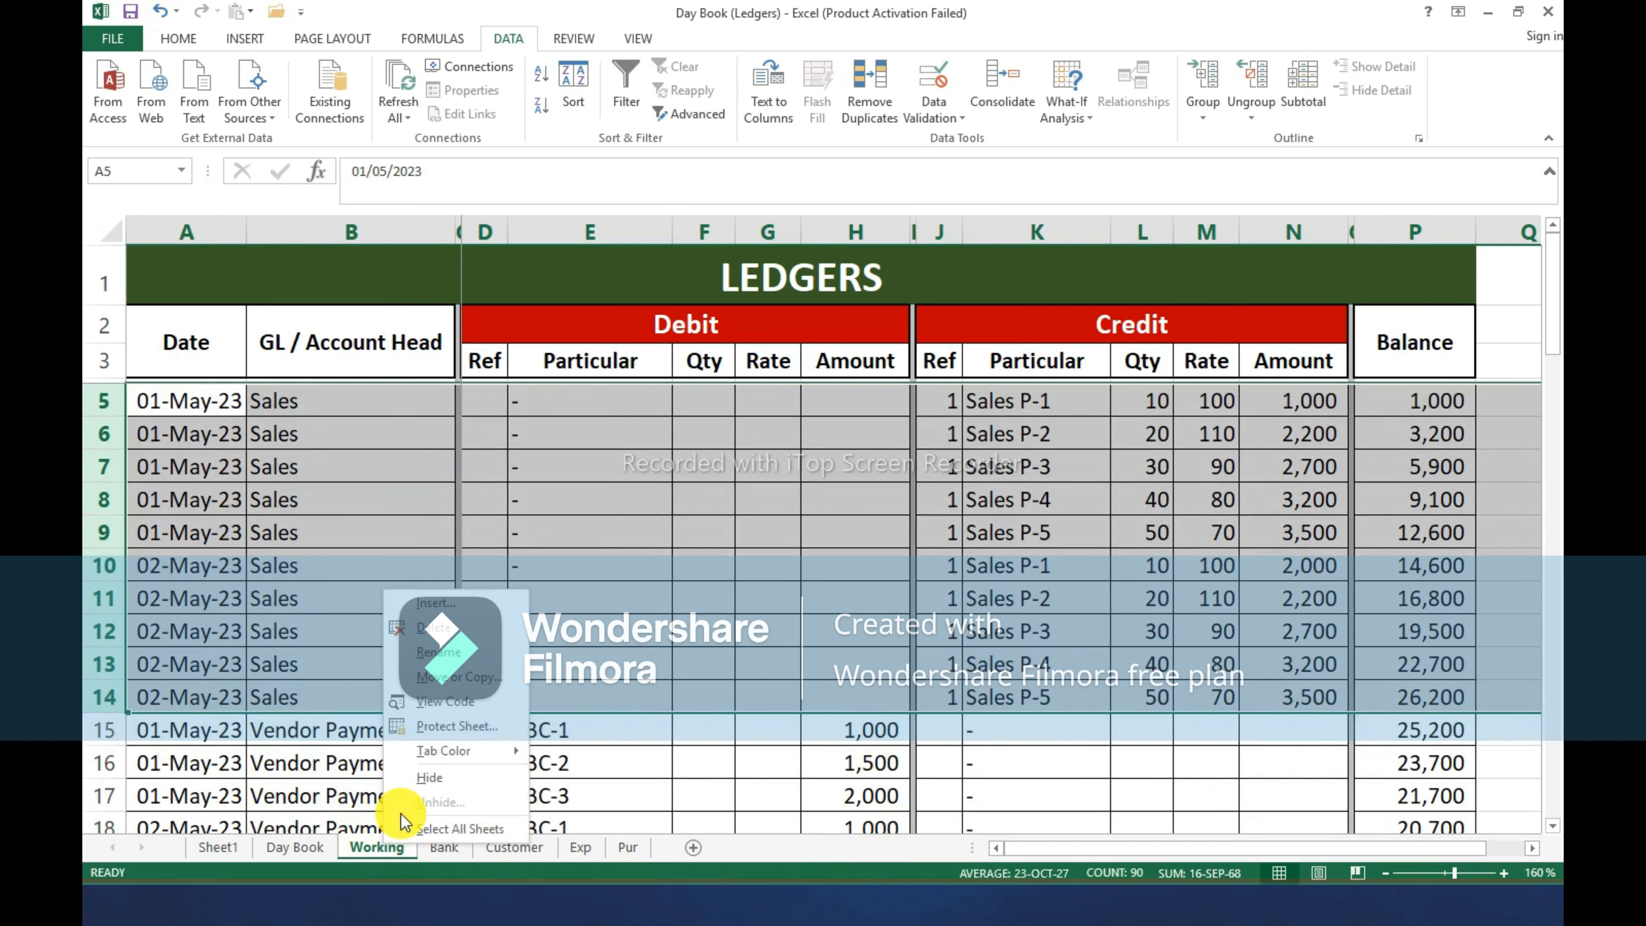
click(505, 687)
click(441, 740)
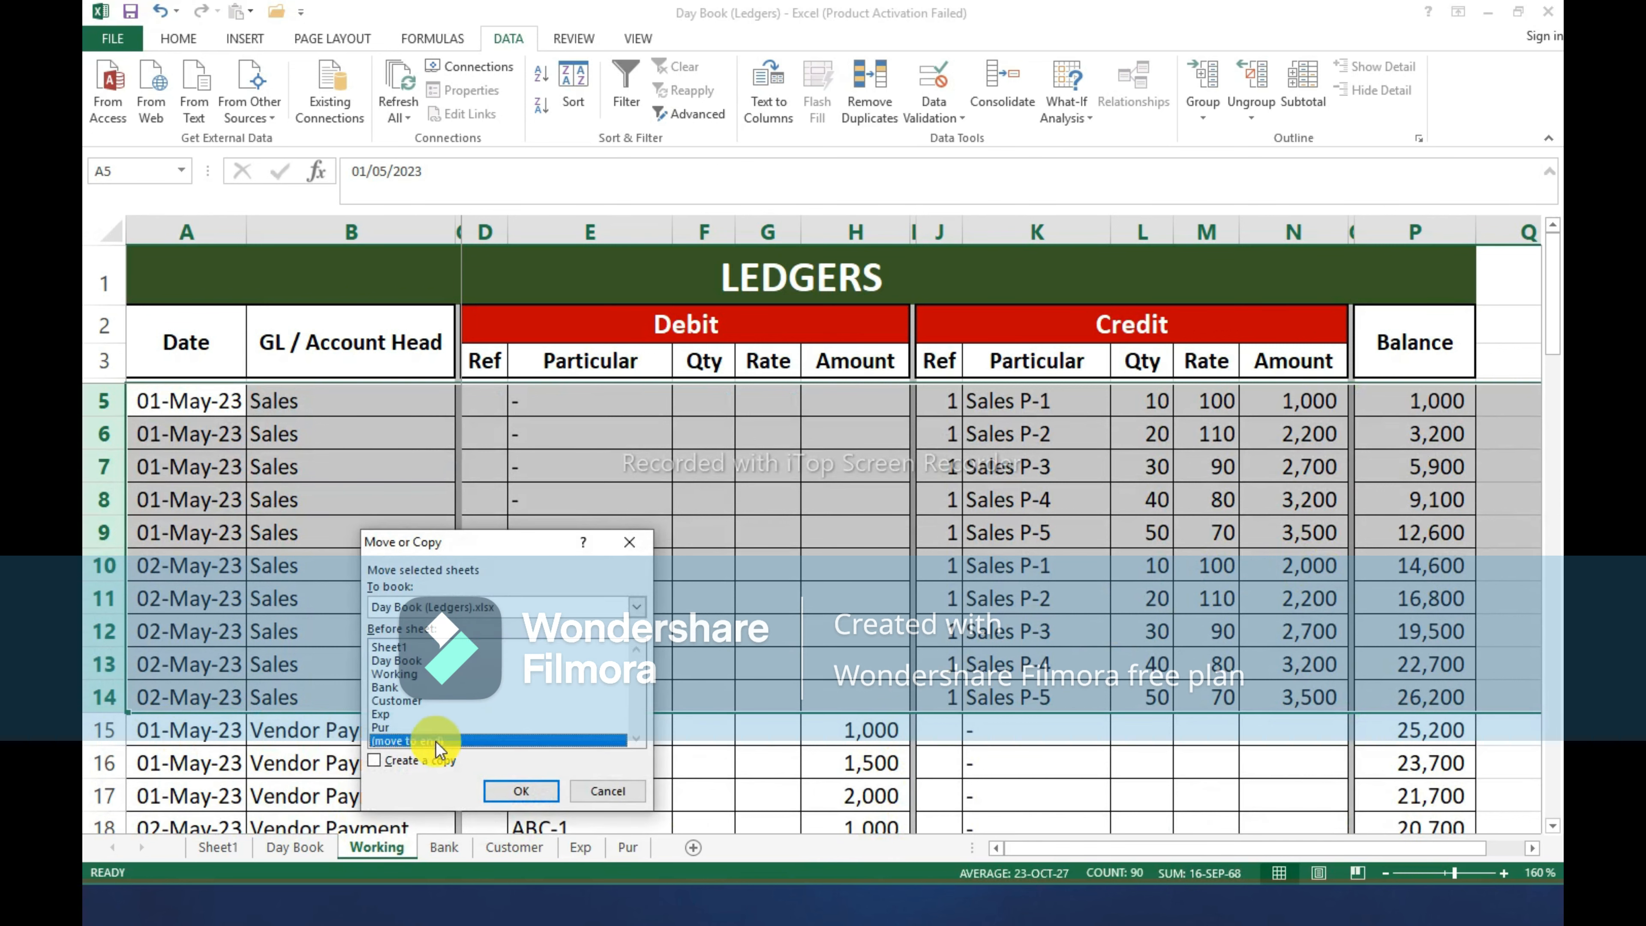
click(424, 759)
click(514, 799)
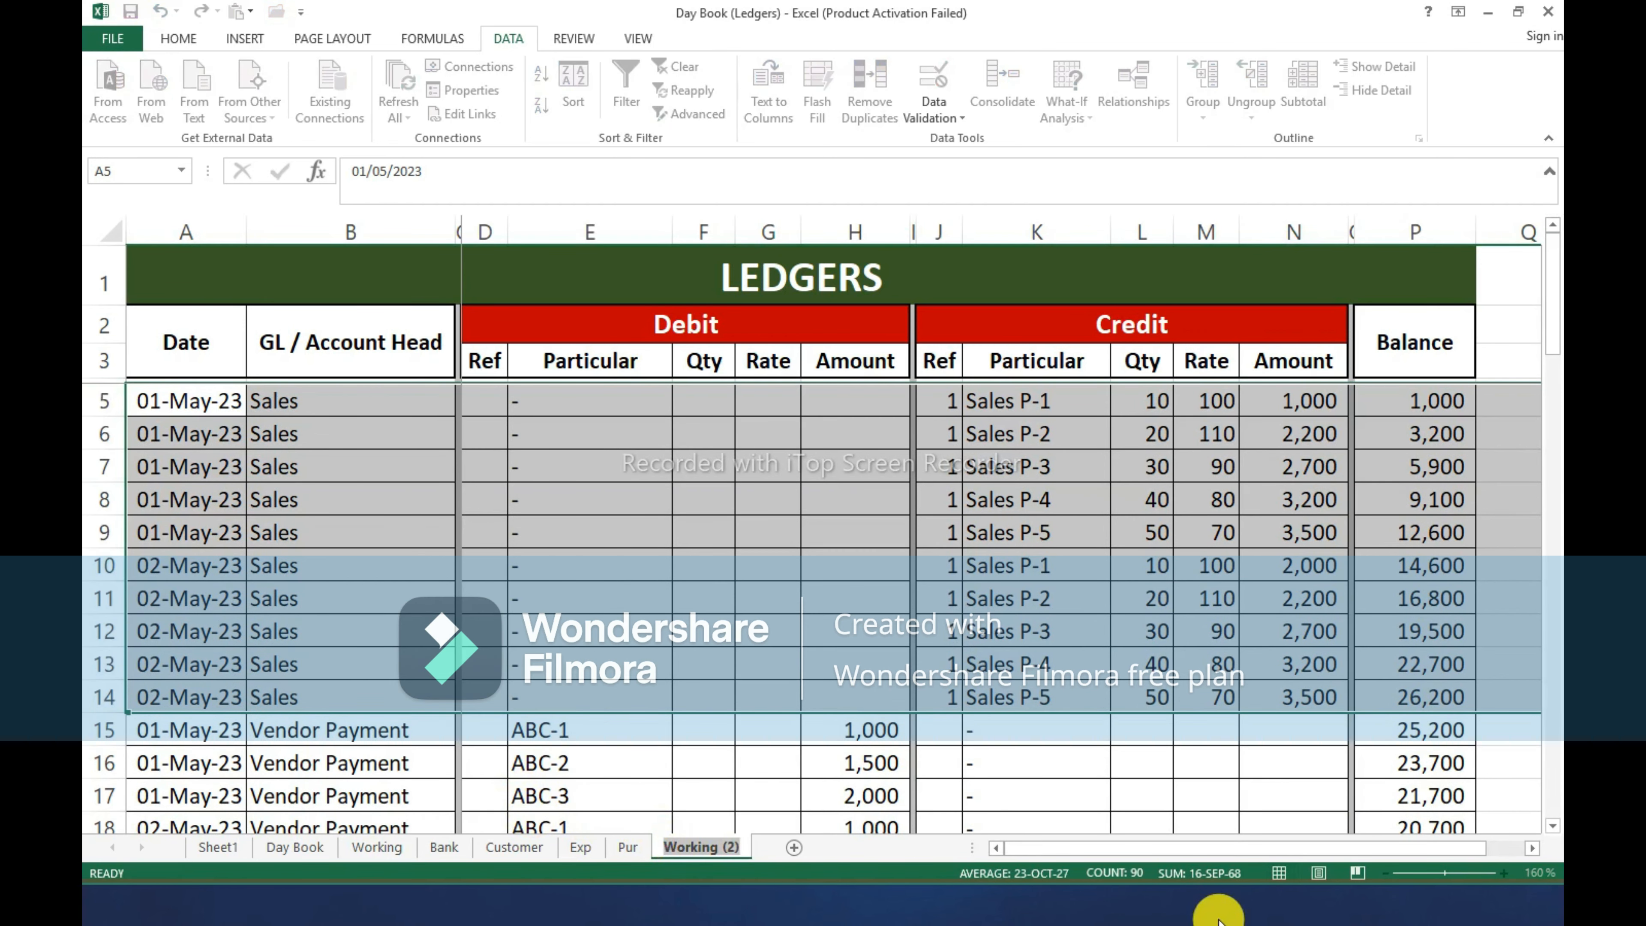
text(Sa)
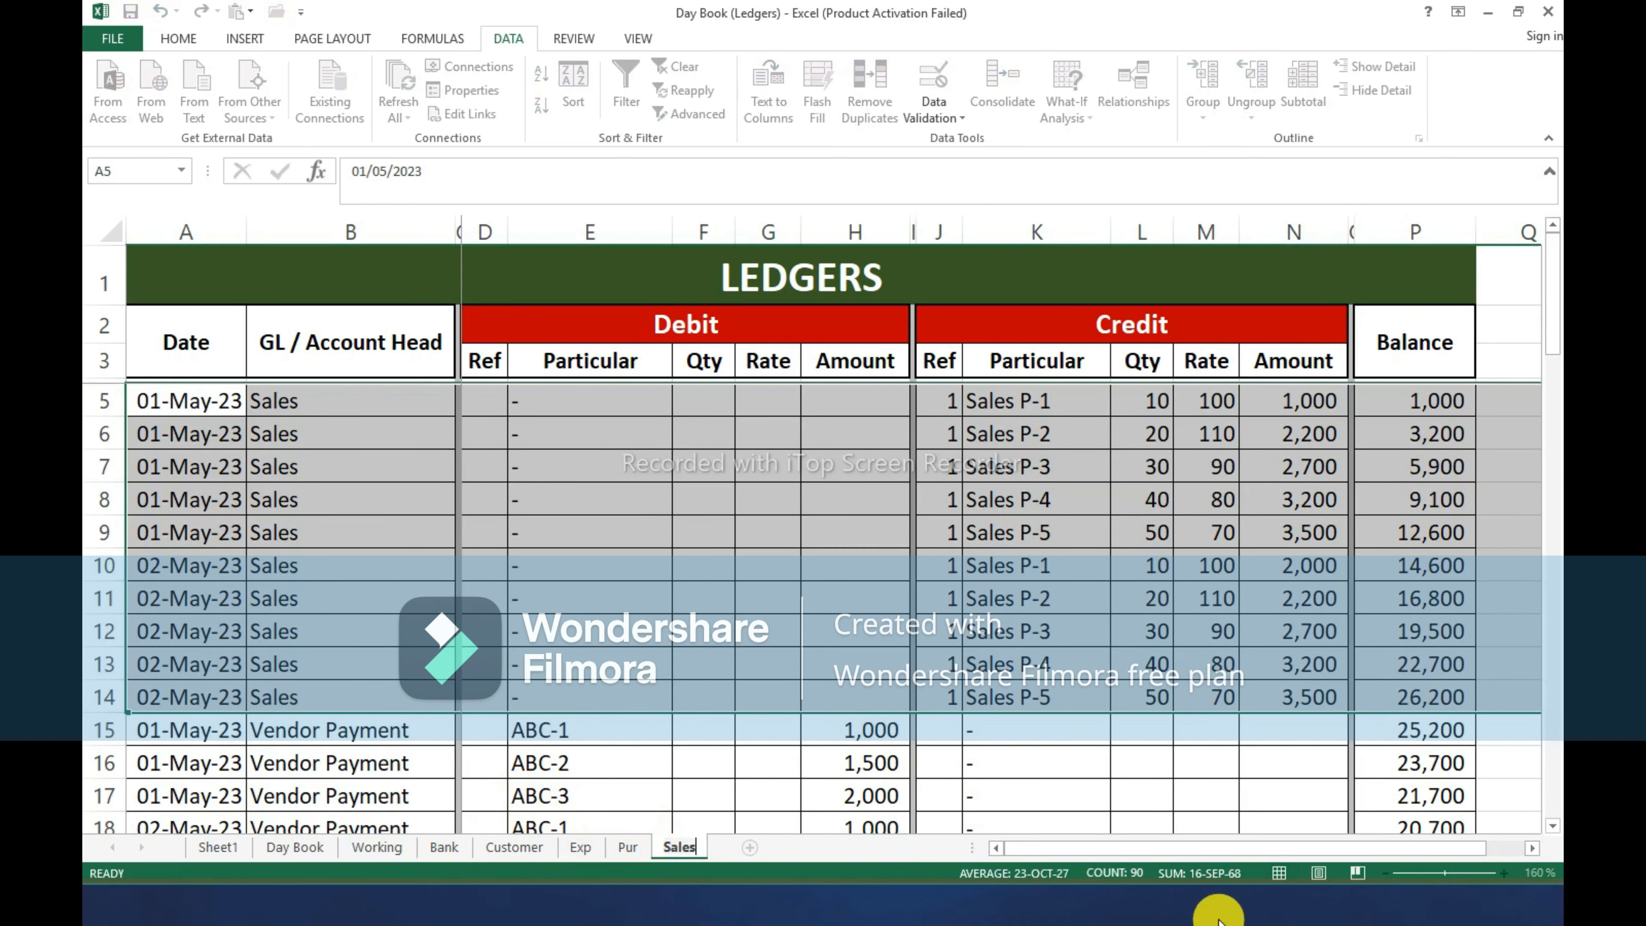
text(les)
key(Return)
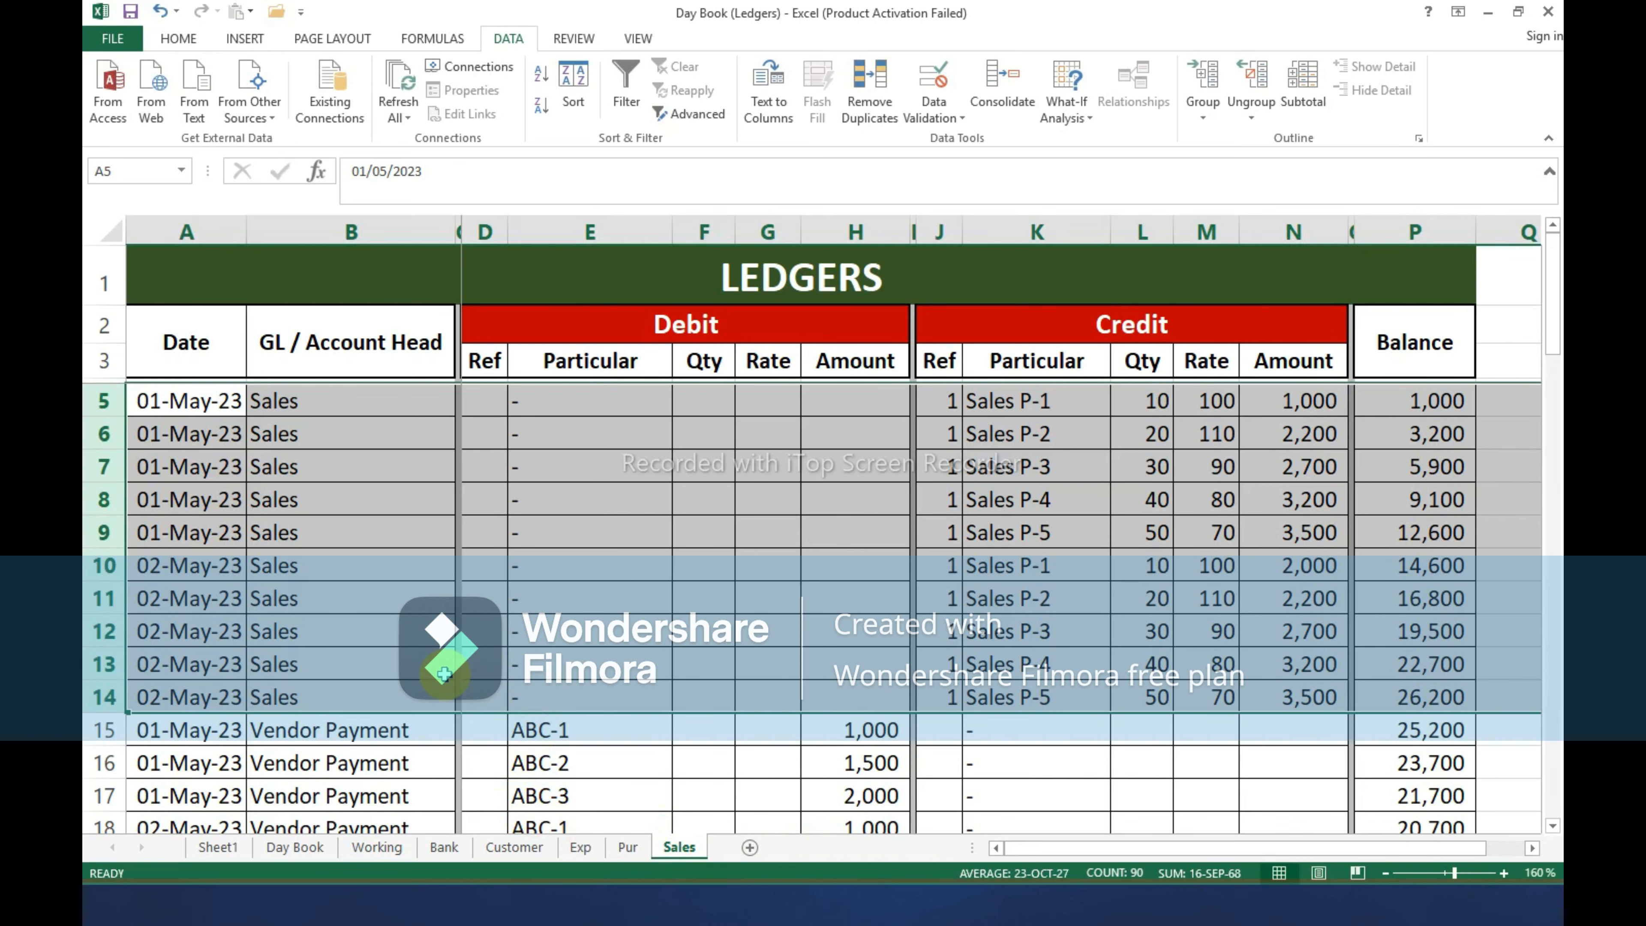
Delete the Vendor Payment entries in rows 15 to 20 of the Sales sheet.
scroll(313, 636, down, 1)
click(114, 632)
scroll(110, 632, down, 4)
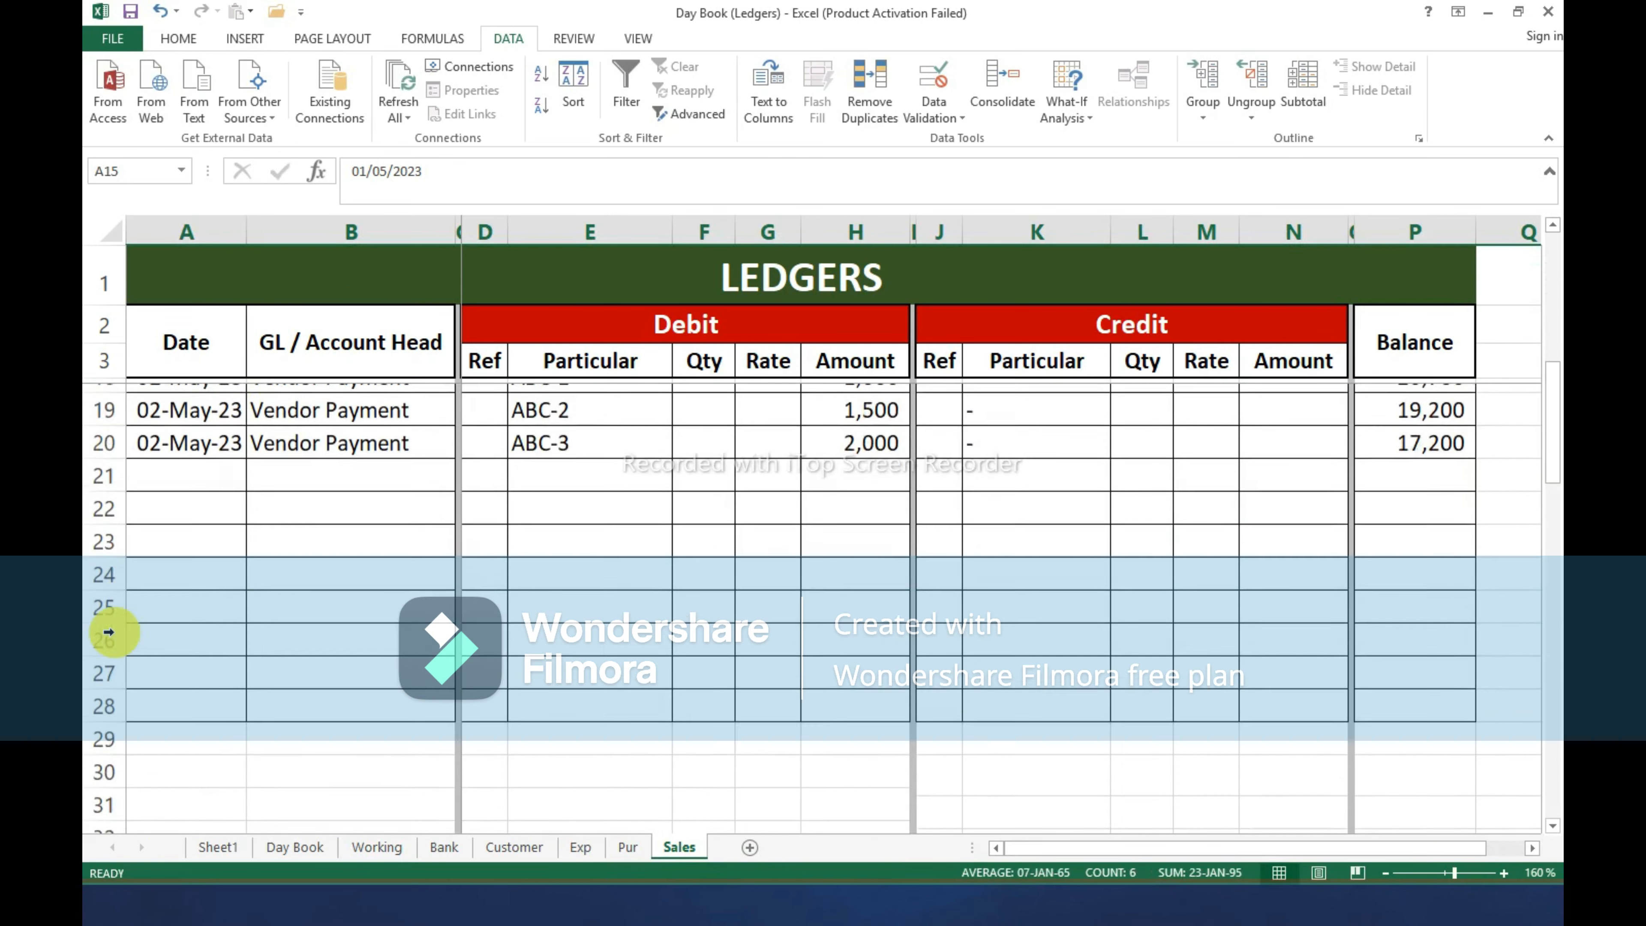
scroll(109, 632, up, 2)
shift+click(110, 598)
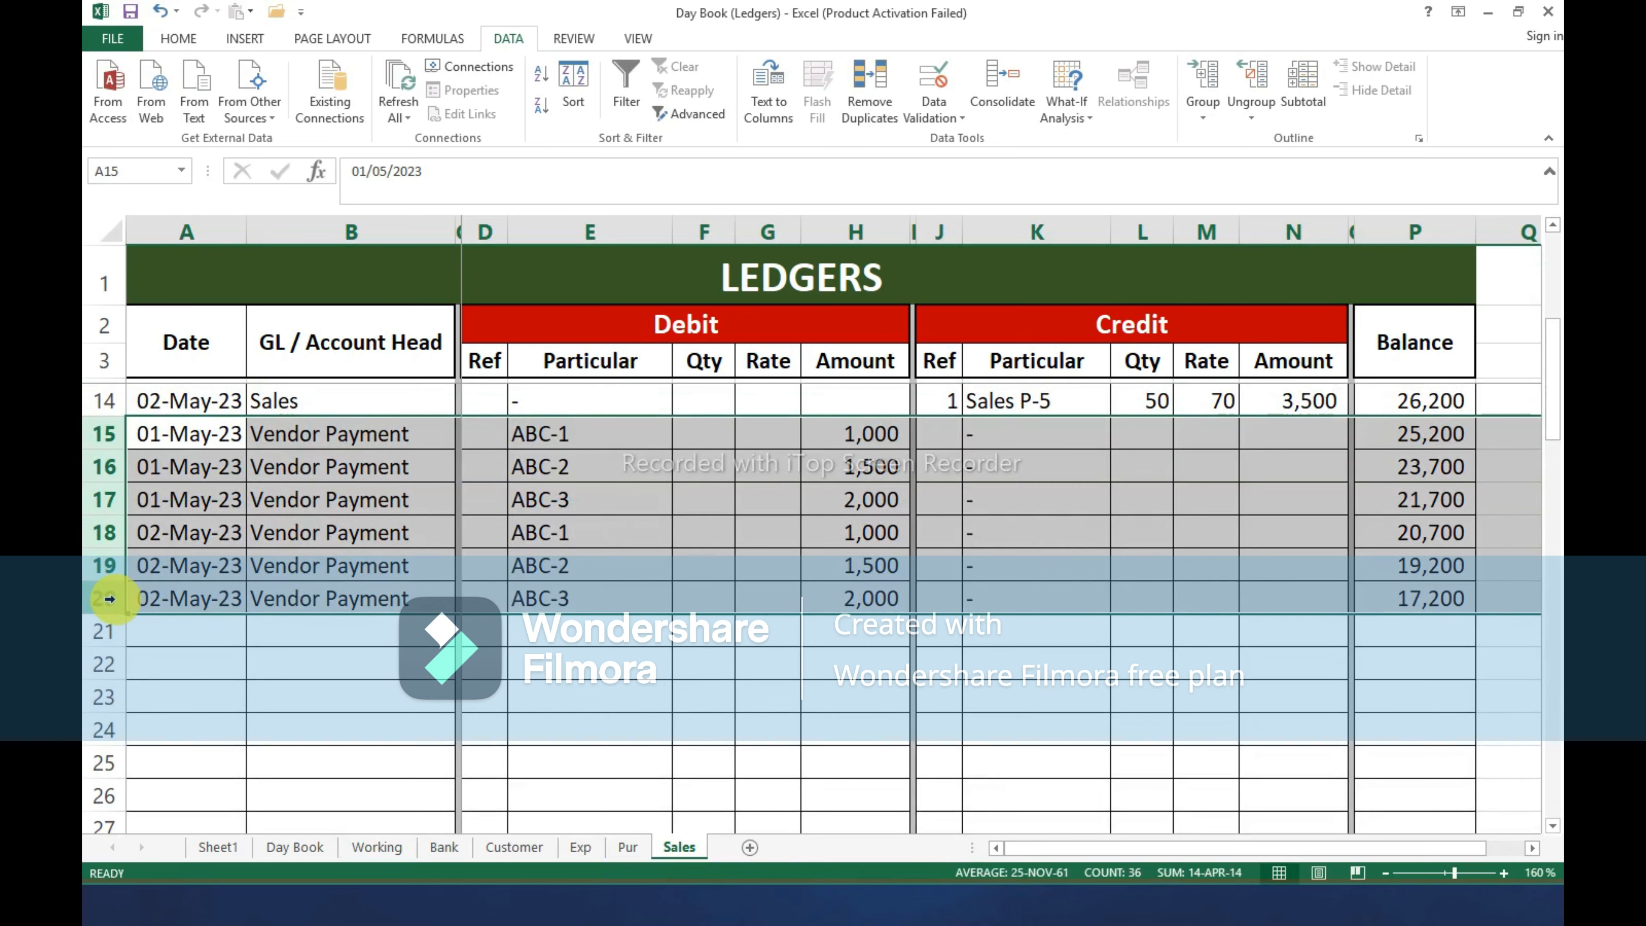
key(ctrl+minus)
Sort the Sales entries in rows 5 to 14 by Column K values A to Z, then by Column A.
scroll(625, 808, up, 3)
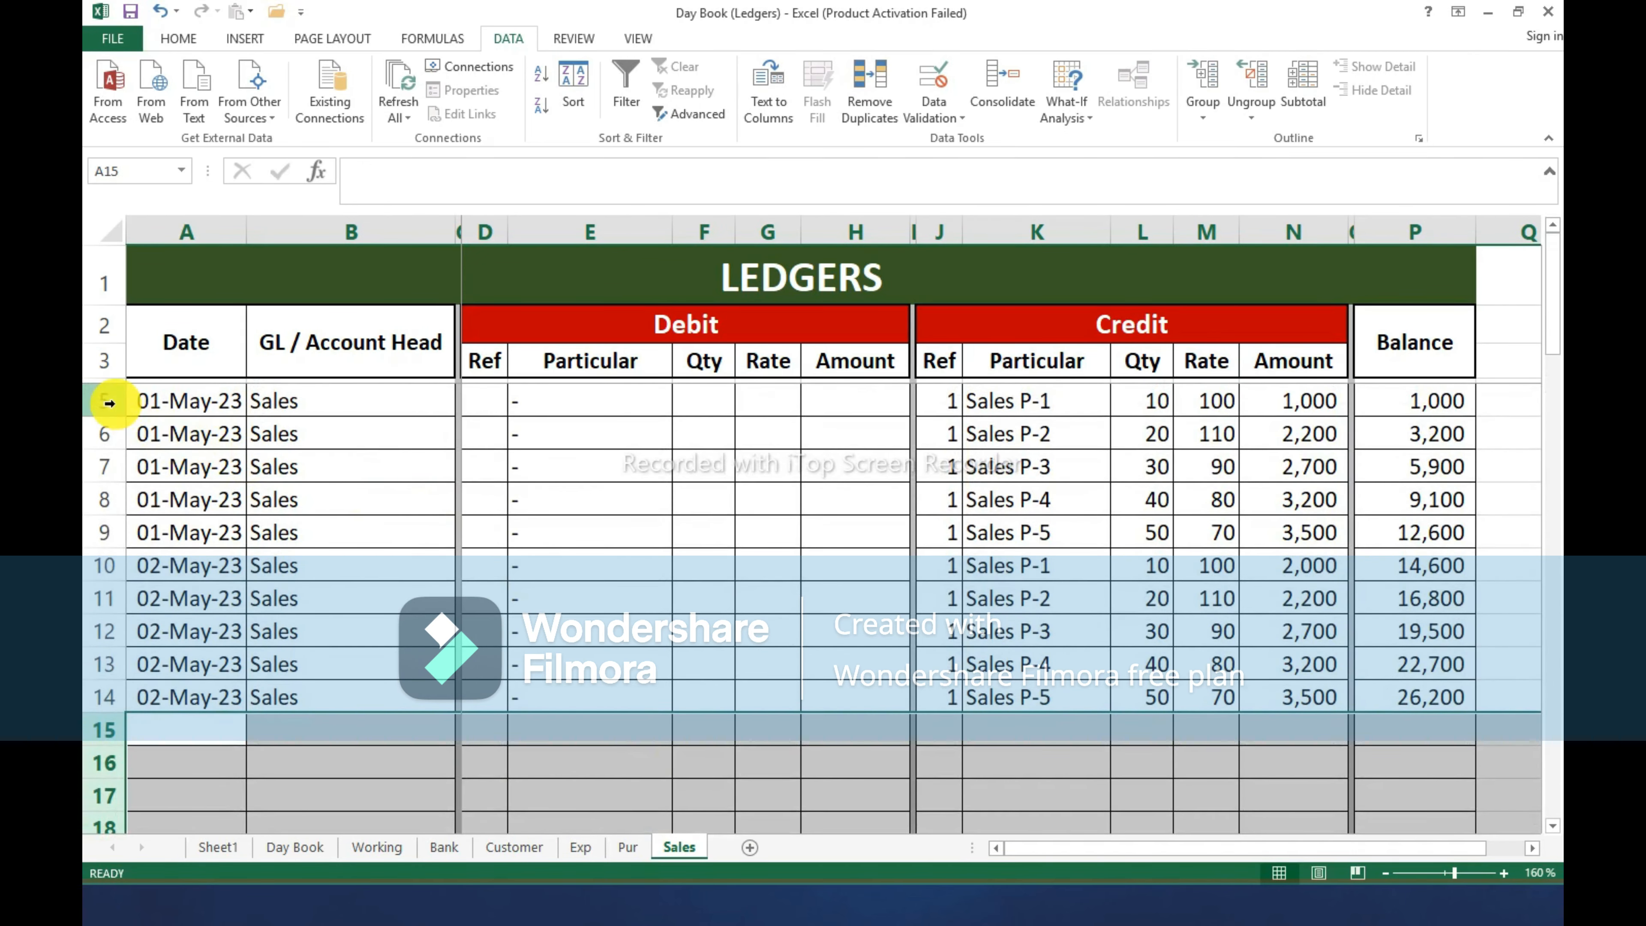
drag(124, 409, 139, 692)
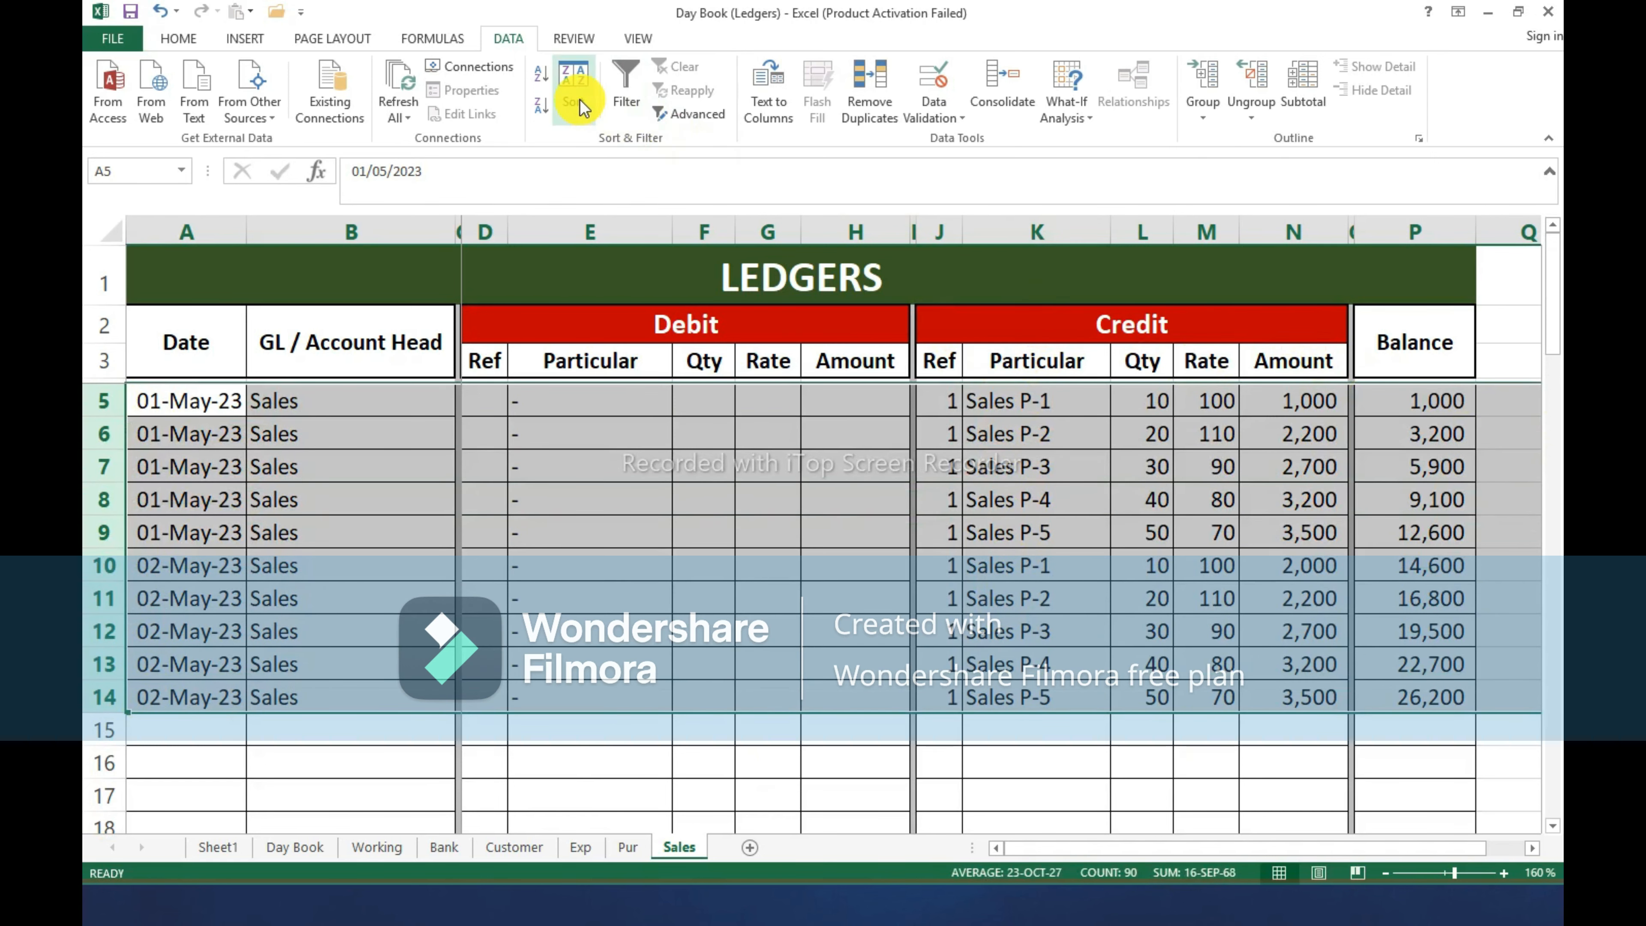
click(572, 87)
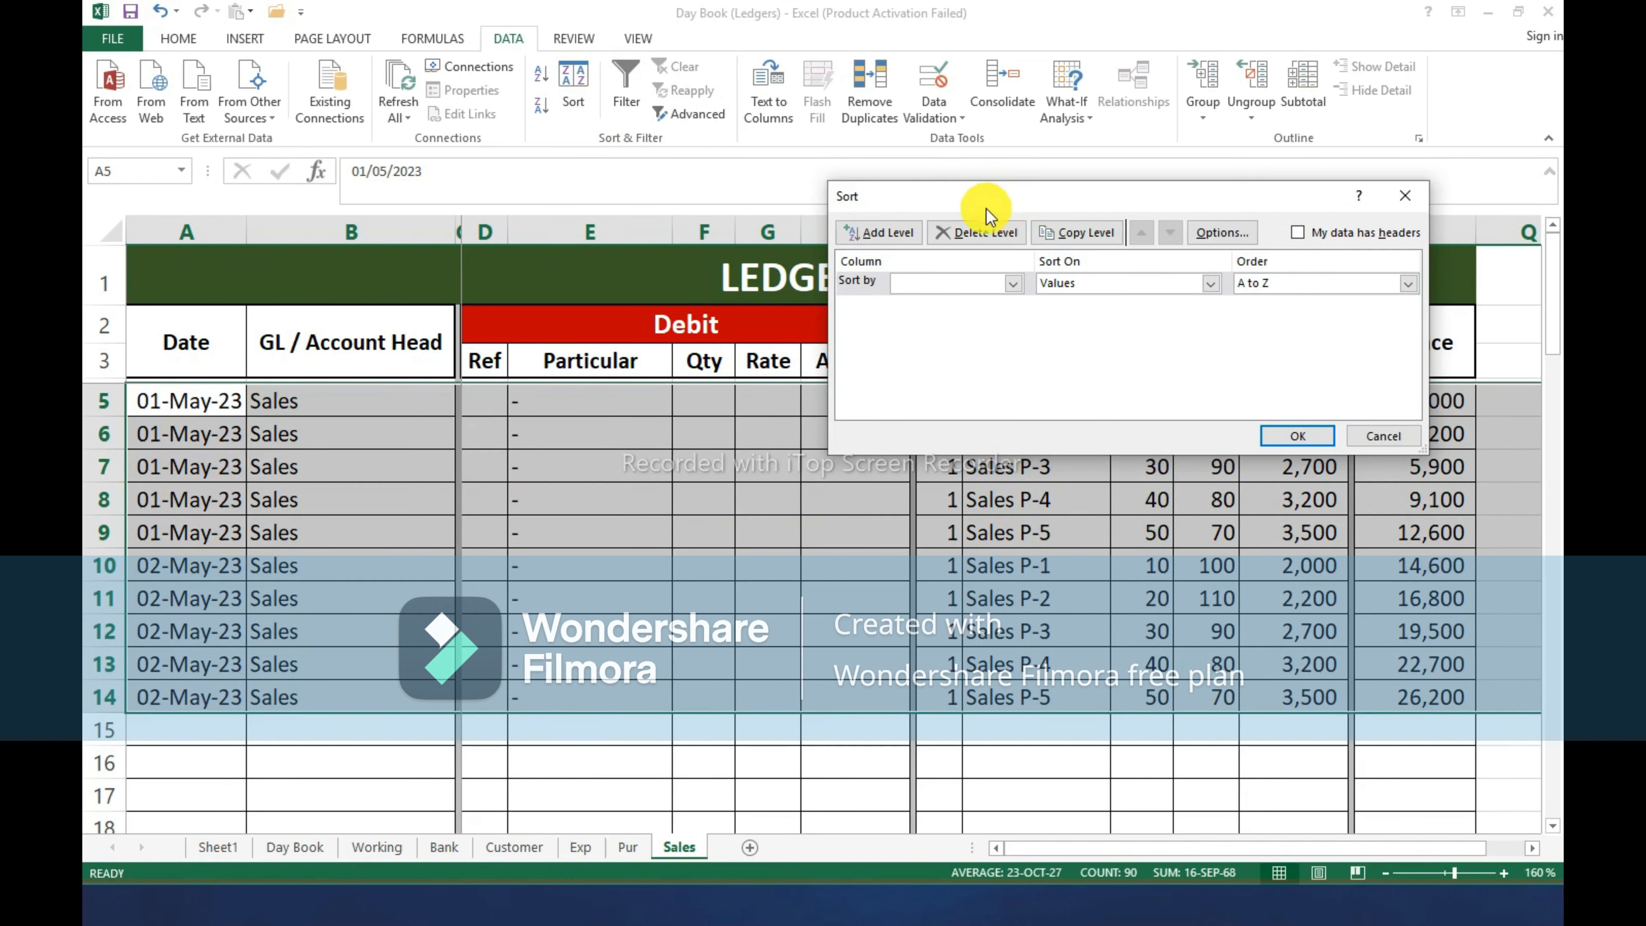
drag(984, 198, 443, 160)
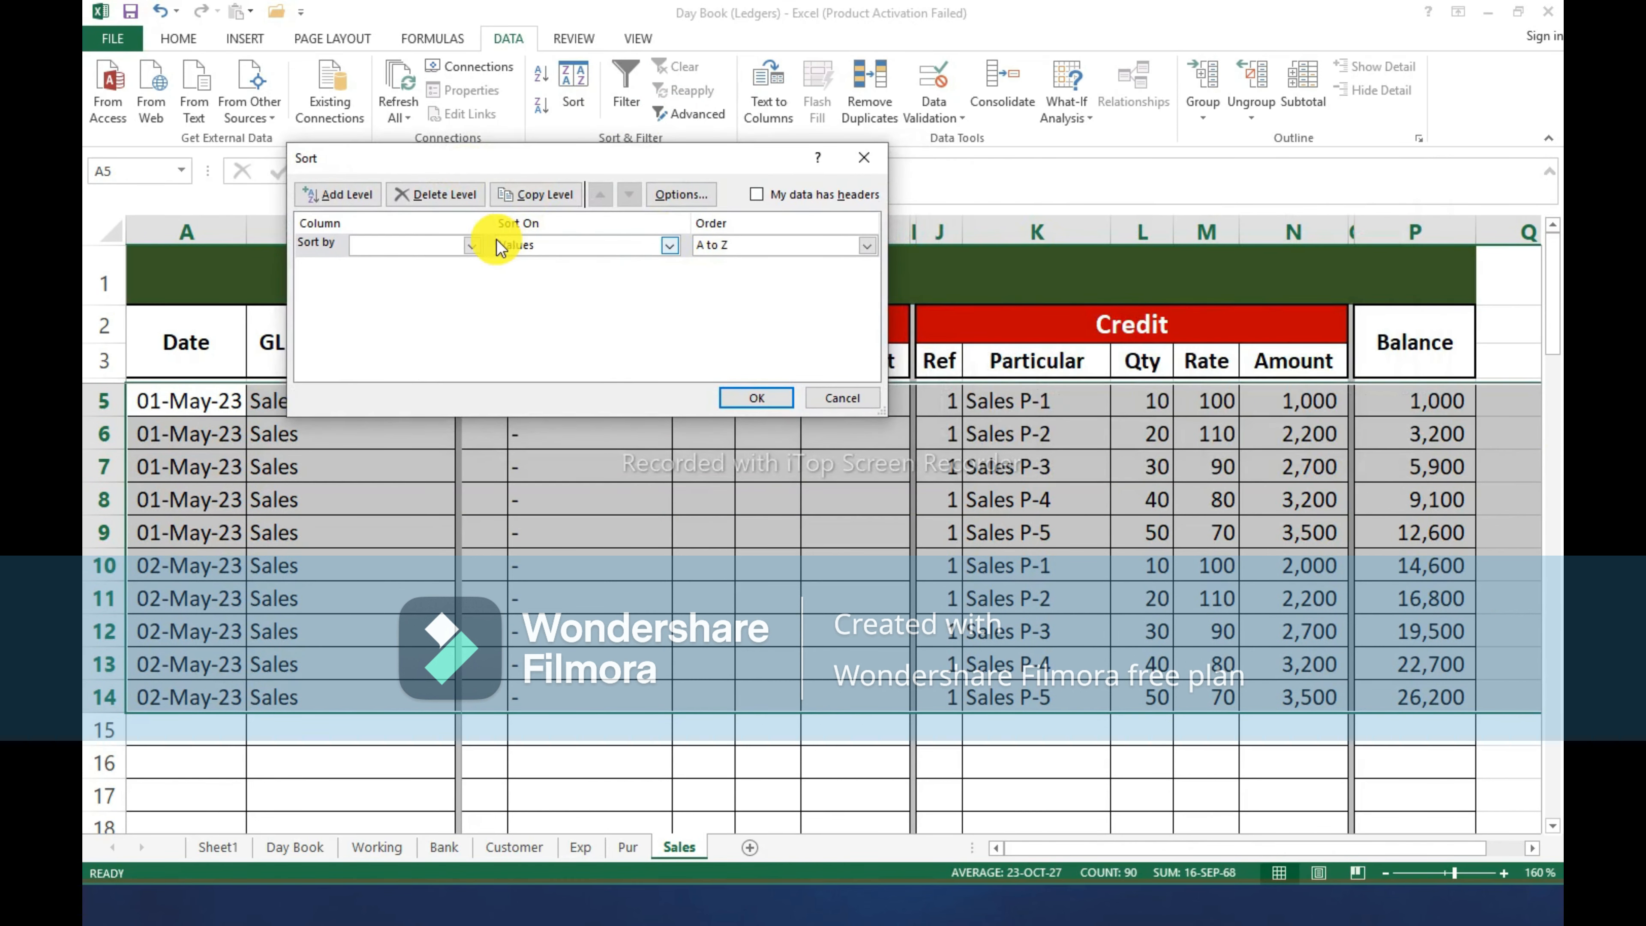
click(473, 246)
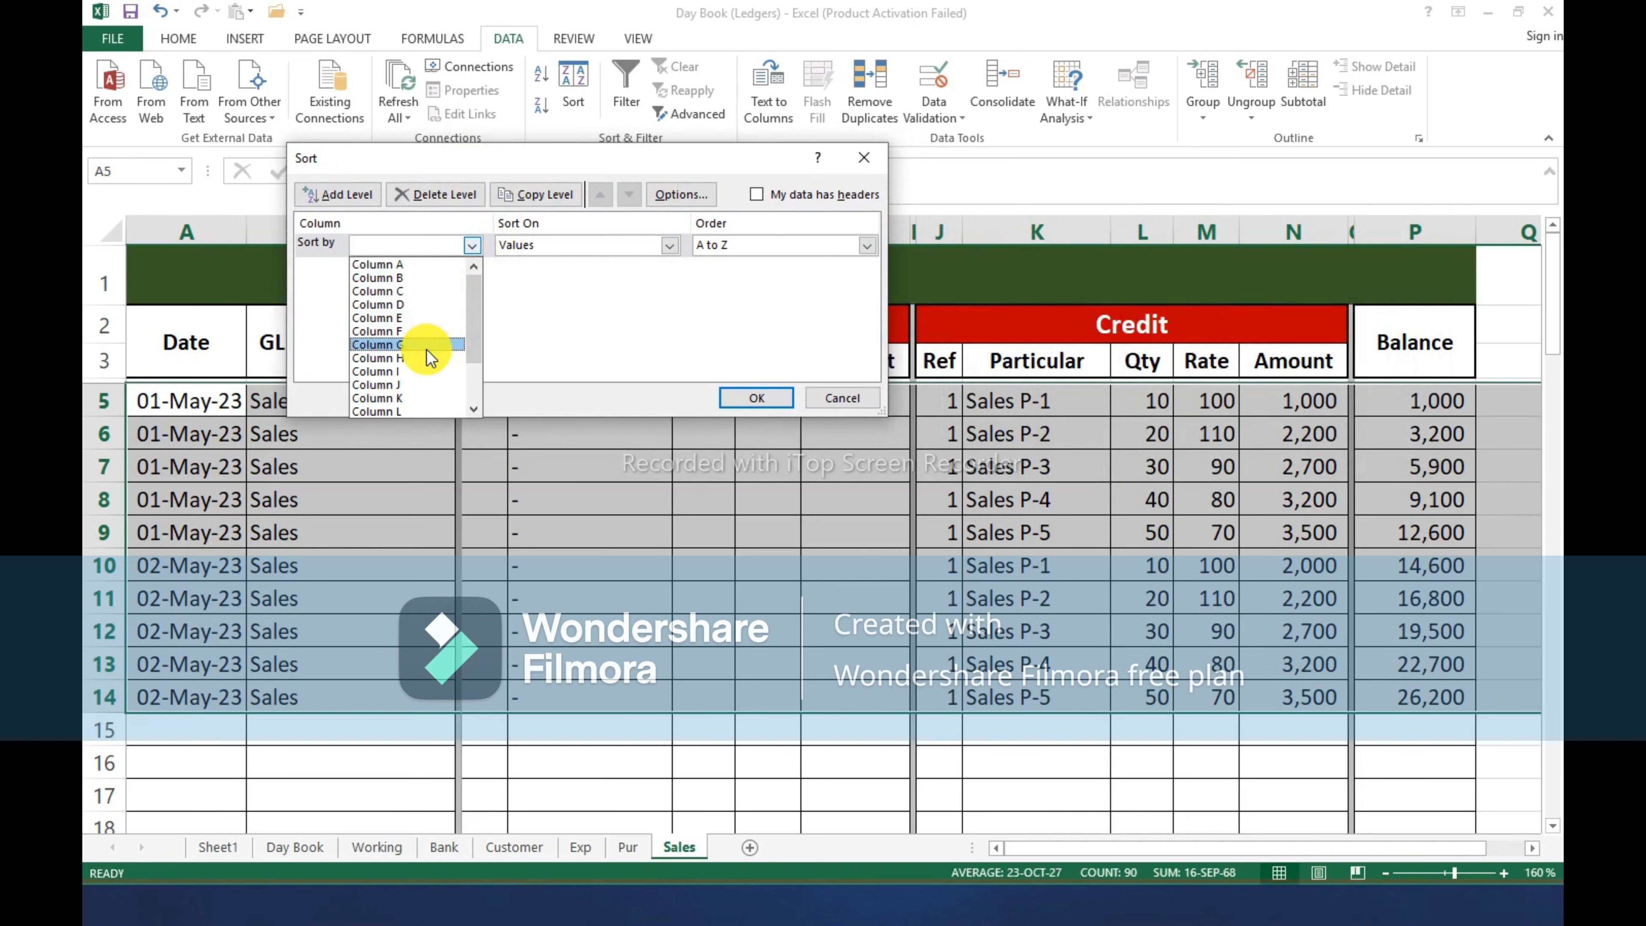
click(427, 398)
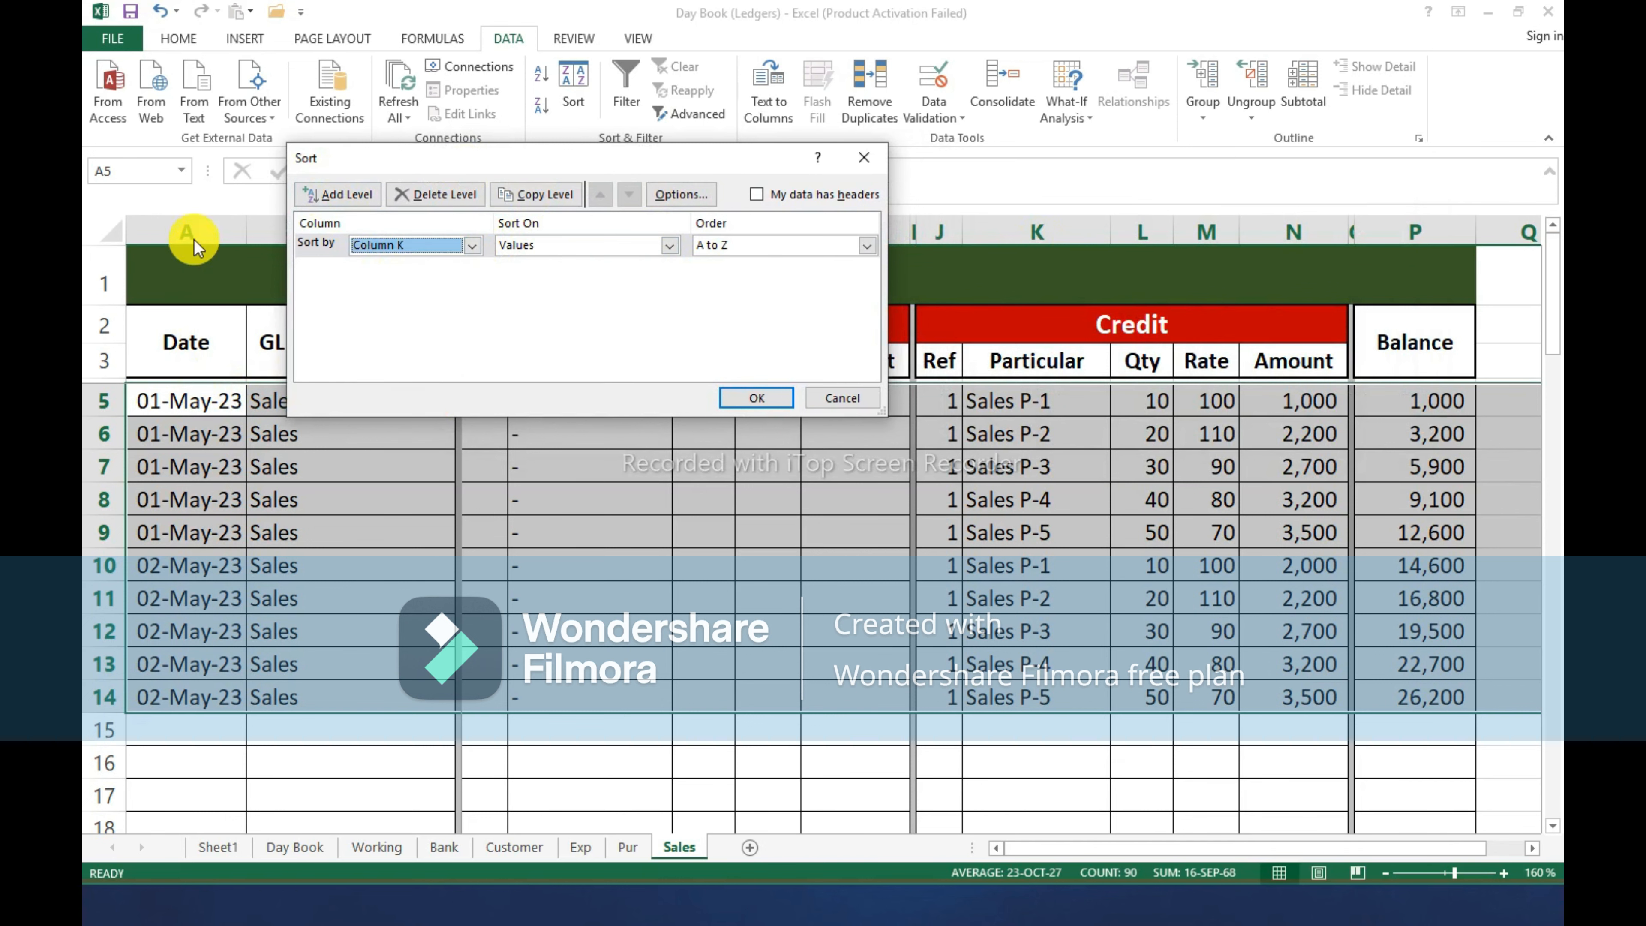
click(337, 195)
click(472, 268)
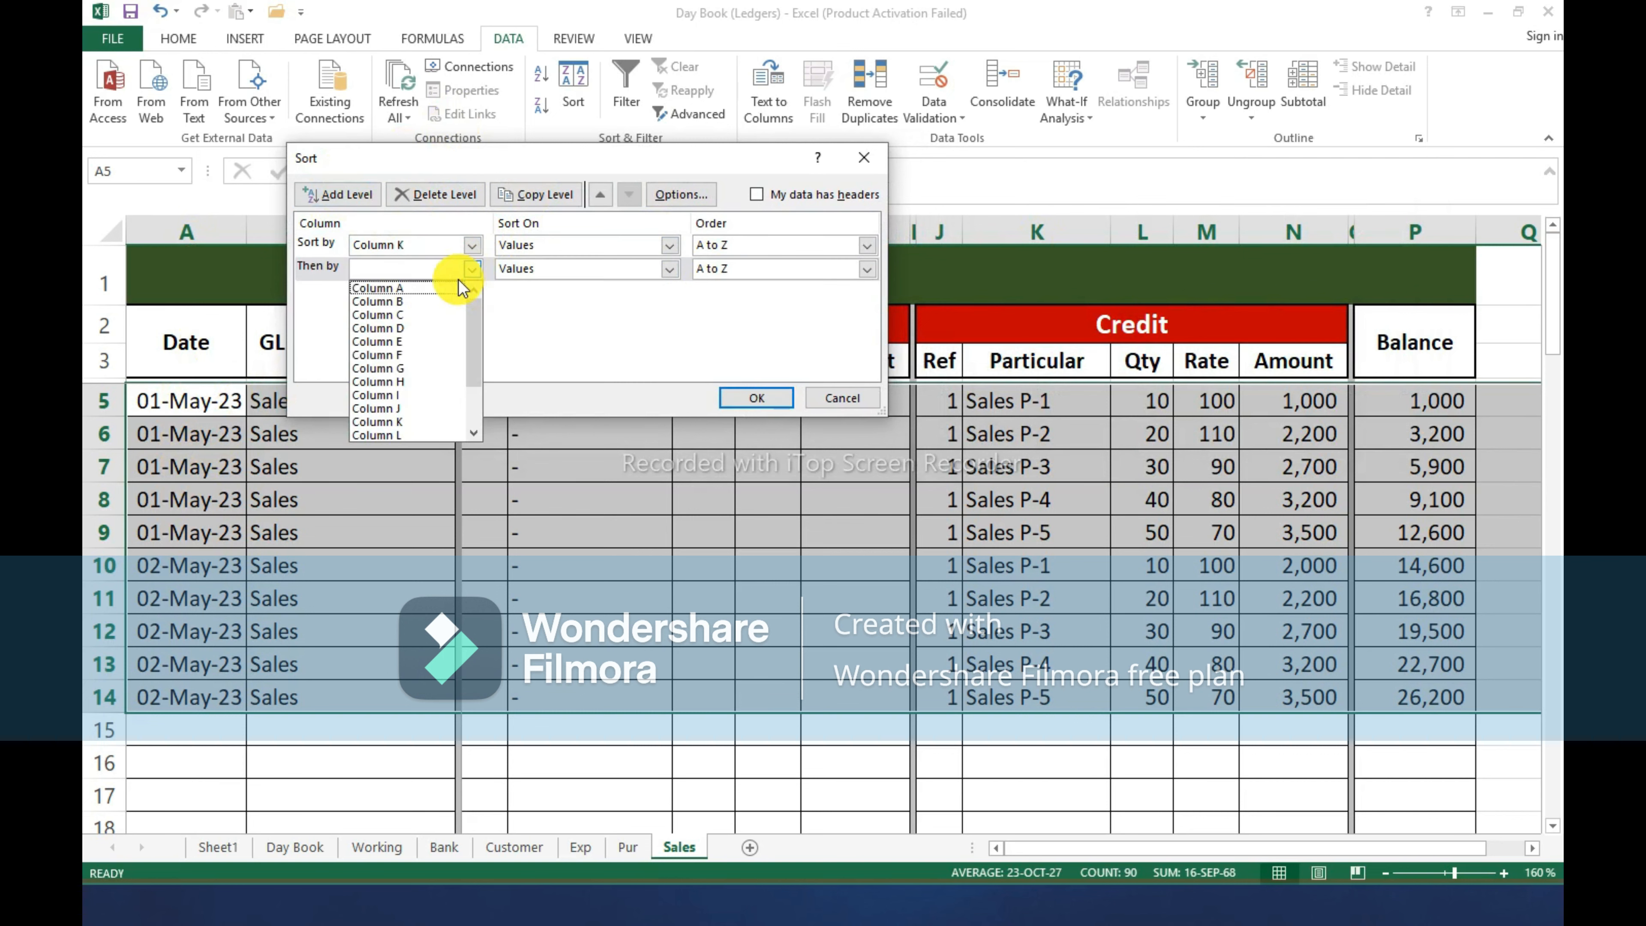
click(433, 289)
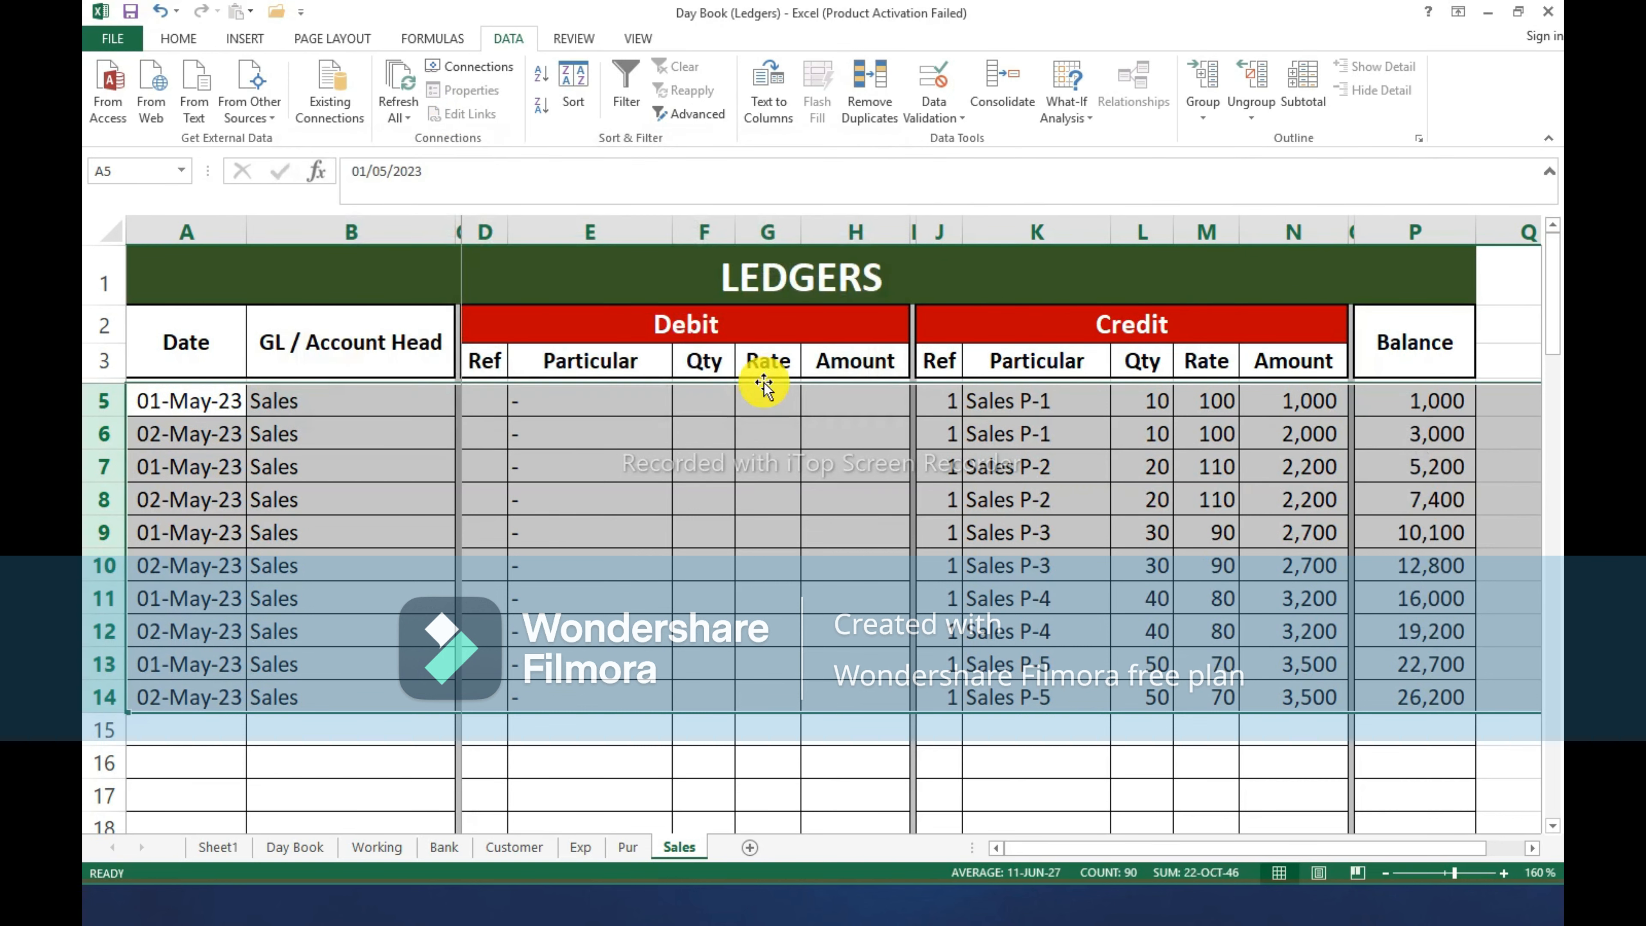
Insert a copy of the thin row 4 above the first Sales P-2 entry and make the new row 7 slightly taller.
click(97, 383)
key(ctrl+c)
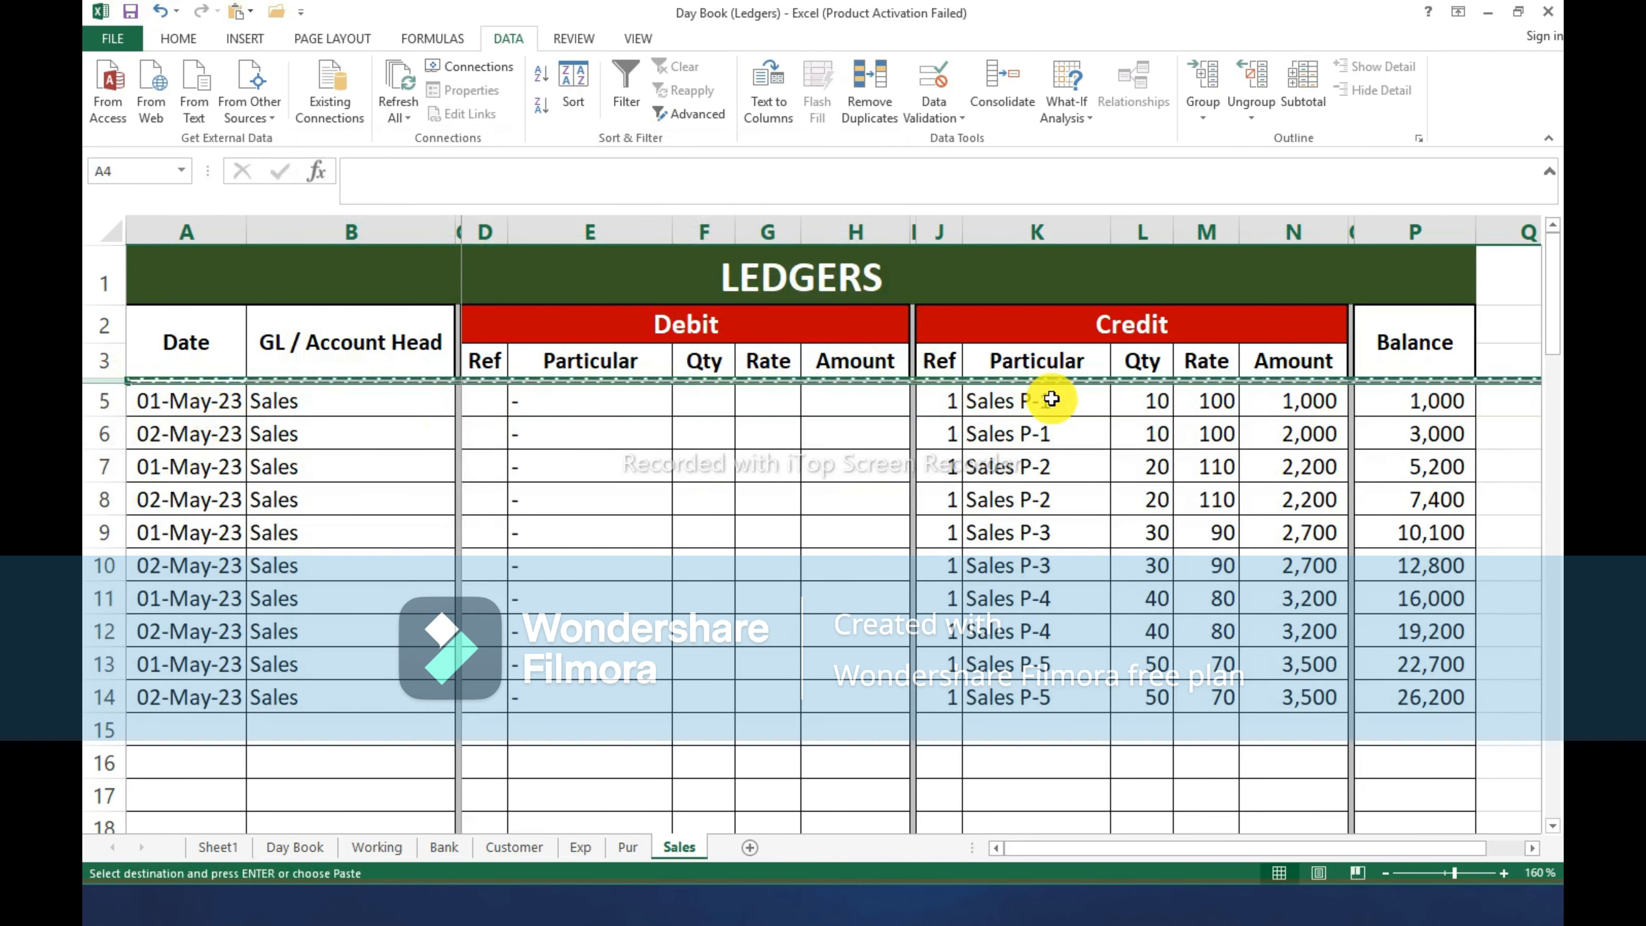
click(110, 466)
key(ctrl+shift+plus)
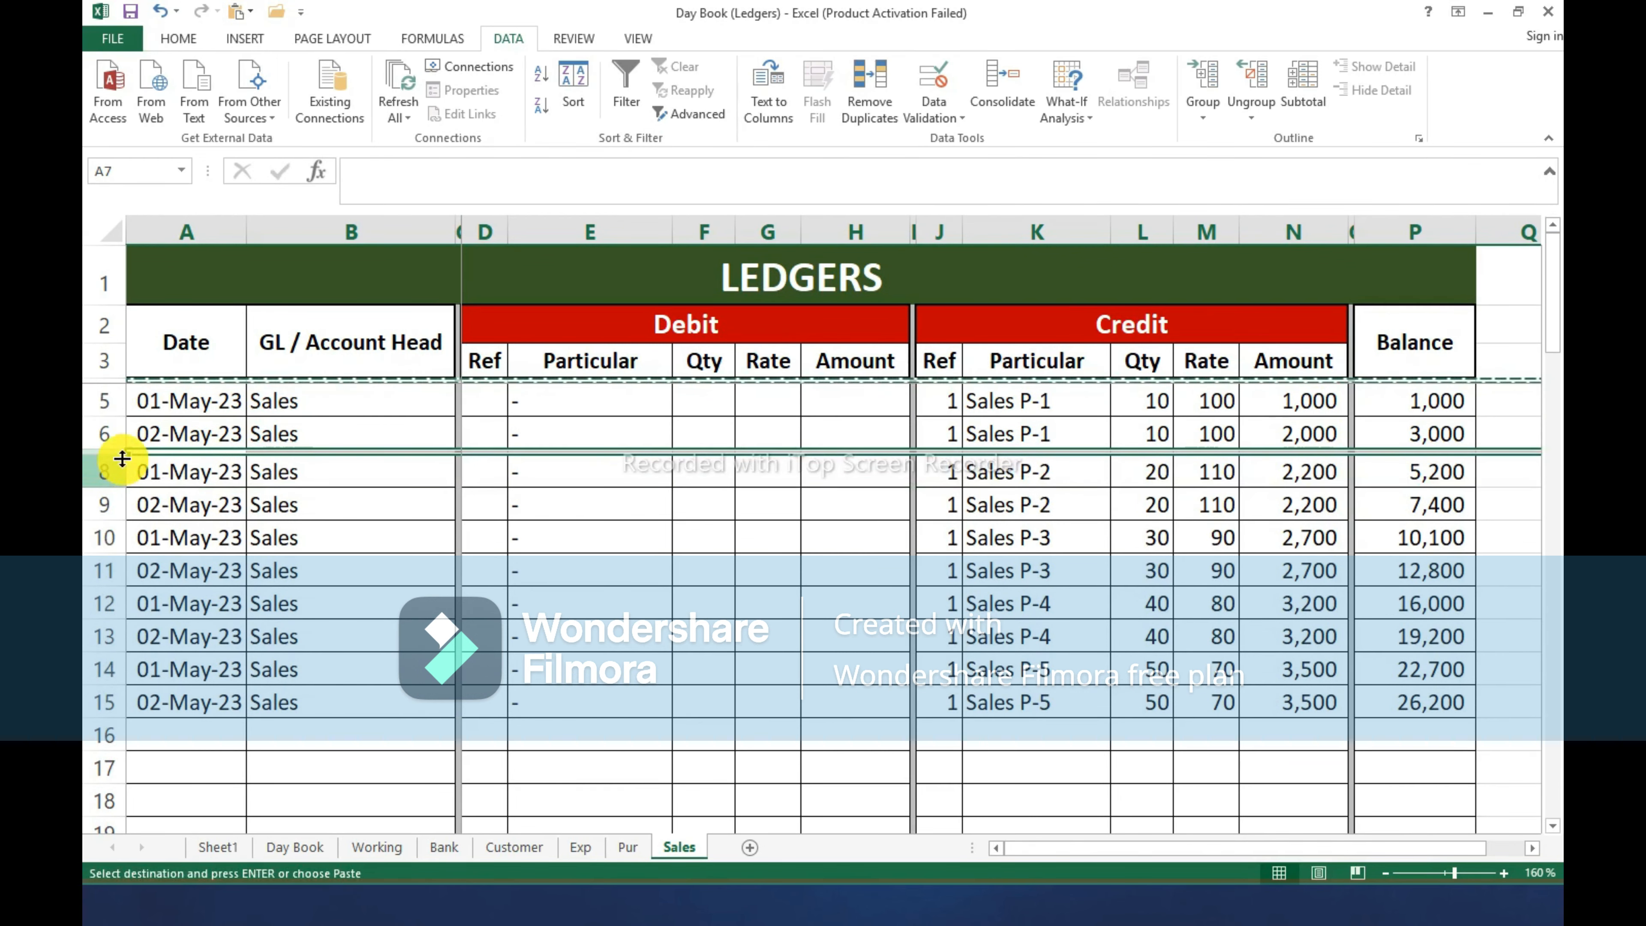
drag(120, 458, 120, 474)
Copy the ledger title and header rows 1 to 4 and insert them above the Sales P-2 entries at row 8.
drag(104, 272, 117, 379)
key(ctrl+c)
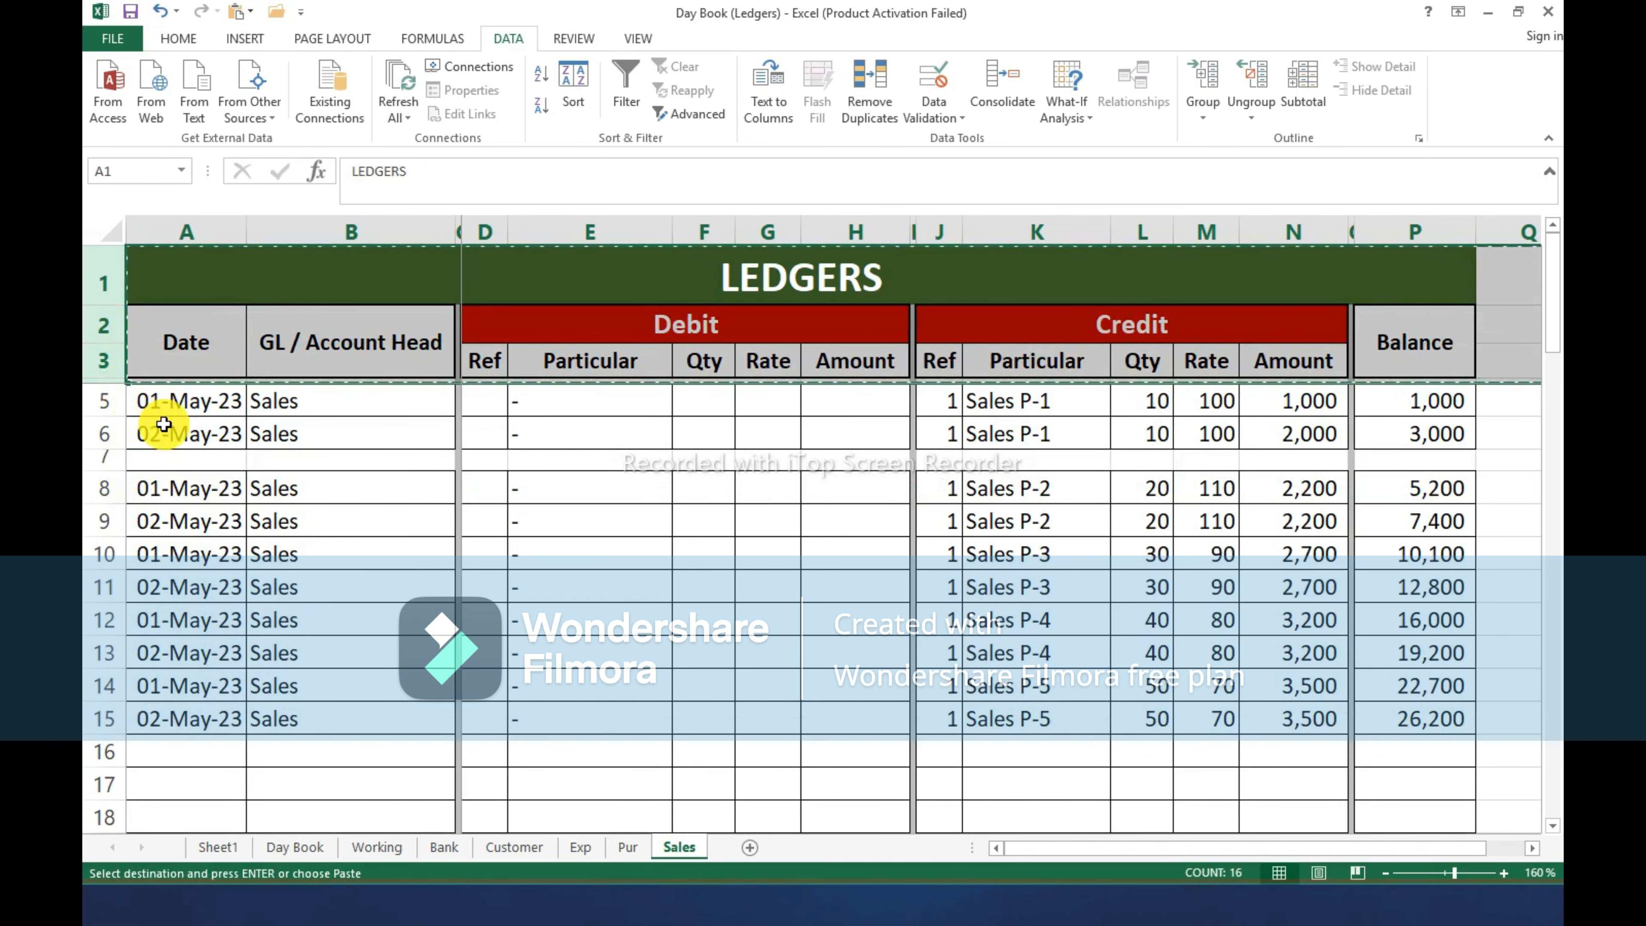
click(102, 487)
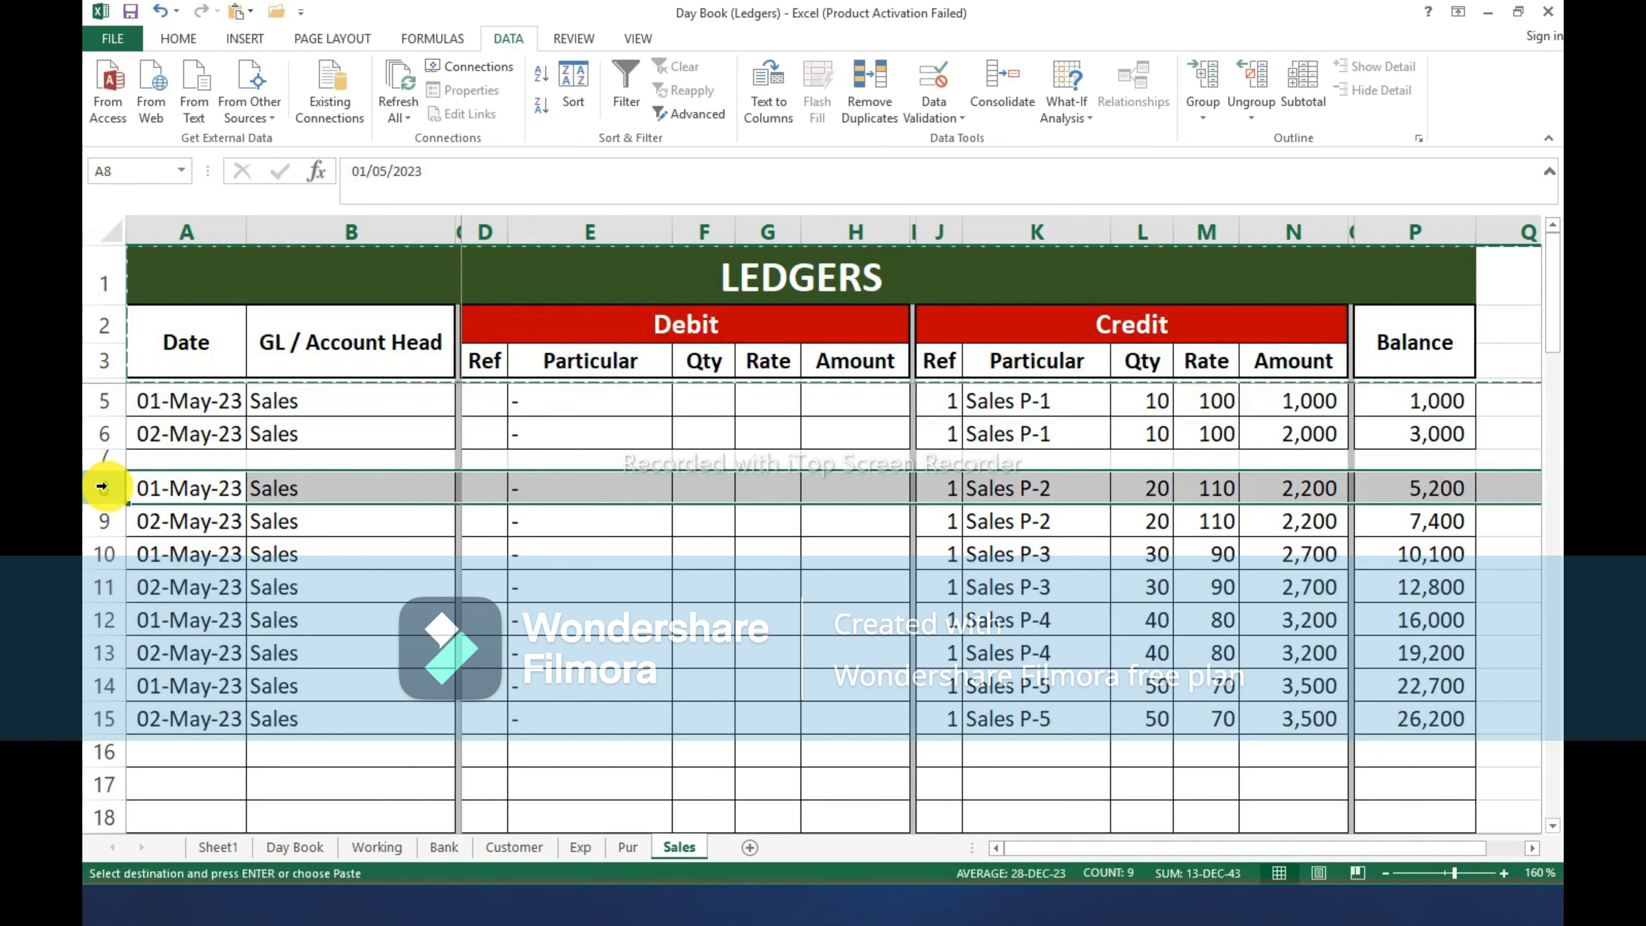
key(ctrl+shift+plus)
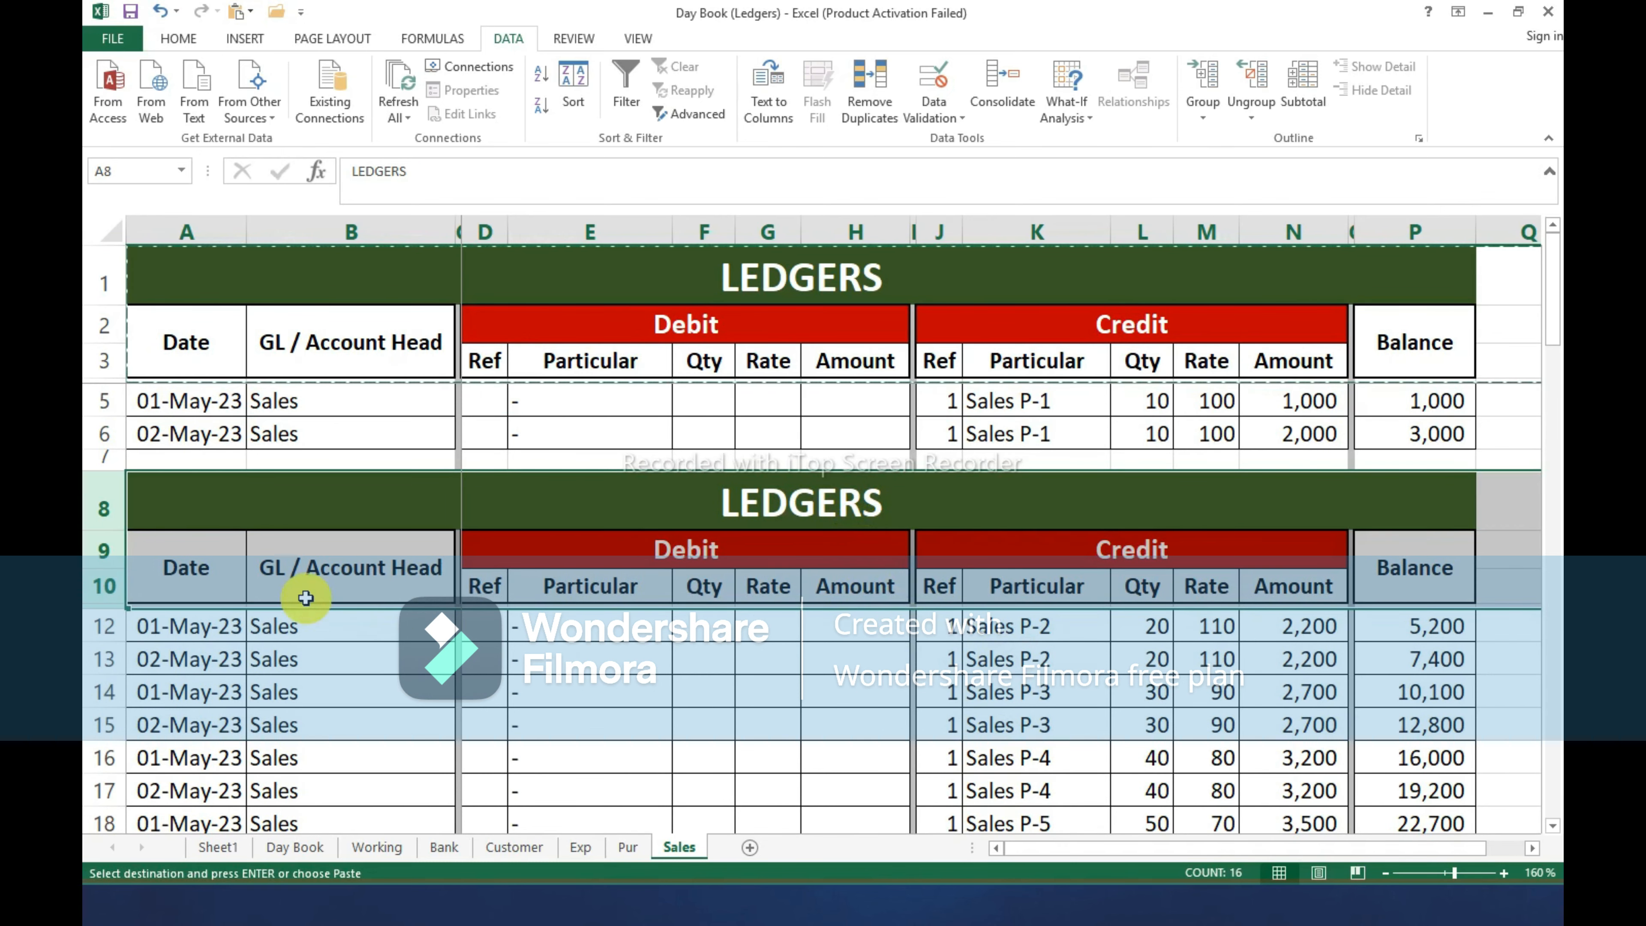
Copy the spacer, title and header rows 7 to 11 and insert them above the first Sales P-3 entry at row 14.
drag(105, 459, 154, 606)
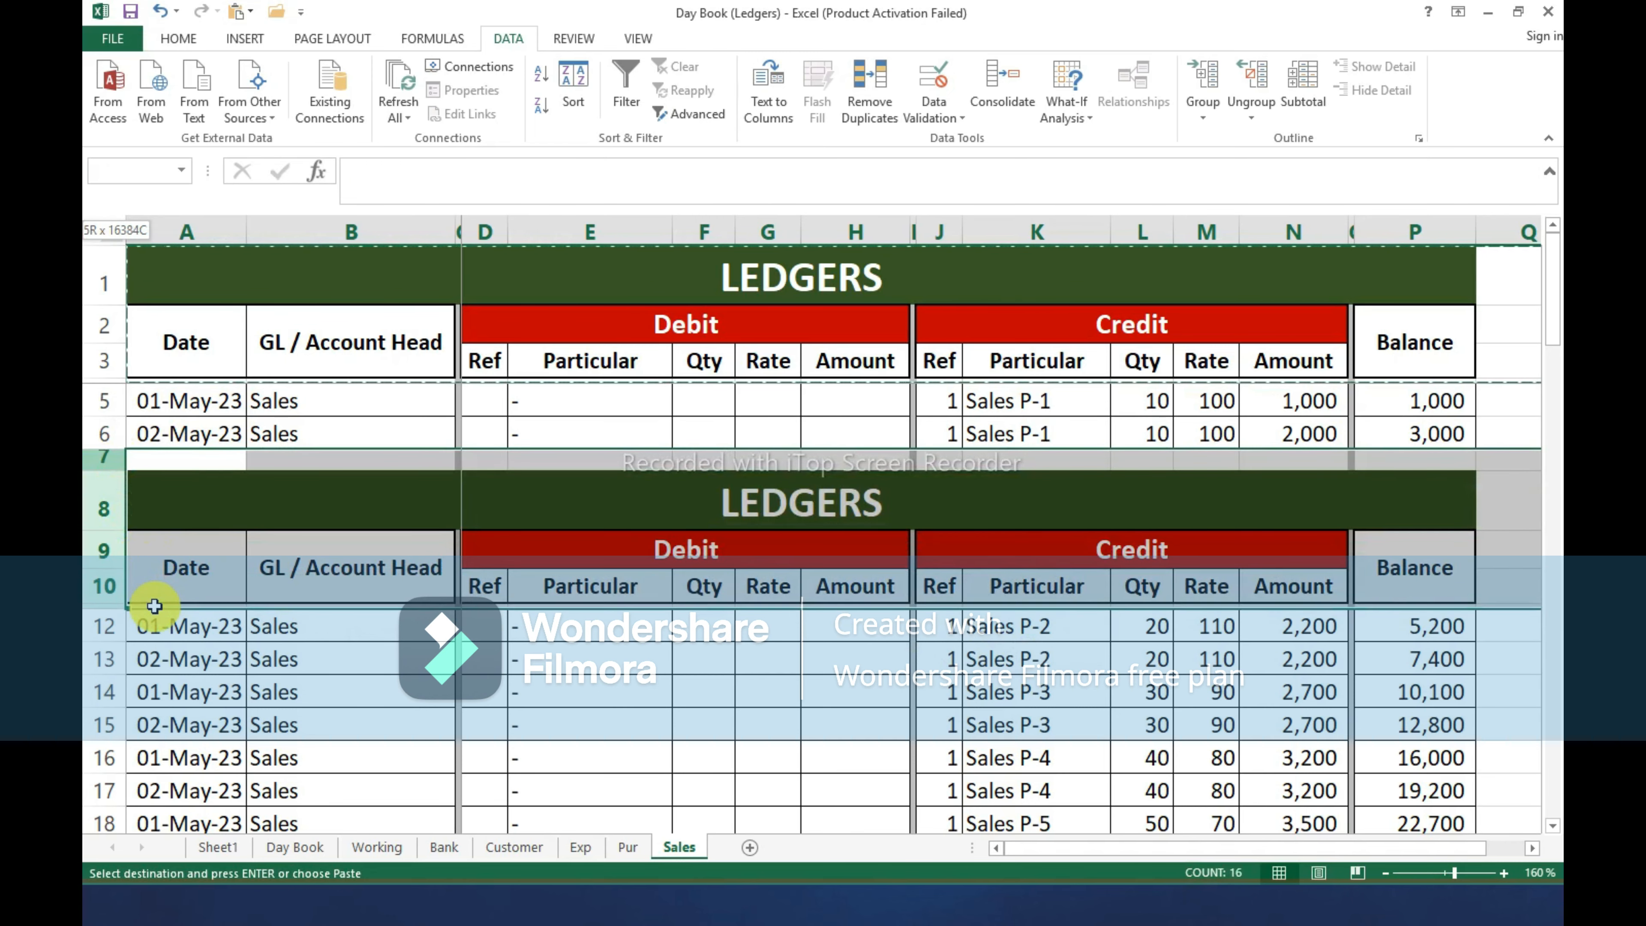
key(ctrl+c)
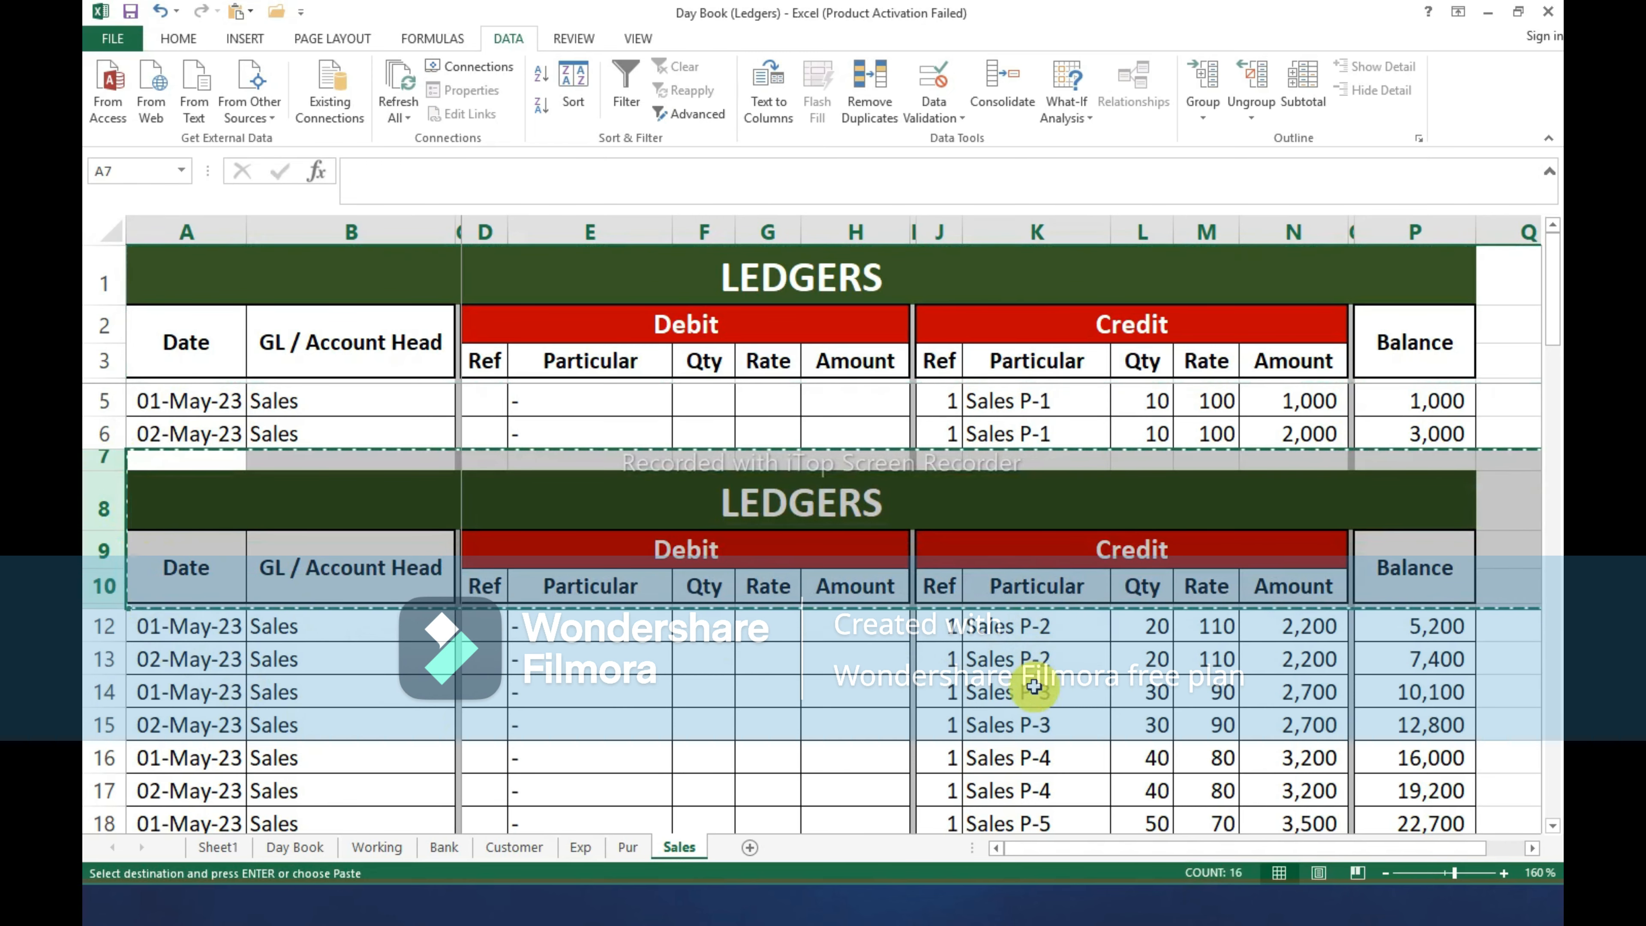
click(103, 692)
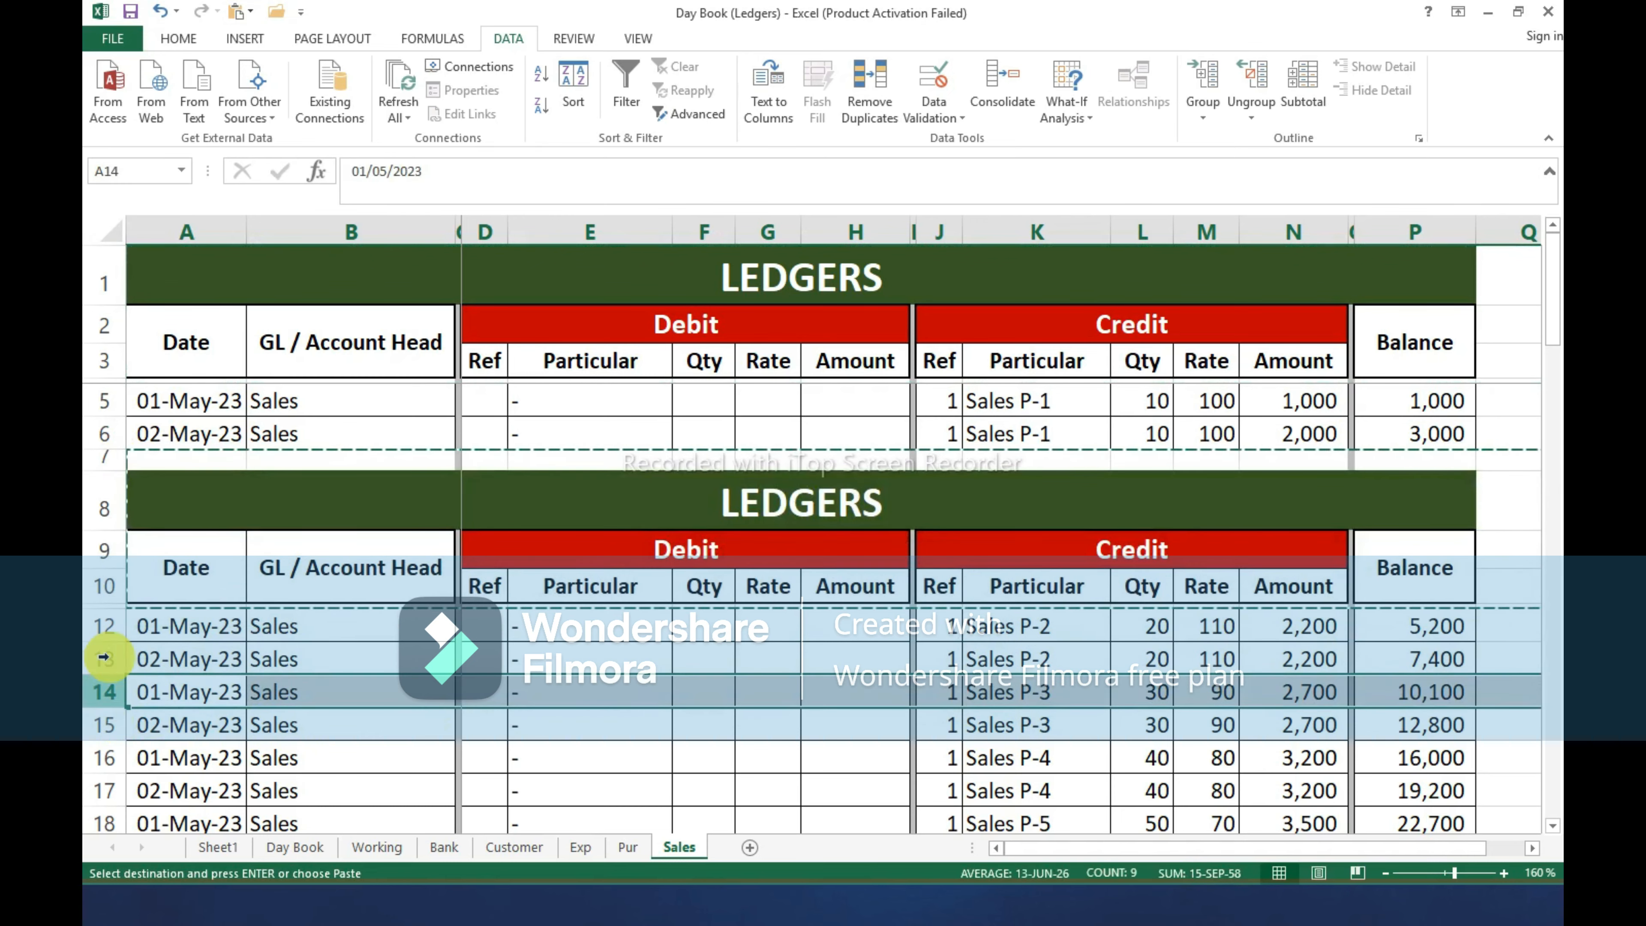
key(ctrl+v)
Copy the heading block in rows 14 to 18 and insert it above the first Sales P-4 and Sales P-5 entries, at rows 21 and 28.
scroll(544, 571, down, 3)
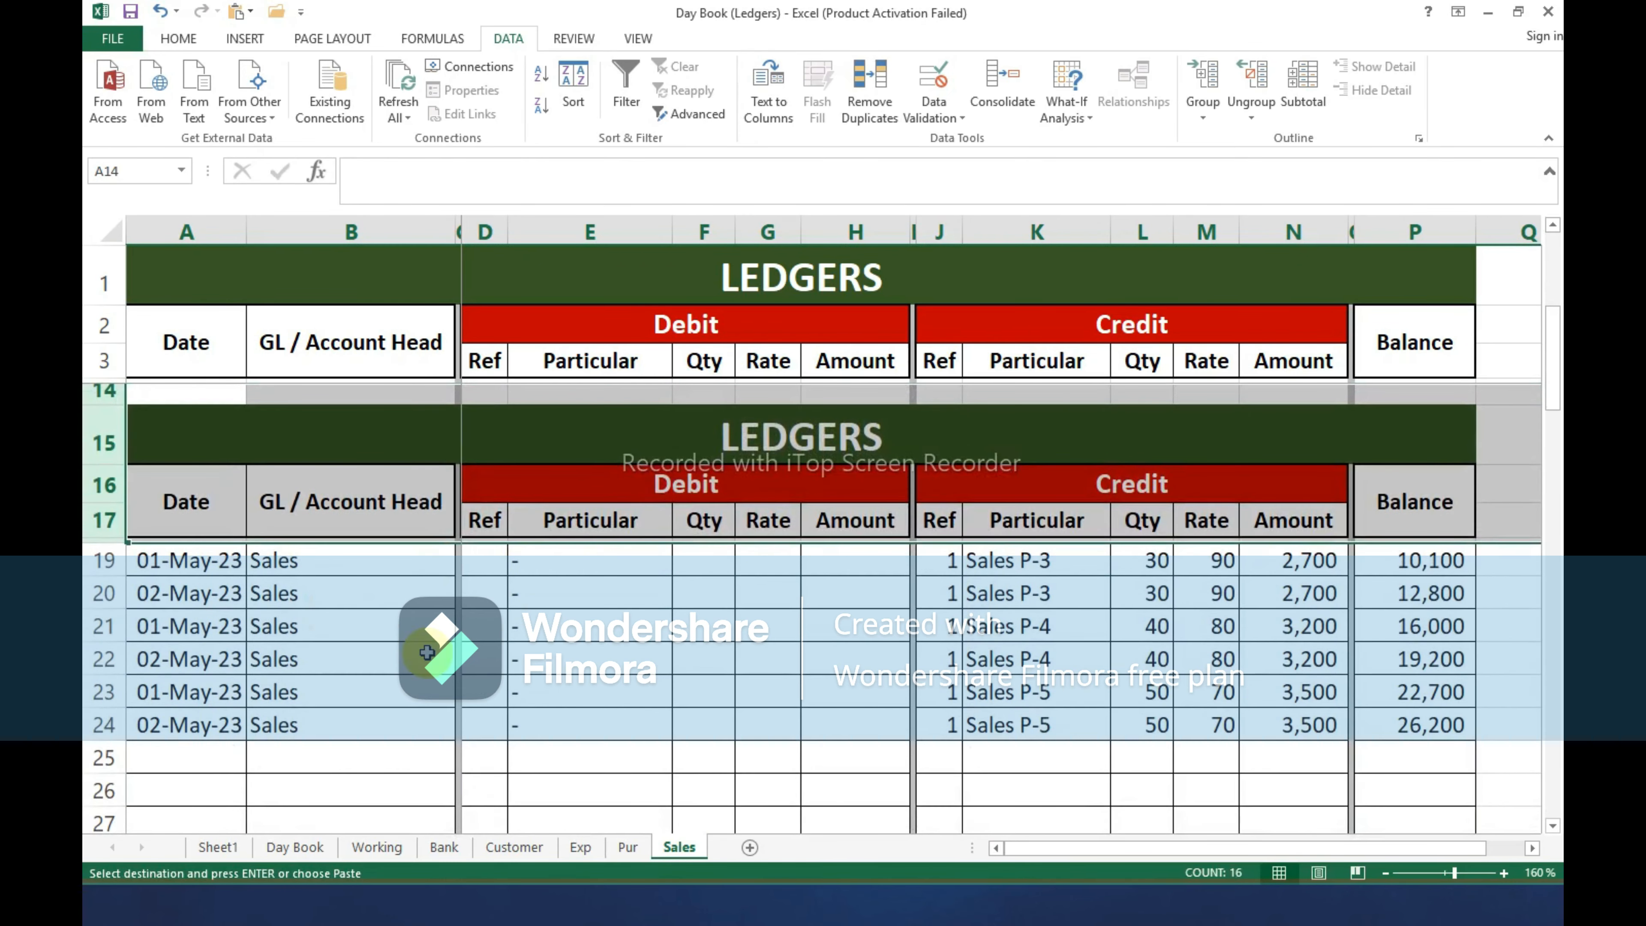
key(ctrl+c)
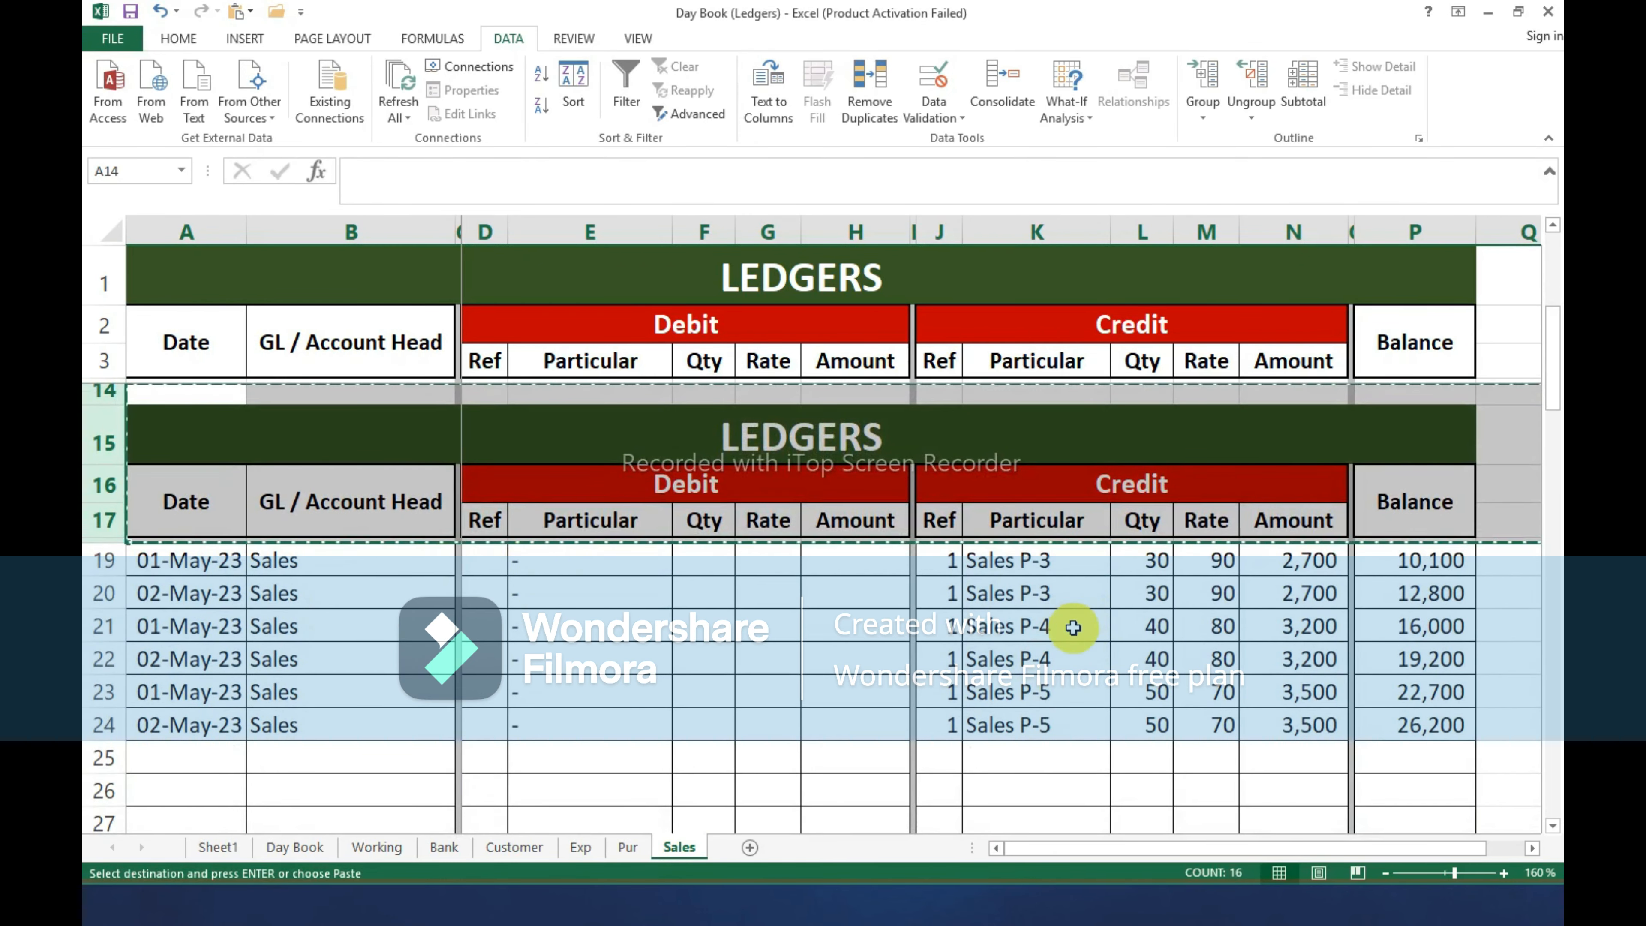
click(129, 617)
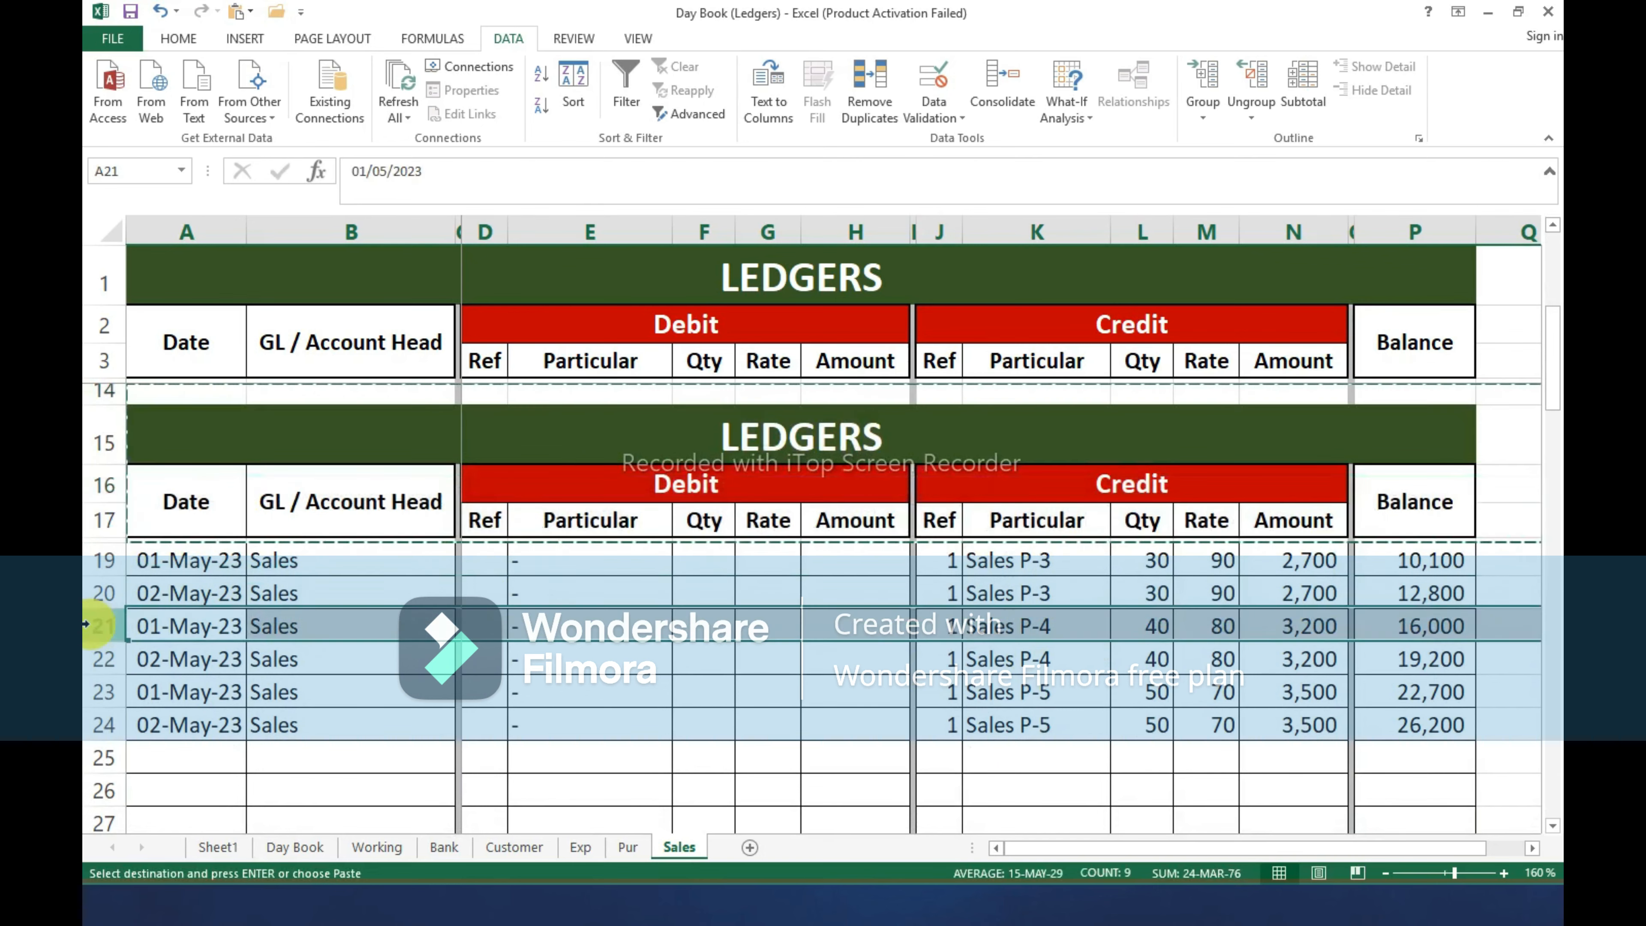
key(ctrl+shift+plus)
scroll(654, 760, down, 1)
scroll(653, 760, down, 2)
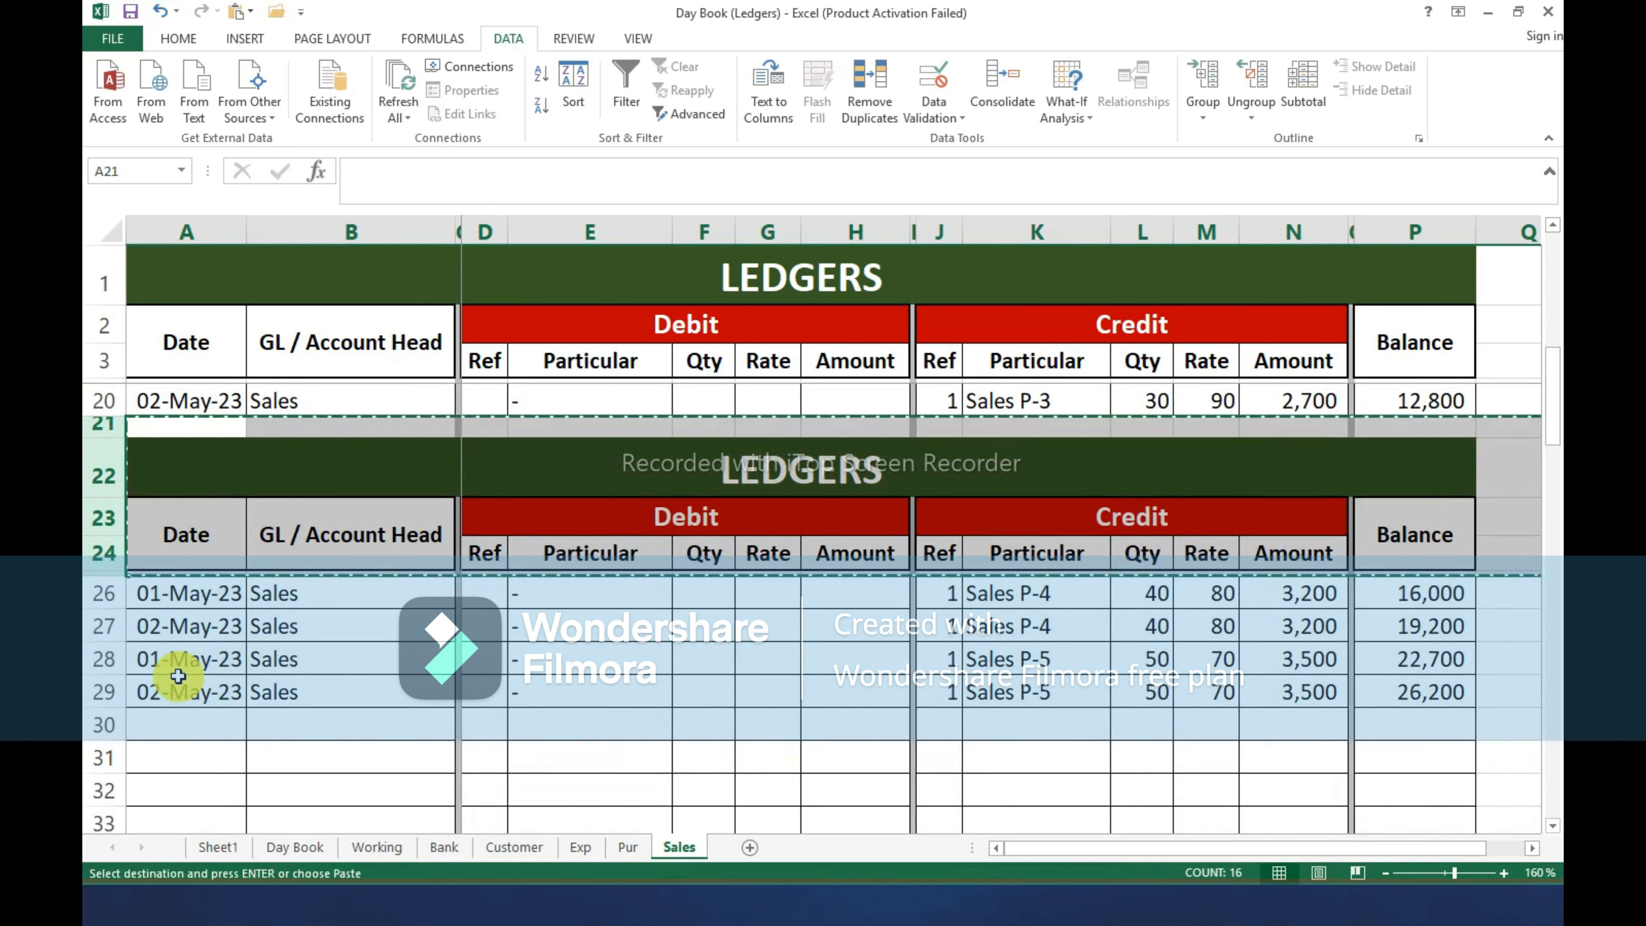
click(105, 664)
key(ctrl+shift+plus)
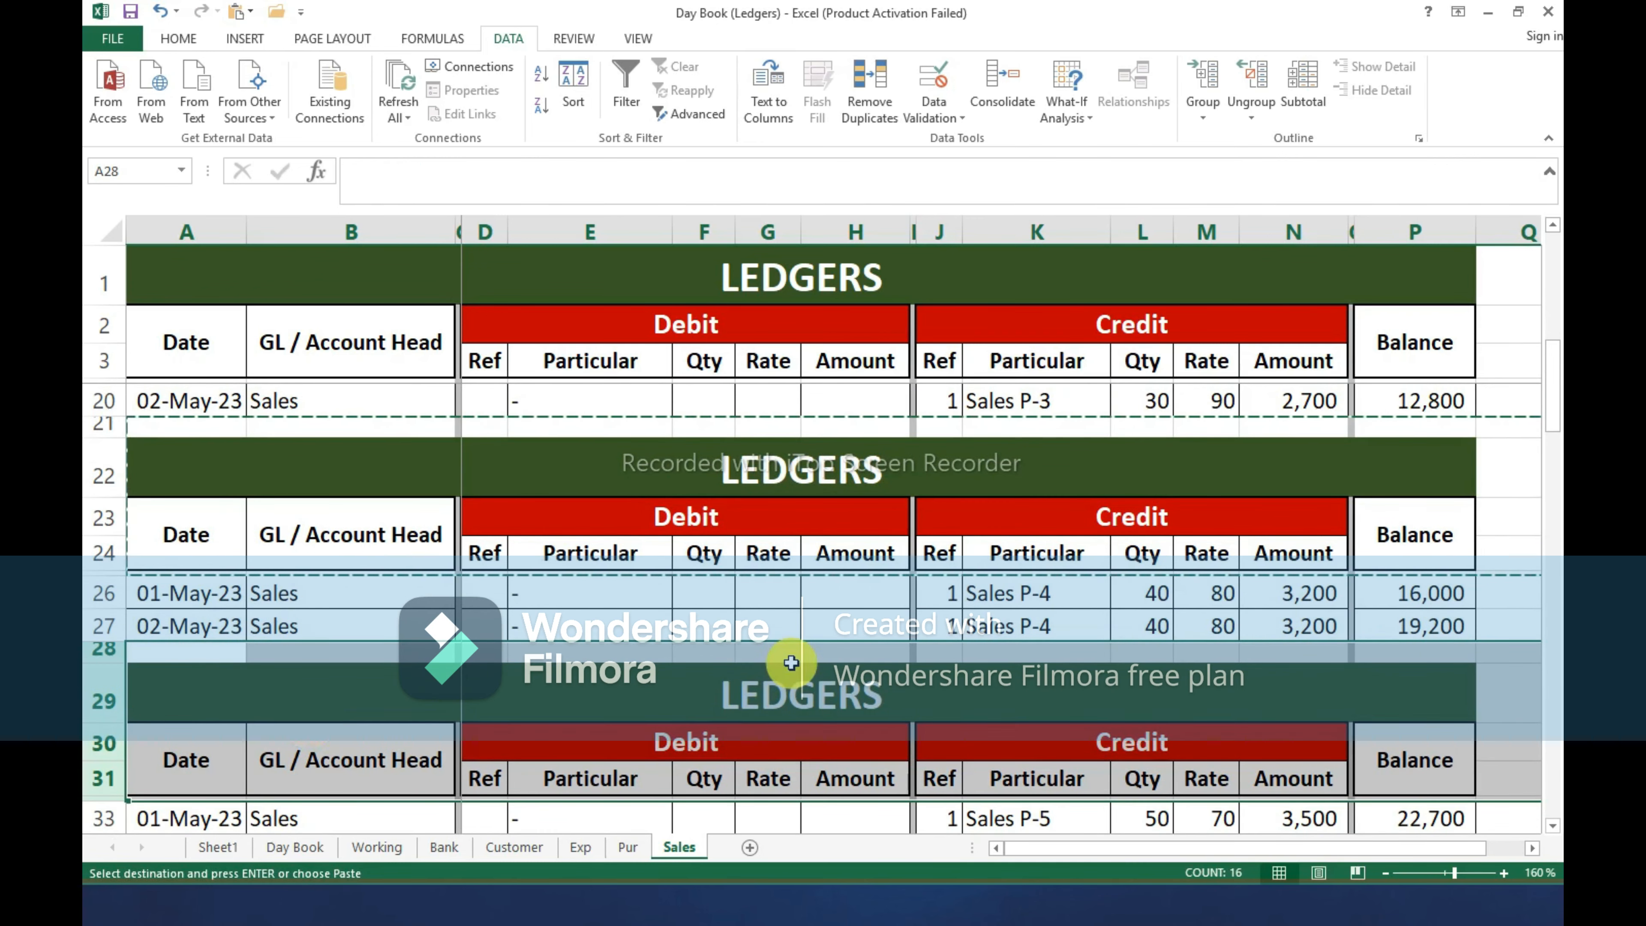
Change the first ledger title in row 1 of the Sales sheet to LEDGERS P-1.
scroll(789, 663, up, 5)
click(855, 265)
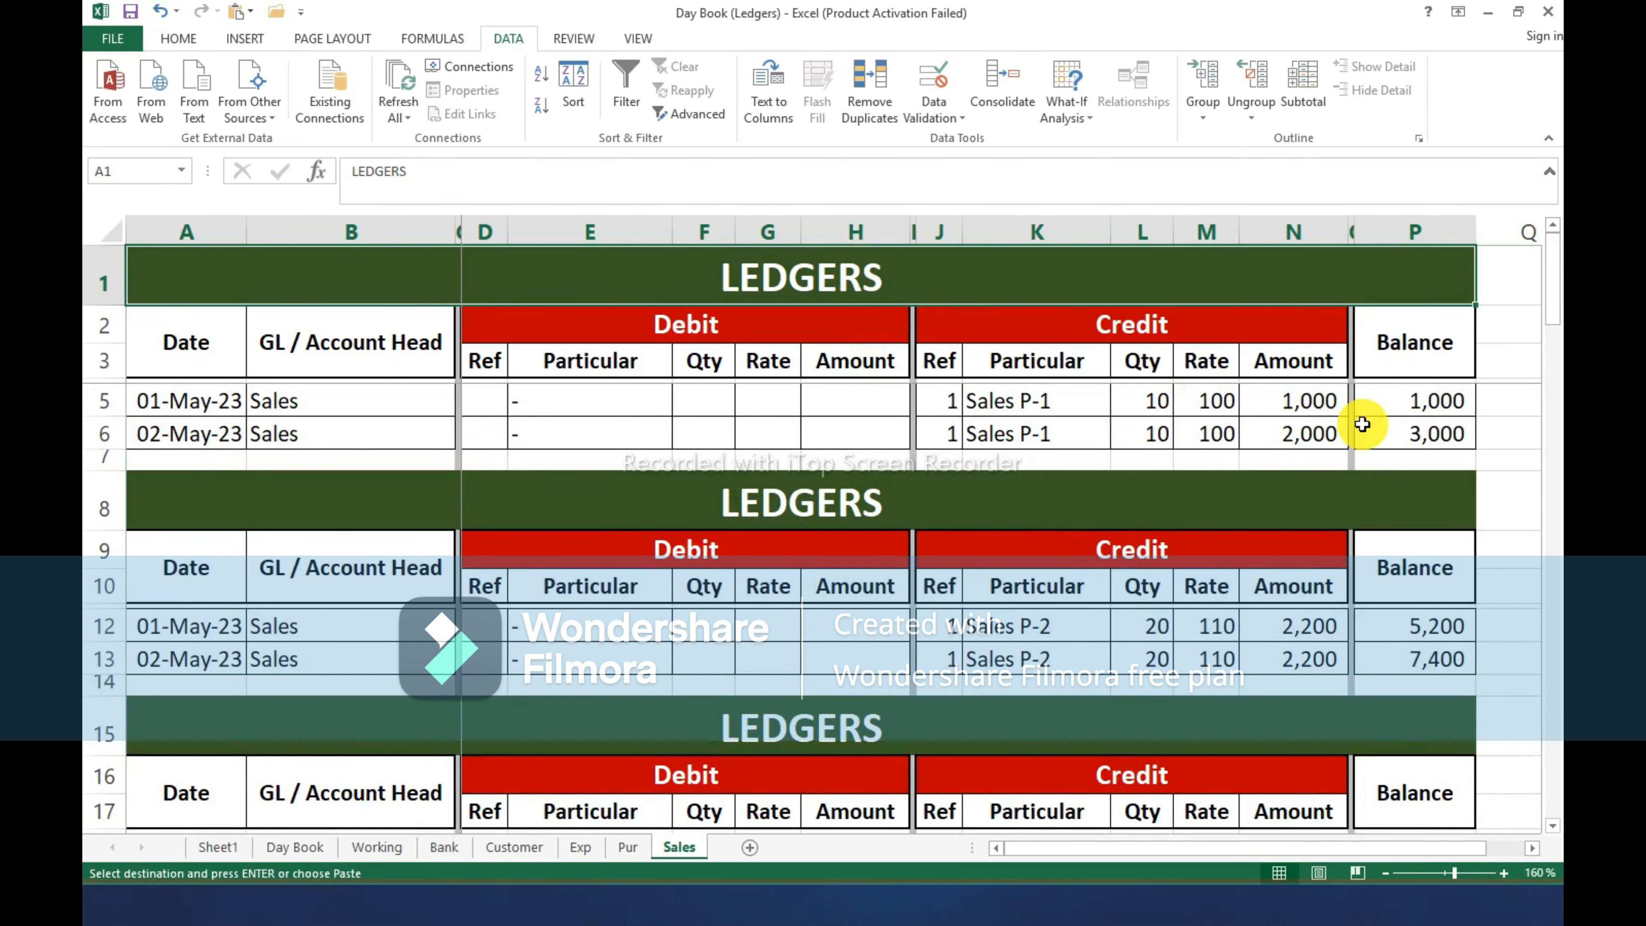
key(F2)
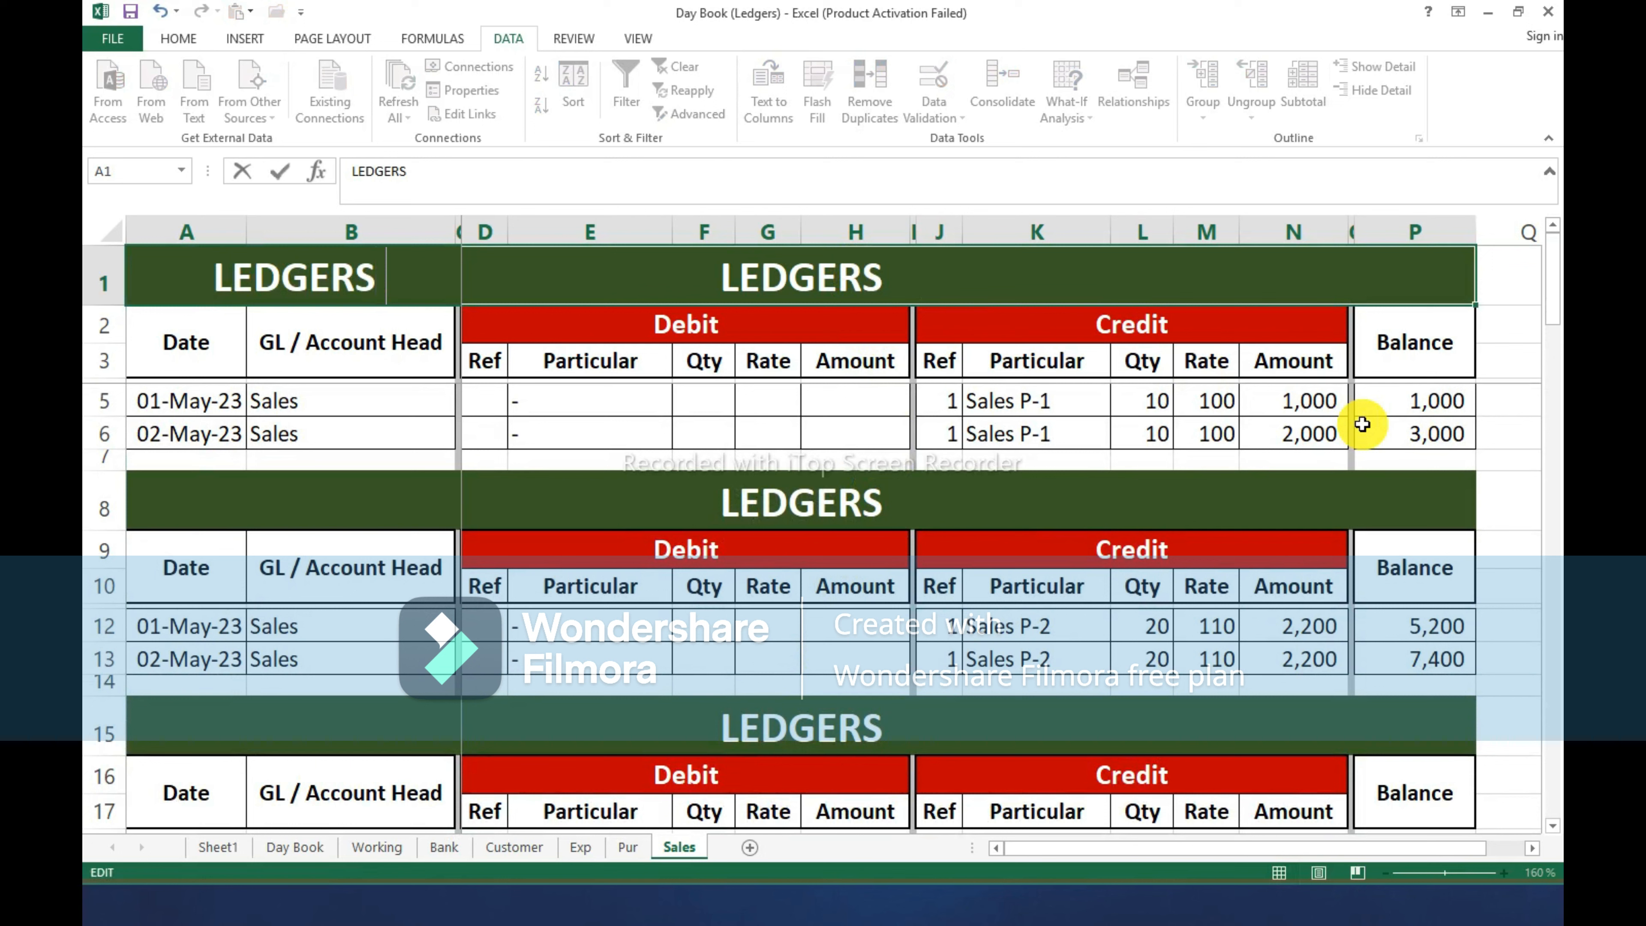
text(P)
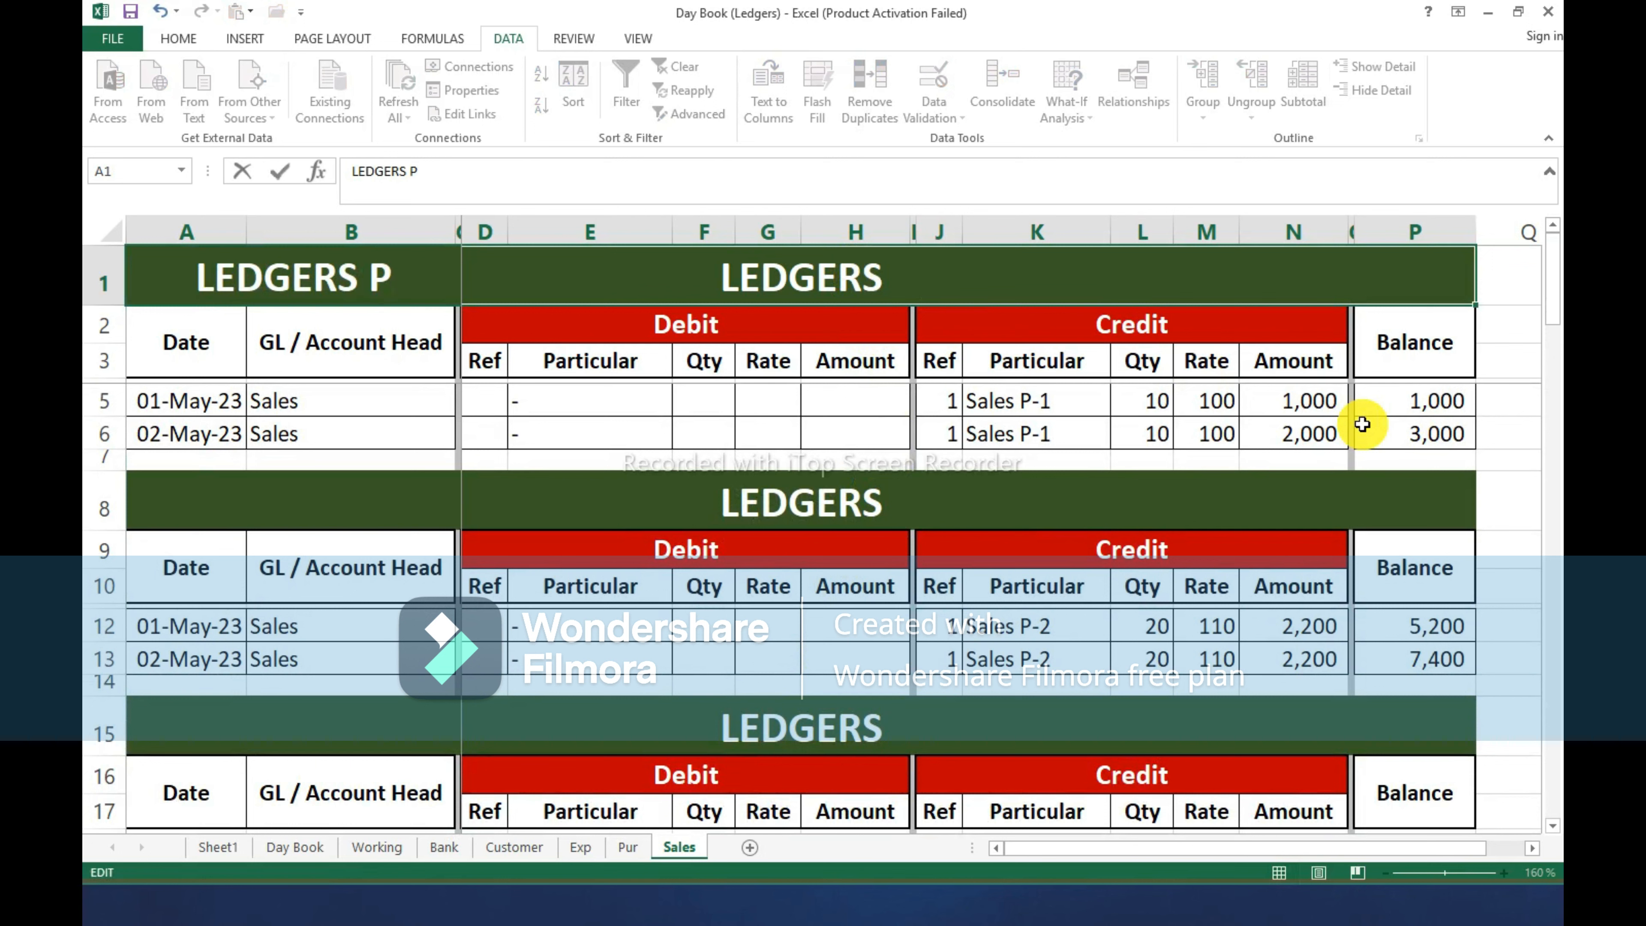
text(-1)
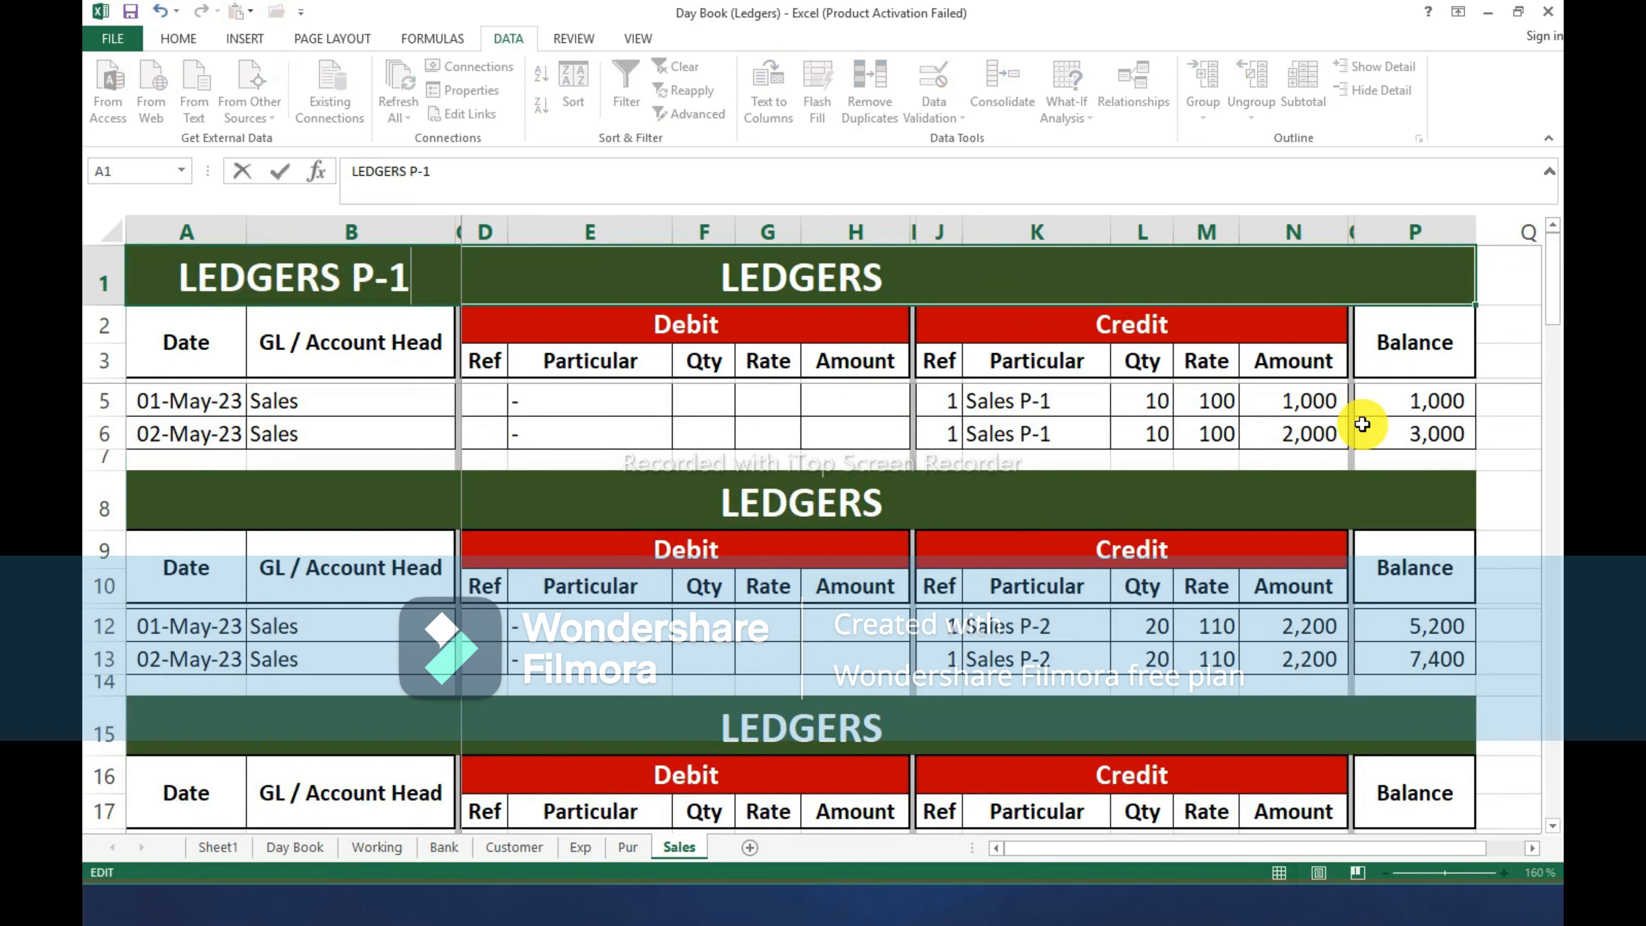
key(Return)
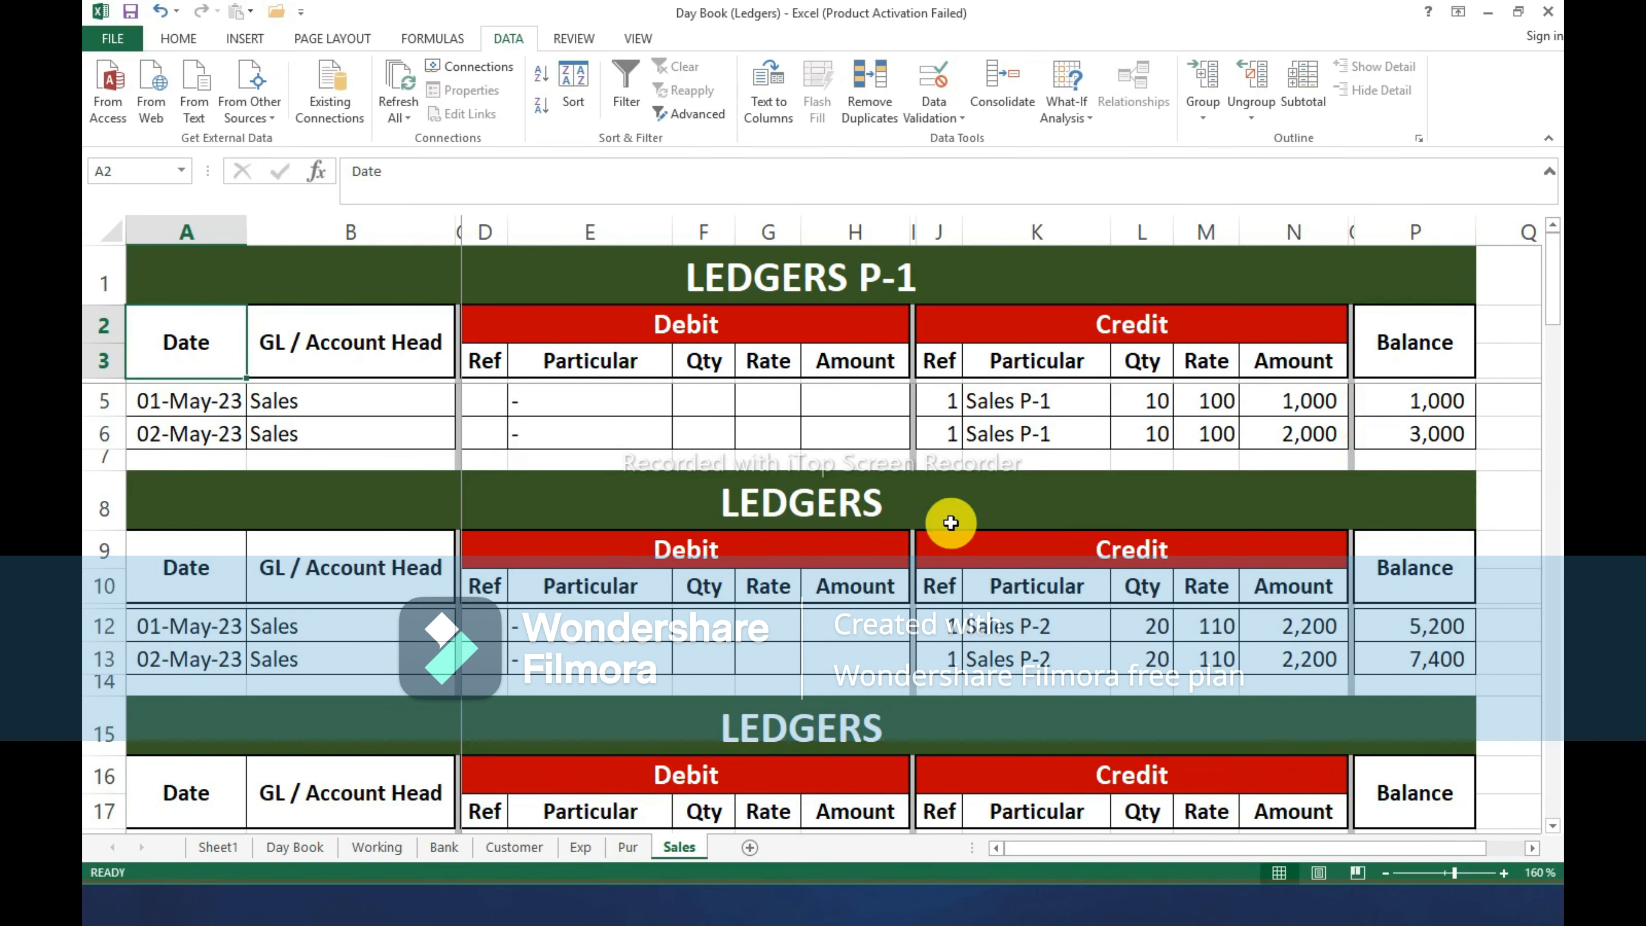
Change the ledger titles in rows 8 and 15 to LEDGERS P-2 and LEDGERS P-3.
double_click(959, 501)
text(P)
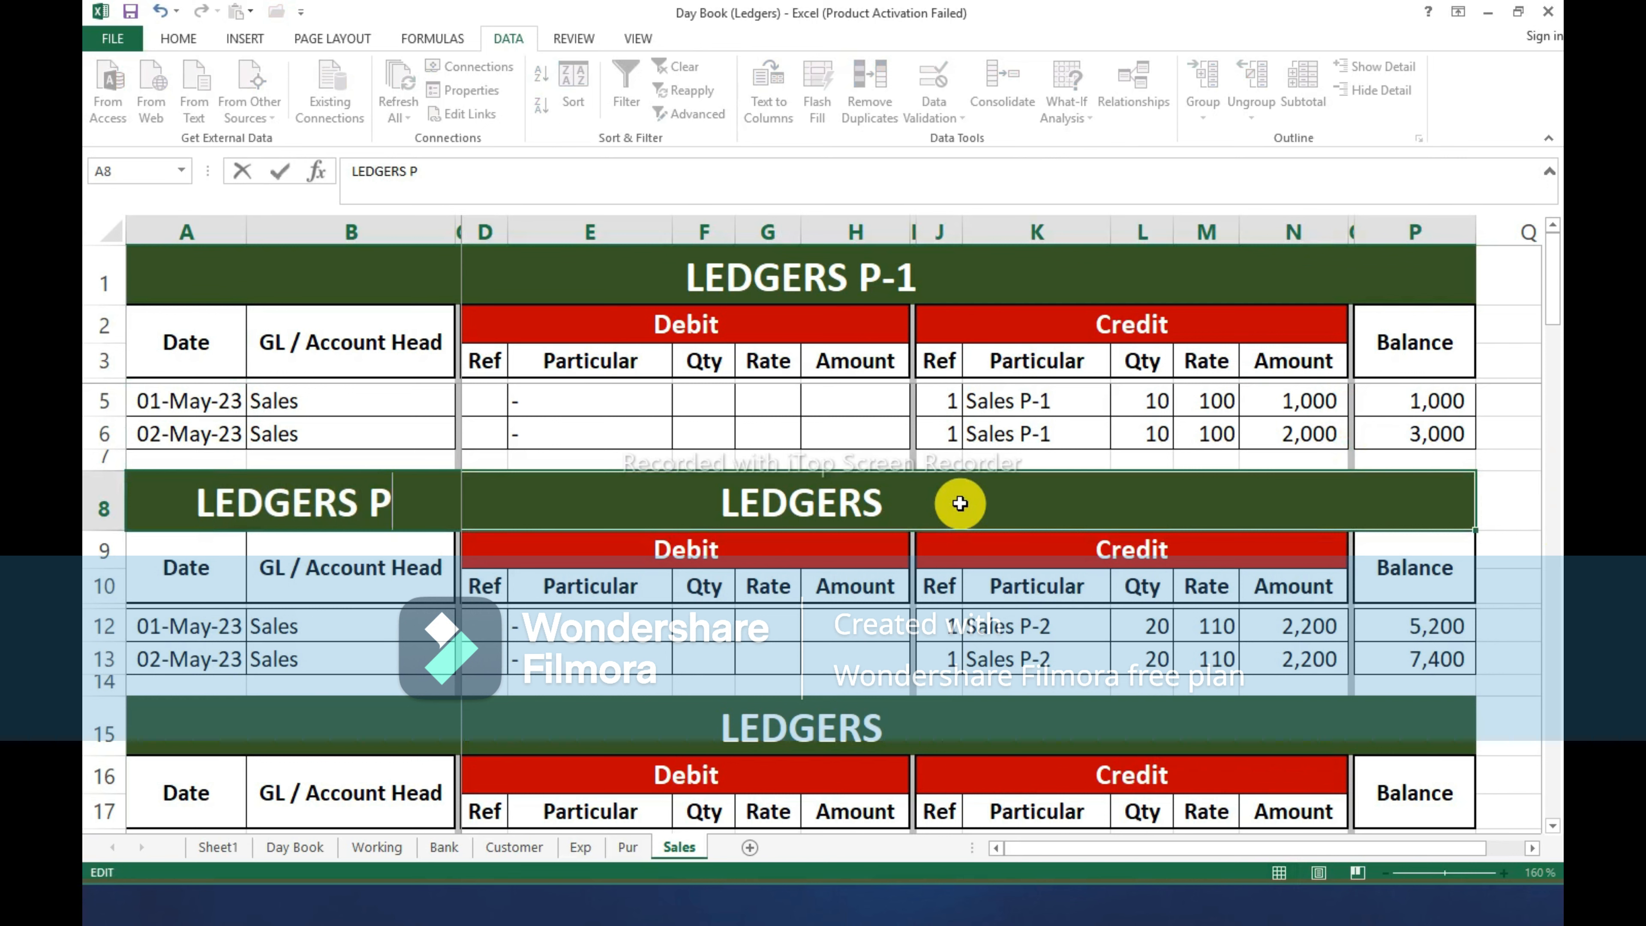
text(-2)
key(Return)
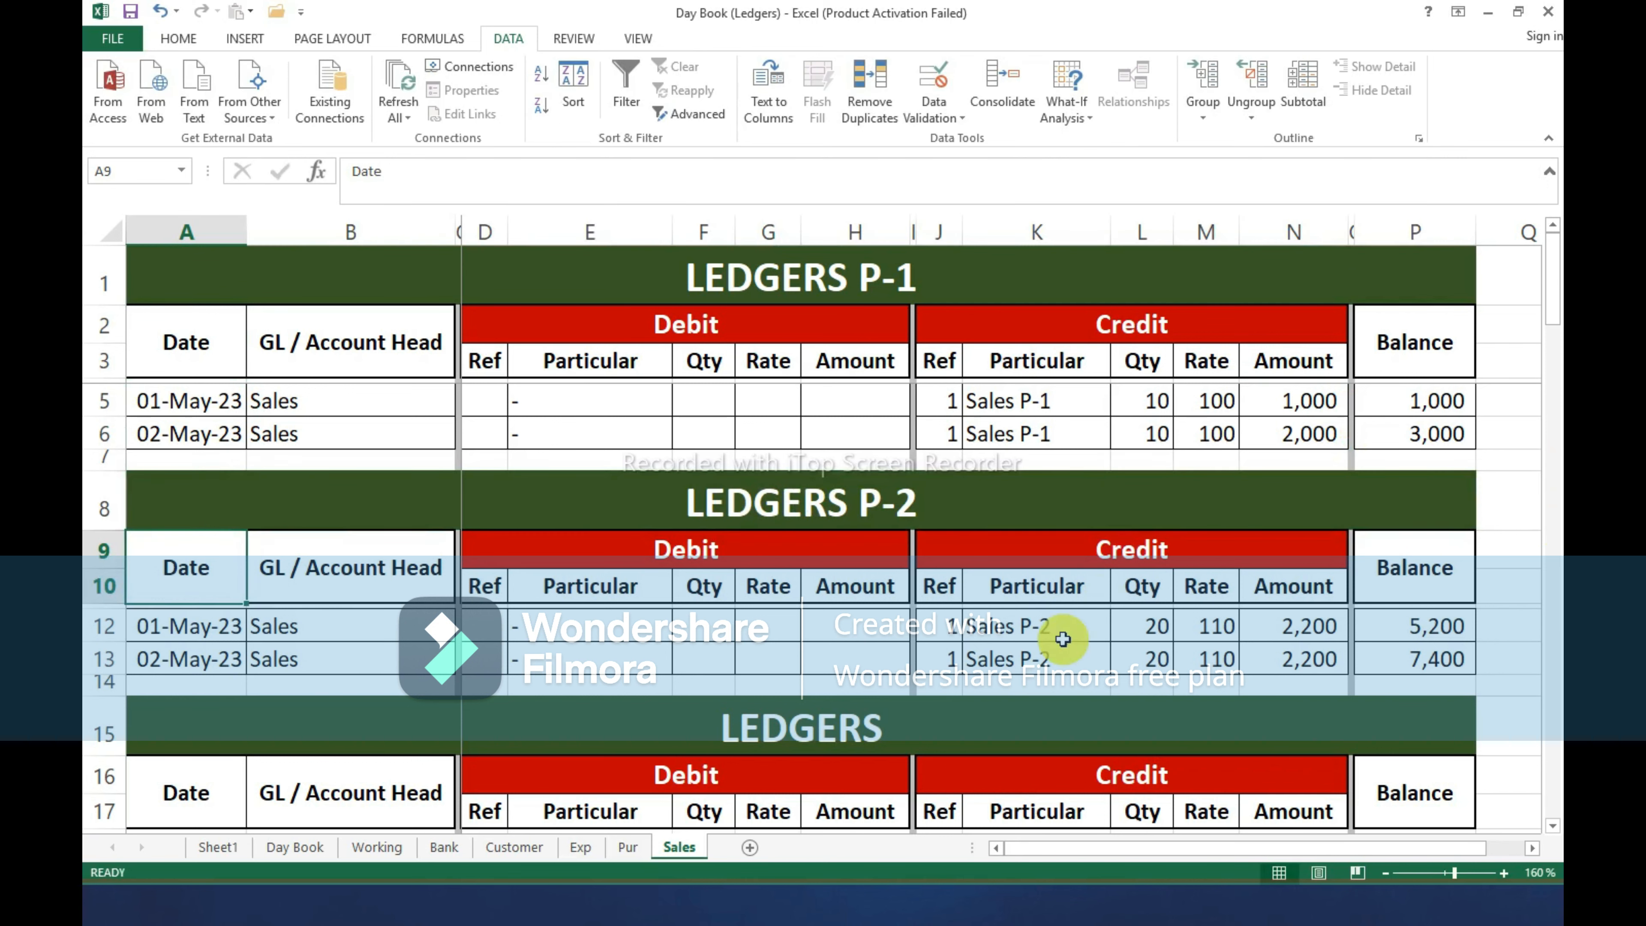
double_click(916, 735)
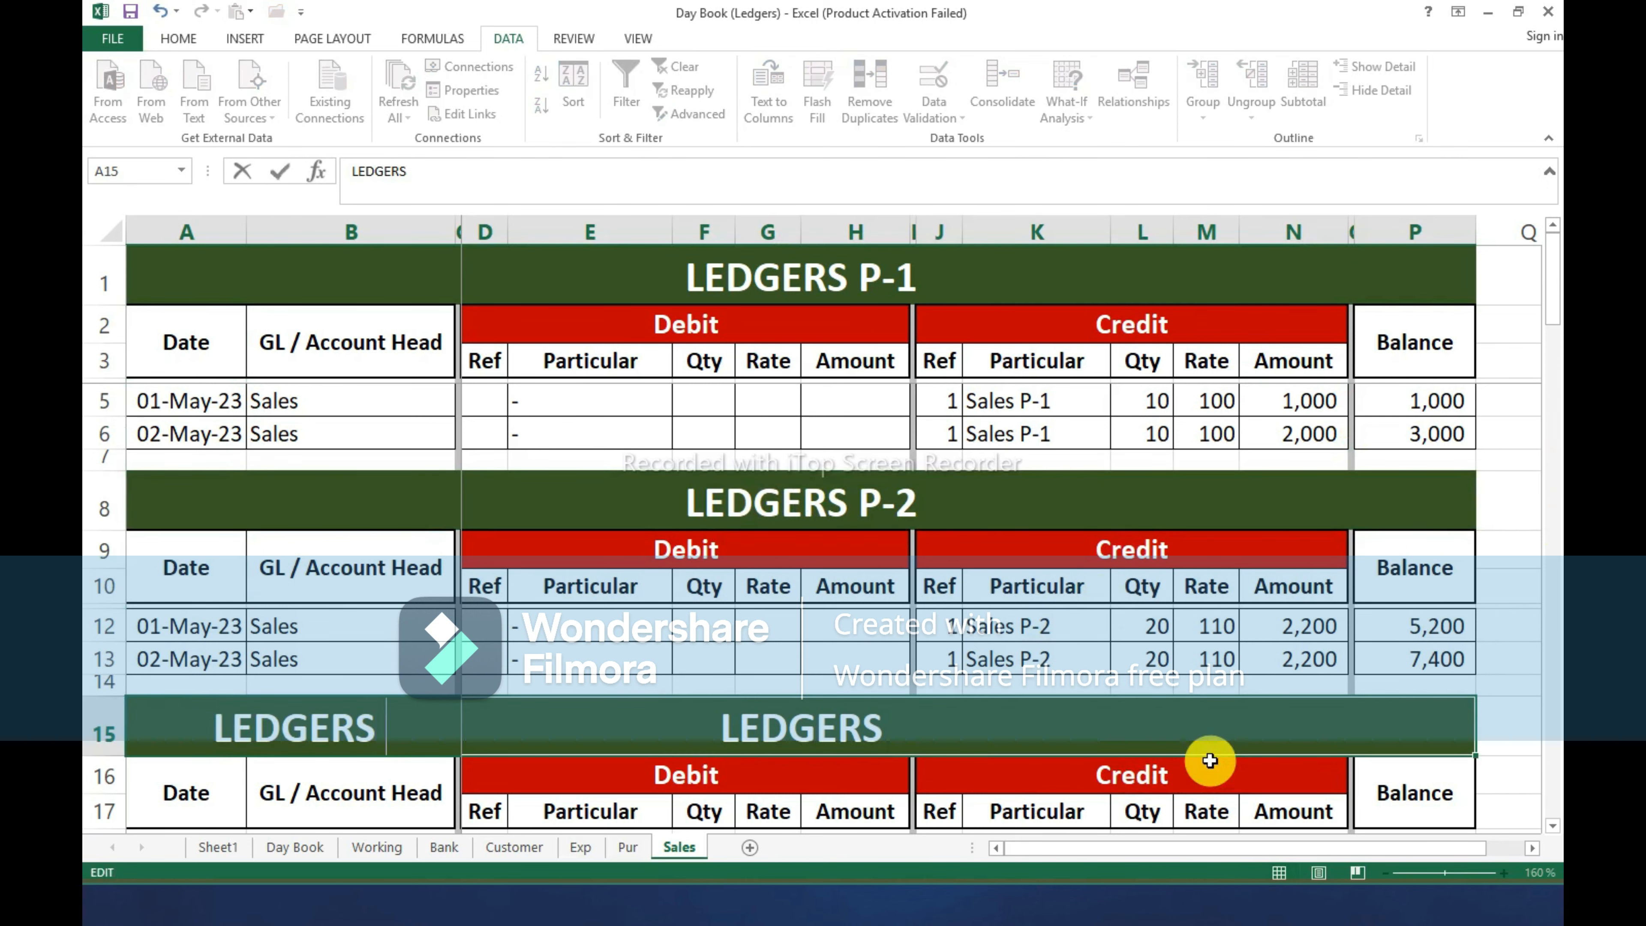
text(P-3)
key(Return)
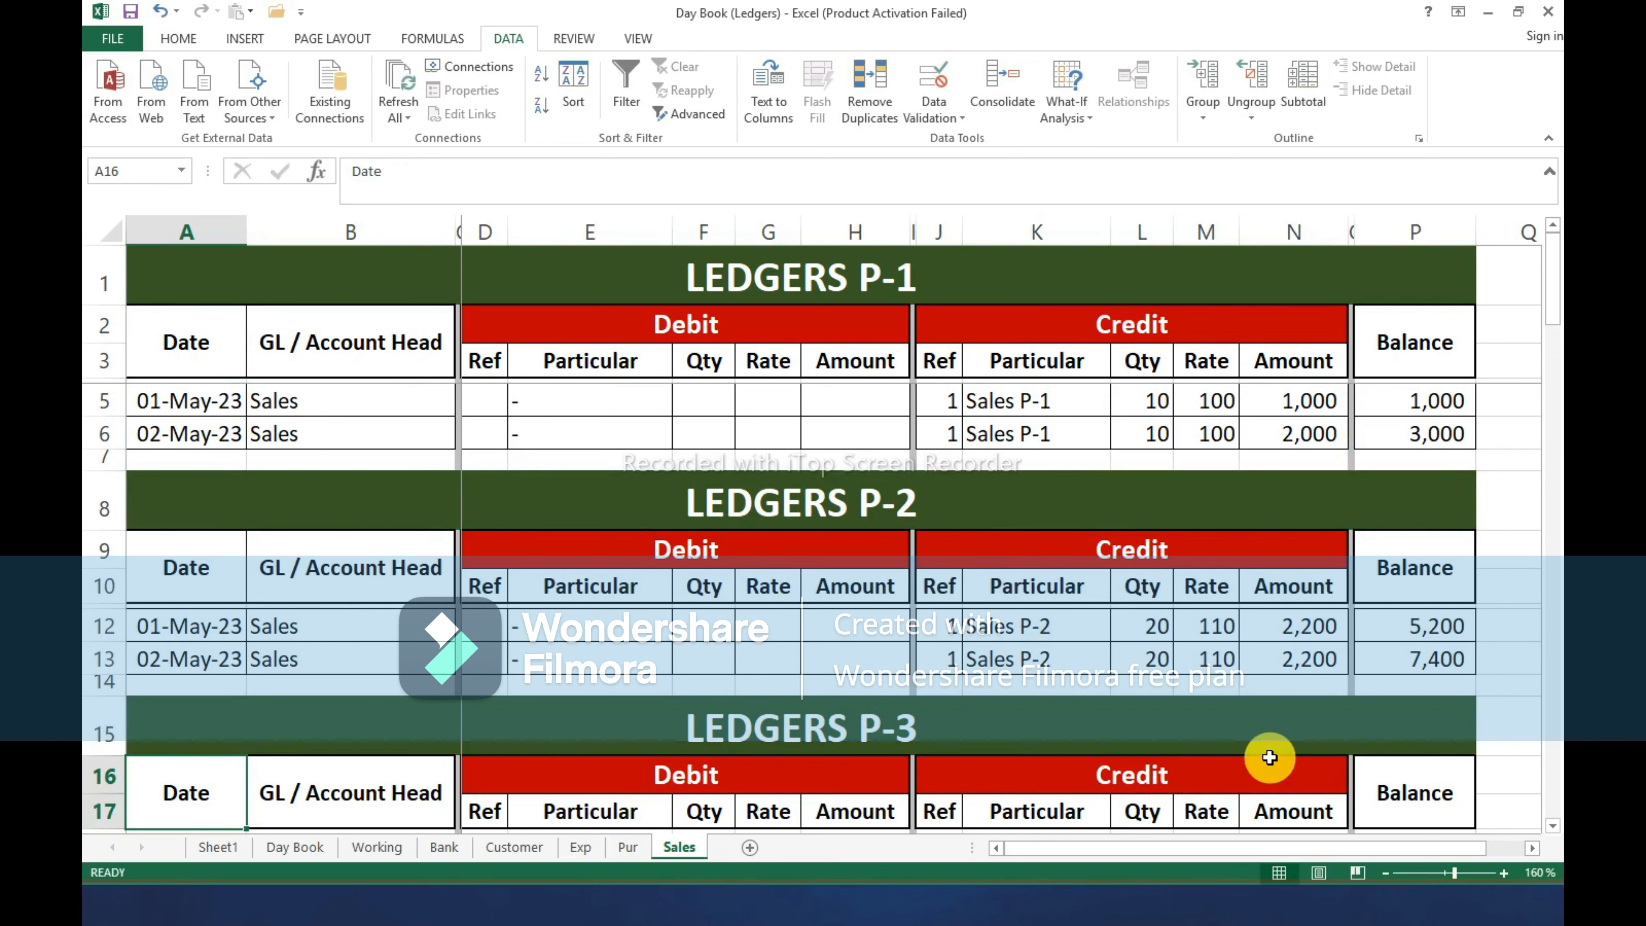
Change the ledger title in row 22, above the Sales P-4 entries, to LEDGERS P-4.
scroll(1067, 712, down, 1)
scroll(1066, 712, down, 1)
double_click(1056, 733)
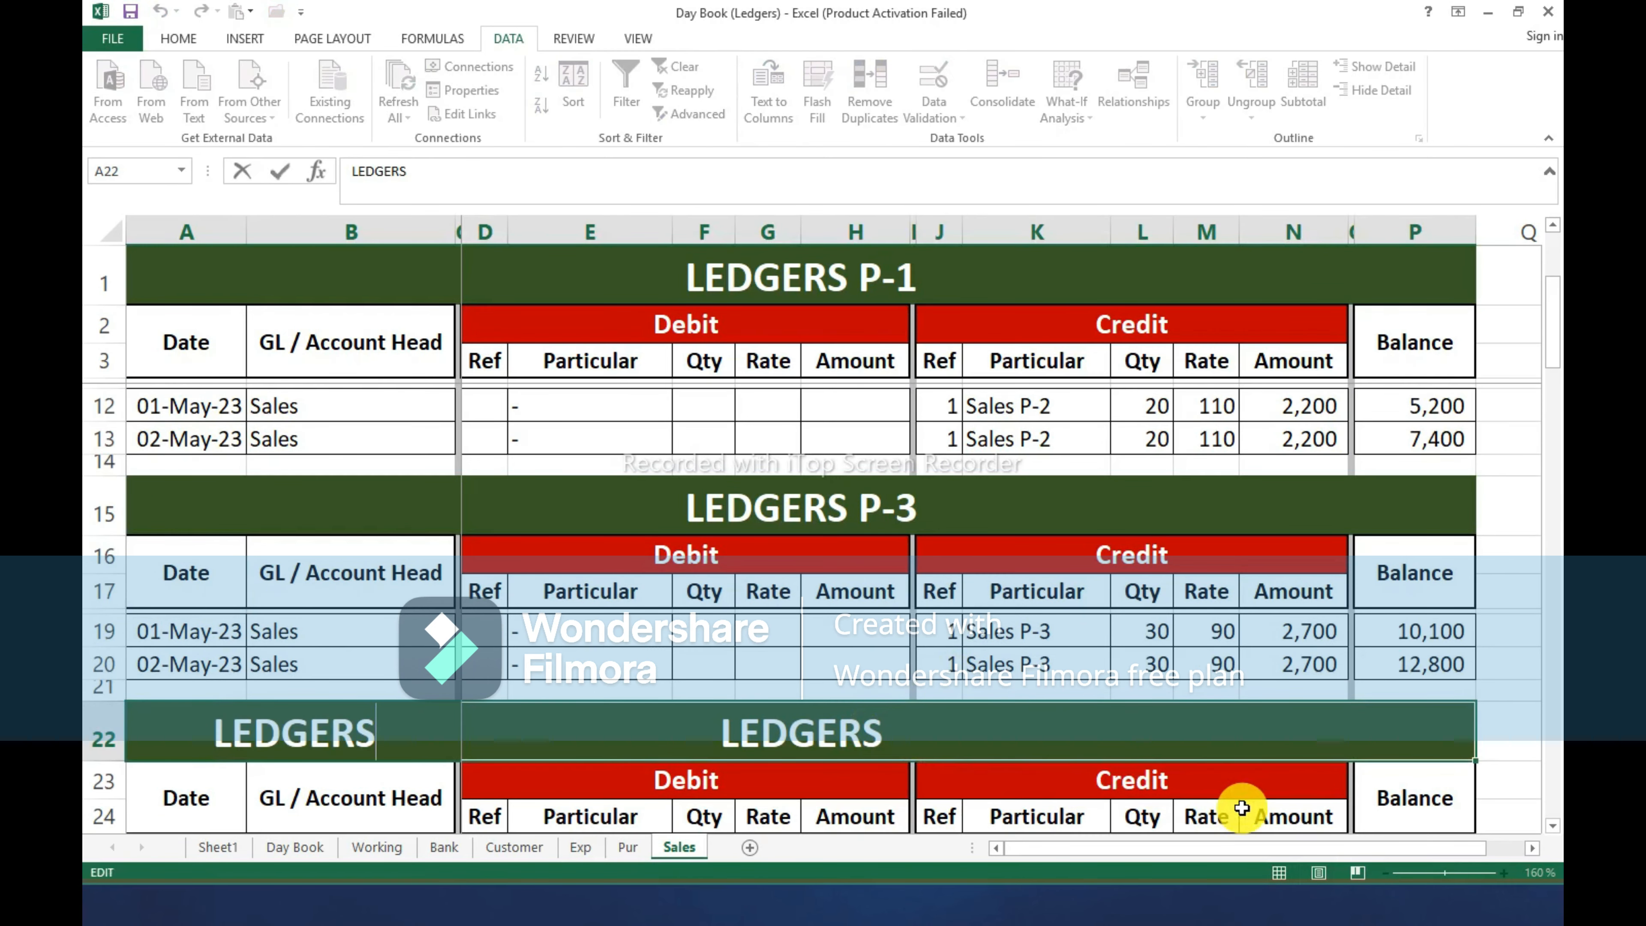
text(P)
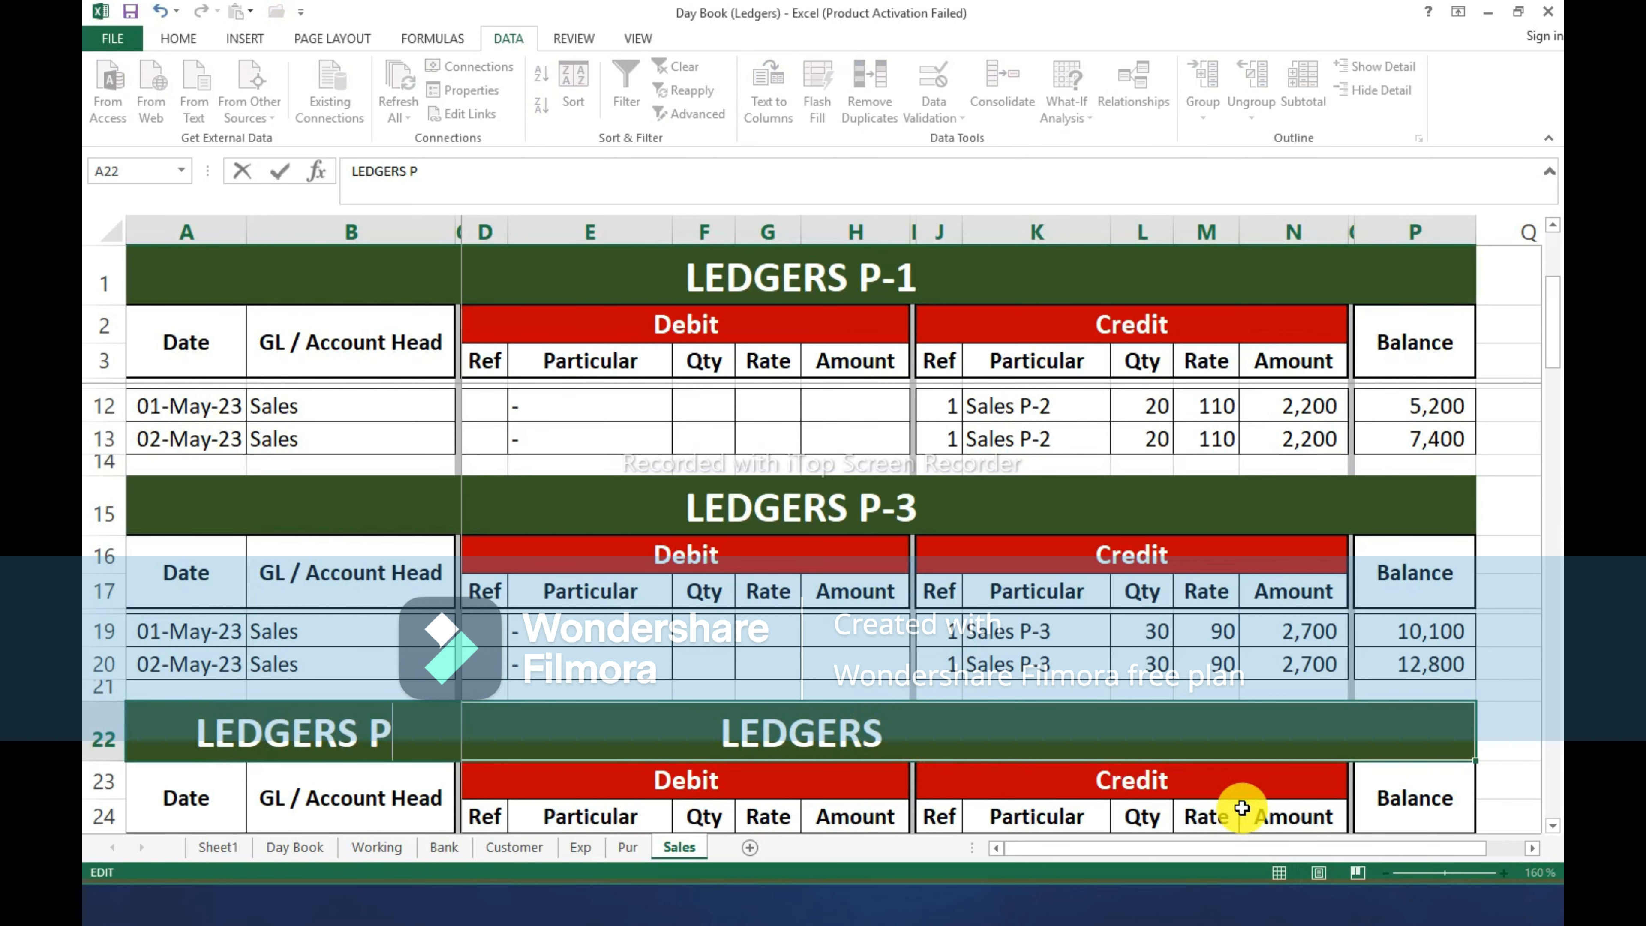
key(BackSpace)
key(BackSpace)
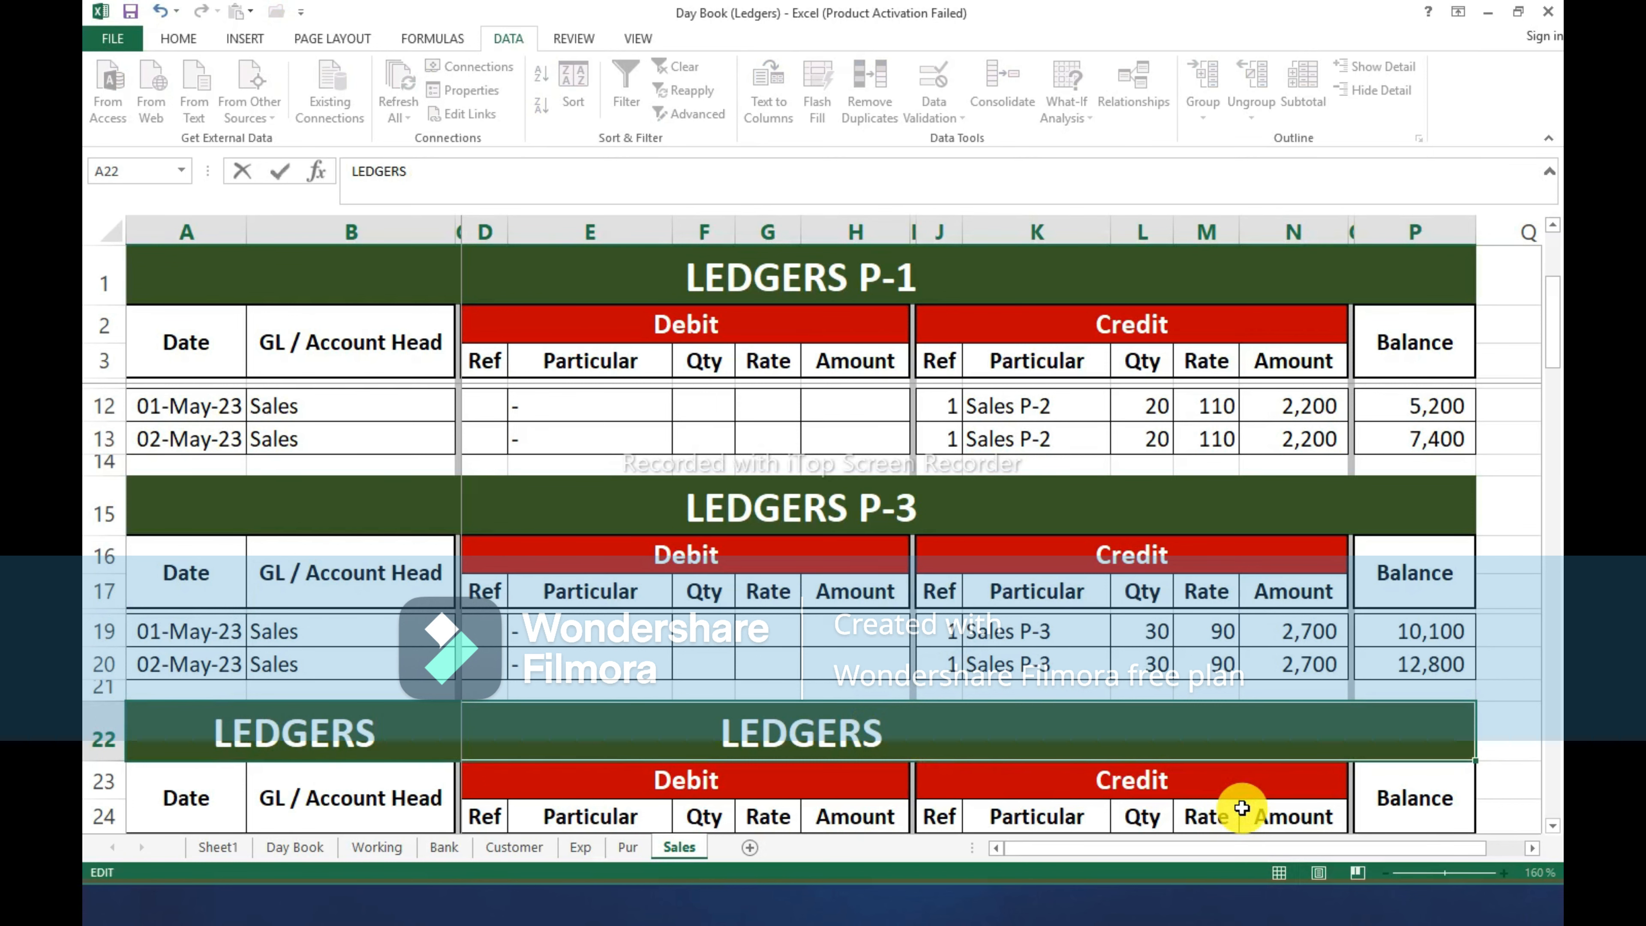
text(P-)
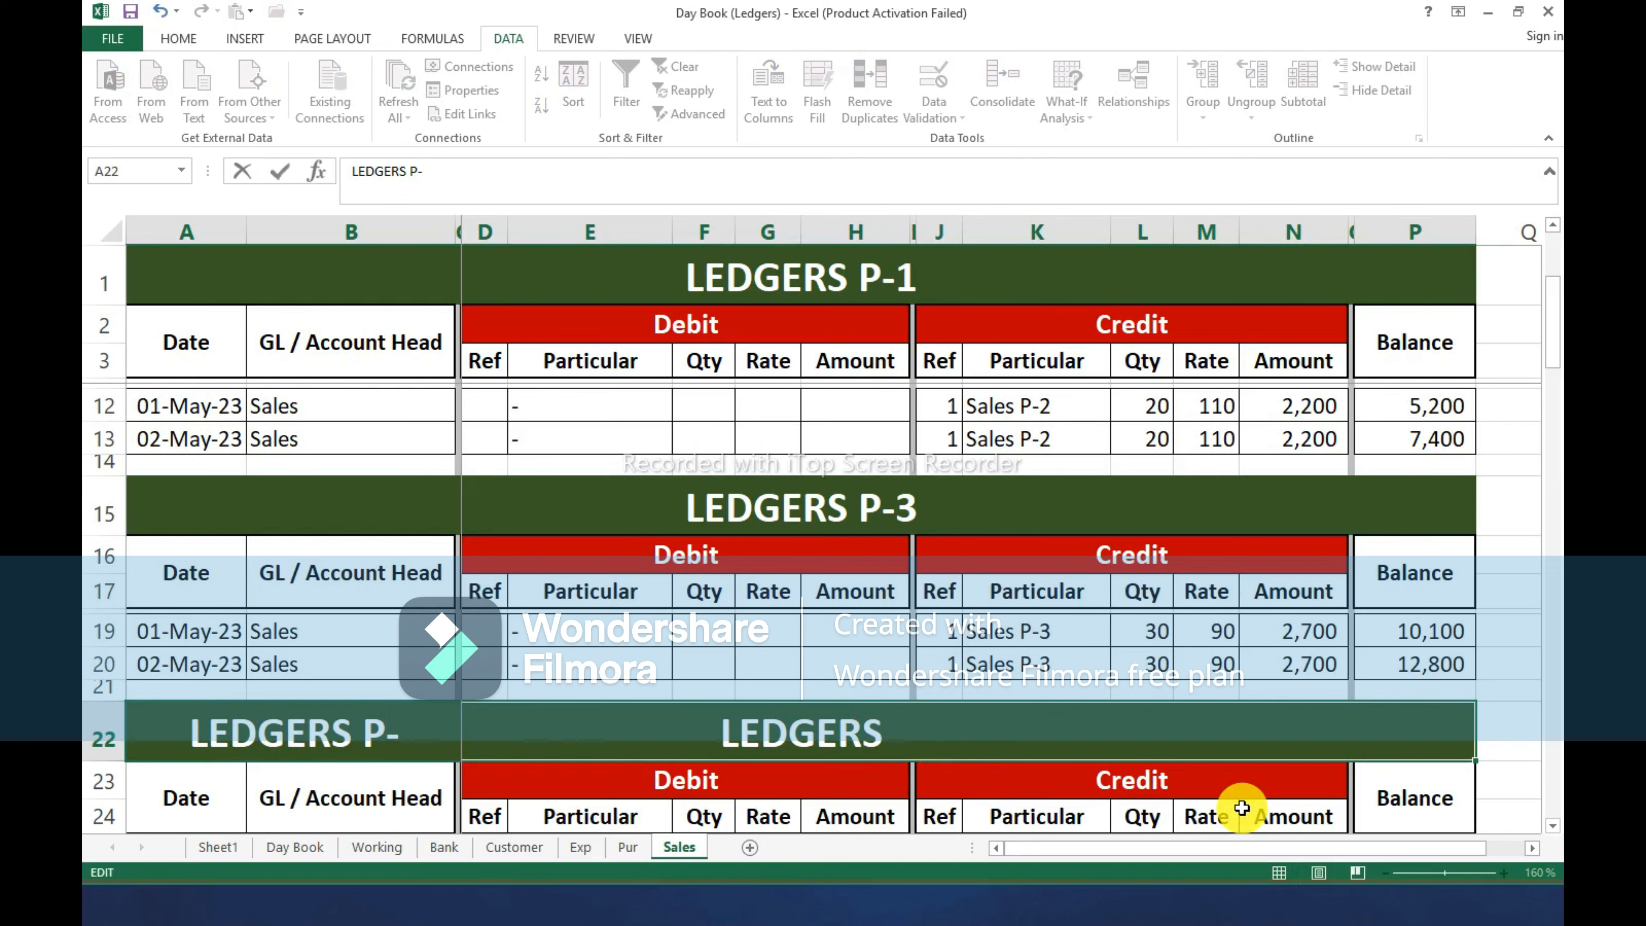
text(4)
key(Return)
Change the ledger title in row 29, above the Sales P-5 entries, to LEDGERS P-5.
scroll(1186, 754, down, 2)
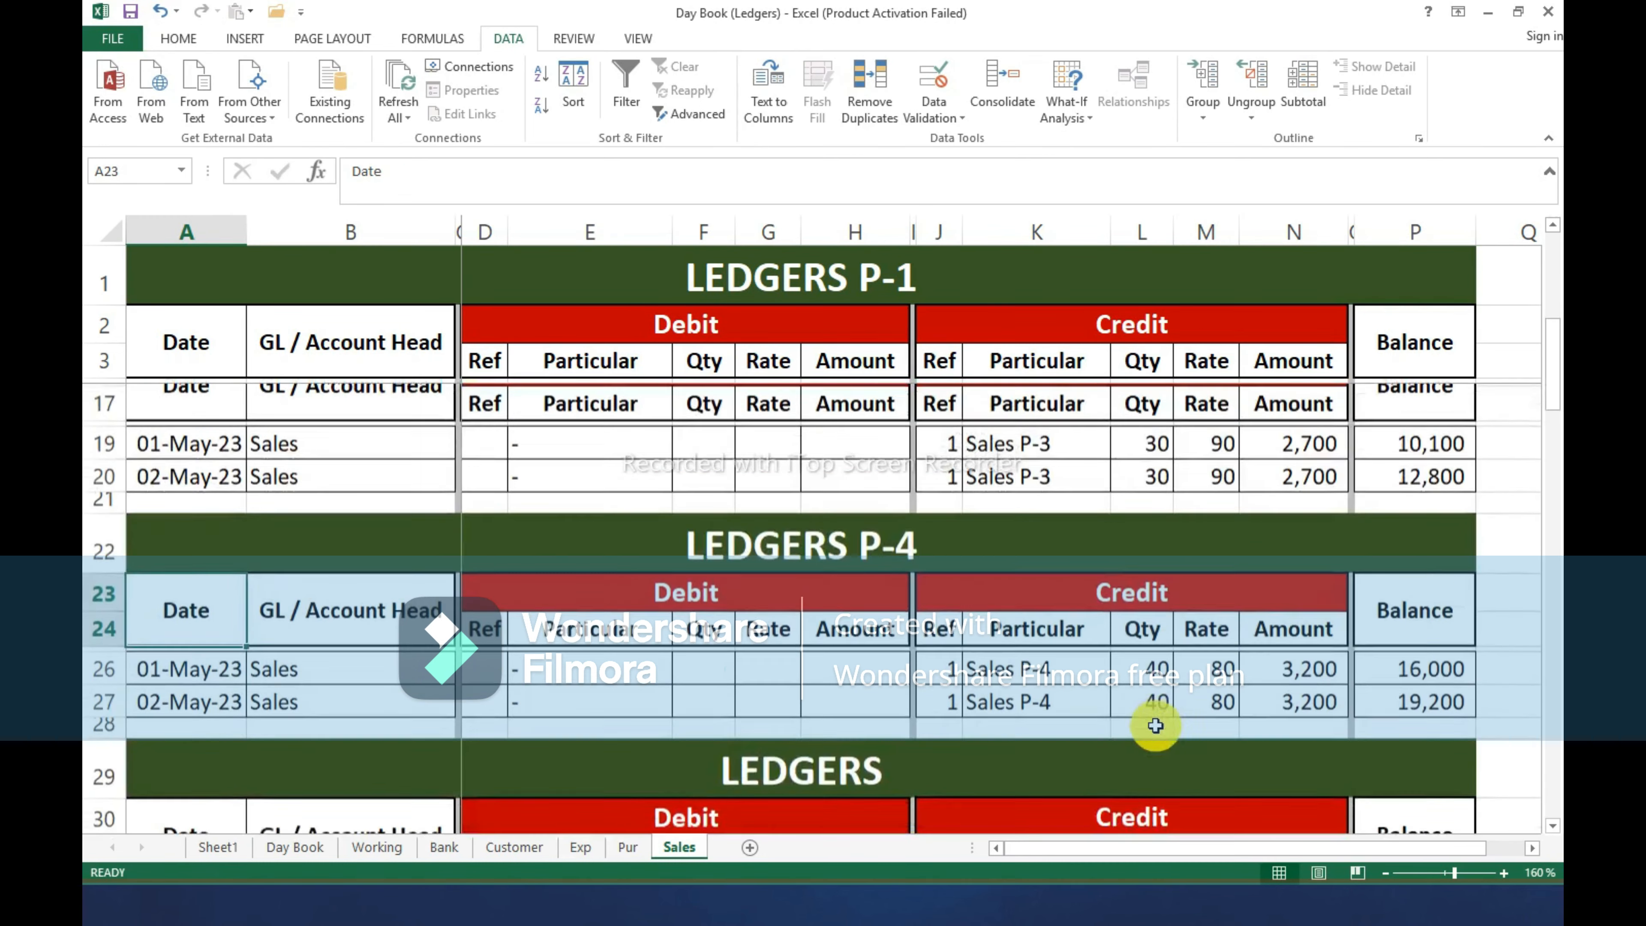
click(947, 769)
key(F2)
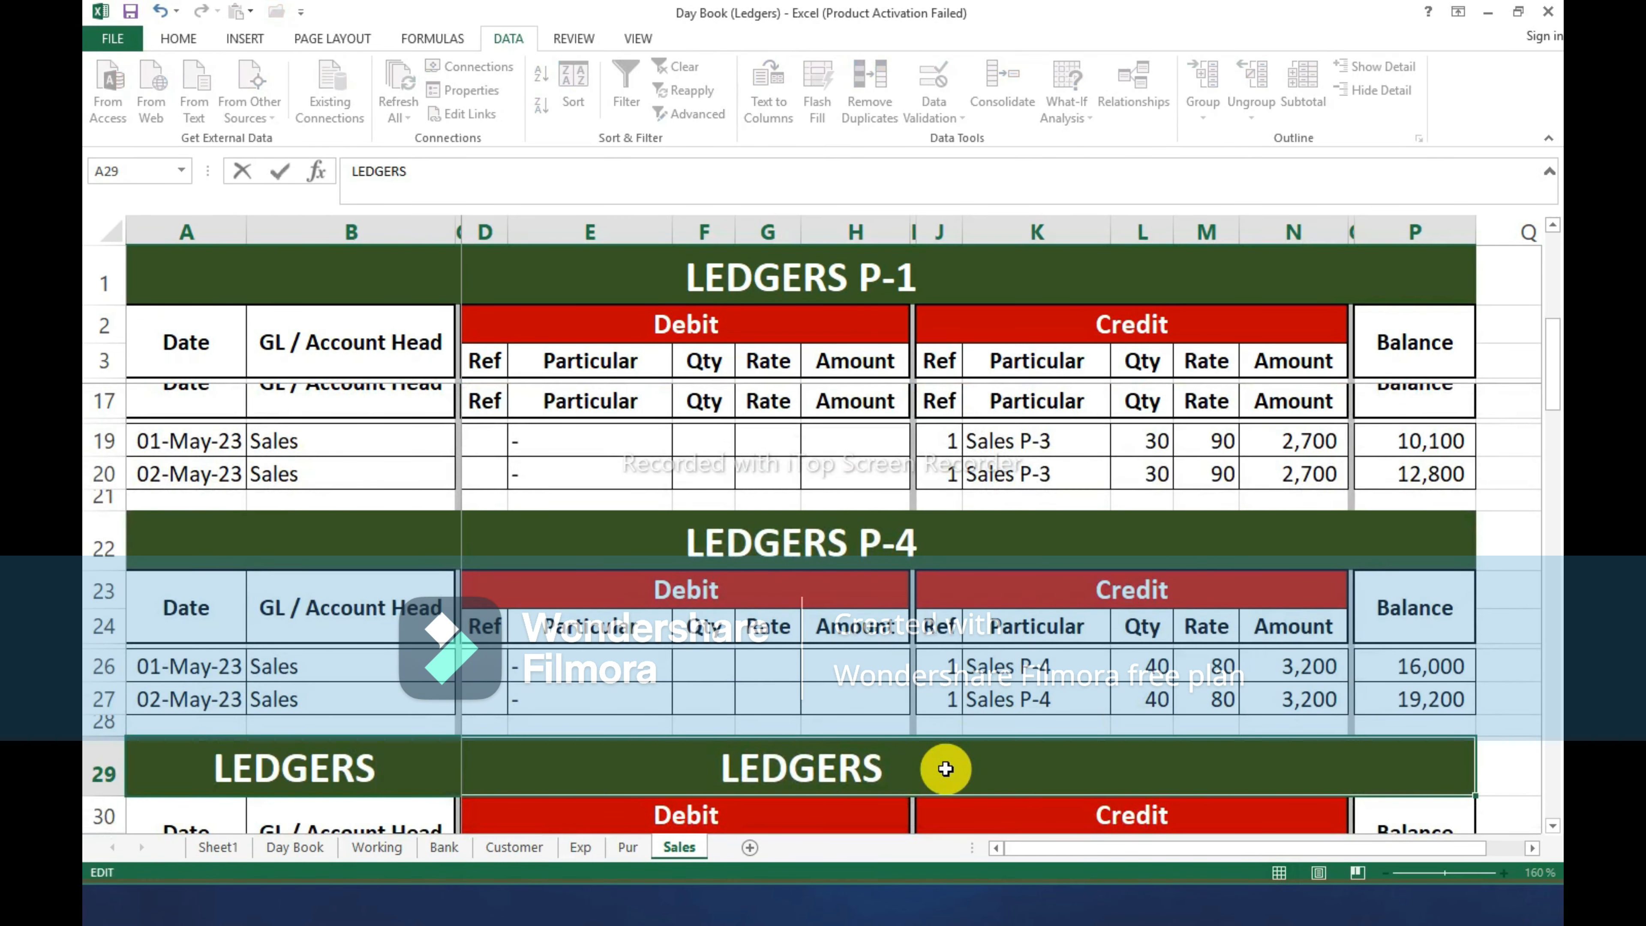
text(P-5)
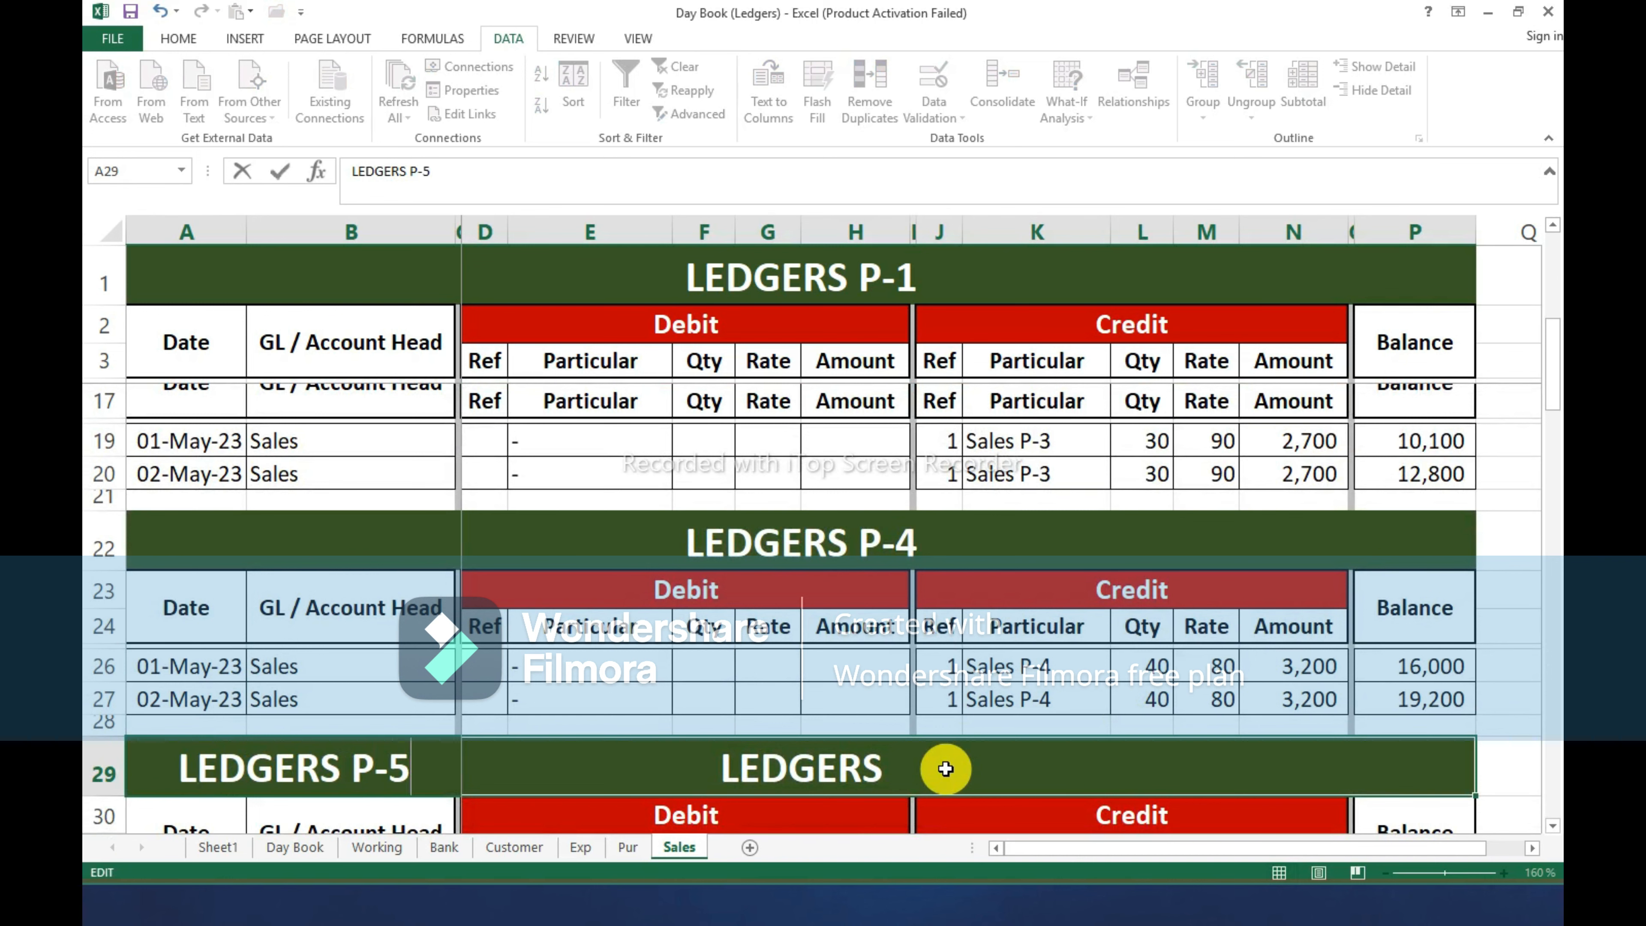
key(Return)
scroll(853, 751, down, 2)
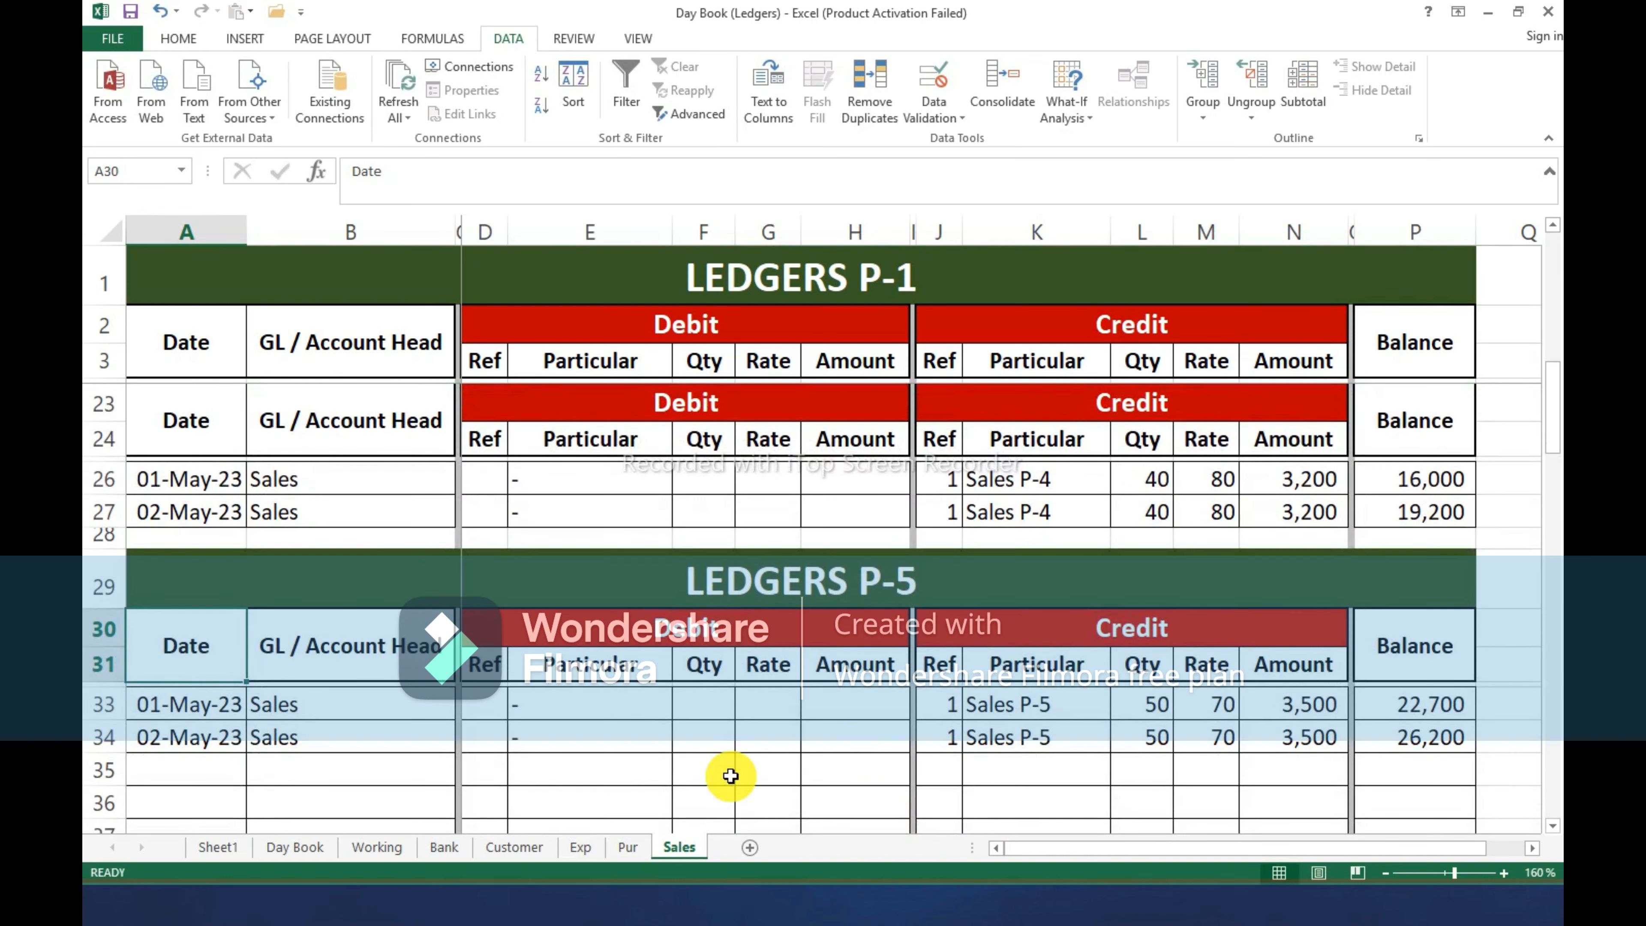
Check the P-1 balance formulas in P5 and P6, copy them and paste them into the P-2 balance cells P12:P13.
scroll(1453, 627, up, 6)
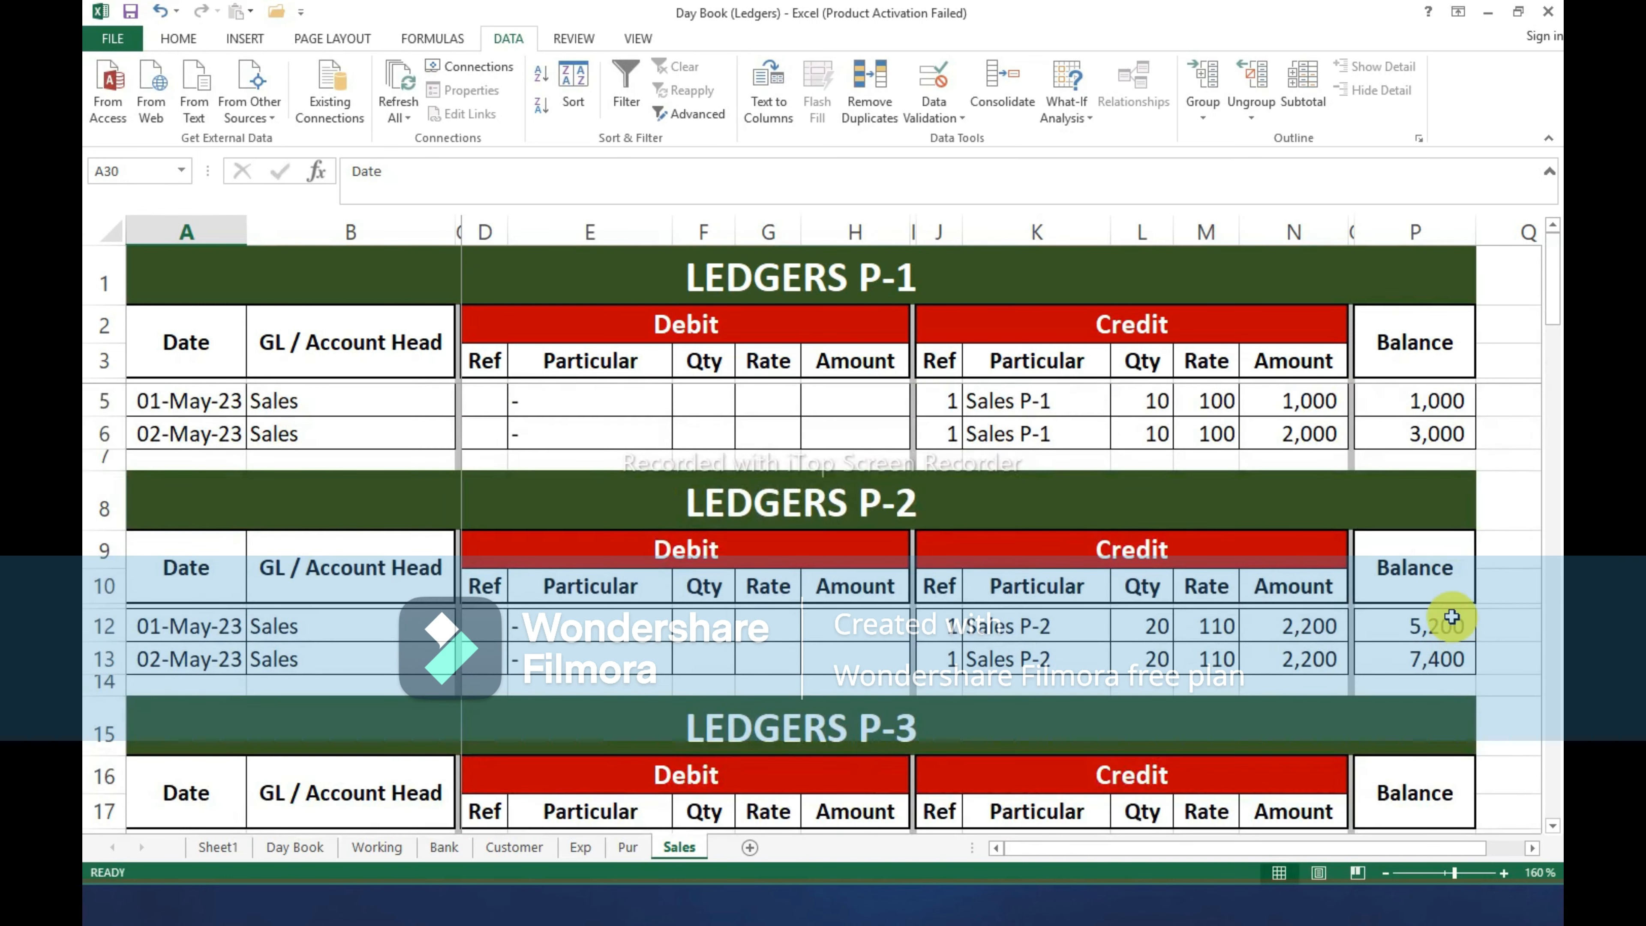
click(1454, 408)
key(F2)
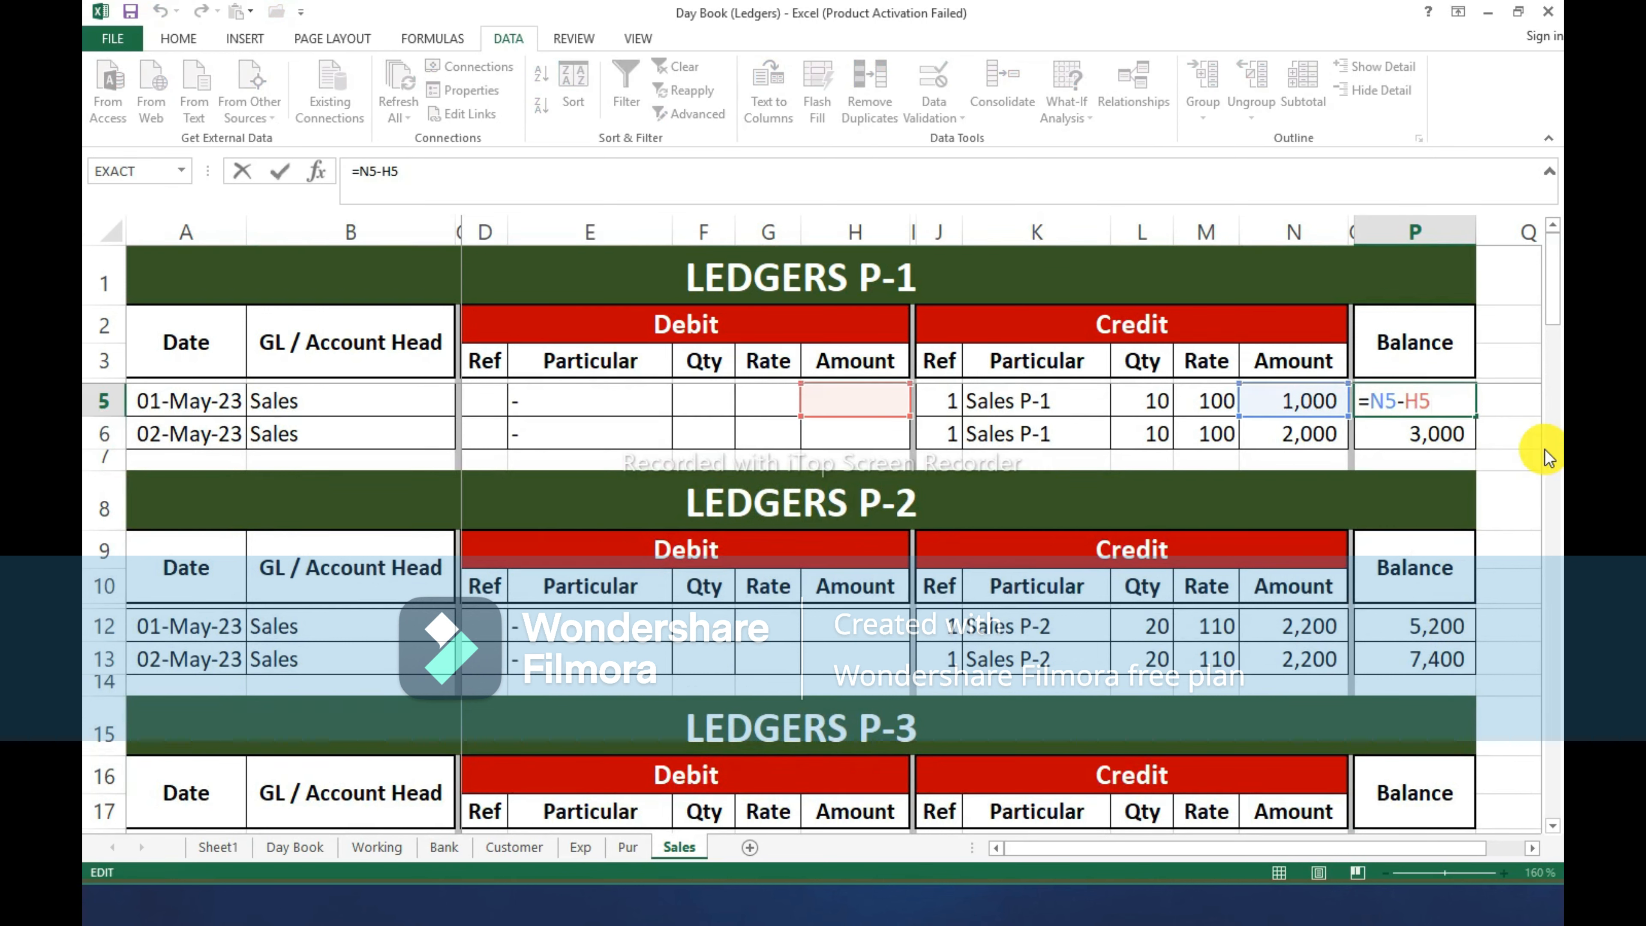
key(Return)
key(F2)
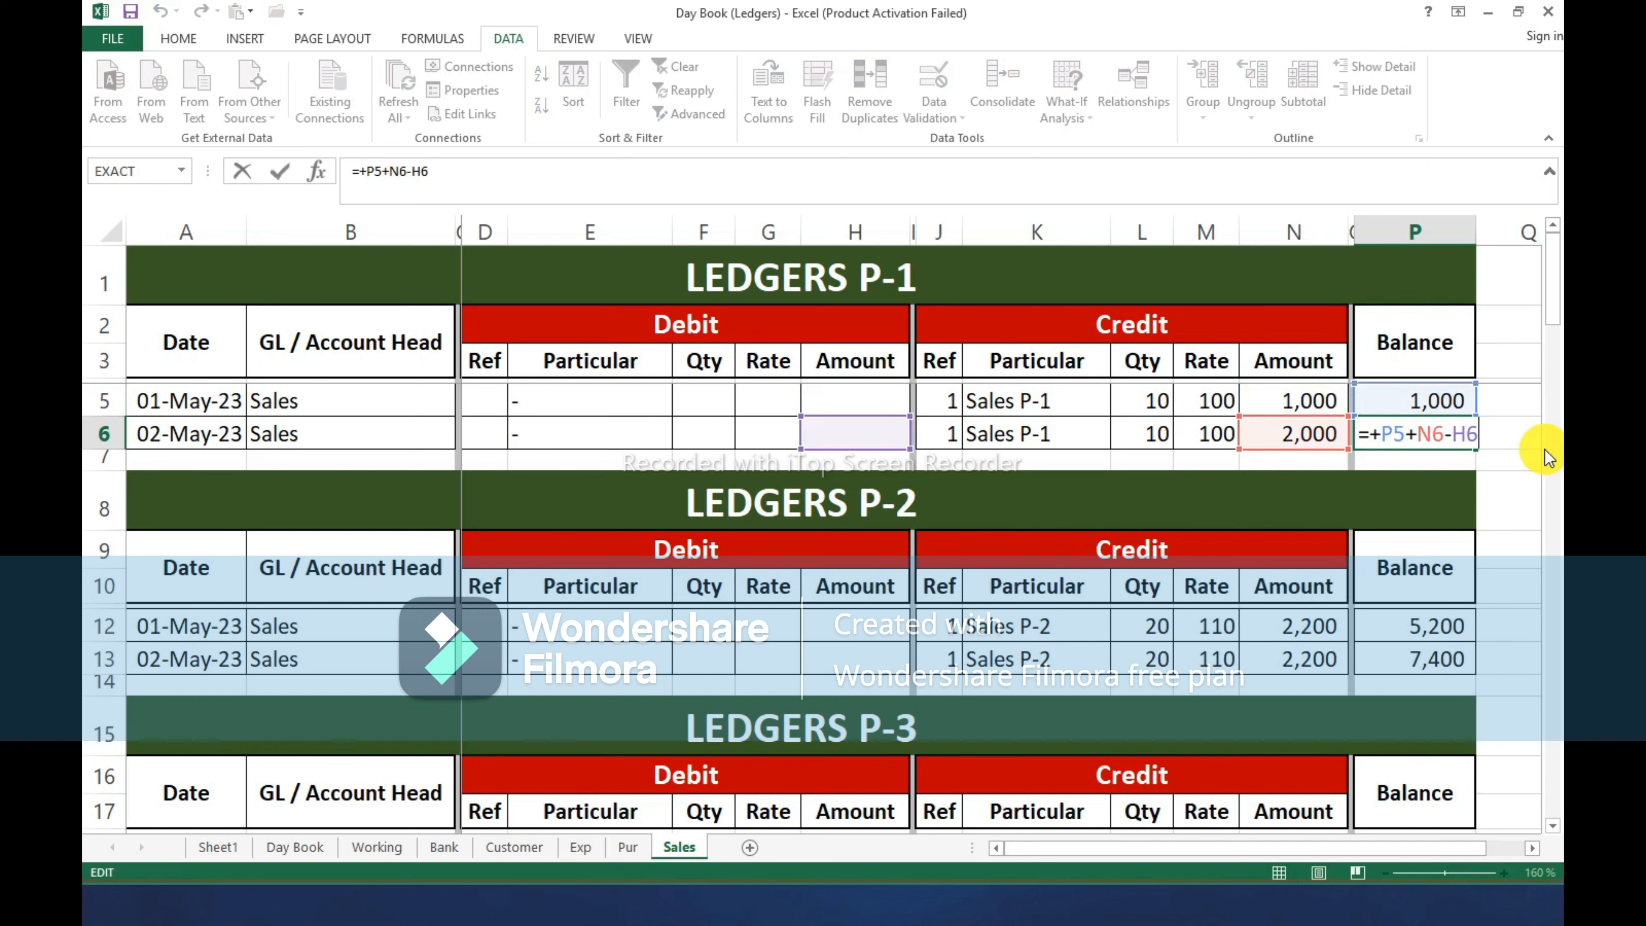
key(Escape)
key(Up)
key(shift+Down)
key(ctrl+c)
key(Down)
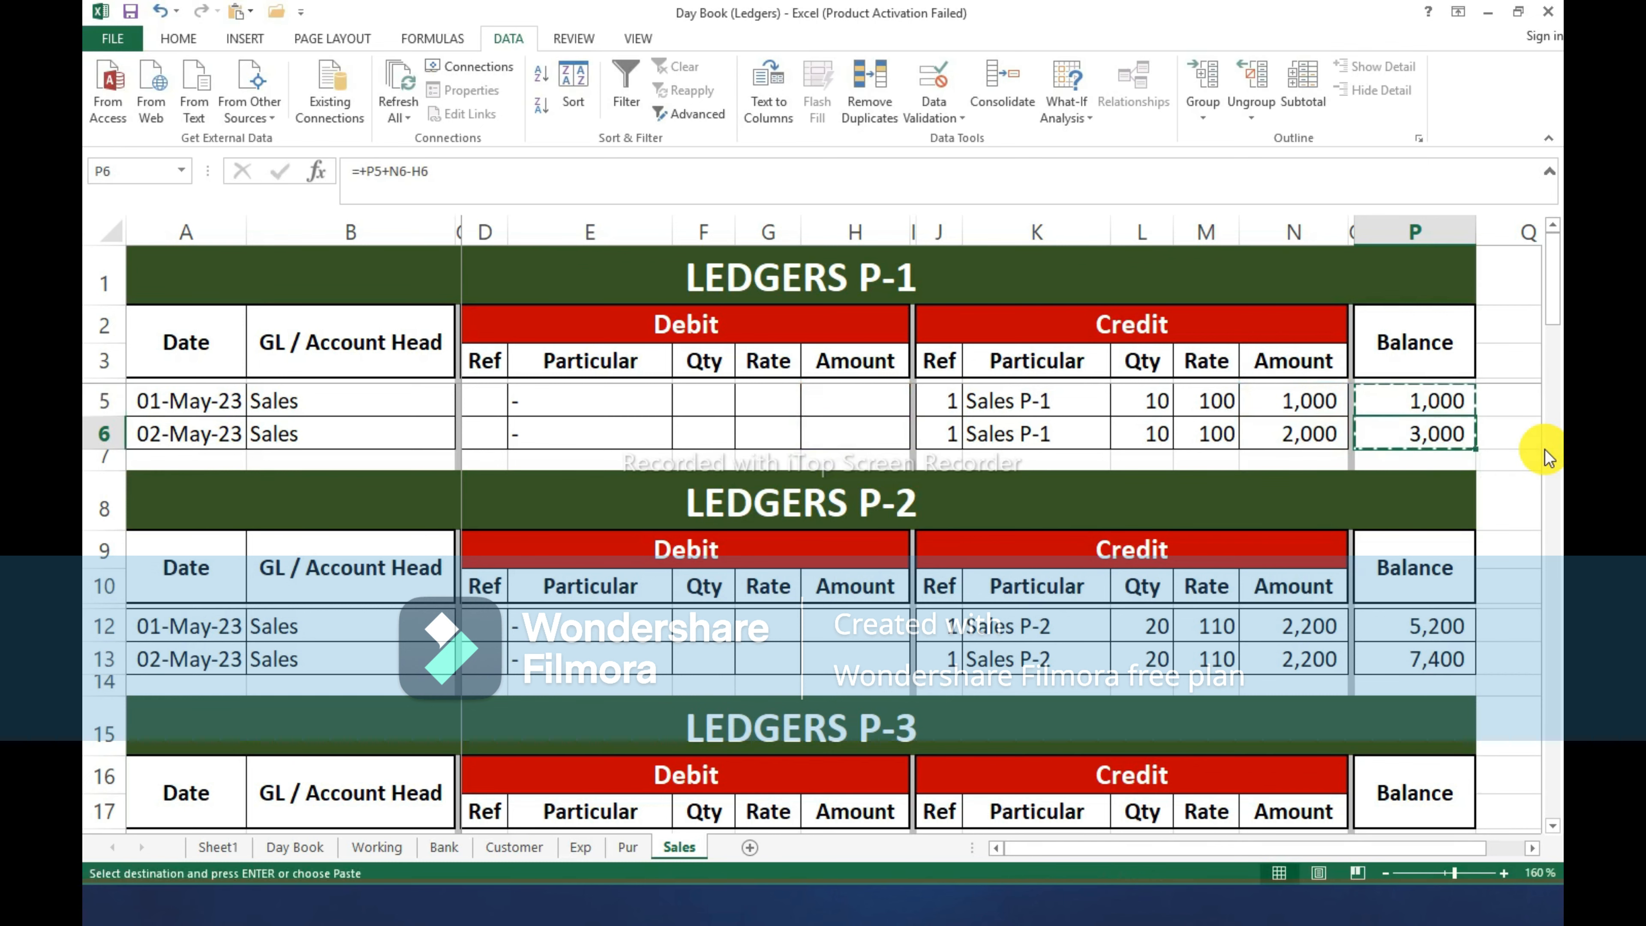
key(Down)
key(Down)
key(Down)
key(Down)
key(shift+Down)
key(ctrl+v)
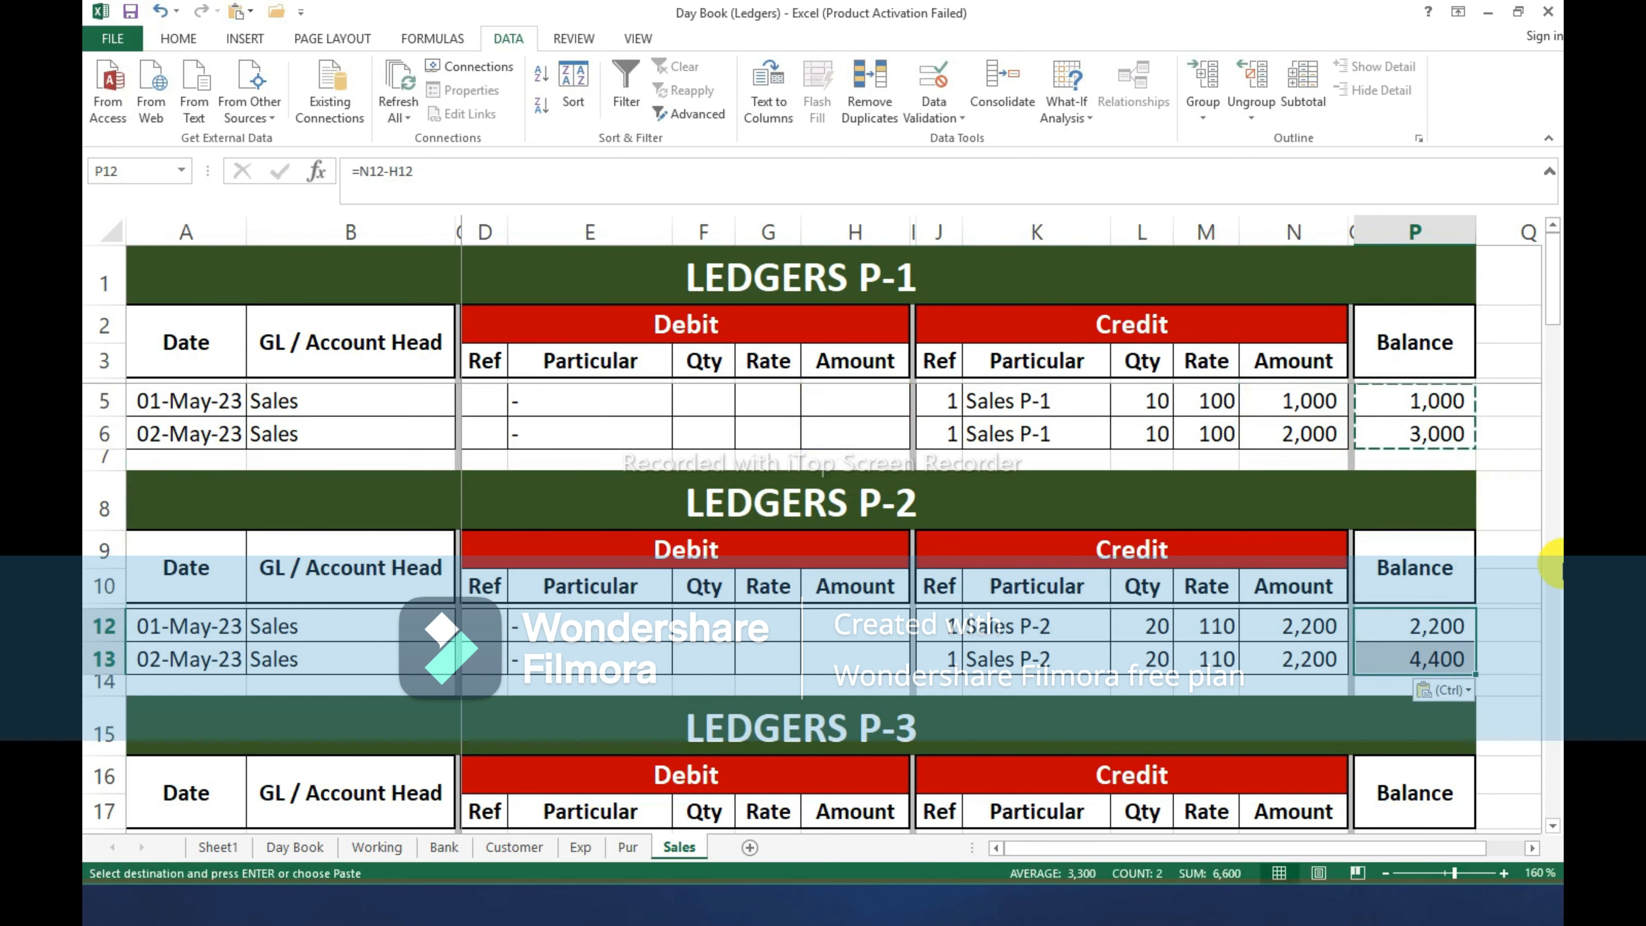
Paste the copied balance formulas into the Balance cells of ledgers P-3, P-4 and P-5, starting at P19, P26 and P33.
scroll(1553, 597, down, 2)
click(1458, 634)
key(ctrl+v)
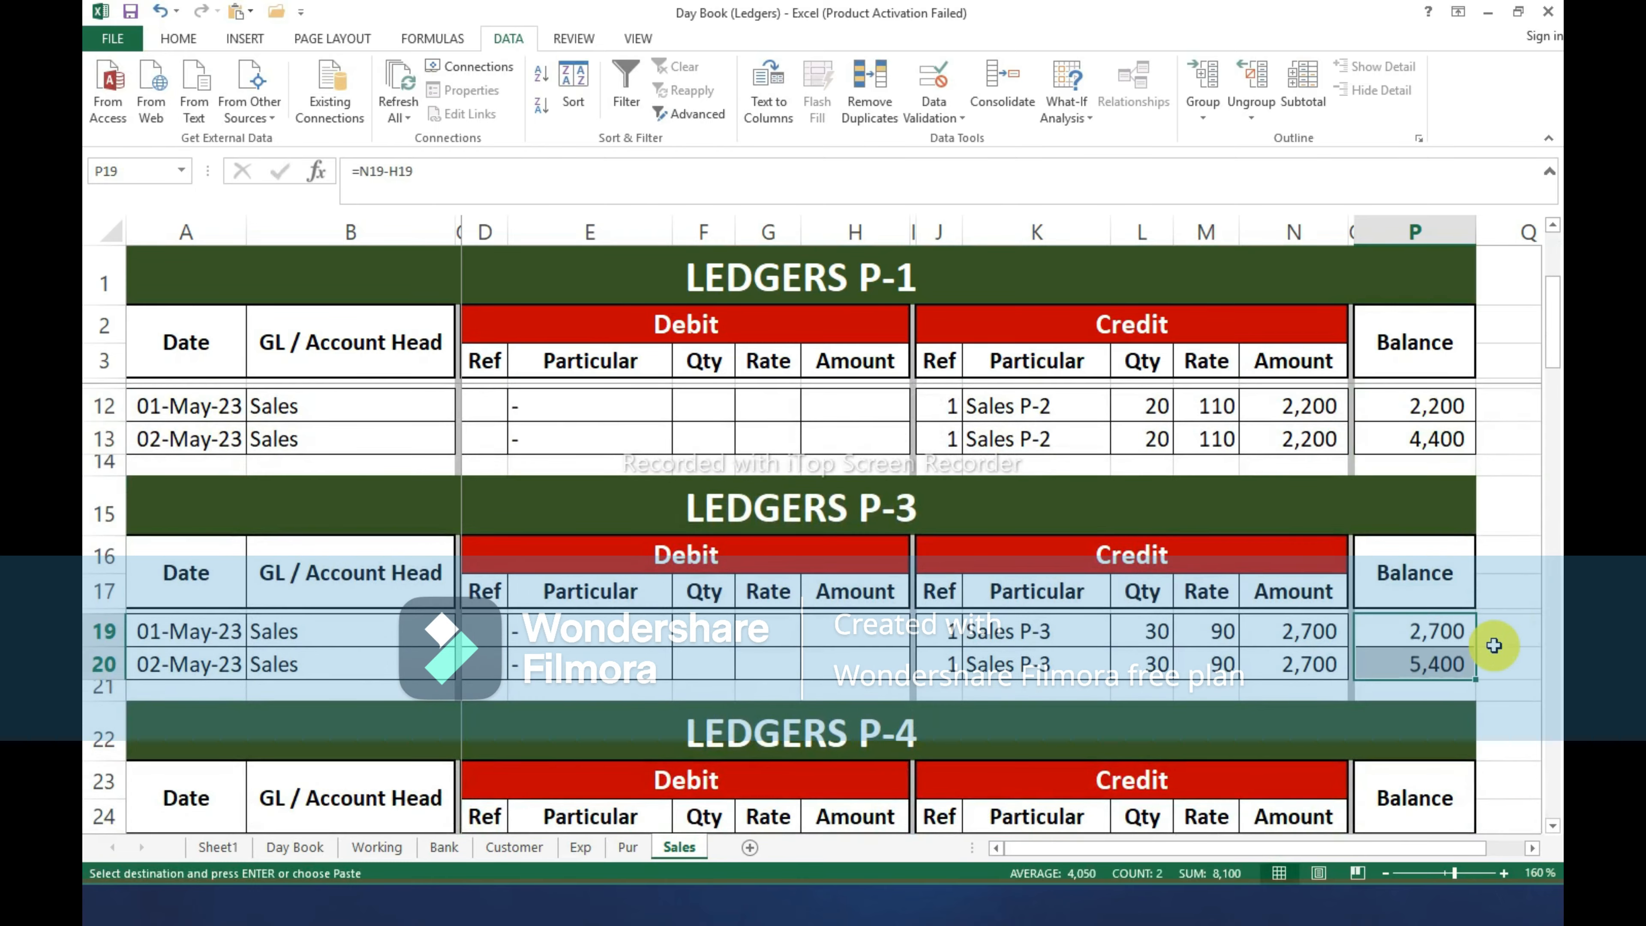
scroll(1494, 645, down, 2)
click(1366, 672)
key(ctrl+v)
scroll(1452, 655, down, 1)
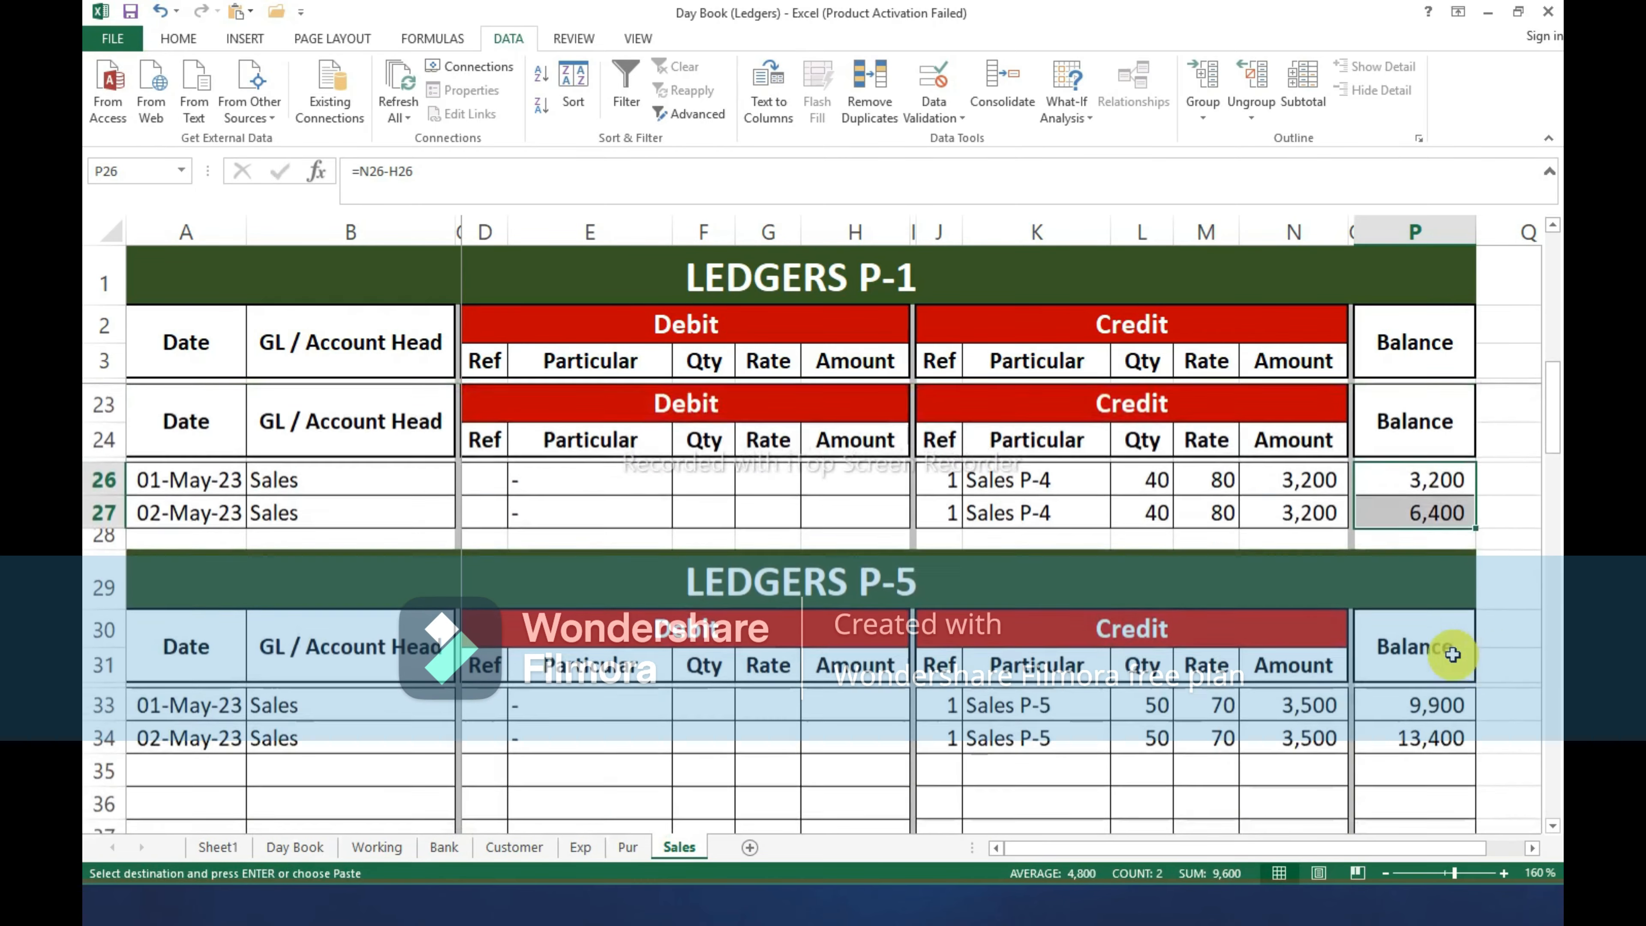
click(1454, 707)
key(ctrl+v)
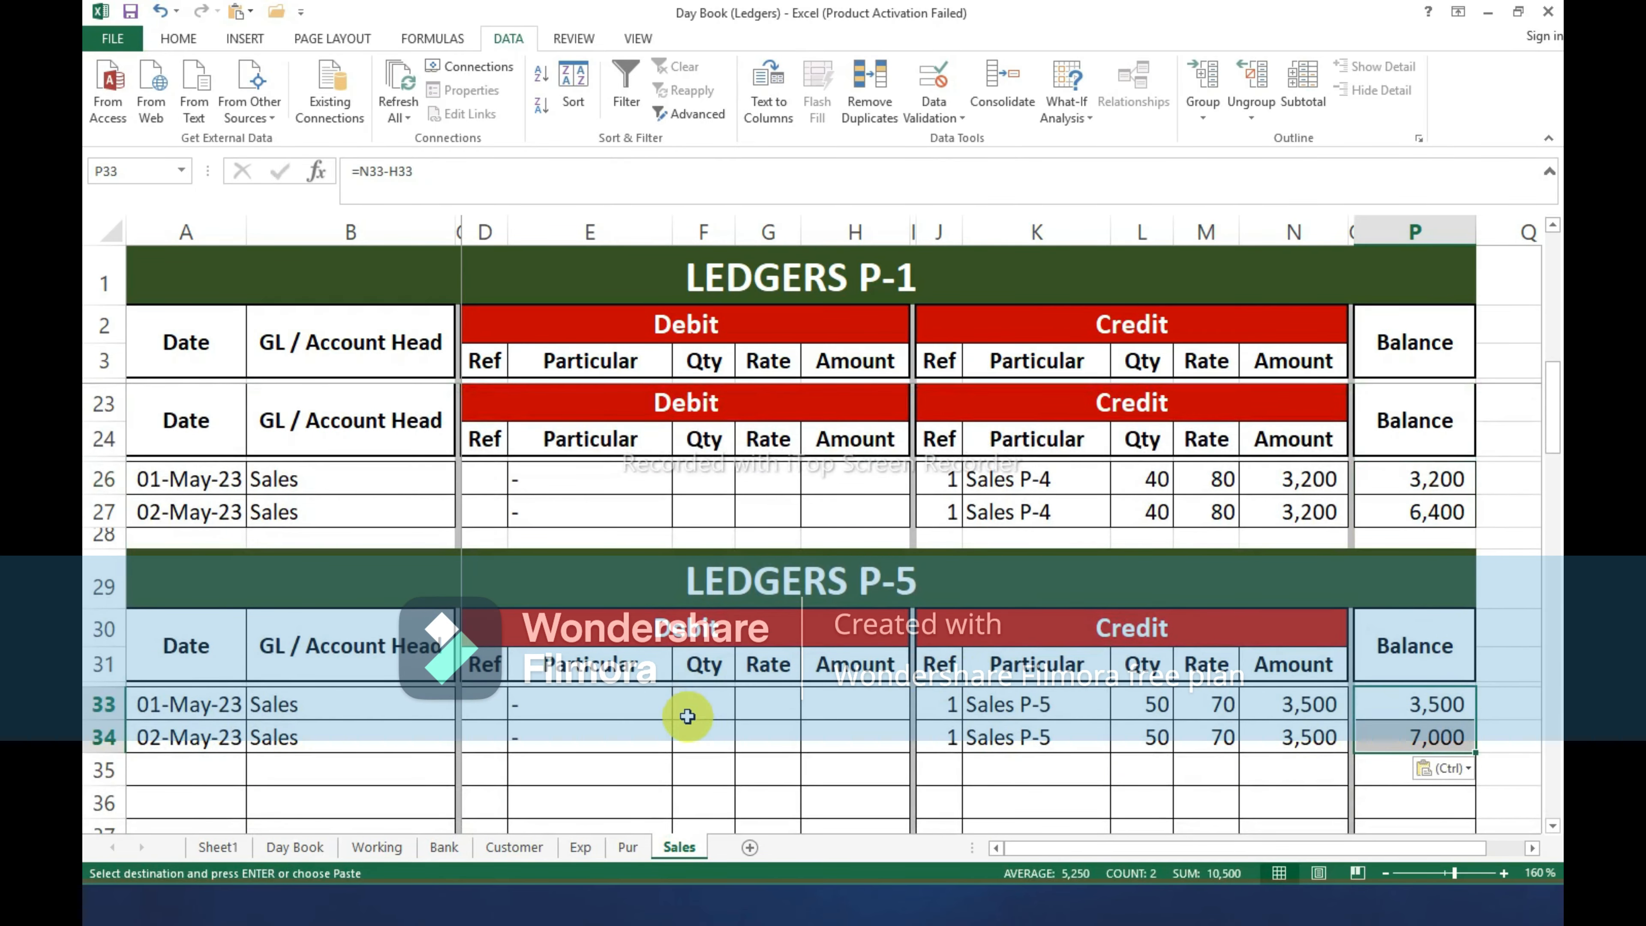
Delete the Sales entry rows 5 to 14 from the Working sheet.
click(595, 761)
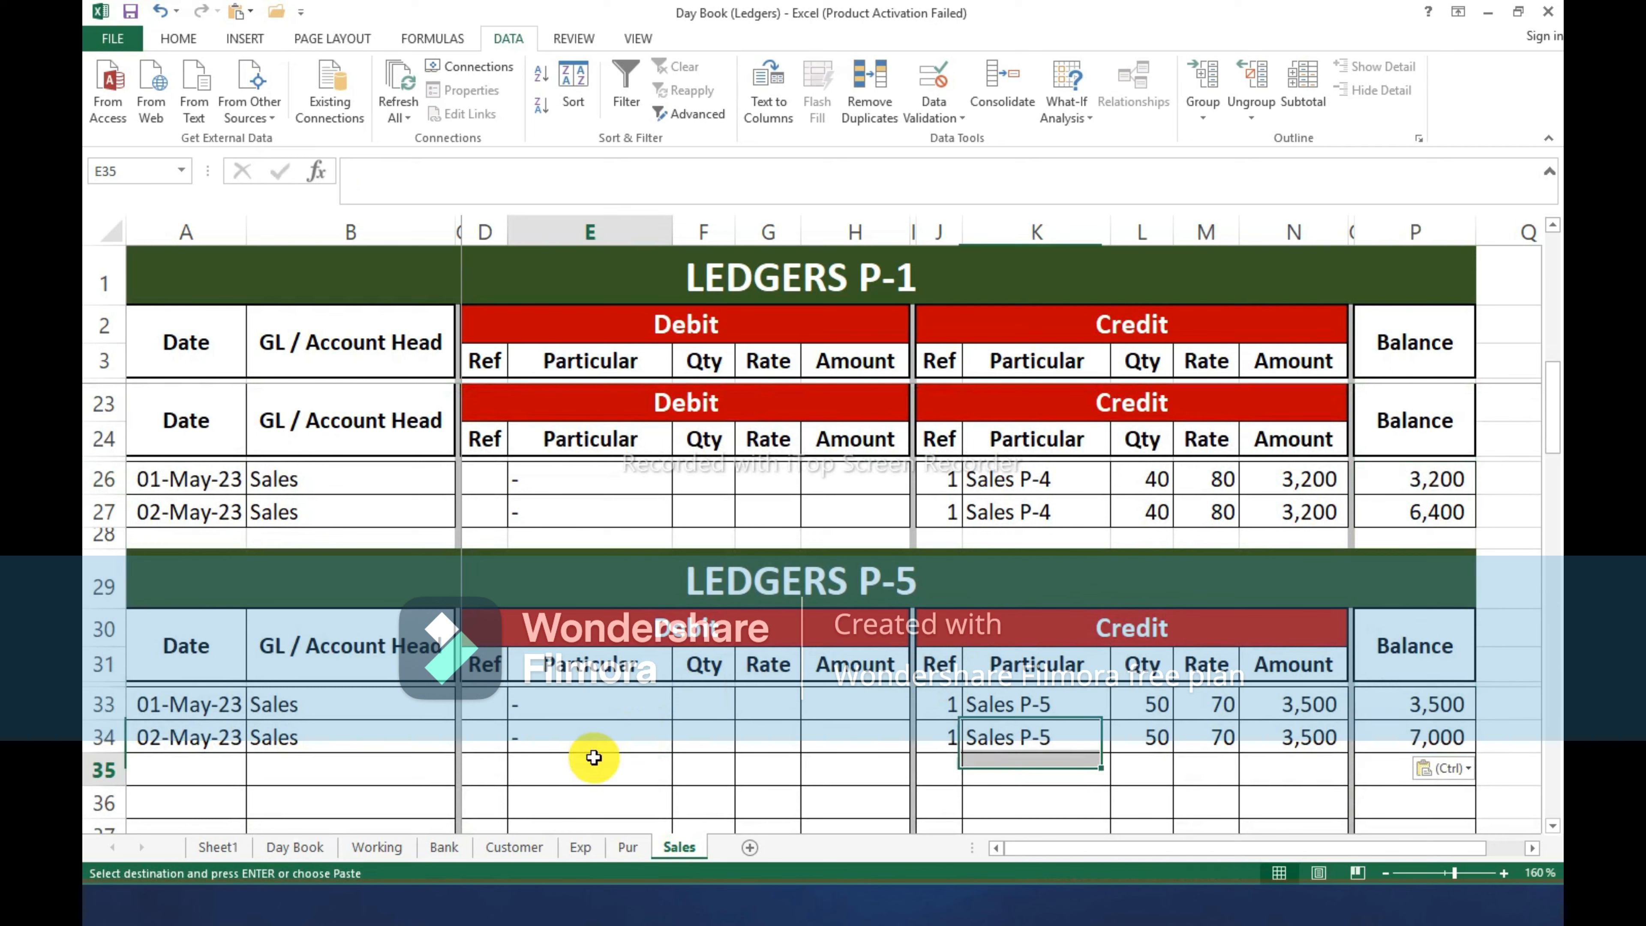
click(375, 848)
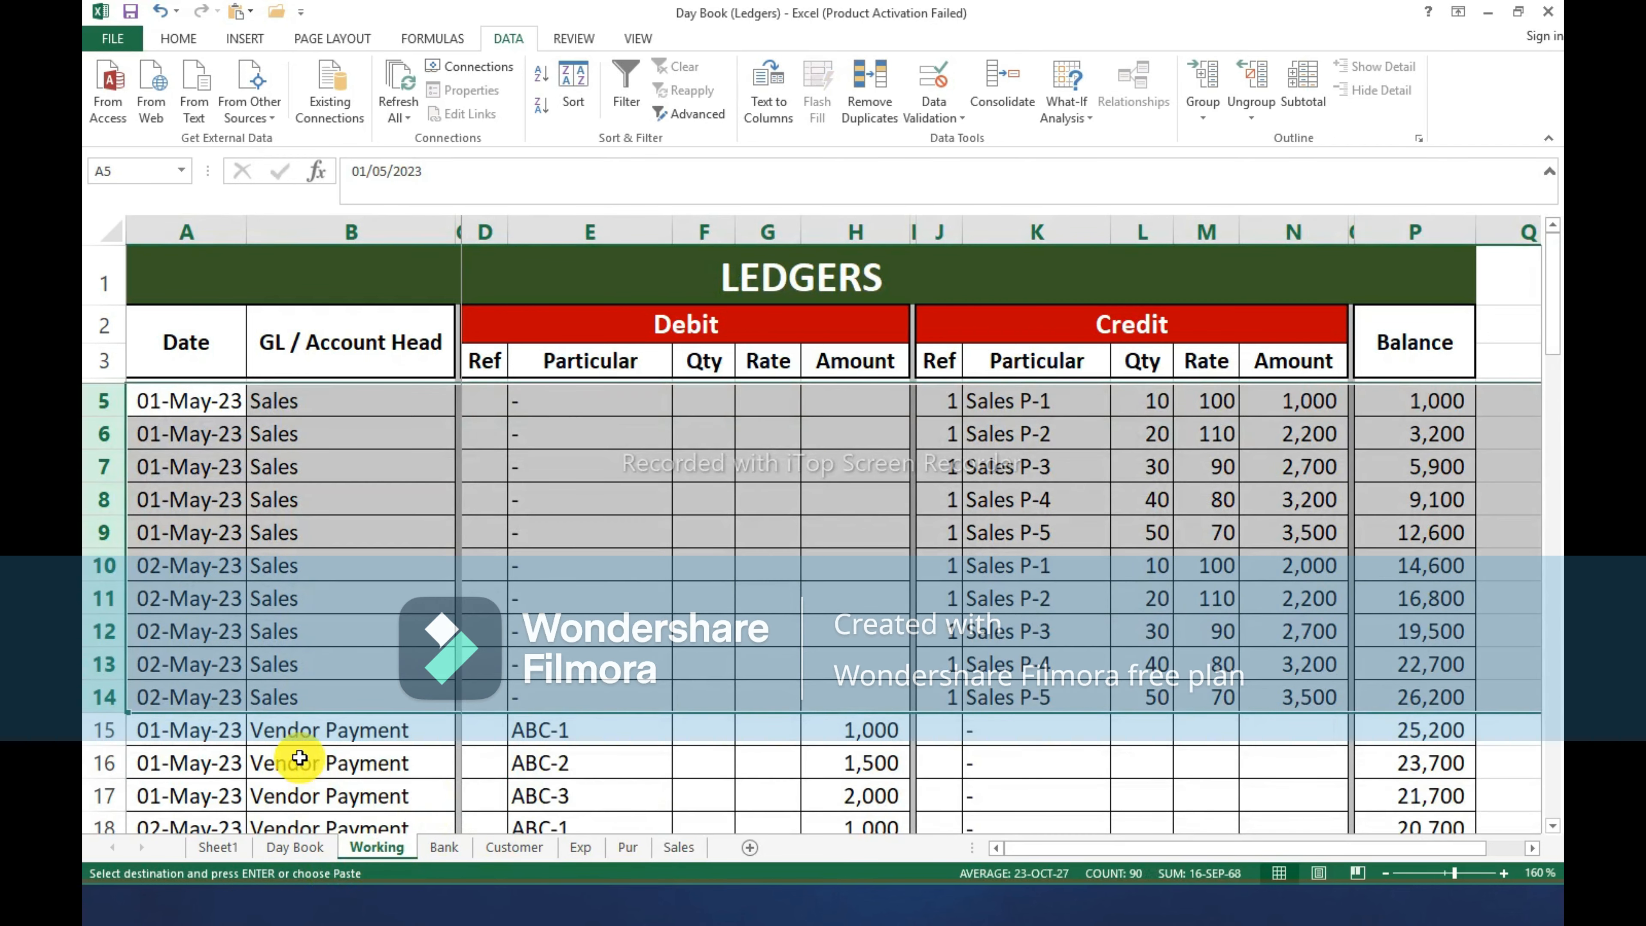
key(ctrl+minus)
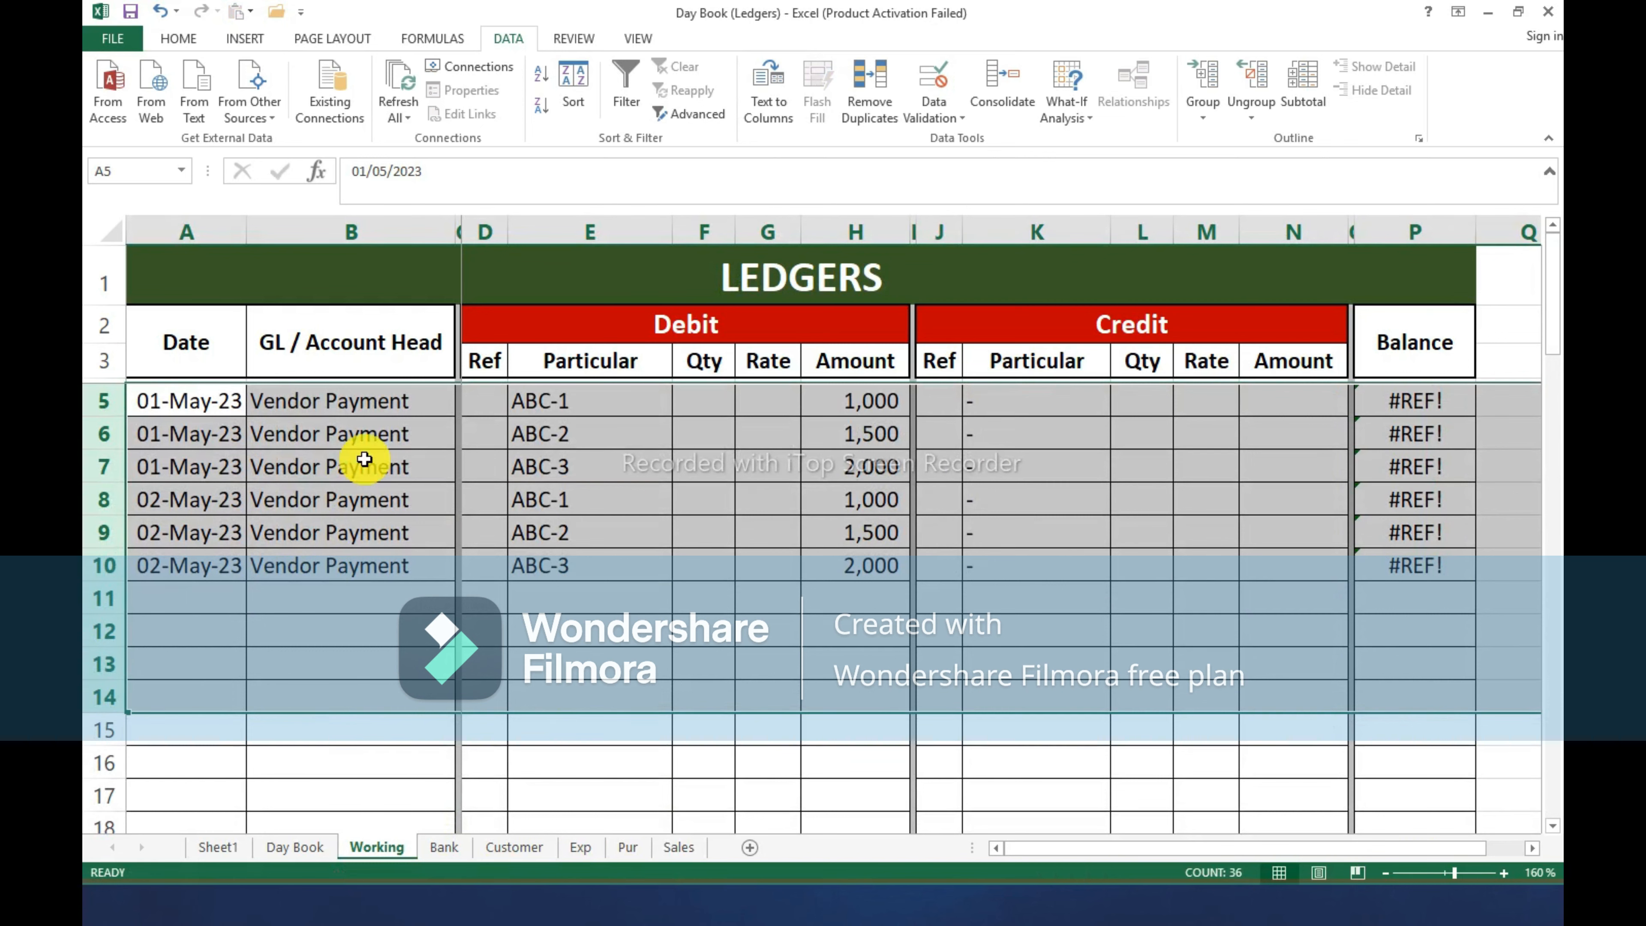
click(353, 400)
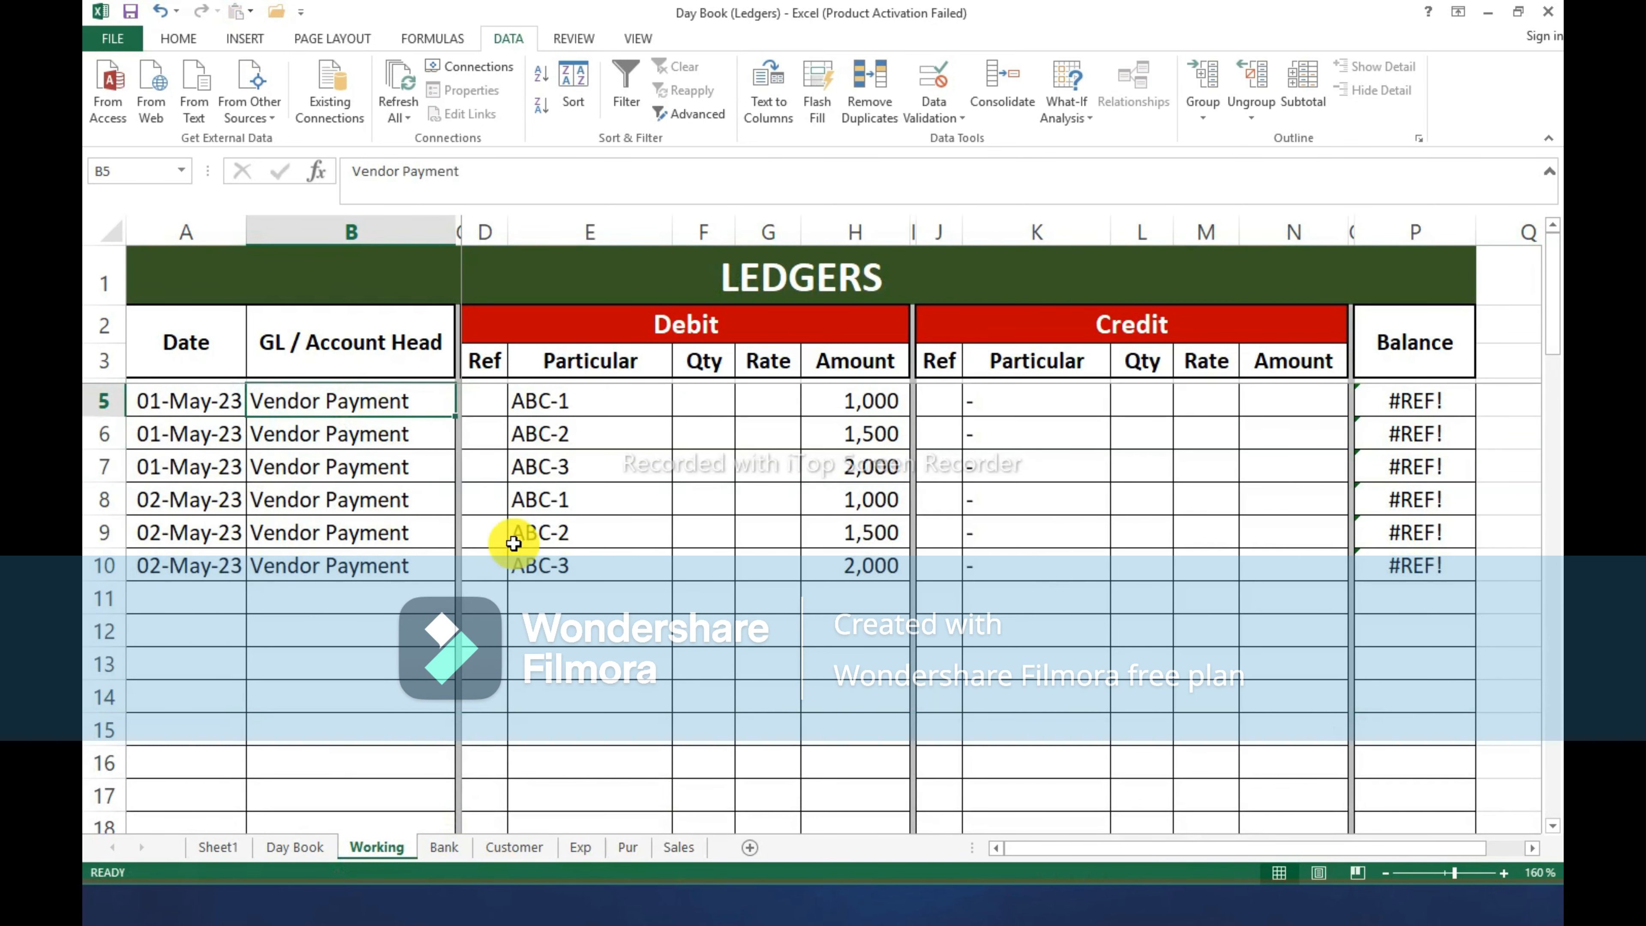
Create a copy of the Working sheet at the end of the workbook.
right_click(379, 849)
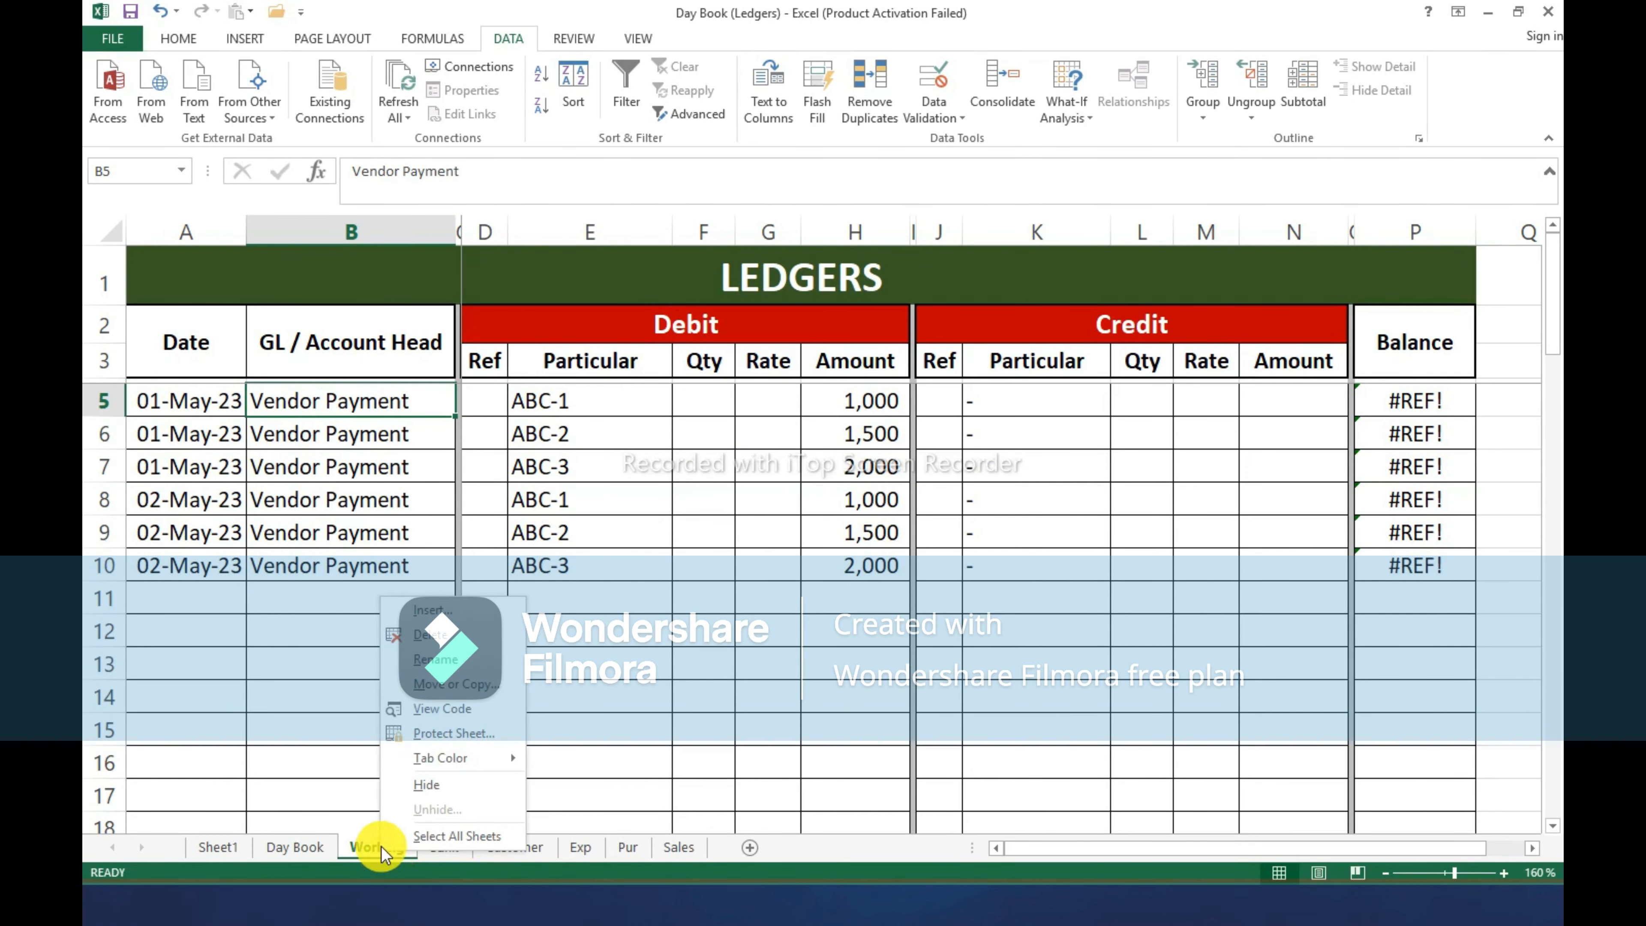
click(496, 689)
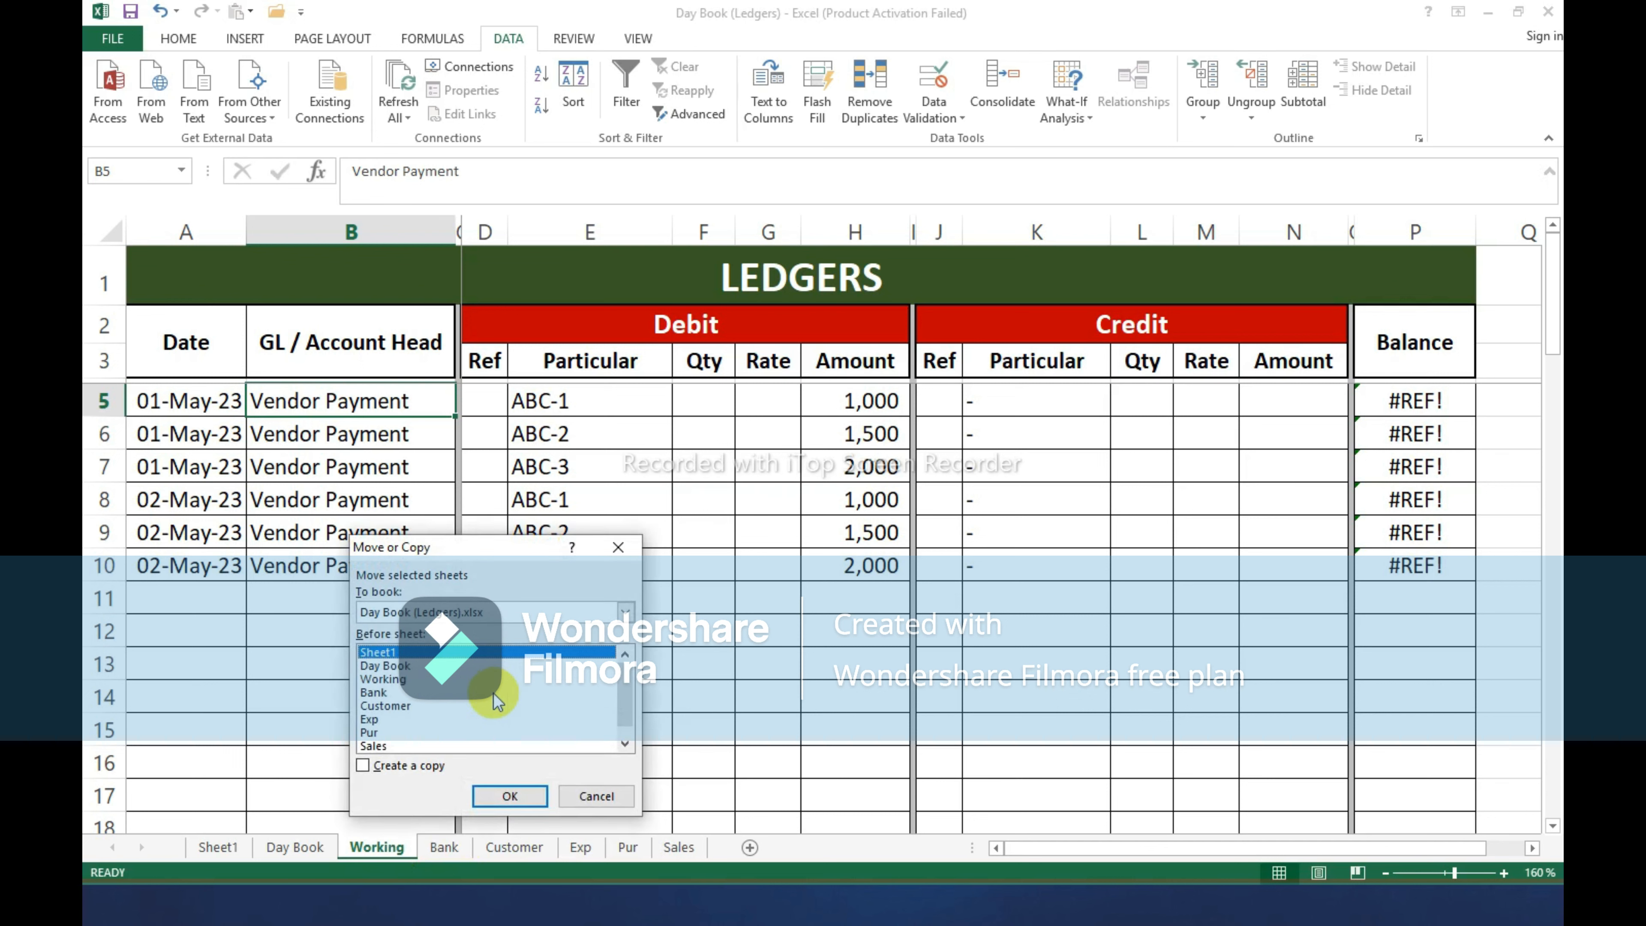
drag(623, 694, 628, 741)
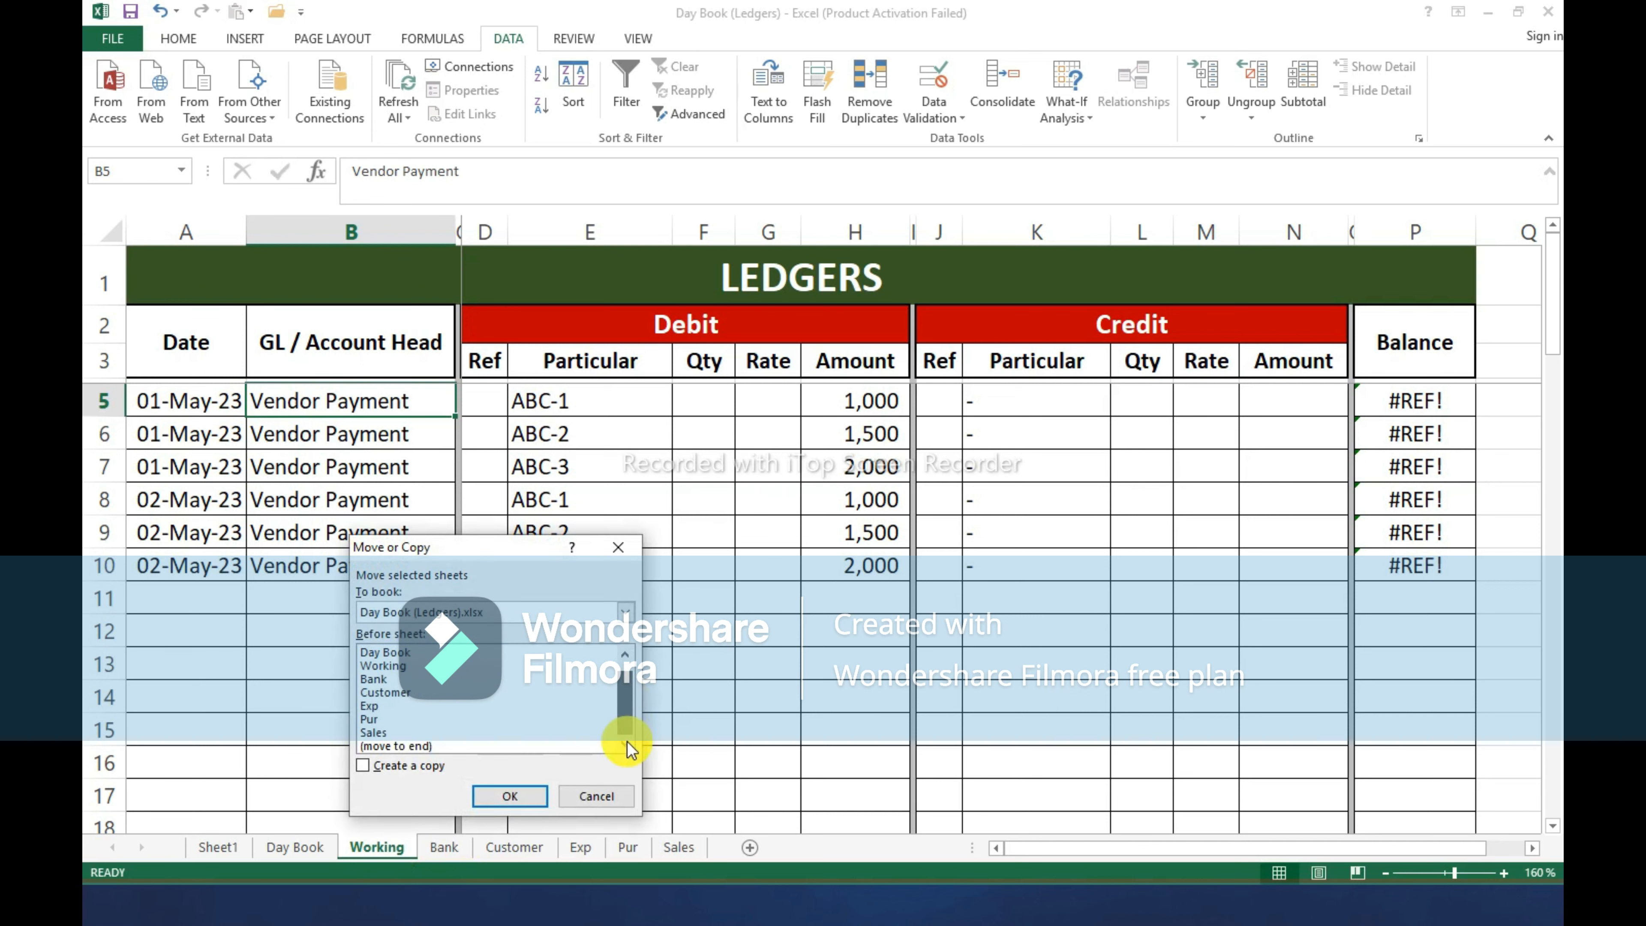
click(430, 747)
click(415, 765)
click(509, 792)
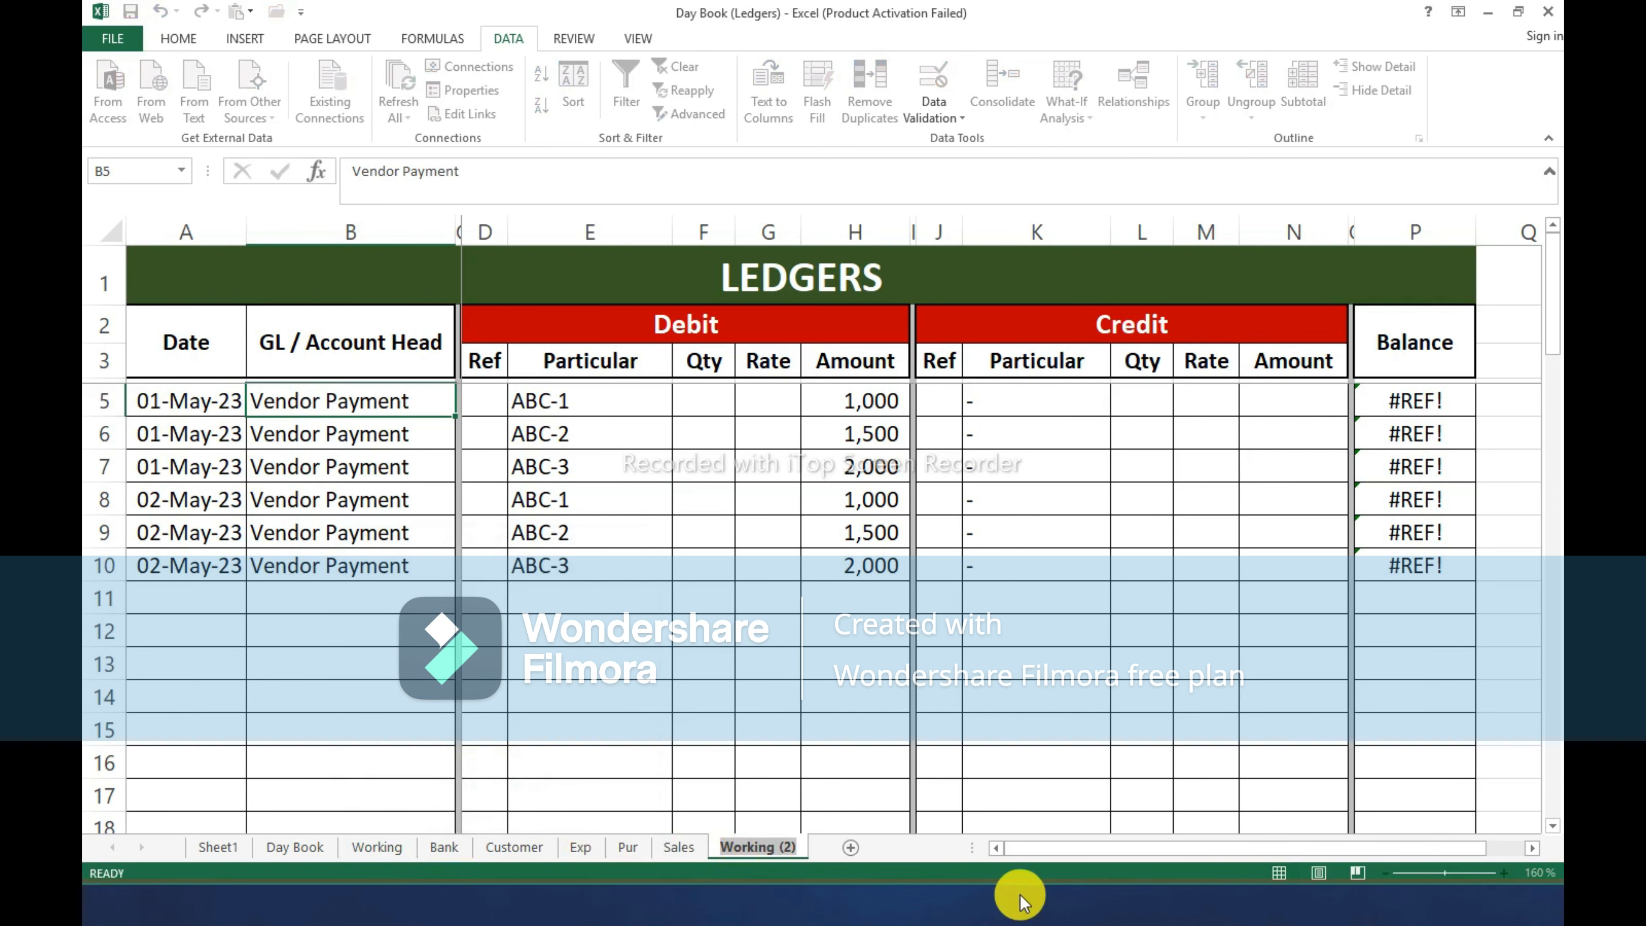
Rename the copied sheet as Vendors.
key(alt+h)
text(orVen)
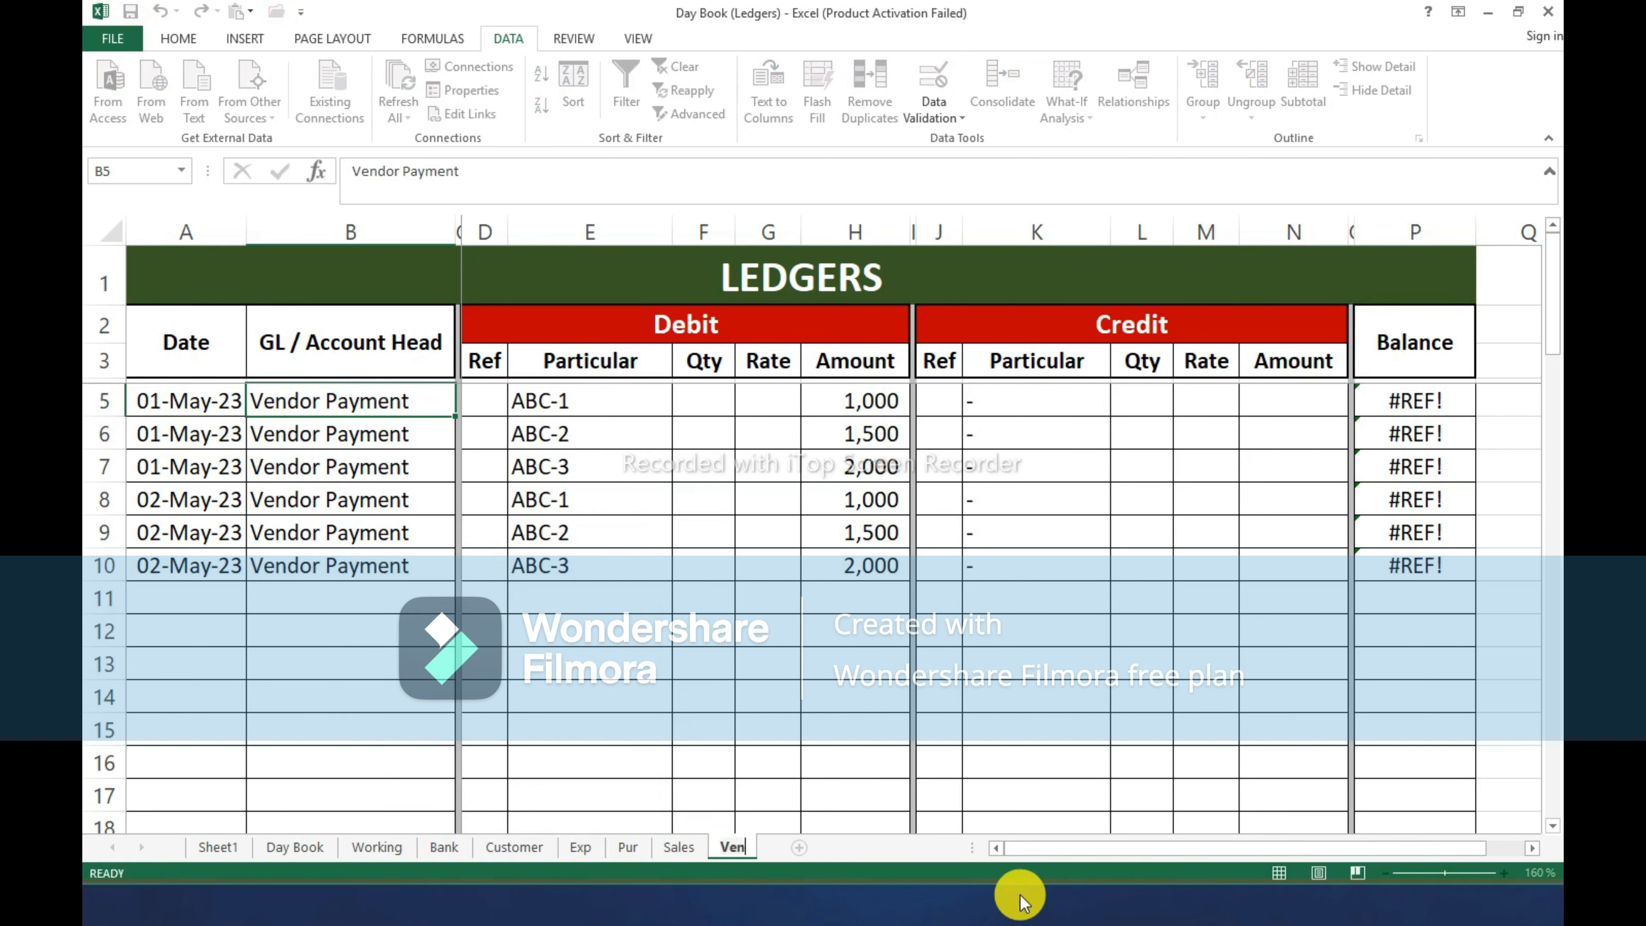
text(dors)
key(Return)
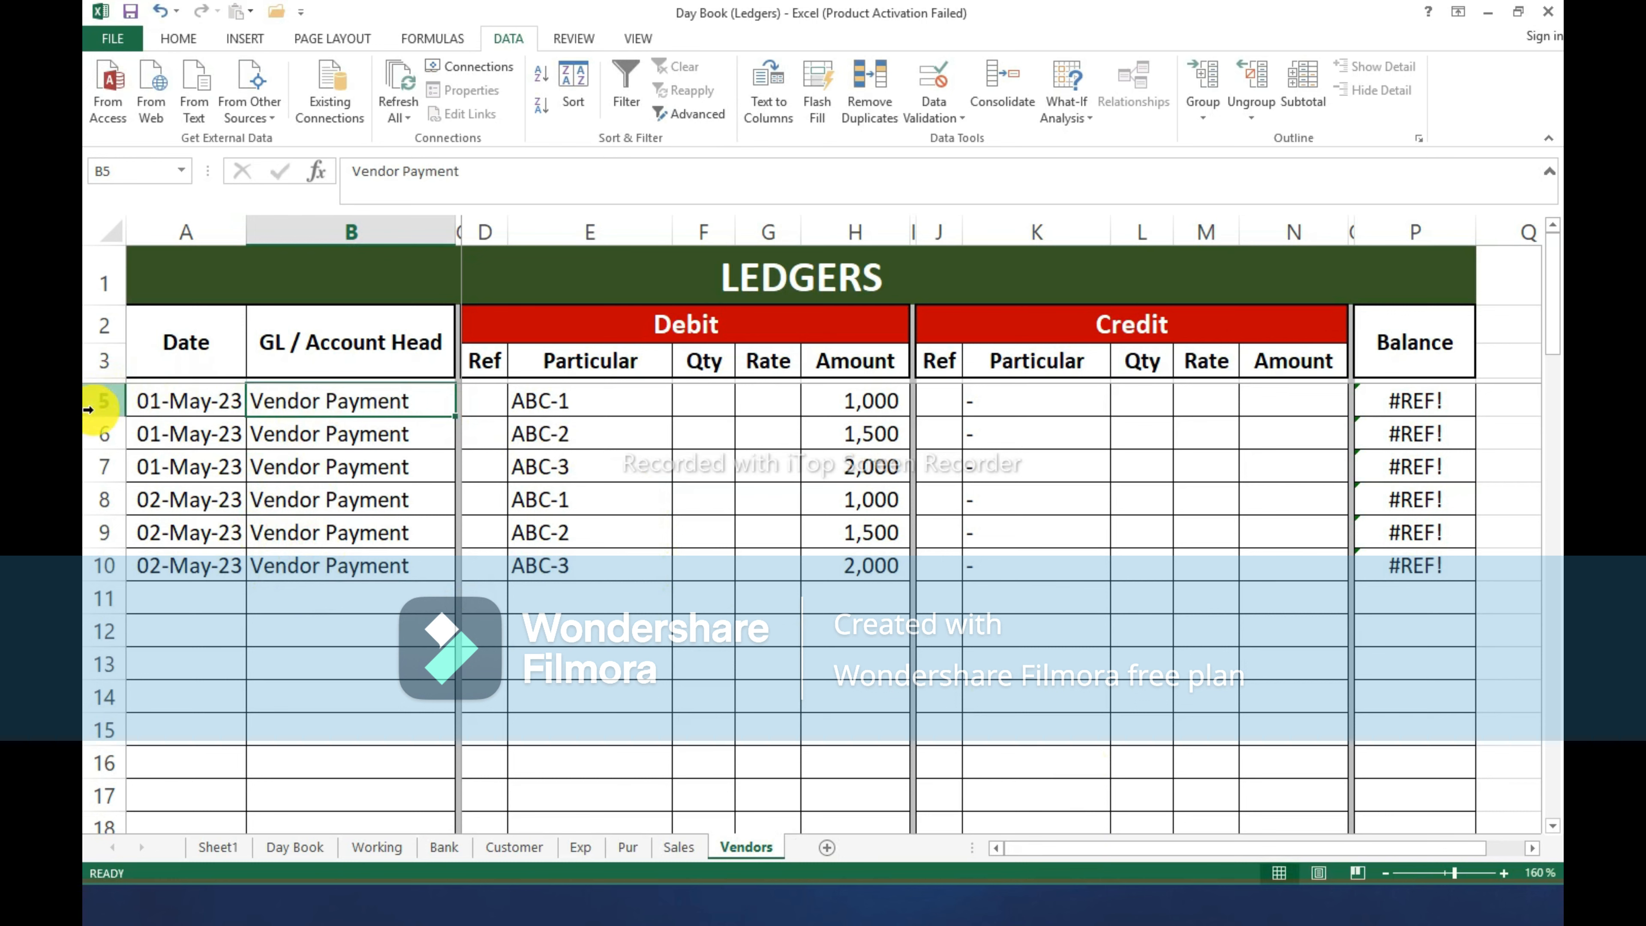
Sort the Vendor Payment rows 5 to 10 by Column E, then by Column A.
drag(89, 409, 97, 567)
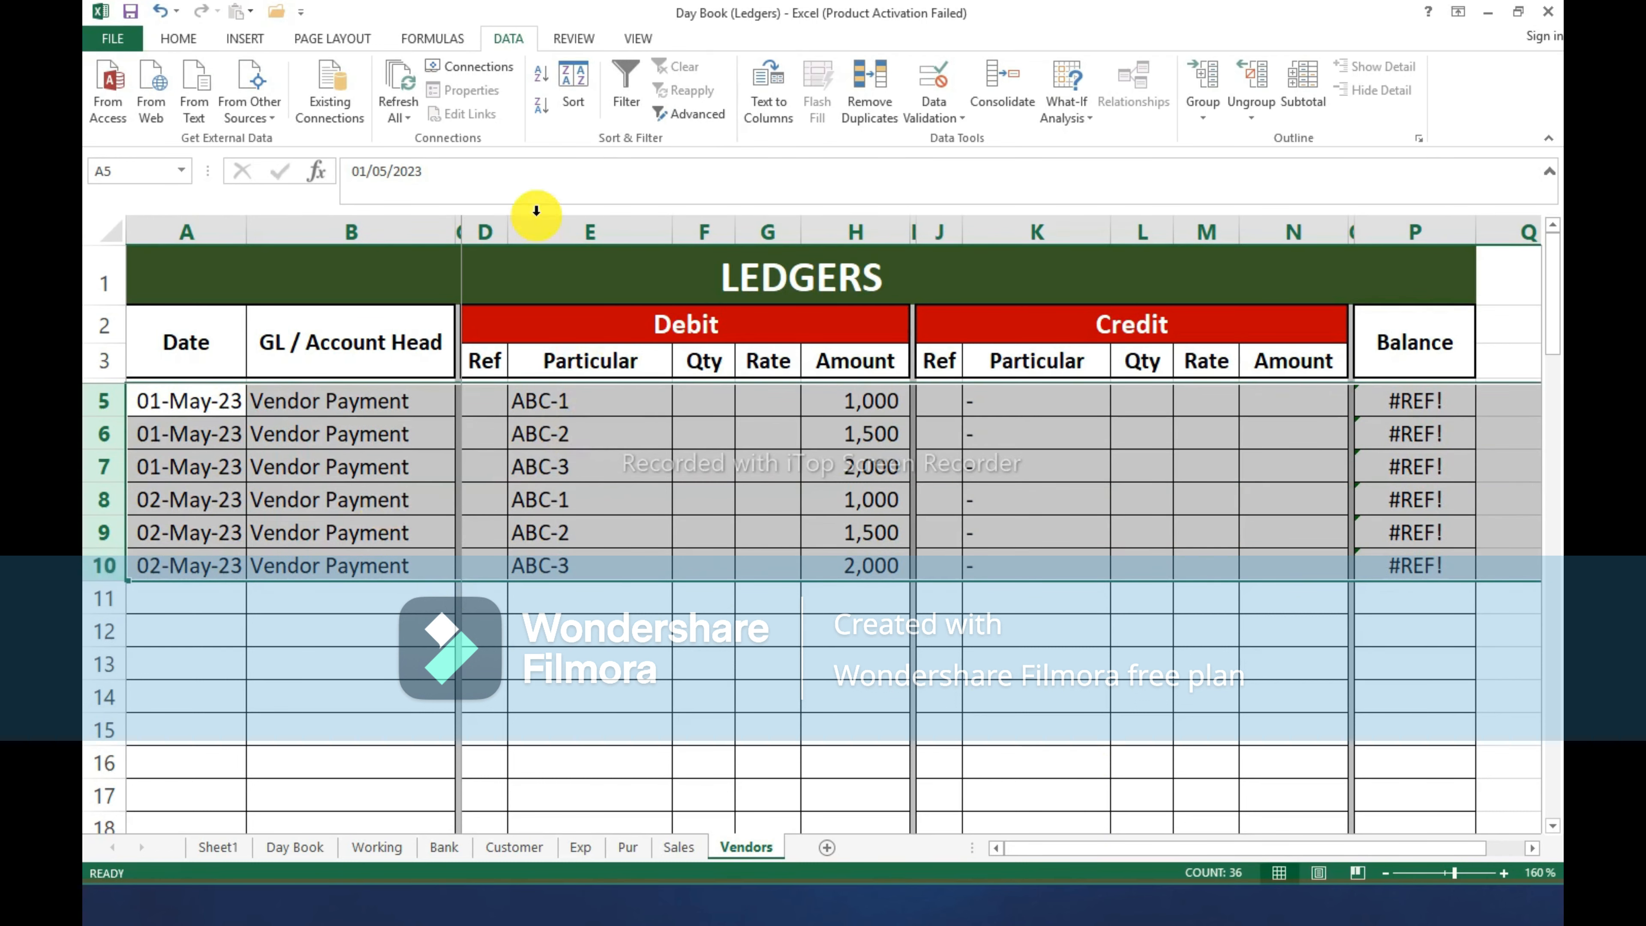
click(573, 87)
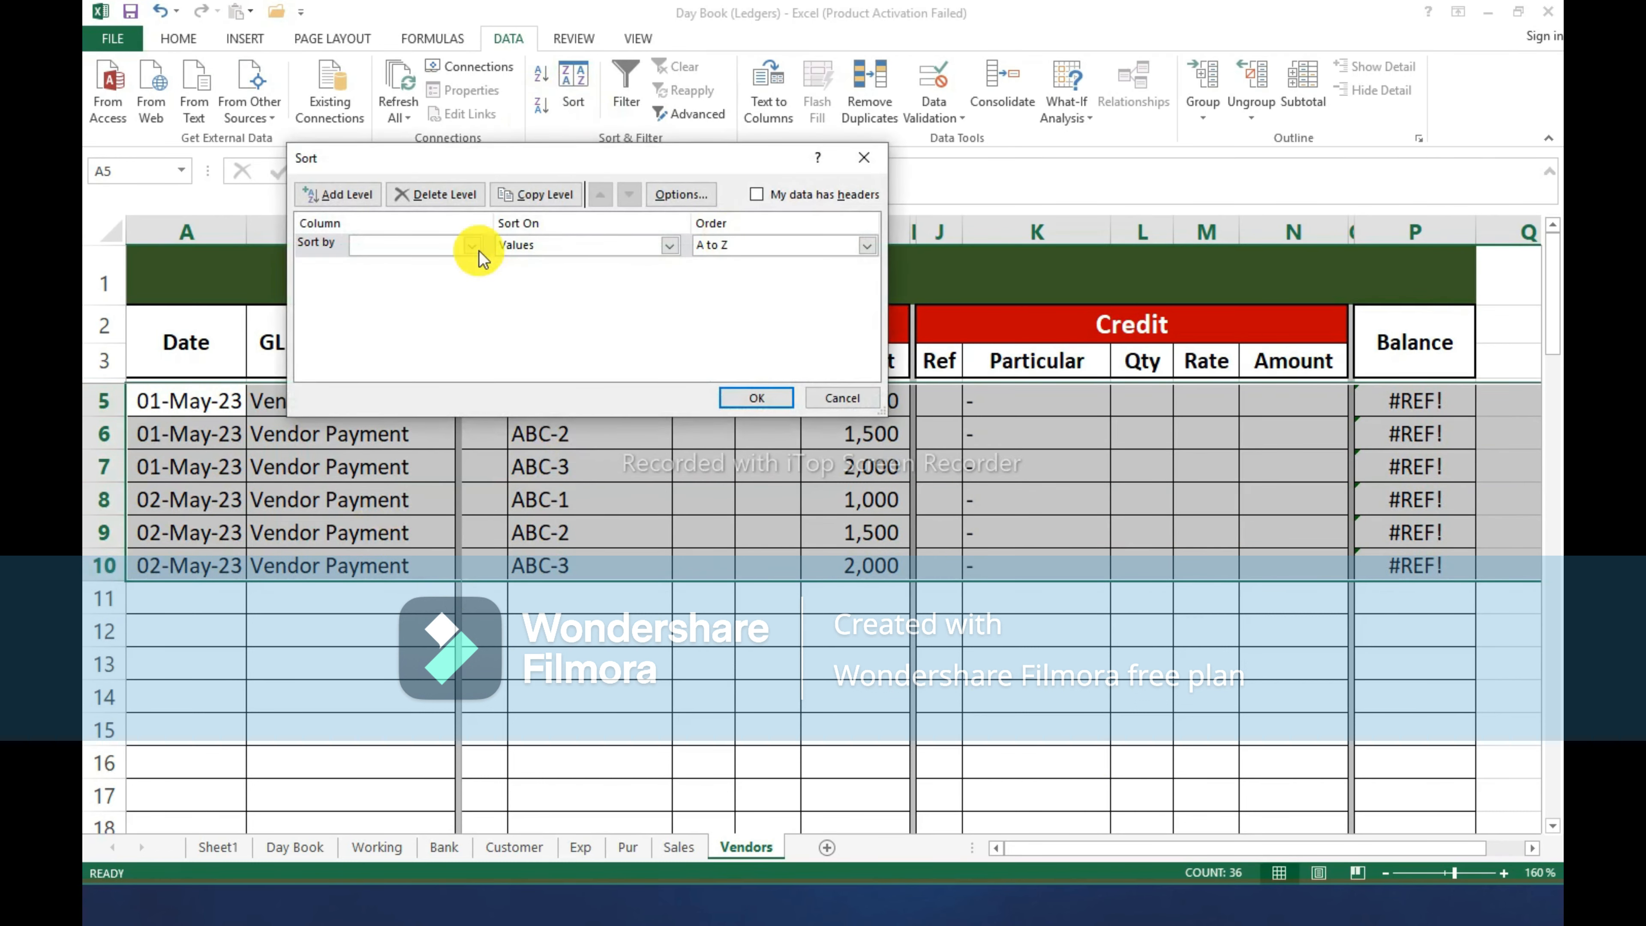
drag(483, 161, 1044, 138)
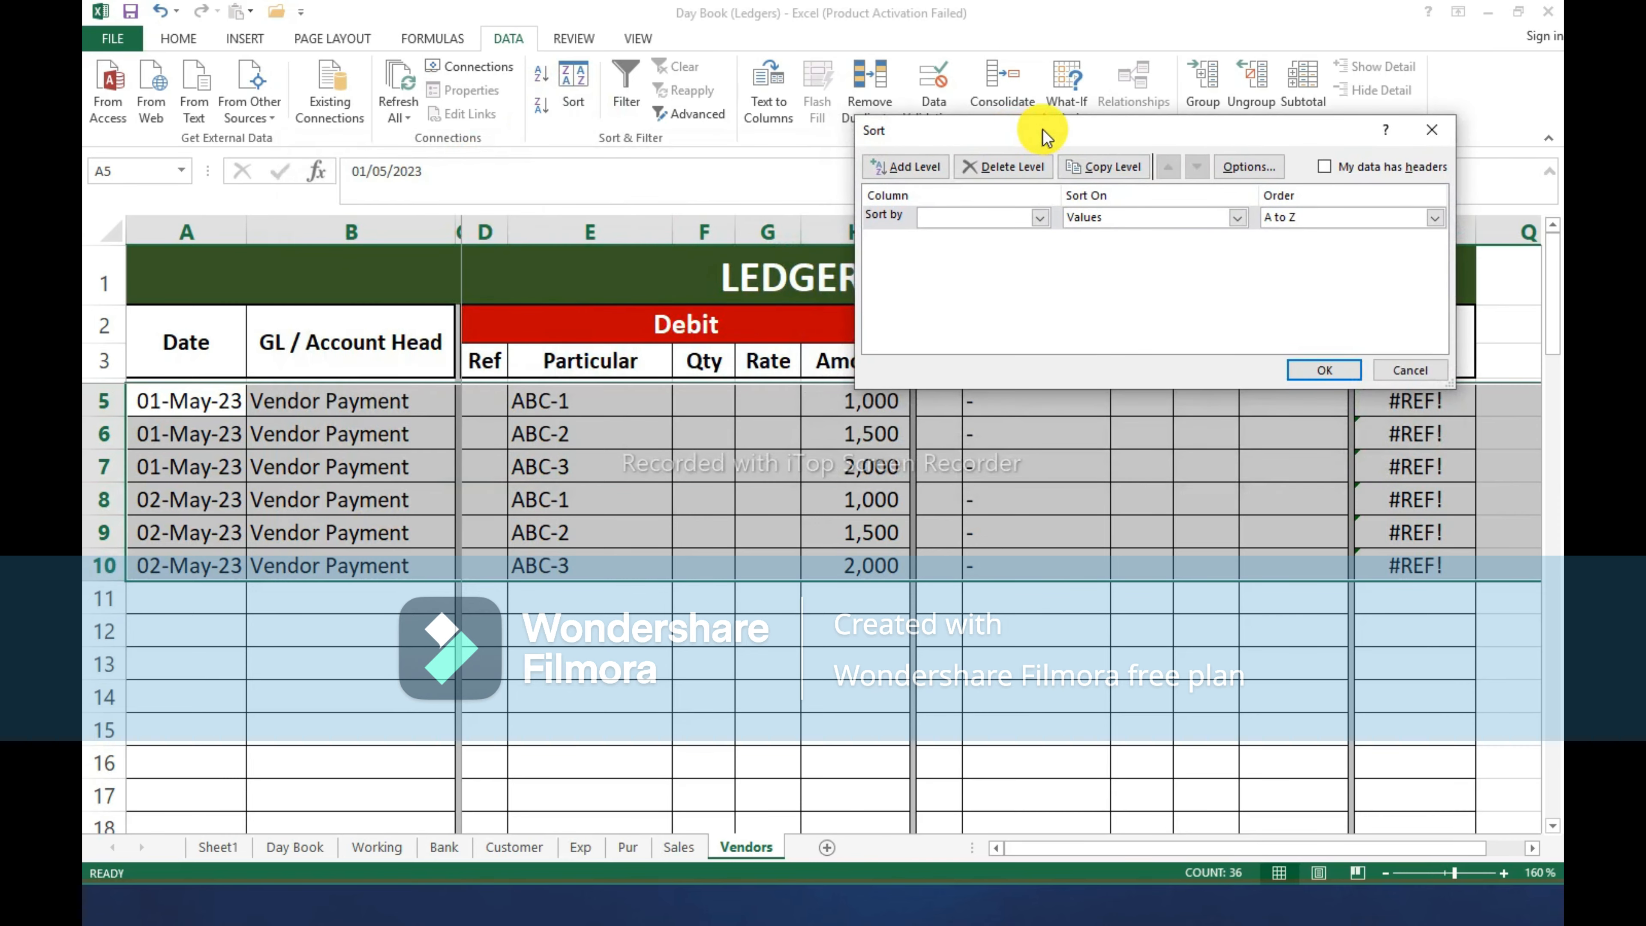
click(1040, 218)
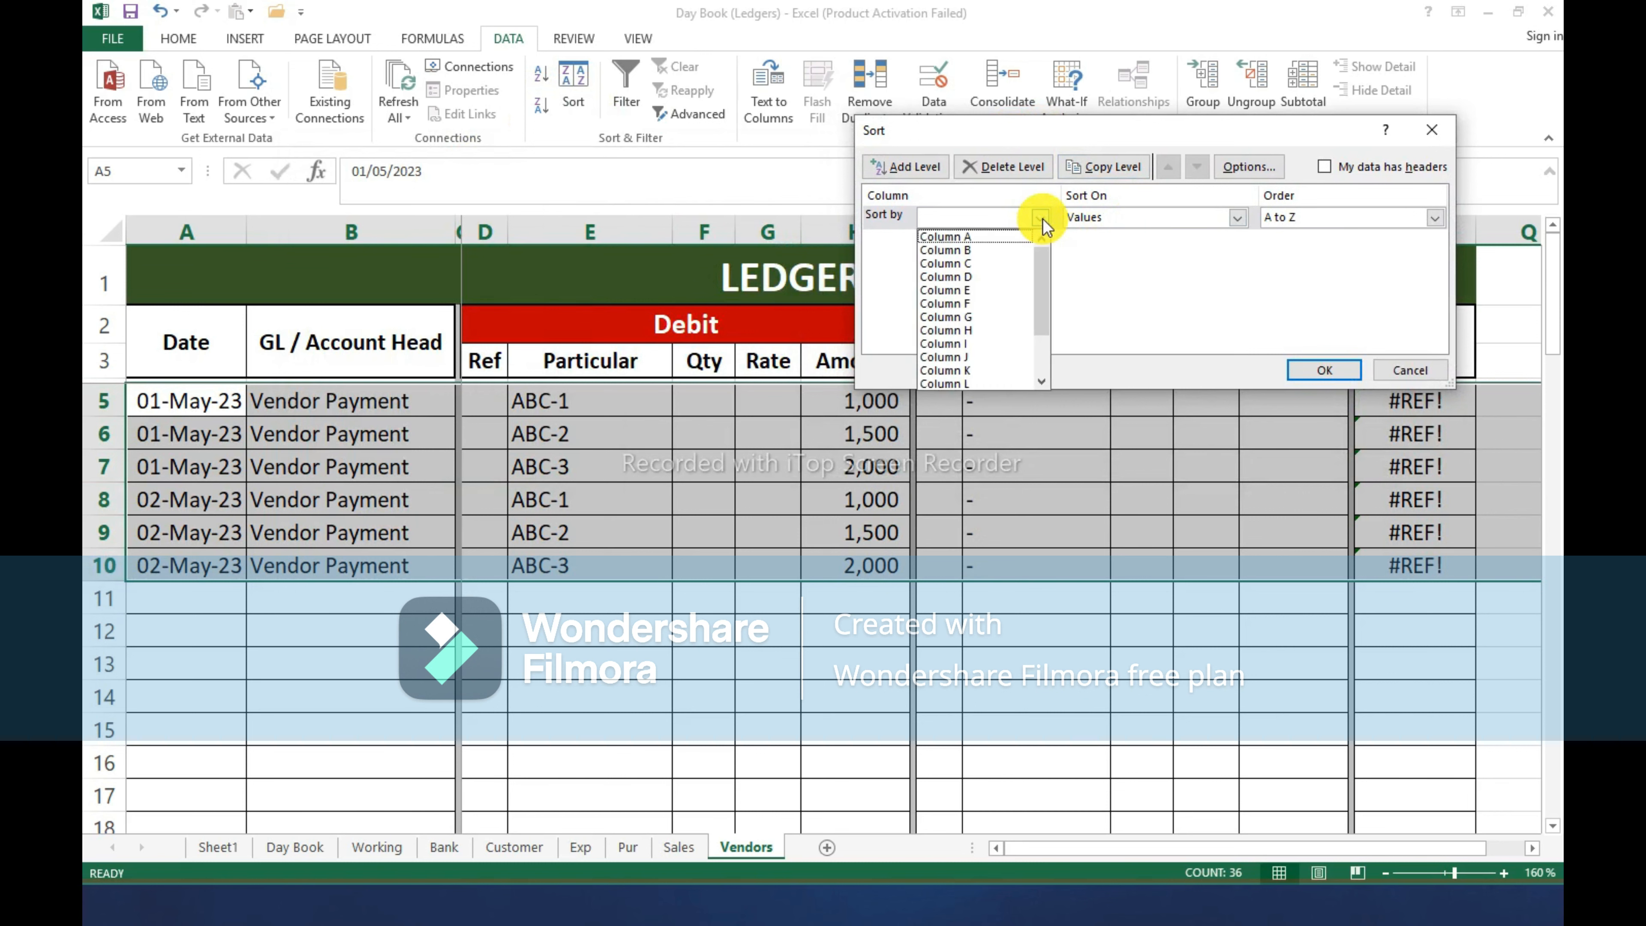
click(1003, 287)
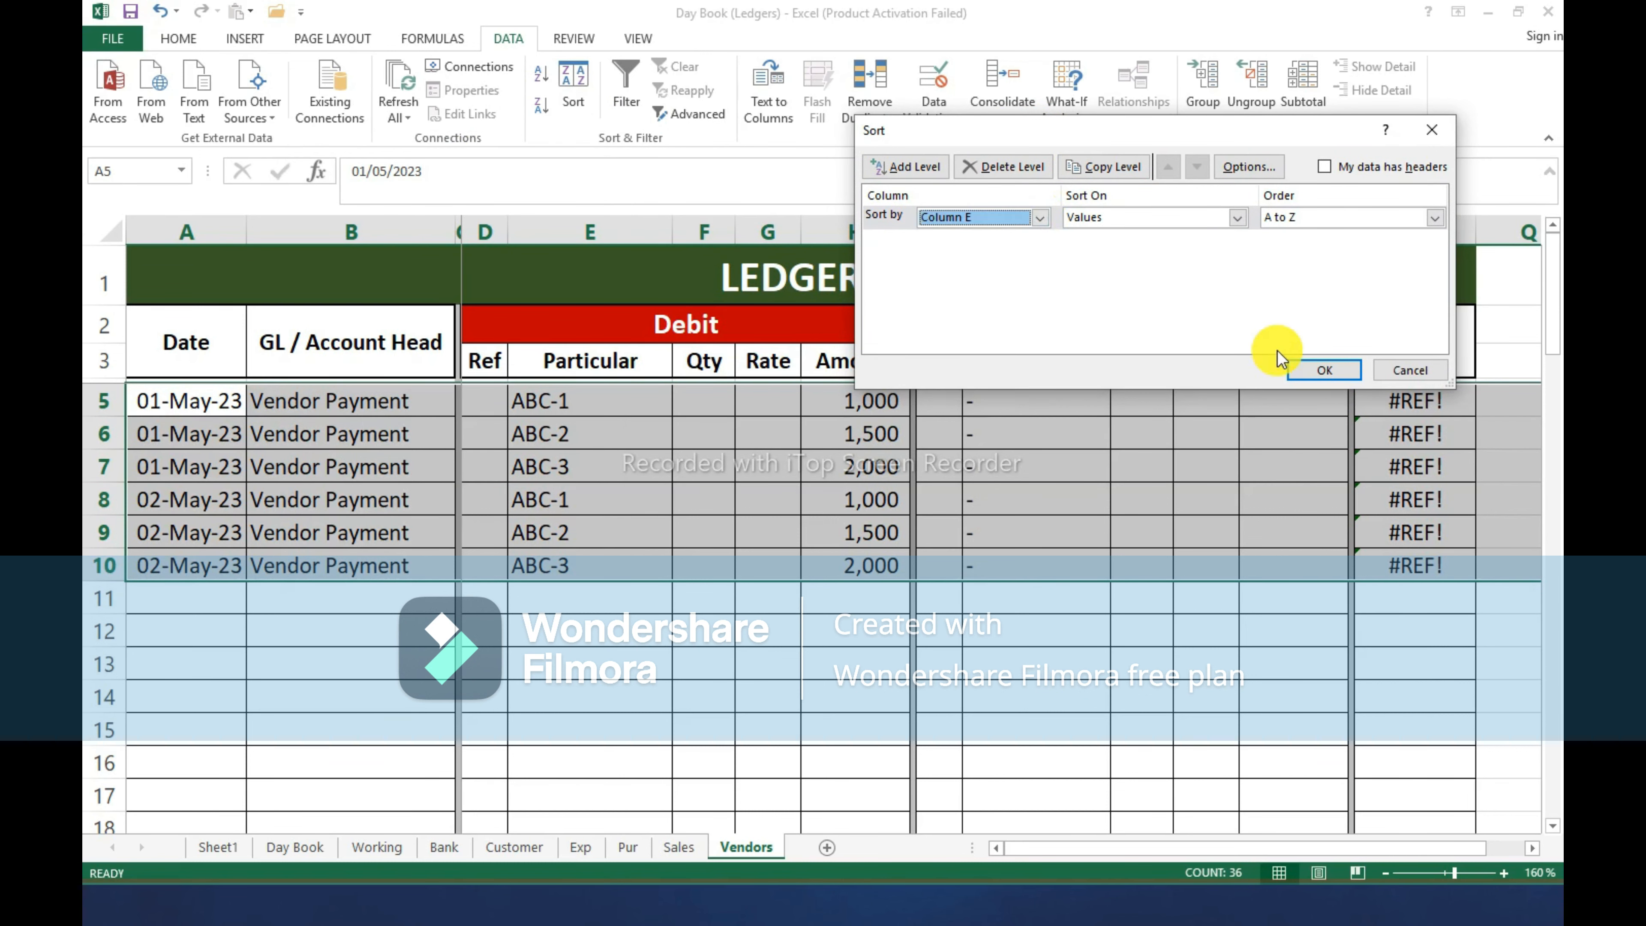
click(904, 167)
click(931, 243)
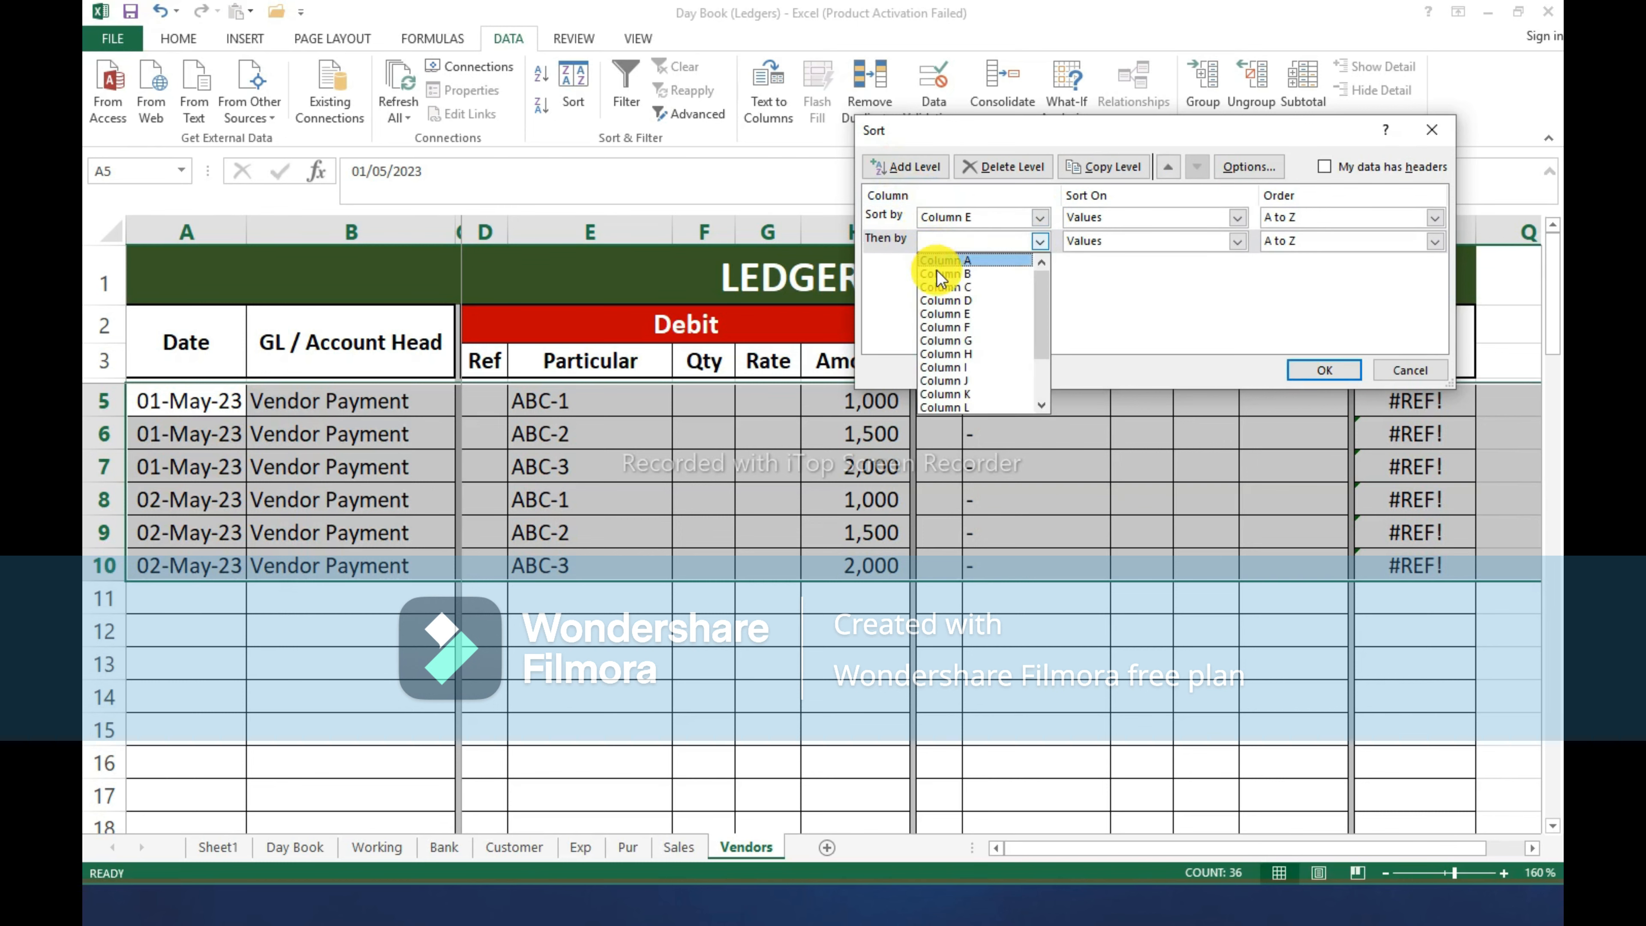
click(943, 266)
click(1306, 368)
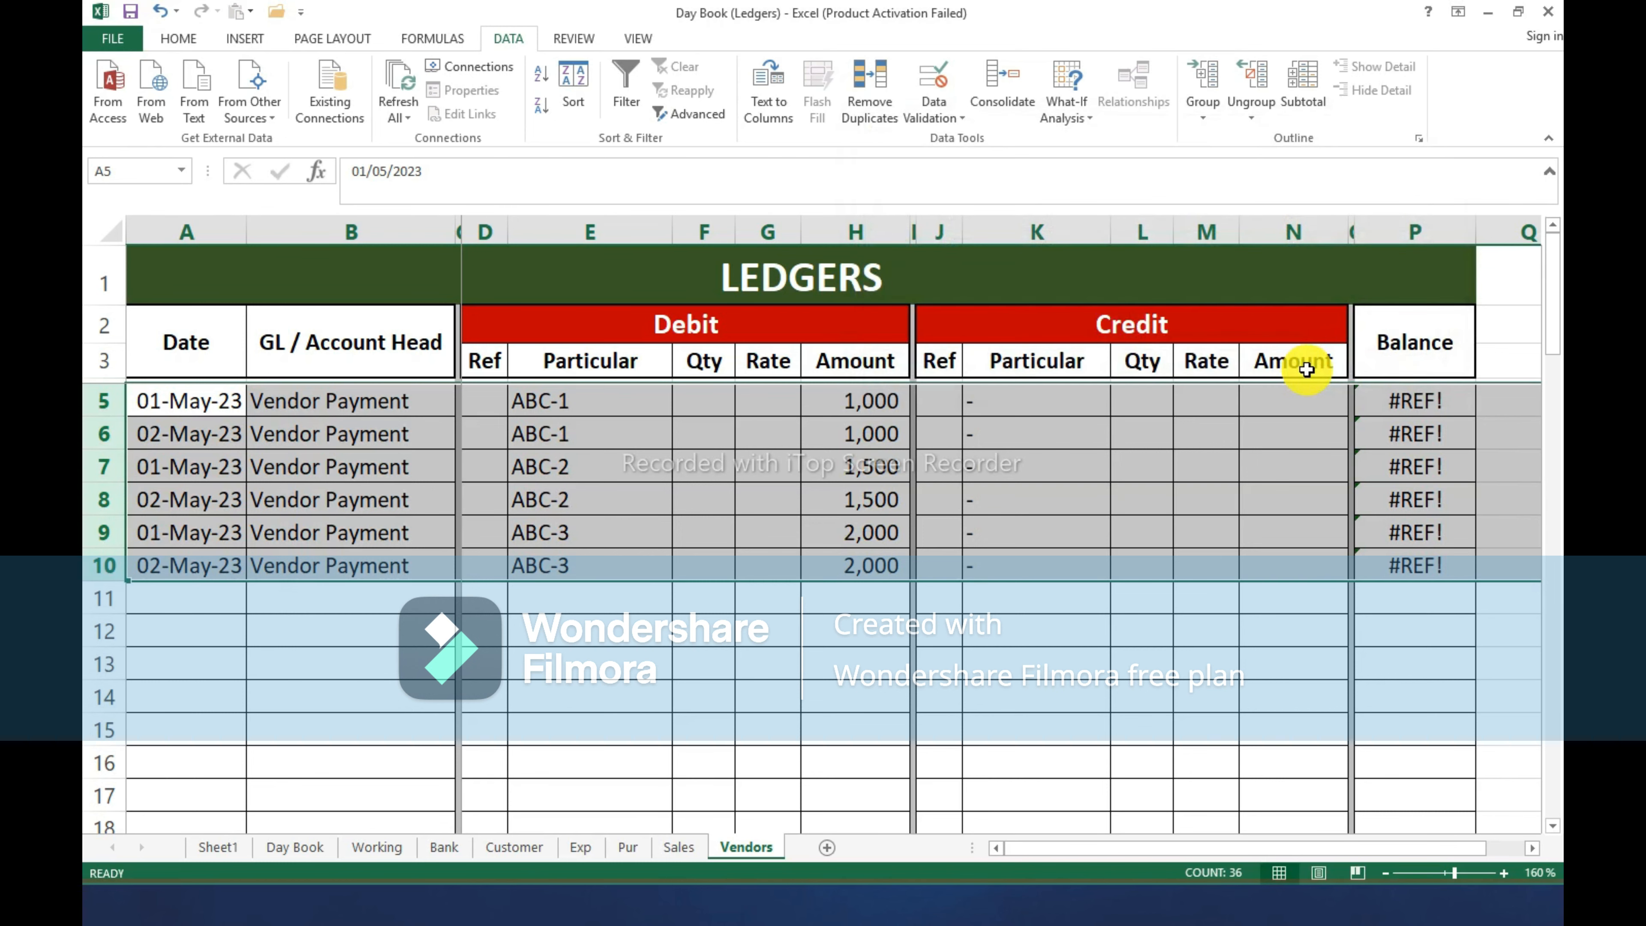
Insert a copy of thin row 4 between the ABC-1 and ABC-2 entries and make it slightly taller.
click(107, 380)
key(ctrl+c)
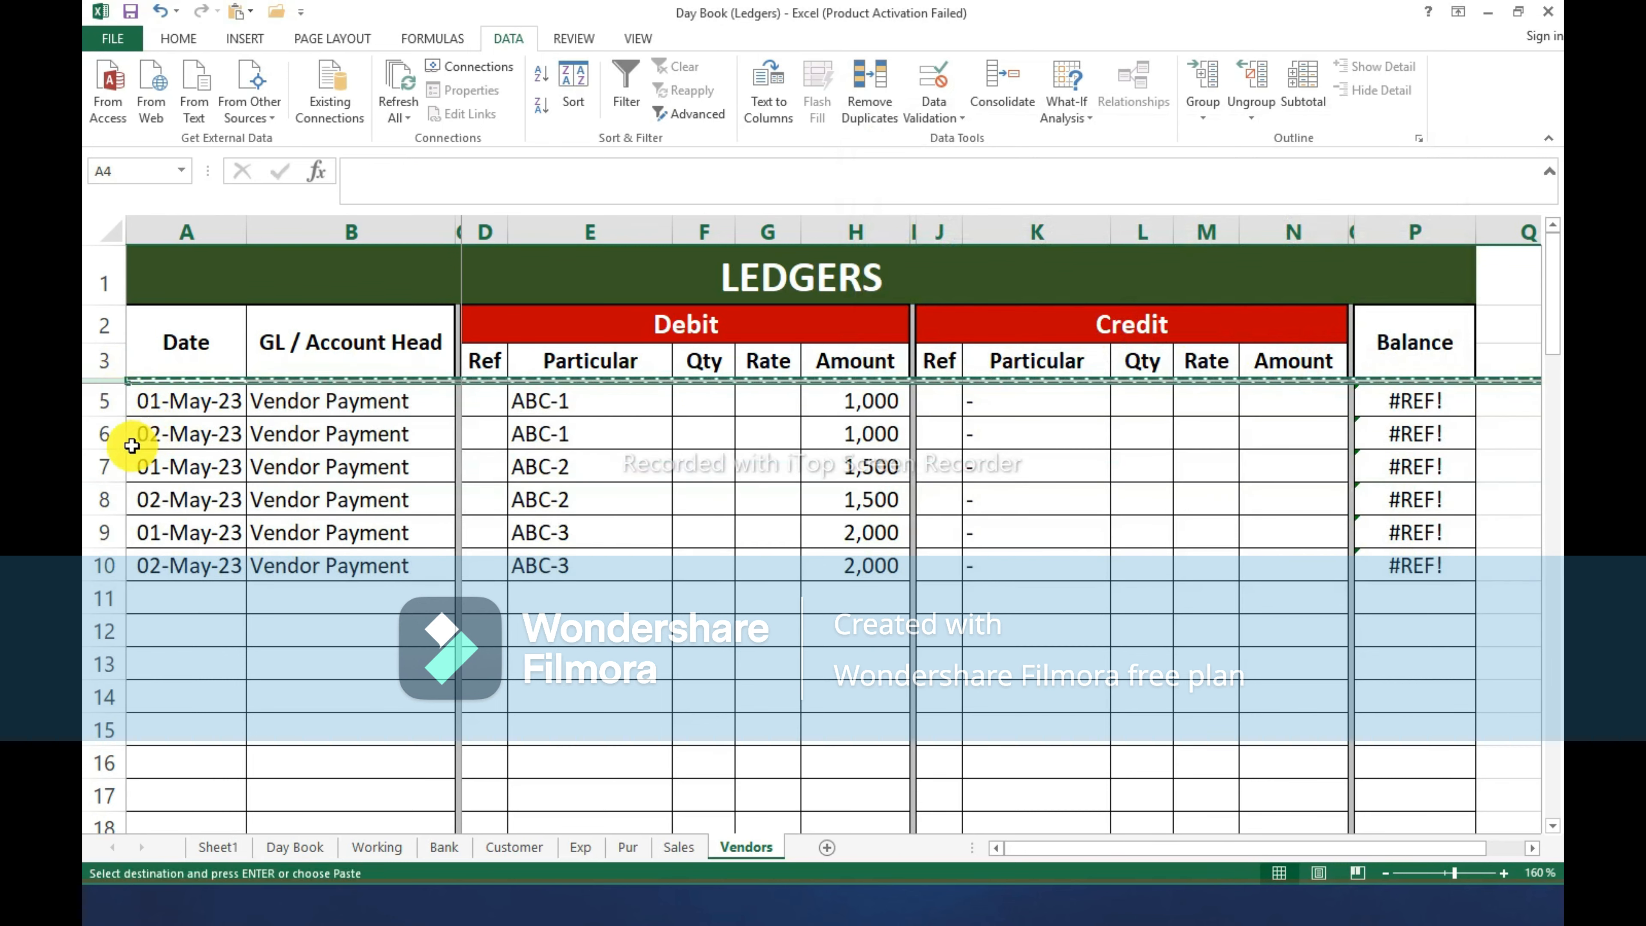
click(101, 464)
key(ctrl+shift+equal)
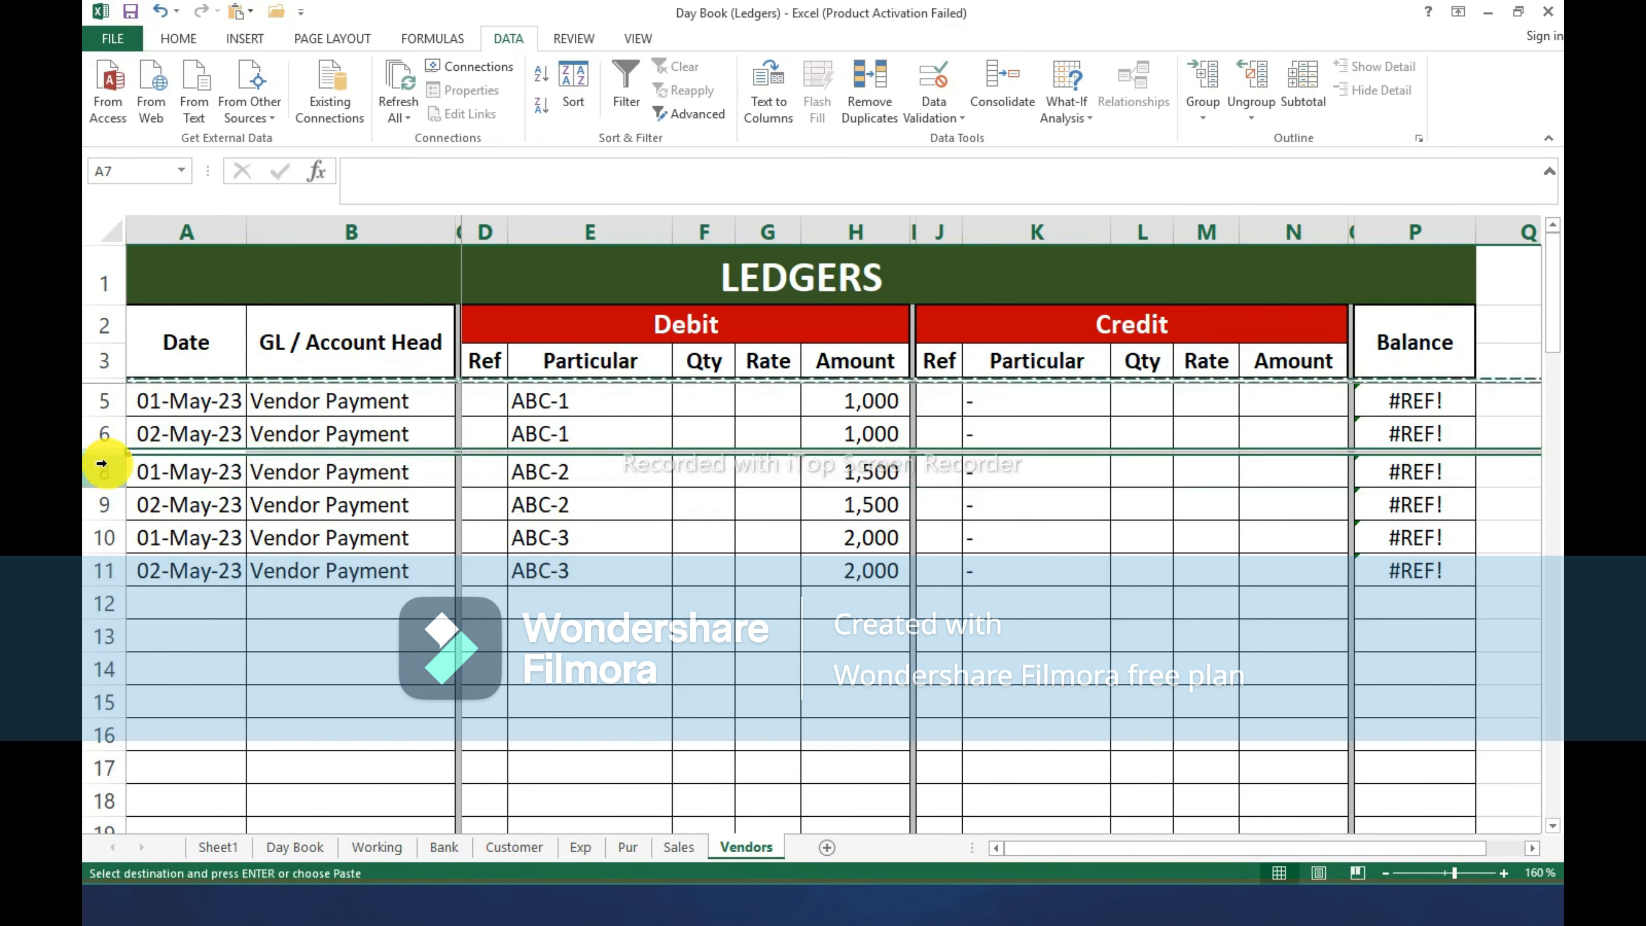
drag(114, 454, 110, 469)
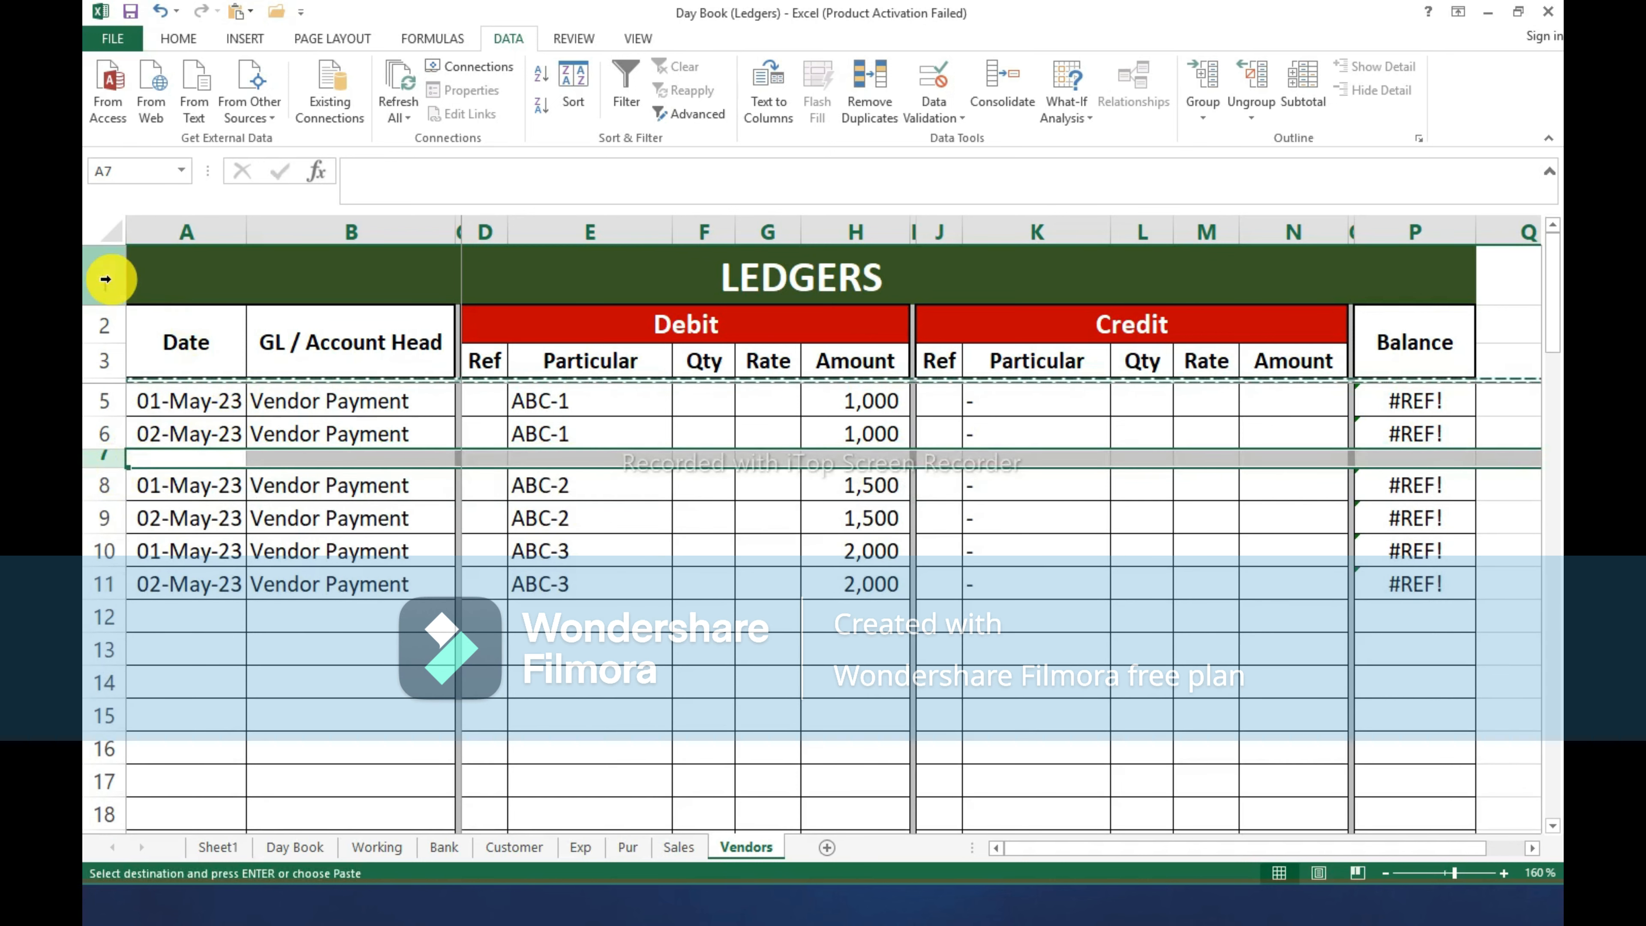
Insert a copy of the ledger title and header rows 1 to 4 above the first ABC-2 entry.
drag(110, 276, 106, 383)
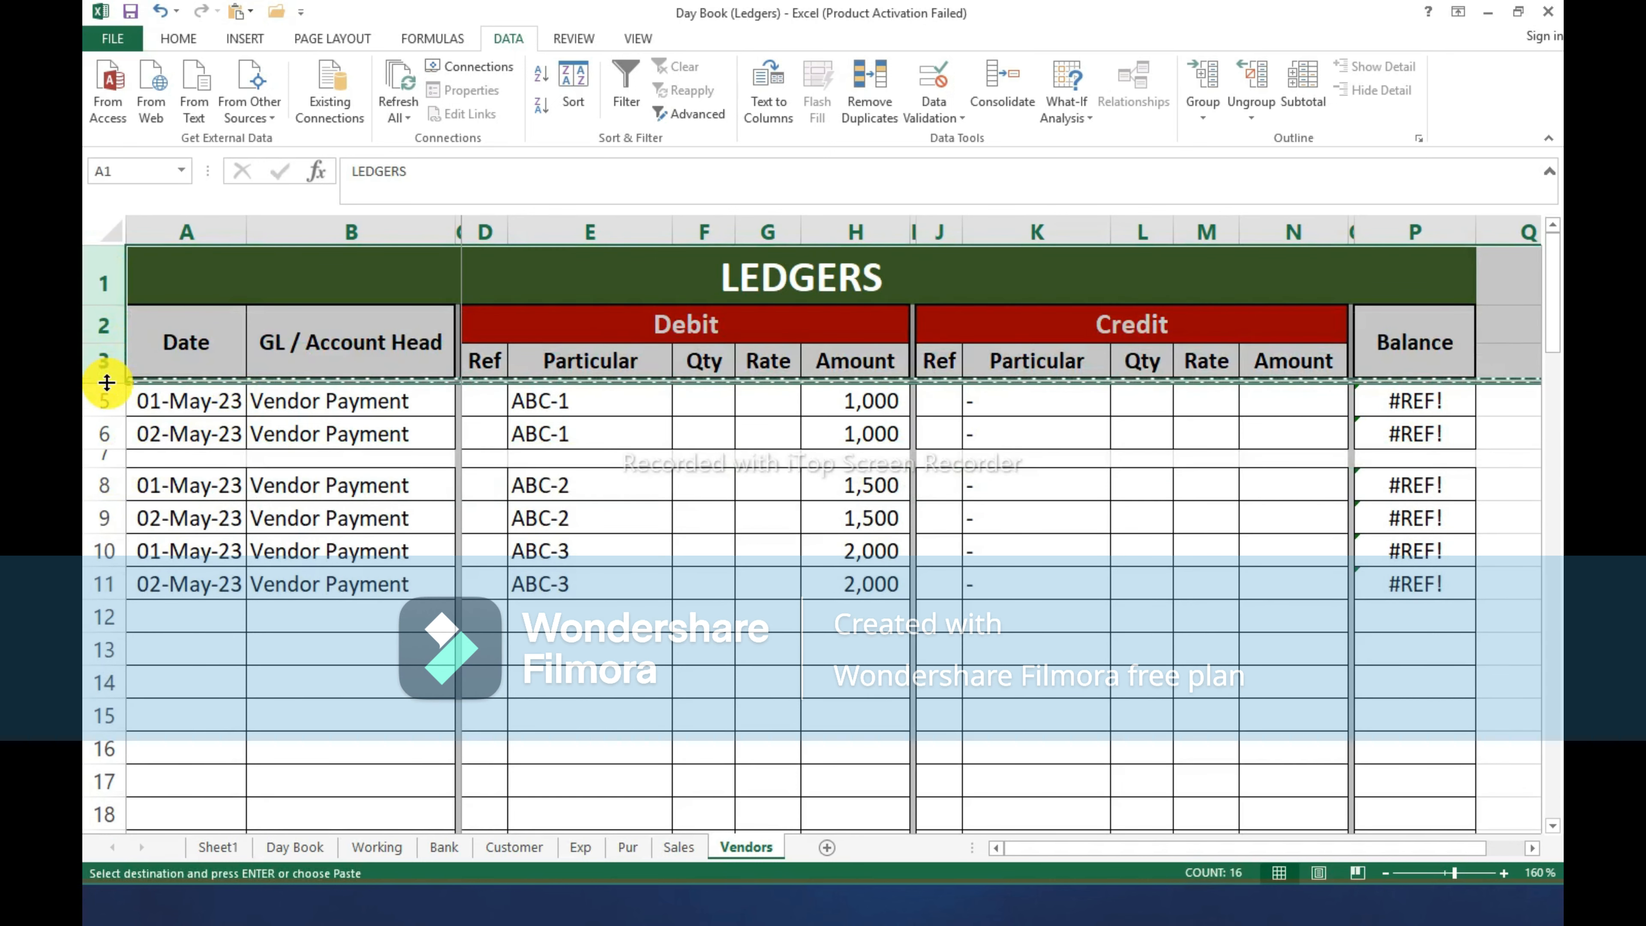
key(ctrl+c)
click(109, 482)
key(ctrl+shift+equal)
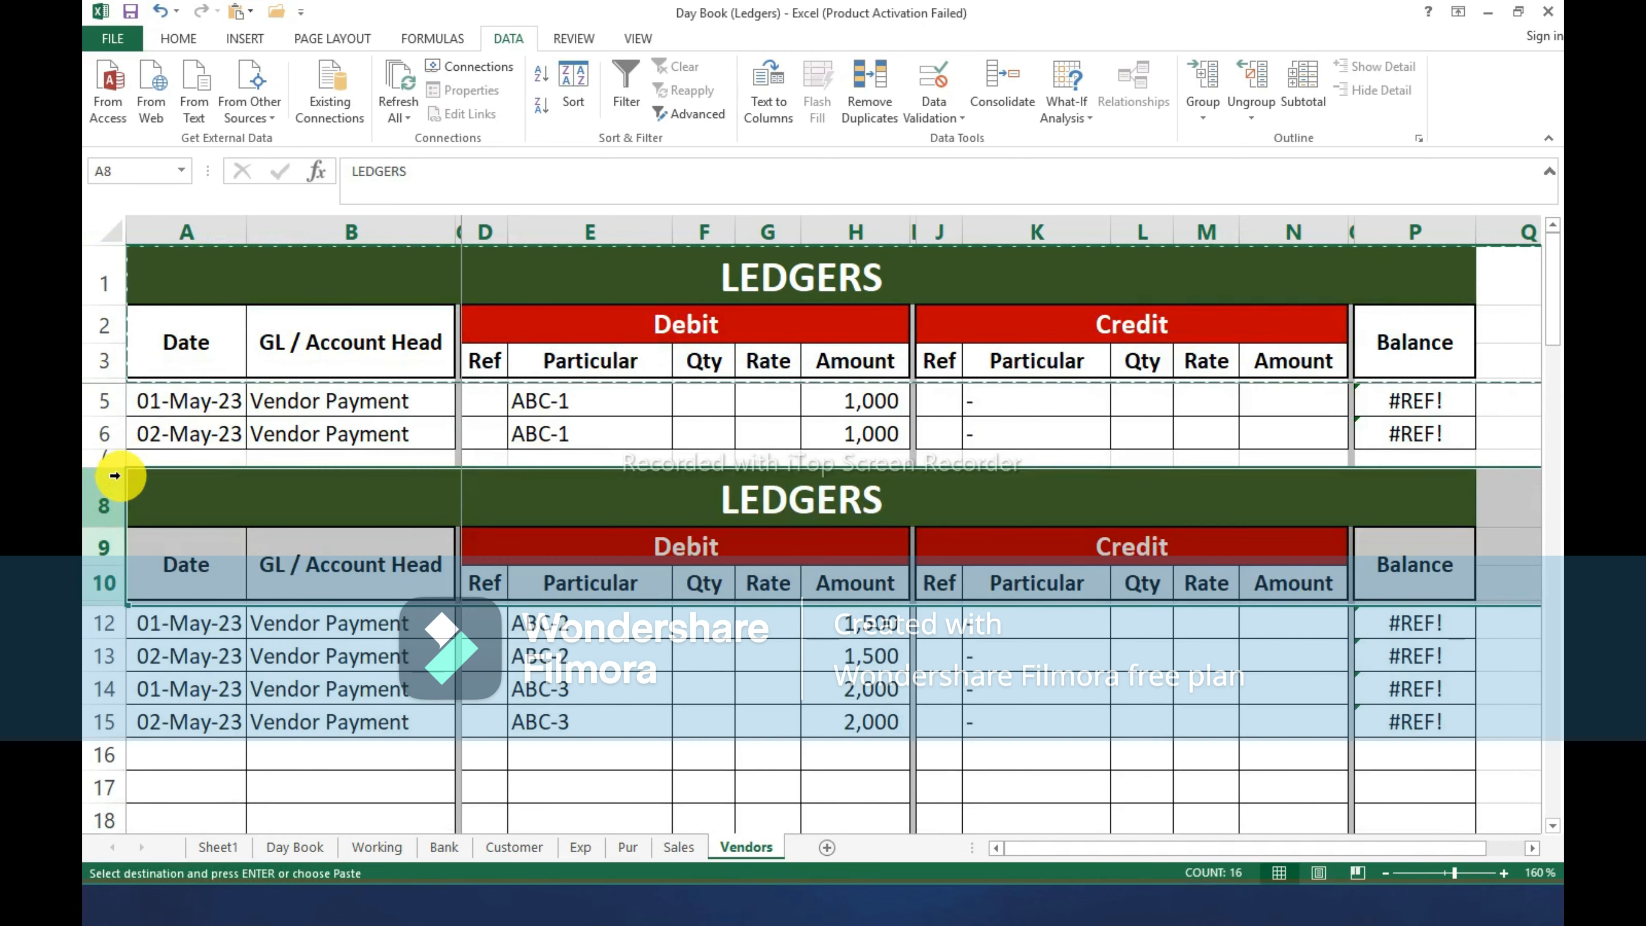
Copy the spacer, title and header rows 7 to 11 and insert them above the first ABC-3 entry.
drag(111, 460, 129, 595)
key(ctrl+c)
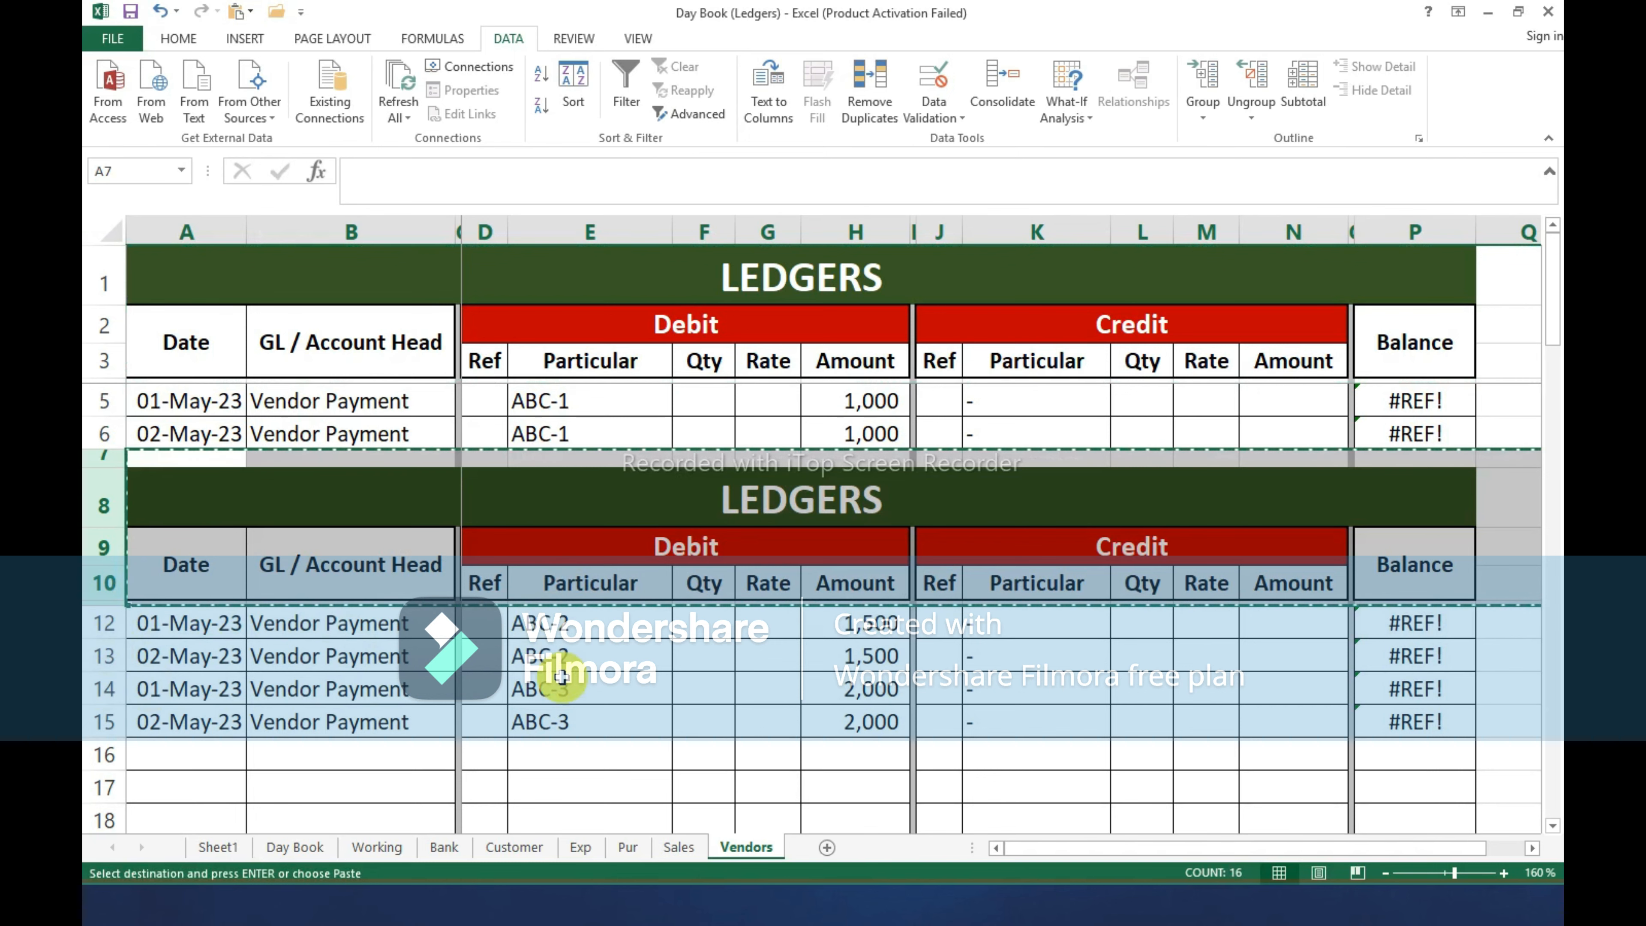
click(115, 688)
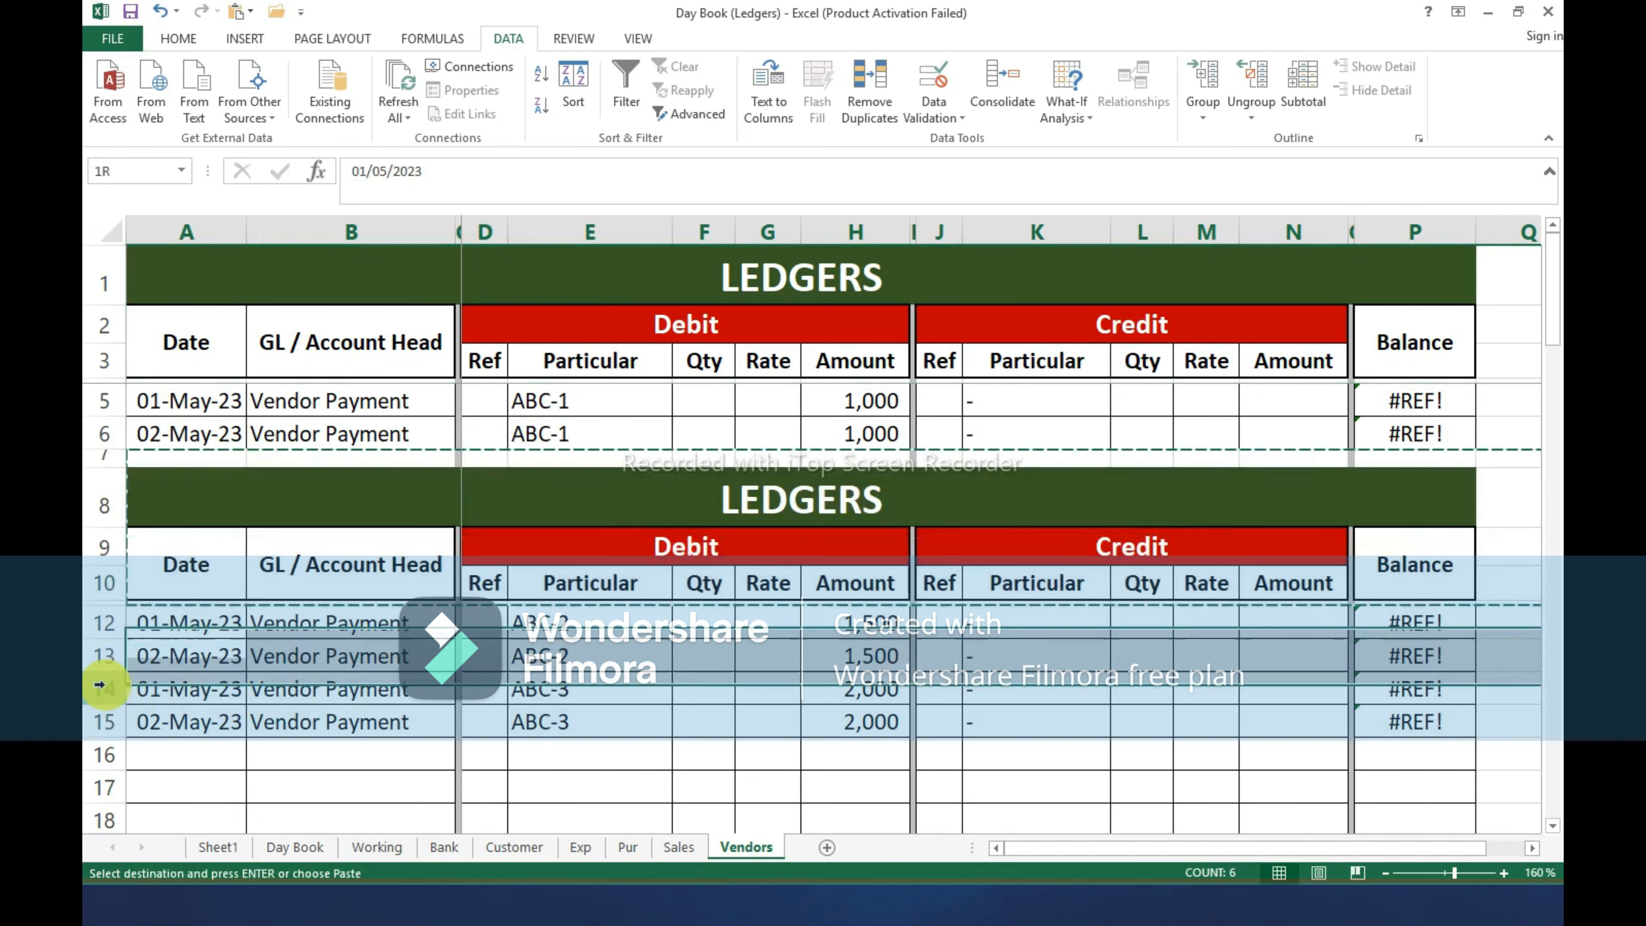
key(ctrl+shift+plus)
scroll(642, 649, down, 2)
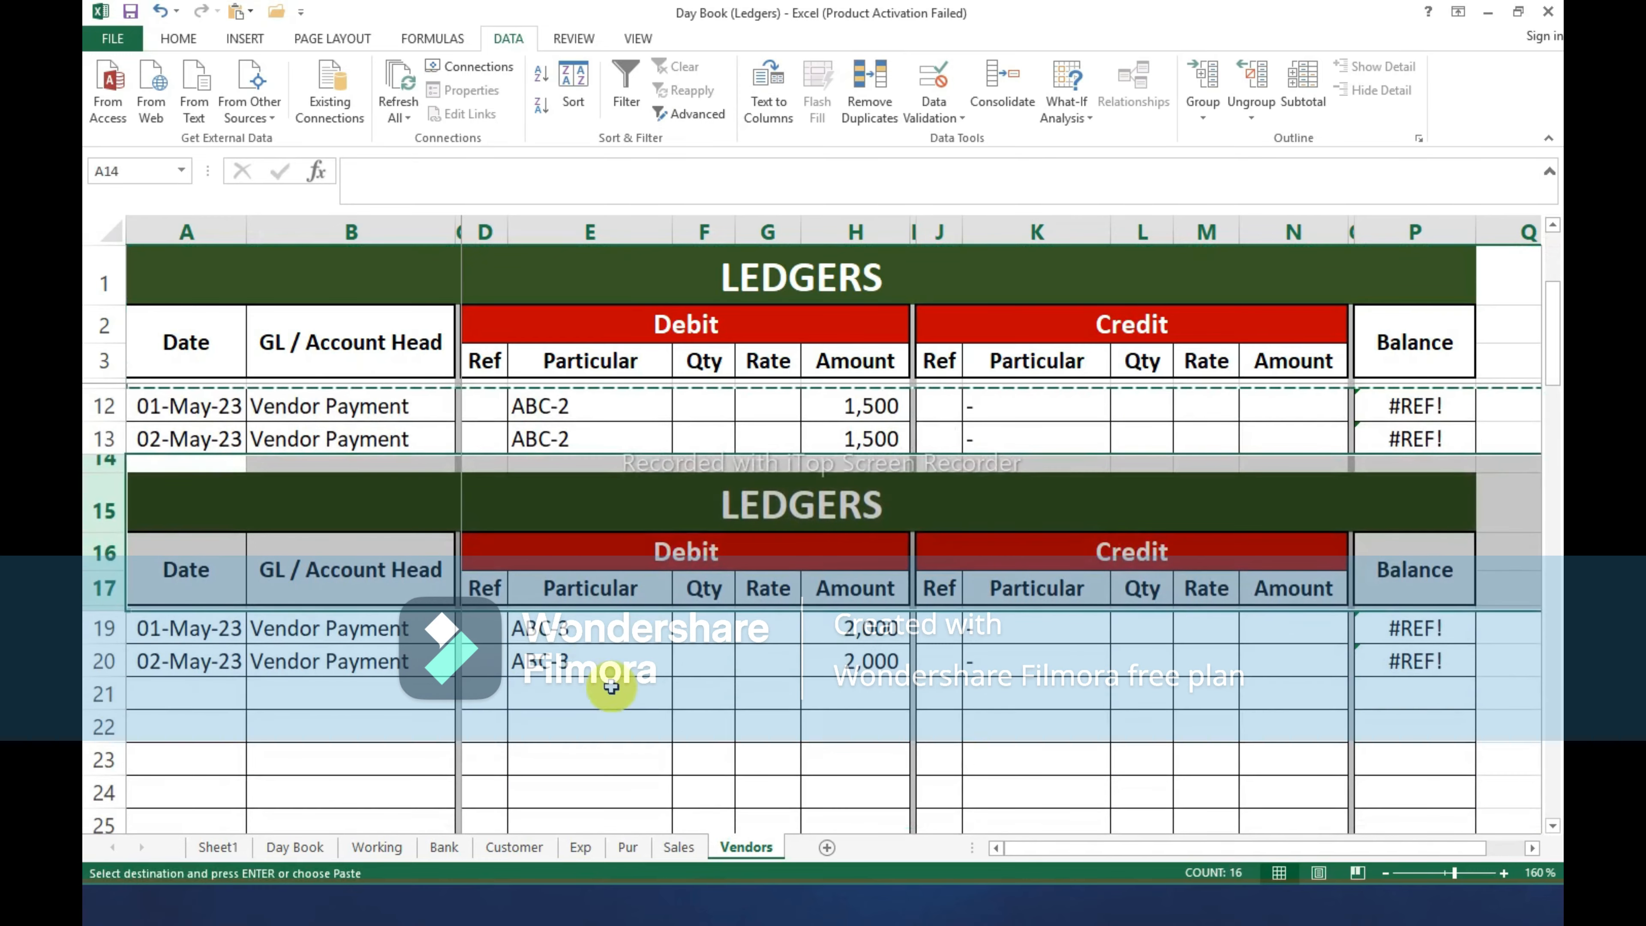
Remove the #REF! reference from the balance formula in P5 so it reads =+N5-H5.
scroll(975, 737, up, 3)
double_click(1440, 405)
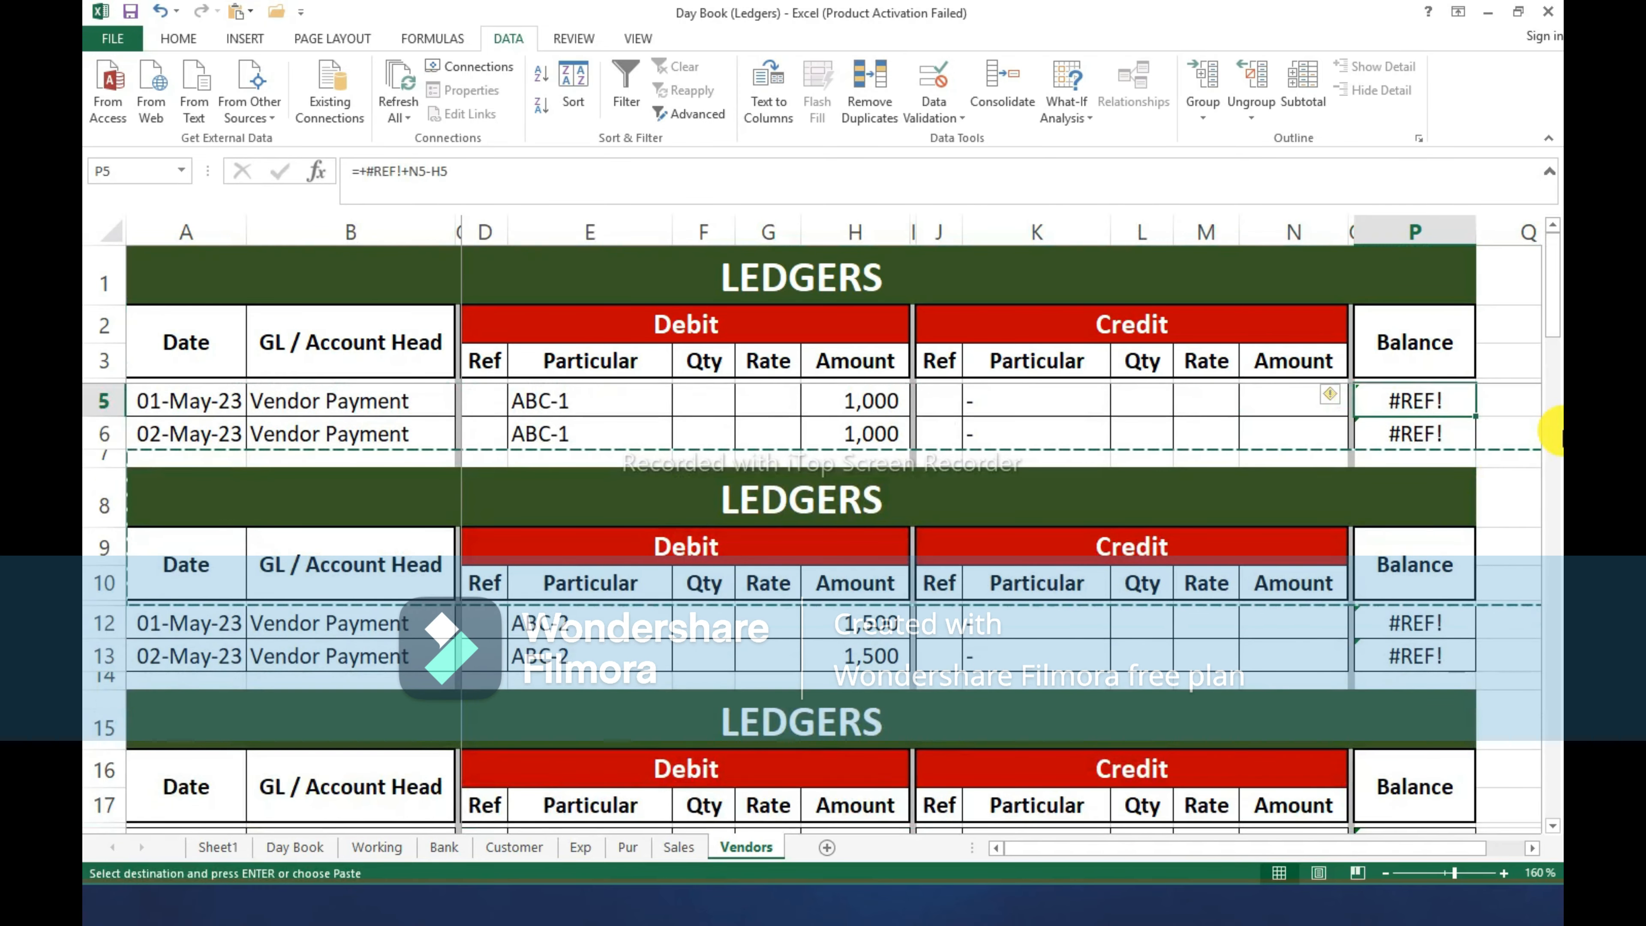
key(Left)
key(Left)
key(Left)
key(Left)
key(Left)
key(shift+Left)
key(shift+Left)
key(shift+Left)
key(shift+Left)
key(shift+Left)
key(shift+Left)
key(BackSpace)
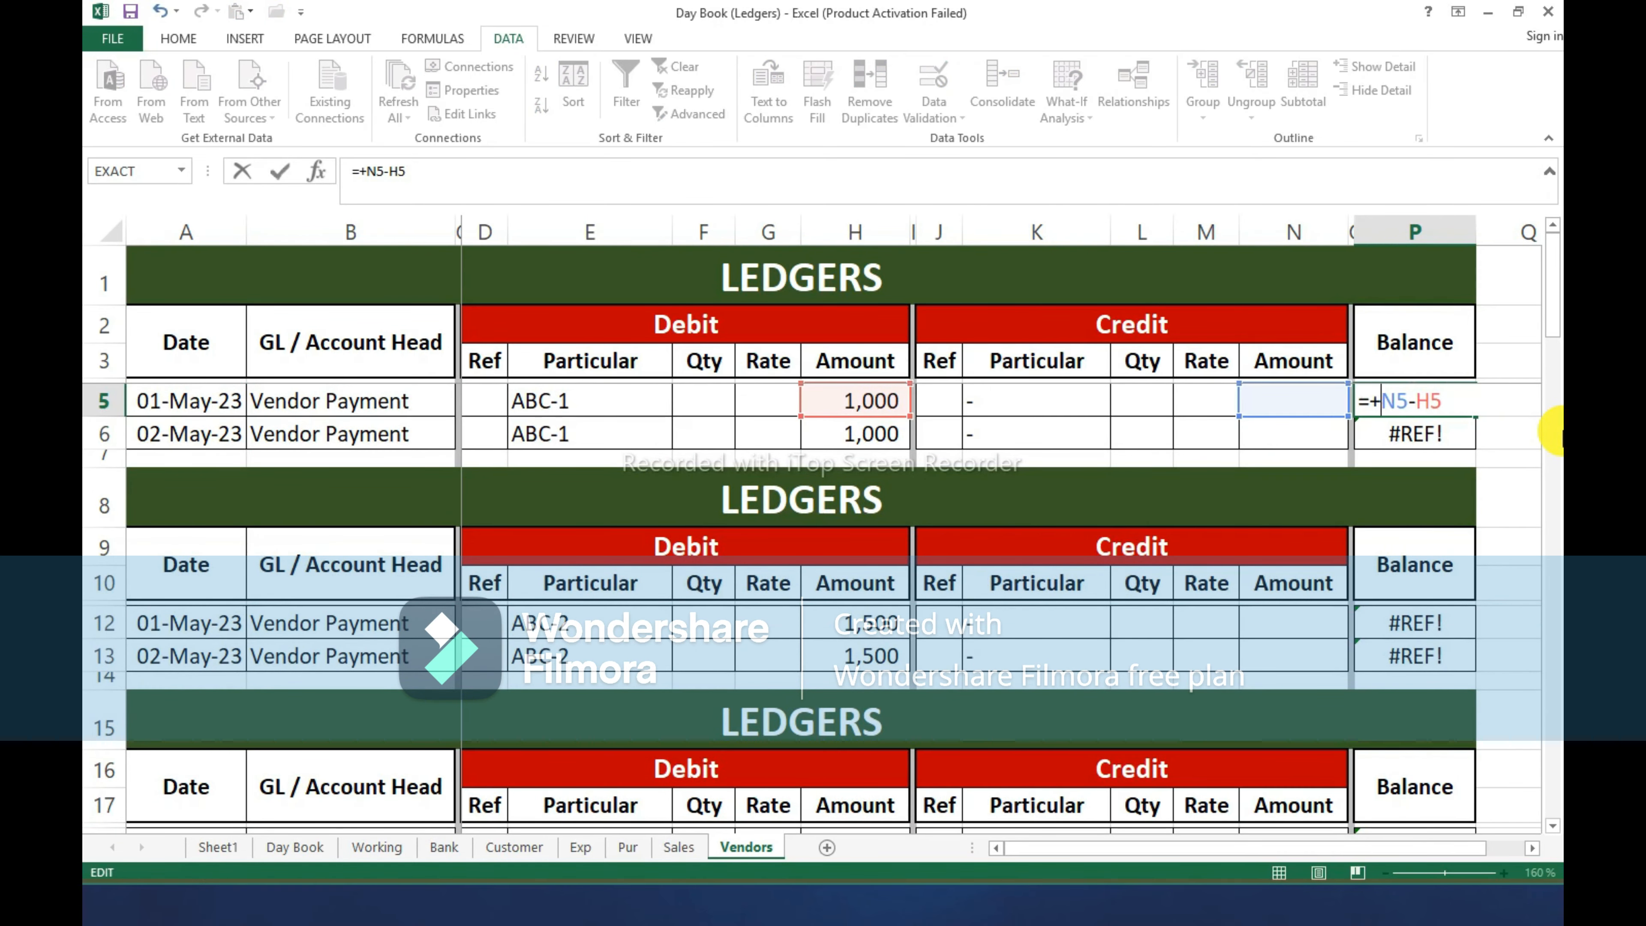
key(Return)
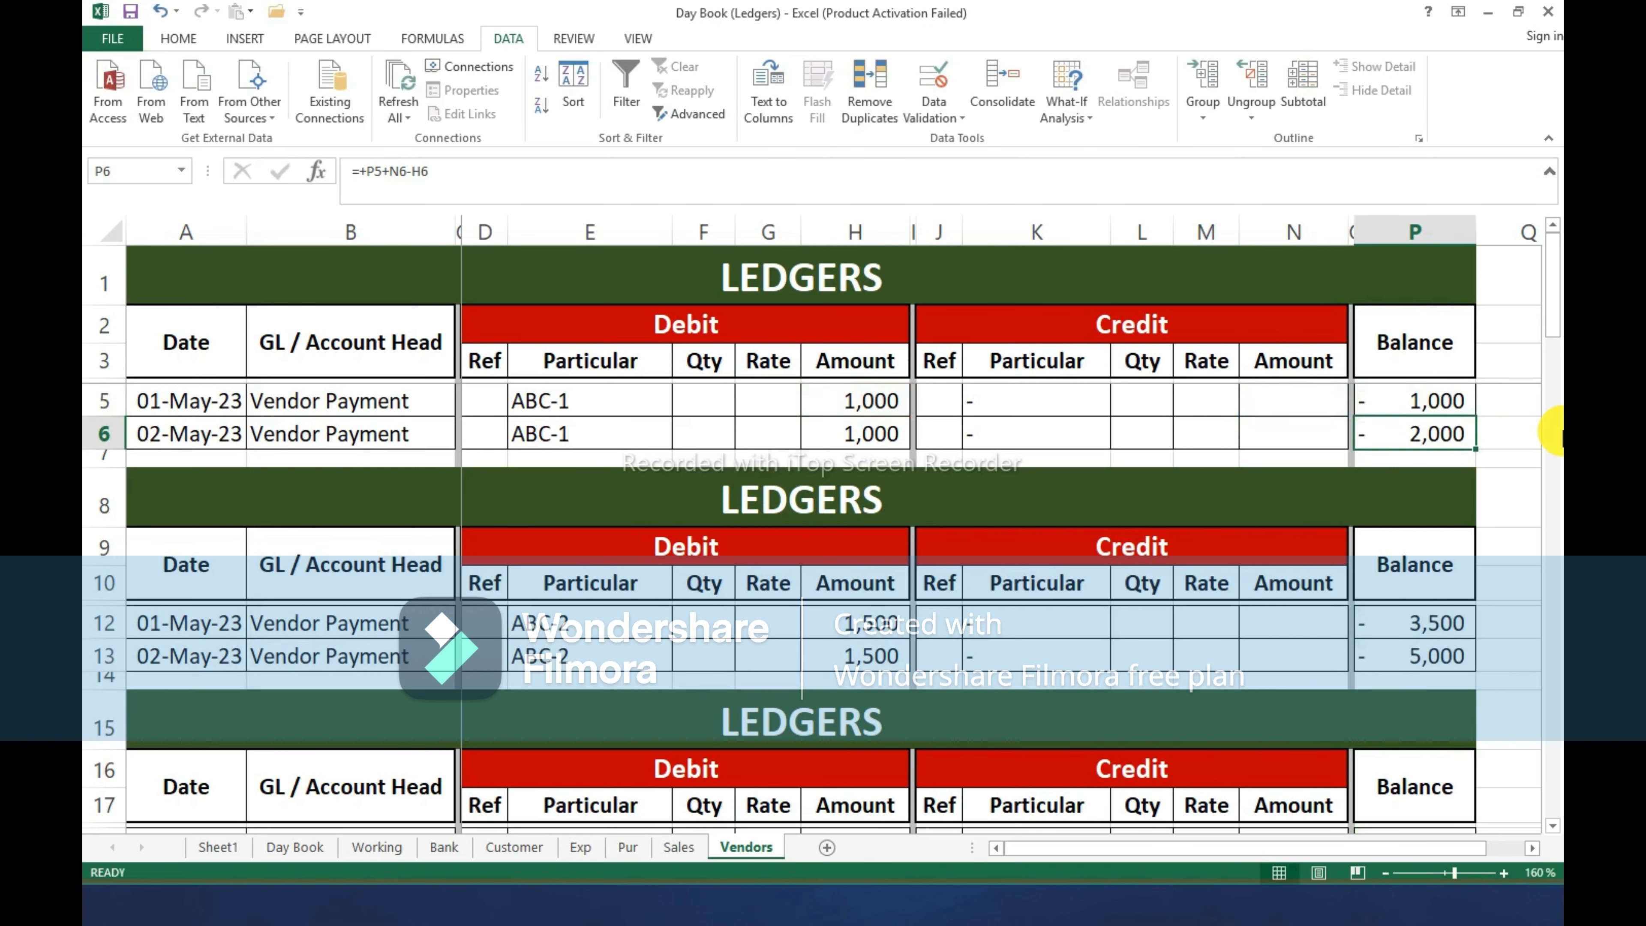
Enter the opening ABC-1 balance formula +H5-N5 in P5, debit amount minus credit amount.
key(Up)
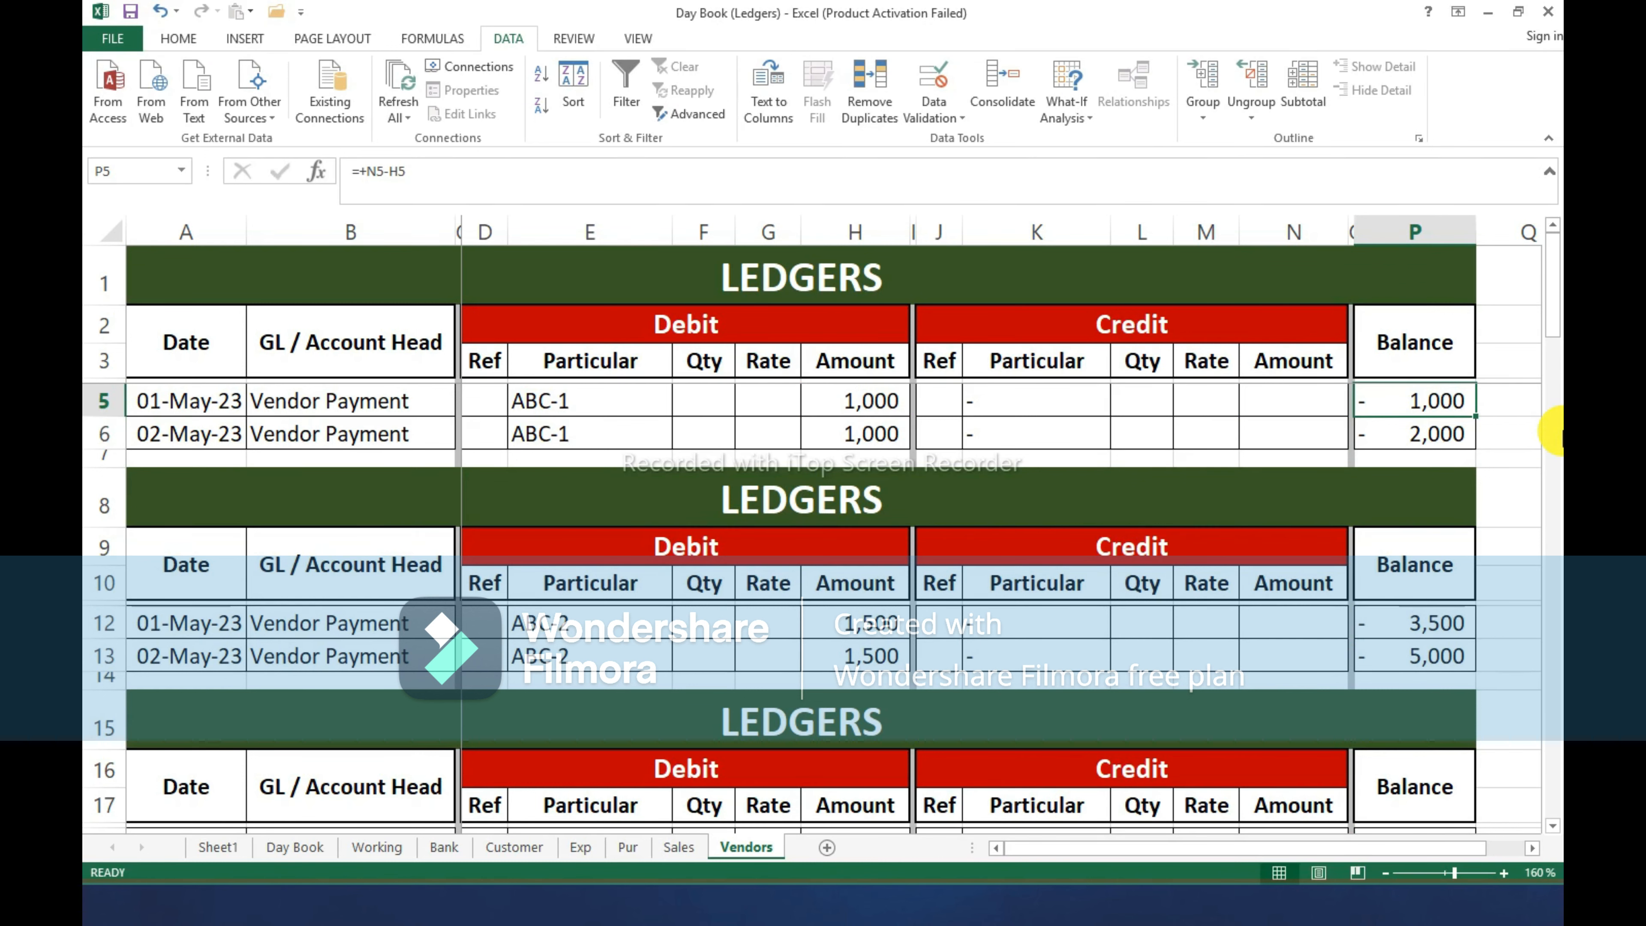
text(+)
key(Left)
key(Left)
key(Left)
key(Left)
key(Left)
key(Left)
key(Left)
key(Left)
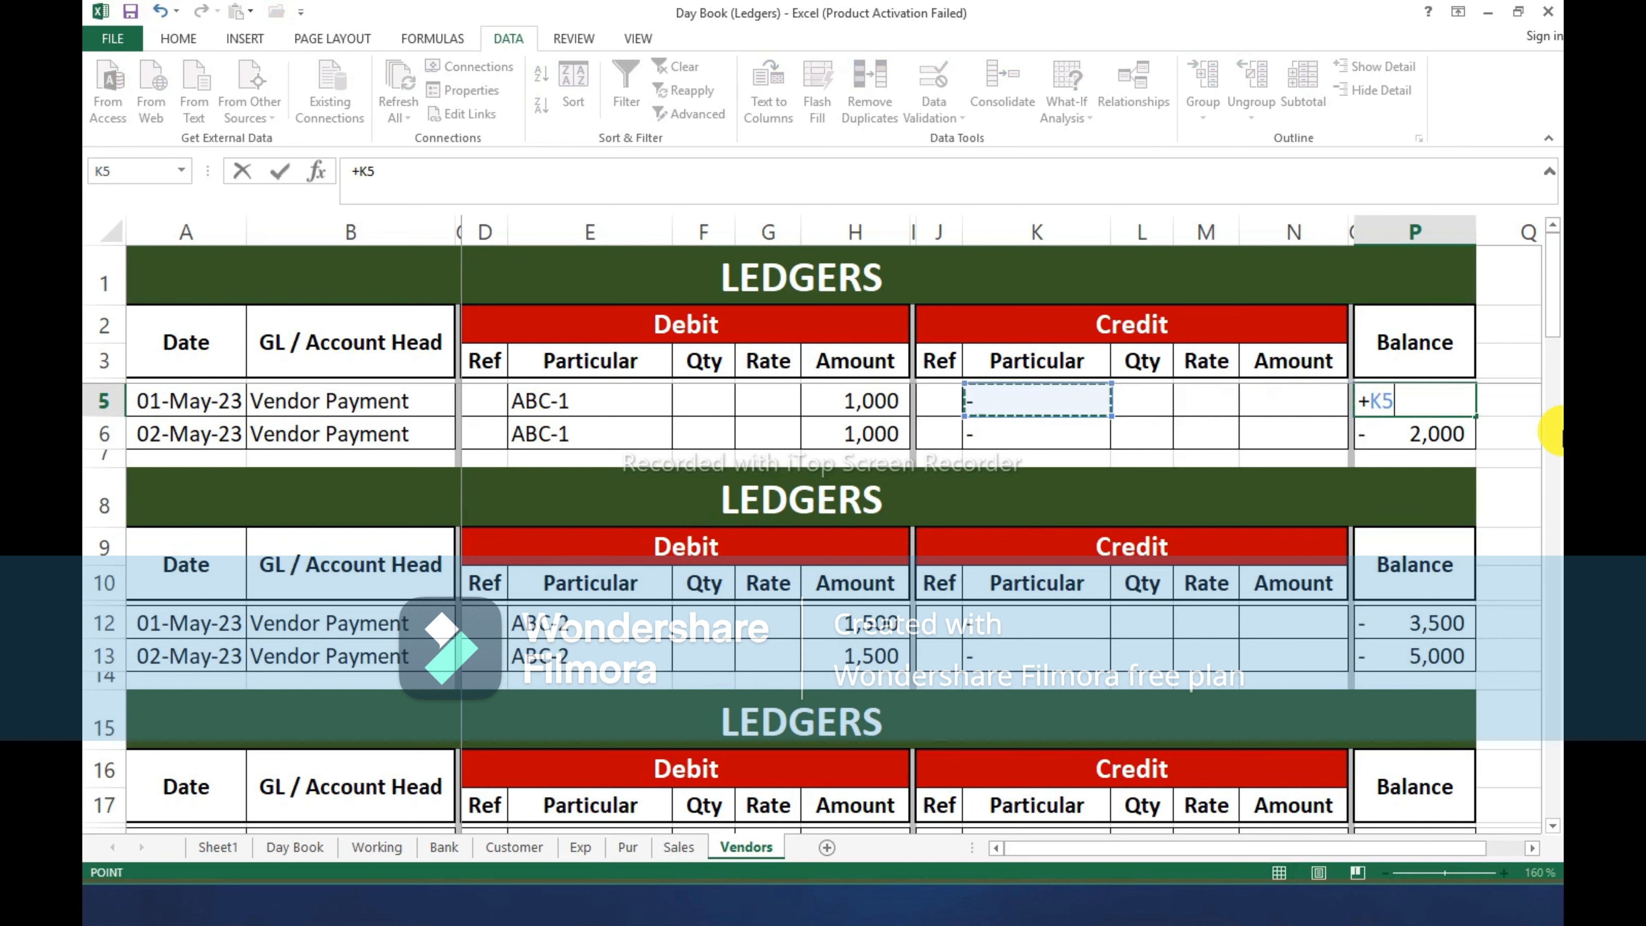
text(-)
key(Left)
key(Left)
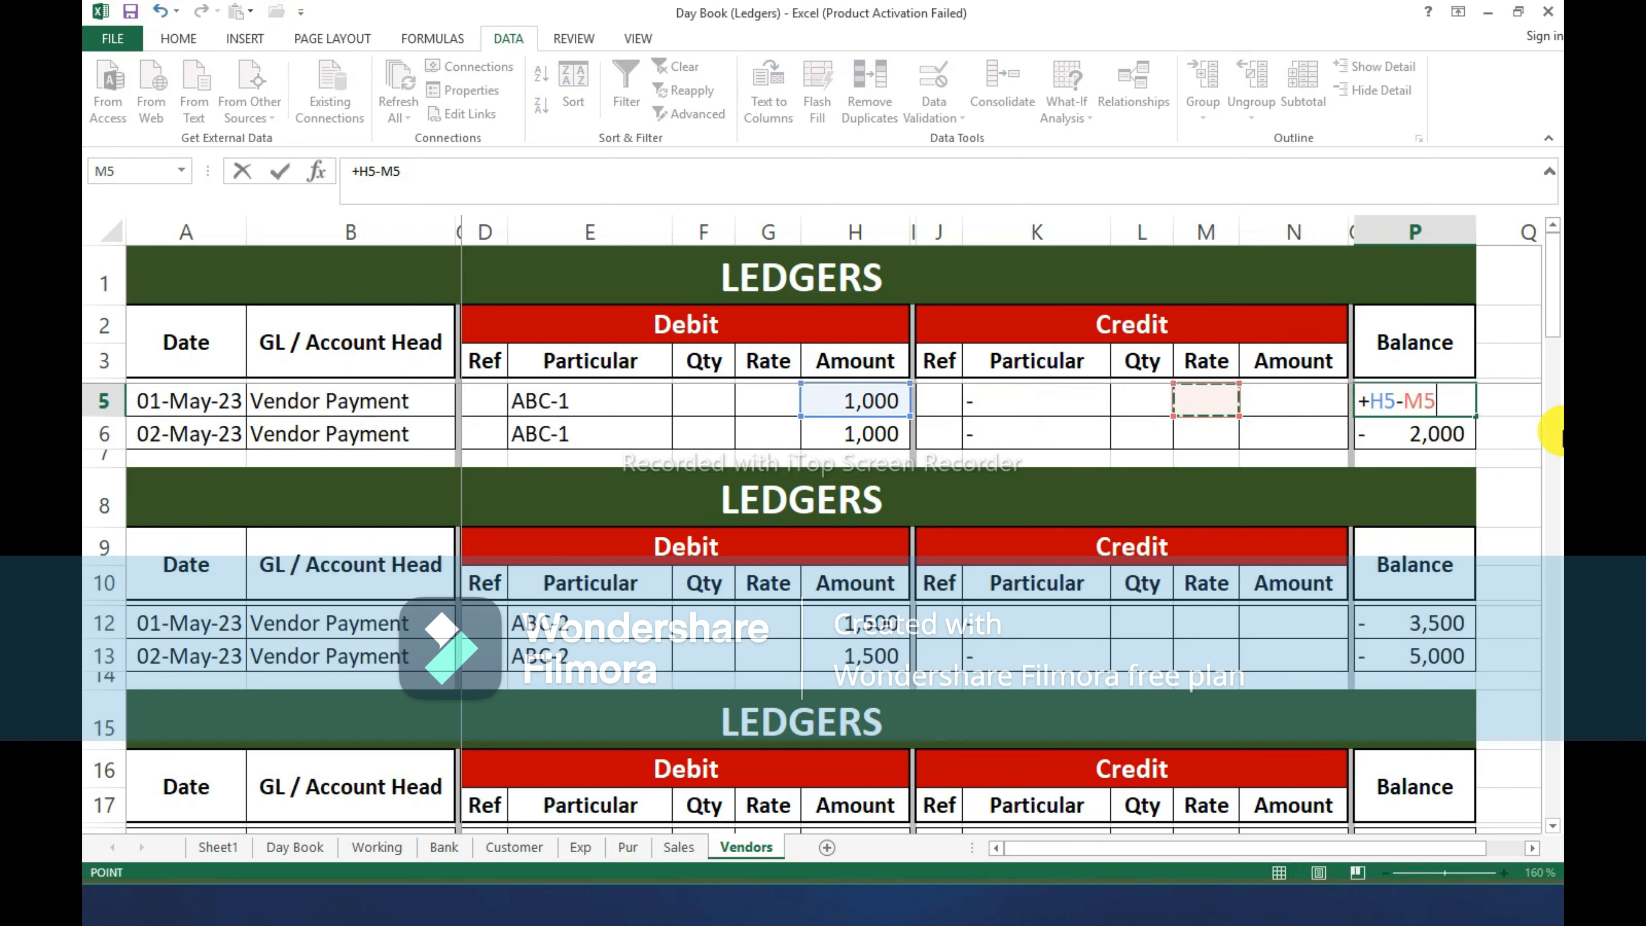
key(Return)
Enter the running balance formula +P5+H6-N6 in P6 for the second ABC-1 entry.
text(+)
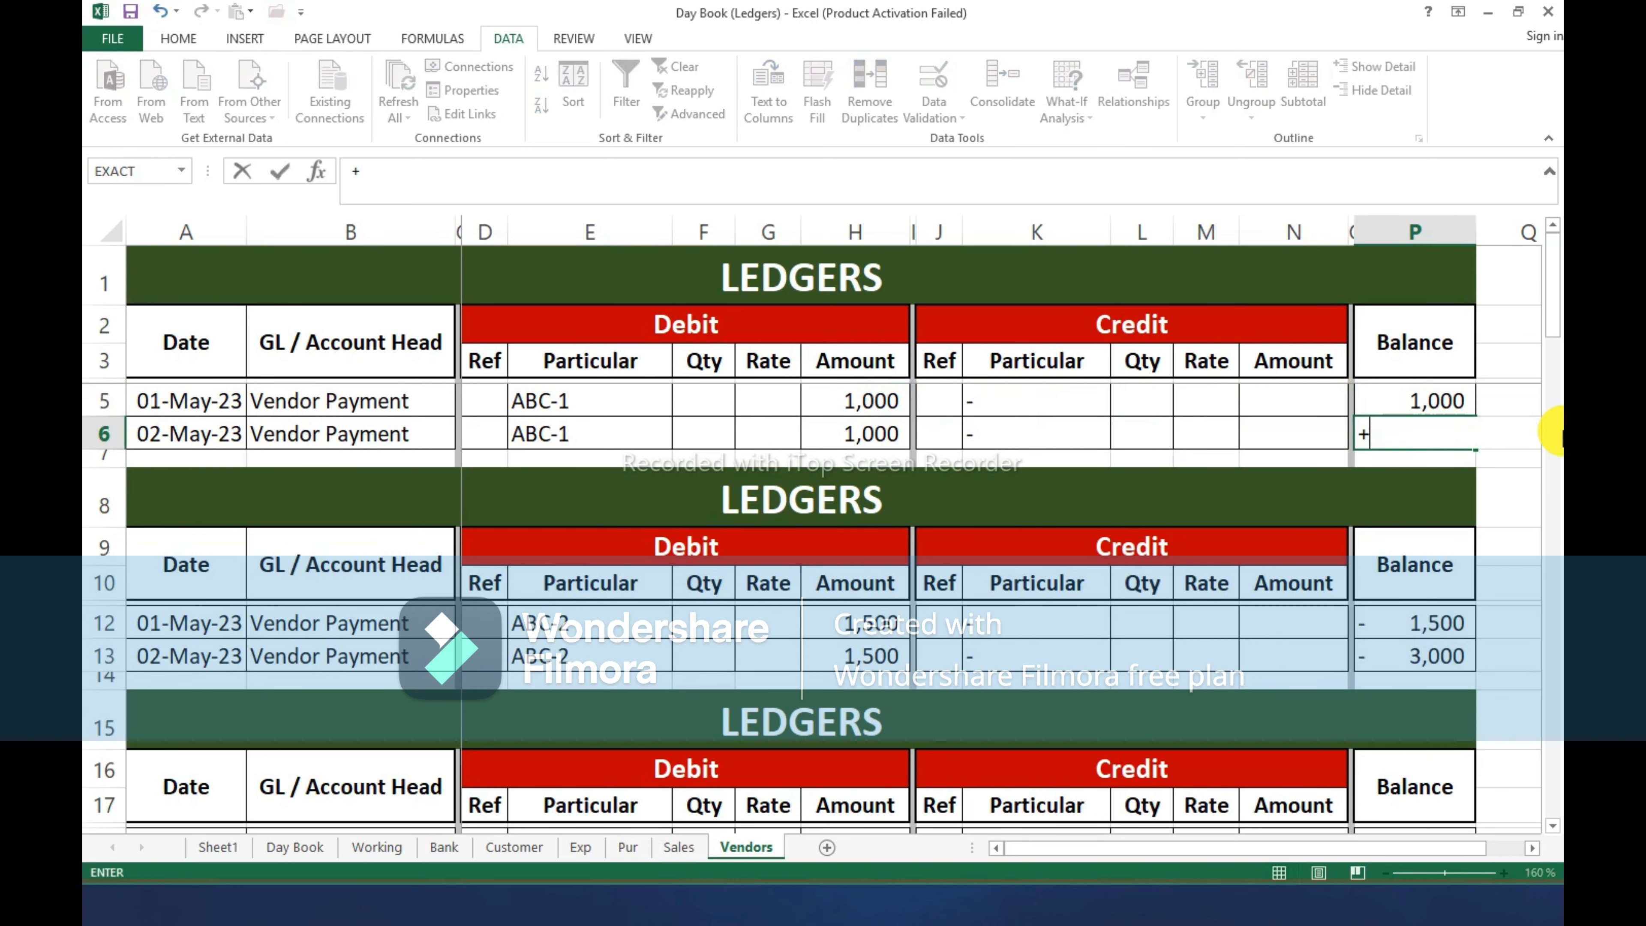
key(Up)
text(+)
key(Left)
key(Left)
key(Left)
key(Left)
key(Left)
key(Left)
key(Left)
key(Left)
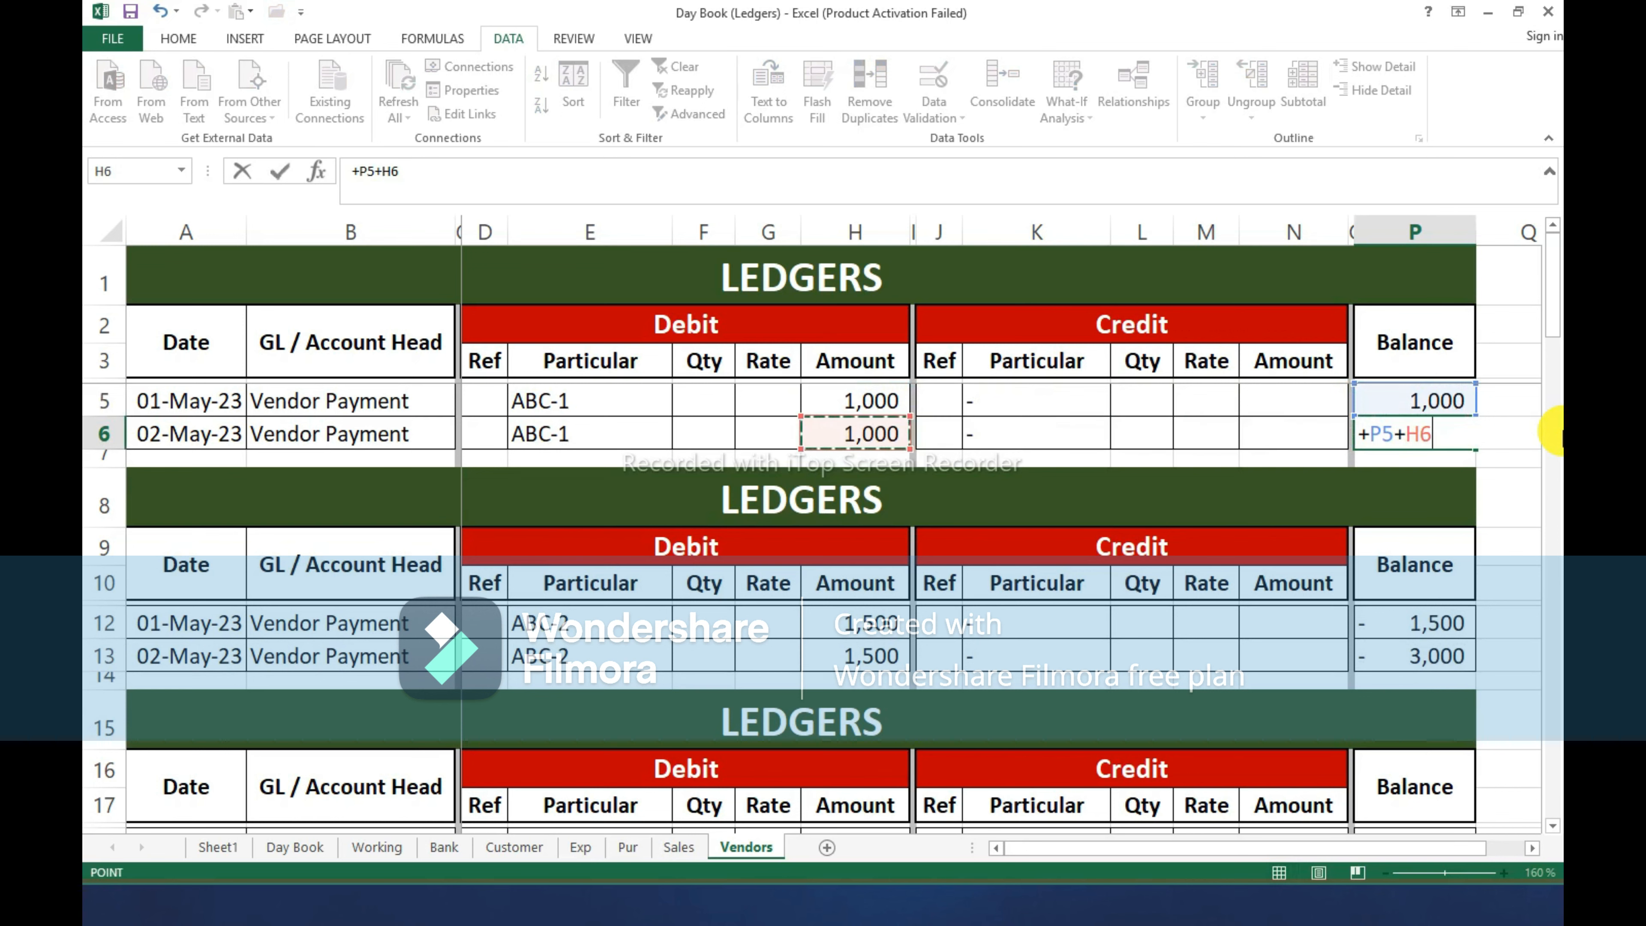
text(-N6)
key(Left)
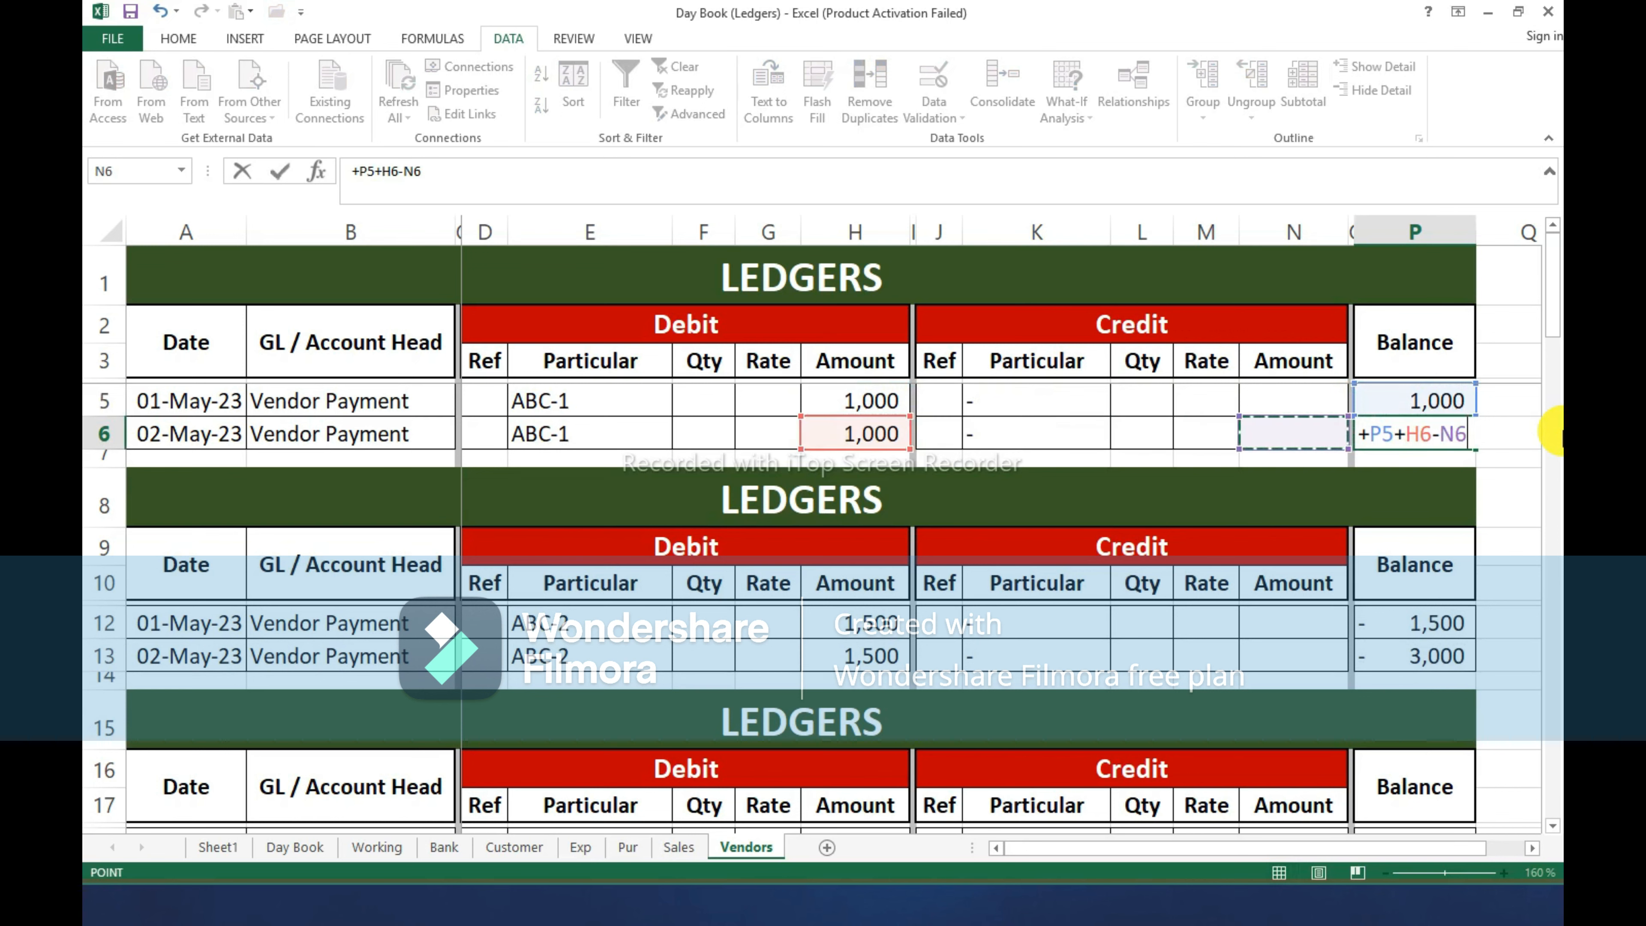
key(Return)
Copy the two ABC-1 balance formulas from P5:P6 into P12:P13 for the ABC-2 entries.
key(Up)
key(Up)
key(shift+Down)
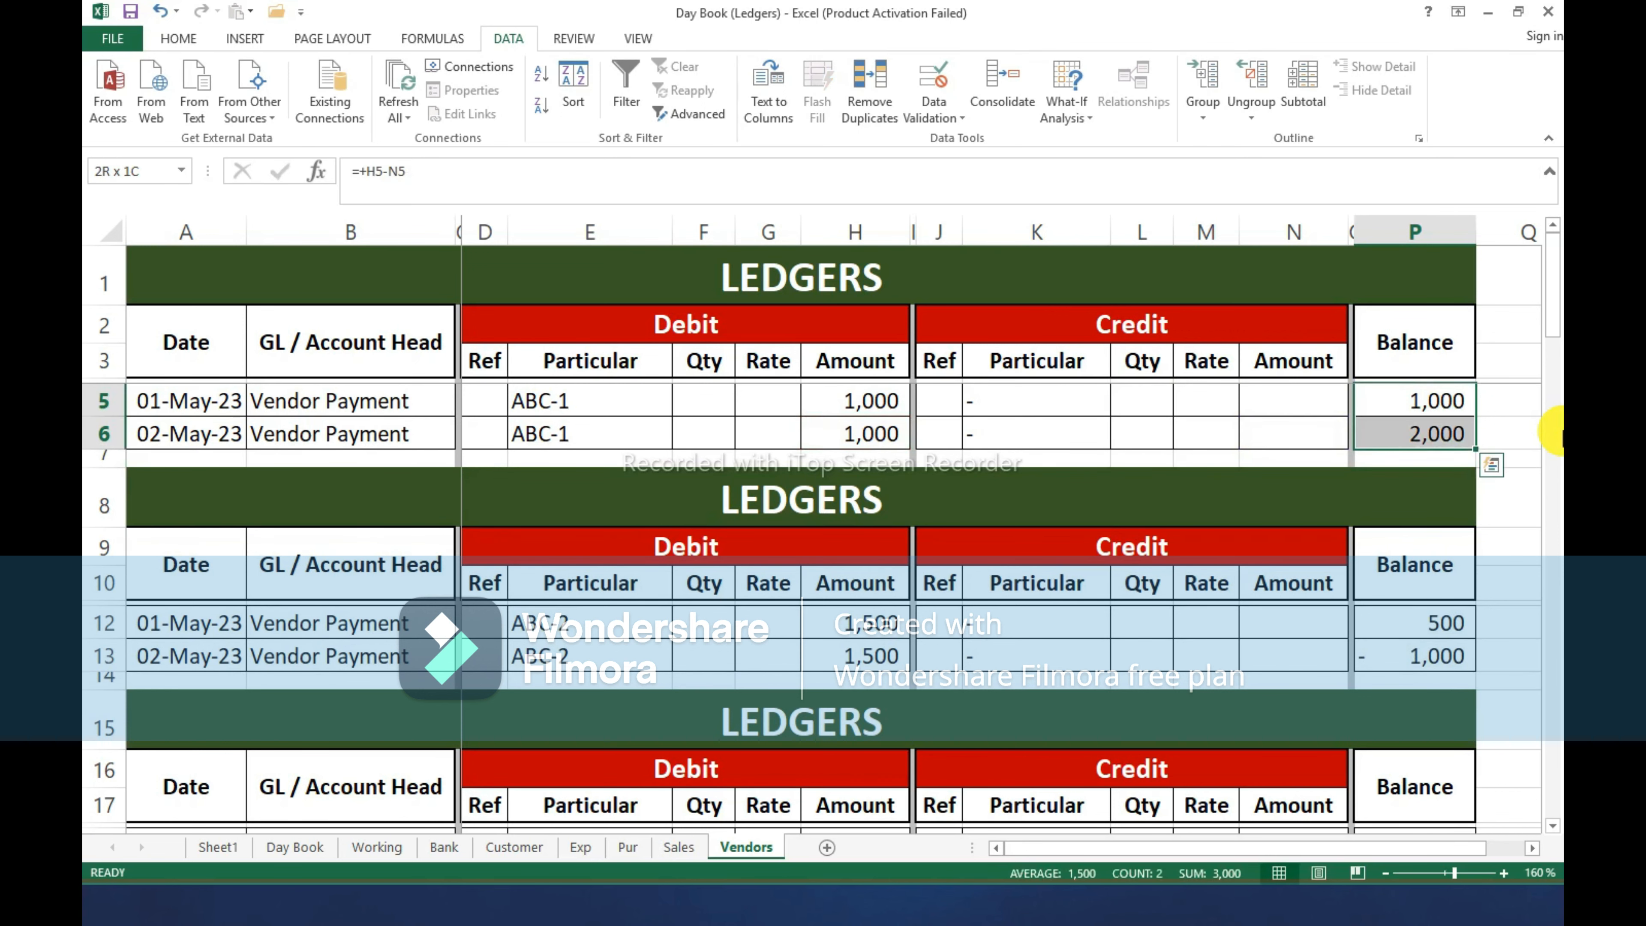
key(ctrl+c)
key(Down)
key(Down)
key(Down)
key(Down)
key(Down)
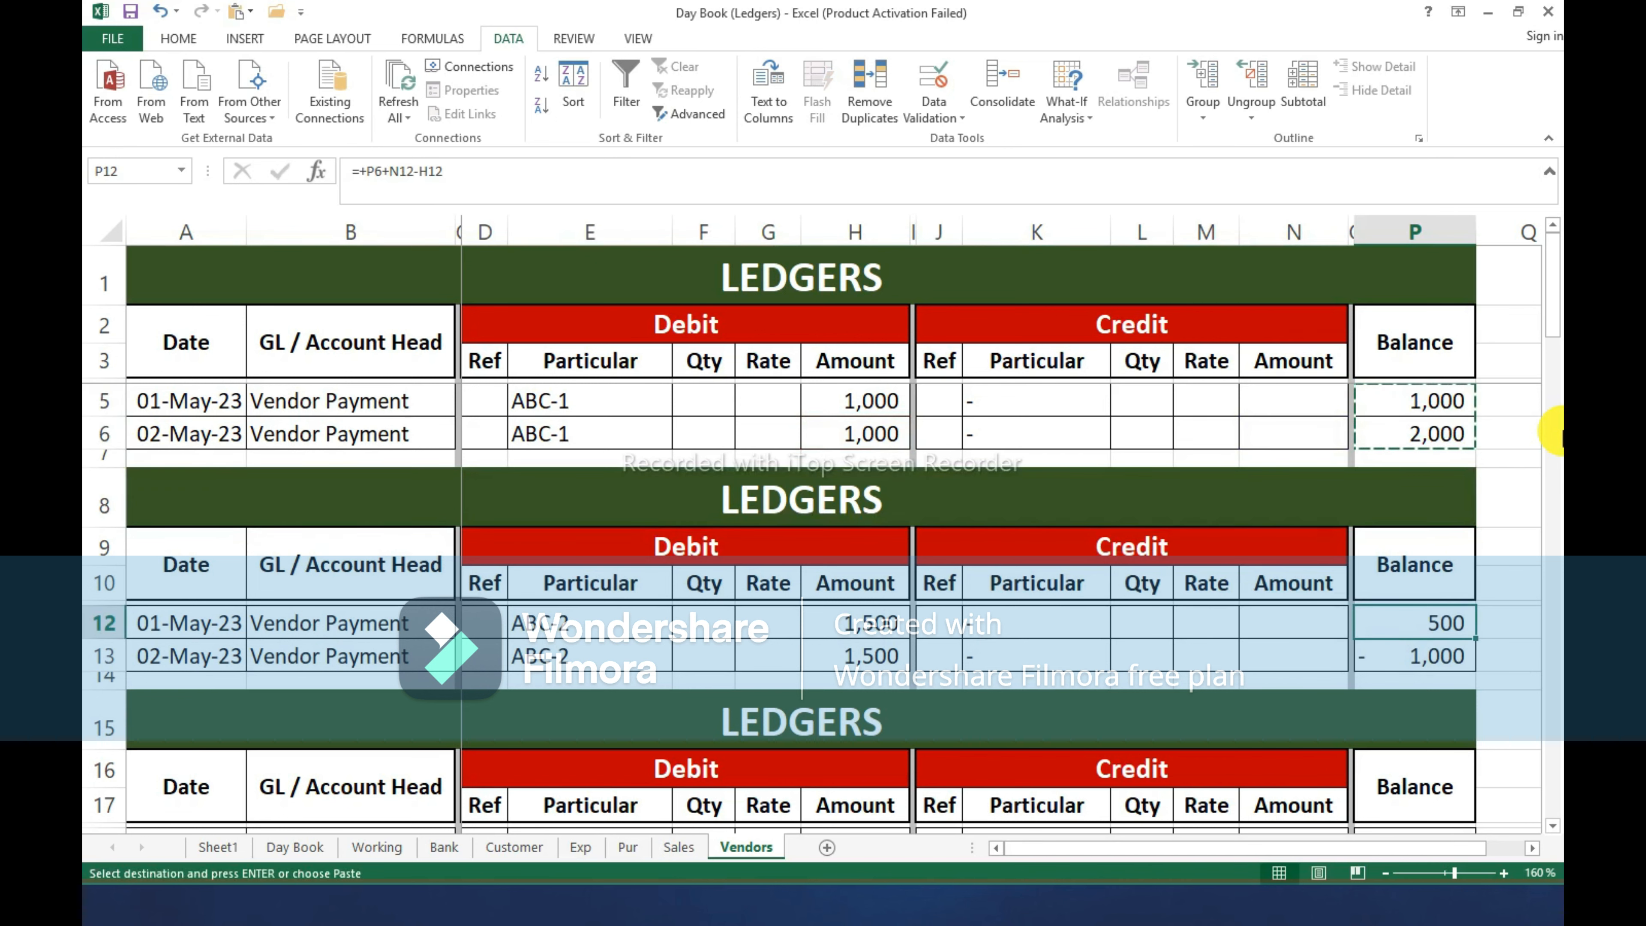
key(shift+Down)
key(ctrl+v)
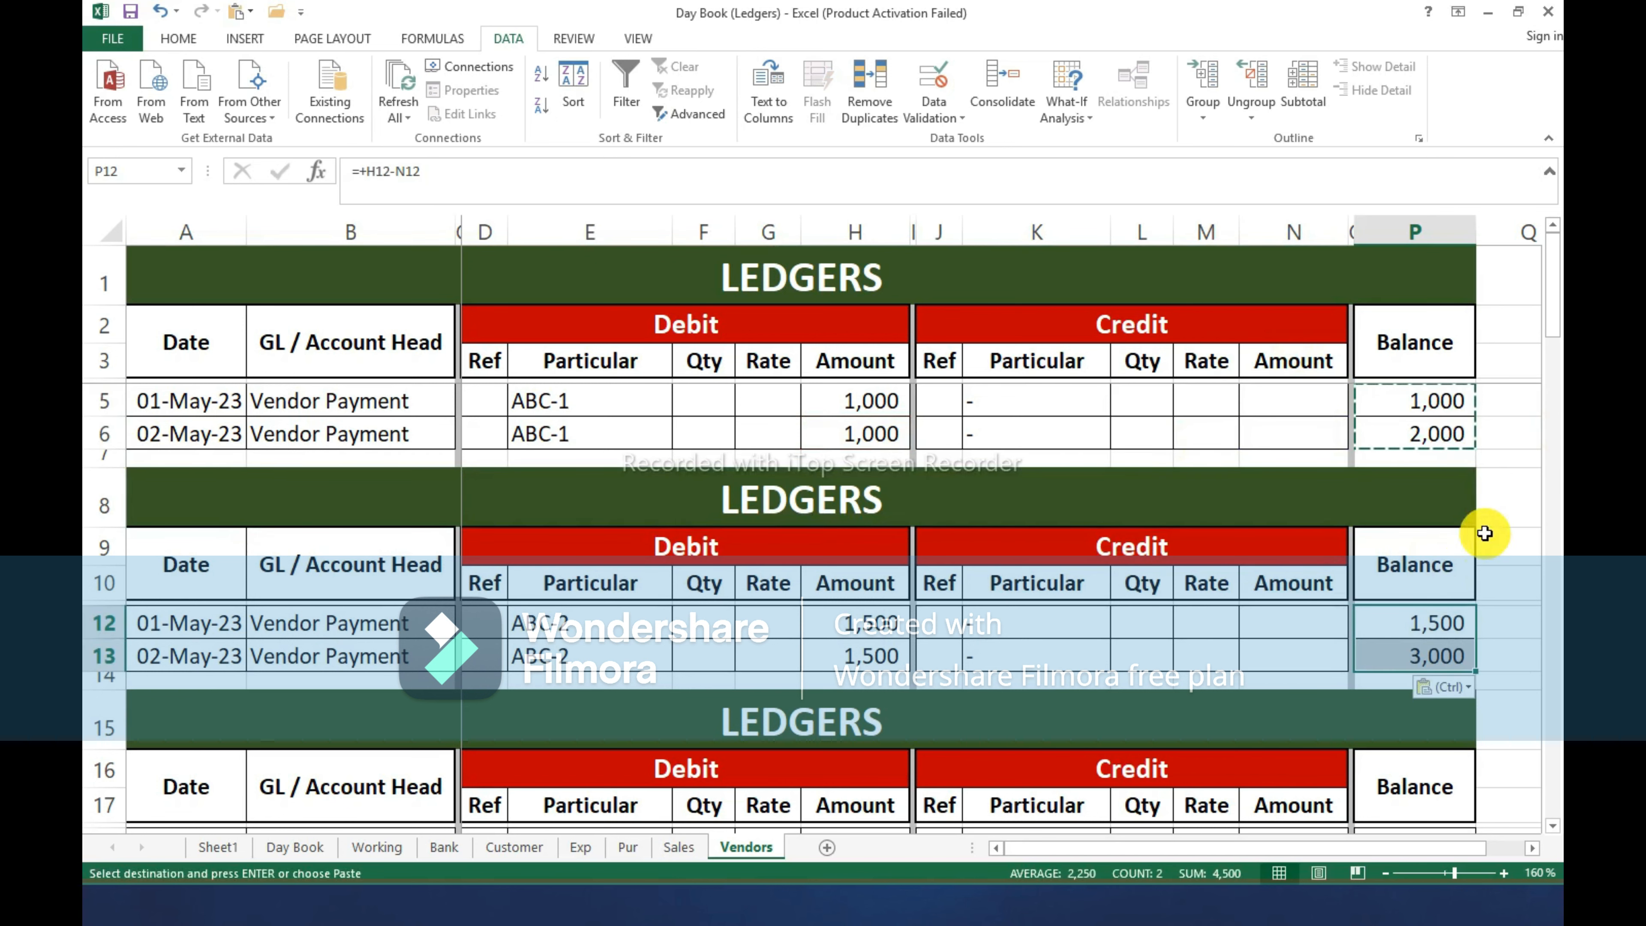
Paste the copied balance formulas into P19:P20 for the ABC-3 entries.
scroll(1207, 676, down, 1)
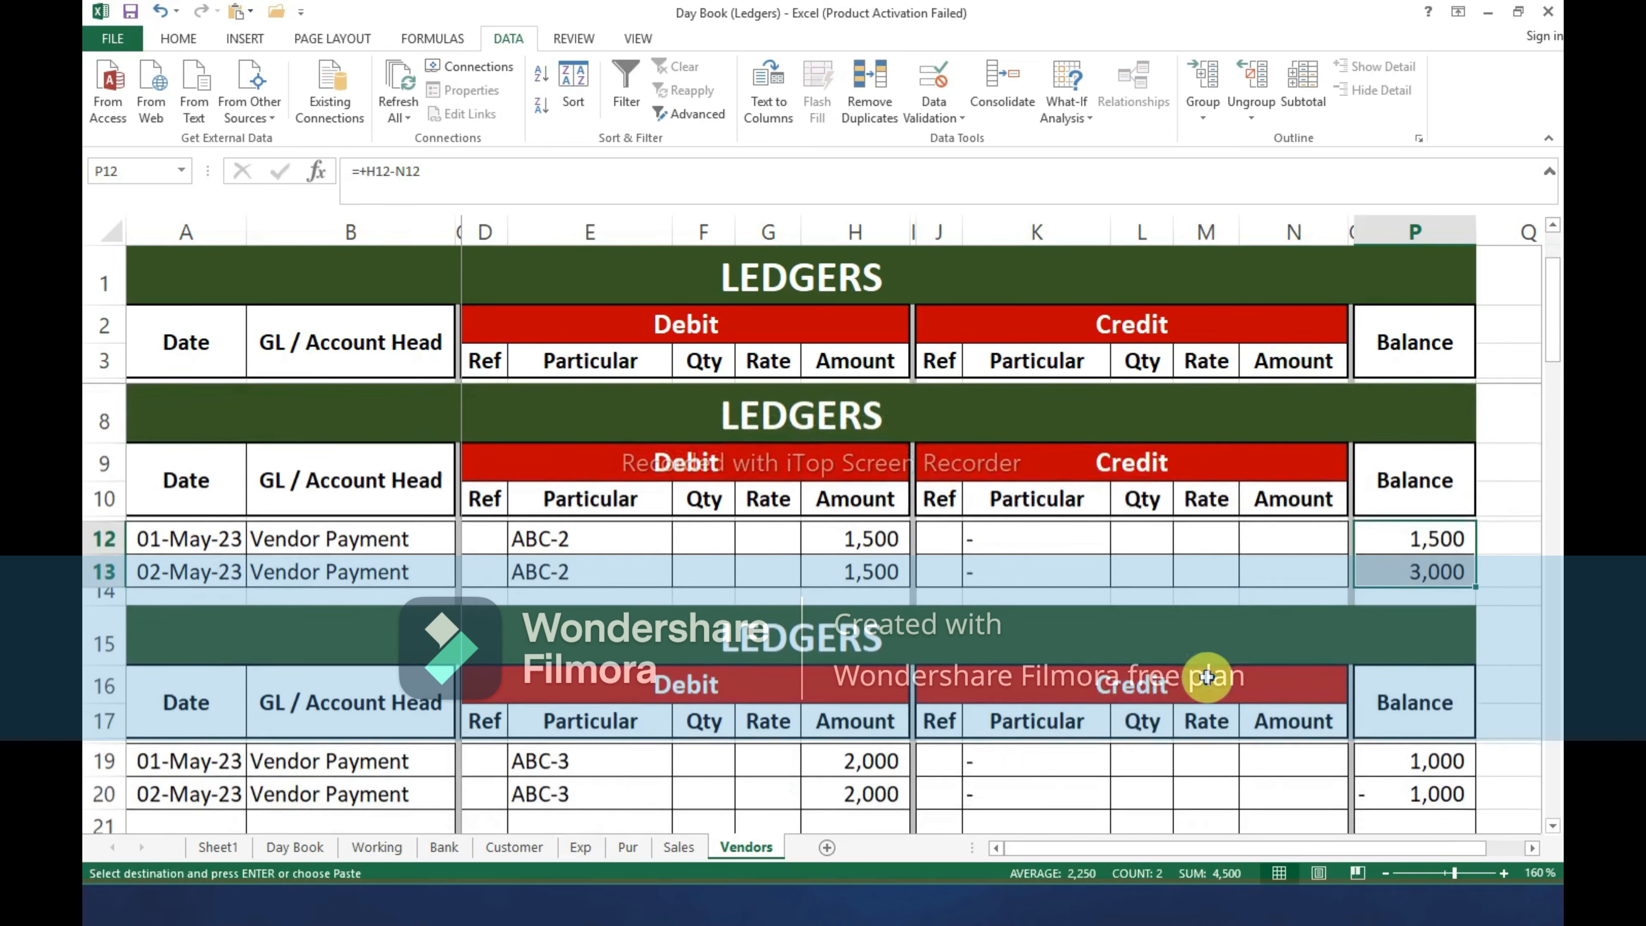
click(1415, 763)
key(ctrl+v)
scroll(955, 609, down, 3)
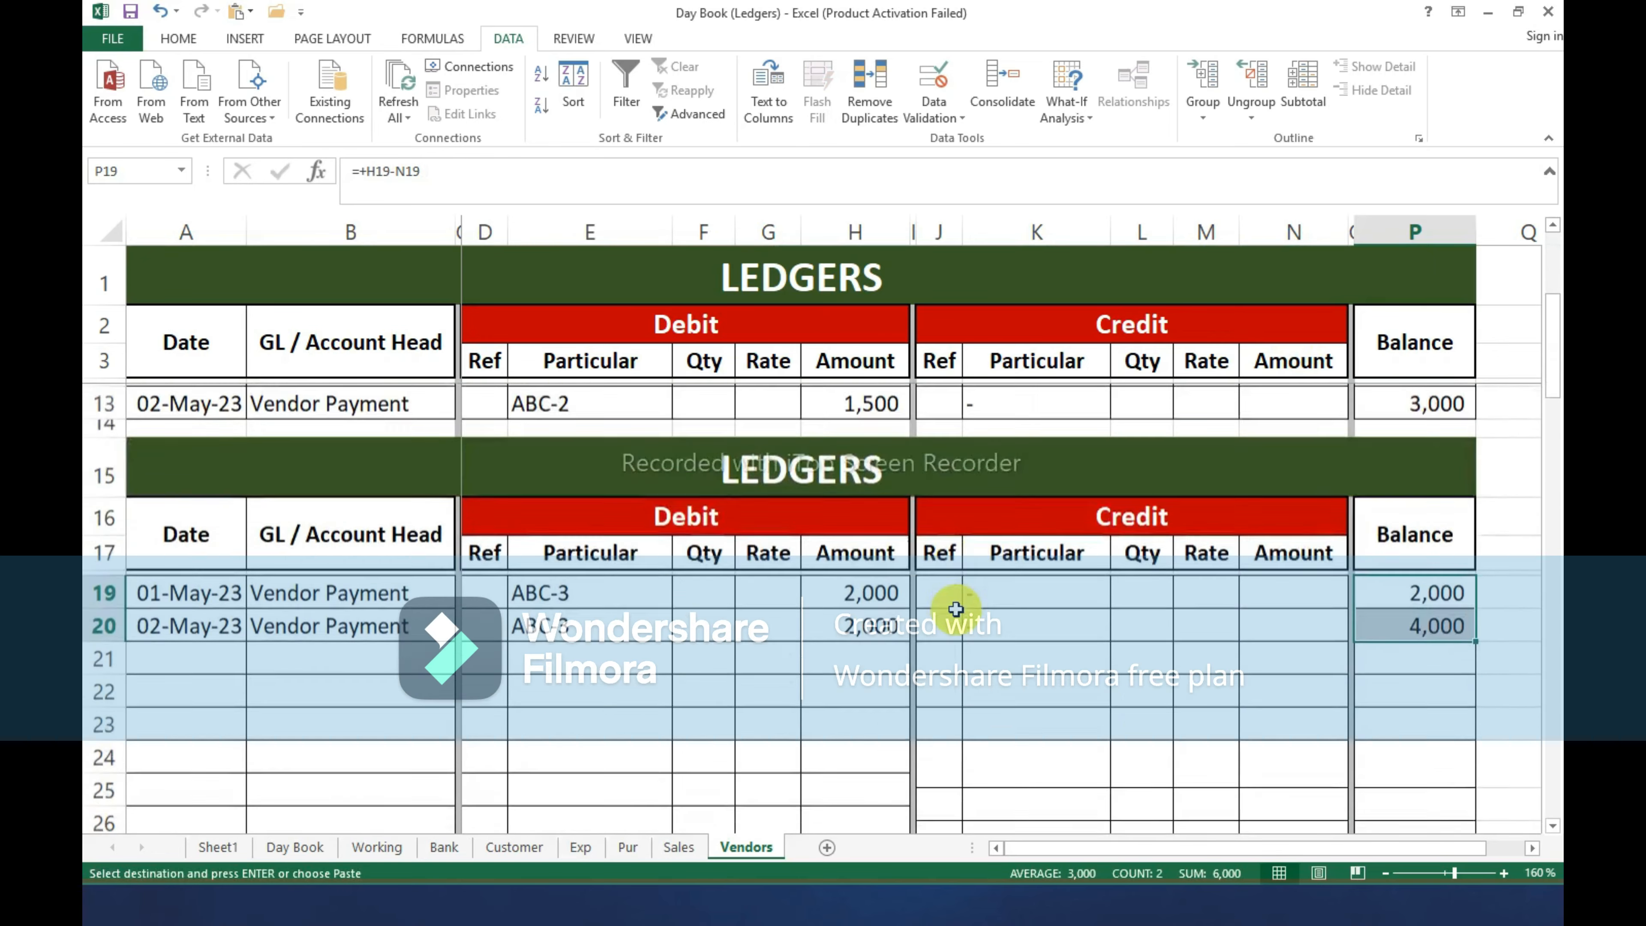
scroll(1316, 611, up, 3)
scroll(1316, 611, up, 2)
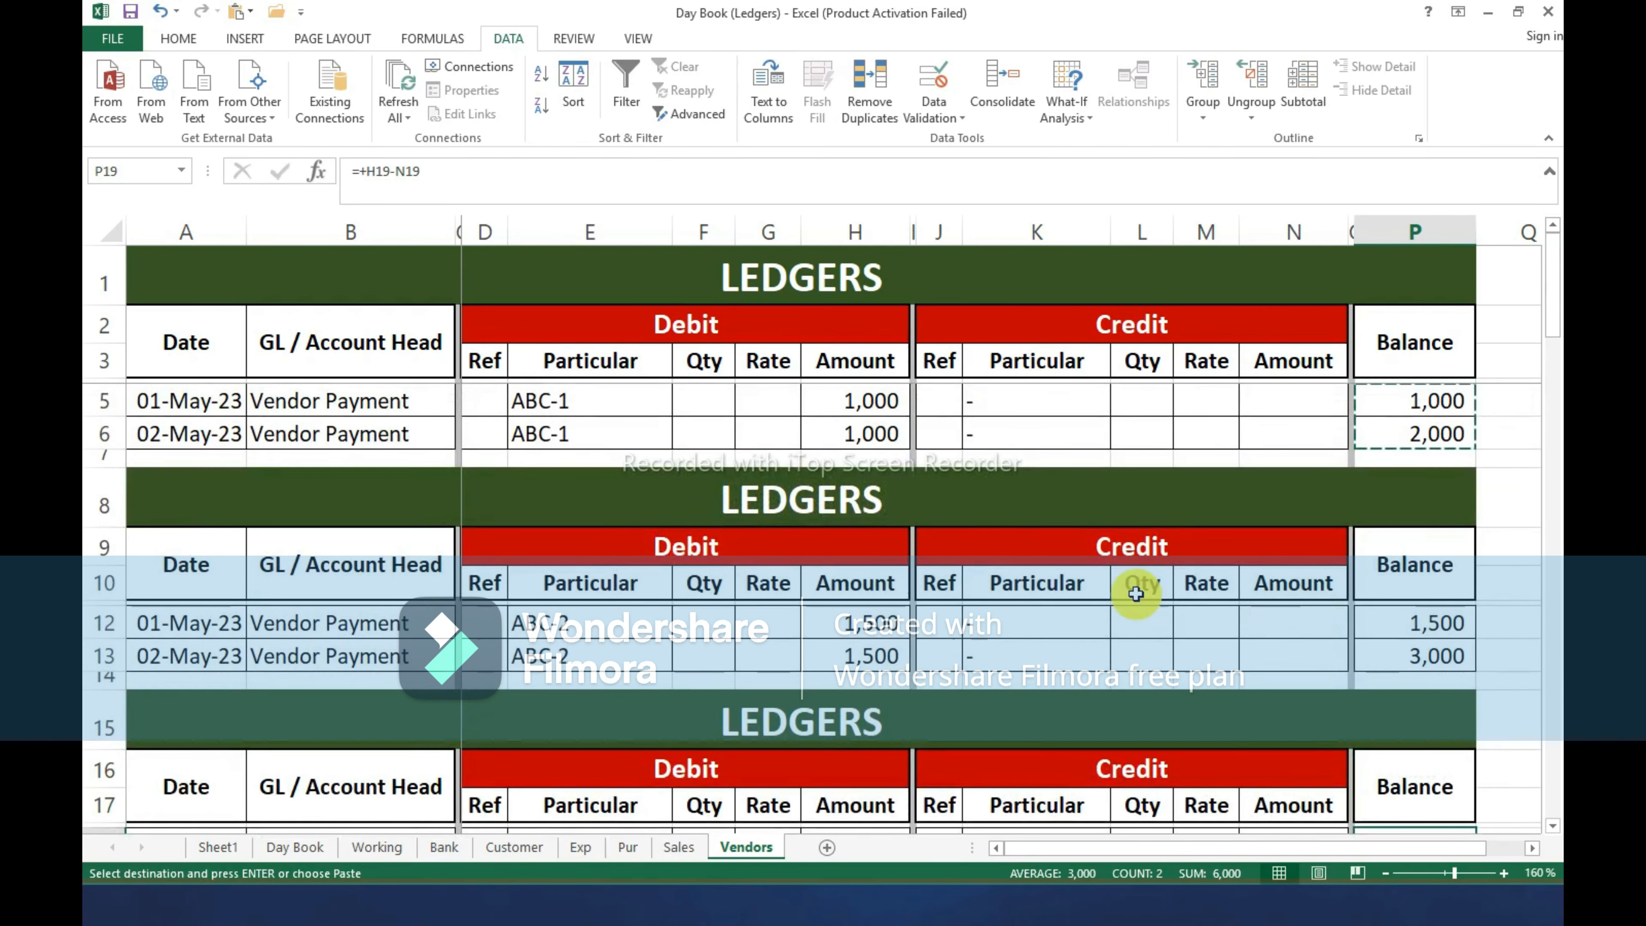
Change the first ledger's title in A1 to LEDGERS ABC-1 and copy the ABC-1 part of the text.
click(726, 279)
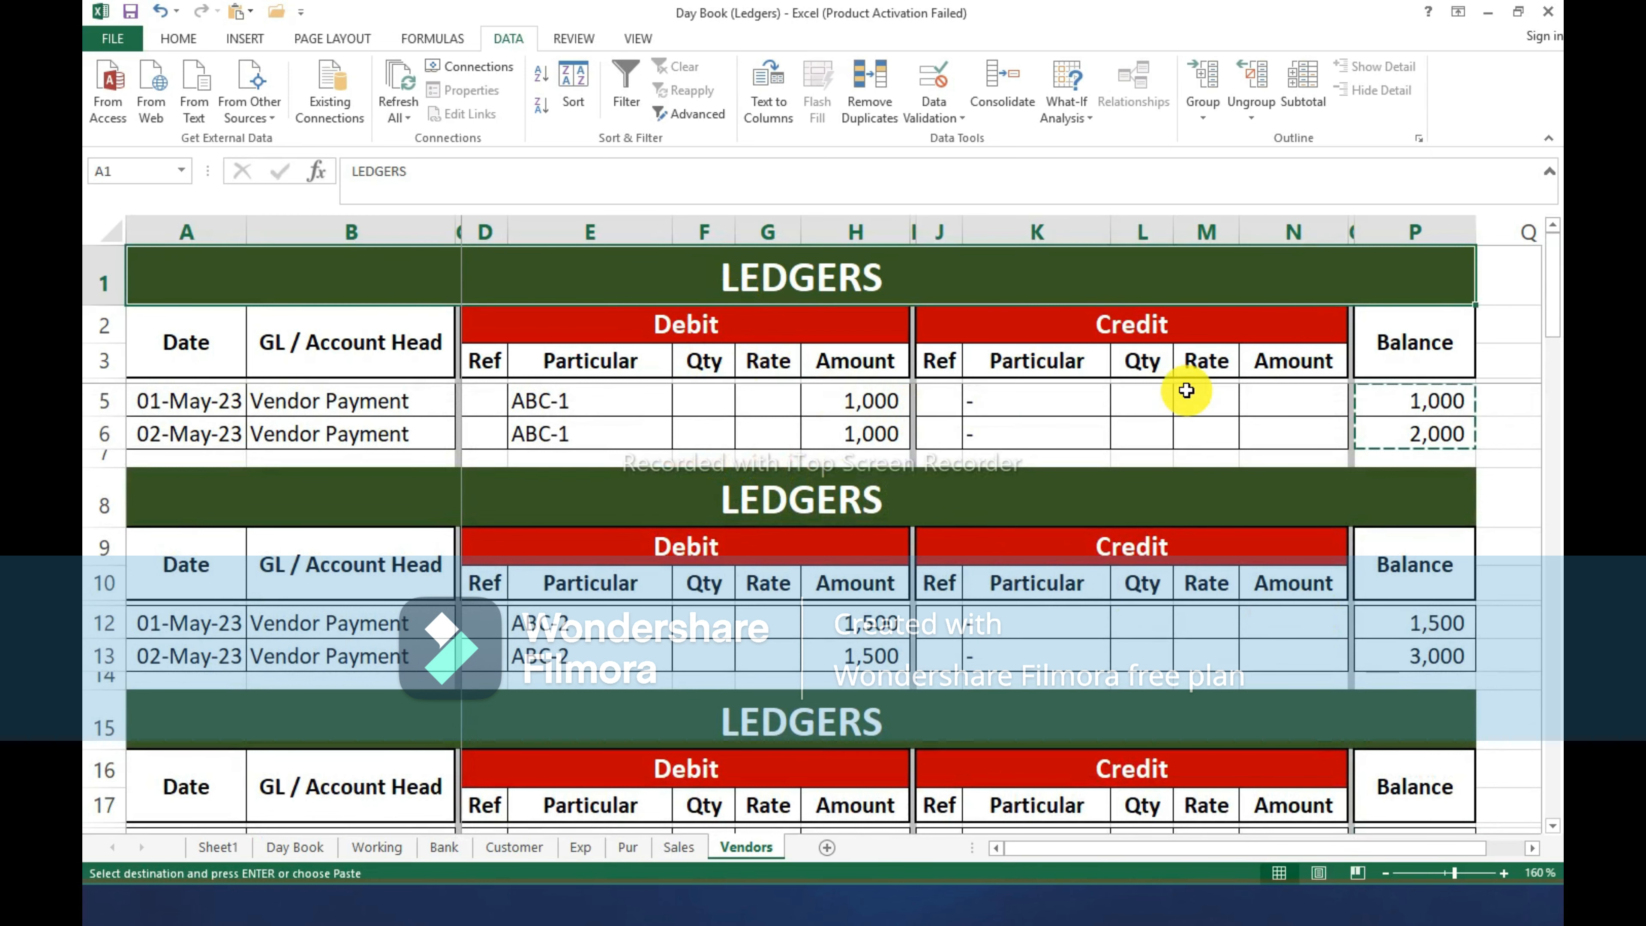
key(F2)
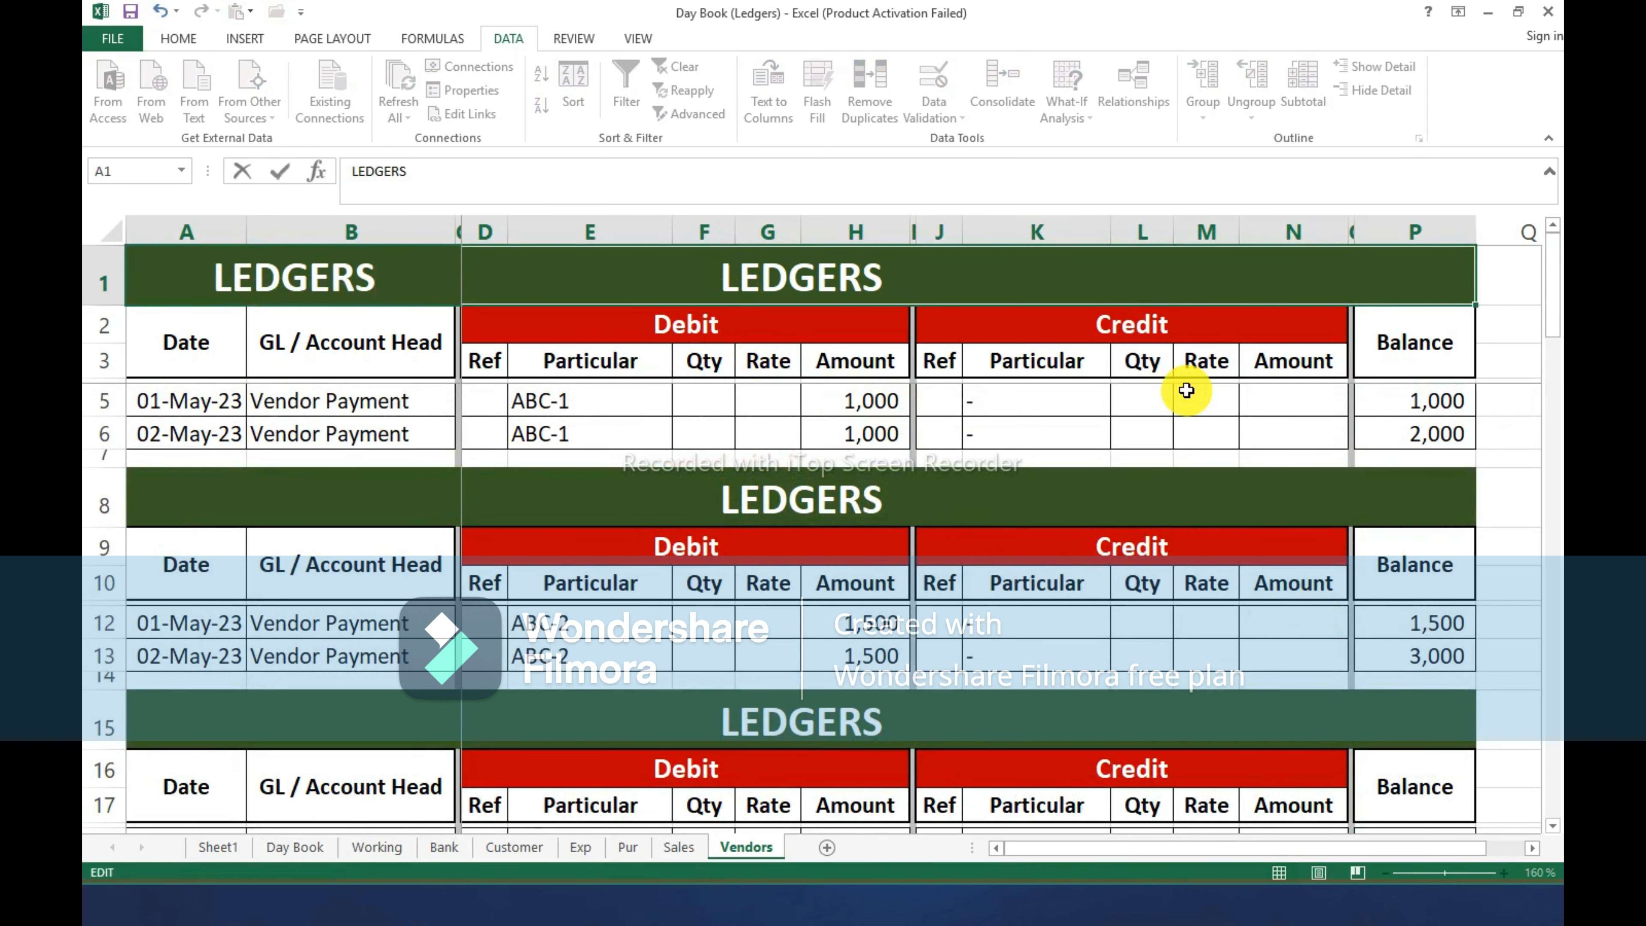
text(ABC)
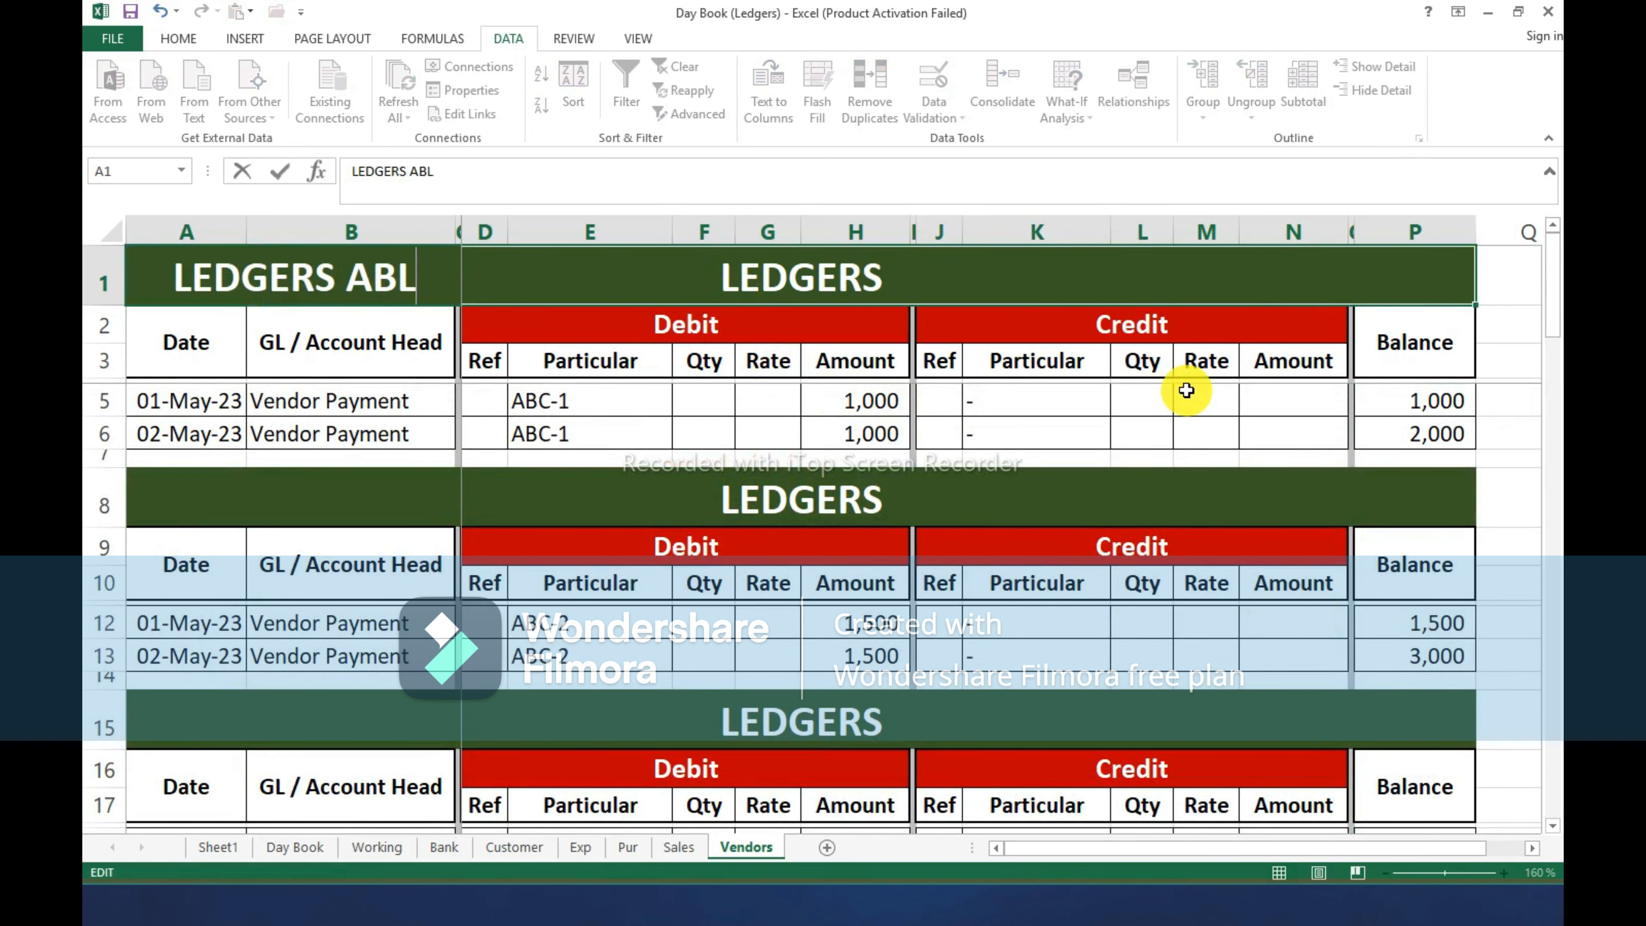
text(-)
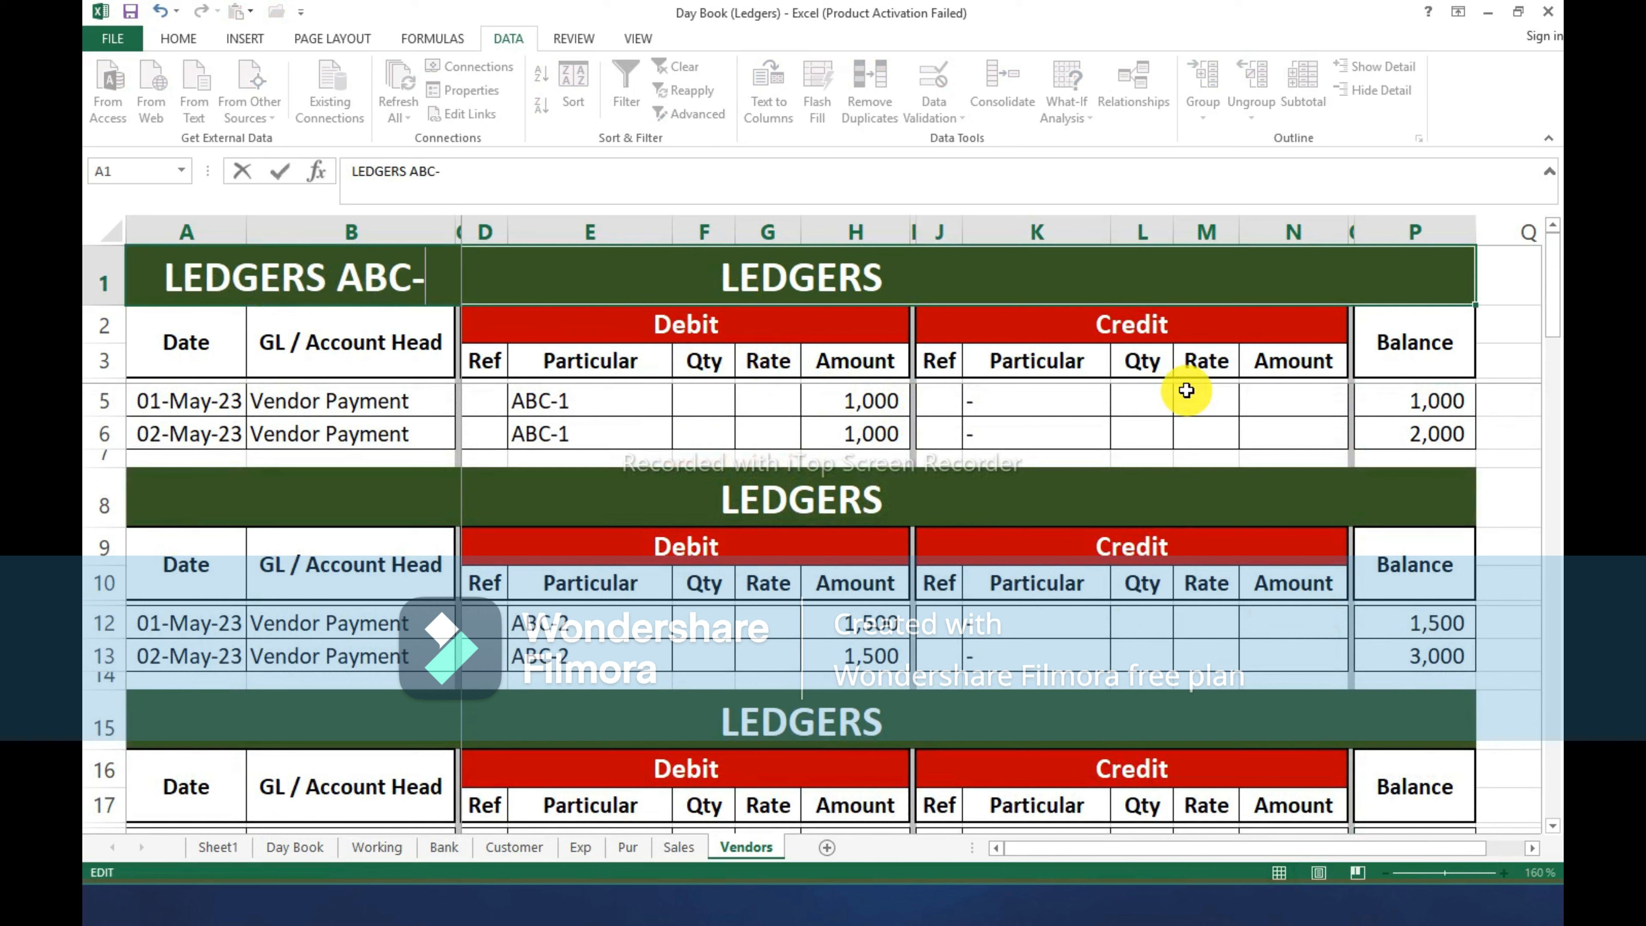
text(1)
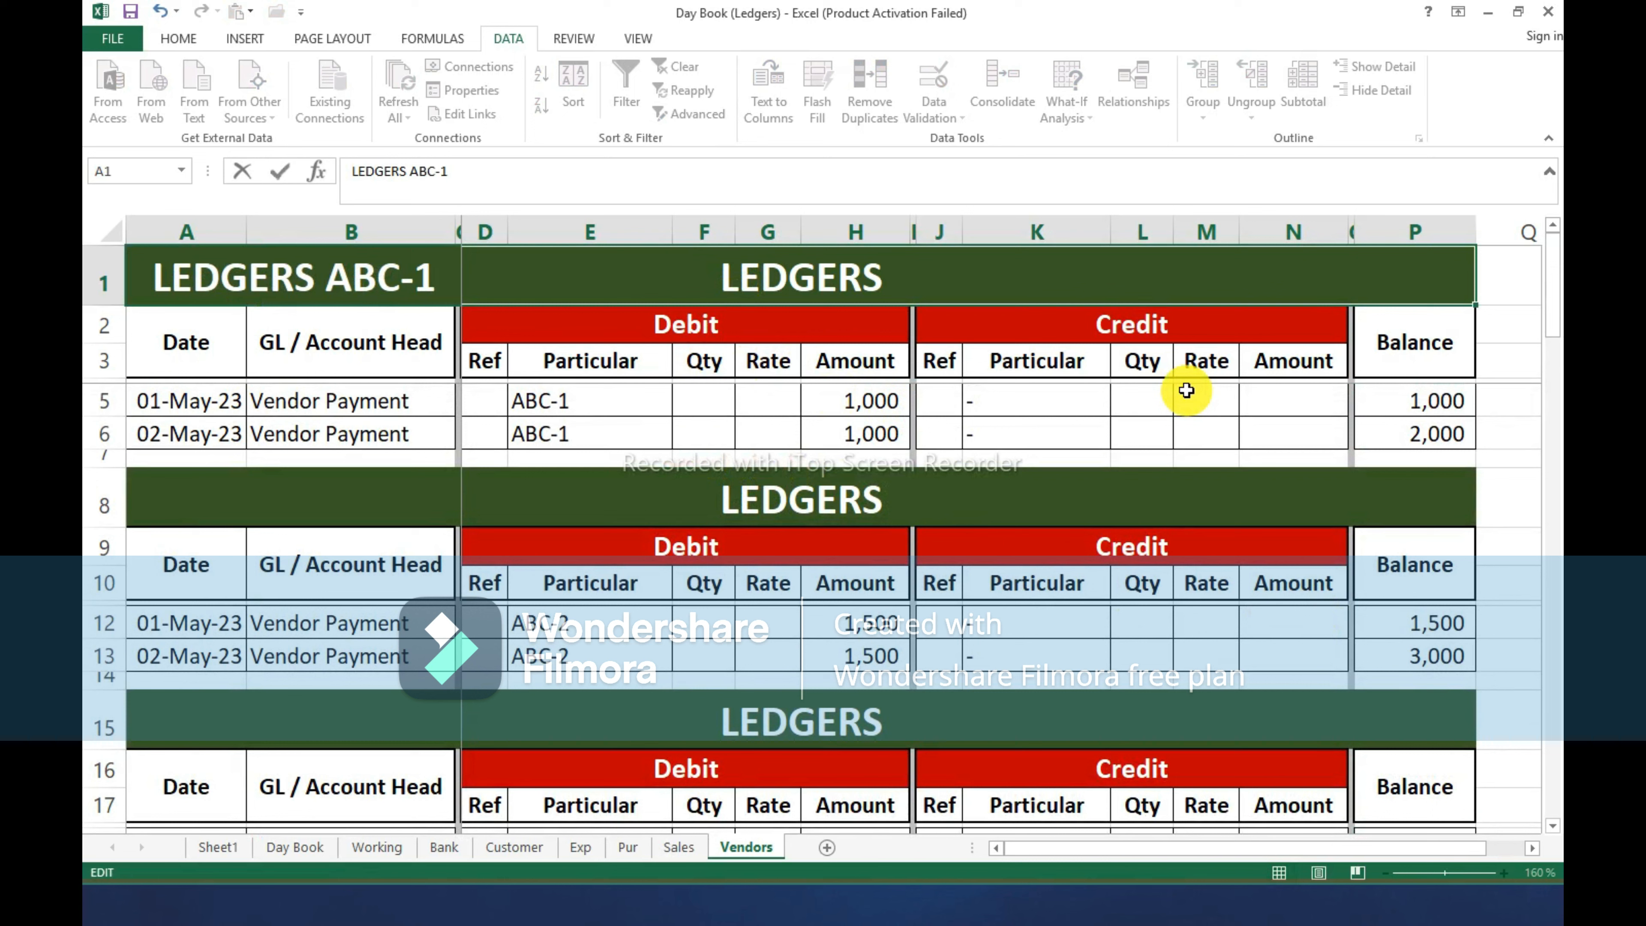
key(shift+Left)
key(shift+Left)
key(shift+Left)
key(shift+Left)
key(ctrl+c)
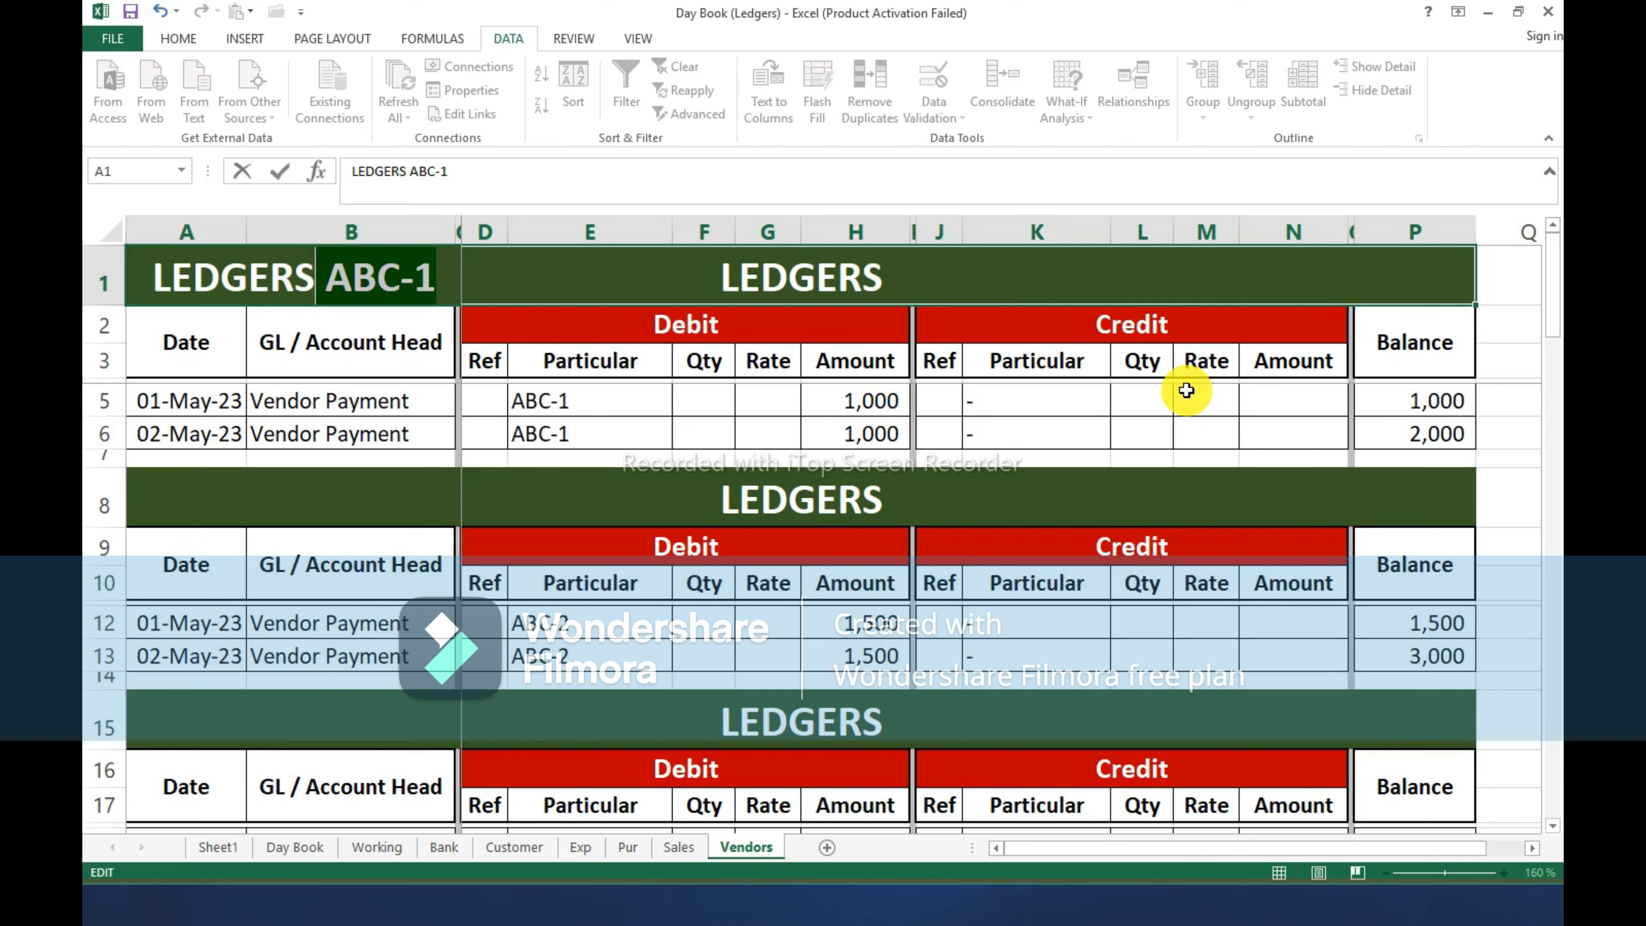
key(Return)
Change the second ledger's title in A8 to LEDGERS ABC-2, reusing the copied vendor text.
key(Down)
key(Down)
key(Down)
key(Down)
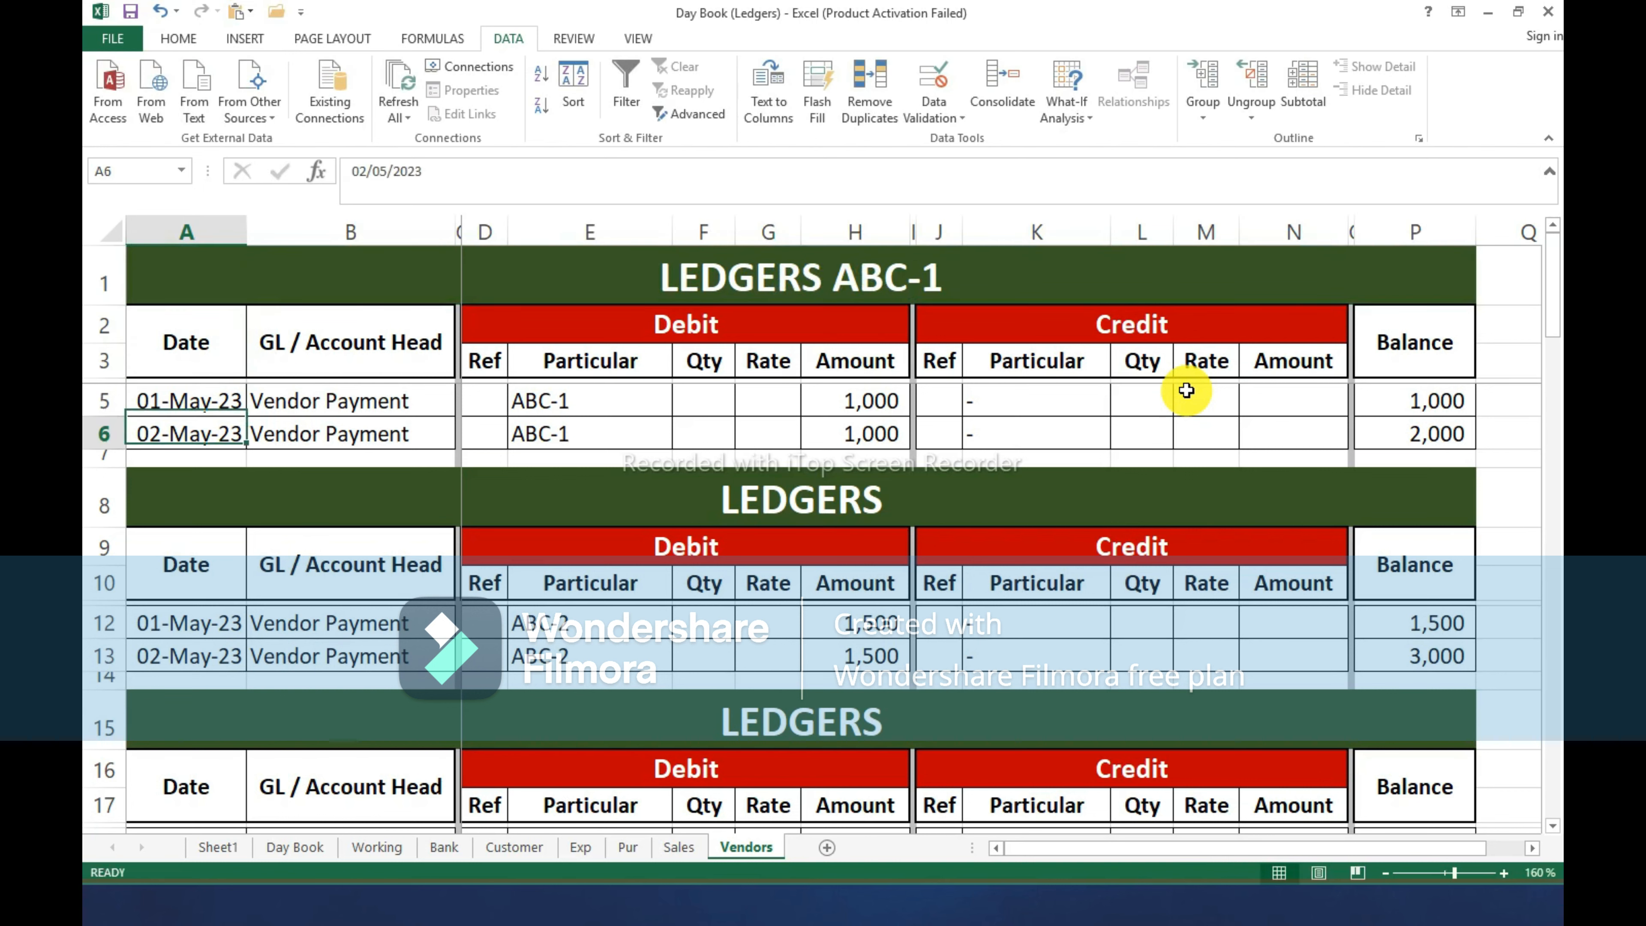
key(F2)
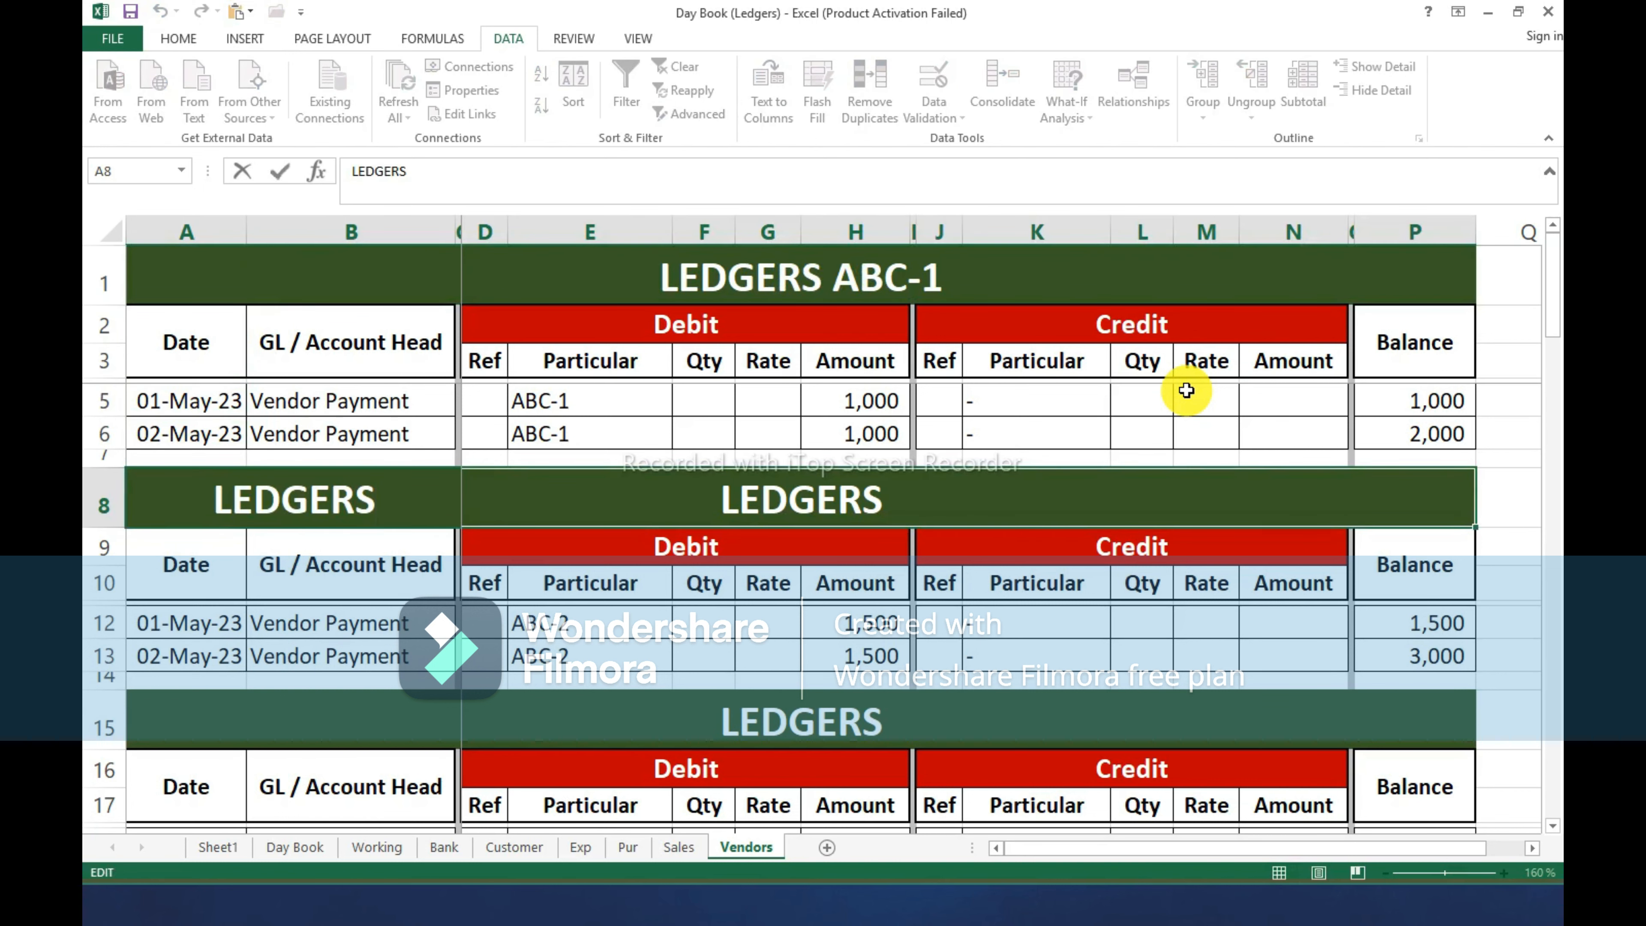
key(ctrl+v)
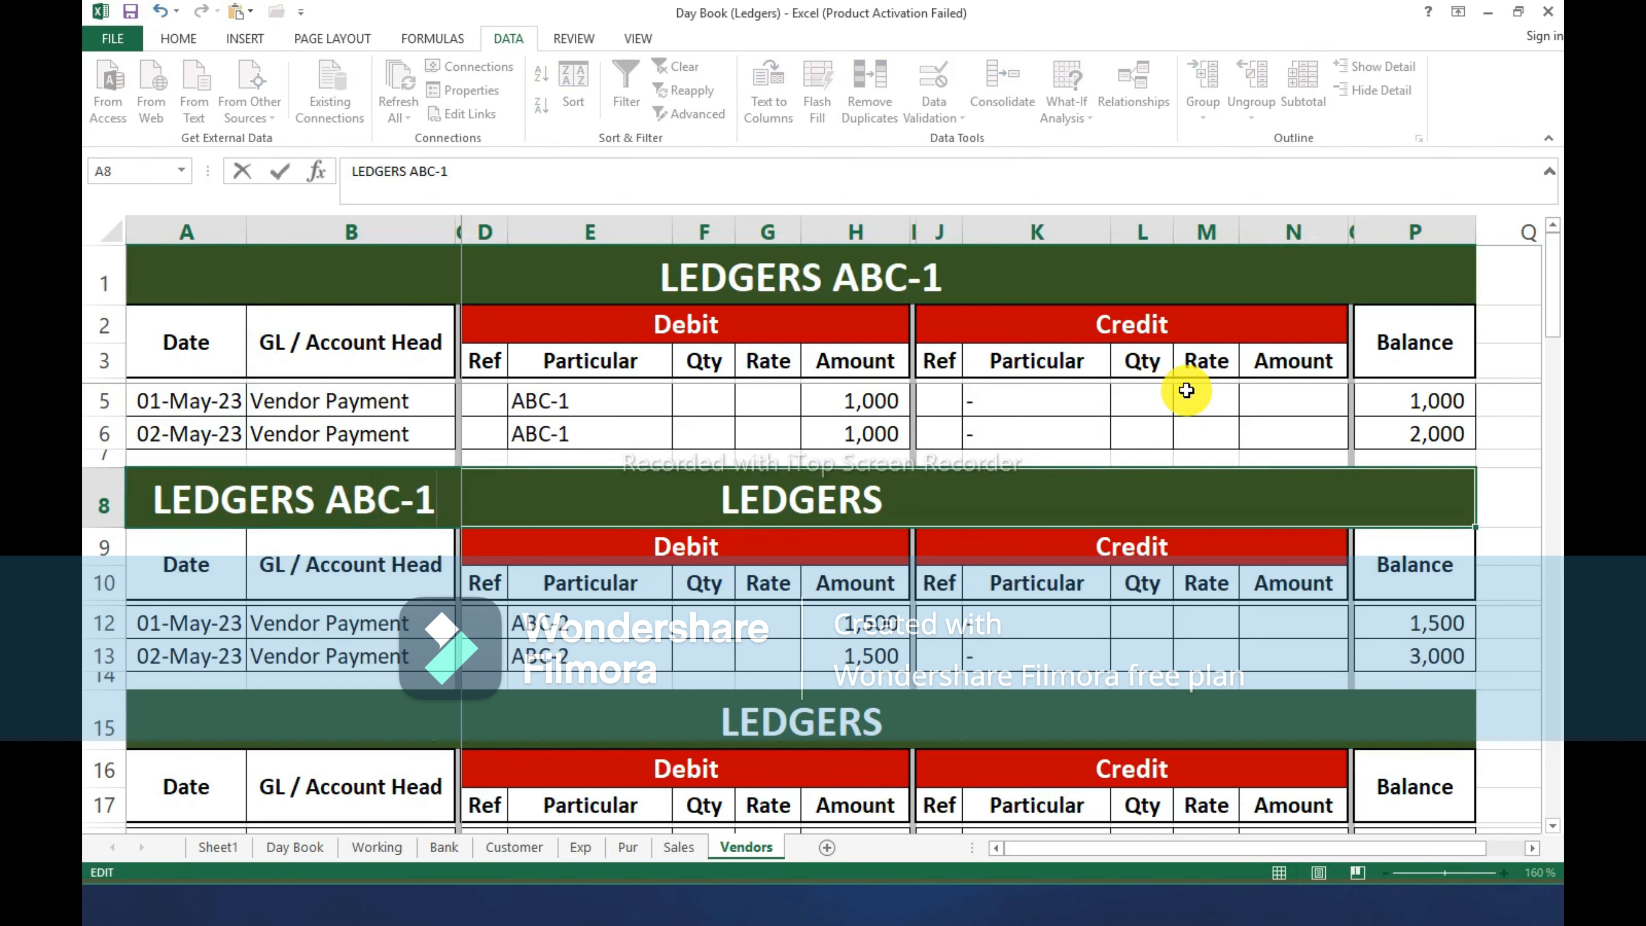
text(2)
key(Return)
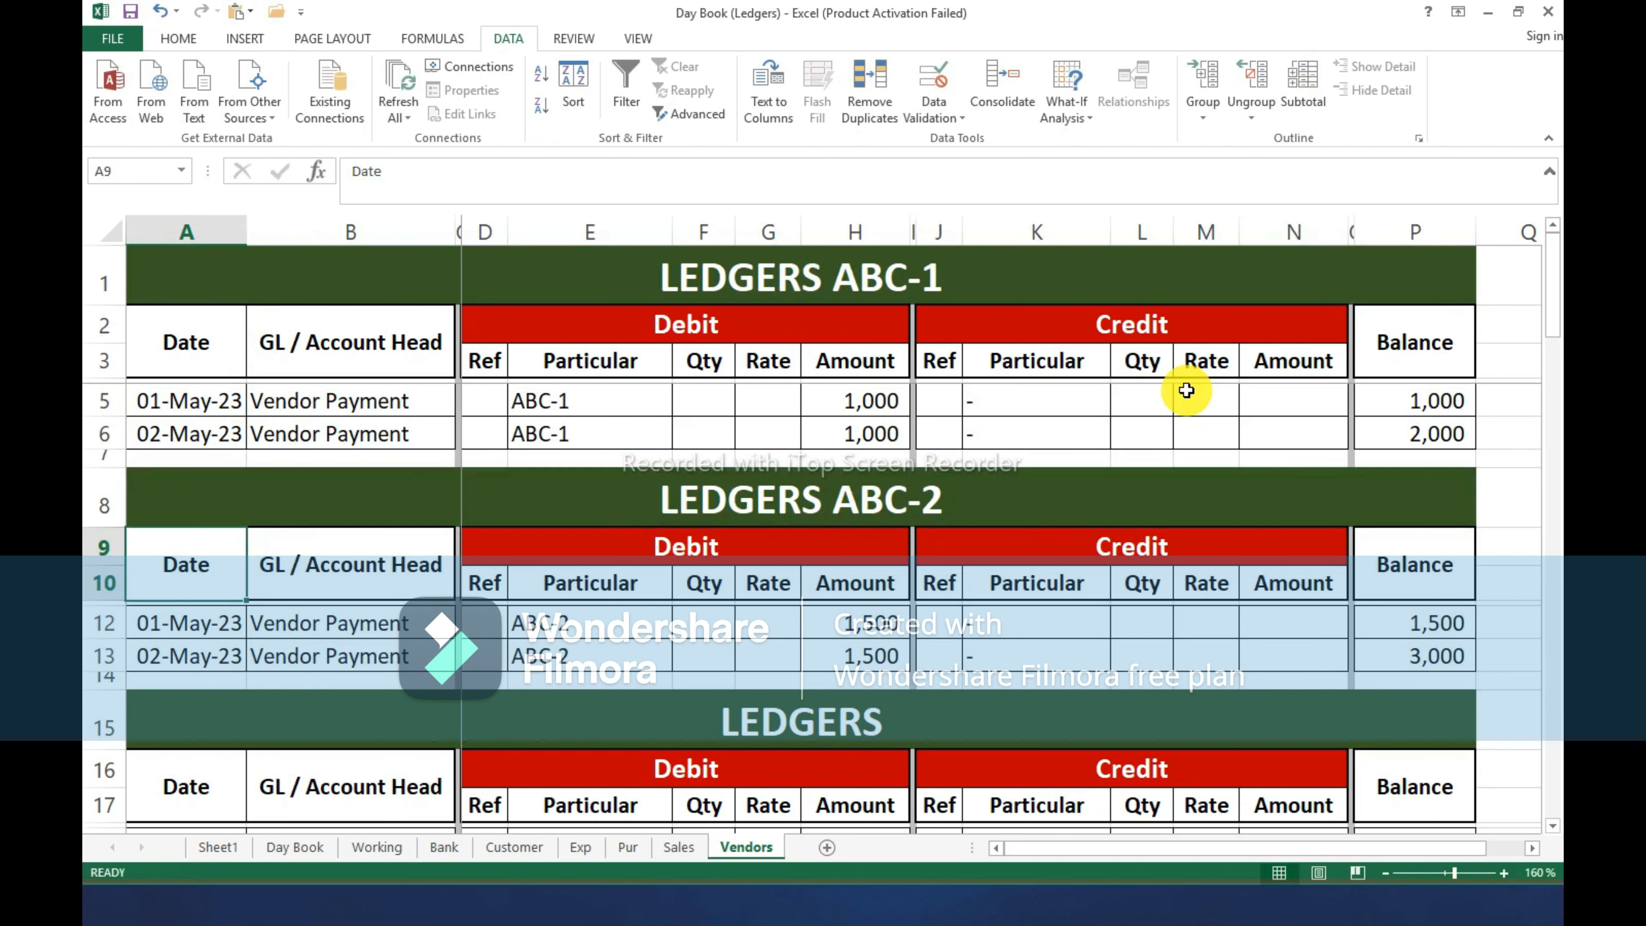
Change the third ledger's title in A15 to LEDGERS ABC-3.
key(Down)
key(Down)
key(Down)
key(Down)
key(F2)
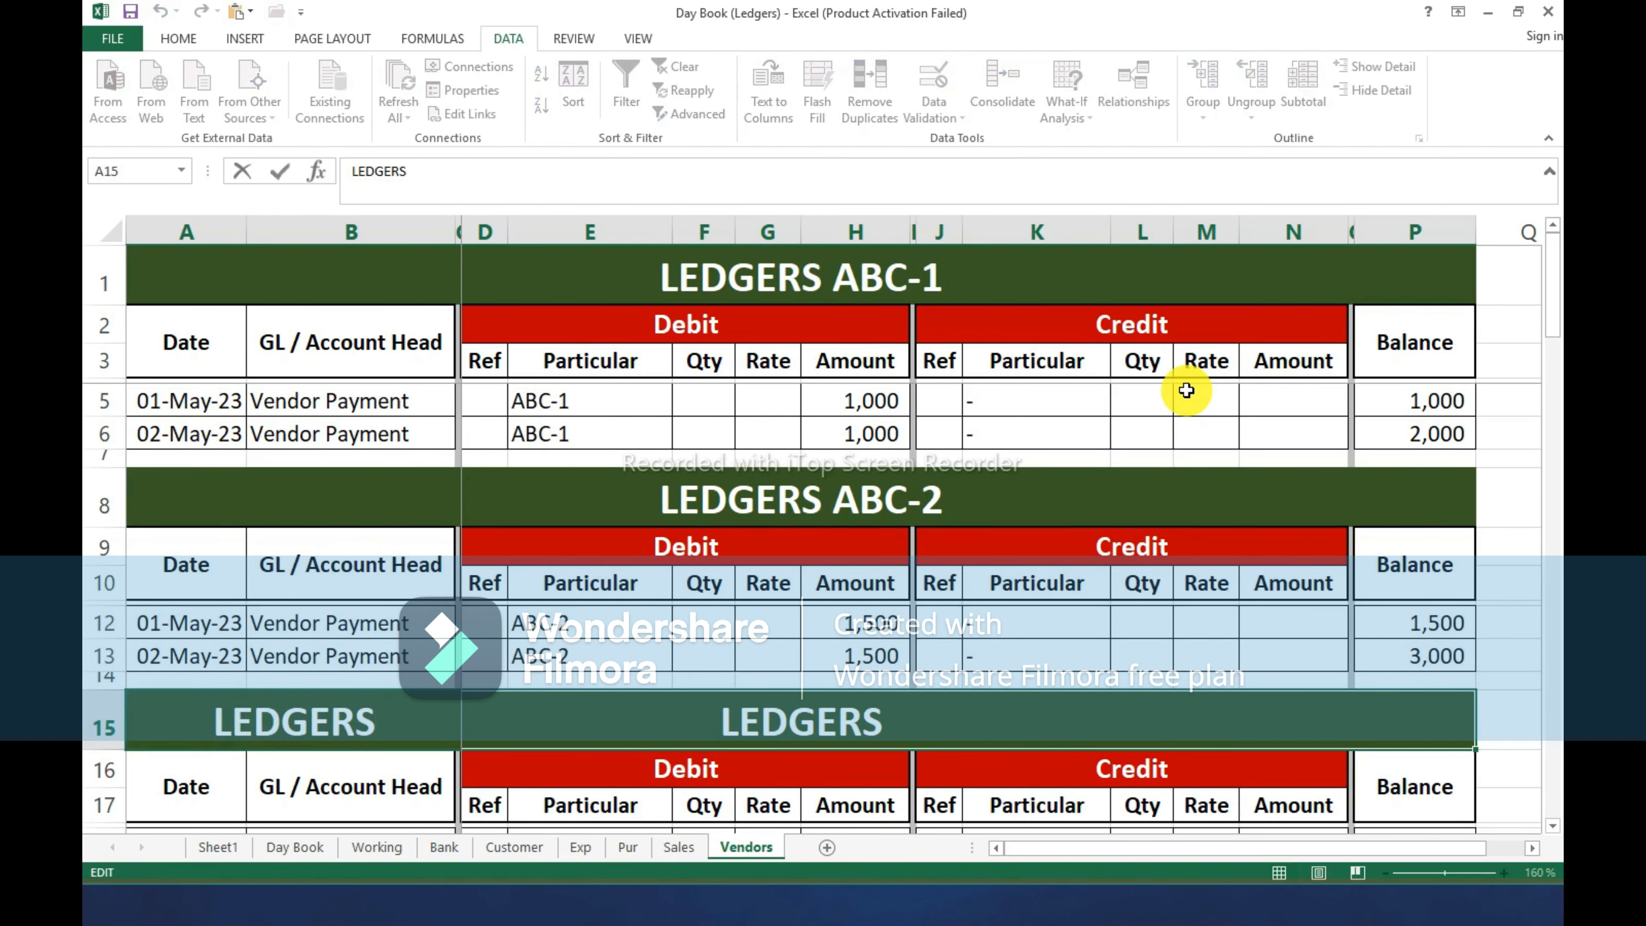
text(ABC-1)
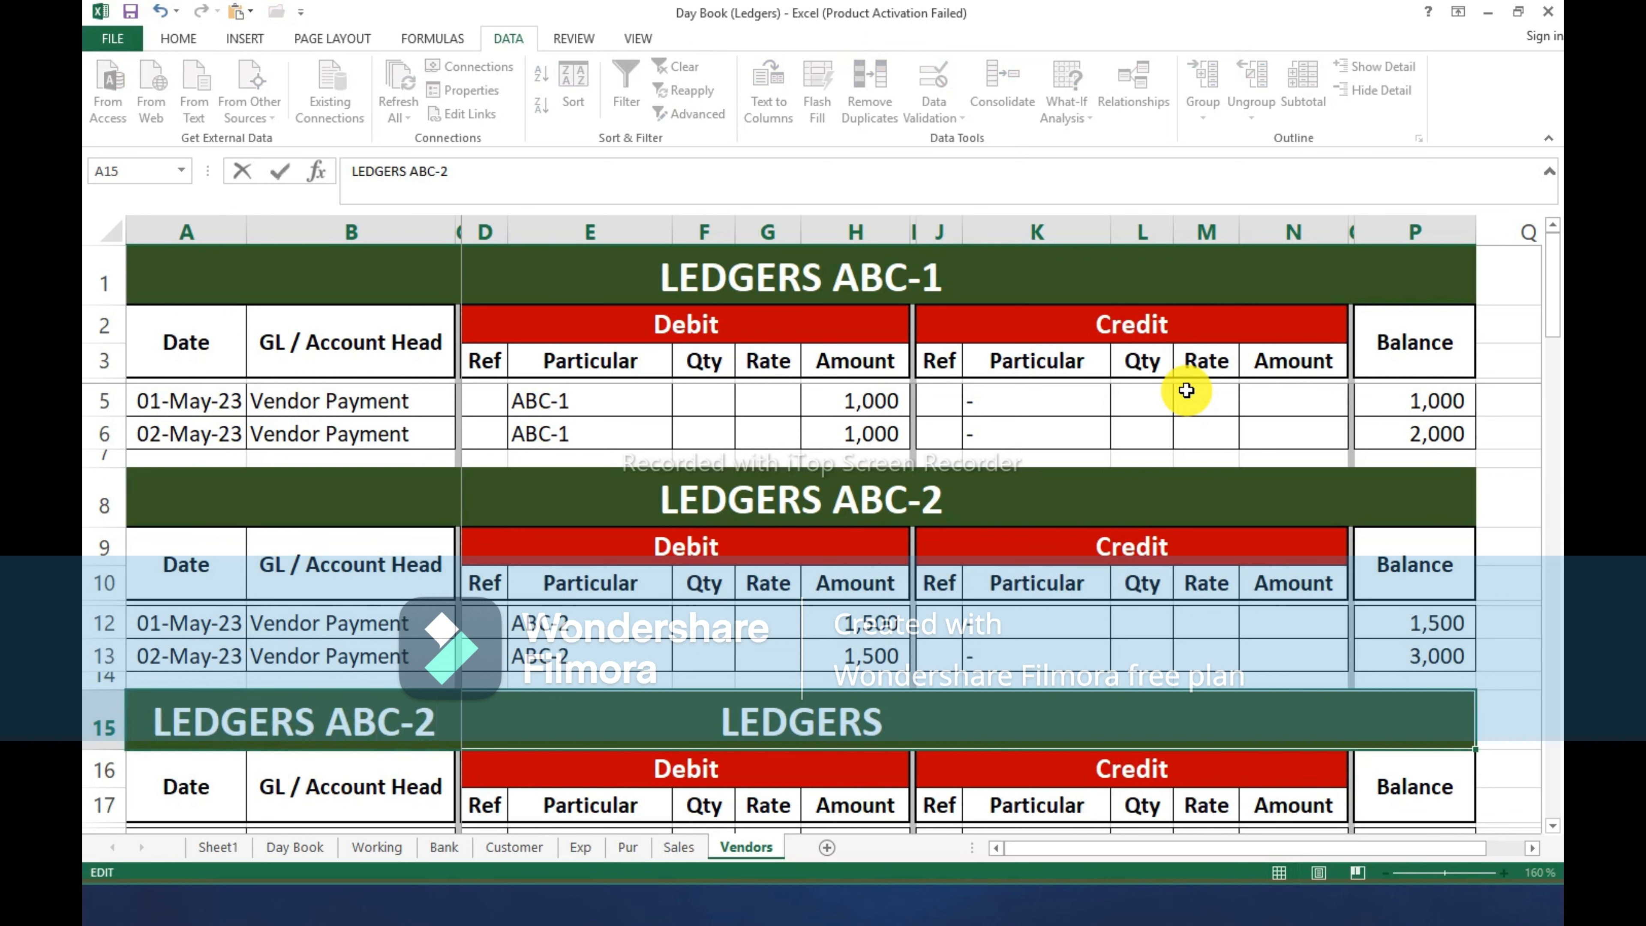
key(Return)
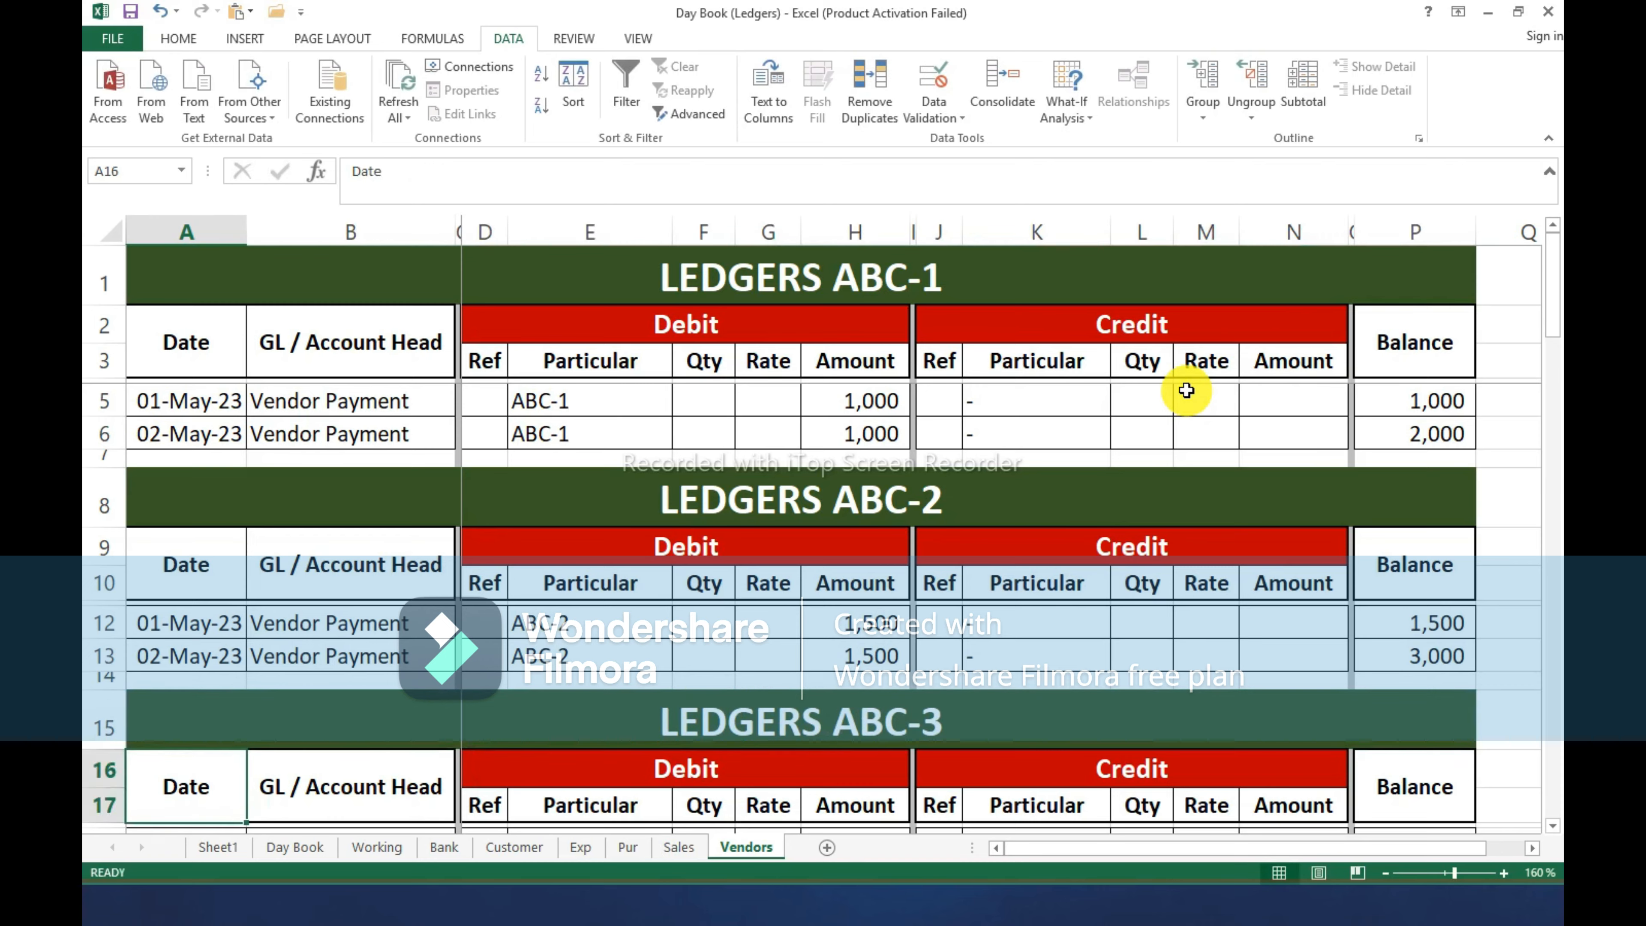
key(Down)
key(Down)
key(Down)
key(Down)
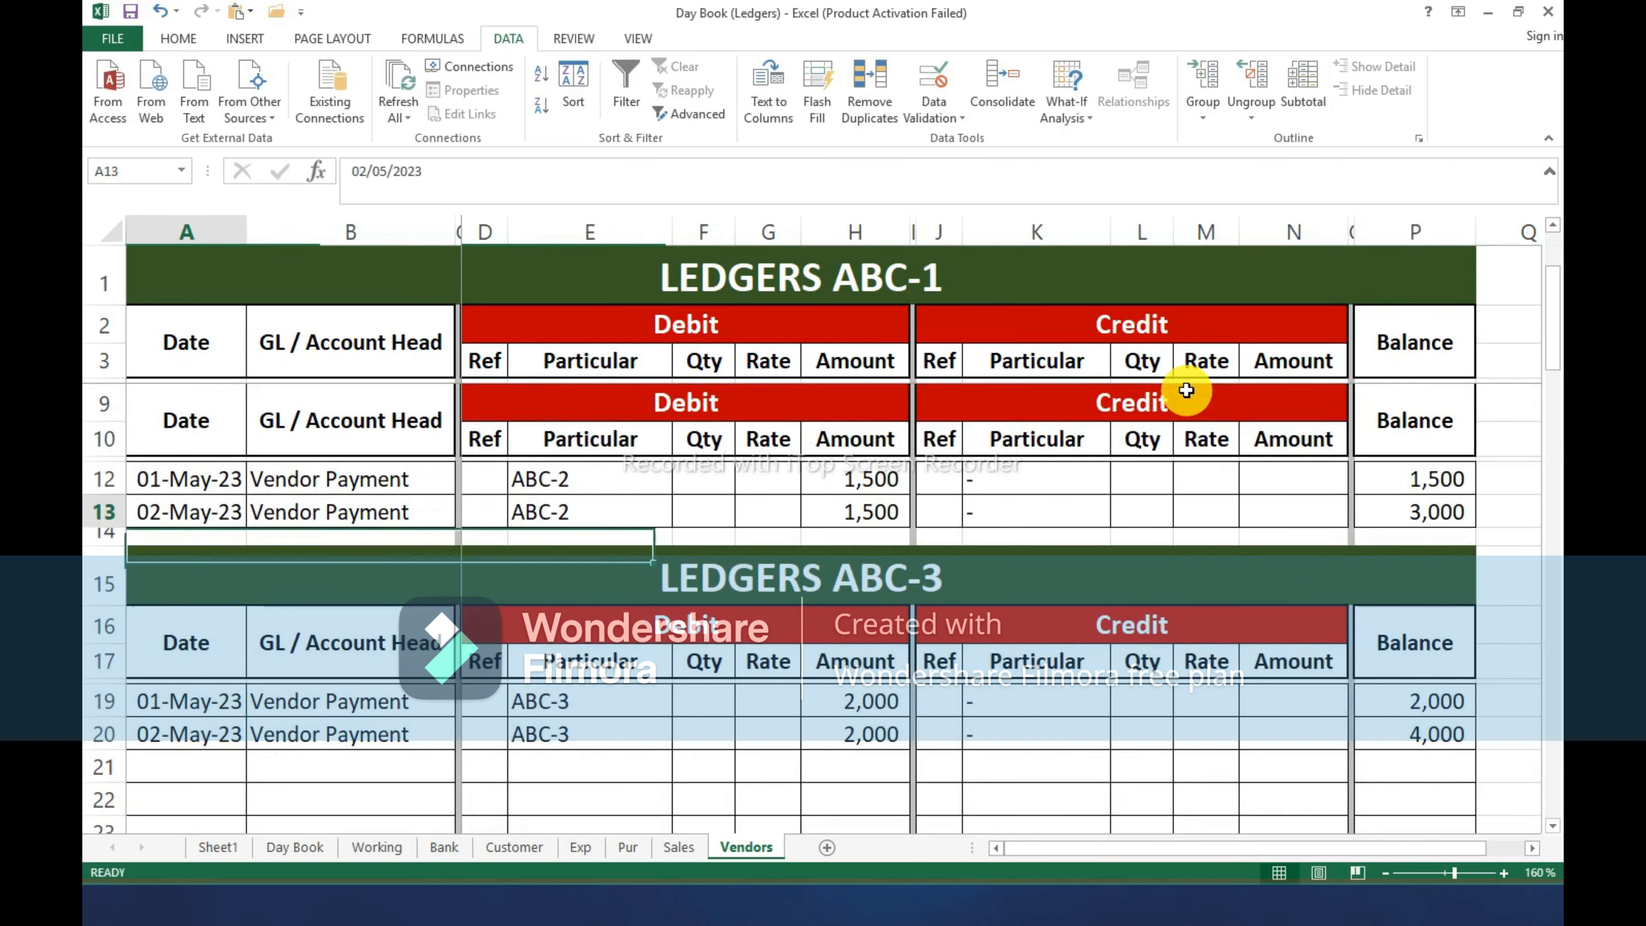
key(ctrl+Home)
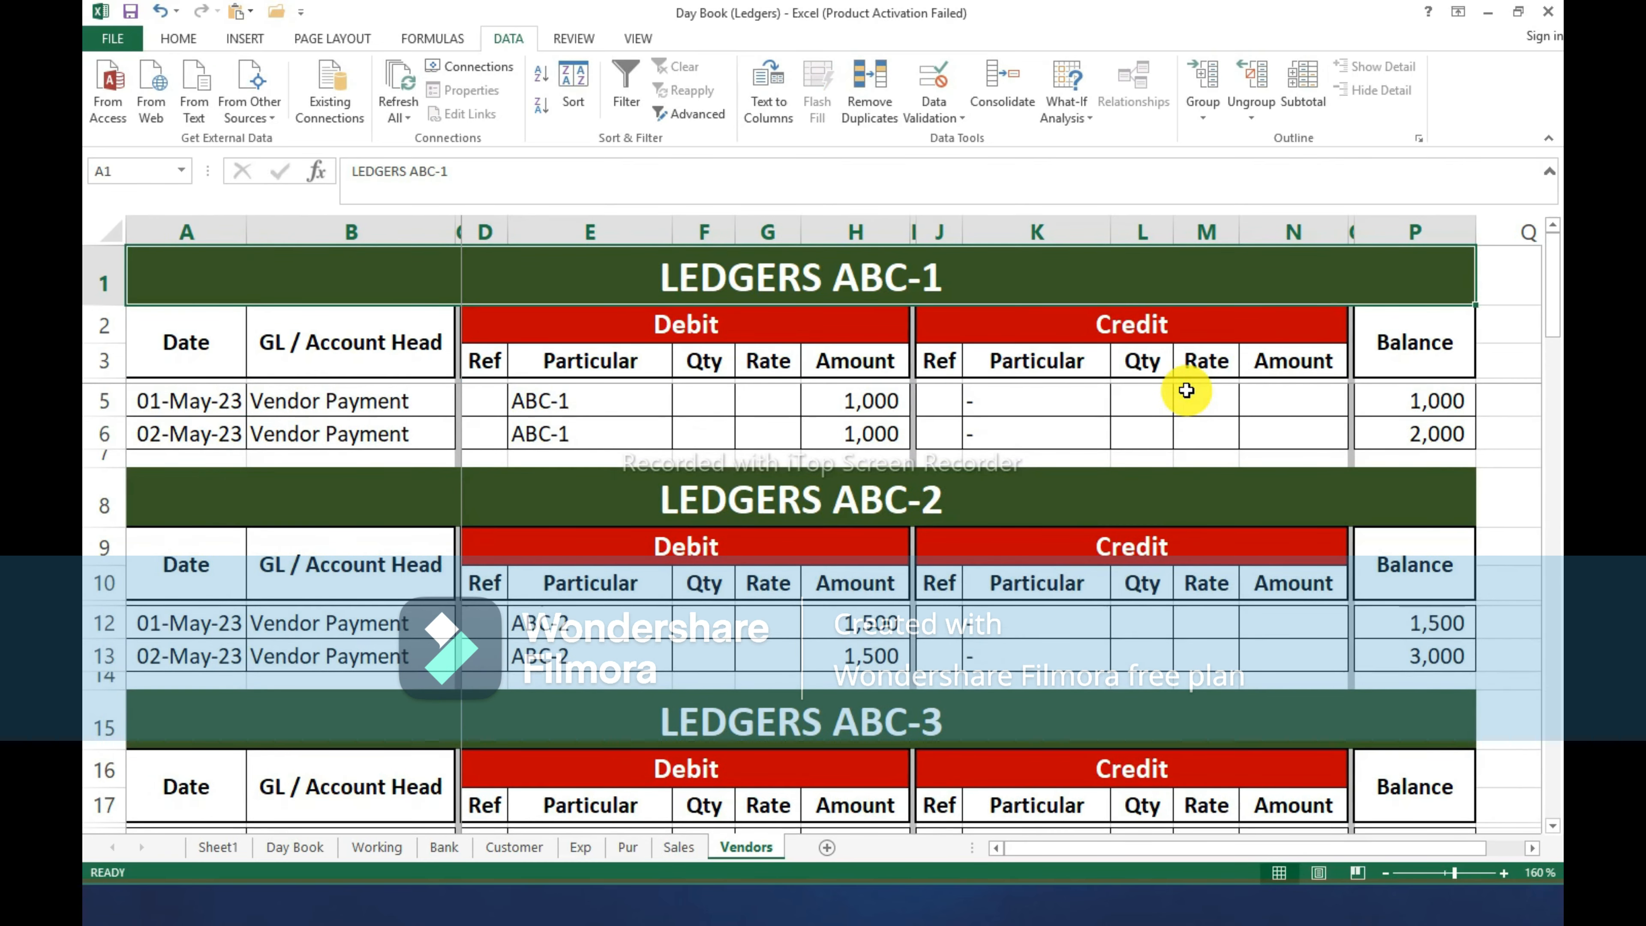
click(373, 847)
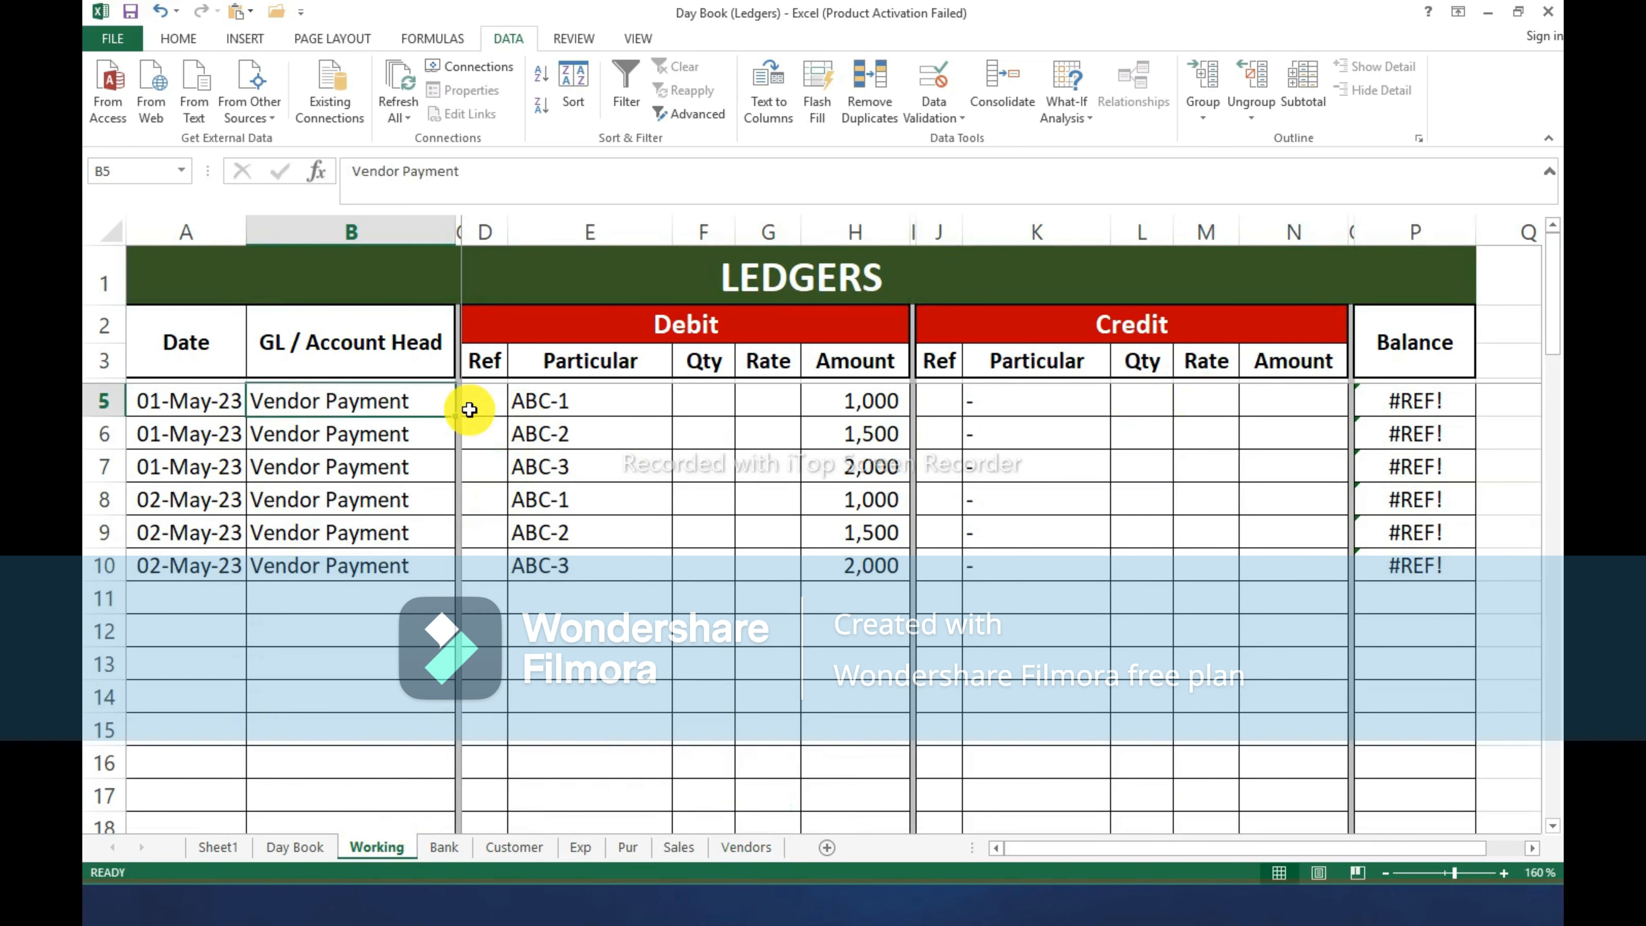
click(746, 846)
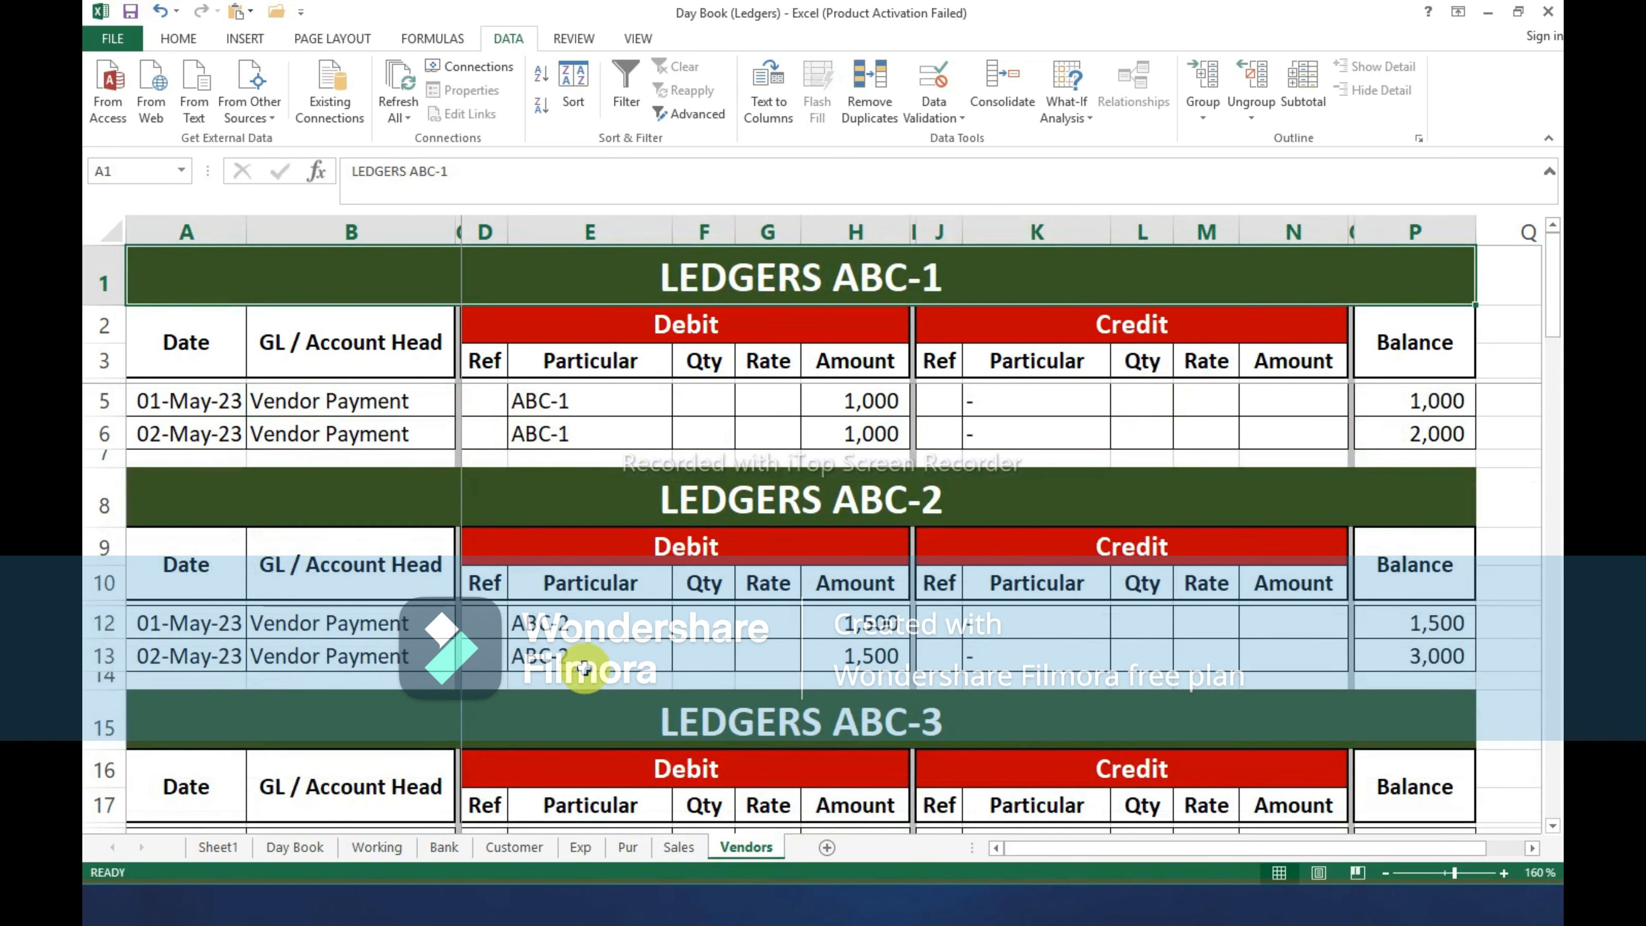
Delete the vendor payment entries in rows 5 to 10 of the Working sheet and the remaining empty bordered rows below the header.
click(393, 858)
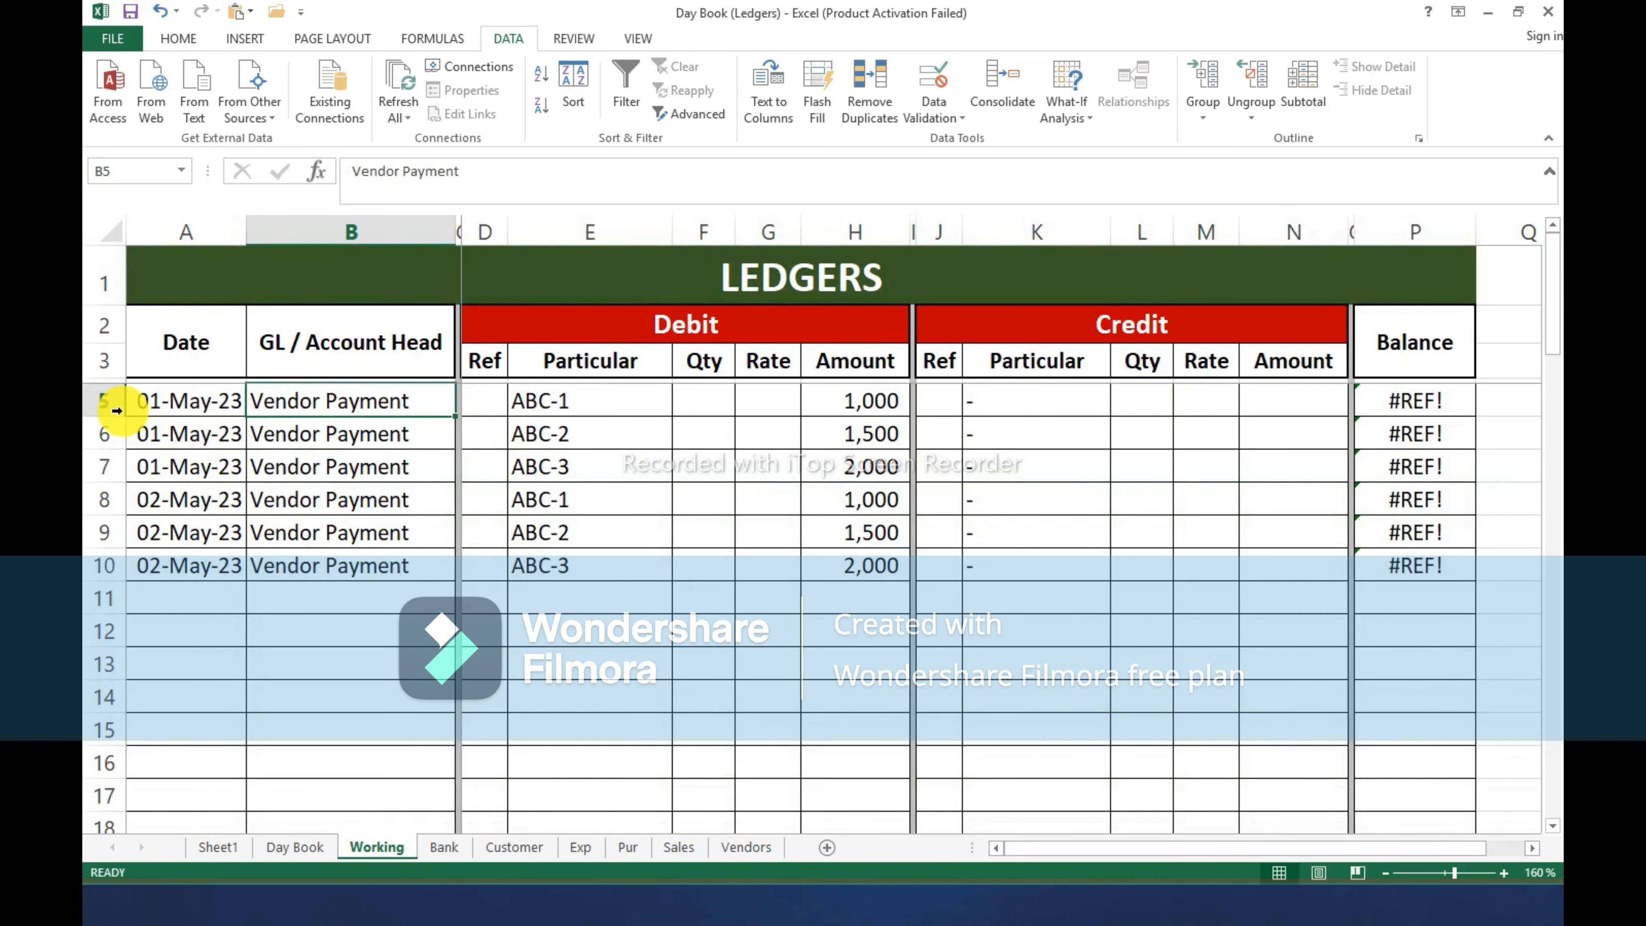
drag(106, 400, 139, 566)
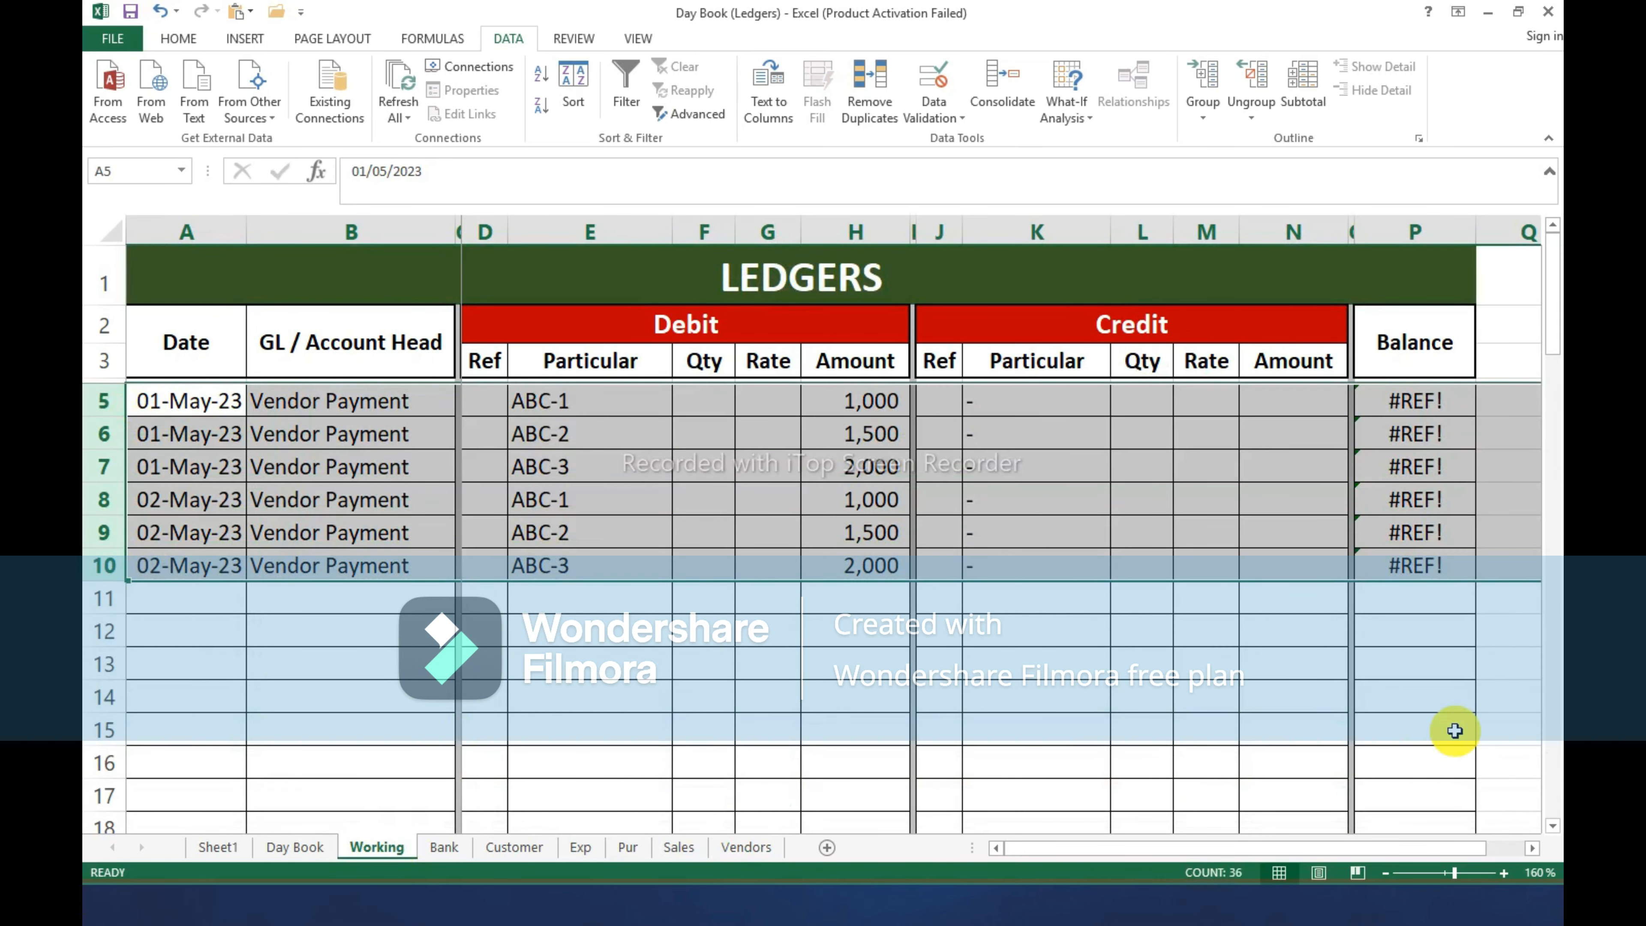
key(ctrl+minus)
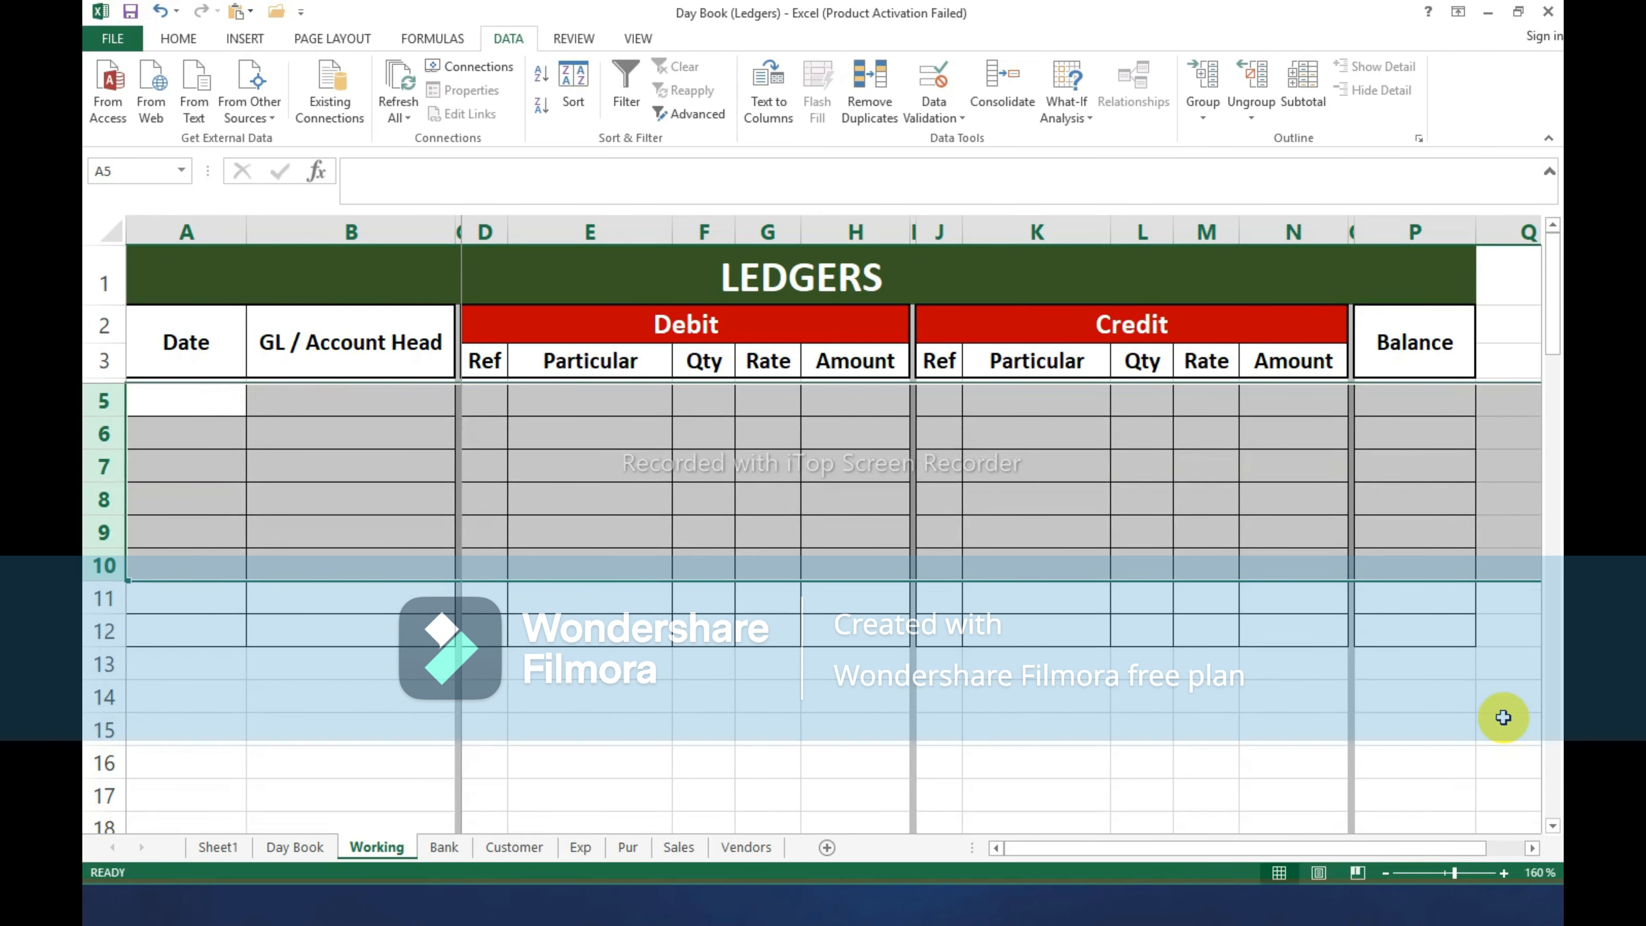
key(ctrl+minus)
key(ctrl+minus)
key(Up)
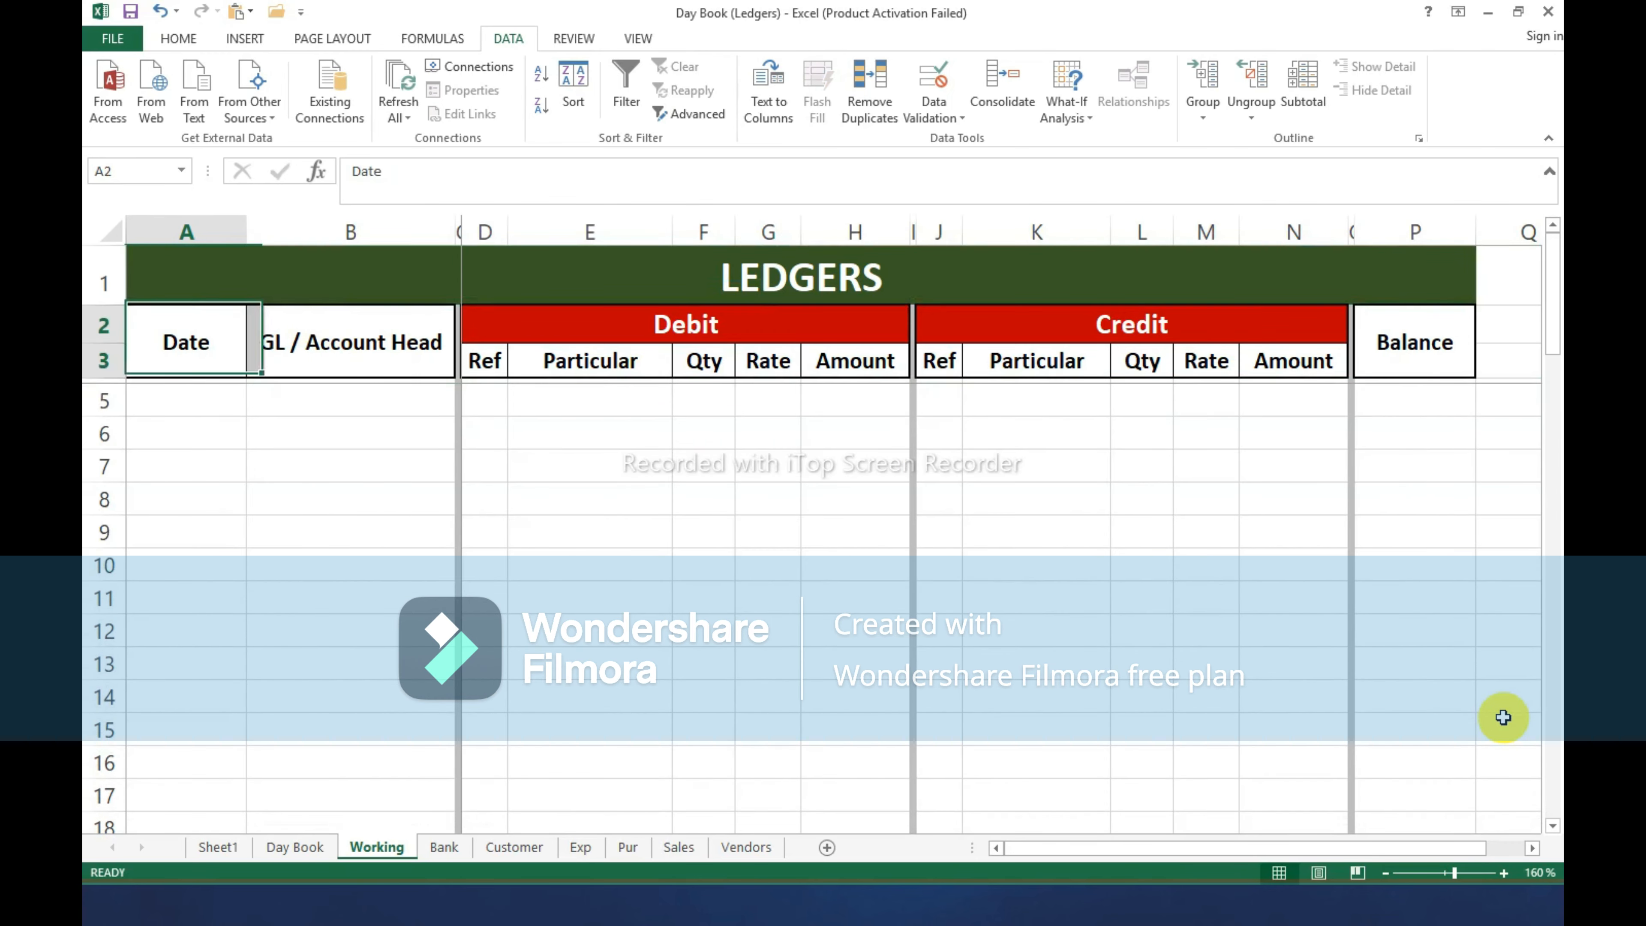
key(Down)
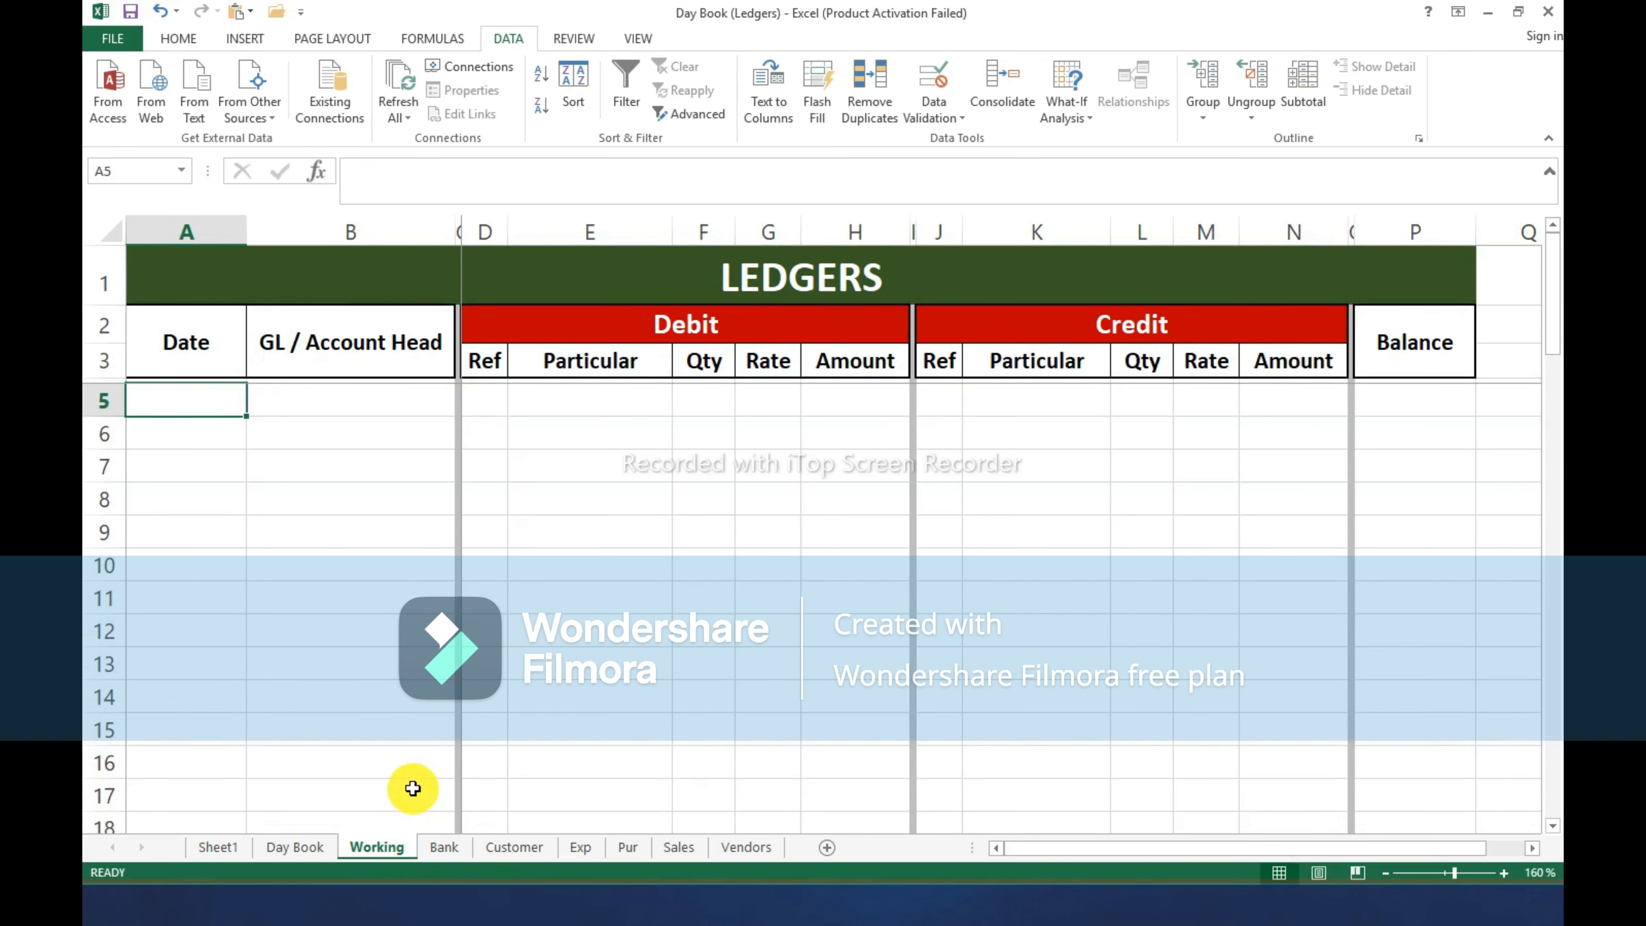
Copy all Day Book entries, rows 5 to 58, from the first 01-May-23 sale to the last 02-May-23 bank entry.
click(295, 846)
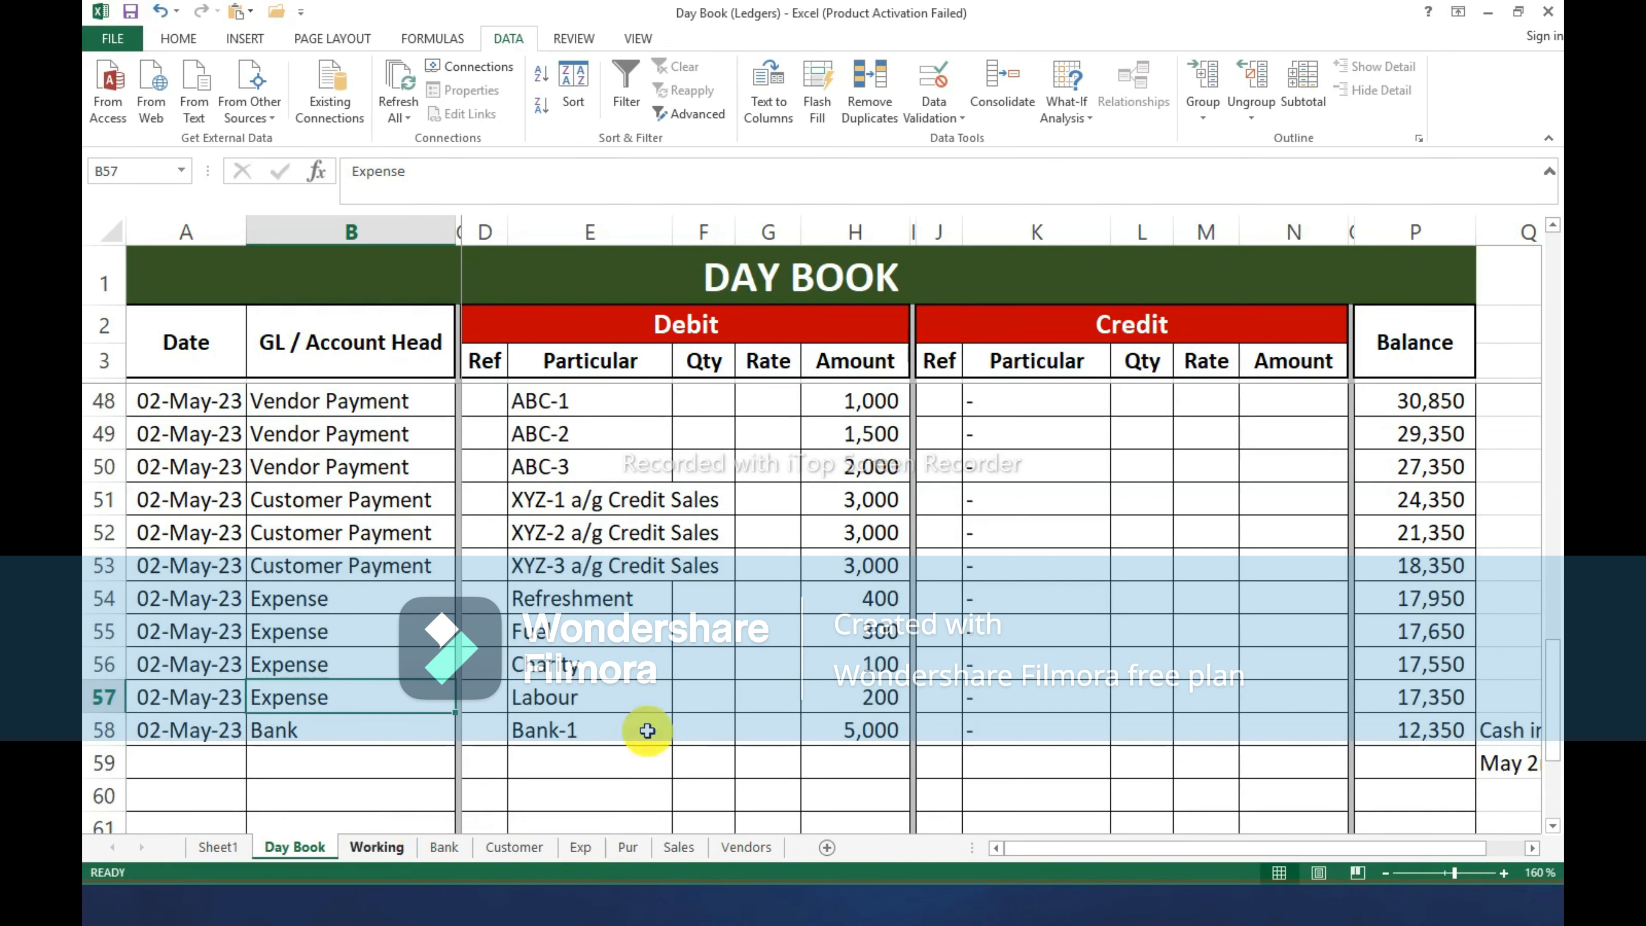
scroll(268, 500, up, 7)
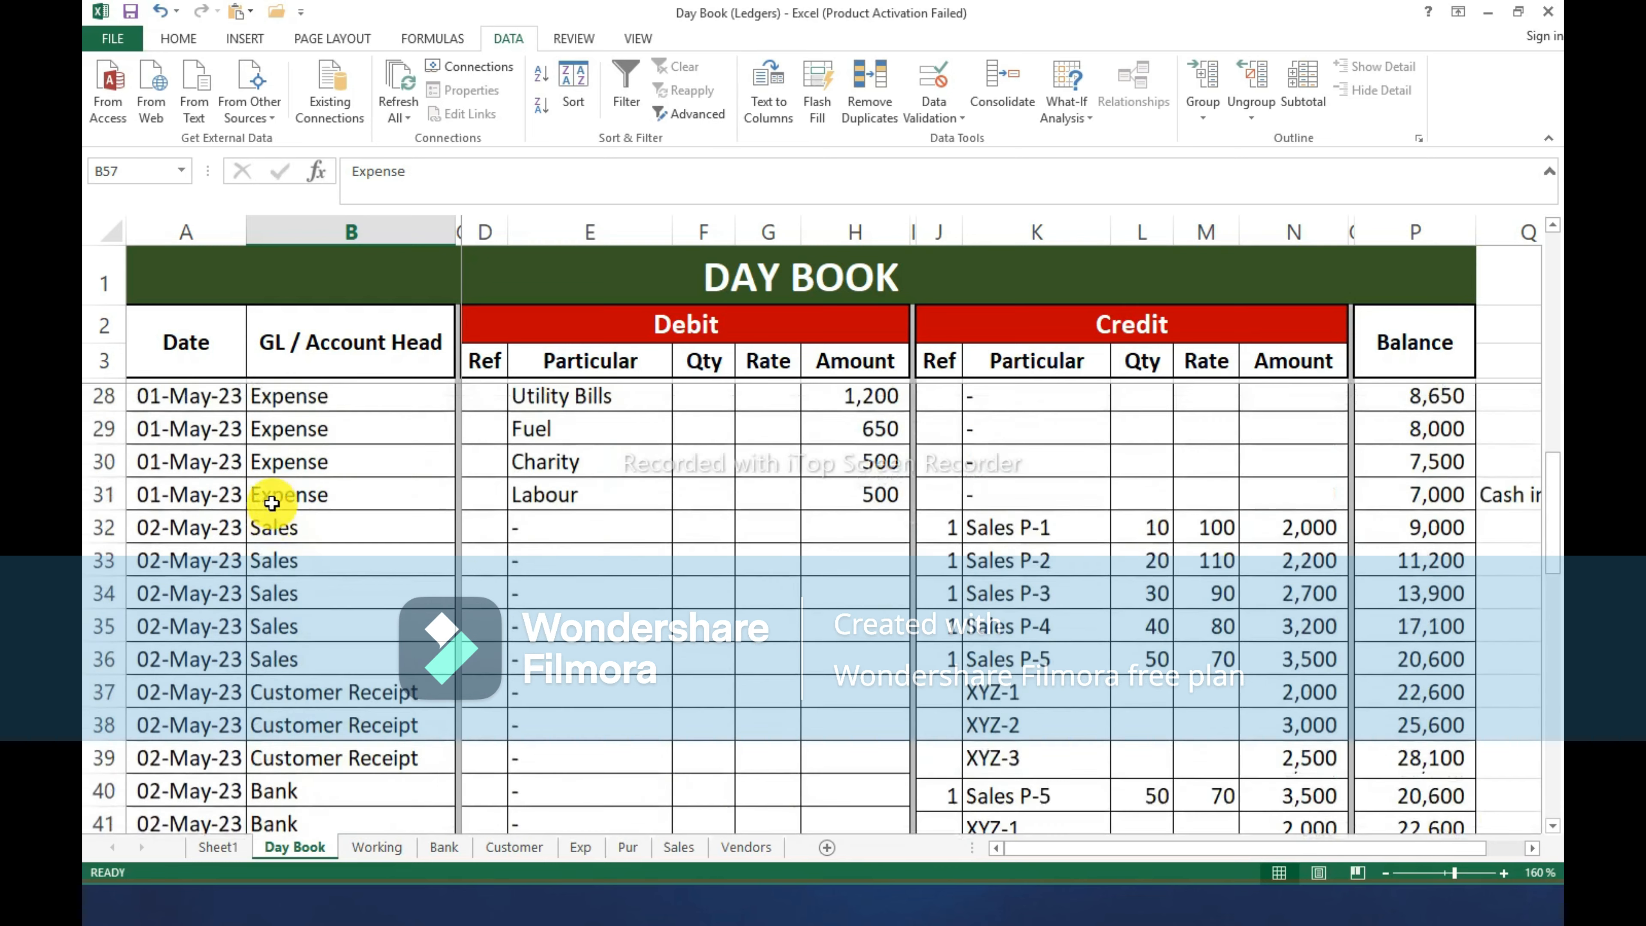
scroll(271, 503, up, 8)
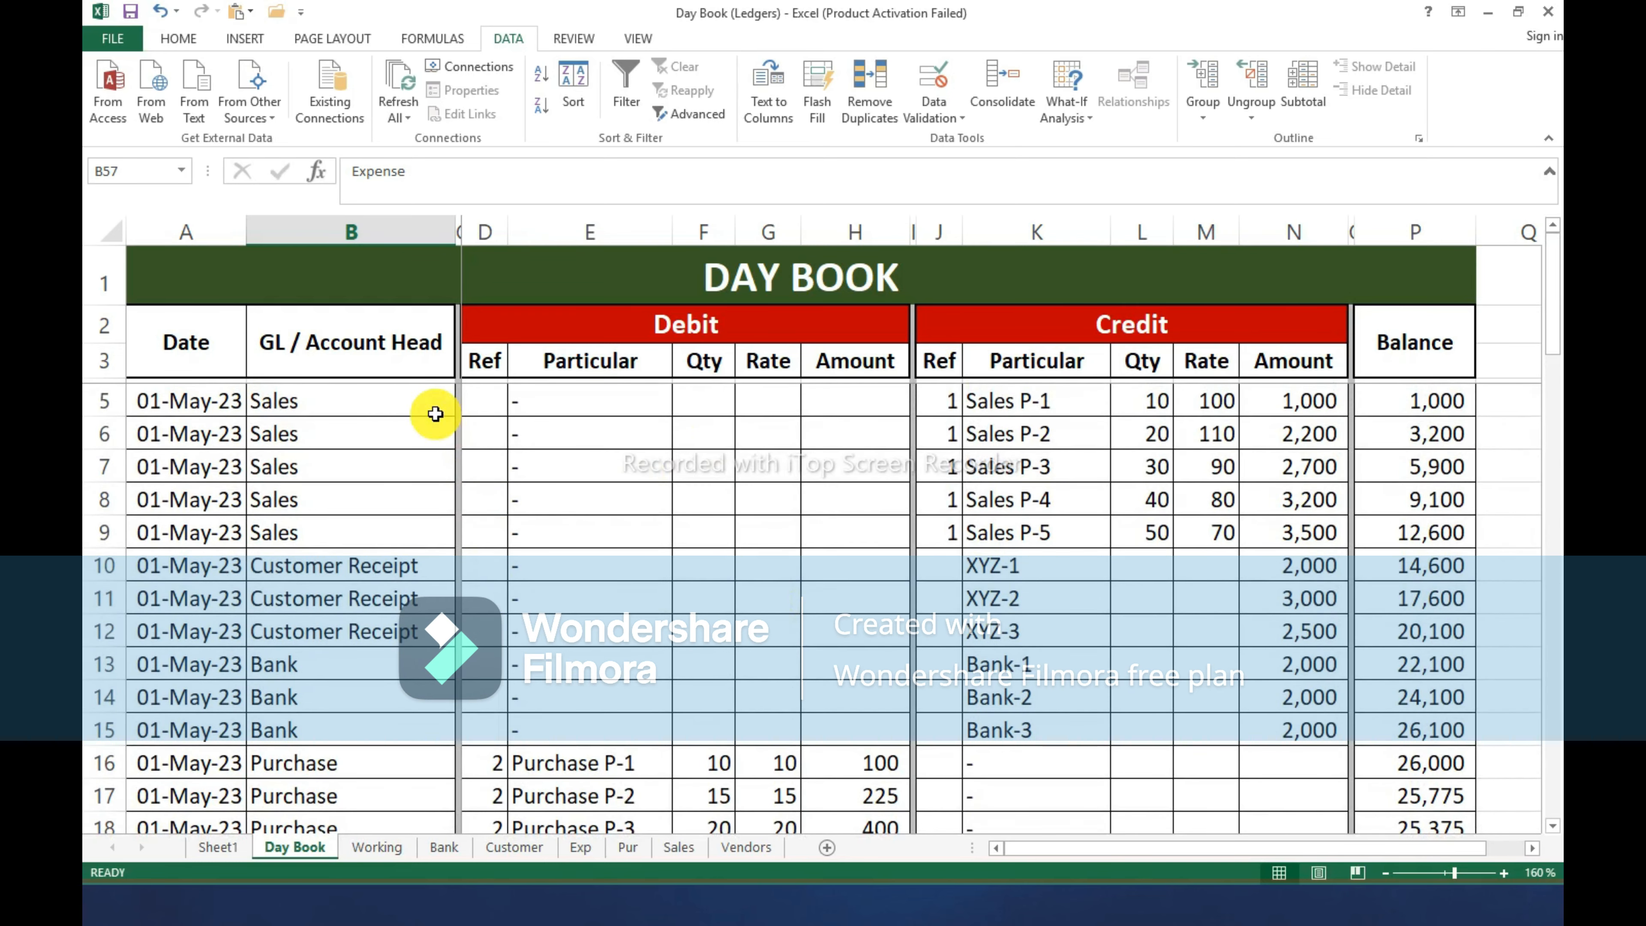
click(105, 400)
scroll(107, 406, down, 7)
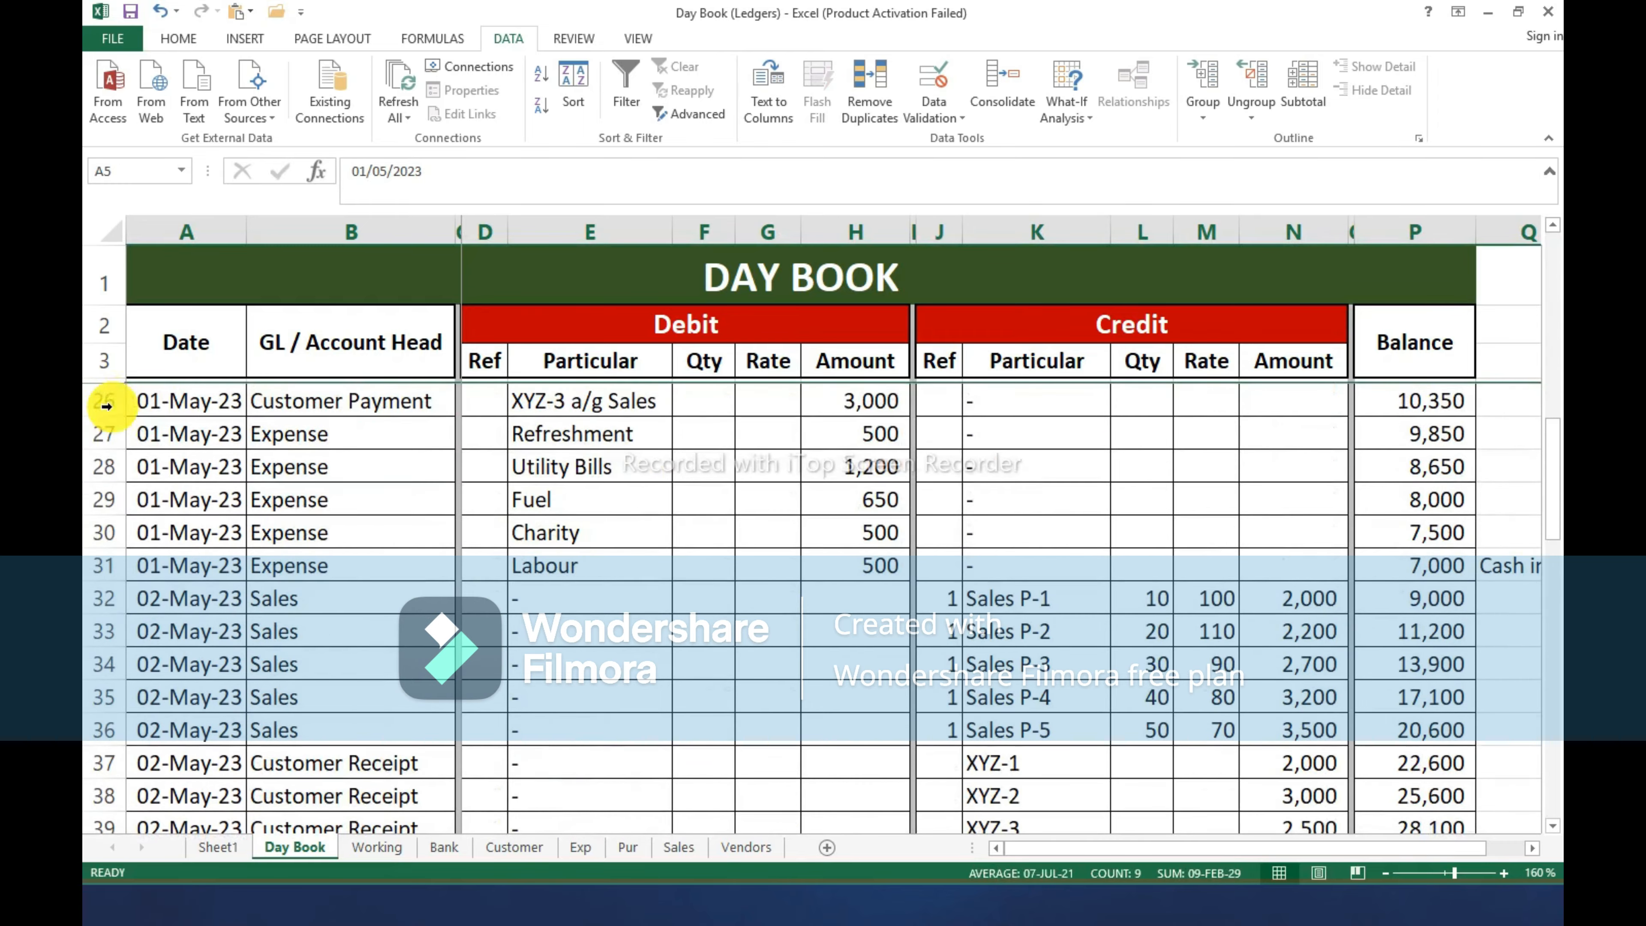
scroll(107, 406, down, 11)
scroll(139, 459, up, 3)
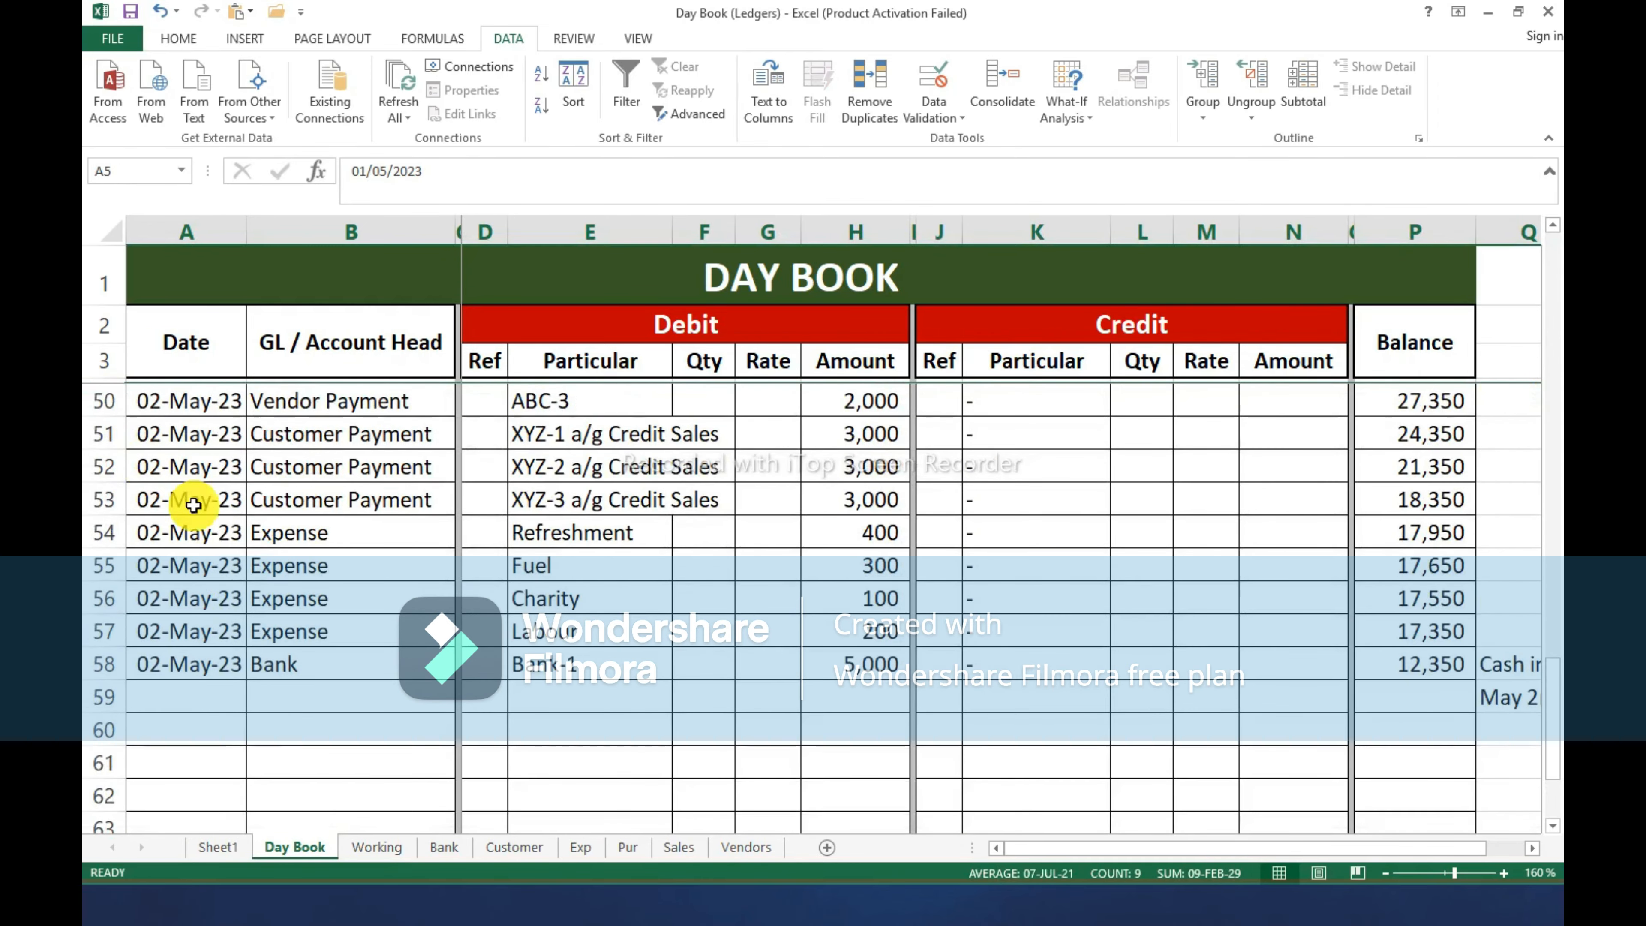
shift+click(107, 670)
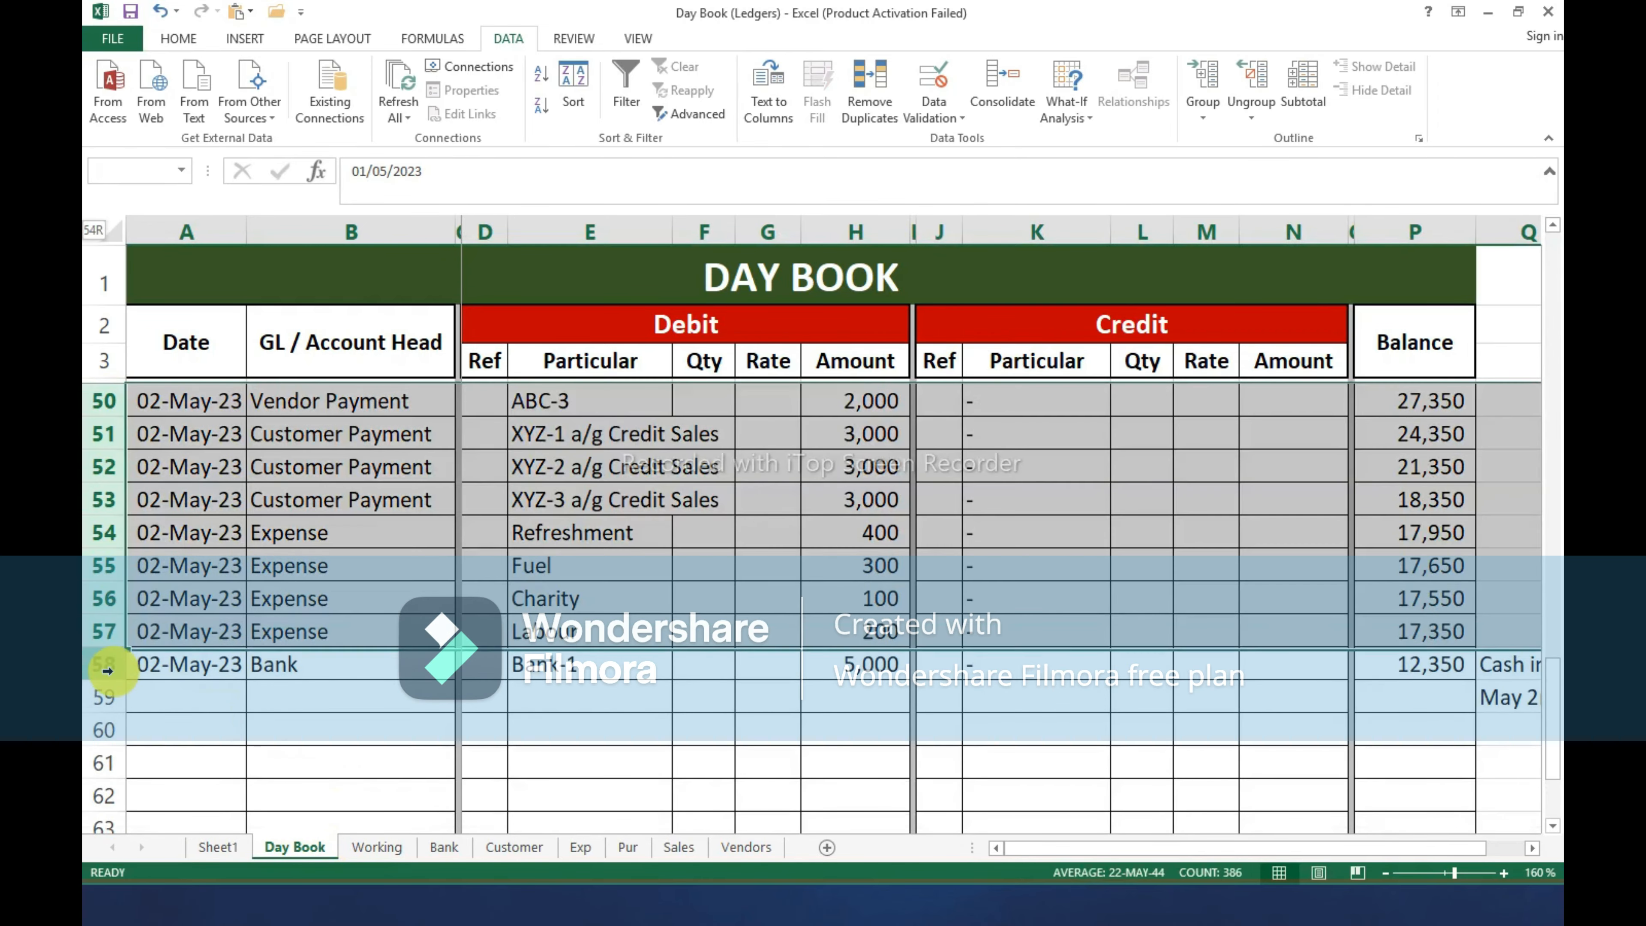
key(ctrl+c)
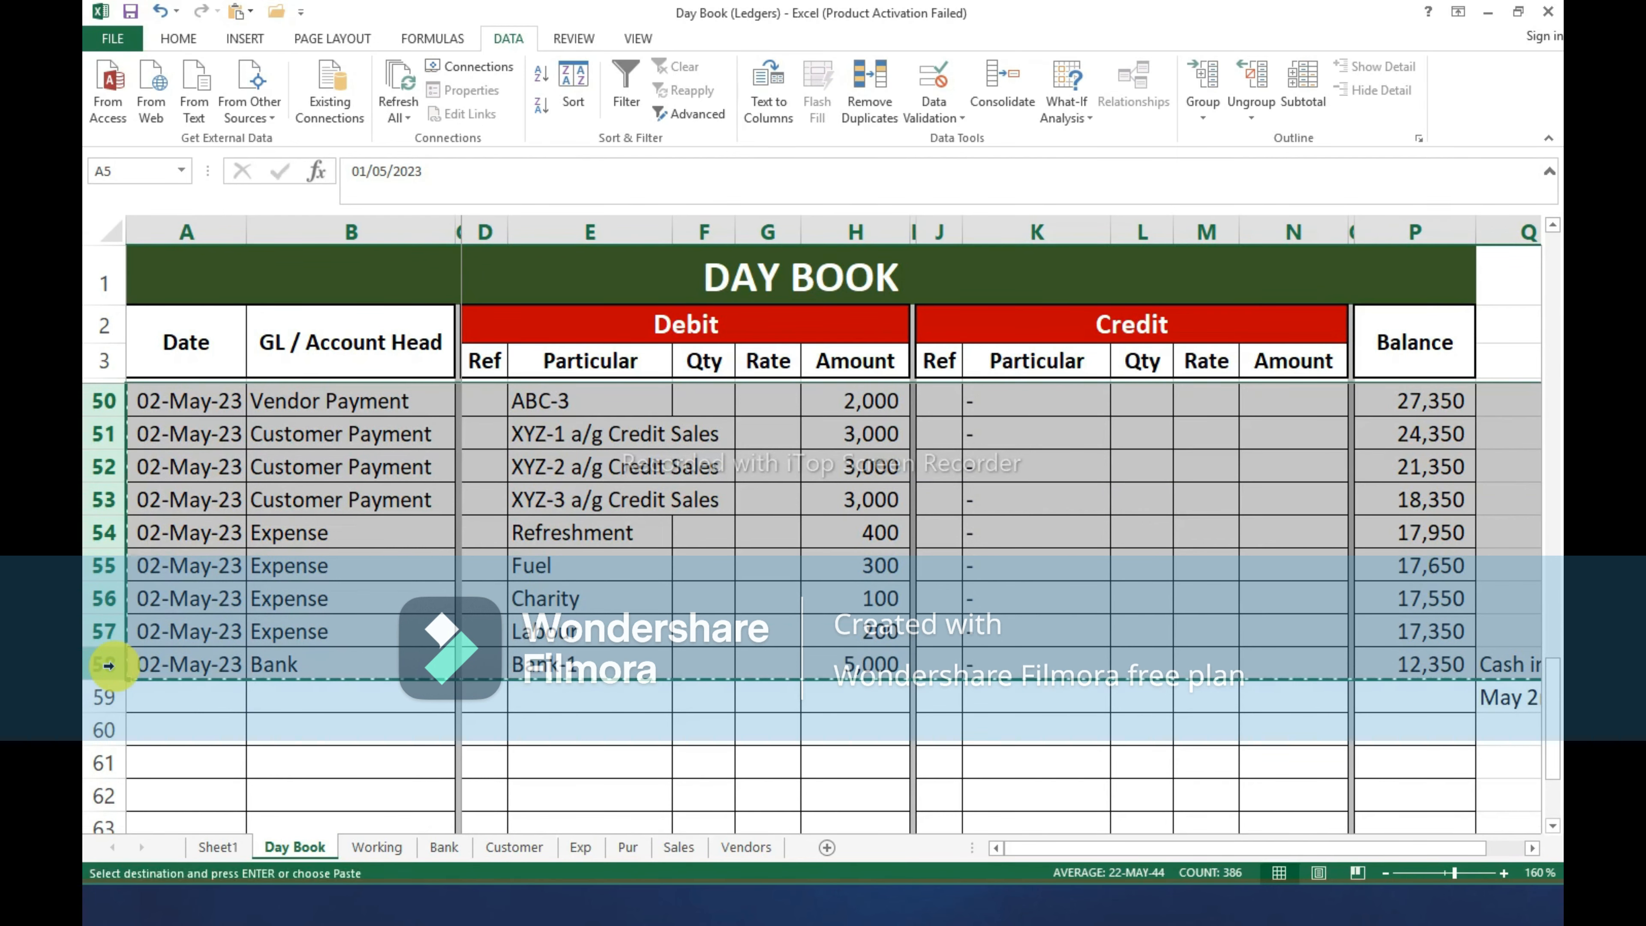
Paste the copied Day Book entries into the Working sheet starting at A5.
click(389, 843)
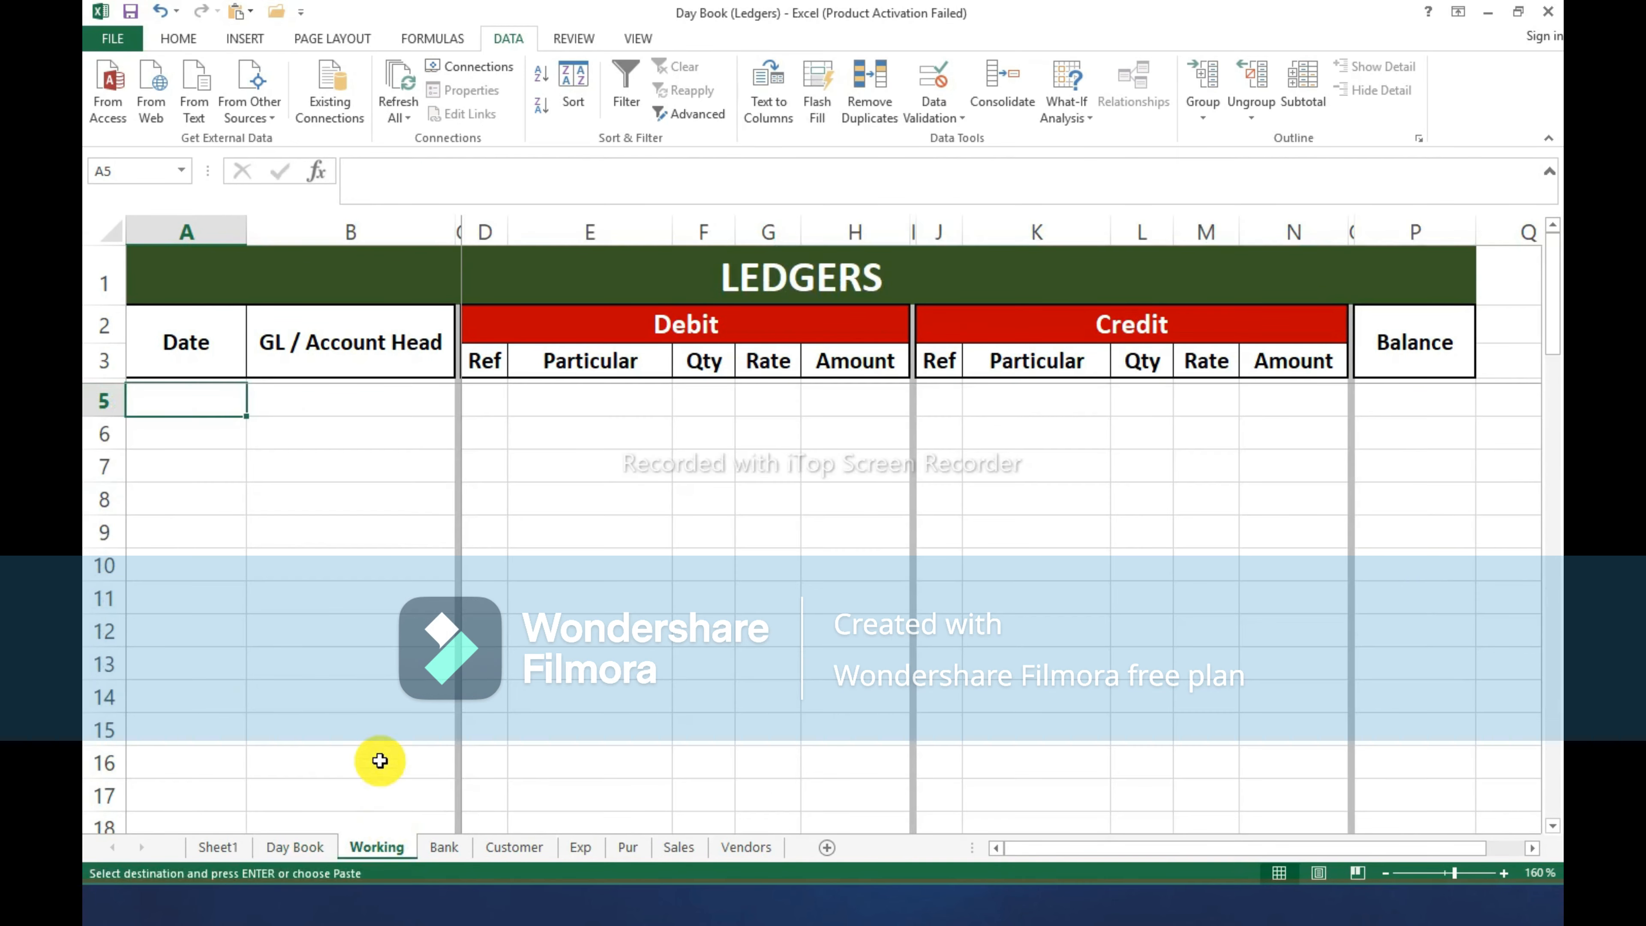
key(ctrl+v)
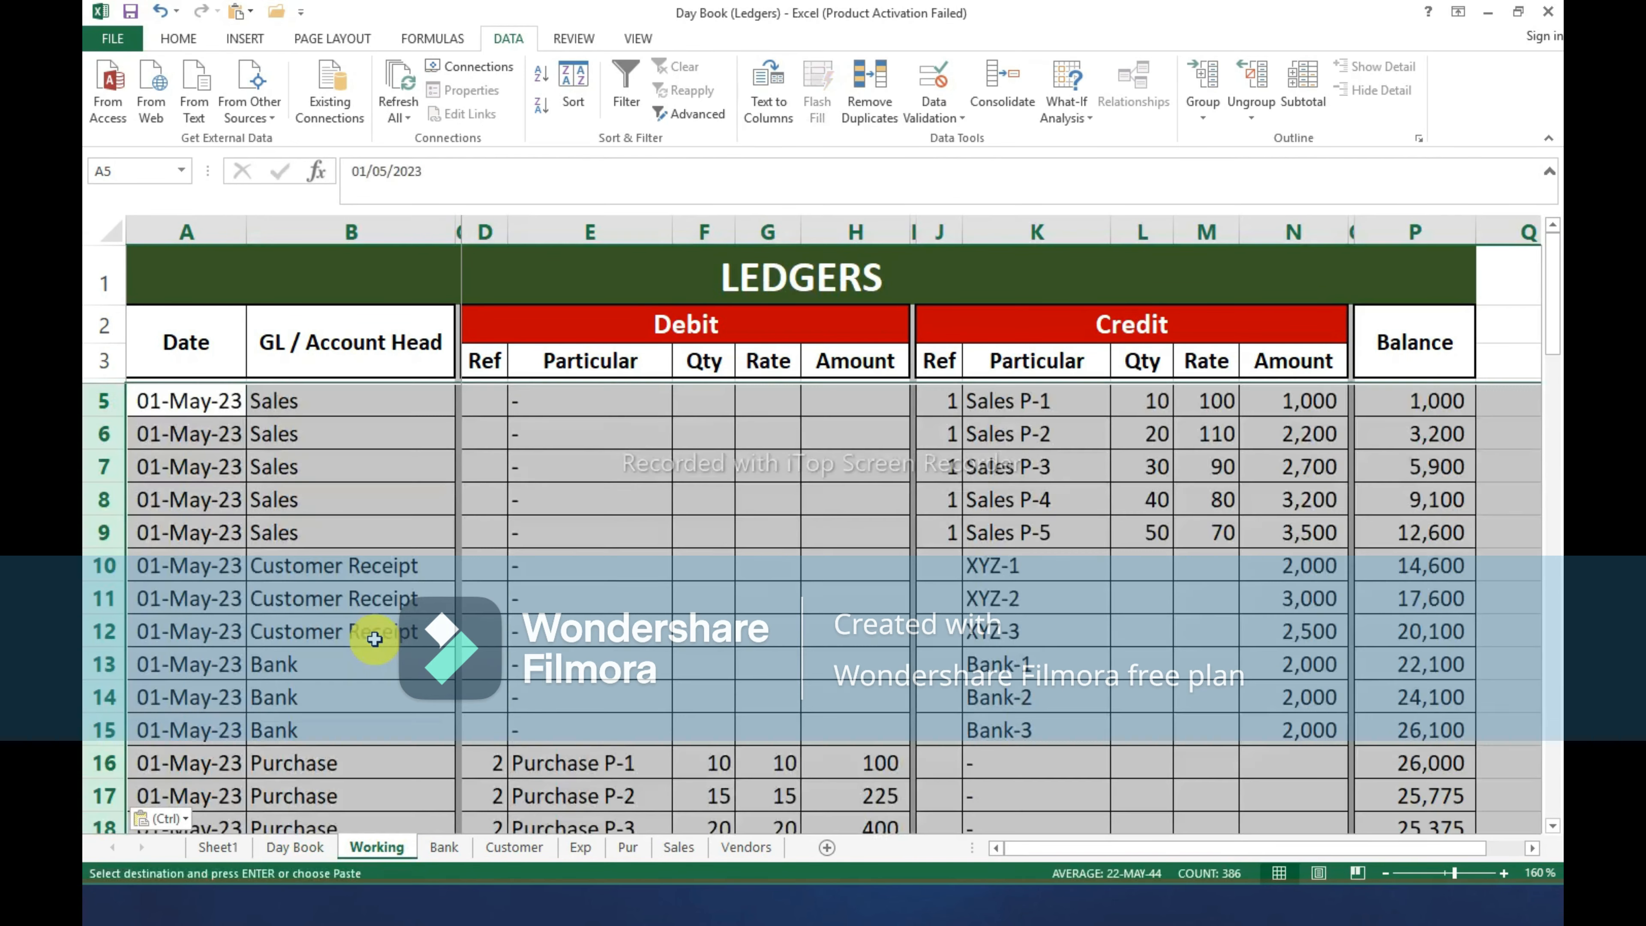
click(581, 593)
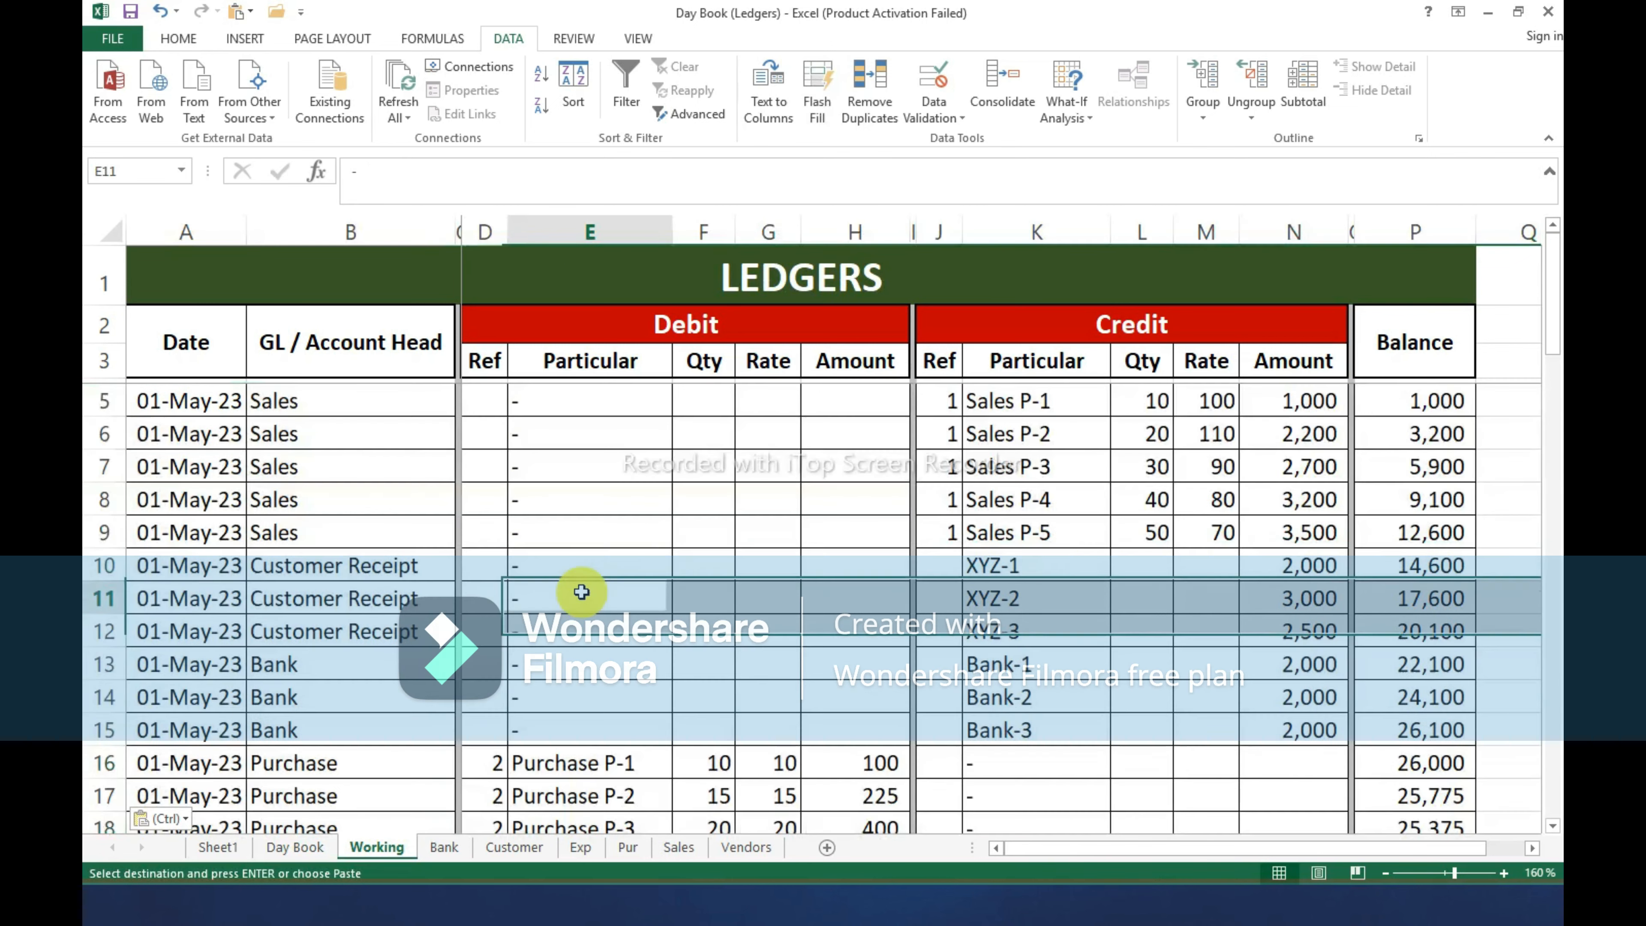
drag(117, 402, 121, 543)
key(ctrl+c)
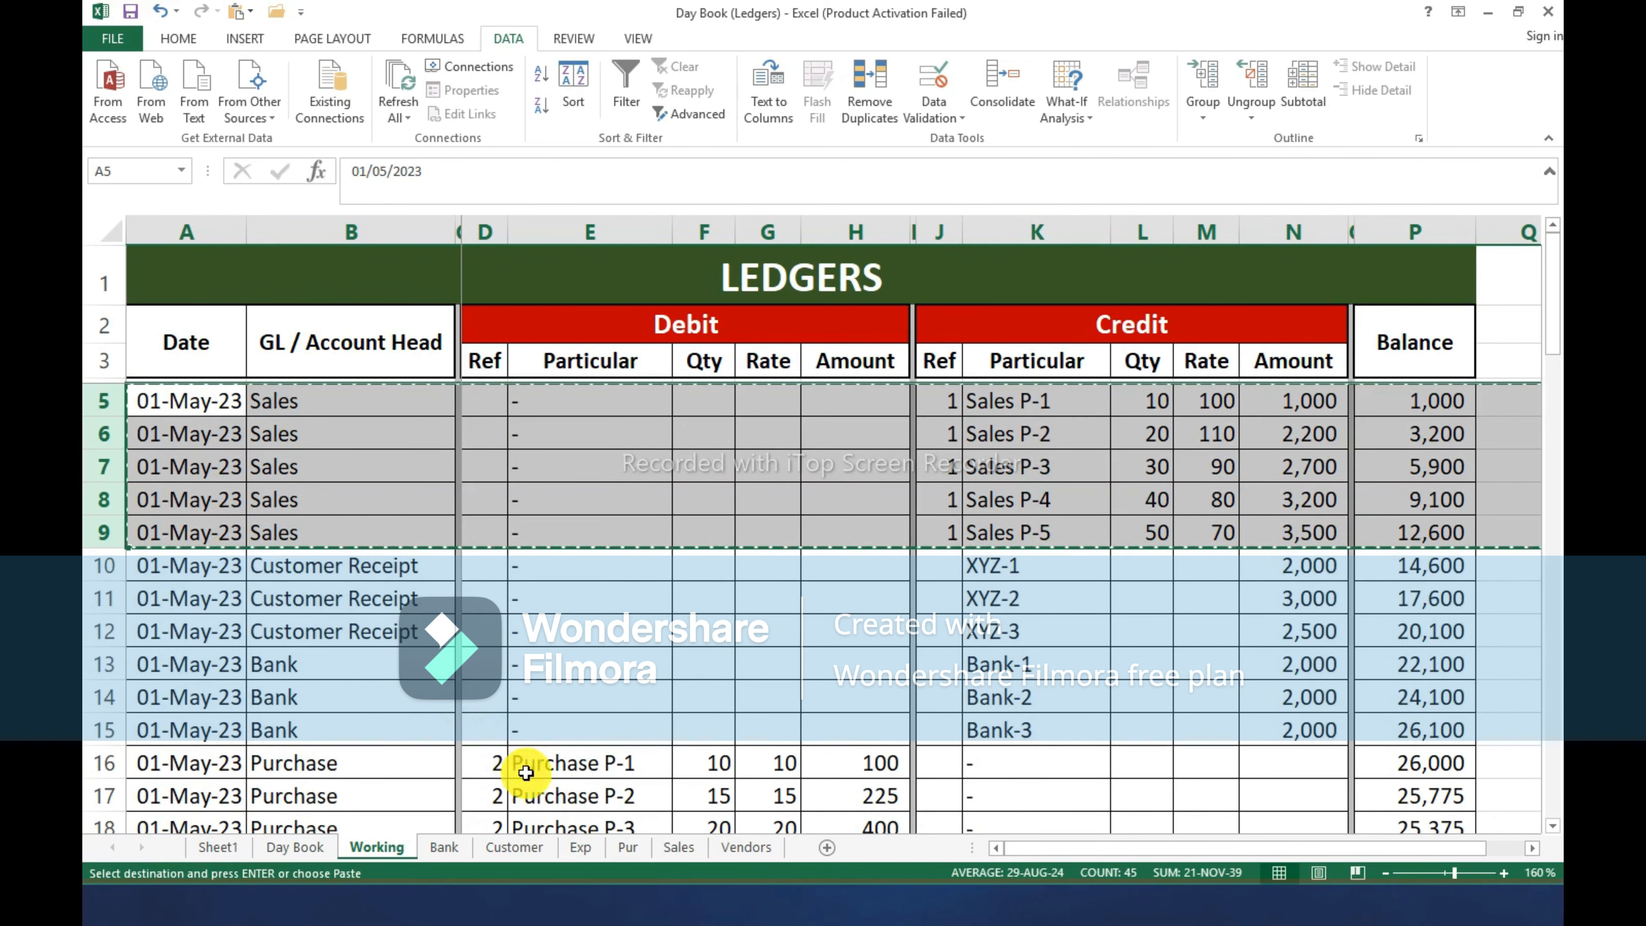
click(676, 847)
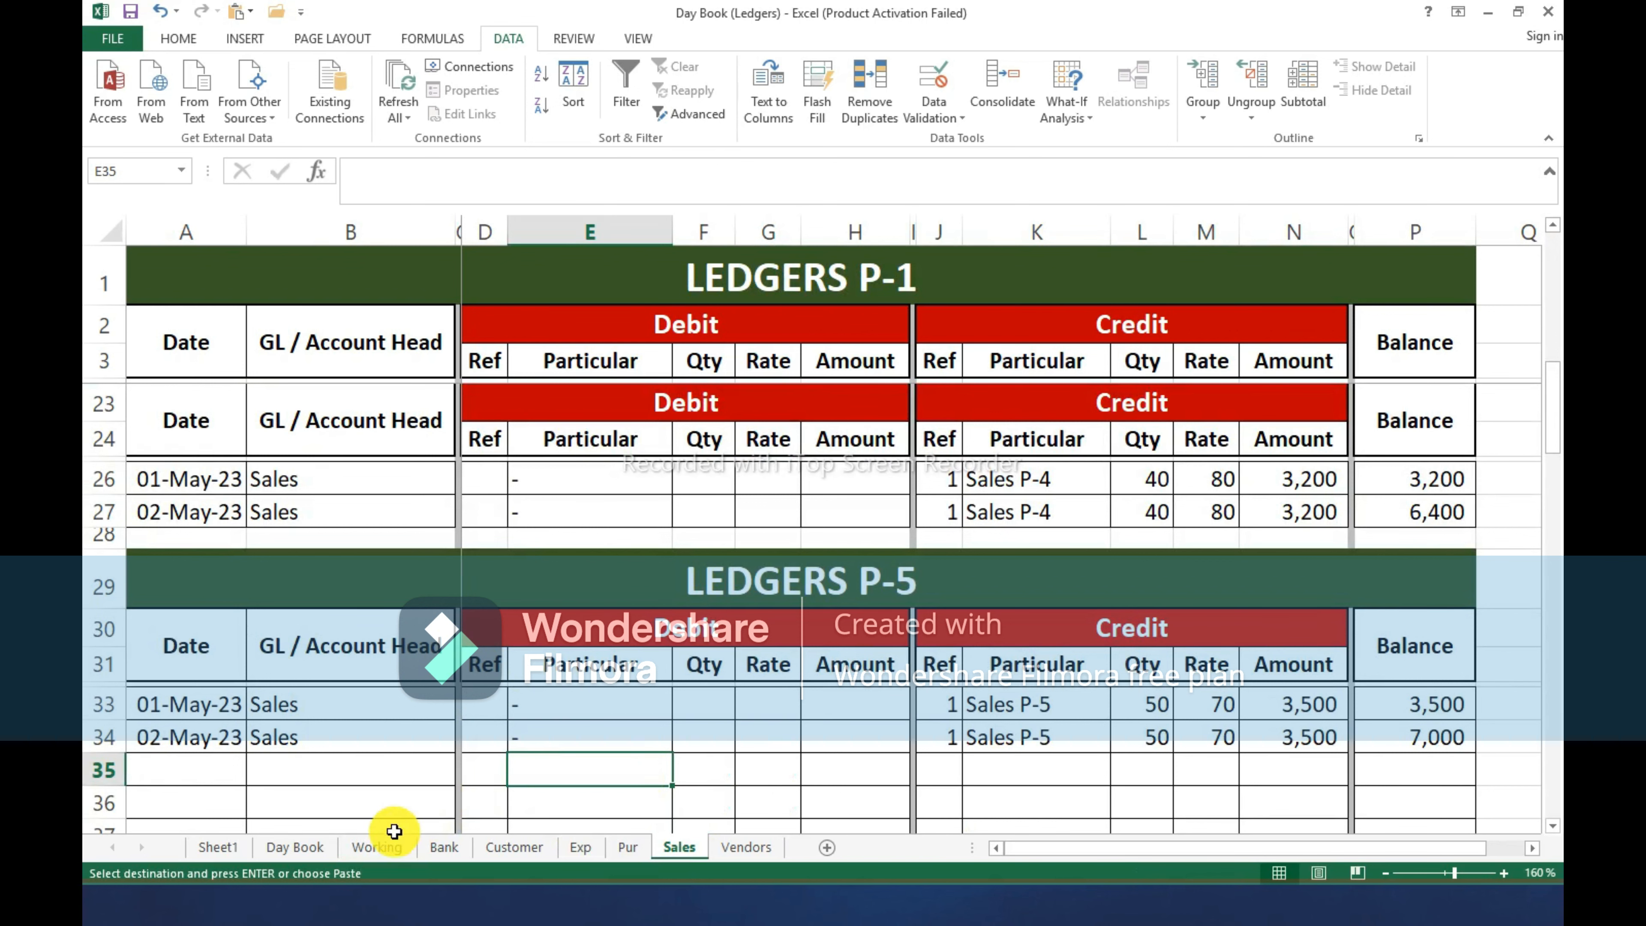
click(376, 848)
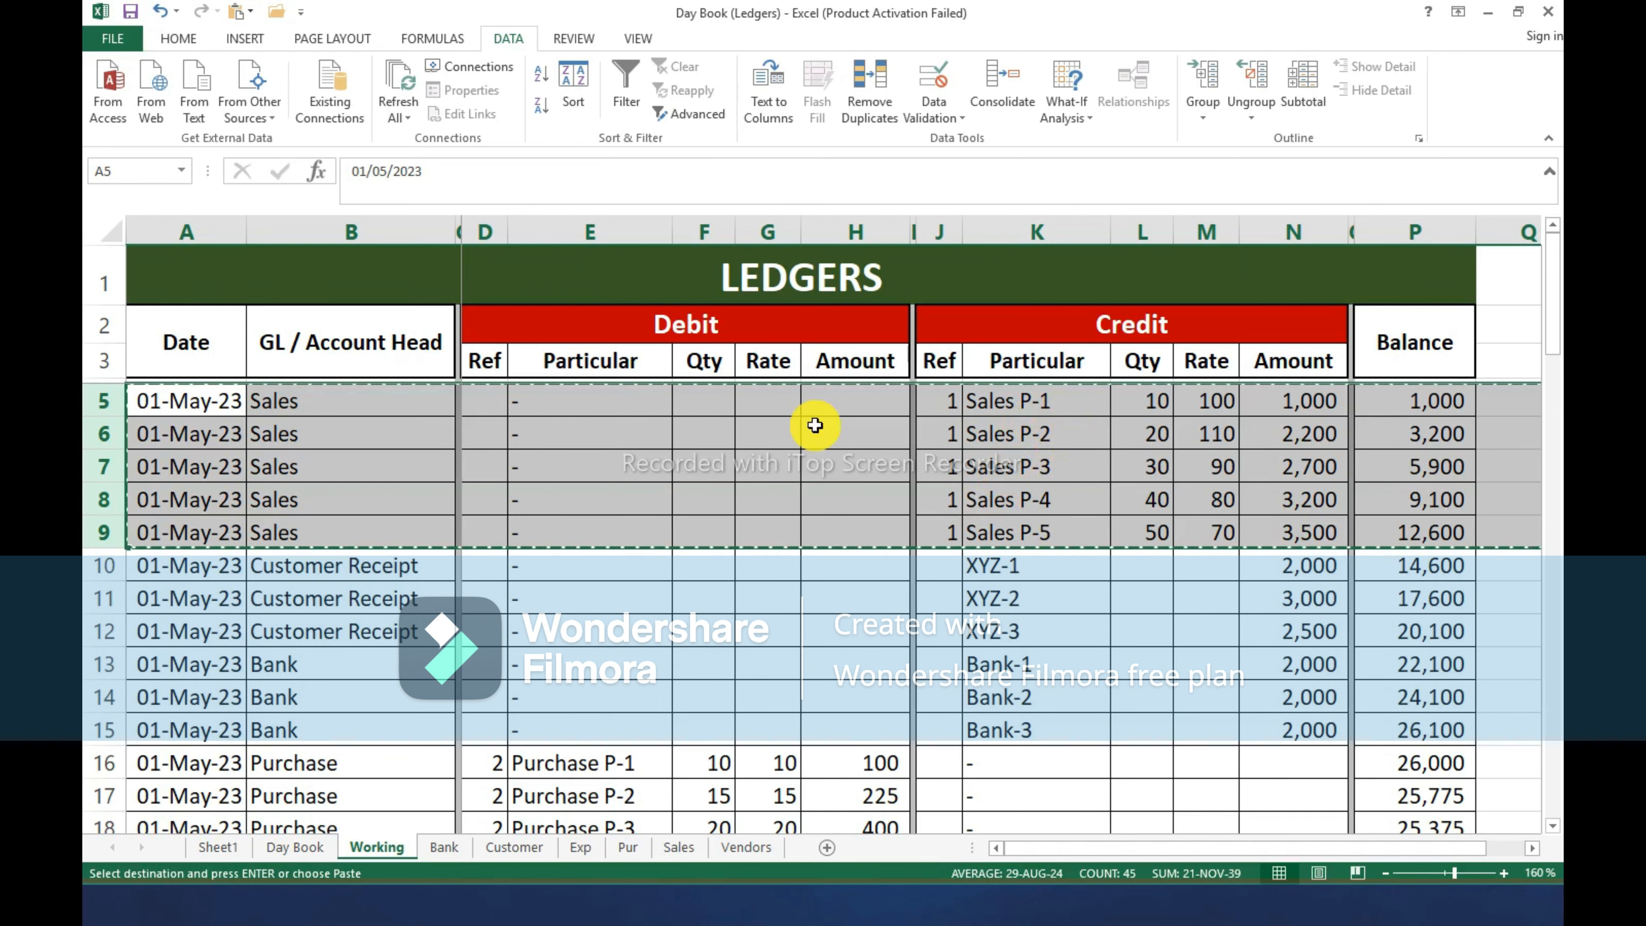
Sort Working rows 5 to 58 by column B A to Z, then by column A oldest to newest.
click(107, 397)
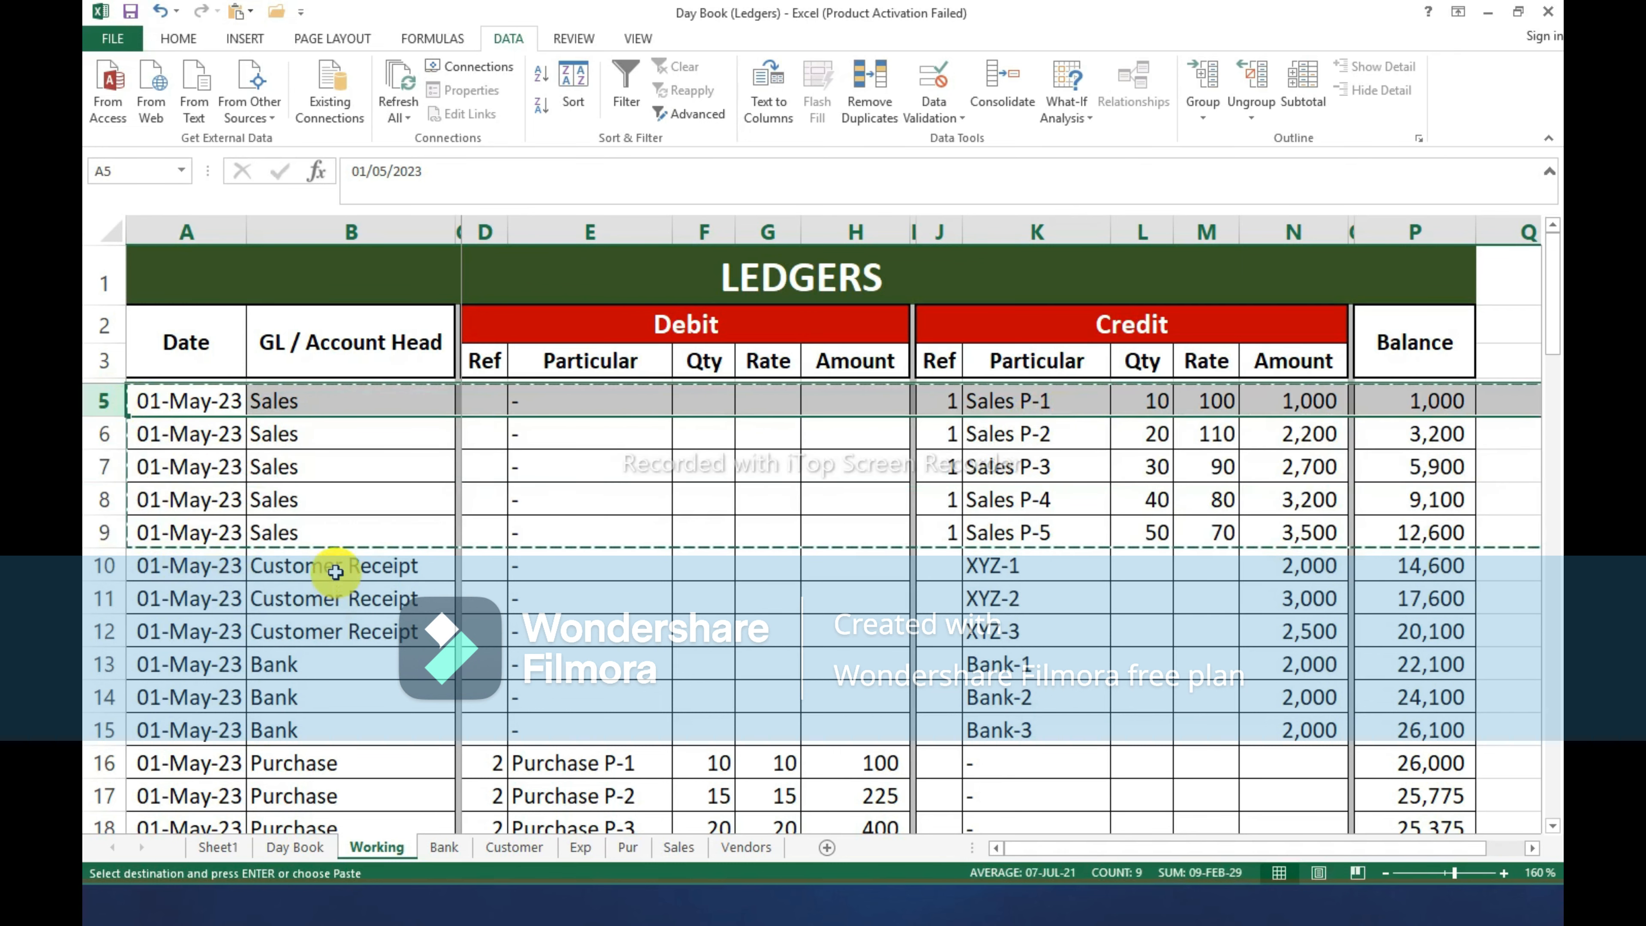
key(Escape)
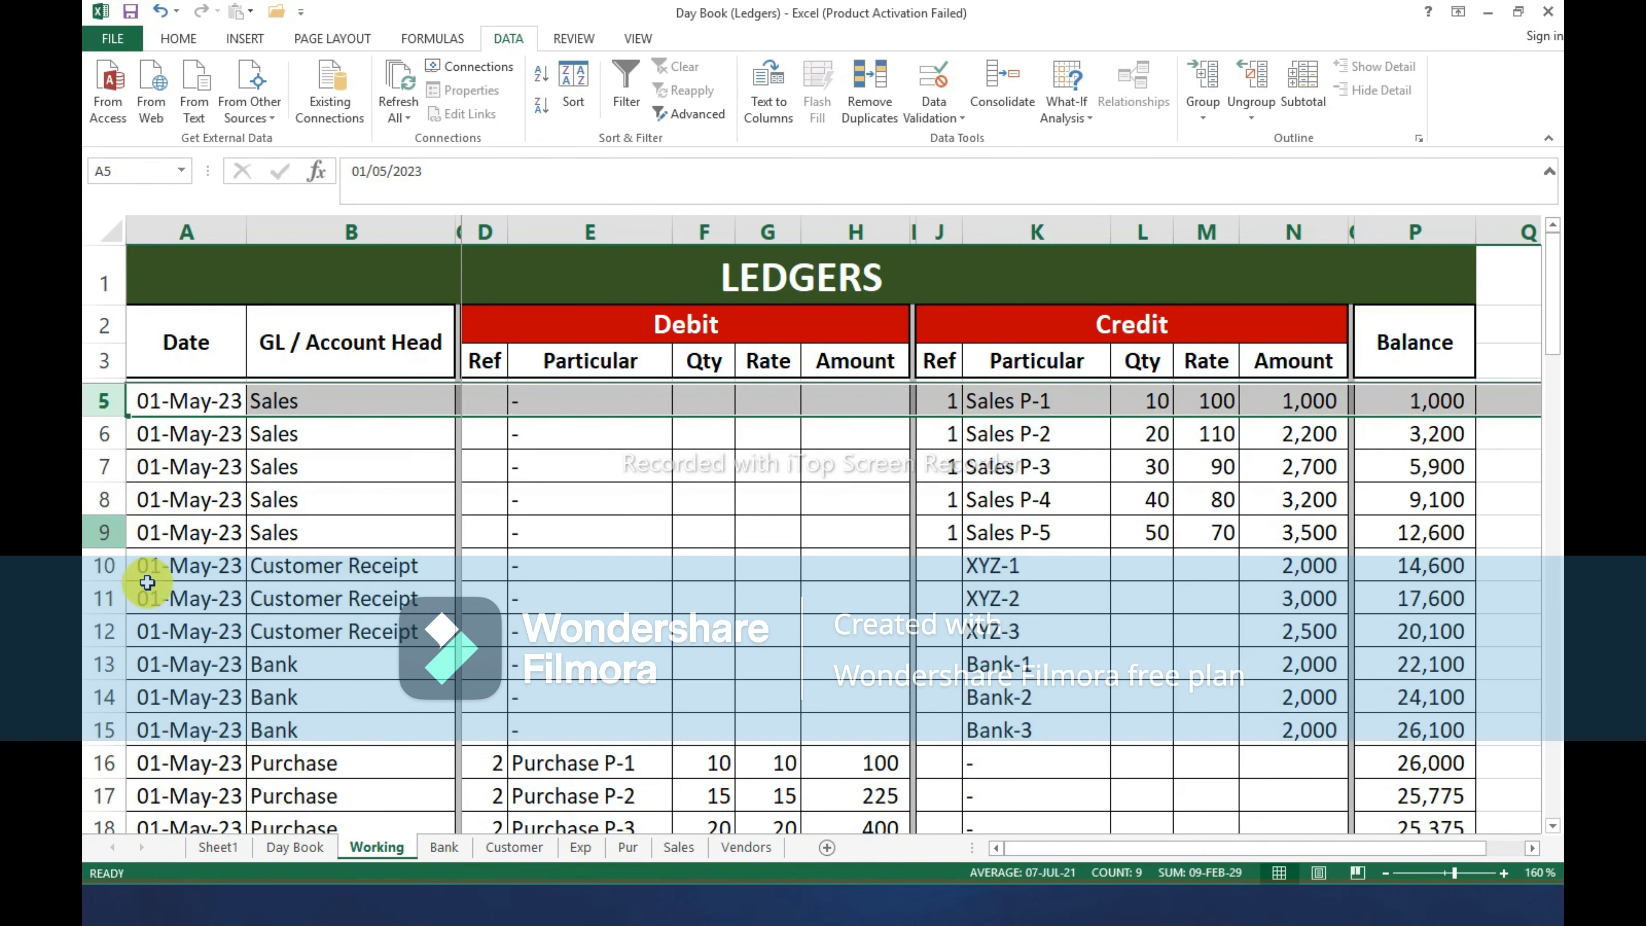
scroll(149, 581, down, 10)
scroll(151, 590, down, 7)
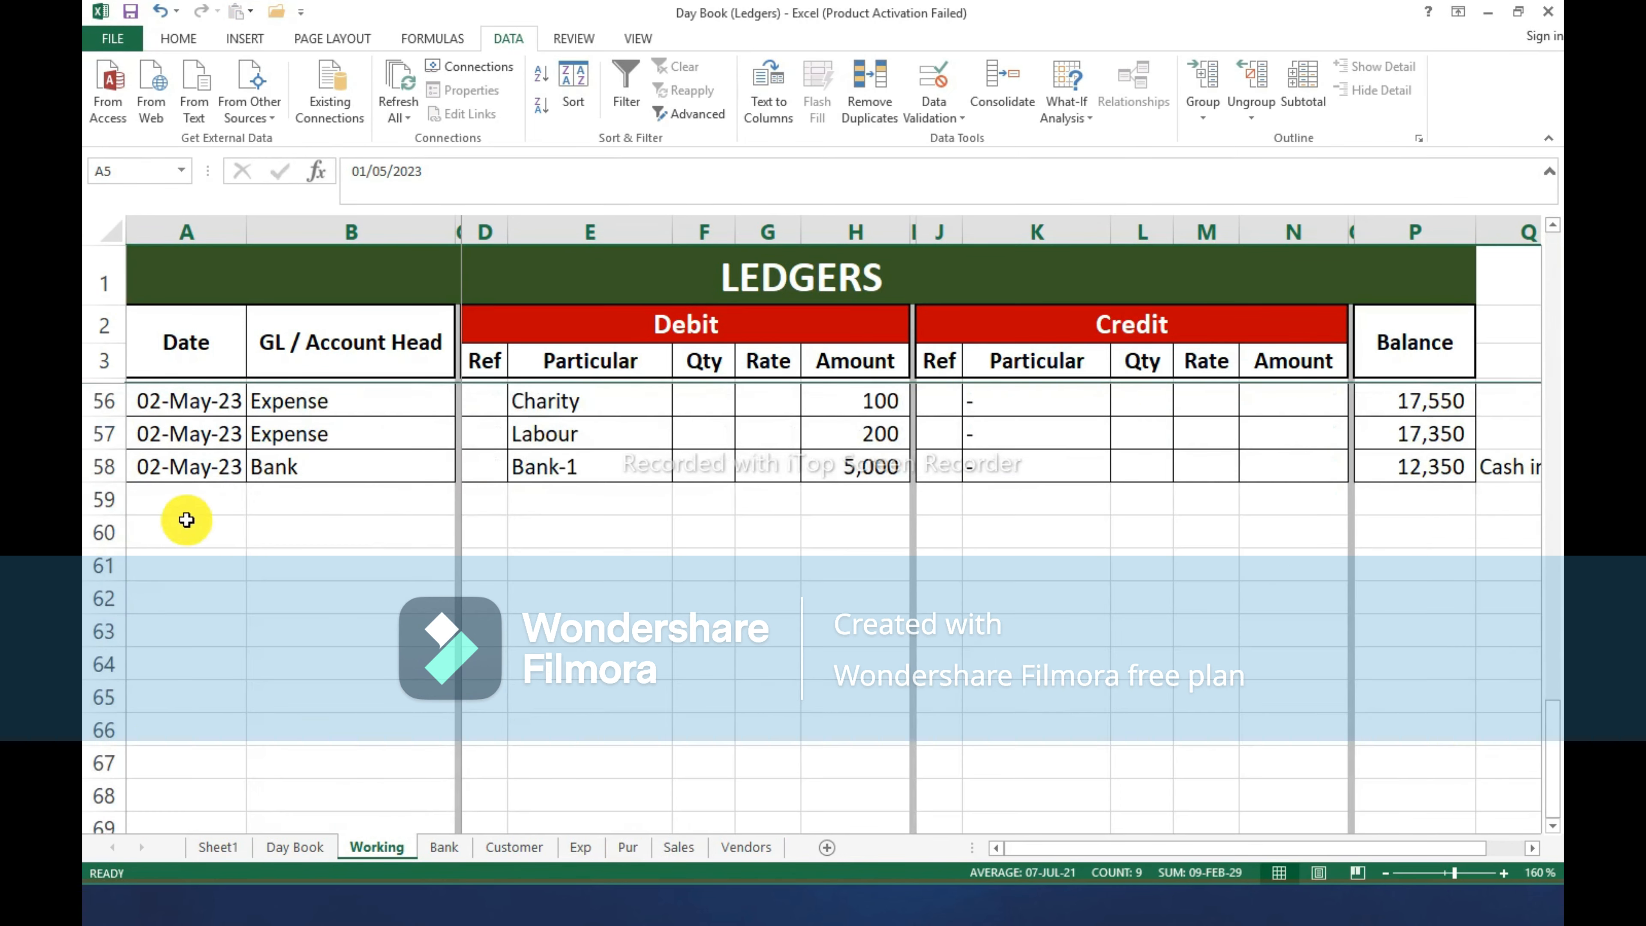
drag(105, 467, 412, 440)
click(574, 94)
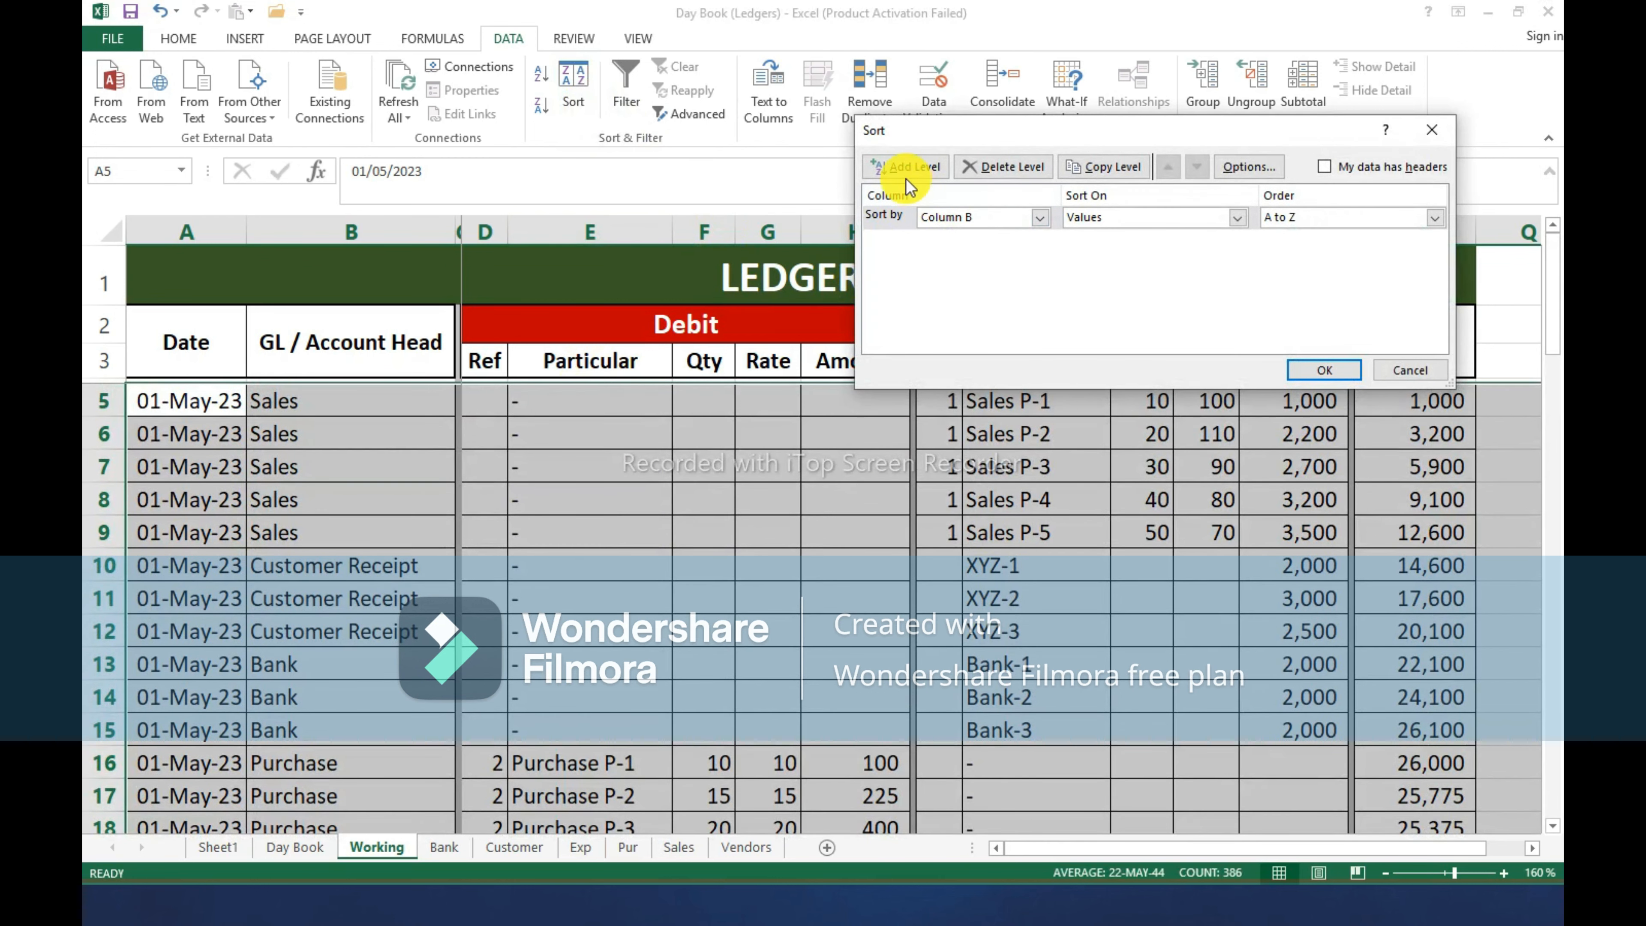
click(905, 167)
click(954, 241)
click(958, 260)
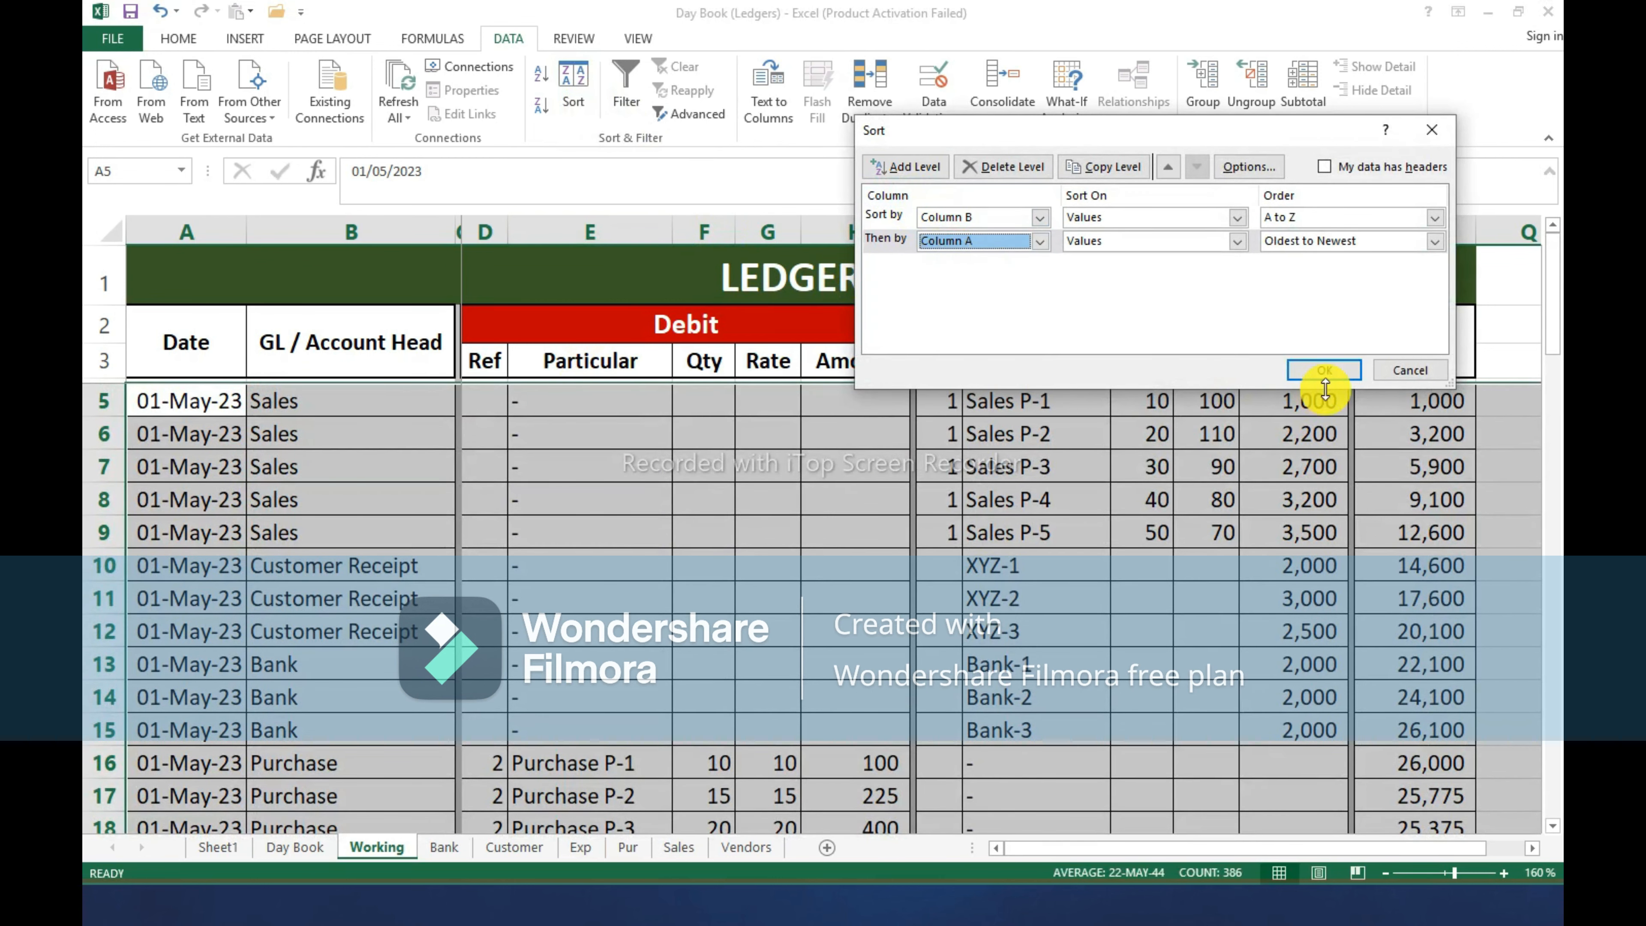
click(1321, 371)
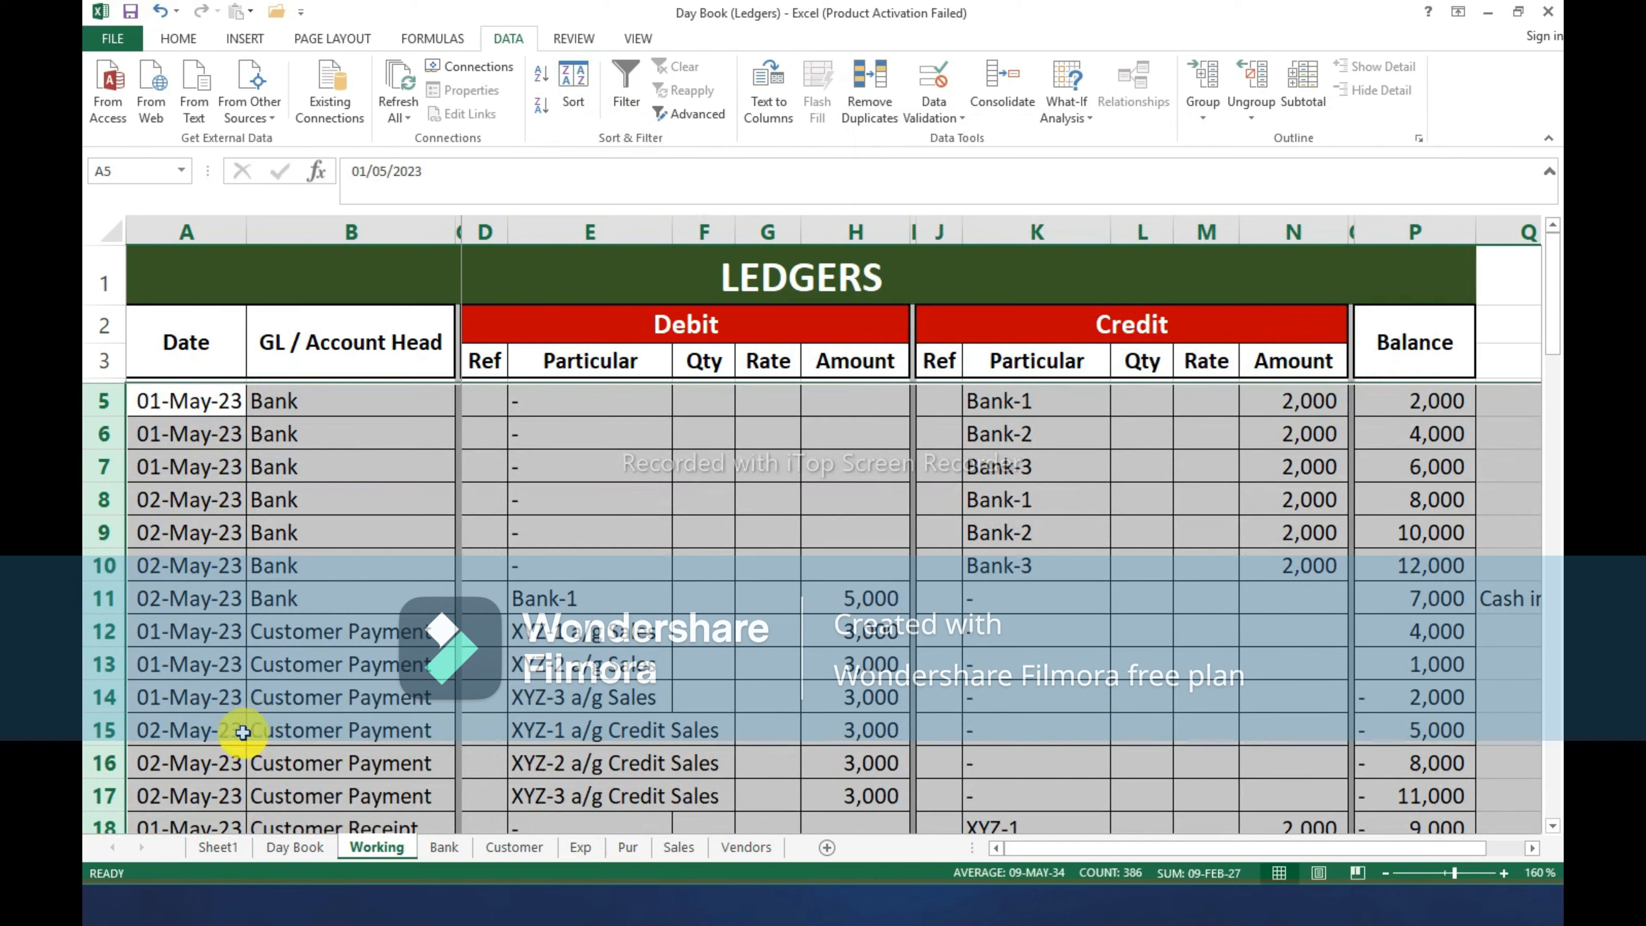
click(422, 598)
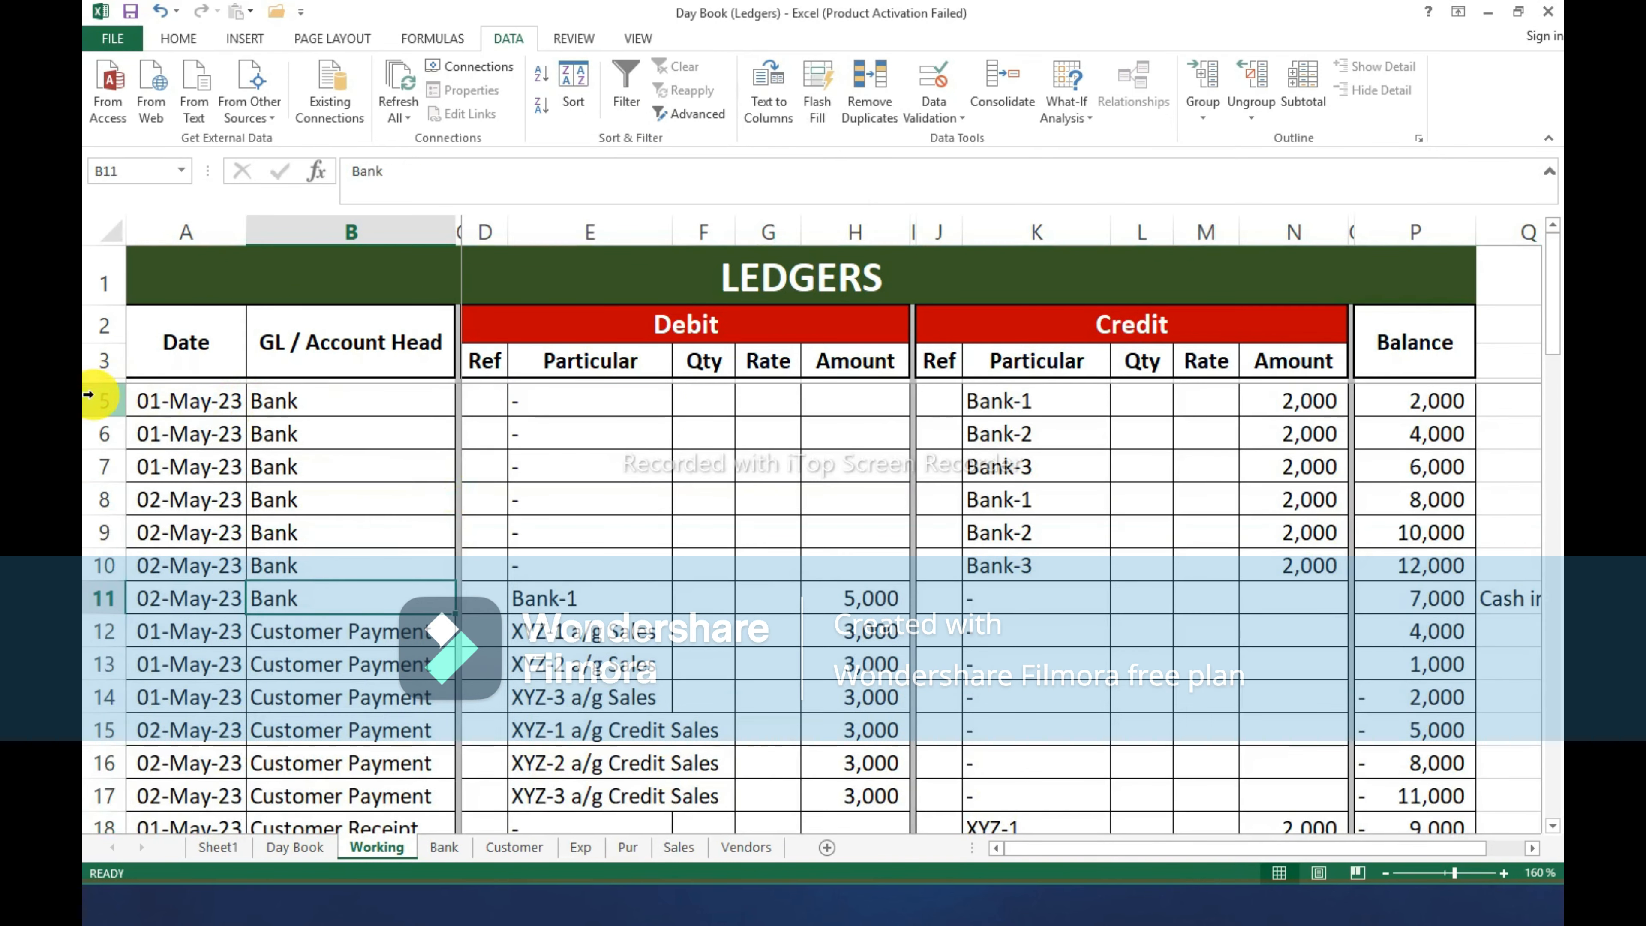
drag(89, 394, 94, 598)
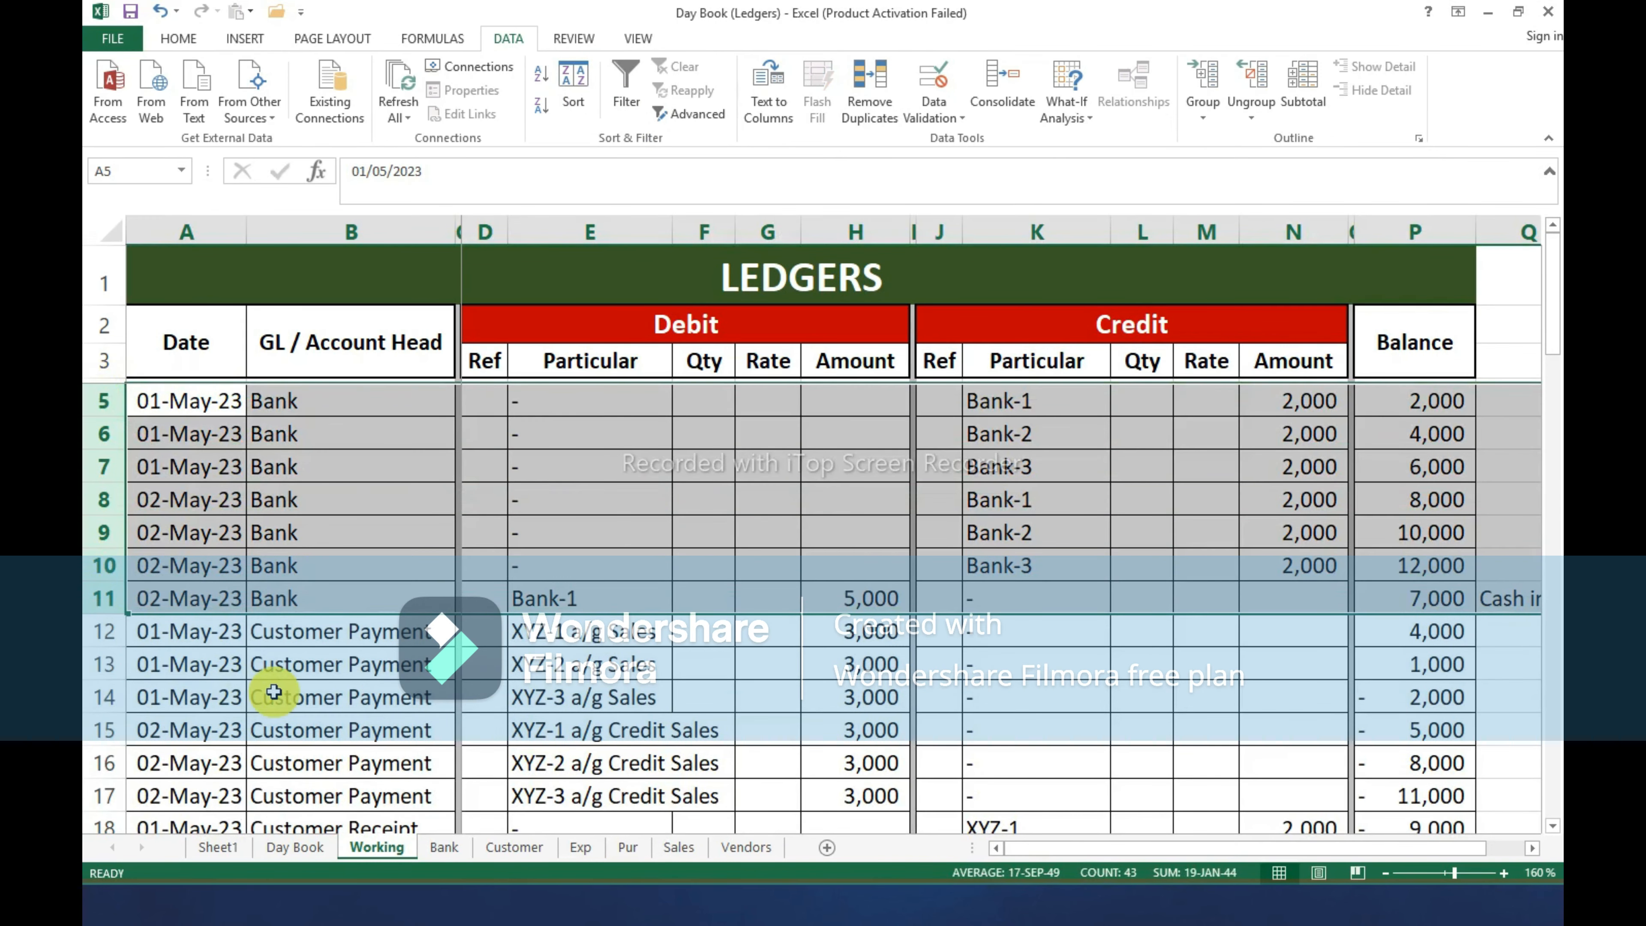
key(shift+Up)
key(shift+Up)
key(shift+Up)
key(shift+Up)
key(shift+Up)
key(shift+Up)
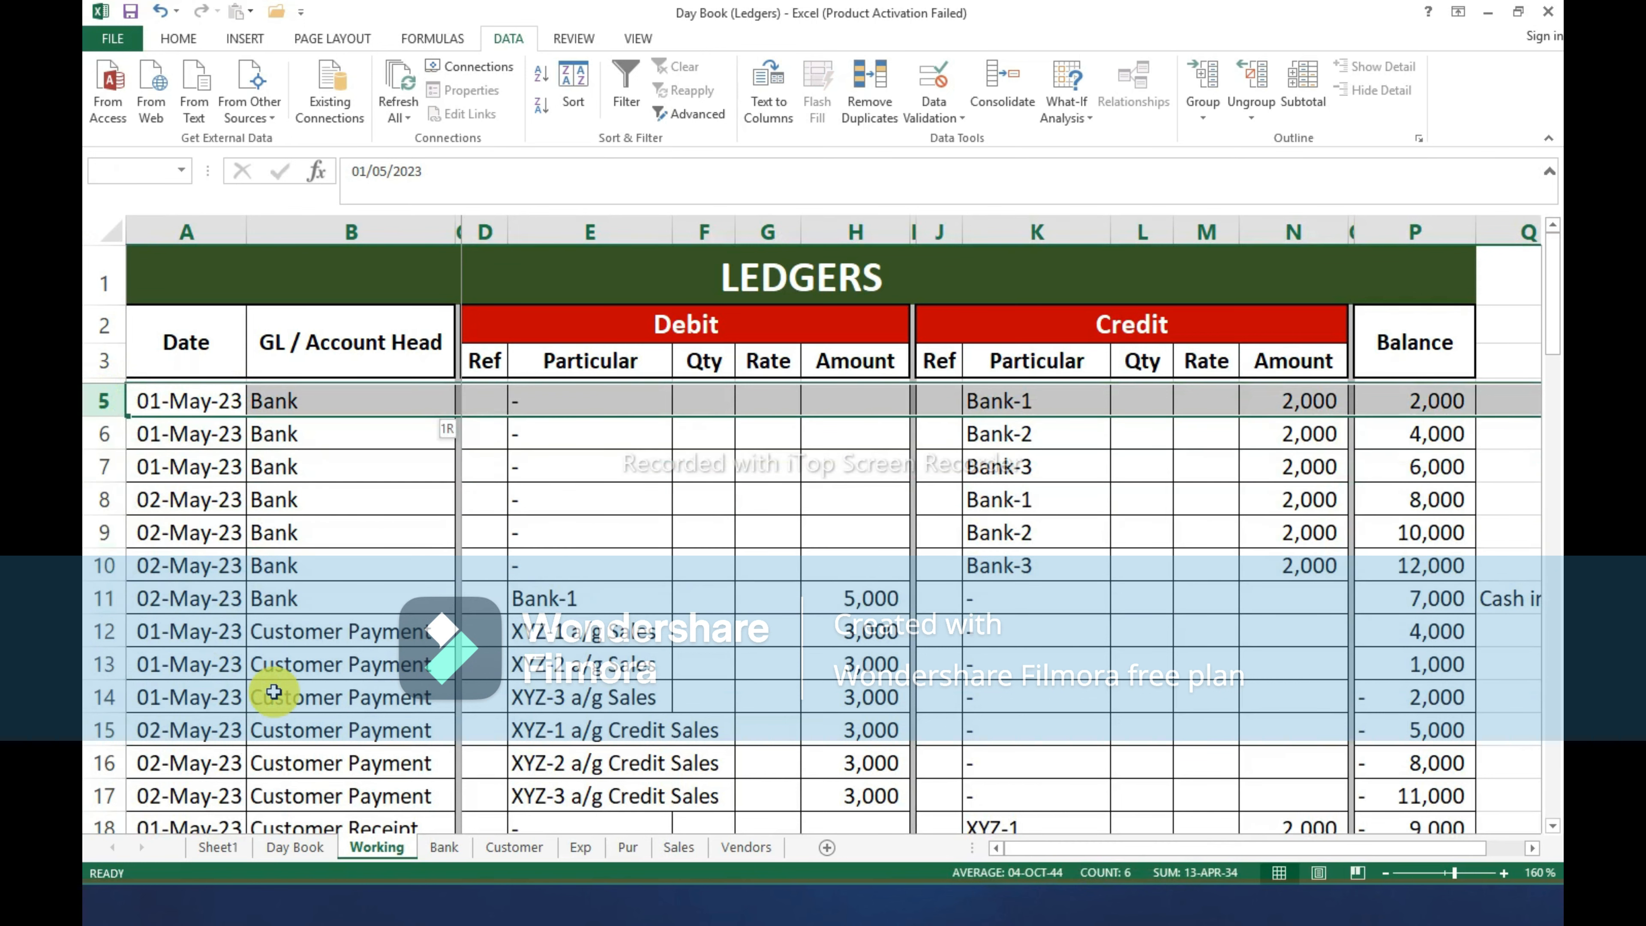
shift+click(98, 596)
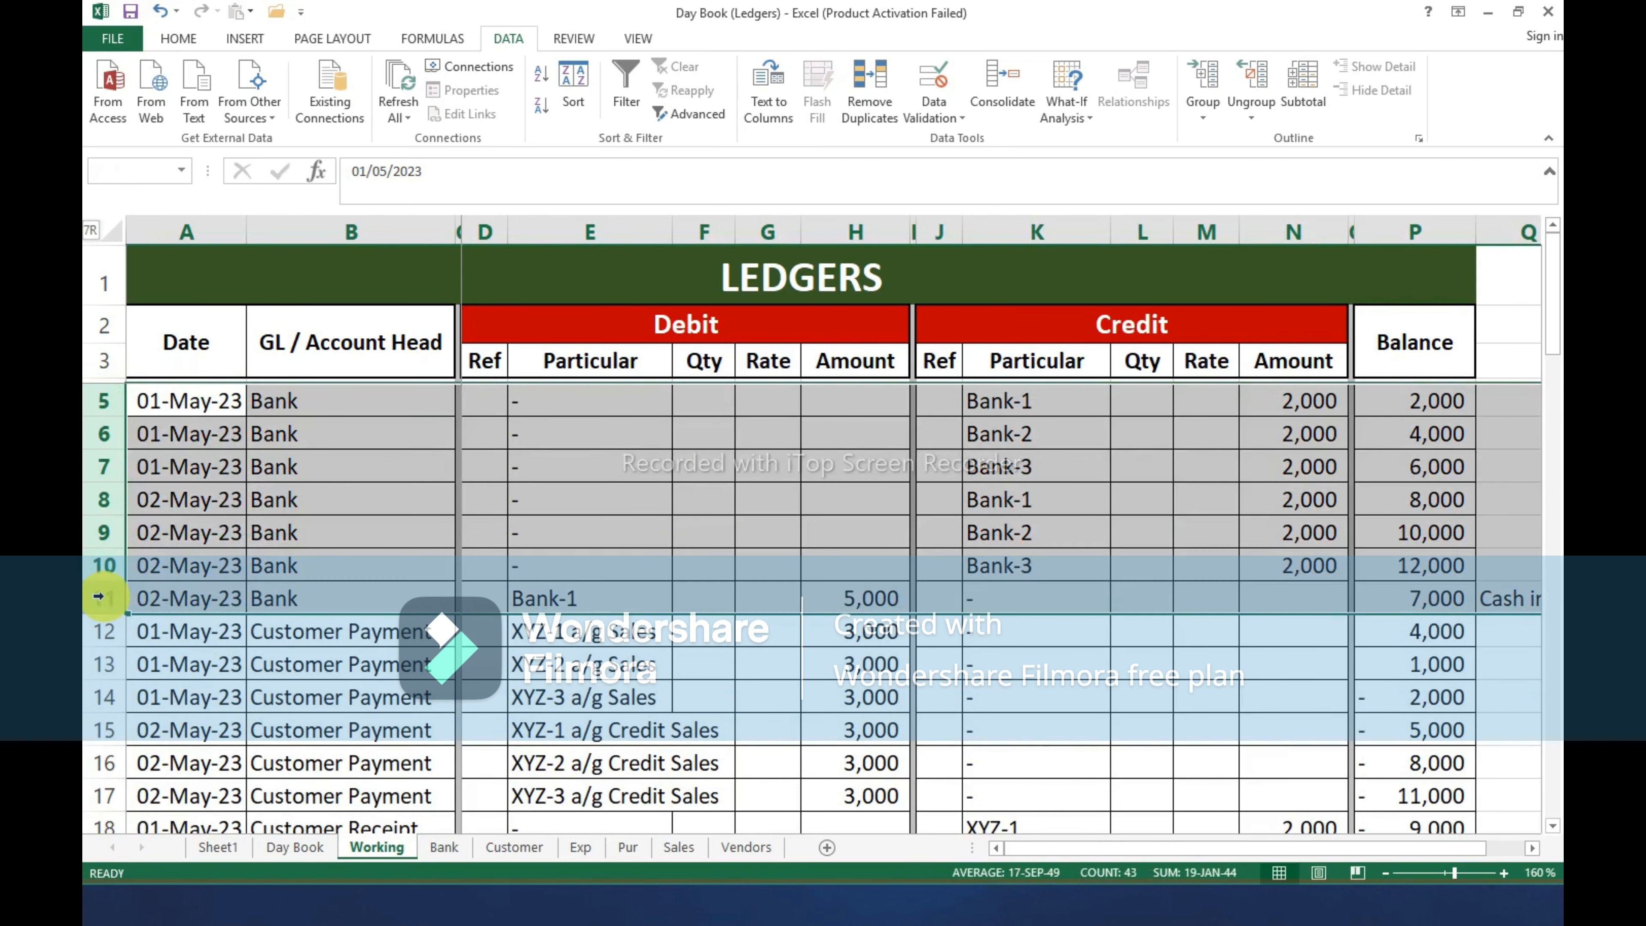
Replace the account heads in B5:B10 with the bank names copied from the credit particulars in K5:K10.
drag(988, 397, 1007, 578)
key(ctrl+c)
key(Left)
key(Left)
key(Left)
key(Left)
key(Left)
key(Left)
key(Left)
key(Left)
key(Left)
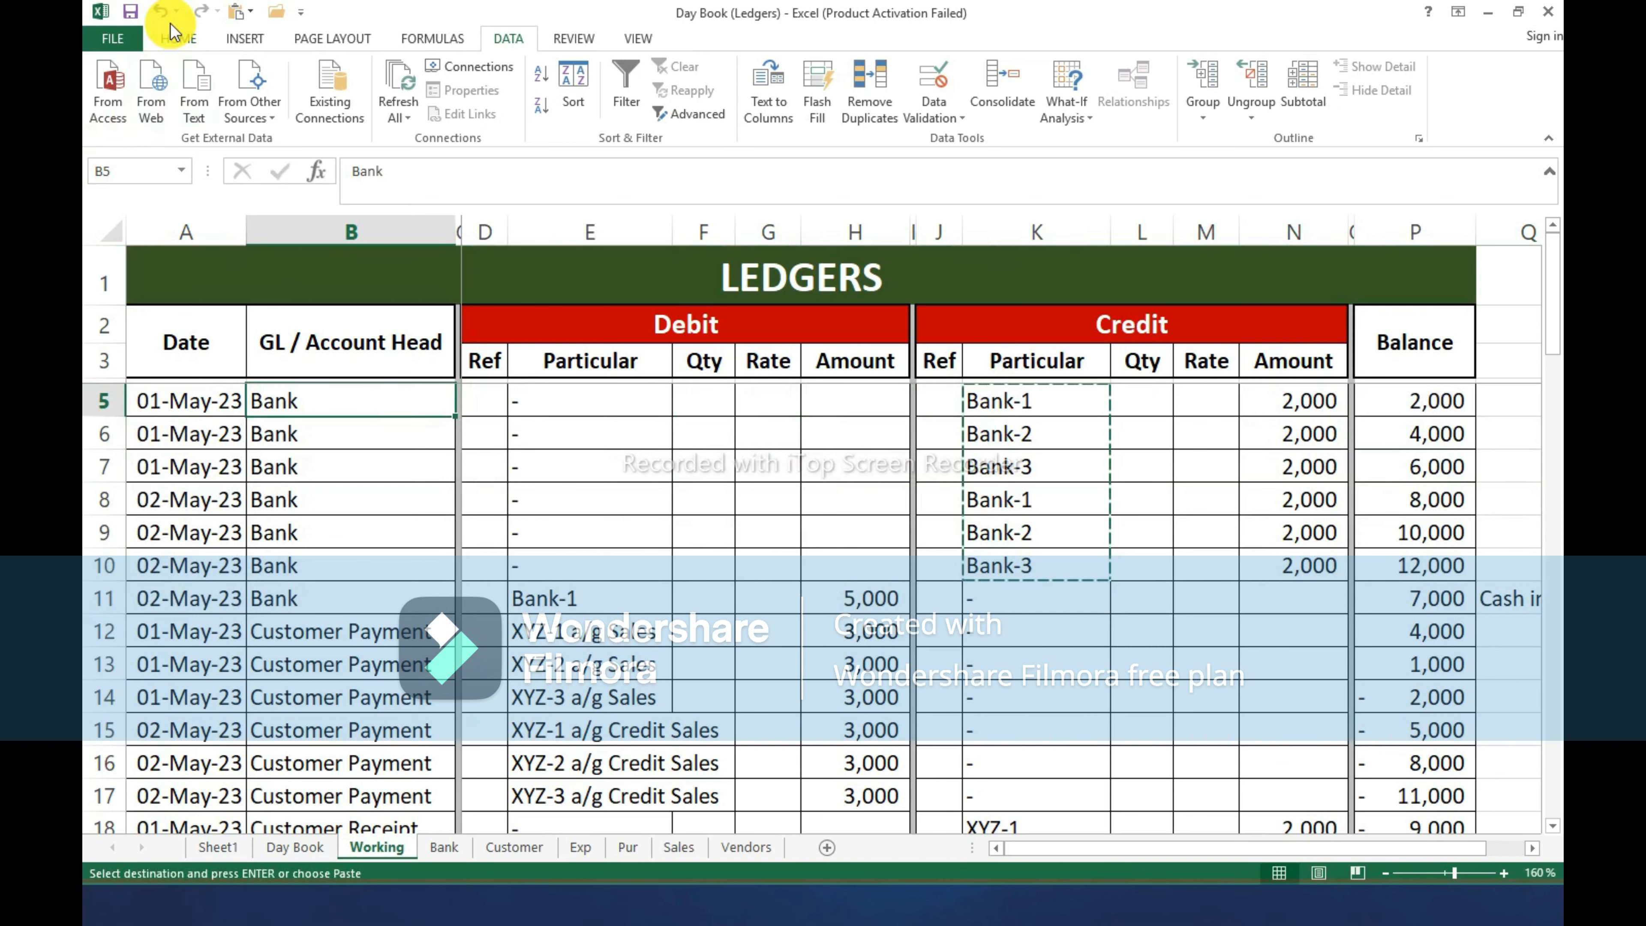
click(176, 39)
click(129, 100)
click(114, 241)
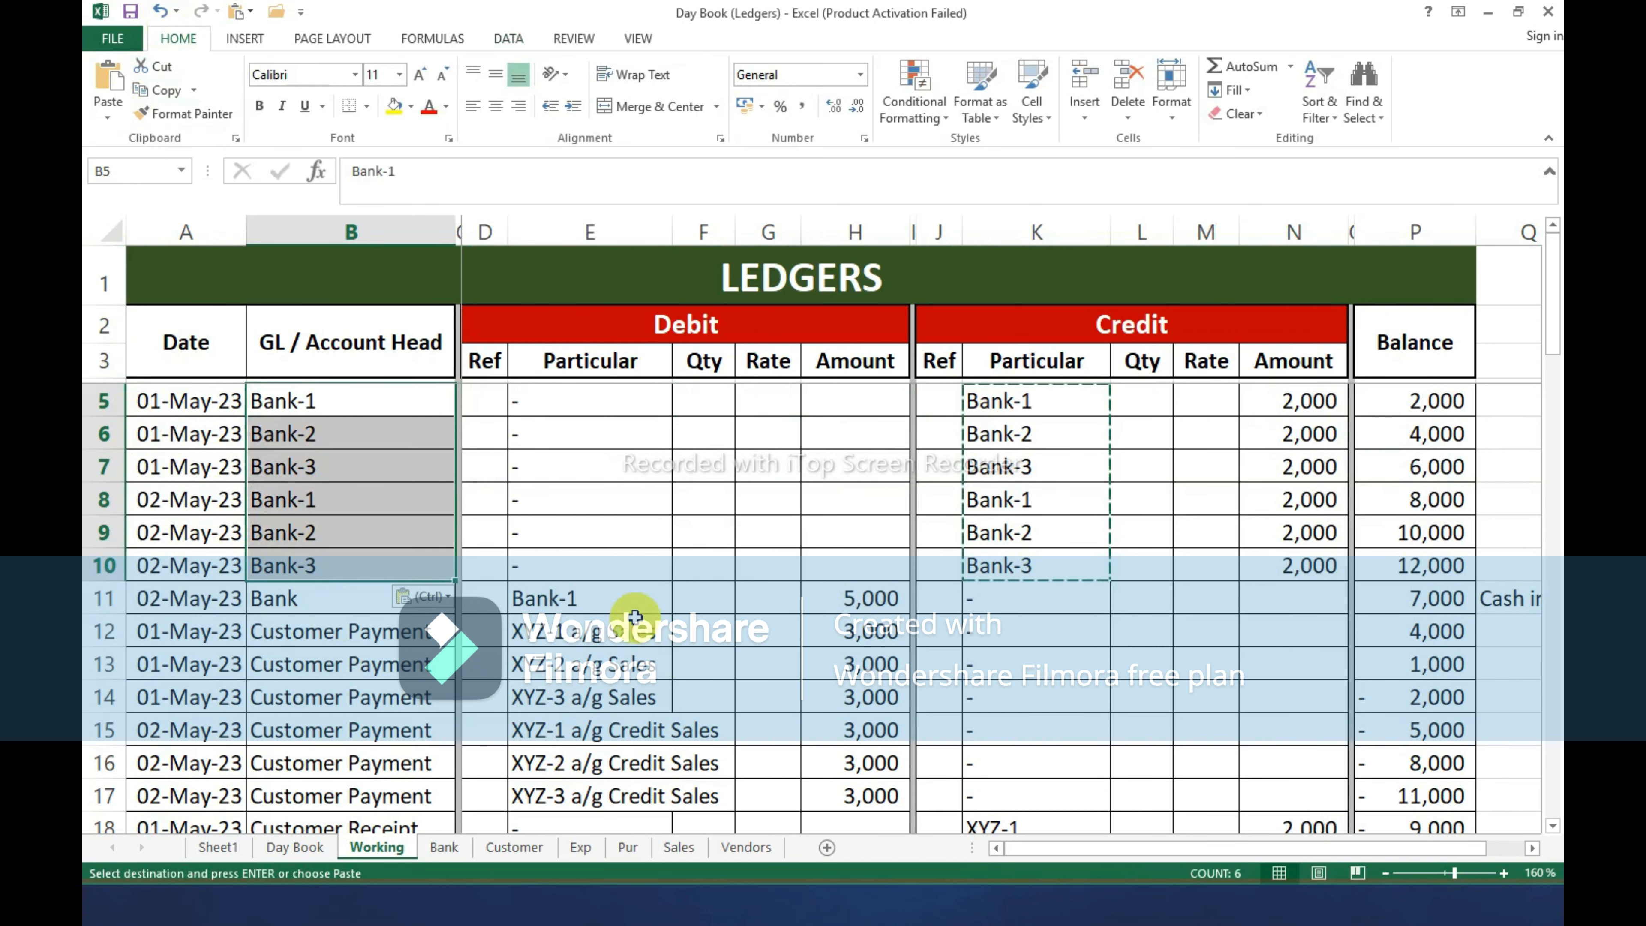
Replace the account head in B11 with Bank-1, copied from the debit particular in E11.
click(595, 606)
key(ctrl+c)
key(Left)
key(Left)
key(Left)
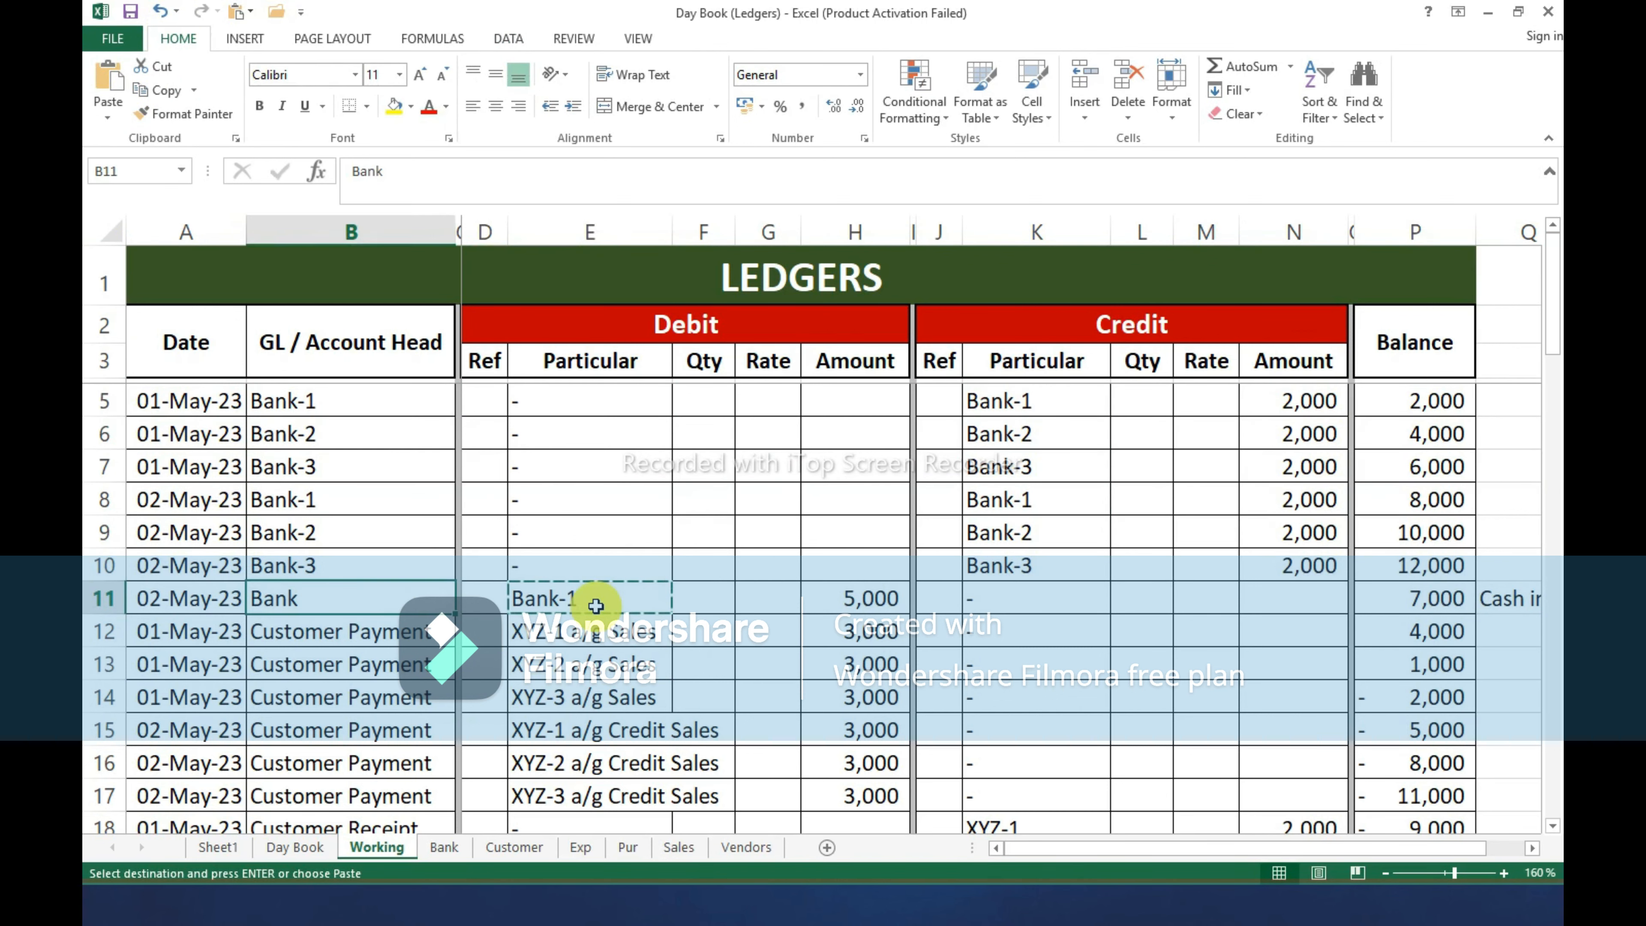
click(114, 116)
click(110, 245)
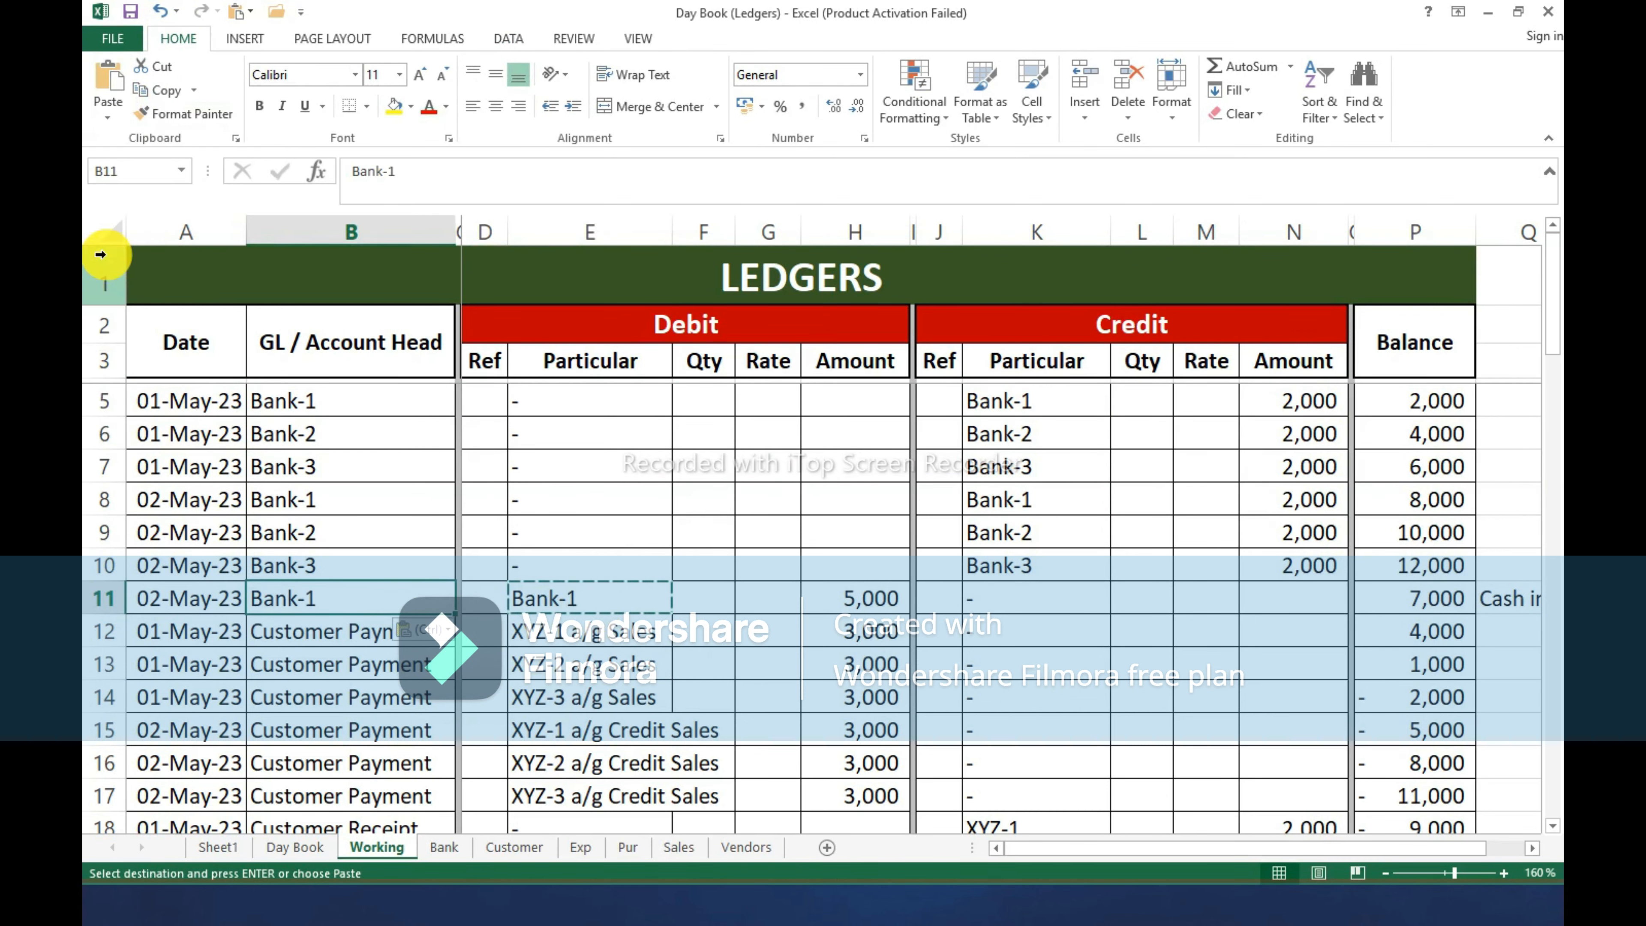
Sort the bank entries in rows 5 to 11 by column B A to Z, then by column A oldest to newest.
drag(128, 415, 179, 600)
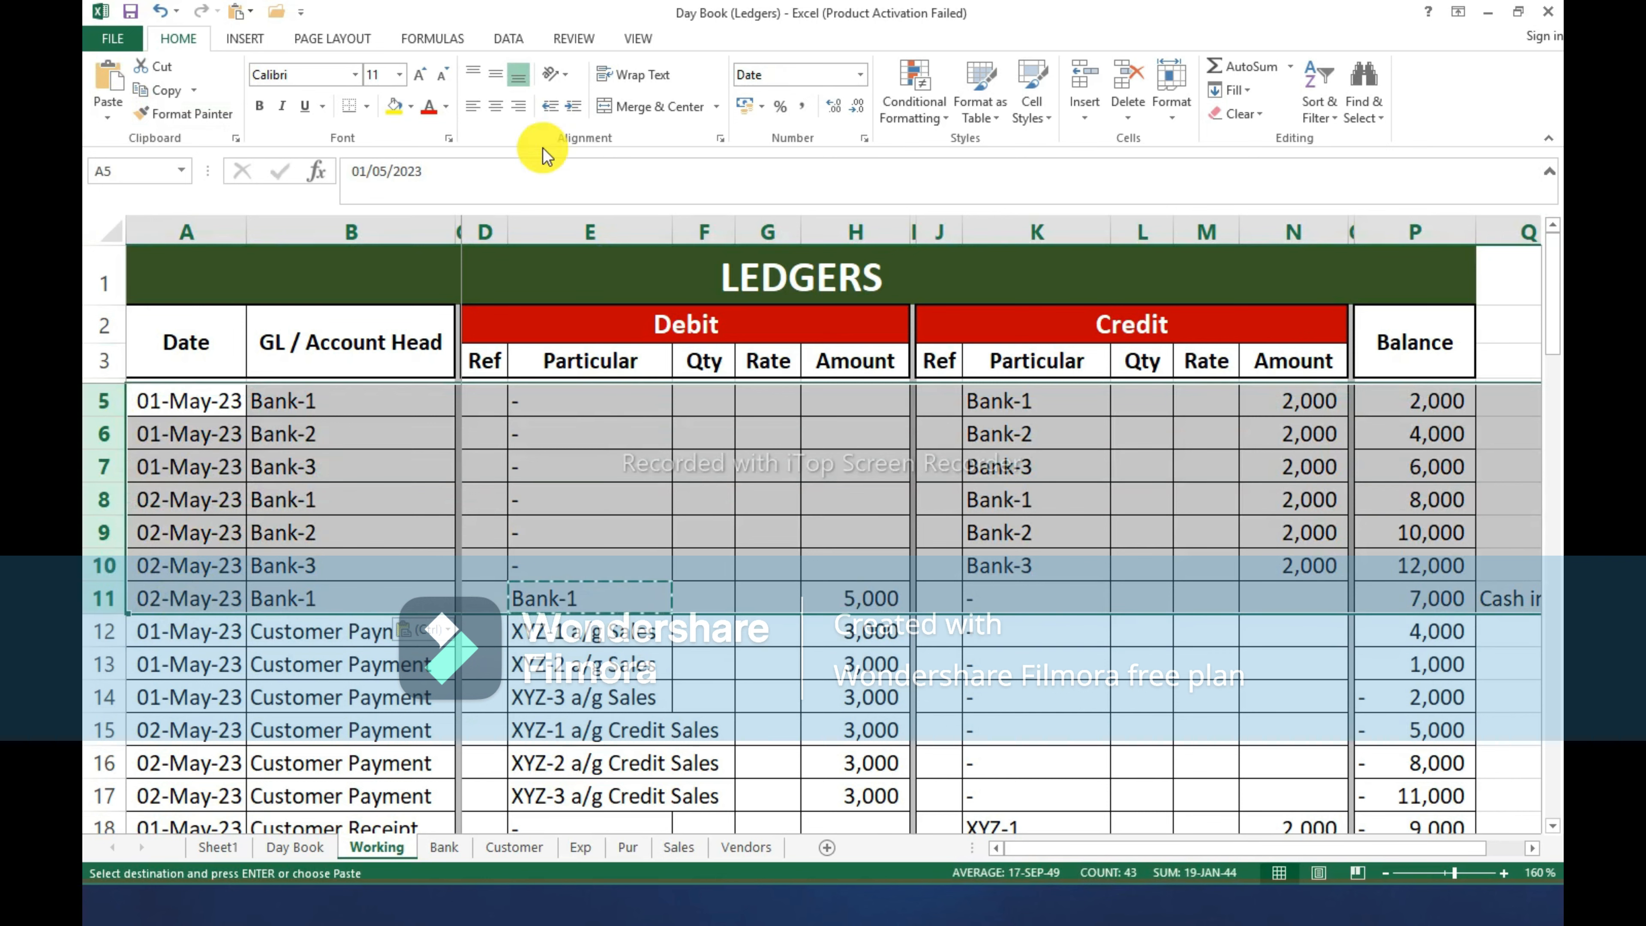
click(509, 40)
click(572, 88)
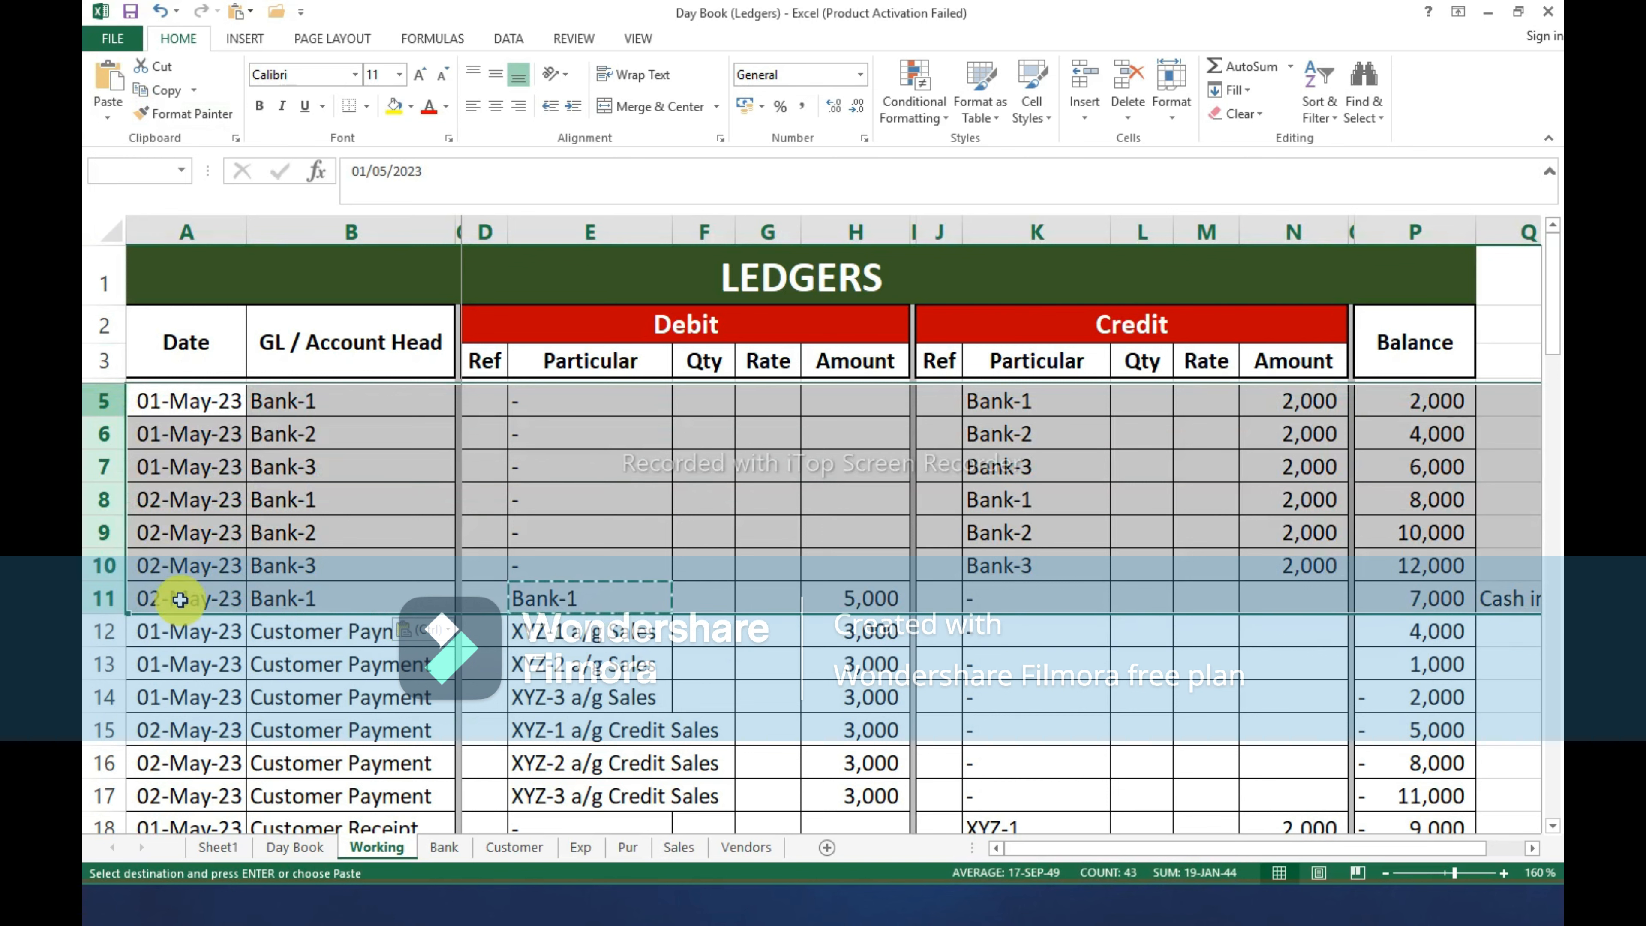
click(508, 40)
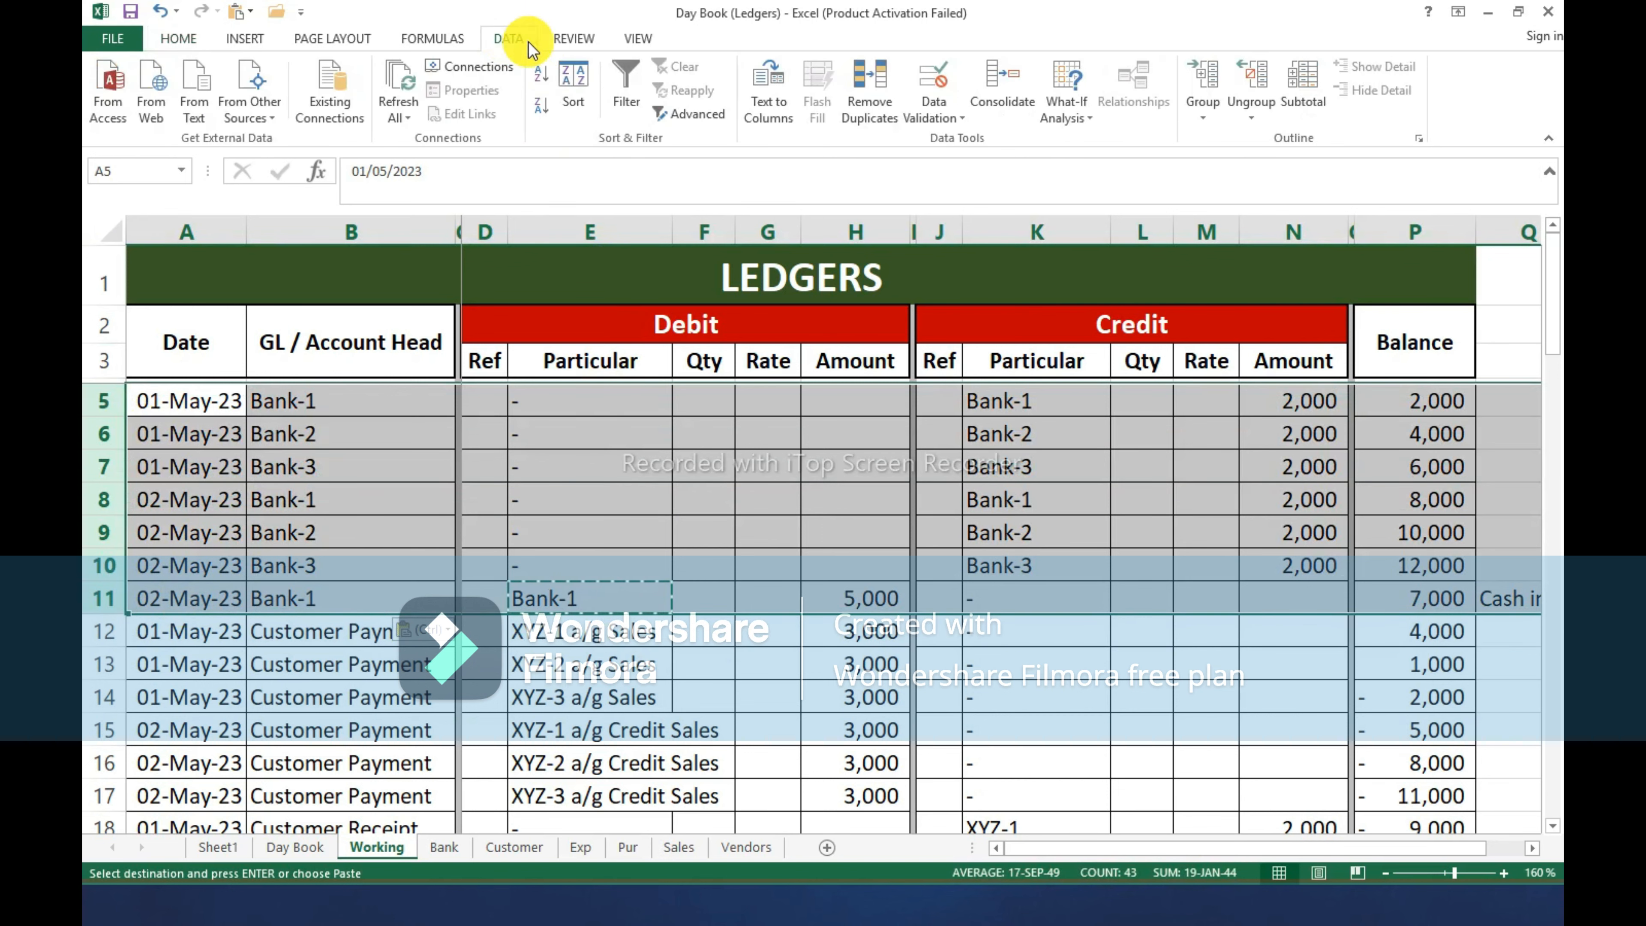
click(572, 88)
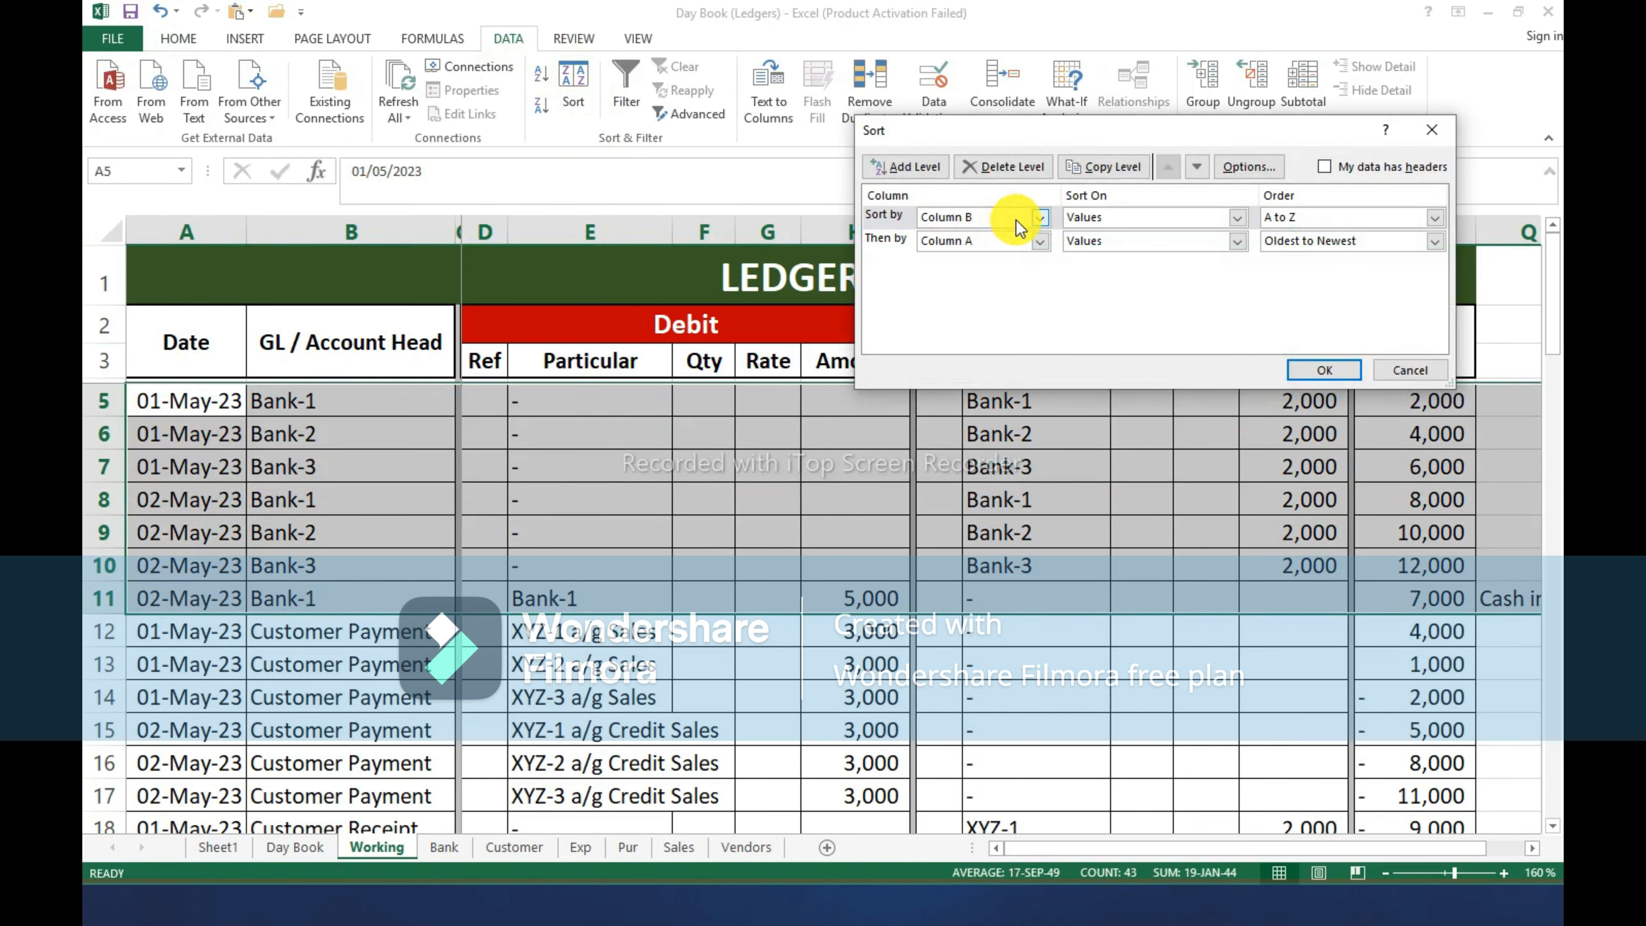
click(1297, 374)
Change the date in A5 to 03/05/2023 and copy it down the Date column through row 58.
double_click(184, 403)
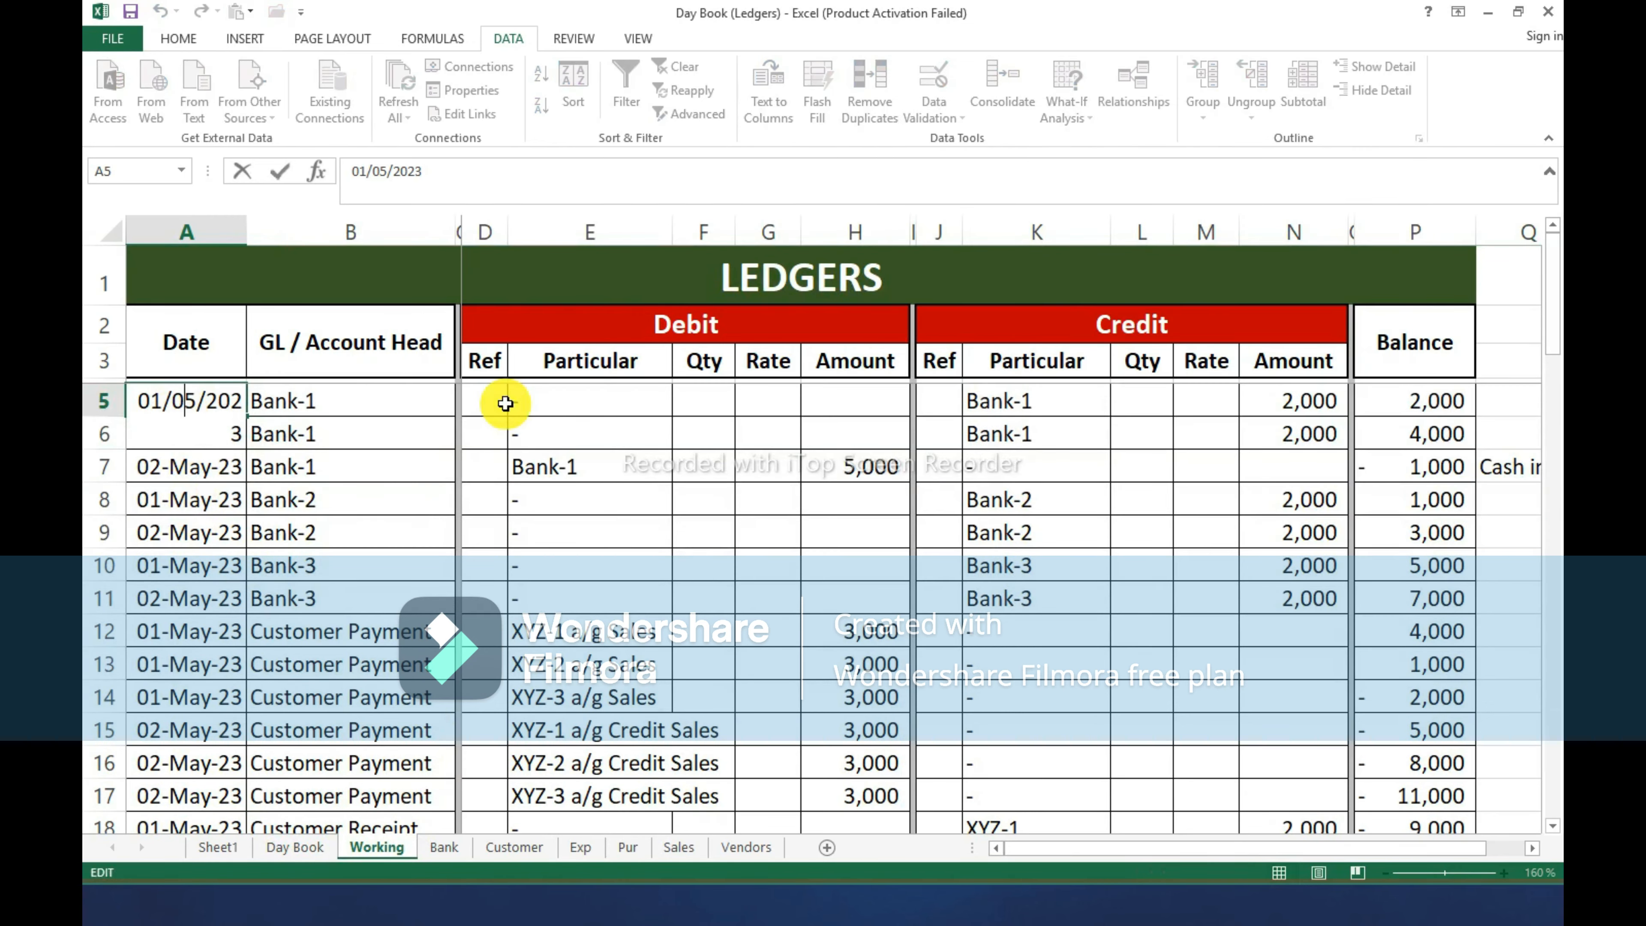
text(3)
key(Return)
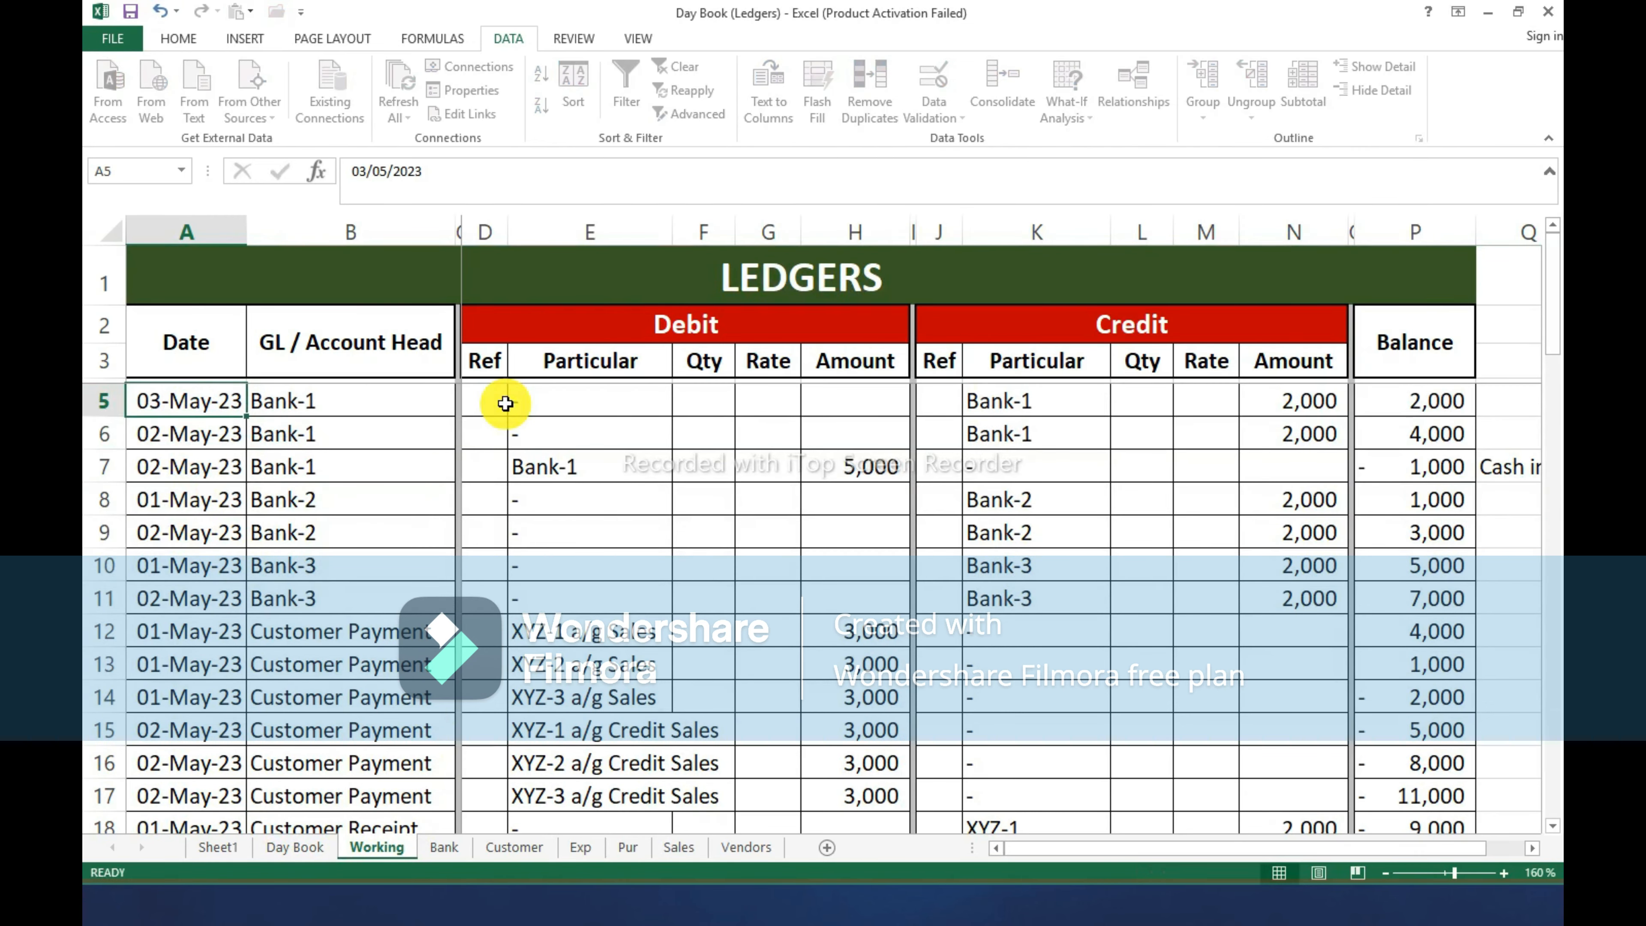
key(Up)
key(ctrl+c)
key(ctrl+shift+Down)
scroll(505, 404, down, 1)
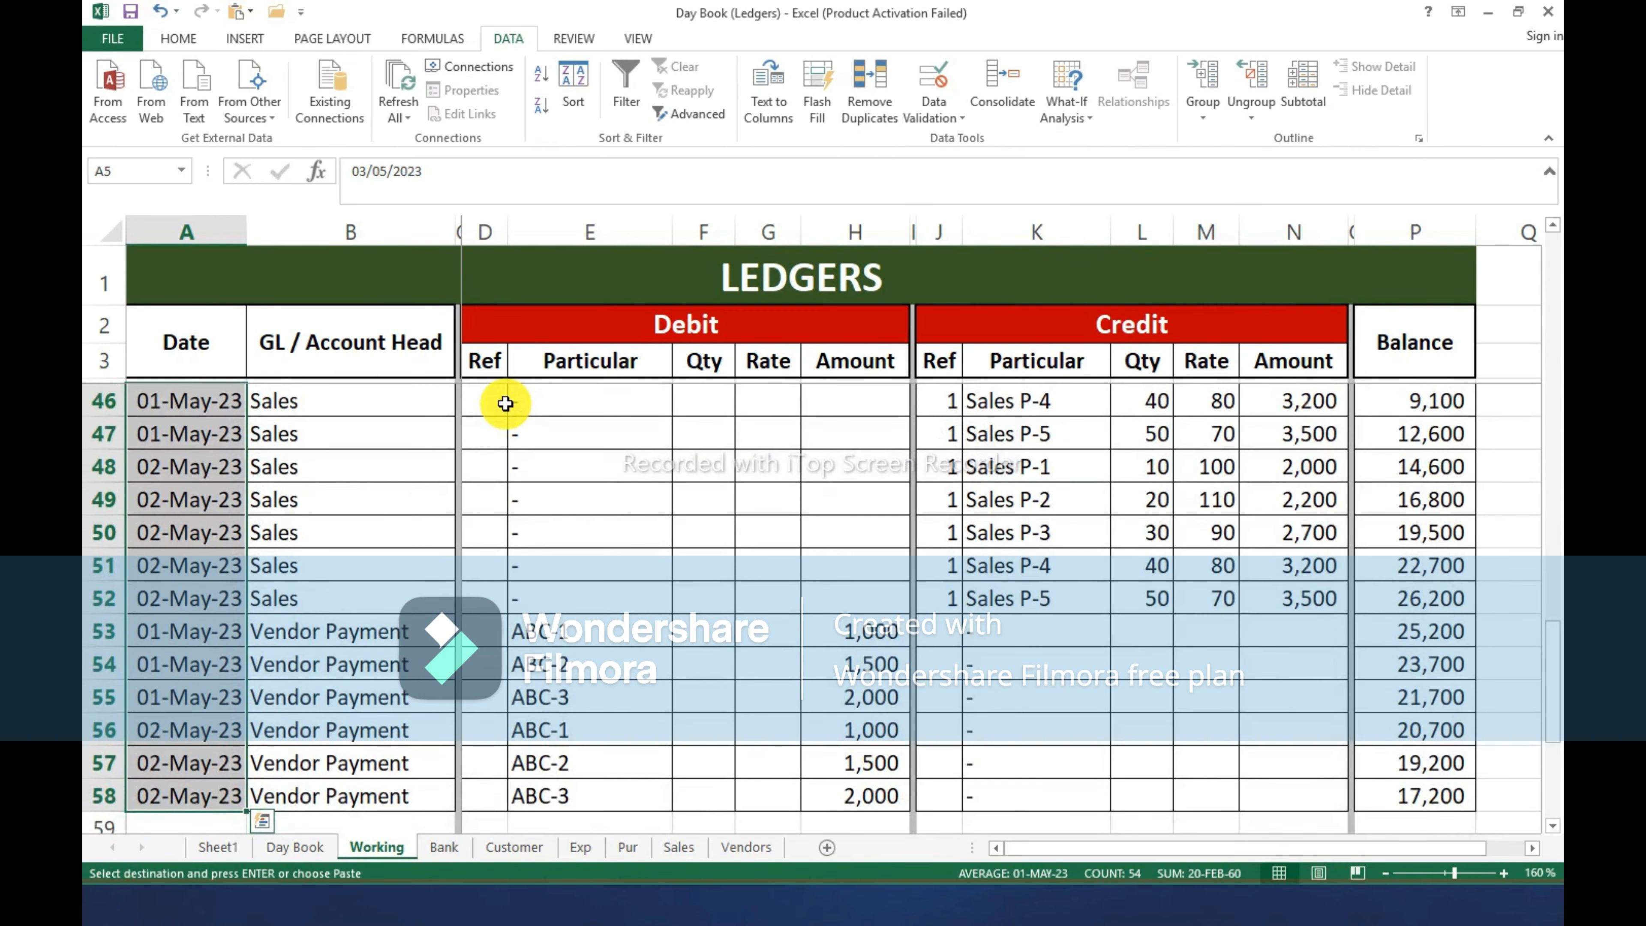
key(Return)
key(Up)
key(Down)
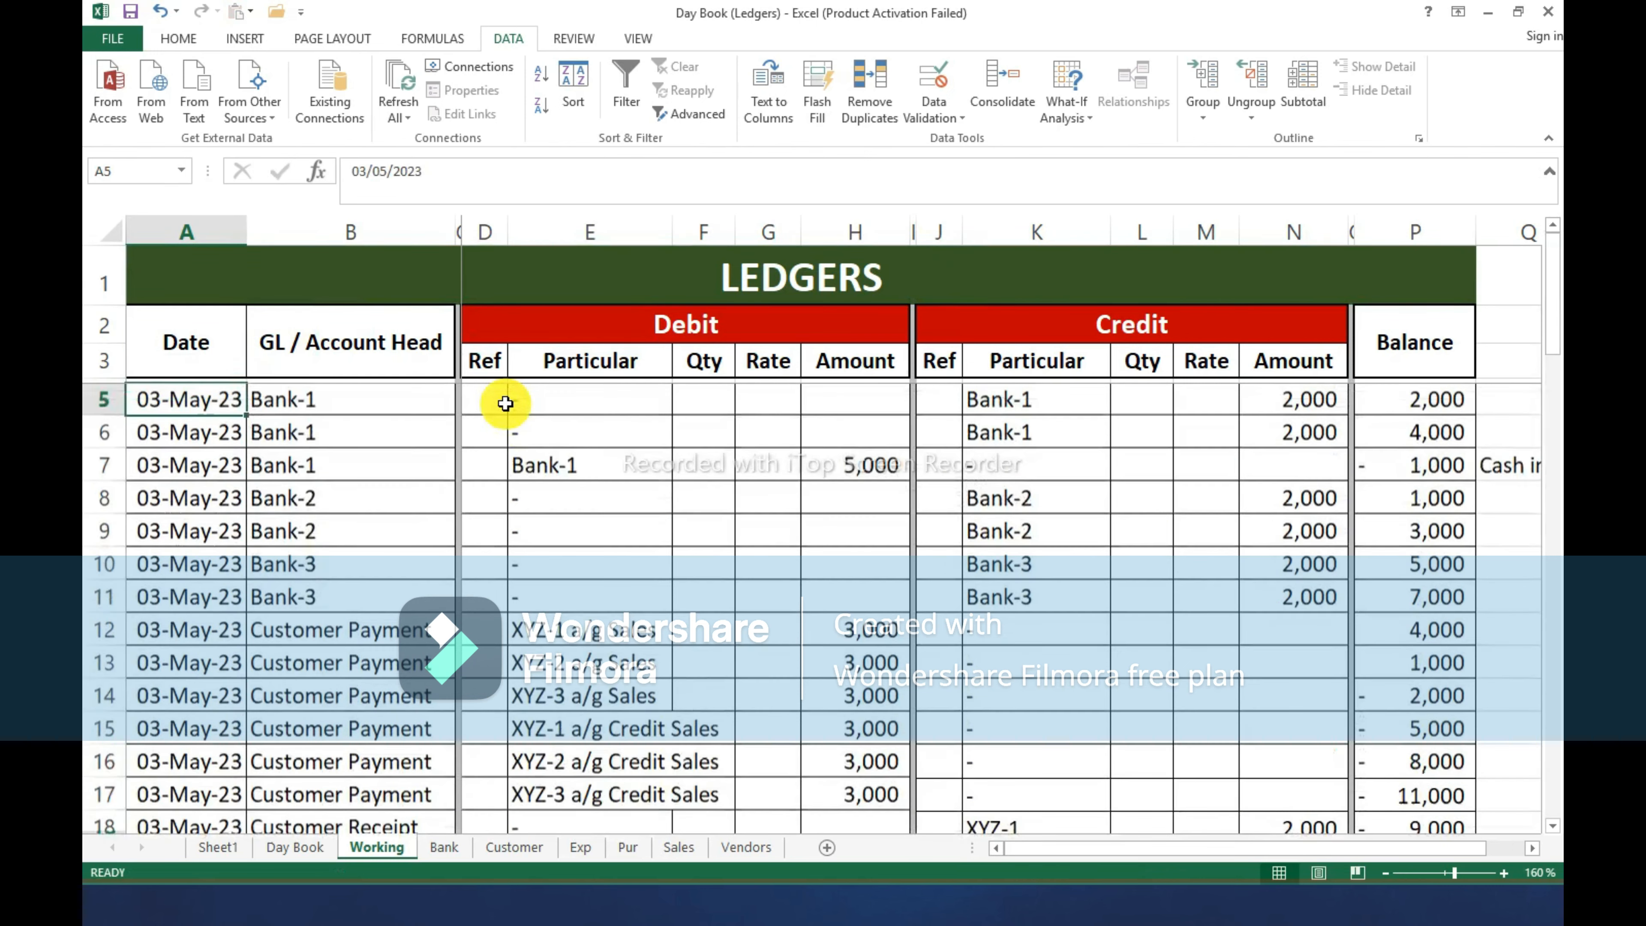
Copy the Bank-1 entries in Working rows 5 to 7 and insert them at row 8 of the Bank sheet.
click(92, 398)
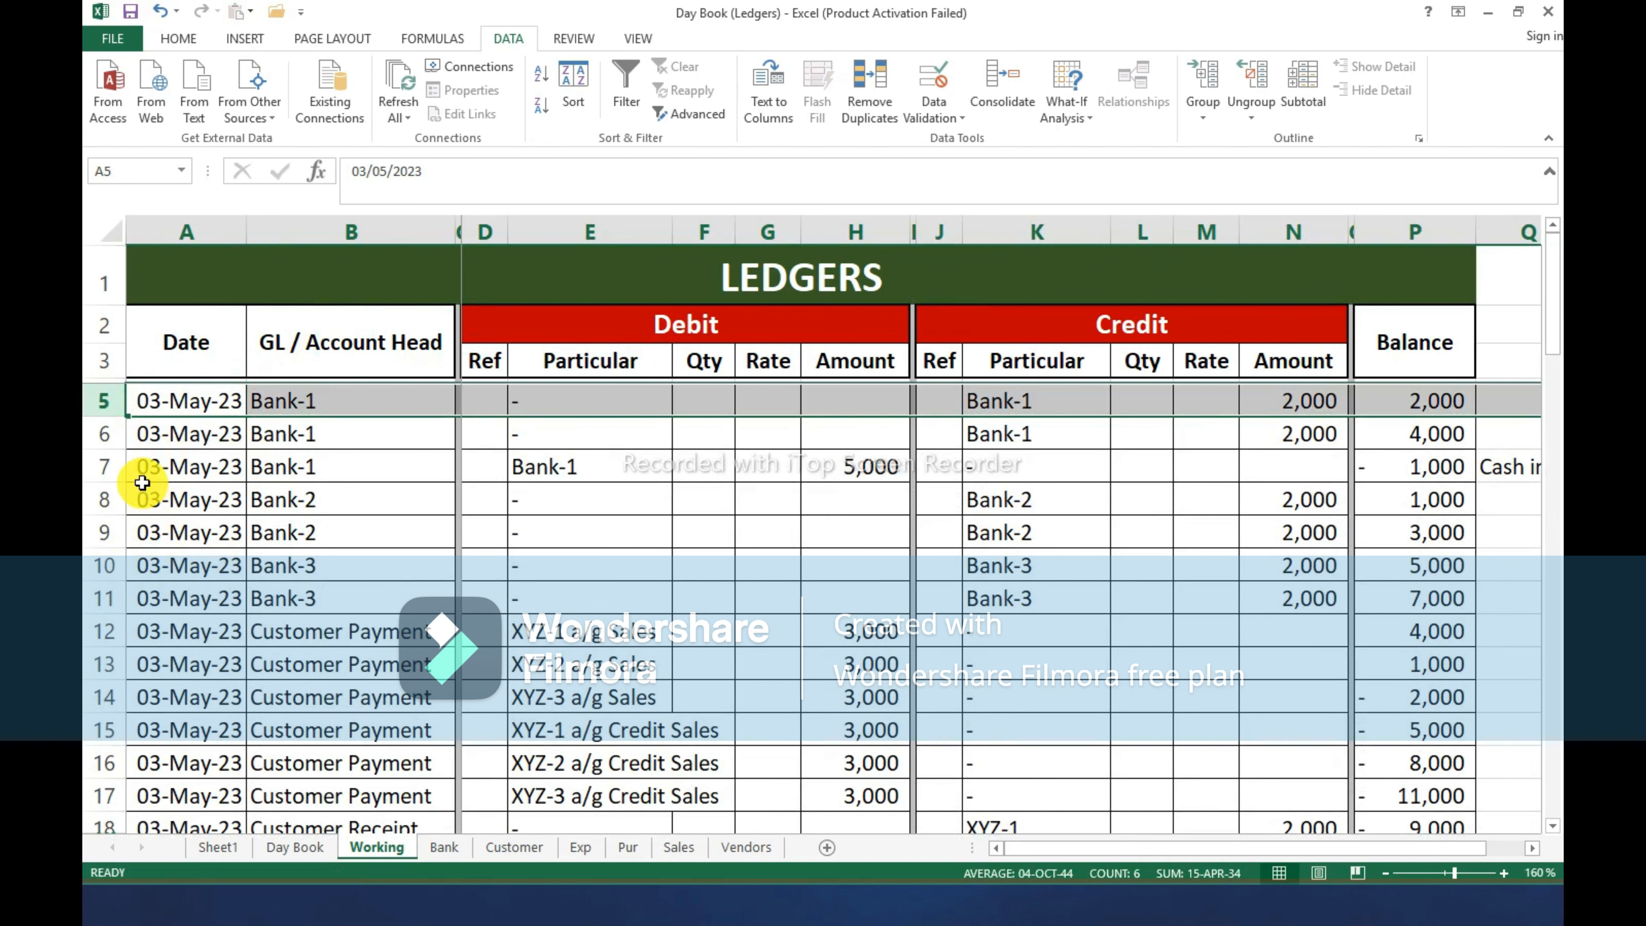
shift+click(99, 467)
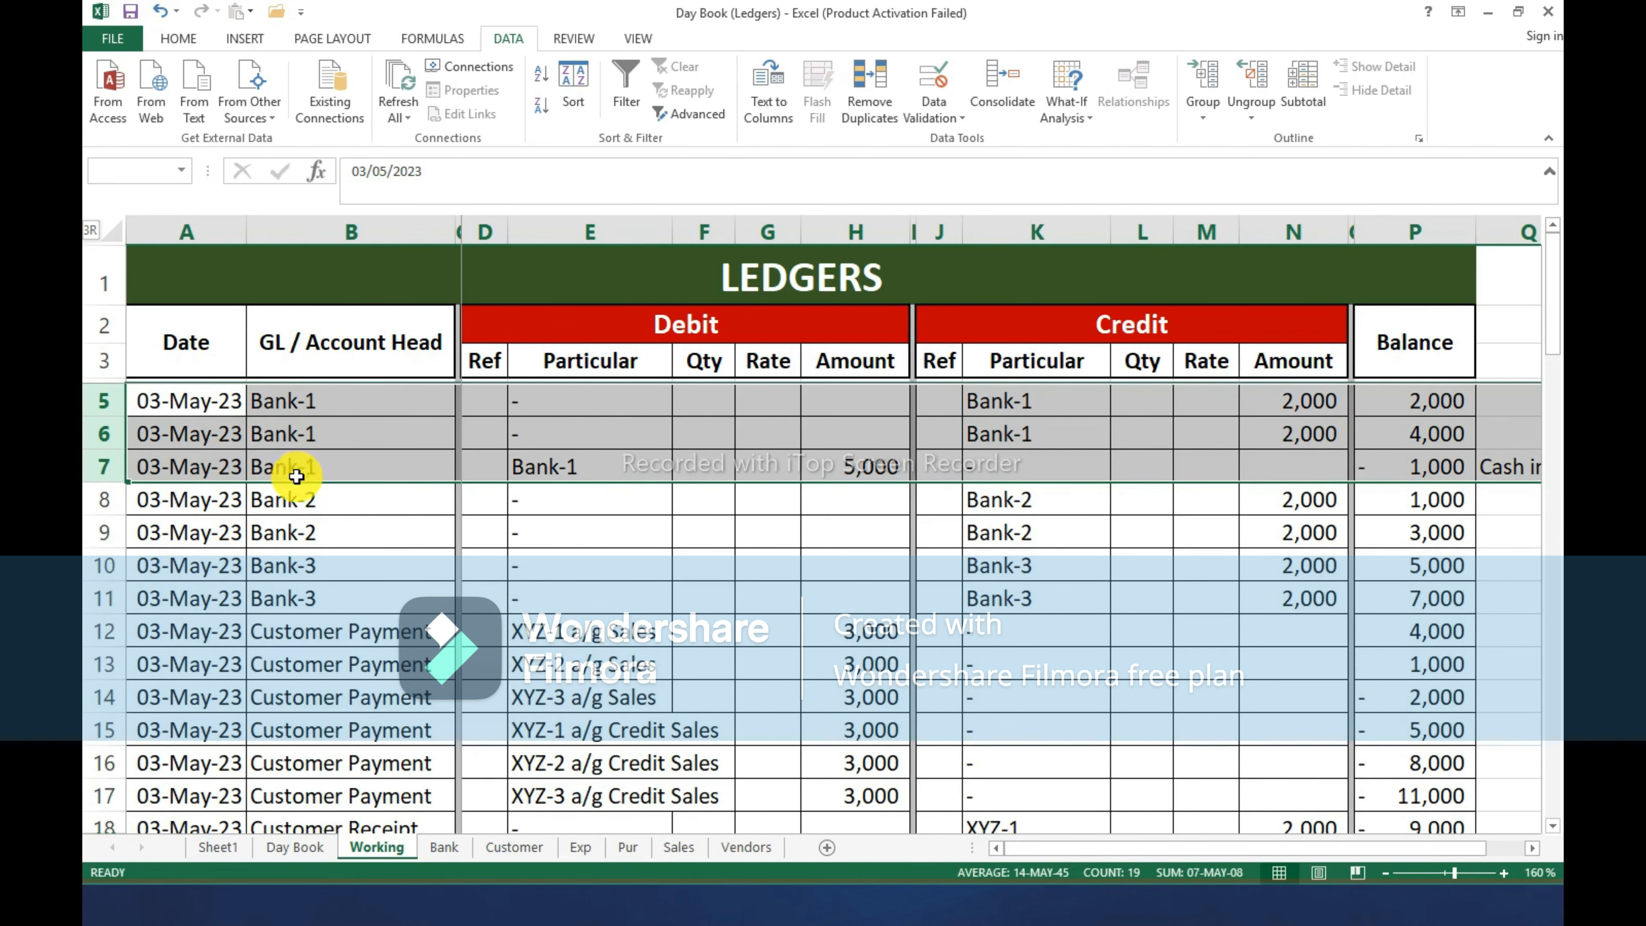
key(ctrl+c)
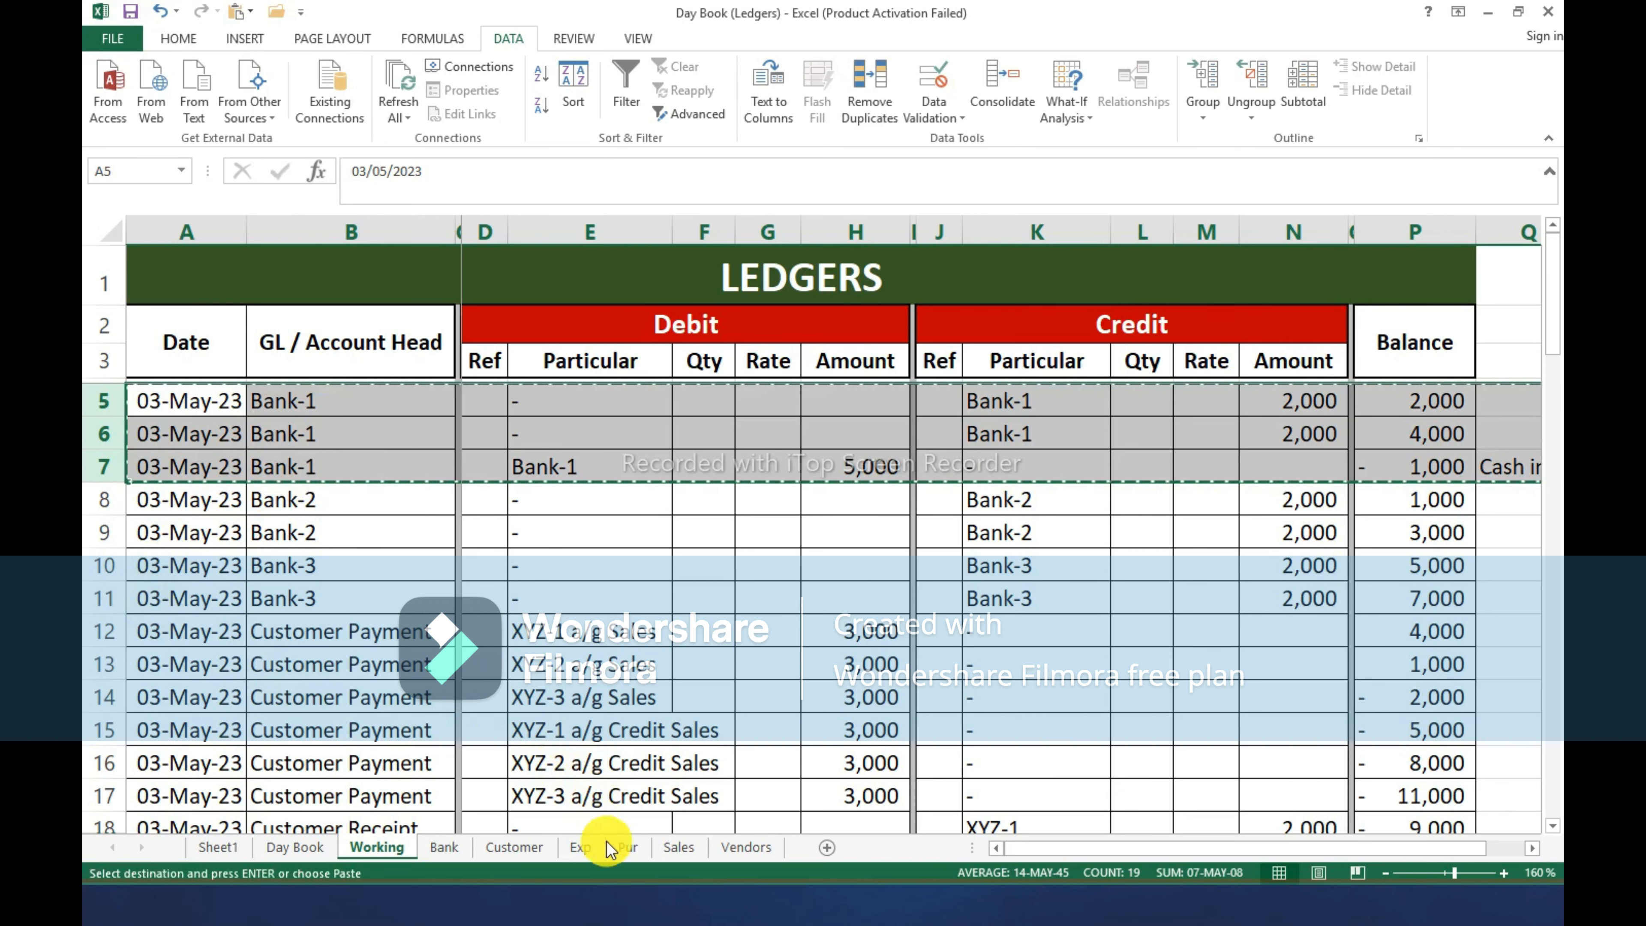
click(449, 852)
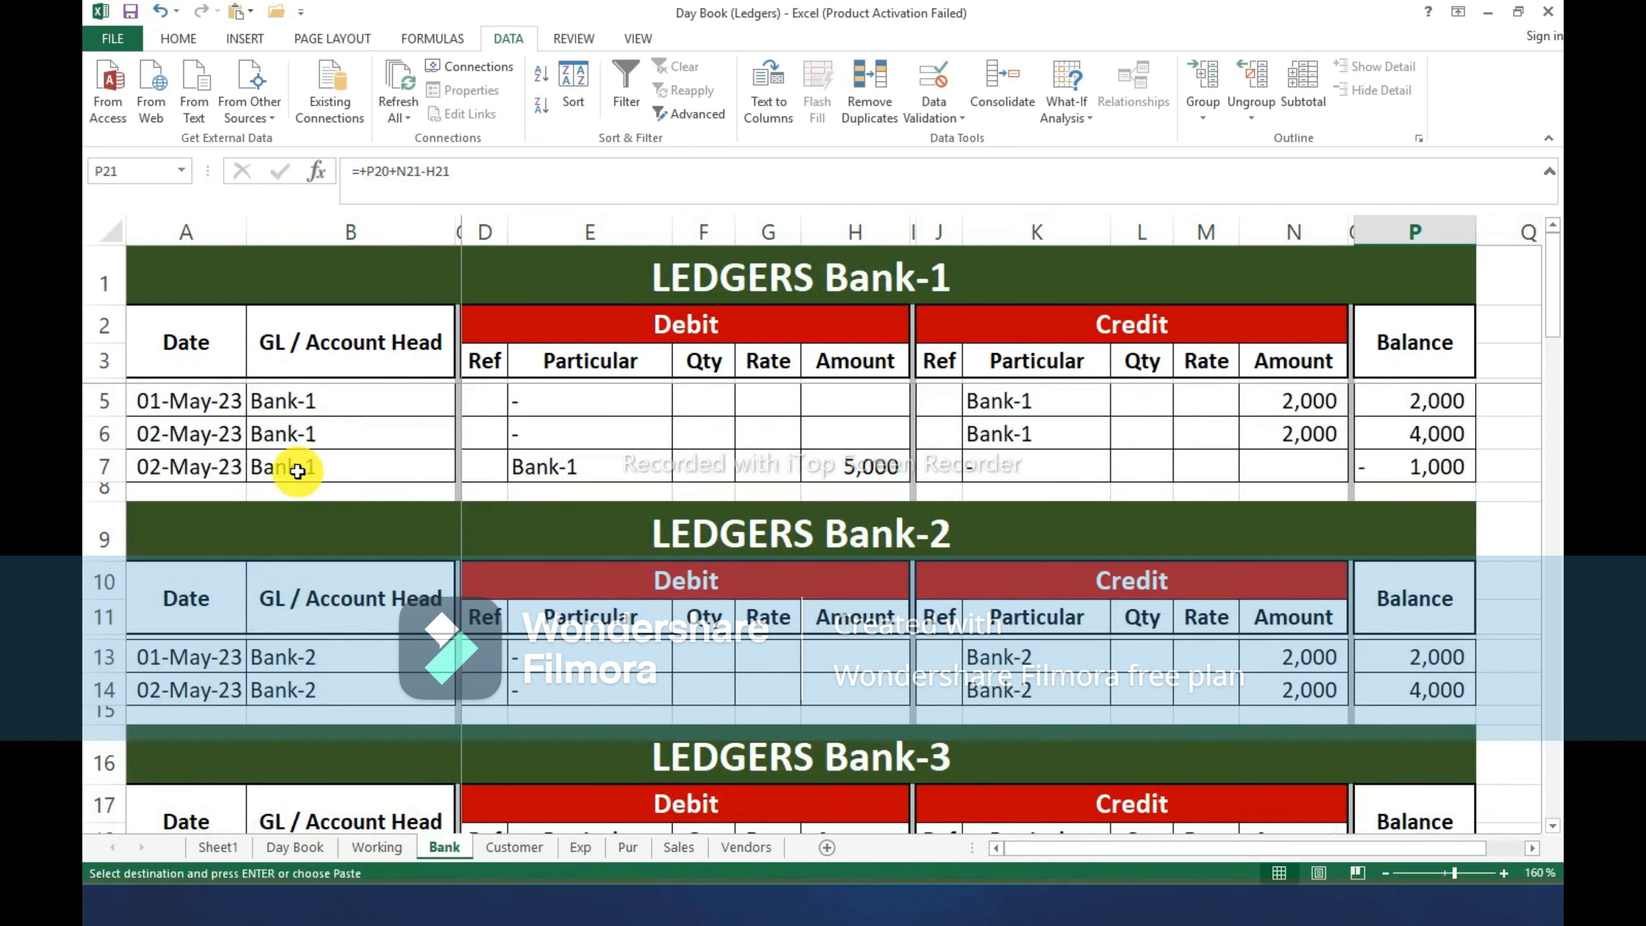
click(104, 493)
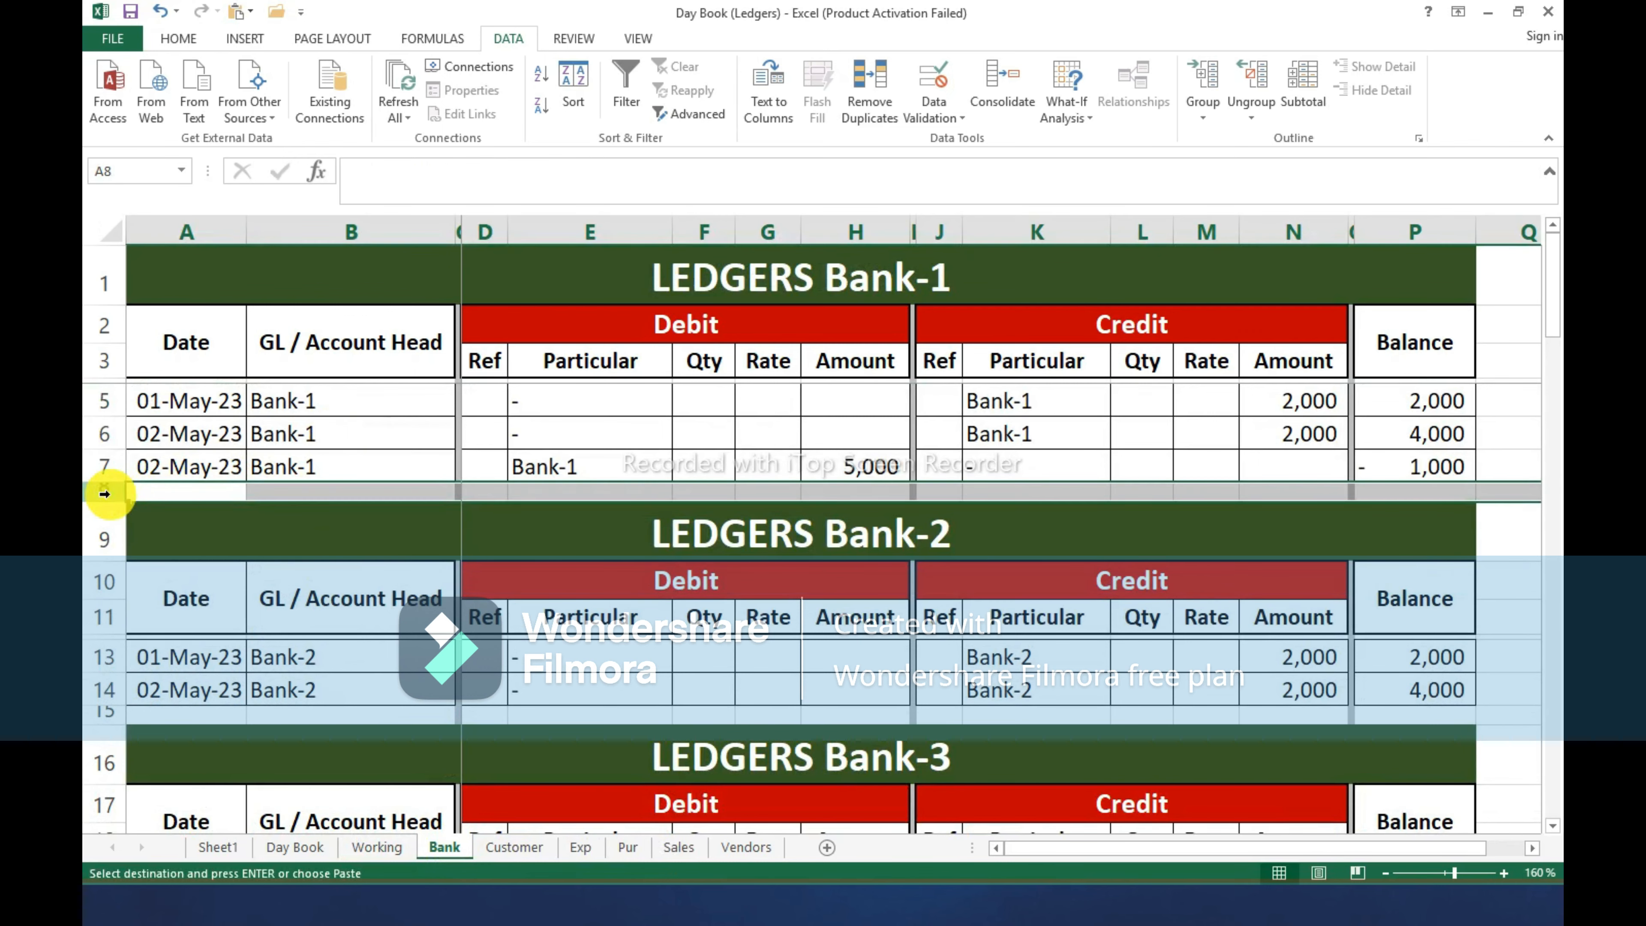
key(ctrl+shift+plus)
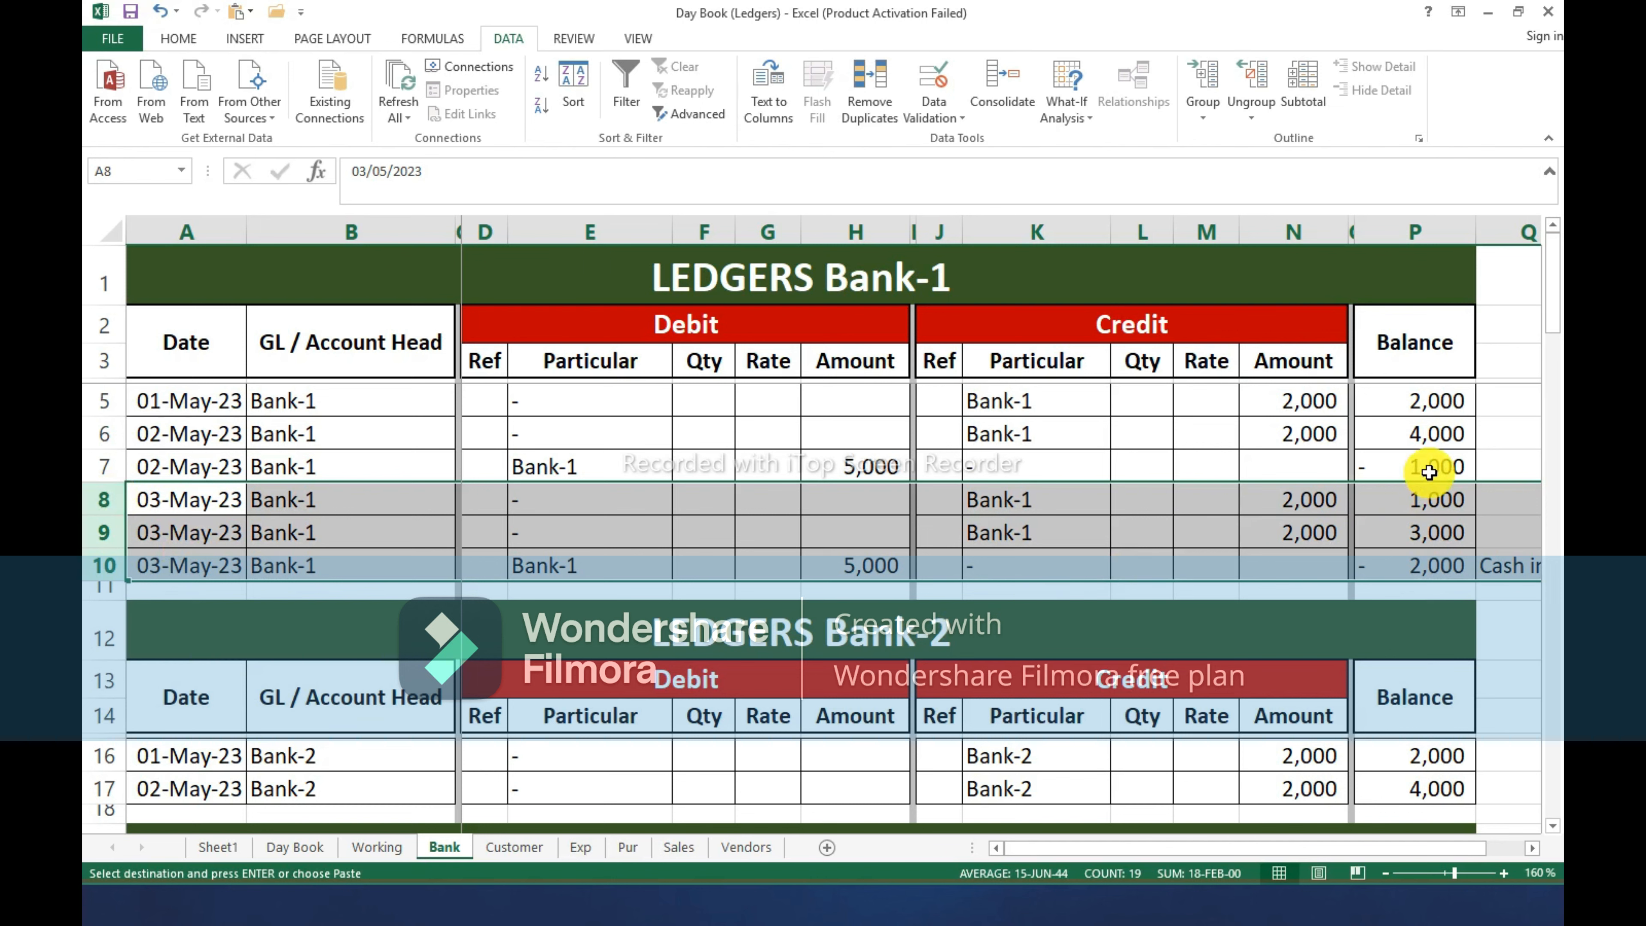
Copy the balance formula in P6 of the Bank-1 ledger down through P10.
click(1434, 442)
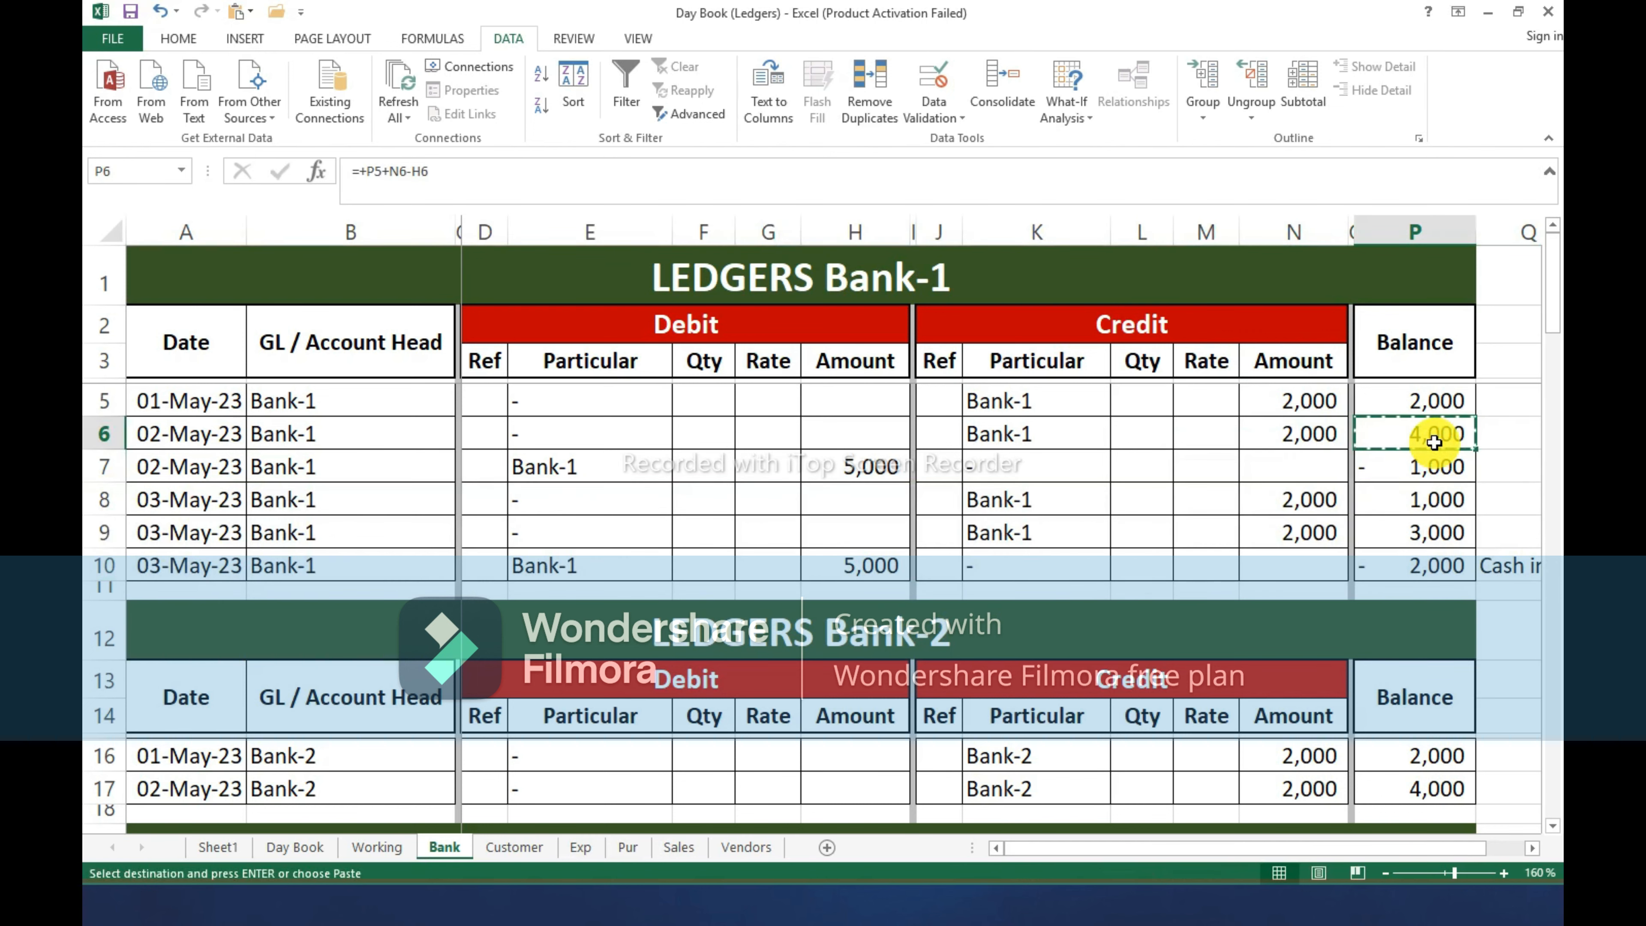
key(shift+Down)
key(shift+Down)
key(shift+Down)
key(shift+Down)
key(Return)
key(Down)
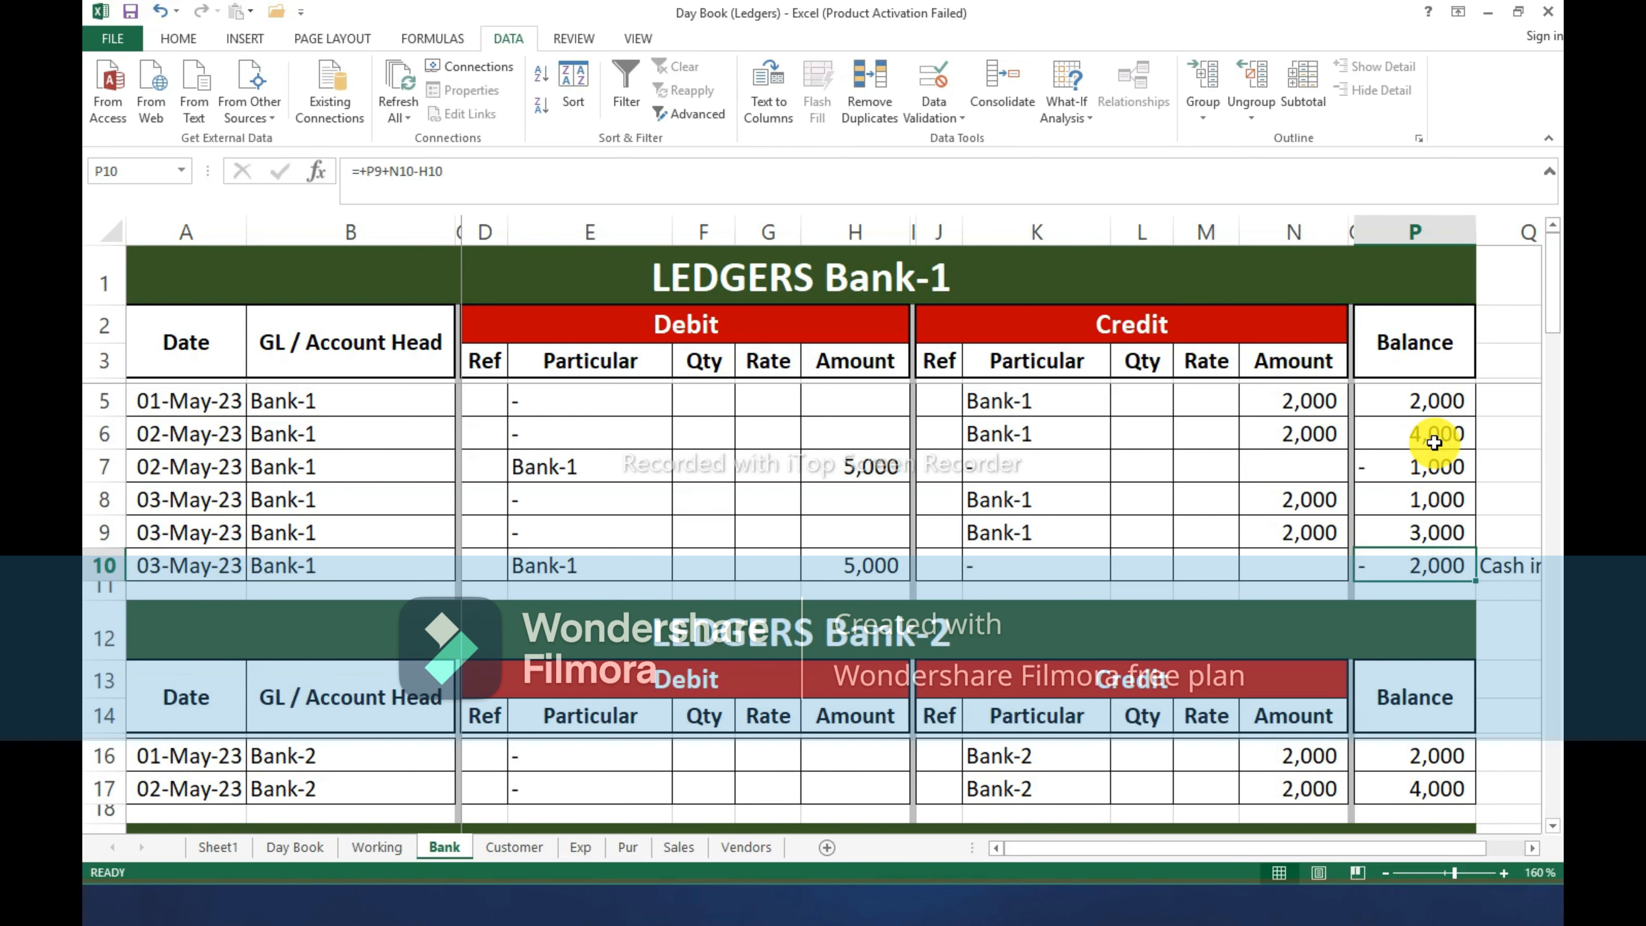
Delete the transferred Bank-1 rows from Working, and insert a copy of its two Bank-2 entries at row 18 of the Bank sheet.
click(382, 846)
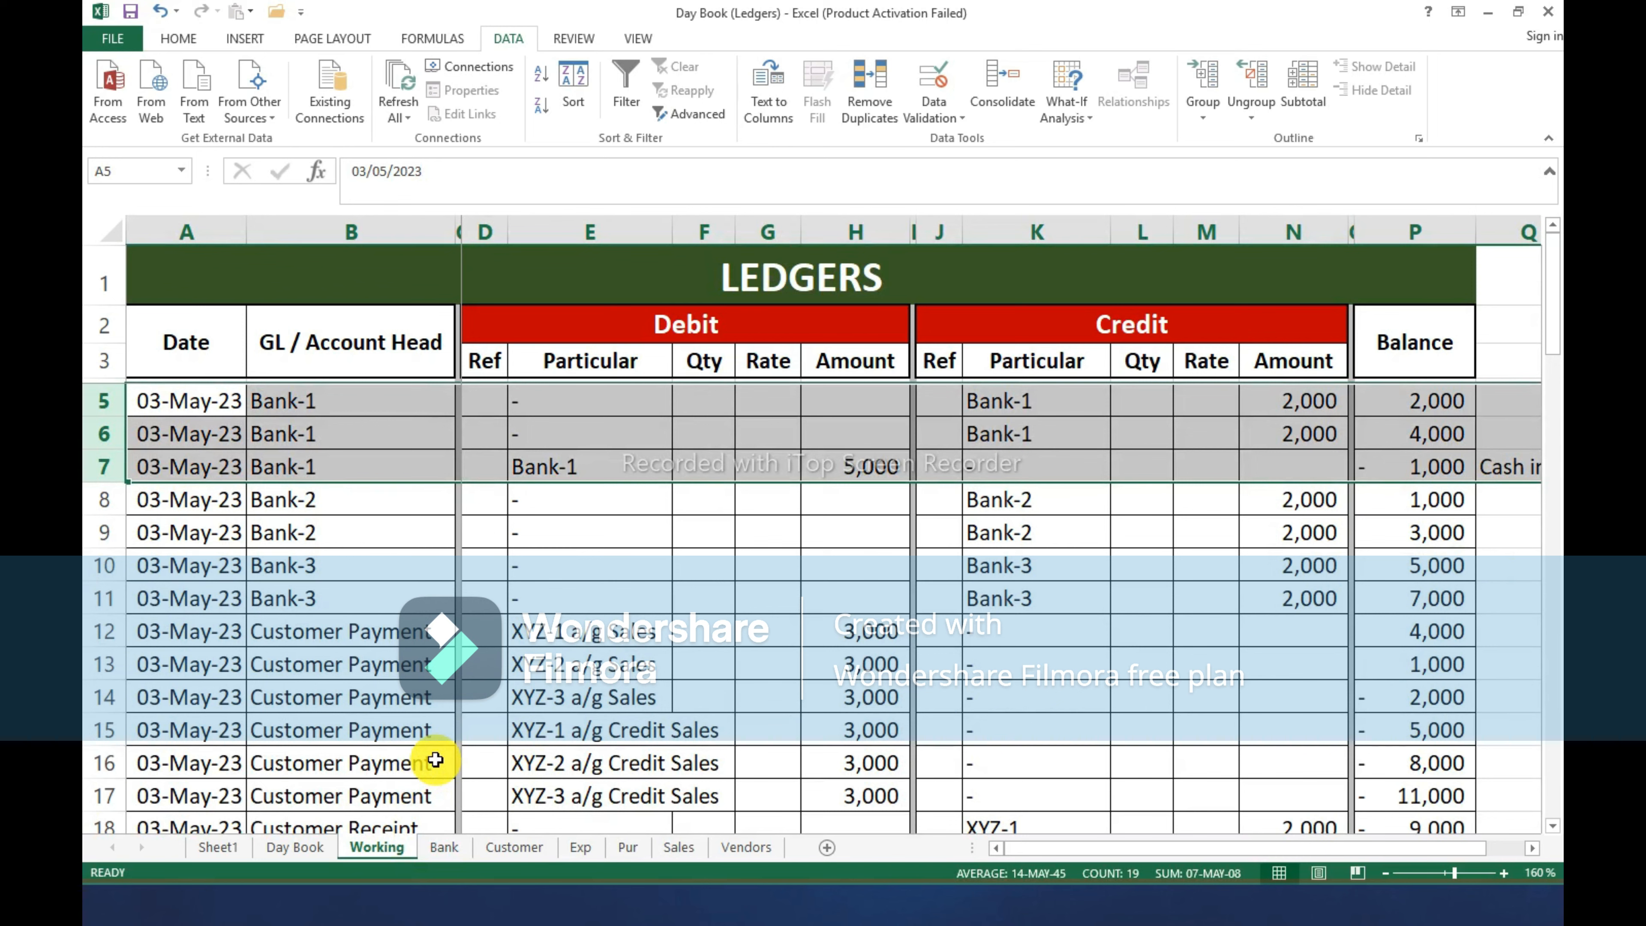
key(ctrl+minus)
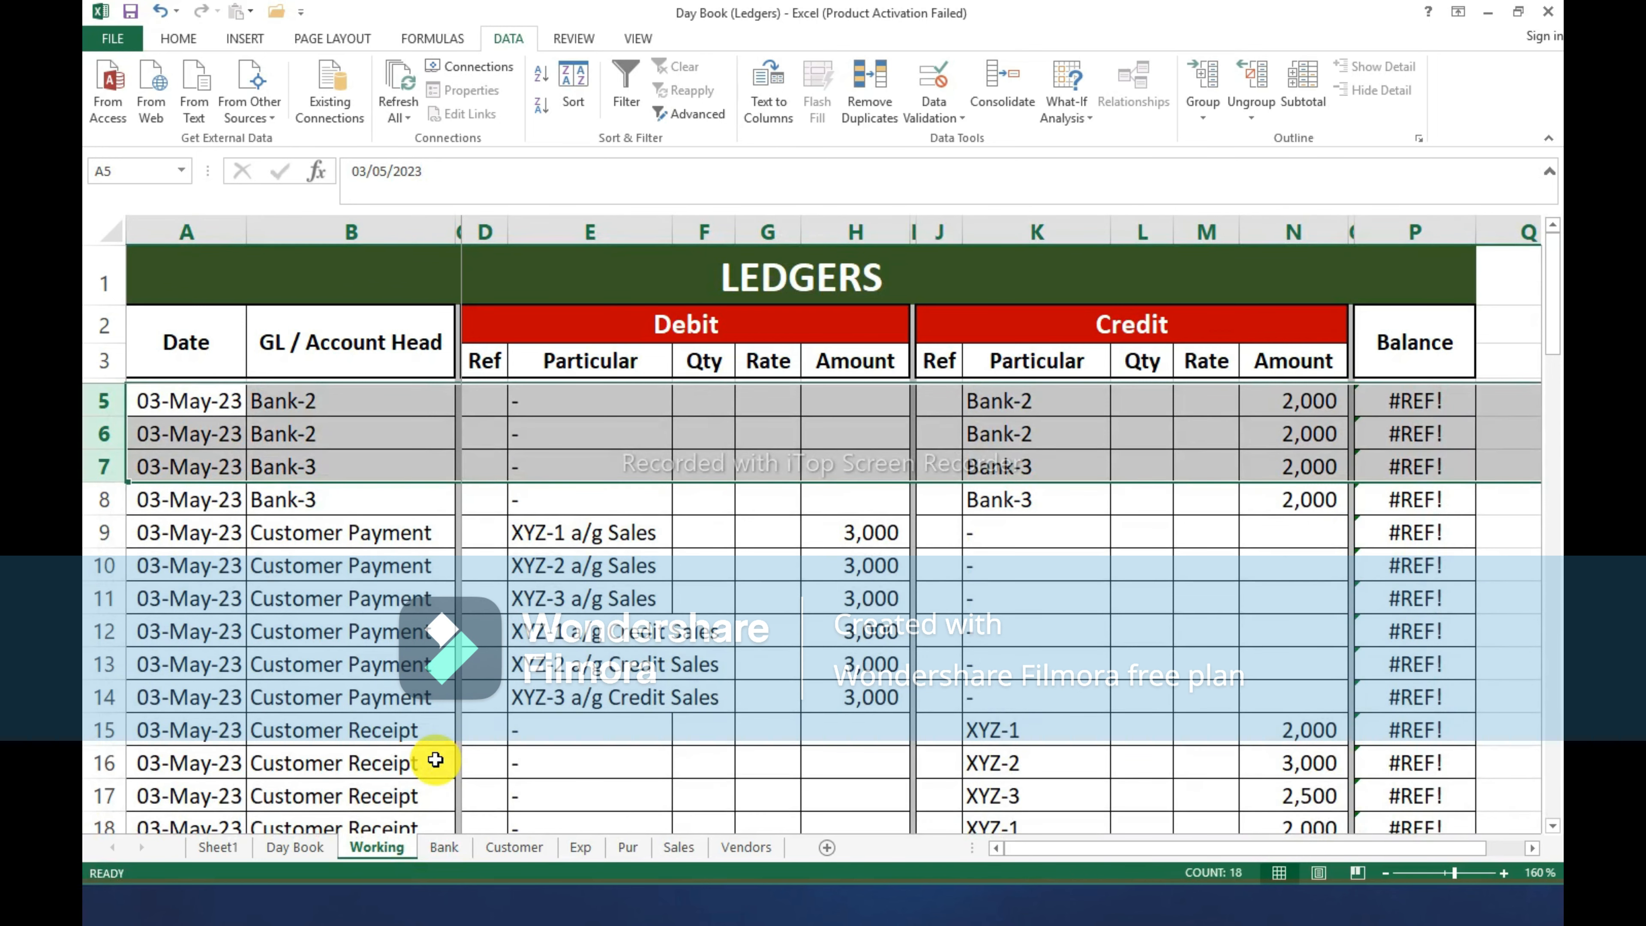
key(shift+Up)
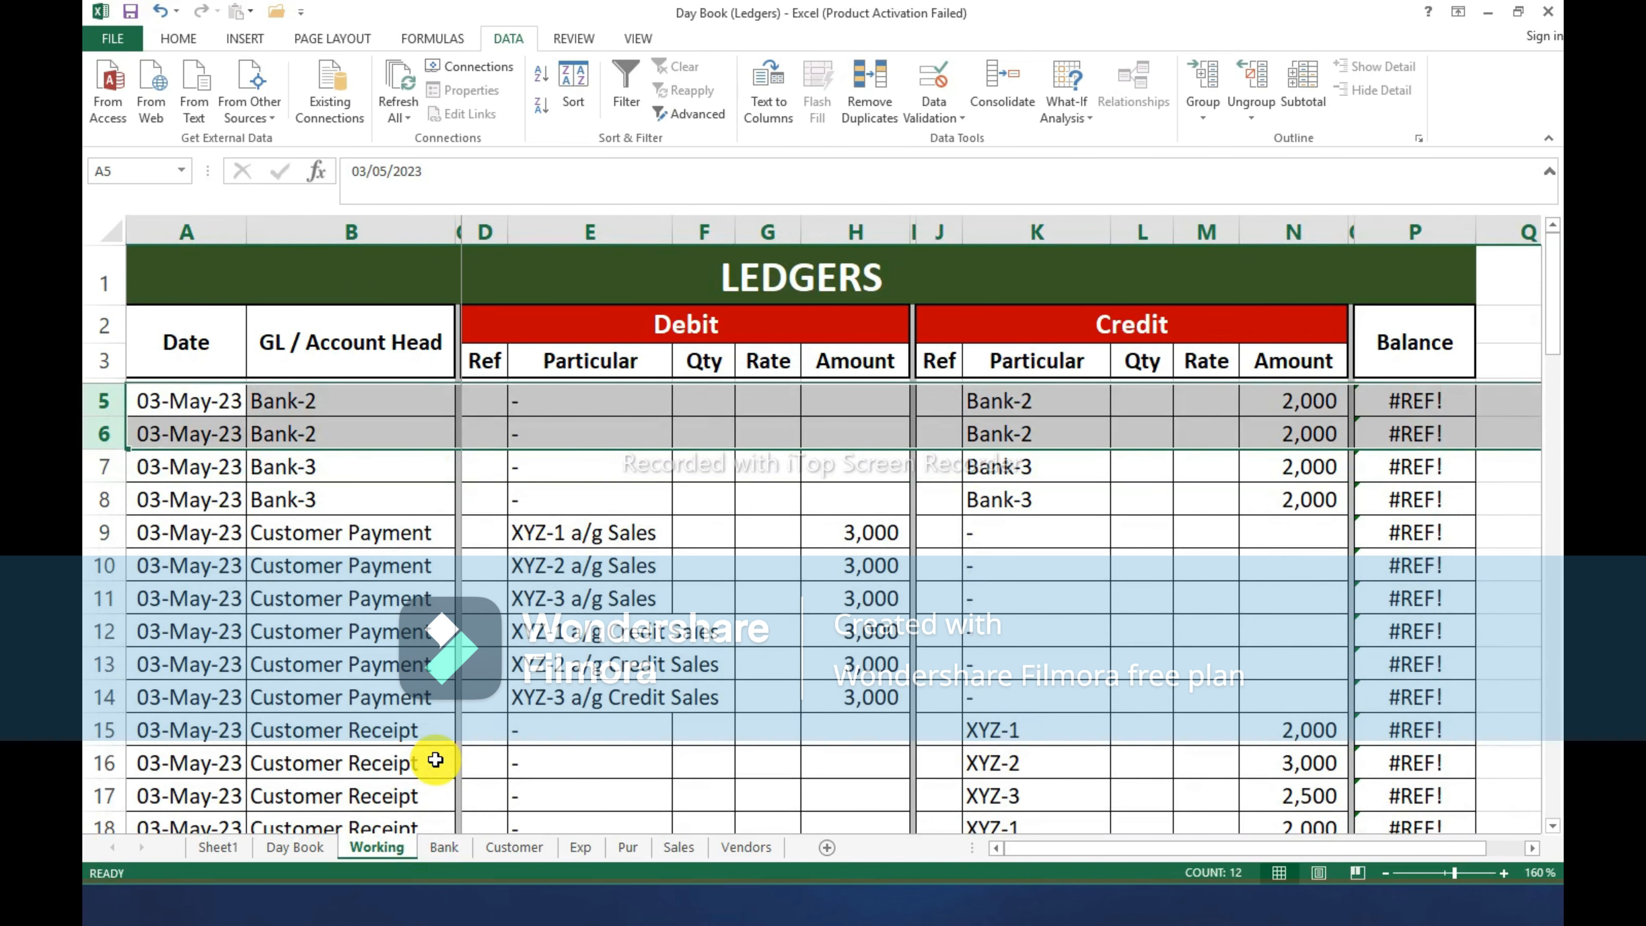
key(ctrl+c)
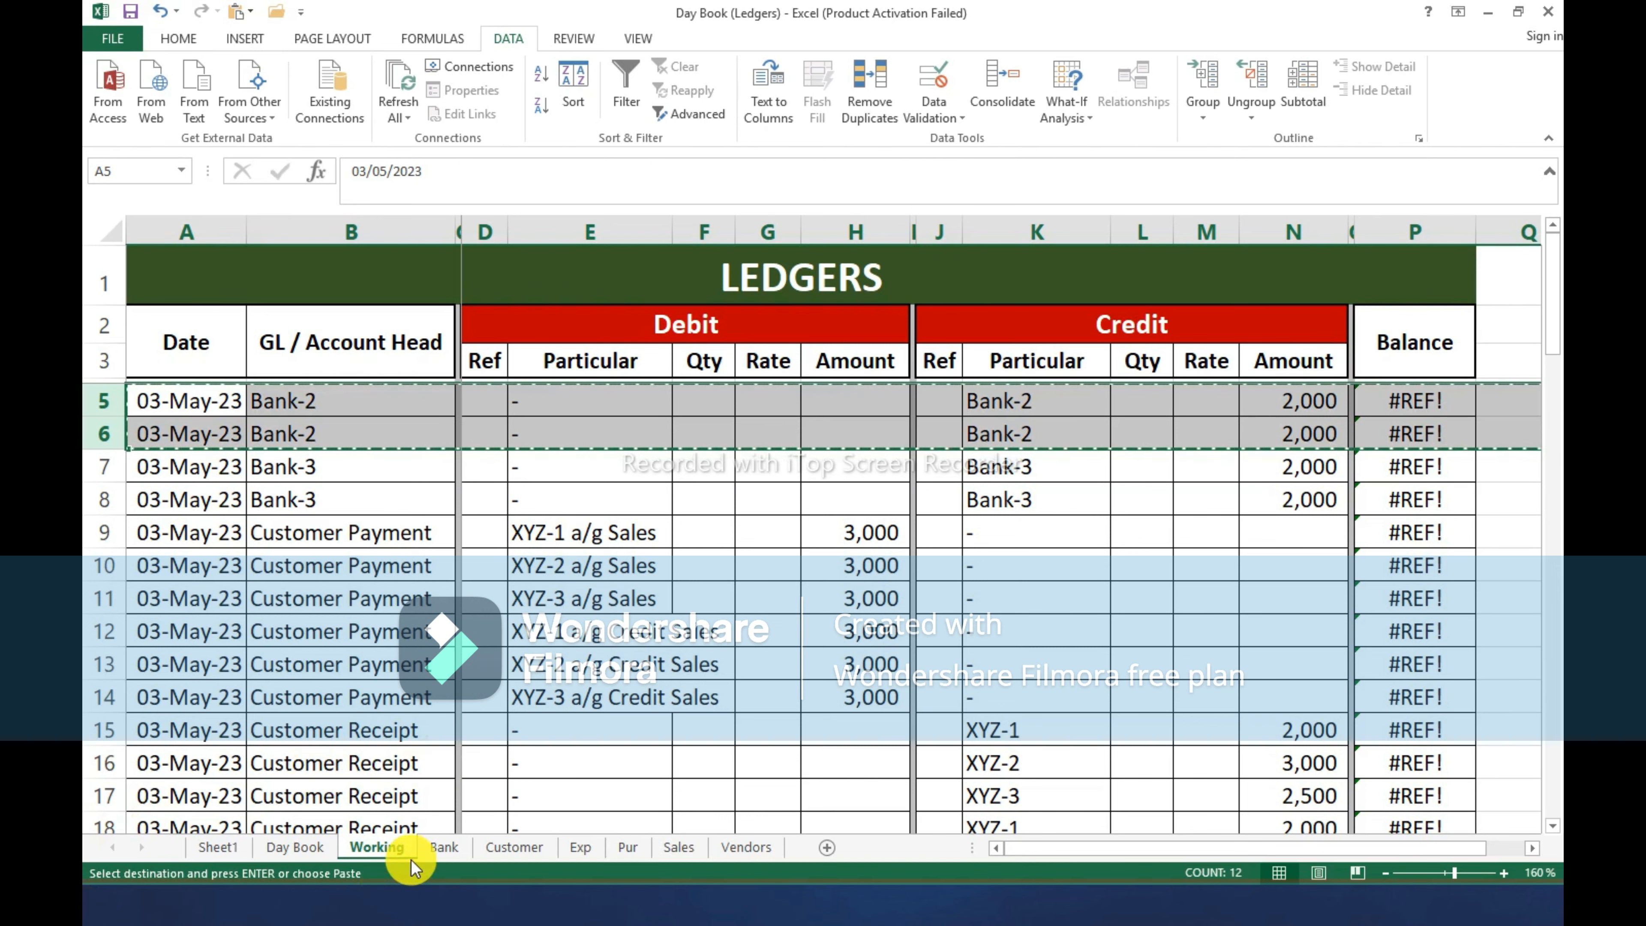
click(443, 849)
scroll(317, 738, down, 2)
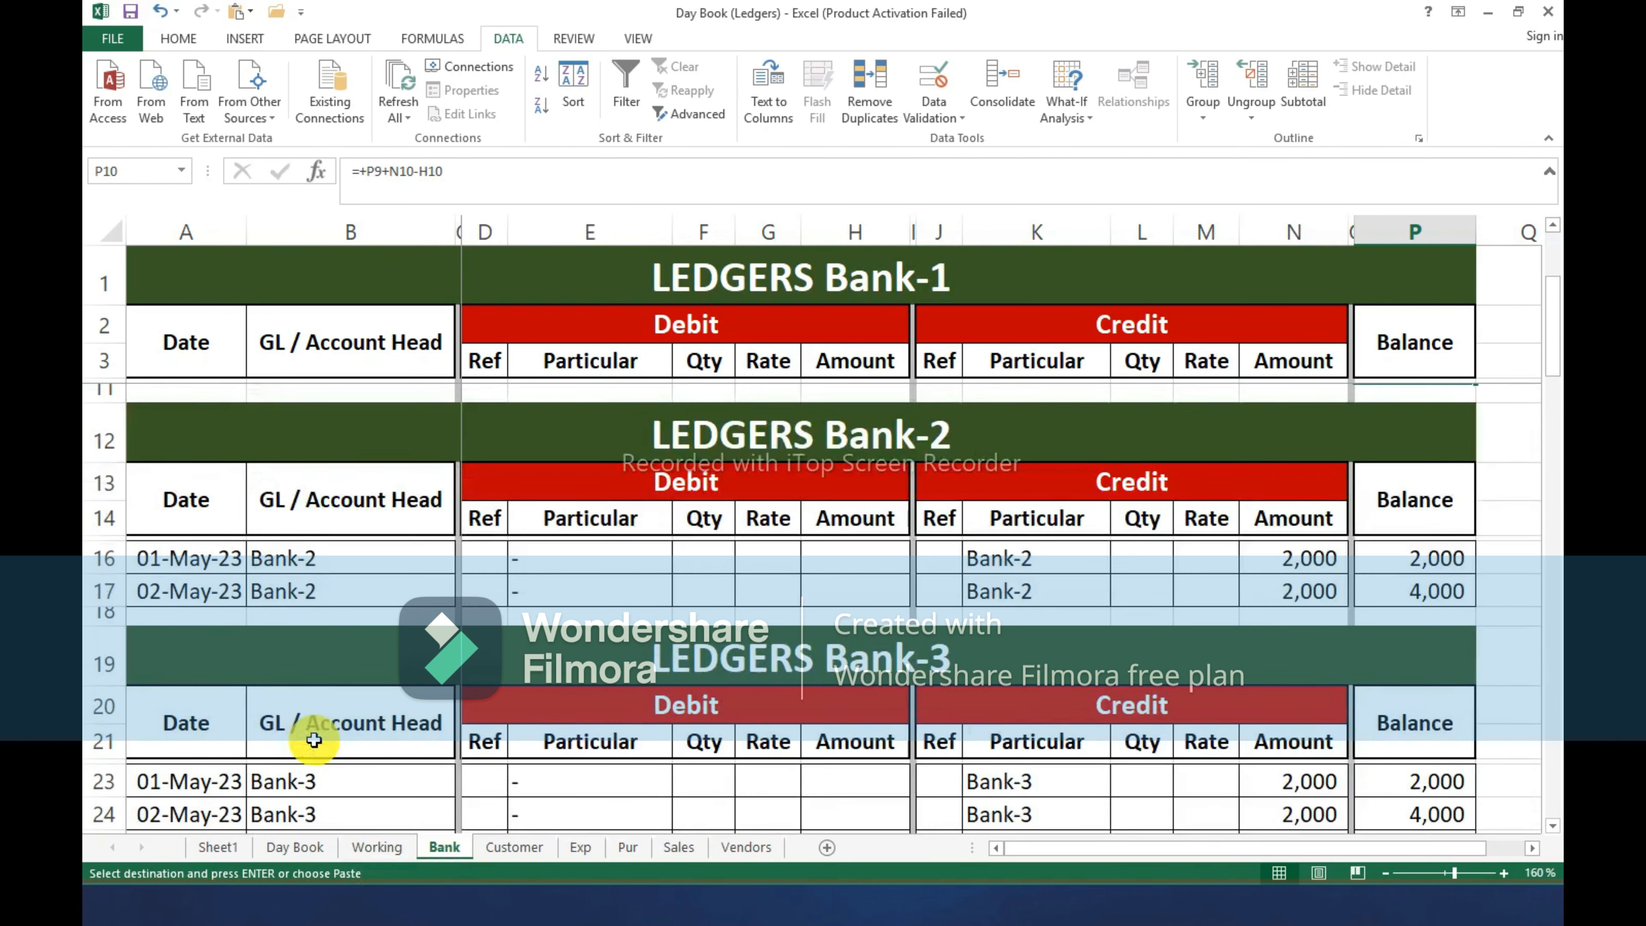
click(103, 619)
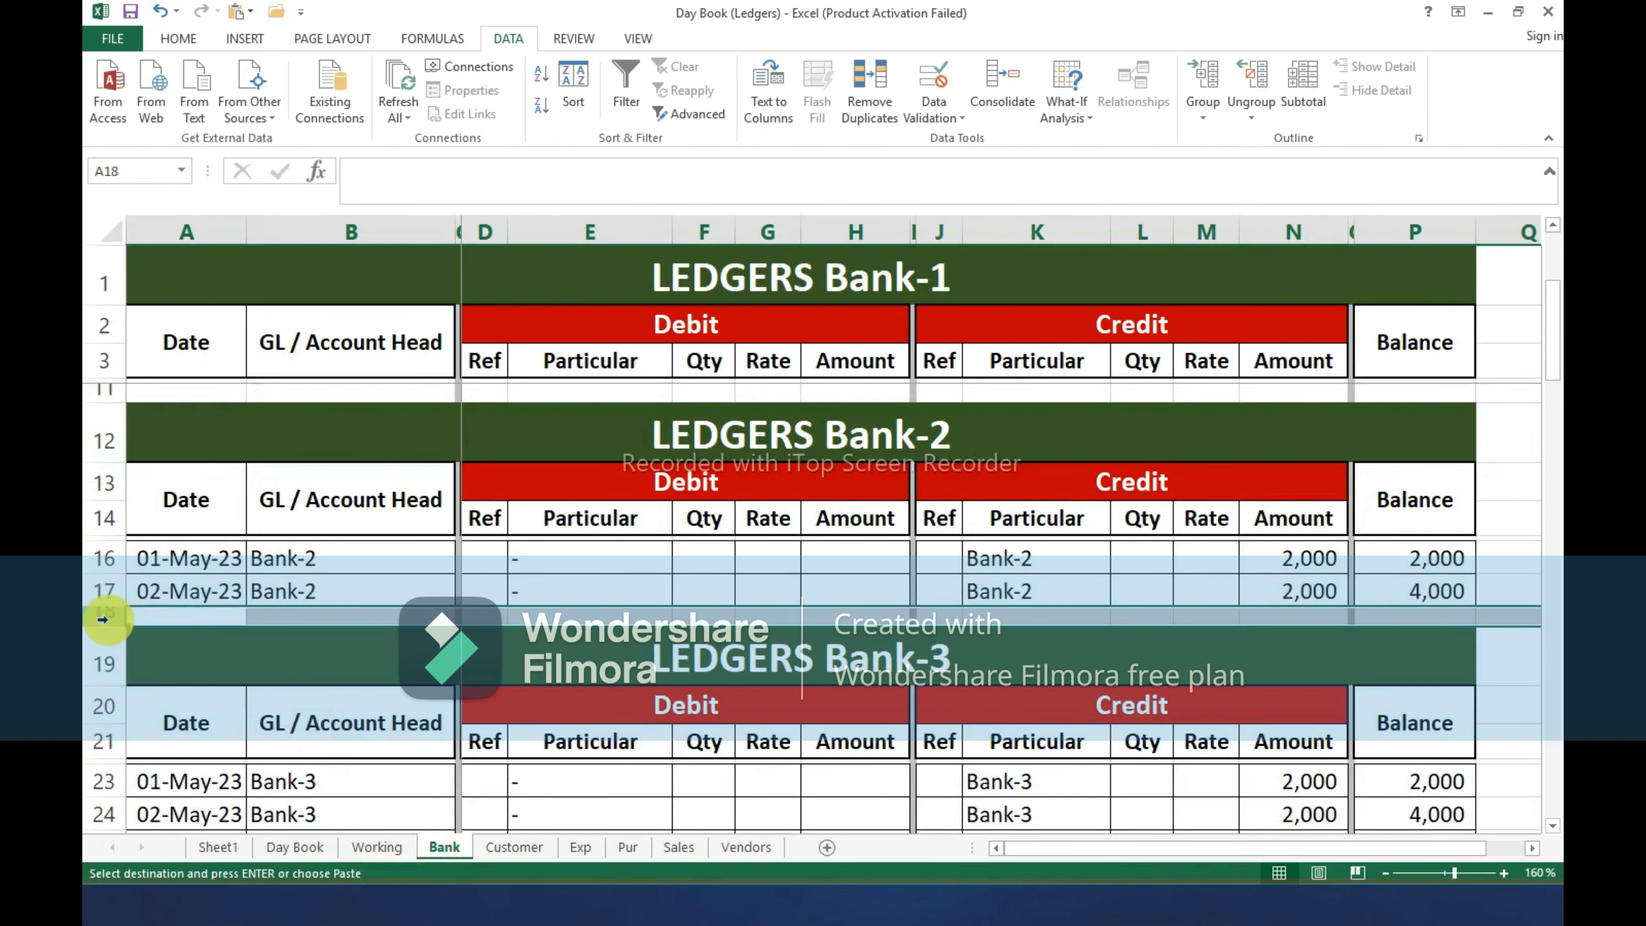
key(ctrl+plus)
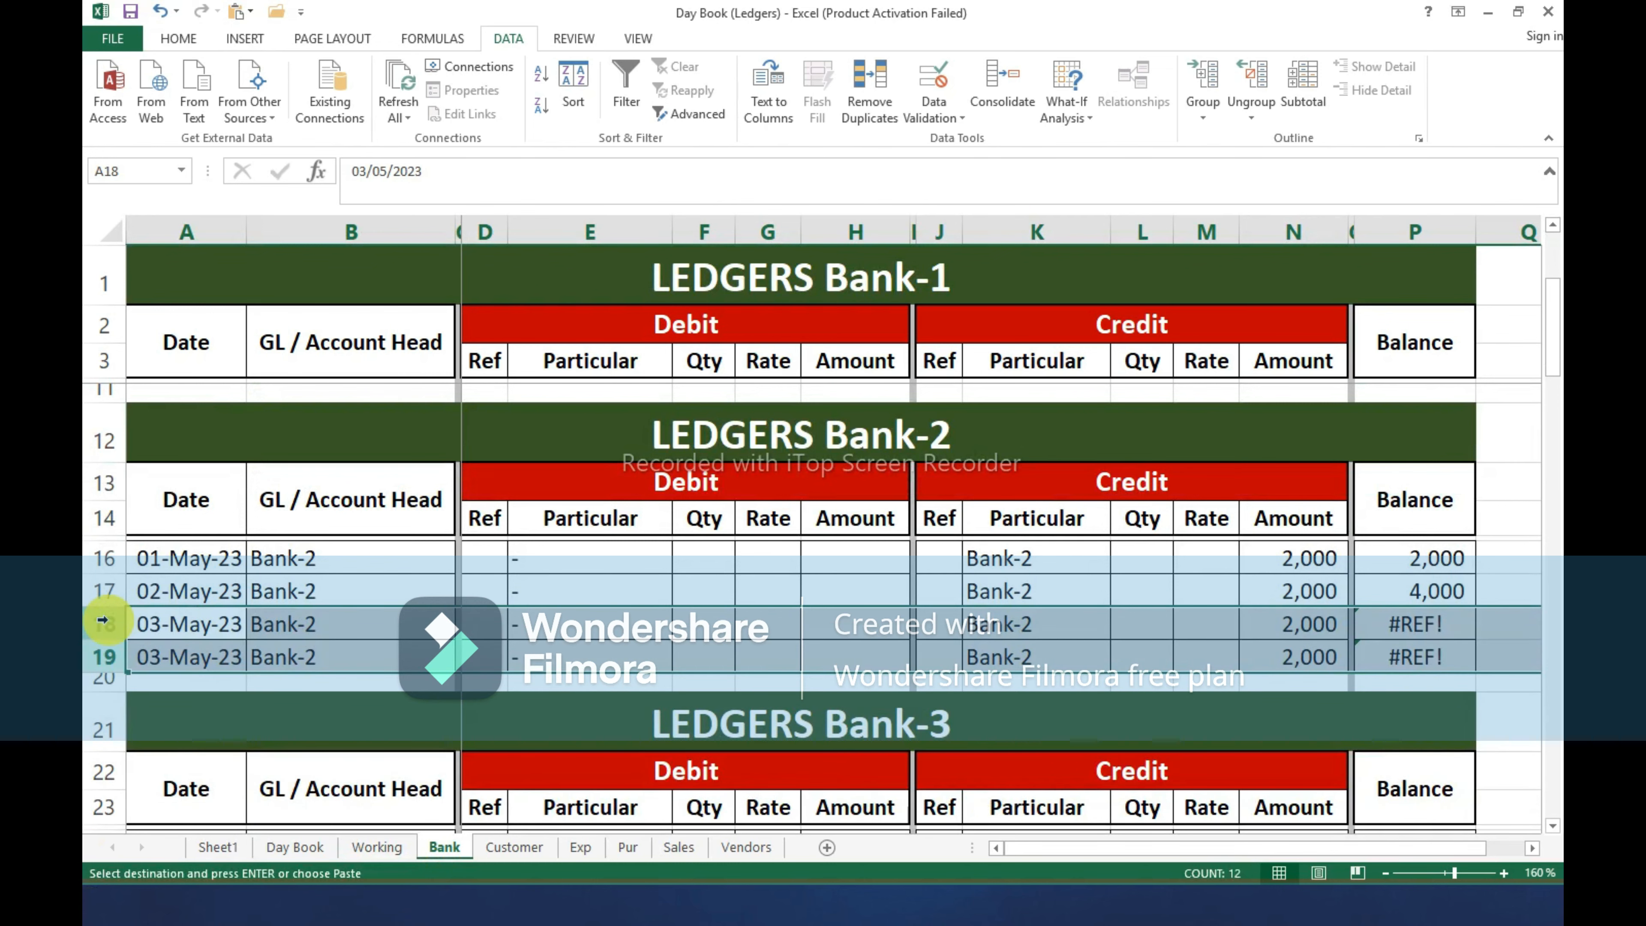
Fill the Bank-2 ledger's balance formula down from P17 into P18 and P19.
click(1411, 623)
key(ctrl+d)
key(Down)
key(ctrl+d)
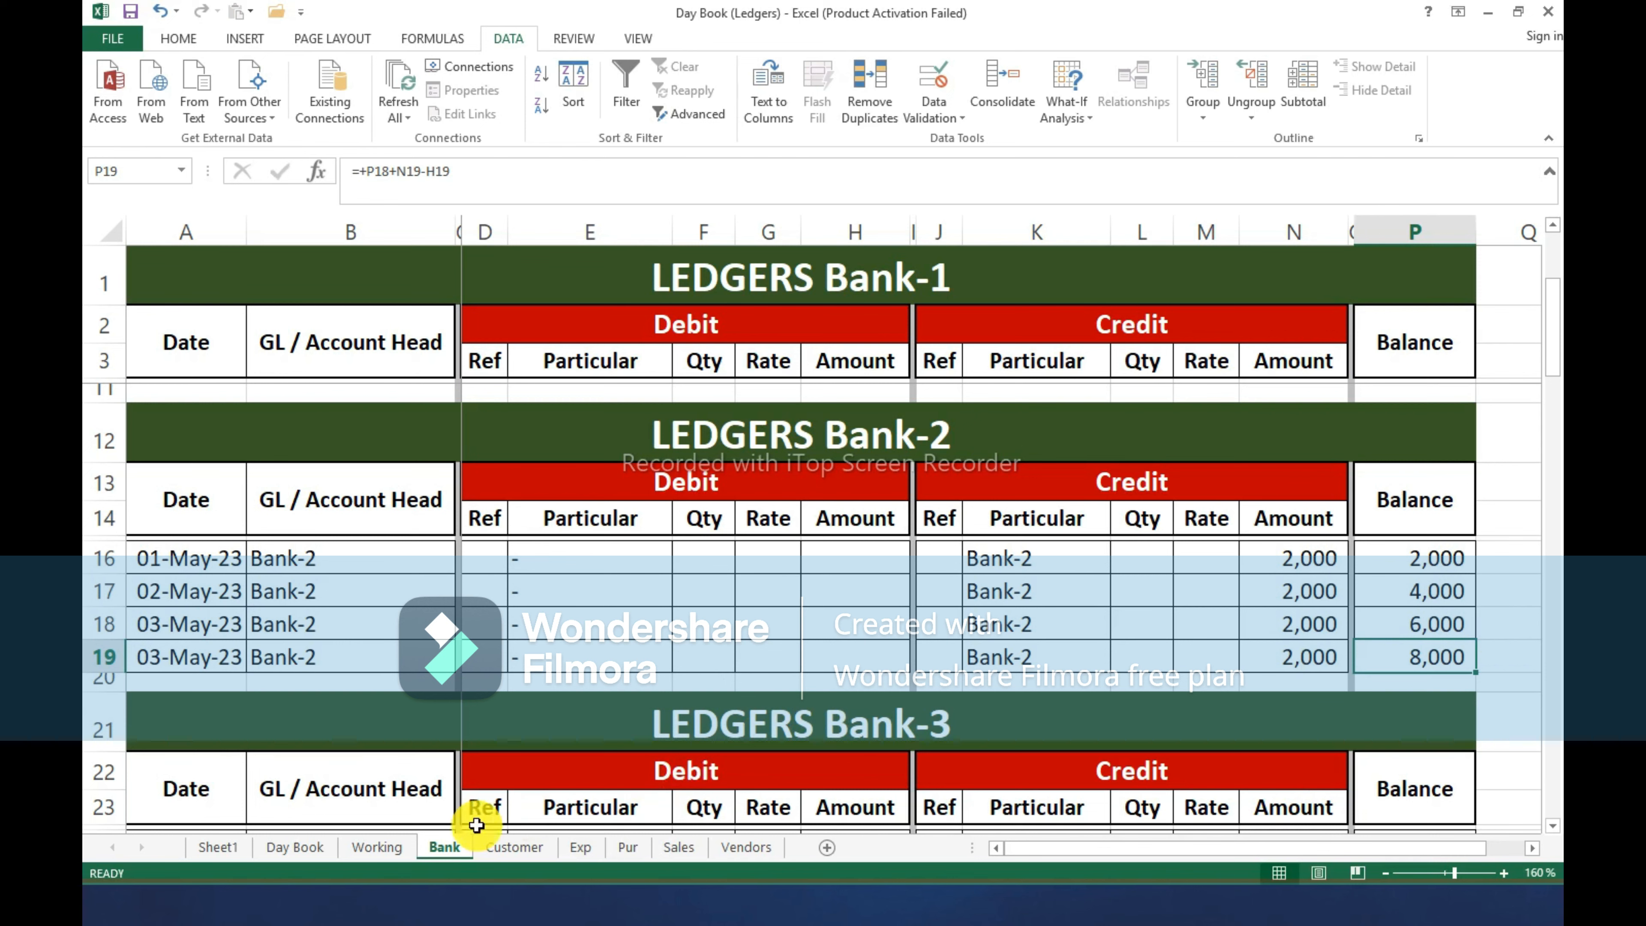
Delete the transferred Bank-2 rows from Working, and copy its two Bank-3 entries to row 27 of the Bank sheet.
click(365, 850)
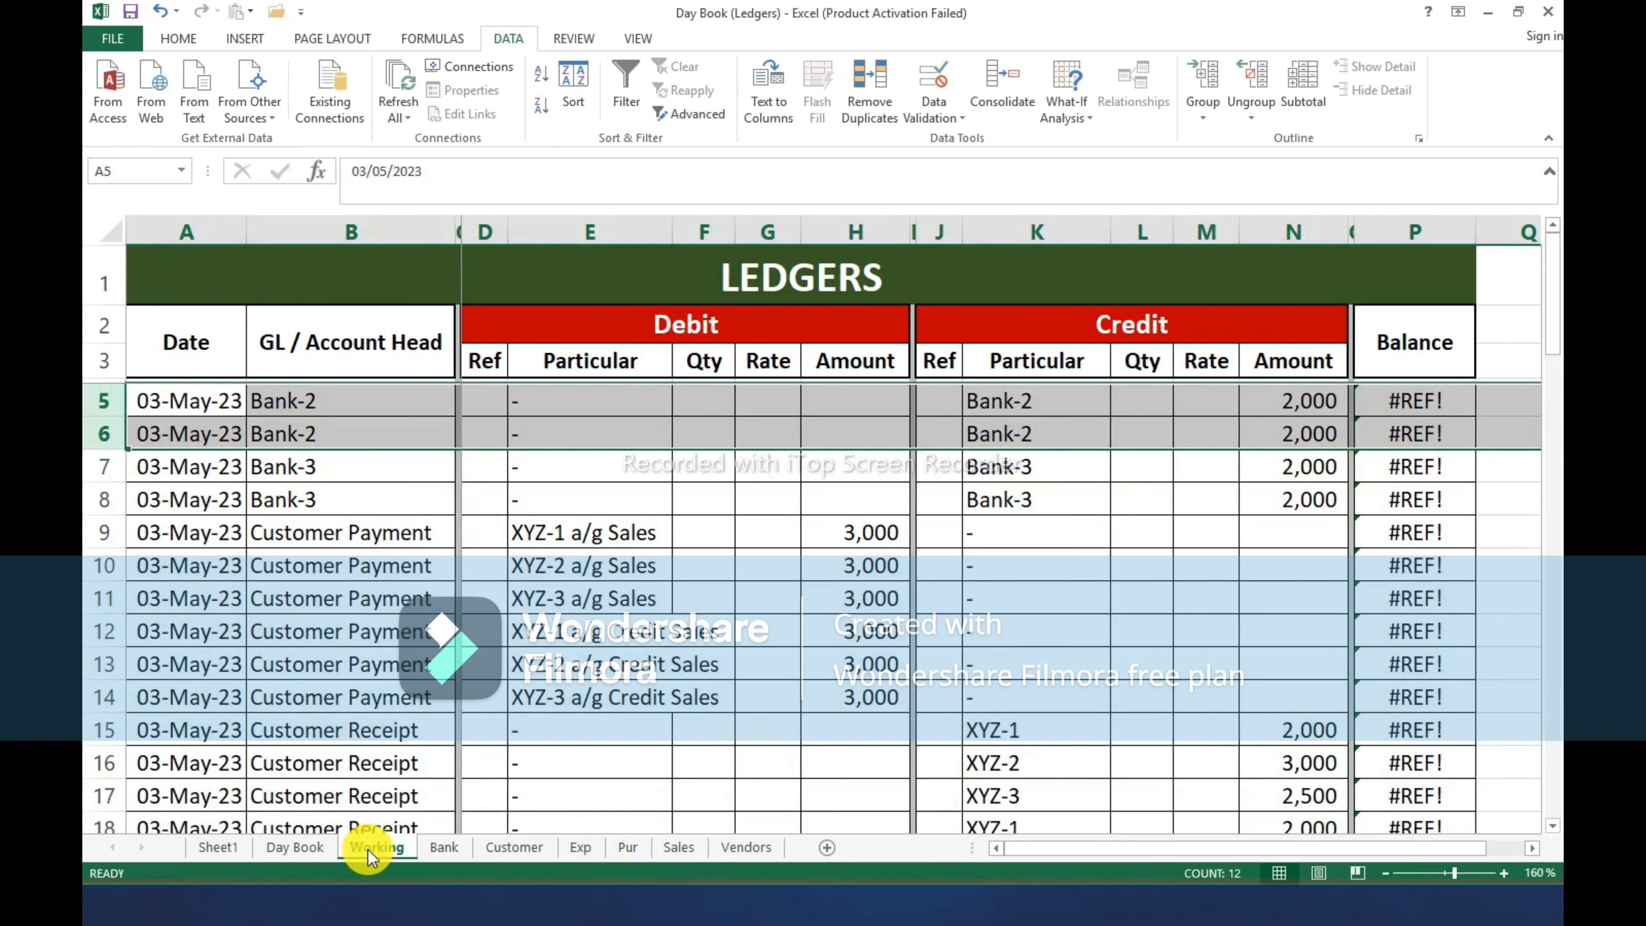
key(ctrl+minus)
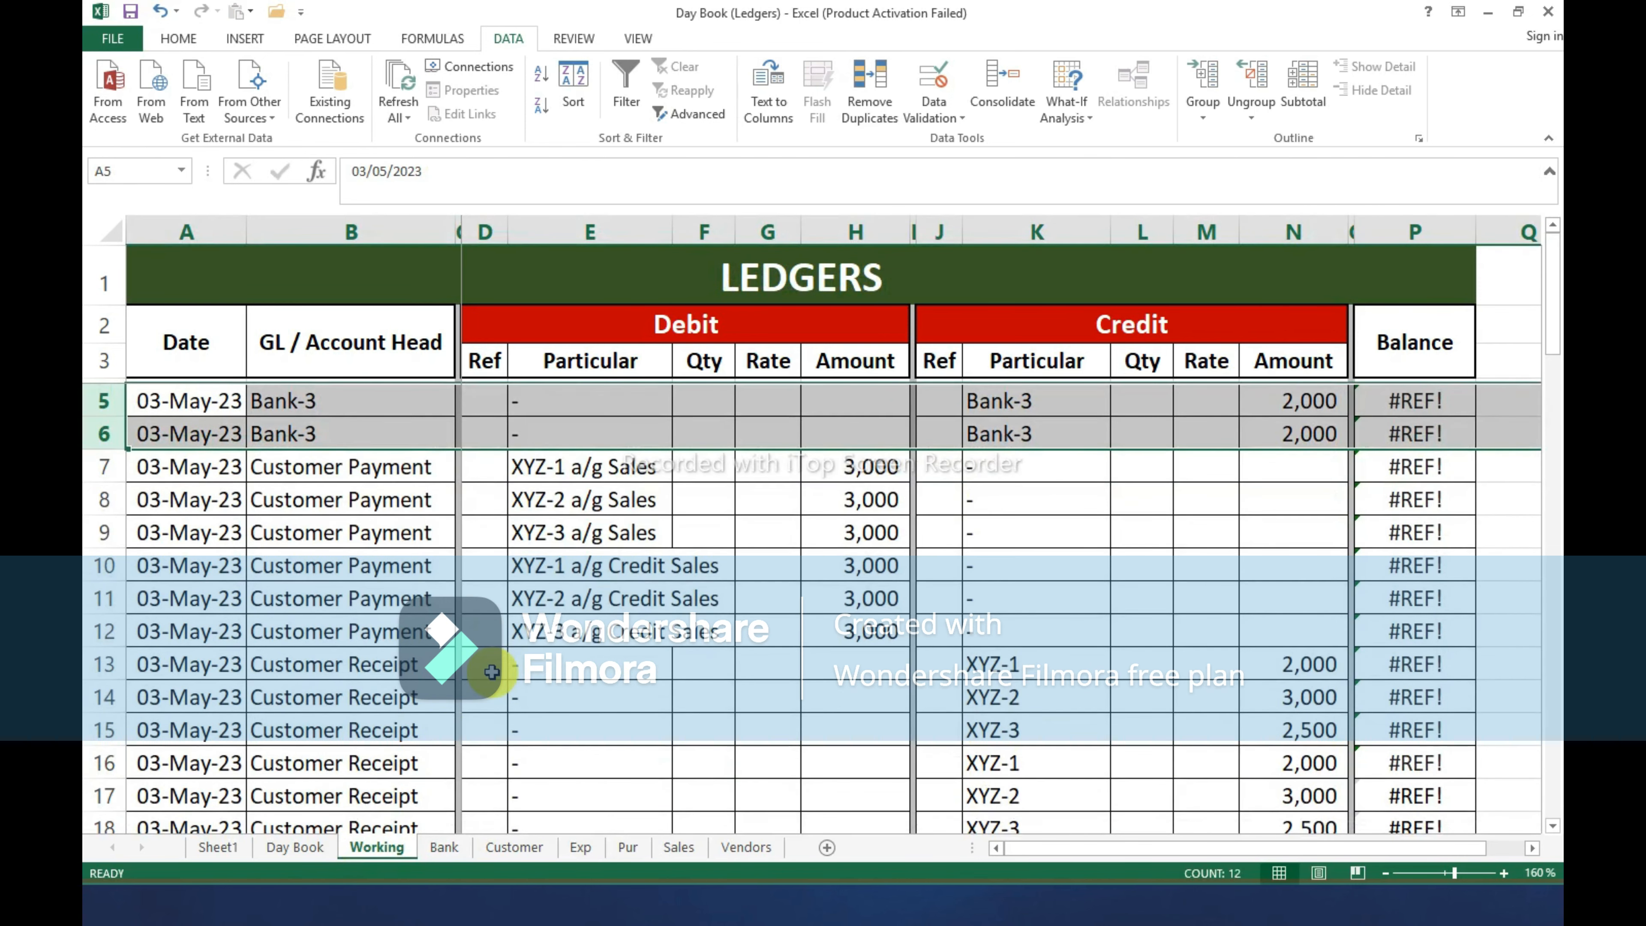
key(ctrl+c)
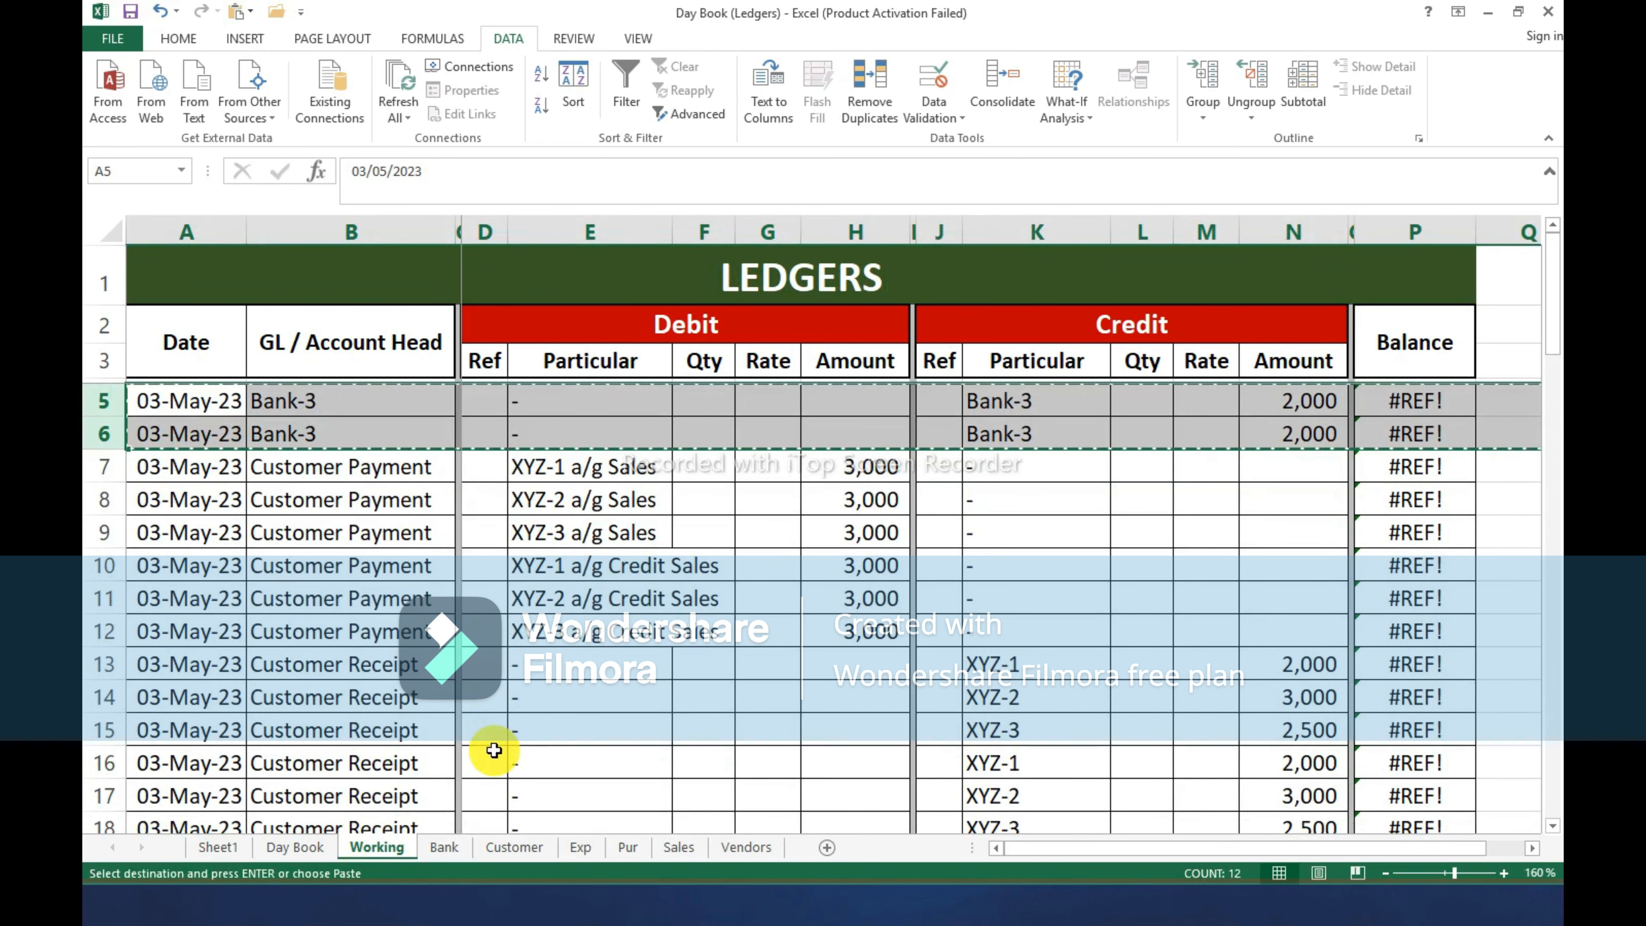
click(451, 848)
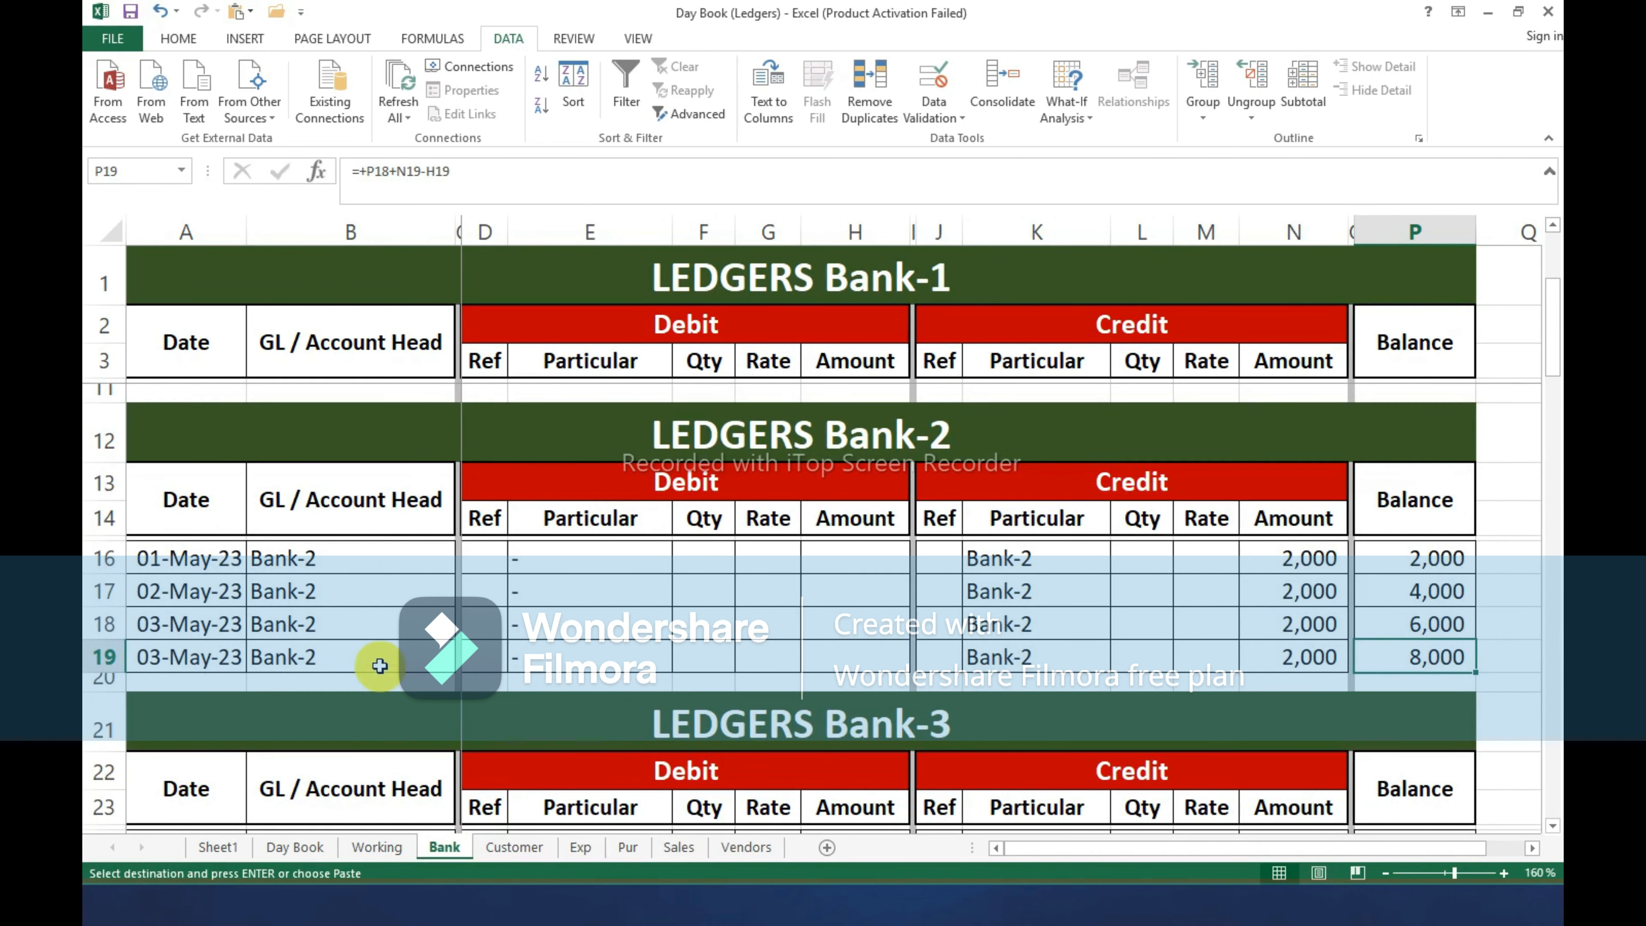
scroll(372, 669, down, 2)
click(106, 721)
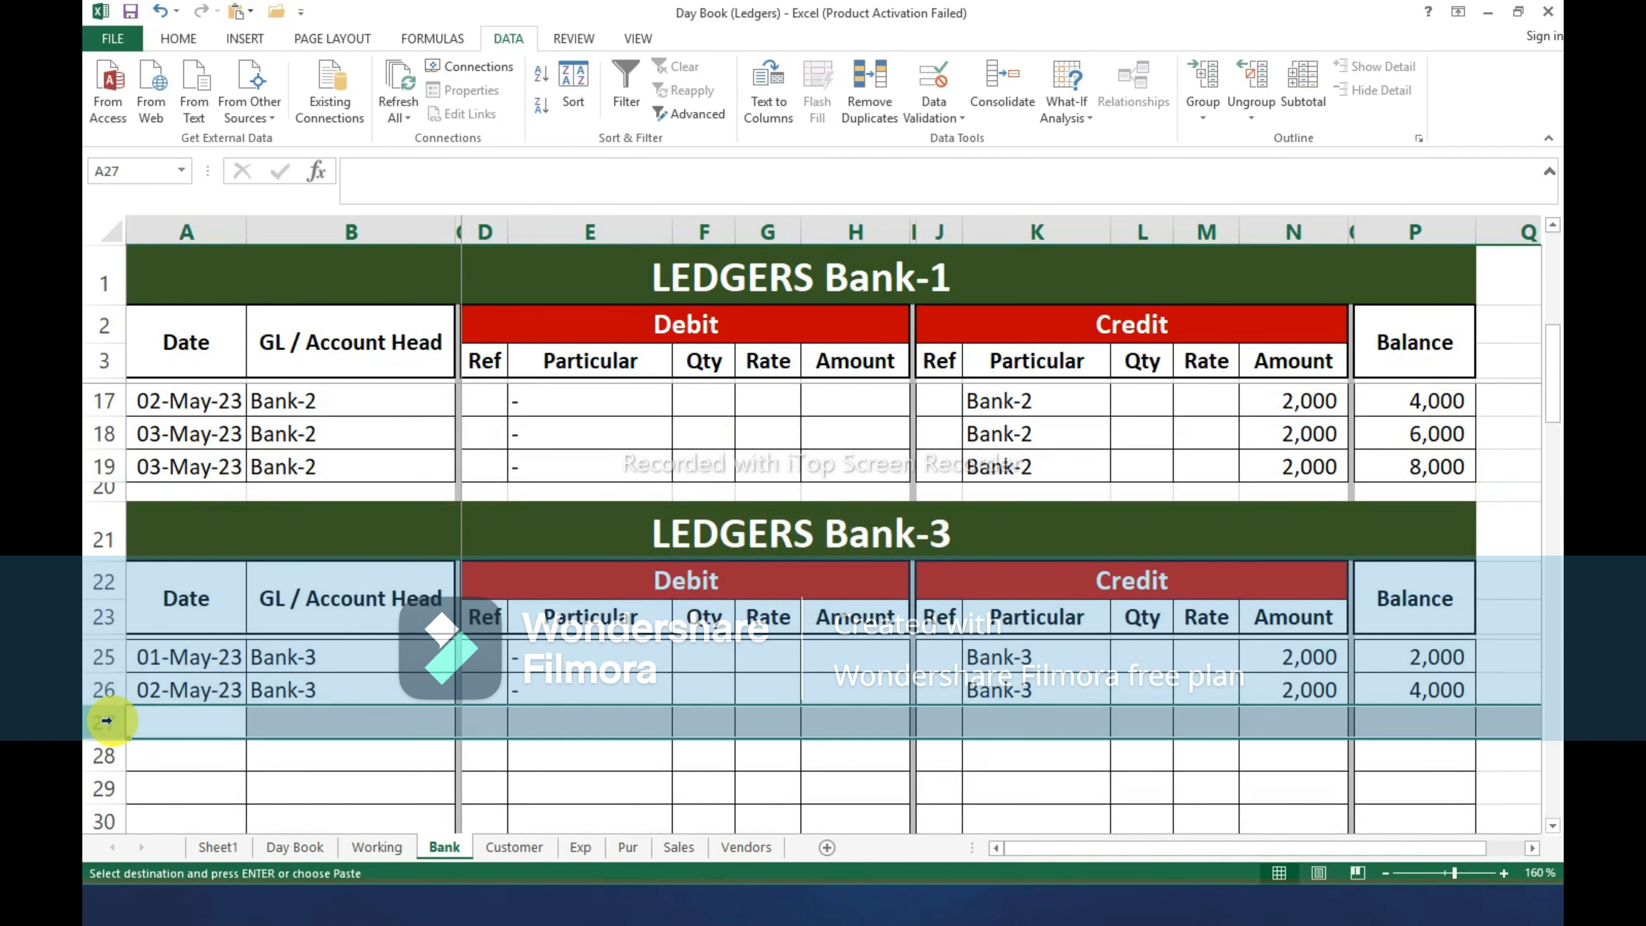
key(Return)
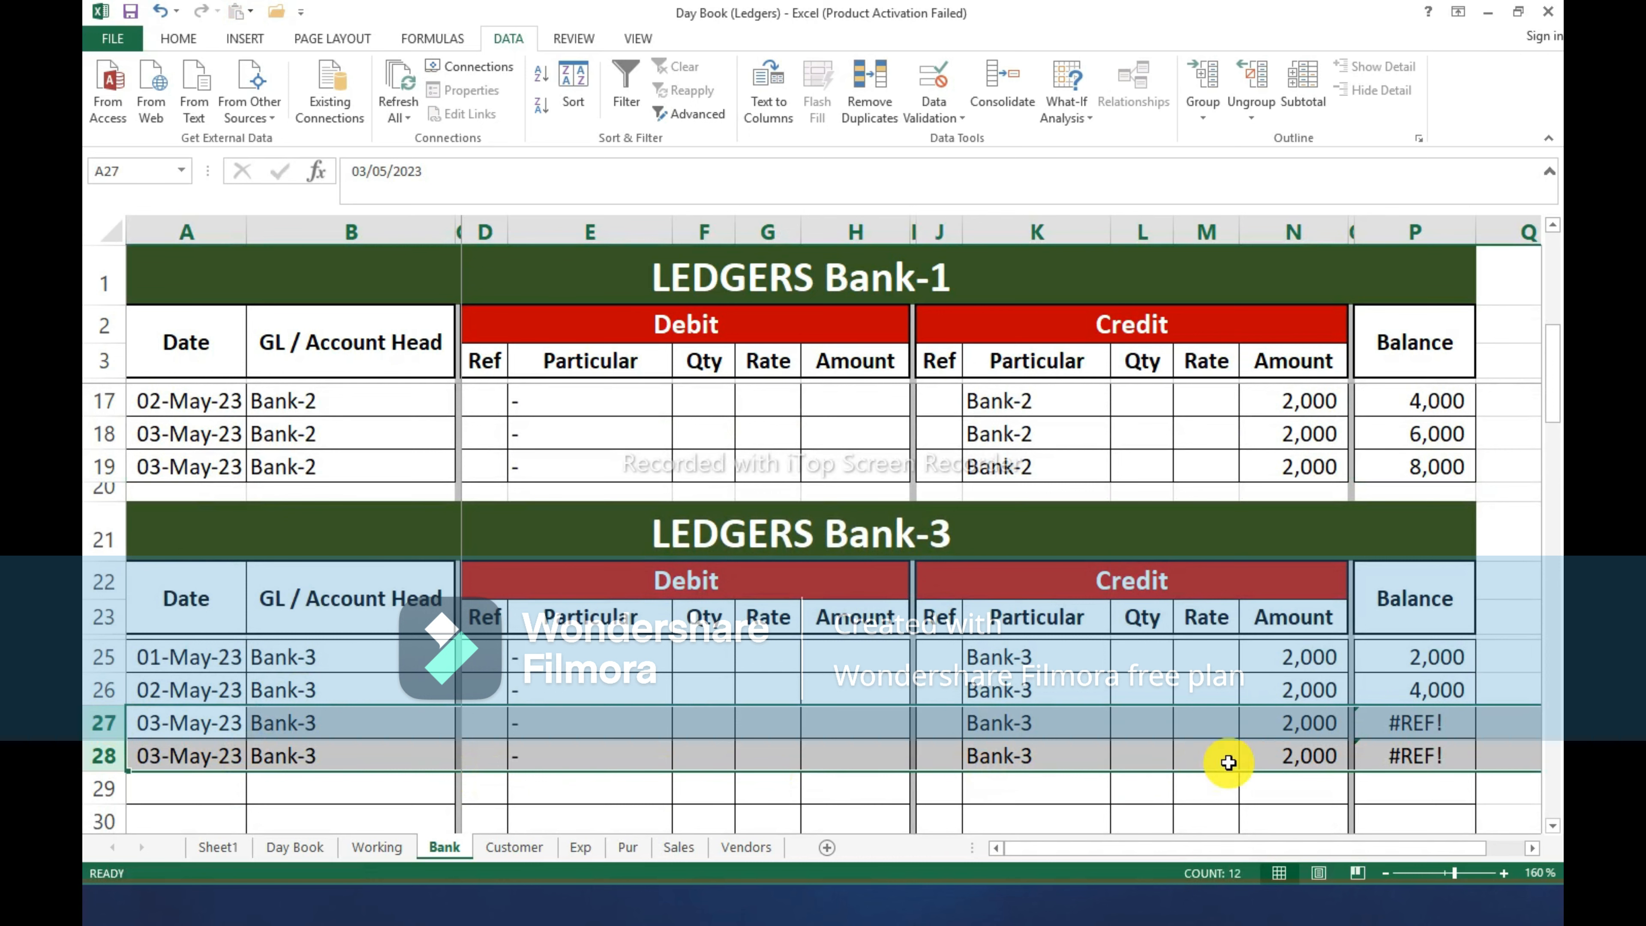
Fill the Bank-3 ledger's balance formula down from P26 into P27 and P28.
click(1400, 721)
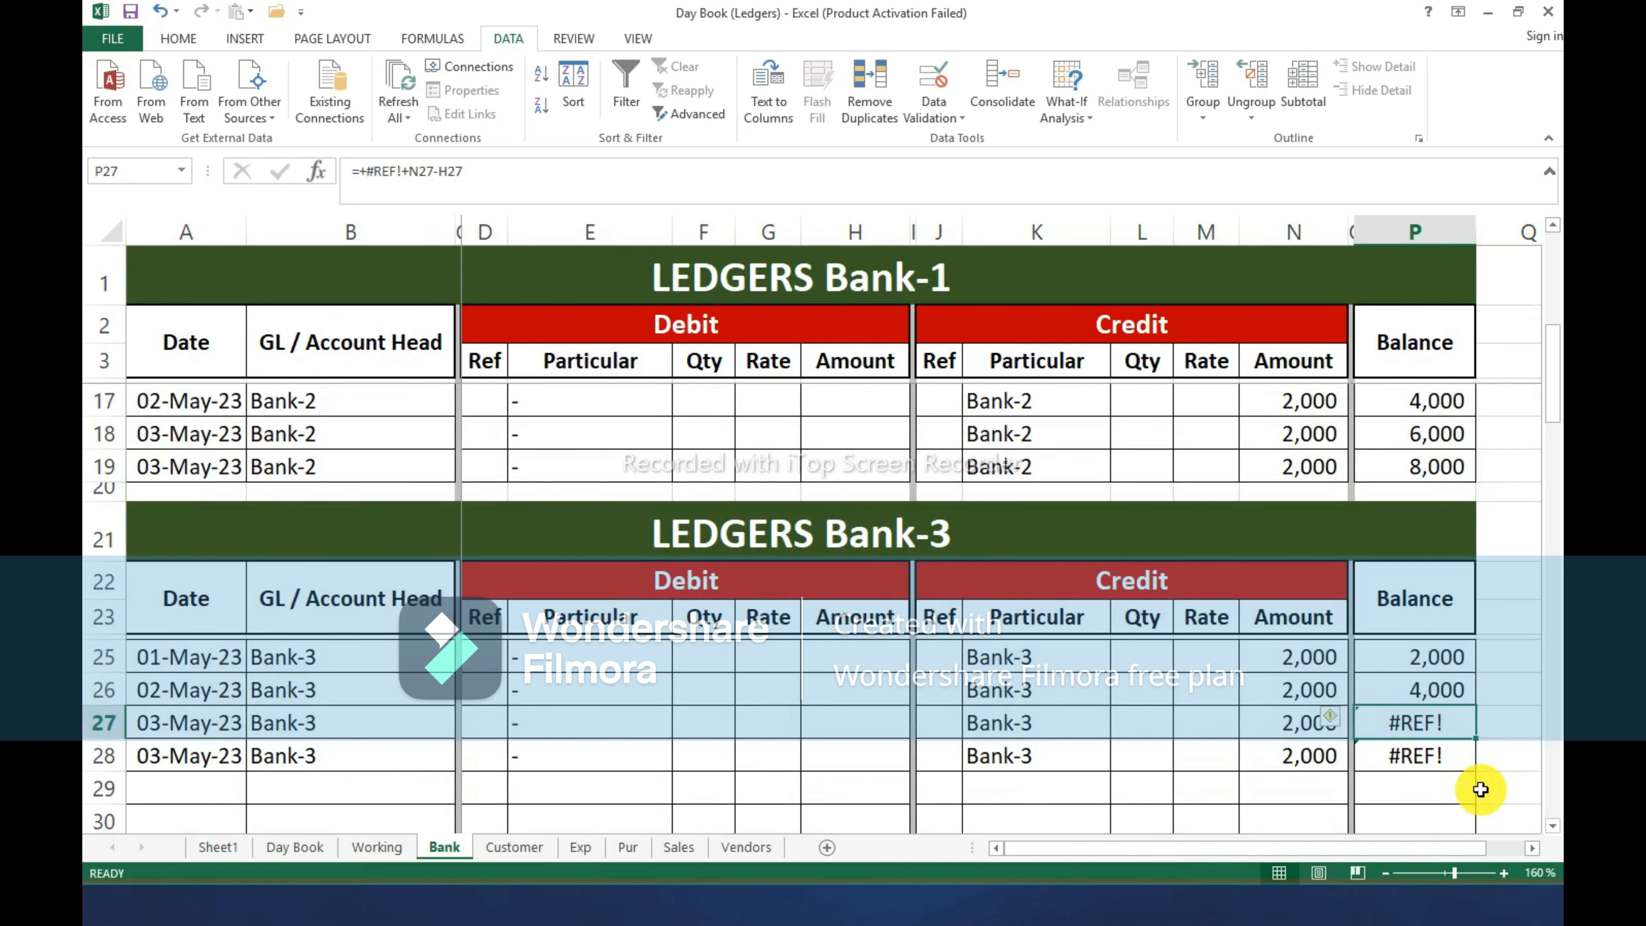
key(ctrl+d)
key(Down)
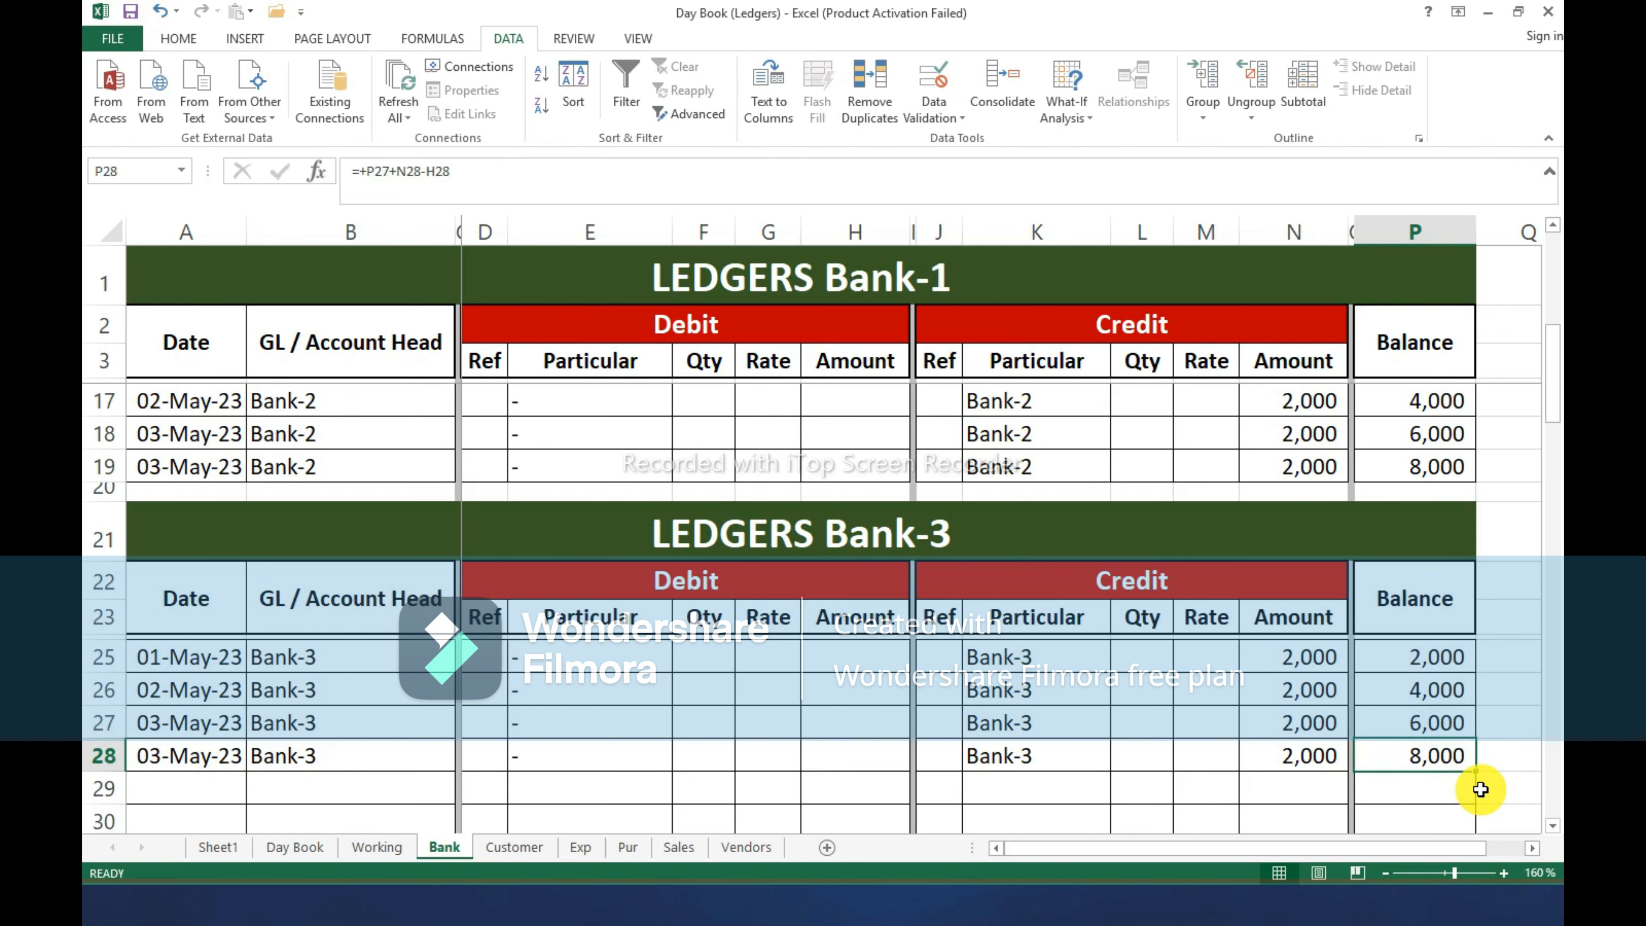
scroll(1479, 785, down, 1)
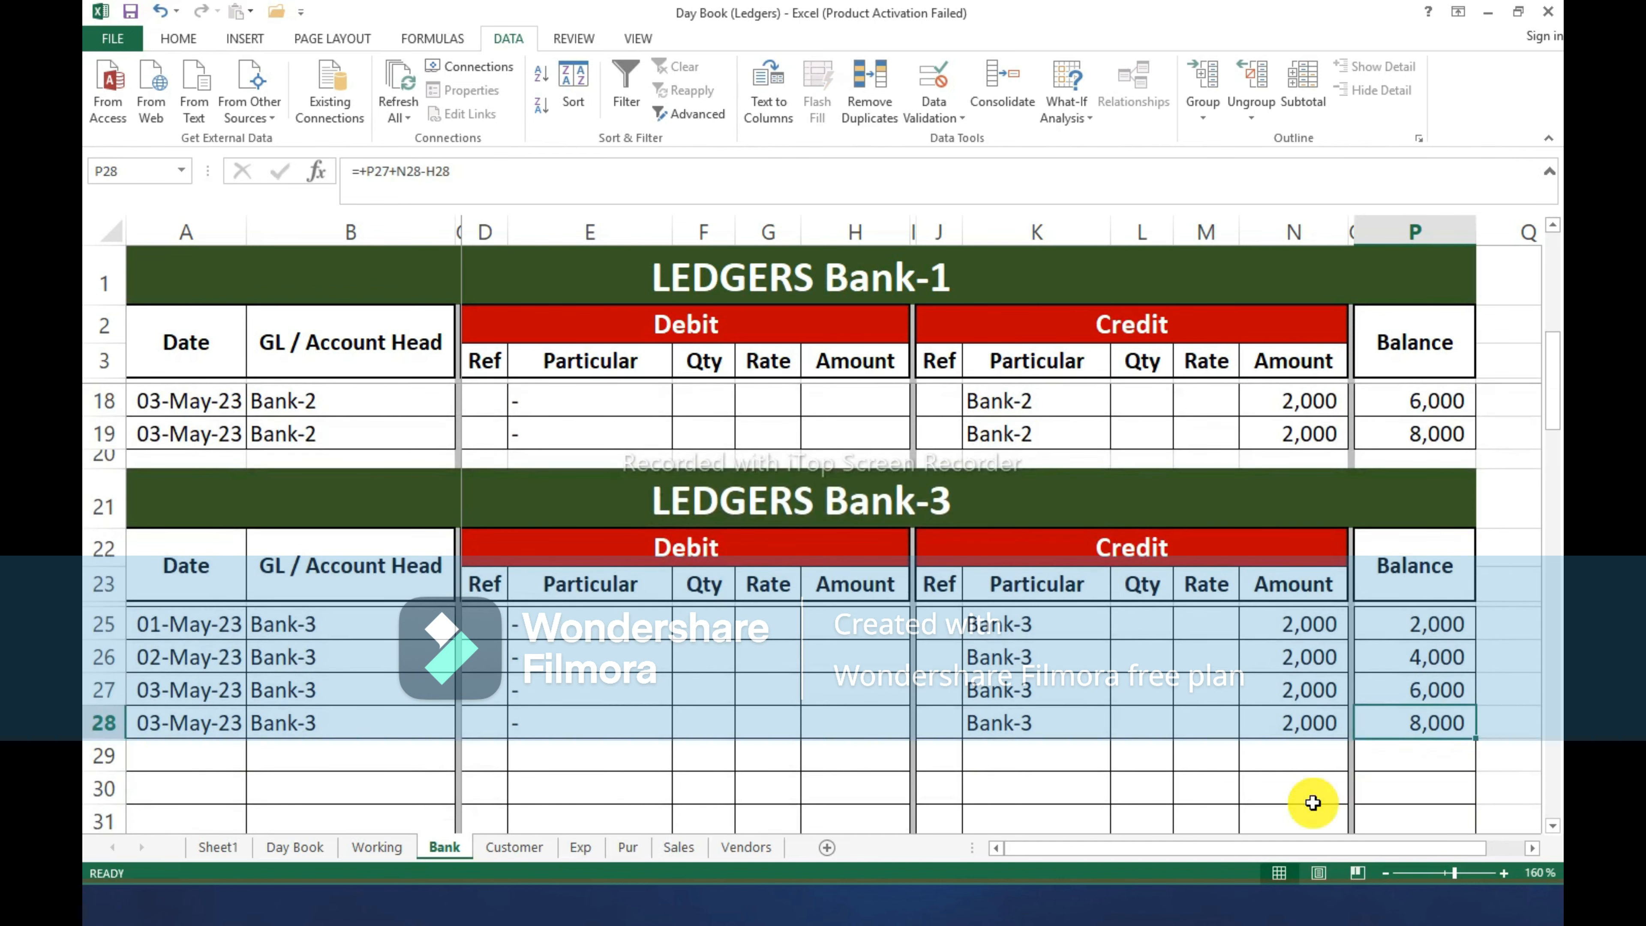
scroll(779, 707, up, 5)
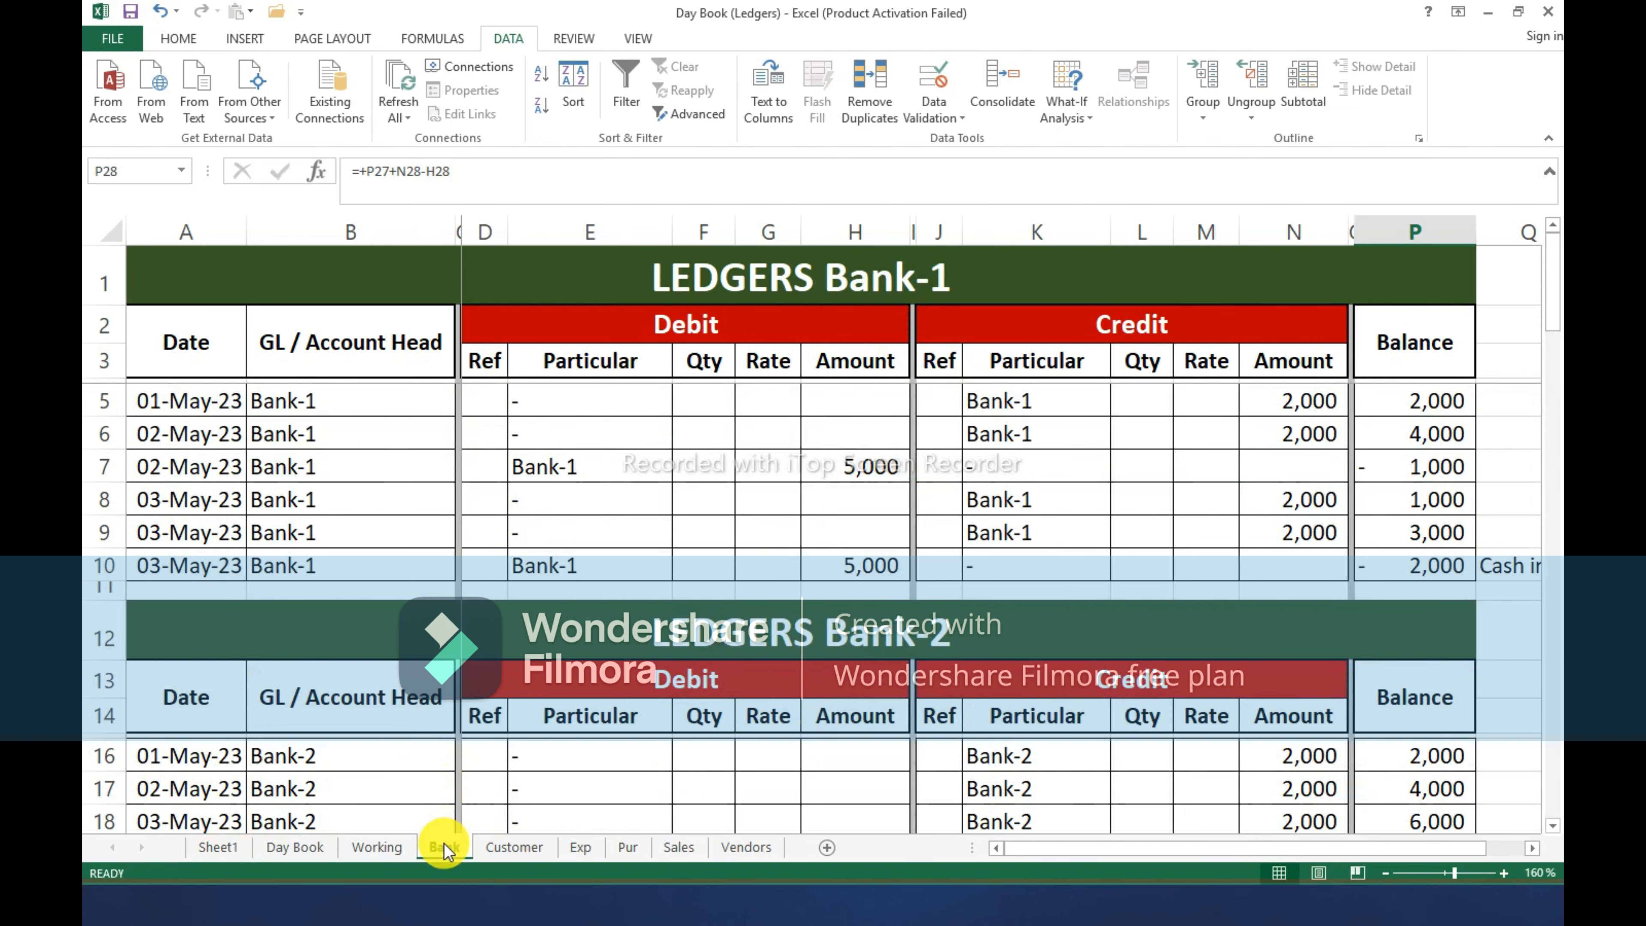
Sort the expense entries in rows 5 to 13 of the Exp sheet by date, oldest to newest.
click(510, 848)
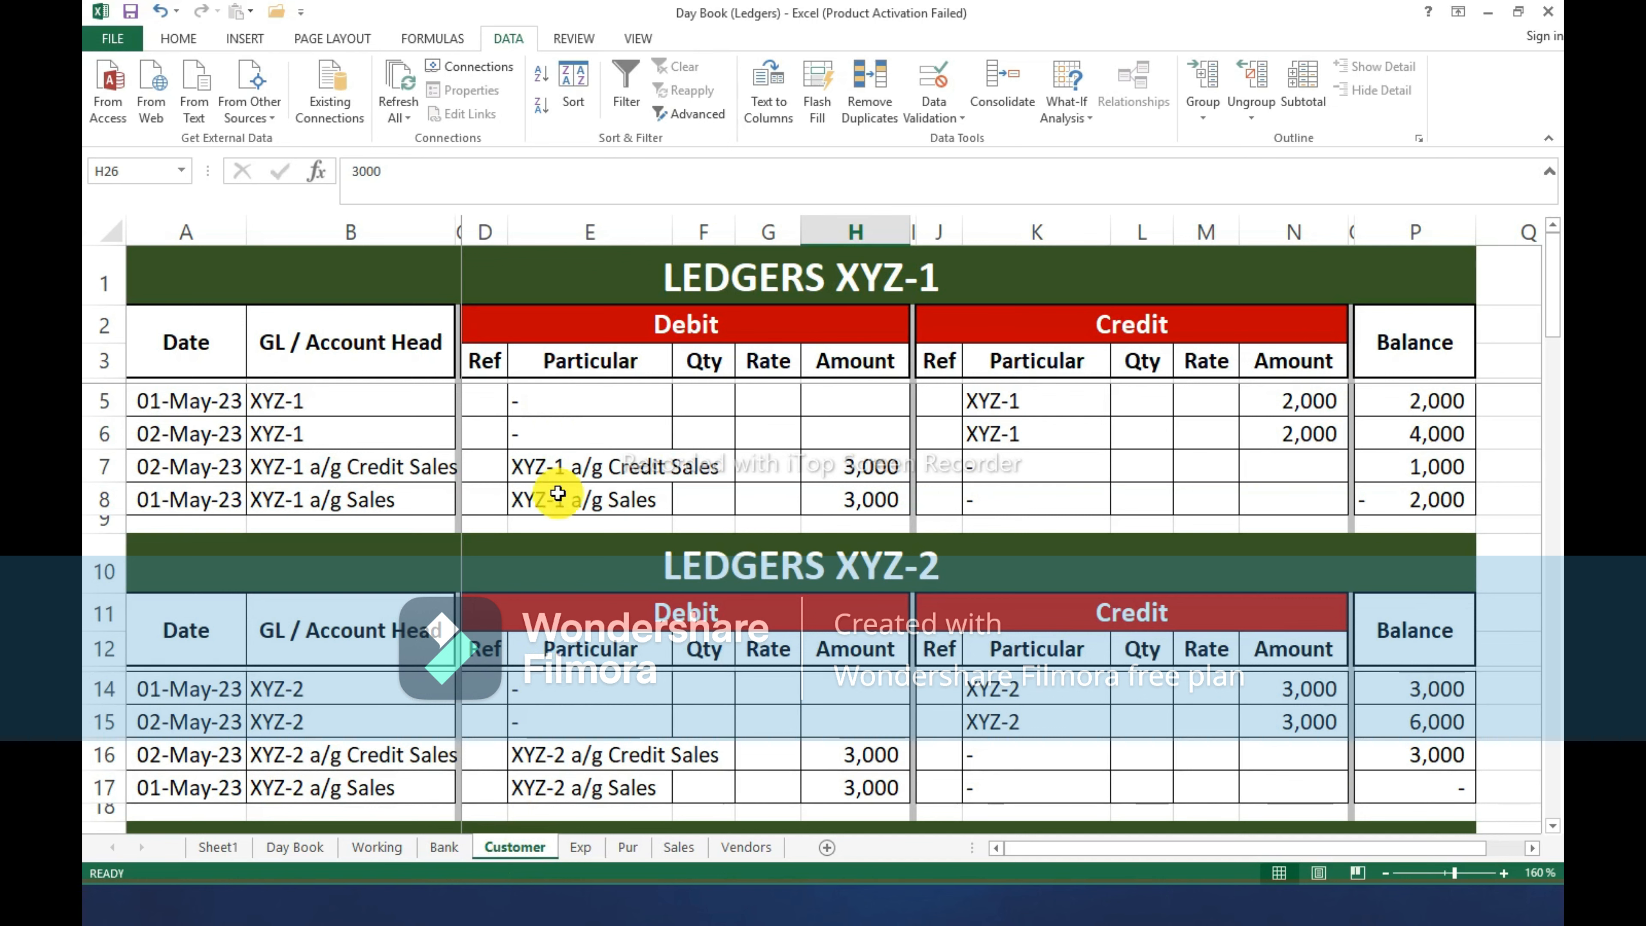
click(578, 849)
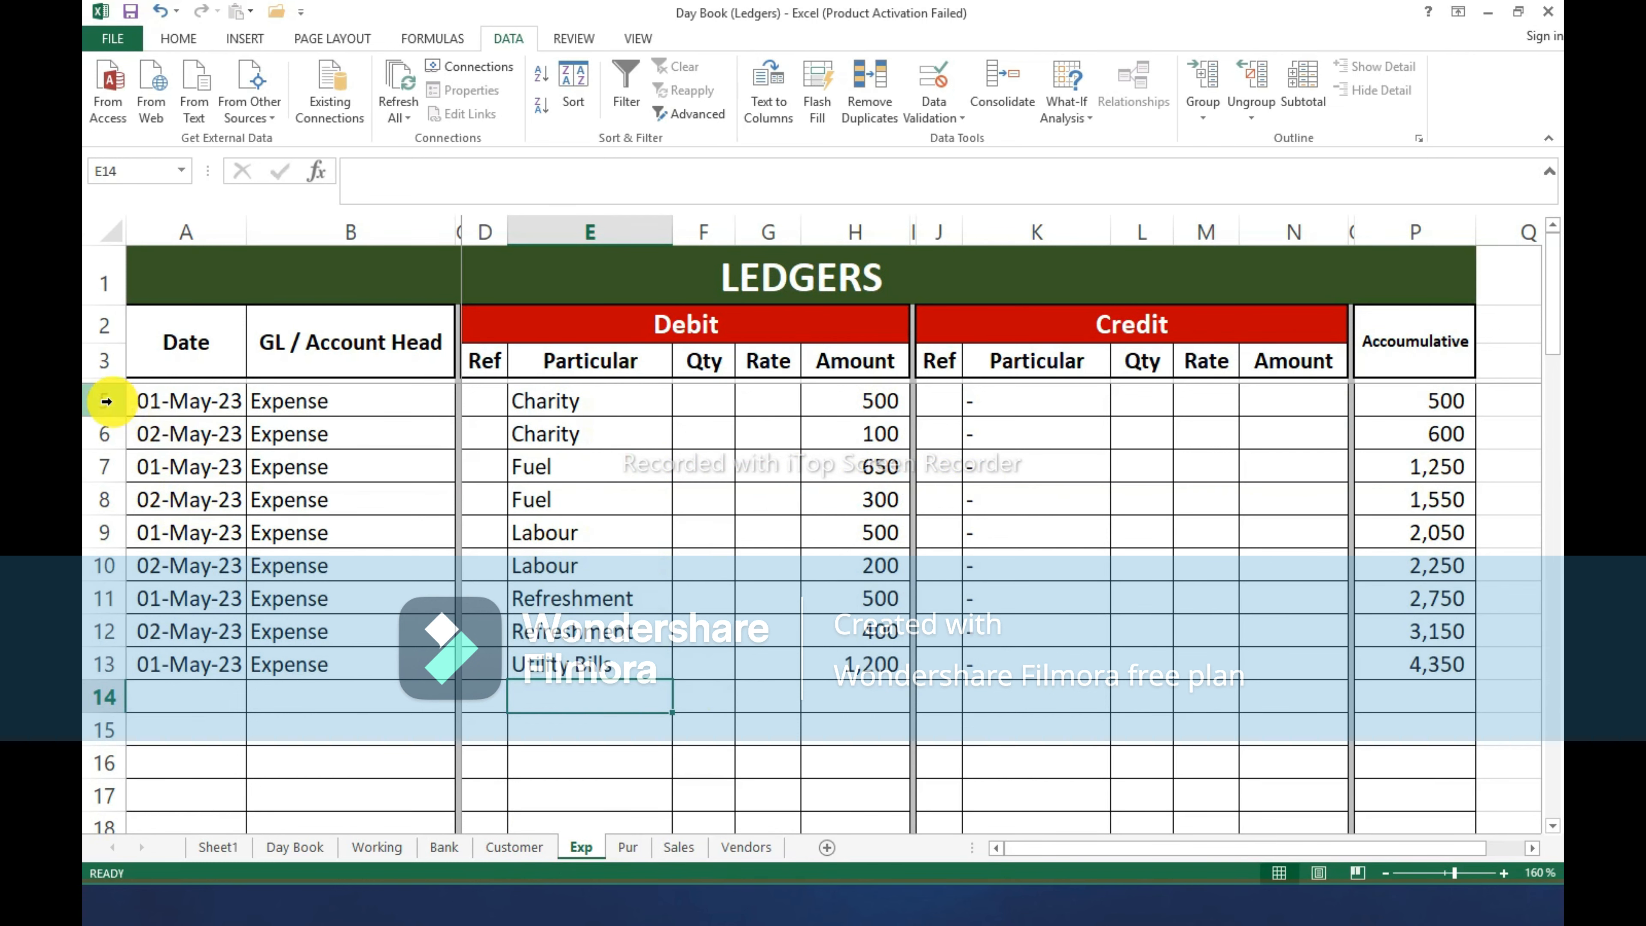
drag(105, 401, 159, 658)
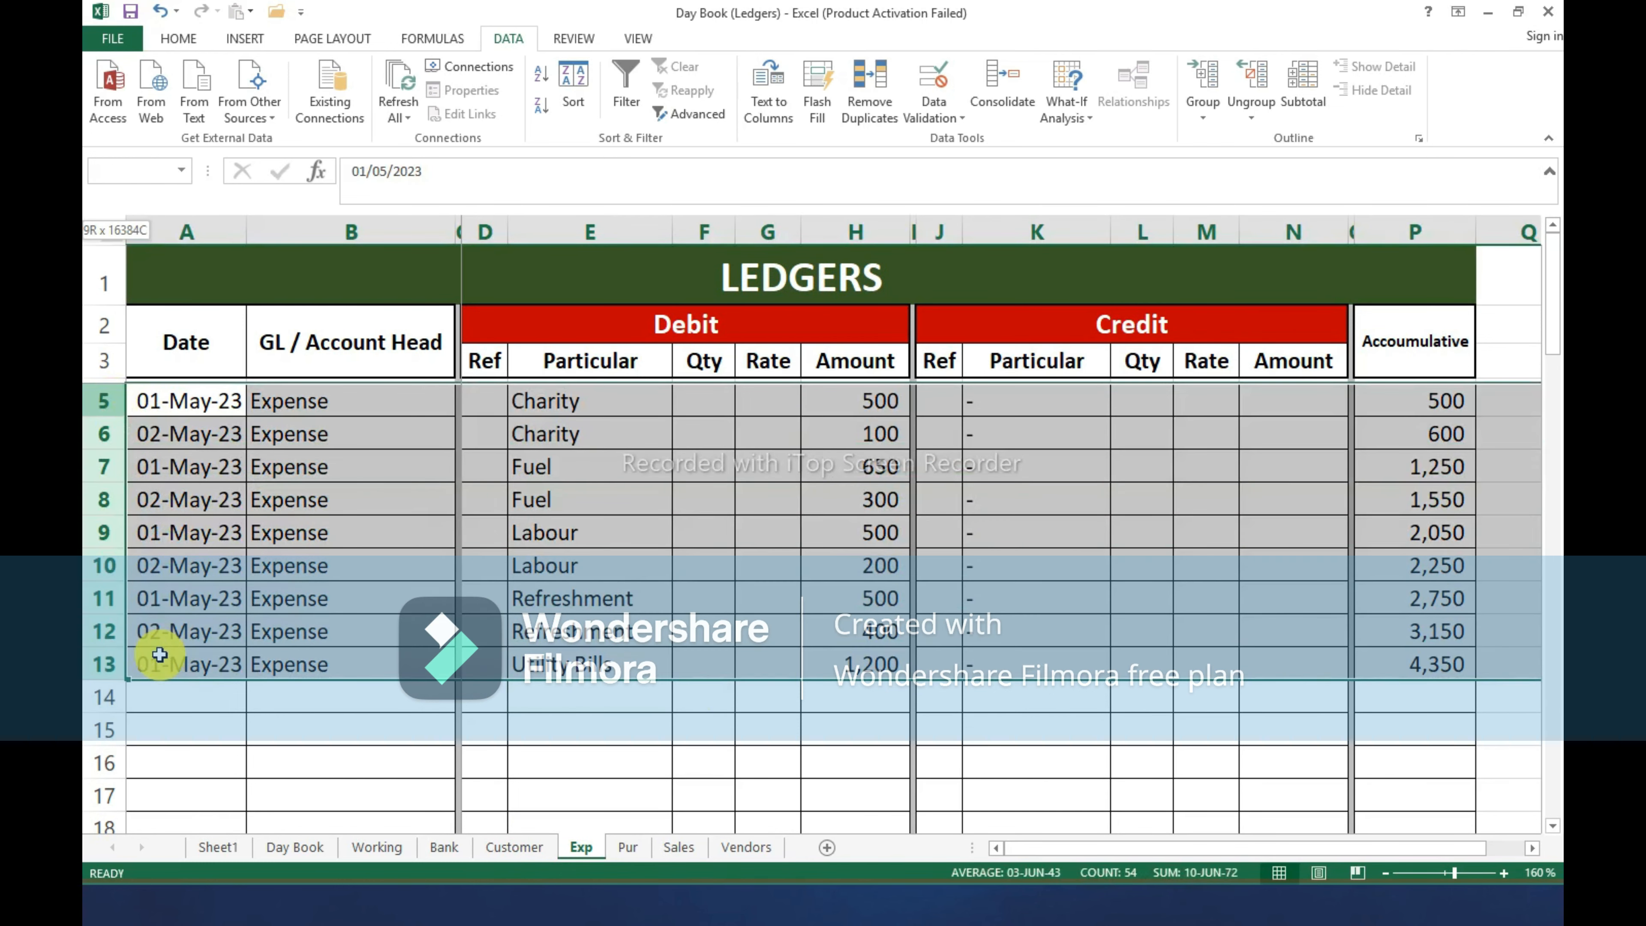
click(541, 84)
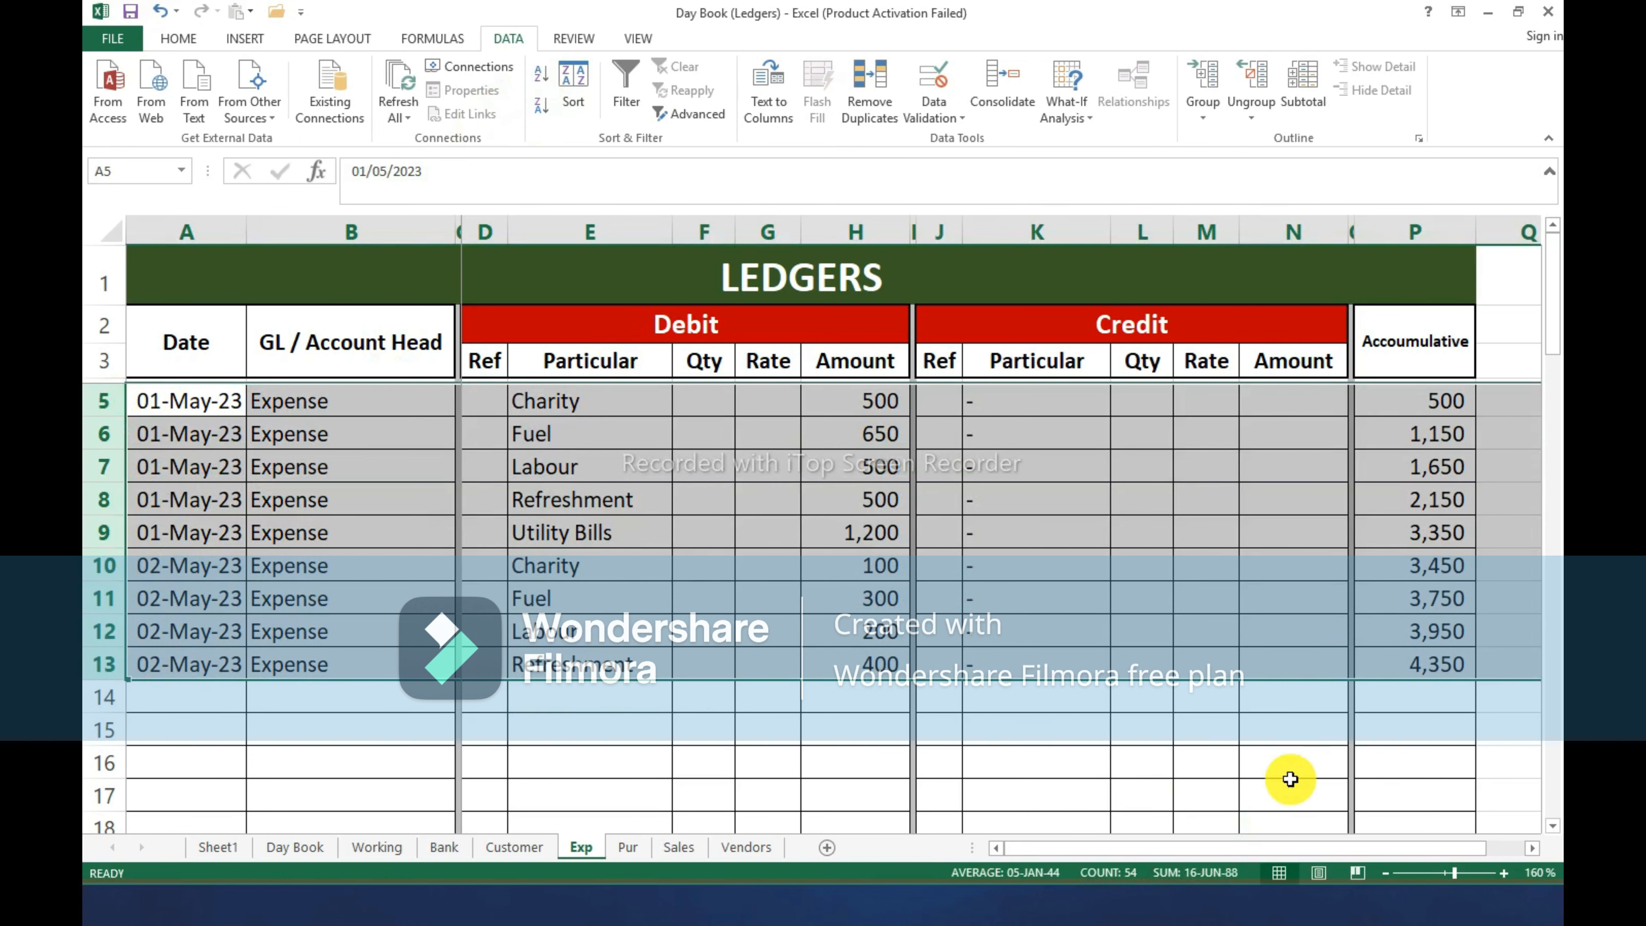
Check the accumulative formulas in P5 and P6 of the Exp sheet and copy the P6 formula down through P13.
click(1451, 407)
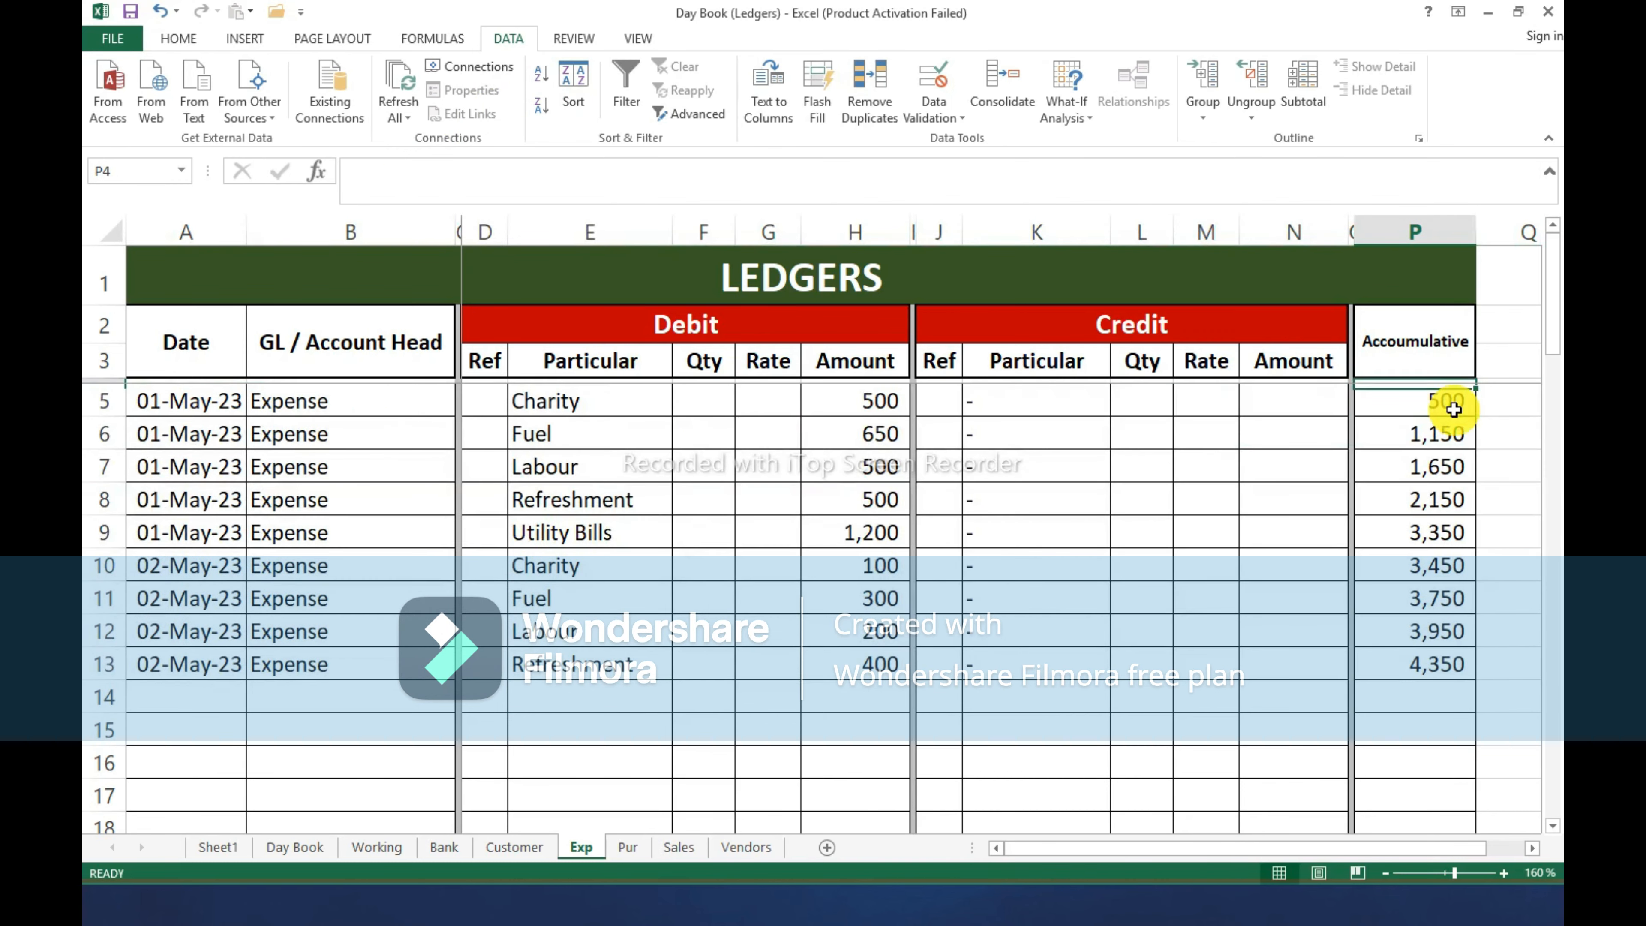
key(Up)
key(Down)
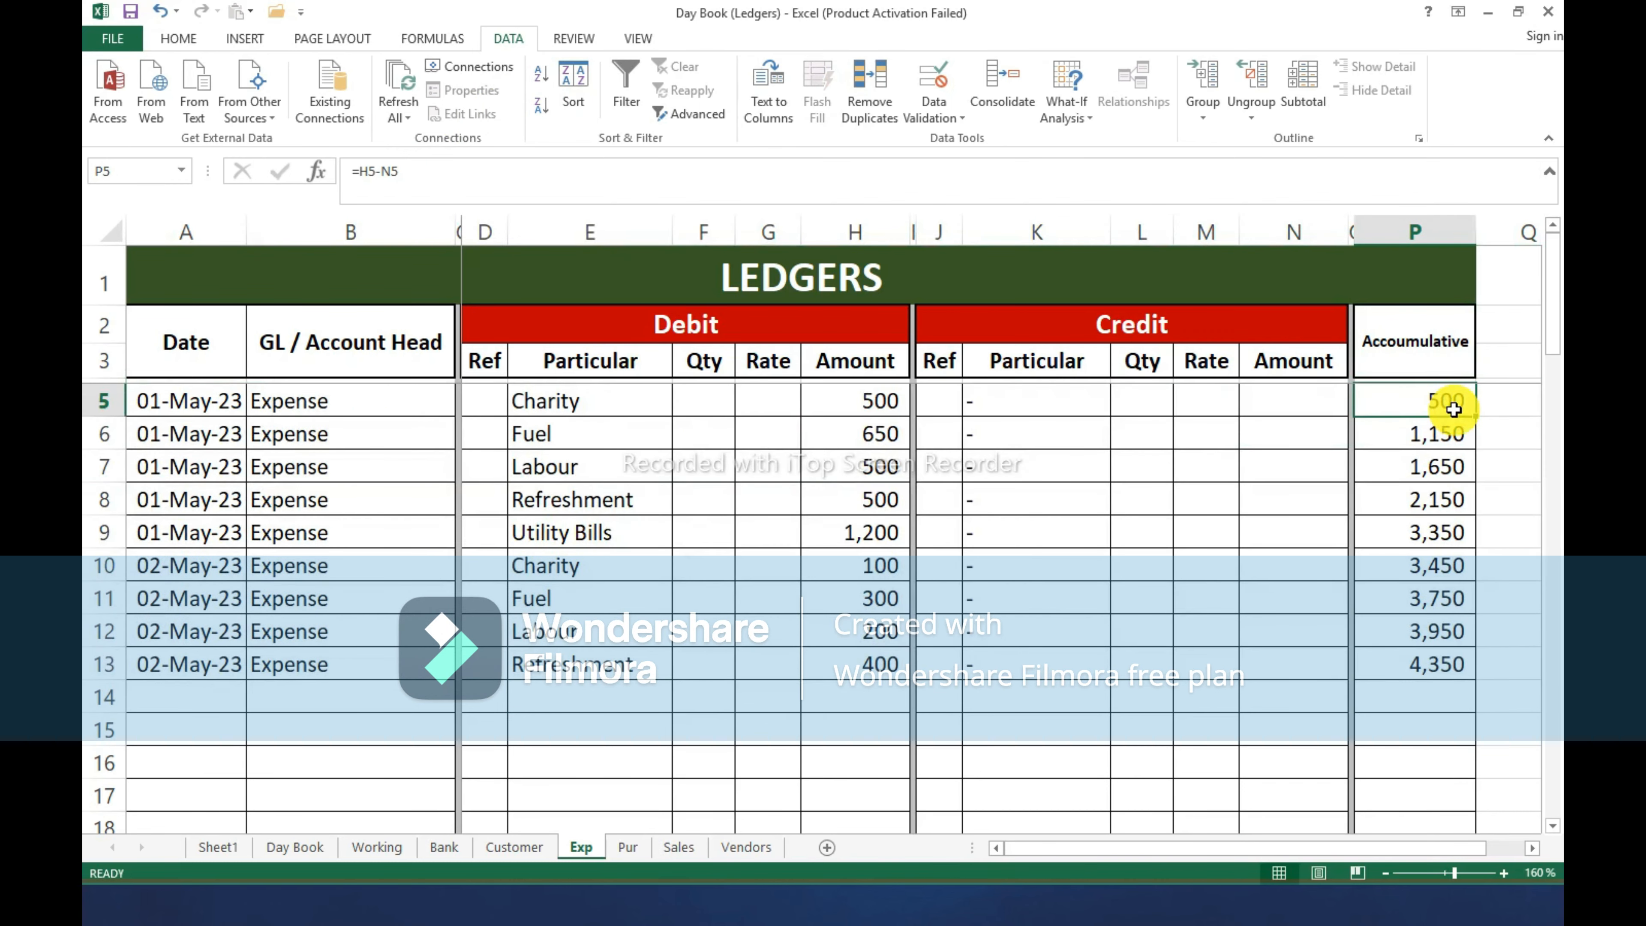
double_click(1453, 408)
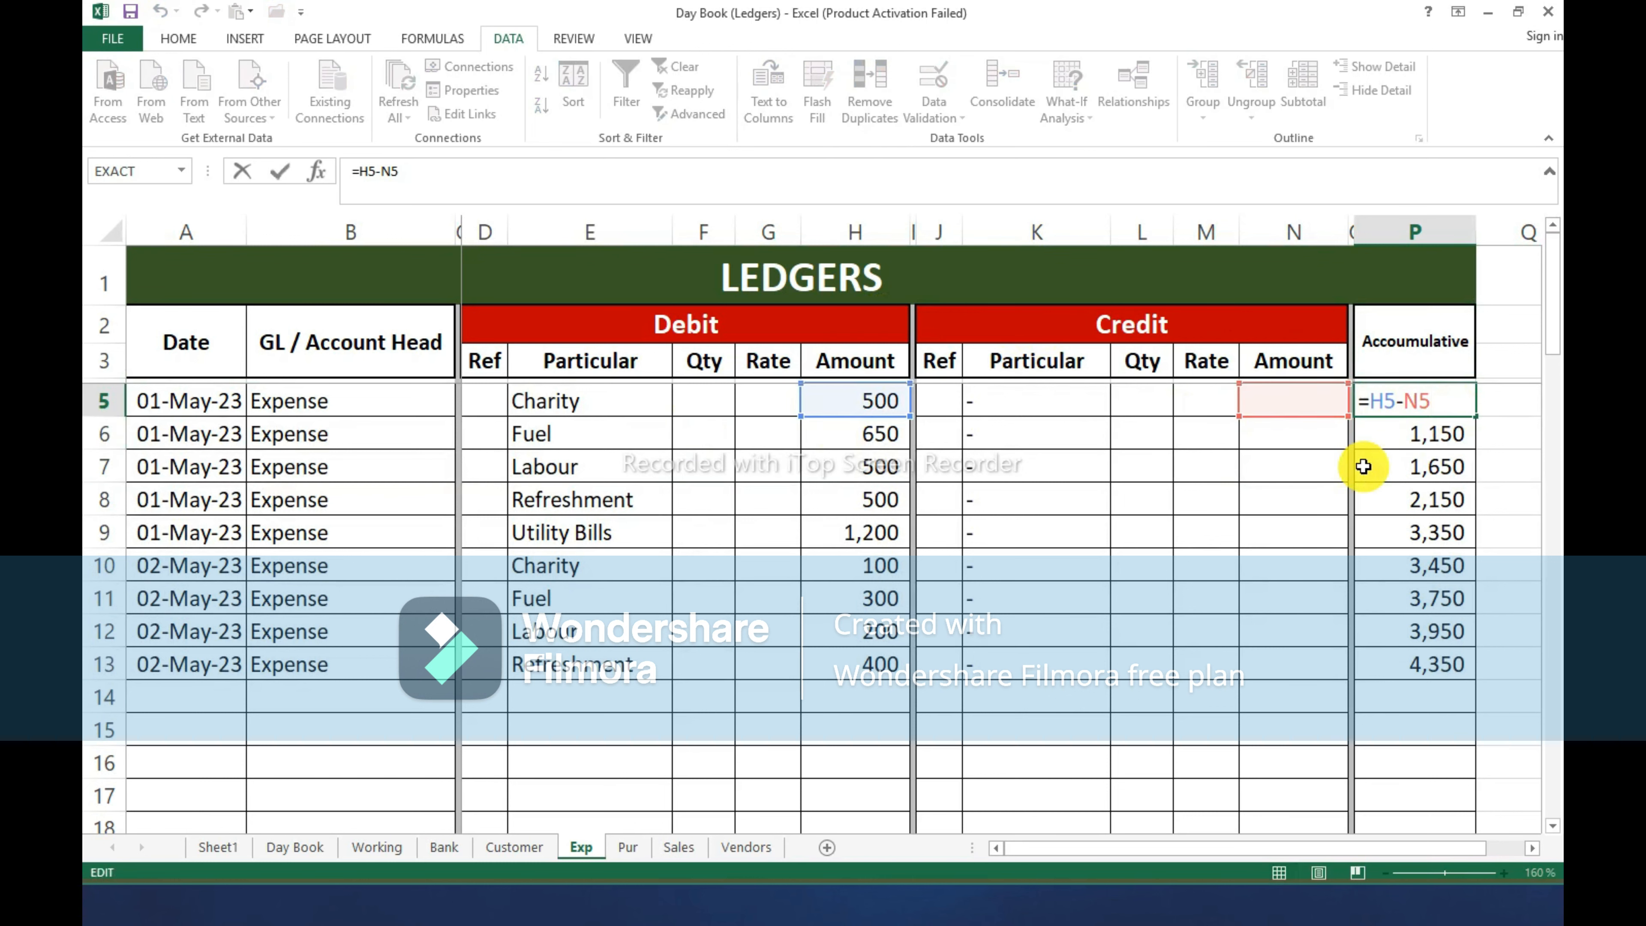
key(Return)
key(F2)
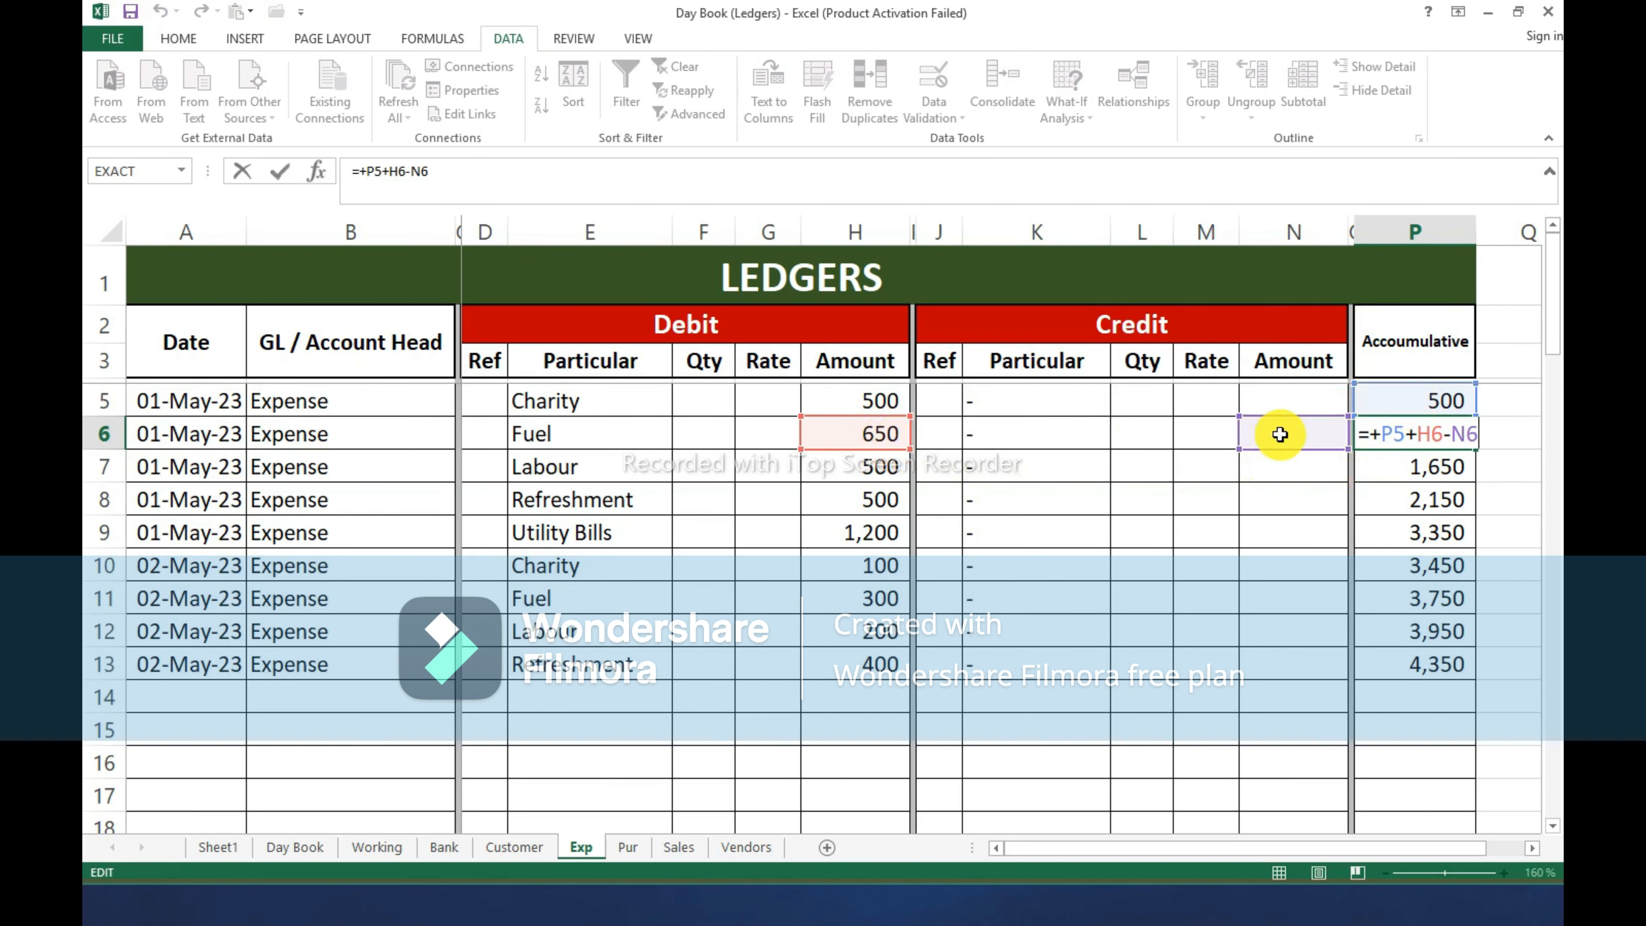
click(1429, 440)
key(ctrl+c)
key(ctrl+shift+Down)
key(ctrl+v)
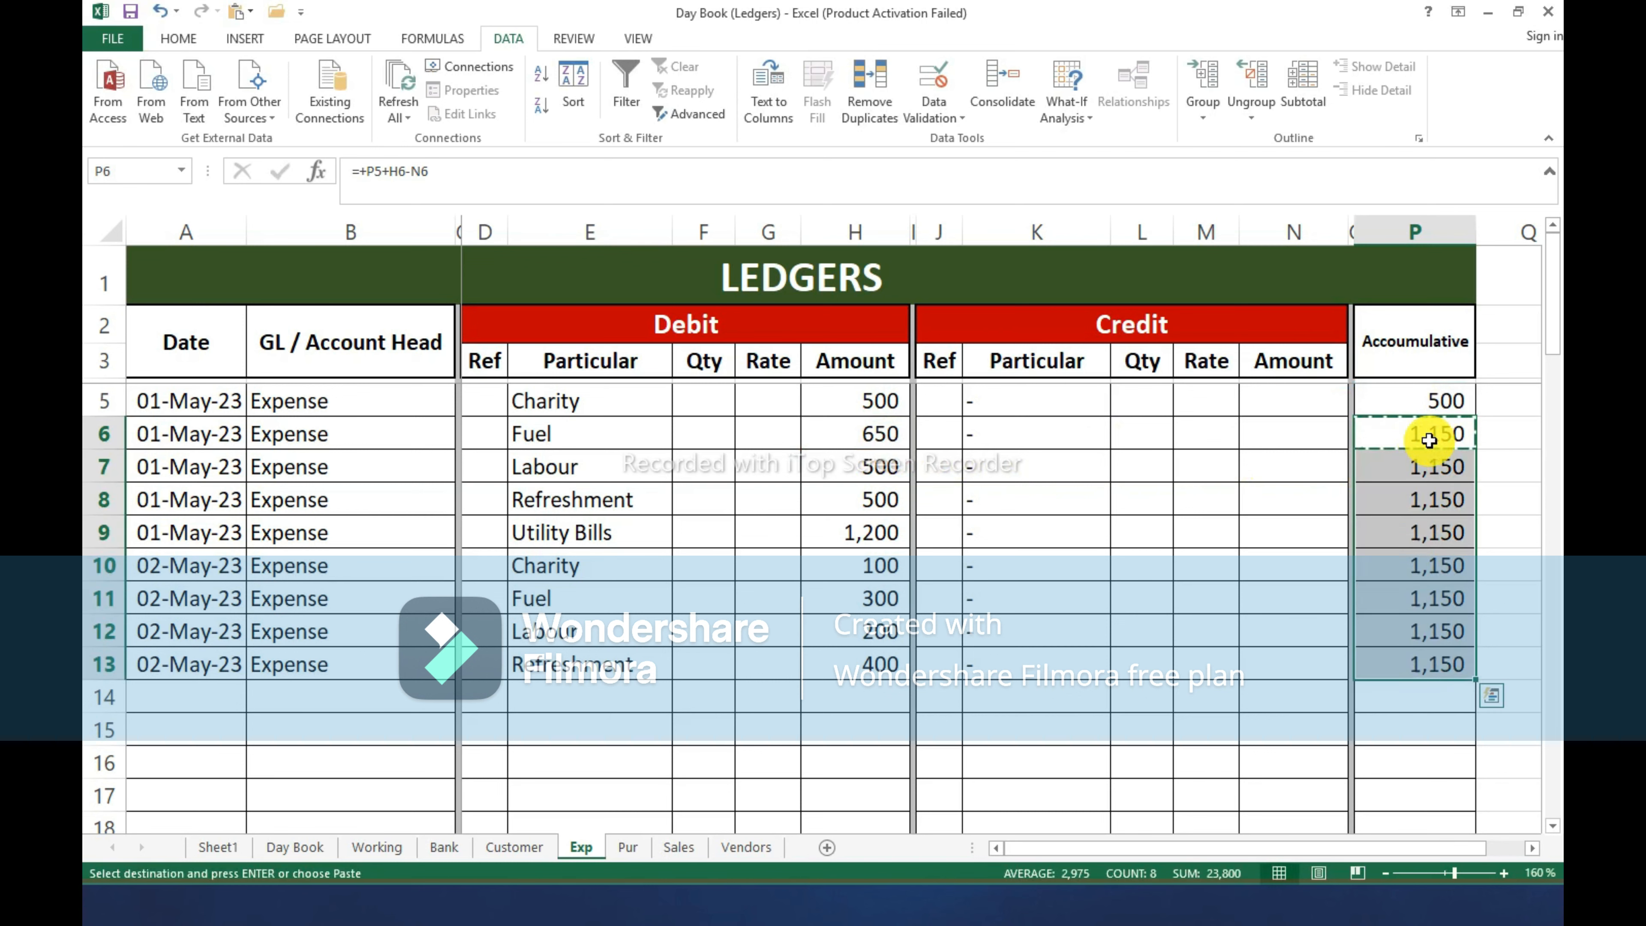
key(Escape)
key(ctrl+Down)
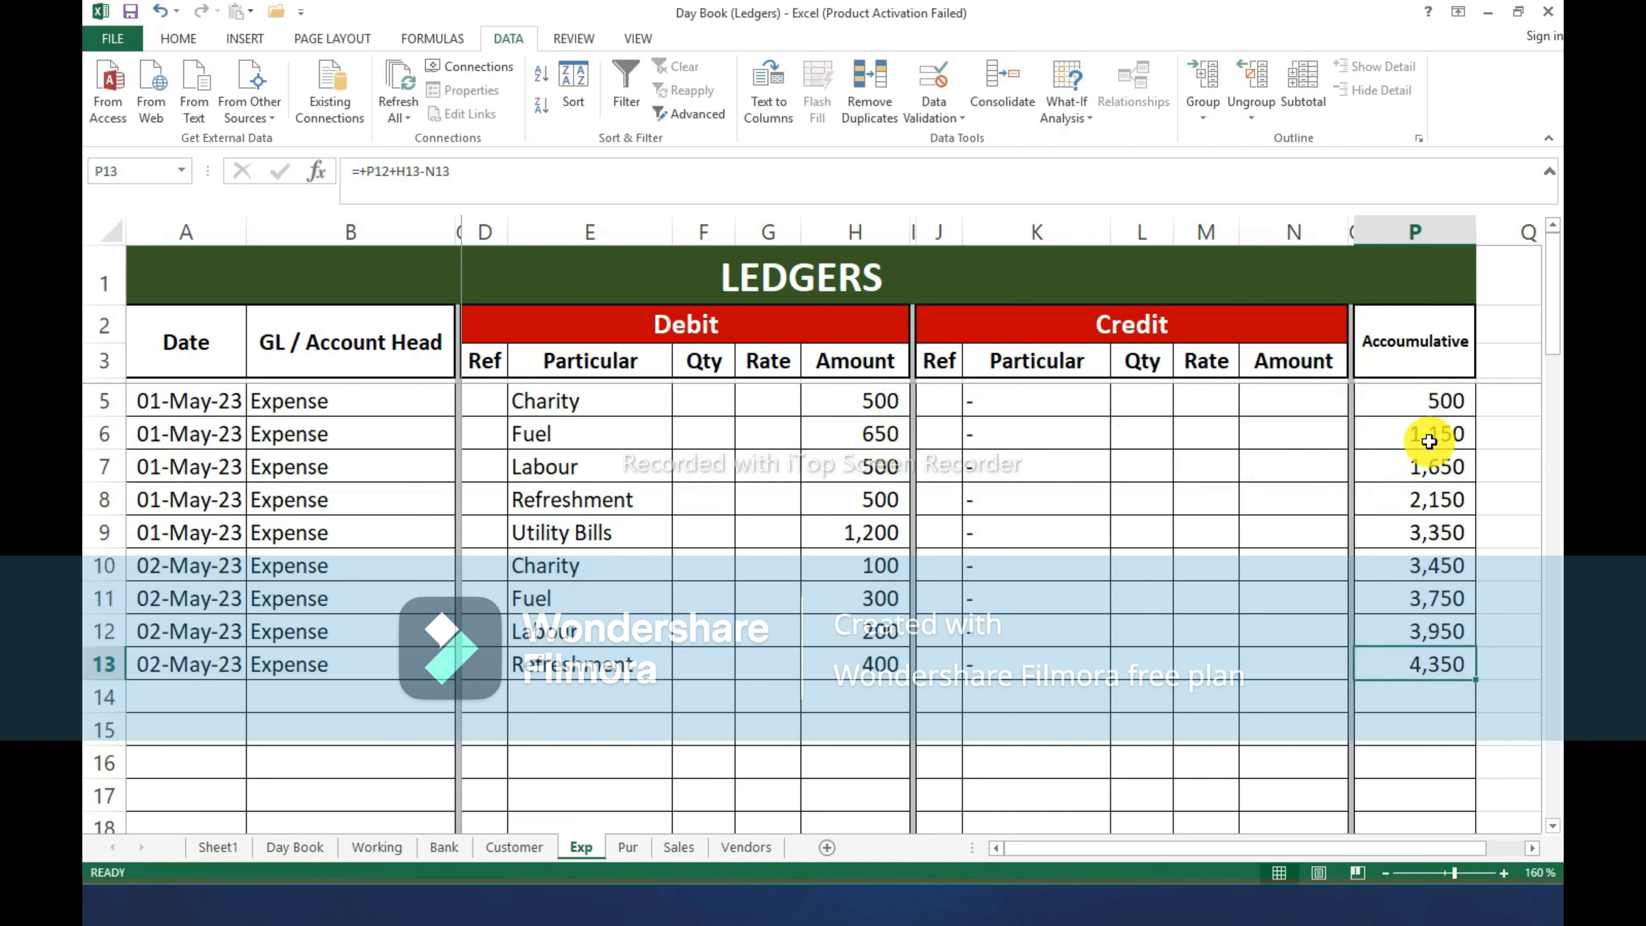
Sort the Purchase entries in rows 28 to 37 of the Working sheet by column E, A to Z.
click(632, 854)
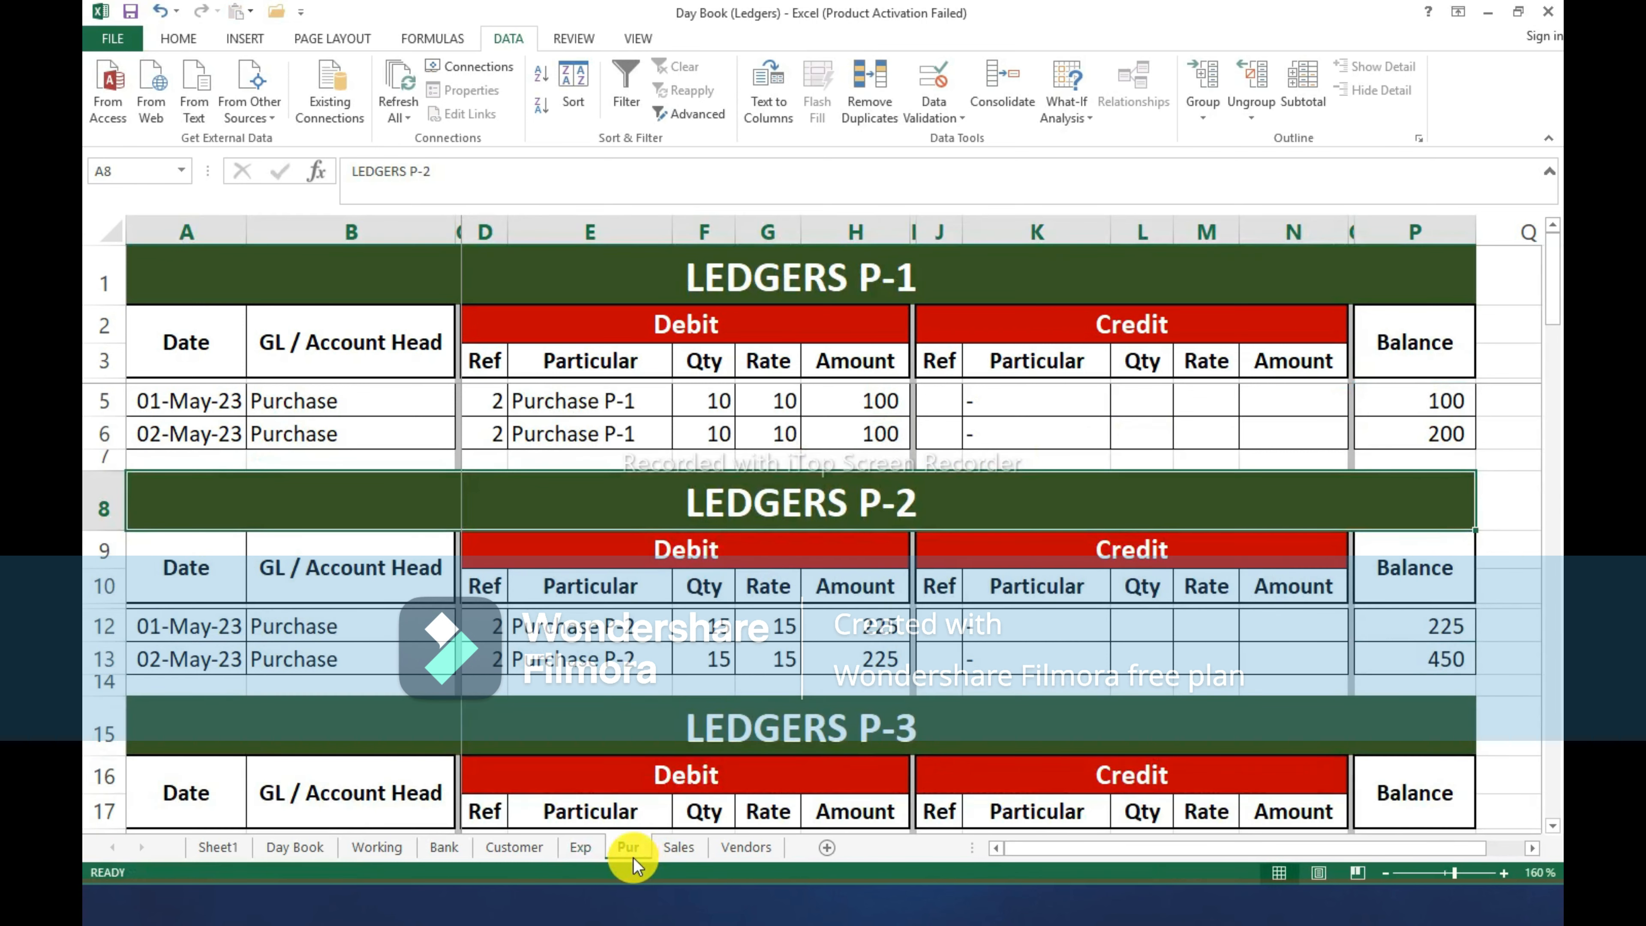
scroll(566, 632, down, 6)
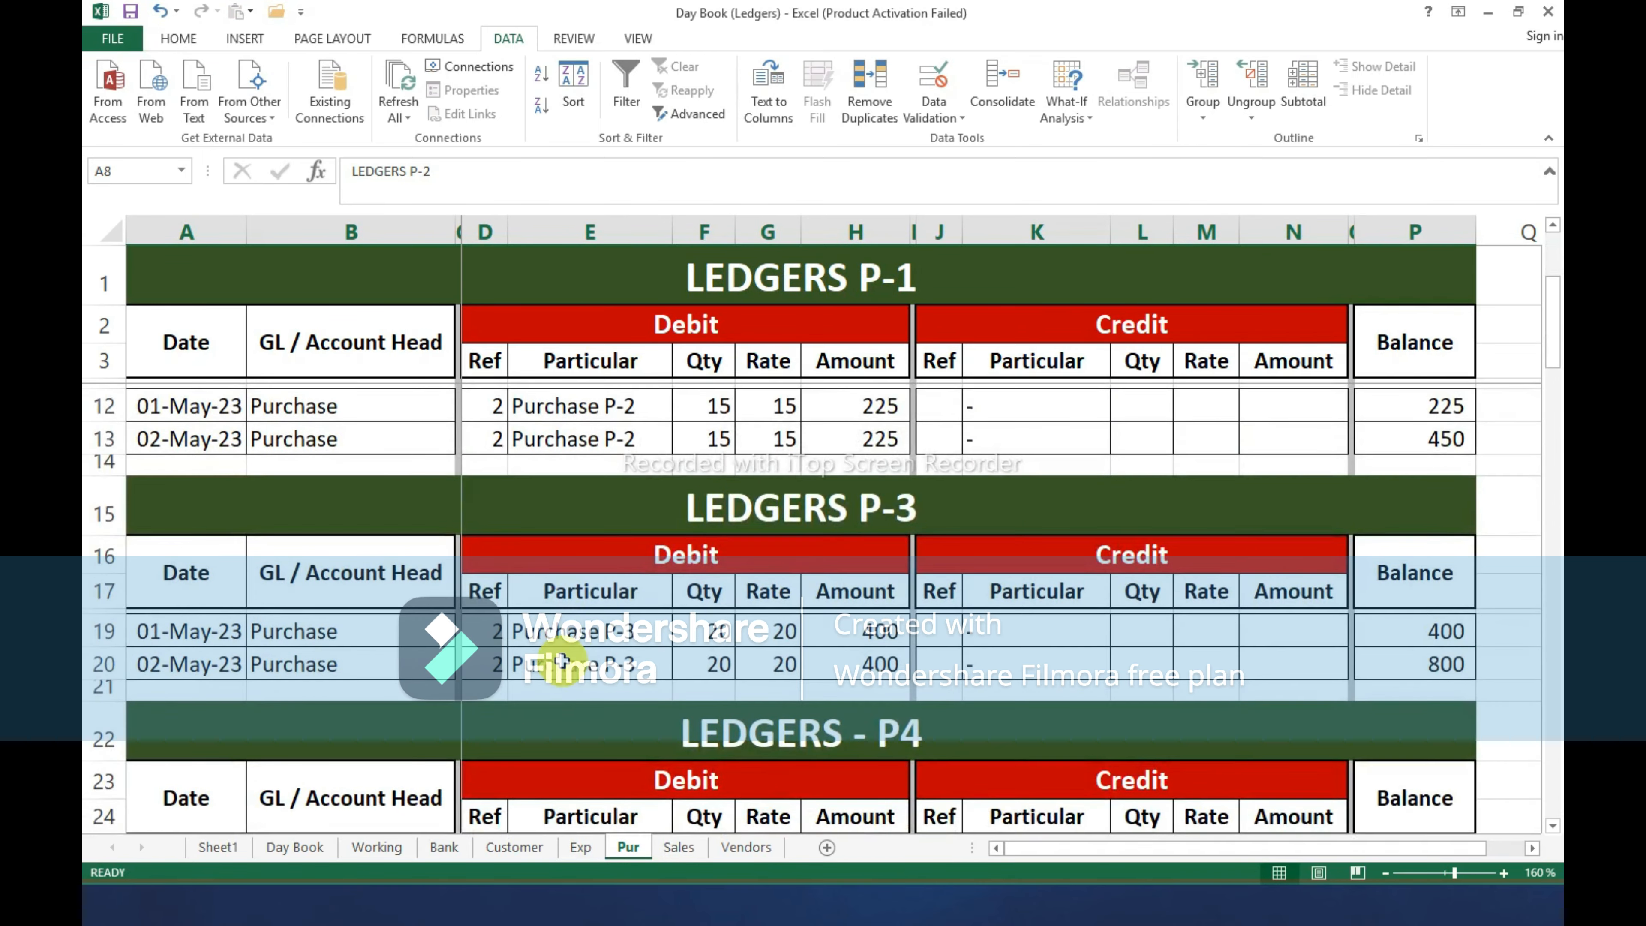
scroll(566, 671, up, 6)
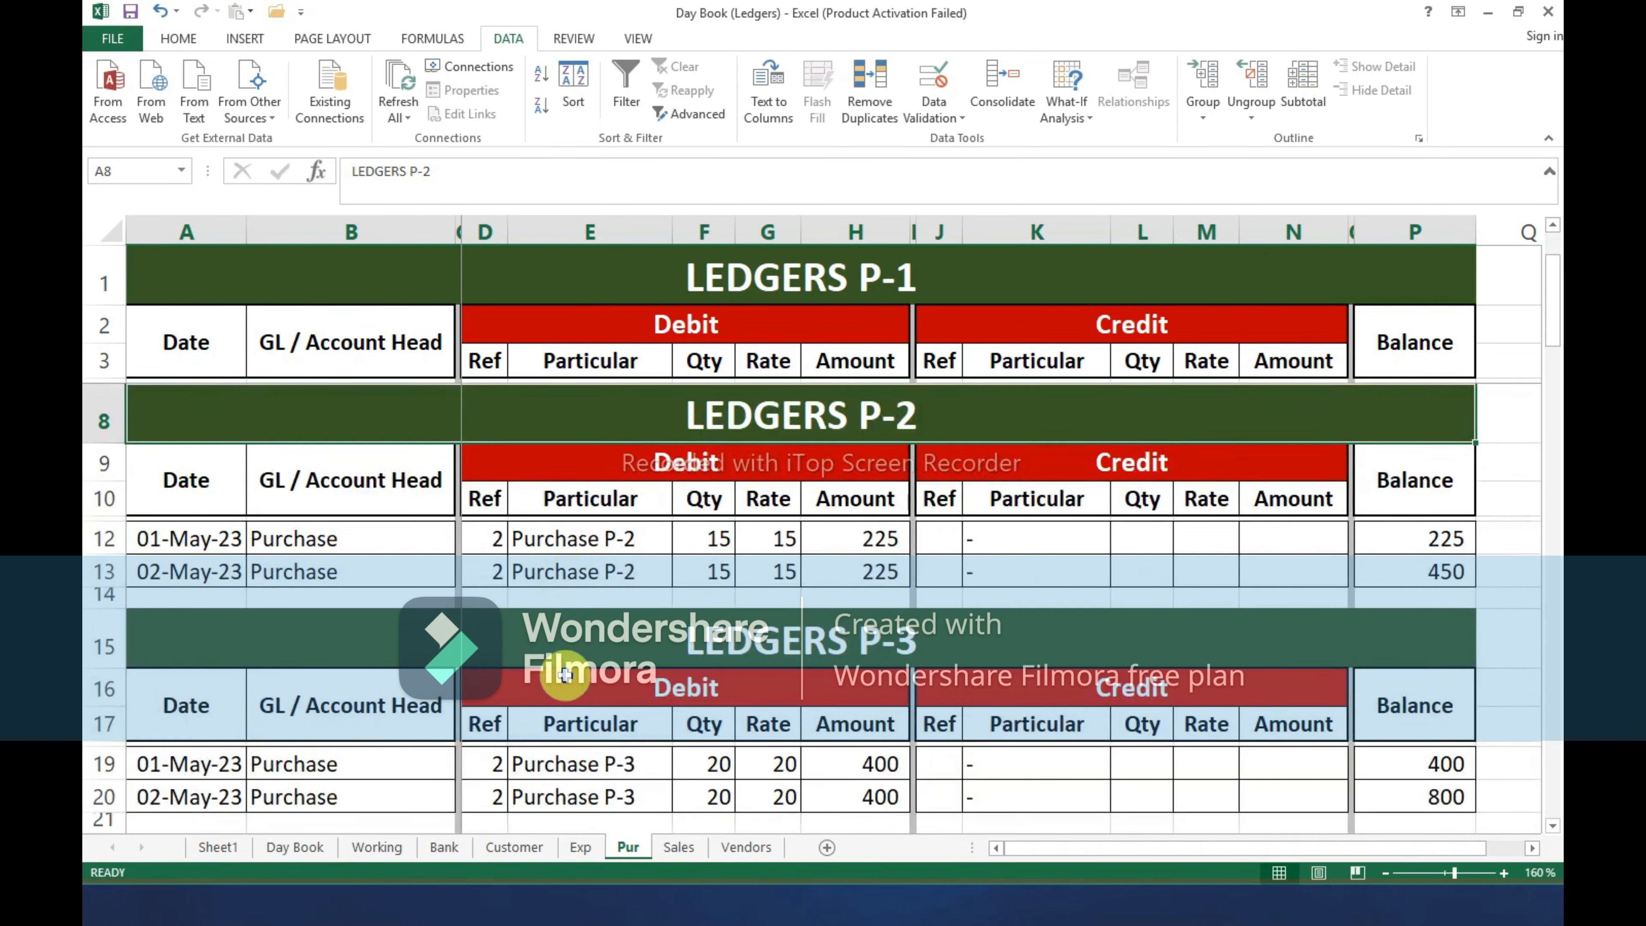
click(376, 847)
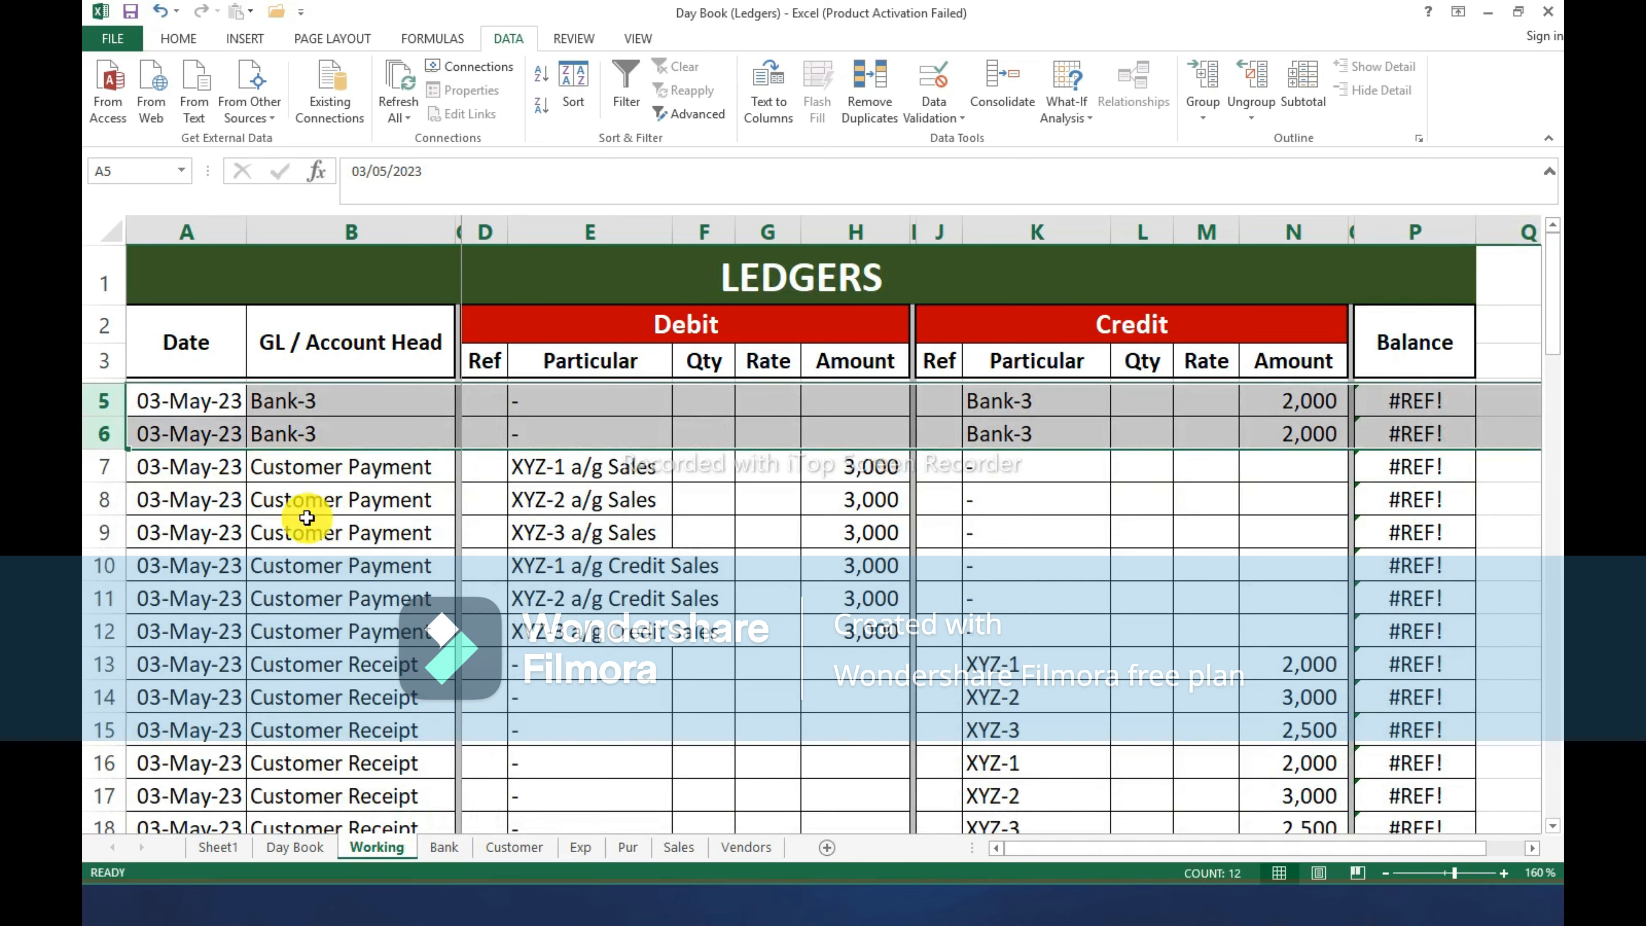
scroll(324, 577, down, 4)
scroll(324, 583, down, 5)
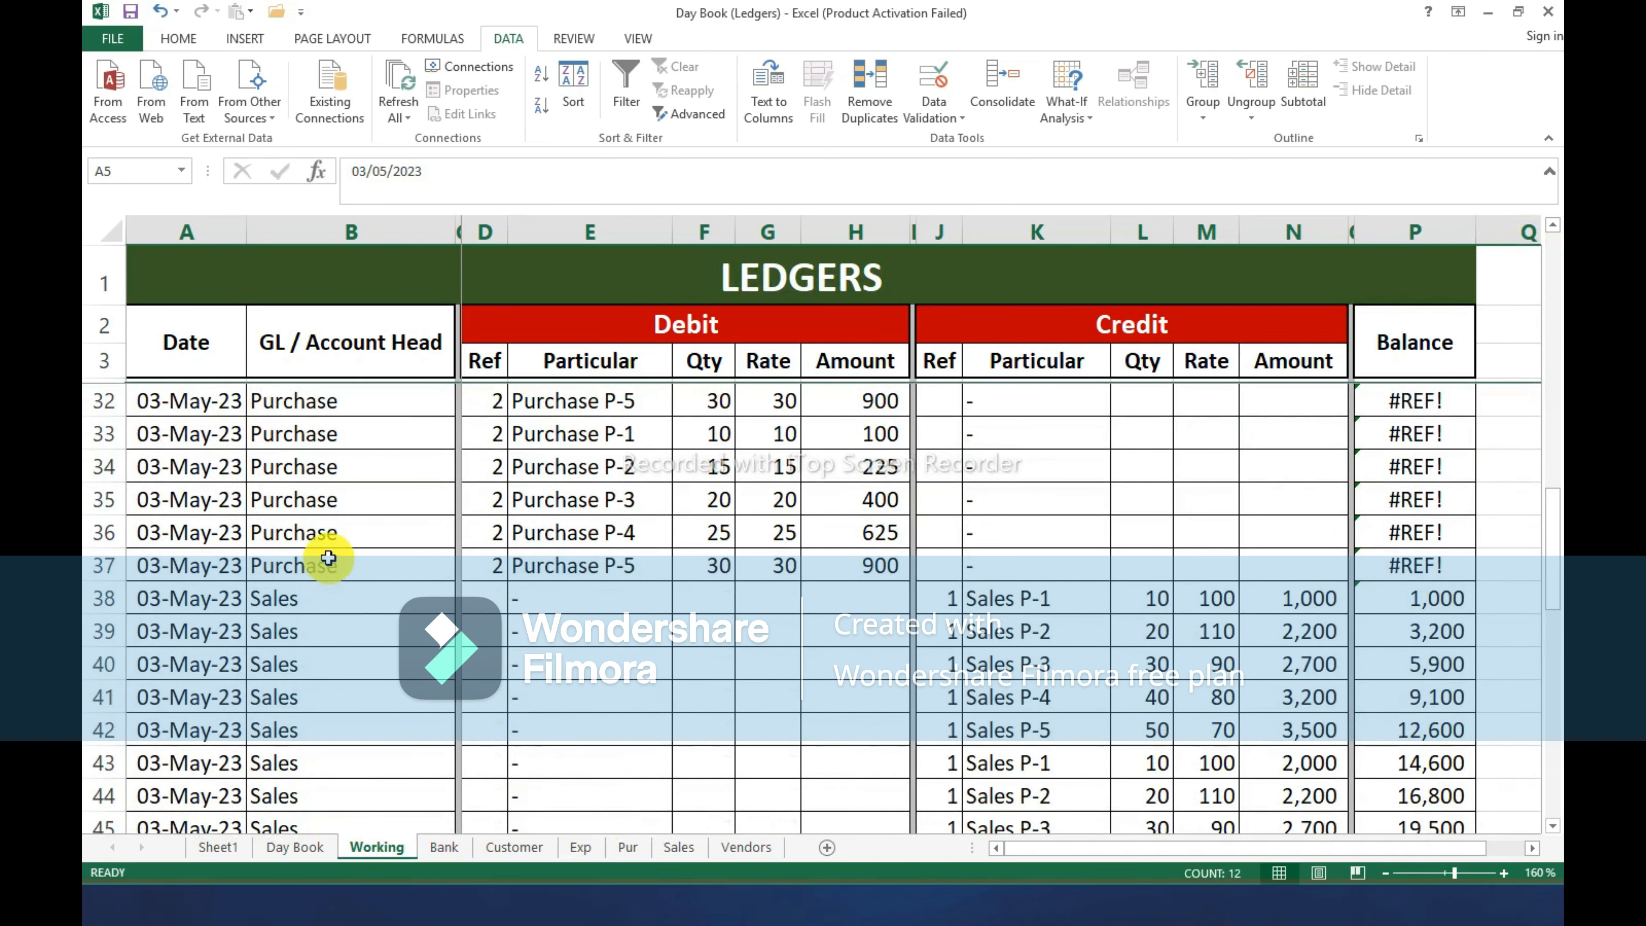
scroll(328, 557, up, 2)
drag(110, 466, 122, 762)
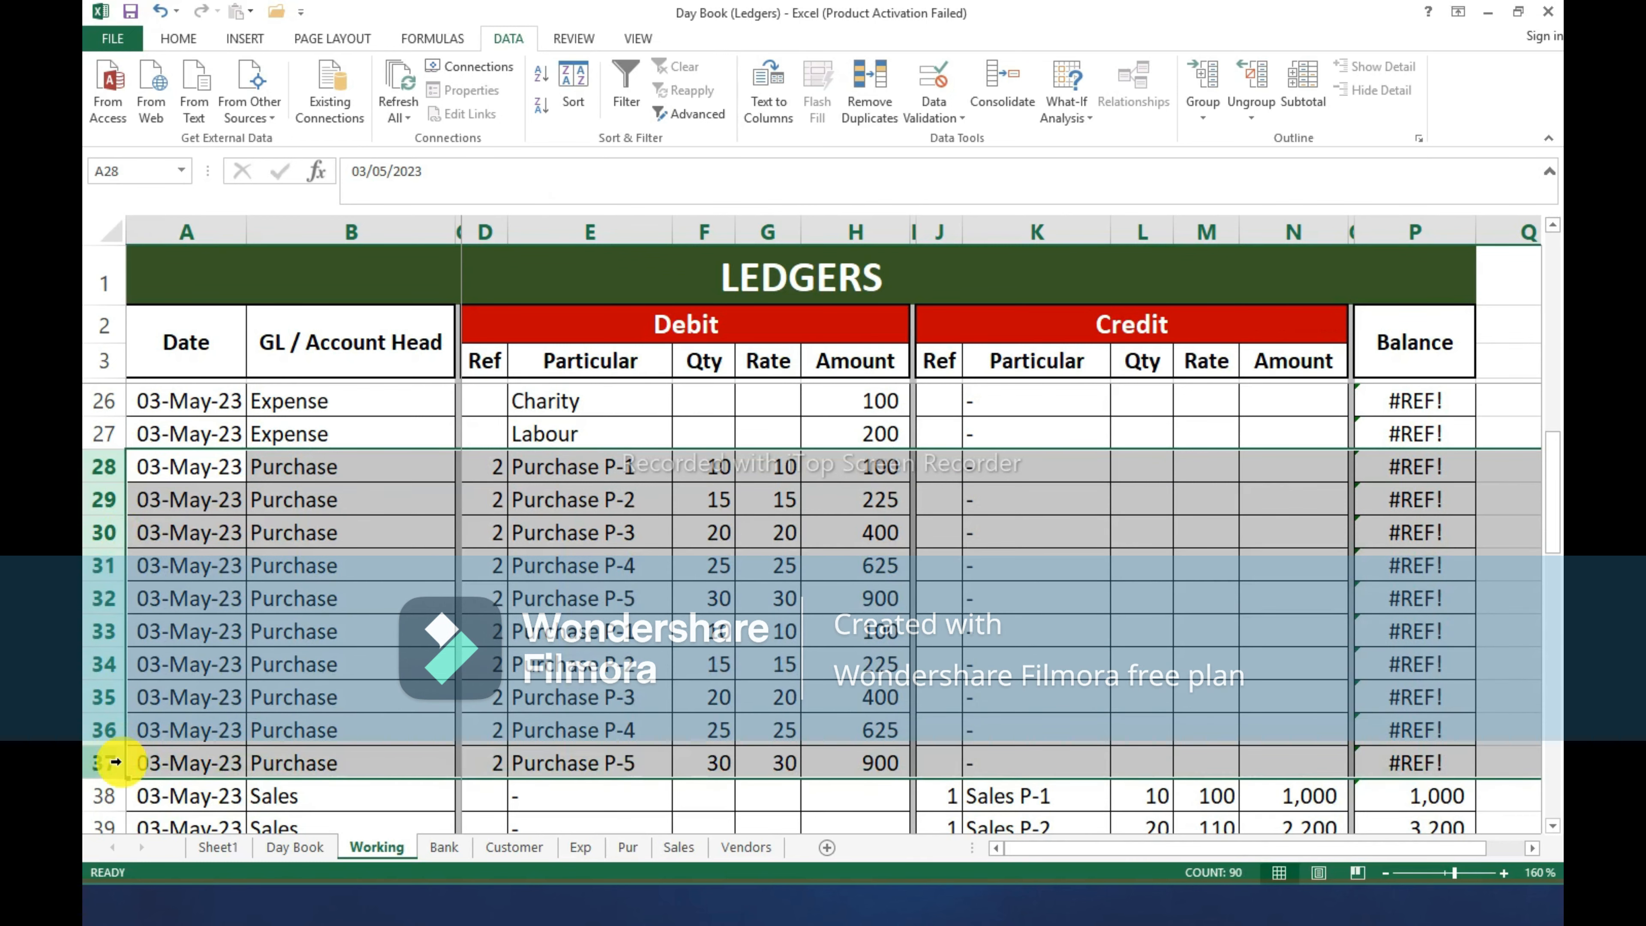
click(560, 103)
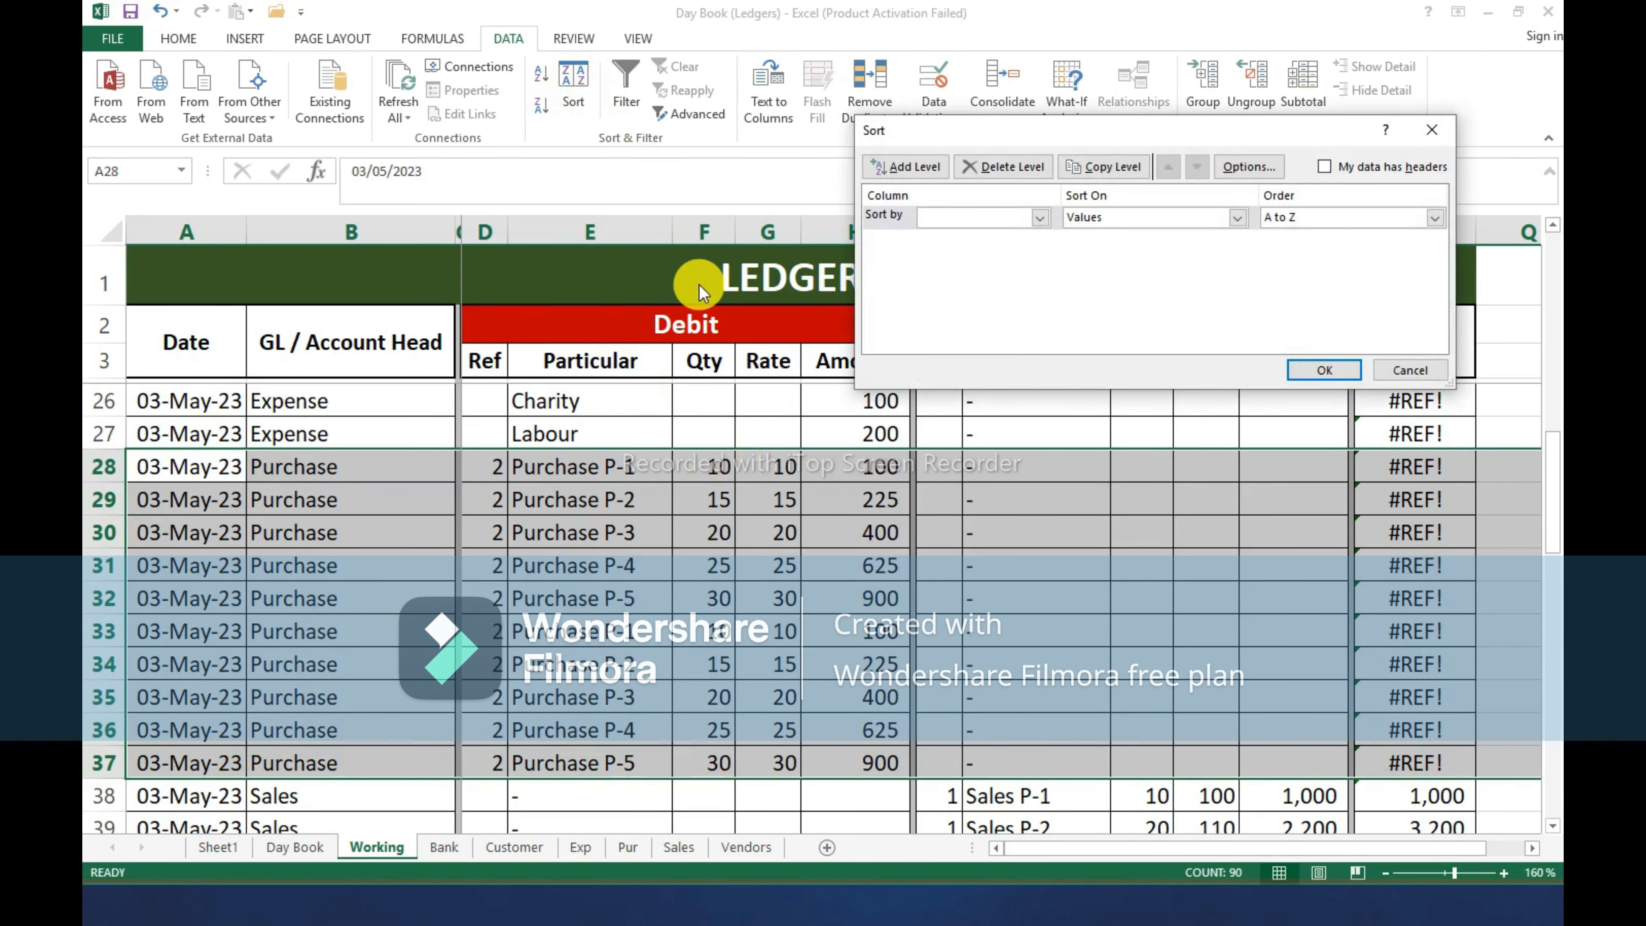
click(1022, 219)
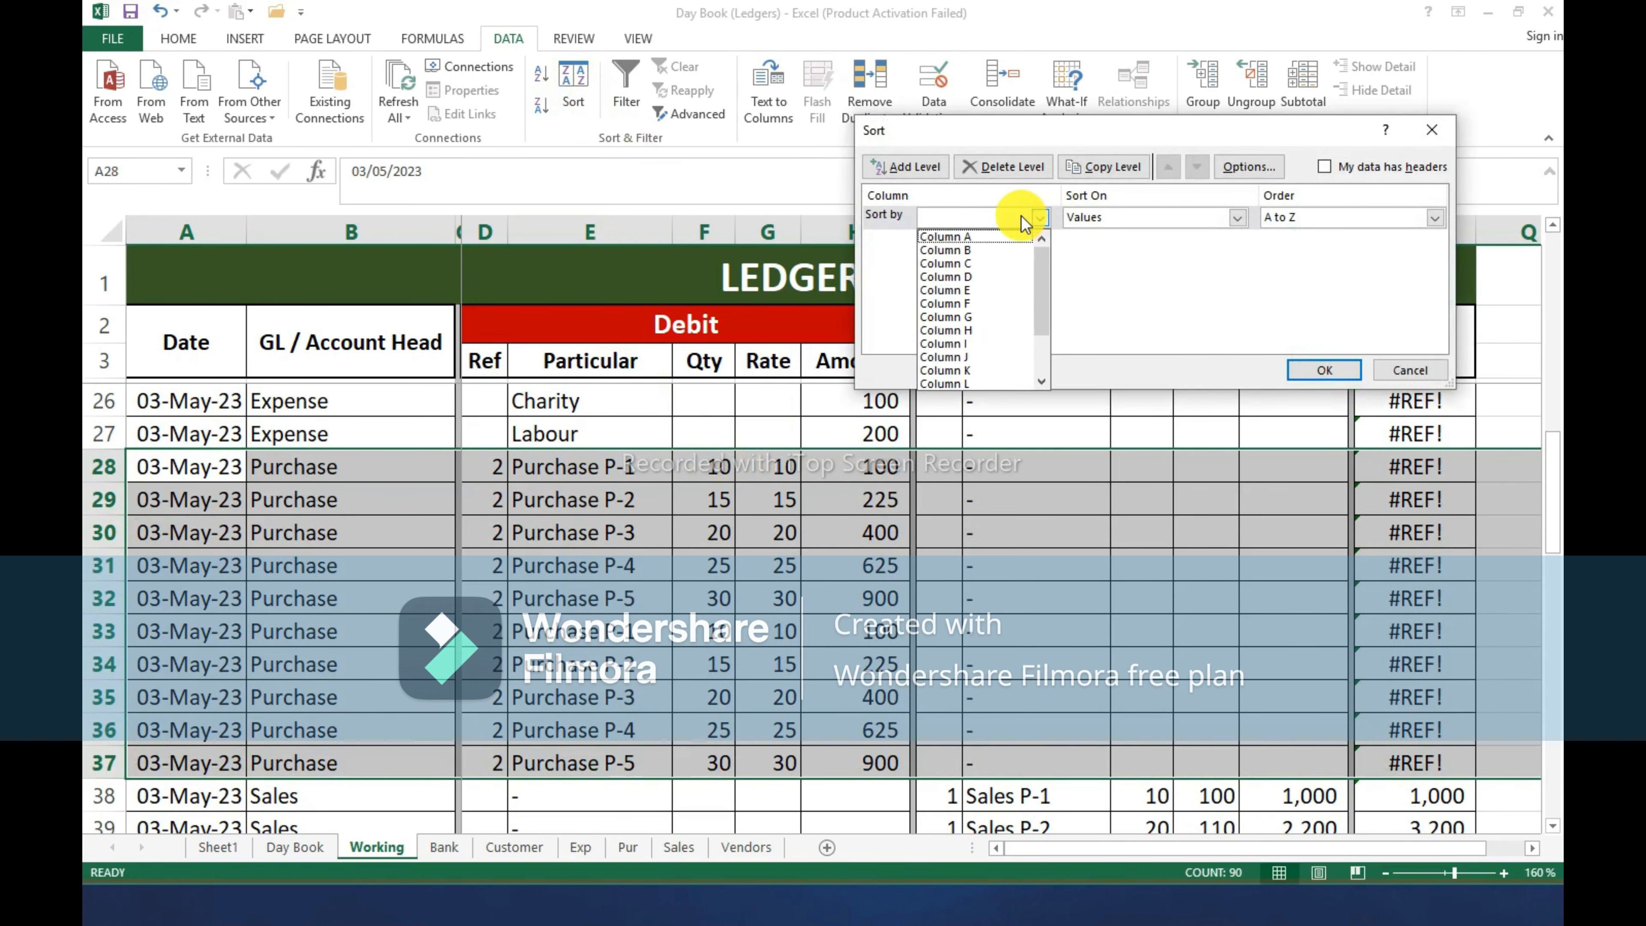
click(996, 290)
click(1297, 369)
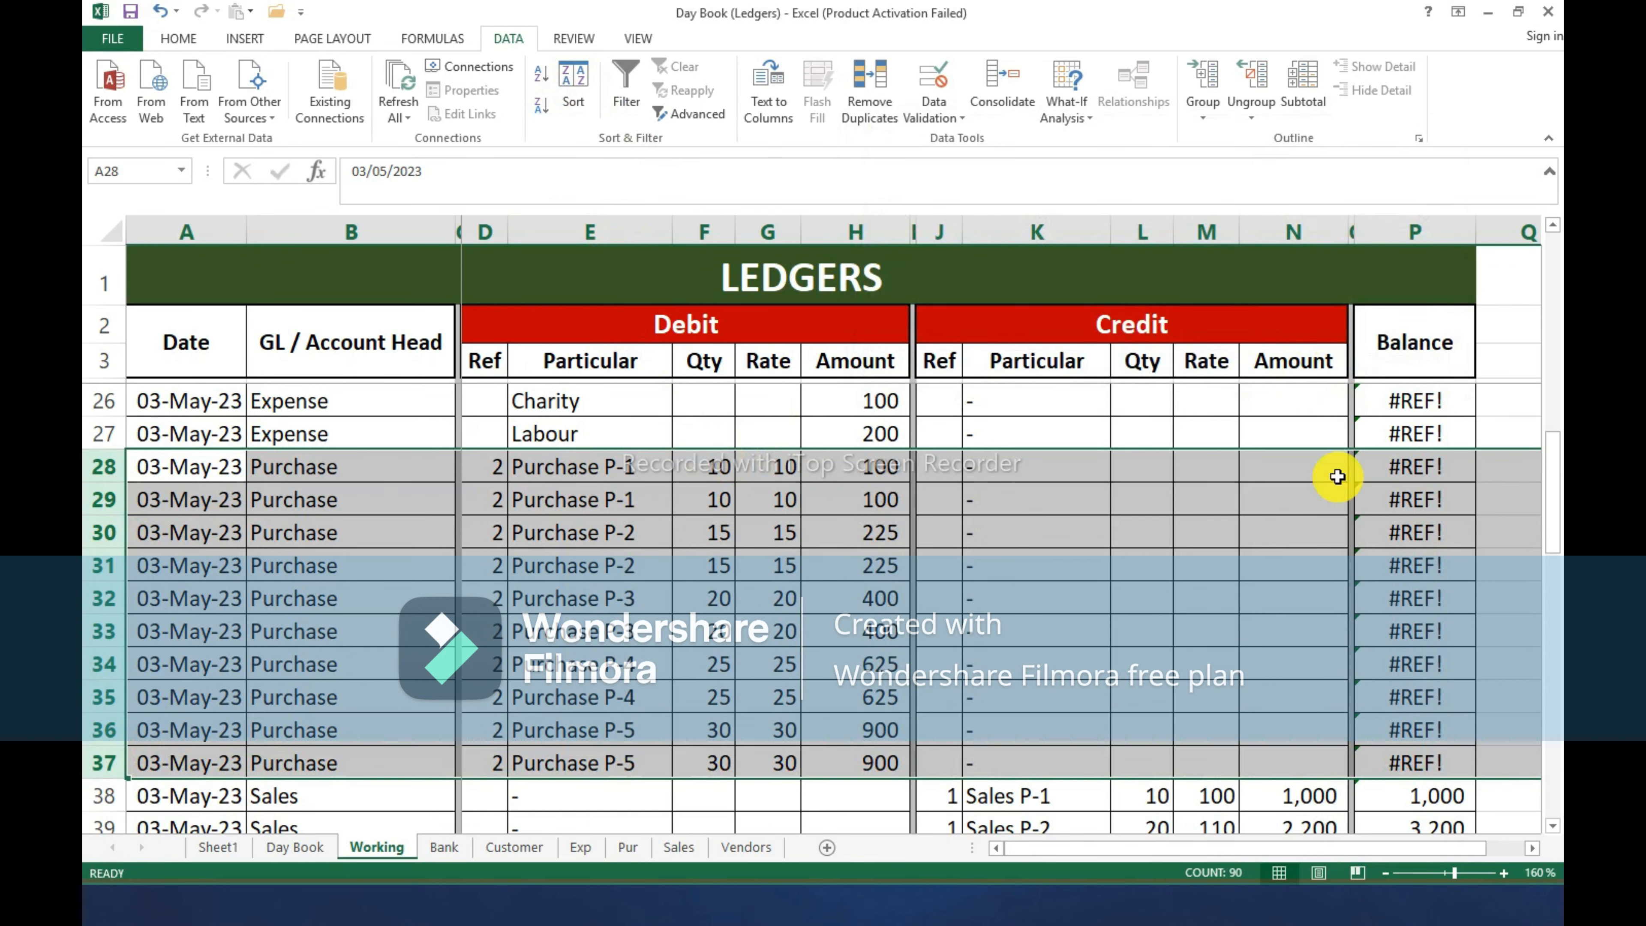
Copy the two Purchase P-1 entries from Working and insert them at row 7 of the Pur sheet.
drag(110, 466, 115, 503)
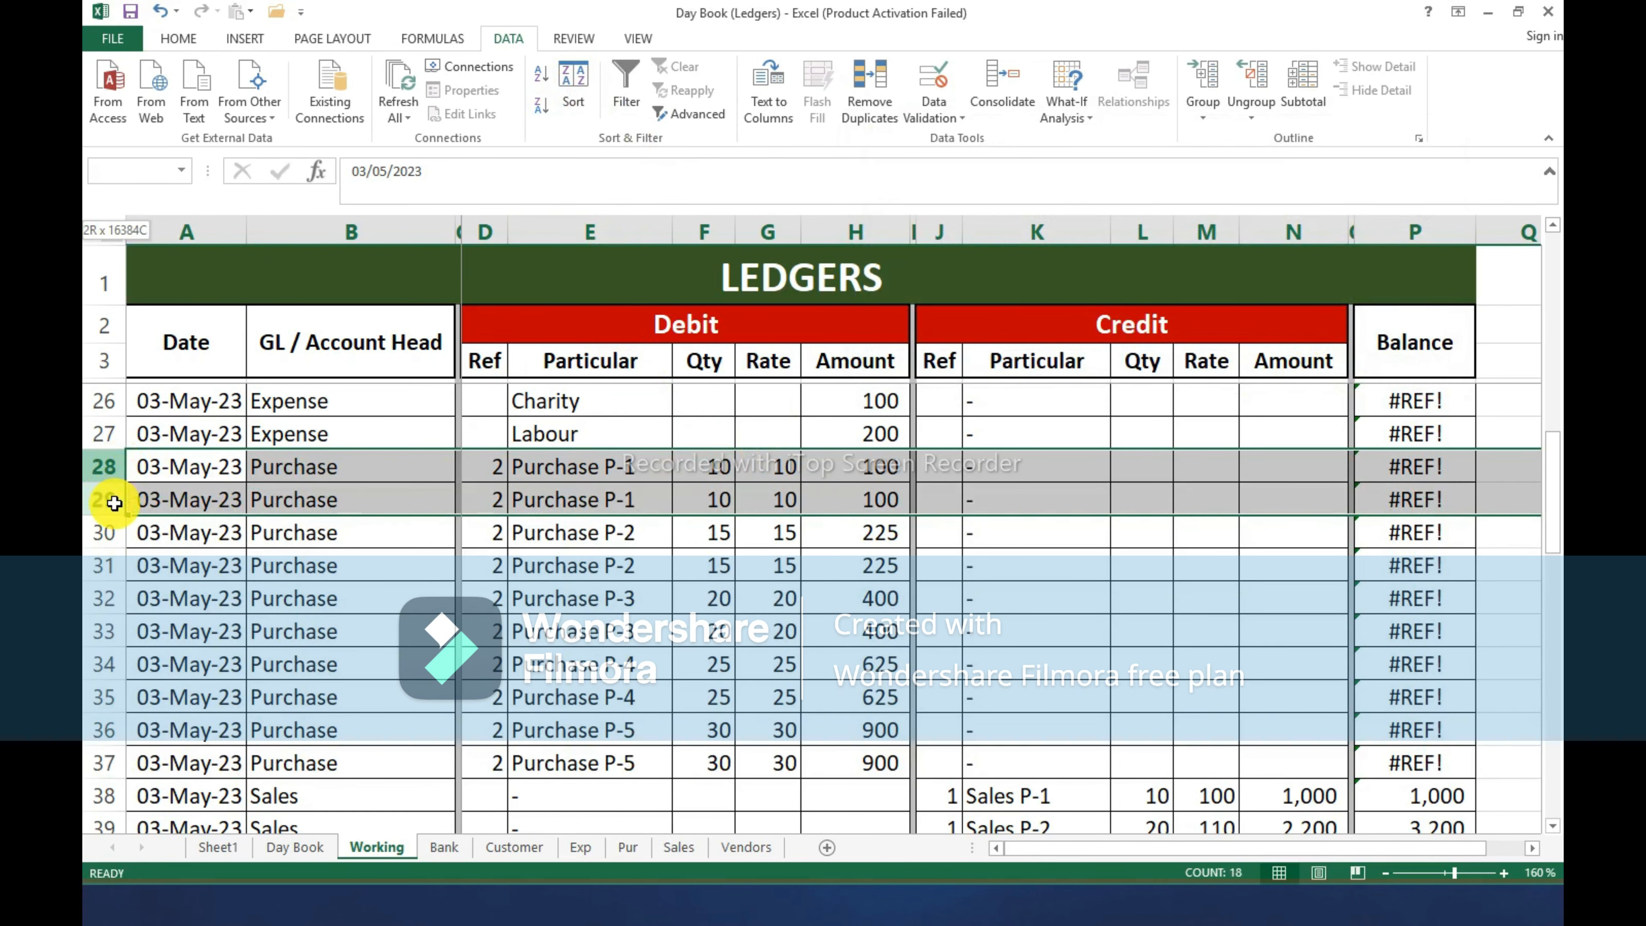
key(ctrl+c)
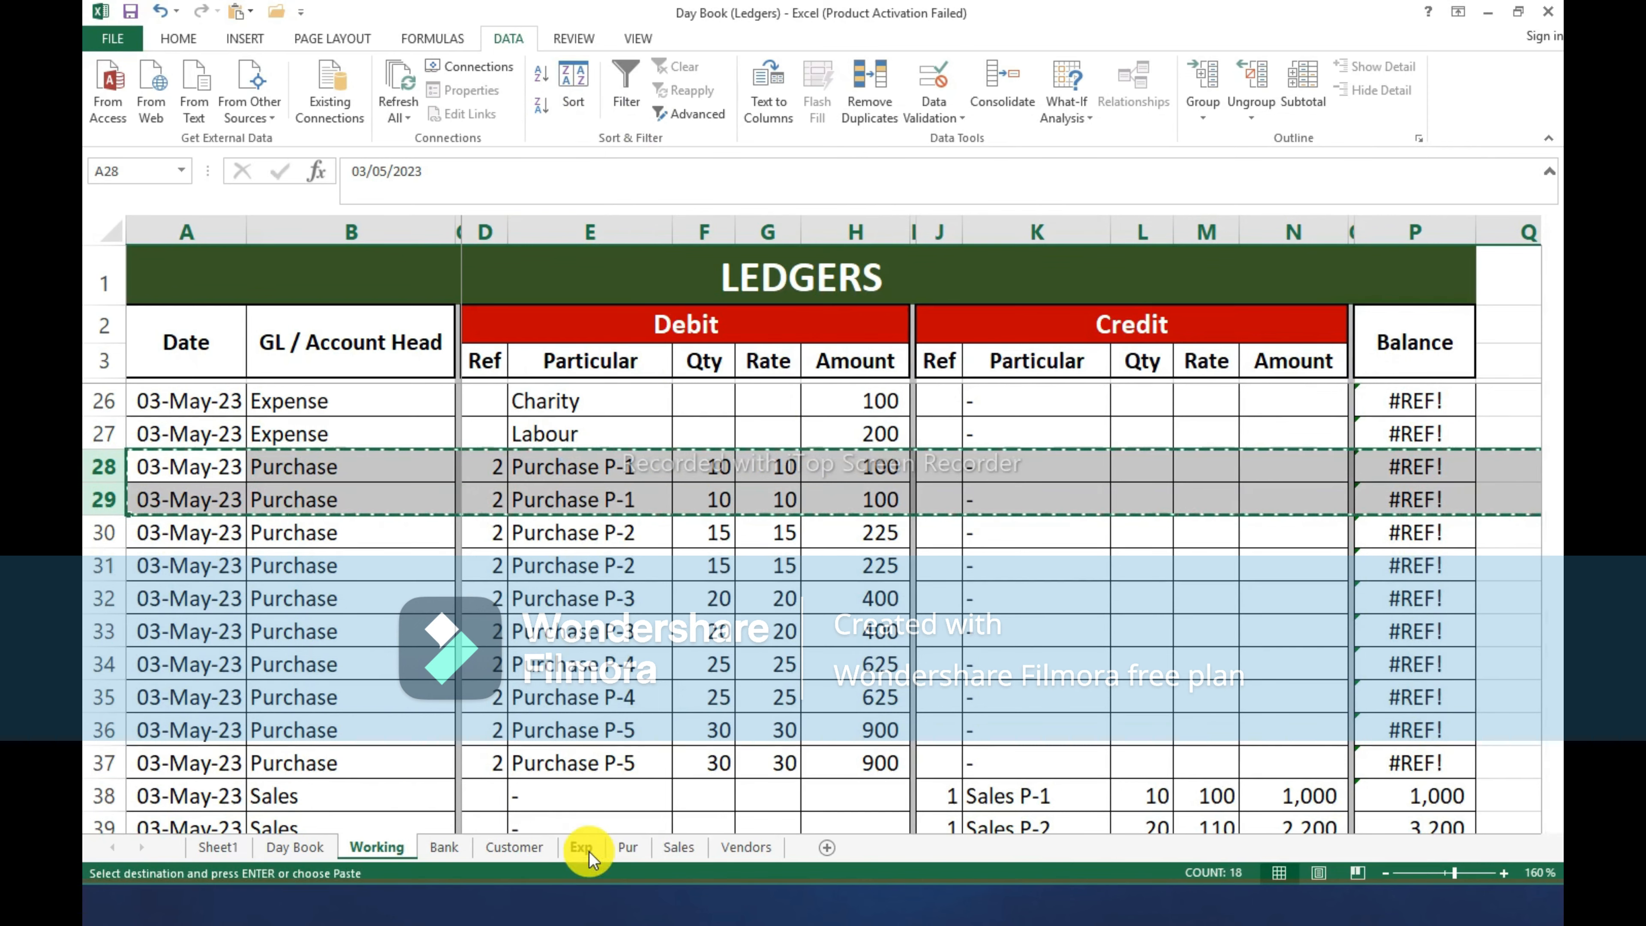
click(581, 846)
click(628, 846)
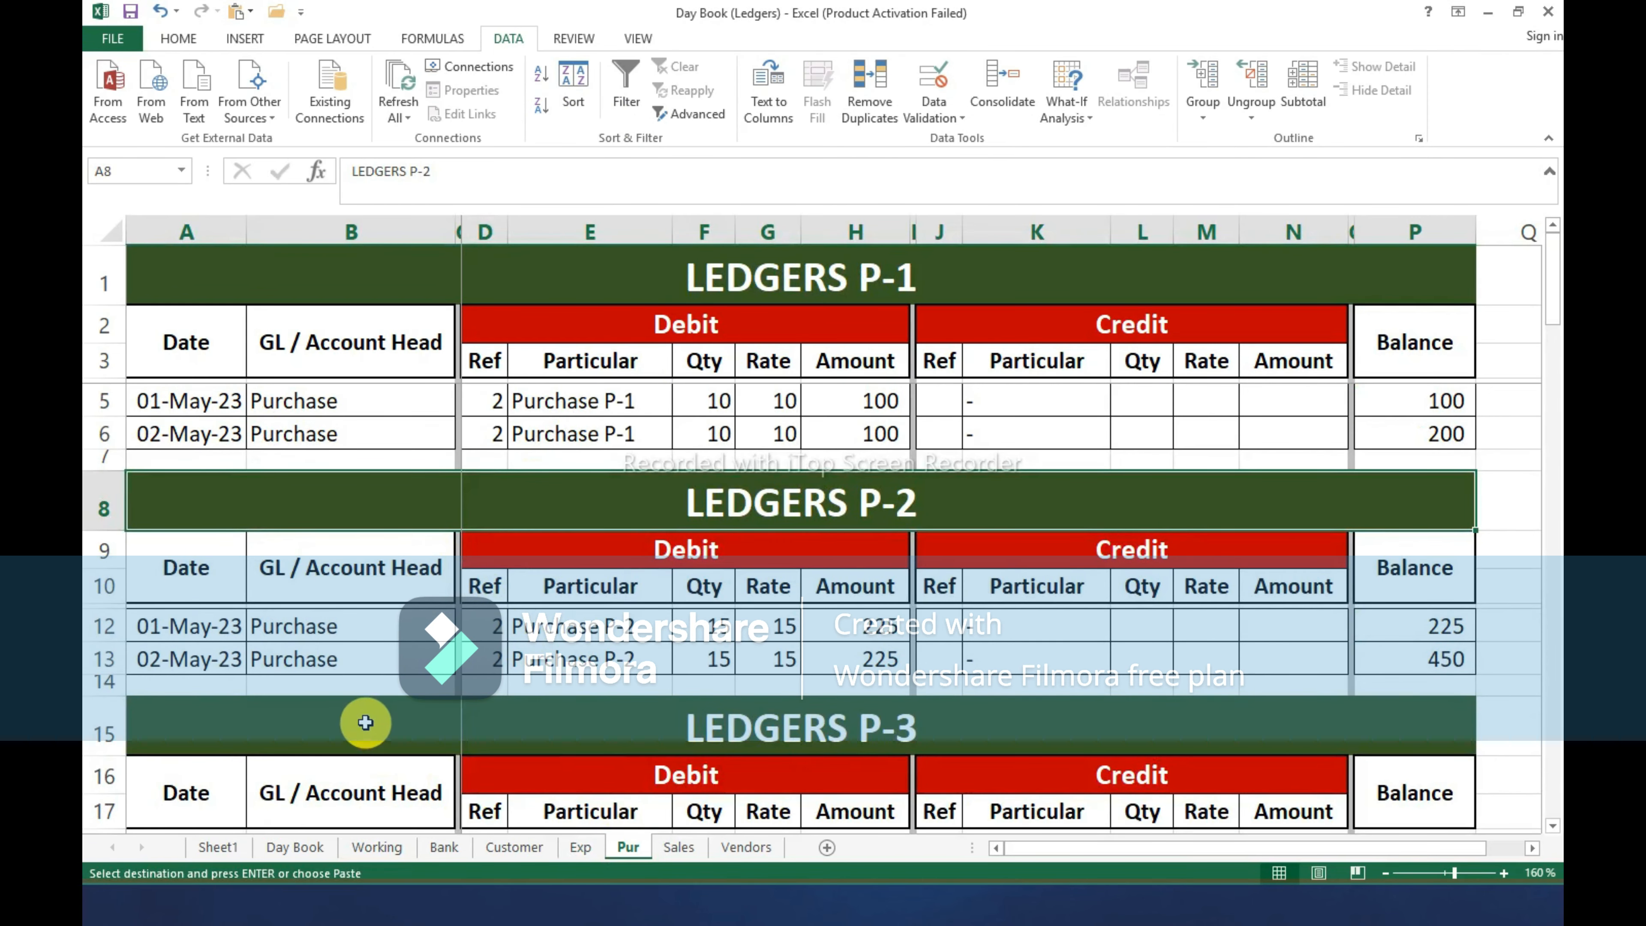
click(107, 456)
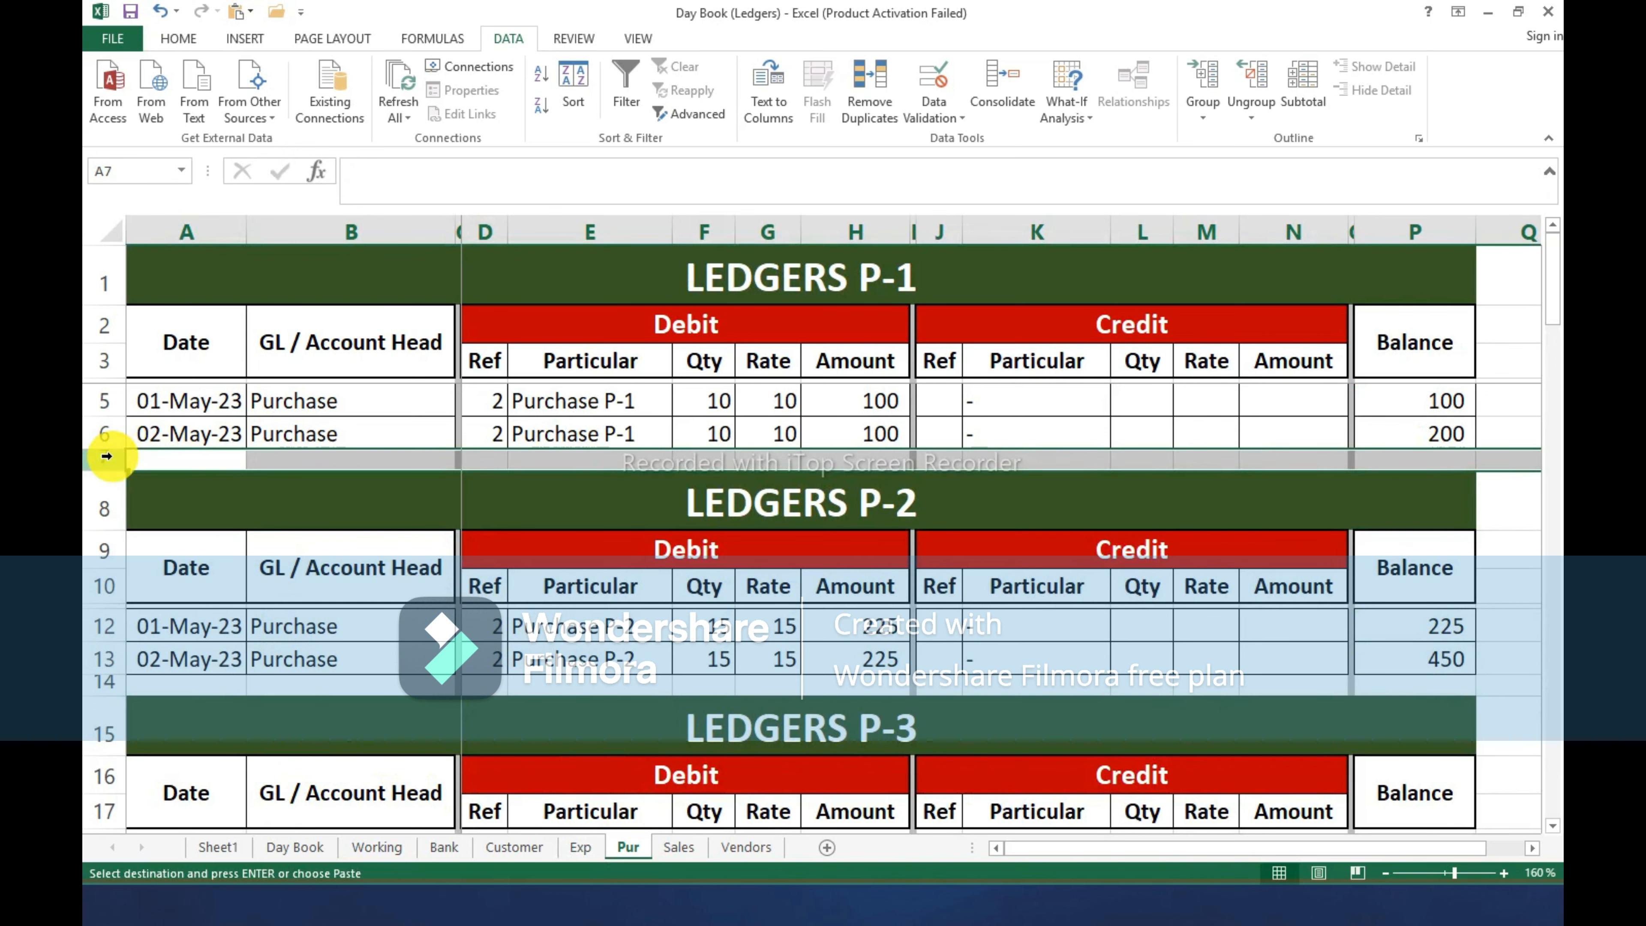
key(ctrl+shift+plus)
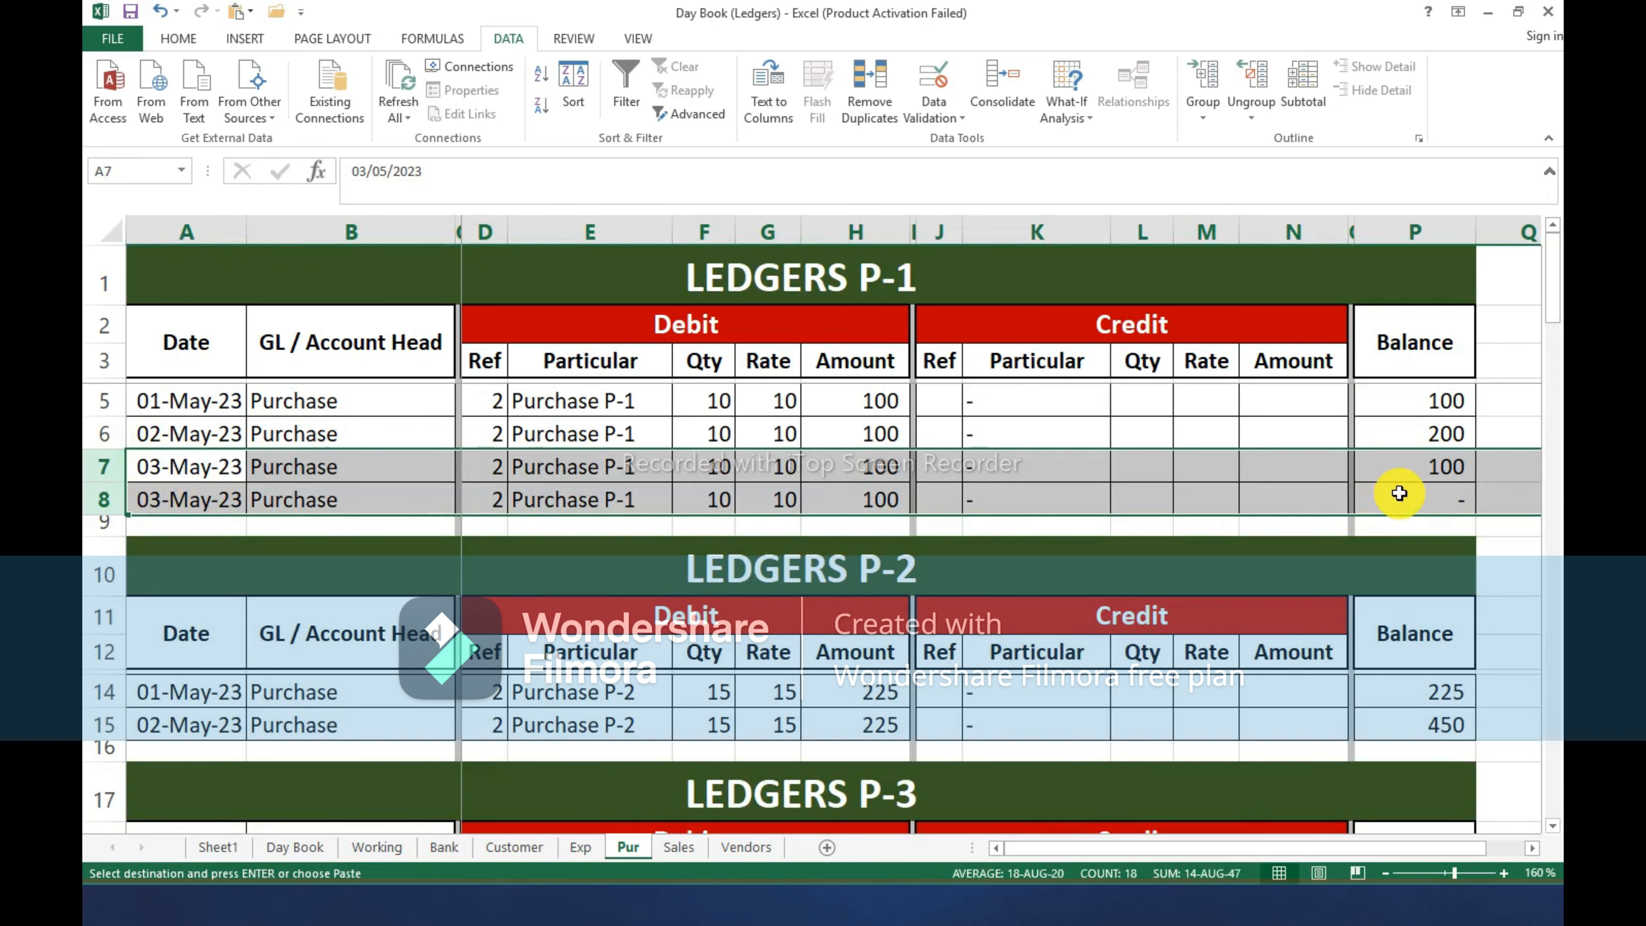
Fill the P-1 ledger's balance formula down from P6 into P7 and P8.
click(1422, 474)
key(ctrl+d)
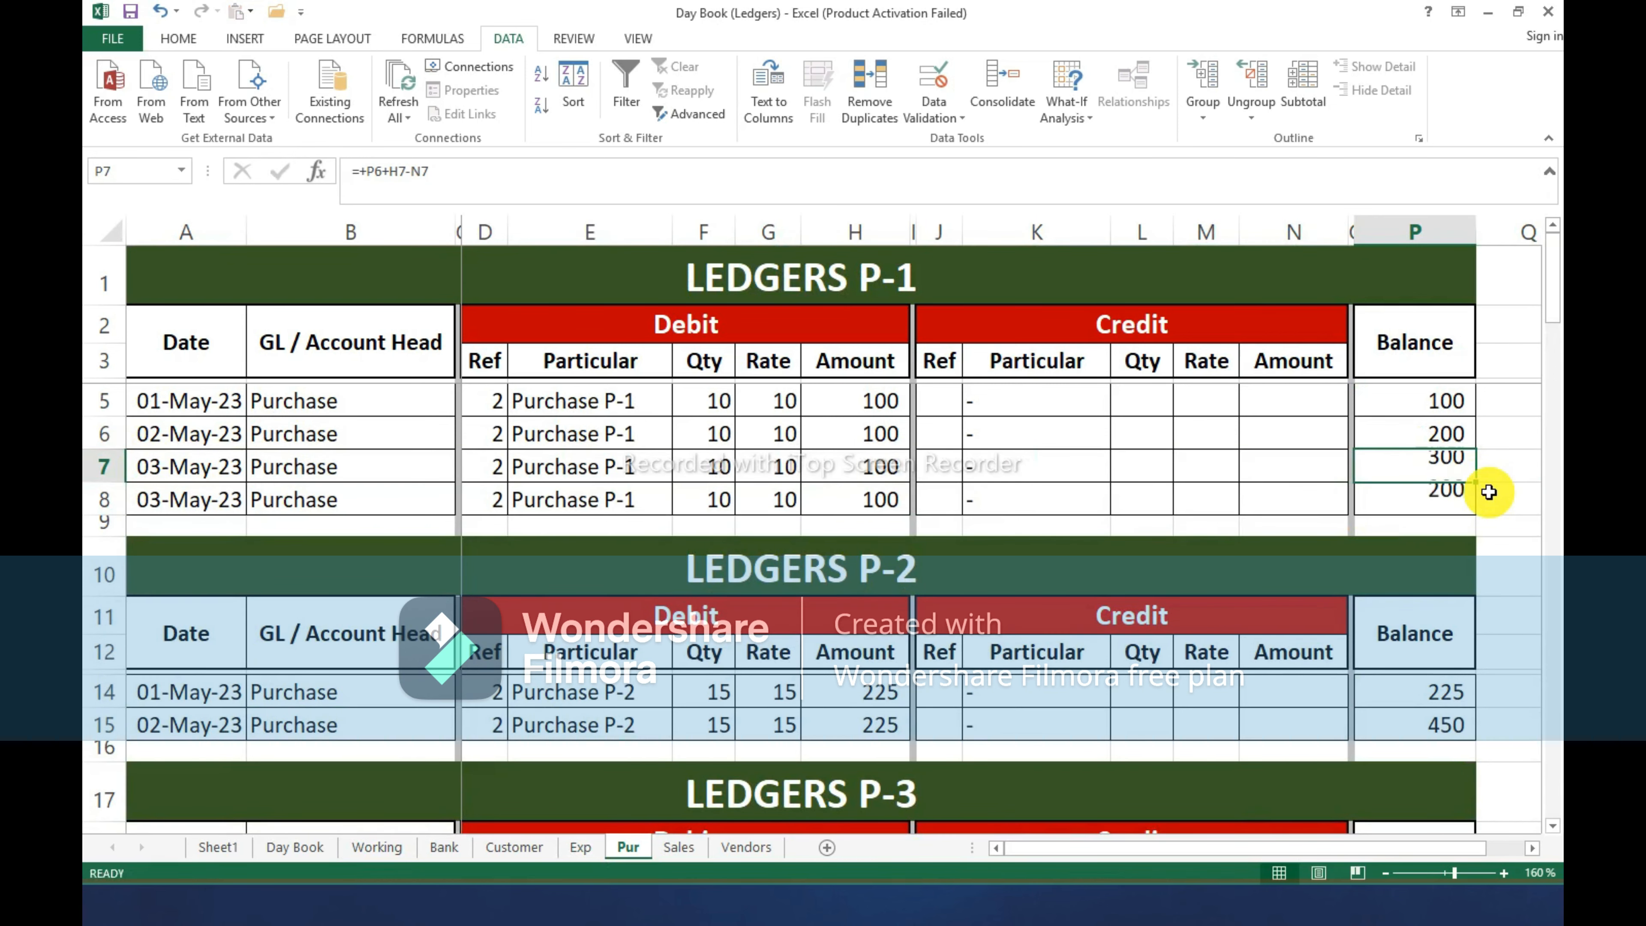
key(Down)
key(ctrl+d)
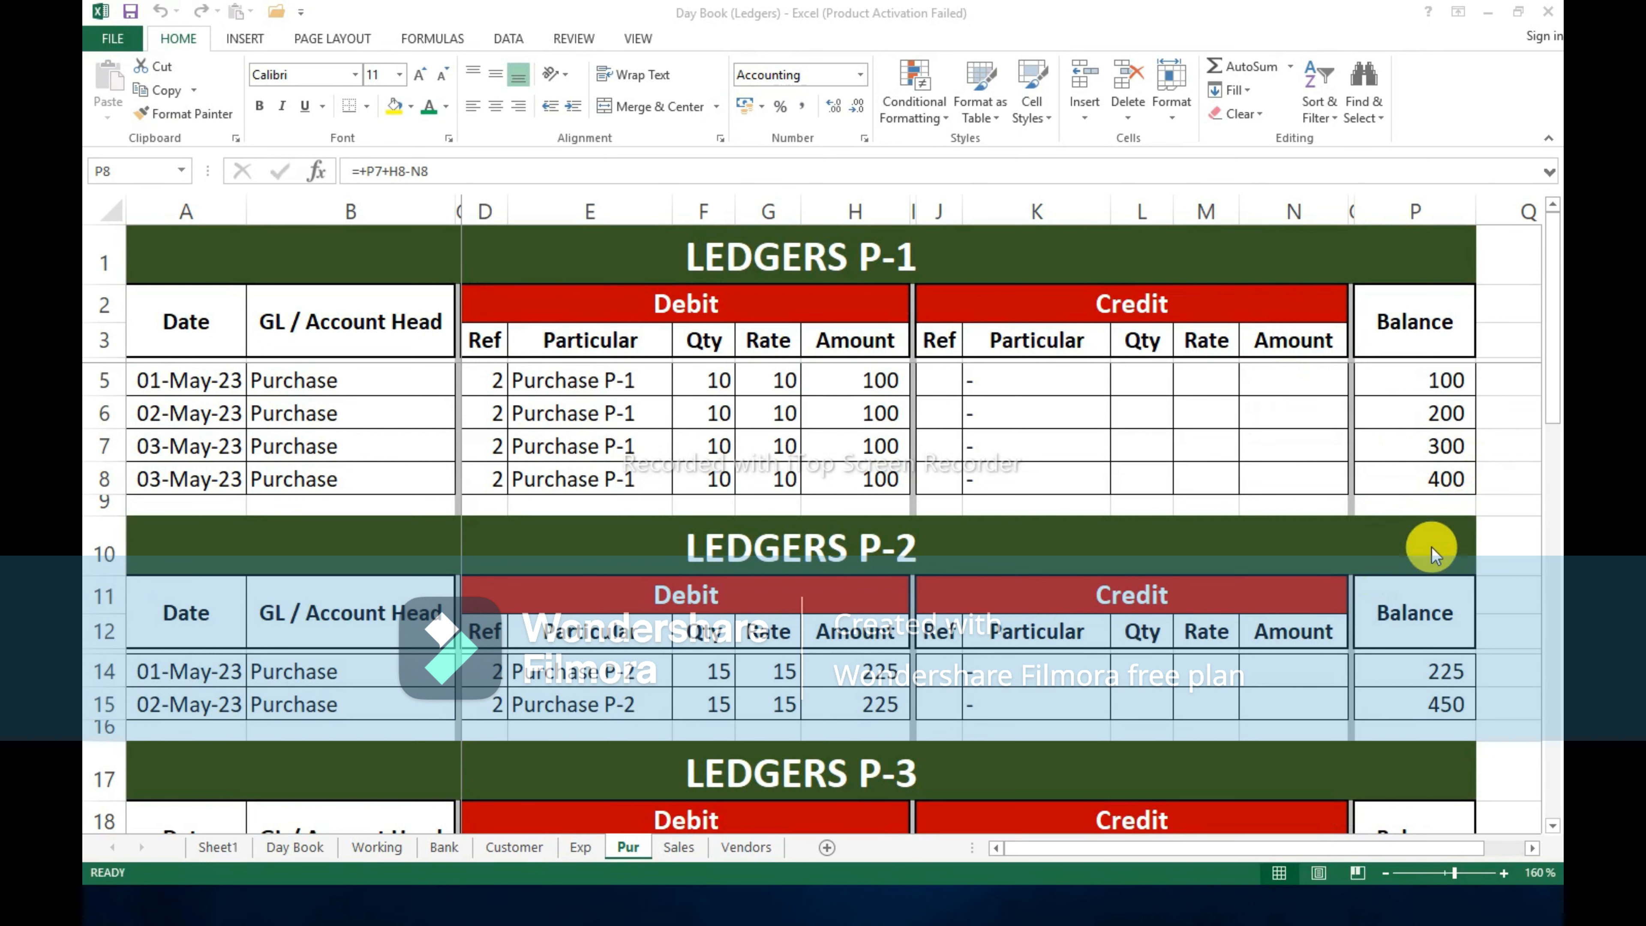
click(1437, 487)
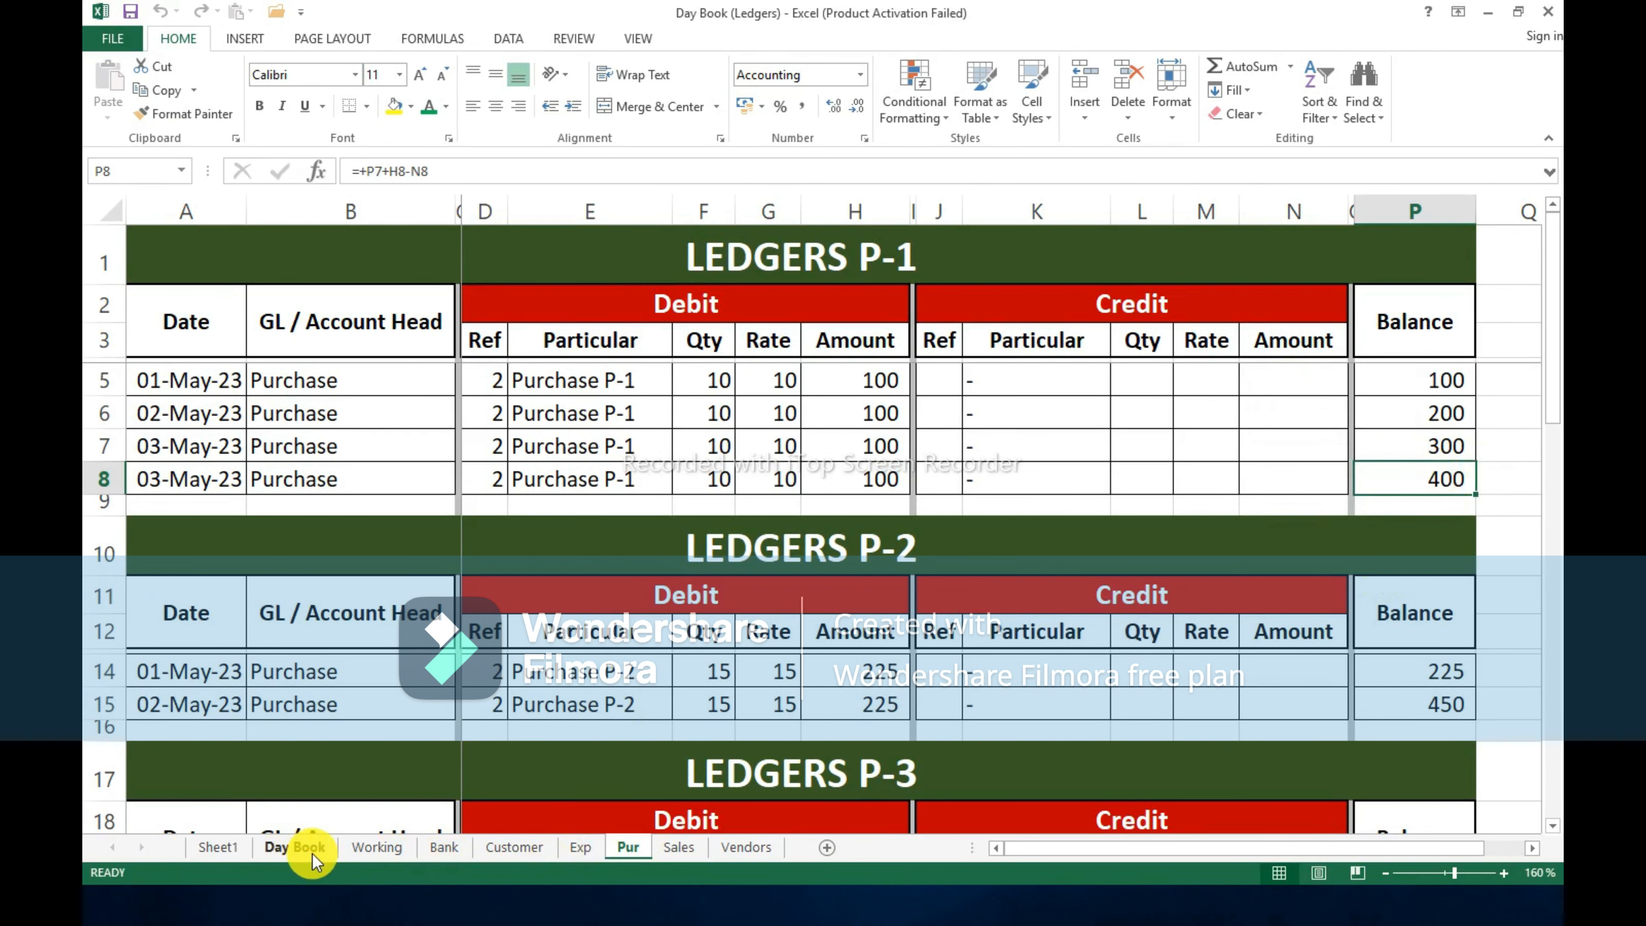
Delete the transferred Purchase P-1 rows from Working, and insert its two Purchase P-2 entries at row 16 of the Pur sheet.
click(373, 848)
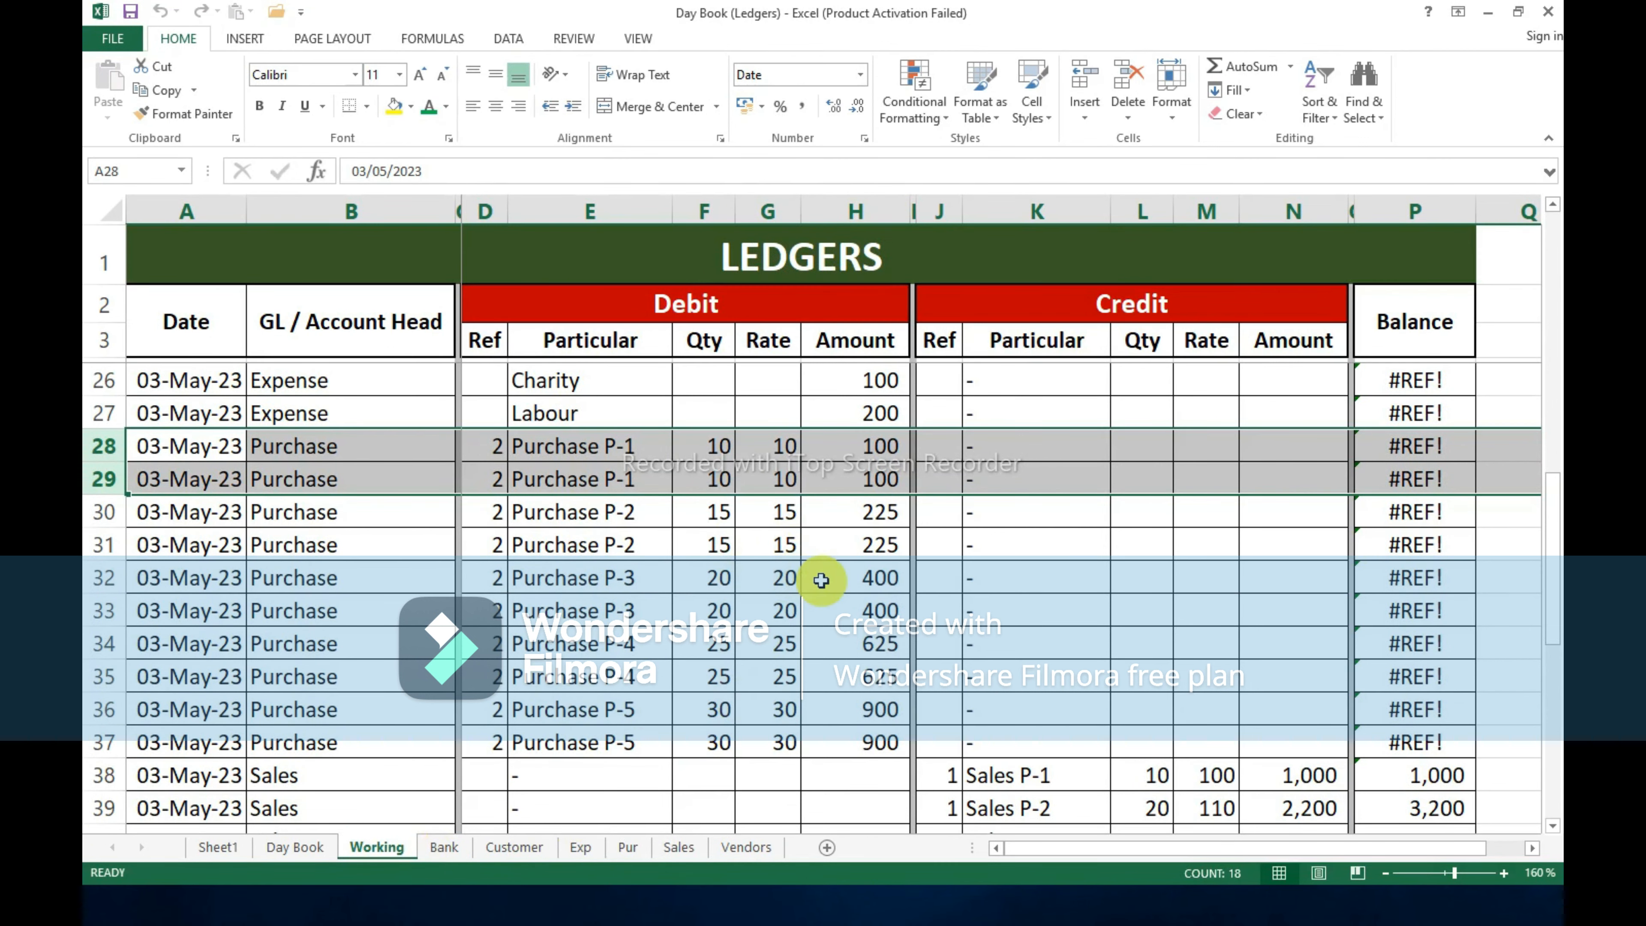
key(ctrl+minus)
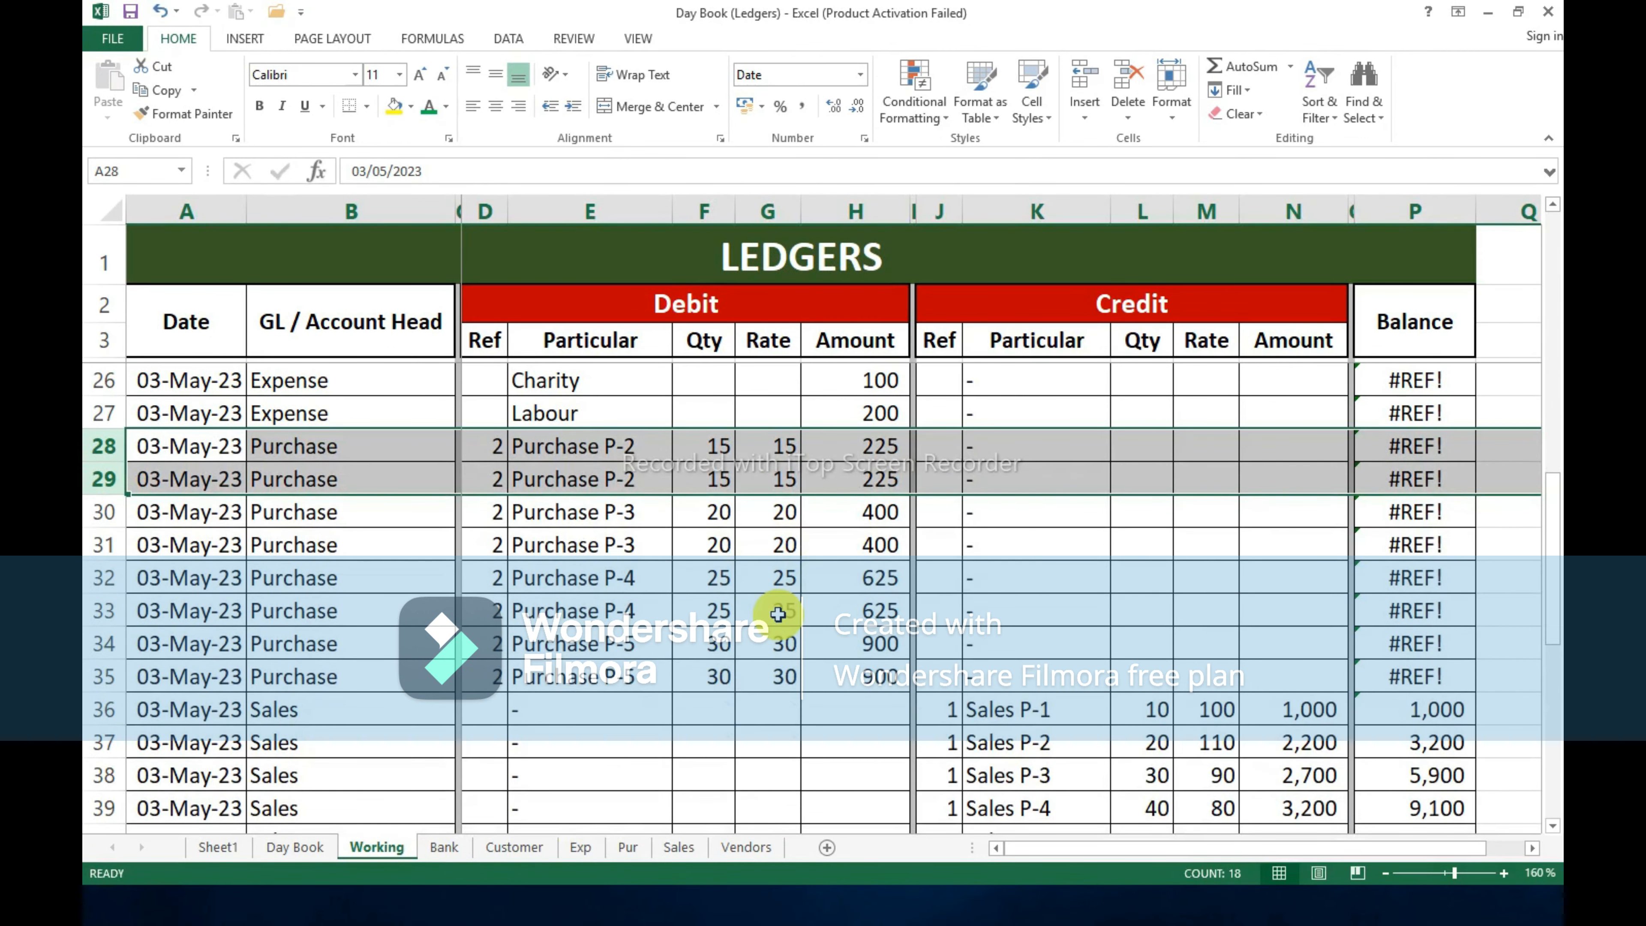
key(ctrl+c)
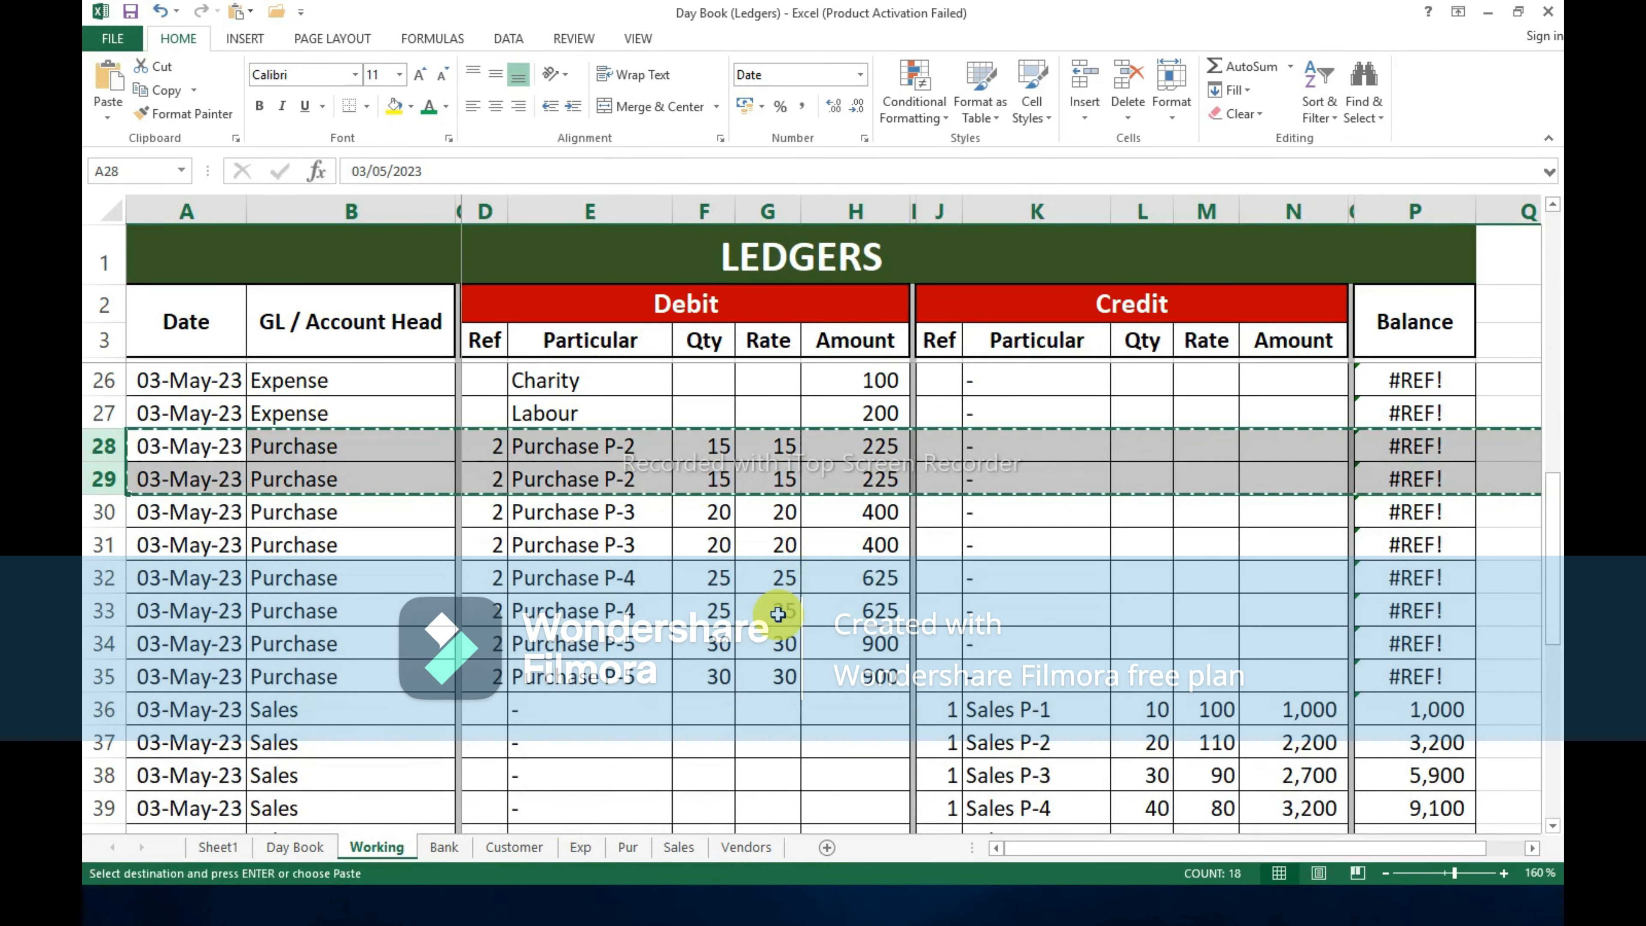
click(624, 848)
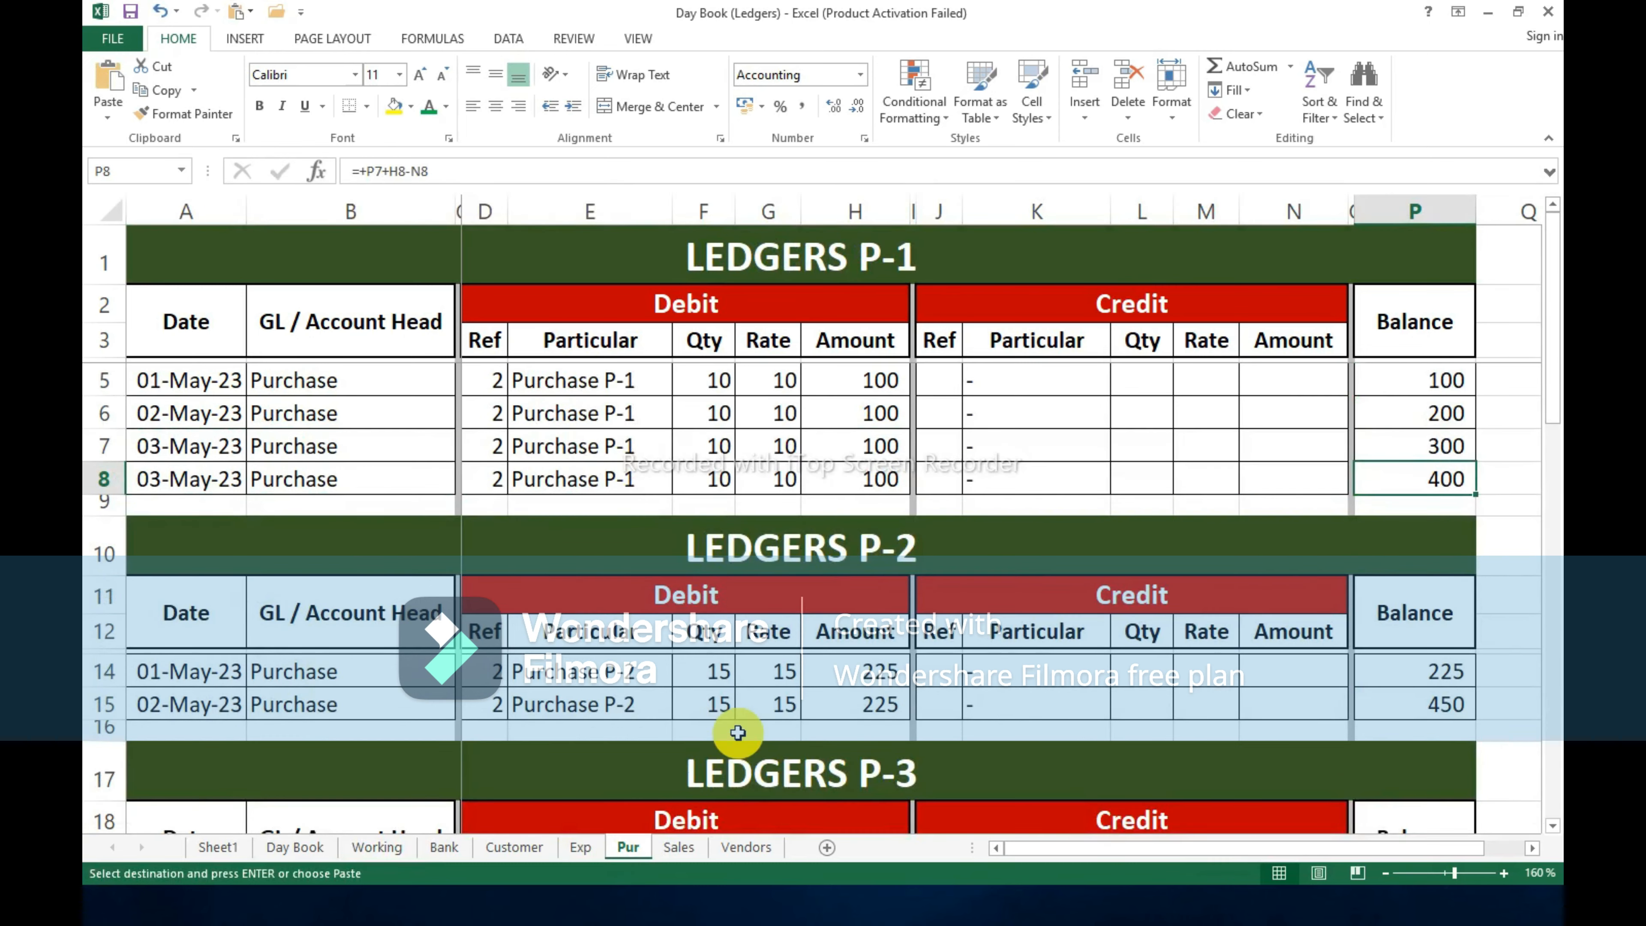
scroll(737, 732, down, 3)
click(103, 511)
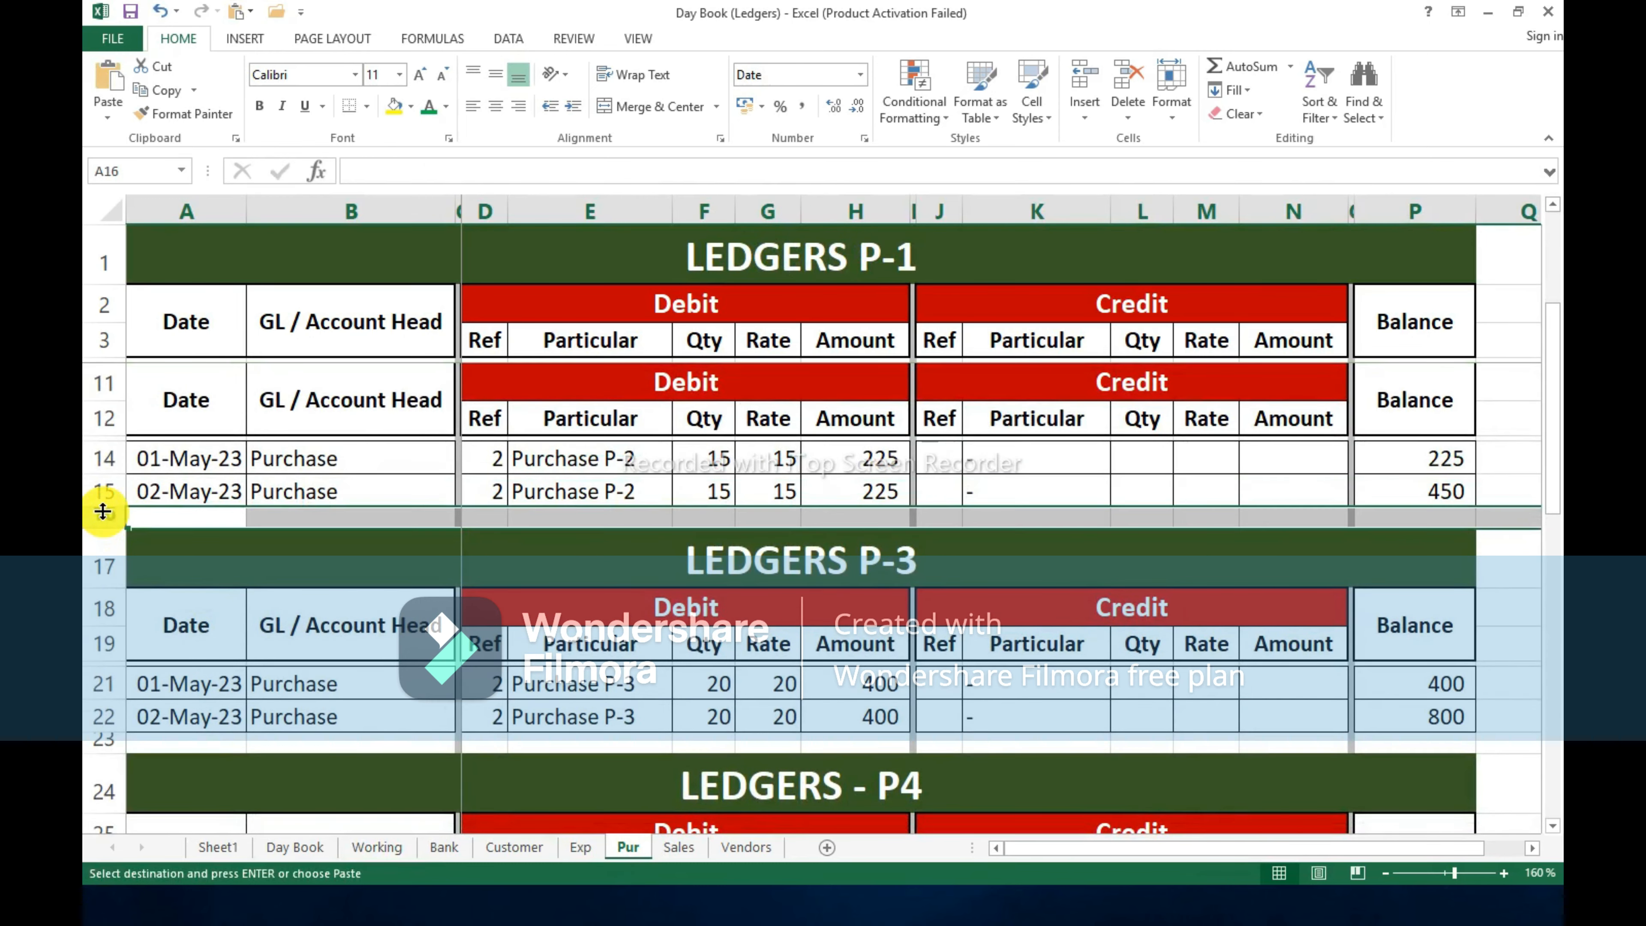
key(ctrl+shift+plus)
Fill the P-2 ledger's balance formula down from P15 into P16 and P17.
key(Right)
key(Right)
key(Right)
key(Right)
key(Right)
key(Right)
key(Right)
key(Right)
key(Right)
key(Right)
key(Right)
key(Right)
key(Right)
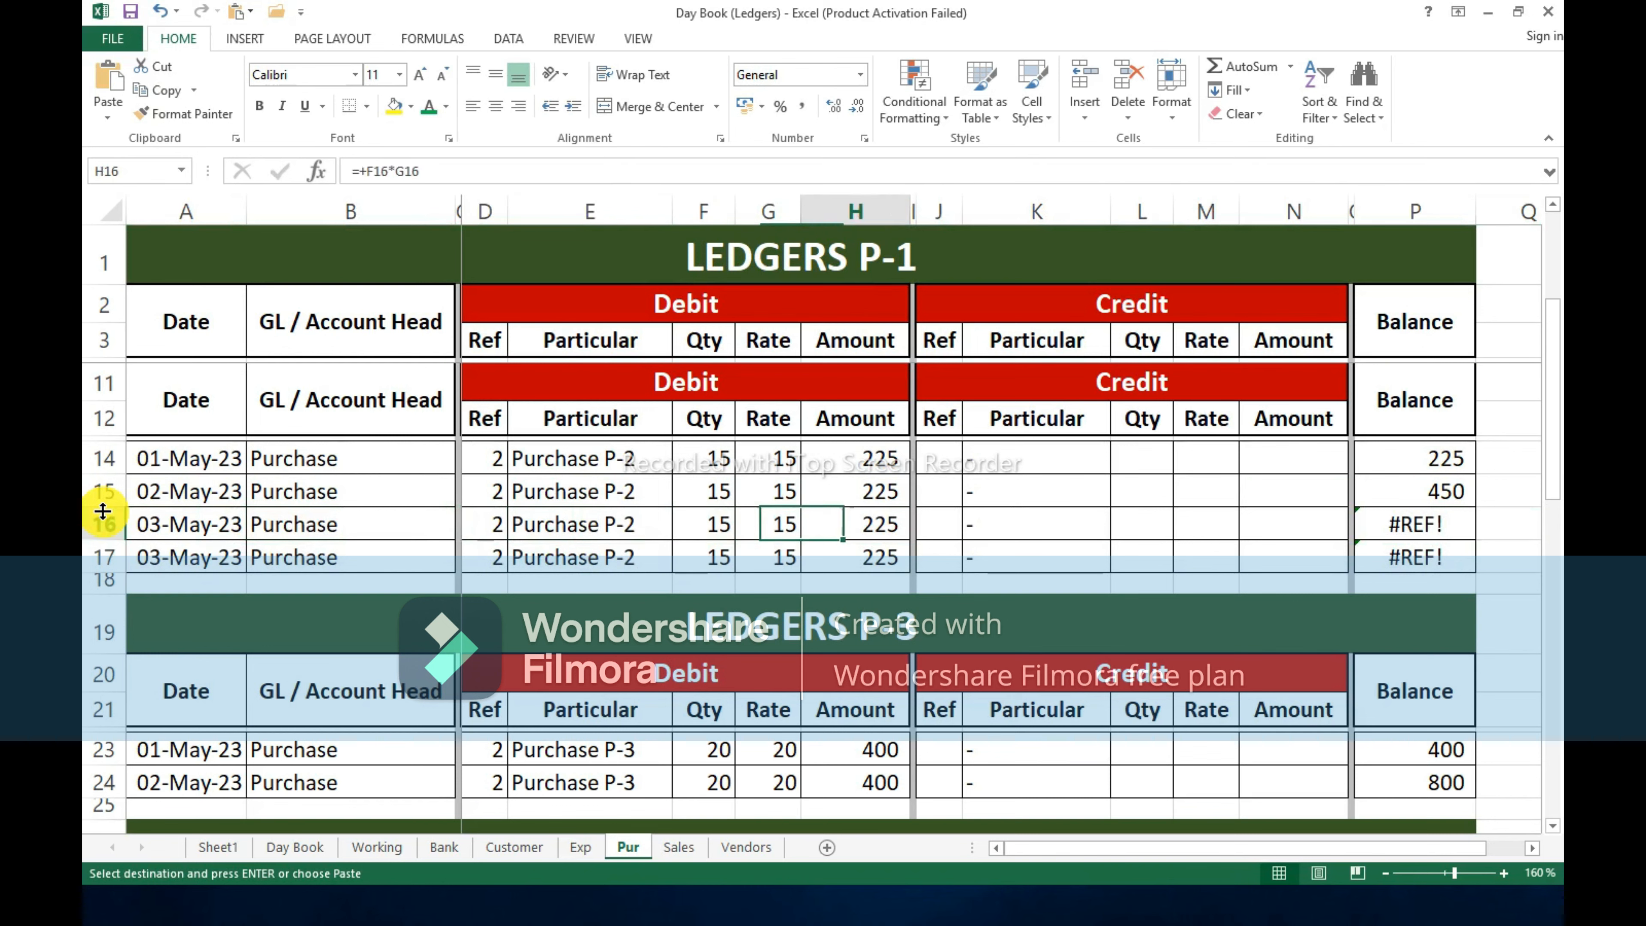
key(Right)
key(Right)
key(ctrl+d)
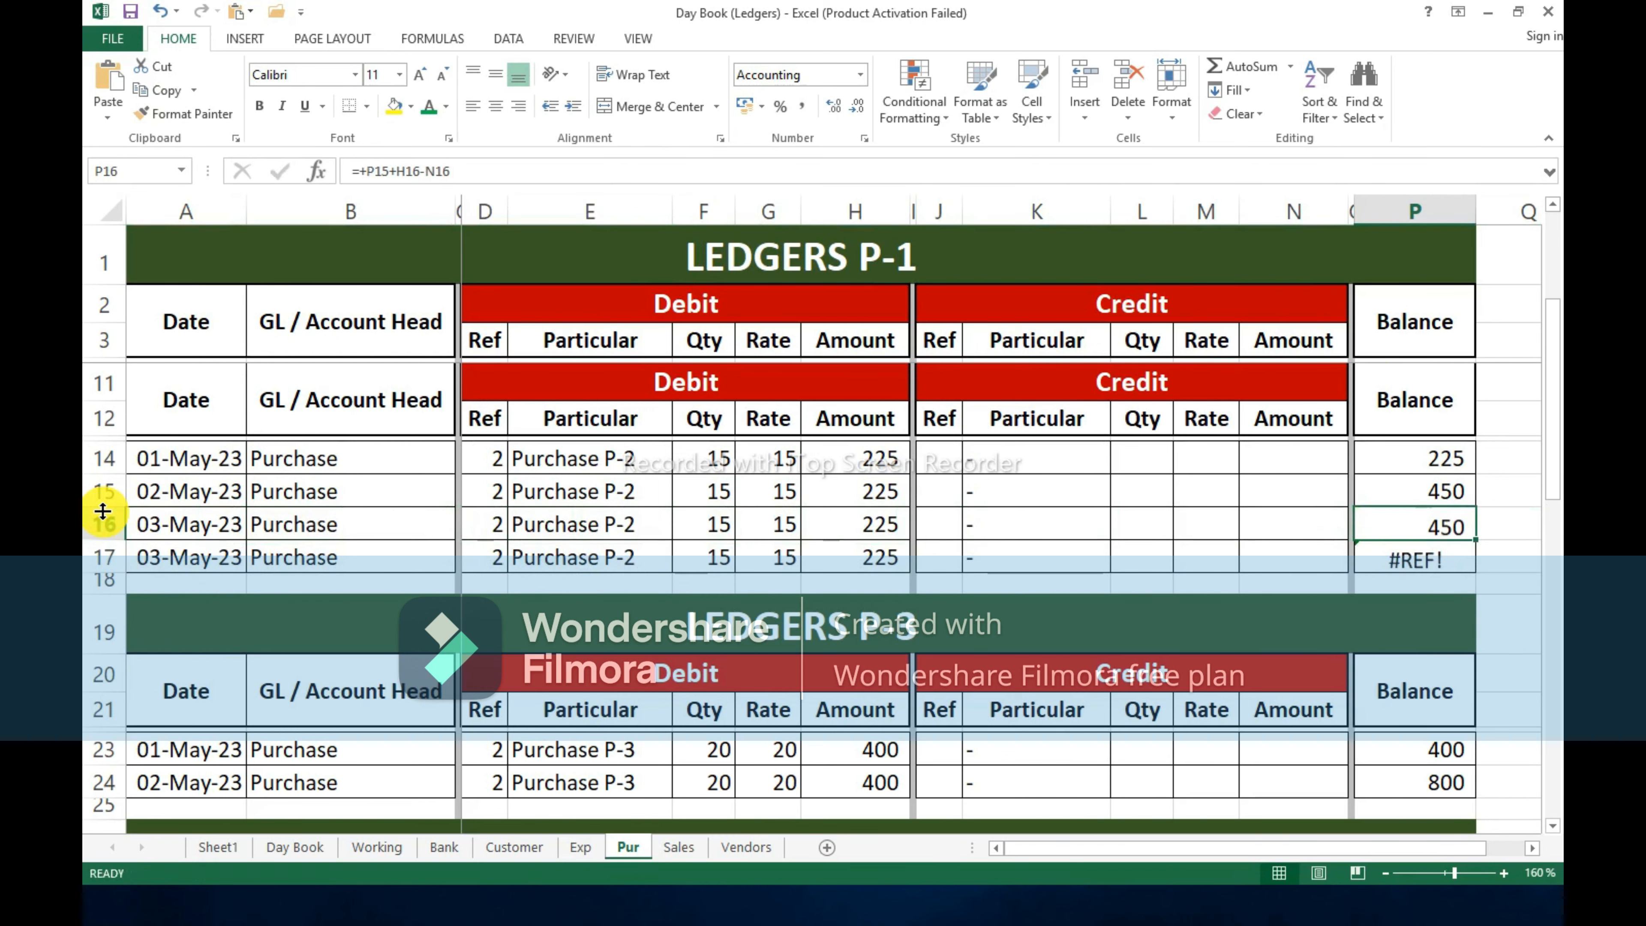
key(Down)
key(ctrl+d)
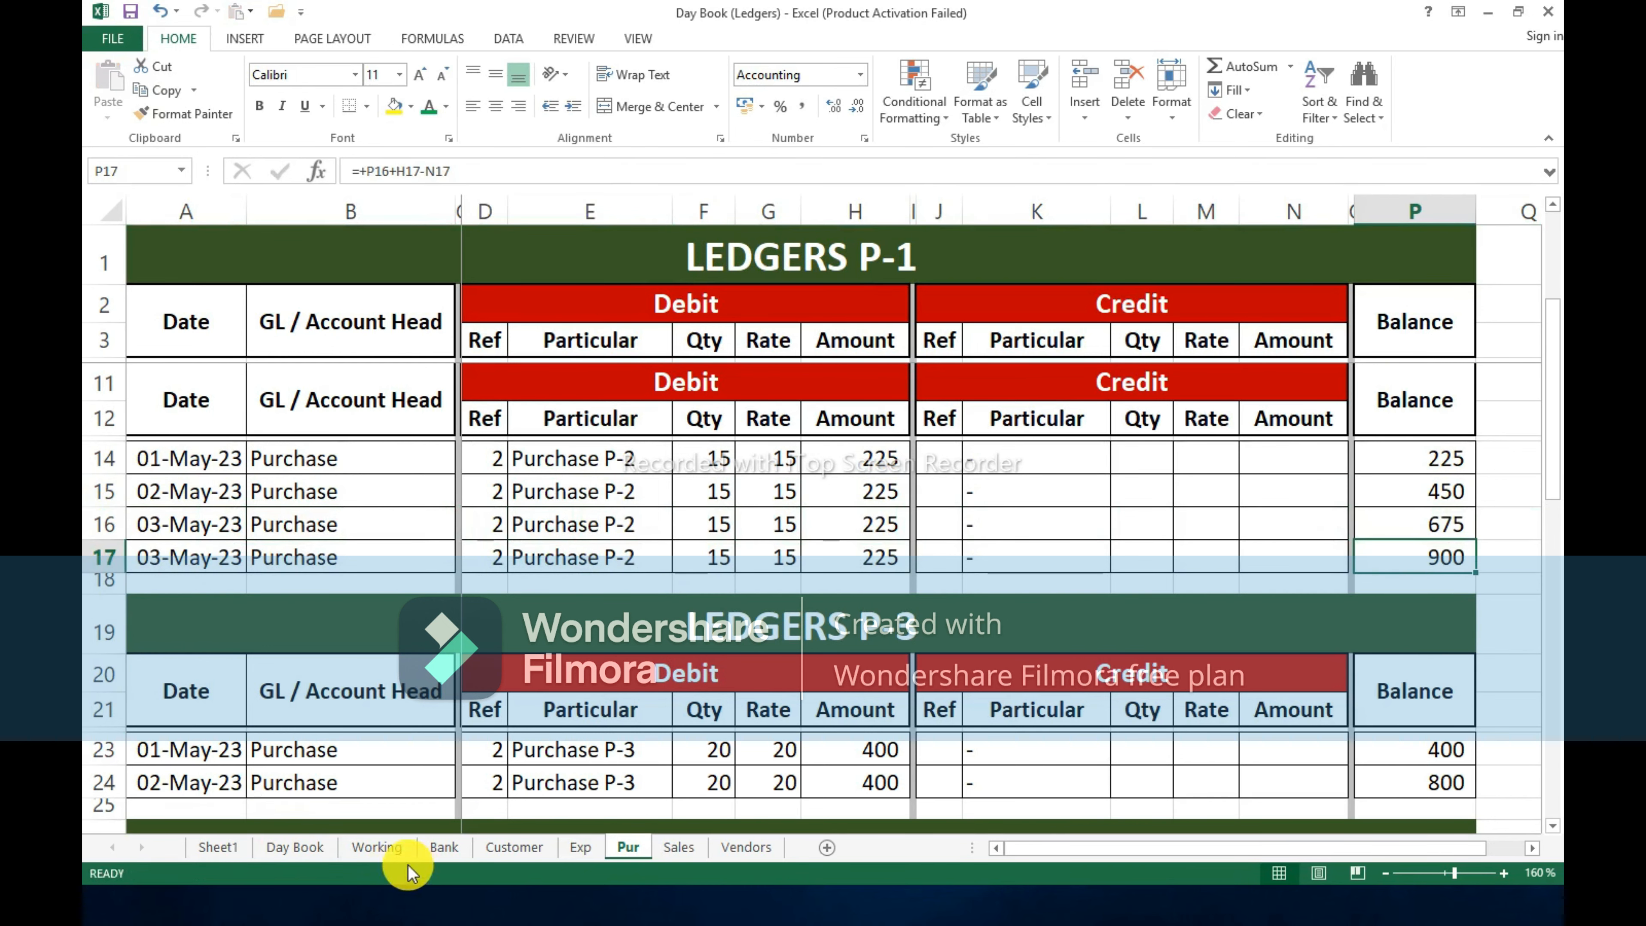
Move the Purchase P-3, P-4 and P-5 entries from Working into their ledgers on the Pur sheet, extending each balance formula.
click(394, 851)
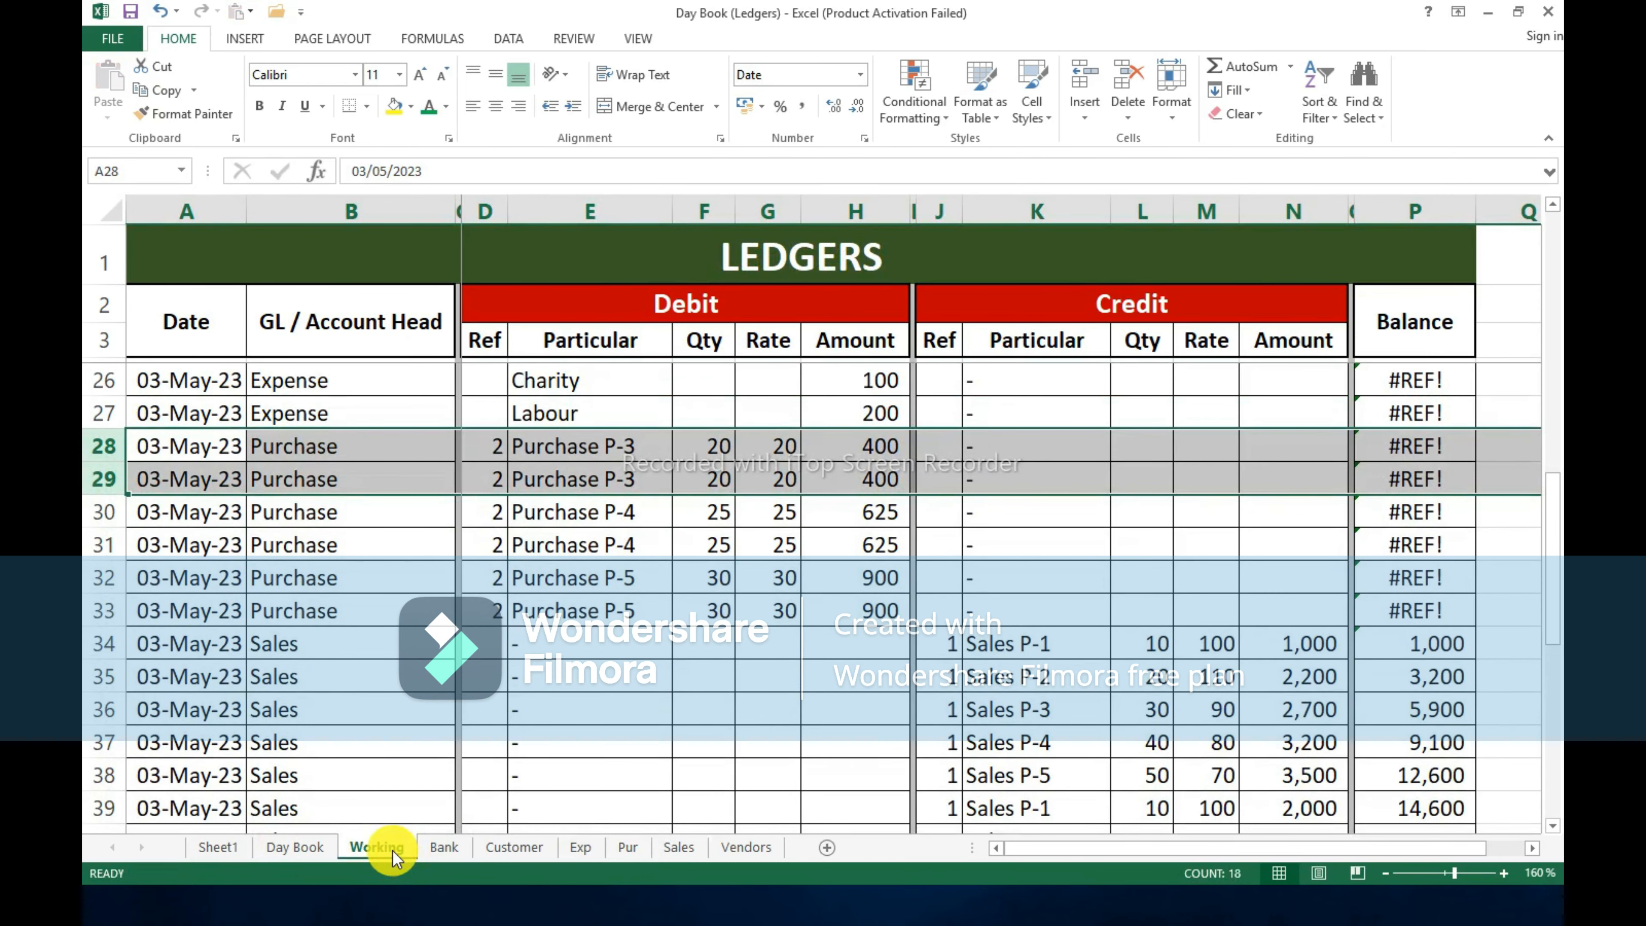
click(627, 847)
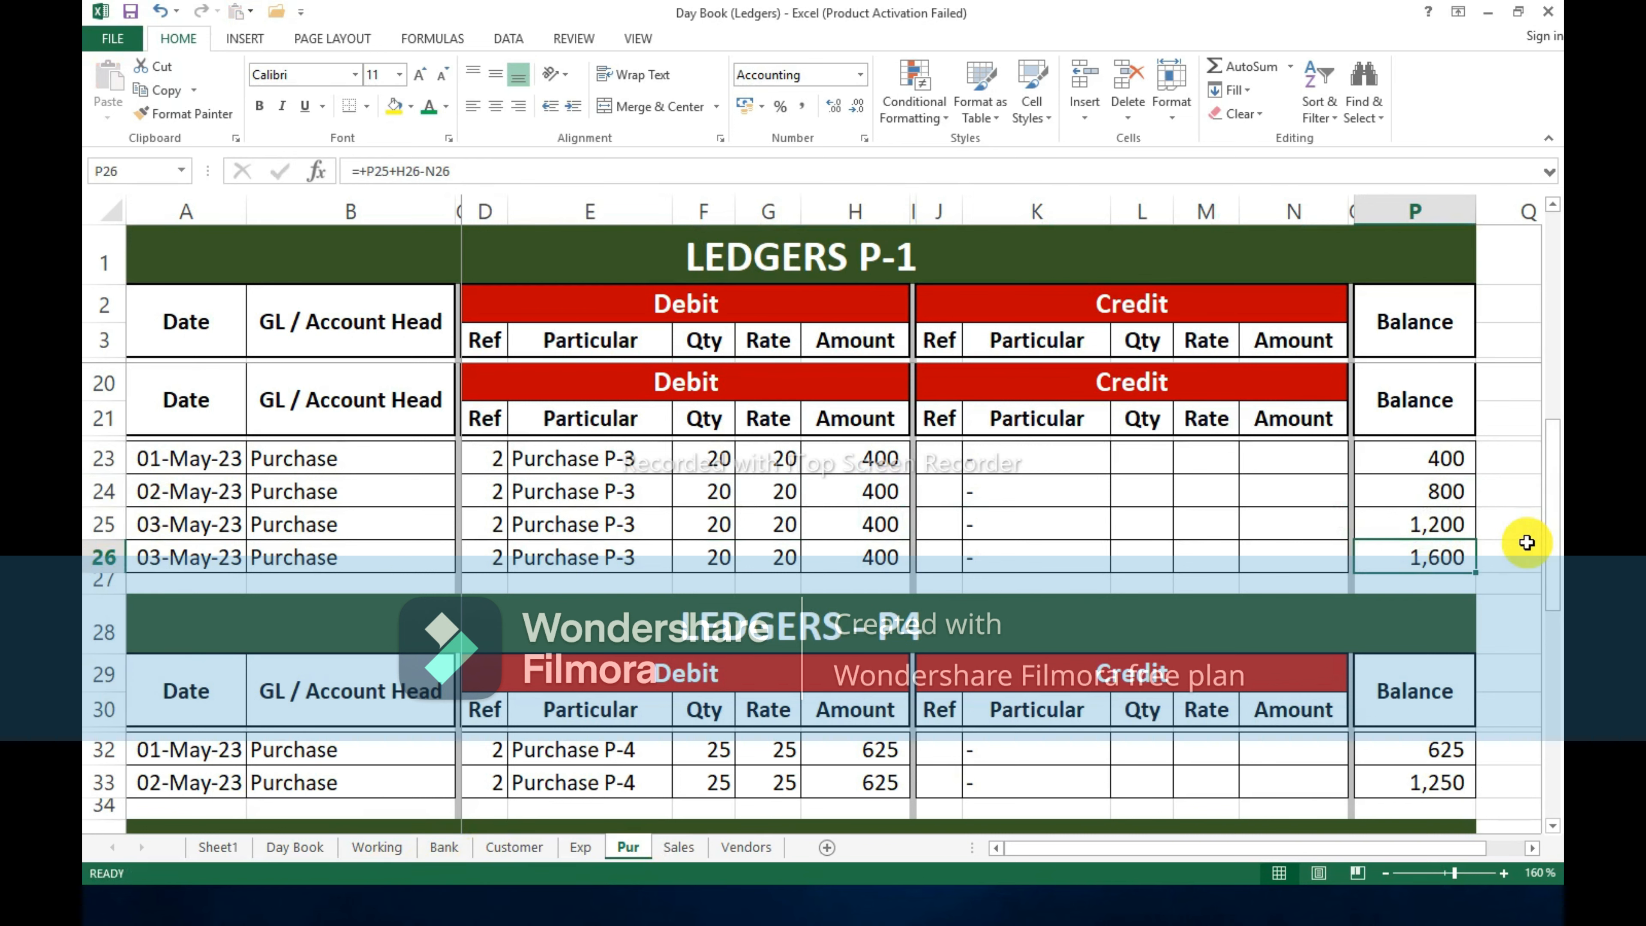
click(392, 849)
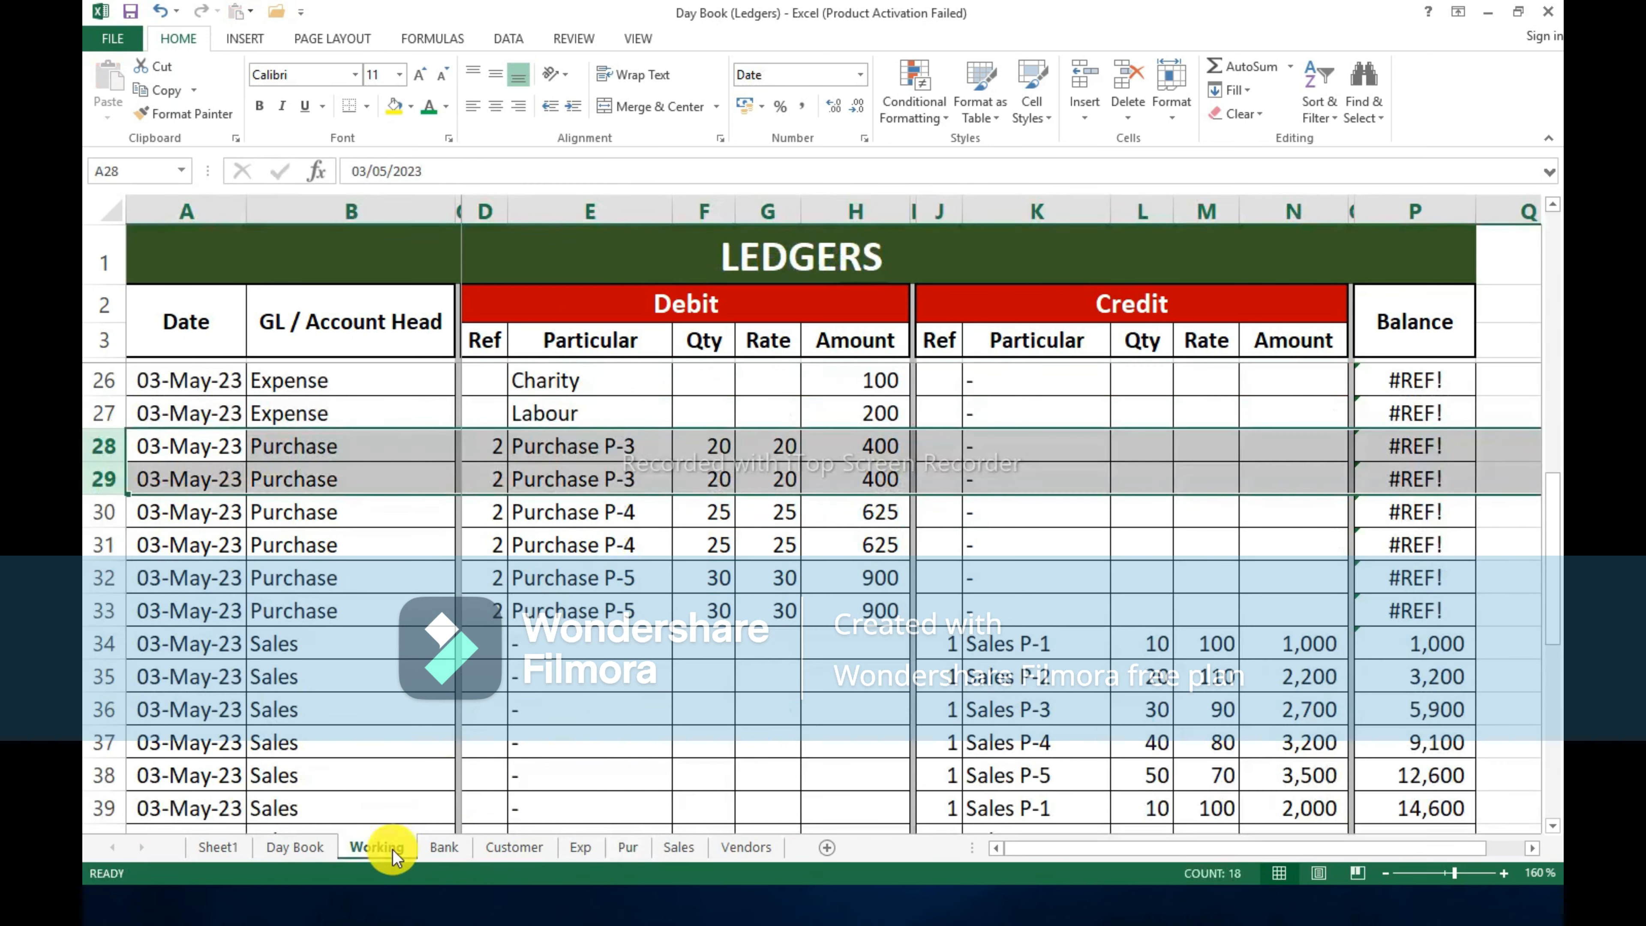
key(ctrl+minus)
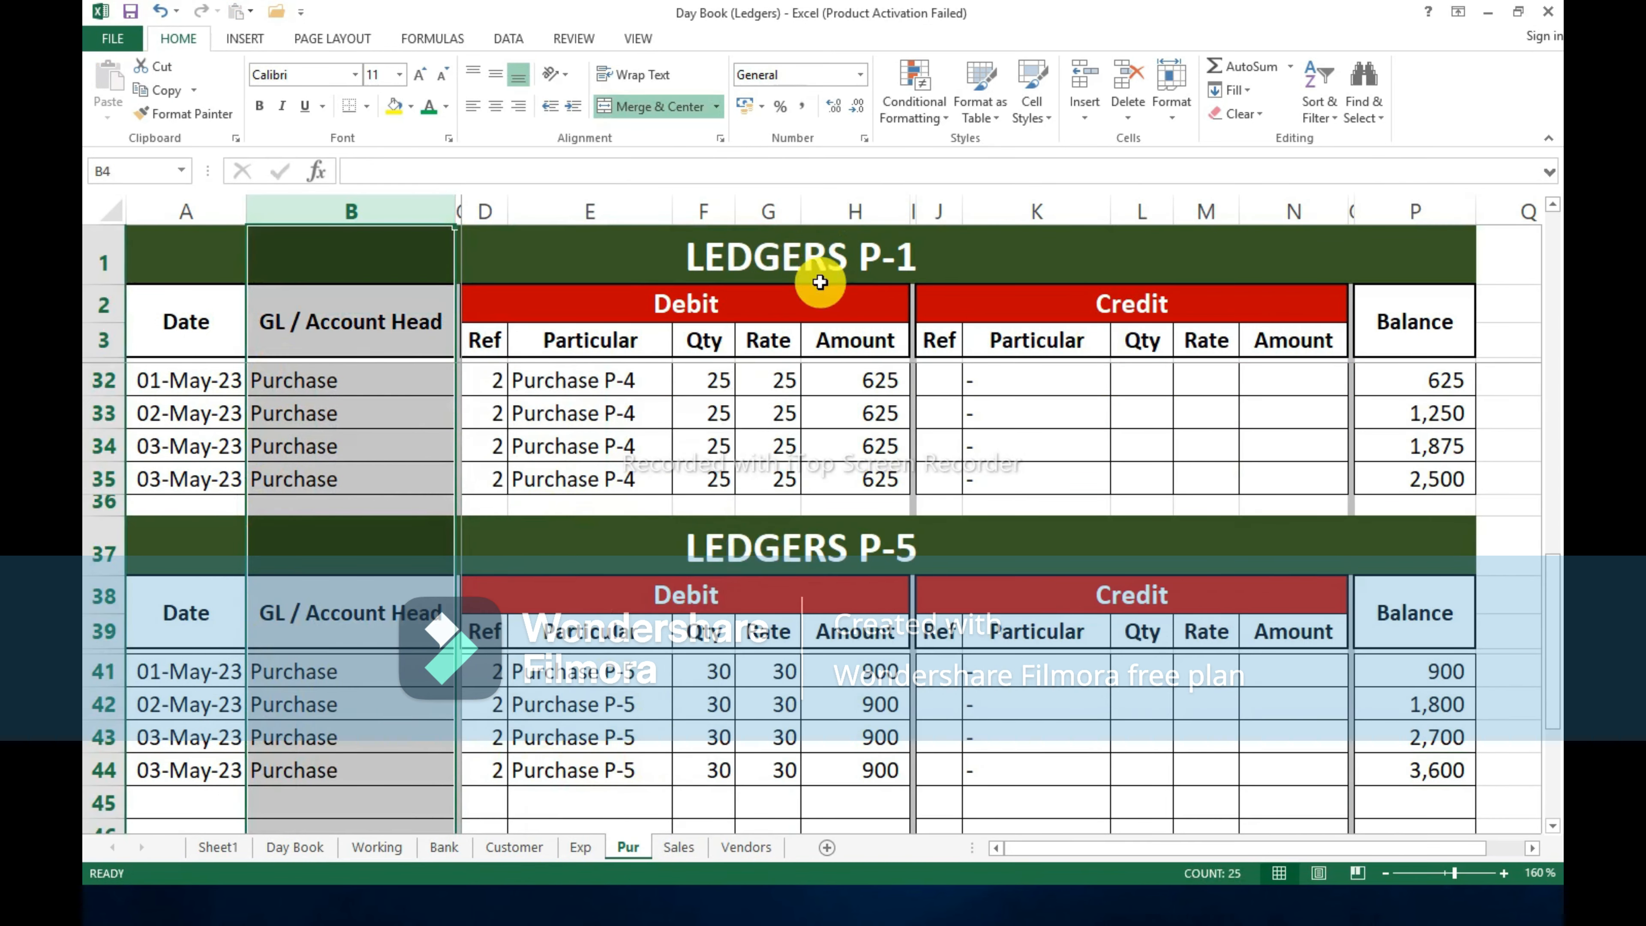
Hide columns B to G and J to M on the Pur sheet and review the condensed ledgers.
shift+click(763, 212)
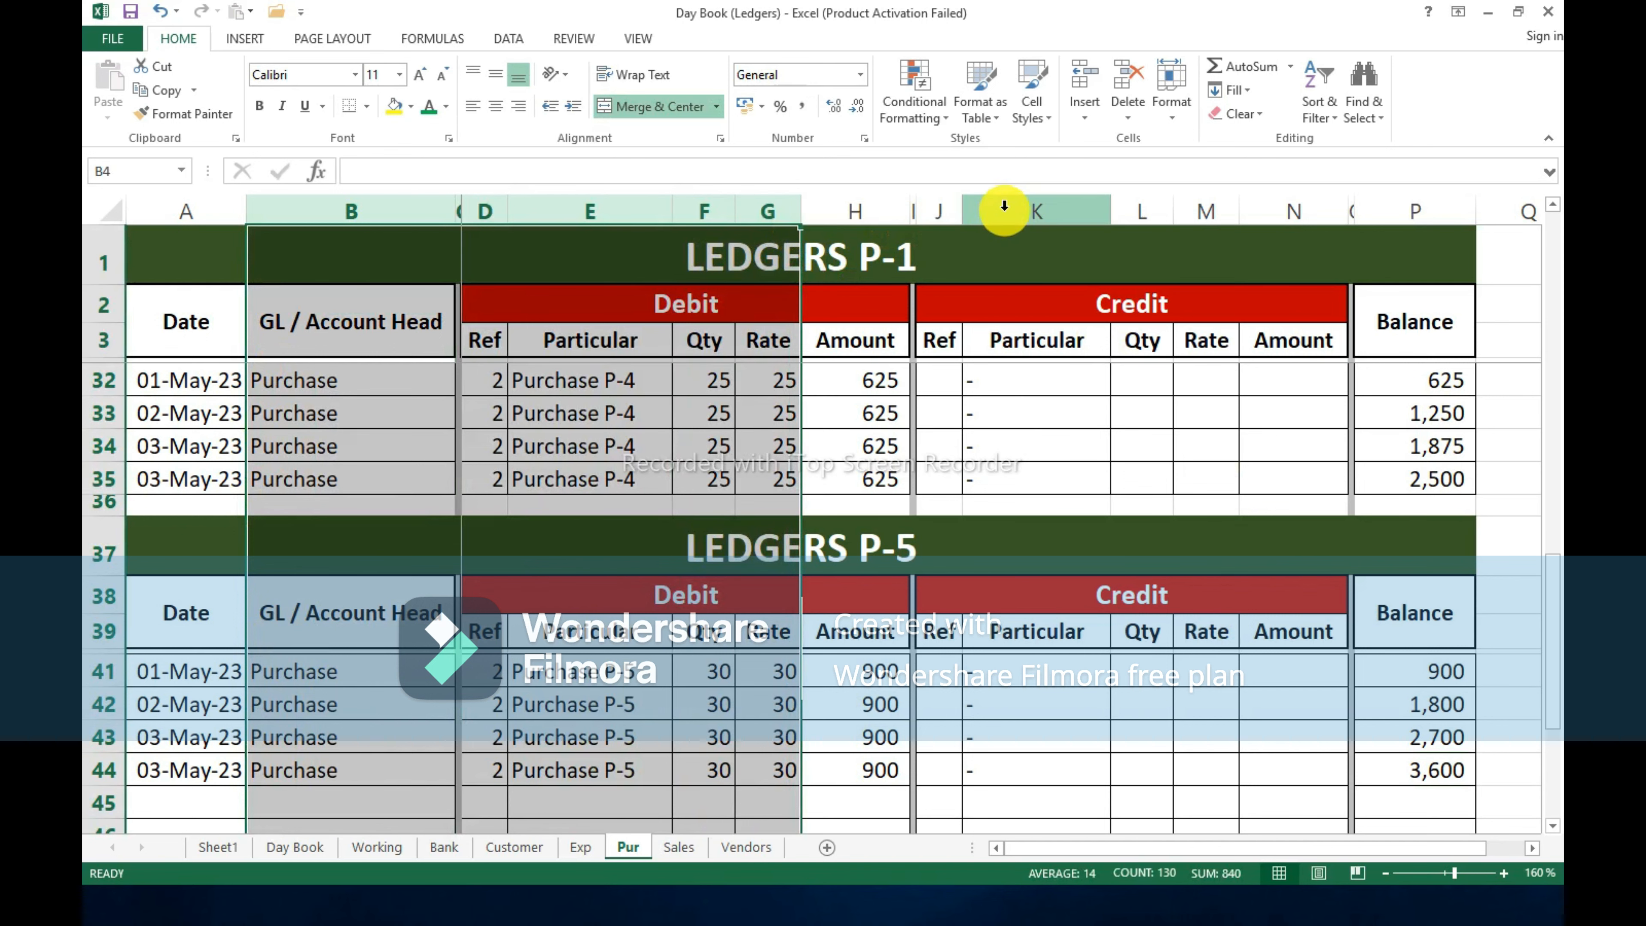
drag(939, 211, 1216, 197)
right_click(1216, 197)
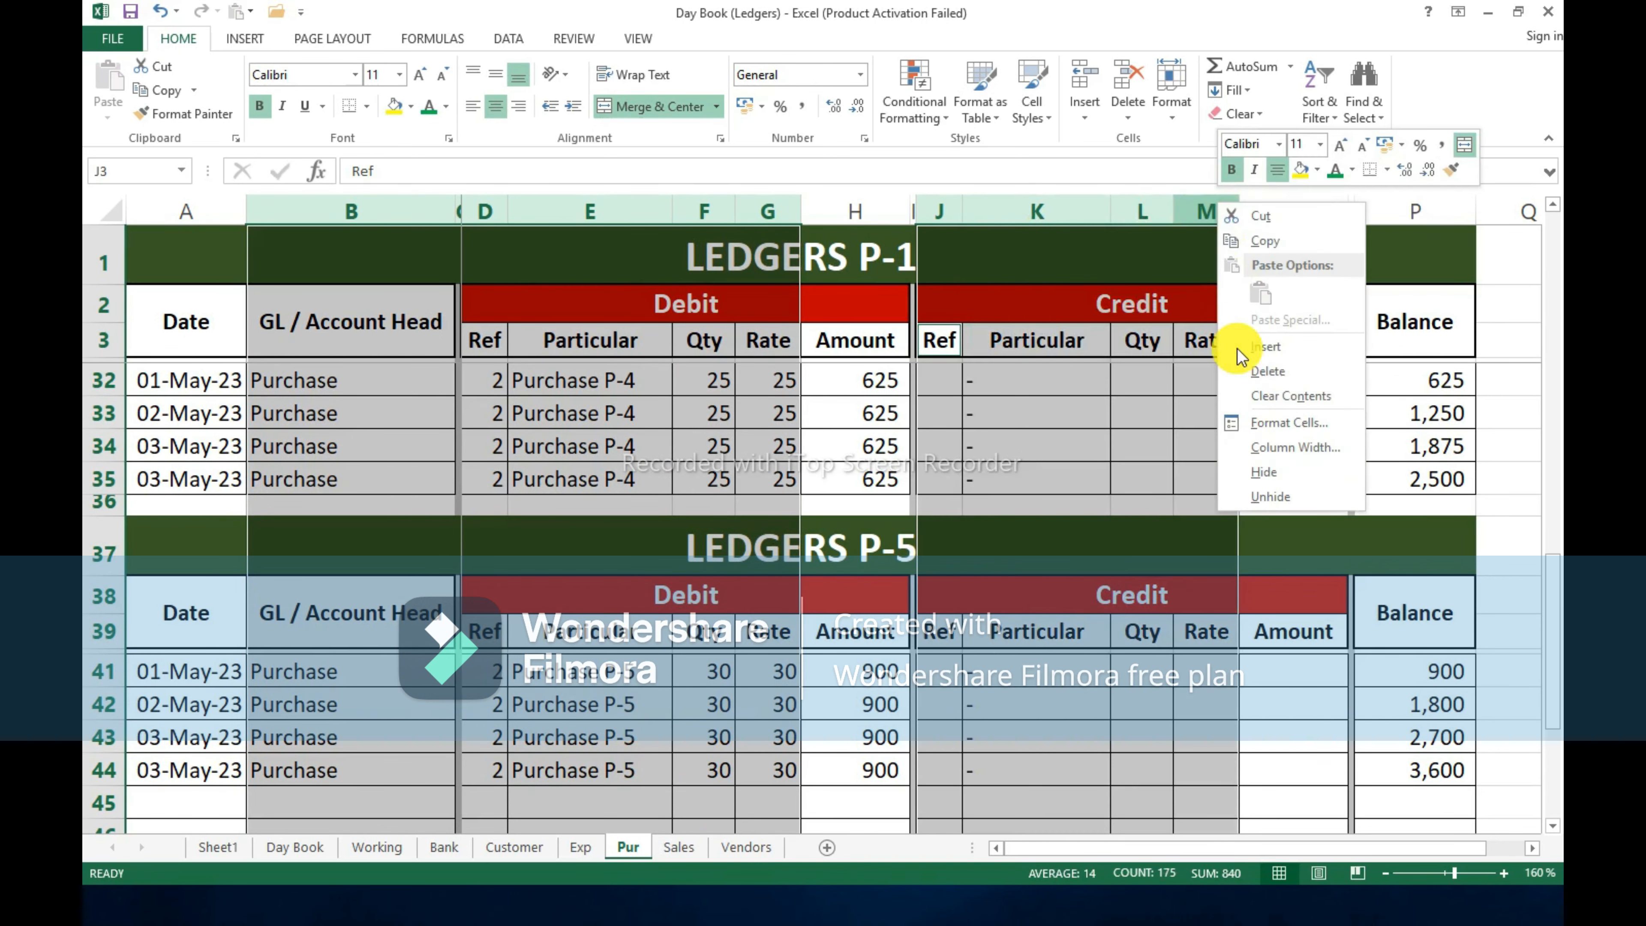
click(1258, 479)
click(308, 447)
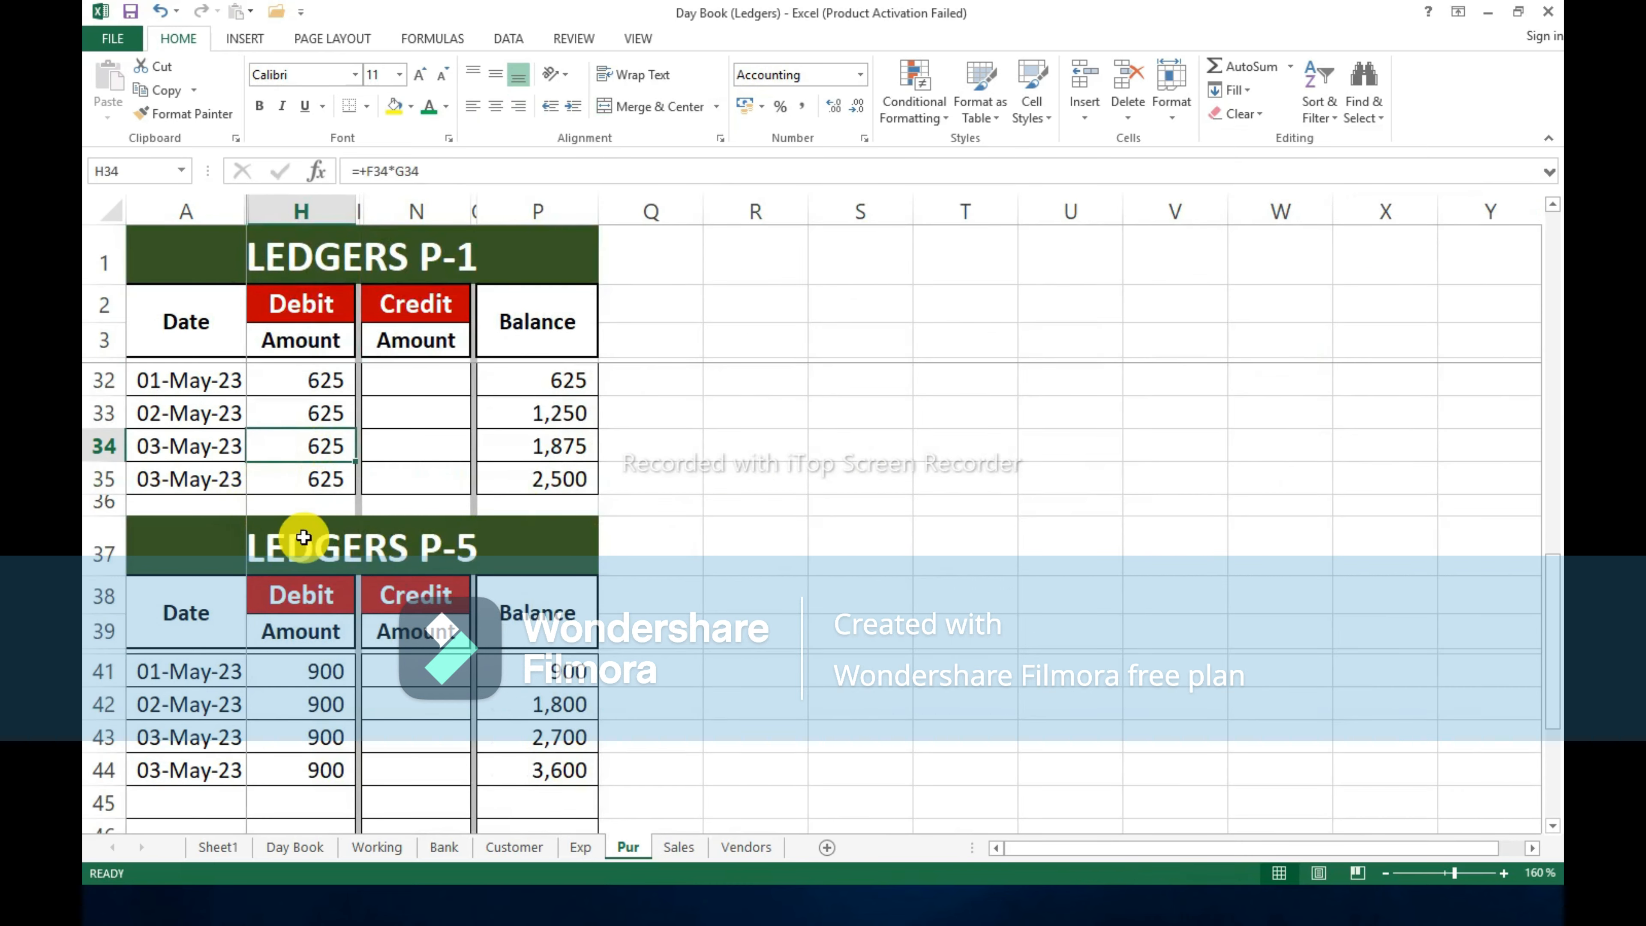
scroll(246, 500, up, 6)
scroll(246, 500, up, 2)
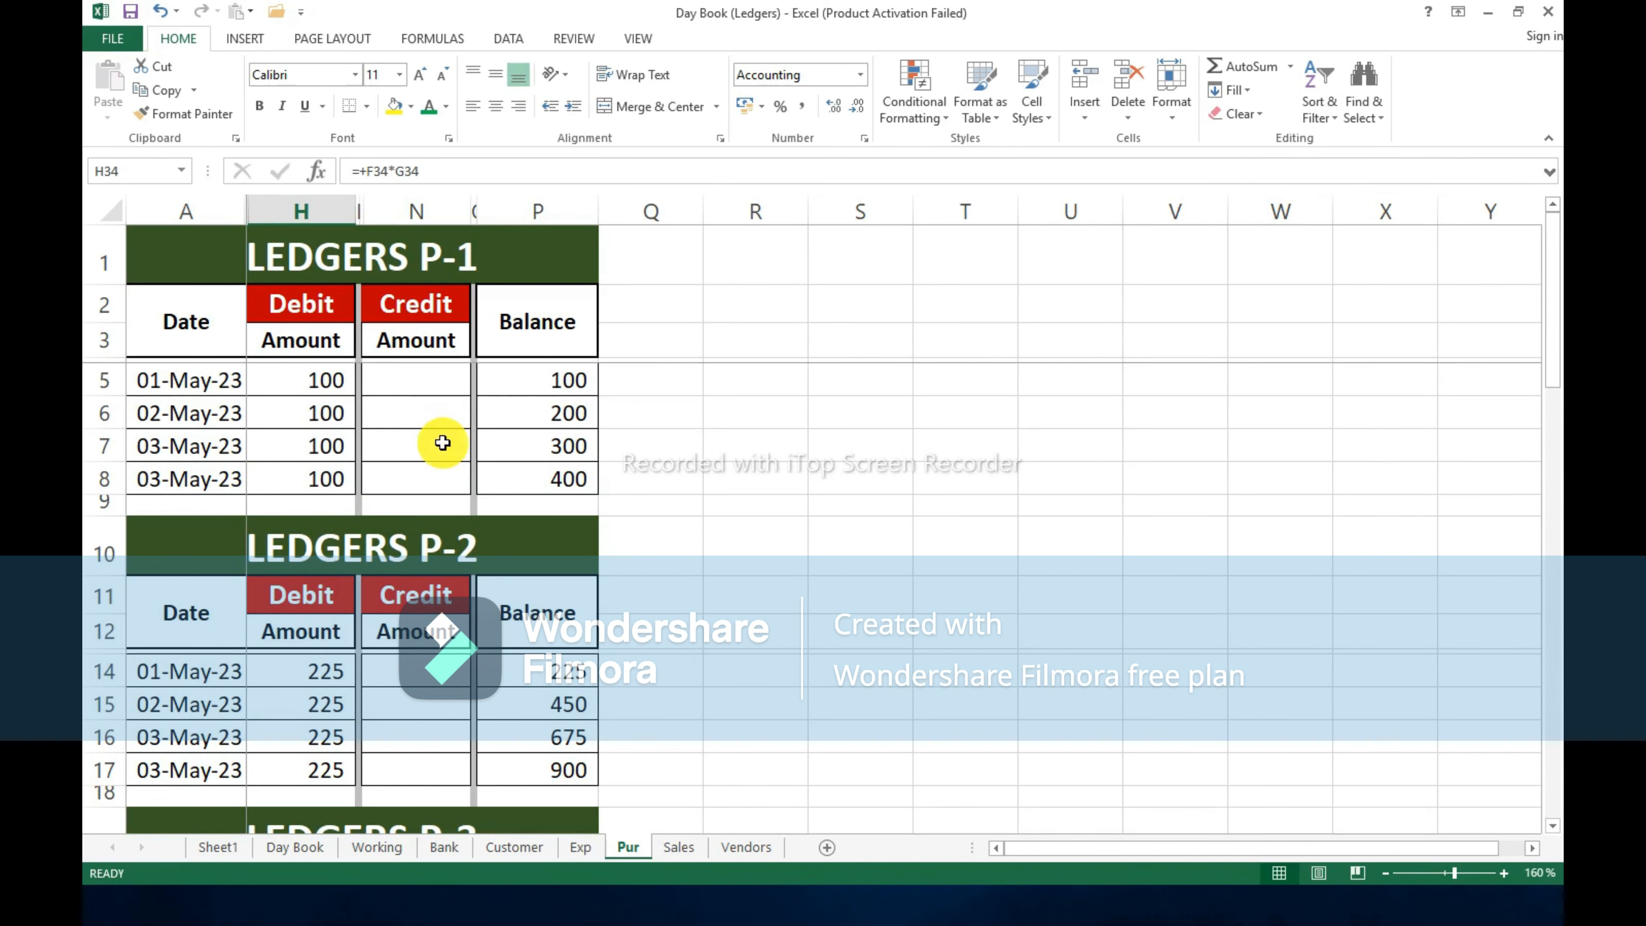
scroll(418, 494, down, 1)
scroll(418, 494, down, 3)
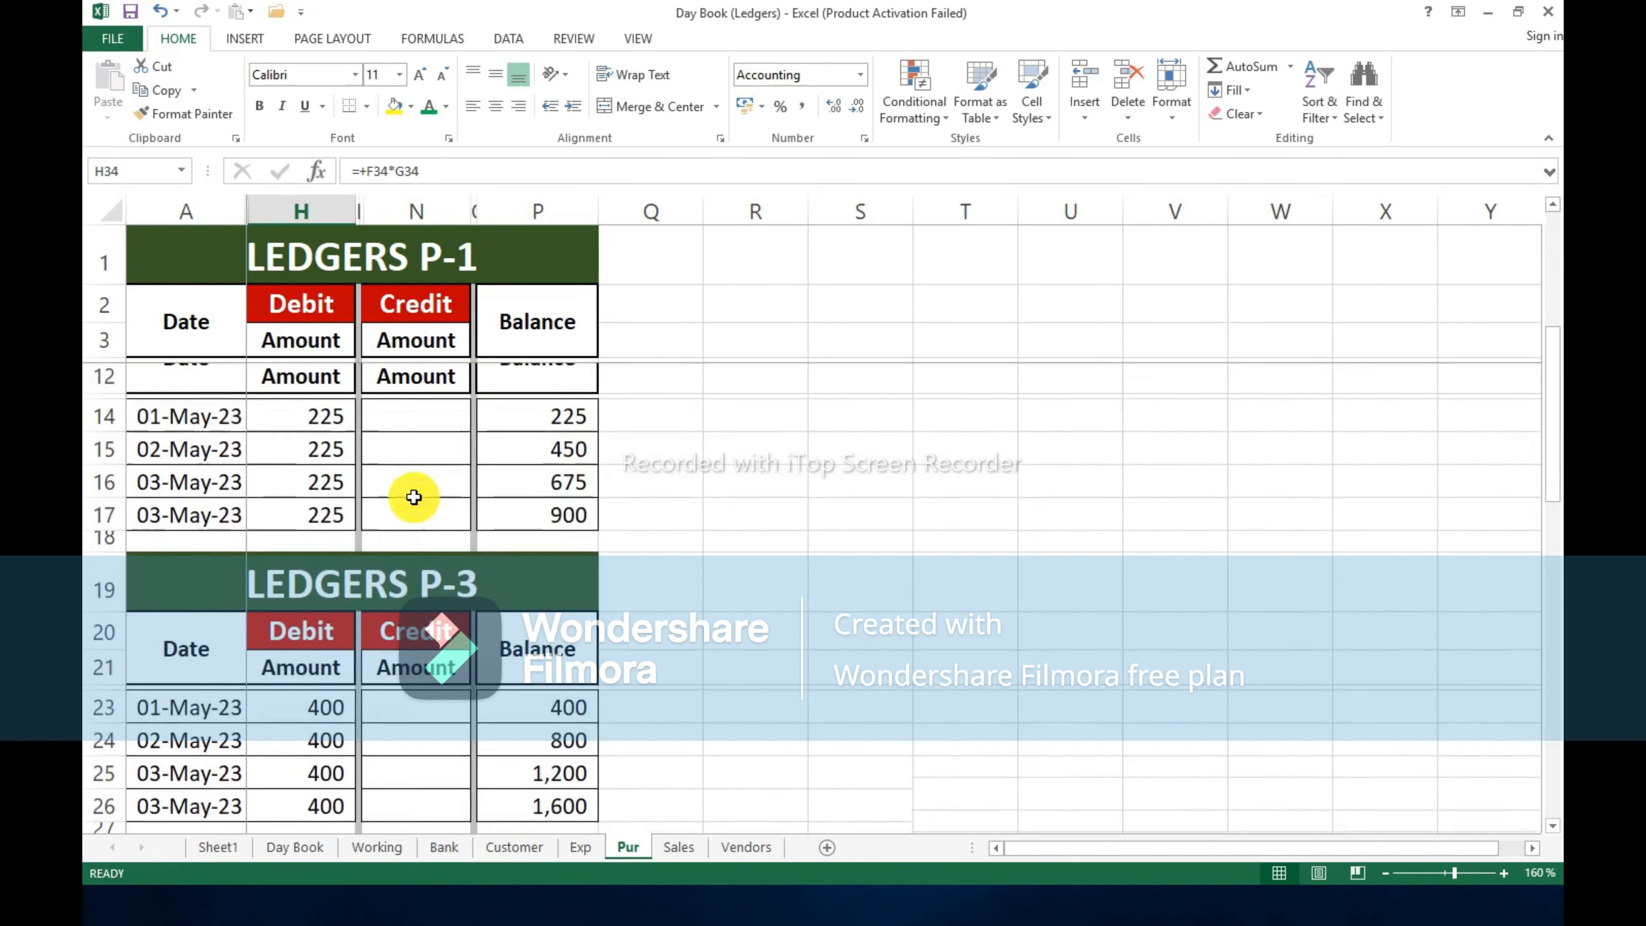
Undo the column hiding on the Pur sheet and go to the last P-5 entry in A44.
key(ctrl+z)
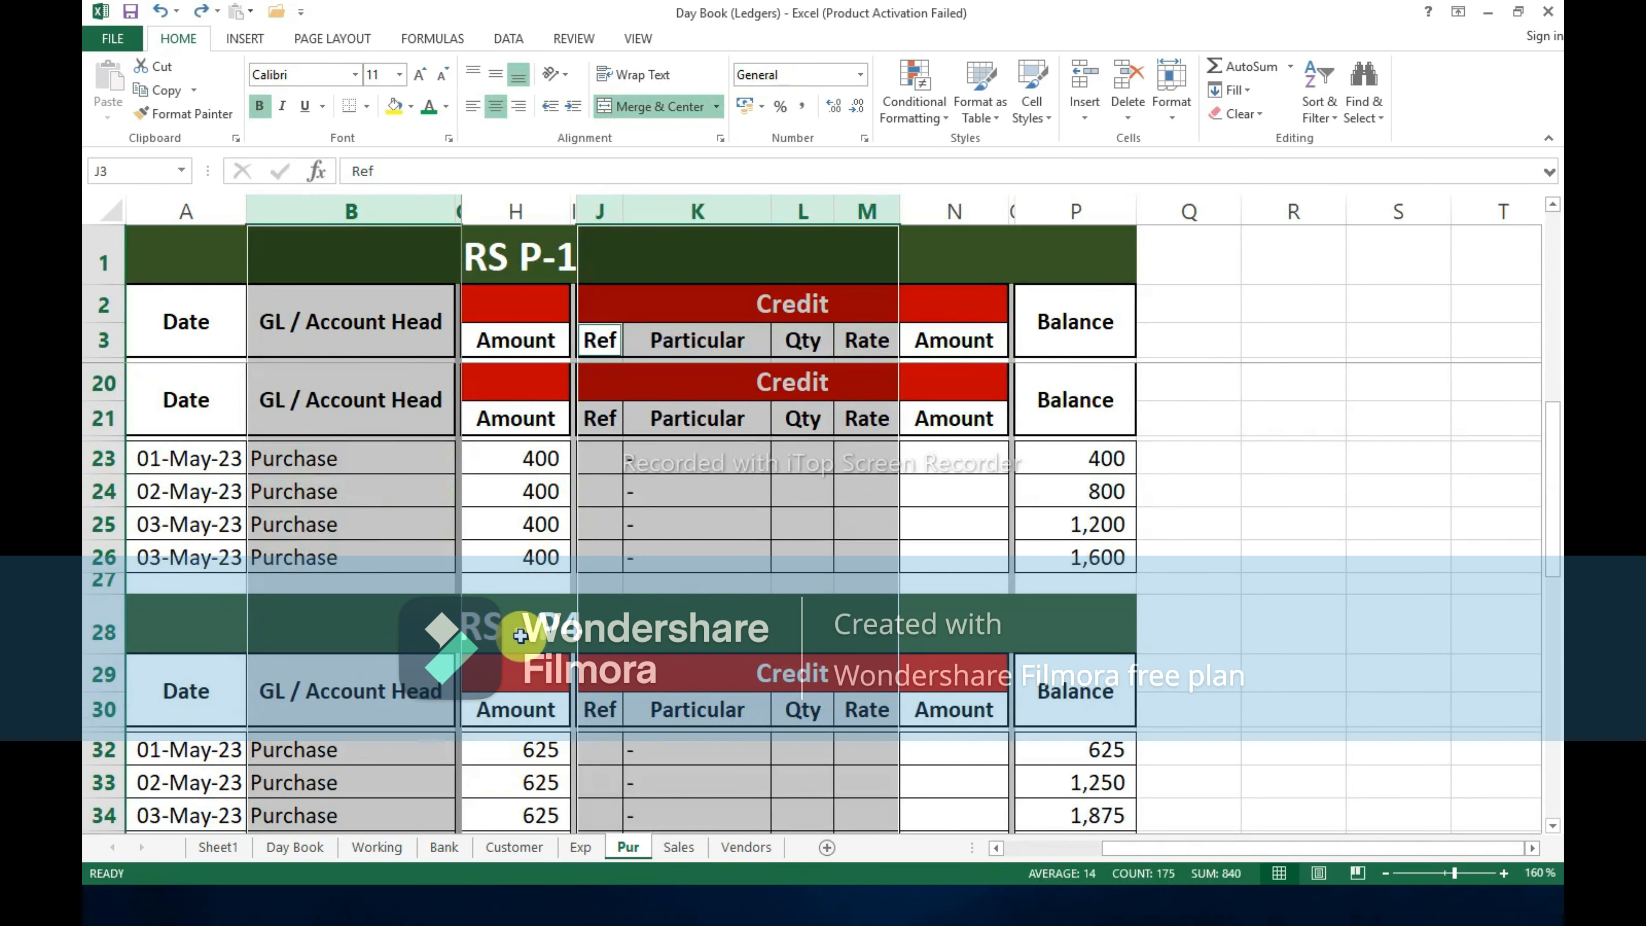
key(ctrl+End)
key(Home)
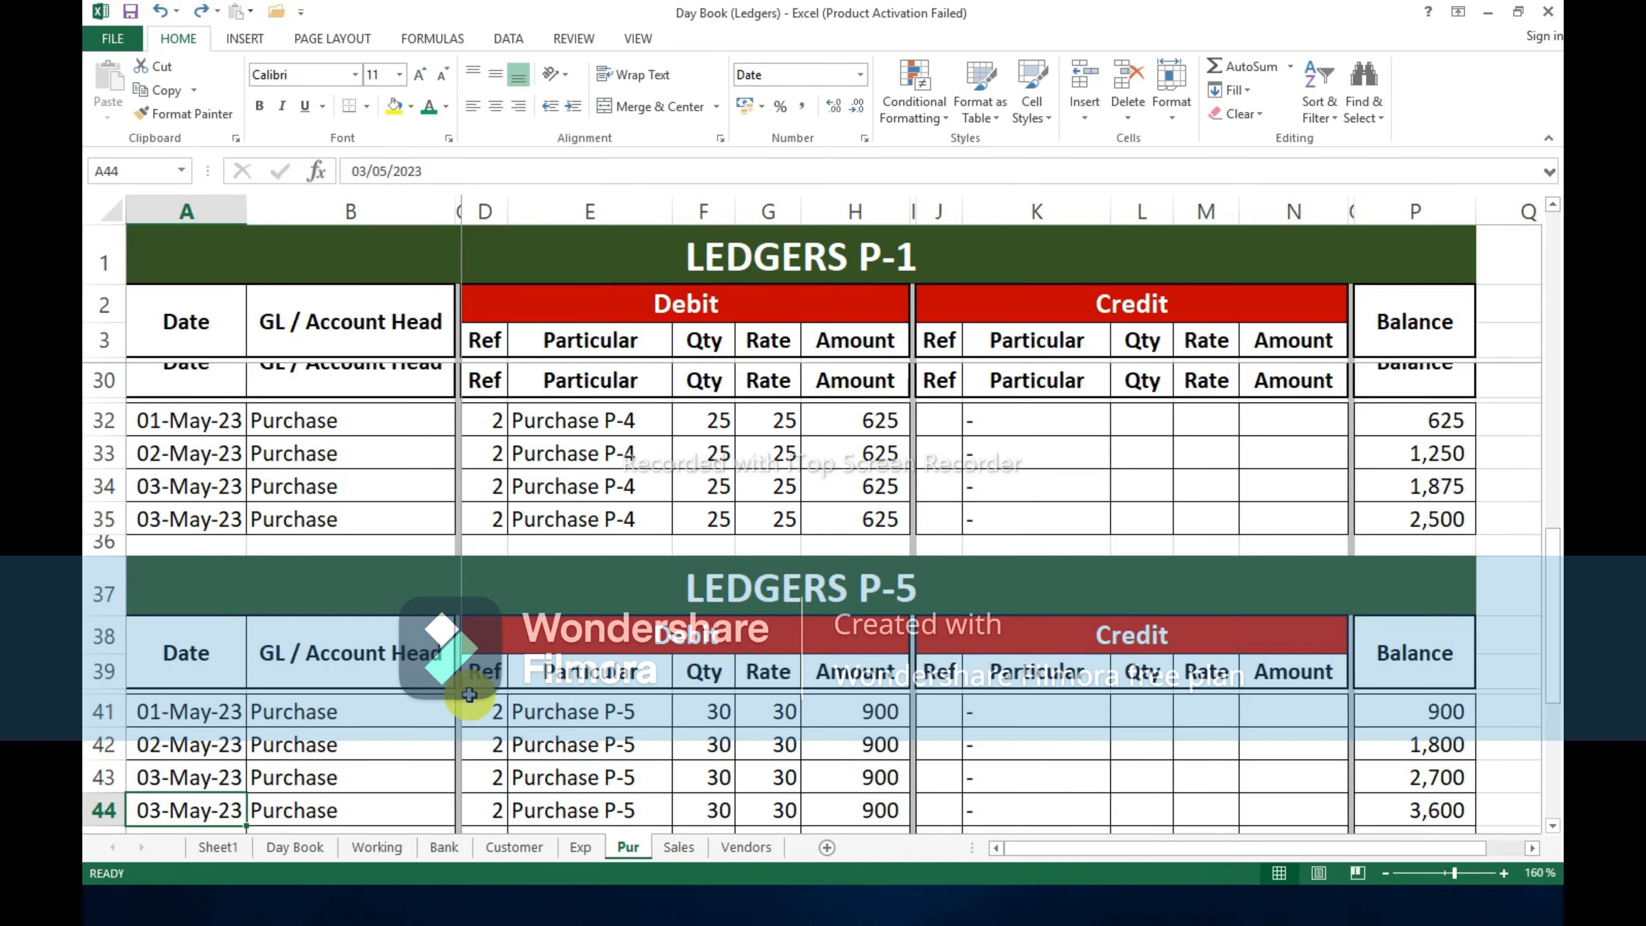